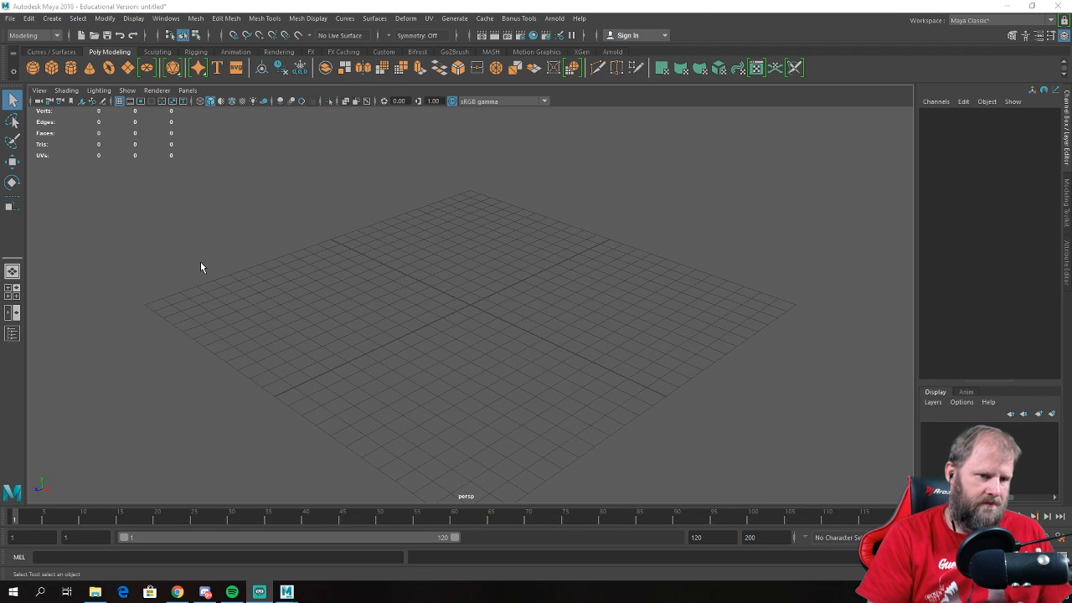
- Open the recent scene rocket_005.ma without saving the untitled one, and display the raccoon model with its textures
{"action": "left_click", "coordinate": [10, 18]}
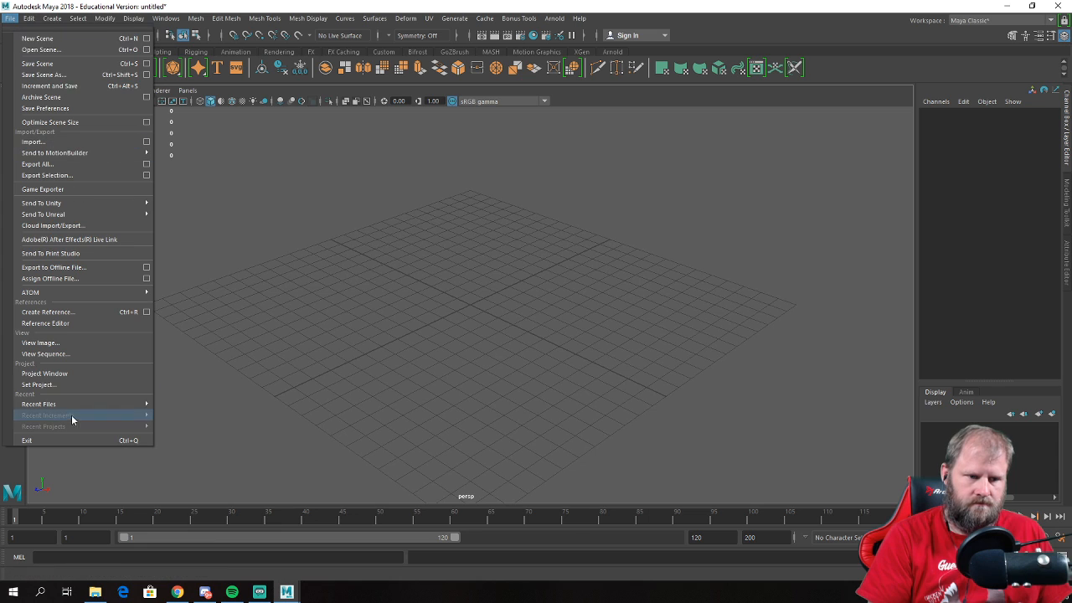
{"action": "mouse_move", "coordinate": [78, 406]}
{"action": "left_click", "coordinate": [201, 407]}
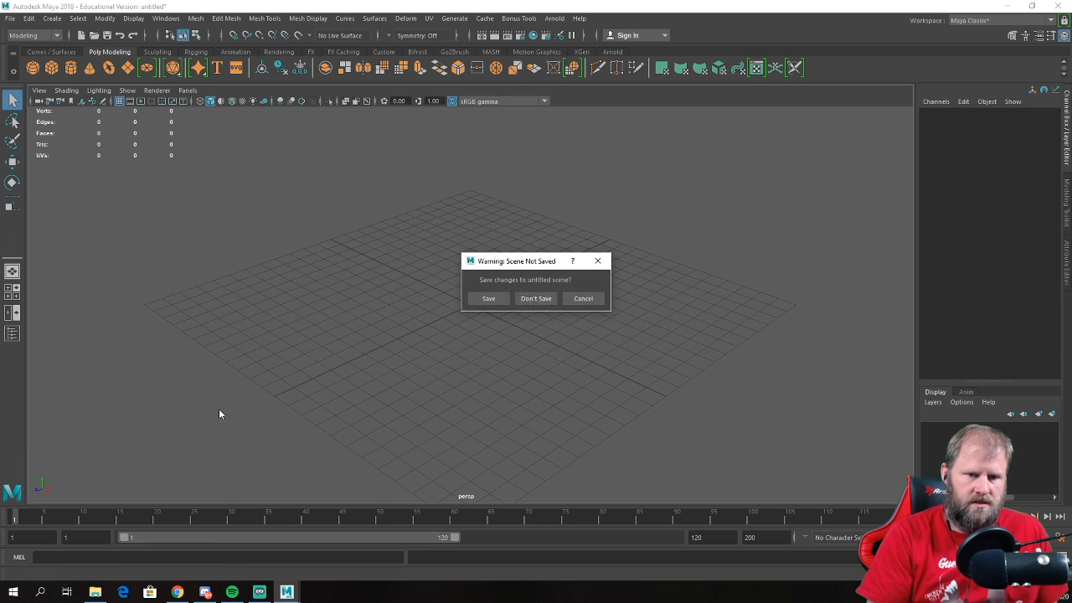
{"action": "left_click", "coordinate": [538, 299]}
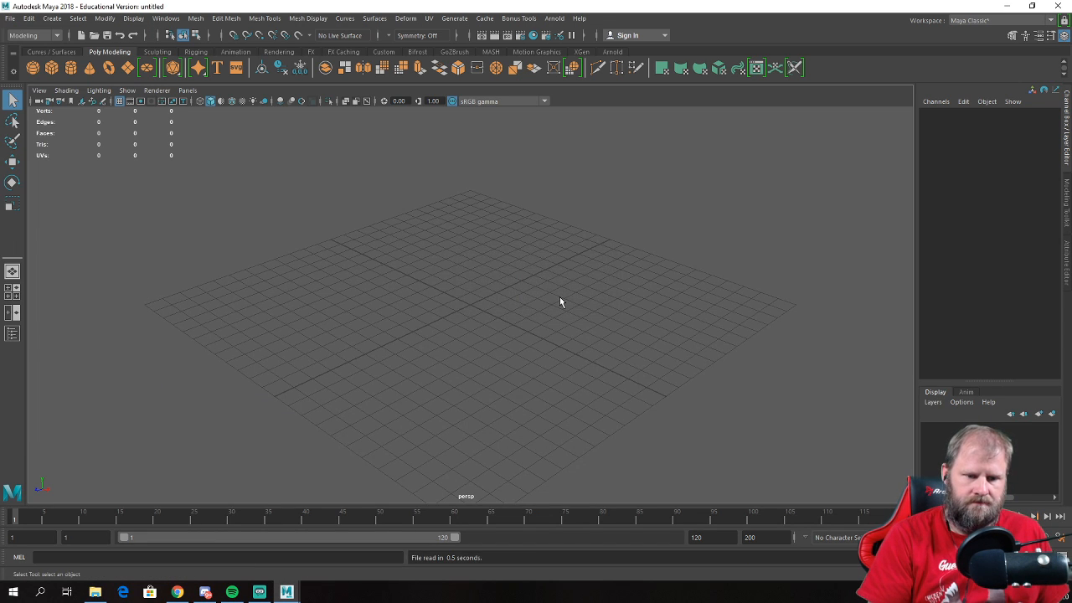
{"action": "left_click_drag", "start_coordinate": [559, 299], "coordinate": [453, 323], "text": "alt"}
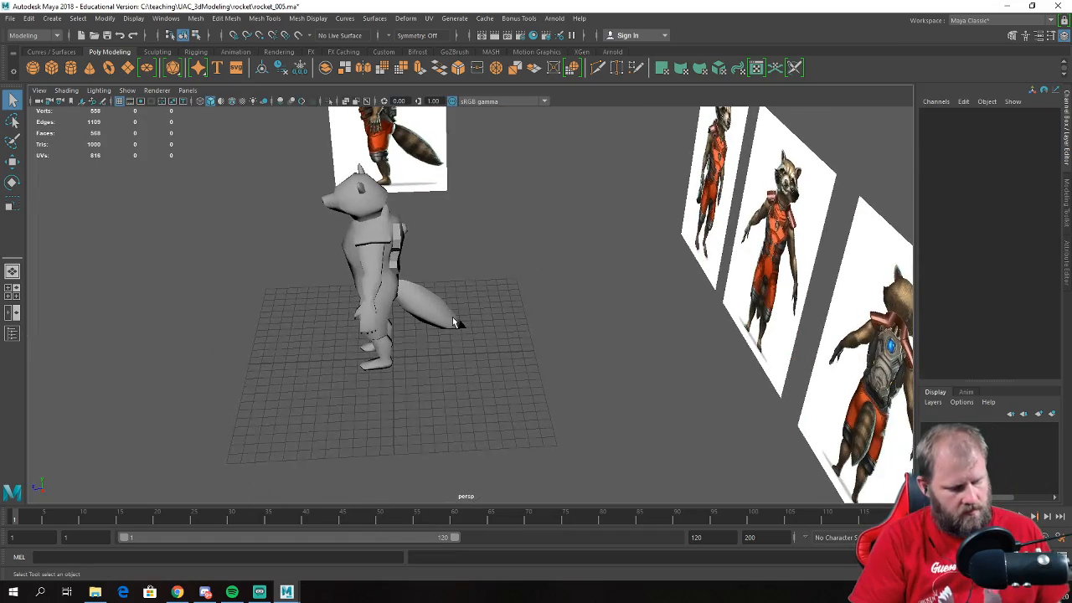
{"action": "key", "text": "6"}
{"action": "left_click_drag", "start_coordinate": [505, 252], "coordinate": [637, 293], "text": "alt"}
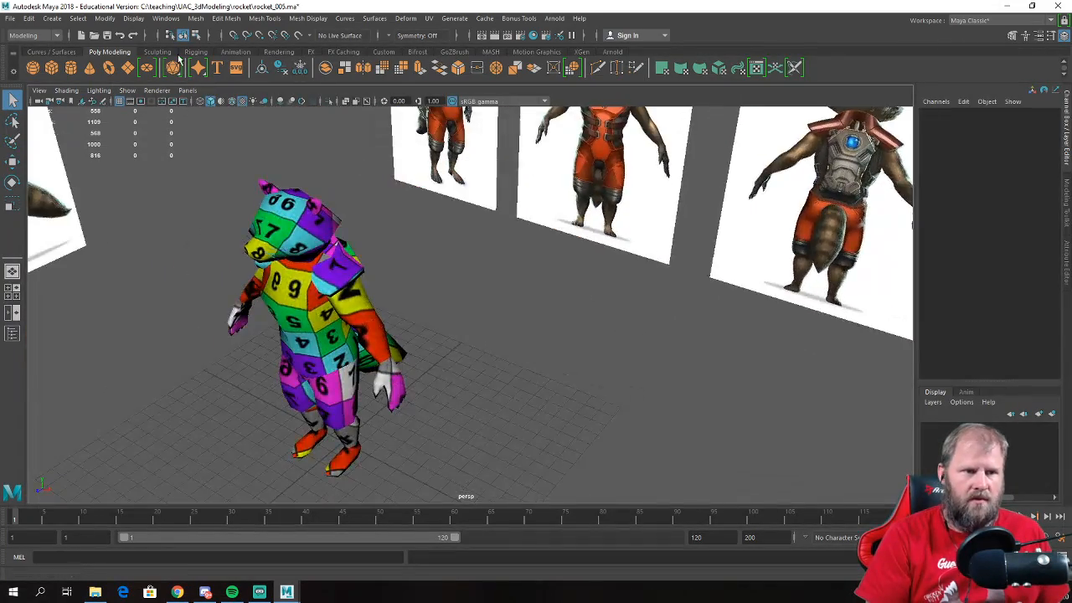
- Delete the construction history of all objects in the scene
{"action": "left_click", "coordinate": [28, 18]}
{"action": "mouse_move", "coordinate": [68, 151]}
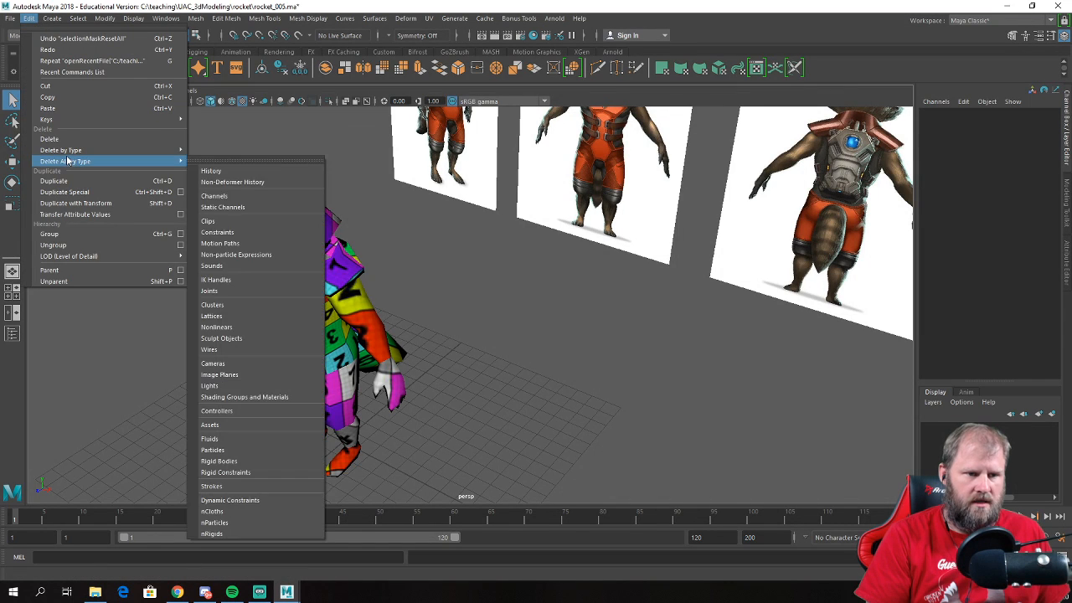
{"action": "left_click", "coordinate": [232, 173]}
- Examine the textured raccoon model beside its reference images, along with the polygon and heads-up display options
{"action": "left_click_drag", "start_coordinate": [463, 286], "coordinate": [446, 263], "text": "alt"}
{"action": "key", "text": "w"}
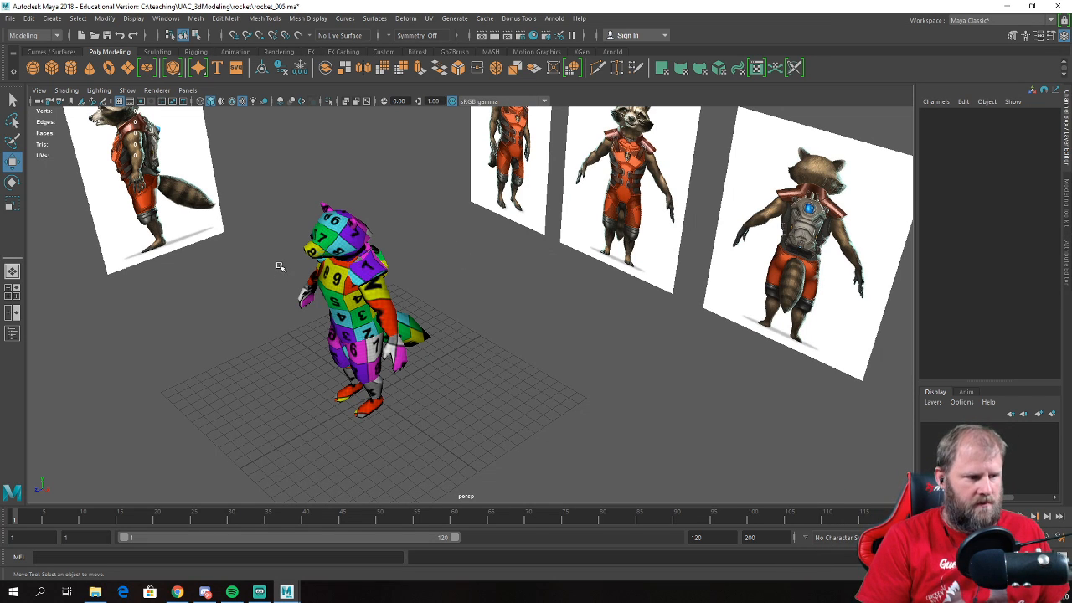
{"action": "left_click_drag", "start_coordinate": [235, 266], "coordinate": [255, 246], "text": "alt"}
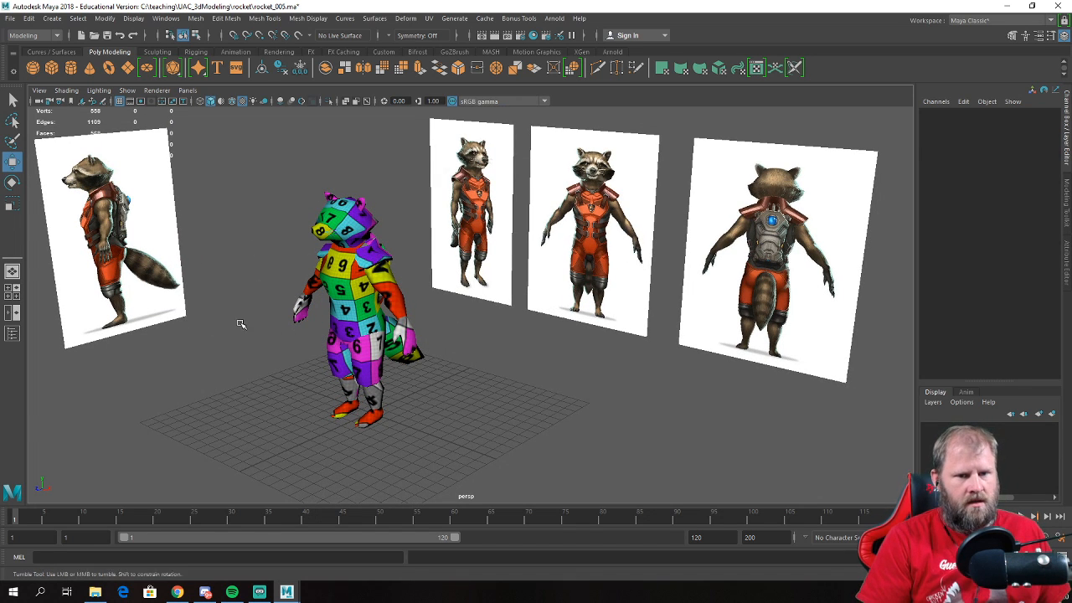
{"action": "left_click_drag", "start_coordinate": [239, 323], "coordinate": [236, 319], "text": "alt"}
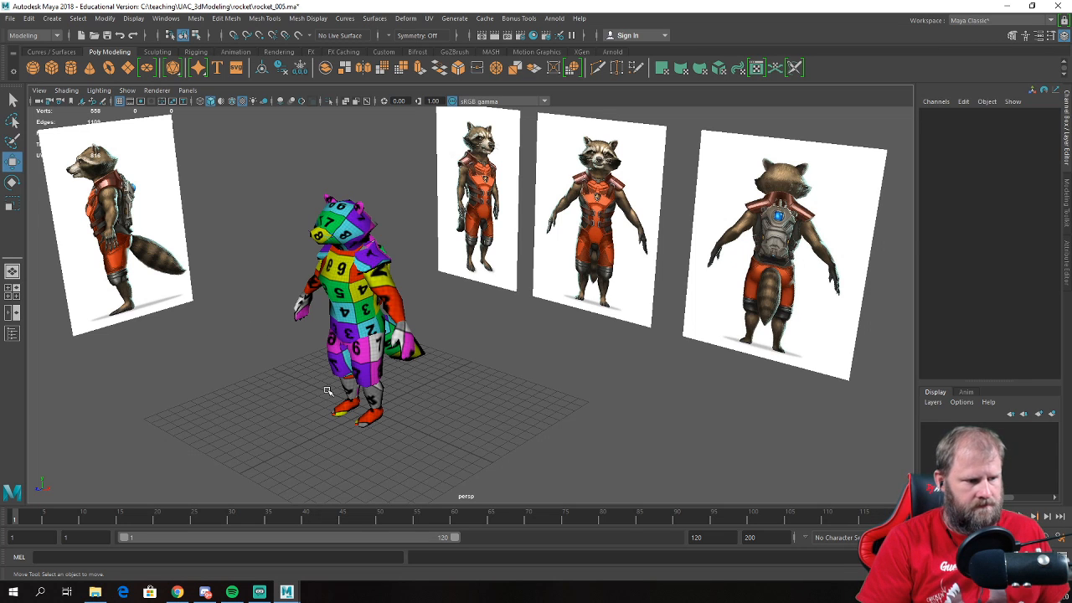
{"action": "left_click_drag", "start_coordinate": [220, 262], "coordinate": [322, 245], "text": "alt"}
{"action": "left_click", "coordinate": [133, 18]}
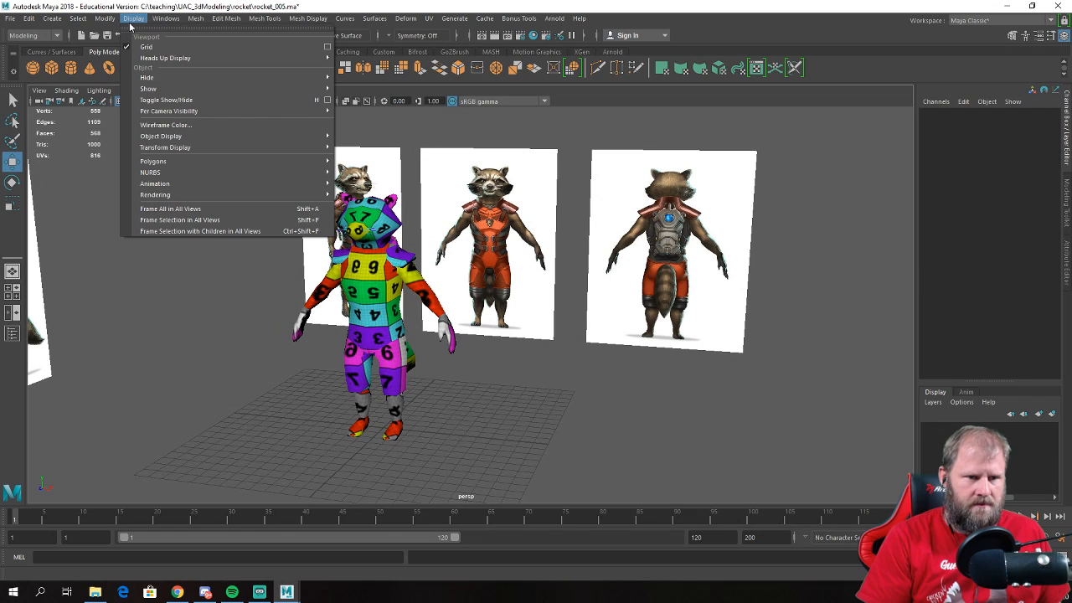
{"action": "mouse_move", "coordinate": [206, 160]}
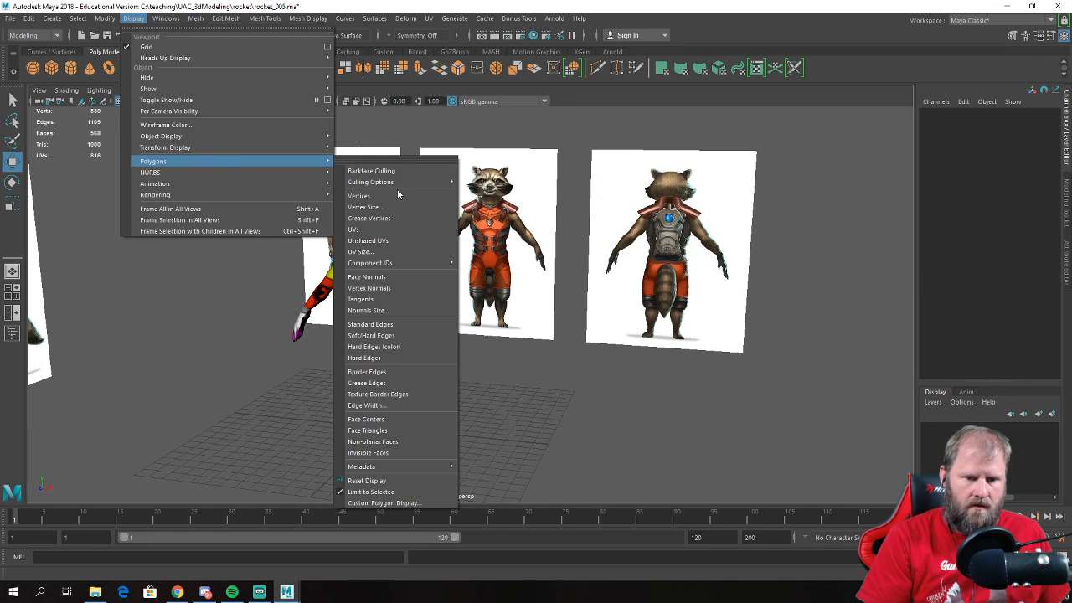
{"action": "mouse_move", "coordinate": [253, 58]}
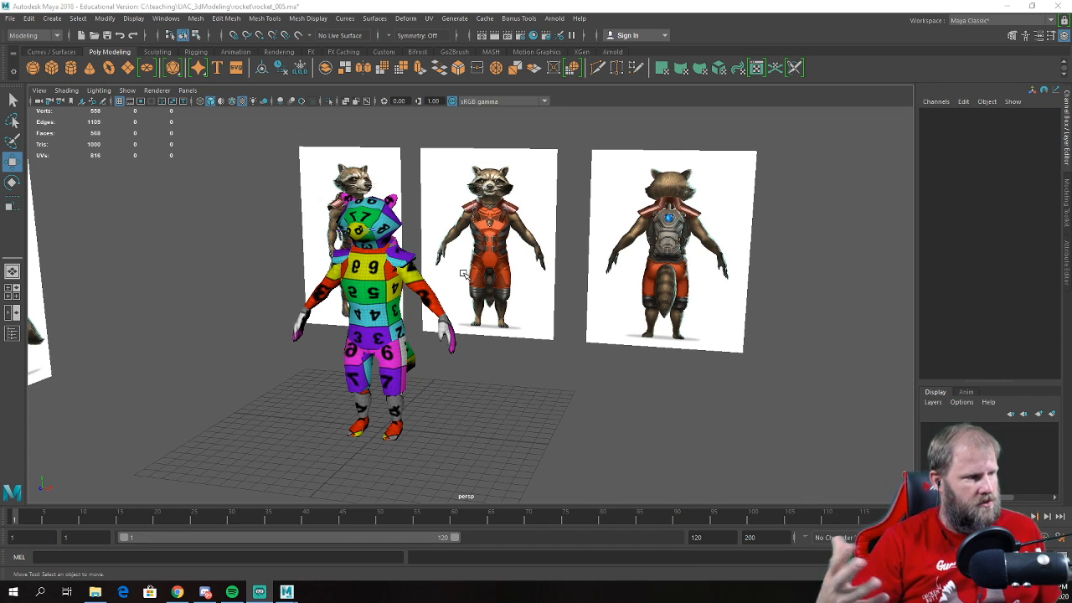
{"action": "left_click_drag", "start_coordinate": [463, 273], "coordinate": [492, 243], "text": "alt"}
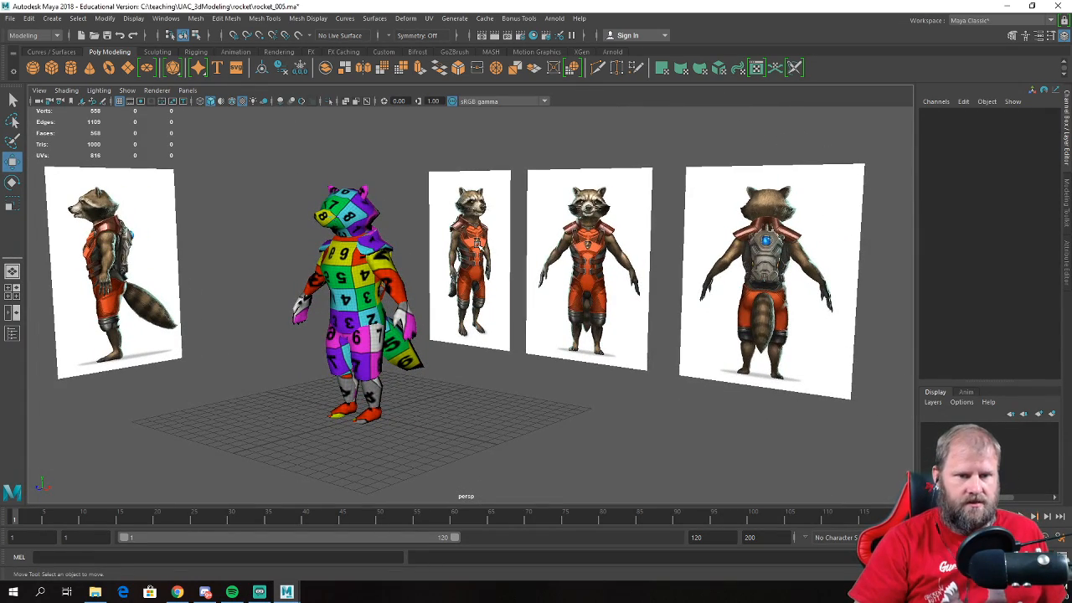
{"action": "left_click_drag", "start_coordinate": [438, 326], "coordinate": [447, 330], "text": "alt"}
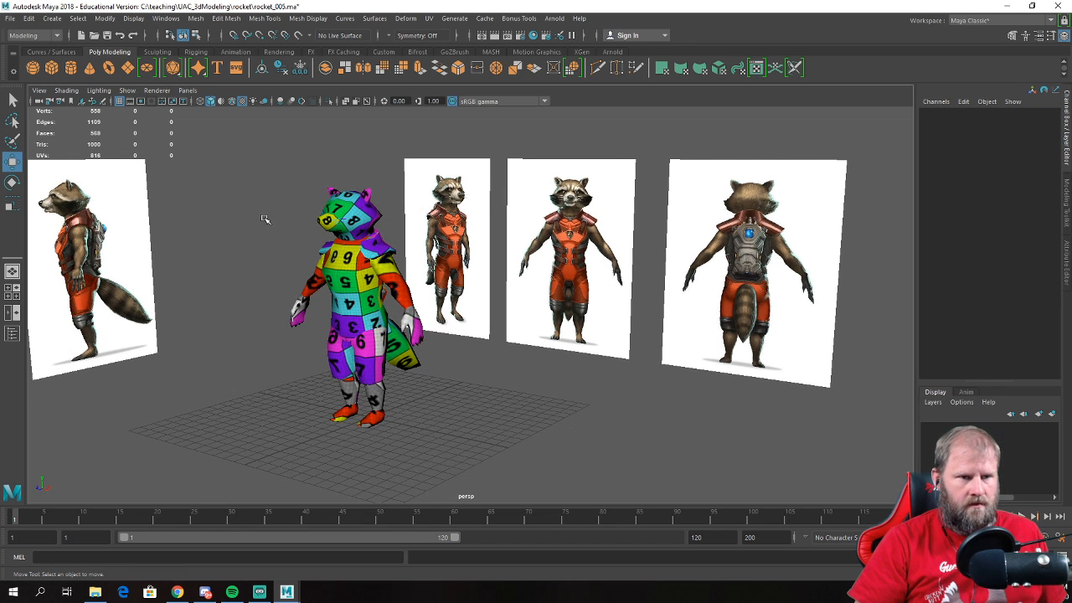
{"action": "left_click_drag", "start_coordinate": [265, 220], "coordinate": [263, 227], "text": "alt"}
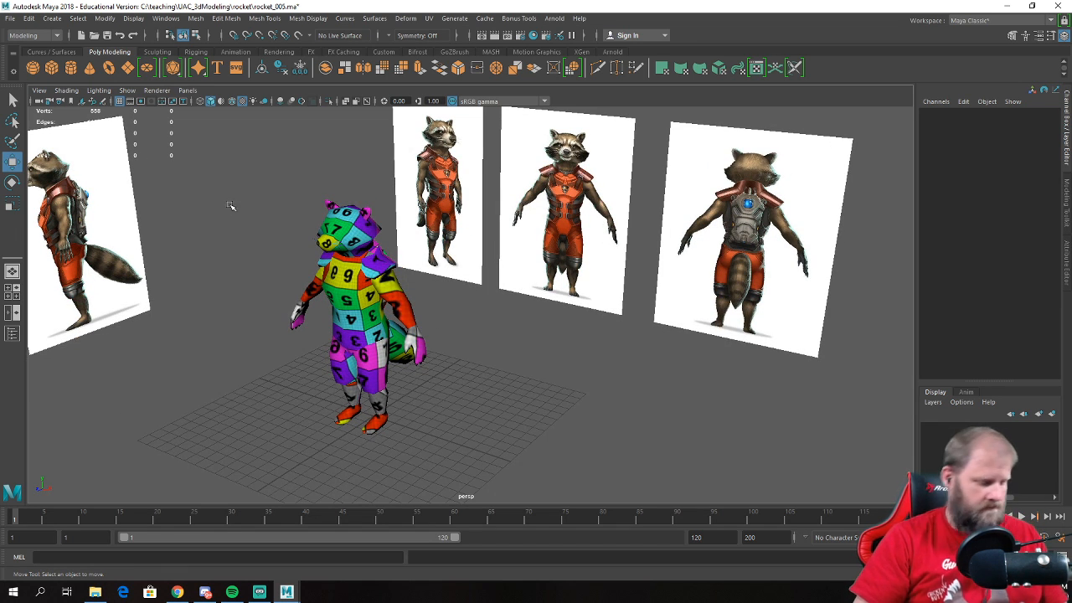
- Display the raccoon model shaded without its checker texture and save the scene
{"action": "key", "text": "5"}
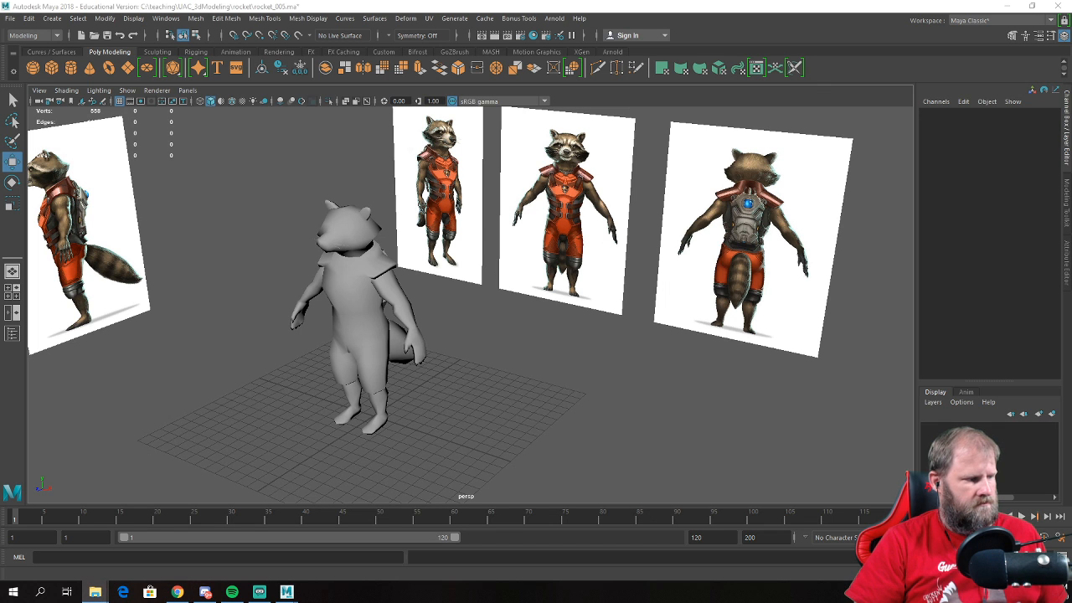
{"action": "left_click_drag", "start_coordinate": [0, 126], "coordinate": [0, 74]}
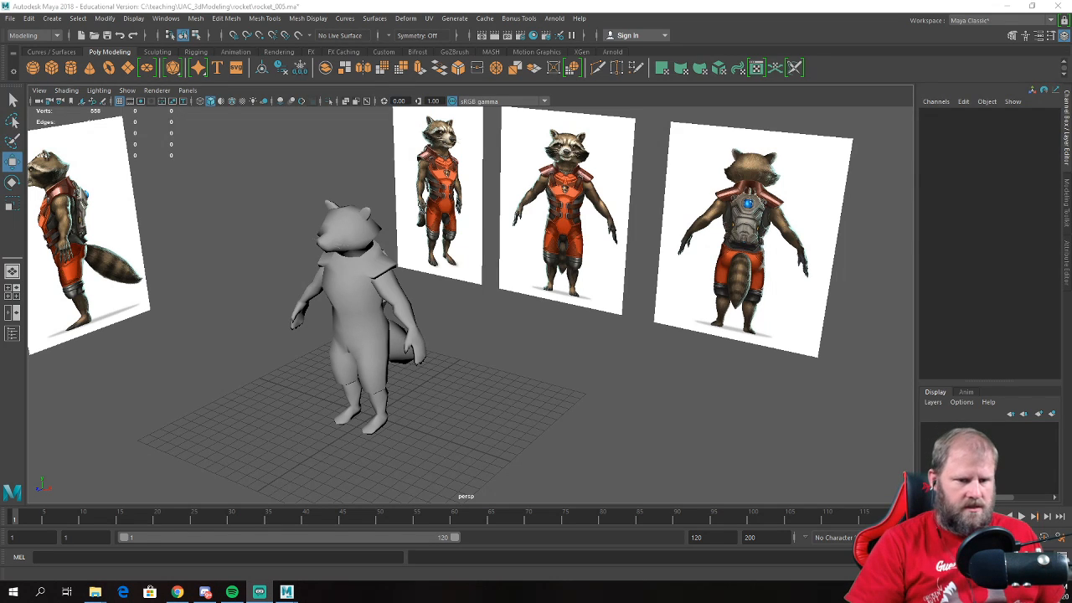
{"action": "left_click", "coordinate": [10, 18]}
{"action": "left_click", "coordinate": [37, 63]}
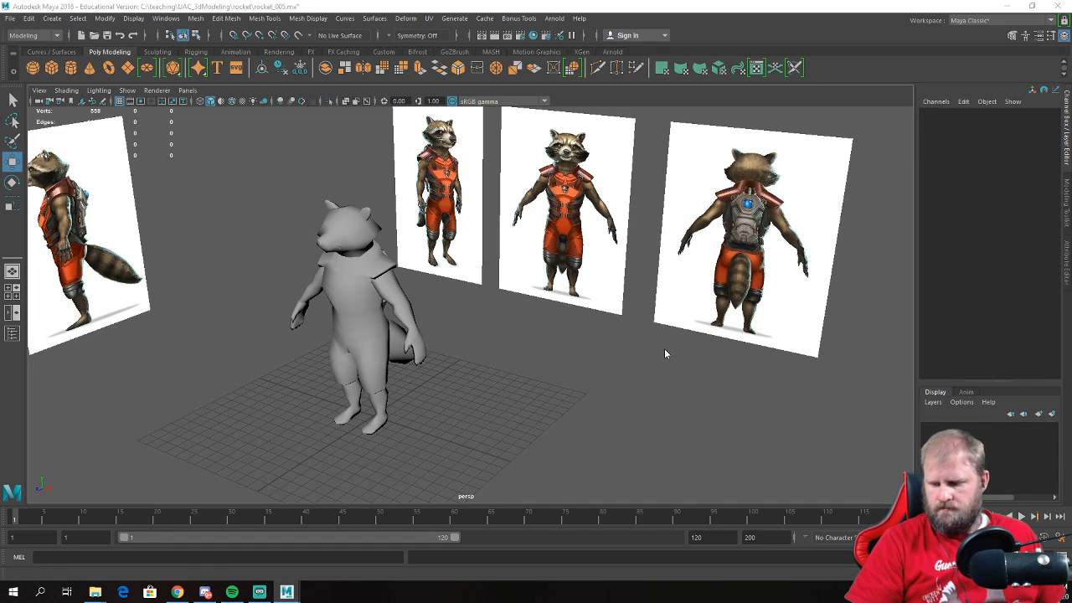
- Open the scene Cain_cain.mb from the cainModel folder and bring the character and its reference images into view
{"action": "left_click_drag", "start_coordinate": [360, 140], "coordinate": [0, 159]}
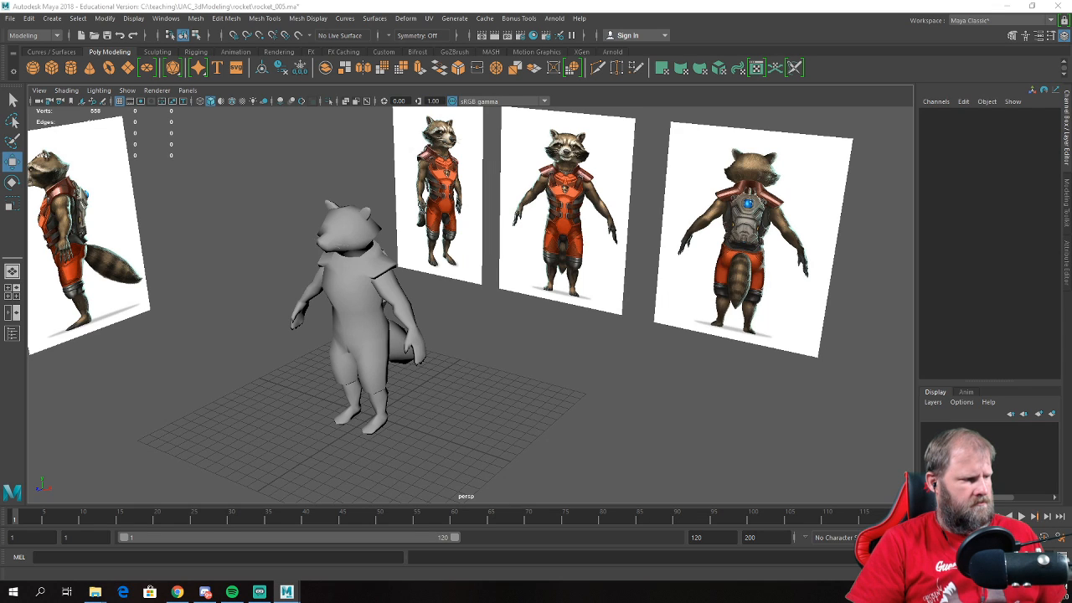
{"action": "left_click", "coordinate": [94, 592]}
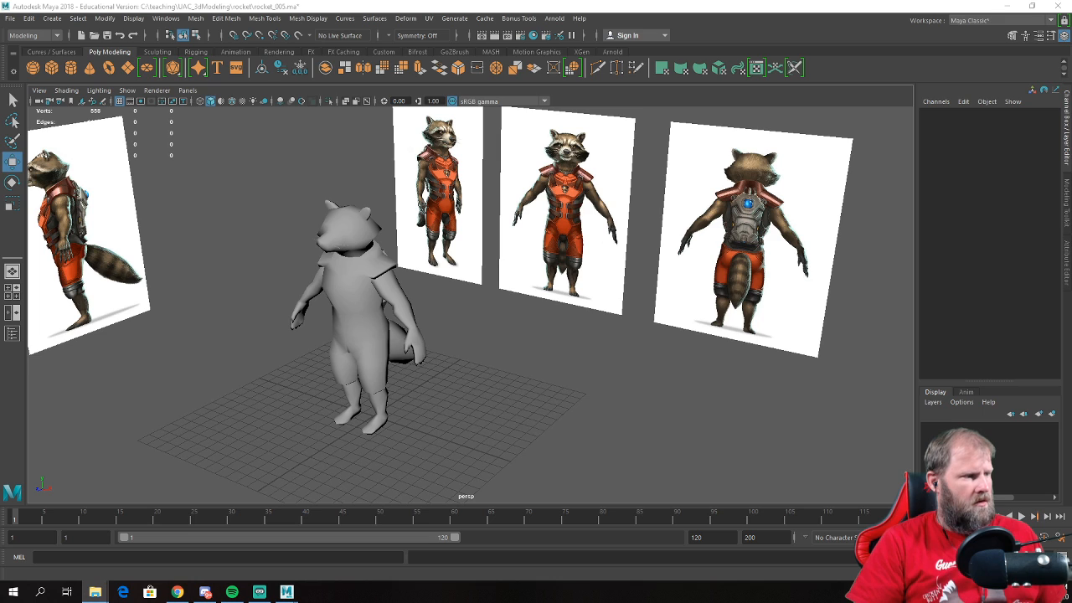
{"action": "key", "text": "alt+Tab"}
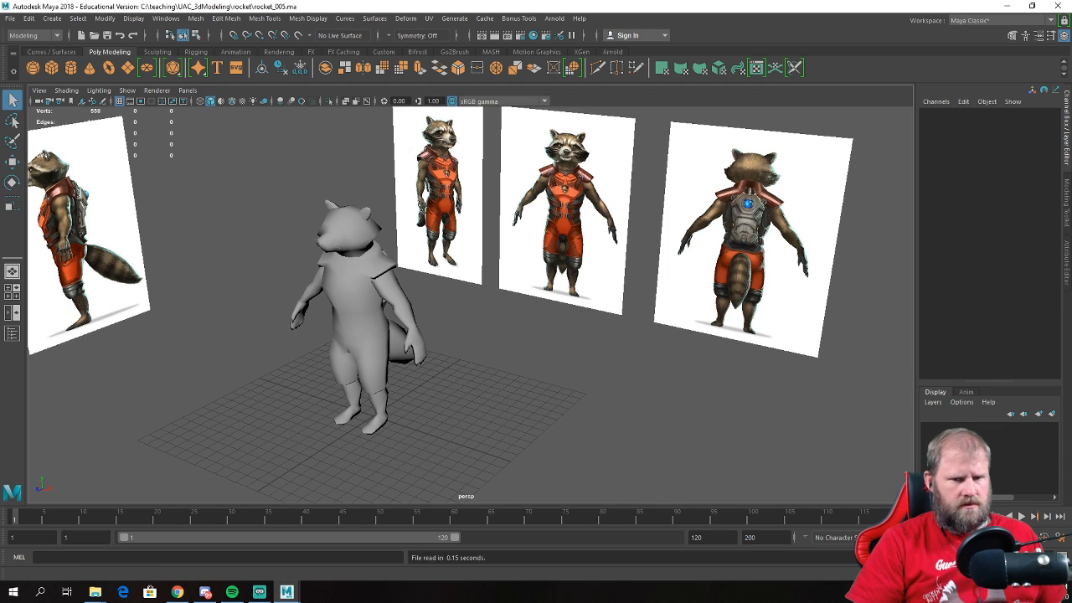
{"action": "left_click_drag", "start_coordinate": [325, 318], "coordinate": [505, 323], "text": "alt"}
{"action": "key", "text": "w"}
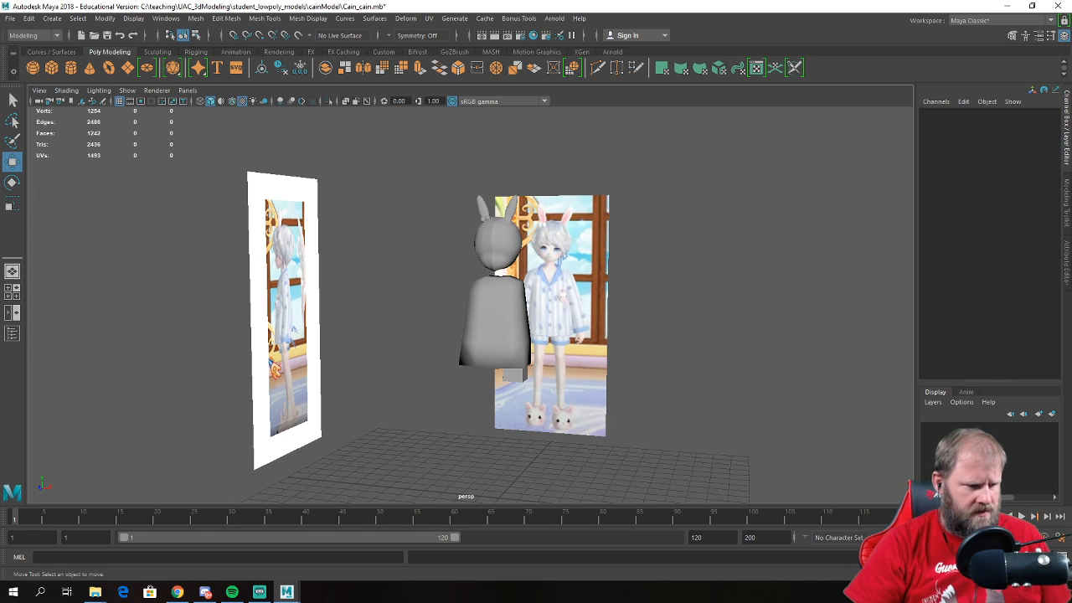
- Select the bunny-eared head mesh and examine its wireframe up close around the head and the base of the ears
{"action": "left_click_drag", "start_coordinate": [595, 344], "coordinate": [497, 357], "text": "alt"}
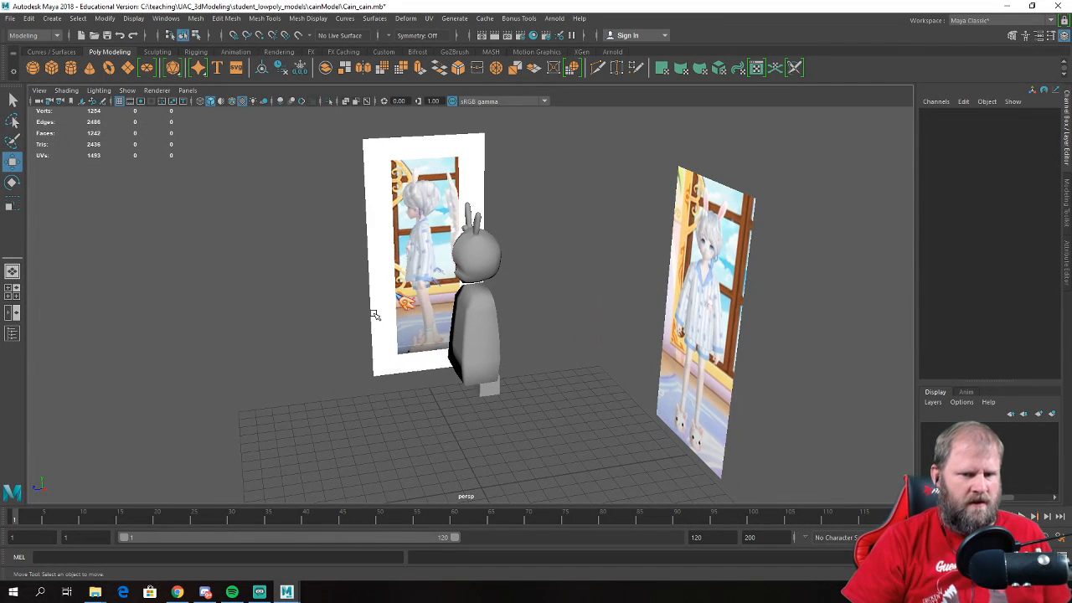
{"action": "scroll", "coordinate": [466, 275], "scroll_direction": "up", "scroll_amount": 3}
{"action": "left_click", "coordinate": [466, 275]}
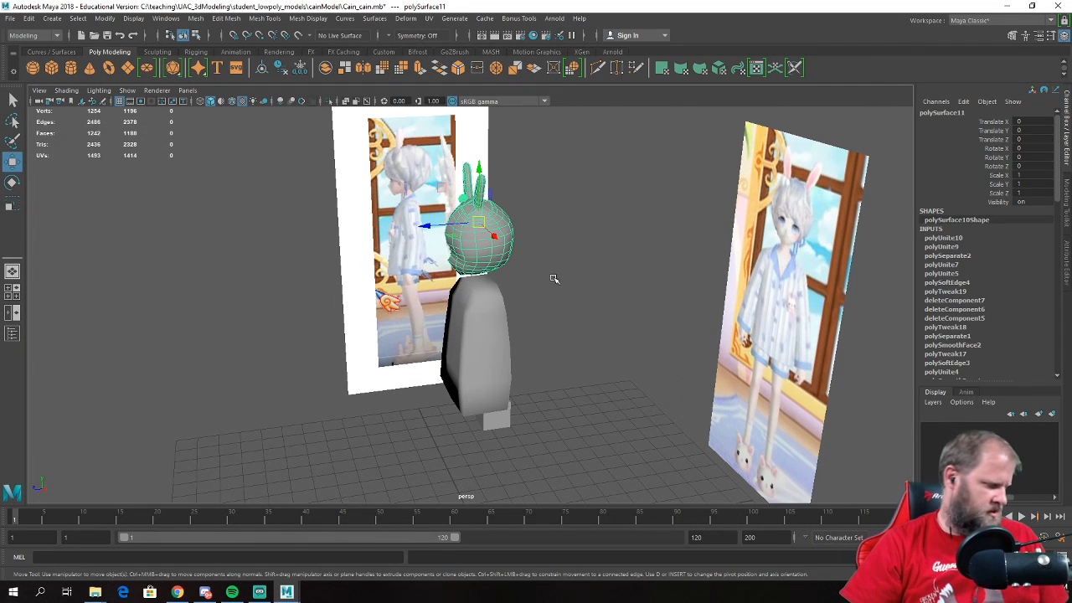
{"action": "left_click_drag", "start_coordinate": [555, 283], "coordinate": [649, 275], "text": "alt"}
{"action": "middle_click_drag", "start_coordinate": [606, 230], "coordinate": [516, 315], "text": "alt"}
{"action": "scroll", "coordinate": [516, 315], "scroll_direction": "up", "scroll_amount": 3}
{"action": "scroll", "coordinate": [442, 318], "scroll_direction": "up", "scroll_amount": 4}
{"action": "left_click_drag", "start_coordinate": [390, 328], "coordinate": [321, 288], "text": "alt"}
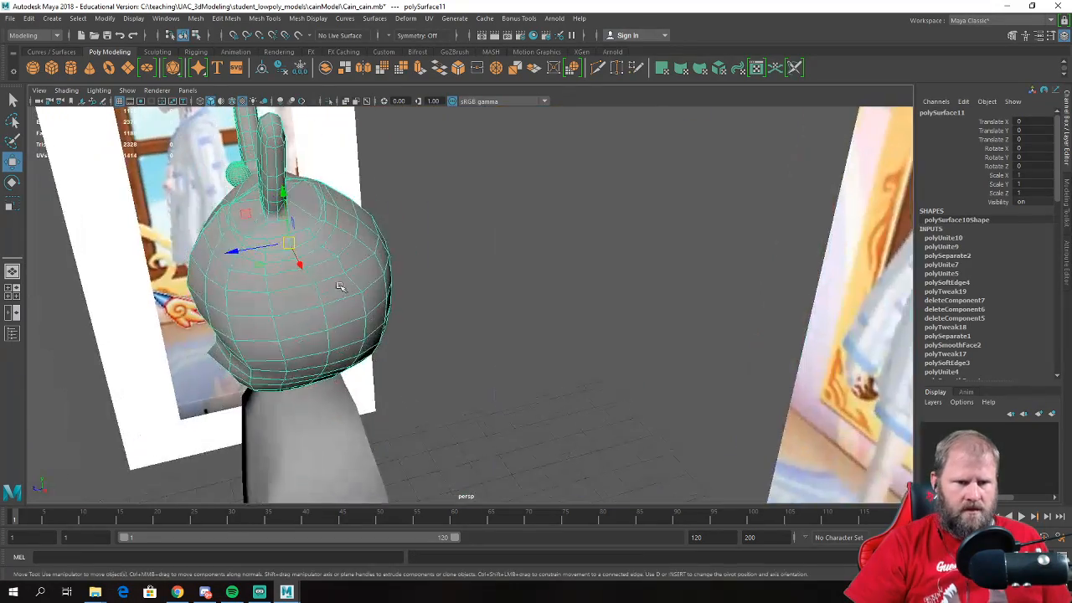
{"action": "middle_click_drag", "start_coordinate": [321, 287], "coordinate": [450, 323], "text": "alt"}
{"action": "scroll", "coordinate": [452, 289], "scroll_direction": "up", "scroll_amount": 2}
{"action": "left_click_drag", "start_coordinate": [452, 275], "coordinate": [458, 260], "text": "alt"}
{"action": "left_click_drag", "start_coordinate": [379, 237], "coordinate": [463, 211], "text": "alt"}
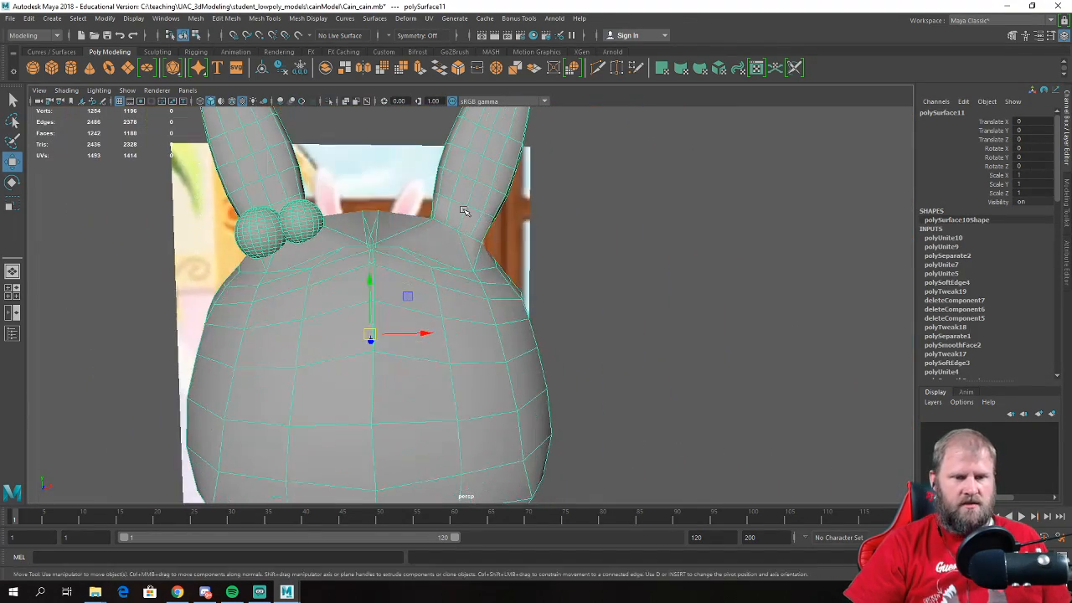
- Examine the head mesh from above where the ears and the two small spheres meet it, and compare it with the front reference
{"action": "scroll", "coordinate": [461, 212], "scroll_direction": "down", "scroll_amount": 5}
{"action": "left_click_drag", "start_coordinate": [450, 259], "coordinate": [368, 317], "text": "alt"}
{"action": "left_click", "coordinate": [622, 361]}
{"action": "left_click", "coordinate": [435, 345]}
{"action": "scroll", "coordinate": [369, 316], "scroll_direction": "up", "scroll_amount": 5}
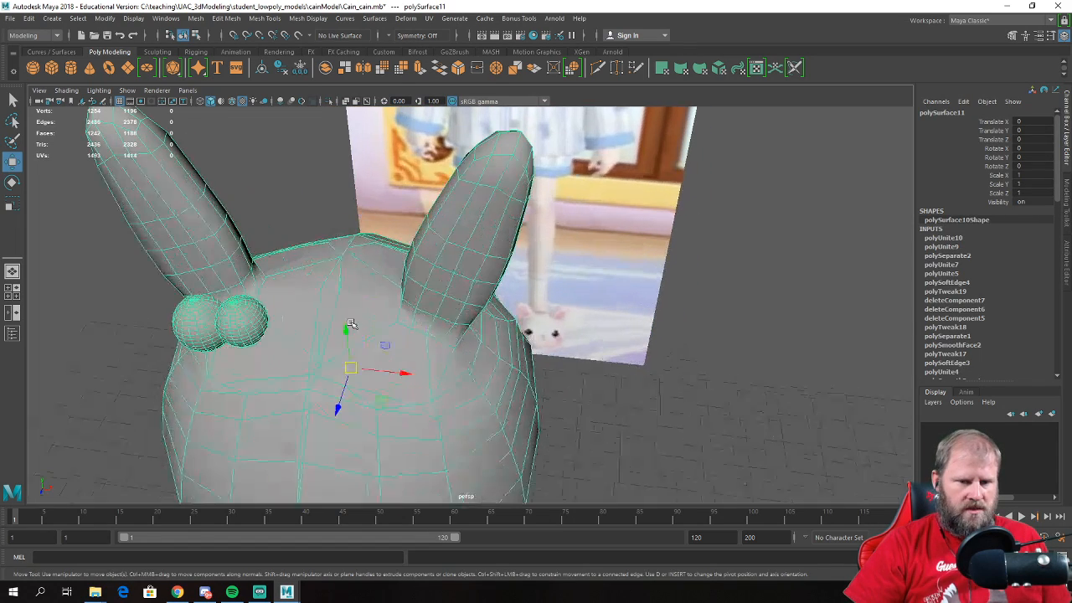
{"action": "scroll", "coordinate": [230, 325], "scroll_direction": "down", "scroll_amount": 5}
{"action": "left_click_drag", "start_coordinate": [318, 375], "coordinate": [400, 280], "text": "alt"}
{"action": "scroll", "coordinate": [373, 314], "scroll_direction": "down", "scroll_amount": 4}
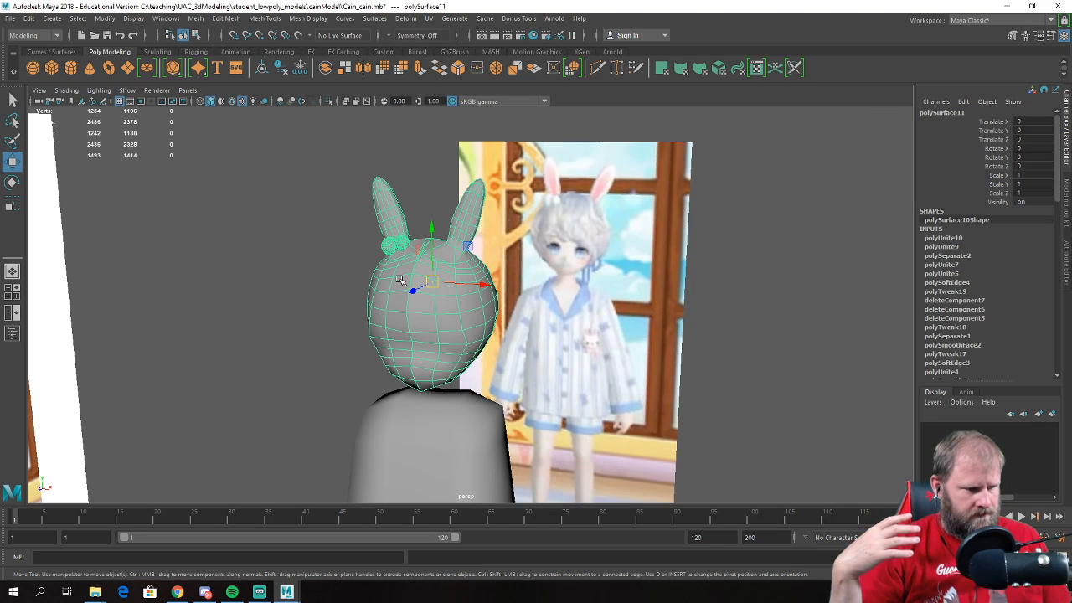
- Deselect the head and examine the torso, the block beneath it and the whole character against the reference images
{"action": "mouse_move", "coordinate": [474, 309]}
{"action": "left_mouse_down", "text": "alt"}
{"action": "mouse_move", "coordinate": [424, 308]}
{"action": "mouse_move", "coordinate": [419, 266]}
{"action": "mouse_move", "coordinate": [432, 296]}
{"action": "mouse_move", "coordinate": [478, 316]}
{"action": "left_mouse_up", "text": "alt"}
{"action": "left_click", "coordinate": [521, 307]}
{"action": "left_click", "coordinate": [520, 371], "text": "shift"}
{"action": "left_click_drag", "start_coordinate": [393, 332], "coordinate": [451, 344], "text": "alt"}
{"action": "left_click", "coordinate": [426, 381]}
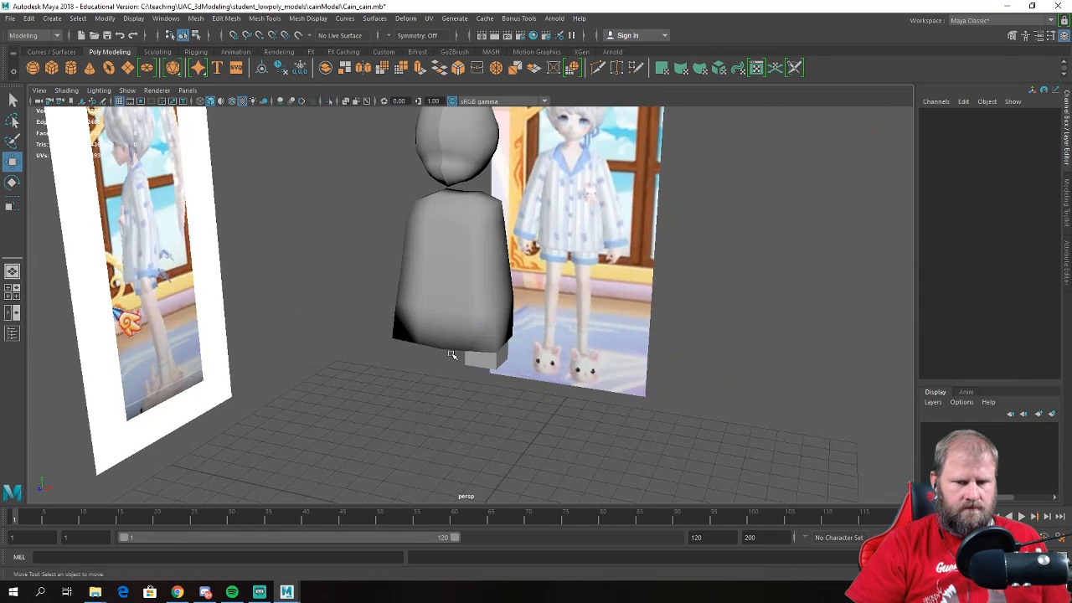
{"action": "right_click_drag", "start_coordinate": [447, 366], "coordinate": [402, 332], "text": "alt"}
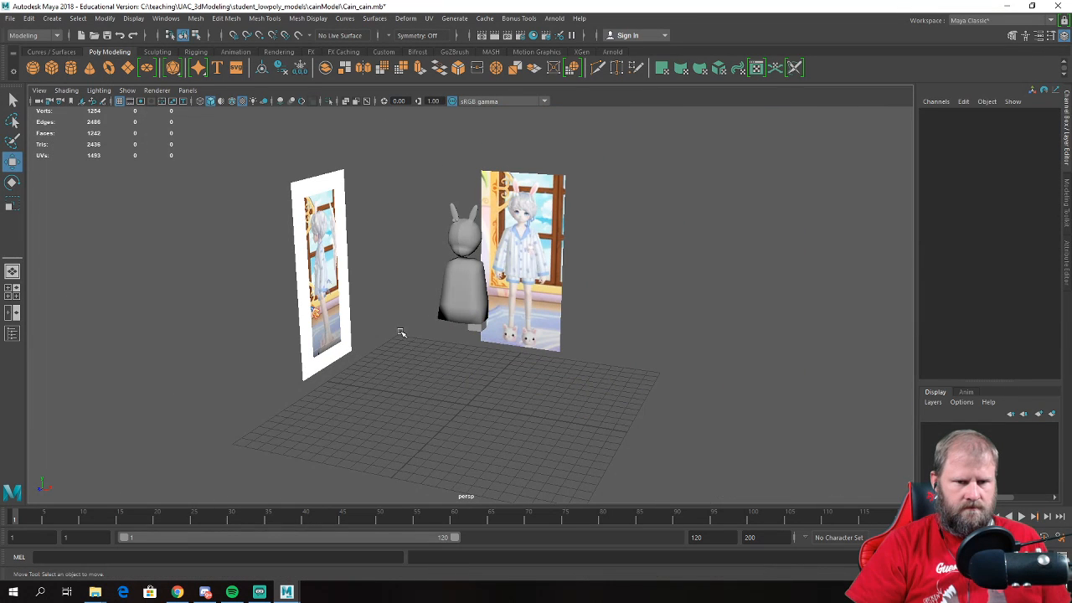
- Start a new scene without saving Cain_cain.mb, and open Cain_cain00.ma from the cainModel folder
{"action": "left_click", "coordinate": [10, 18]}
{"action": "left_click", "coordinate": [33, 34]}
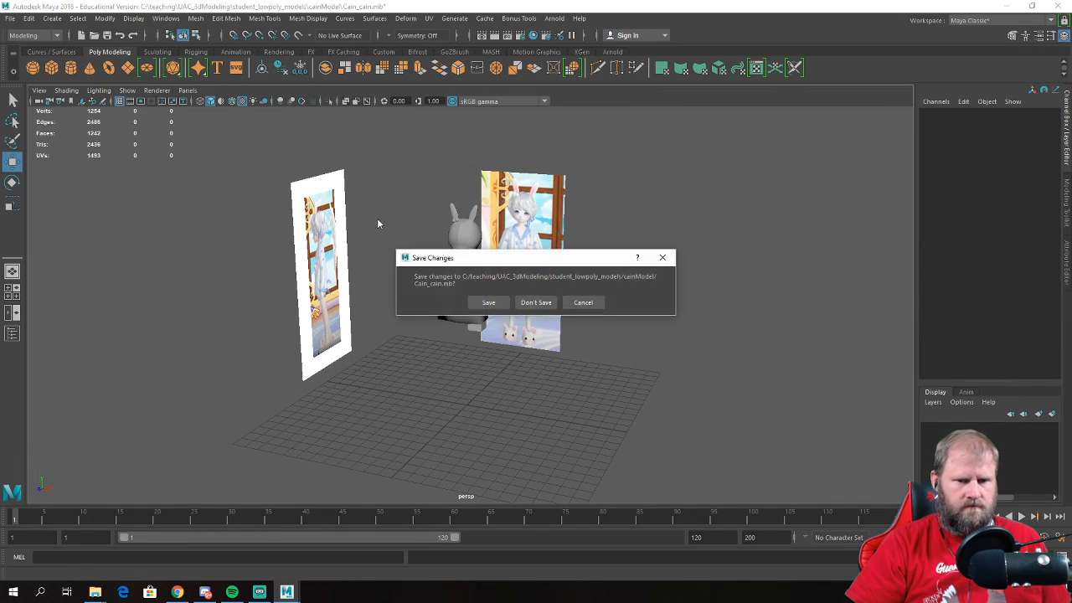
{"action": "left_click", "coordinate": [536, 302]}
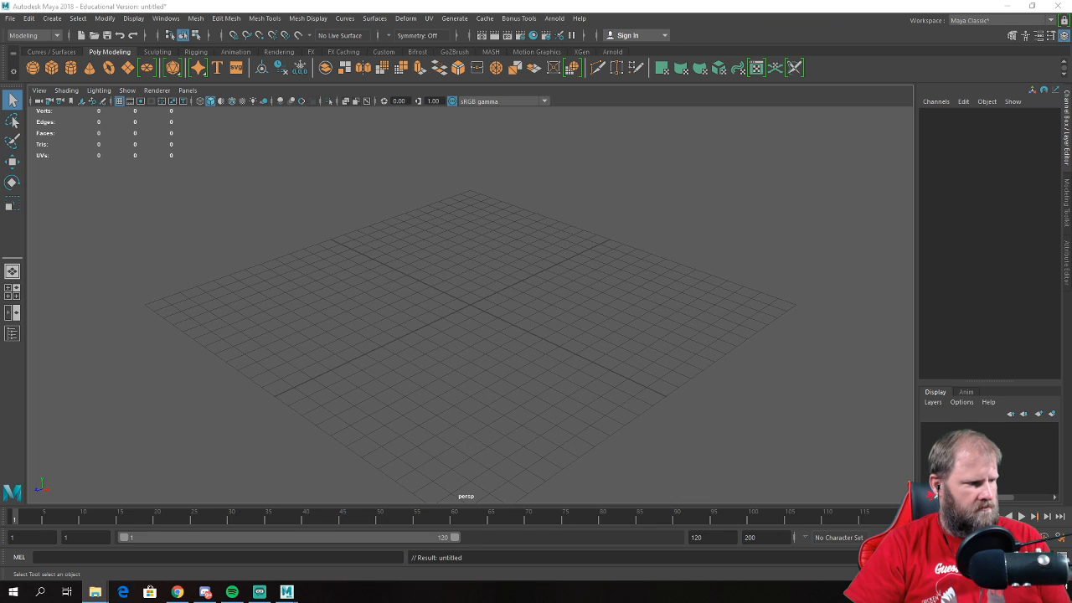
{"action": "left_click", "coordinate": [10, 19]}
{"action": "left_click", "coordinate": [27, 50]}
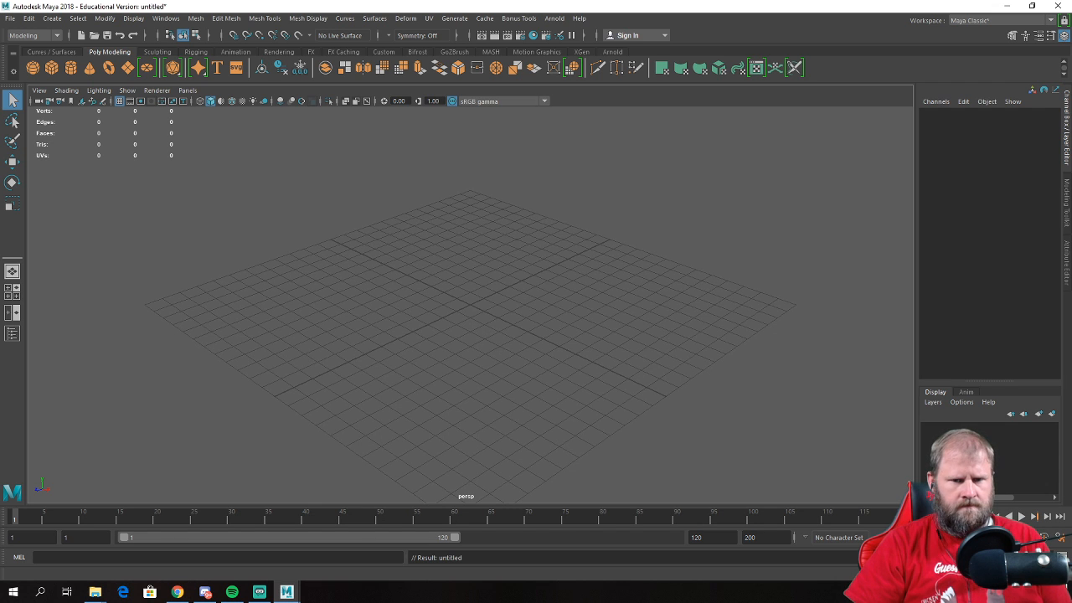
- Select the character mesh, switch it to vertex mode and examine the geometry of the head, neck and shoulders
{"action": "left_click_drag", "start_coordinate": [625, 273], "coordinate": [437, 201], "text": "alt"}
{"action": "scroll", "coordinate": [481, 275], "scroll_direction": "up", "scroll_amount": 5}
{"action": "left_click", "coordinate": [438, 193]}
{"action": "middle_click_drag", "start_coordinate": [437, 193], "coordinate": [498, 306], "text": "alt"}
{"action": "scroll", "coordinate": [497, 307], "scroll_direction": "up", "scroll_amount": 3}
{"action": "mouse_move", "coordinate": [498, 306]}
{"action": "left_mouse_down", "text": "alt"}
{"action": "mouse_move", "coordinate": [477, 301]}
{"action": "mouse_move", "coordinate": [503, 295]}
{"action": "mouse_move", "coordinate": [456, 294]}
{"action": "mouse_move", "coordinate": [499, 299]}
{"action": "mouse_move", "coordinate": [489, 308]}
{"action": "left_mouse_up", "text": "alt"}
{"action": "scroll", "coordinate": [487, 311], "scroll_direction": "up", "scroll_amount": 3}
{"action": "scroll", "coordinate": [412, 283], "scroll_direction": "down", "scroll_amount": 3}
{"action": "left_click_drag", "start_coordinate": [407, 302], "coordinate": [352, 315], "text": "alt"}
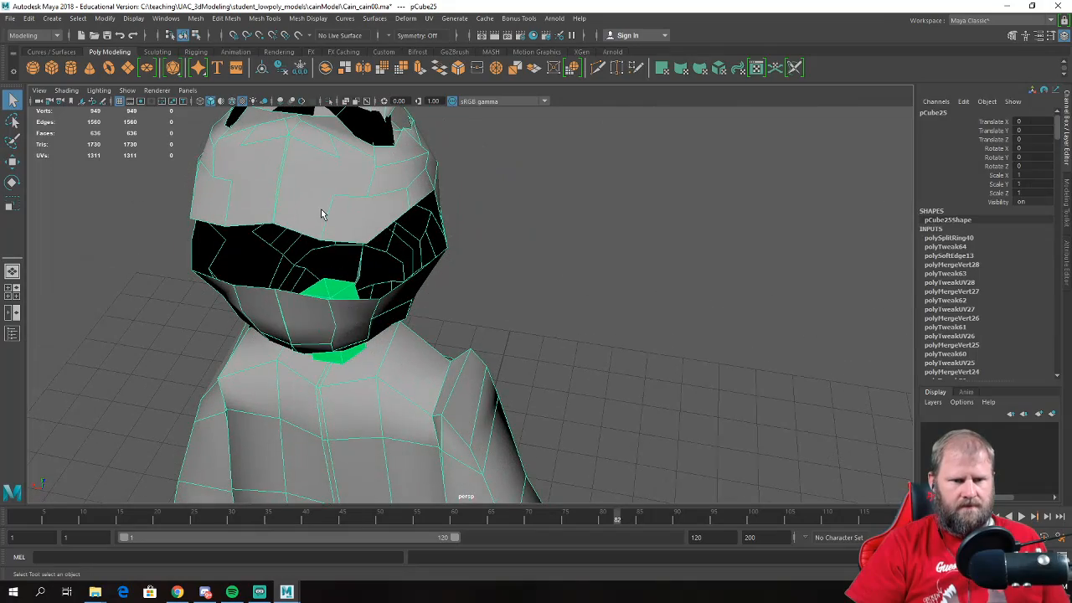
{"action": "right_click_drag", "start_coordinate": [311, 211], "coordinate": [256, 210]}
{"action": "left_click_drag", "start_coordinate": [314, 226], "coordinate": [460, 182], "text": "alt"}
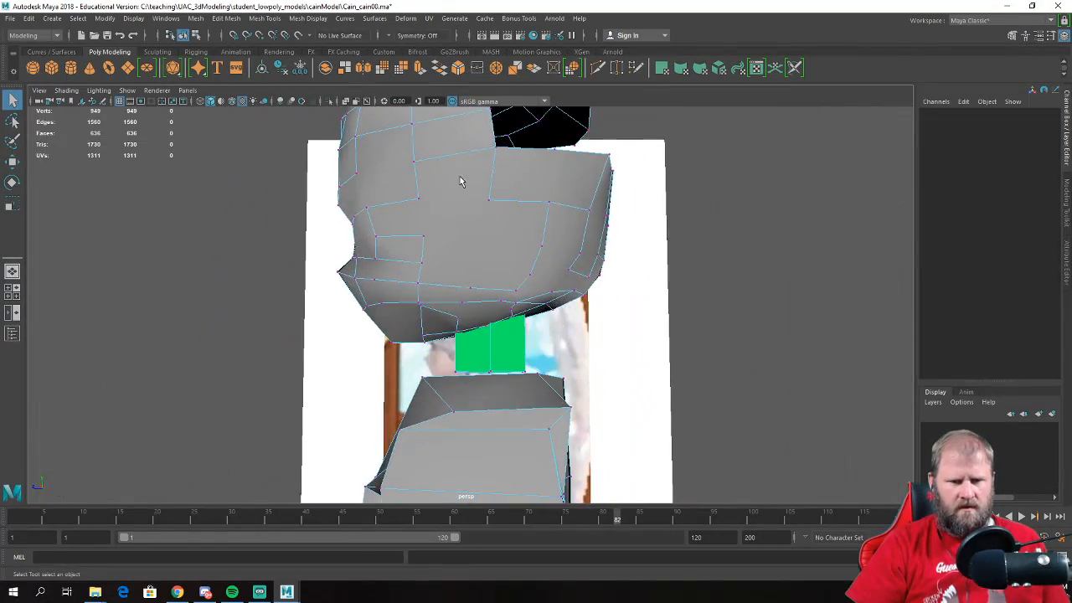
- Examine the side and back of the head, the neck and the shoulders against the reference images
{"action": "left_click_drag", "start_coordinate": [417, 257], "coordinate": [431, 283], "text": "alt"}
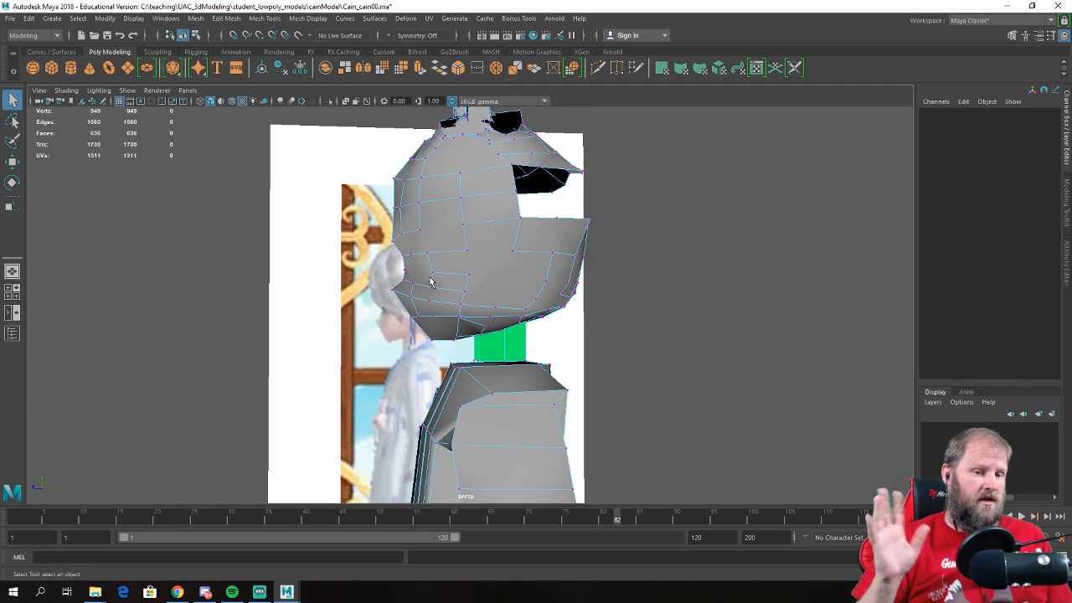
{"action": "left_click_drag", "start_coordinate": [522, 248], "coordinate": [551, 198], "text": "alt"}
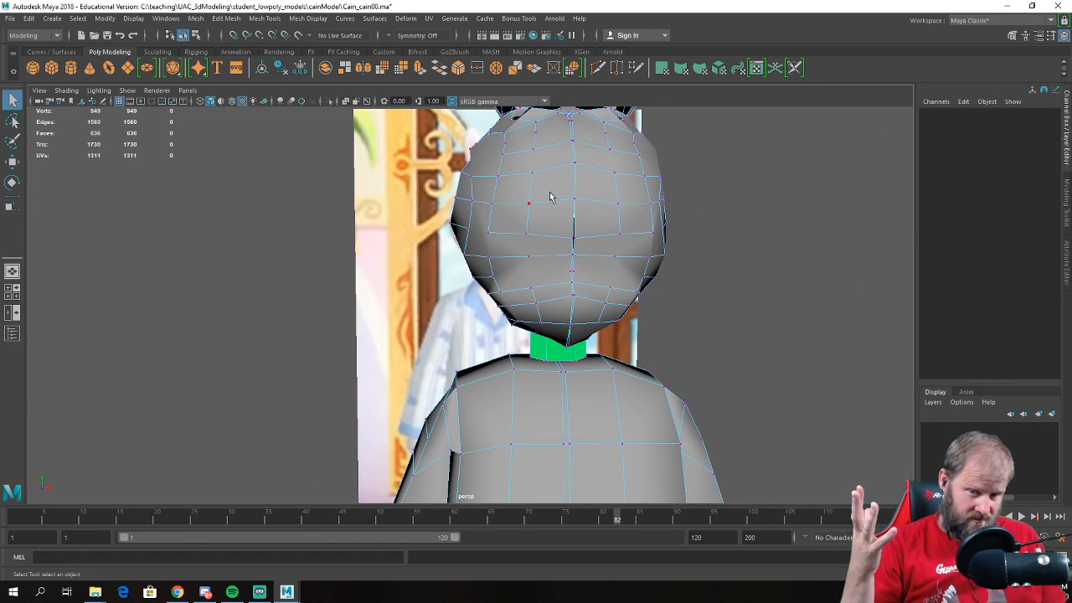
{"action": "key", "text": "w"}
{"action": "right_click_drag", "start_coordinate": [727, 256], "coordinate": [639, 251], "text": "alt"}
{"action": "left_click_drag", "start_coordinate": [639, 251], "coordinate": [329, 362], "text": "alt"}
- Switch the mesh to face mode, select a face on the neck and examine the jacket from the back and front
{"action": "right_click_drag", "start_coordinate": [341, 355], "coordinate": [348, 299]}
{"action": "left_click", "coordinate": [352, 356]}
{"action": "left_click_drag", "start_coordinate": [455, 370], "coordinate": [438, 282], "text": "alt"}
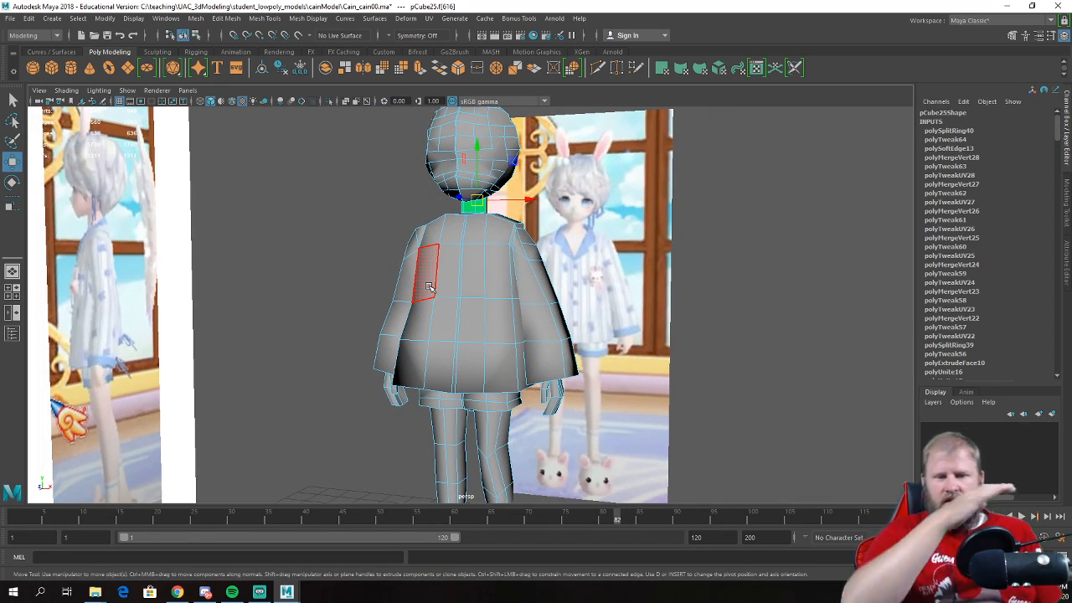
{"action": "left_click_drag", "start_coordinate": [473, 294], "coordinate": [450, 229], "text": "alt"}
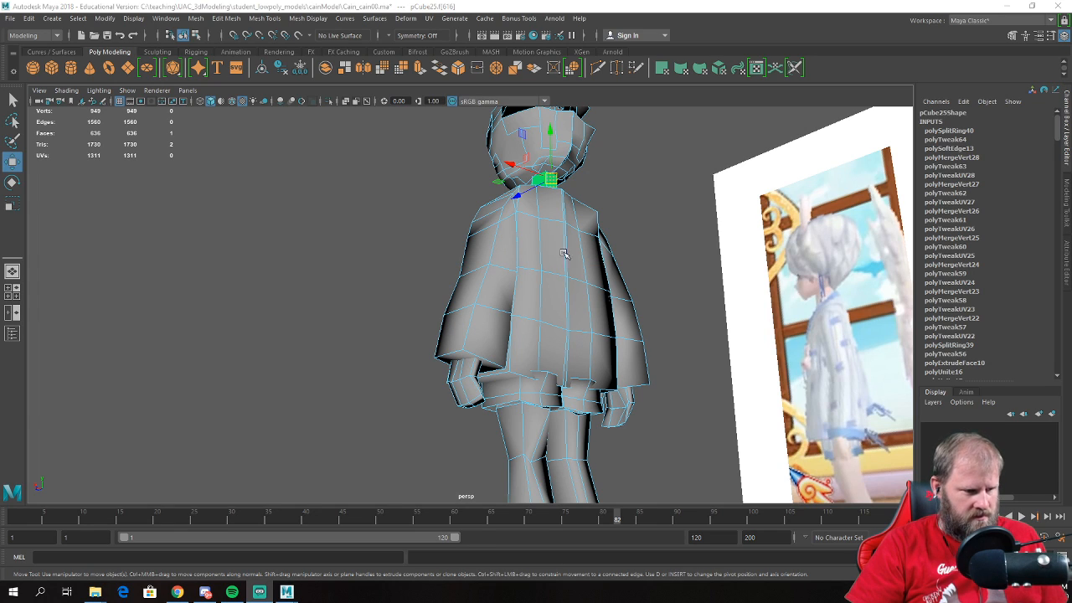
{"action": "left_click_drag", "start_coordinate": [495, 243], "coordinate": [516, 244], "text": "alt"}
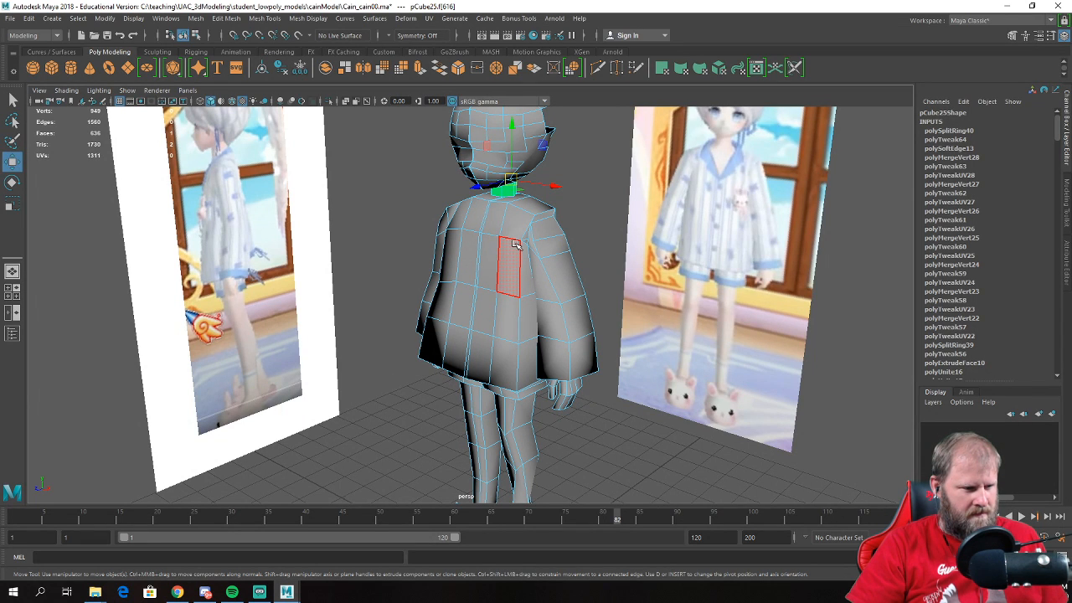
- Select all connected faces of the jacket half with its sleeve, starting from the back, and isolate them in the view
{"action": "scroll", "coordinate": [453, 270], "scroll_direction": "down", "scroll_amount": 4}
{"action": "left_click_drag", "start_coordinate": [453, 252], "coordinate": [489, 263], "text": "alt"}
{"action": "scroll", "coordinate": [476, 271], "scroll_direction": "up", "scroll_amount": 5}
{"action": "left_click", "coordinate": [510, 276]}
{"action": "double_click", "coordinate": [489, 263]}
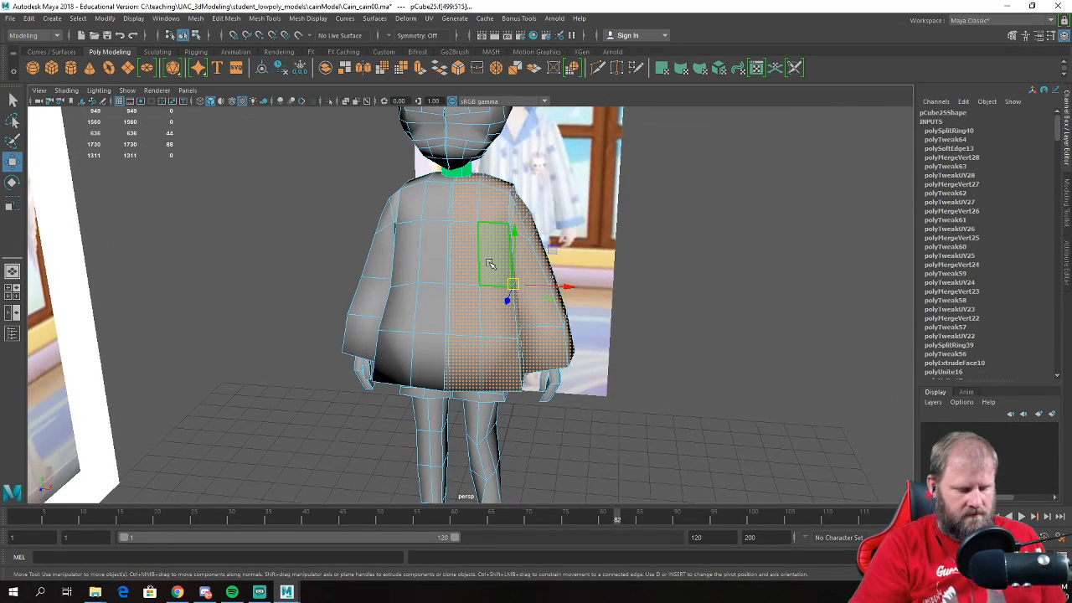
{"action": "key", "text": "ctrl+1"}
- Inspect the isolated jacket half as an object, deselect it and show the whole character again
{"action": "left_click_drag", "start_coordinate": [490, 264], "coordinate": [555, 253], "text": "alt"}
{"action": "left_click", "coordinate": [645, 265]}
{"action": "left_click", "coordinate": [556, 253]}
{"action": "left_click_drag", "start_coordinate": [358, 263], "coordinate": [402, 263], "text": "alt"}
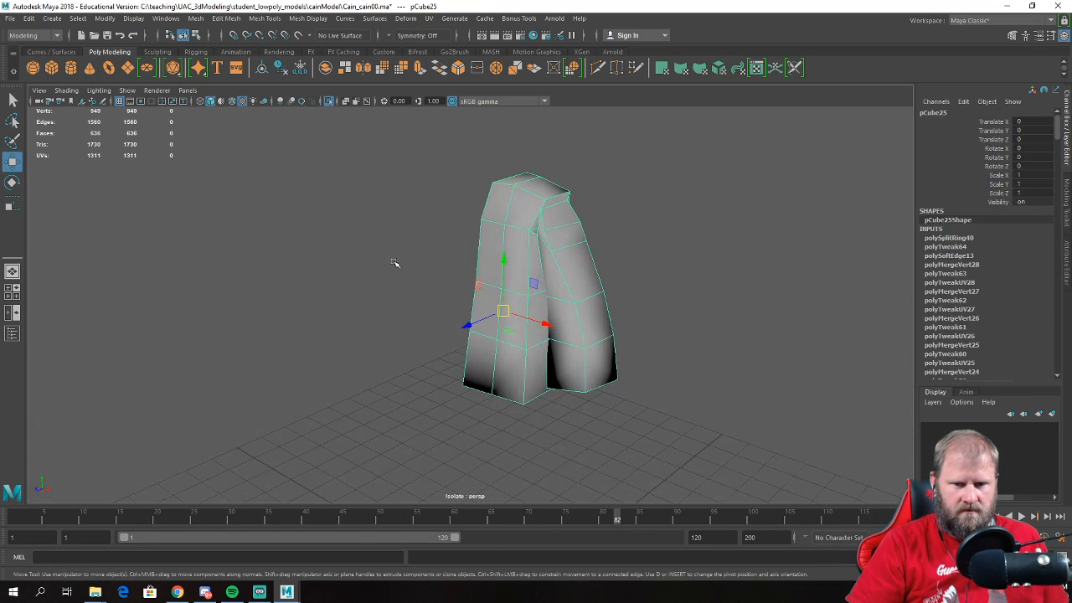
{"action": "left_click", "coordinate": [386, 261]}
{"action": "key", "text": "ctrl+1"}
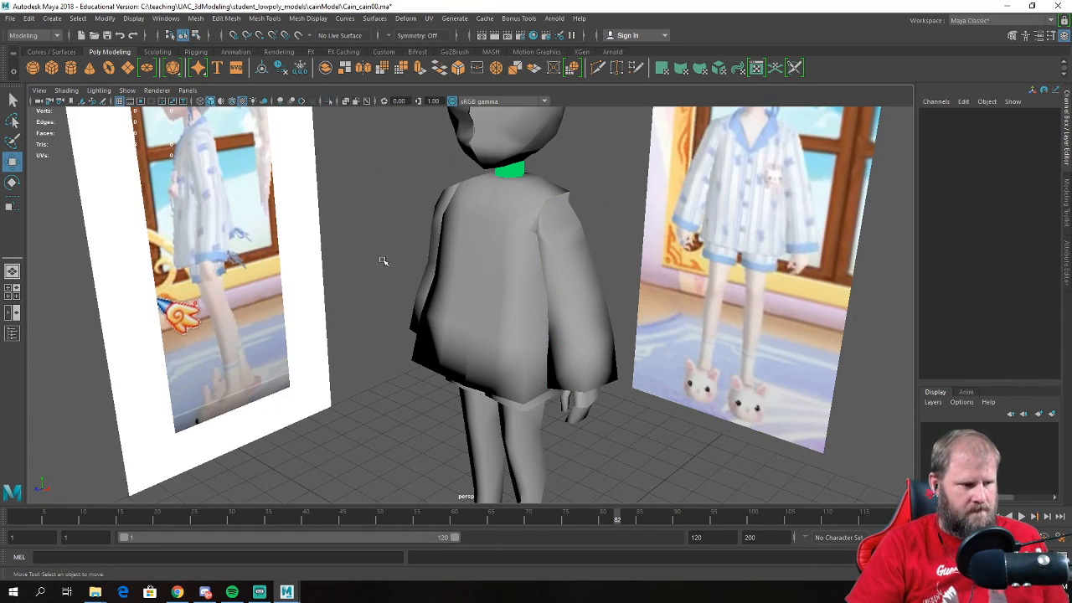
- Select the character mesh and examine its ears, head and body against the side and front references
{"action": "left_click_drag", "start_coordinate": [368, 201], "coordinate": [434, 221], "text": "alt"}
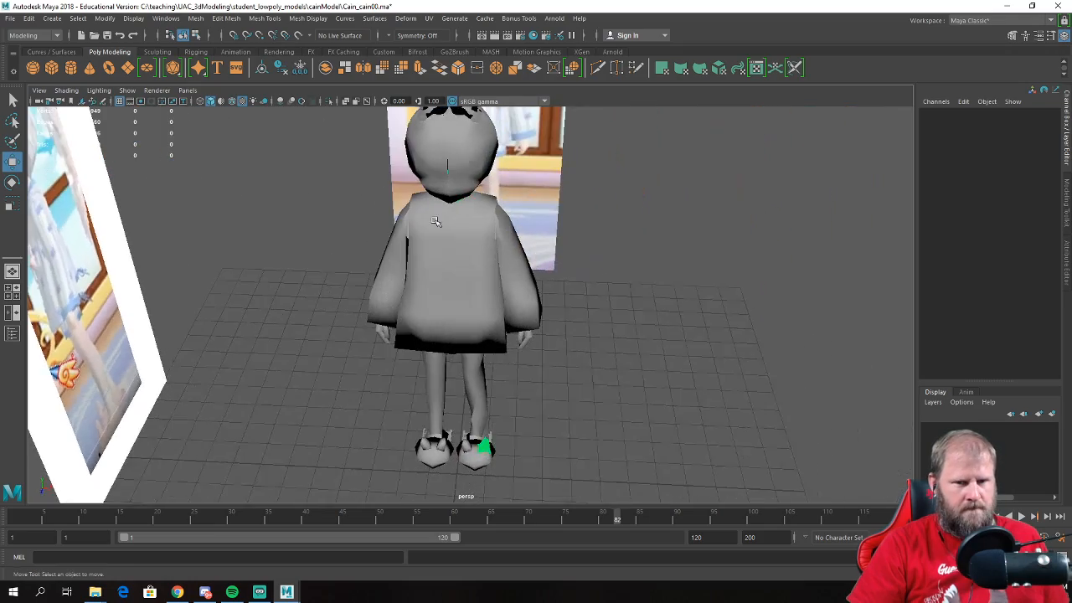
{"action": "left_click", "coordinate": [466, 149]}
{"action": "middle_click_drag", "start_coordinate": [486, 167], "coordinate": [497, 342], "text": "alt"}
{"action": "scroll", "coordinate": [497, 342], "scroll_direction": "up", "scroll_amount": 3}
{"action": "left_click_drag", "start_coordinate": [497, 342], "coordinate": [377, 283], "text": "alt"}
{"action": "scroll", "coordinate": [440, 335], "scroll_direction": "down", "scroll_amount": 5}
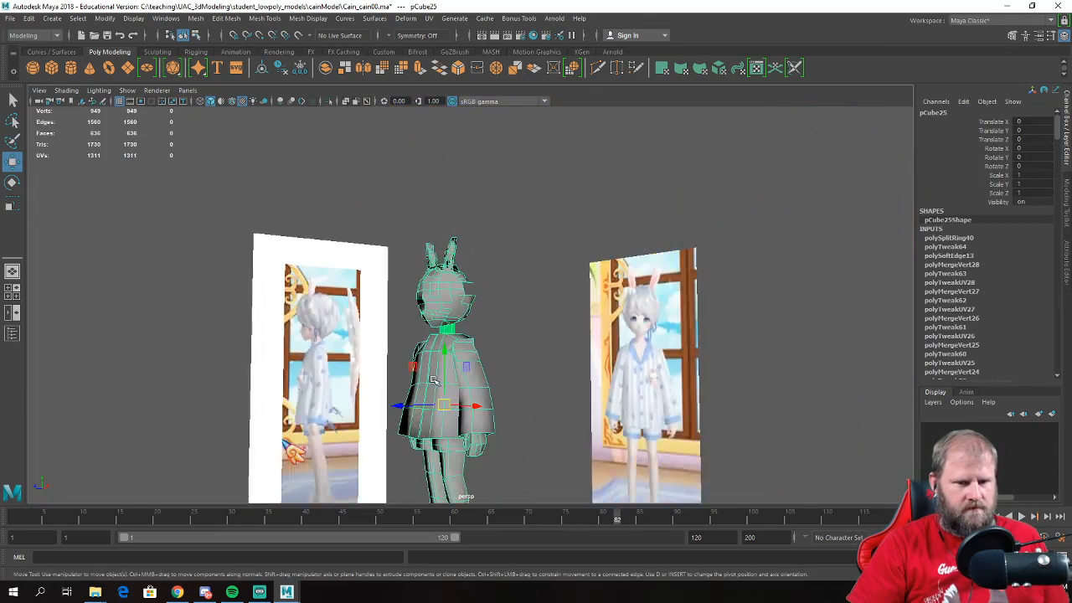
{"action": "middle_click_drag", "start_coordinate": [434, 380], "coordinate": [448, 167], "text": "alt"}
{"action": "left_click_drag", "start_coordinate": [447, 167], "coordinate": [393, 305], "text": "alt"}
- Inspect the shape of the legs and the bunny slippers, with the mesh deselected and with its wireframe highlighted
{"action": "left_click", "coordinate": [561, 354]}
{"action": "scroll", "coordinate": [460, 325], "scroll_direction": "up", "scroll_amount": 6}
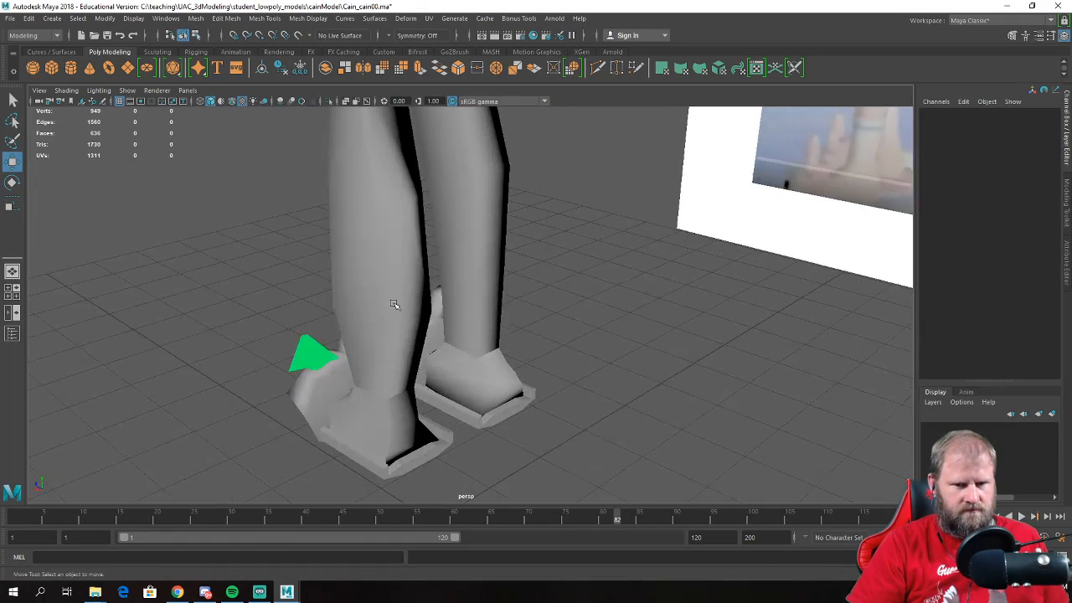
{"action": "left_click", "coordinate": [394, 305]}
{"action": "left_click_drag", "start_coordinate": [515, 299], "coordinate": [474, 271], "text": "alt"}
{"action": "left_click_drag", "start_coordinate": [284, 279], "coordinate": [488, 294], "text": "alt"}
{"action": "scroll", "coordinate": [488, 294], "scroll_direction": "down", "scroll_amount": 6}
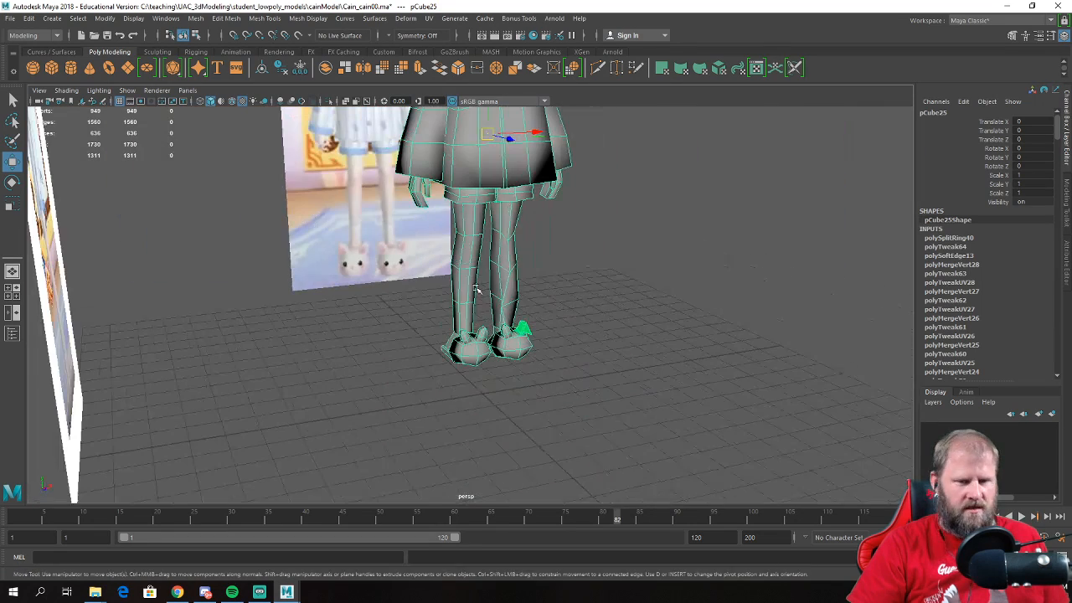
- Start a new scene without saving Cain_cain00.ma, and open Cain_this_is_my_file.mb from the cainModel folder
{"action": "left_click", "coordinate": [10, 18]}
{"action": "left_click", "coordinate": [37, 38]}
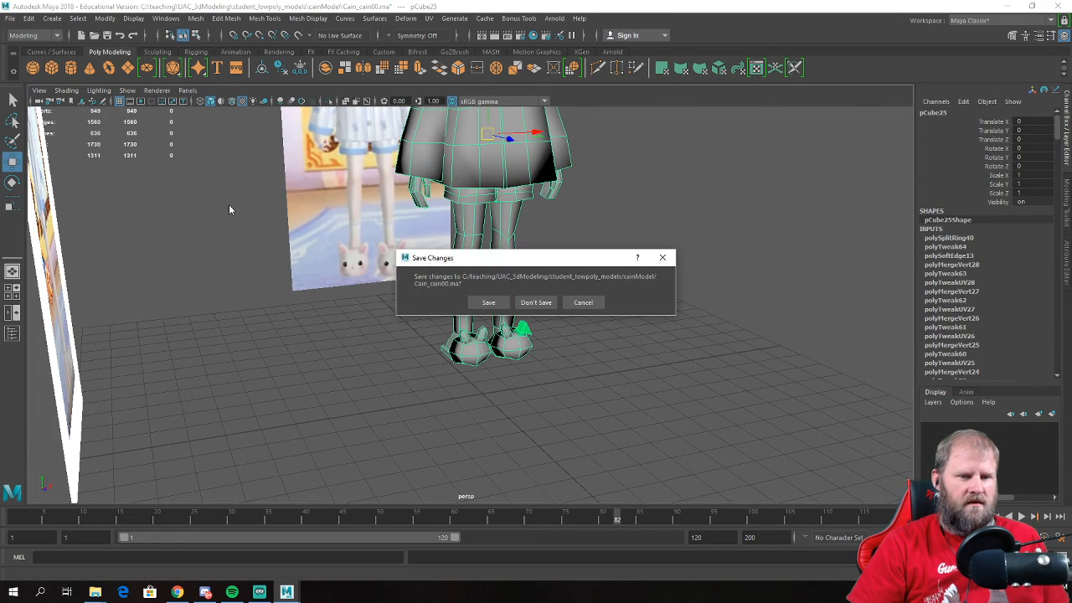
{"action": "left_click", "coordinate": [537, 302]}
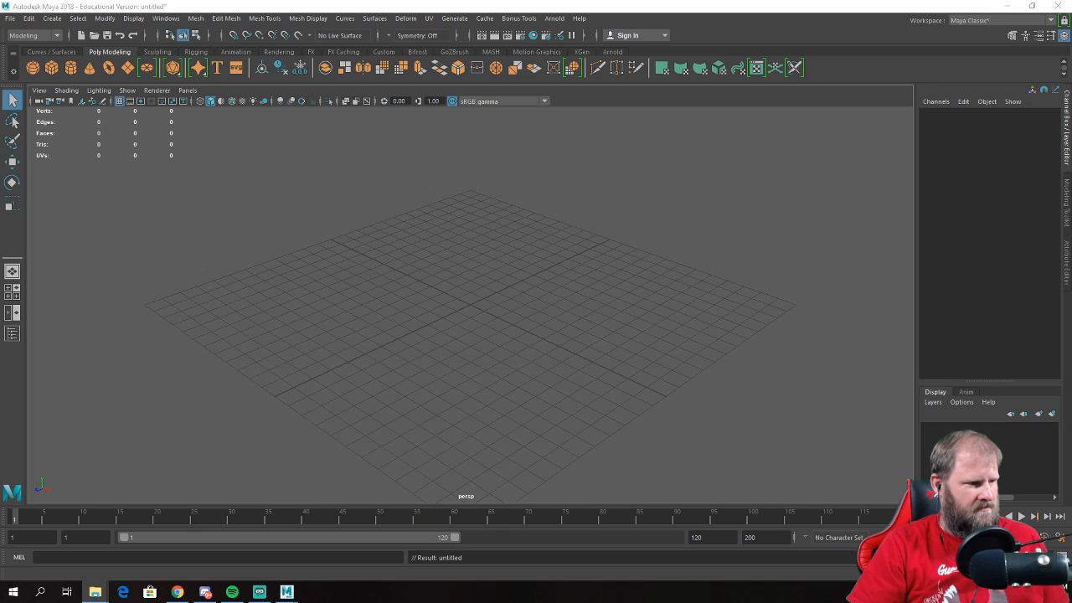
{"action": "left_click", "coordinate": [10, 18]}
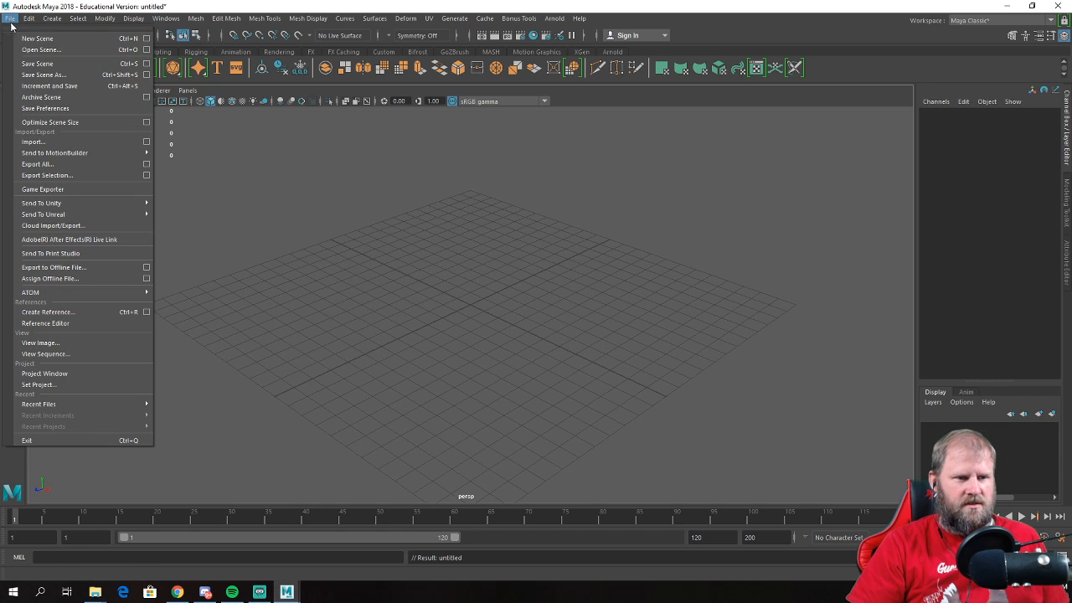
{"action": "left_click", "coordinate": [31, 50]}
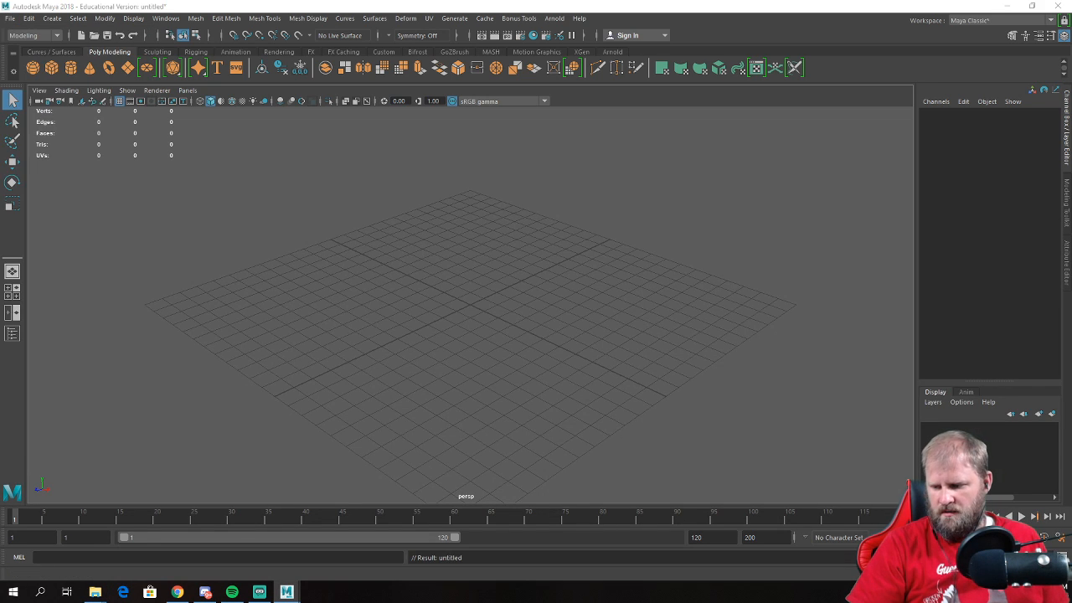
{"action": "left_click_drag", "start_coordinate": [23, 32], "coordinate": [0, 83]}
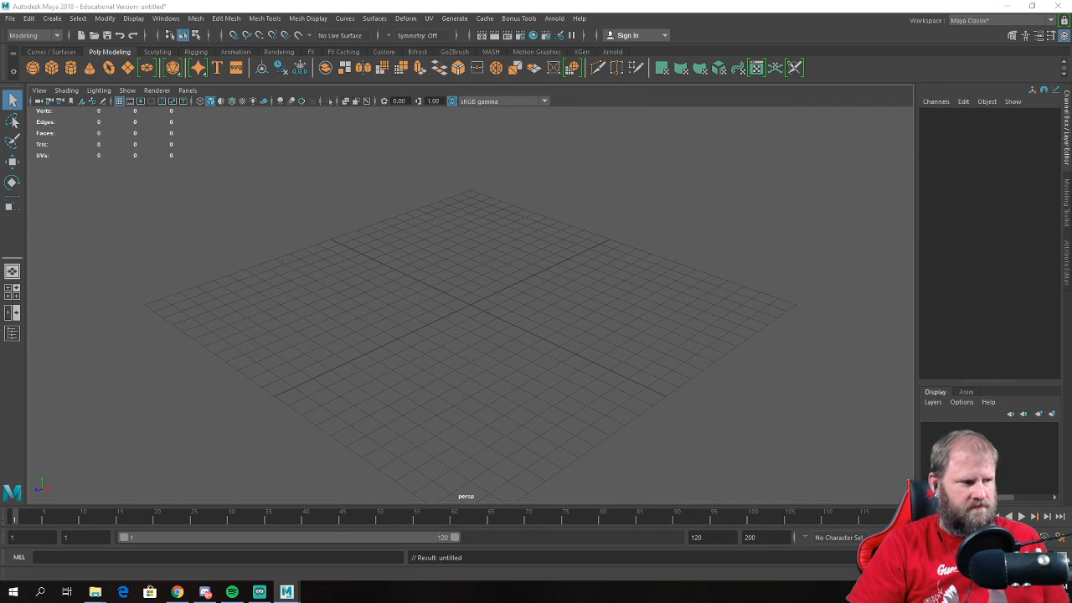
- Select the character mesh in the opened scene and examine its geometry from several sides
{"action": "left_click_drag", "start_coordinate": [615, 299], "coordinate": [692, 284], "text": "alt"}
{"action": "left_click", "coordinate": [497, 313]}
{"action": "key", "text": "w"}
{"action": "left_click_drag", "start_coordinate": [619, 279], "coordinate": [638, 226], "text": "alt"}
{"action": "scroll", "coordinate": [536, 314], "scroll_direction": "up", "scroll_amount": 4}
{"action": "middle_click_drag", "start_coordinate": [508, 390], "coordinate": [498, 290], "text": "alt"}
{"action": "left_click_drag", "start_coordinate": [498, 290], "coordinate": [553, 289], "text": "alt"}
{"action": "right_click_drag", "start_coordinate": [553, 270], "coordinate": [510, 288]}
{"action": "scroll", "coordinate": [687, 316], "scroll_direction": "down", "scroll_amount": 4}
- Switch the character mesh to face mode and select the faces of the legs and feet
{"action": "left_click_drag", "start_coordinate": [687, 315], "coordinate": [476, 304], "text": "alt"}
{"action": "left_click", "coordinate": [320, 230]}
{"action": "right_click_drag", "start_coordinate": [471, 271], "coordinate": [474, 310]}
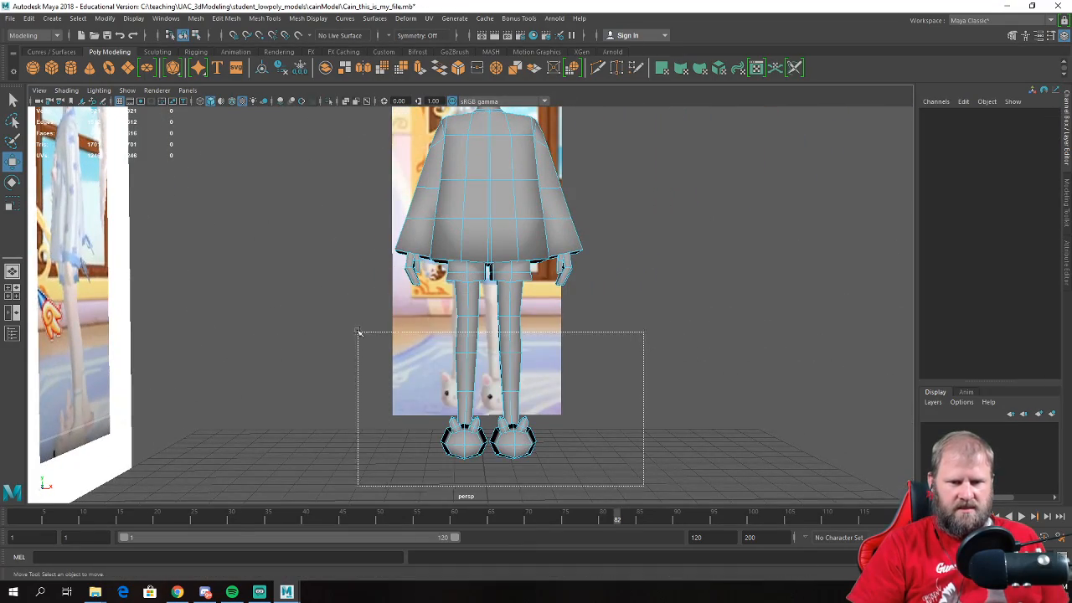
{"action": "left_click_drag", "start_coordinate": [346, 296], "coordinate": [368, 211]}
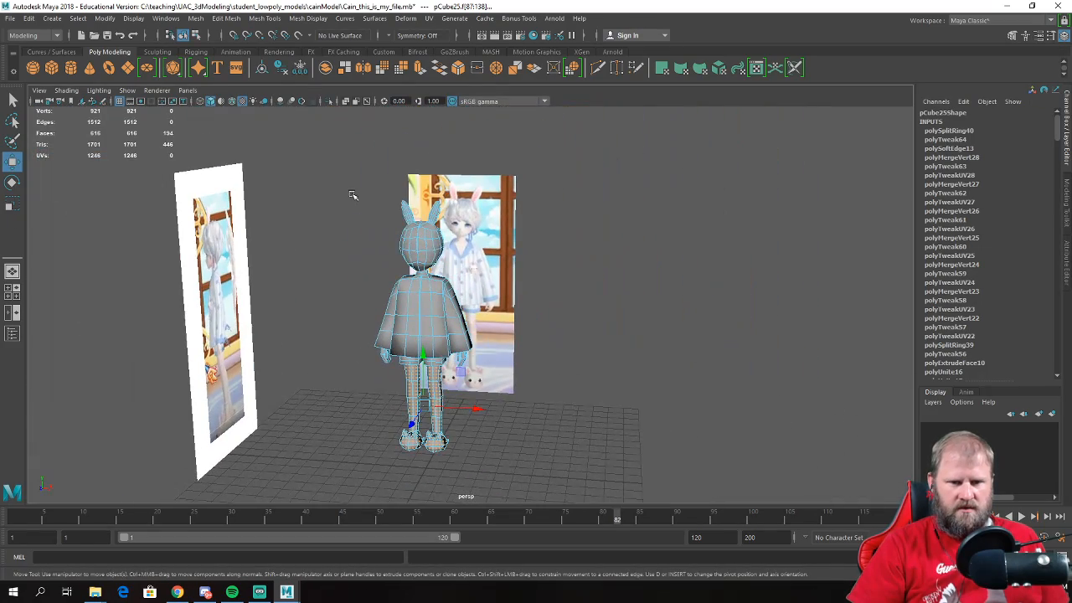
- Select the faces of the head and compare the character with the side and front reference images
{"action": "left_click_drag", "start_coordinate": [474, 273], "coordinate": [475, 273]}
{"action": "right_click_drag", "start_coordinate": [435, 267], "coordinate": [461, 285], "text": "alt"}
{"action": "middle_click_drag", "start_coordinate": [461, 285], "coordinate": [433, 361], "text": "alt"}
{"action": "left_click_drag", "start_coordinate": [433, 361], "coordinate": [268, 240], "text": "alt"}
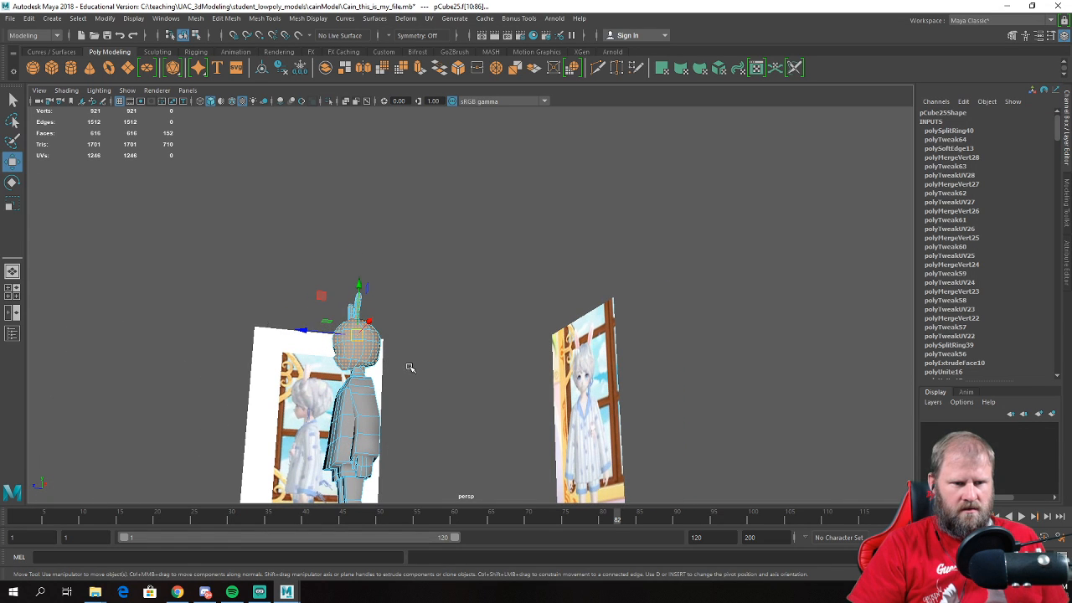
{"action": "left_click_drag", "start_coordinate": [423, 355], "coordinate": [414, 381], "text": "alt"}
{"action": "left_click", "coordinate": [436, 374]}
{"action": "left_click_drag", "start_coordinate": [410, 444], "coordinate": [459, 404], "text": "alt"}
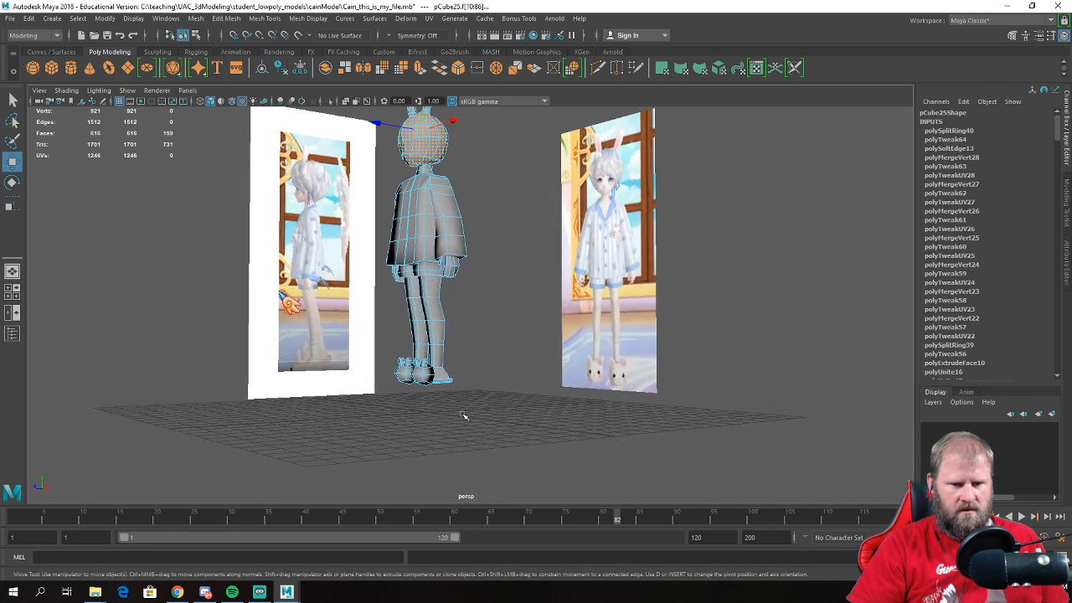
- Clear the face selection and examine the ears, head, neck and shoulders from behind
{"action": "left_click_drag", "start_coordinate": [359, 316], "coordinate": [361, 317]}
{"action": "left_click_drag", "start_coordinate": [459, 287], "coordinate": [484, 305], "text": "alt"}
{"action": "left_click", "coordinate": [484, 305]}
{"action": "middle_click_drag", "start_coordinate": [479, 230], "coordinate": [445, 381], "text": "alt"}
{"action": "scroll", "coordinate": [445, 380], "scroll_direction": "up", "scroll_amount": 2}
{"action": "scroll", "coordinate": [412, 365], "scroll_direction": "up", "scroll_amount": 3}
{"action": "left_click_drag", "start_coordinate": [412, 365], "coordinate": [440, 359], "text": "alt"}
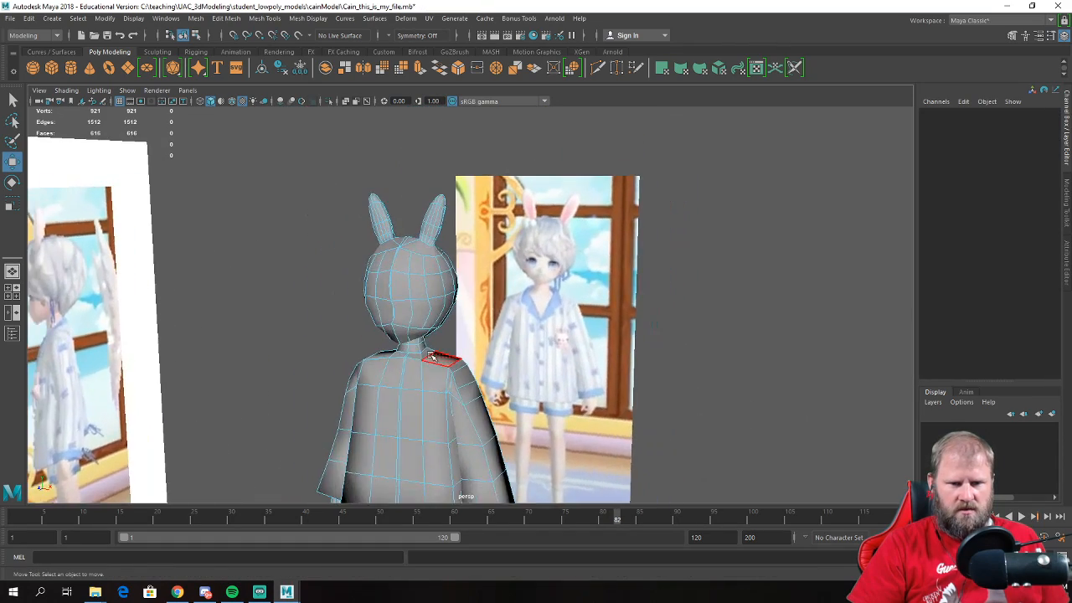
{"action": "scroll", "coordinate": [394, 318], "scroll_direction": "up", "scroll_amount": 5}
{"action": "scroll", "coordinate": [366, 323], "scroll_direction": "up", "scroll_amount": 2}
{"action": "middle_click_drag", "start_coordinate": [366, 323], "coordinate": [418, 335], "text": "alt"}
{"action": "scroll", "coordinate": [418, 335], "scroll_direction": "up", "scroll_amount": 2}
{"action": "left_click_drag", "start_coordinate": [418, 335], "coordinate": [436, 345], "text": "alt"}
- Select the mesh in object mode, start the Multi-Cut tool, leave it unused and display the mesh's vertices
{"action": "right_click_drag", "start_coordinate": [258, 184], "coordinate": [324, 170]}
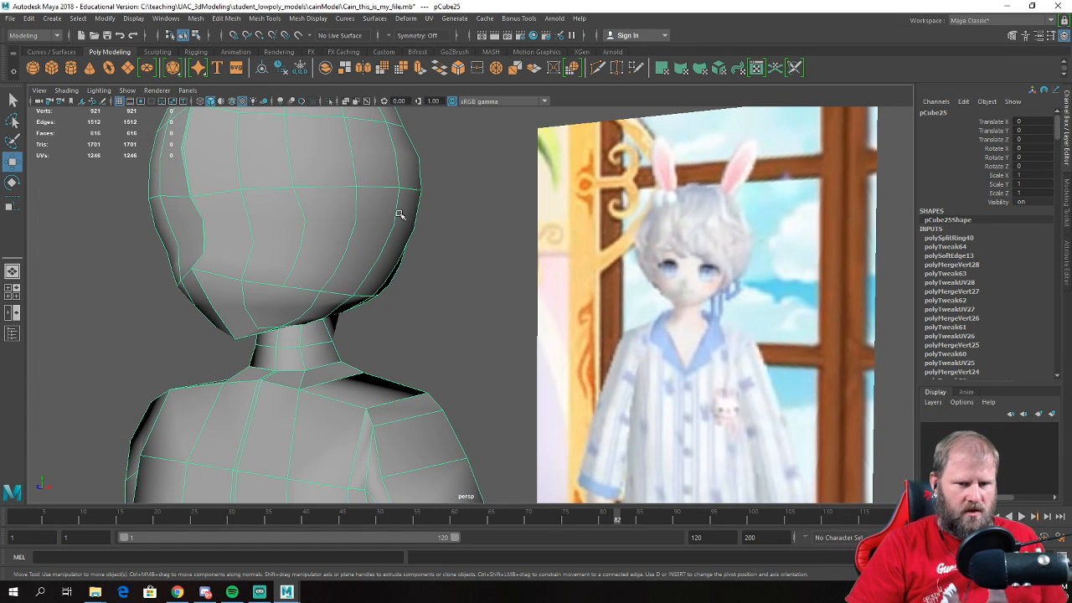
{"action": "mouse_move", "coordinate": [399, 218]}
{"action": "right_mouse_down", "text": "shift"}
{"action": "mouse_move", "coordinate": [341, 205]}
{"action": "mouse_move", "coordinate": [378, 206]}
{"action": "mouse_move", "coordinate": [365, 205]}
{"action": "mouse_move", "coordinate": [362, 188]}
{"action": "right_mouse_up", "text": "shift"}
{"action": "key", "text": "w"}
{"action": "left_click", "coordinate": [355, 199]}
{"action": "left_click_drag", "start_coordinate": [380, 200], "coordinate": [347, 203], "text": "alt"}
{"action": "right_click_drag", "start_coordinate": [307, 268], "coordinate": [247, 266]}
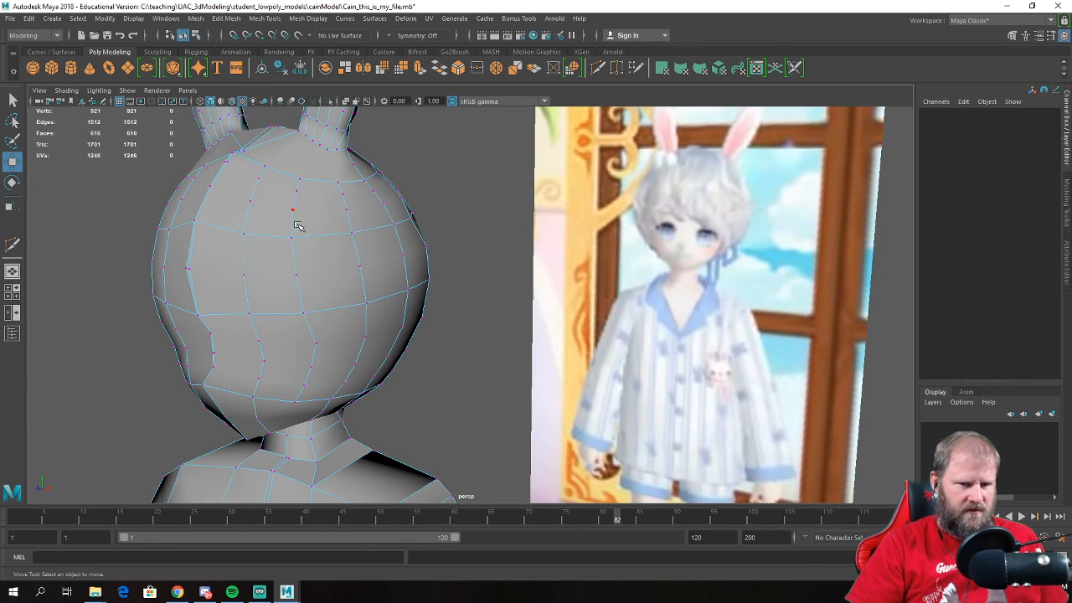
- Inspect the vertices along the head's edge loops, switch to edge mode and select one edge on the head
{"action": "left_click_drag", "start_coordinate": [309, 366], "coordinate": [430, 335], "text": "alt"}
{"action": "right_click_drag", "start_coordinate": [430, 335], "coordinate": [543, 352], "text": "alt"}
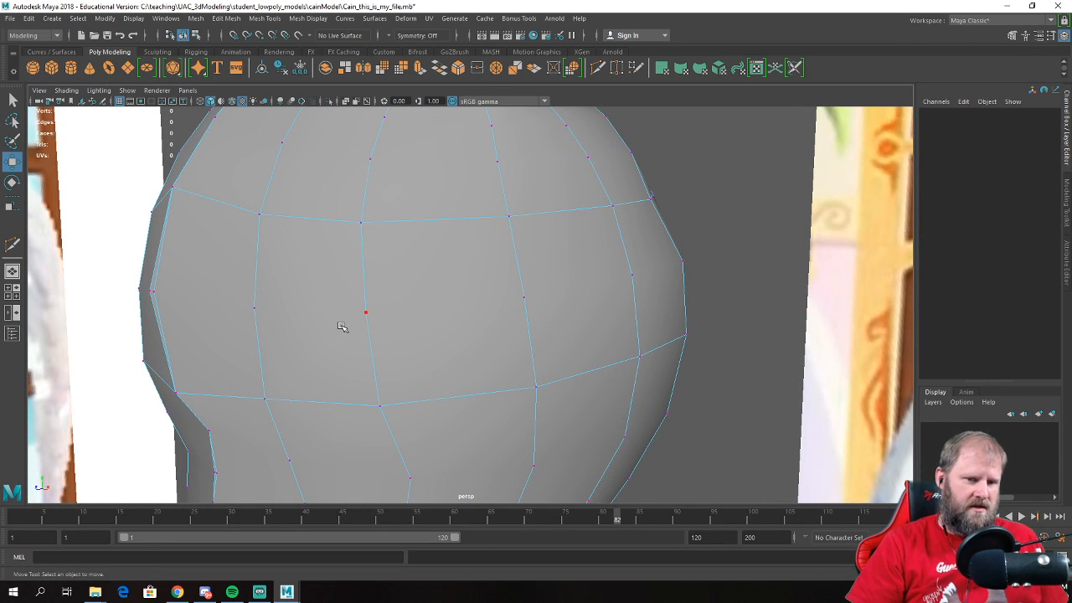
{"action": "right_click", "coordinate": [401, 332]}
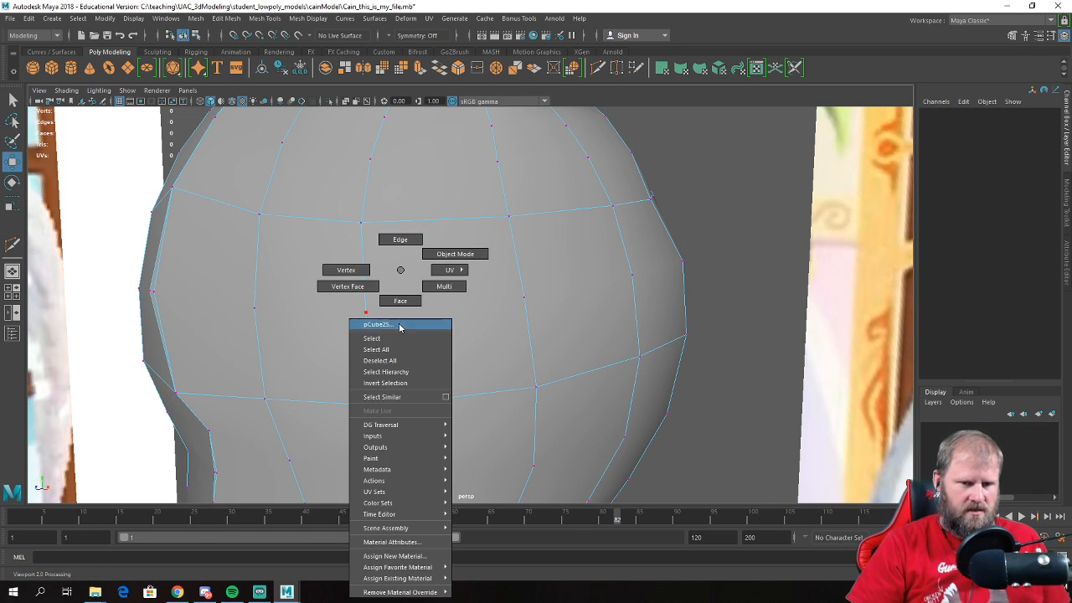
{"action": "left_click", "coordinate": [408, 243]}
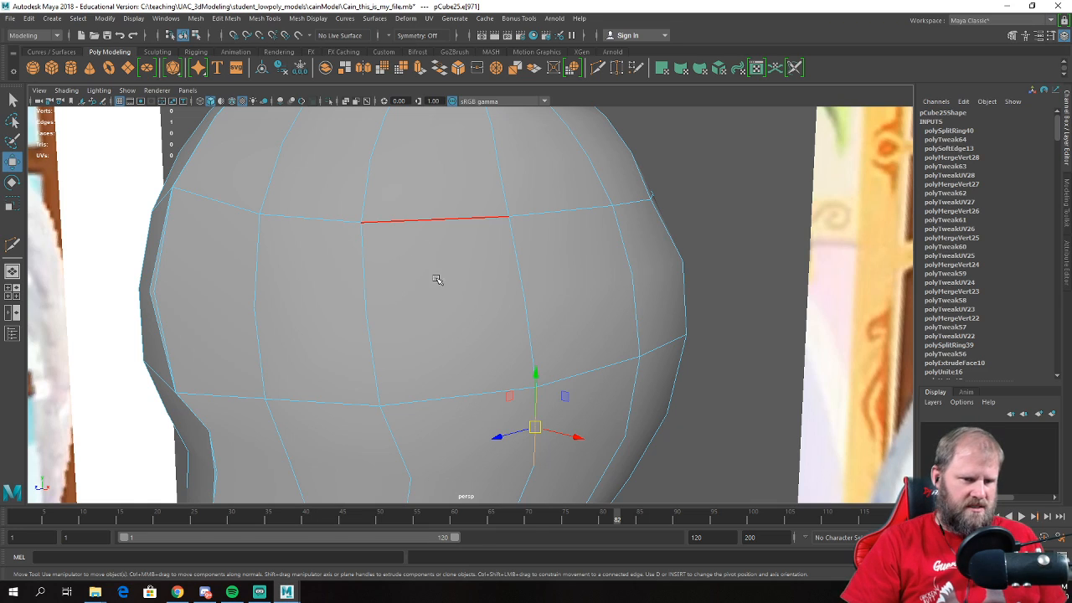
{"action": "scroll", "coordinate": [434, 277], "scroll_direction": "down", "scroll_amount": 6}
{"action": "left_click_drag", "start_coordinate": [424, 271], "coordinate": [307, 275], "text": "alt"}
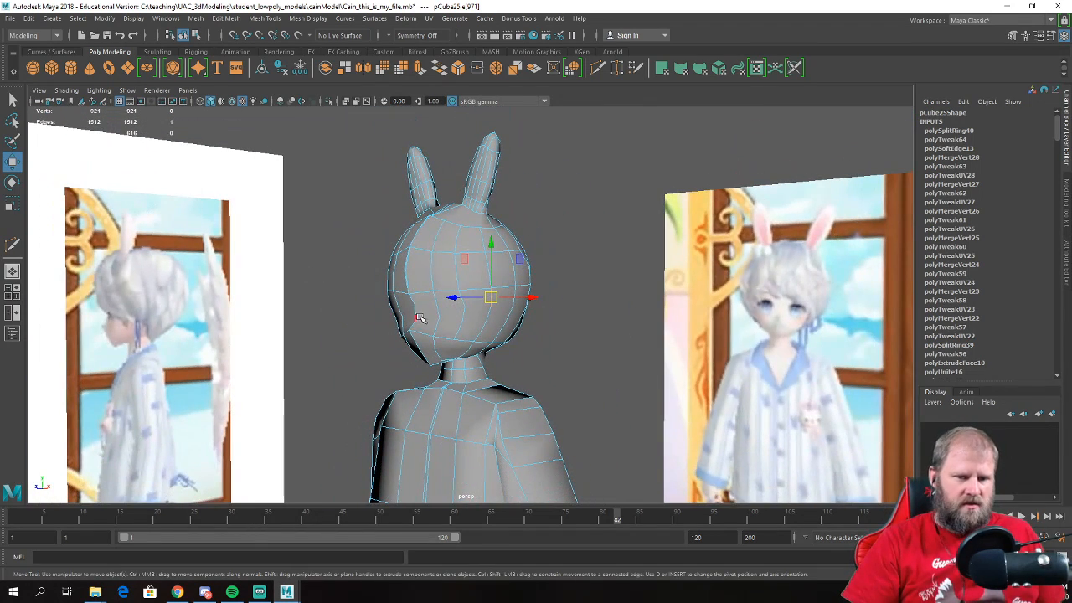
- Select all vertices of the character mesh and delete the redundant ones lying along the edges
{"action": "left_click_drag", "start_coordinate": [427, 308], "coordinate": [555, 251], "text": "alt"}
{"action": "right_click_drag", "start_coordinate": [555, 251], "coordinate": [426, 192]}
{"action": "scroll", "coordinate": [385, 123], "scroll_direction": "down", "scroll_amount": 8}
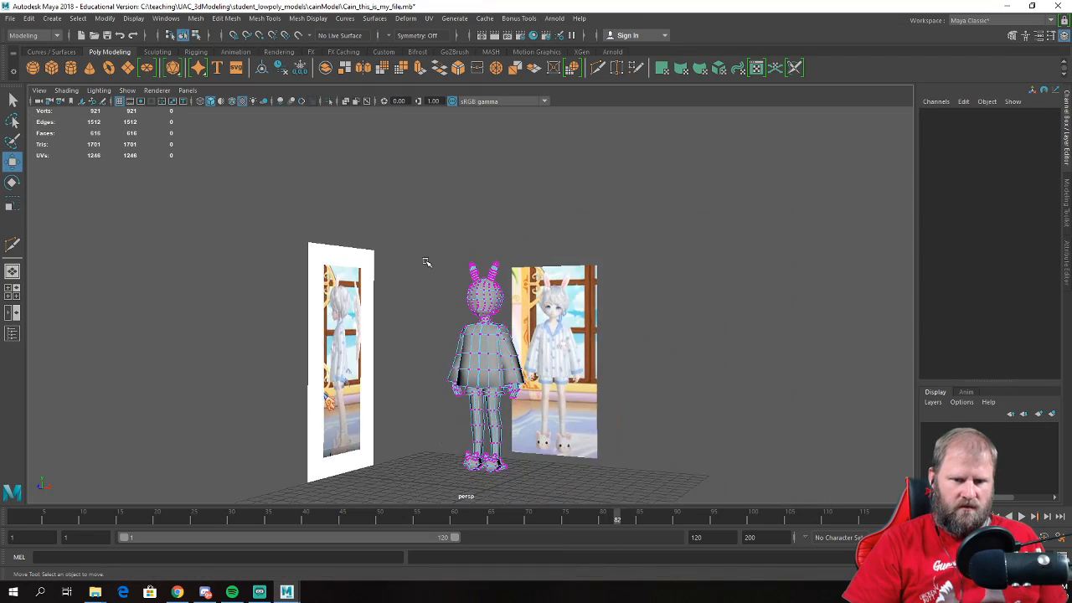
{"action": "middle_click_drag", "start_coordinate": [424, 257], "coordinate": [347, 167], "text": "alt"}
{"action": "left_click_drag", "start_coordinate": [603, 520], "coordinate": [605, 520]}
{"action": "scroll", "coordinate": [494, 251], "scroll_direction": "up", "scroll_amount": 6}
{"action": "left_click_drag", "start_coordinate": [494, 245], "coordinate": [502, 308], "text": "alt"}
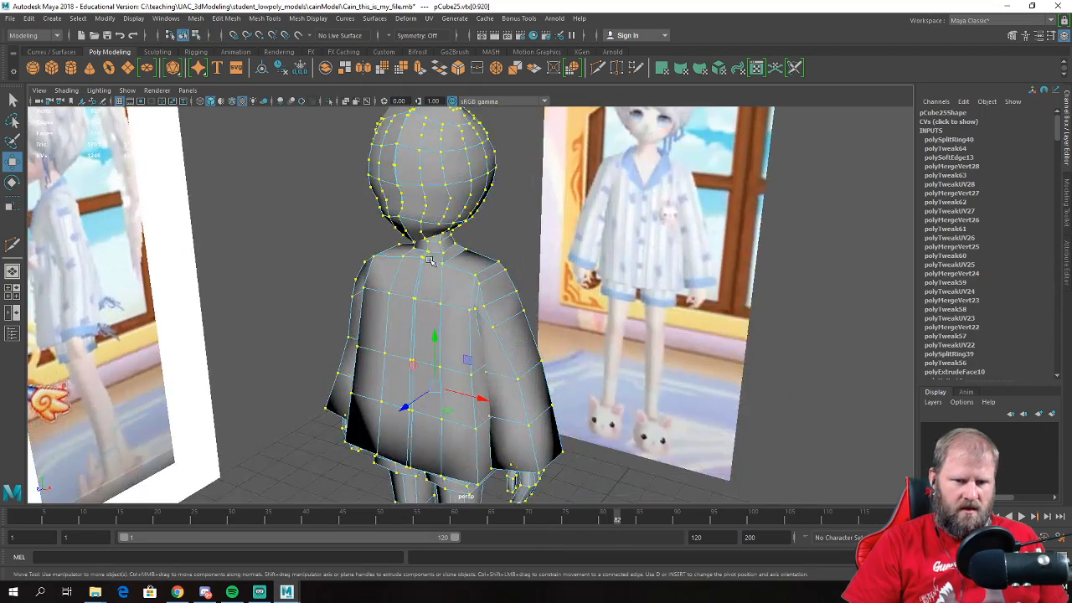
{"action": "scroll", "coordinate": [502, 309], "scroll_direction": "up", "scroll_amount": 2}
{"action": "left_click", "coordinate": [501, 308]}
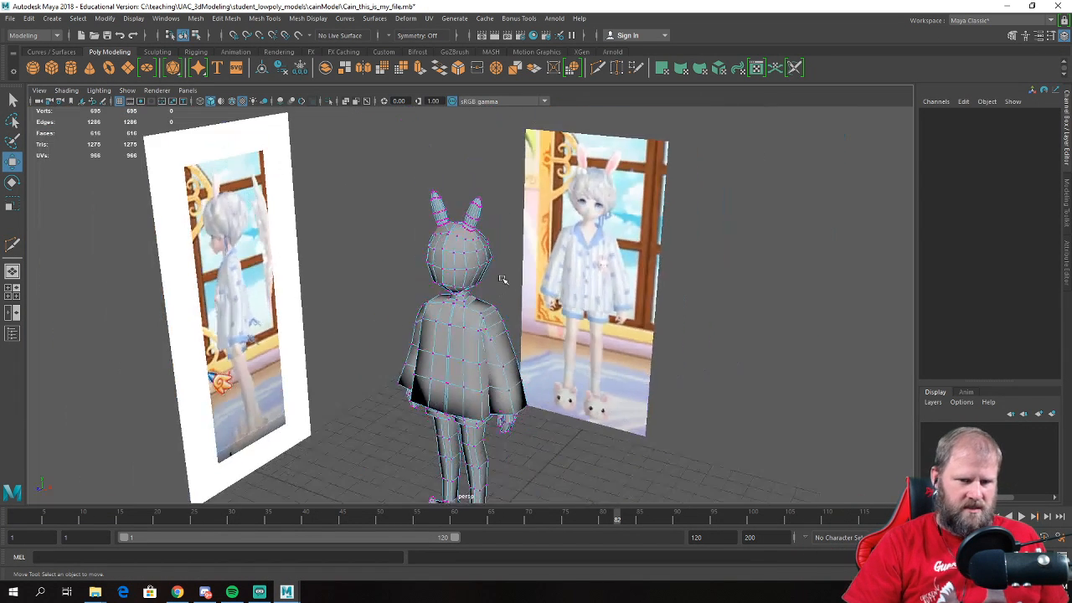
- Return the mesh to object mode and examine the cleaned-up head, neck and jacket from behind
{"action": "left_click_drag", "start_coordinate": [502, 279], "coordinate": [313, 210], "text": "alt"}
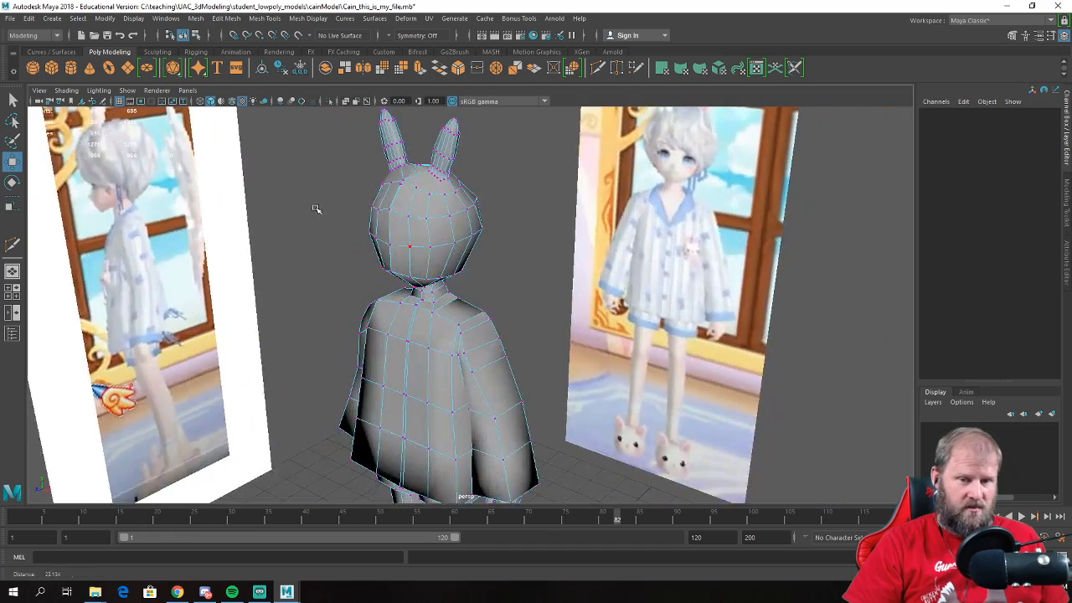
{"action": "right_click_drag", "start_coordinate": [313, 210], "coordinate": [407, 201], "text": "alt"}
{"action": "right_click_drag", "start_coordinate": [479, 164], "coordinate": [495, 149]}
{"action": "left_click_drag", "start_coordinate": [481, 168], "coordinate": [536, 159], "text": "alt"}
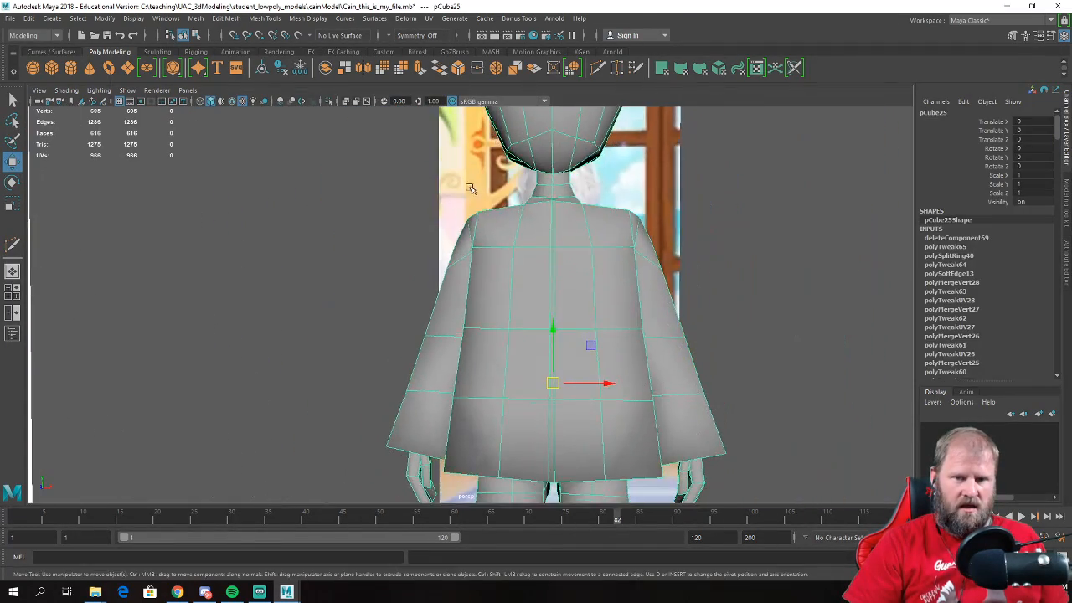
{"action": "middle_click_drag", "start_coordinate": [536, 159], "coordinate": [500, 270], "text": "alt"}
{"action": "left_click_drag", "start_coordinate": [501, 270], "coordinate": [469, 260], "text": "alt"}
- Switch to vertex mode and move a vertex on the center seam at the back of the head
{"action": "mouse_move", "coordinate": [396, 276]}
{"action": "left_mouse_down", "text": "alt"}
{"action": "mouse_move", "coordinate": [178, 254]}
{"action": "mouse_move", "coordinate": [385, 210]}
{"action": "mouse_move", "coordinate": [397, 277]}
{"action": "left_mouse_up", "text": "alt"}
{"action": "right_click_drag", "start_coordinate": [395, 269], "coordinate": [353, 272]}
{"action": "left_click", "coordinate": [382, 263]}
{"action": "left_click_drag", "start_coordinate": [385, 219], "coordinate": [386, 230]}
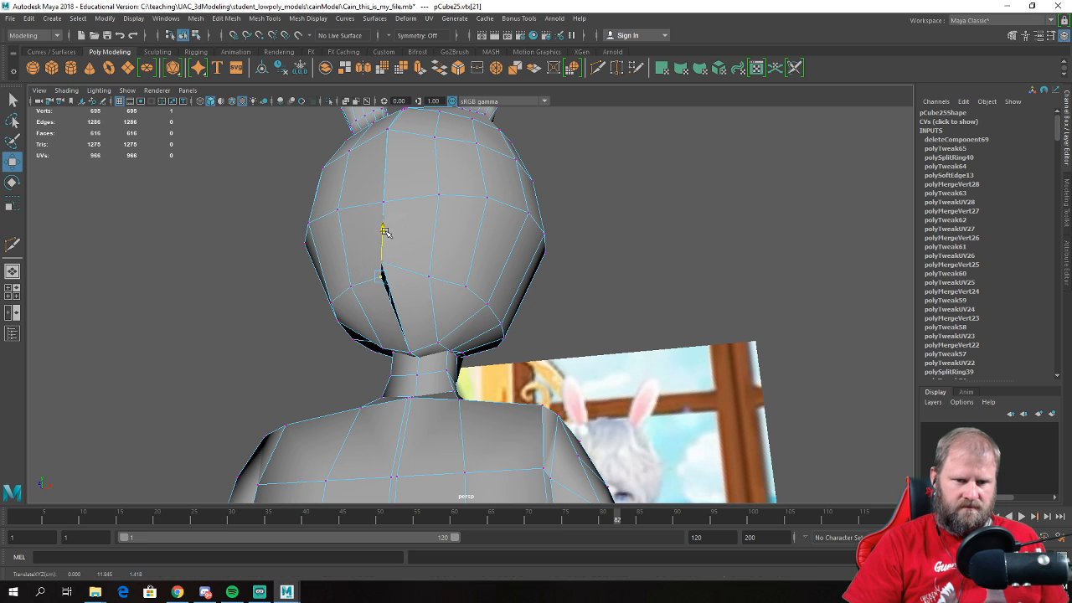
- Switch the mesh back to object mode, deselect it and view the whole character beside the references
{"action": "scroll", "coordinate": [465, 300], "scroll_direction": "down", "scroll_amount": 6}
{"action": "left_click_drag", "start_coordinate": [474, 266], "coordinate": [466, 295], "text": "alt"}
{"action": "right_click_drag", "start_coordinate": [463, 270], "coordinate": [506, 250]}
{"action": "left_click", "coordinate": [524, 308]}
{"action": "scroll", "coordinate": [519, 311], "scroll_direction": "down", "scroll_amount": 6}
{"action": "left_click_drag", "start_coordinate": [494, 343], "coordinate": [512, 335], "text": "alt"}
{"action": "middle_click_drag", "start_coordinate": [503, 369], "coordinate": [491, 319], "text": "alt"}
{"action": "scroll", "coordinate": [491, 318], "scroll_direction": "up", "scroll_amount": 3}
{"action": "left_click_drag", "start_coordinate": [486, 303], "coordinate": [476, 322], "text": "alt"}
{"action": "left_click_drag", "start_coordinate": [451, 267], "coordinate": [452, 244]}
{"action": "left_click", "coordinate": [464, 274]}
{"action": "left_click_drag", "start_coordinate": [436, 182], "coordinate": [429, 208], "text": "alt"}
{"action": "left_click", "coordinate": [198, 20]}
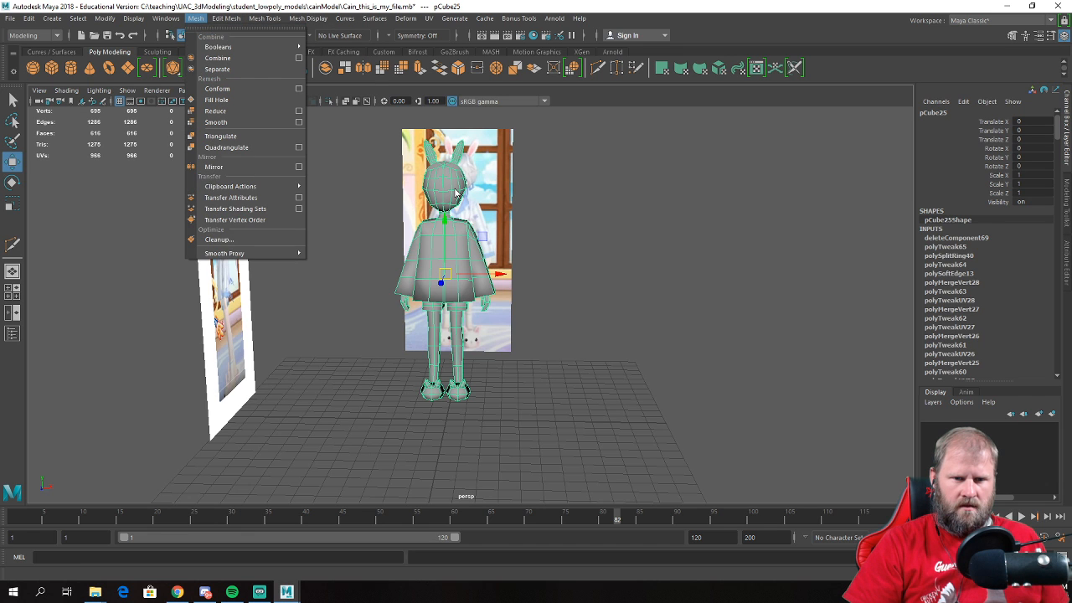
- Select all faces on one side of the character's center line, including missed neck faces, and delete that half
{"action": "left_click_drag", "start_coordinate": [542, 244], "coordinate": [463, 218], "text": "alt"}
{"action": "right_click_drag", "start_coordinate": [465, 224], "coordinate": [465, 255]}
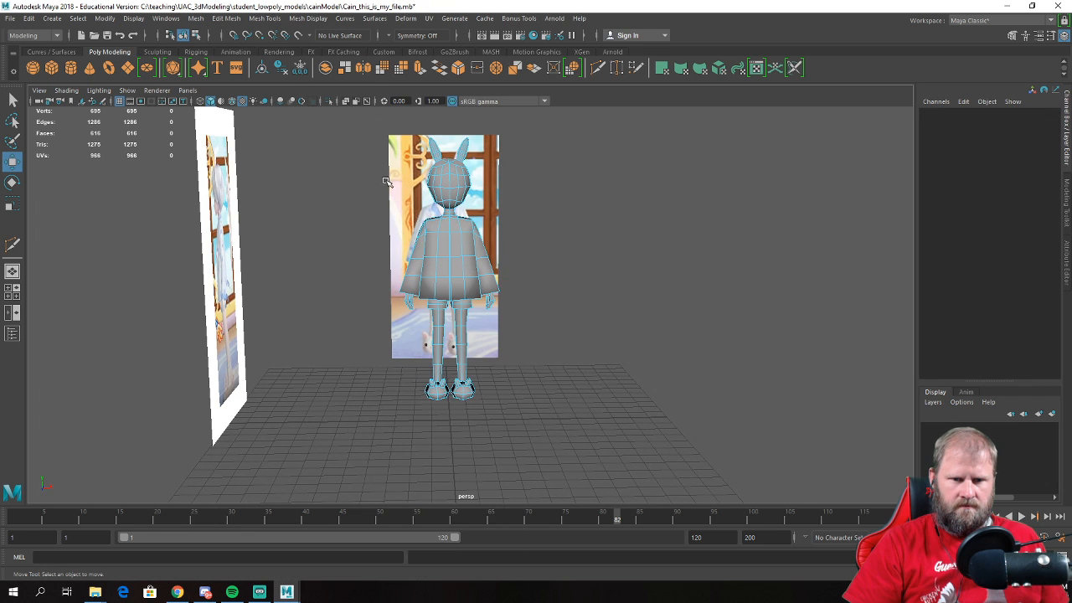
{"action": "left_click_drag", "start_coordinate": [386, 180], "coordinate": [377, 176], "text": "alt"}
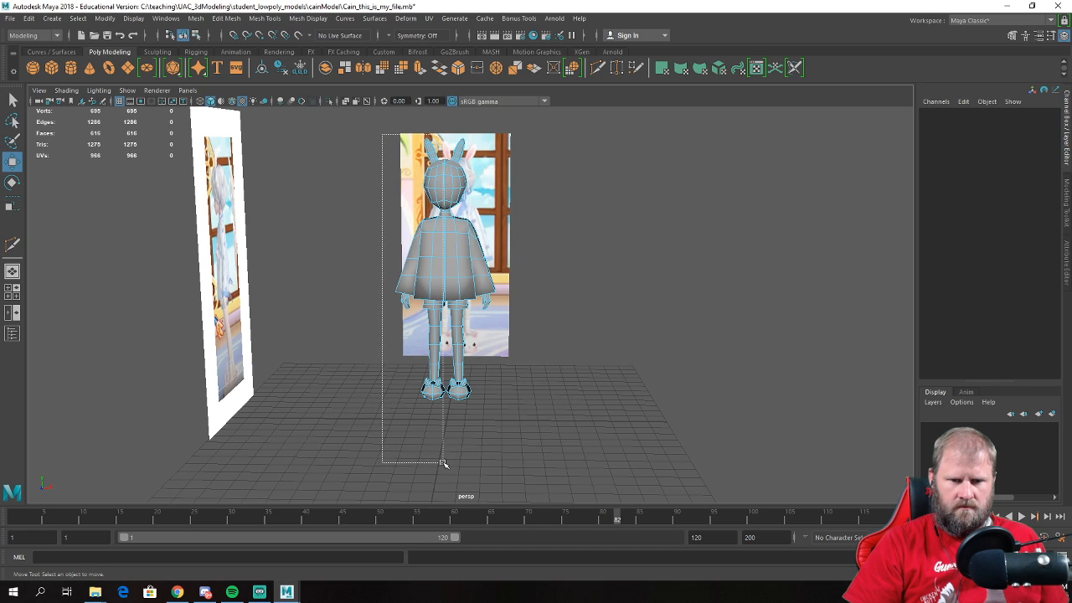
{"action": "left_click_drag", "start_coordinate": [442, 462], "coordinate": [442, 463]}
{"action": "left_click_drag", "start_coordinate": [554, 185], "coordinate": [334, 200], "text": "alt"}
{"action": "scroll", "coordinate": [483, 216], "scroll_direction": "up", "scroll_amount": 5}
{"action": "left_click_drag", "start_coordinate": [486, 217], "coordinate": [455, 226], "text": "alt"}
{"action": "middle_click_drag", "start_coordinate": [455, 226], "coordinate": [431, 411], "text": "alt"}
{"action": "right_click_drag", "start_coordinate": [430, 411], "coordinate": [544, 411], "text": "alt"}
{"action": "left_click_drag", "start_coordinate": [544, 411], "coordinate": [515, 419], "text": "alt"}
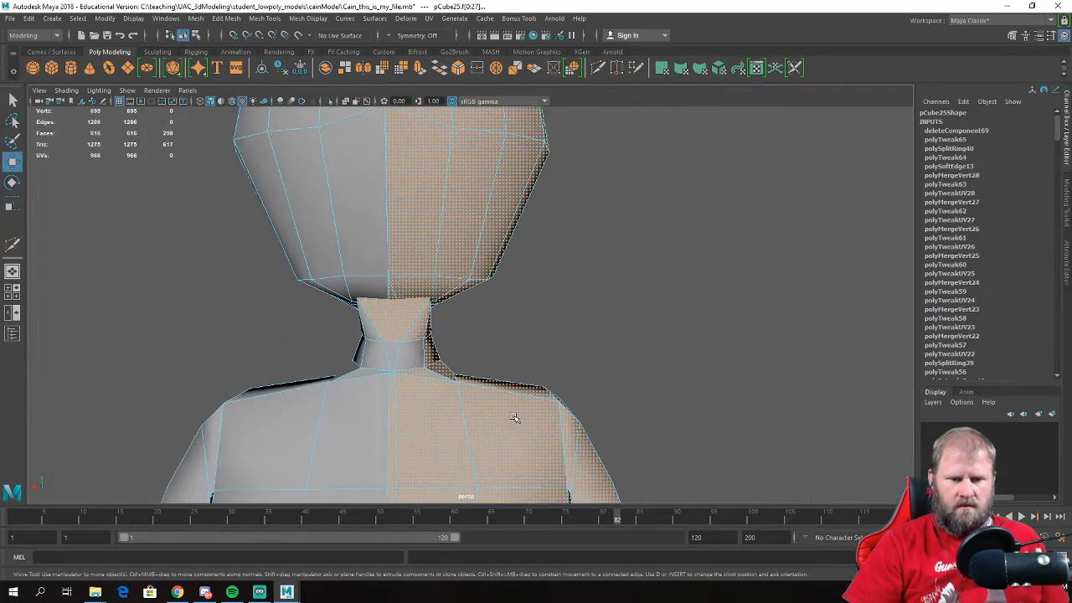
{"action": "left_click_drag", "start_coordinate": [410, 370], "coordinate": [462, 387], "text": "alt"}
{"action": "right_click_drag", "start_coordinate": [461, 387], "coordinate": [548, 412], "text": "alt"}
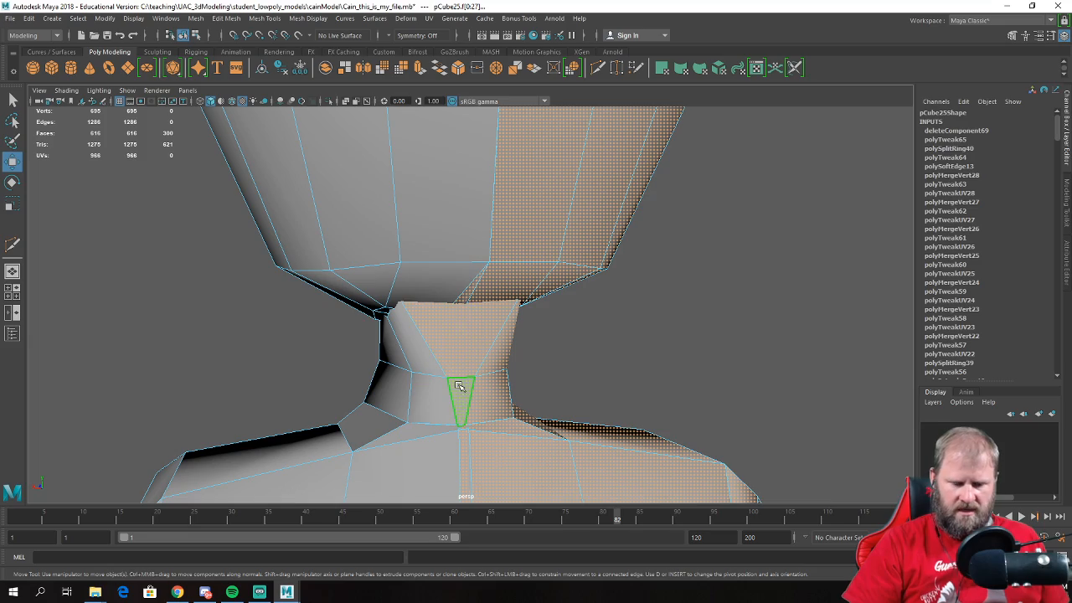
{"action": "key", "text": "Delete"}
- Delete the leftover faces beneath the head at the neck seam and return the mesh to object mode
{"action": "left_click_drag", "start_coordinate": [461, 382], "coordinate": [344, 259], "text": "alt"}
{"action": "middle_click_drag", "start_coordinate": [344, 258], "coordinate": [485, 289], "text": "alt"}
{"action": "right_click_drag", "start_coordinate": [486, 289], "coordinate": [539, 311], "text": "alt"}
{"action": "left_click_drag", "start_coordinate": [538, 311], "coordinate": [486, 310], "text": "alt"}
{"action": "left_click", "coordinate": [480, 295]}
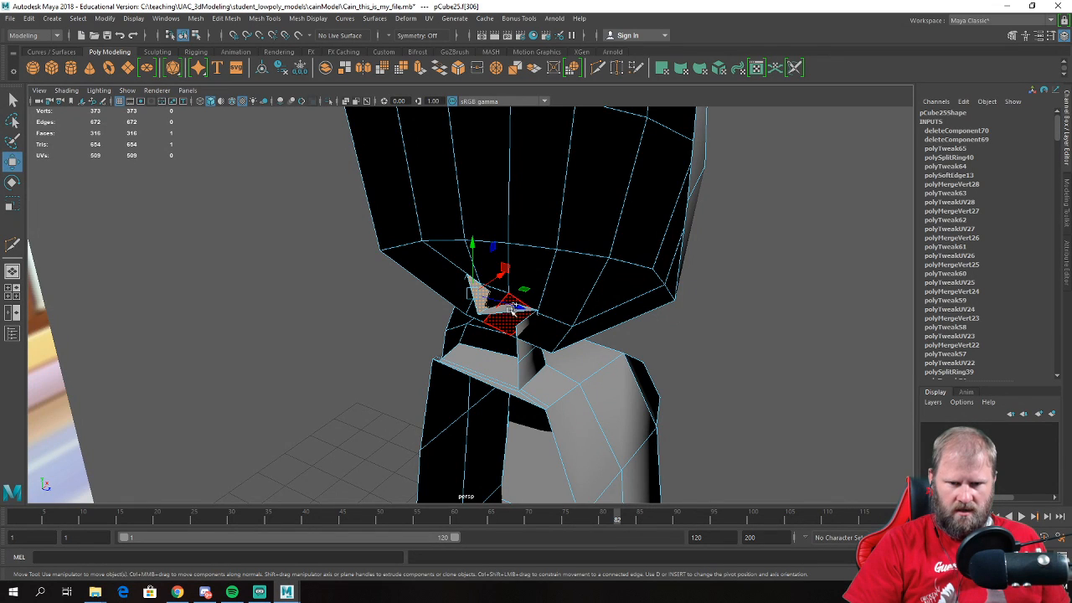
{"action": "left_click_drag", "start_coordinate": [501, 313], "coordinate": [618, 363], "text": "alt"}
{"action": "key", "text": "Delete"}
{"action": "scroll", "coordinate": [471, 313], "scroll_direction": "down", "scroll_amount": 4}
{"action": "right_click_drag", "start_coordinate": [455, 270], "coordinate": [509, 254]}
{"action": "left_click", "coordinate": [511, 315]}
{"action": "scroll", "coordinate": [410, 355], "scroll_direction": "down", "scroll_amount": 5}
{"action": "left_click_drag", "start_coordinate": [410, 354], "coordinate": [586, 407], "text": "alt"}
{"action": "left_click", "coordinate": [507, 391]}
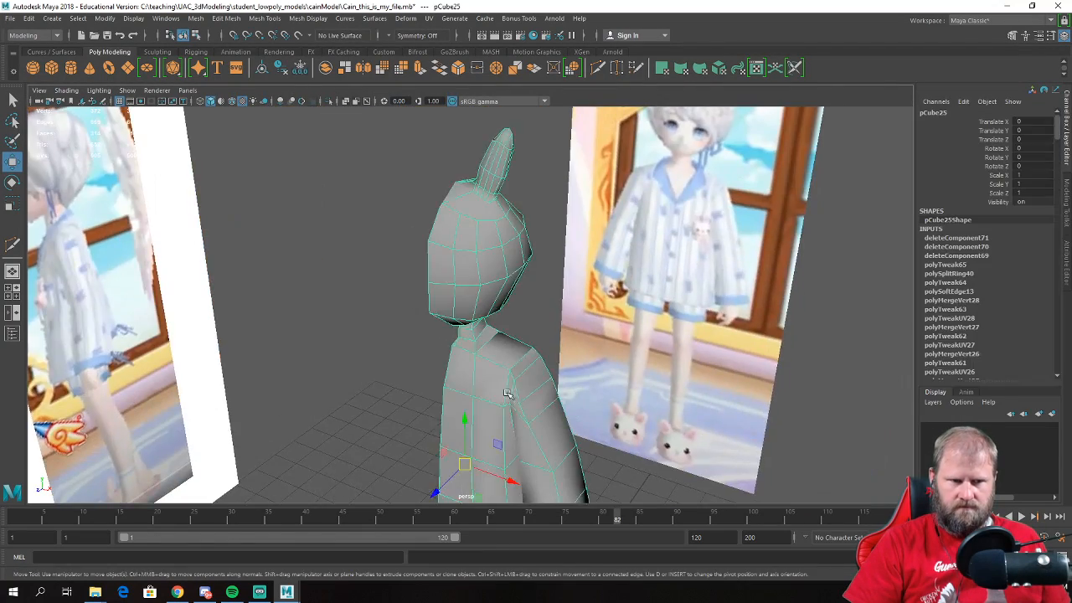
- Deselect the remaining half of the character and examine it from the side beside the reference images
{"action": "scroll", "coordinate": [494, 386], "scroll_direction": "down", "scroll_amount": 5}
{"action": "middle_click_drag", "start_coordinate": [486, 381], "coordinate": [438, 287], "text": "alt"}
{"action": "scroll", "coordinate": [431, 293], "scroll_direction": "up", "scroll_amount": 5}
{"action": "left_click_drag", "start_coordinate": [411, 305], "coordinate": [368, 275], "text": "alt"}
{"action": "scroll", "coordinate": [483, 273], "scroll_direction": "up", "scroll_amount": 4}
{"action": "left_click", "coordinate": [500, 266]}
{"action": "middle_click_drag", "start_coordinate": [457, 262], "coordinate": [441, 313], "text": "alt"}
{"action": "left_click_drag", "start_coordinate": [441, 314], "coordinate": [458, 312], "text": "alt"}
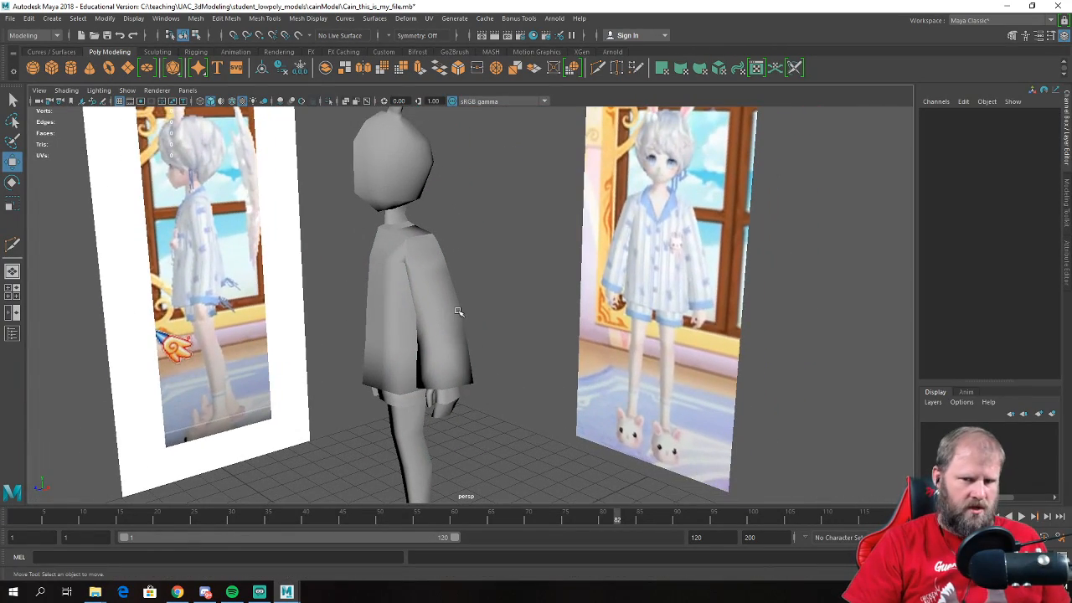
{"action": "mouse_move", "coordinate": [399, 260]}
{"action": "left_mouse_down", "text": "alt"}
{"action": "mouse_move", "coordinate": [476, 256]}
{"action": "mouse_move", "coordinate": [412, 260]}
{"action": "left_mouse_up", "text": "alt"}
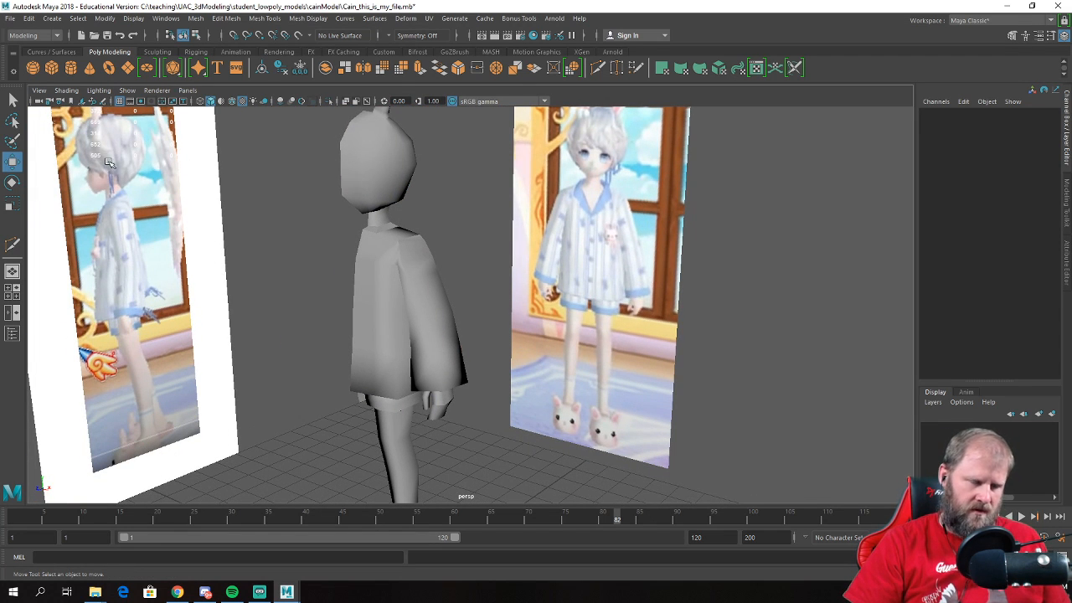
- Switch the mesh to face mode and delete the large many-sided face joining the ear to the top of the head
{"action": "left_click", "coordinate": [374, 171]}
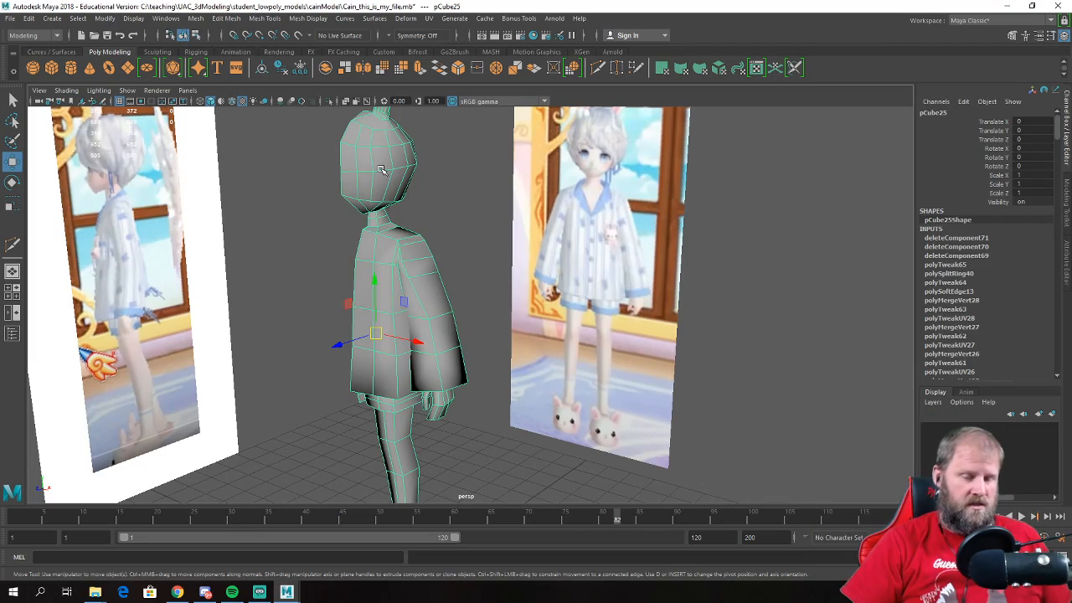
{"action": "left_click_drag", "start_coordinate": [382, 188], "coordinate": [379, 312], "text": "alt"}
{"action": "right_click_drag", "start_coordinate": [380, 312], "coordinate": [578, 281], "text": "alt"}
{"action": "left_click_drag", "start_coordinate": [578, 281], "coordinate": [603, 327], "text": "alt"}
{"action": "right_click_drag", "start_coordinate": [593, 222], "coordinate": [593, 251]}
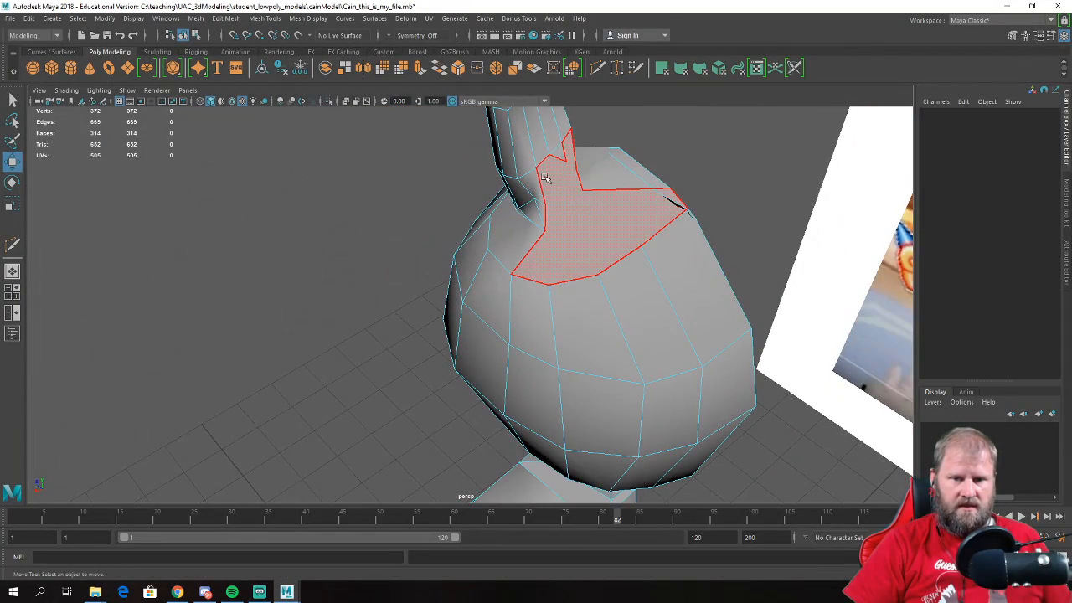
{"action": "left_click", "coordinate": [557, 240]}
{"action": "left_click_drag", "start_coordinate": [504, 248], "coordinate": [463, 235], "text": "alt"}
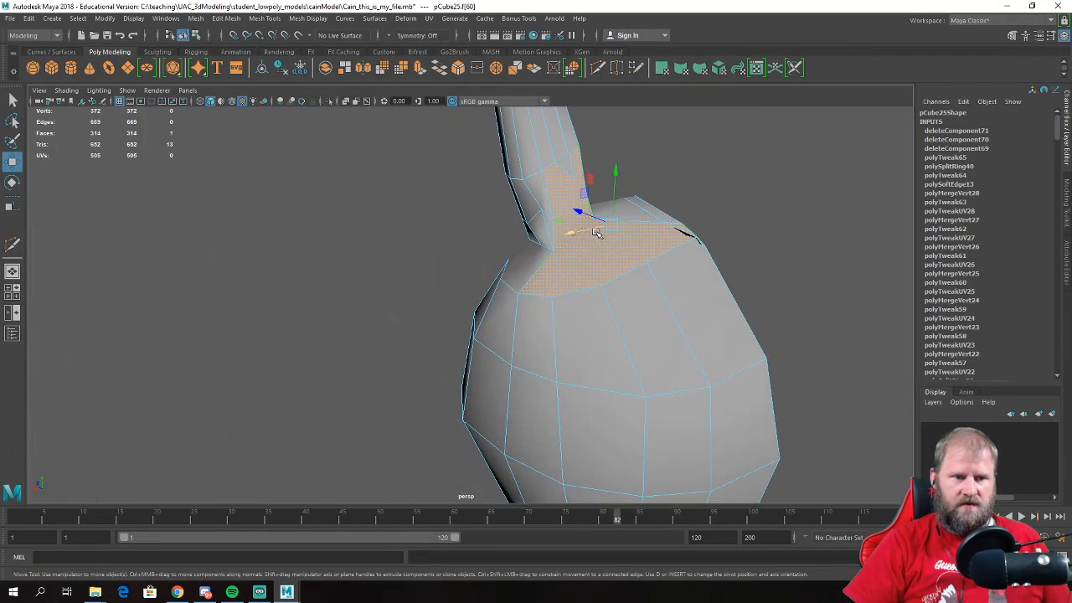
{"action": "left_click_drag", "start_coordinate": [590, 242], "coordinate": [386, 210], "text": "alt"}
{"action": "mouse_move", "coordinate": [384, 187]}
{"action": "left_mouse_down", "text": "alt"}
{"action": "mouse_move", "coordinate": [234, 277]}
{"action": "mouse_move", "coordinate": [359, 225]}
{"action": "left_mouse_up", "text": "alt"}
{"action": "left_click", "coordinate": [359, 224], "text": "shift"}
{"action": "key", "text": "Delete"}
- Delete the remaining faces around the ear's base so the ear is separated from the head
{"action": "left_click_drag", "start_coordinate": [368, 179], "coordinate": [461, 255], "text": "alt"}
{"action": "left_click", "coordinate": [465, 215]}
{"action": "key", "text": "Delete"}
{"action": "left_click", "coordinate": [405, 225]}
{"action": "key", "text": "Delete"}
{"action": "right_click_drag", "start_coordinate": [445, 258], "coordinate": [445, 288]}
{"action": "left_click_drag", "start_coordinate": [528, 314], "coordinate": [433, 241]}
{"action": "left_click_drag", "start_coordinate": [563, 204], "coordinate": [511, 213], "text": "alt"}
{"action": "left_click_drag", "start_coordinate": [341, 190], "coordinate": [453, 317], "text": "alt"}
{"action": "left_click_drag", "start_coordinate": [412, 205], "coordinate": [495, 269], "text": "alt"}
{"action": "key", "text": "Delete"}
{"action": "right_click_drag", "start_coordinate": [495, 270], "coordinate": [541, 323]}
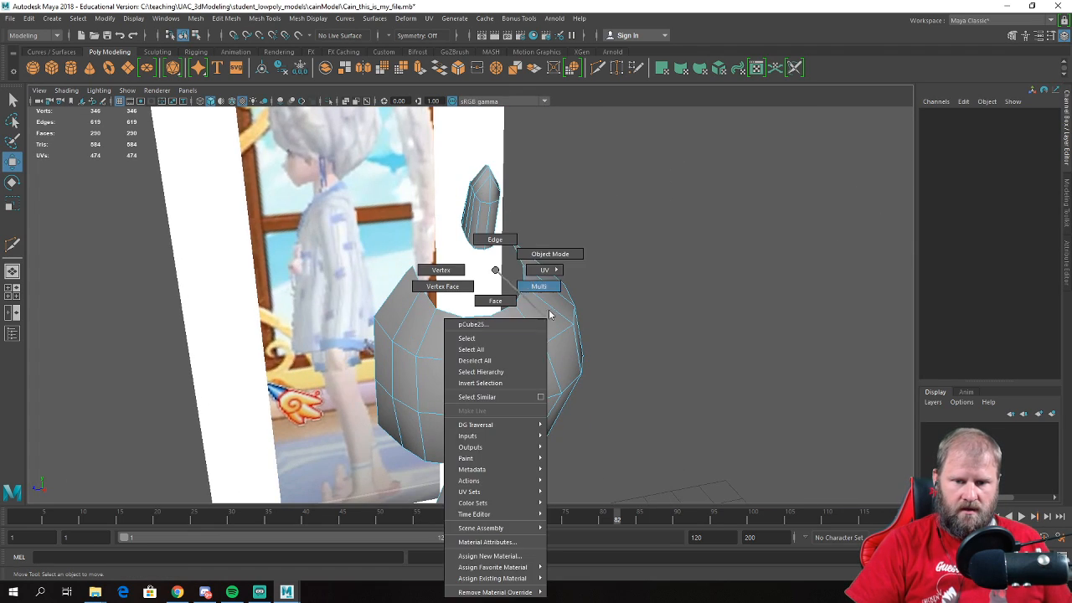
{"action": "right_click_drag", "start_coordinate": [569, 239], "coordinate": [570, 239]}
- Delete the stray faces beside the remaining slipper in face mode and return the mesh to object mode
{"action": "left_click_drag", "start_coordinate": [603, 342], "coordinate": [387, 236], "text": "alt"}
{"action": "right_click_drag", "start_coordinate": [388, 237], "coordinate": [126, 195], "text": "alt"}
{"action": "left_click_drag", "start_coordinate": [338, 262], "coordinate": [366, 244], "text": "alt"}
{"action": "middle_click_drag", "start_coordinate": [366, 244], "coordinate": [335, 44], "text": "alt"}
{"action": "left_click_drag", "start_coordinate": [322, 196], "coordinate": [335, 272], "text": "alt"}
{"action": "right_click_drag", "start_coordinate": [335, 272], "coordinate": [374, 293], "text": "alt"}
{"action": "middle_click_drag", "start_coordinate": [373, 293], "coordinate": [407, 282], "text": "alt"}
{"action": "right_click_drag", "start_coordinate": [361, 200], "coordinate": [361, 230]}
{"action": "left_click_drag", "start_coordinate": [363, 201], "coordinate": [341, 174]}
{"action": "key", "text": "Delete"}
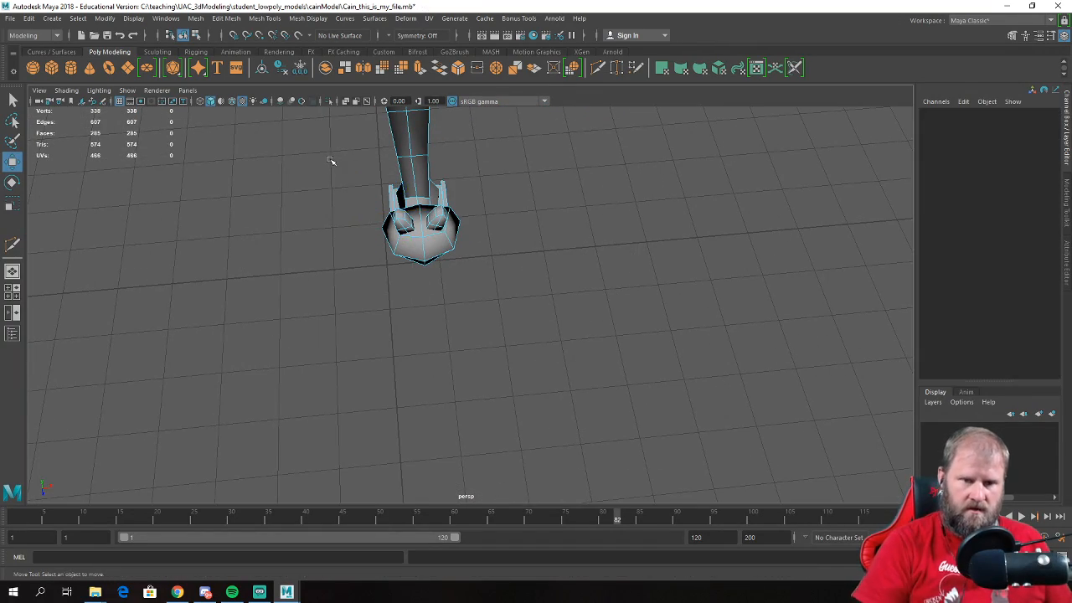
{"action": "left_click_drag", "start_coordinate": [375, 328], "coordinate": [441, 277], "text": "alt"}
{"action": "right_click_drag", "start_coordinate": [441, 277], "coordinate": [417, 287], "text": "alt"}
{"action": "mouse_move", "coordinate": [426, 305]}
{"action": "left_mouse_down", "text": "alt"}
{"action": "mouse_move", "coordinate": [397, 288]}
{"action": "mouse_move", "coordinate": [414, 282]}
{"action": "mouse_move", "coordinate": [469, 311]}
{"action": "mouse_move", "coordinate": [399, 317]}
{"action": "mouse_move", "coordinate": [413, 311]}
{"action": "left_mouse_up", "text": "alt"}
{"action": "right_click_drag", "start_coordinate": [432, 314], "coordinate": [501, 252]}
- Move the half mesh's pivot down to the grid origin on the character's center line
{"action": "left_click_drag", "start_coordinate": [469, 302], "coordinate": [444, 286], "text": "alt"}
{"action": "right_click_drag", "start_coordinate": [361, 271], "coordinate": [501, 440], "text": "alt"}
{"action": "left_click_drag", "start_coordinate": [482, 360], "coordinate": [474, 455], "text": "alt"}
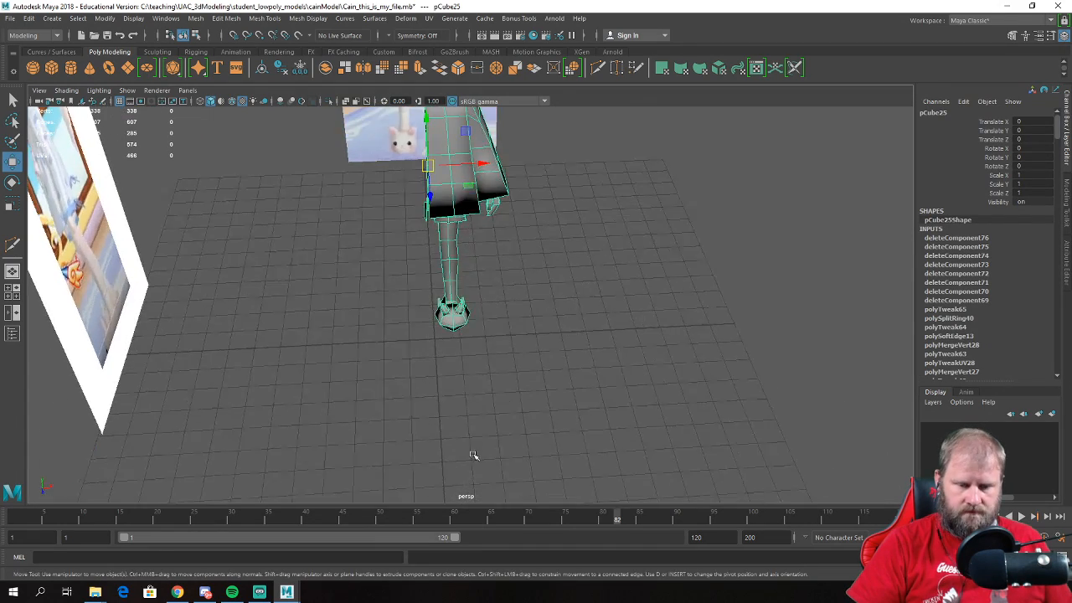
{"action": "middle_click_drag", "start_coordinate": [474, 455], "coordinate": [463, 304], "text": "alt"}
{"action": "right_click_drag", "start_coordinate": [410, 284], "coordinate": [443, 299], "text": "alt"}
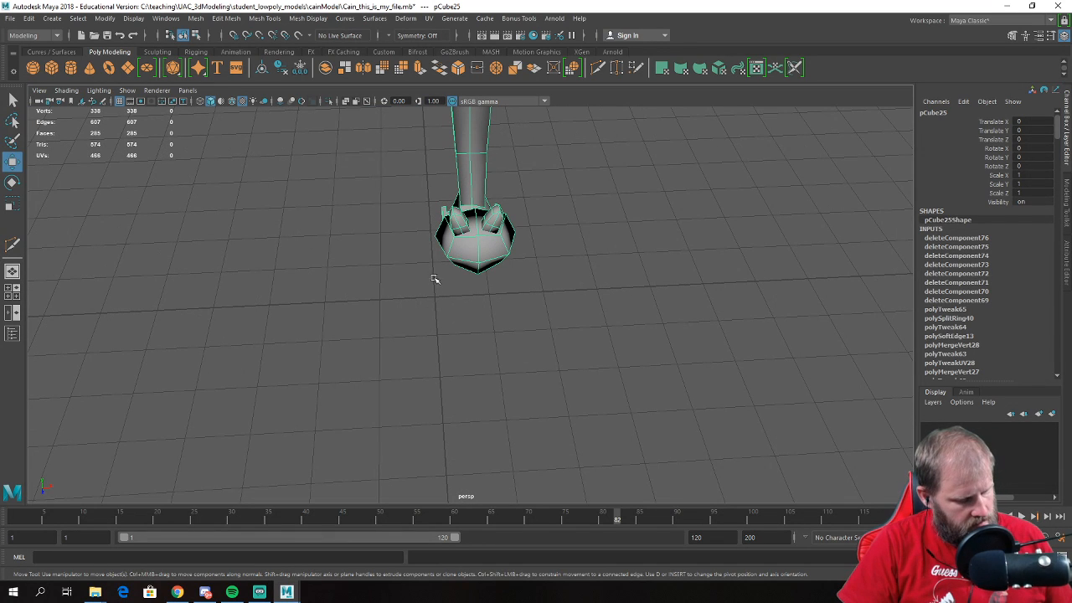
{"action": "left_click_drag", "start_coordinate": [438, 294], "coordinate": [494, 242], "text": "alt"}
{"action": "right_click_drag", "start_coordinate": [494, 242], "coordinate": [436, 285], "text": "alt"}
{"action": "middle_click_drag", "start_coordinate": [500, 311], "coordinate": [505, 329], "text": "alt"}
{"action": "left_click_drag", "start_coordinate": [448, 213], "coordinate": [362, 197], "text": "alt"}
- Mirror the half character with Duplicate Special as one copy with scale -1, 1, 1, and close the options
{"action": "left_click", "coordinate": [28, 18]}
{"action": "mouse_move", "coordinate": [81, 161]}
{"action": "left_click", "coordinate": [165, 193]}
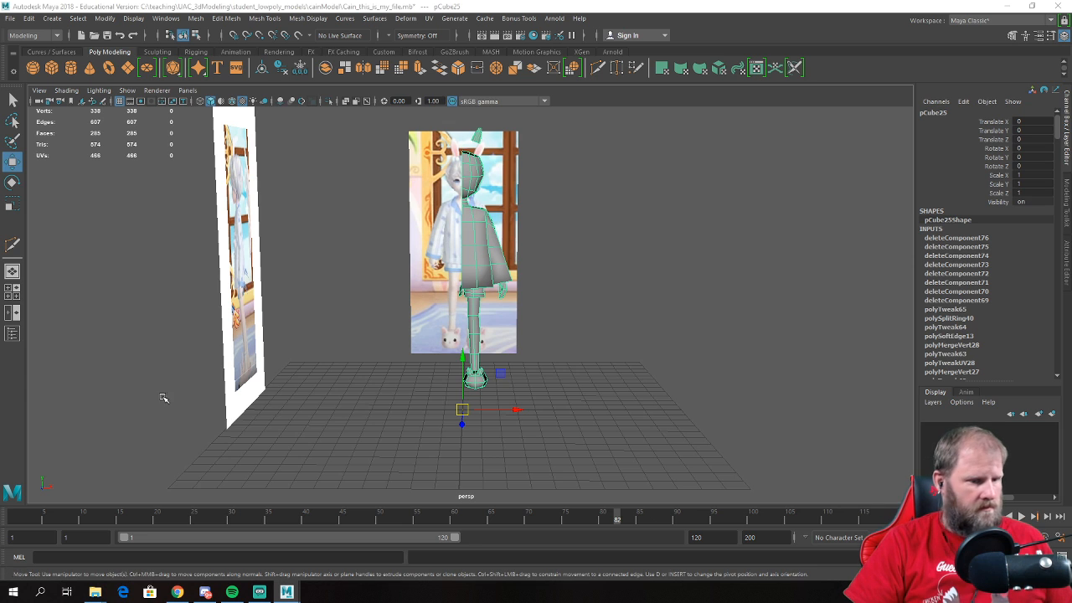
{"action": "left_click_drag", "start_coordinate": [396, 321], "coordinate": [427, 328], "text": "alt"}
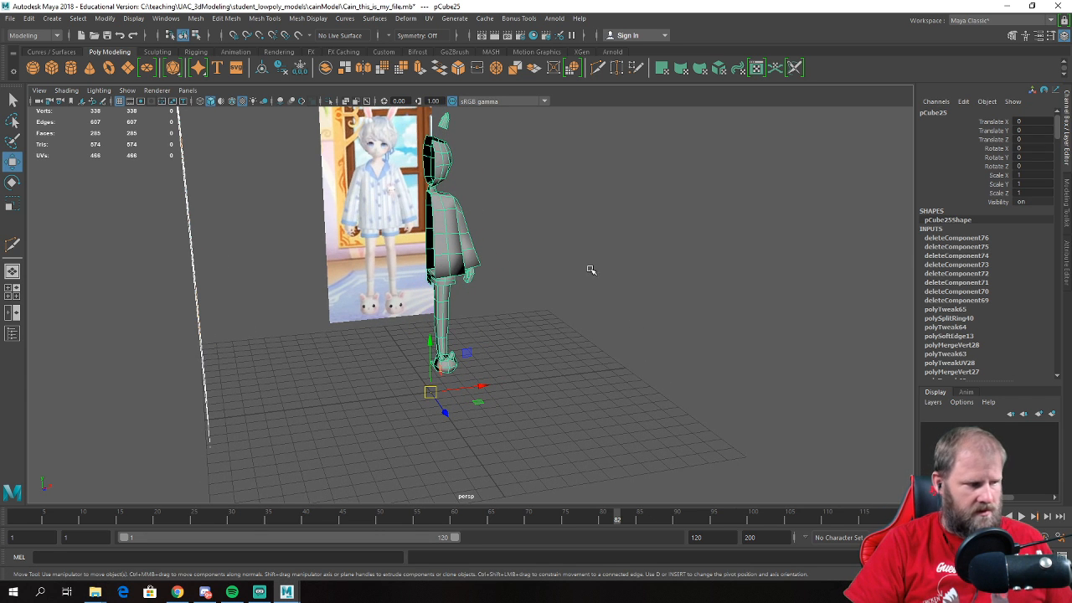
{"action": "left_click_drag", "start_coordinate": [597, 266], "coordinate": [423, 325], "text": "alt"}
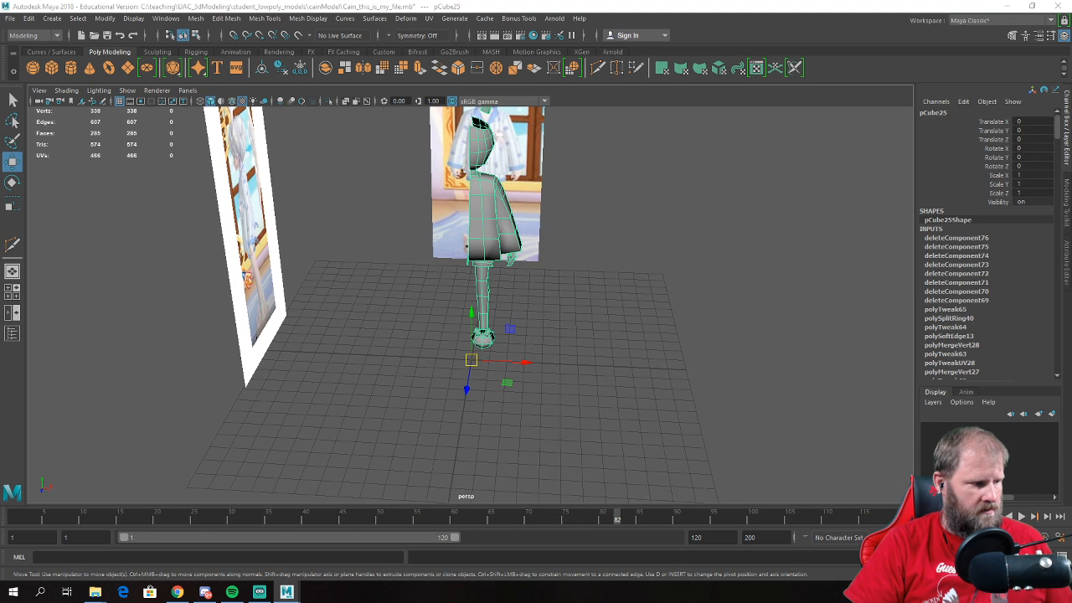
{"action": "left_click_drag", "start_coordinate": [230, 223], "coordinate": [281, 180], "text": "alt"}
{"action": "left_click", "coordinate": [29, 18]}
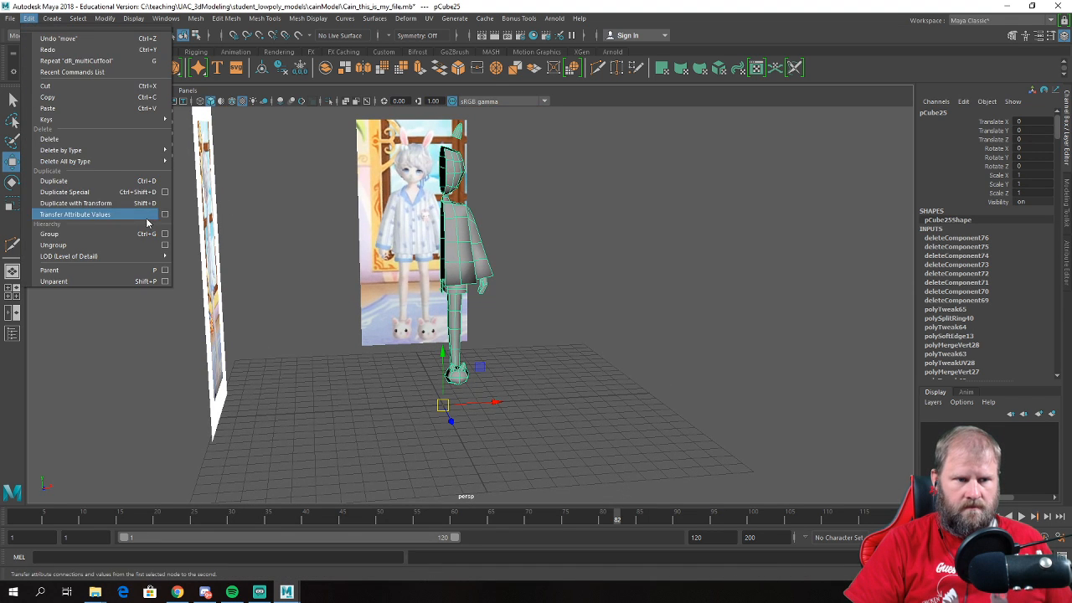
{"action": "left_click", "coordinate": [165, 193]}
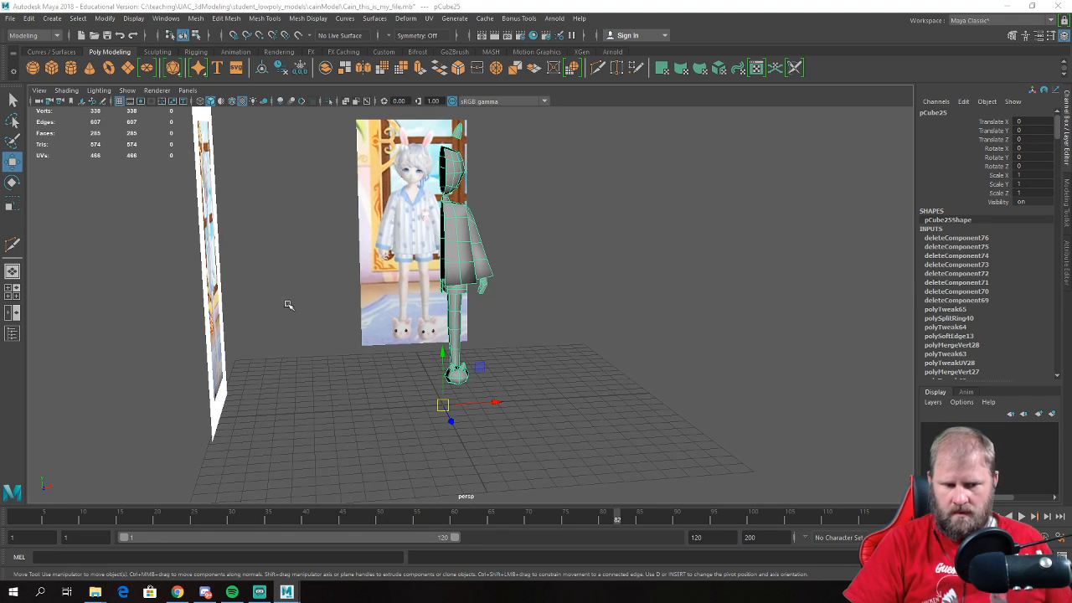
{"action": "left_click", "coordinate": [1016, 10]}
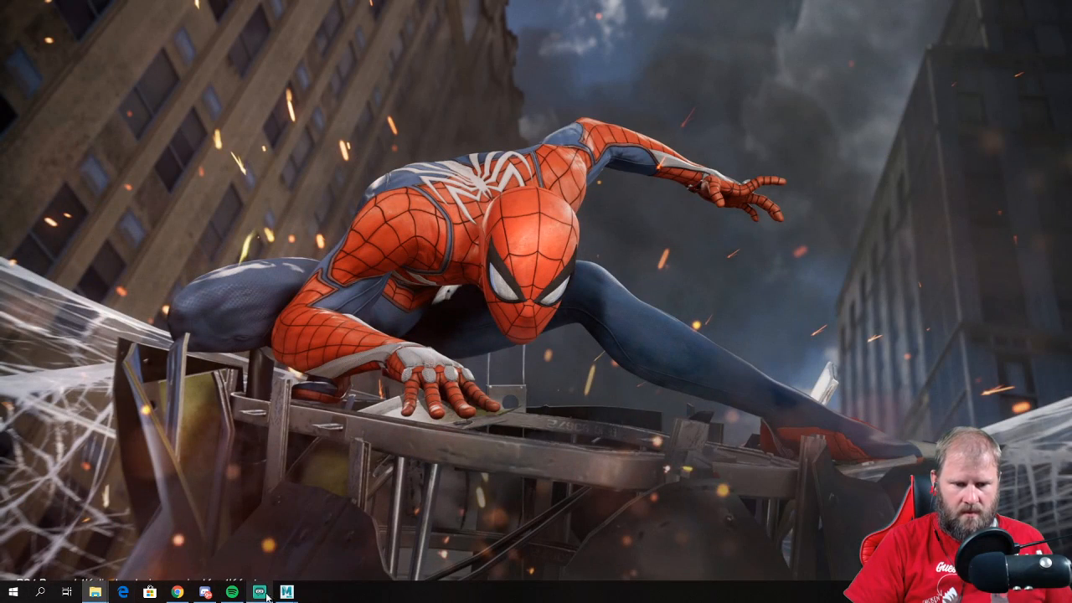
{"action": "left_click", "coordinate": [345, 553]}
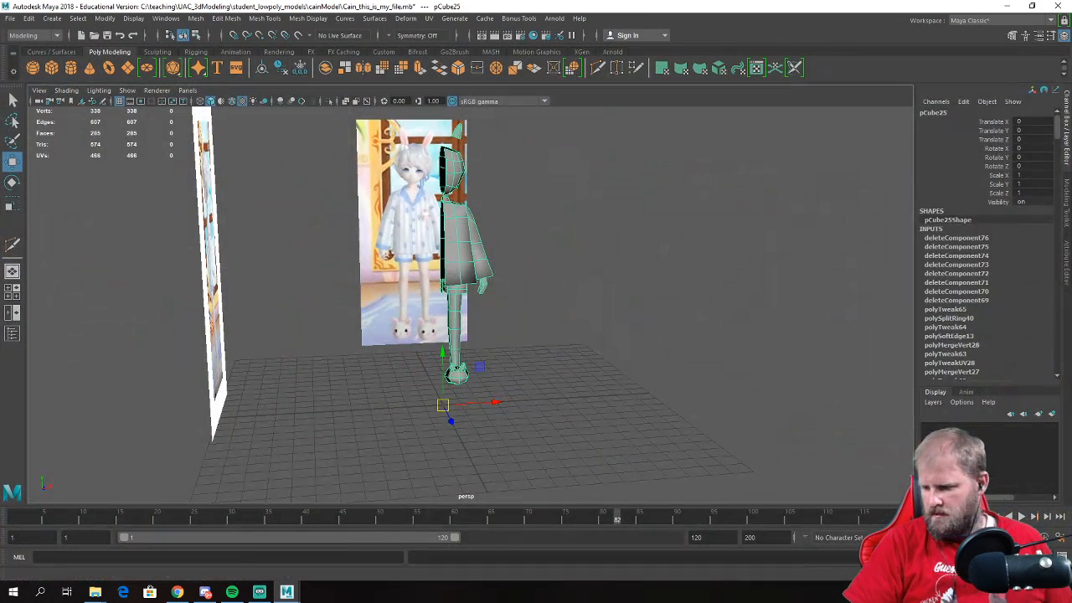
{"action": "left_click_drag", "start_coordinate": [1071, 17], "coordinate": [764, 148]}
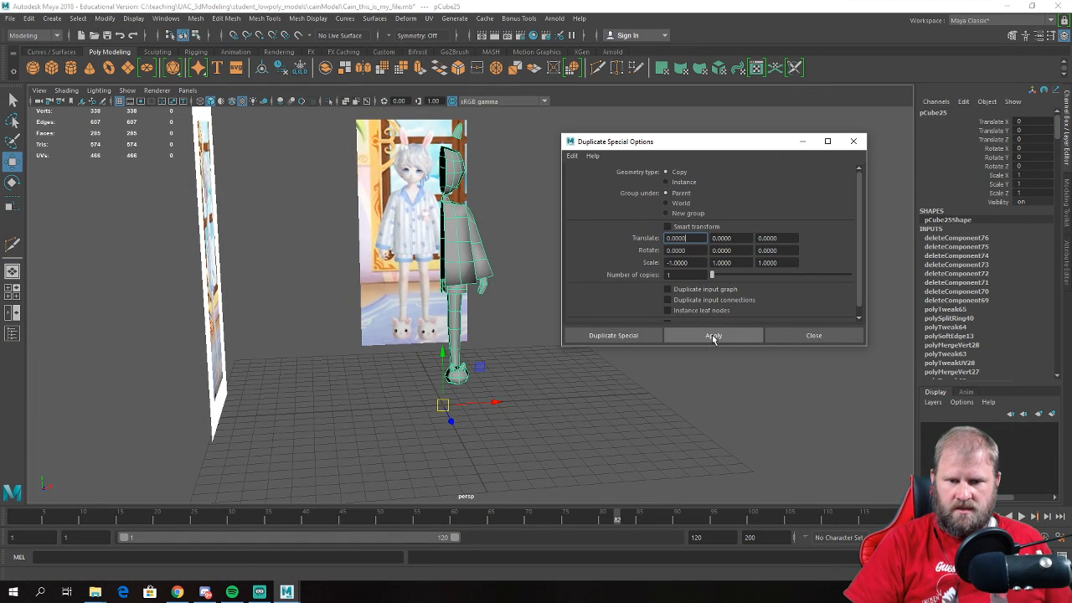
{"action": "left_click", "coordinate": [712, 335]}
{"action": "left_click", "coordinate": [811, 335]}
- Examine the two mirrored halves of the character from several sides and select the original half
{"action": "left_click_drag", "start_coordinate": [519, 335], "coordinate": [289, 322], "text": "alt"}
{"action": "left_click", "coordinate": [660, 332]}
{"action": "left_click_drag", "start_coordinate": [660, 332], "coordinate": [433, 267], "text": "alt"}
{"action": "scroll", "coordinate": [610, 266], "scroll_direction": "up", "scroll_amount": 4}
{"action": "left_click_drag", "start_coordinate": [612, 258], "coordinate": [689, 309], "text": "alt"}
{"action": "left_click_drag", "start_coordinate": [397, 277], "coordinate": [546, 232], "text": "alt"}
{"action": "left_click", "coordinate": [561, 244]}
{"action": "left_click_drag", "start_coordinate": [478, 327], "coordinate": [524, 294], "text": "alt"}
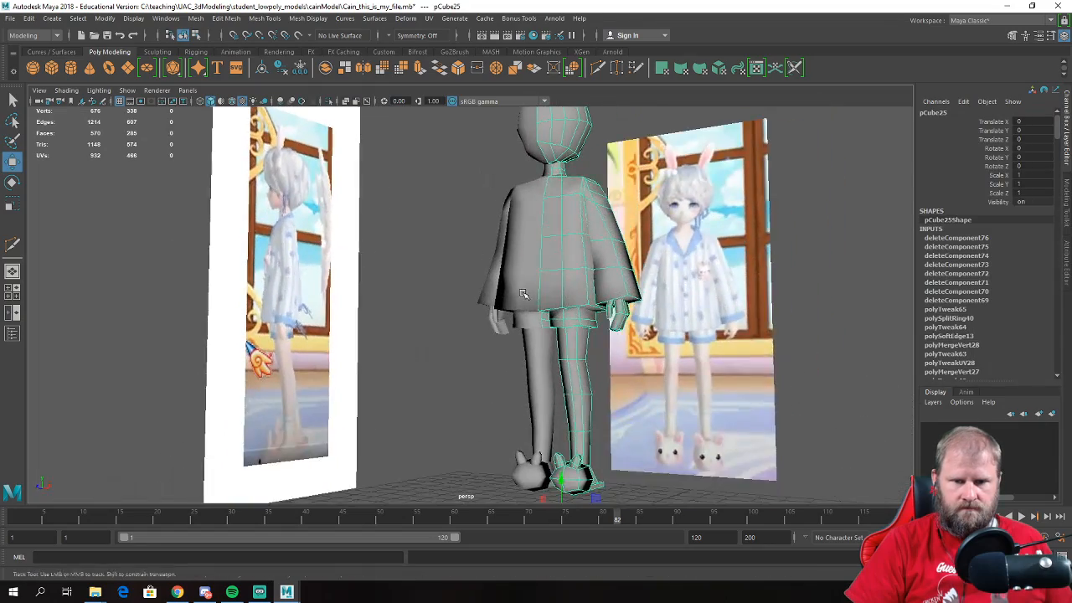
- Try deleting two faces near the shorts below the jacket hem, undo the deletion and leave face mode
{"action": "scroll", "coordinate": [517, 318], "scroll_direction": "up", "scroll_amount": 6}
{"action": "left_click_drag", "start_coordinate": [402, 281], "coordinate": [313, 253], "text": "alt"}
{"action": "left_click_drag", "start_coordinate": [521, 263], "coordinate": [419, 208], "text": "alt"}
{"action": "right_click_drag", "start_coordinate": [420, 207], "coordinate": [435, 291]}
{"action": "left_click", "coordinate": [435, 292]}
{"action": "left_click", "coordinate": [408, 295], "text": "shift"}
{"action": "key", "text": "Delete"}
{"action": "left_click_drag", "start_coordinate": [408, 295], "coordinate": [275, 242], "text": "alt"}
{"action": "key", "text": "ctrl+z"}
{"action": "right_click_drag", "start_coordinate": [318, 258], "coordinate": [175, 235]}
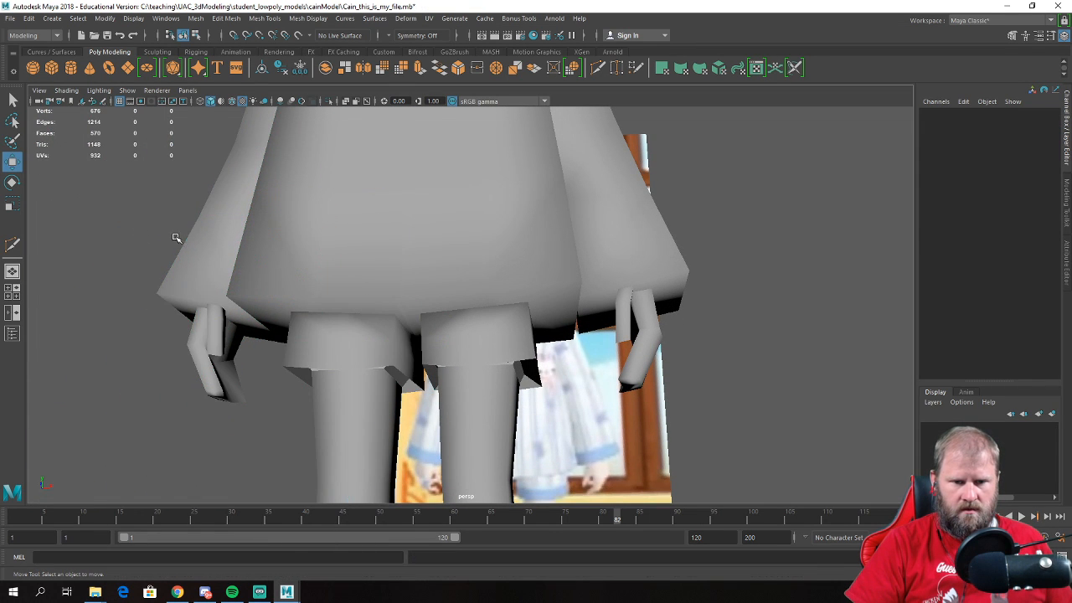
- Select the original half and delete two faces of the shorts near the top of the leg
{"action": "left_click", "coordinate": [502, 242]}
{"action": "left_click_drag", "start_coordinate": [376, 251], "coordinate": [416, 220], "text": "alt"}
{"action": "right_click_drag", "start_coordinate": [417, 215], "coordinate": [417, 243]}
{"action": "left_click_drag", "start_coordinate": [335, 275], "coordinate": [352, 300]}
{"action": "key", "text": "Delete"}
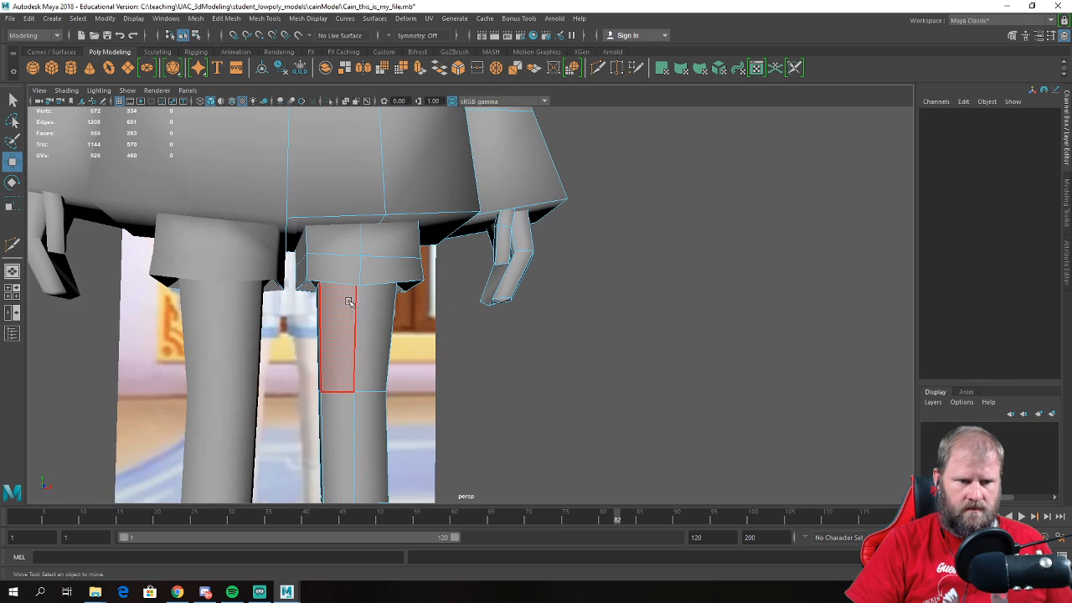
- Clear the selection and examine the mirrored character's legs, the top of the head and the detached ears
{"action": "left_click", "coordinate": [244, 254]}
{"action": "left_click_drag", "start_coordinate": [267, 255], "coordinate": [252, 277], "text": "alt"}
{"action": "scroll", "coordinate": [251, 277], "scroll_direction": "down", "scroll_amount": 5}
{"action": "right_click", "coordinate": [329, 146]}
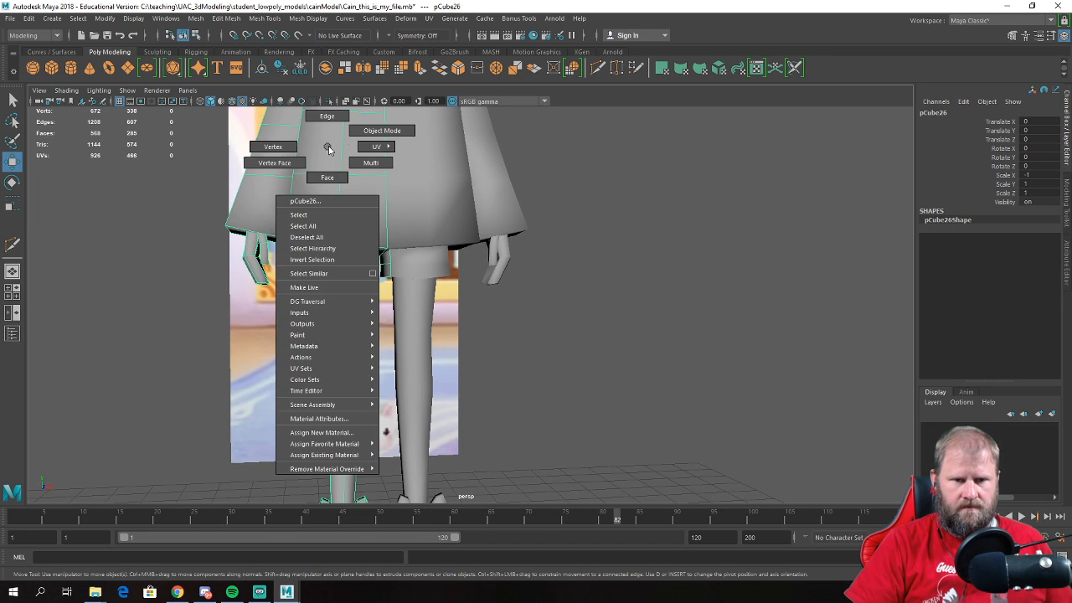
{"action": "left_click", "coordinate": [596, 231]}
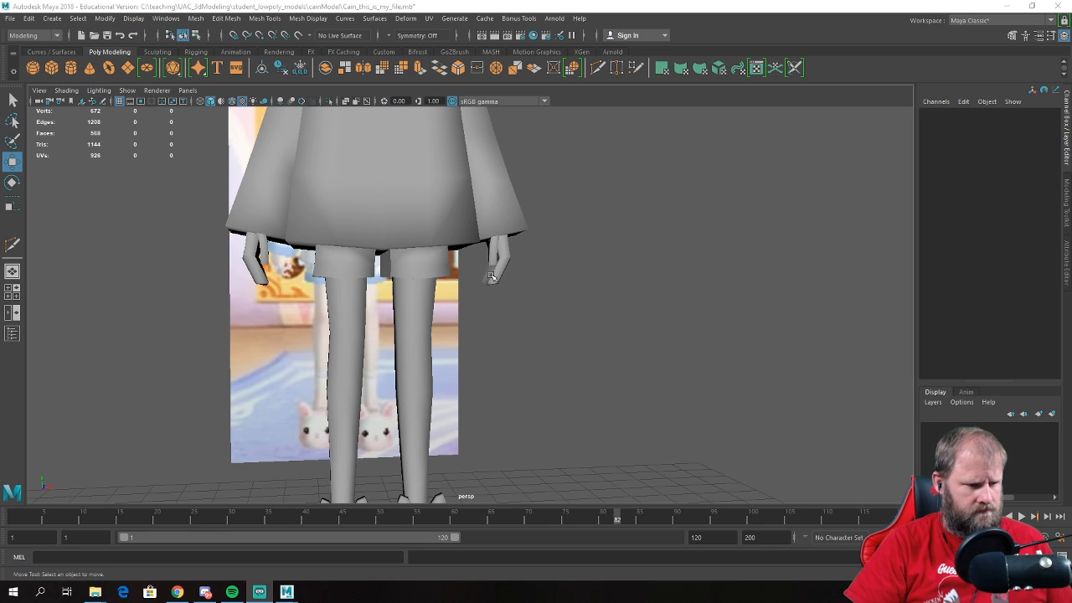
{"action": "scroll", "coordinate": [520, 217], "scroll_direction": "down", "scroll_amount": 5}
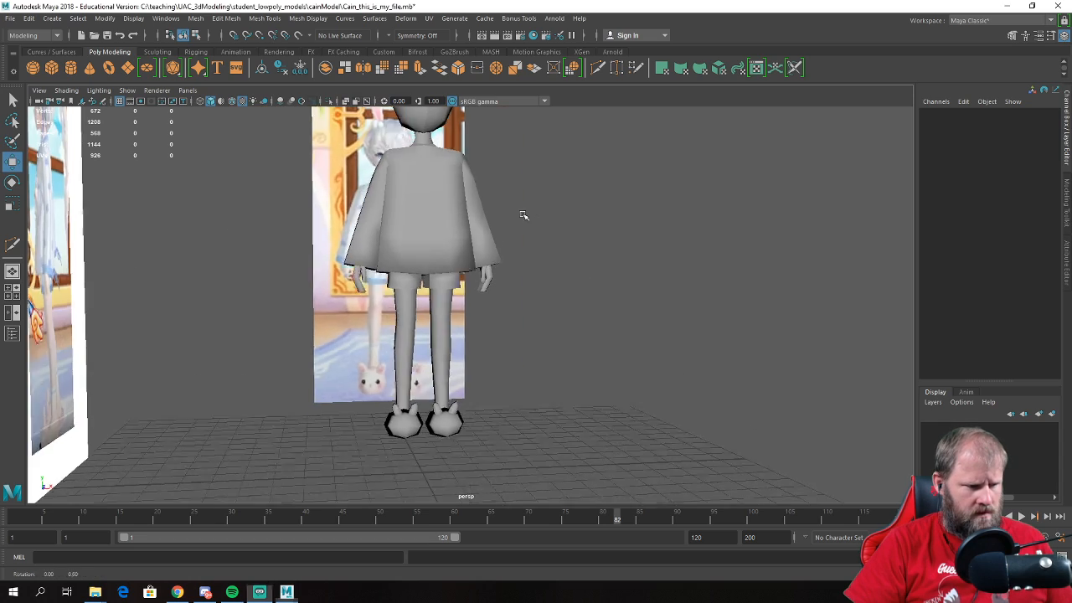
{"action": "left_click_drag", "start_coordinate": [531, 210], "coordinate": [552, 181], "text": "alt"}
{"action": "scroll", "coordinate": [553, 182], "scroll_direction": "up", "scroll_amount": 3}
{"action": "middle_click_drag", "start_coordinate": [553, 181], "coordinate": [383, 346], "text": "alt"}
{"action": "left_click_drag", "start_coordinate": [383, 347], "coordinate": [335, 213], "text": "alt"}
{"action": "middle_click_drag", "start_coordinate": [336, 212], "coordinate": [380, 361], "text": "alt"}
{"action": "left_click_drag", "start_coordinate": [381, 361], "coordinate": [383, 222], "text": "alt"}
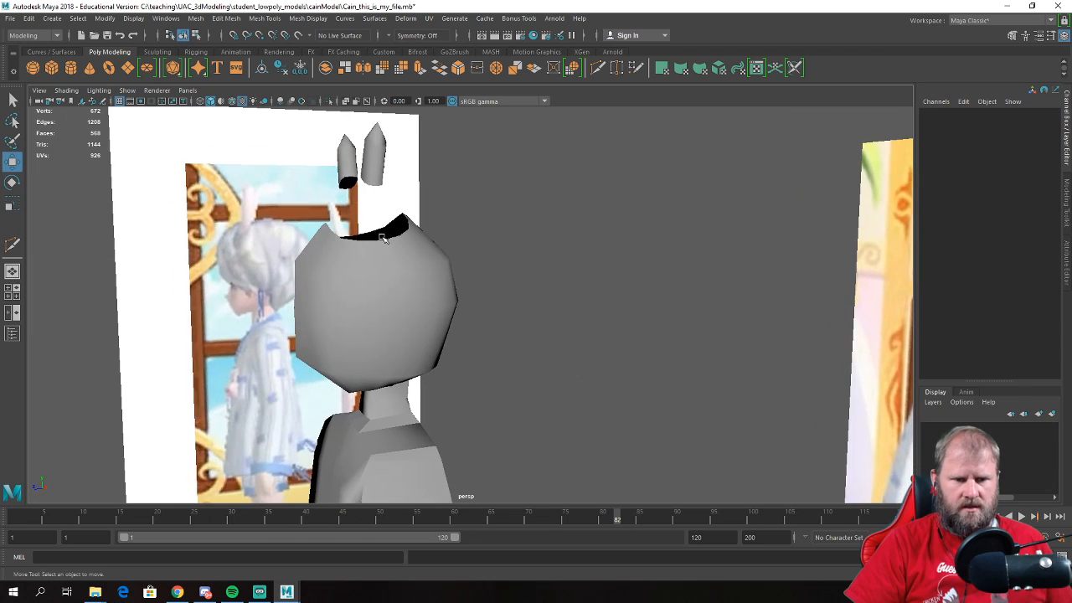
- Select the original half and compare its head with the reference image in the side view
{"action": "left_click", "coordinate": [403, 269]}
{"action": "left_click_drag", "start_coordinate": [567, 304], "coordinate": [469, 351], "text": "alt"}
{"action": "key", "text": "space"}
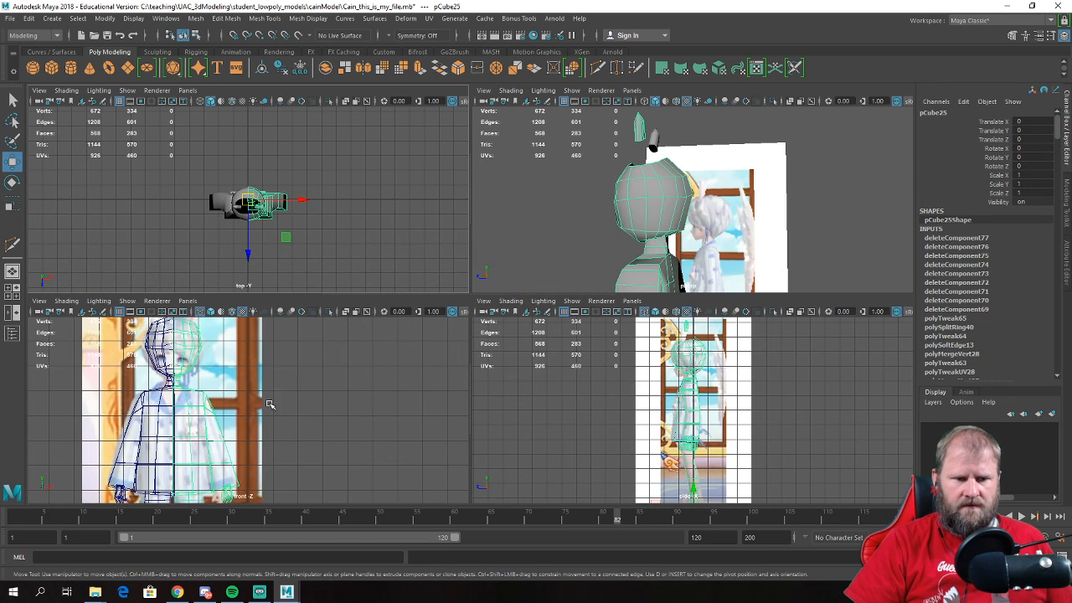
{"action": "key", "text": "space"}
{"action": "scroll", "coordinate": [474, 306], "scroll_direction": "up", "scroll_amount": 8}
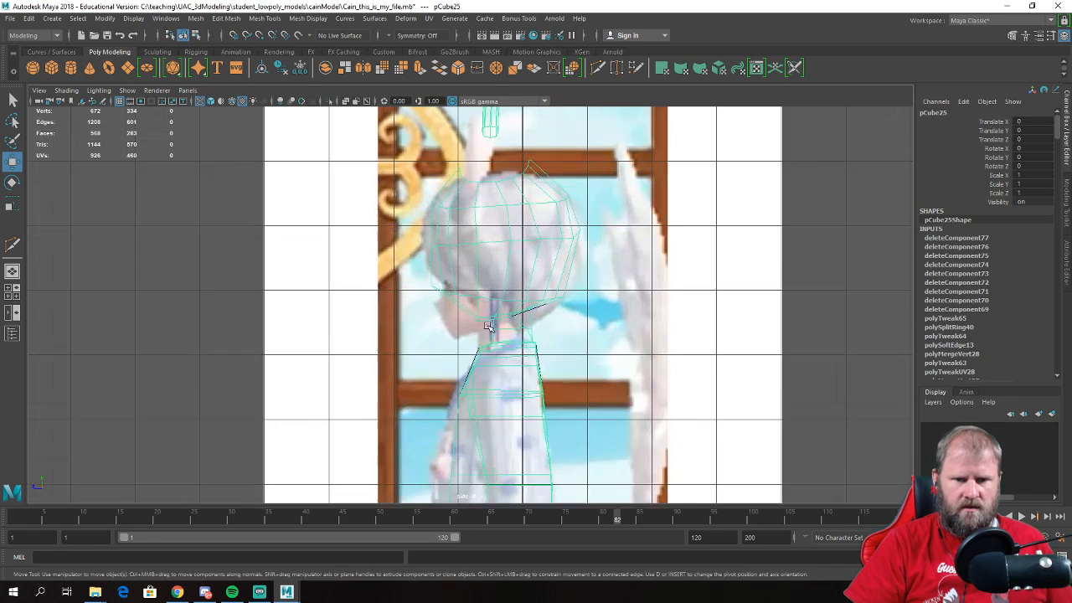
{"action": "scroll", "coordinate": [512, 308], "scroll_direction": "up", "scroll_amount": 2}
{"action": "middle_click_drag", "start_coordinate": [582, 243], "coordinate": [450, 327], "text": "alt"}
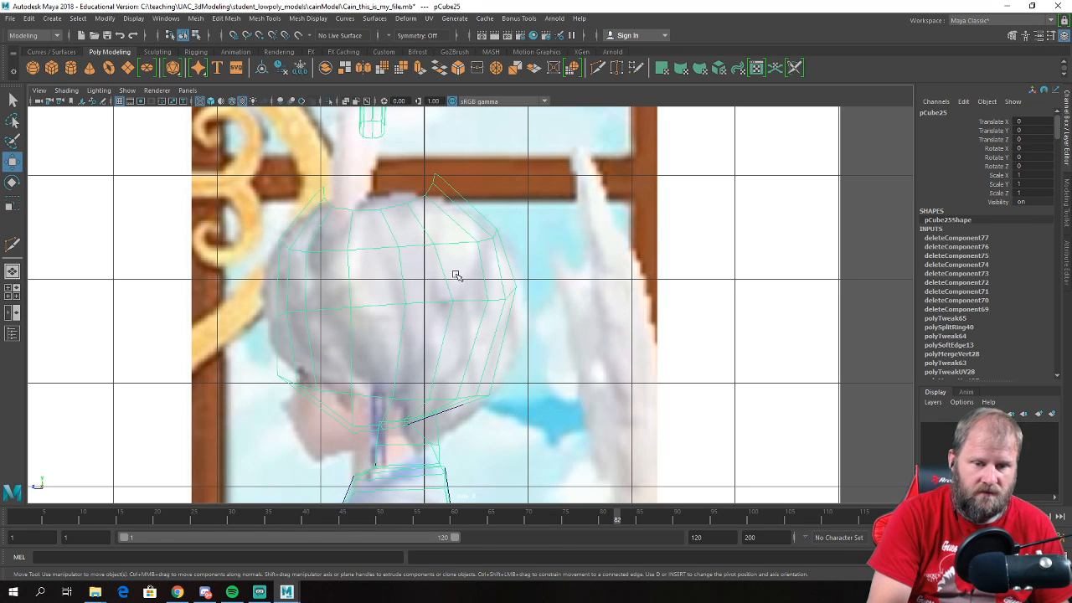
- Return to the perspective view and delete the original half's head faces in face mode, keeping the ear and neck
{"action": "key", "text": "space"}
{"action": "key", "text": "space"}
{"action": "mouse_move", "coordinate": [514, 242]}
{"action": "left_mouse_down", "text": "alt"}
{"action": "mouse_move", "coordinate": [555, 248]}
{"action": "mouse_move", "coordinate": [515, 225]}
{"action": "mouse_move", "coordinate": [517, 244]}
{"action": "left_mouse_up", "text": "alt"}
{"action": "right_click_drag", "start_coordinate": [482, 243], "coordinate": [484, 261]}
{"action": "left_click", "coordinate": [489, 250]}
{"action": "double_click", "coordinate": [460, 264]}
{"action": "key", "text": "Delete"}
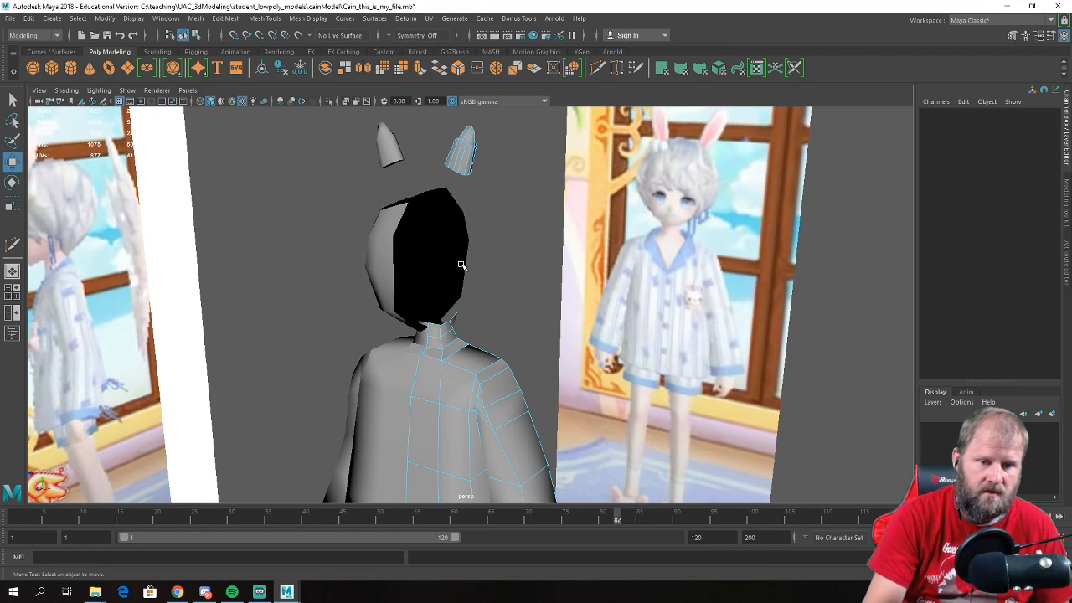
- Select the mirrored half of the character and delete it, keeping the original half
{"action": "left_click", "coordinate": [401, 263]}
{"action": "scroll", "coordinate": [402, 265], "scroll_direction": "down", "scroll_amount": 5}
{"action": "left_click_drag", "start_coordinate": [404, 267], "coordinate": [444, 326], "text": "alt"}
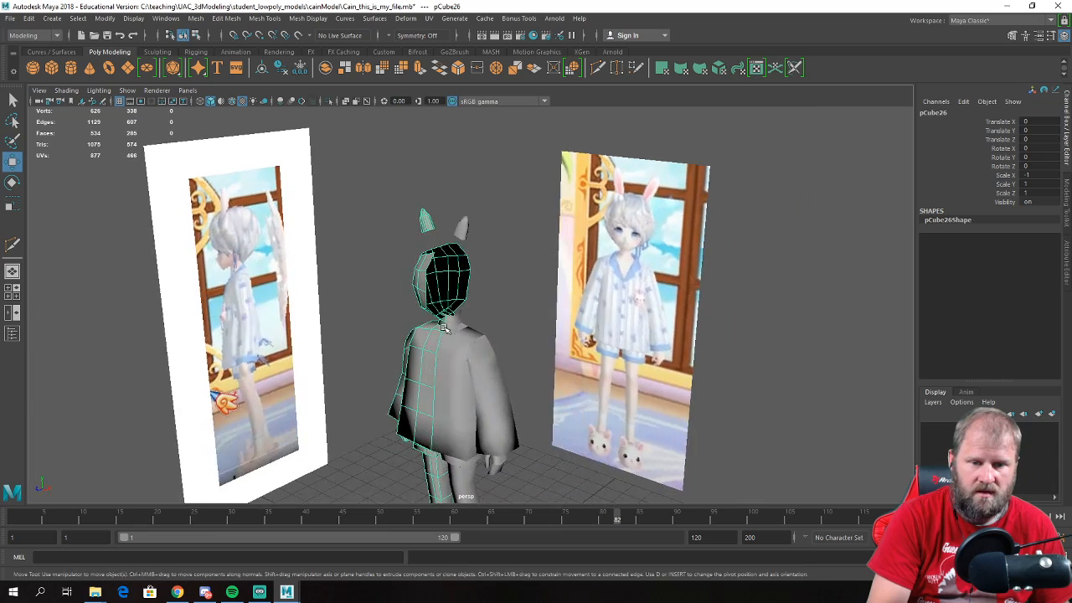
{"action": "key", "text": "Delete"}
{"action": "left_click_drag", "start_coordinate": [541, 247], "coordinate": [610, 262], "text": "alt"}
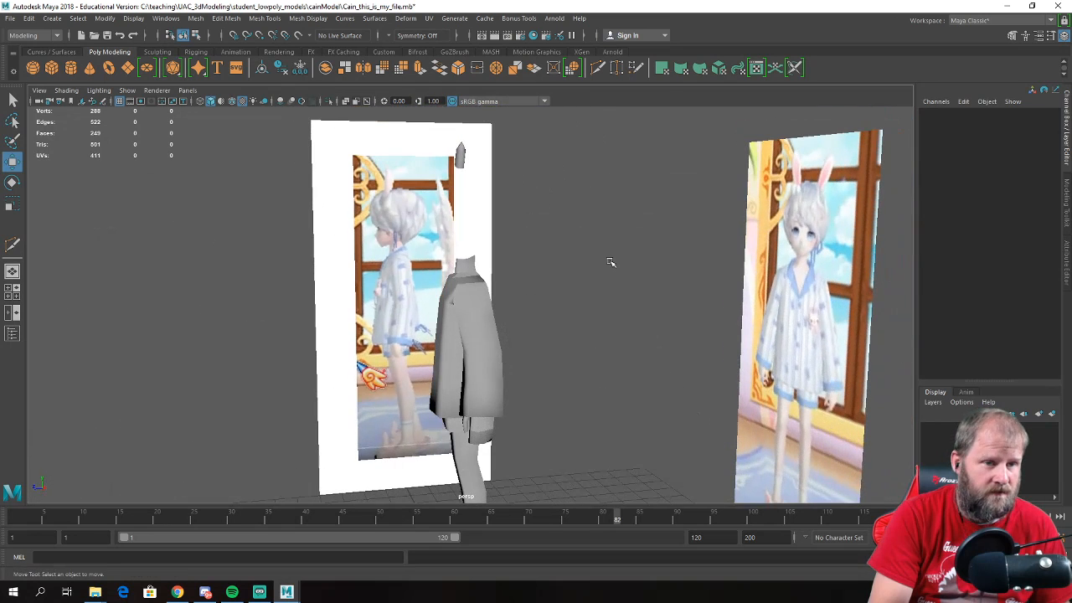
- Create a polygon cube for the head, raise it above the neck and scale it uniformly to 2.419 against the side reference
{"action": "left_click", "coordinate": [51, 69]}
{"action": "scroll", "coordinate": [449, 402], "scroll_direction": "down", "scroll_amount": 5}
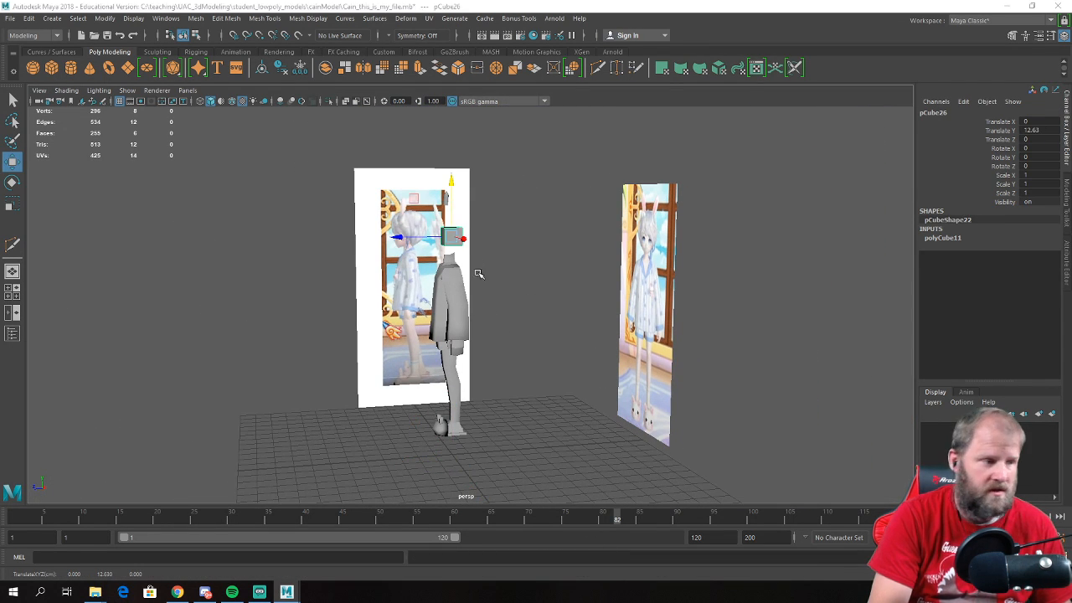
{"action": "key", "text": "space"}
{"action": "key", "text": "space"}
{"action": "key", "text": "e"}
{"action": "key", "text": "r"}
{"action": "left_click_drag", "start_coordinate": [427, 319], "coordinate": [541, 318]}
- Move the cube over the head in the side reference, to Translate Y 12.495 and Translate Z 0.35
{"action": "key", "text": "w"}
{"action": "left_click_drag", "start_coordinate": [371, 315], "coordinate": [401, 315]}
{"action": "key", "text": "r"}
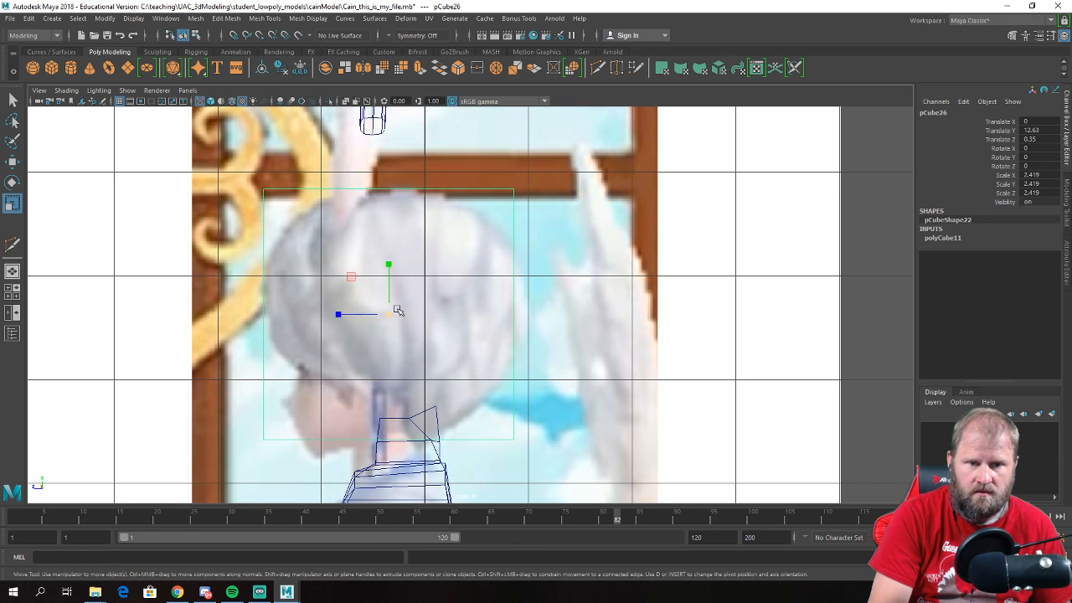
{"action": "key", "text": "w"}
{"action": "left_click_drag", "start_coordinate": [387, 261], "coordinate": [388, 267]}
{"action": "right_click", "coordinate": [453, 295]}
{"action": "right_click", "coordinate": [418, 276]}
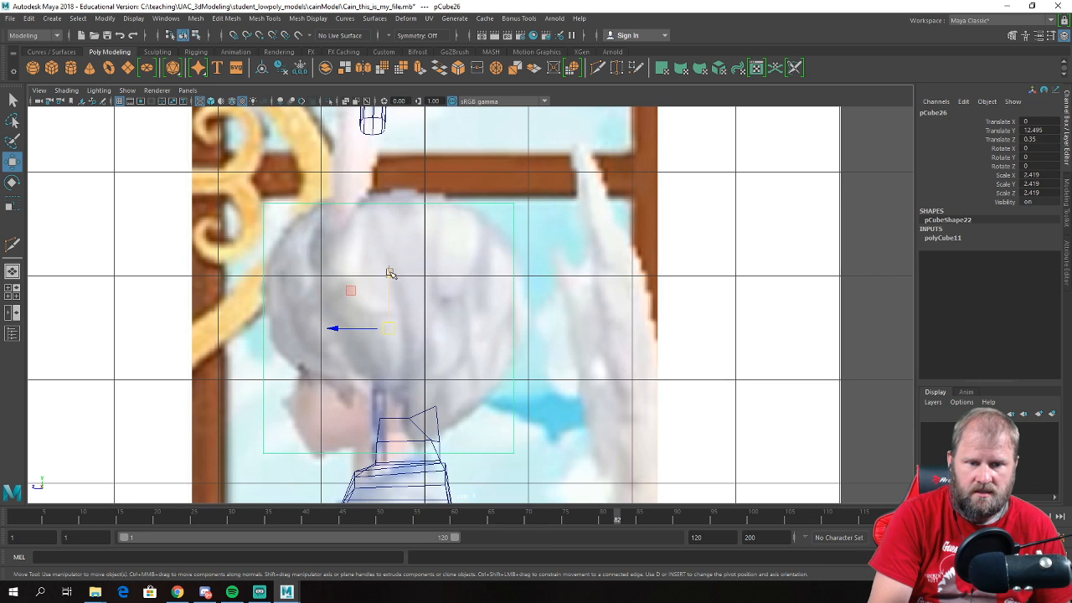
- Select the cube's lower back vertices, compare it with the references in the front and perspective views, and return to object mode
{"action": "right_click_drag", "start_coordinate": [355, 207], "coordinate": [277, 189]}
{"action": "left_click_drag", "start_coordinate": [572, 481], "coordinate": [500, 443]}
{"action": "key", "text": "space"}
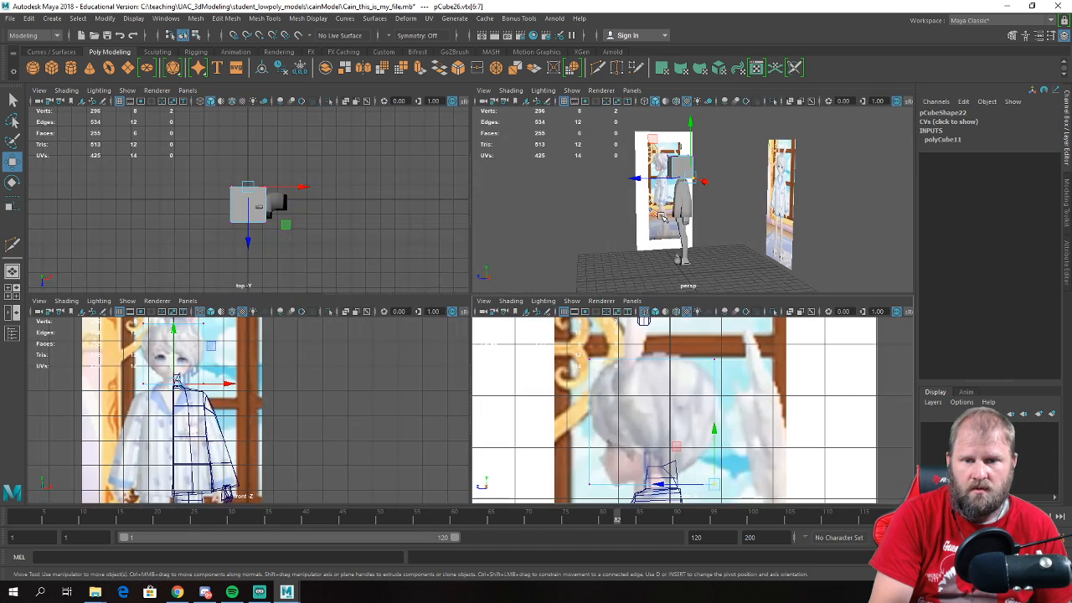
{"action": "key", "text": "space"}
{"action": "left_click_drag", "start_coordinate": [556, 263], "coordinate": [616, 257], "text": "alt"}
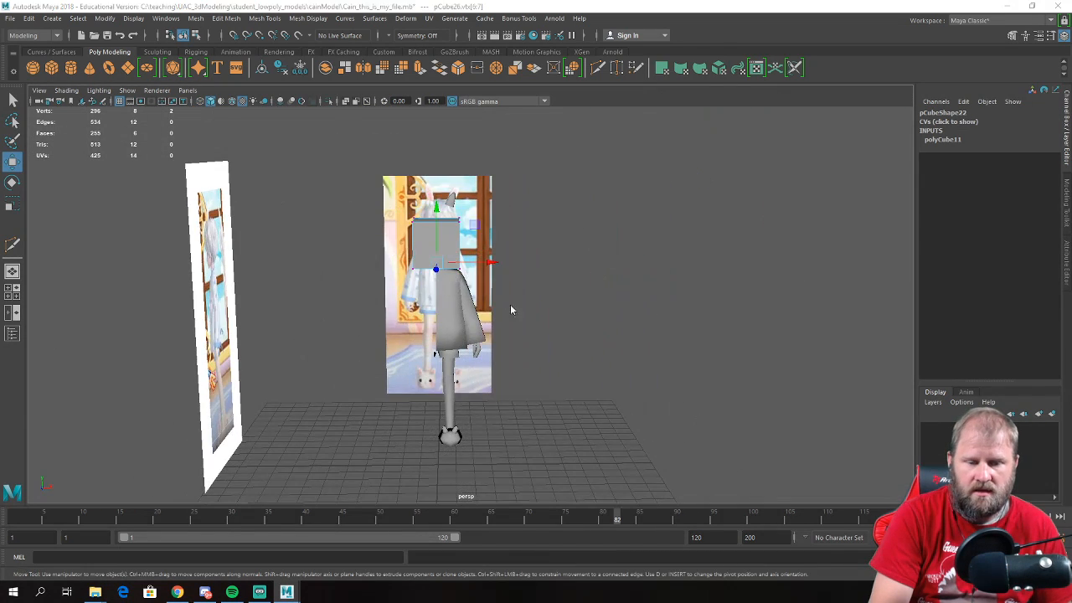
{"action": "key", "text": "space"}
{"action": "key", "text": "space"}
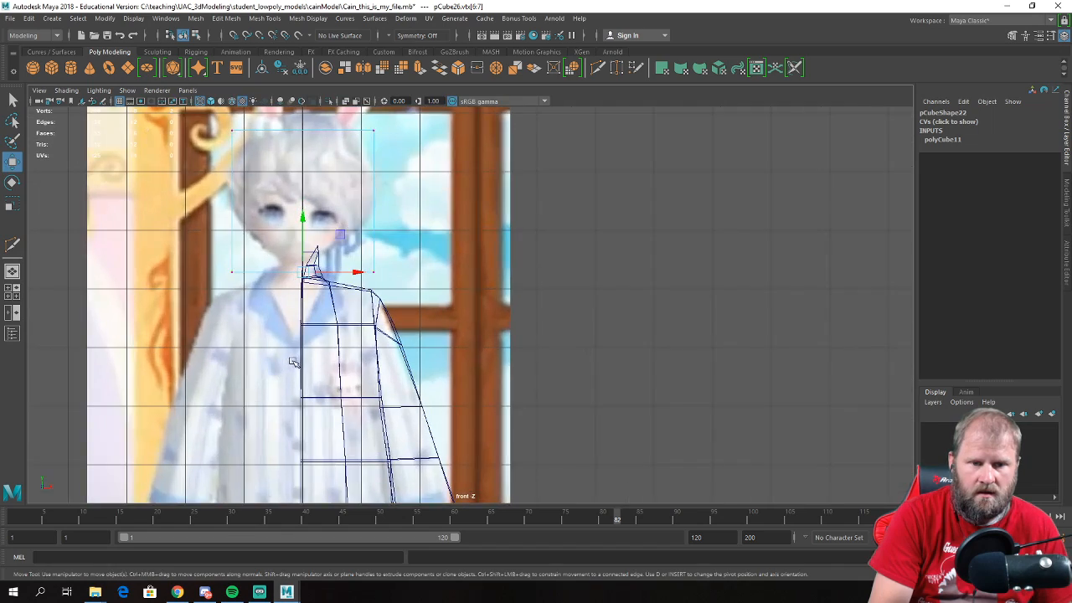
{"action": "middle_click_drag", "start_coordinate": [322, 321], "coordinate": [331, 376], "text": "alt"}
{"action": "key", "text": "space"}
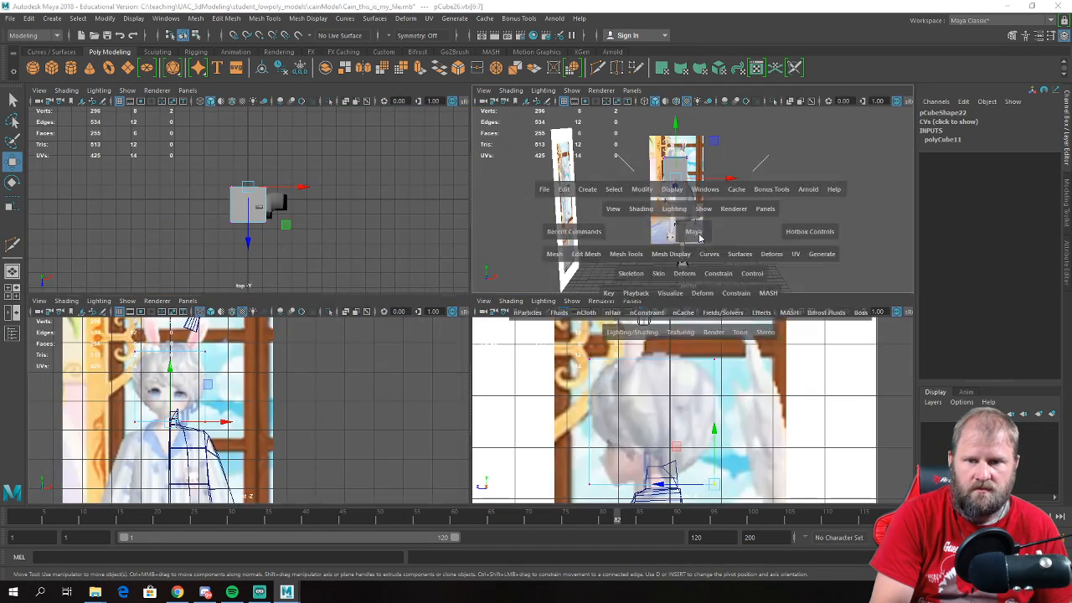
{"action": "key", "text": "space"}
{"action": "left_click_drag", "start_coordinate": [561, 259], "coordinate": [517, 359], "text": "alt"}
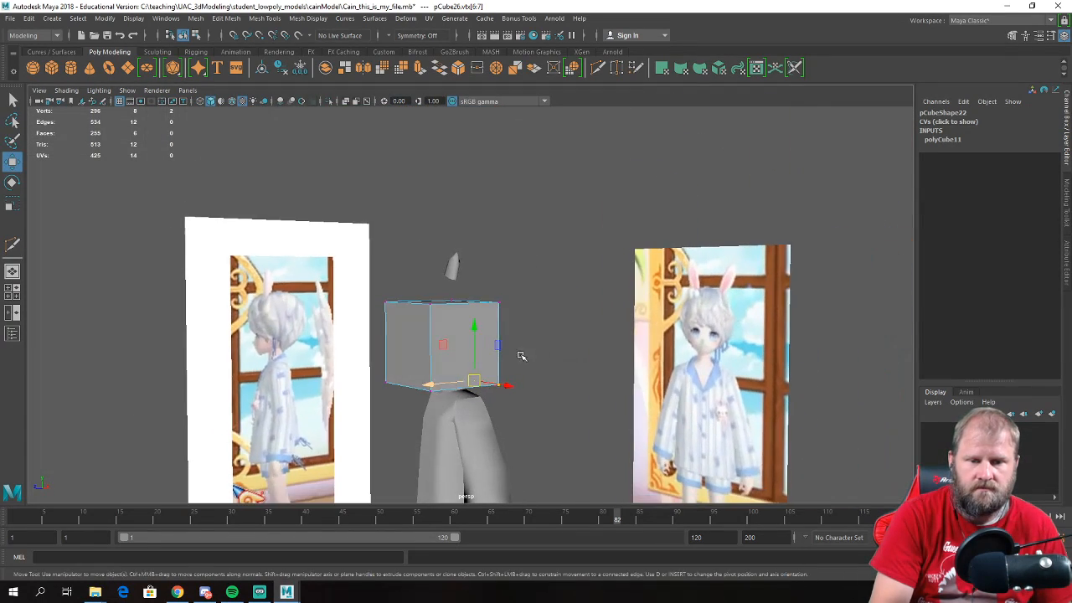
{"action": "left_click", "coordinate": [502, 345]}
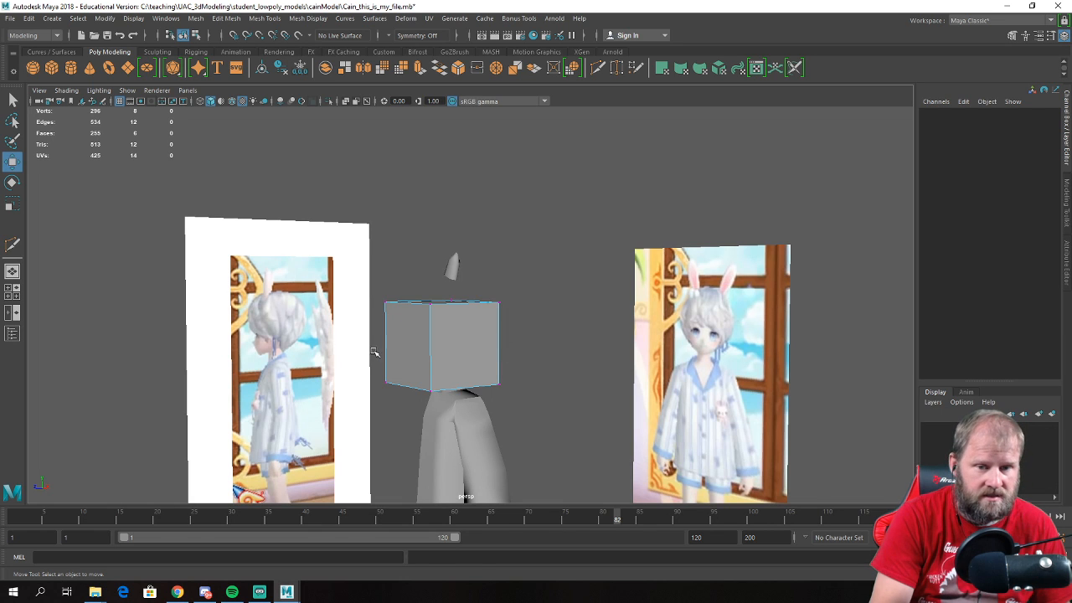
{"action": "right_click", "coordinate": [430, 345]}
{"action": "left_click", "coordinate": [496, 243]}
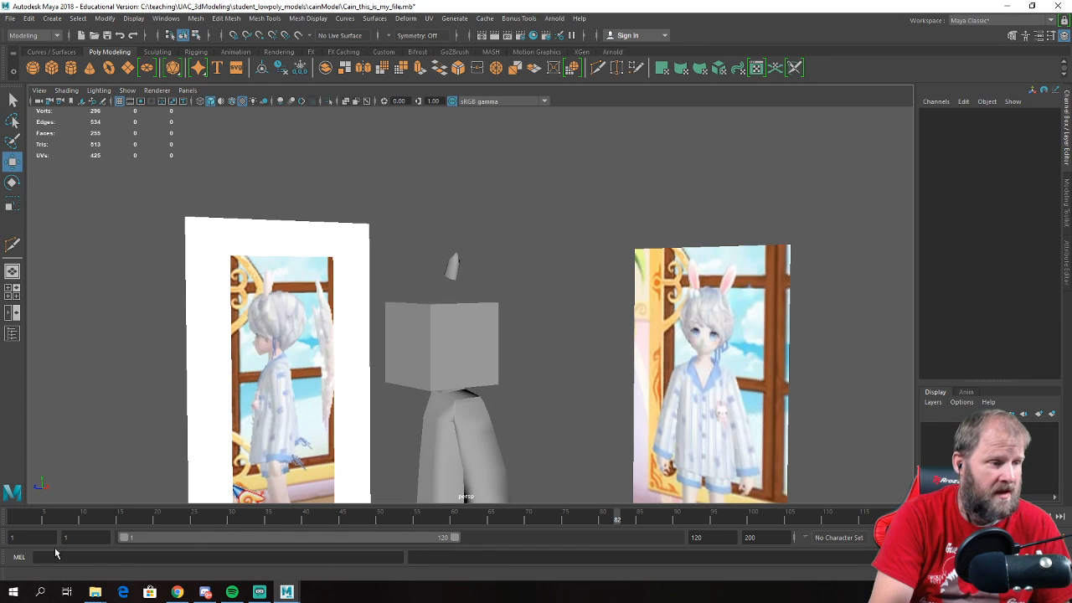
- Smooth the head cube with one division and view it above the neck
{"action": "scroll", "coordinate": [464, 327], "scroll_direction": "up", "scroll_amount": 3}
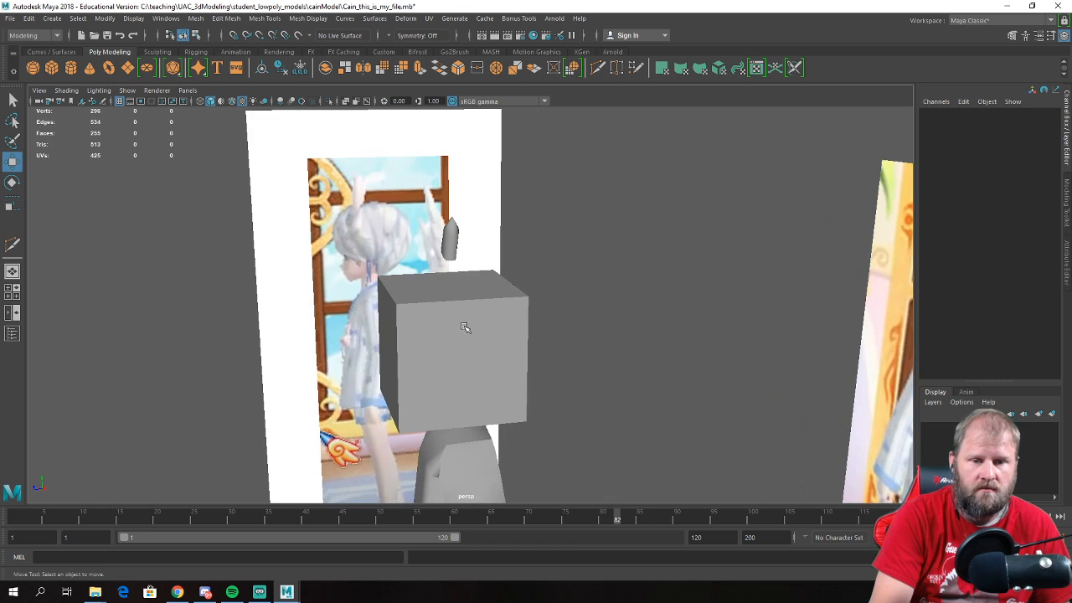
{"action": "left_click", "coordinate": [464, 327]}
{"action": "left_click", "coordinate": [195, 18]}
{"action": "left_click", "coordinate": [215, 123]}
{"action": "left_click", "coordinate": [600, 248]}
{"action": "left_click_drag", "start_coordinate": [601, 249], "coordinate": [569, 284], "text": "alt"}
{"action": "left_click", "coordinate": [483, 350]}
{"action": "middle_click_drag", "start_coordinate": [483, 348], "coordinate": [483, 273], "text": "alt"}
{"action": "scroll", "coordinate": [483, 273], "scroll_direction": "up", "scroll_amount": 2}
{"action": "left_click_drag", "start_coordinate": [483, 273], "coordinate": [485, 266], "text": "alt"}
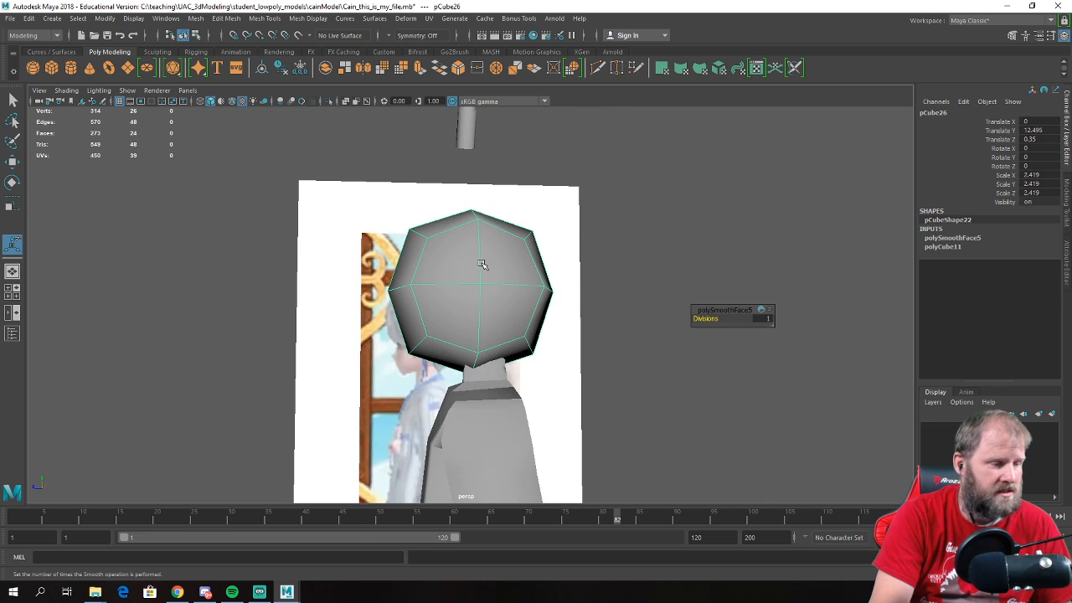
- Select all the head's vertices in the side view and scale them up slightly to the size of the reference head
{"action": "key", "text": "space"}
{"action": "key", "text": "space"}
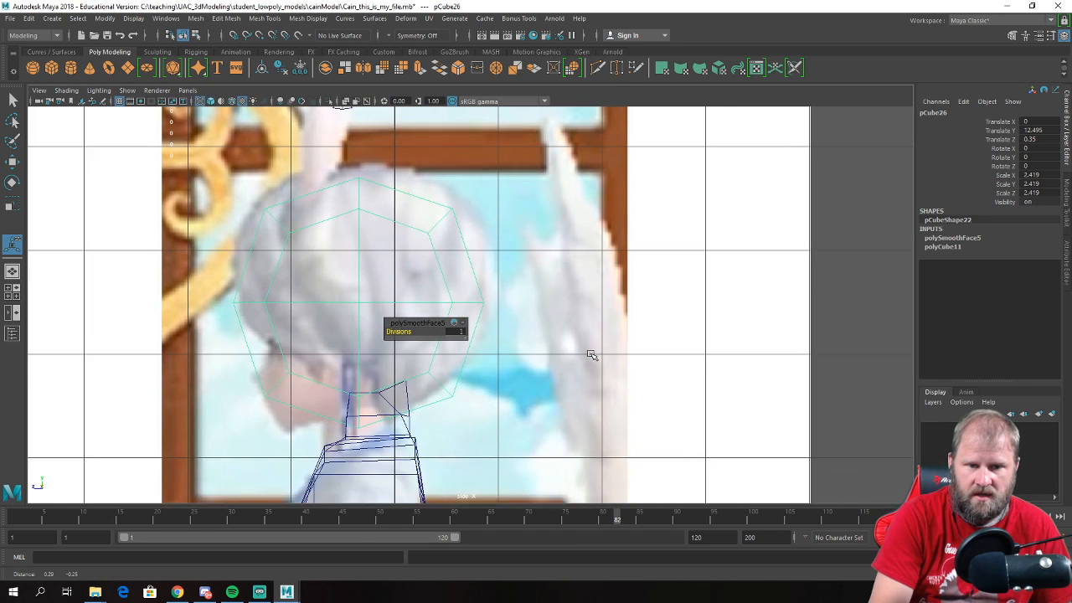
{"action": "scroll", "coordinate": [586, 355], "scroll_direction": "up", "scroll_amount": 2}
{"action": "right_click_drag", "start_coordinate": [410, 199], "coordinate": [372, 193]}
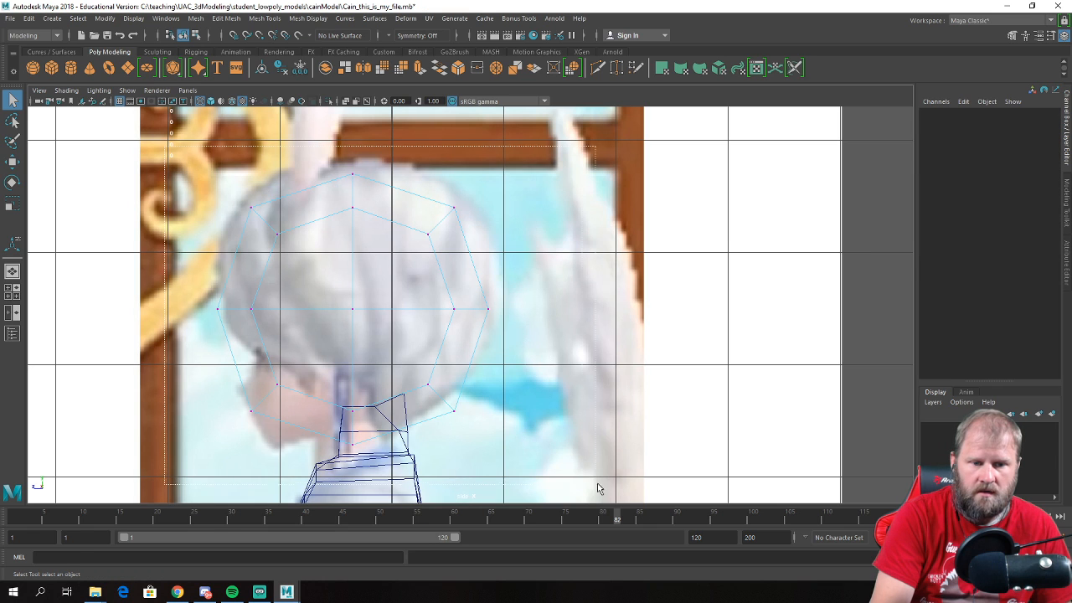
{"action": "left_click_drag", "start_coordinate": [591, 485], "coordinate": [591, 484]}
{"action": "key", "text": "e"}
{"action": "key", "text": "r"}
{"action": "left_click_drag", "start_coordinate": [352, 309], "coordinate": [382, 305]}
- Move the head's lower vertices in the side view to follow the chin, jaw and nape of the reference
{"action": "key", "text": "w"}
{"action": "middle_click_drag", "start_coordinate": [335, 357], "coordinate": [355, 268], "text": "alt"}
{"action": "right_click_drag", "start_coordinate": [356, 268], "coordinate": [376, 437], "text": "alt"}
{"action": "left_click_drag", "start_coordinate": [319, 307], "coordinate": [348, 289]}
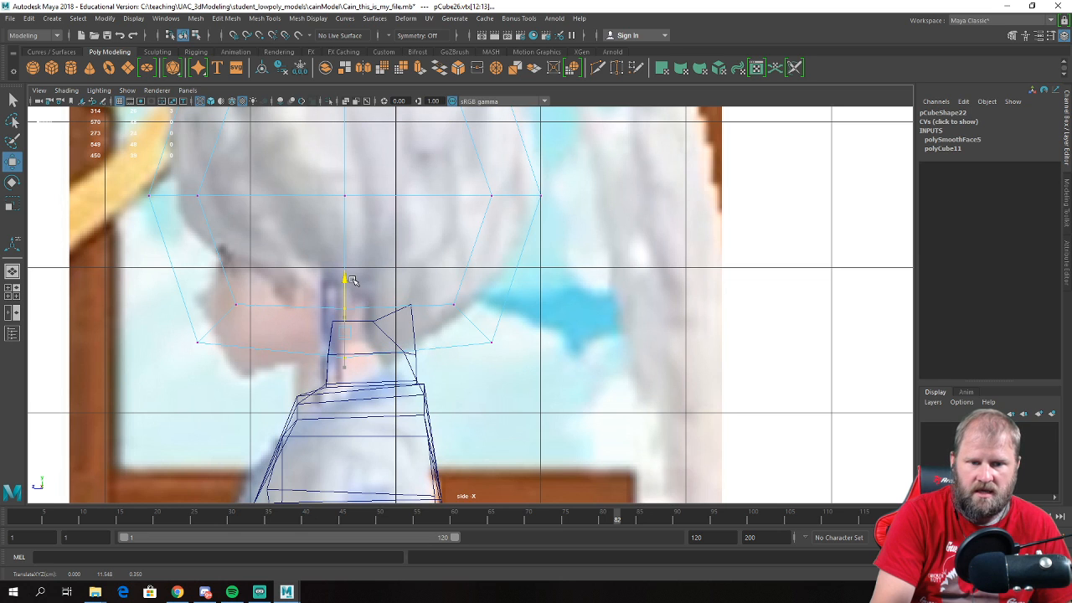
{"action": "left_click_drag", "start_coordinate": [569, 388], "coordinate": [474, 319]}
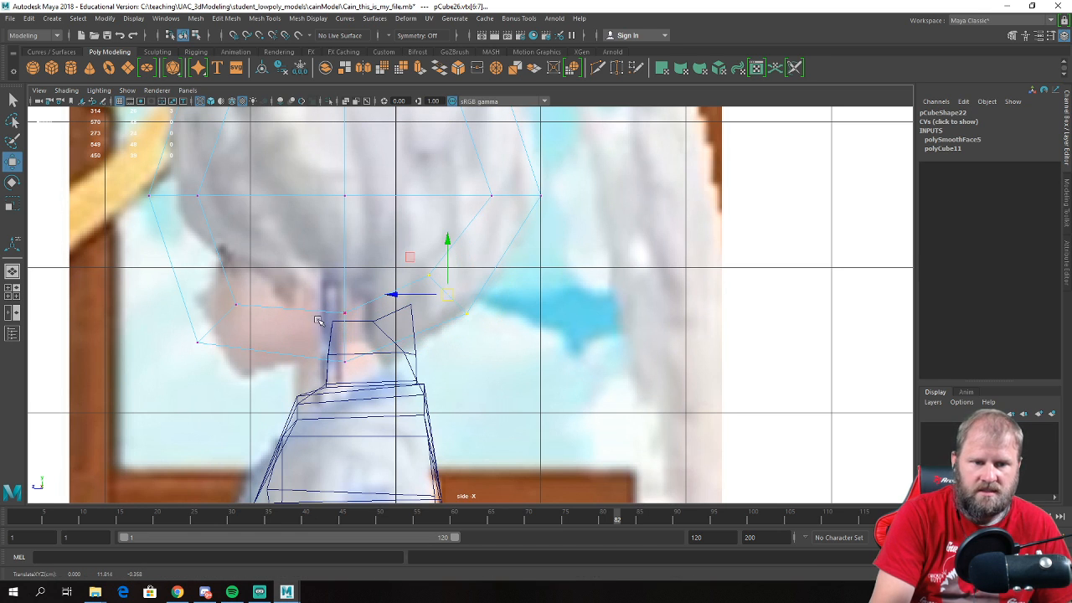
{"action": "left_click_drag", "start_coordinate": [172, 286], "coordinate": [273, 323]}
{"action": "left_click_drag", "start_coordinate": [364, 376], "coordinate": [340, 356]}
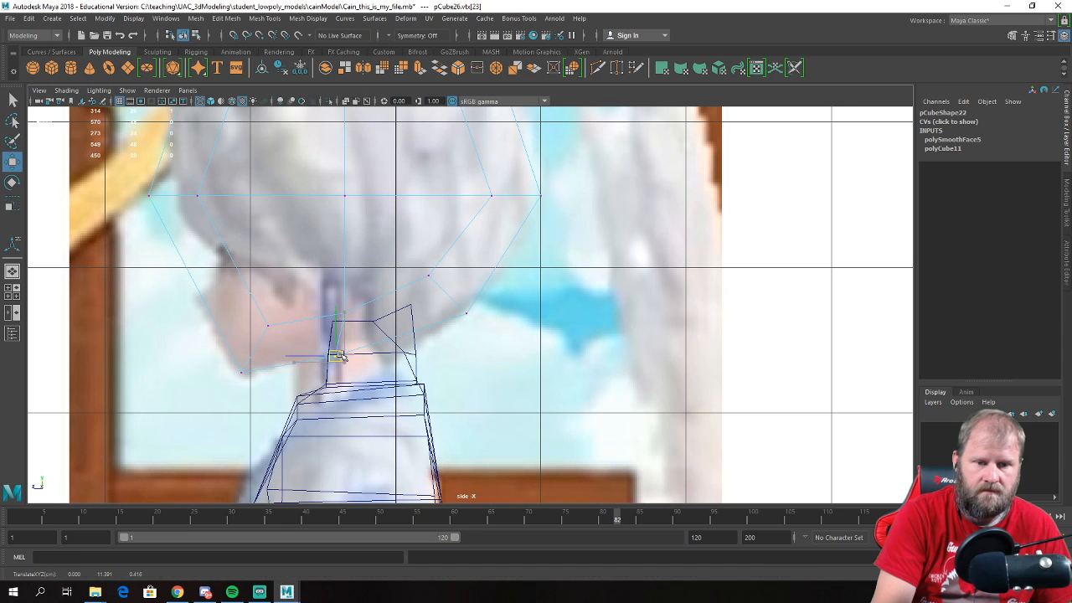
- Pull the middle front and upper front vertices of the head onto the hair outline in the side reference
{"action": "middle_click_drag", "start_coordinate": [300, 321], "coordinate": [352, 400], "text": "alt"}
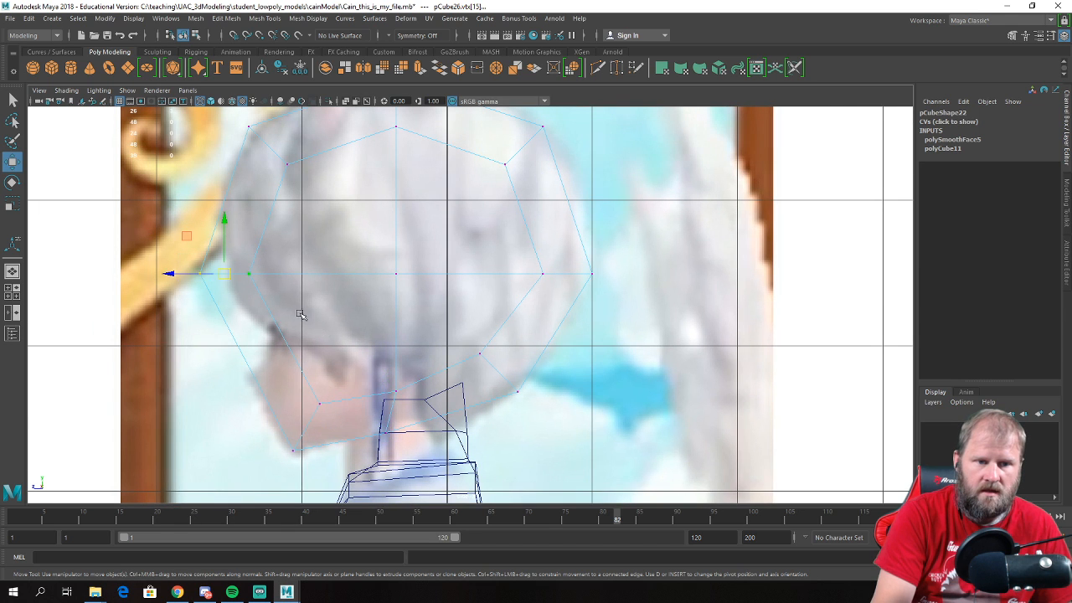
{"action": "left_click_drag", "start_coordinate": [189, 277], "coordinate": [186, 279]}
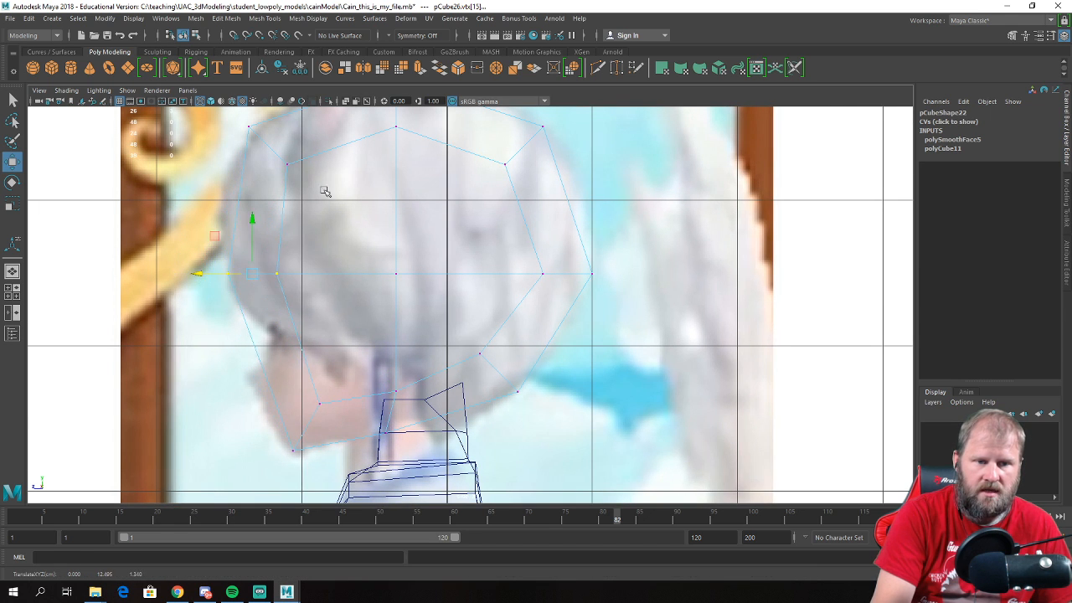
{"action": "middle_click_drag", "start_coordinate": [293, 214], "coordinate": [333, 326], "text": "alt"}
{"action": "left_click_drag", "start_coordinate": [309, 256], "coordinate": [307, 265]}
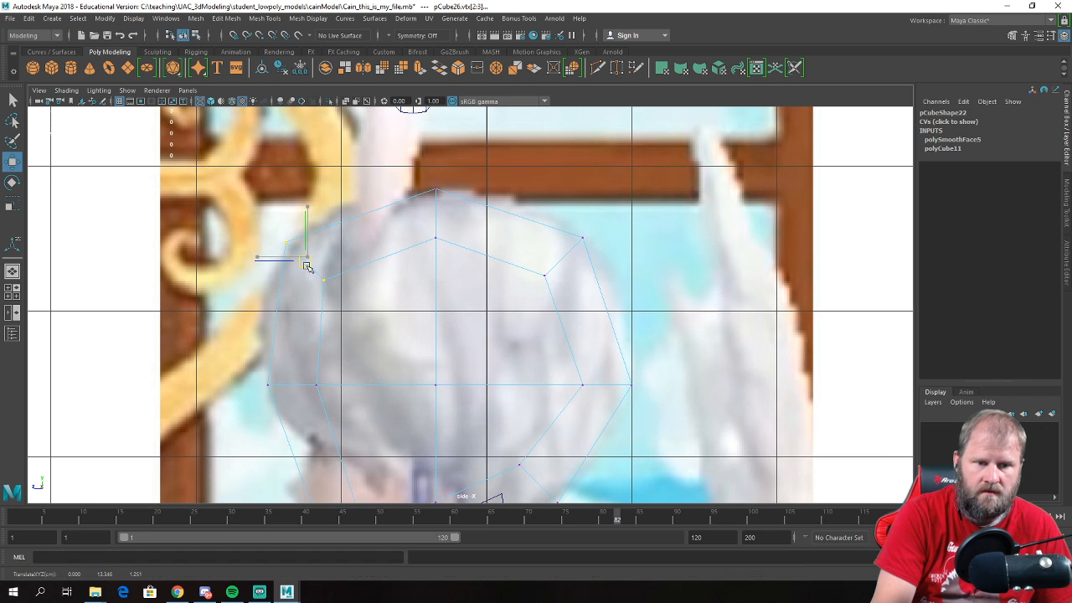
- Narrow the lower half of the head along X in the front view to match the reference face
{"action": "key", "text": "space"}
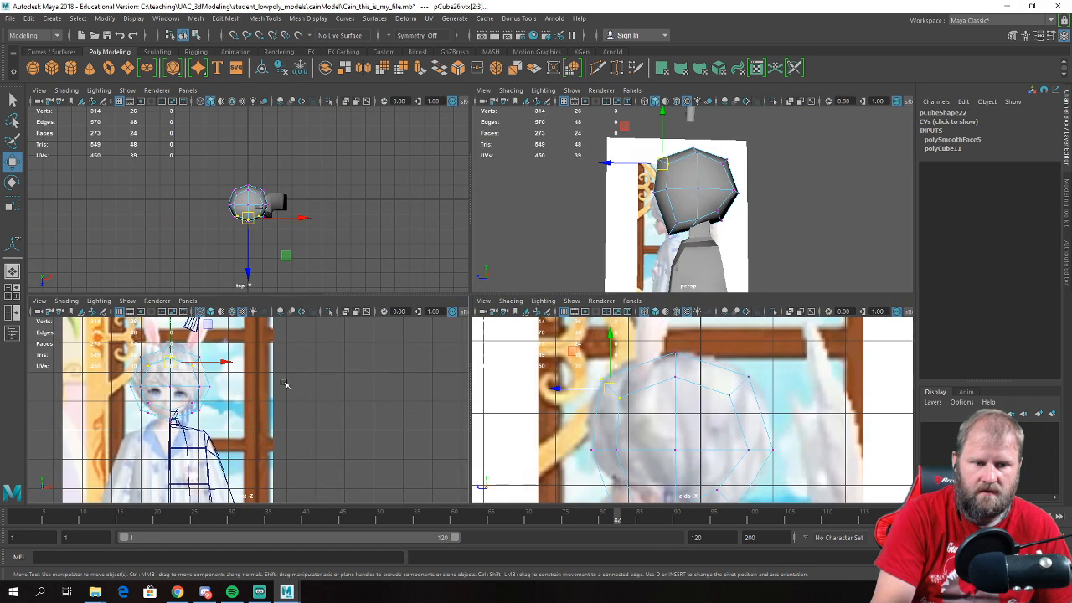
{"action": "key", "text": "space"}
{"action": "middle_click_drag", "start_coordinate": [267, 362], "coordinate": [333, 399], "text": "alt"}
{"action": "scroll", "coordinate": [334, 399], "scroll_direction": "up", "scroll_amount": 1}
{"action": "left_click_drag", "start_coordinate": [500, 382], "coordinate": [181, 149]}
{"action": "key", "text": "e"}
{"action": "key", "text": "r"}
{"action": "left_click_drag", "start_coordinate": [199, 287], "coordinate": [199, 285]}
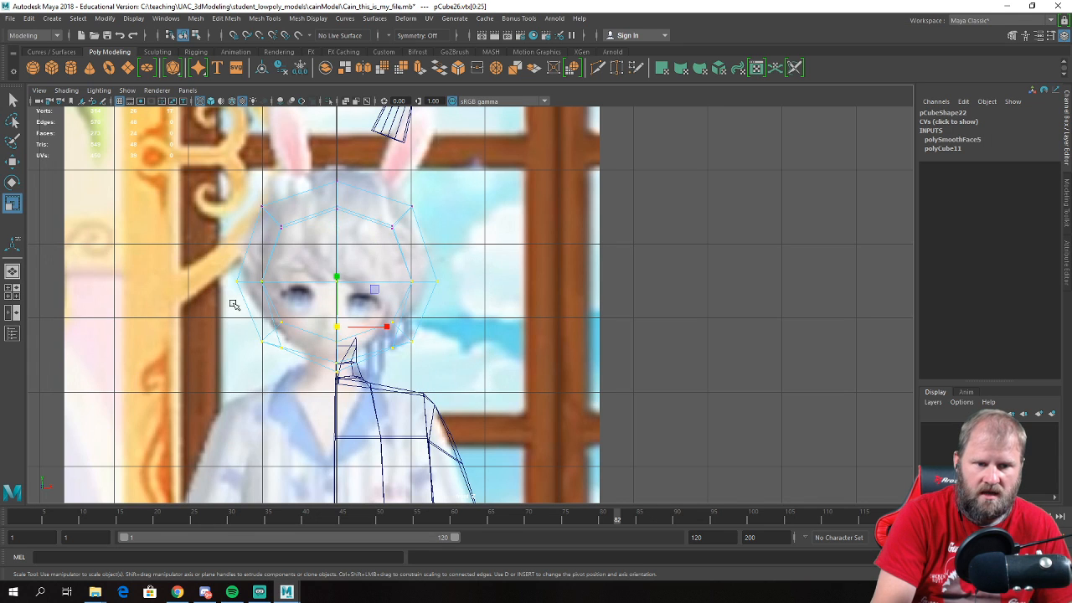
{"action": "left_click_drag", "start_coordinate": [387, 326], "coordinate": [381, 326]}
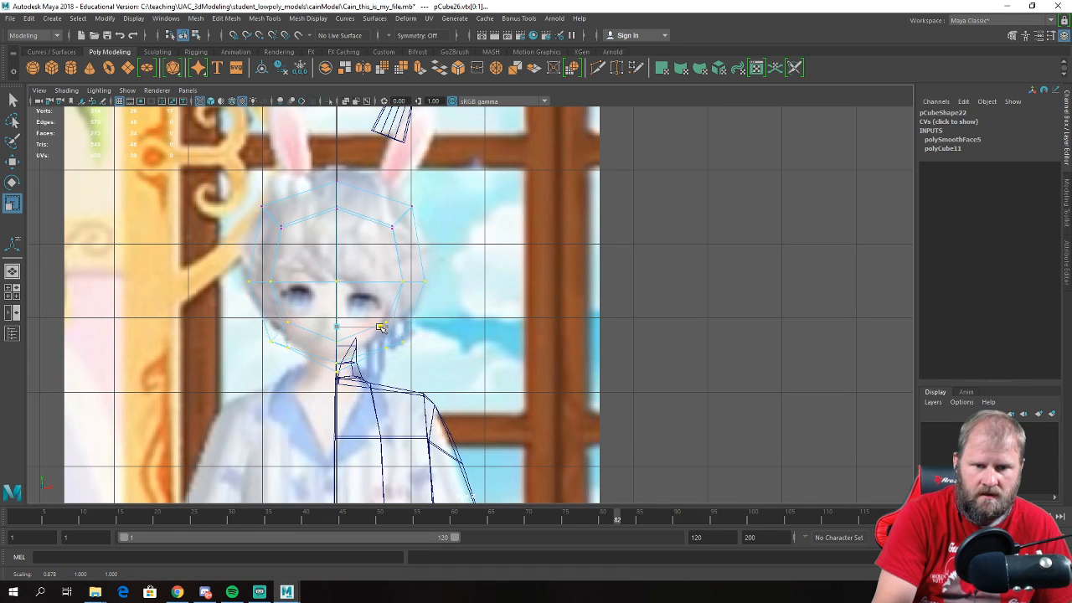
- Select the head's bottom vertices in the front view and scale them inward along X to taper the chin
{"action": "left_click_drag", "start_coordinate": [436, 394], "coordinate": [226, 313]}
{"action": "key", "text": "e"}
{"action": "key", "text": "r"}
{"action": "left_click_drag", "start_coordinate": [386, 347], "coordinate": [383, 349]}
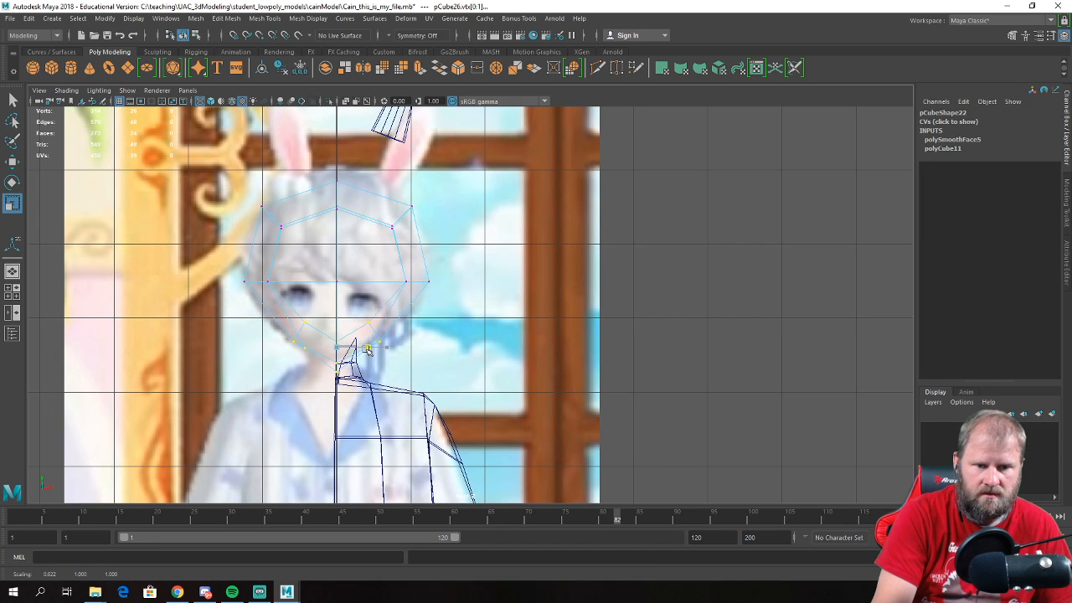
- Clear the selection and examine the tapered head from several angles in the perspective view
{"action": "key", "text": "space"}
{"action": "key", "text": "space"}
{"action": "left_click_drag", "start_coordinate": [519, 284], "coordinate": [602, 260], "text": "alt"}
{"action": "left_click", "coordinate": [601, 261]}
{"action": "right_click_drag", "start_coordinate": [602, 261], "coordinate": [515, 308], "text": "alt"}
{"action": "left_click_drag", "start_coordinate": [515, 308], "coordinate": [571, 325], "text": "alt"}
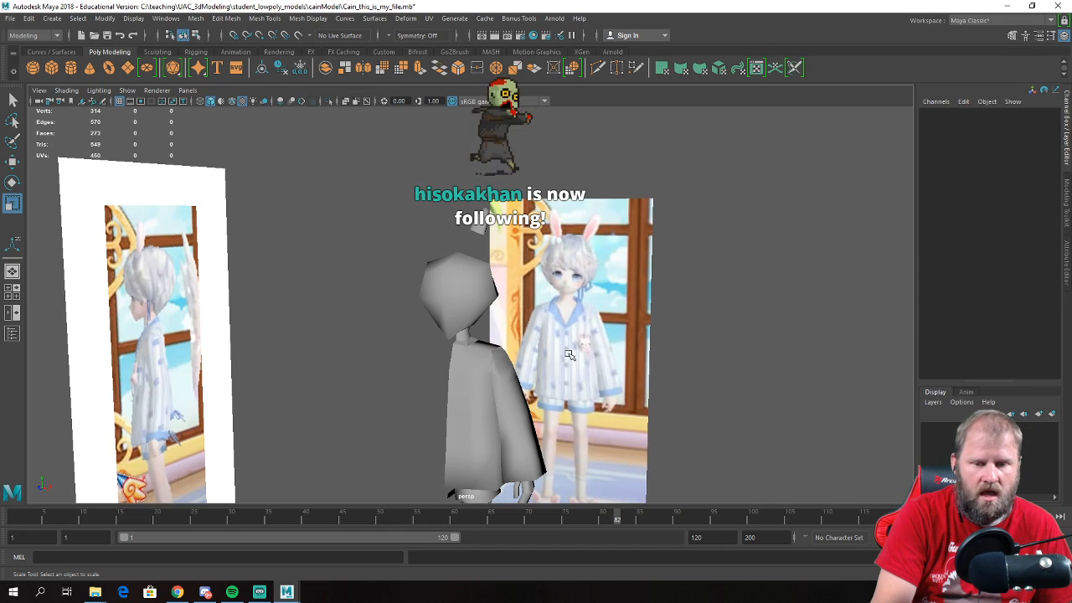
{"action": "mouse_move", "coordinate": [533, 332]}
{"action": "left_mouse_down", "text": "alt"}
{"action": "mouse_move", "coordinate": [471, 327]}
{"action": "mouse_move", "coordinate": [548, 333]}
{"action": "left_mouse_up", "text": "alt"}
{"action": "right_click_drag", "start_coordinate": [548, 333], "coordinate": [606, 340], "text": "alt"}
{"action": "left_click_drag", "start_coordinate": [606, 340], "coordinate": [581, 333], "text": "alt"}
- Select the head's front centre chin vertex and raise it to the chin line of the front reference
{"action": "left_click", "coordinate": [490, 327]}
{"action": "left_click_drag", "start_coordinate": [359, 282], "coordinate": [426, 285], "text": "alt"}
{"action": "right_click_drag", "start_coordinate": [425, 285], "coordinate": [449, 320], "text": "alt"}
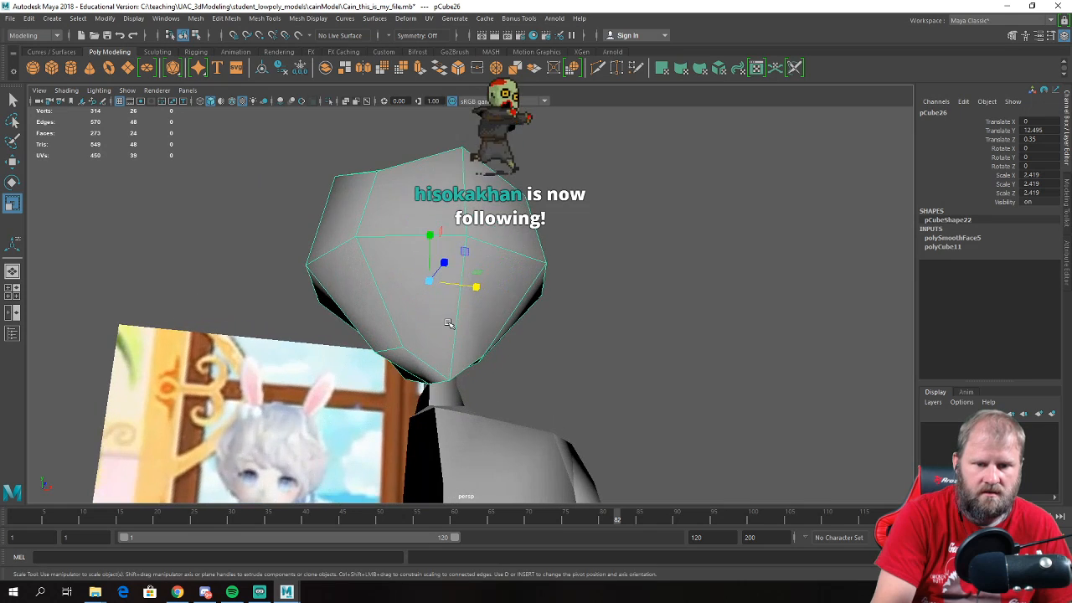
{"action": "left_click_drag", "start_coordinate": [450, 321], "coordinate": [449, 337], "text": "alt"}
{"action": "right_click_drag", "start_coordinate": [465, 339], "coordinate": [415, 269]}
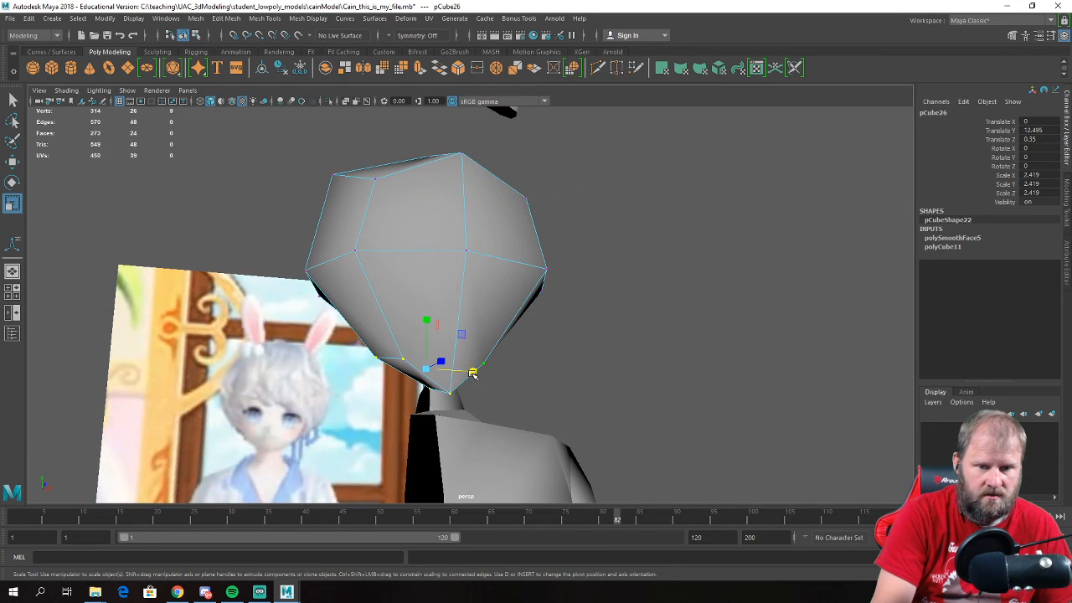
{"action": "key", "text": "space"}
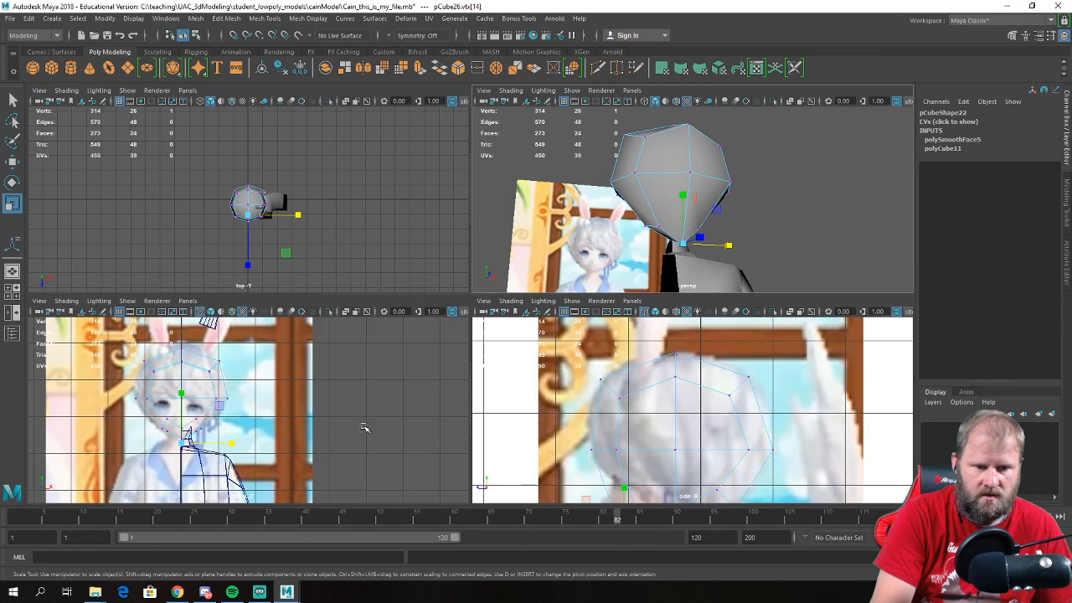
{"action": "key", "text": "space"}
{"action": "key", "text": "w"}
{"action": "scroll", "coordinate": [269, 407], "scroll_direction": "up", "scroll_amount": 3}
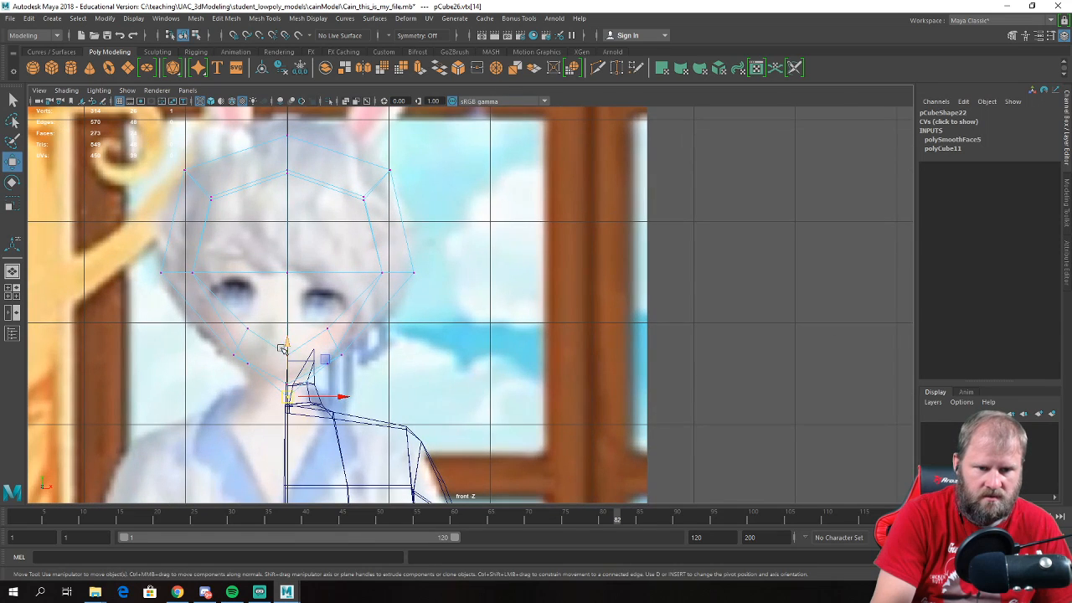
{"action": "left_click_drag", "start_coordinate": [283, 351], "coordinate": [288, 336]}
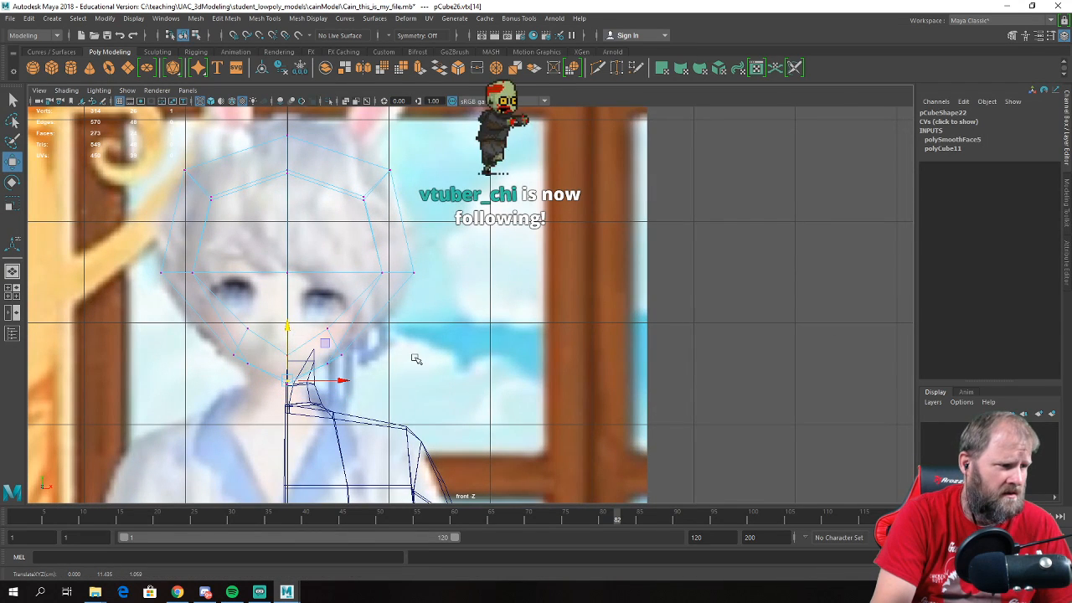
- Return to object mode in the perspective view and check the head's shape and proportions against the body and references
{"action": "key", "text": "space"}
{"action": "key", "text": "space"}
{"action": "left_click_drag", "start_coordinate": [689, 237], "coordinate": [596, 303], "text": "alt"}
{"action": "scroll", "coordinate": [633, 250], "scroll_direction": "down", "scroll_amount": 2}
{"action": "right_click_drag", "start_coordinate": [378, 216], "coordinate": [423, 180]}
{"action": "left_click", "coordinate": [415, 167]}
{"action": "left_click_drag", "start_coordinate": [467, 262], "coordinate": [491, 280], "text": "alt"}
{"action": "left_click", "coordinate": [451, 281]}
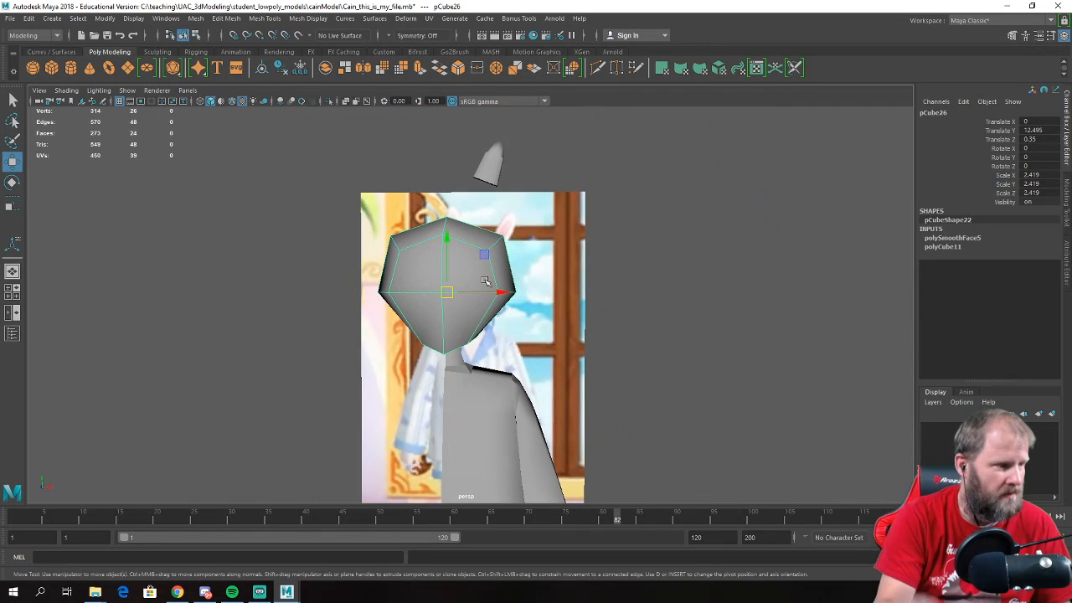
{"action": "left_click_drag", "start_coordinate": [543, 357], "coordinate": [418, 358], "text": "alt"}
{"action": "left_click", "coordinate": [633, 344]}
{"action": "scroll", "coordinate": [526, 325], "scroll_direction": "down", "scroll_amount": 6}
{"action": "left_click_drag", "start_coordinate": [474, 335], "coordinate": [680, 397], "text": "alt"}
{"action": "scroll", "coordinate": [620, 368], "scroll_direction": "up", "scroll_amount": 4}
- Apply Smooth with one division to the head mesh and check its rounder shape against the body and side reference
{"action": "left_click", "coordinate": [467, 299]}
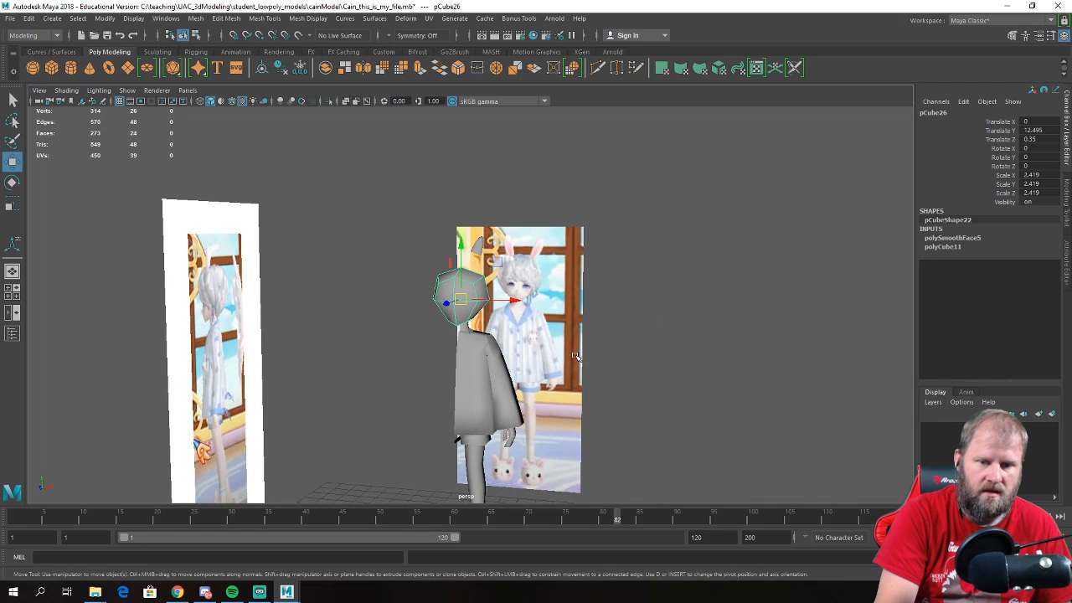
{"action": "scroll", "coordinate": [596, 361], "scroll_direction": "up", "scroll_amount": 3}
{"action": "left_click_drag", "start_coordinate": [599, 362], "coordinate": [553, 363], "text": "alt"}
{"action": "left_click", "coordinate": [195, 18]}
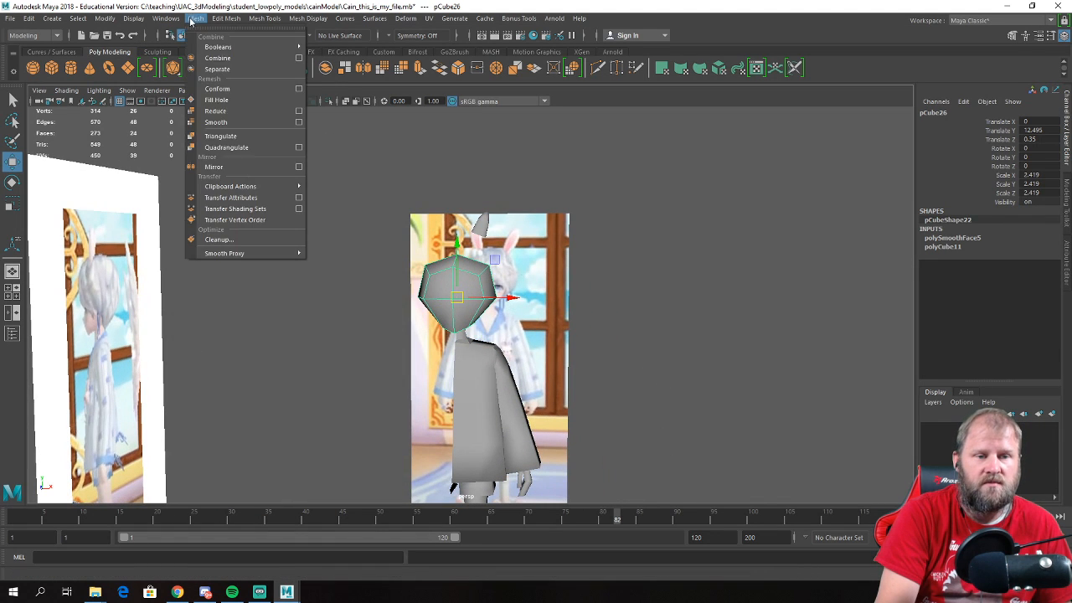
{"action": "left_click", "coordinate": [269, 122]}
{"action": "scroll", "coordinate": [640, 351], "scroll_direction": "up", "scroll_amount": 2}
{"action": "left_click", "coordinate": [640, 351]}
{"action": "left_click_drag", "start_coordinate": [640, 351], "coordinate": [385, 356], "text": "alt"}
{"action": "left_click", "coordinate": [455, 319]}
{"action": "left_click_drag", "start_coordinate": [455, 318], "coordinate": [474, 301], "text": "alt"}
- In the front view, select all head vertices, scale them up to fill the reference's hair outline, and raise them slightly
{"action": "key", "text": "space"}
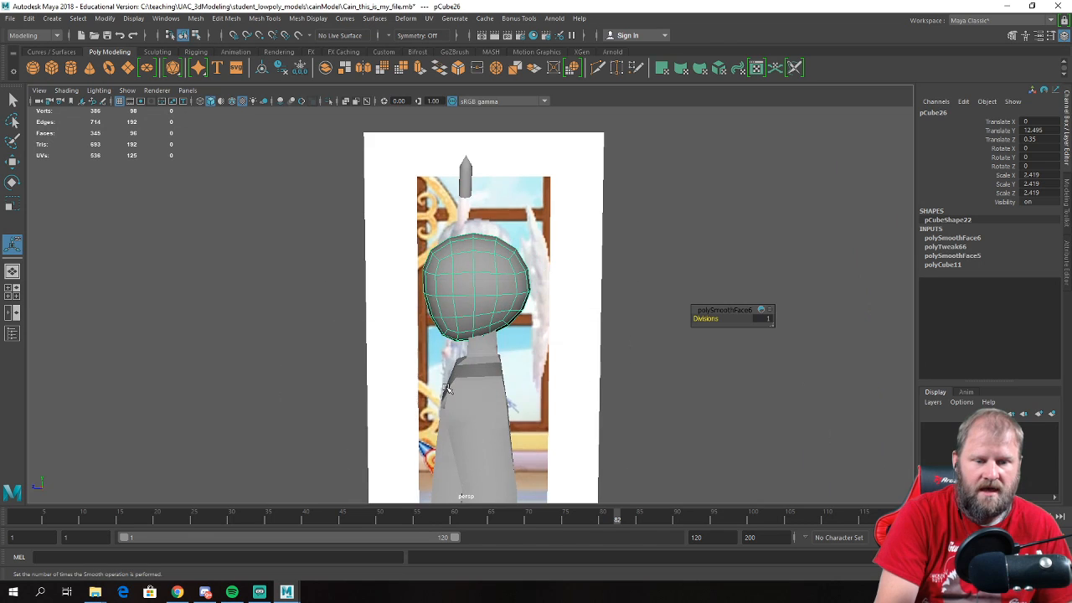
{"action": "key", "text": "space"}
{"action": "right_click", "coordinate": [248, 235]}
{"action": "right_click_drag", "start_coordinate": [257, 235], "coordinate": [209, 233]}
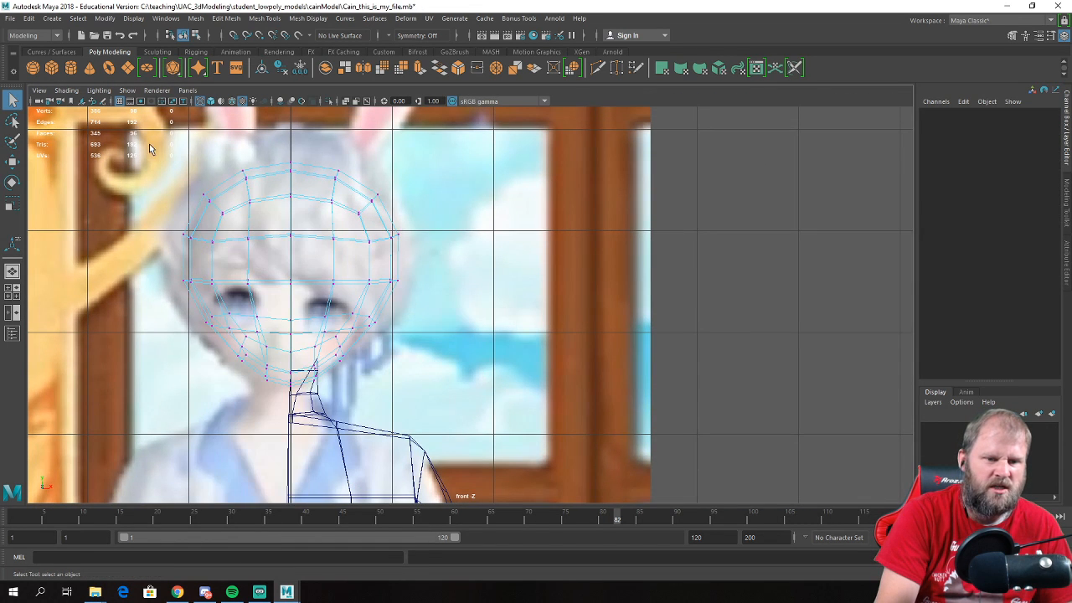
{"action": "key", "text": "r"}
{"action": "left_click_drag", "start_coordinate": [293, 275], "coordinate": [319, 268]}
{"action": "key", "text": "w"}
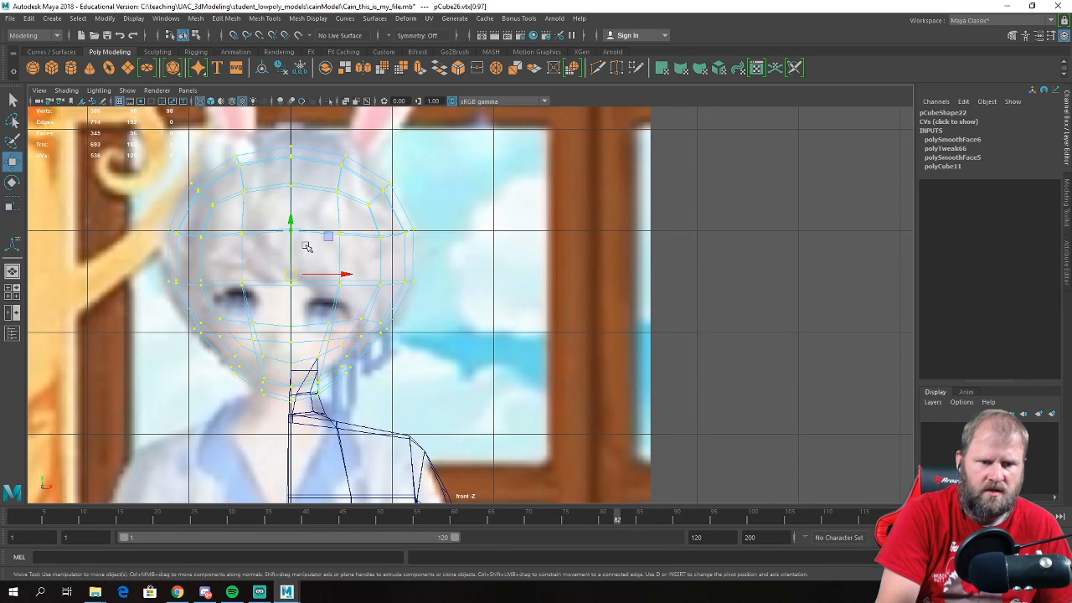
{"action": "left_click_drag", "start_coordinate": [291, 219], "coordinate": [292, 213]}
- In the side view, shift the brow-level front vertices up and back, and lower the chin vertices to the reference's chin tip
{"action": "key", "text": "space"}
{"action": "key", "text": "space"}
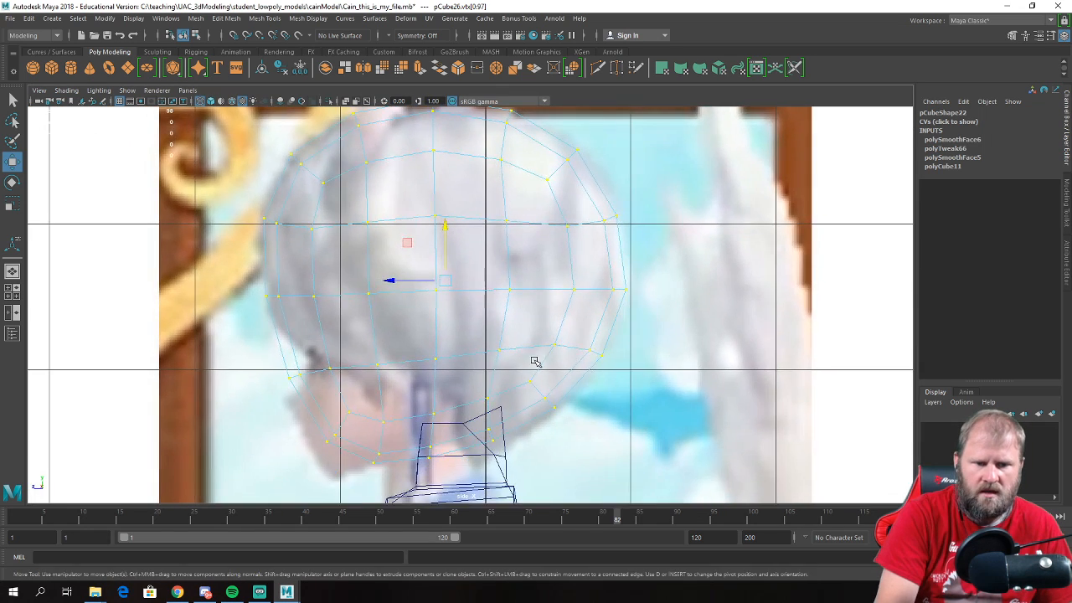
{"action": "mouse_move", "coordinate": [535, 361]}
{"action": "middle_mouse_down", "text": "alt"}
{"action": "mouse_move", "coordinate": [486, 246]}
{"action": "mouse_move", "coordinate": [517, 282]}
{"action": "mouse_move", "coordinate": [542, 347]}
{"action": "middle_mouse_up", "text": "alt"}
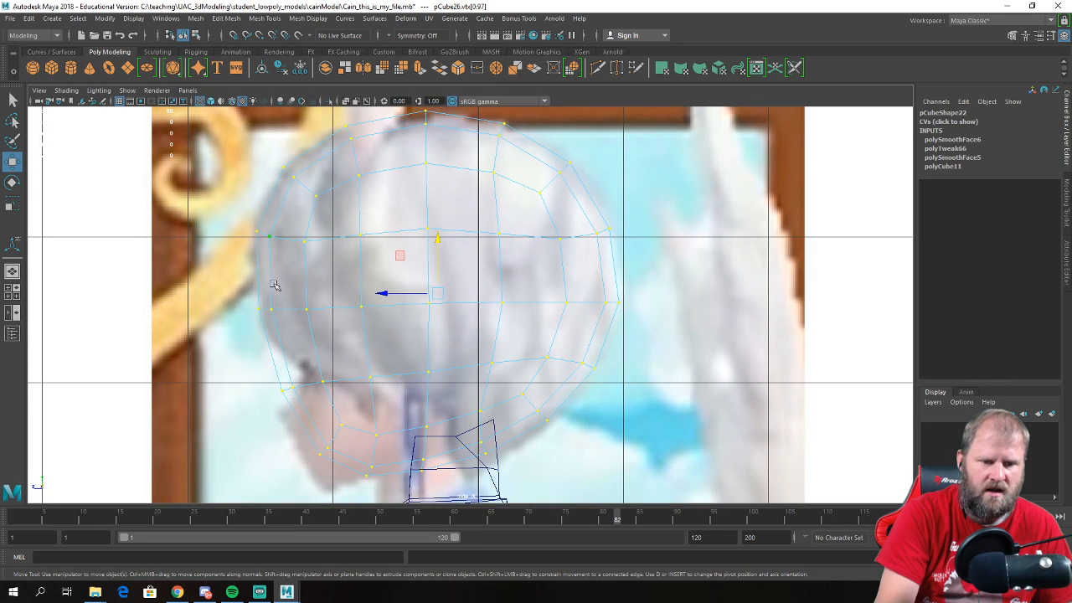
{"action": "middle_click_drag", "start_coordinate": [308, 377], "coordinate": [330, 220], "text": "alt"}
{"action": "right_click_drag", "start_coordinate": [330, 219], "coordinate": [384, 343], "text": "alt"}
{"action": "middle_click_drag", "start_coordinate": [383, 343], "coordinate": [445, 425], "text": "alt"}
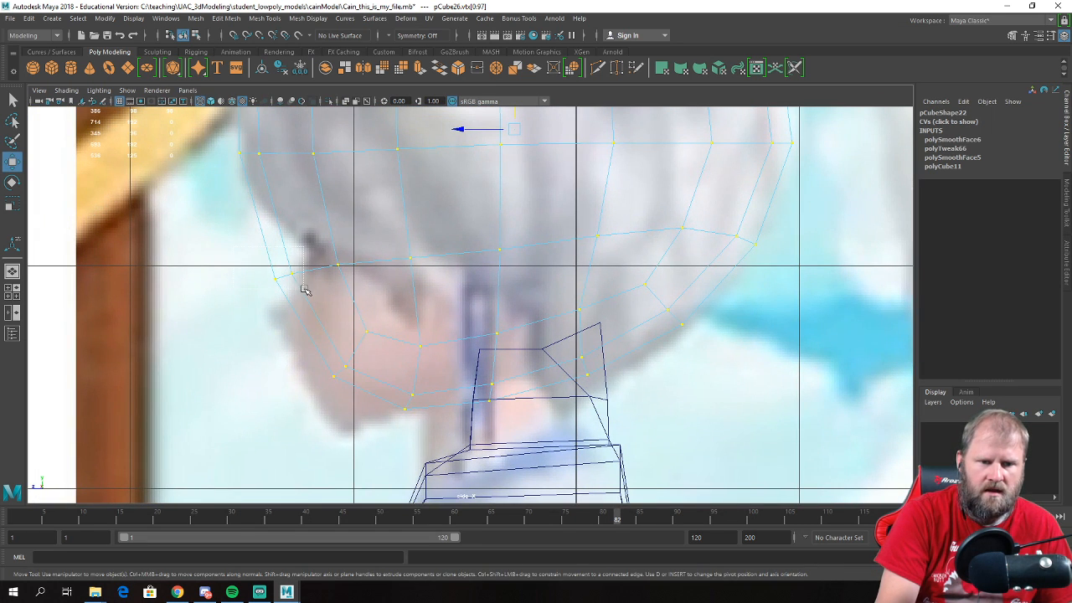
{"action": "left_click_drag", "start_coordinate": [284, 286], "coordinate": [346, 252]}
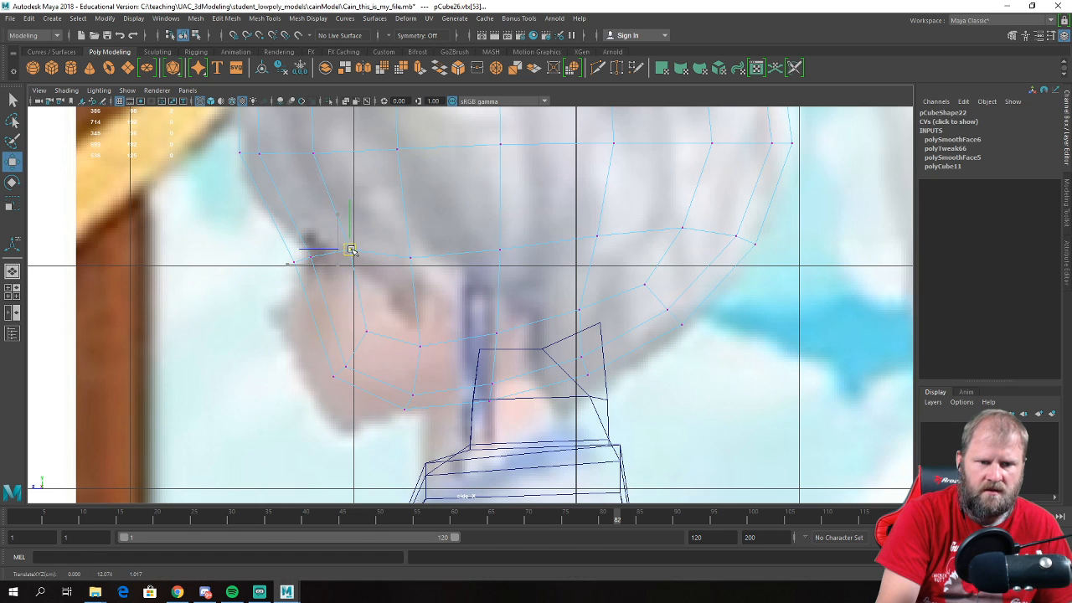
{"action": "left_click", "coordinate": [339, 371]}
{"action": "left_click_drag", "start_coordinate": [339, 371], "coordinate": [350, 408]}
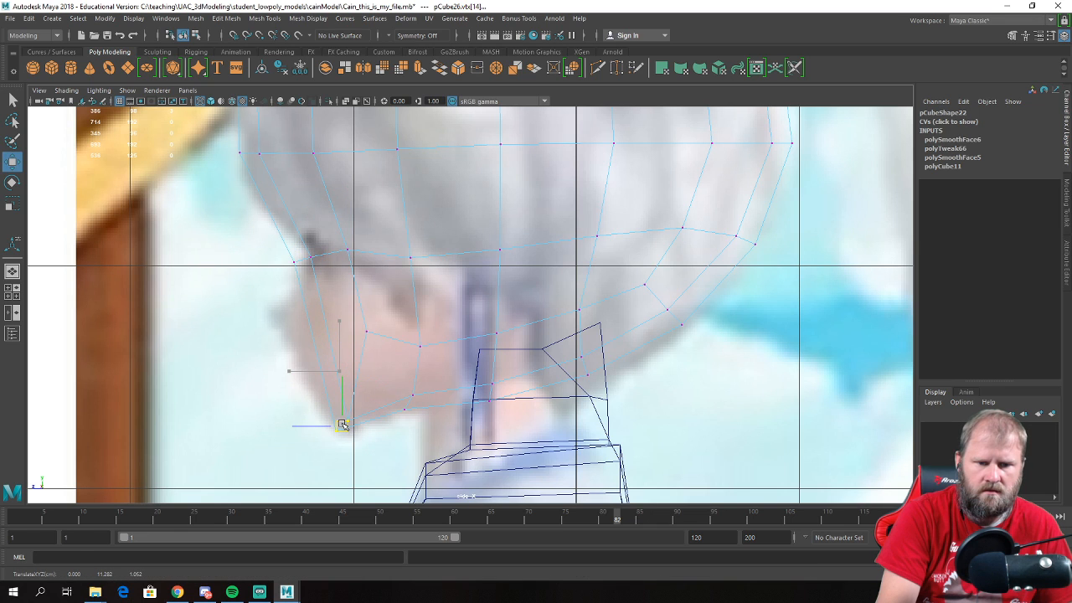
- Move the cheek and jaw vertices behind the chin back to follow the side reference's jaw and lower hairline
{"action": "left_click", "coordinate": [366, 332]}
{"action": "left_click_drag", "start_coordinate": [371, 330], "coordinate": [381, 345]}
{"action": "left_click", "coordinate": [410, 401]}
{"action": "left_click_drag", "start_coordinate": [409, 401], "coordinate": [427, 404]}
{"action": "mouse_move", "coordinate": [405, 314]}
{"action": "left_mouse_down"}
{"action": "mouse_move", "coordinate": [433, 361]}
{"action": "mouse_move", "coordinate": [431, 344]}
{"action": "left_mouse_up"}
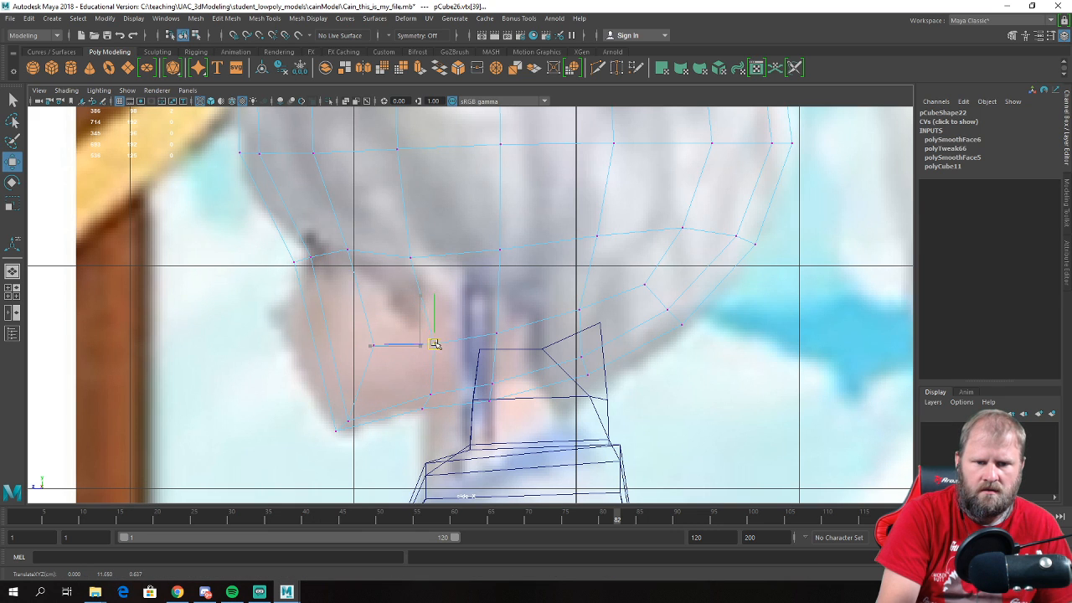
{"action": "left_click_drag", "start_coordinate": [401, 243], "coordinate": [424, 255]}
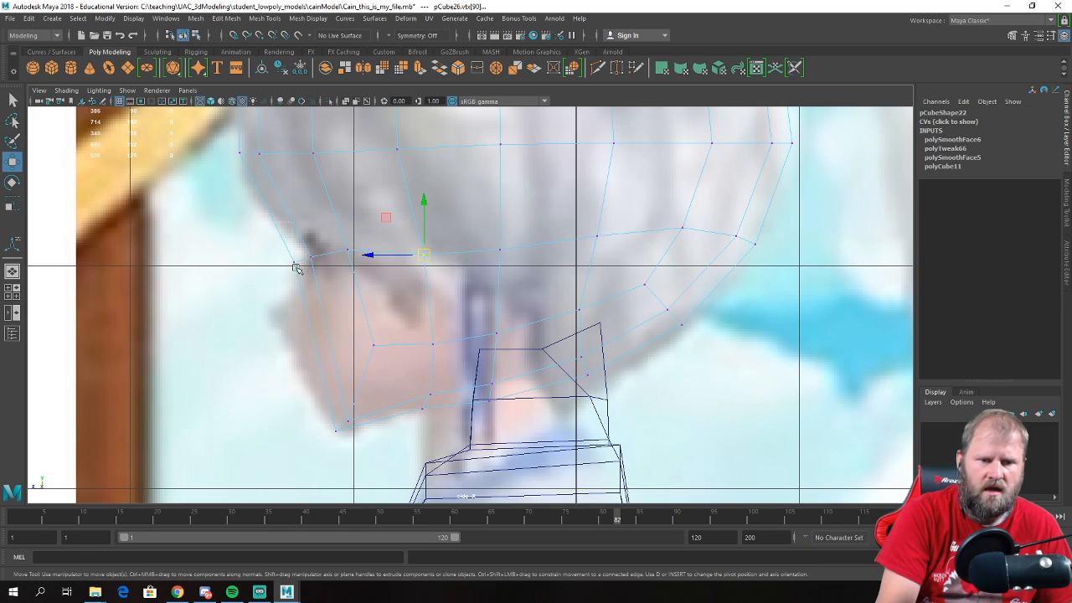
- Nudge the forehead vertices above the brow to follow the fringe outline of the side reference
{"action": "left_click_drag", "start_coordinate": [302, 261], "coordinate": [311, 257]}
{"action": "middle_click_drag", "start_coordinate": [234, 137], "coordinate": [308, 263], "text": "alt"}
{"action": "left_click_drag", "start_coordinate": [283, 233], "coordinate": [277, 243]}
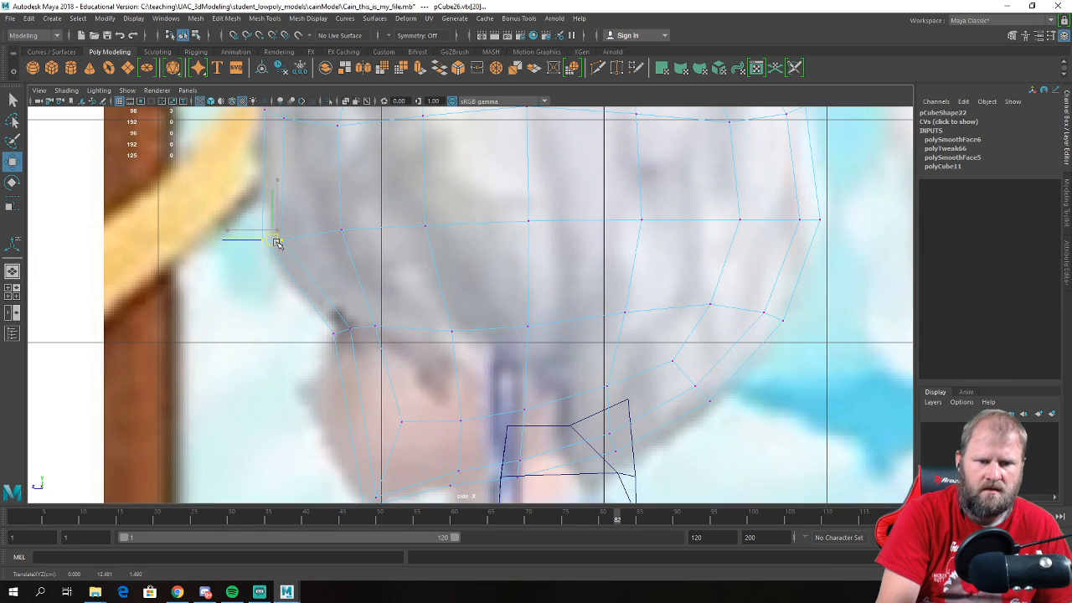
{"action": "left_click_drag", "start_coordinate": [314, 203], "coordinate": [358, 248]}
{"action": "left_click_drag", "start_coordinate": [348, 232], "coordinate": [349, 233]}
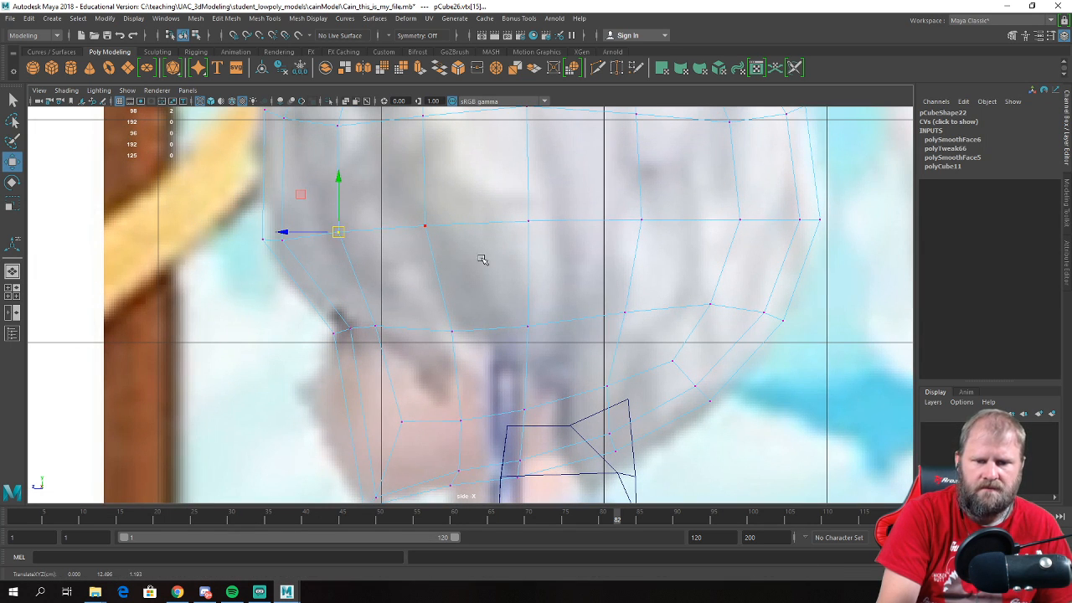
- In the perspective view, adjust the two cheek vertices beside the brow along Z to even out the face edges
{"action": "key", "text": "space"}
{"action": "key", "text": "space"}
{"action": "left_click_drag", "start_coordinate": [575, 252], "coordinate": [626, 269], "text": "alt"}
{"action": "scroll", "coordinate": [419, 309], "scroll_direction": "up", "scroll_amount": 4}
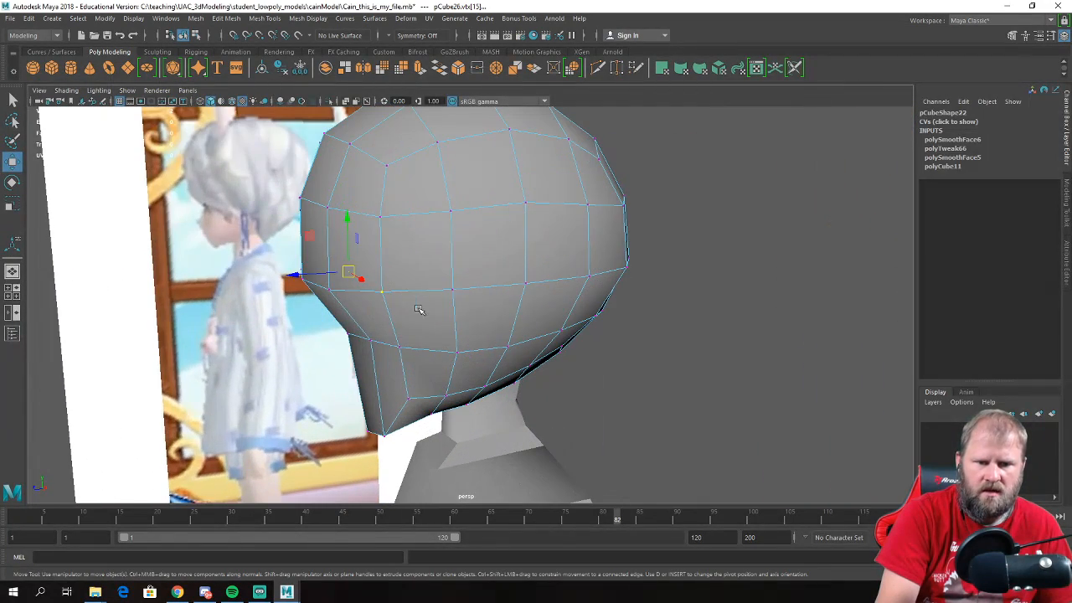
{"action": "left_click", "coordinate": [401, 347]}
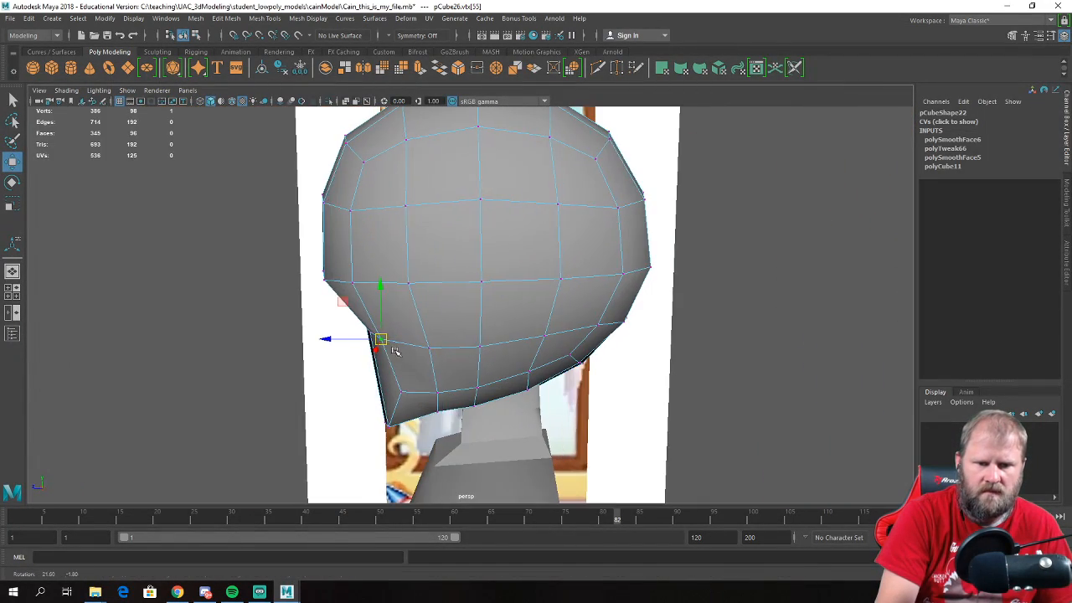
{"action": "left_click_drag", "start_coordinate": [344, 338], "coordinate": [351, 339]}
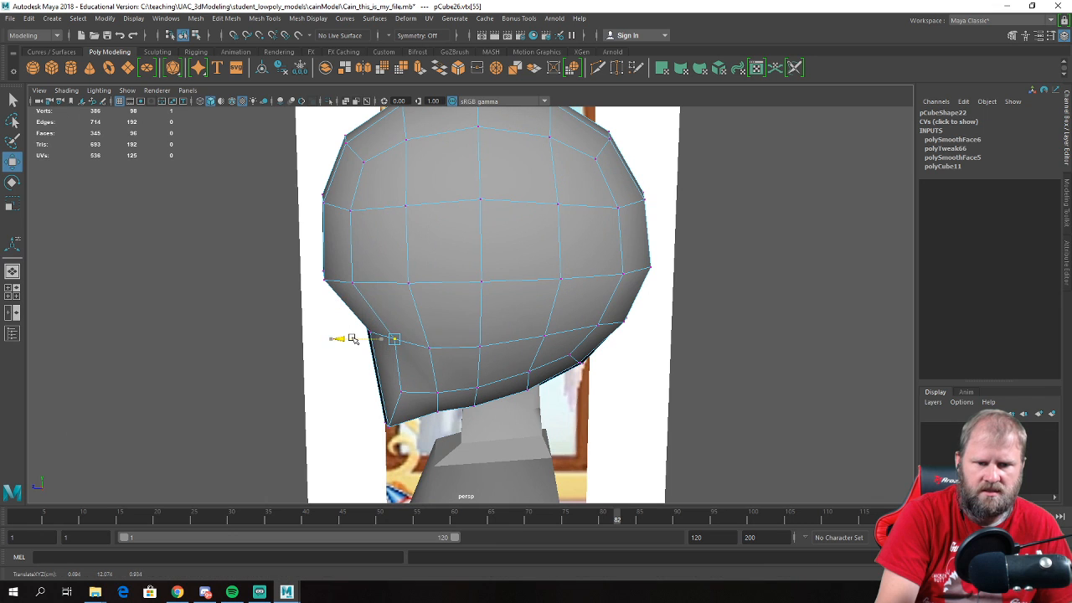
{"action": "left_click", "coordinate": [432, 350]}
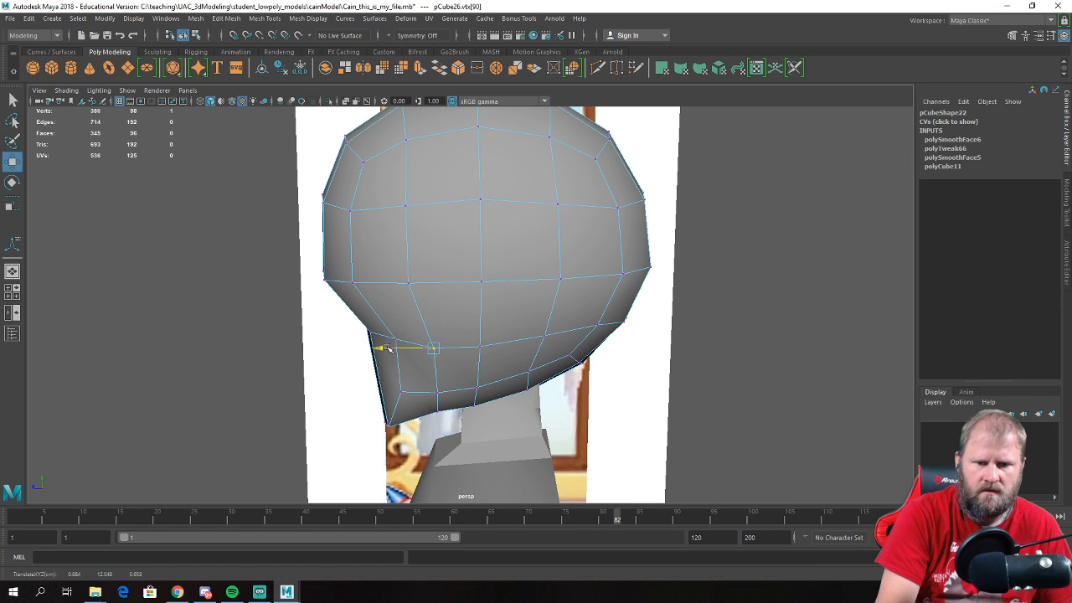
- Return the head to object mode and compare its shape with the front reference
{"action": "left_click_drag", "start_coordinate": [393, 346], "coordinate": [373, 279], "text": "alt"}
{"action": "right_click_drag", "start_coordinate": [372, 279], "coordinate": [421, 256]}
{"action": "left_click_drag", "start_coordinate": [421, 342], "coordinate": [481, 390], "text": "alt"}
{"action": "key", "text": "space"}
{"action": "key", "text": "space"}
{"action": "right_click_drag", "start_coordinate": [224, 415], "coordinate": [253, 395], "text": "alt"}
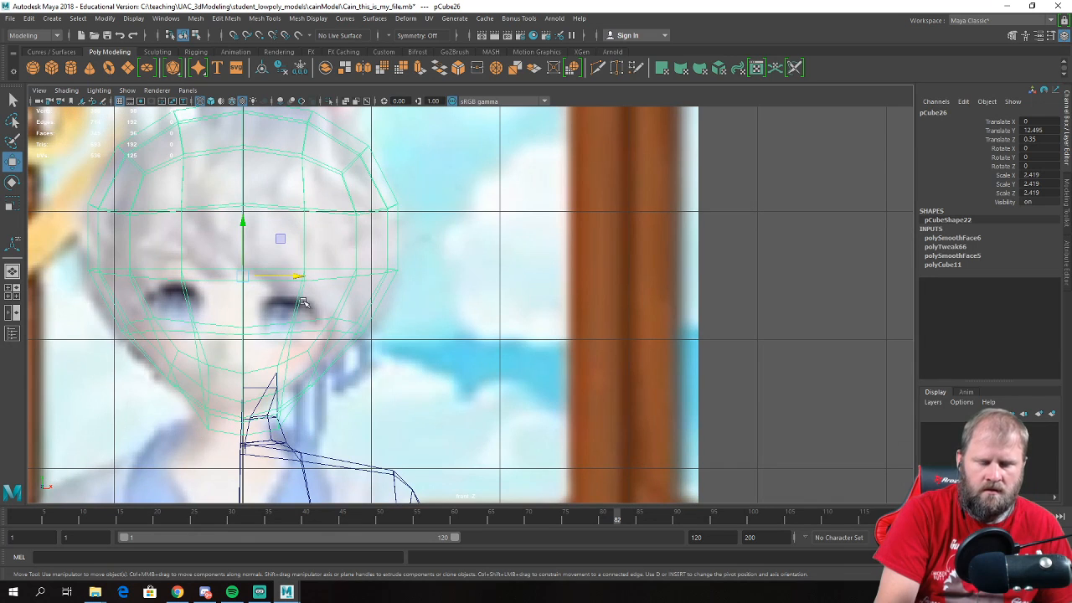
- In the side view, use Multi-Cut to add an edge across the front face at nose height
{"action": "key", "text": "space"}
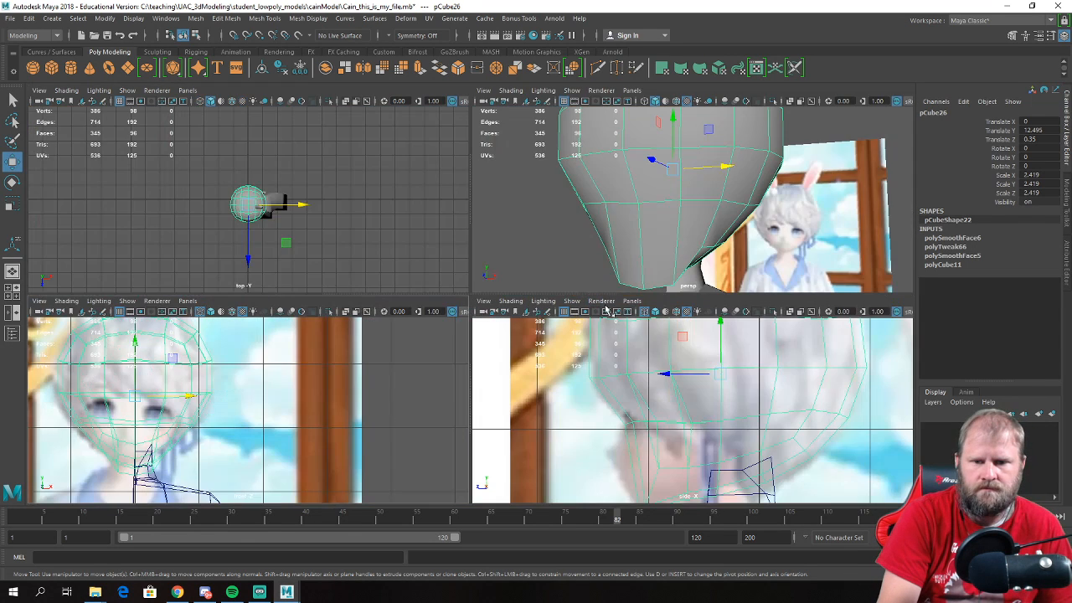
{"action": "key", "text": "space"}
{"action": "scroll", "coordinate": [586, 403], "scroll_direction": "up", "scroll_amount": 1}
{"action": "middle_click_drag", "start_coordinate": [373, 417], "coordinate": [473, 333], "text": "alt"}
{"action": "scroll", "coordinate": [402, 337], "scroll_direction": "up", "scroll_amount": 3}
{"action": "mouse_move", "coordinate": [465, 273]}
{"action": "right_mouse_down"}
{"action": "mouse_move", "coordinate": [502, 253]}
{"action": "mouse_move", "coordinate": [449, 290]}
{"action": "mouse_move", "coordinate": [465, 270]}
{"action": "right_mouse_up"}
{"action": "right_click_drag", "start_coordinate": [534, 282], "coordinate": [552, 269]}
{"action": "right_click_drag", "start_coordinate": [424, 271], "coordinate": [398, 273]}
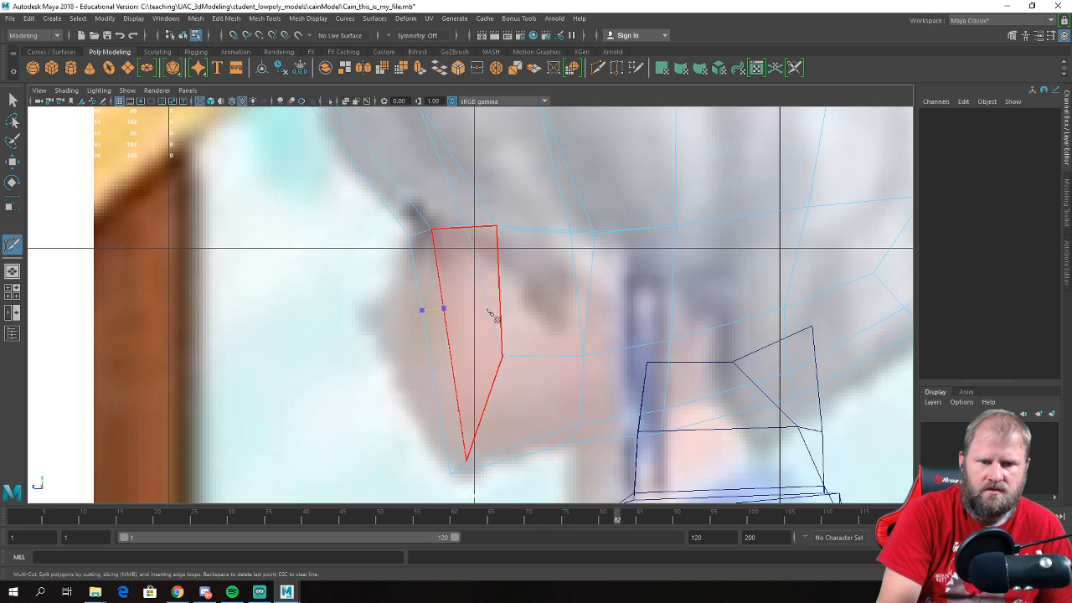
{"action": "key", "text": "w"}
- Select all faces on the half of the head that has no body beneath it and delete them
{"action": "key", "text": "space"}
{"action": "key", "text": "space"}
{"action": "left_click_drag", "start_coordinate": [654, 241], "coordinate": [651, 262], "text": "alt"}
{"action": "right_click_drag", "start_coordinate": [651, 262], "coordinate": [452, 248], "text": "alt"}
{"action": "left_click_drag", "start_coordinate": [452, 248], "coordinate": [482, 265], "text": "alt"}
{"action": "left_click_drag", "start_coordinate": [449, 223], "coordinate": [469, 218], "text": "alt"}
{"action": "right_click_drag", "start_coordinate": [469, 218], "coordinate": [474, 240]}
{"action": "scroll", "coordinate": [473, 241], "scroll_direction": "down", "scroll_amount": 2}
{"action": "left_click_drag", "start_coordinate": [474, 241], "coordinate": [482, 248], "text": "alt"}
{"action": "left_click_drag", "start_coordinate": [291, 125], "coordinate": [385, 369]}
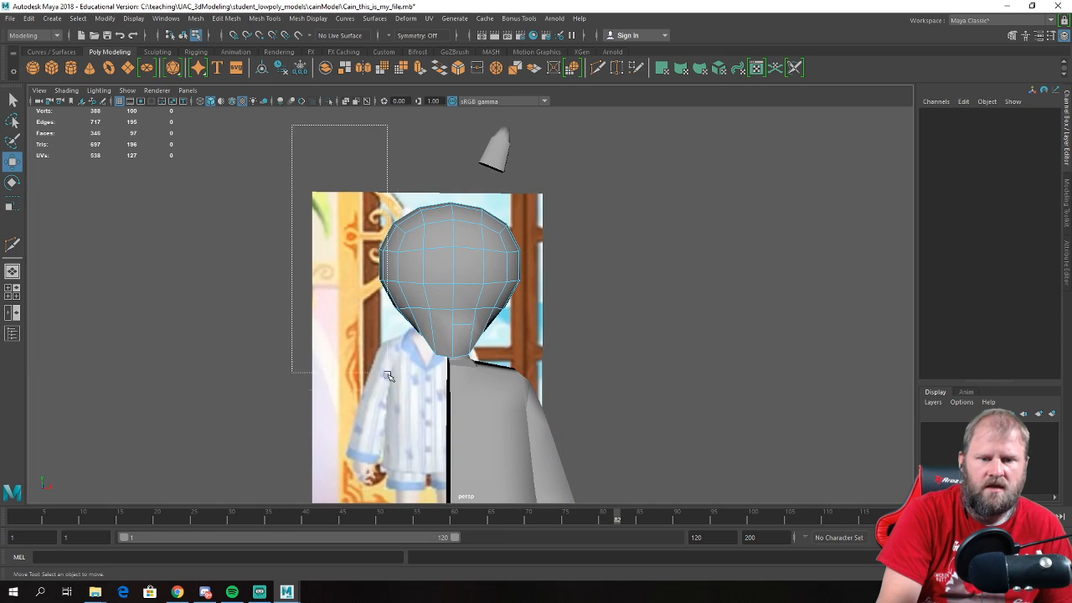
{"action": "left_click_drag", "start_coordinate": [437, 410], "coordinate": [438, 411]}
{"action": "left_click_drag", "start_coordinate": [406, 403], "coordinate": [311, 366], "text": "alt"}
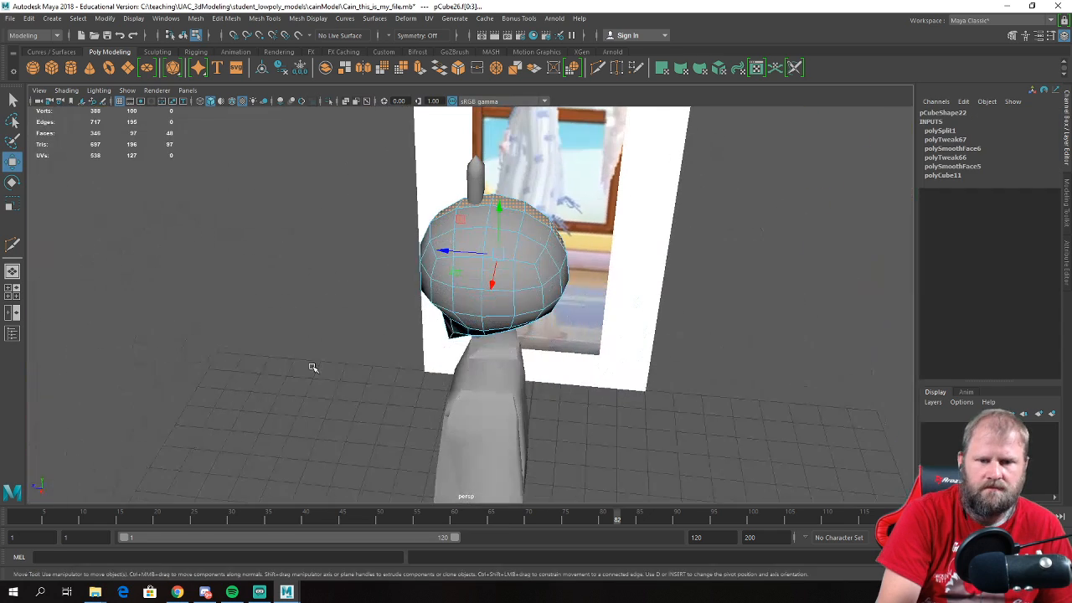
{"action": "left_click", "coordinate": [311, 366]}
- Use Multi-Cut to extend the nose-height edge to the cheek vertex on the remaining half of the head
{"action": "right_click_drag", "start_coordinate": [311, 366], "coordinate": [358, 375], "text": "alt"}
{"action": "left_click_drag", "start_coordinate": [359, 374], "coordinate": [419, 338], "text": "alt"}
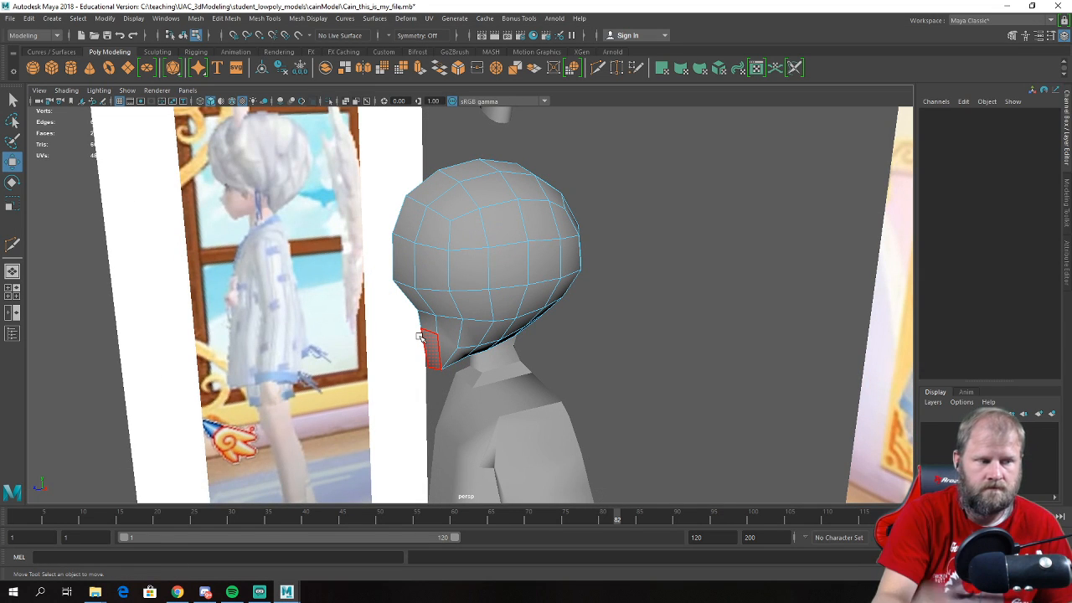
{"action": "left_click_drag", "start_coordinate": [441, 374], "coordinate": [495, 248], "text": "alt"}
{"action": "left_click", "coordinate": [521, 241]}
{"action": "right_click_drag", "start_coordinate": [365, 281], "coordinate": [411, 259], "text": "alt"}
{"action": "left_click_drag", "start_coordinate": [411, 259], "coordinate": [443, 246], "text": "alt"}
{"action": "right_click_drag", "start_coordinate": [484, 229], "coordinate": [432, 237], "text": "shift"}
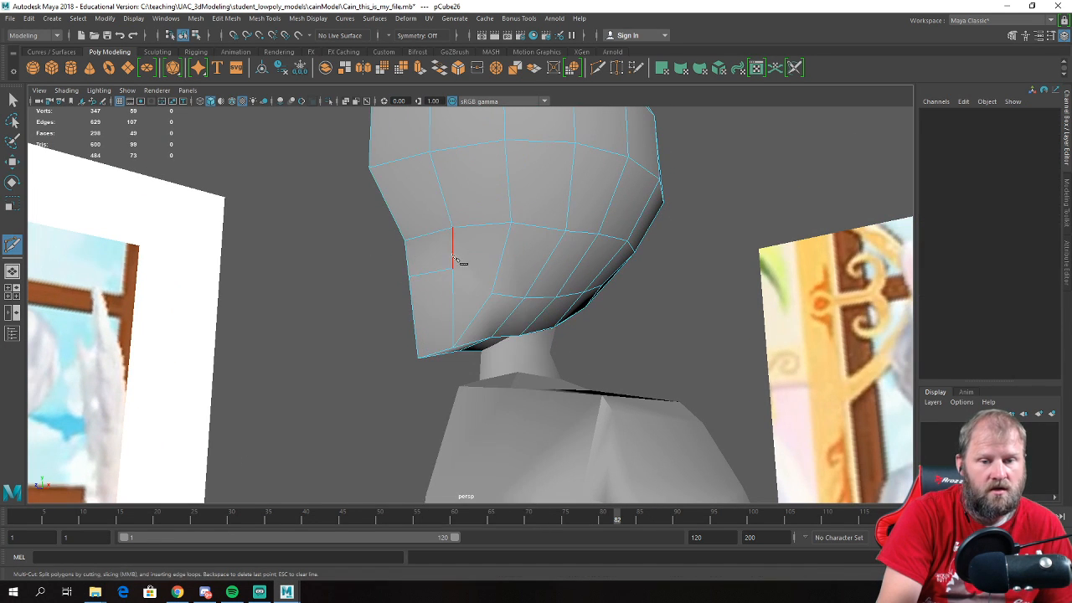
{"action": "left_click", "coordinate": [497, 295]}
{"action": "key", "text": "w"}
- Return to object mode and examine the half head's profile beside the side reference
{"action": "right_click_drag", "start_coordinate": [524, 268], "coordinate": [513, 274], "text": "alt"}
{"action": "left_click_drag", "start_coordinate": [536, 276], "coordinate": [495, 266], "text": "alt"}
{"action": "right_click_drag", "start_coordinate": [494, 253], "coordinate": [528, 226]}
{"action": "left_click_drag", "start_coordinate": [530, 228], "coordinate": [435, 278], "text": "alt"}
{"action": "scroll", "coordinate": [436, 278], "scroll_direction": "up", "scroll_amount": 3}
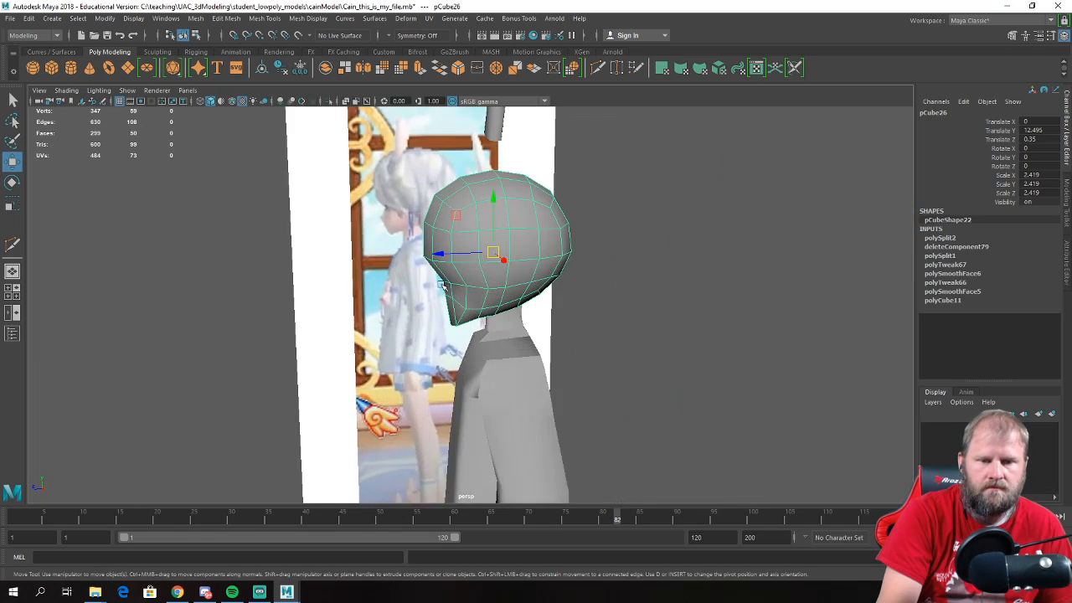
{"action": "right_click_drag", "start_coordinate": [351, 284], "coordinate": [486, 351], "text": "alt"}
{"action": "left_click_drag", "start_coordinate": [485, 351], "coordinate": [511, 317], "text": "alt"}
- In the side view, pull the centre nose vertex forward to the reference's nose tip and adjust its neighbouring vertex along Z
{"action": "right_click_drag", "start_coordinate": [429, 252], "coordinate": [375, 245]}
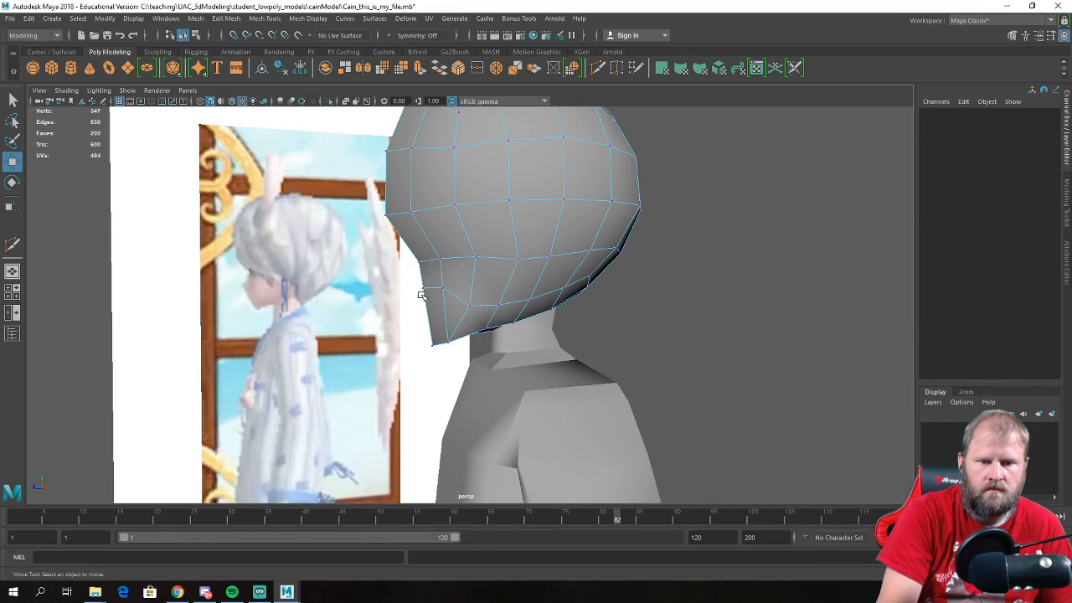
{"action": "left_click", "coordinate": [416, 287]}
{"action": "key", "text": "f"}
{"action": "key", "text": "space"}
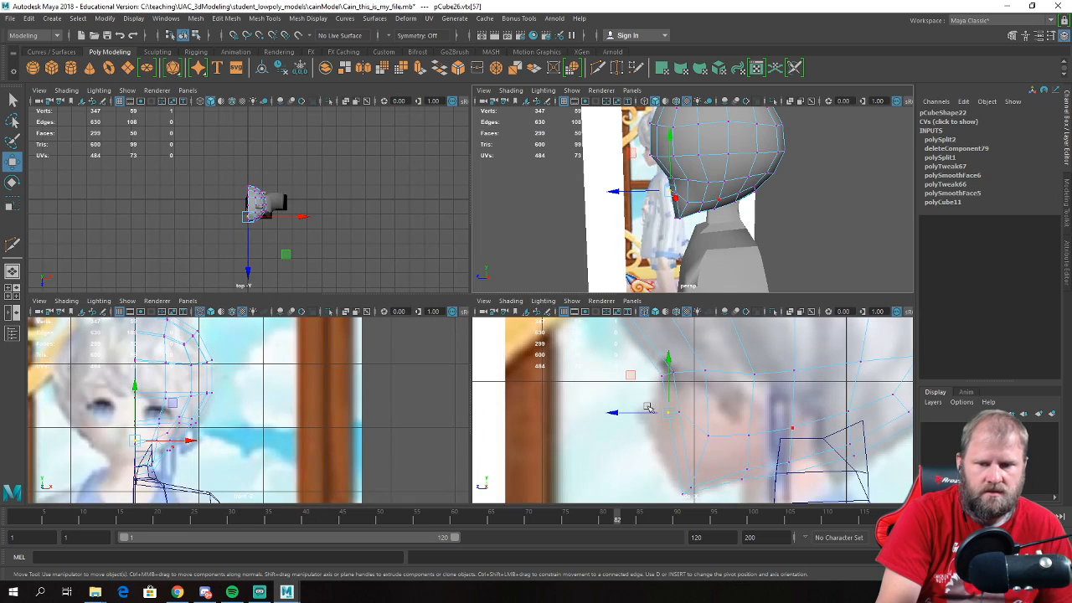
{"action": "key", "text": "space"}
{"action": "mouse_move", "coordinate": [373, 304]}
{"action": "left_mouse_down"}
{"action": "mouse_move", "coordinate": [354, 302]}
{"action": "mouse_move", "coordinate": [391, 302]}
{"action": "left_mouse_up"}
{"action": "left_click", "coordinate": [451, 301]}
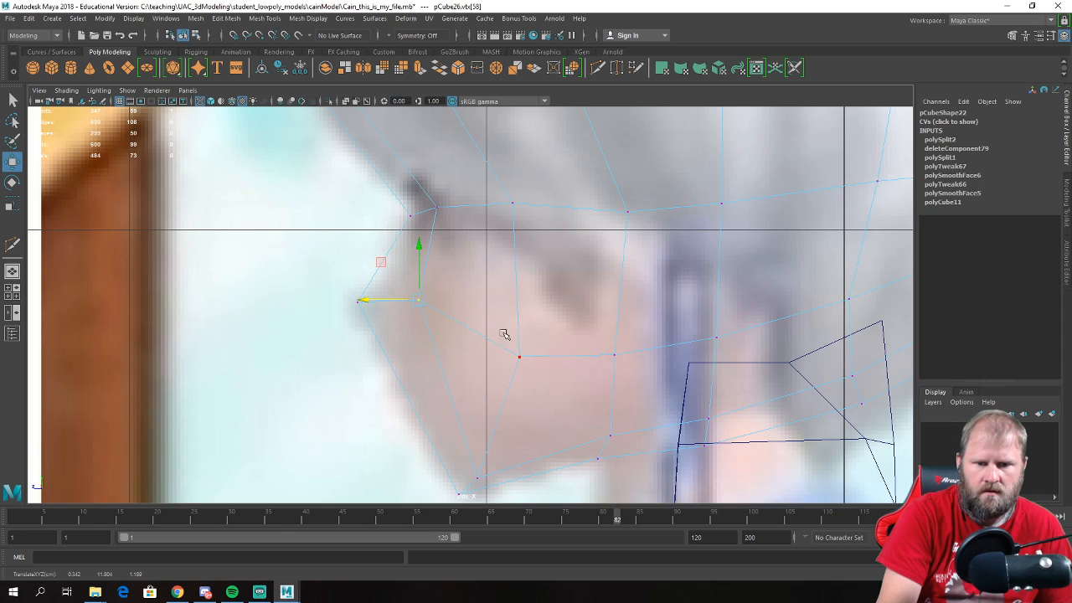
- Return to object mode, clear the selection, and examine the half head's profile and face from several angles
{"action": "key", "text": "space"}
{"action": "key", "text": "space"}
{"action": "left_click_drag", "start_coordinate": [661, 223], "coordinate": [473, 177], "text": "alt"}
{"action": "right_click_drag", "start_coordinate": [472, 177], "coordinate": [519, 159]}
{"action": "left_click_drag", "start_coordinate": [680, 249], "coordinate": [586, 330], "text": "alt"}
{"action": "mouse_move", "coordinate": [447, 301]}
{"action": "left_mouse_down", "text": "alt"}
{"action": "mouse_move", "coordinate": [659, 294]}
{"action": "mouse_move", "coordinate": [454, 298]}
{"action": "left_mouse_up", "text": "alt"}
{"action": "scroll", "coordinate": [453, 299], "scroll_direction": "up", "scroll_amount": 5}
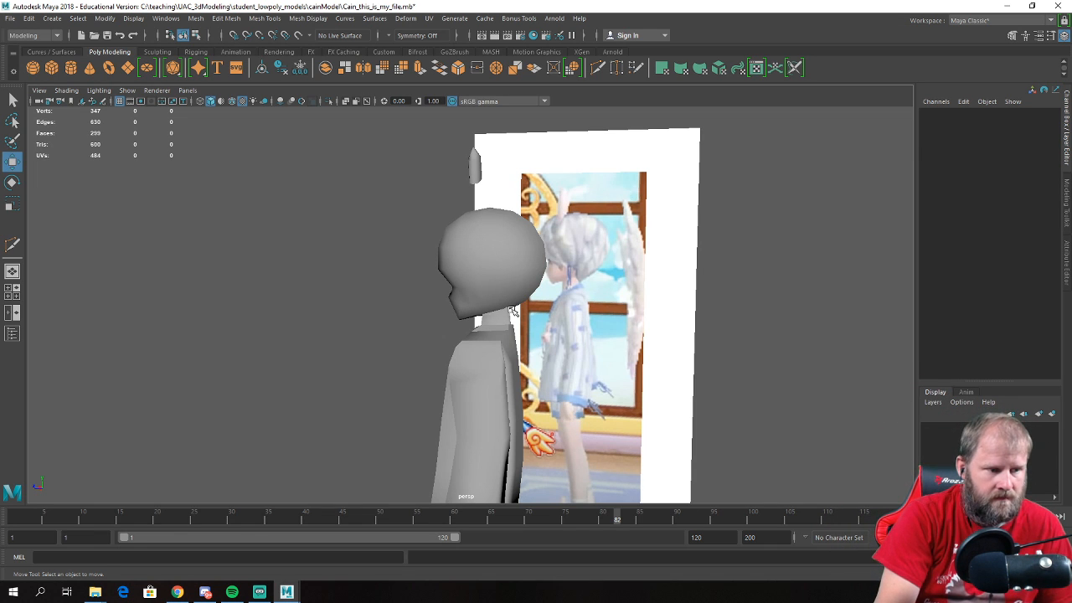
{"action": "left_click_drag", "start_coordinate": [469, 353], "coordinate": [567, 327], "text": "alt"}
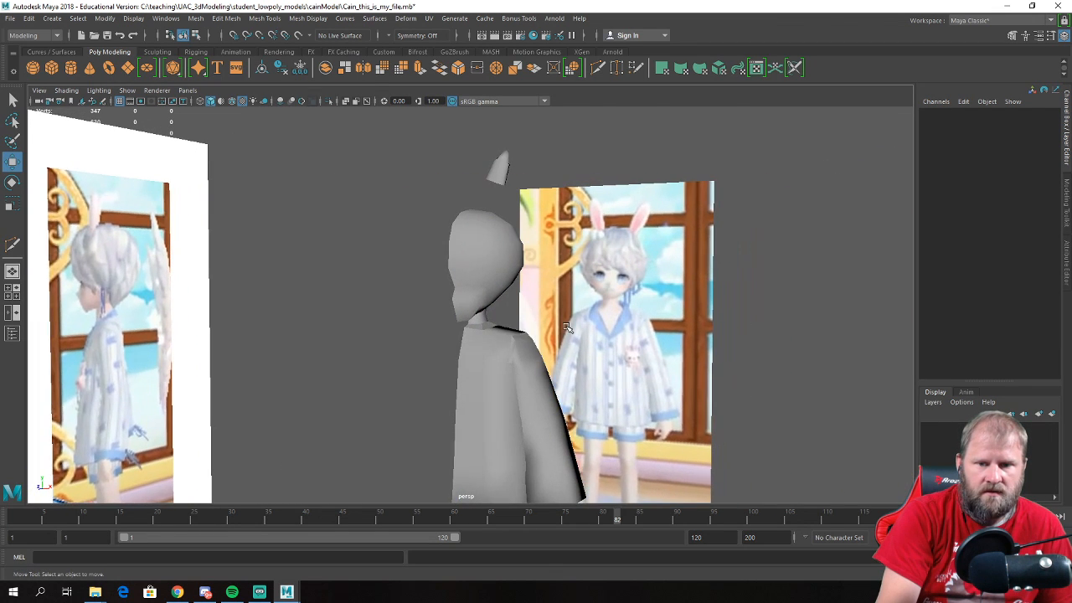
{"action": "scroll", "coordinate": [536, 323], "scroll_direction": "up", "scroll_amount": 2}
{"action": "left_click_drag", "start_coordinate": [489, 319], "coordinate": [512, 311], "text": "alt"}
- In the front view, enter vertex editing on the half head and select its lower jaw and skull-base vertices
{"action": "key", "text": "space"}
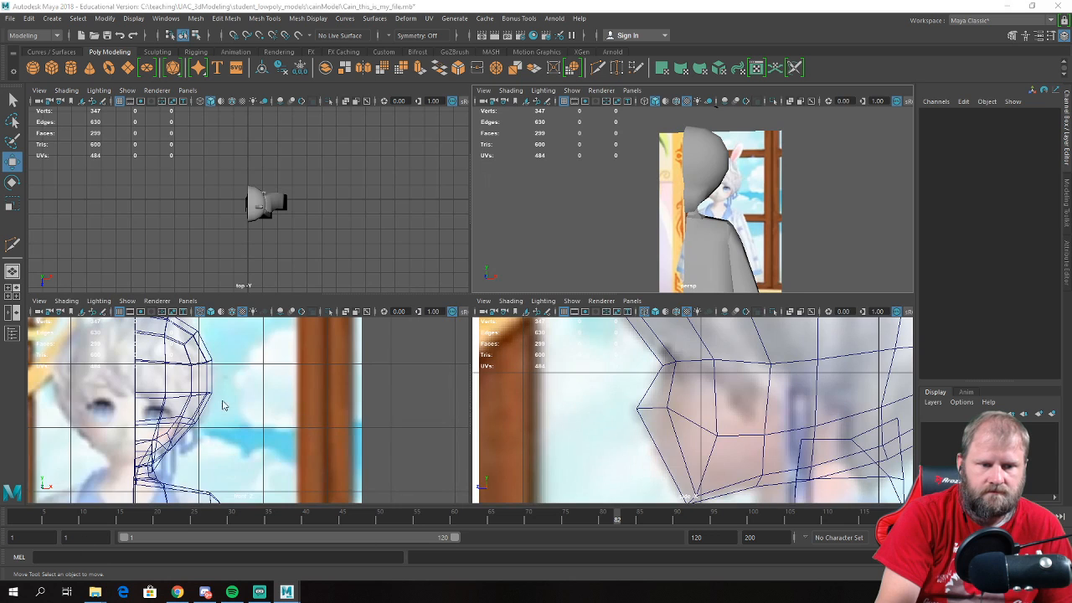
{"action": "key", "text": "space"}
{"action": "scroll", "coordinate": [227, 405], "scroll_direction": "up", "scroll_amount": 1}
{"action": "middle_click_drag", "start_coordinate": [227, 405], "coordinate": [273, 365], "text": "alt"}
{"action": "left_click", "coordinate": [401, 230]}
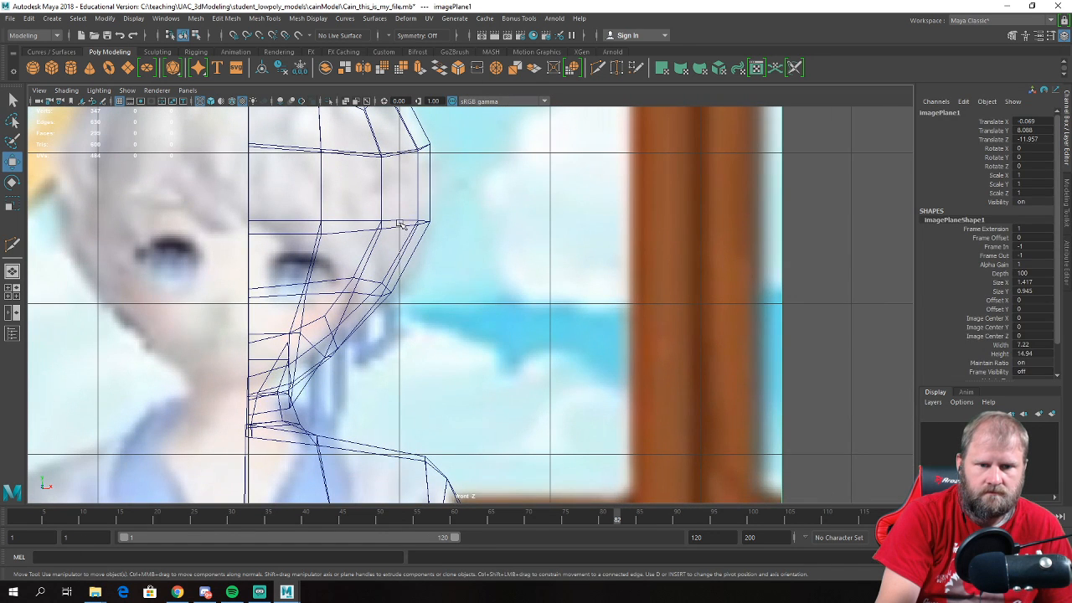
{"action": "left_click", "coordinate": [399, 227]}
{"action": "middle_click_drag", "start_coordinate": [378, 256], "coordinate": [382, 246], "text": "alt"}
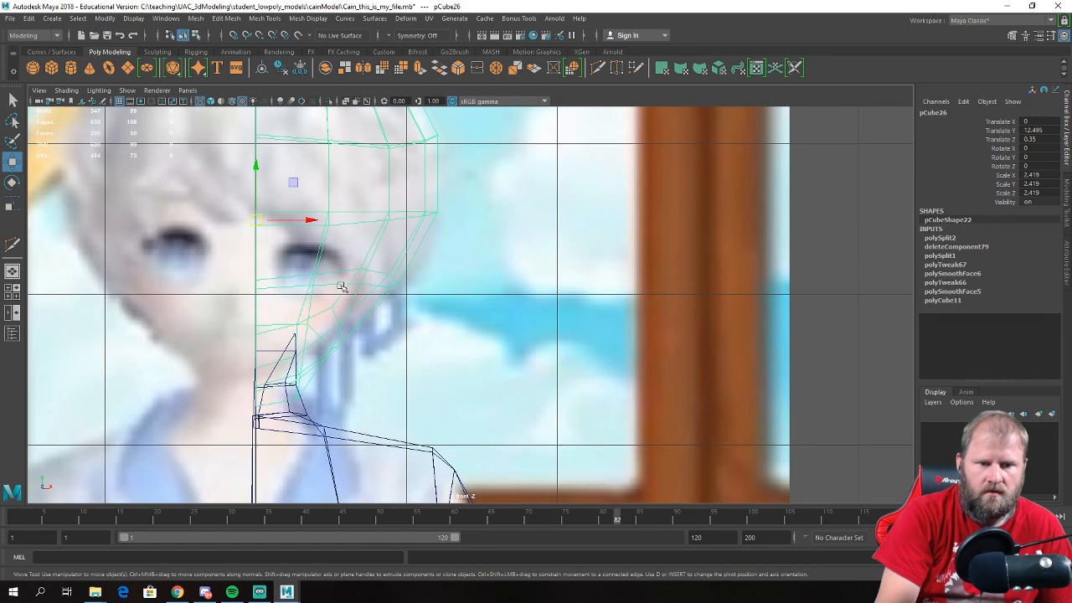
{"action": "right_click_drag", "start_coordinate": [307, 288], "coordinate": [306, 241]}
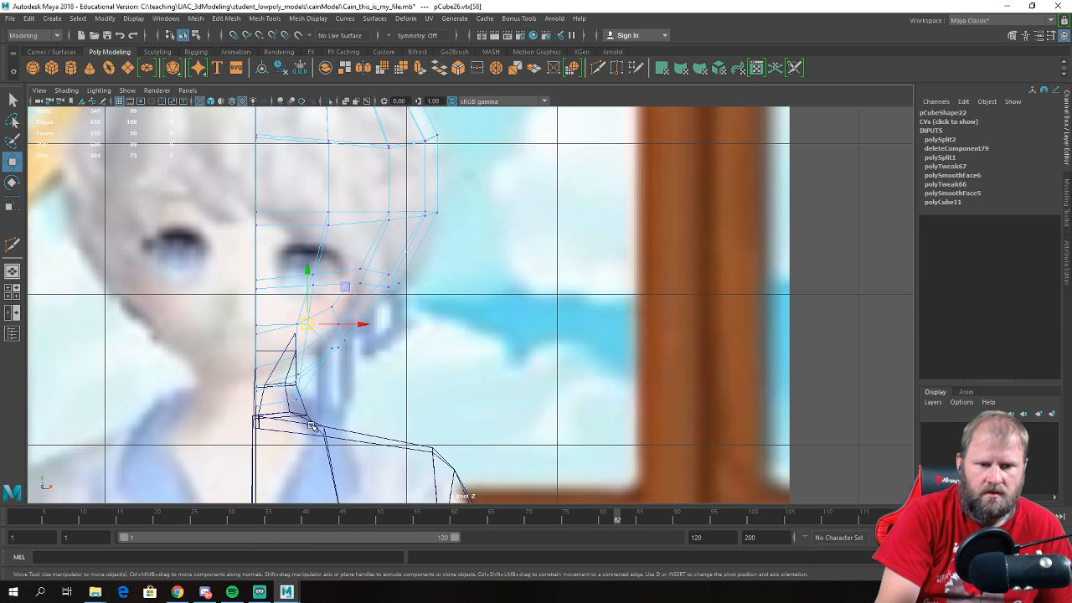
{"action": "key", "text": "space"}
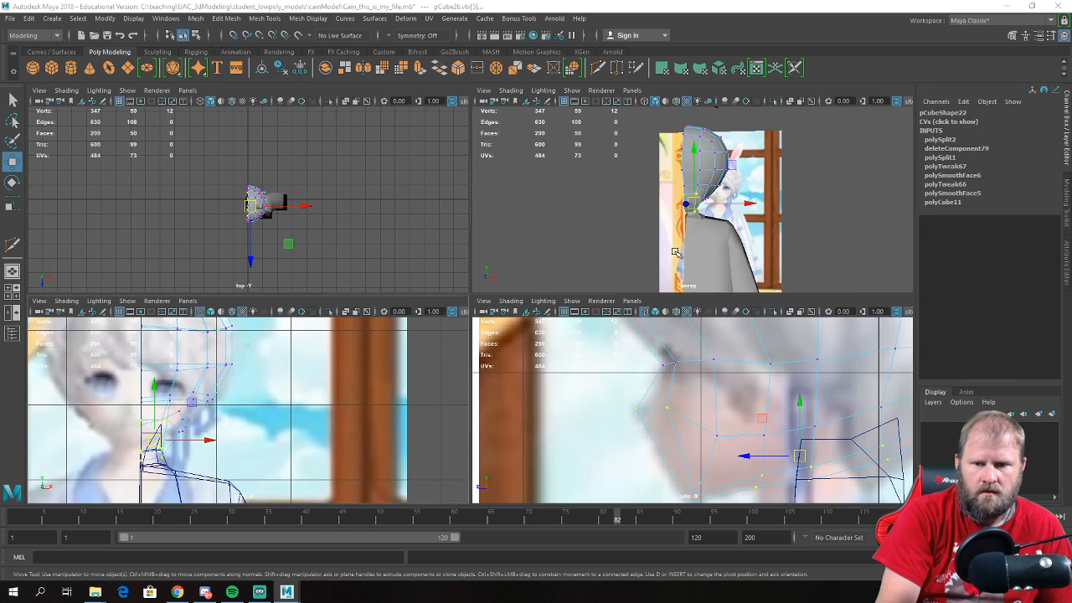
{"action": "key", "text": "space"}
{"action": "left_click_drag", "start_coordinate": [675, 255], "coordinate": [510, 232], "text": "alt"}
- In the side view, move the vertices at the base of the half head's skull to meet the neck top
{"action": "key", "text": "space"}
{"action": "key", "text": "space"}
{"action": "scroll", "coordinate": [615, 355], "scroll_direction": "down", "scroll_amount": 5}
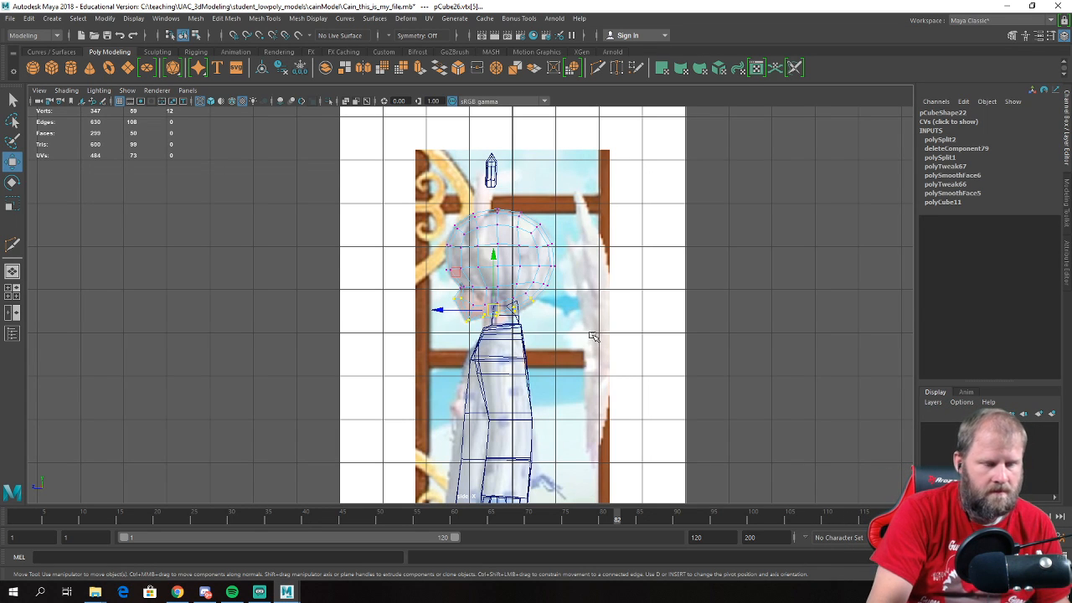
{"action": "scroll", "coordinate": [464, 278], "scroll_direction": "up", "scroll_amount": 6}
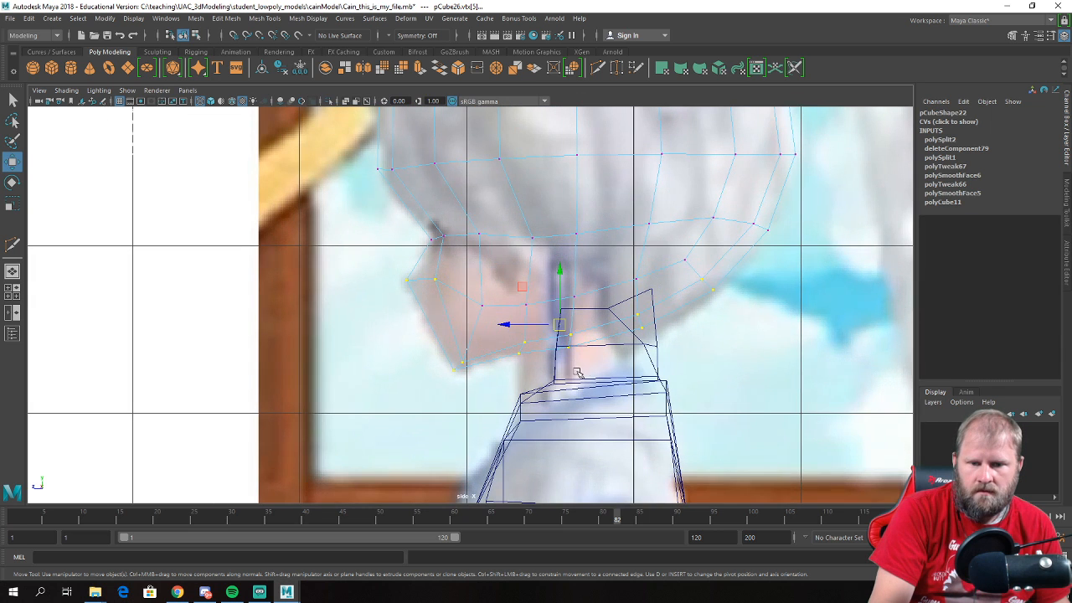
{"action": "left_click_drag", "start_coordinate": [571, 287], "coordinate": [570, 285]}
{"action": "left_click_drag", "start_coordinate": [674, 341], "coordinate": [644, 317]}
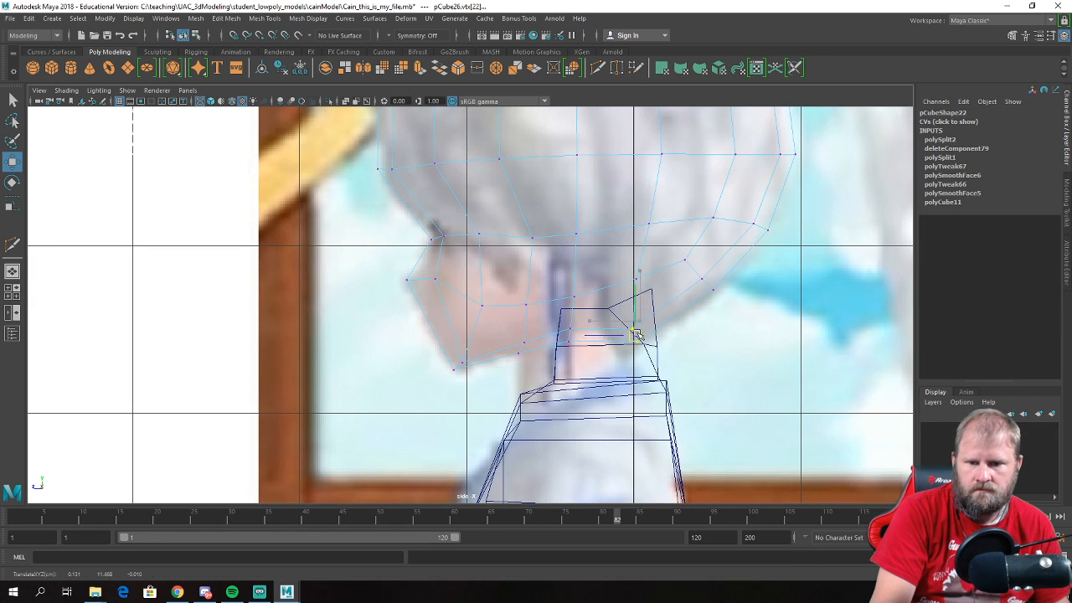
{"action": "left_click_drag", "start_coordinate": [547, 315], "coordinate": [569, 339]}
{"action": "middle_click_drag", "start_coordinate": [570, 296], "coordinate": [554, 338], "text": "alt"}
{"action": "key", "text": "space"}
{"action": "key", "text": "space"}
- Return to object mode, clear the selection, and examine the half head against the side and front references
{"action": "scroll", "coordinate": [471, 286], "scroll_direction": "down", "scroll_amount": 4}
{"action": "left_click_drag", "start_coordinate": [472, 286], "coordinate": [590, 291], "text": "alt"}
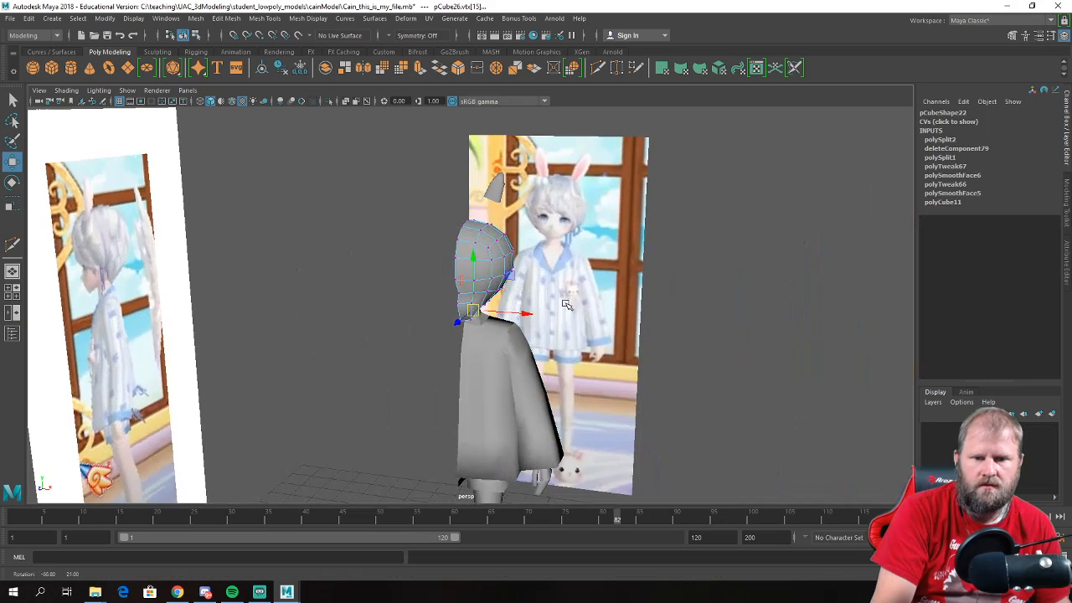
{"action": "right_click_drag", "start_coordinate": [461, 237], "coordinate": [494, 221]}
{"action": "left_click", "coordinate": [593, 302]}
{"action": "left_click_drag", "start_coordinate": [593, 302], "coordinate": [501, 296], "text": "alt"}
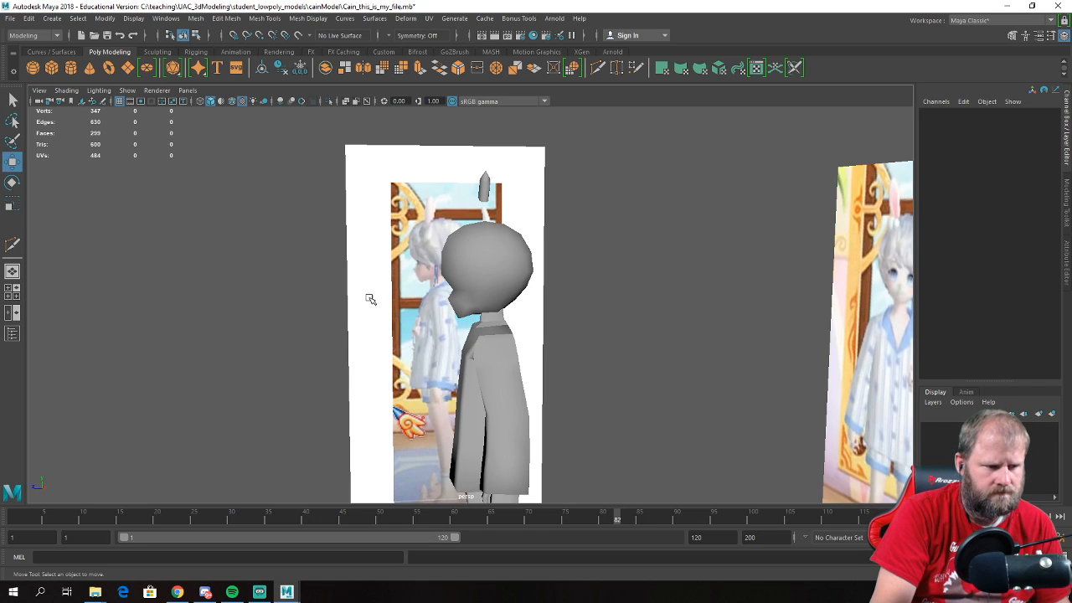
{"action": "left_click_drag", "start_coordinate": [315, 303], "coordinate": [345, 300], "text": "alt"}
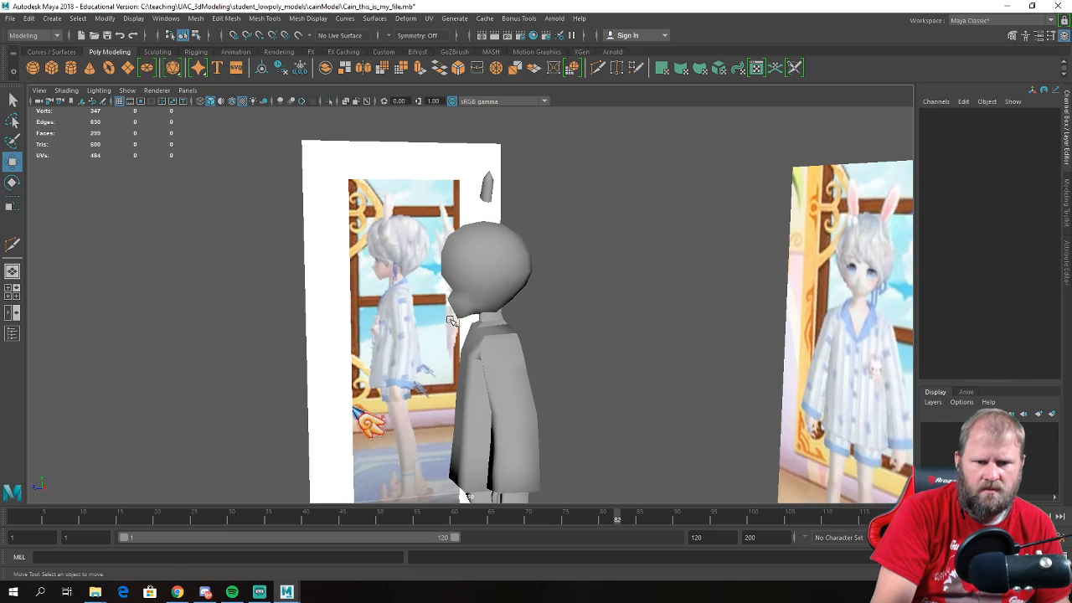
{"action": "left_click_drag", "start_coordinate": [426, 294], "coordinate": [540, 274], "text": "alt"}
- Select the half head's chin vertices, raise them slightly in the side view, and return to object mode
{"action": "scroll", "coordinate": [465, 317], "scroll_direction": "up", "scroll_amount": 6}
{"action": "left_click", "coordinate": [476, 314]}
{"action": "right_click_drag", "start_coordinate": [470, 311], "coordinate": [394, 257]}
{"action": "left_click_drag", "start_coordinate": [411, 328], "coordinate": [443, 391]}
{"action": "left_click_drag", "start_coordinate": [434, 299], "coordinate": [481, 402]}
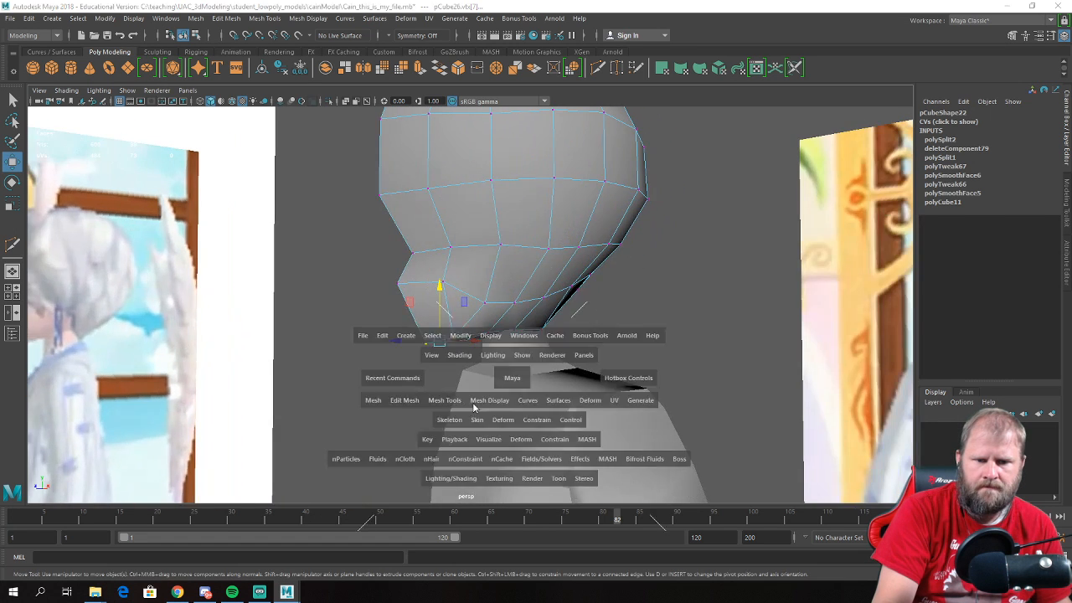
{"action": "key", "text": "space"}
{"action": "key", "text": "space"}
{"action": "left_click_drag", "start_coordinate": [283, 311], "coordinate": [285, 295]}
{"action": "key", "text": "space"}
{"action": "key", "text": "space"}
{"action": "left_click_drag", "start_coordinate": [592, 258], "coordinate": [489, 296], "text": "alt"}
{"action": "scroll", "coordinate": [488, 295], "scroll_direction": "down", "scroll_amount": 8}
{"action": "right_click_drag", "start_coordinate": [508, 237], "coordinate": [559, 221]}
{"action": "left_click", "coordinate": [609, 215]}
- Nudge the half head's front chin vertices slightly, check the face from an angle, and leave vertex editing
{"action": "left_click_drag", "start_coordinate": [501, 280], "coordinate": [422, 322], "text": "alt"}
{"action": "scroll", "coordinate": [429, 322], "scroll_direction": "up", "scroll_amount": 5}
{"action": "left_click", "coordinate": [422, 277]}
{"action": "left_click_drag", "start_coordinate": [430, 279], "coordinate": [425, 279], "text": "alt"}
{"action": "right_click_drag", "start_coordinate": [425, 279], "coordinate": [373, 268]}
{"action": "left_click_drag", "start_coordinate": [397, 288], "coordinate": [450, 305]}
{"action": "left_click_drag", "start_coordinate": [423, 238], "coordinate": [418, 234]}
{"action": "left_click_drag", "start_coordinate": [521, 239], "coordinate": [539, 240], "text": "alt"}
{"action": "right_click_drag", "start_coordinate": [500, 226], "coordinate": [537, 207]}
{"action": "left_click_drag", "start_coordinate": [433, 246], "coordinate": [519, 220], "text": "alt"}
{"action": "right_click_drag", "start_coordinate": [492, 196], "coordinate": [538, 183]}
{"action": "left_click", "coordinate": [536, 183]}
- Switch the body mesh to face selection and delete the flat face under the shorts' hem beside the leg
{"action": "scroll", "coordinate": [529, 217], "scroll_direction": "down", "scroll_amount": 5}
{"action": "scroll", "coordinate": [528, 270], "scroll_direction": "up", "scroll_amount": 3}
{"action": "left_click_drag", "start_coordinate": [528, 271], "coordinate": [584, 343], "text": "alt"}
{"action": "scroll", "coordinate": [573, 314], "scroll_direction": "up", "scroll_amount": 3}
{"action": "left_click", "coordinate": [505, 330]}
{"action": "scroll", "coordinate": [502, 318], "scroll_direction": "up", "scroll_amount": 3}
{"action": "left_click_drag", "start_coordinate": [486, 299], "coordinate": [553, 216], "text": "alt"}
{"action": "right_click_drag", "start_coordinate": [554, 216], "coordinate": [531, 221]}
{"action": "left_click", "coordinate": [415, 246]}
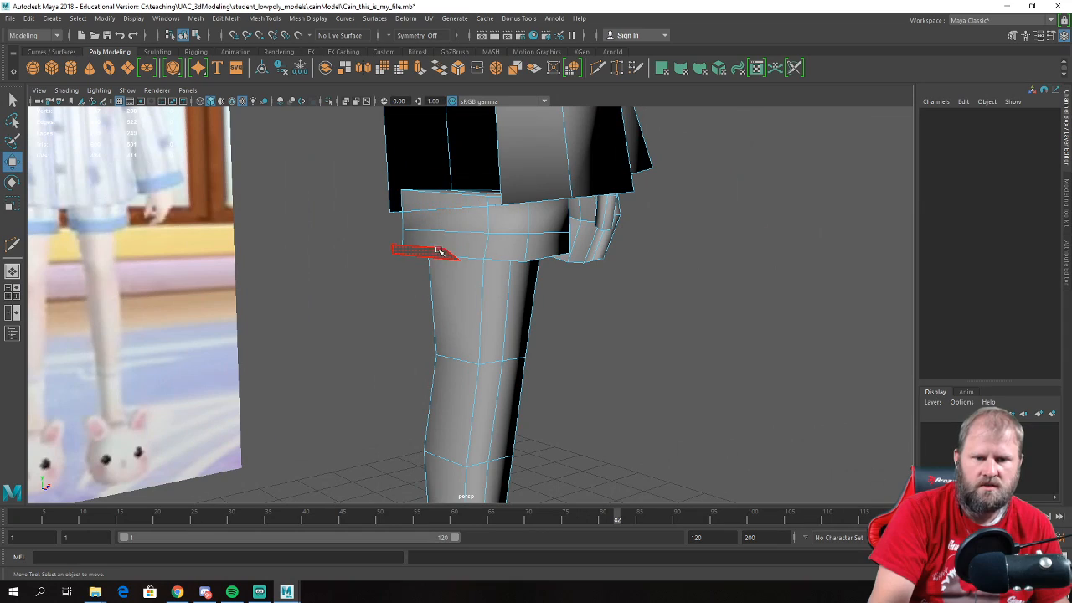
{"action": "key", "text": "Delete"}
- Delete the two hidden faces capping the top of the shorts inside the shirt
{"action": "left_click_drag", "start_coordinate": [409, 244], "coordinate": [392, 290], "text": "alt"}
{"action": "middle_click_drag", "start_coordinate": [393, 290], "coordinate": [488, 405], "text": "alt"}
{"action": "left_click_drag", "start_coordinate": [488, 405], "coordinate": [505, 256], "text": "alt"}
{"action": "left_click", "coordinate": [463, 304]}
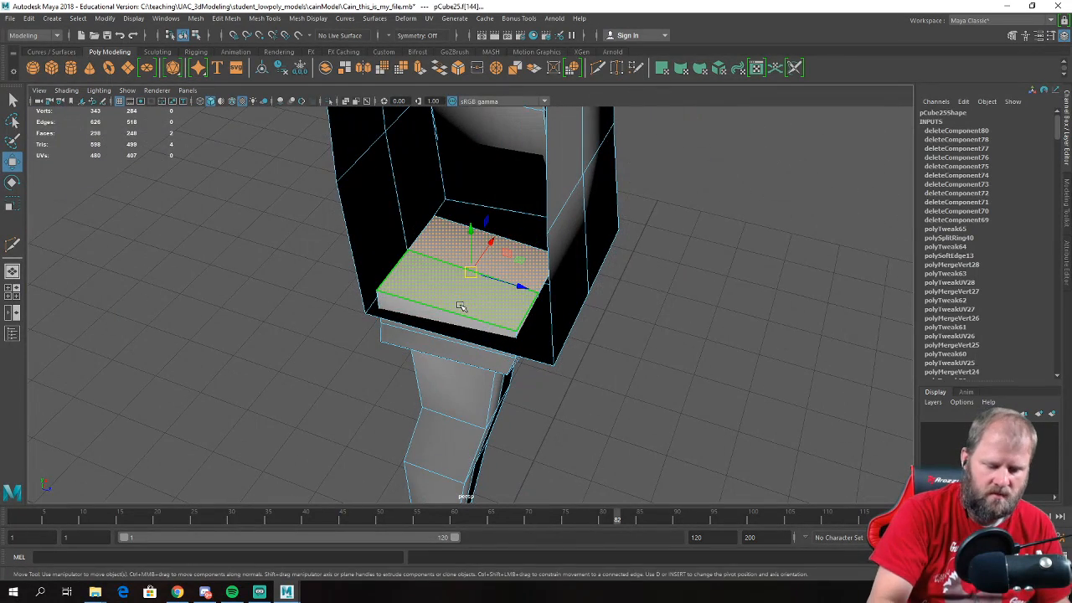
{"action": "key", "text": "Delete"}
- Delete the narrow faces around the underside of the shorts' hem
{"action": "left_click_drag", "start_coordinate": [460, 304], "coordinate": [402, 226], "text": "alt"}
{"action": "right_click_drag", "start_coordinate": [402, 226], "coordinate": [534, 319], "text": "alt"}
{"action": "left_click_drag", "start_coordinate": [534, 319], "coordinate": [450, 251], "text": "alt"}
{"action": "right_click_drag", "start_coordinate": [455, 232], "coordinate": [459, 258]}
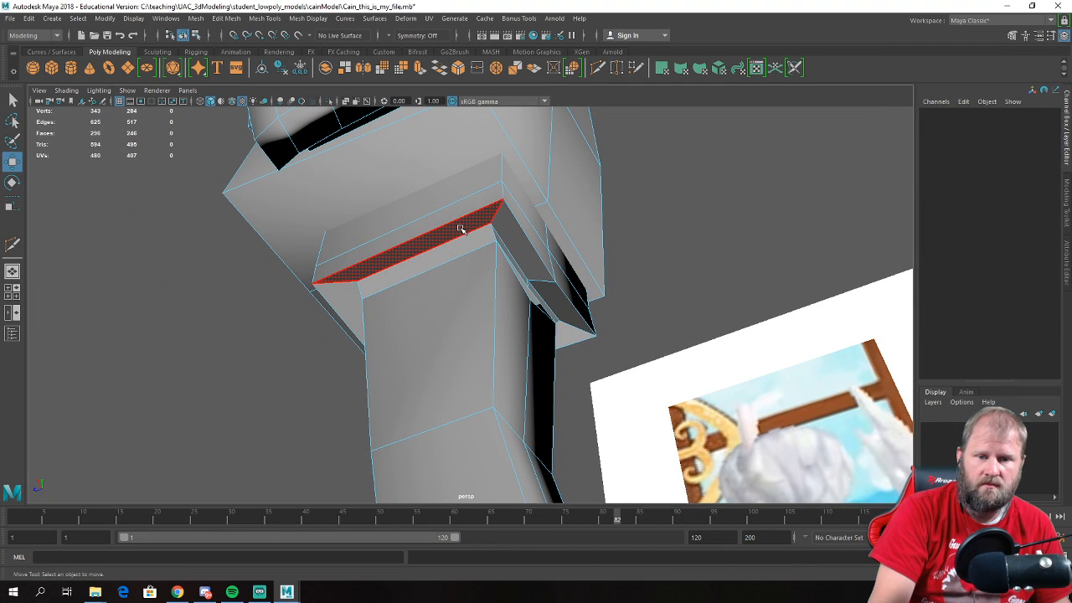
{"action": "left_click", "coordinate": [465, 236]}
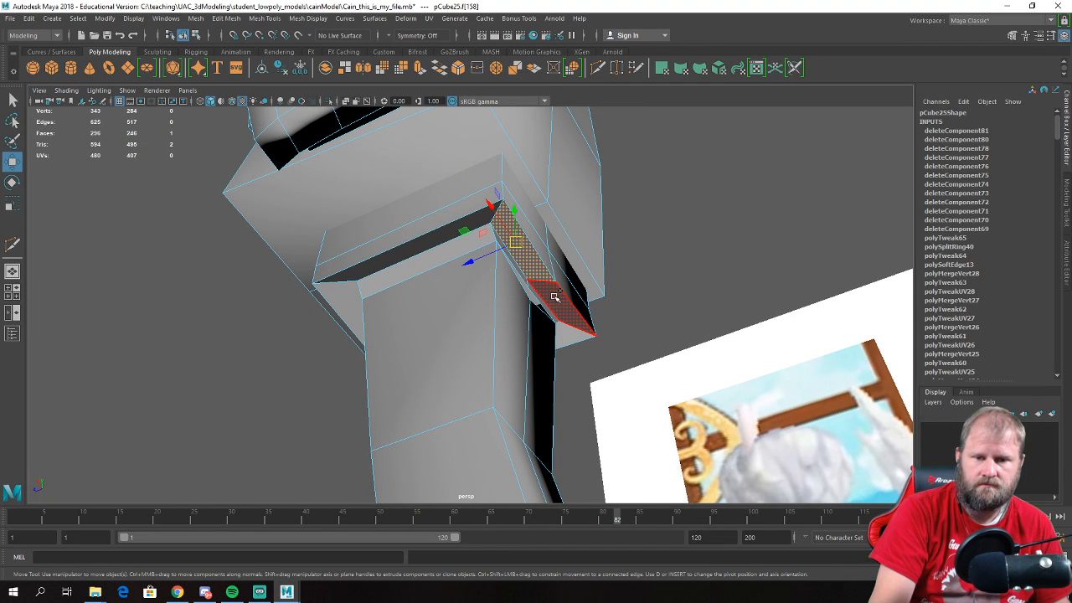
{"action": "key", "text": "Delete"}
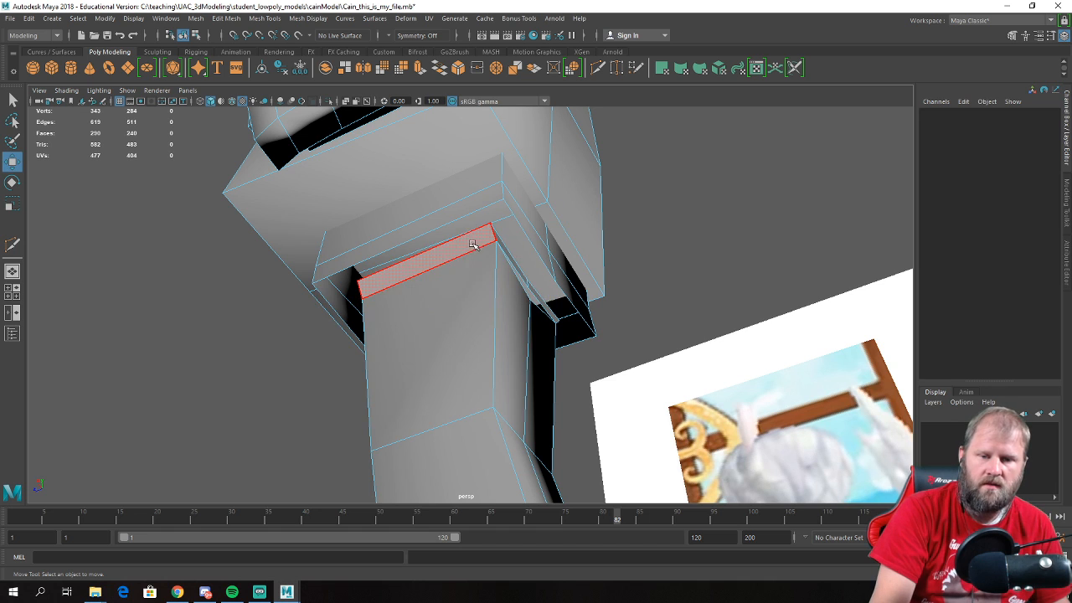
- Select only the thin ring of faces at the top of the leg under the shorts and delete it
{"action": "double_click", "coordinate": [473, 242]}
{"action": "left_click_drag", "start_coordinate": [500, 257], "coordinate": [495, 271], "text": "alt"}
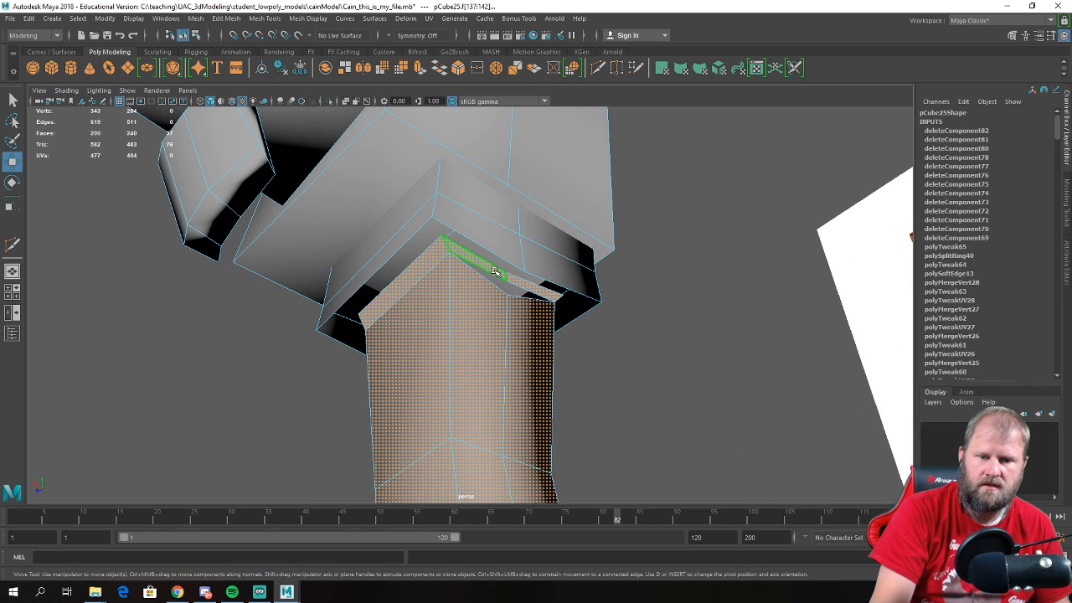
{"action": "left_click", "coordinate": [496, 266]}
{"action": "double_click", "coordinate": [505, 278]}
{"action": "left_click", "coordinate": [514, 285]}
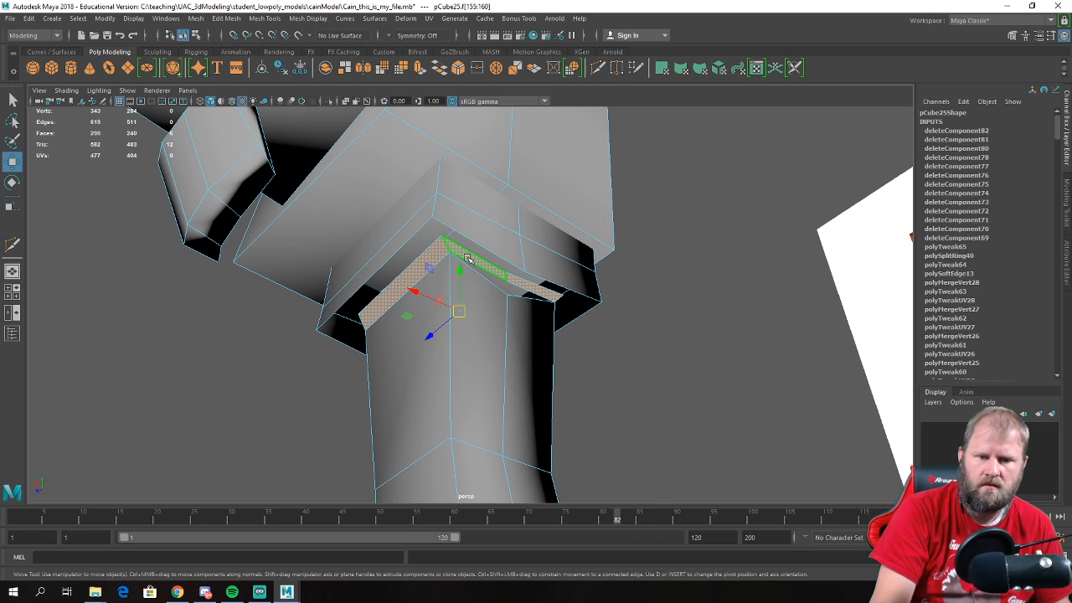
{"action": "key", "text": "Delete"}
- Use Multi-Cut to add a vertical edge down the back of the lower leg to the ankle loop
{"action": "left_click_drag", "start_coordinate": [467, 251], "coordinate": [446, 224], "text": "alt"}
{"action": "left_click_drag", "start_coordinate": [492, 335], "coordinate": [422, 327], "text": "alt"}
{"action": "right_click_drag", "start_coordinate": [421, 327], "coordinate": [536, 218], "text": "alt"}
{"action": "left_click_drag", "start_coordinate": [537, 220], "coordinate": [511, 244], "text": "alt"}
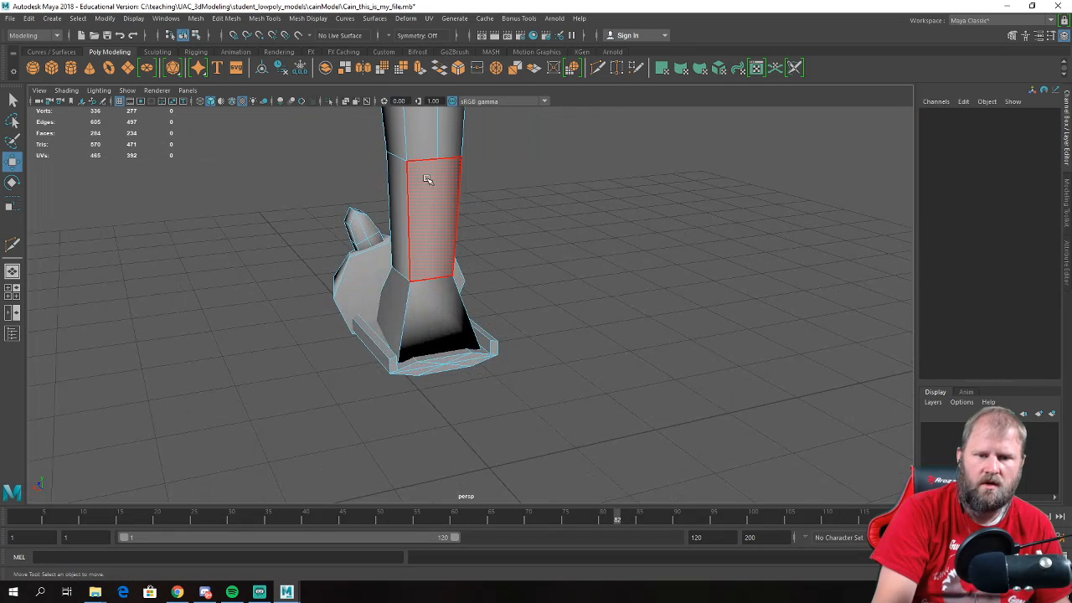
{"action": "right_click_drag", "start_coordinate": [426, 177], "coordinate": [387, 186]}
{"action": "right_click_drag", "start_coordinate": [469, 160], "coordinate": [376, 172]}
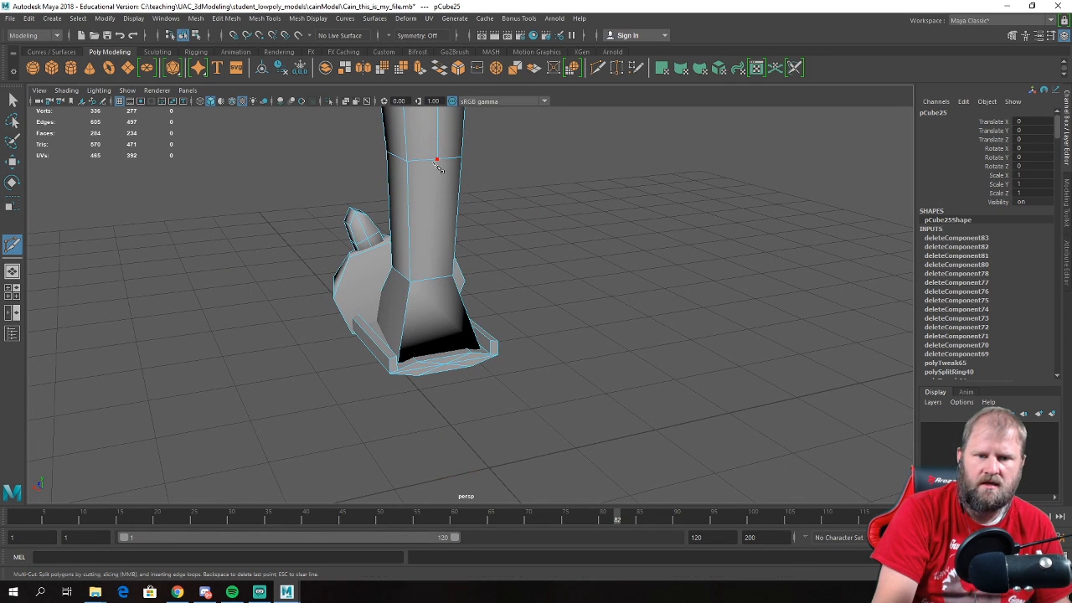
{"action": "left_click", "coordinate": [438, 278]}
{"action": "key", "text": "w"}
- Scale the inner thigh face and the inner calf face narrower along Z to round the leg
{"action": "left_click_drag", "start_coordinate": [312, 295], "coordinate": [531, 333], "text": "alt"}
{"action": "right_click_drag", "start_coordinate": [500, 312], "coordinate": [650, 312], "text": "alt"}
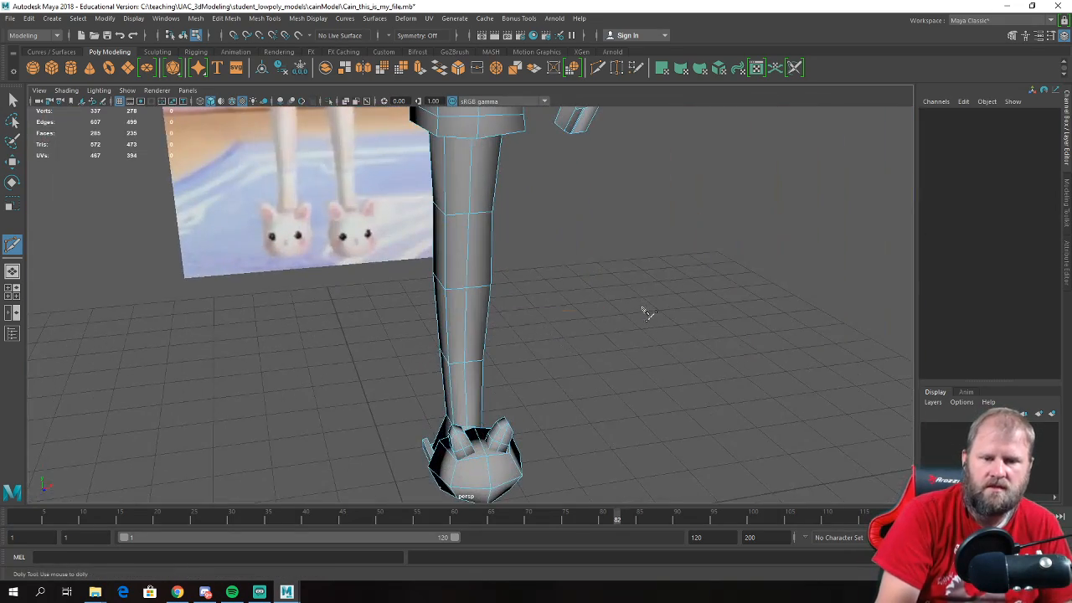
{"action": "left_click_drag", "start_coordinate": [475, 269], "coordinate": [561, 228], "text": "alt"}
{"action": "right_click_drag", "start_coordinate": [509, 166], "coordinate": [508, 196]}
{"action": "left_click", "coordinate": [495, 186]}
{"action": "left_click", "coordinate": [505, 156]}
{"action": "key", "text": "e"}
{"action": "key", "text": "r"}
{"action": "middle_click_drag", "start_coordinate": [542, 216], "coordinate": [543, 217]}
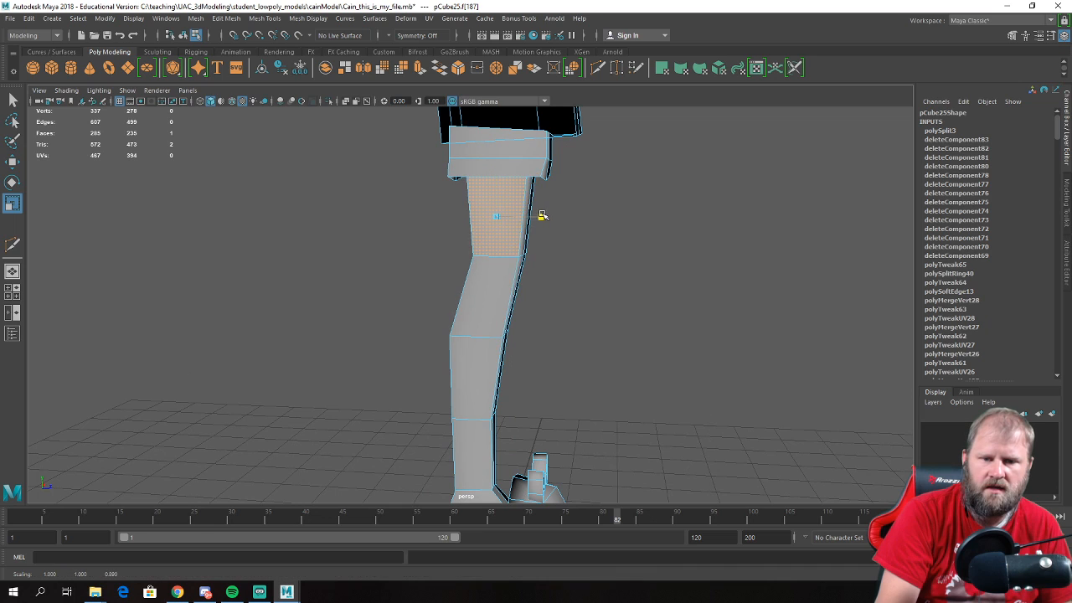
{"action": "left_click", "coordinate": [483, 356]}
{"action": "middle_click_drag", "start_coordinate": [514, 376], "coordinate": [521, 382]}
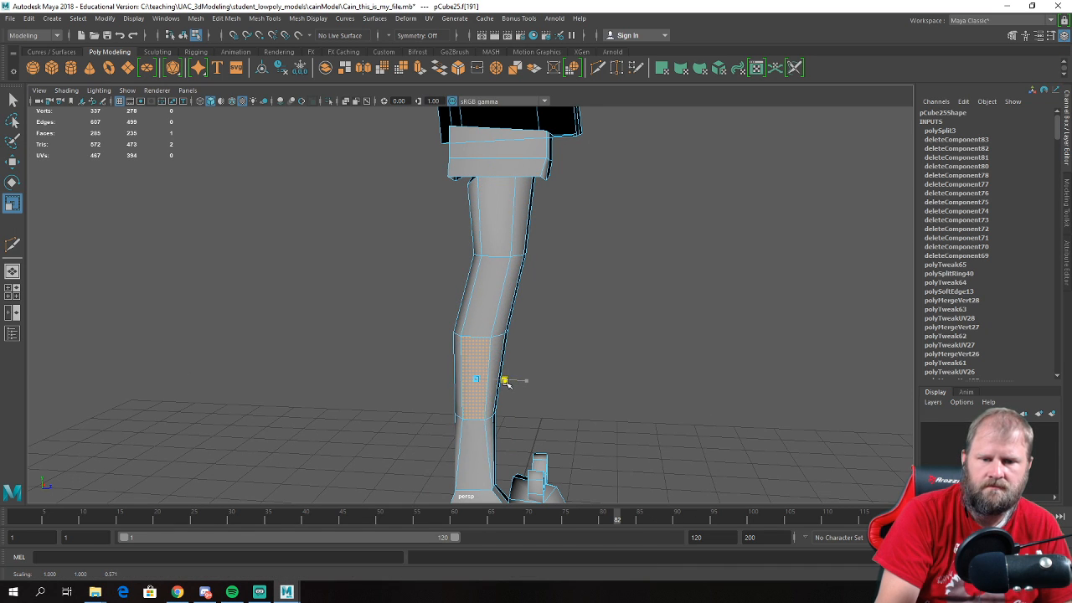
- Switch to edge selection and scale the inner ankle edge narrower
{"action": "left_click_drag", "start_coordinate": [508, 382], "coordinate": [488, 374], "text": "alt"}
{"action": "scroll", "coordinate": [494, 394], "scroll_direction": "up", "scroll_amount": 3}
{"action": "left_click_drag", "start_coordinate": [503, 418], "coordinate": [488, 431], "text": "alt"}
{"action": "middle_click_drag", "start_coordinate": [487, 431], "coordinate": [474, 316], "text": "alt"}
{"action": "scroll", "coordinate": [475, 310], "scroll_direction": "up", "scroll_amount": 2}
{"action": "right_click_drag", "start_coordinate": [474, 270], "coordinate": [485, 238]}
{"action": "left_click", "coordinate": [475, 349]}
{"action": "key", "text": "e"}
{"action": "key", "text": "r"}
{"action": "left_click_drag", "start_coordinate": [473, 352], "coordinate": [453, 348]}
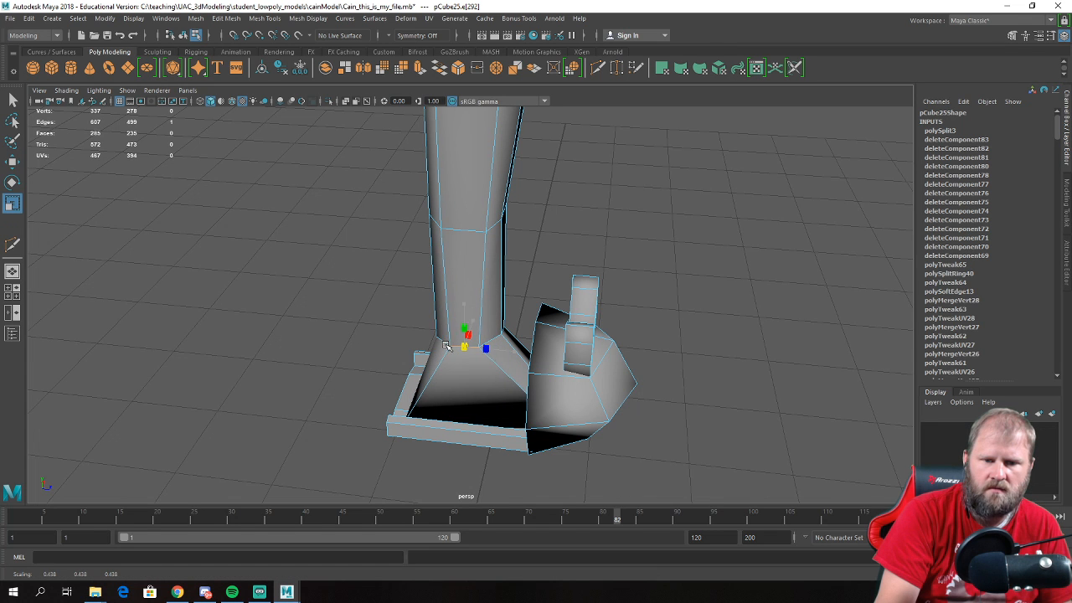
- Scale the outer ankle edge and the lower-leg edge above it narrower
{"action": "left_click", "coordinate": [465, 231]}
{"action": "left_click_drag", "start_coordinate": [465, 230], "coordinate": [485, 308], "text": "alt"}
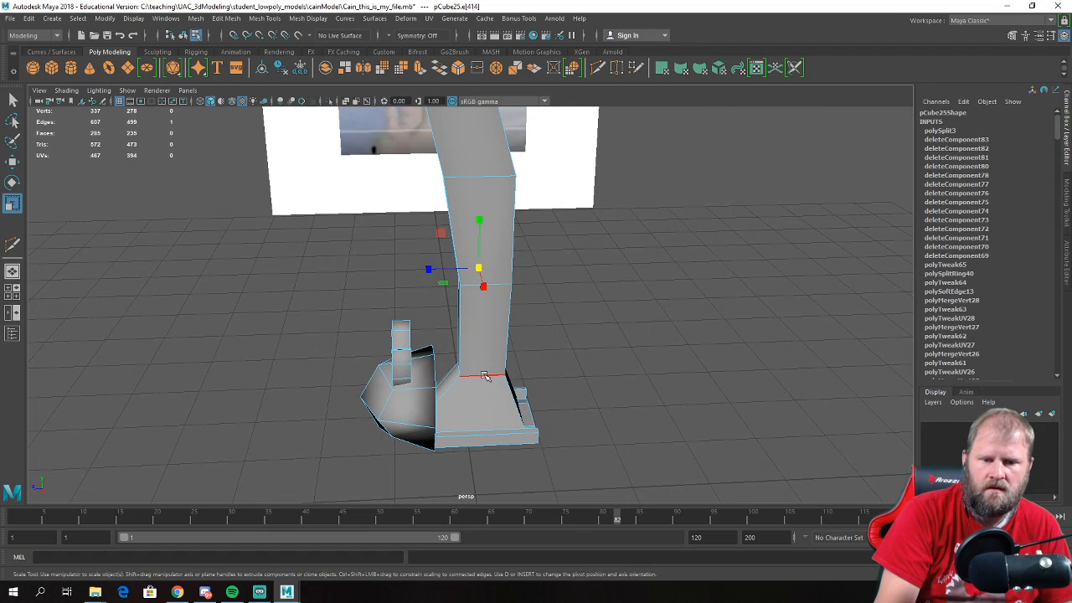
{"action": "left_click_drag", "start_coordinate": [482, 379], "coordinate": [473, 376]}
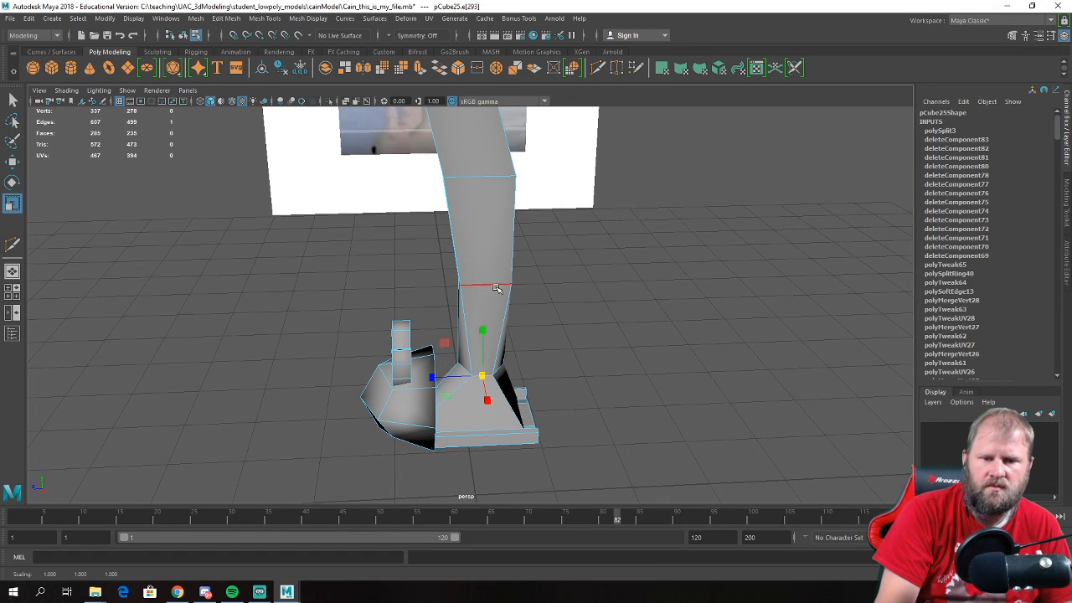
{"action": "middle_click_drag", "start_coordinate": [491, 286], "coordinate": [486, 286], "text": "shift"}
- Scale the two horizontal edges on the outer side of the knee and thigh narrower
{"action": "left_click_drag", "start_coordinate": [475, 290], "coordinate": [526, 211], "text": "alt"}
{"action": "middle_click_drag", "start_coordinate": [526, 211], "coordinate": [537, 373], "text": "alt"}
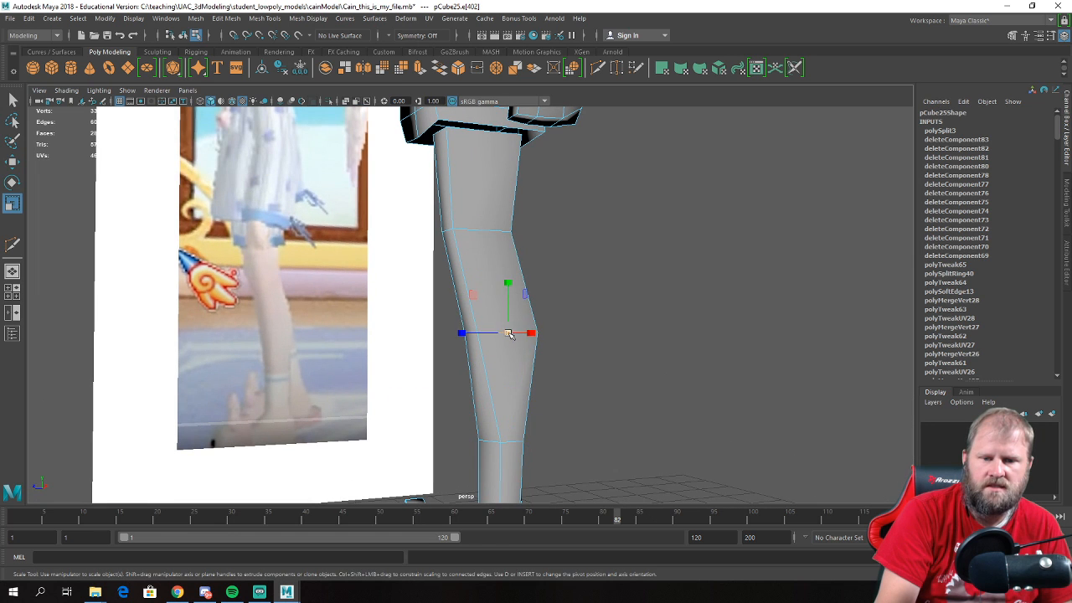
{"action": "middle_click_drag", "start_coordinate": [508, 333], "coordinate": [489, 333], "text": "shift"}
{"action": "left_click_drag", "start_coordinate": [524, 332], "coordinate": [497, 243], "text": "alt"}
{"action": "middle_click_drag", "start_coordinate": [493, 239], "coordinate": [476, 238], "text": "shift"}
- Return to object mode, clear the selection, and examine the reshaped leg in proportion to the whole figure
{"action": "left_click_drag", "start_coordinate": [485, 220], "coordinate": [519, 354], "text": "alt"}
{"action": "right_click_drag", "start_coordinate": [451, 269], "coordinate": [496, 258]}
{"action": "left_click", "coordinate": [616, 347]}
{"action": "scroll", "coordinate": [629, 359], "scroll_direction": "down", "scroll_amount": 3}
{"action": "scroll", "coordinate": [614, 350], "scroll_direction": "up", "scroll_amount": 2}
{"action": "scroll", "coordinate": [616, 350], "scroll_direction": "down", "scroll_amount": 5}
{"action": "left_click_drag", "start_coordinate": [572, 363], "coordinate": [560, 316], "text": "alt"}
{"action": "scroll", "coordinate": [560, 316], "scroll_direction": "up", "scroll_amount": 1}
- Select the edge on the sleeve's upper outer side below the shoulder and move it along X
{"action": "left_click", "coordinate": [508, 225]}
{"action": "left_click_drag", "start_coordinate": [508, 226], "coordinate": [490, 287], "text": "alt"}
{"action": "middle_click_drag", "start_coordinate": [491, 287], "coordinate": [467, 337], "text": "alt"}
{"action": "scroll", "coordinate": [466, 337], "scroll_direction": "up", "scroll_amount": 3}
{"action": "left_click_drag", "start_coordinate": [466, 337], "coordinate": [502, 279], "text": "alt"}
{"action": "right_click_drag", "start_coordinate": [501, 273], "coordinate": [505, 245]}
{"action": "left_click_drag", "start_coordinate": [505, 245], "coordinate": [575, 292], "text": "alt"}
{"action": "left_click", "coordinate": [363, 284]}
{"action": "key", "text": "w"}
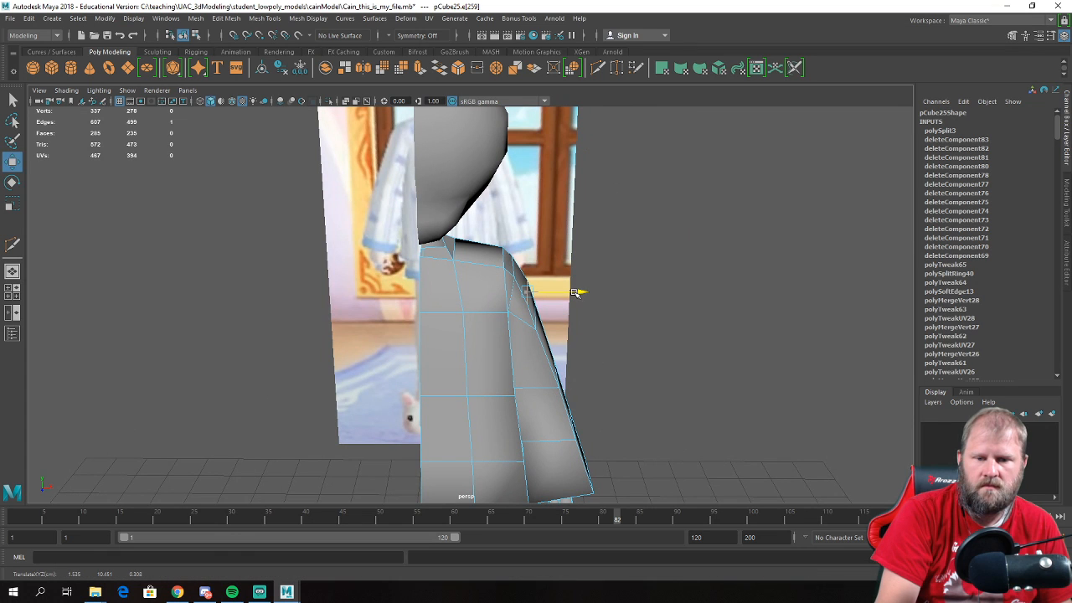
{"action": "left_click_drag", "start_coordinate": [527, 240], "coordinate": [433, 284], "text": "alt"}
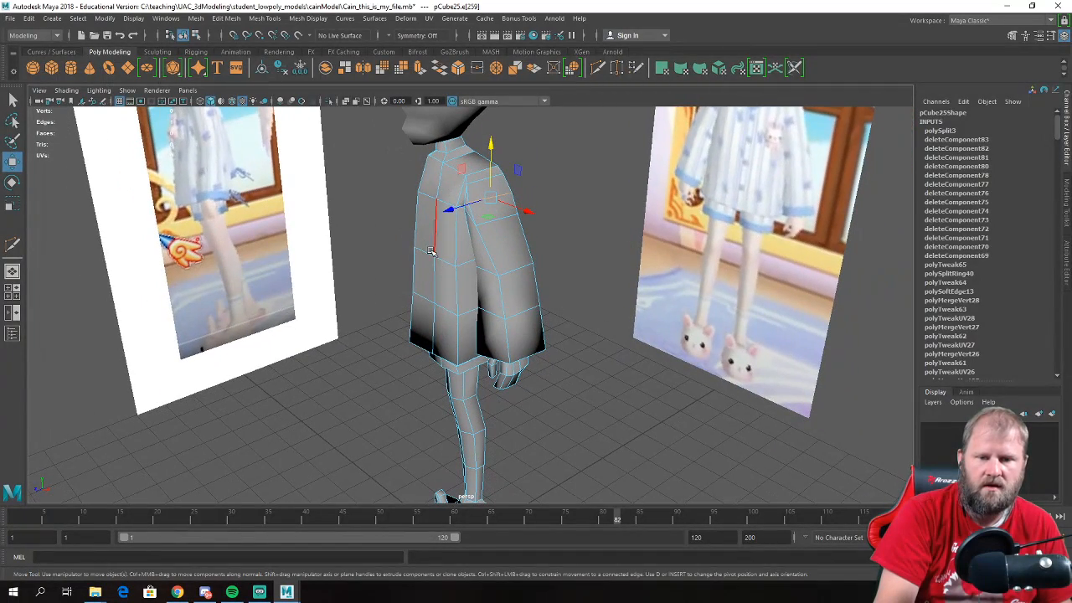
{"action": "left_click_drag", "start_coordinate": [448, 302], "coordinate": [451, 264], "text": "alt"}
{"action": "right_click_drag", "start_coordinate": [451, 264], "coordinate": [449, 224]}
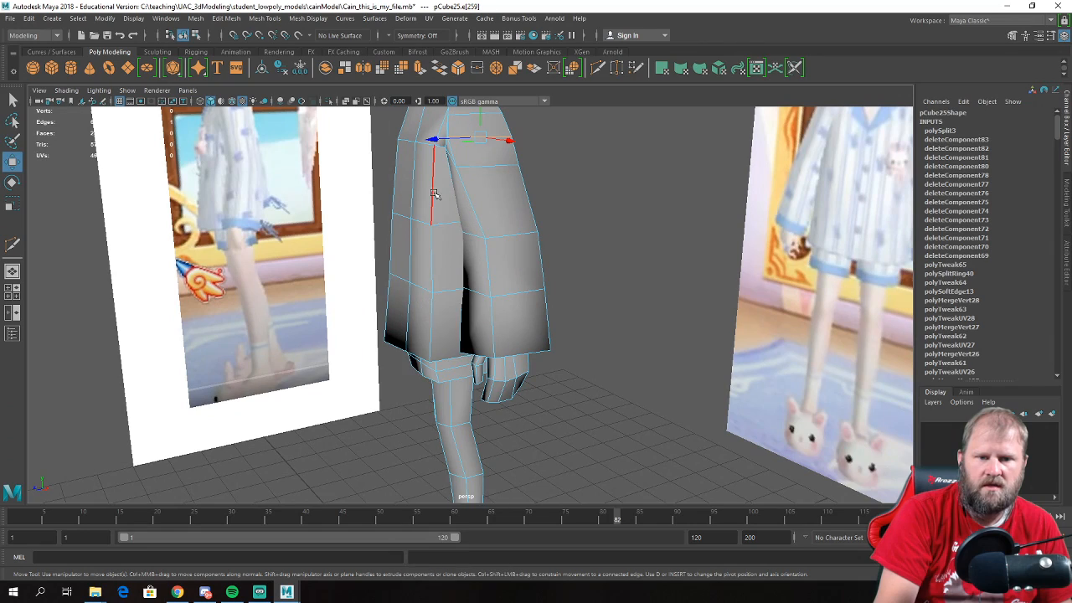
{"action": "left_click_drag", "start_coordinate": [419, 270], "coordinate": [505, 201]}
- Switch the body to face selection and delete the face on the upper sleeve just below the shoulder
{"action": "right_click_drag", "start_coordinate": [493, 184], "coordinate": [497, 205]}
{"action": "scroll", "coordinate": [508, 209], "scroll_direction": "down", "scroll_amount": 5}
{"action": "mouse_move", "coordinate": [519, 214]}
{"action": "left_mouse_down", "text": "alt"}
{"action": "mouse_move", "coordinate": [535, 220]}
{"action": "mouse_move", "coordinate": [510, 228]}
{"action": "mouse_move", "coordinate": [517, 234]}
{"action": "left_mouse_up", "text": "alt"}
{"action": "scroll", "coordinate": [540, 281], "scroll_direction": "up", "scroll_amount": 4}
{"action": "left_click_drag", "start_coordinate": [545, 288], "coordinate": [556, 286], "text": "alt"}
{"action": "left_click_drag", "start_coordinate": [535, 239], "coordinate": [632, 368], "text": "alt"}
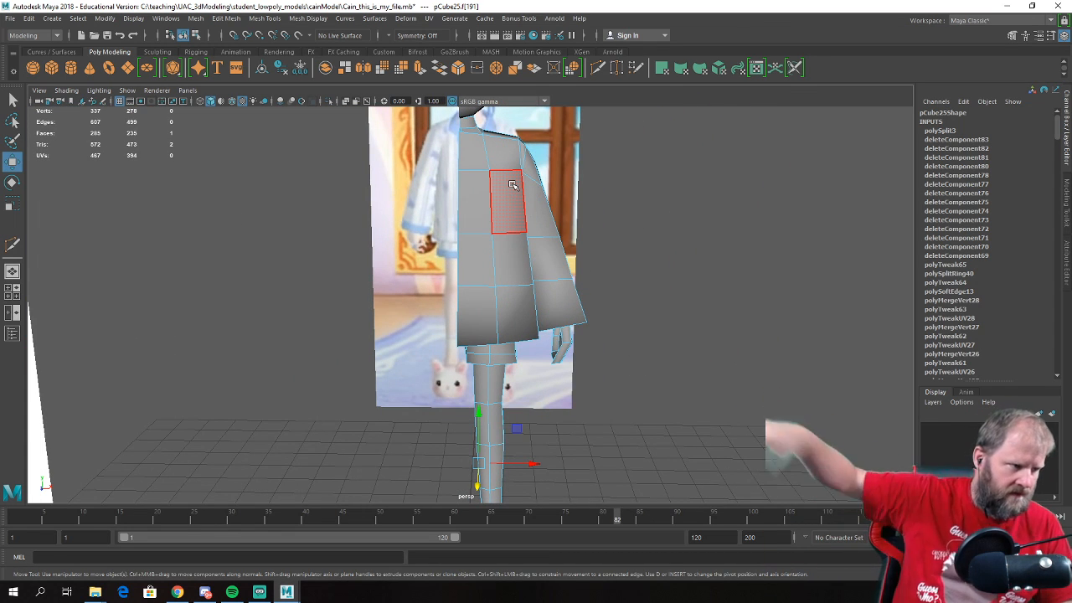
{"action": "left_click_drag", "start_coordinate": [511, 182], "coordinate": [460, 214], "text": "alt"}
{"action": "right_click", "coordinate": [463, 205]}
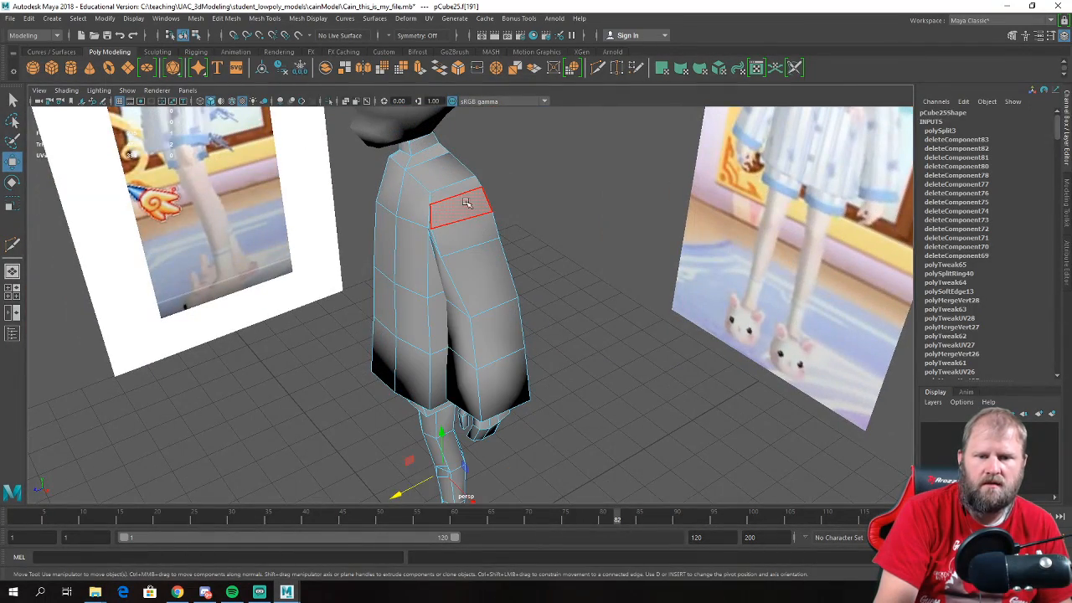
{"action": "key", "text": "Delete"}
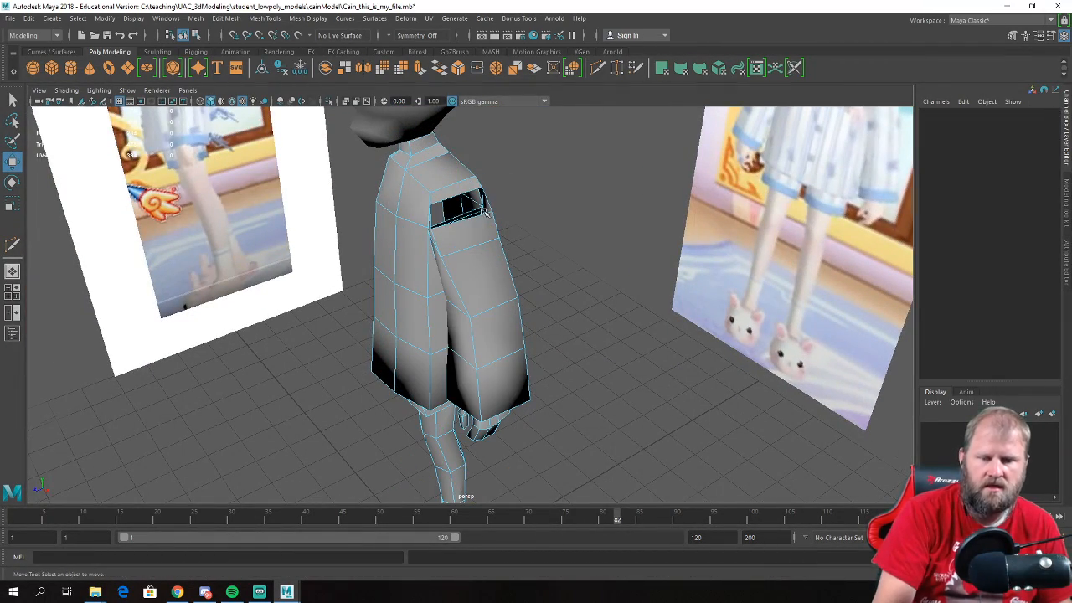
- Delete the next face of the upper sleeve beside the opening just below the shoulder
{"action": "left_click_drag", "start_coordinate": [474, 212], "coordinate": [544, 180], "text": "alt"}
{"action": "middle_click_drag", "start_coordinate": [544, 180], "coordinate": [516, 290], "text": "alt"}
{"action": "scroll", "coordinate": [516, 290], "scroll_direction": "up", "scroll_amount": 3}
{"action": "left_click", "coordinate": [494, 272]}
{"action": "left_click_drag", "start_coordinate": [494, 272], "coordinate": [557, 265], "text": "alt"}
{"action": "key", "text": "Delete"}
- Delete the inner face left in the gap between the shoulder and the sleeve
{"action": "middle_click_drag", "start_coordinate": [558, 266], "coordinate": [543, 249], "text": "alt"}
{"action": "scroll", "coordinate": [544, 249], "scroll_direction": "up", "scroll_amount": 2}
{"action": "left_click_drag", "start_coordinate": [543, 248], "coordinate": [485, 281], "text": "alt"}
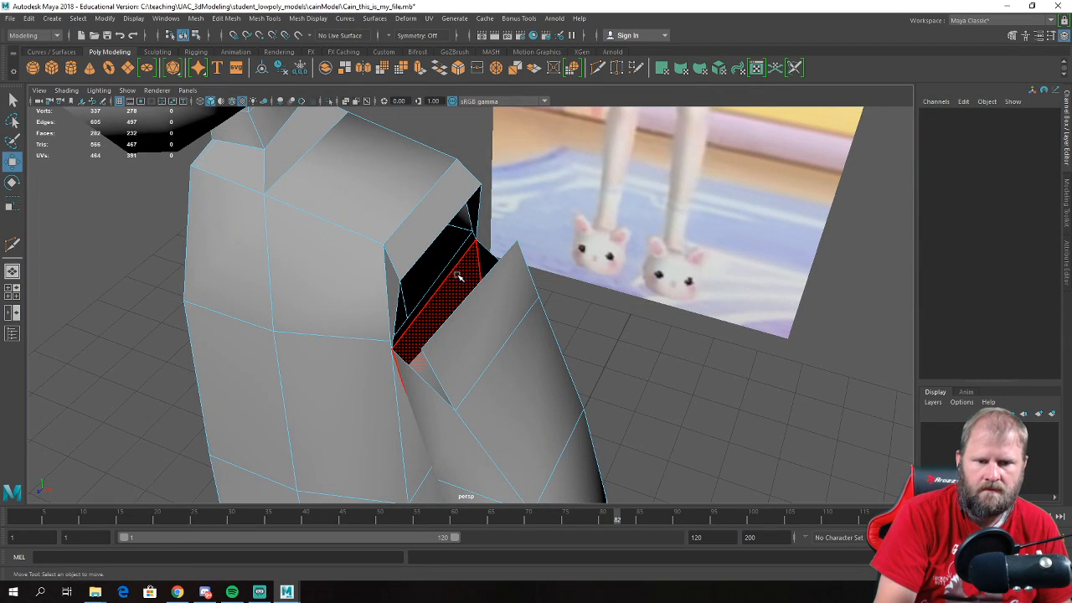
{"action": "left_click", "coordinate": [450, 271]}
{"action": "key", "text": "Delete"}
- Select all faces of the sleeve and hand and move them outward along X, away from the torso
{"action": "left_click_drag", "start_coordinate": [449, 270], "coordinate": [544, 311], "text": "alt"}
{"action": "double_click", "coordinate": [545, 293]}
{"action": "scroll", "coordinate": [545, 294], "scroll_direction": "down", "scroll_amount": 2}
{"action": "right_click_drag", "start_coordinate": [533, 271], "coordinate": [480, 265]}
{"action": "left_click_drag", "start_coordinate": [586, 313], "coordinate": [636, 447], "text": "alt"}
{"action": "scroll", "coordinate": [637, 447], "scroll_direction": "down", "scroll_amount": 2}
{"action": "left_click_drag", "start_coordinate": [528, 287], "coordinate": [514, 306], "text": "alt"}
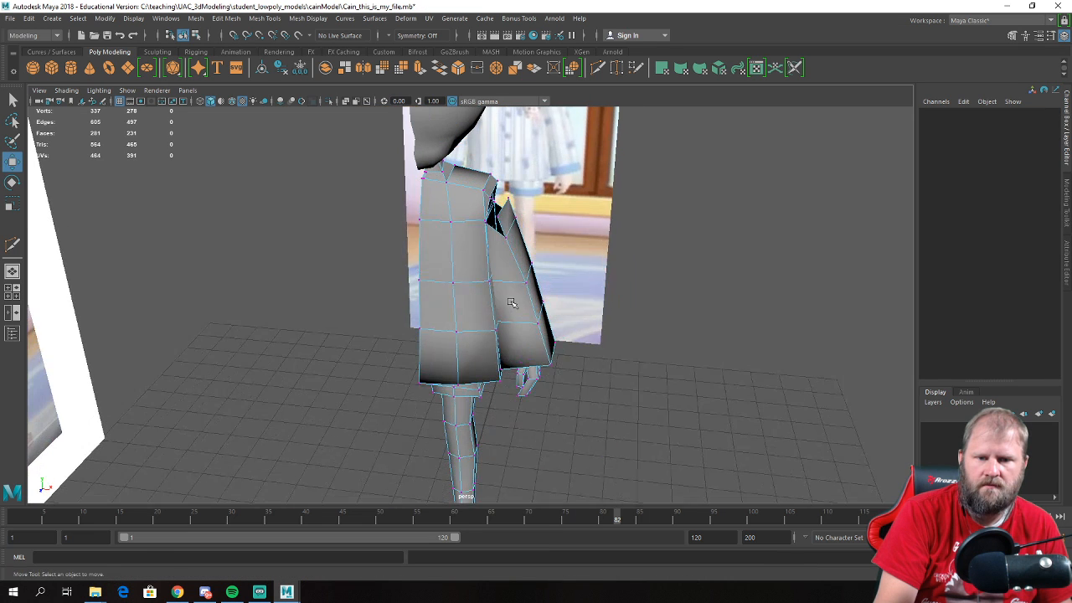
{"action": "right_click_drag", "start_coordinate": [514, 283], "coordinate": [553, 343]}
{"action": "left_click_drag", "start_coordinate": [607, 408], "coordinate": [666, 462], "text": "alt"}
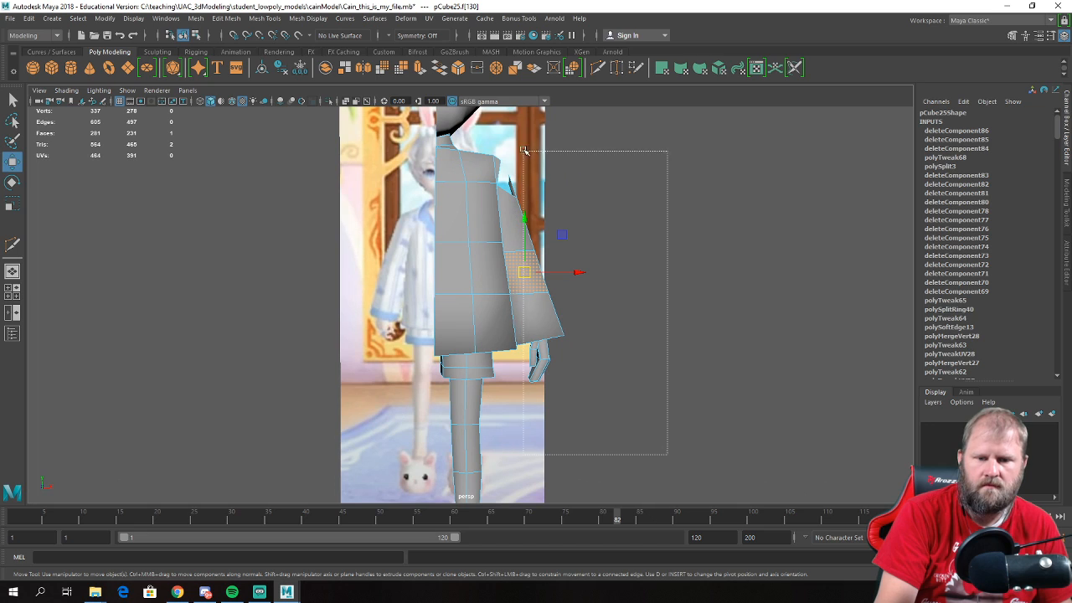
{"action": "left_click_drag", "start_coordinate": [563, 201], "coordinate": [494, 221], "text": "alt"}
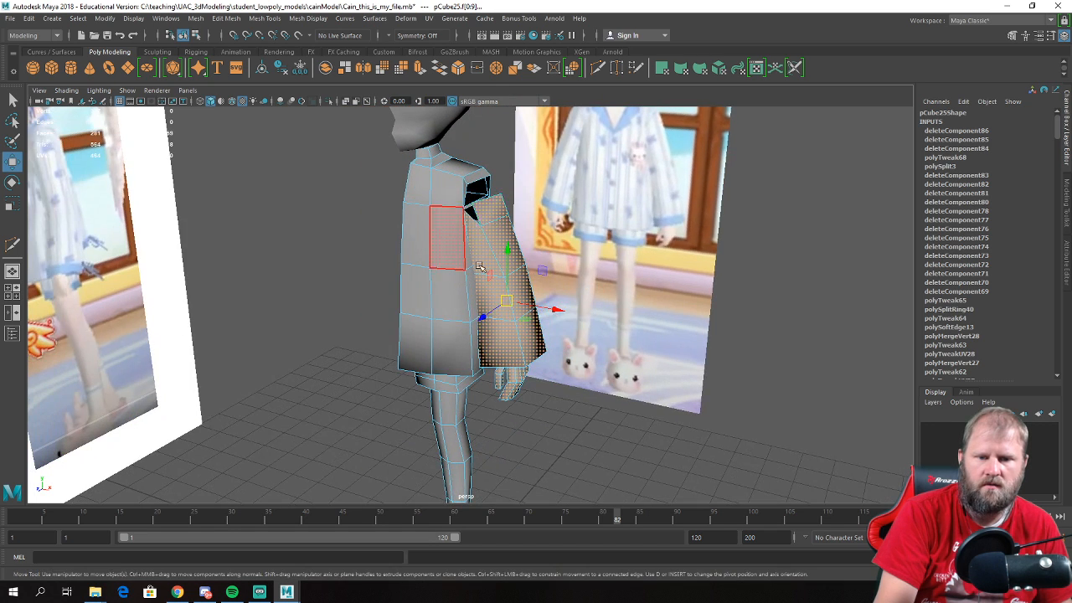
{"action": "left_click_drag", "start_coordinate": [466, 268], "coordinate": [521, 261], "text": "alt"}
{"action": "left_click_drag", "start_coordinate": [567, 300], "coordinate": [612, 304]}
- Delete the three leftover faces projecting from the torso's shoulder to leave a clean arm opening
{"action": "left_click_drag", "start_coordinate": [536, 289], "coordinate": [576, 272], "text": "alt"}
{"action": "middle_click_drag", "start_coordinate": [531, 184], "coordinate": [543, 281], "text": "alt"}
{"action": "scroll", "coordinate": [540, 280], "scroll_direction": "up", "scroll_amount": 3}
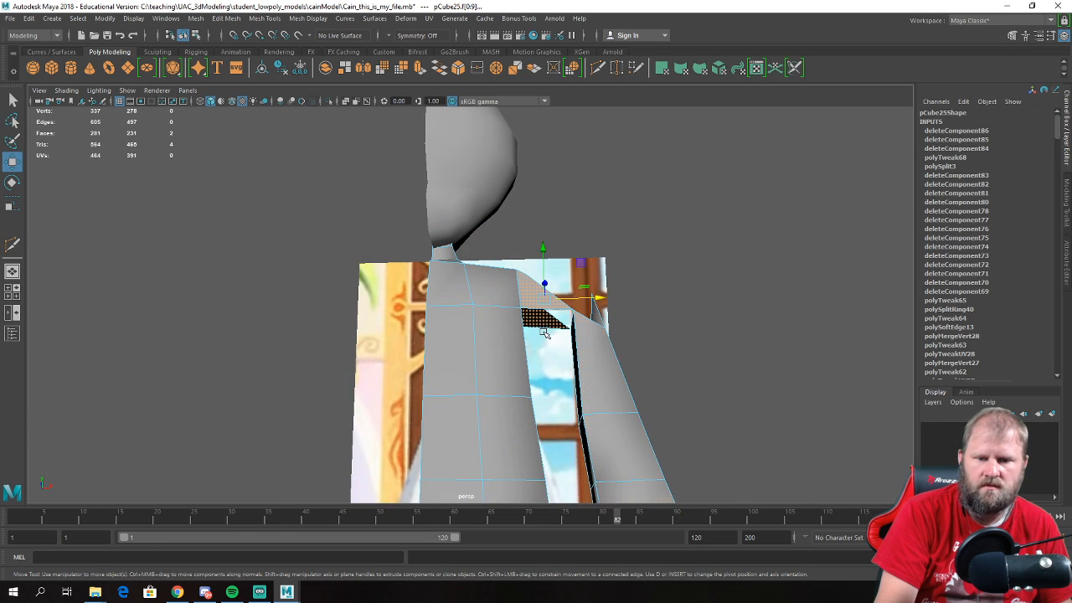
{"action": "key", "text": "Delete"}
{"action": "left_click_drag", "start_coordinate": [542, 335], "coordinate": [532, 366], "text": "alt"}
{"action": "left_click", "coordinate": [523, 283]}
{"action": "key", "text": "Delete"}
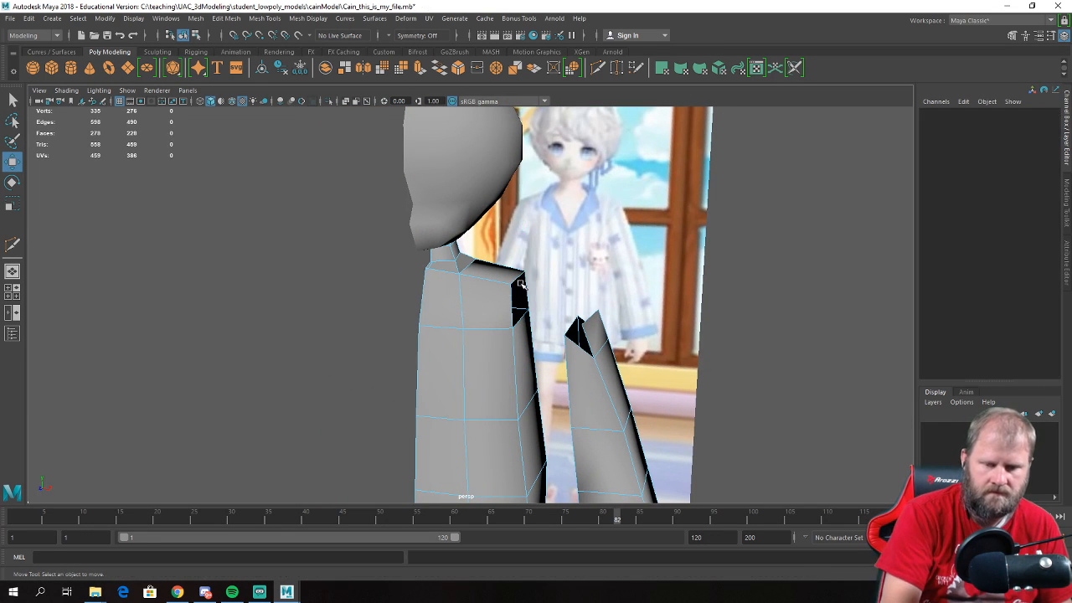
- Delete the stray face at the sleeve's upper end and scale the vertices around its opening to even it out
{"action": "left_click_drag", "start_coordinate": [616, 305], "coordinate": [616, 270], "text": "alt"}
{"action": "left_click", "coordinate": [567, 329]}
{"action": "key", "text": "Delete"}
{"action": "right_click_drag", "start_coordinate": [616, 270], "coordinate": [616, 362]}
{"action": "right_click_drag", "start_coordinate": [553, 265], "coordinate": [560, 266]}
{"action": "left_click_drag", "start_coordinate": [574, 265], "coordinate": [661, 383]}
{"action": "key", "text": "r"}
{"action": "left_click_drag", "start_coordinate": [606, 284], "coordinate": [557, 290]}
{"action": "right_click_drag", "start_coordinate": [557, 291], "coordinate": [560, 268]}
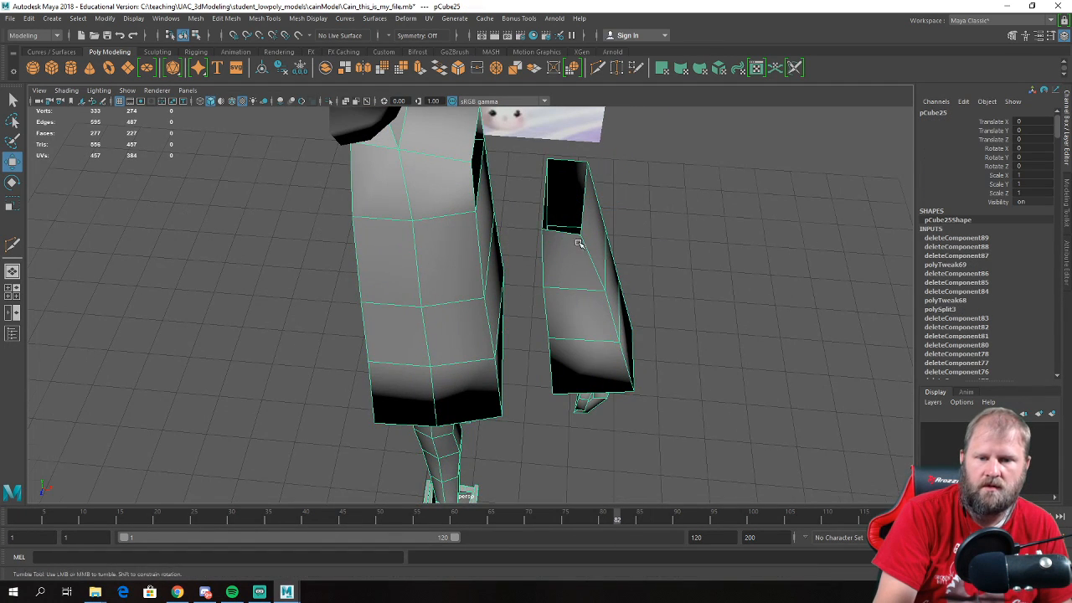
- Select all vertices of the sleeve and hand and move the pivot up to the sleeve's upper opening
{"action": "left_click_drag", "start_coordinate": [578, 243], "coordinate": [560, 251], "text": "alt"}
{"action": "right_click_drag", "start_coordinate": [559, 251], "coordinate": [524, 140]}
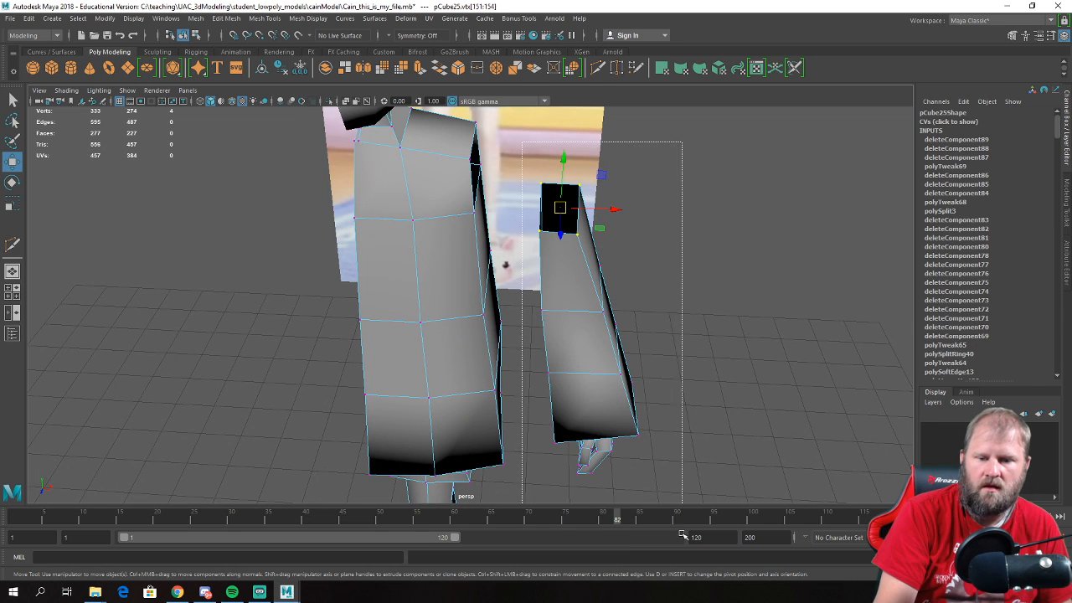
{"action": "left_click_drag", "start_coordinate": [681, 534], "coordinate": [681, 535]}
{"action": "left_click_drag", "start_coordinate": [643, 393], "coordinate": [628, 317], "text": "alt"}
{"action": "key", "text": "d"}
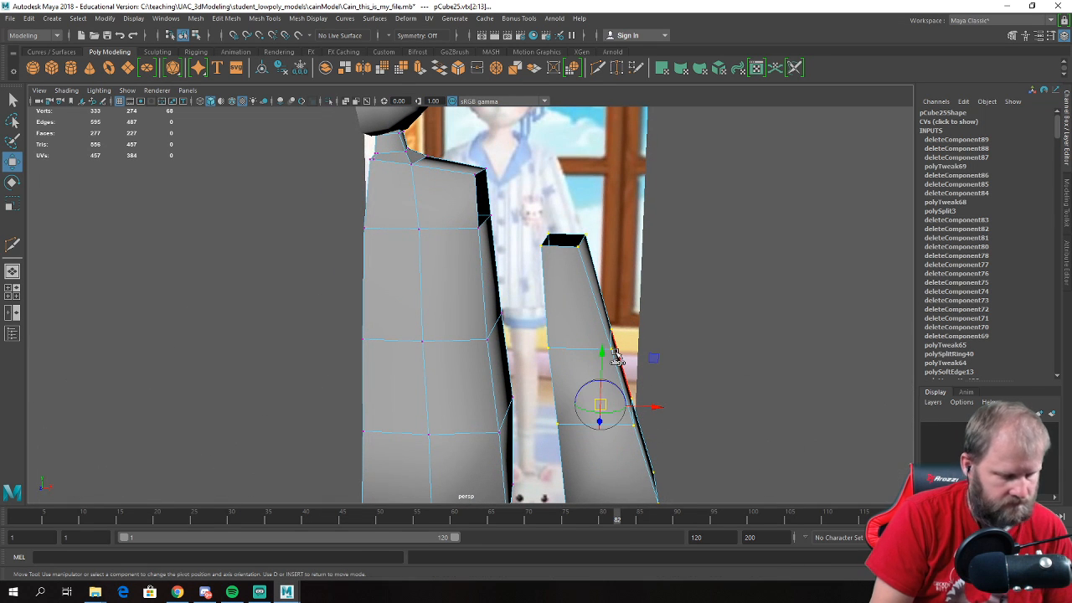
{"action": "left_click_drag", "start_coordinate": [601, 351], "coordinate": [601, 174]}
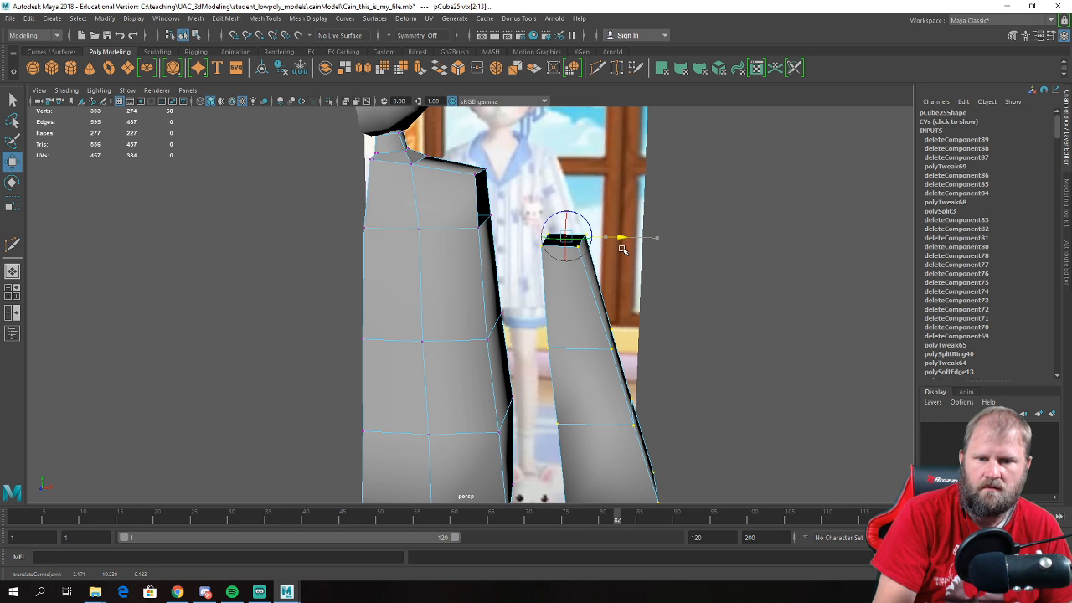
- Rotate the arm outward to a nearly horizontal pose and move it up against the torso's shoulder opening
{"action": "key", "text": "e"}
{"action": "scroll", "coordinate": [600, 230], "scroll_direction": "down", "scroll_amount": 5}
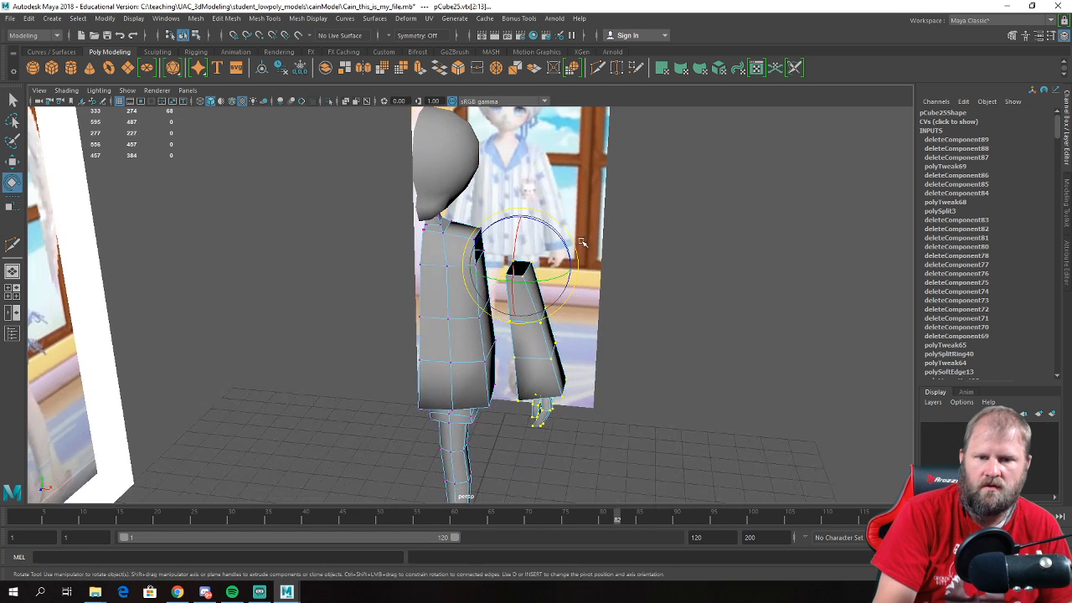
{"action": "left_click_drag", "start_coordinate": [561, 240], "coordinate": [441, 341]}
{"action": "key", "text": "w"}
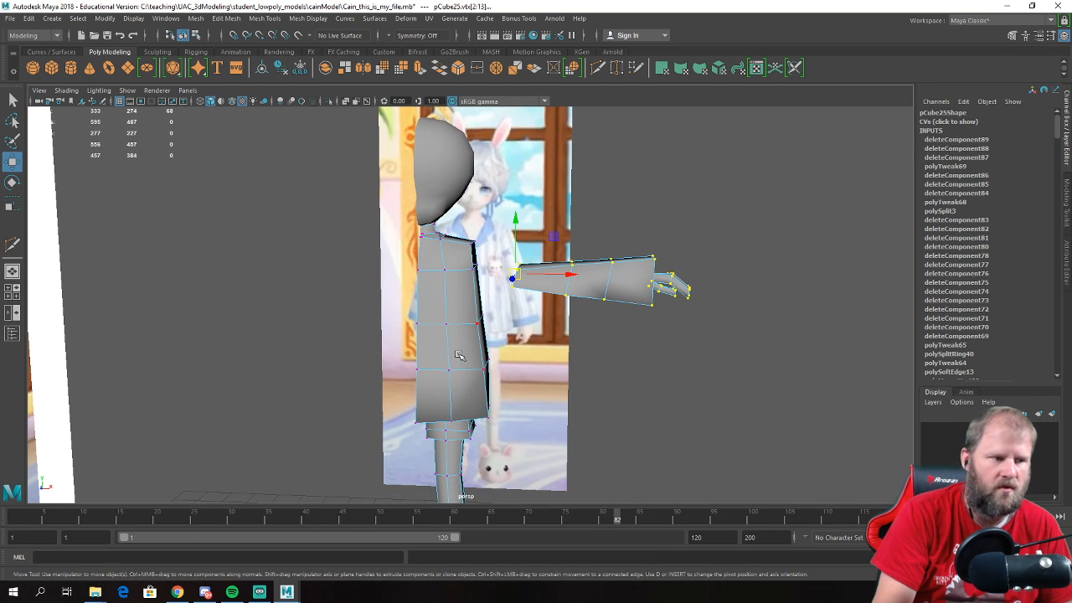
{"action": "scroll", "coordinate": [499, 267], "scroll_direction": "up", "scroll_amount": 4}
{"action": "left_click_drag", "start_coordinate": [500, 267], "coordinate": [514, 247], "text": "alt"}
{"action": "left_click_drag", "start_coordinate": [569, 297], "coordinate": [459, 266]}
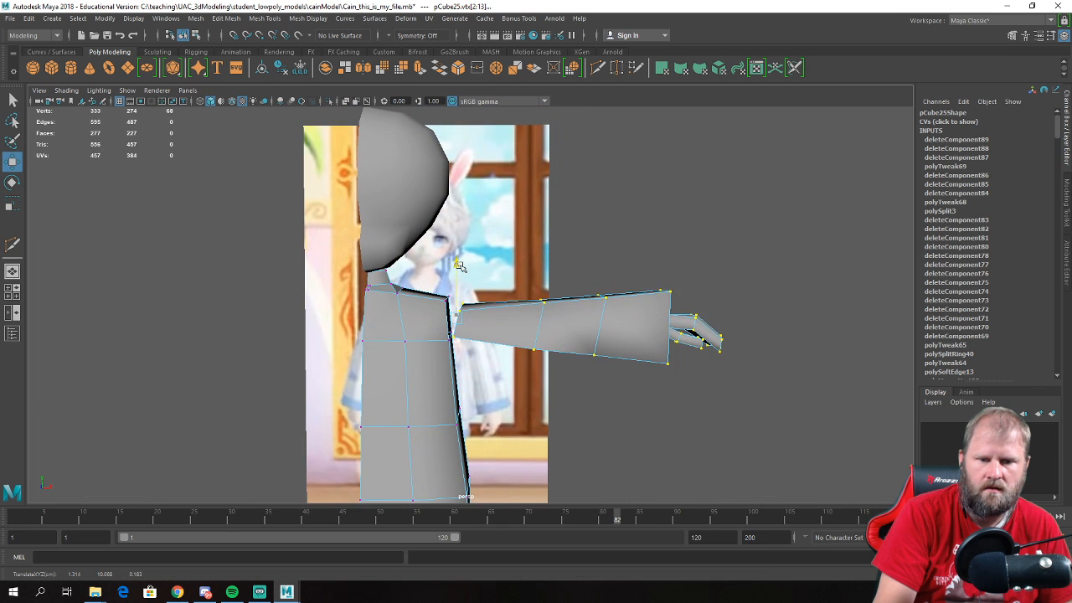
- Use Append to Polygon to fill the gap between the top edges of the shoulder and the sleeve
{"action": "left_click", "coordinate": [610, 402]}
{"action": "left_click_drag", "start_coordinate": [611, 402], "coordinate": [444, 308], "text": "alt"}
{"action": "right_click_drag", "start_coordinate": [443, 309], "coordinate": [497, 308], "text": "alt"}
{"action": "left_click_drag", "start_coordinate": [497, 307], "coordinate": [402, 286], "text": "alt"}
{"action": "right_click_drag", "start_coordinate": [403, 285], "coordinate": [458, 309], "text": "alt"}
{"action": "left_click_drag", "start_coordinate": [458, 309], "coordinate": [465, 356], "text": "alt"}
{"action": "right_click_drag", "start_coordinate": [465, 356], "coordinate": [519, 402], "text": "alt"}
{"action": "left_click_drag", "start_coordinate": [519, 402], "coordinate": [524, 443], "text": "alt"}
{"action": "right_click_drag", "start_coordinate": [561, 232], "coordinate": [616, 216]}
{"action": "left_click_drag", "start_coordinate": [529, 232], "coordinate": [545, 220], "text": "alt"}
{"action": "right_click_drag", "start_coordinate": [543, 219], "coordinate": [610, 220], "text": "shift"}
{"action": "left_click_drag", "start_coordinate": [610, 220], "coordinate": [513, 209], "text": "alt"}
{"action": "left_click", "coordinate": [522, 184]}
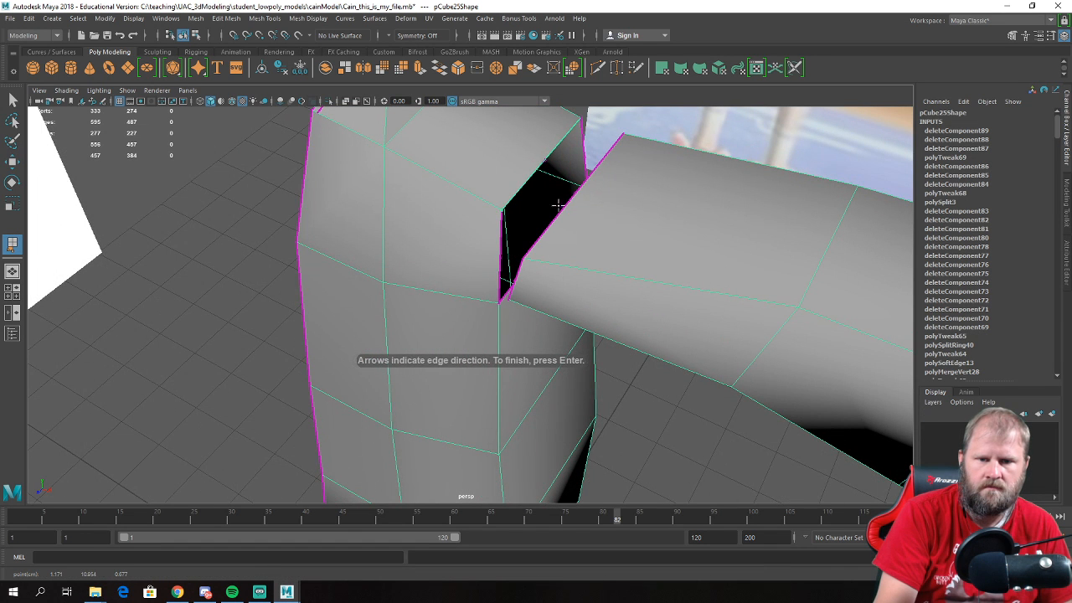
{"action": "left_click", "coordinate": [562, 205]}
{"action": "left_click_drag", "start_coordinate": [555, 232], "coordinate": [585, 190], "text": "alt"}
{"action": "key", "text": "Return"}
- Append polygons across one side gap and the underside gap between the torso and the sleeve
{"action": "left_click", "coordinate": [470, 269]}
{"action": "left_click", "coordinate": [495, 285]}
{"action": "left_click_drag", "start_coordinate": [491, 283], "coordinate": [516, 296], "text": "alt"}
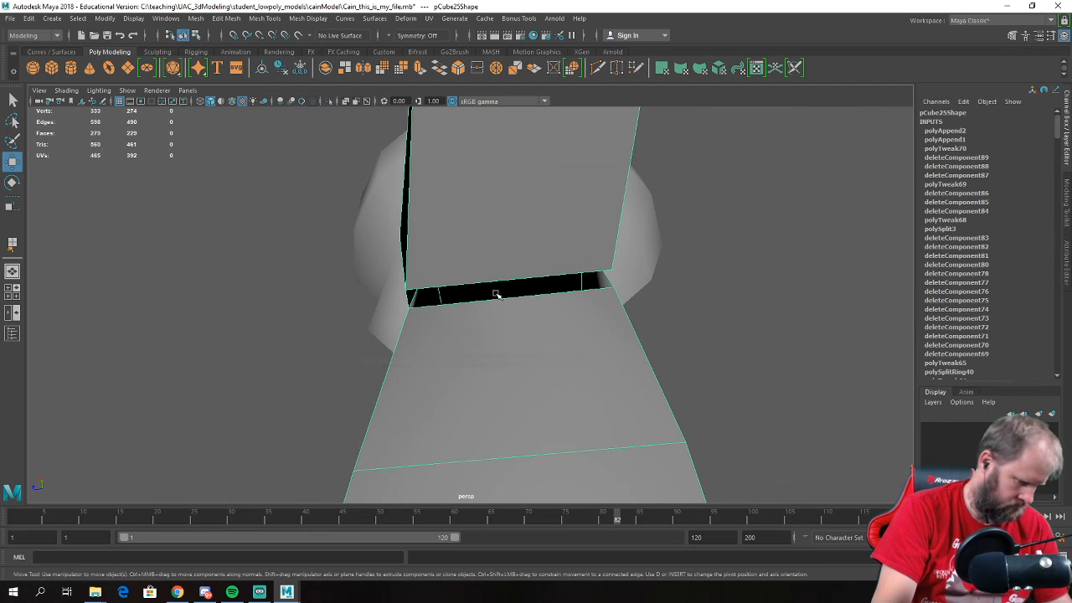
{"action": "key", "text": "y"}
{"action": "left_click", "coordinate": [497, 298]}
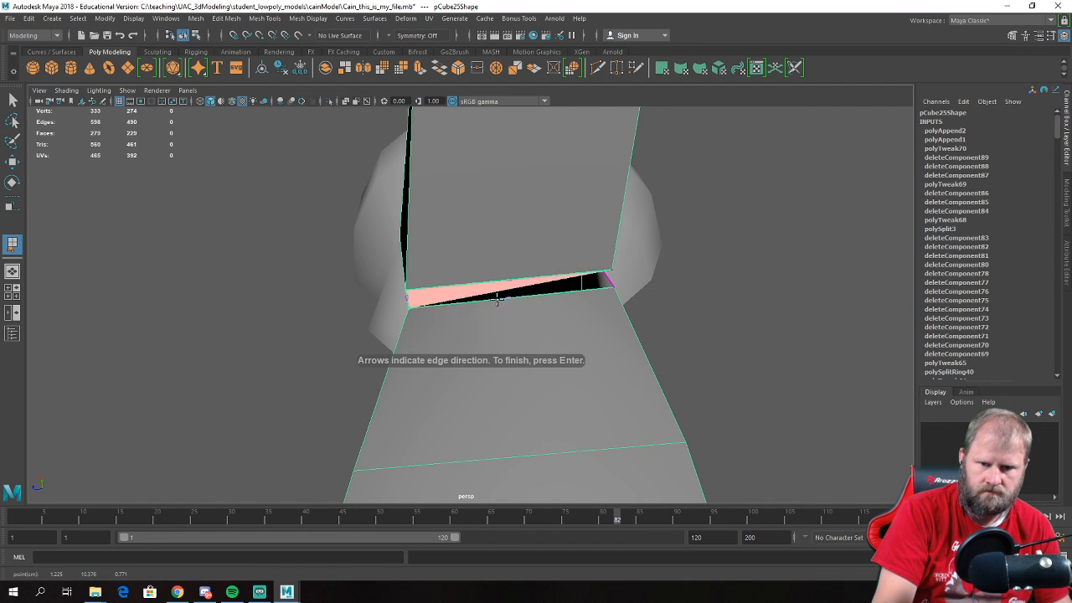
{"action": "key", "text": "Return"}
- Append a polygon across the last open side between the sleeve and the torso, and leave the tool
{"action": "left_click_drag", "start_coordinate": [507, 292], "coordinate": [503, 259], "text": "alt"}
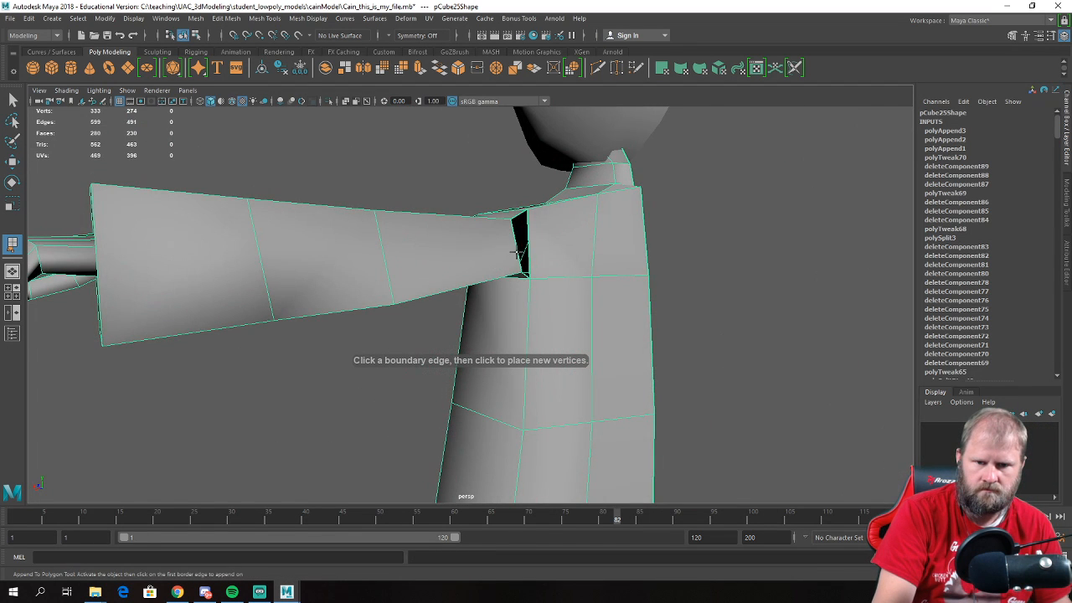
{"action": "left_click", "coordinate": [522, 248]}
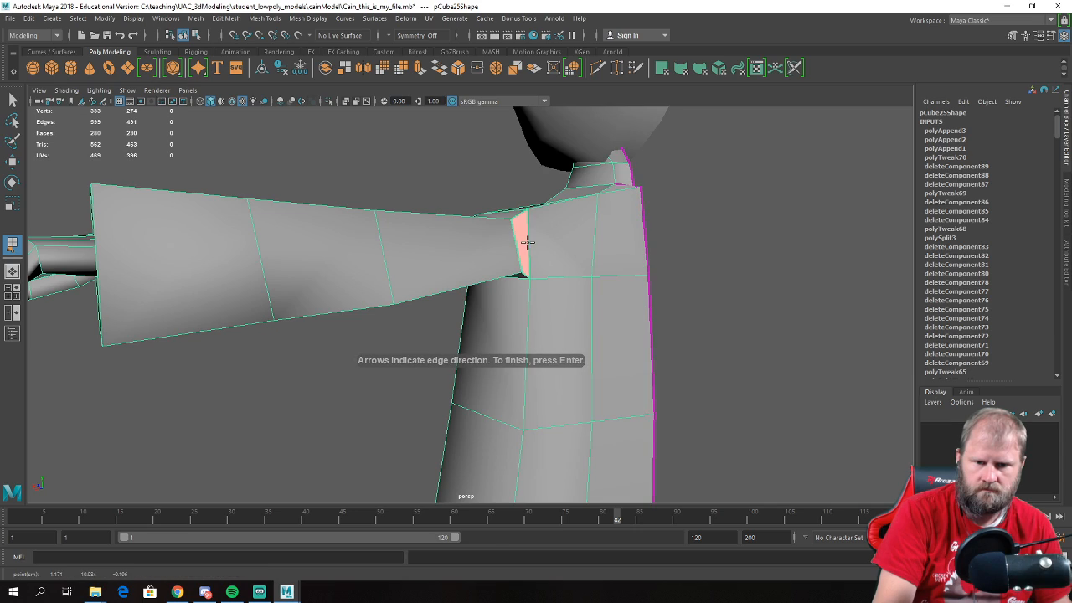
{"action": "key", "text": "Return"}
{"action": "key", "text": "w"}
- Switch to vertex selection and move the sleeve's underarm vertex down along Y
{"action": "left_click_drag", "start_coordinate": [522, 242], "coordinate": [534, 270], "text": "alt"}
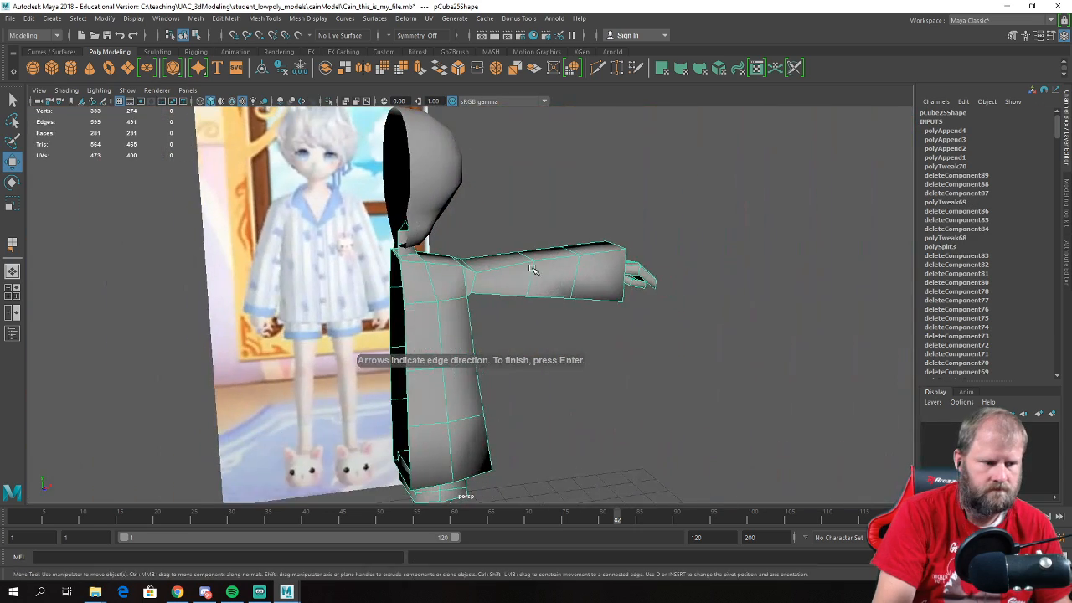
{"action": "scroll", "coordinate": [533, 270], "scroll_direction": "up", "scroll_amount": 4}
{"action": "middle_click_drag", "start_coordinate": [533, 271], "coordinate": [517, 299], "text": "alt"}
{"action": "left_click_drag", "start_coordinate": [517, 299], "coordinate": [461, 258], "text": "alt"}
{"action": "right_click_drag", "start_coordinate": [460, 258], "coordinate": [420, 250]}
{"action": "left_click_drag", "start_coordinate": [460, 263], "coordinate": [454, 194]}
{"action": "left_click_drag", "start_coordinate": [446, 264], "coordinate": [445, 295], "text": "alt"}
{"action": "left_click_drag", "start_coordinate": [434, 245], "coordinate": [436, 257]}
- Move the matching underarm vertex on the other side of the sleeve along Y
{"action": "left_click_drag", "start_coordinate": [562, 297], "coordinate": [311, 295], "text": "alt"}
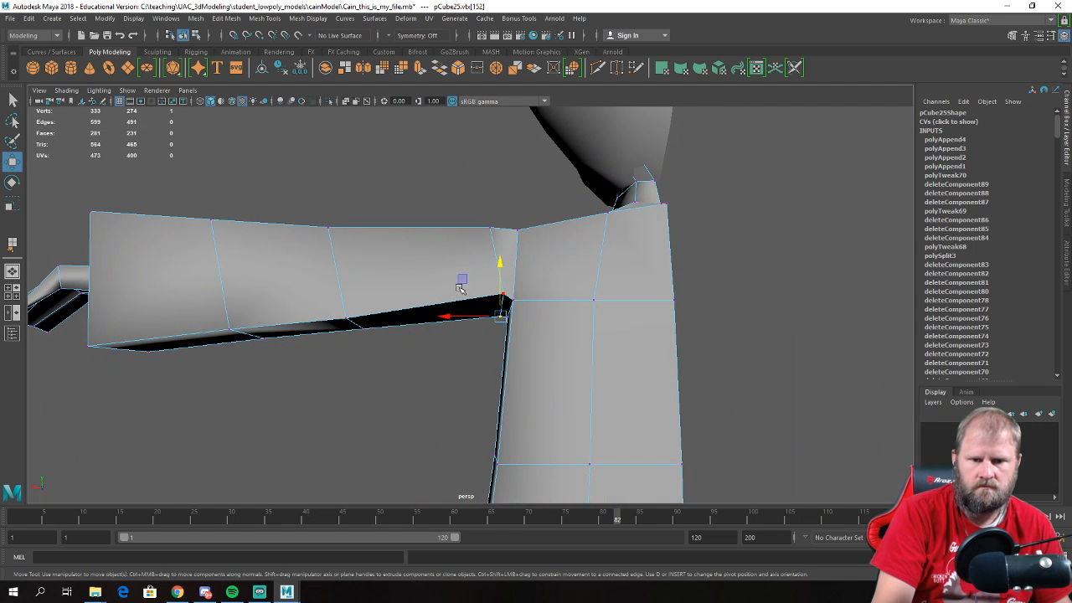
{"action": "left_click", "coordinate": [475, 211]}
{"action": "left_click", "coordinate": [502, 295]}
{"action": "left_click_drag", "start_coordinate": [503, 260], "coordinate": [671, 261]}
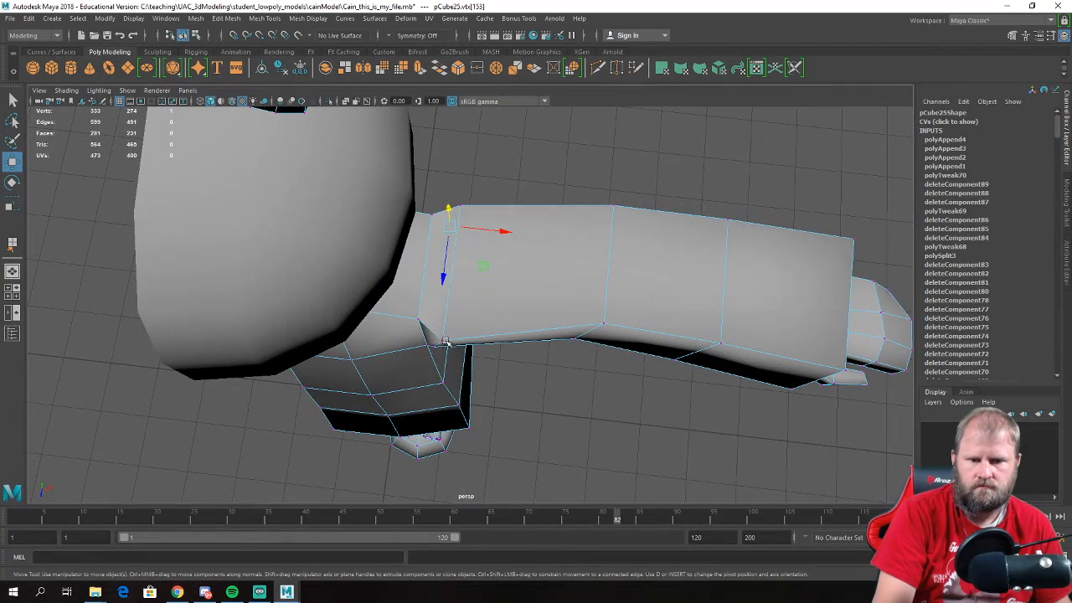
{"action": "left_click_drag", "start_coordinate": [438, 391], "coordinate": [491, 260]}
- Scale the two horizontal edges on the torso's outer side below the arm narrower and return to object mode
{"action": "right_click_drag", "start_coordinate": [492, 259], "coordinate": [433, 259]}
{"action": "left_click", "coordinate": [498, 254]}
{"action": "key", "text": "r"}
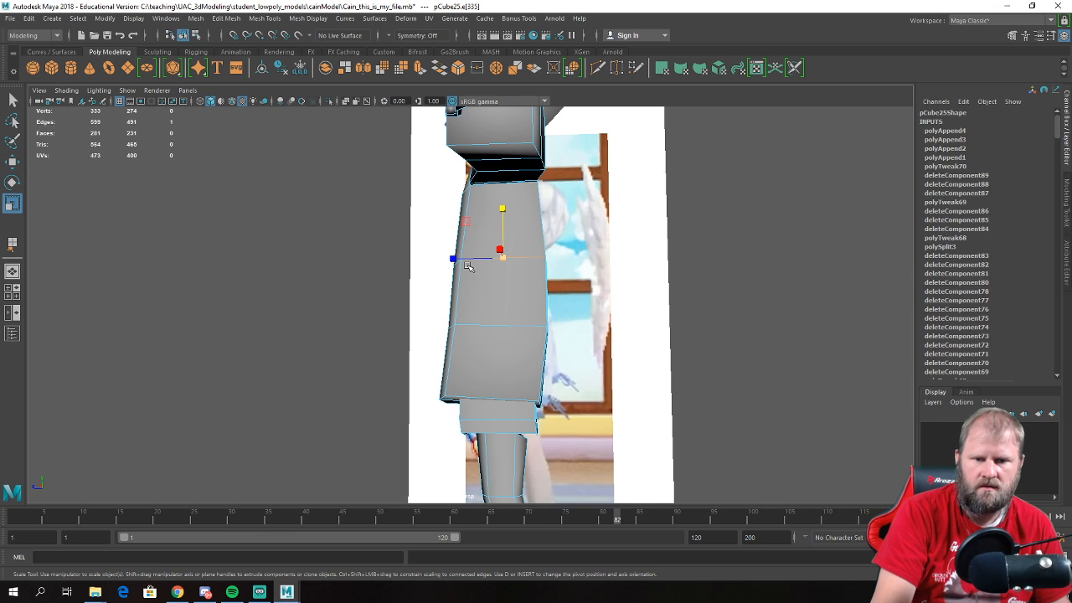
{"action": "left_click_drag", "start_coordinate": [503, 257], "coordinate": [503, 261]}
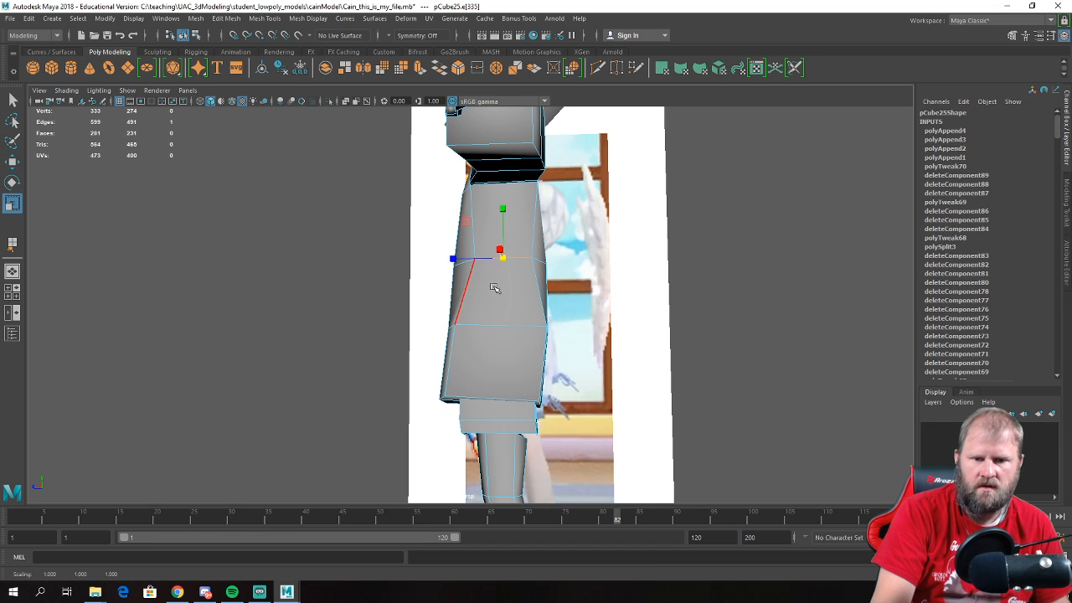
{"action": "left_click", "coordinate": [498, 326]}
{"action": "left_click_drag", "start_coordinate": [478, 324], "coordinate": [500, 291], "text": "alt"}
{"action": "right_click_drag", "start_coordinate": [496, 263], "coordinate": [552, 221]}
{"action": "left_click", "coordinate": [583, 332]}
- Select the two edges at the outer corner of the shirt's hem and move them inward along Z
{"action": "scroll", "coordinate": [584, 332], "scroll_direction": "down", "scroll_amount": 6}
{"action": "left_click_drag", "start_coordinate": [583, 333], "coordinate": [624, 313], "text": "alt"}
{"action": "scroll", "coordinate": [536, 315], "scroll_direction": "up", "scroll_amount": 3}
{"action": "left_click", "coordinate": [510, 316]}
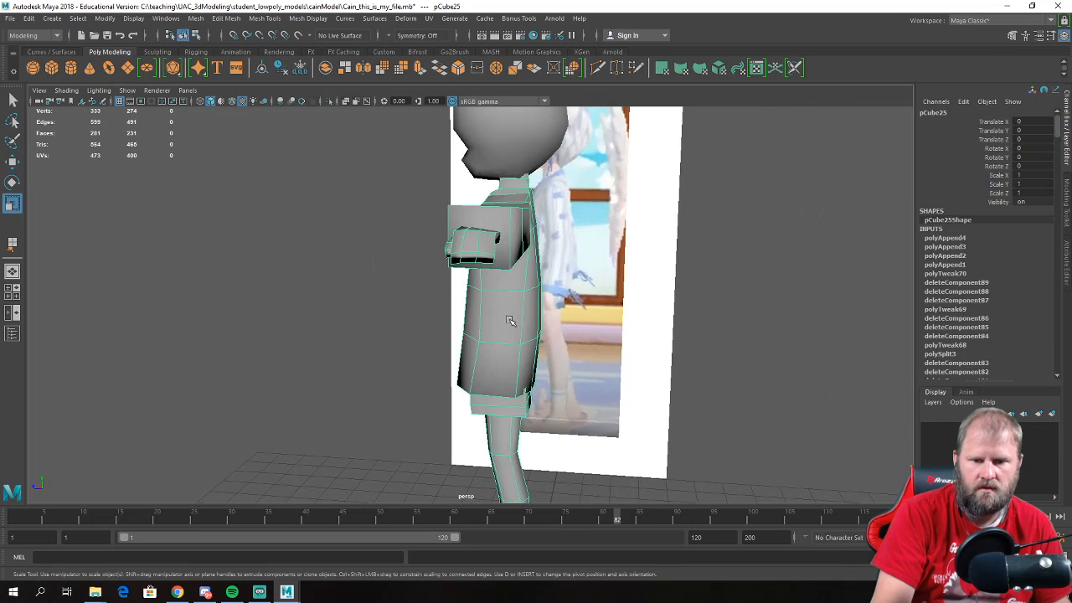
{"action": "scroll", "coordinate": [512, 320], "scroll_direction": "up", "scroll_amount": 3}
{"action": "middle_click_drag", "start_coordinate": [549, 390], "coordinate": [571, 311], "text": "alt"}
{"action": "left_click_drag", "start_coordinate": [577, 312], "coordinate": [600, 292], "text": "alt"}
{"action": "right_click_drag", "start_coordinate": [597, 270], "coordinate": [597, 248]}
{"action": "left_click", "coordinate": [545, 322]}
{"action": "key", "text": "w"}
{"action": "left_click_drag", "start_coordinate": [558, 354], "coordinate": [571, 351]}
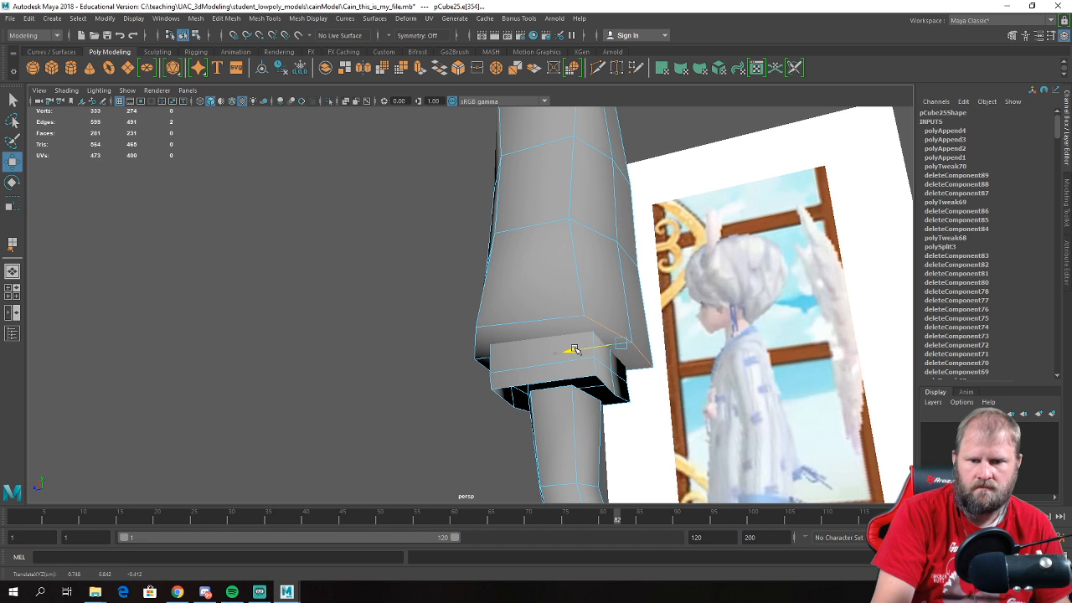
- Select the two outer faces of the shorts and scale them to about 0.6 along Z
{"action": "mouse_move", "coordinate": [437, 288]}
{"action": "left_mouse_down", "text": "alt"}
{"action": "mouse_move", "coordinate": [377, 318]}
{"action": "mouse_move", "coordinate": [382, 245]}
{"action": "mouse_move", "coordinate": [457, 284]}
{"action": "left_mouse_up", "text": "alt"}
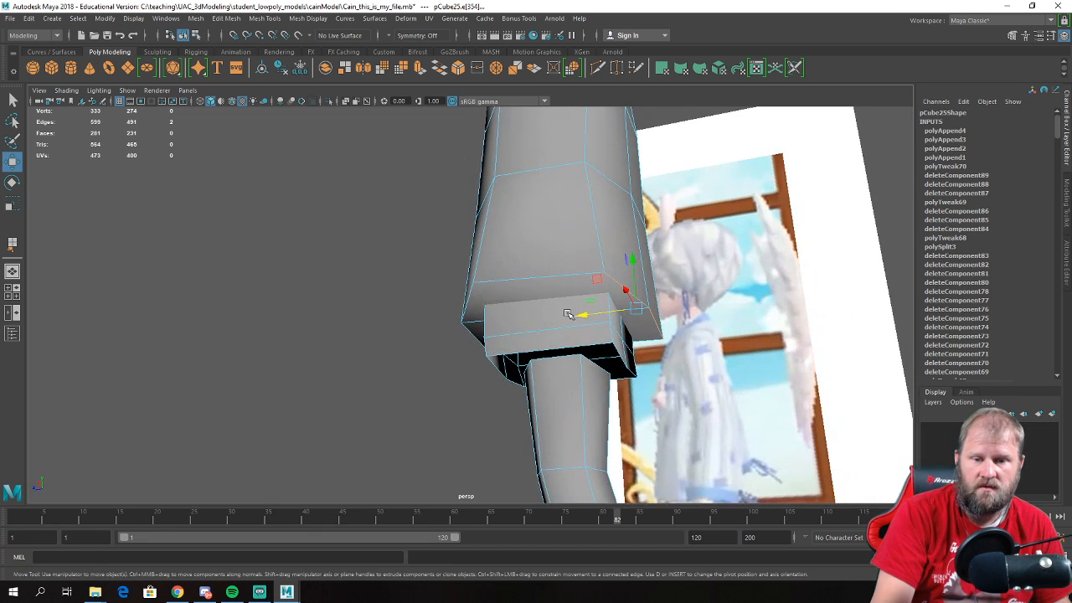
{"action": "mouse_move", "coordinate": [557, 316]}
{"action": "right_mouse_down"}
{"action": "mouse_move", "coordinate": [554, 303]}
{"action": "mouse_move", "coordinate": [559, 328]}
{"action": "right_mouse_up"}
{"action": "left_click", "coordinate": [559, 329]}
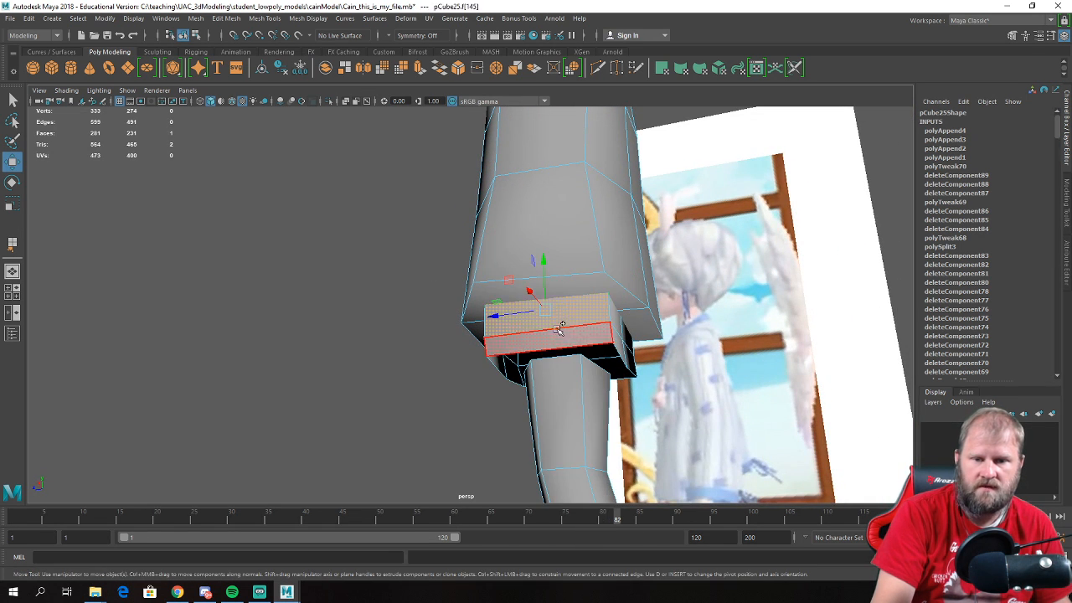
{"action": "key", "text": "e"}
{"action": "key", "text": "r"}
{"action": "left_click_drag", "start_coordinate": [507, 321], "coordinate": [519, 324]}
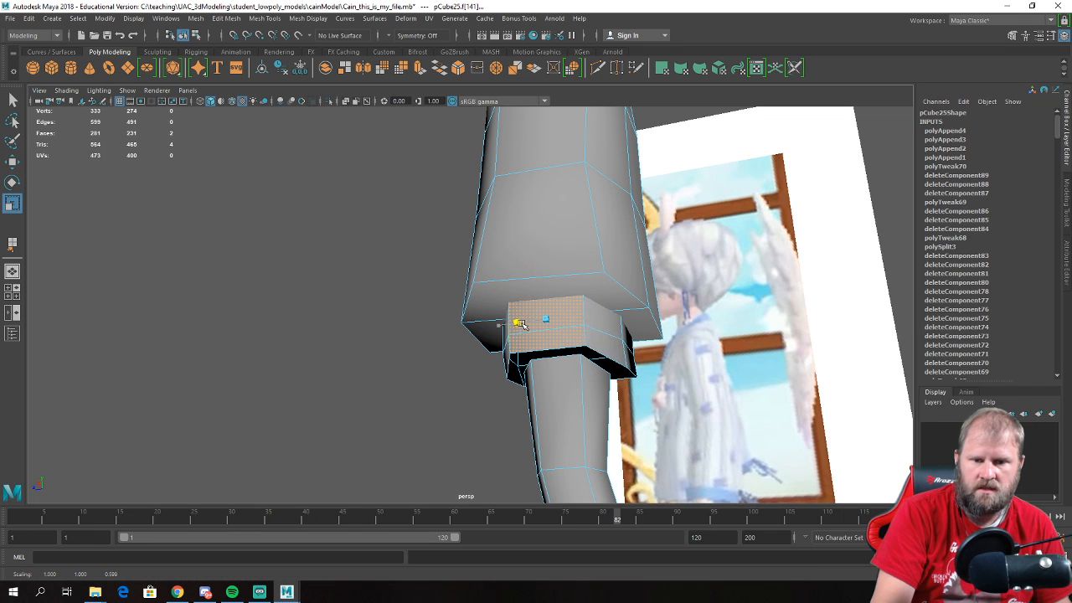
- Scale the two inner faces of the shorts narrower along Z
{"action": "left_click_drag", "start_coordinate": [693, 360], "coordinate": [505, 354], "text": "alt"}
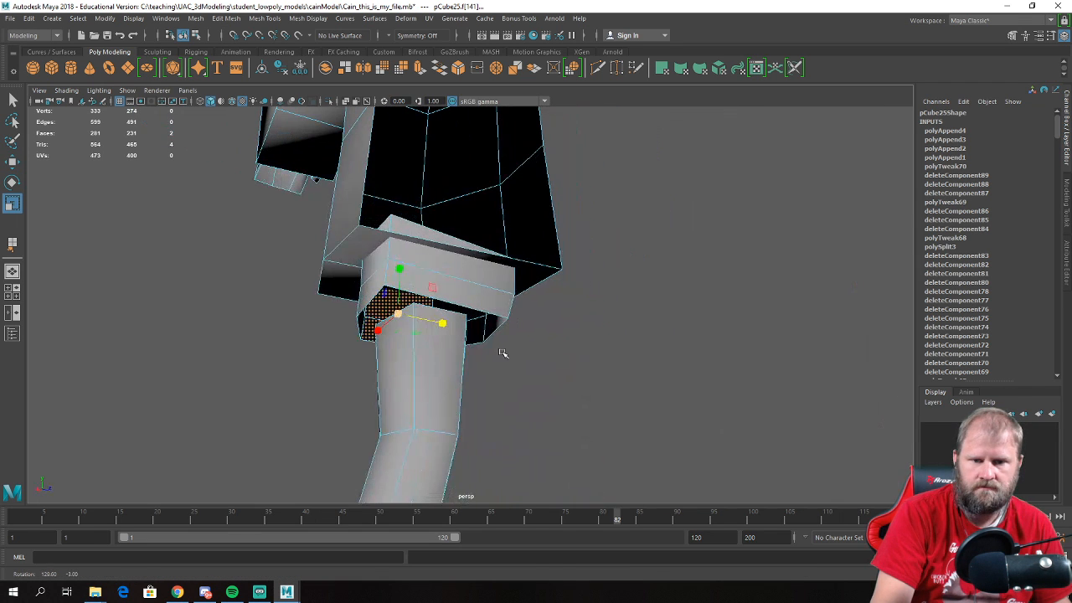
{"action": "left_click", "coordinate": [468, 297]}
{"action": "left_click", "coordinate": [506, 279], "text": "shift"}
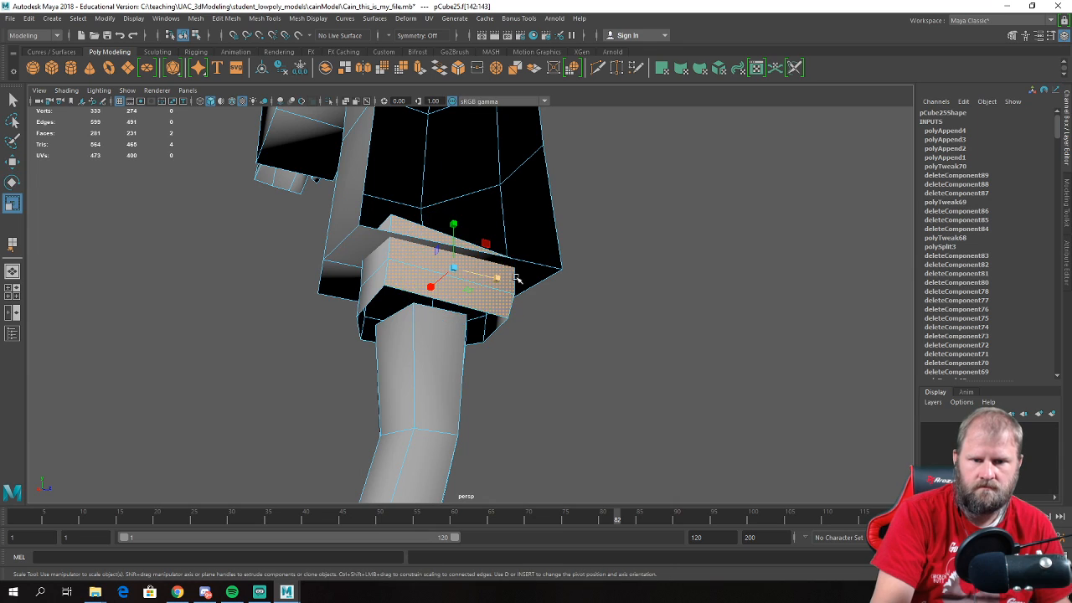
{"action": "left_click_drag", "start_coordinate": [498, 278], "coordinate": [601, 335]}
- Select all faces of the leg and foot and isolate them in the view
{"action": "key", "text": "w"}
{"action": "left_click", "coordinate": [601, 335]}
{"action": "right_click", "coordinate": [600, 324]}
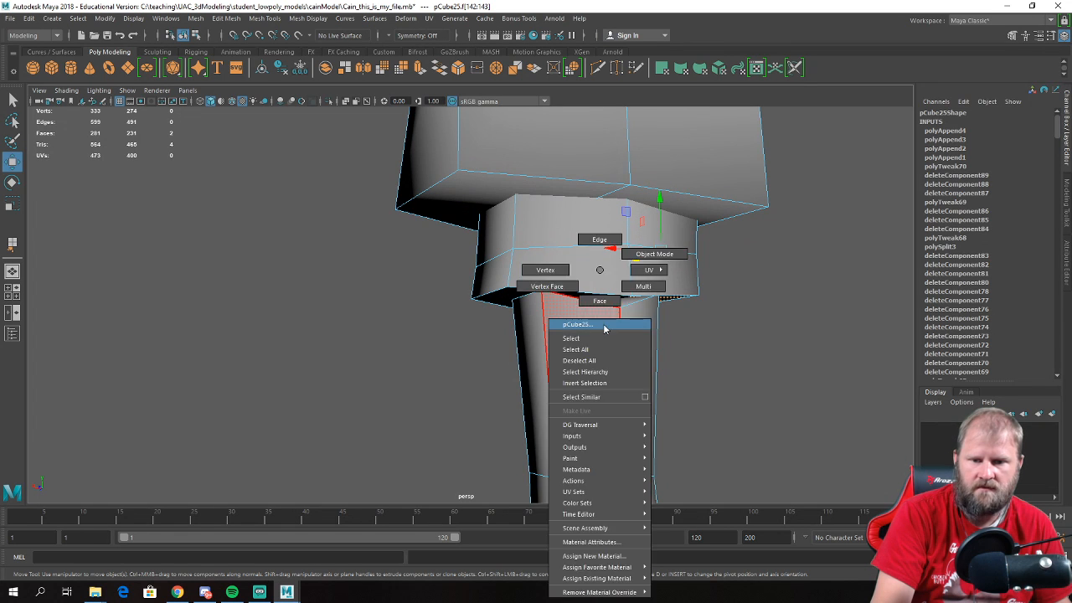
{"action": "right_click_drag", "start_coordinate": [596, 316], "coordinate": [500, 369], "text": "alt"}
{"action": "right_click", "coordinate": [449, 350]}
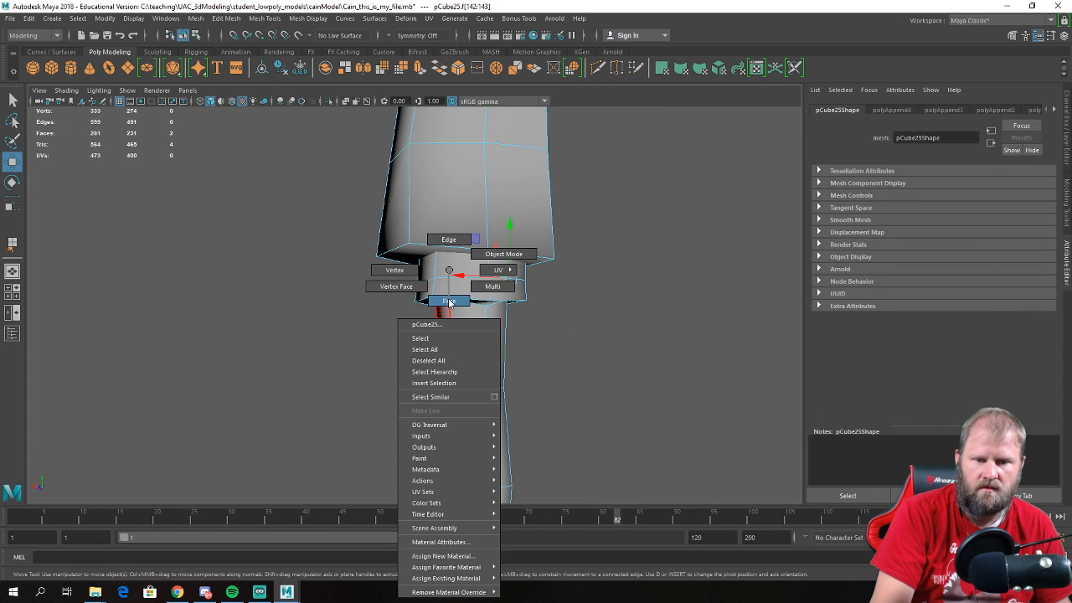
{"action": "right_click_drag", "start_coordinate": [449, 303], "coordinate": [450, 304]}
{"action": "double_click", "coordinate": [476, 331]}
{"action": "left_click_drag", "start_coordinate": [476, 331], "coordinate": [471, 296], "text": "alt"}
{"action": "key", "text": "ctrl+1"}
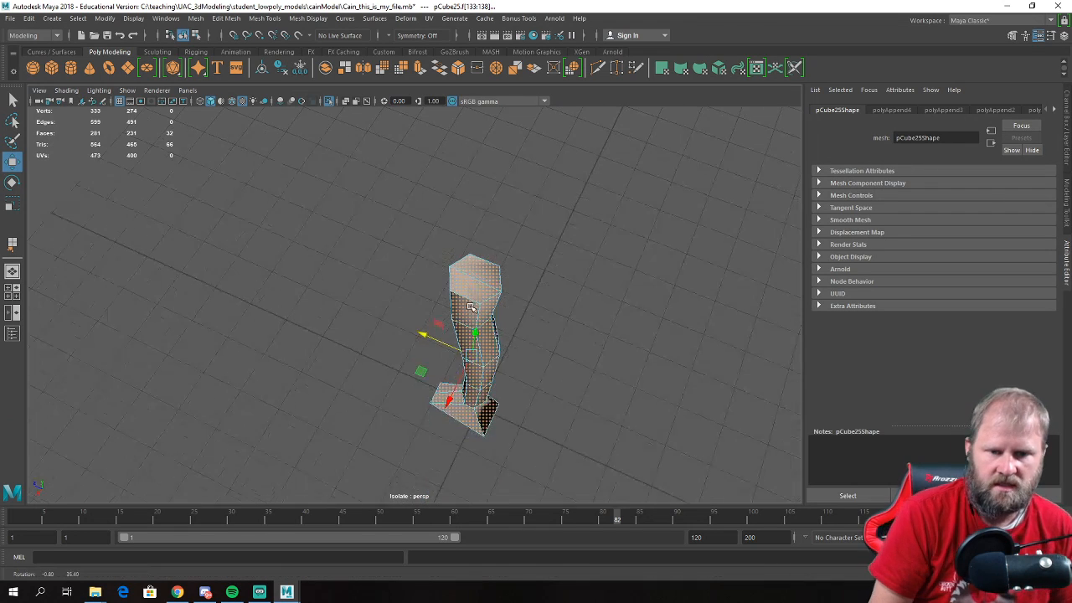
- Delete the two cap faces on top of the isolated leg and return to object mode
{"action": "left_click", "coordinate": [484, 276]}
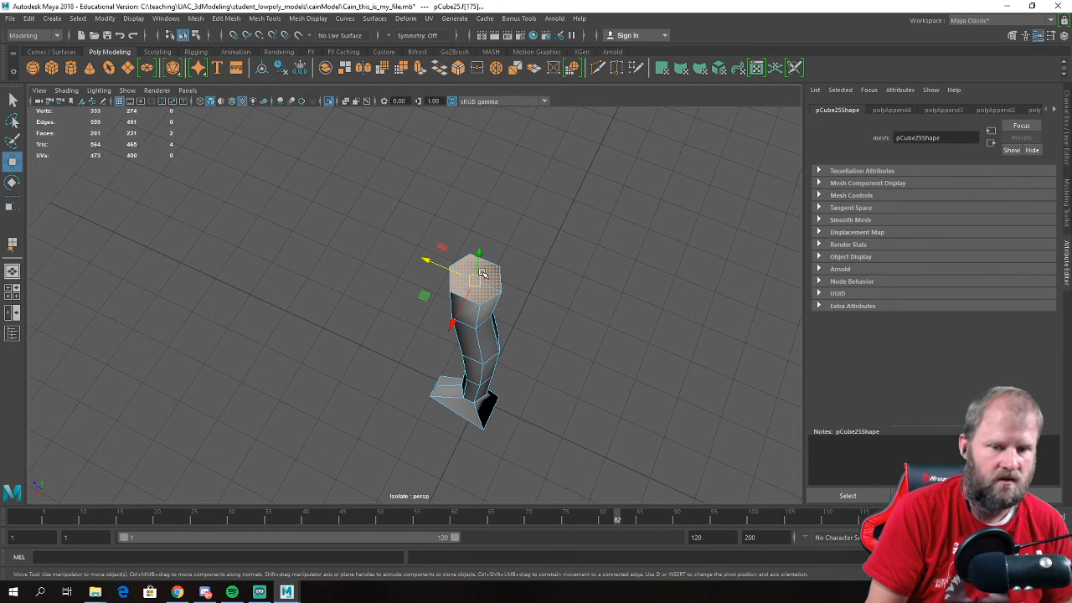
{"action": "key", "text": "Delete"}
{"action": "left_click_drag", "start_coordinate": [566, 288], "coordinate": [496, 216], "text": "alt"}
{"action": "right_click_drag", "start_coordinate": [484, 217], "coordinate": [538, 214]}
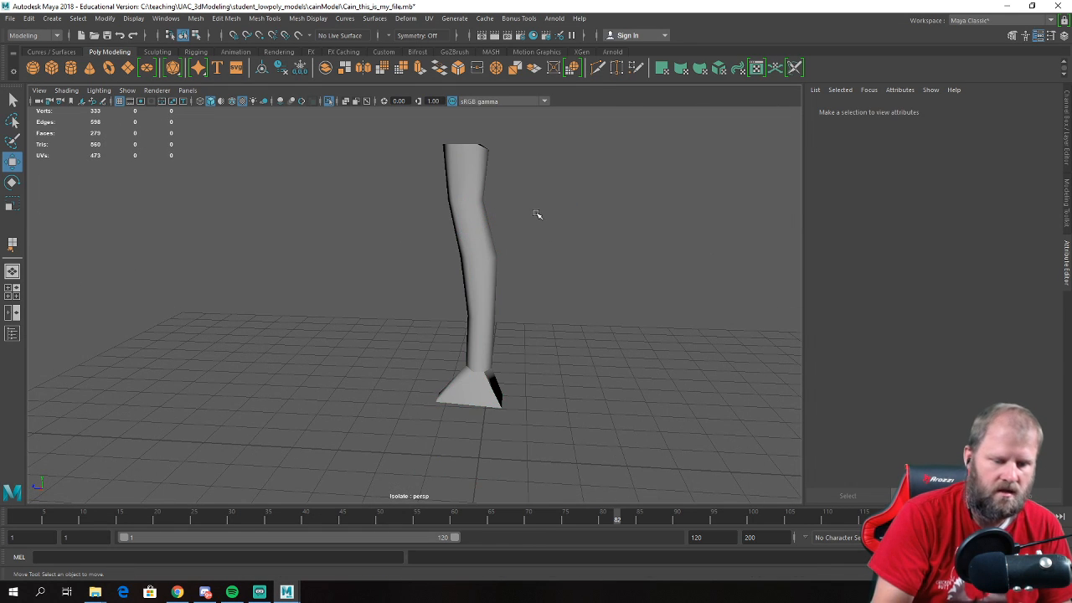
- Show the whole model again, select the edge loop at the top of the leg and adjust its height beneath the shorts
{"action": "key", "text": "ctrl+1"}
{"action": "scroll", "coordinate": [530, 216], "scroll_direction": "up", "scroll_amount": 6}
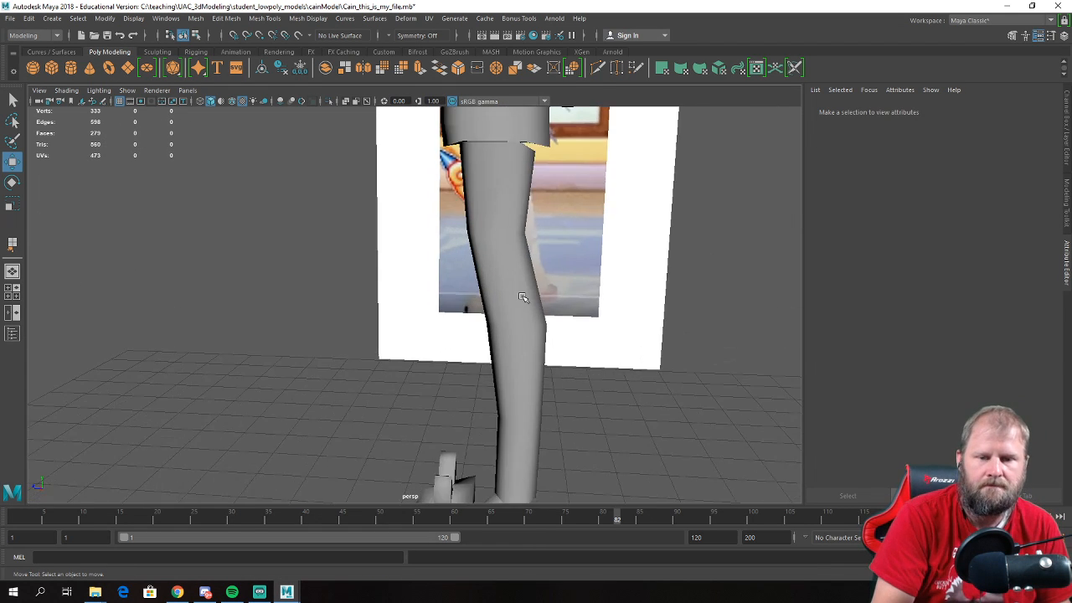
{"action": "left_click", "coordinate": [501, 174]}
{"action": "middle_click_drag", "start_coordinate": [501, 174], "coordinate": [457, 297], "text": "alt"}
{"action": "scroll", "coordinate": [457, 296], "scroll_direction": "up", "scroll_amount": 3}
{"action": "right_click_drag", "start_coordinate": [501, 265], "coordinate": [502, 236]}
{"action": "double_click", "coordinate": [508, 244]}
{"action": "key", "text": "r"}
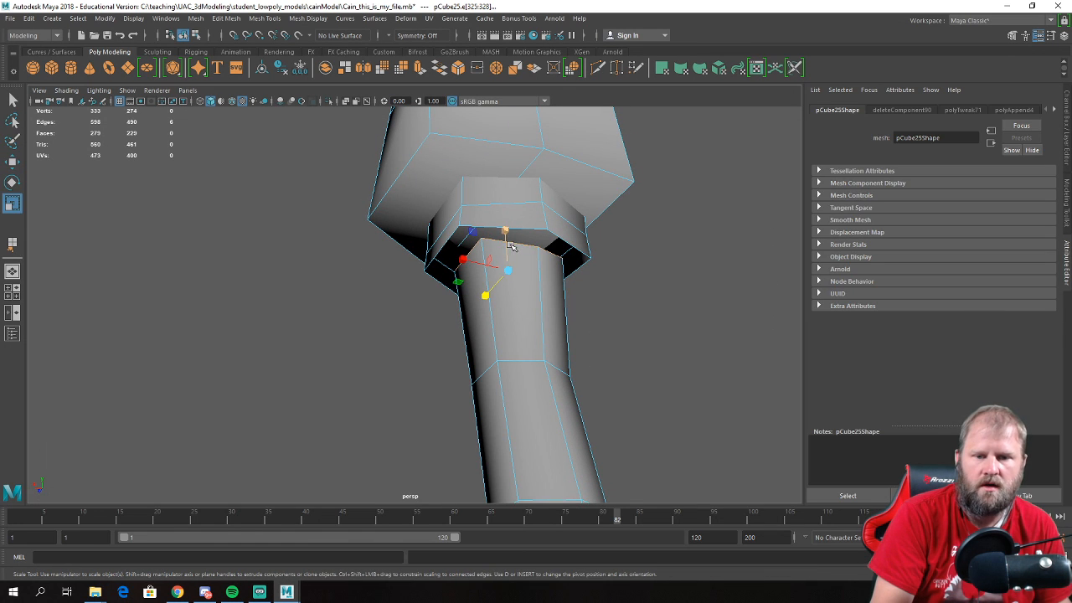
{"action": "left_click_drag", "start_coordinate": [506, 228], "coordinate": [536, 303]}
{"action": "key", "text": "w"}
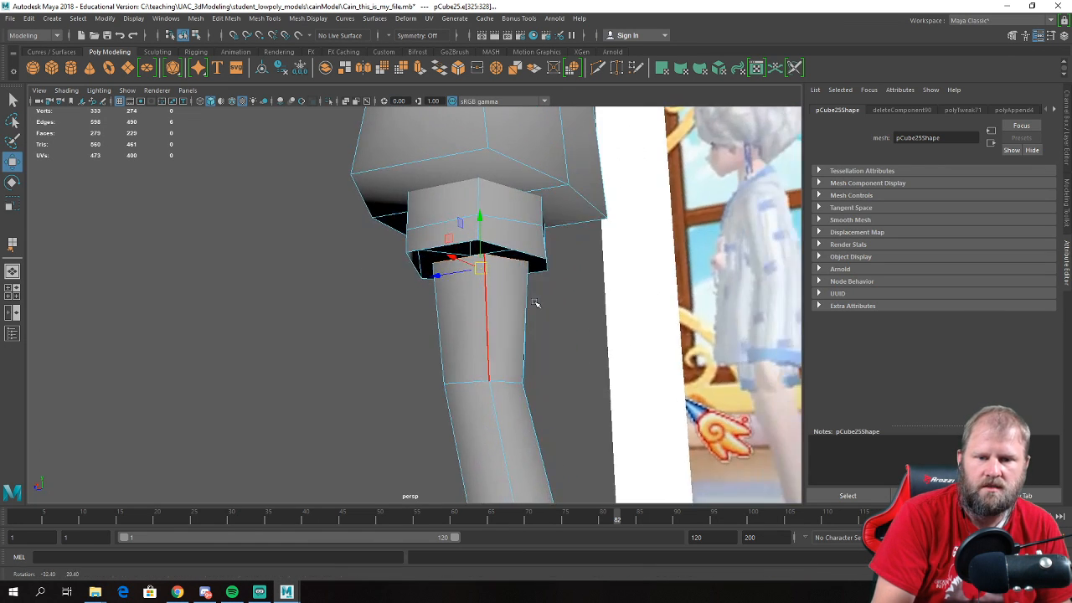
{"action": "mouse_move", "coordinate": [480, 224]}
{"action": "left_mouse_down"}
{"action": "mouse_move", "coordinate": [489, 208]}
{"action": "mouse_move", "coordinate": [481, 241]}
{"action": "left_mouse_up"}
{"action": "scroll", "coordinate": [333, 253], "scroll_direction": "up", "scroll_amount": 3}
{"action": "left_click_drag", "start_coordinate": [334, 252], "coordinate": [327, 256], "text": "alt"}
- Extrude the edge loop at the shorts' leg opening inward to close it, and return the model to object mode
{"action": "left_click", "coordinate": [328, 256]}
{"action": "left_click", "coordinate": [481, 203]}
{"action": "right_click_drag", "start_coordinate": [469, 201], "coordinate": [470, 167]}
{"action": "left_click", "coordinate": [482, 220]}
{"action": "right_click_drag", "start_coordinate": [483, 221], "coordinate": [457, 222], "text": "shift"}
{"action": "key", "text": "r"}
{"action": "key", "text": "w"}
{"action": "left_click_drag", "start_coordinate": [488, 224], "coordinate": [443, 207], "text": "alt"}
{"action": "left_click_drag", "start_coordinate": [391, 179], "coordinate": [394, 182]}
{"action": "scroll", "coordinate": [456, 236], "scroll_direction": "down", "scroll_amount": 5}
{"action": "left_click_drag", "start_coordinate": [462, 243], "coordinate": [512, 283], "text": "alt"}
{"action": "left_click", "coordinate": [511, 285]}
{"action": "scroll", "coordinate": [421, 300], "scroll_direction": "down", "scroll_amount": 8}
{"action": "left_click_drag", "start_coordinate": [421, 300], "coordinate": [394, 274], "text": "alt"}
{"action": "scroll", "coordinate": [394, 275], "scroll_direction": "up", "scroll_amount": 4}
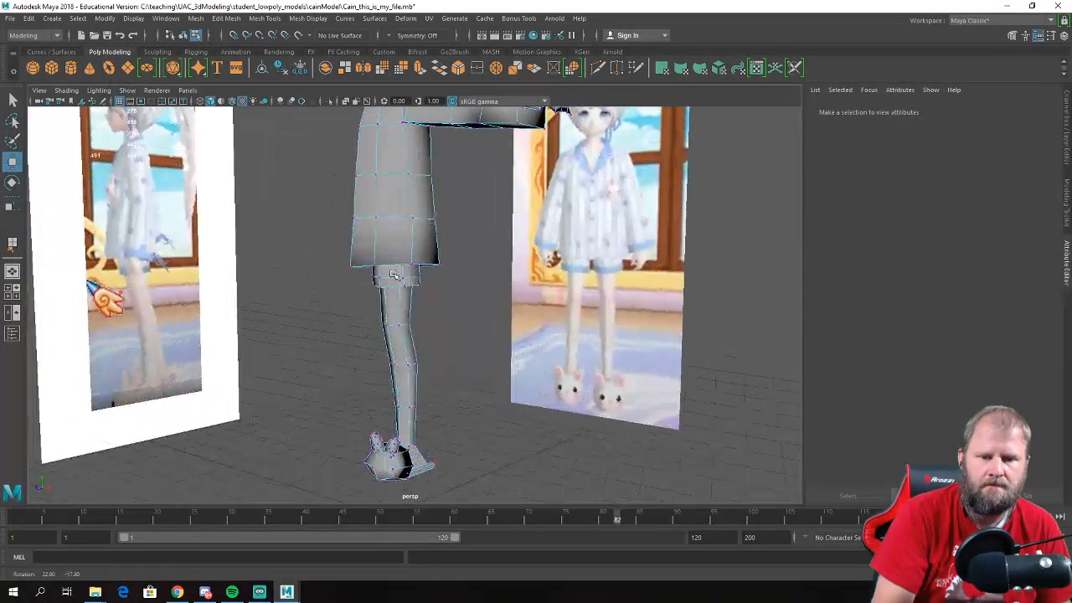
{"action": "right_click_drag", "start_coordinate": [398, 280], "coordinate": [457, 240]}
{"action": "left_click", "coordinate": [458, 240]}
- Select all faces of the old floating ear above the head and delete them
{"action": "scroll", "coordinate": [460, 243], "scroll_direction": "down", "scroll_amount": 7}
{"action": "scroll", "coordinate": [464, 287], "scroll_direction": "up", "scroll_amount": 4}
{"action": "left_click_drag", "start_coordinate": [466, 289], "coordinate": [439, 292], "text": "alt"}
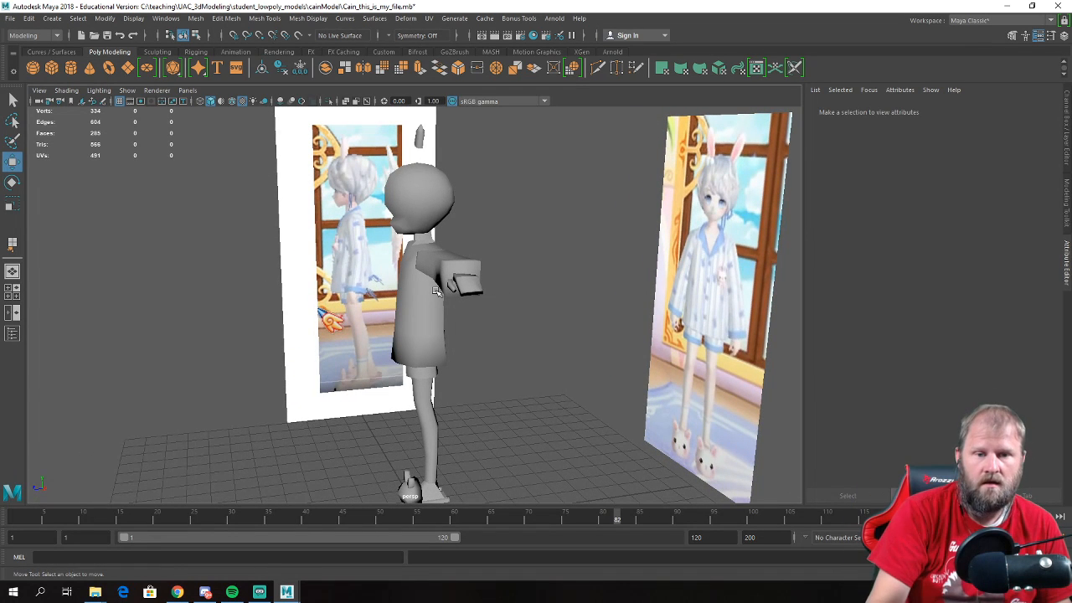
{"action": "middle_click_drag", "start_coordinate": [449, 148], "coordinate": [453, 246], "text": "alt"}
{"action": "right_click_drag", "start_coordinate": [318, 283], "coordinate": [360, 289], "text": "alt"}
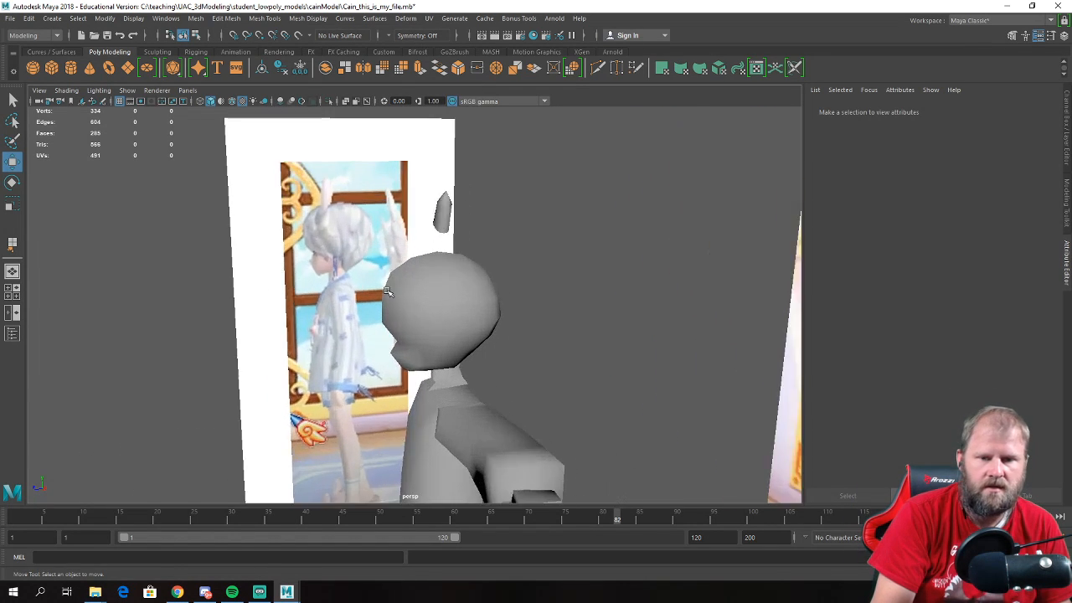
{"action": "left_click_drag", "start_coordinate": [367, 288], "coordinate": [455, 294], "text": "alt"}
{"action": "middle_click_drag", "start_coordinate": [463, 247], "coordinate": [438, 297], "text": "alt"}
{"action": "right_click_drag", "start_coordinate": [414, 295], "coordinate": [442, 294], "text": "alt"}
{"action": "left_click_drag", "start_coordinate": [421, 283], "coordinate": [457, 277], "text": "alt"}
{"action": "left_click", "coordinate": [460, 241]}
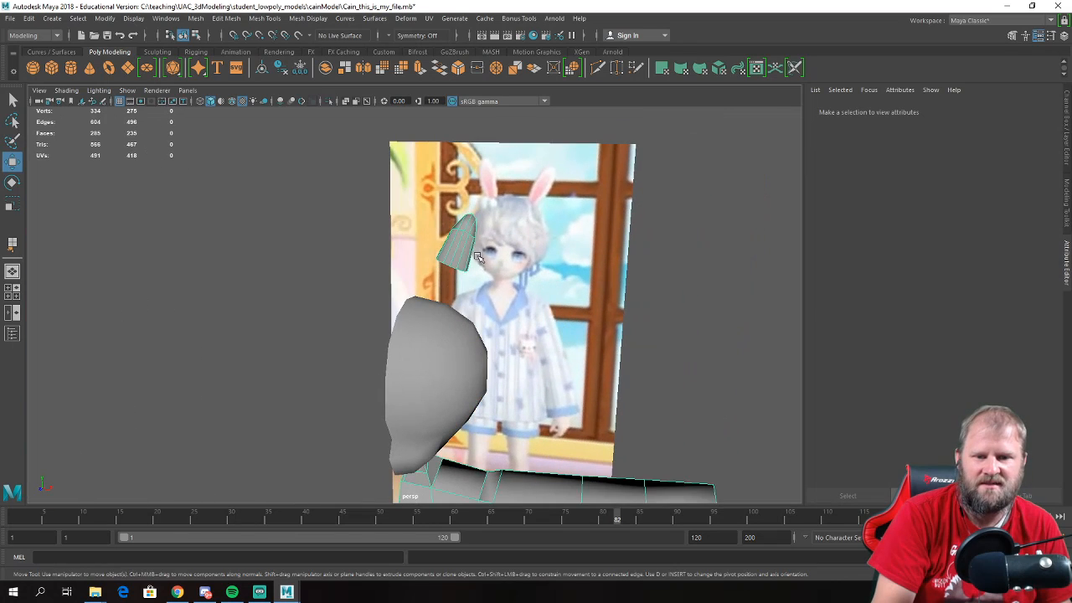
{"action": "middle_click_drag", "start_coordinate": [460, 241], "coordinate": [426, 278], "text": "alt"}
{"action": "right_click_drag", "start_coordinate": [423, 285], "coordinate": [442, 291], "text": "alt"}
{"action": "left_click_drag", "start_coordinate": [443, 290], "coordinate": [465, 281], "text": "alt"}
{"action": "right_click_drag", "start_coordinate": [447, 267], "coordinate": [447, 295]}
{"action": "left_click", "coordinate": [450, 268]}
{"action": "double_click", "coordinate": [436, 271]}
{"action": "key", "text": "Delete"}
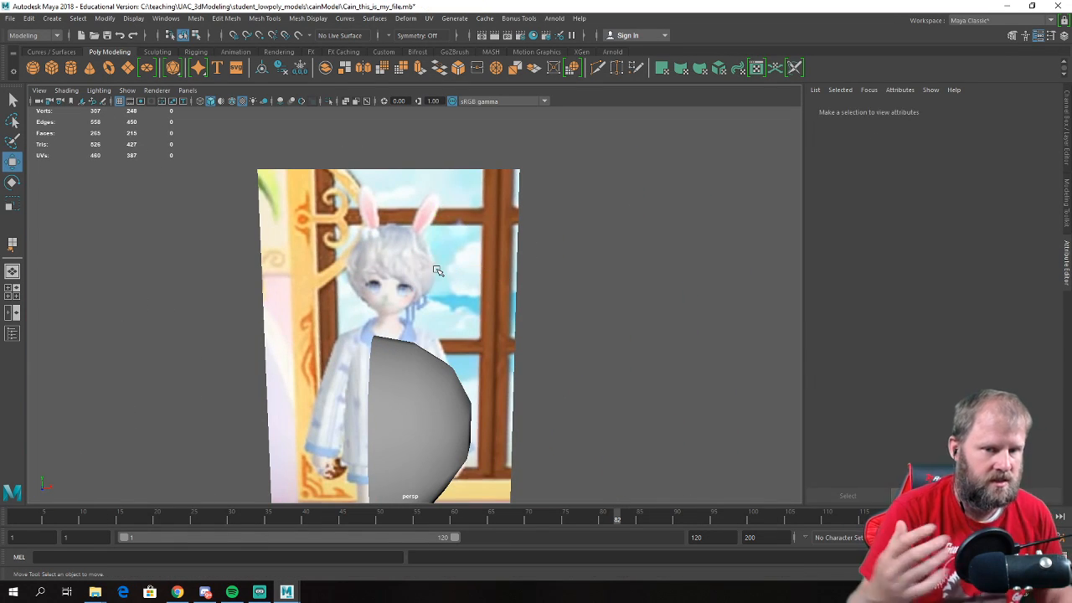
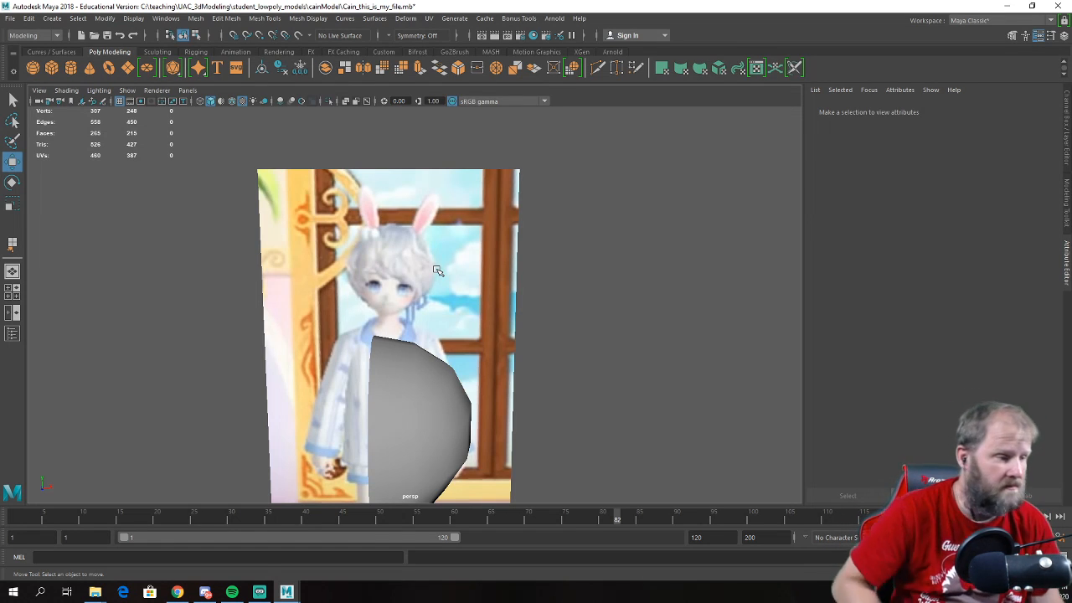
- Create a polygon cube and move it above the head to the ear's position in the front reference
{"action": "scroll", "coordinate": [300, 288], "scroll_direction": "down", "scroll_amount": 5}
{"action": "left_click", "coordinate": [52, 68]}
{"action": "middle_click_drag", "start_coordinate": [396, 436], "coordinate": [371, 365], "text": "alt"}
{"action": "scroll", "coordinate": [371, 365], "scroll_direction": "down", "scroll_amount": 3}
{"action": "left_click_drag", "start_coordinate": [374, 384], "coordinate": [372, 162]}
{"action": "scroll", "coordinate": [360, 191], "scroll_direction": "up", "scroll_amount": 4}
{"action": "middle_click_drag", "start_coordinate": [372, 162], "coordinate": [346, 289], "text": "alt"}
{"action": "left_click_drag", "start_coordinate": [325, 245], "coordinate": [351, 246]}
{"action": "key", "text": "space"}
{"action": "key", "text": "space"}
{"action": "scroll", "coordinate": [302, 353], "scroll_direction": "down", "scroll_amount": 3}
{"action": "middle_click_drag", "start_coordinate": [302, 354], "coordinate": [275, 462], "text": "alt"}
{"action": "scroll", "coordinate": [321, 361], "scroll_direction": "up", "scroll_amount": 5}
- Rotate the cube about -24° around Z and scale it to about 0.34 × 1.28 × 0.34 to match the reference ear
{"action": "key", "text": "e"}
{"action": "middle_click_drag", "start_coordinate": [356, 369], "coordinate": [380, 269], "text": "alt"}
{"action": "scroll", "coordinate": [380, 268], "scroll_direction": "up", "scroll_amount": 3}
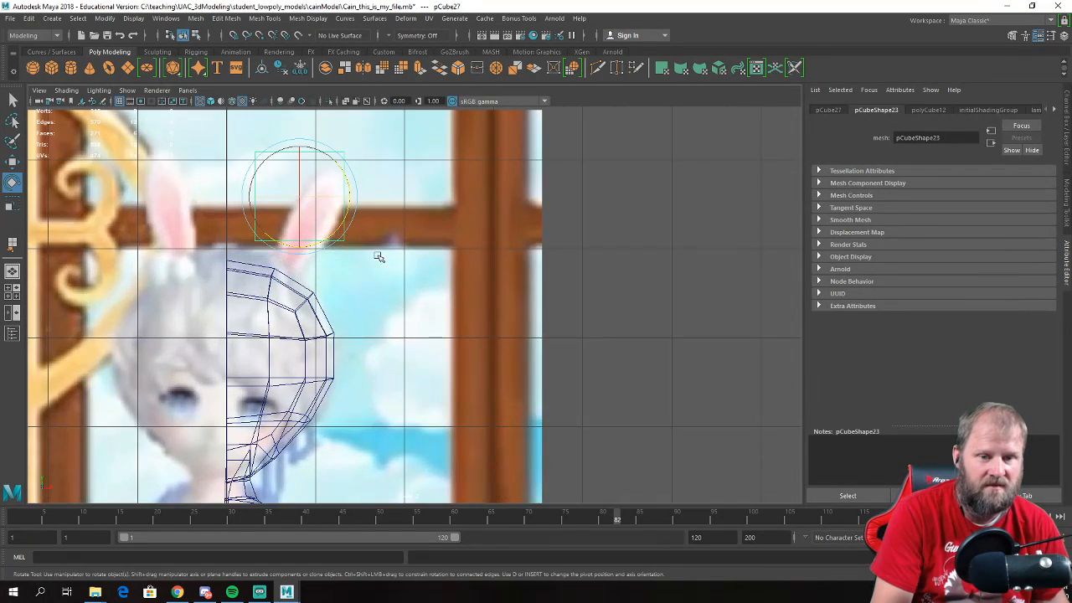
{"action": "left_click_drag", "start_coordinate": [346, 216], "coordinate": [337, 231]}
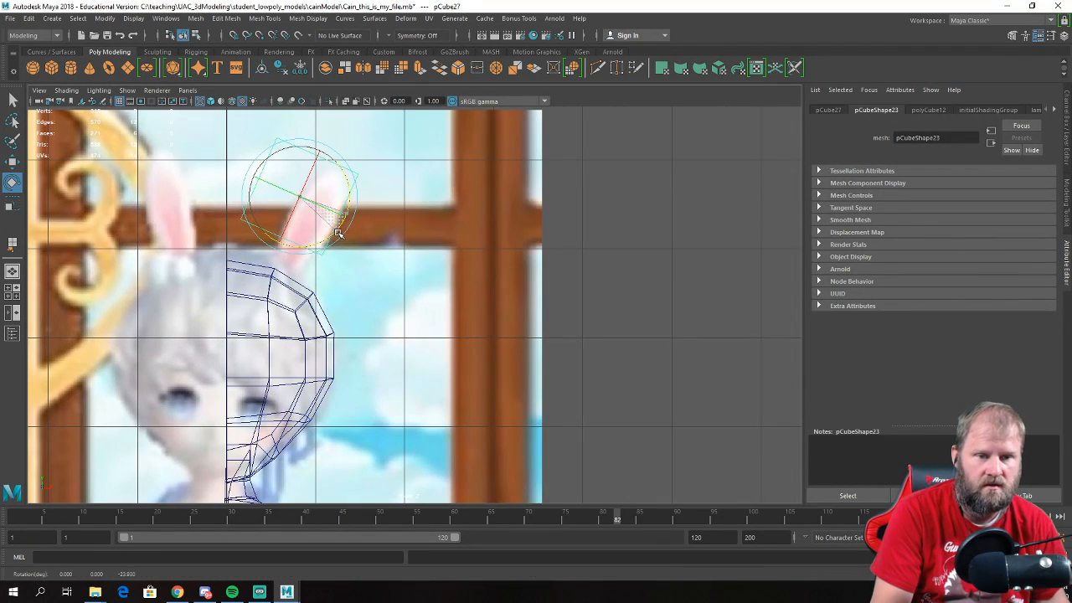
{"action": "key", "text": "r"}
{"action": "left_click_drag", "start_coordinate": [300, 198], "coordinate": [250, 190]}
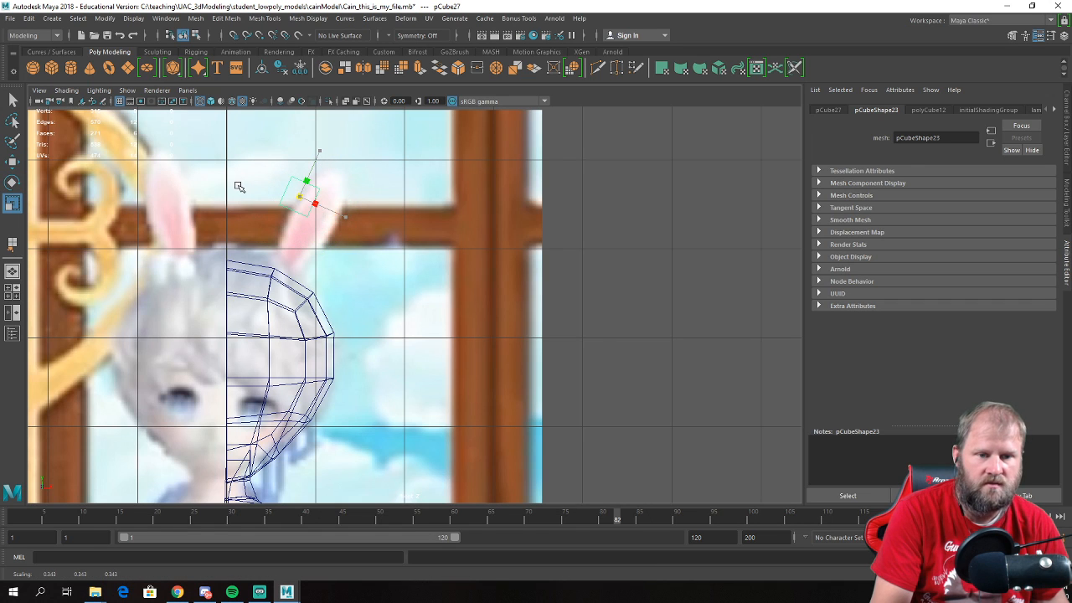
{"action": "key", "text": "w"}
{"action": "key", "text": "r"}
{"action": "left_click_drag", "start_coordinate": [338, 182], "coordinate": [341, 162]}
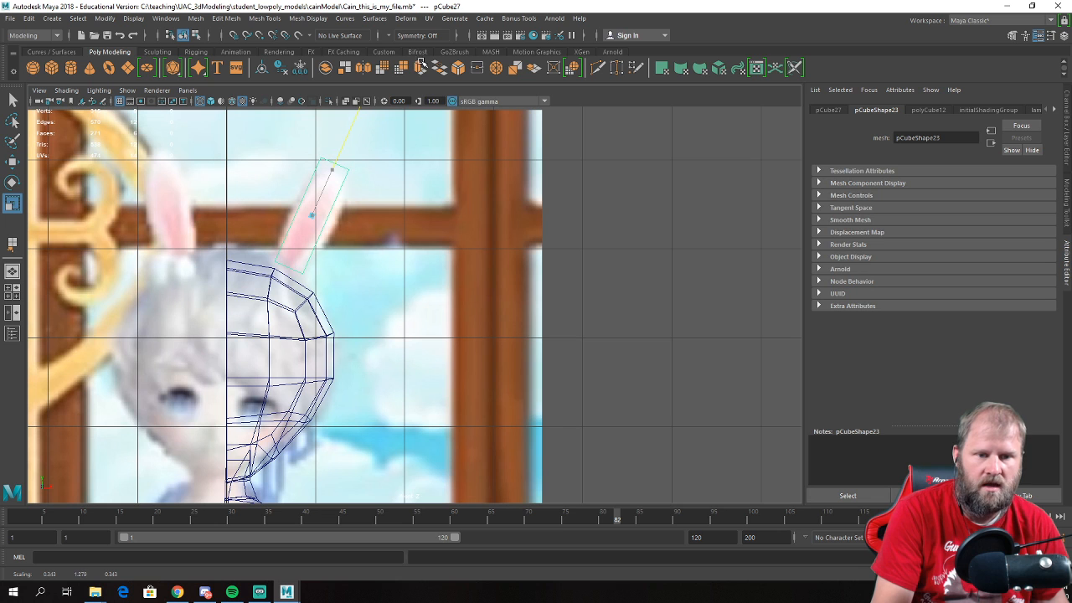
{"action": "key", "text": "w"}
- Select the upper vertices of the head and compare its outline with the side and front reference images
{"action": "scroll", "coordinate": [277, 256], "scroll_direction": "up", "scroll_amount": 3}
{"action": "middle_click_drag", "start_coordinate": [263, 263], "coordinate": [320, 172], "text": "alt"}
{"action": "scroll", "coordinate": [315, 179], "scroll_direction": "up", "scroll_amount": 1}
{"action": "right_click", "coordinate": [301, 191]}
{"action": "right_click_drag", "start_coordinate": [276, 186], "coordinate": [237, 166]}
{"action": "scroll", "coordinate": [237, 165], "scroll_direction": "down", "scroll_amount": 6}
{"action": "middle_click_drag", "start_coordinate": [339, 275], "coordinate": [341, 298], "text": "alt"}
{"action": "scroll", "coordinate": [341, 299], "scroll_direction": "up", "scroll_amount": 1}
{"action": "scroll", "coordinate": [343, 300], "scroll_direction": "up", "scroll_amount": 3}
{"action": "left_click_drag", "start_coordinate": [396, 314], "coordinate": [387, 290]}
{"action": "key", "text": "space"}
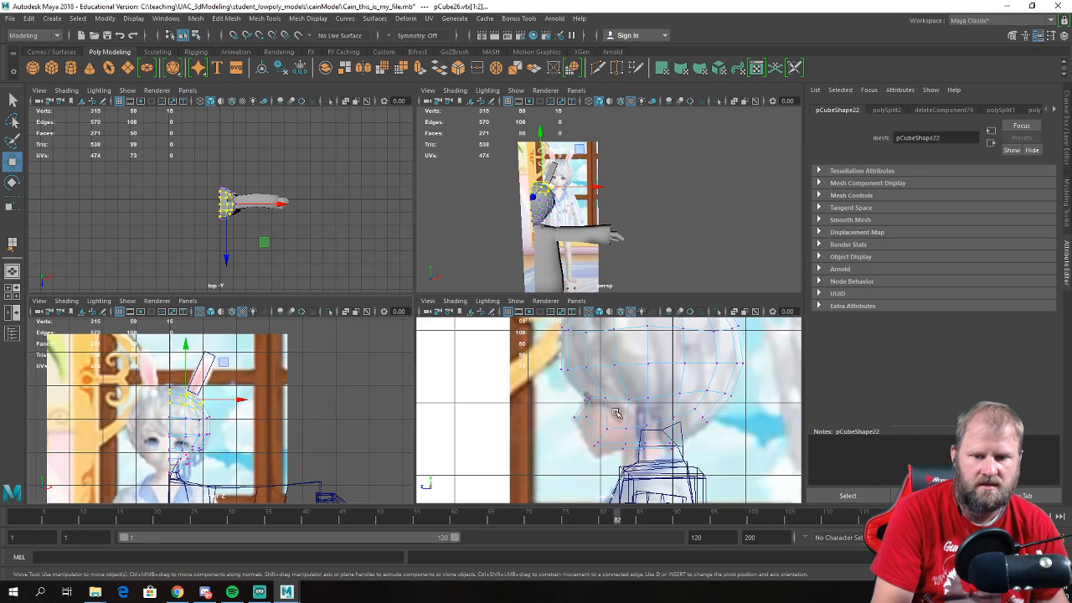
{"action": "key", "text": "space"}
{"action": "middle_click_drag", "start_coordinate": [621, 272], "coordinate": [592, 418], "text": "alt"}
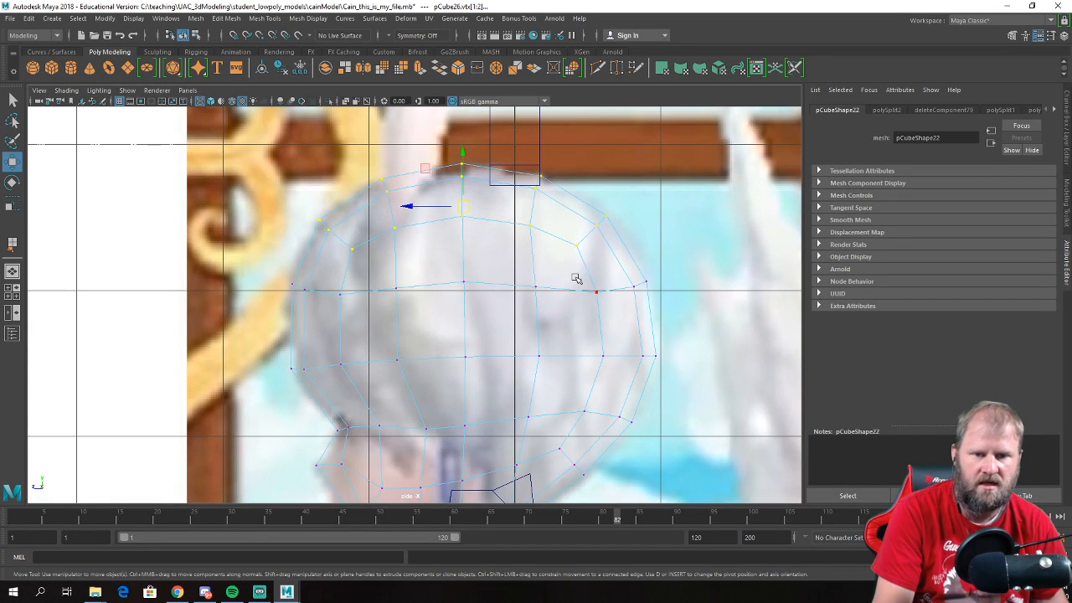
{"action": "scroll", "coordinate": [580, 279], "scroll_direction": "down", "scroll_amount": 5}
{"action": "key", "text": "space"}
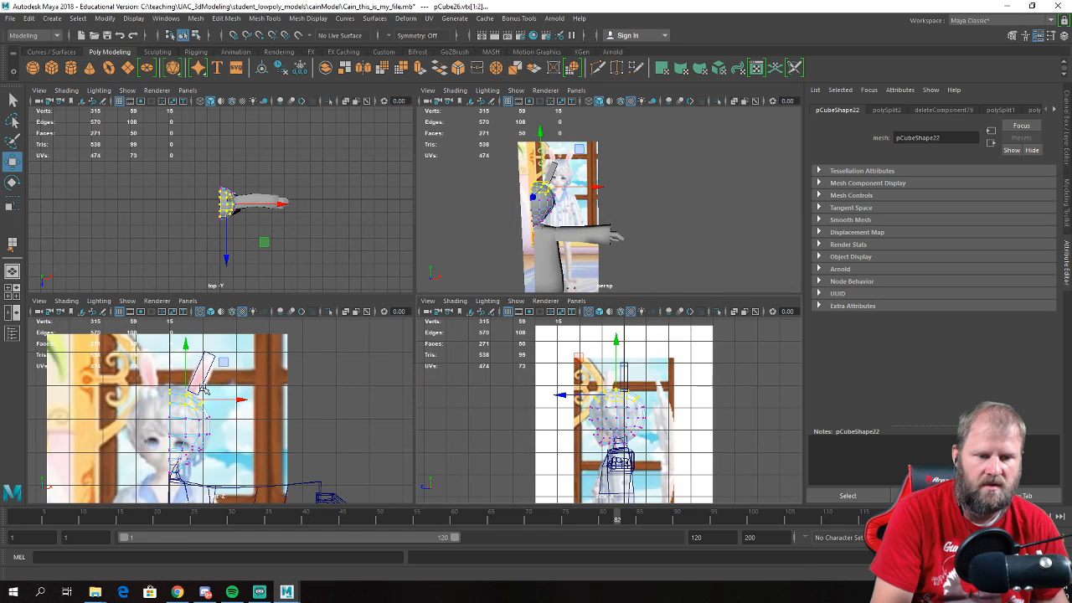
{"action": "key", "text": "space"}
{"action": "middle_click_drag", "start_coordinate": [220, 371], "coordinate": [201, 346], "text": "alt"}
{"action": "scroll", "coordinate": [243, 302], "scroll_direction": "up", "scroll_amount": 2}
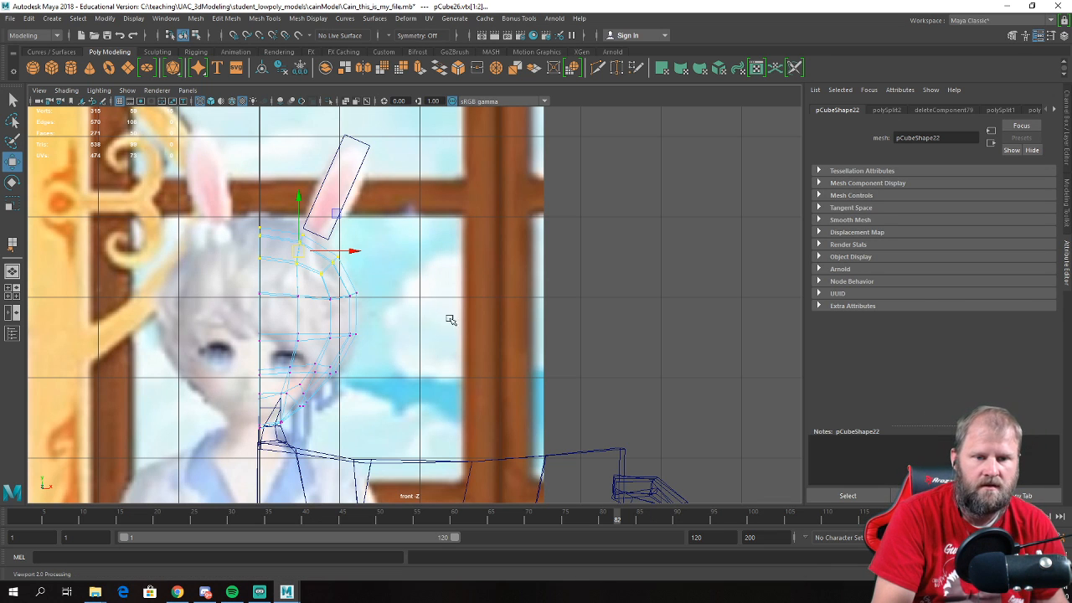
- Move the chin vertex down and the jaw vertex behind it slightly back and down to follow the side reference
{"action": "key", "text": "space"}
{"action": "key", "text": "space"}
{"action": "scroll", "coordinate": [399, 258], "scroll_direction": "up", "scroll_amount": 5}
{"action": "left_click_drag", "start_coordinate": [358, 206], "coordinate": [363, 222]}
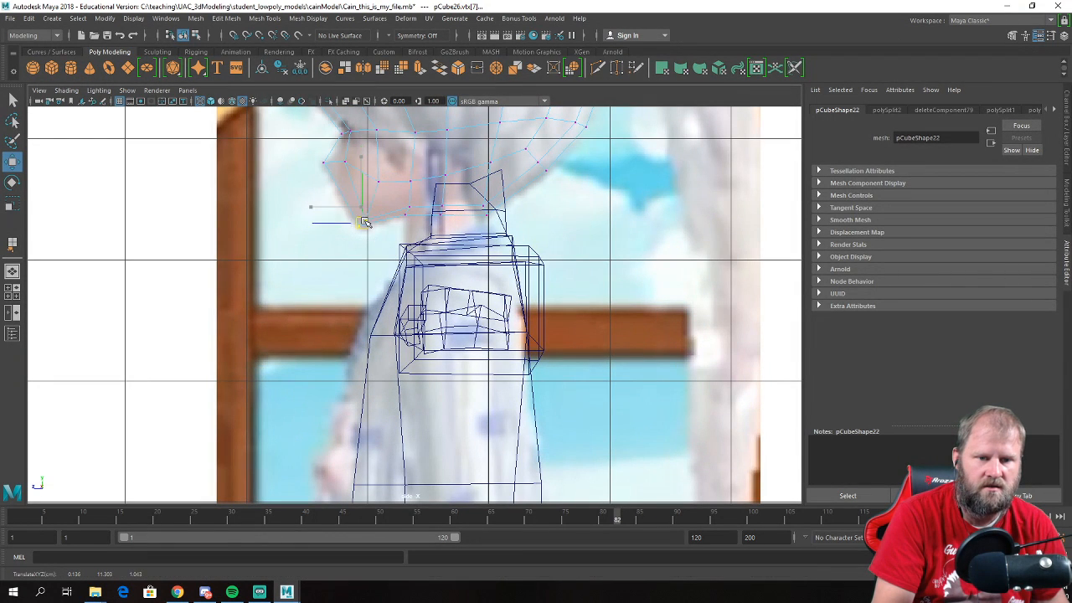
{"action": "left_click", "coordinate": [381, 184]}
{"action": "left_click_drag", "start_coordinate": [380, 181], "coordinate": [387, 185]}
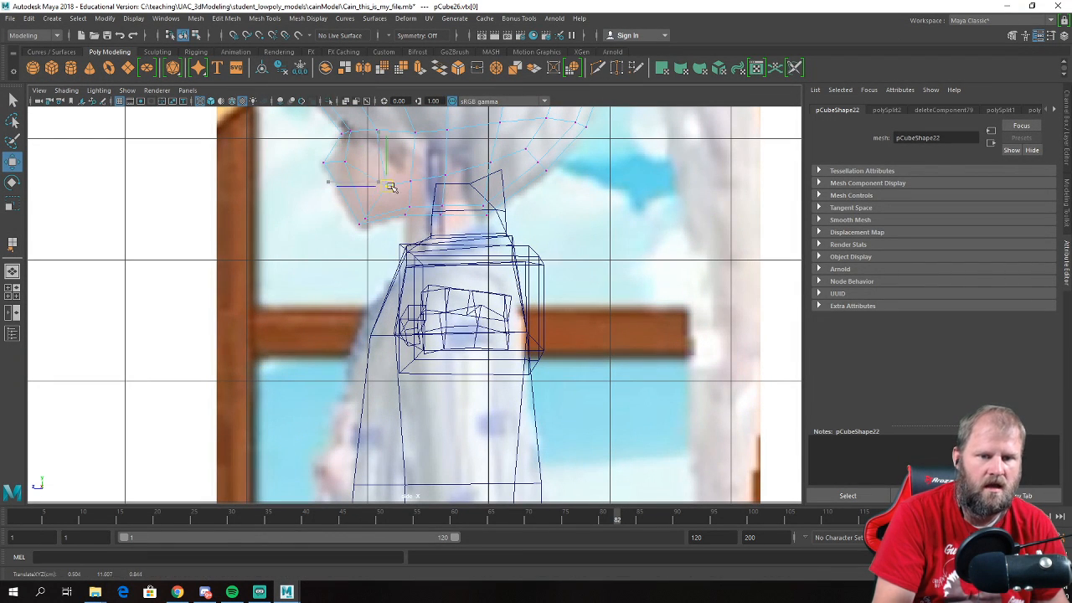
- Select all vertices of the head and raise them slightly along Y to match the front reference
{"action": "key", "text": "space"}
{"action": "key", "text": "space"}
{"action": "left_click_drag", "start_coordinate": [523, 213], "coordinate": [272, 249], "text": "alt"}
{"action": "left_click_drag", "start_coordinate": [371, 384], "coordinate": [276, 381], "text": "alt"}
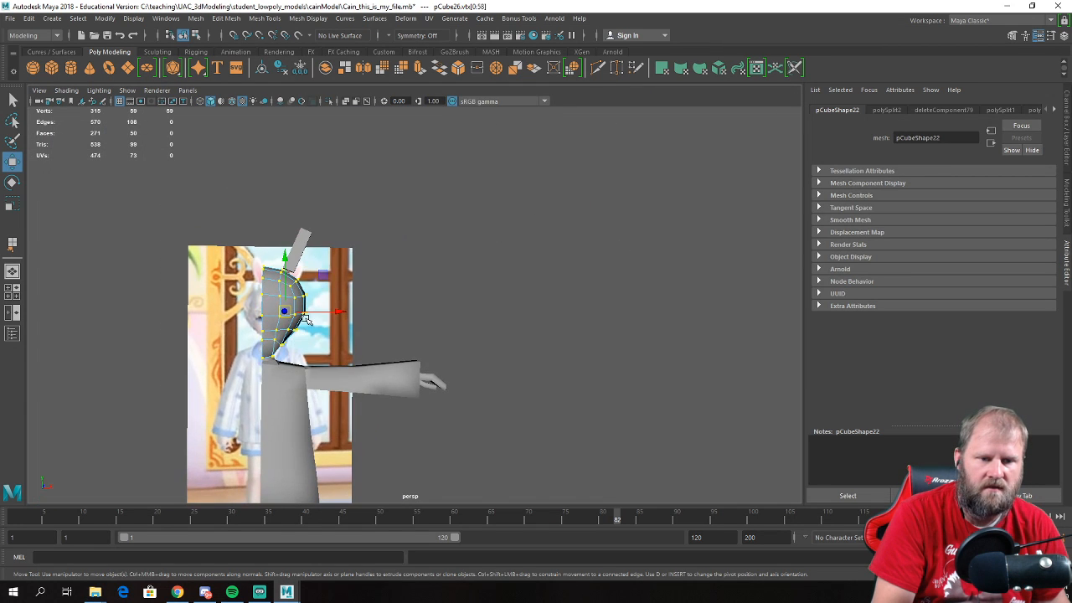
{"action": "key", "text": "space"}
{"action": "key", "text": "space"}
{"action": "middle_click_drag", "start_coordinate": [346, 310], "coordinate": [356, 292], "text": "alt"}
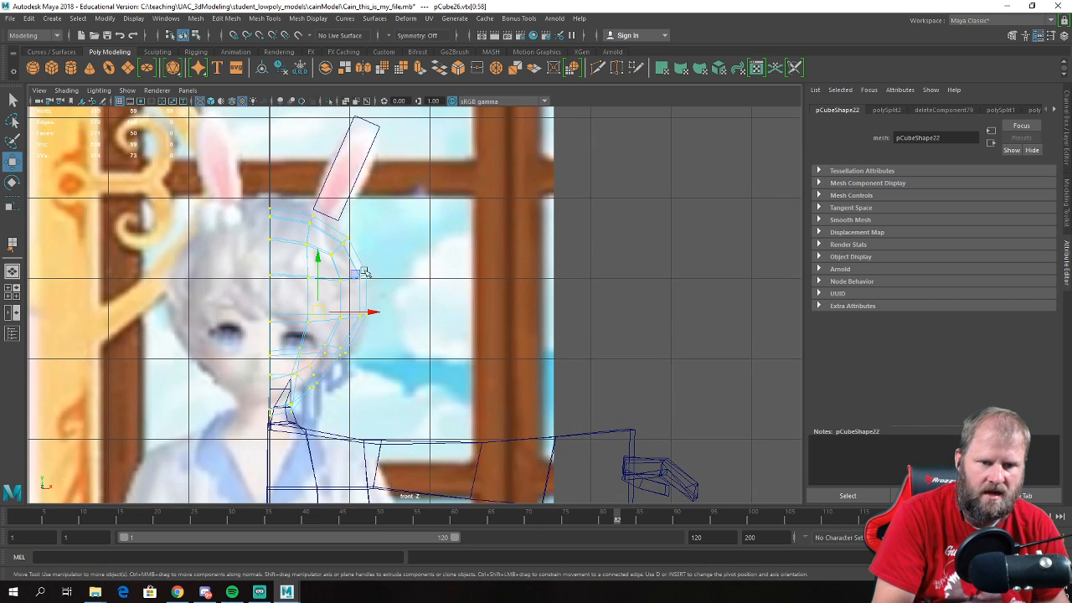
{"action": "left_click_drag", "start_coordinate": [317, 258], "coordinate": [324, 244]}
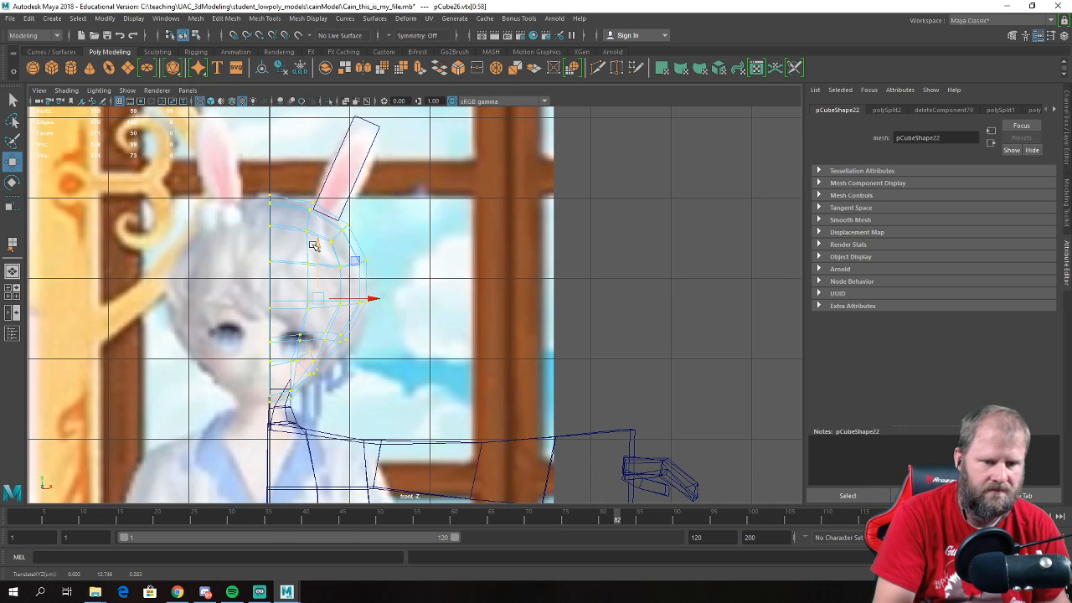
- Select the top vertices of the ear block and scale them slightly narrower to shape the ear tip
{"action": "key", "text": "space"}
{"action": "key", "text": "space"}
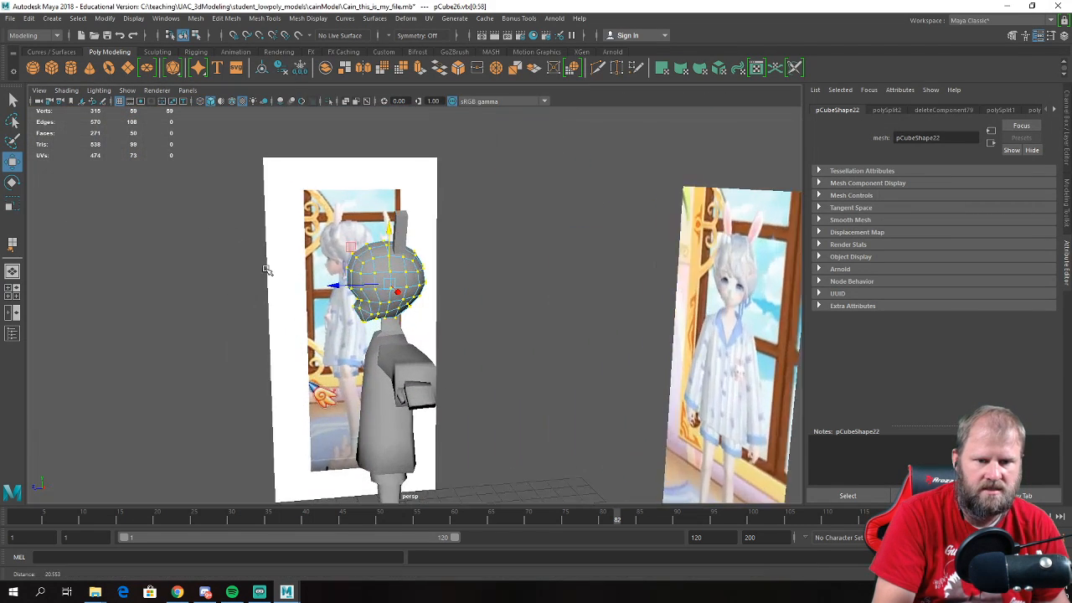
{"action": "right_click_drag", "start_coordinate": [244, 249], "coordinate": [456, 329], "text": "alt"}
{"action": "right_click_drag", "start_coordinate": [391, 281], "coordinate": [433, 295], "text": "alt"}
{"action": "middle_click_drag", "start_coordinate": [479, 287], "coordinate": [479, 348], "text": "alt"}
{"action": "right_click_drag", "start_coordinate": [398, 302], "coordinate": [438, 311], "text": "alt"}
{"action": "left_click", "coordinate": [376, 213]}
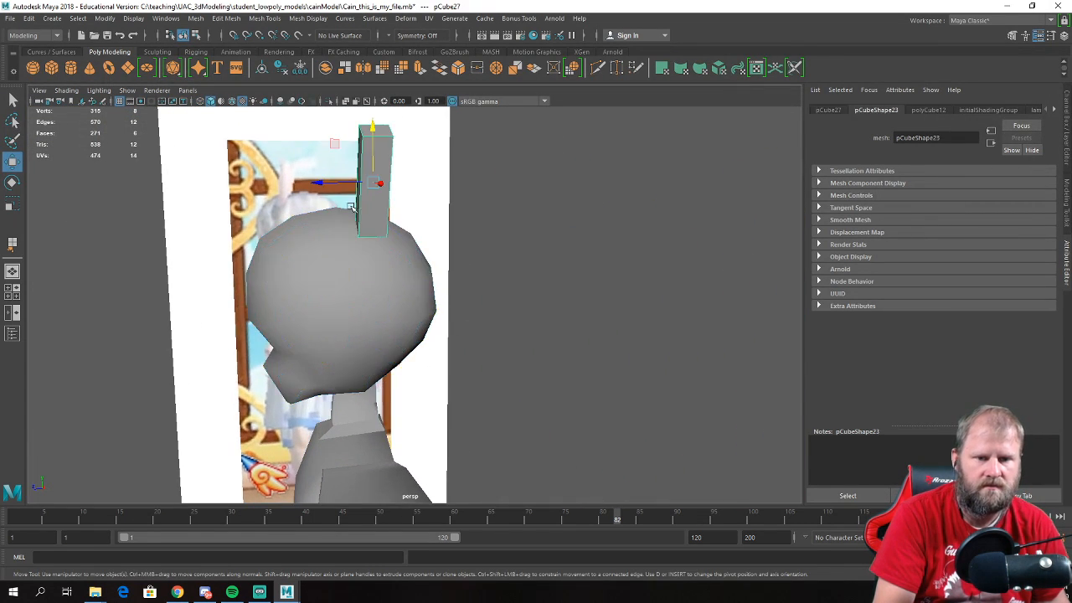
{"action": "left_click_drag", "start_coordinate": [354, 205], "coordinate": [426, 215], "text": "alt"}
{"action": "key", "text": "space"}
{"action": "key", "text": "space"}
{"action": "scroll", "coordinate": [360, 232], "scroll_direction": "up", "scroll_amount": 5}
{"action": "right_click_drag", "start_coordinate": [329, 201], "coordinate": [252, 179]}
{"action": "left_click_drag", "start_coordinate": [283, 141], "coordinate": [385, 215]}
{"action": "key", "text": "r"}
{"action": "left_click_drag", "start_coordinate": [327, 190], "coordinate": [320, 189]}
{"action": "key", "text": "w"}
- Insert an edge loop around the middle of the ear and scale it to about 1.64 along X
{"action": "middle_click_drag", "start_coordinate": [297, 242], "coordinate": [304, 240], "text": "alt"}
{"action": "mouse_move", "coordinate": [304, 240]}
{"action": "right_mouse_down"}
{"action": "mouse_move", "coordinate": [307, 213]}
{"action": "mouse_move", "coordinate": [302, 223]}
{"action": "mouse_move", "coordinate": [294, 207]}
{"action": "mouse_move", "coordinate": [247, 255]}
{"action": "mouse_move", "coordinate": [307, 258]}
{"action": "right_mouse_up"}
{"action": "left_click", "coordinate": [298, 224]}
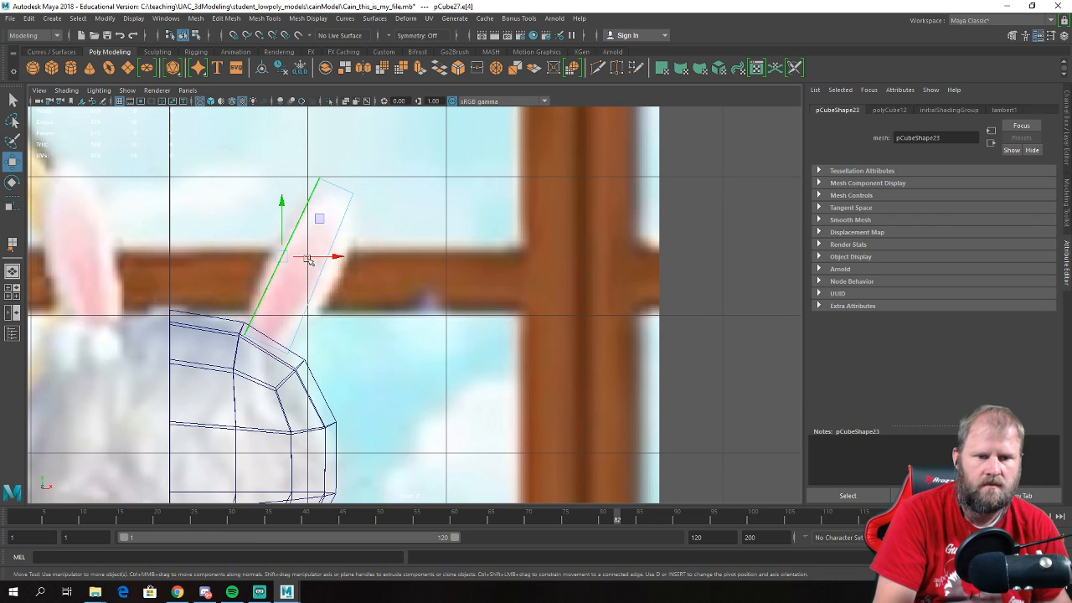
{"action": "key", "text": "e"}
{"action": "key", "text": "r"}
{"action": "left_click_drag", "start_coordinate": [347, 284], "coordinate": [354, 287]}
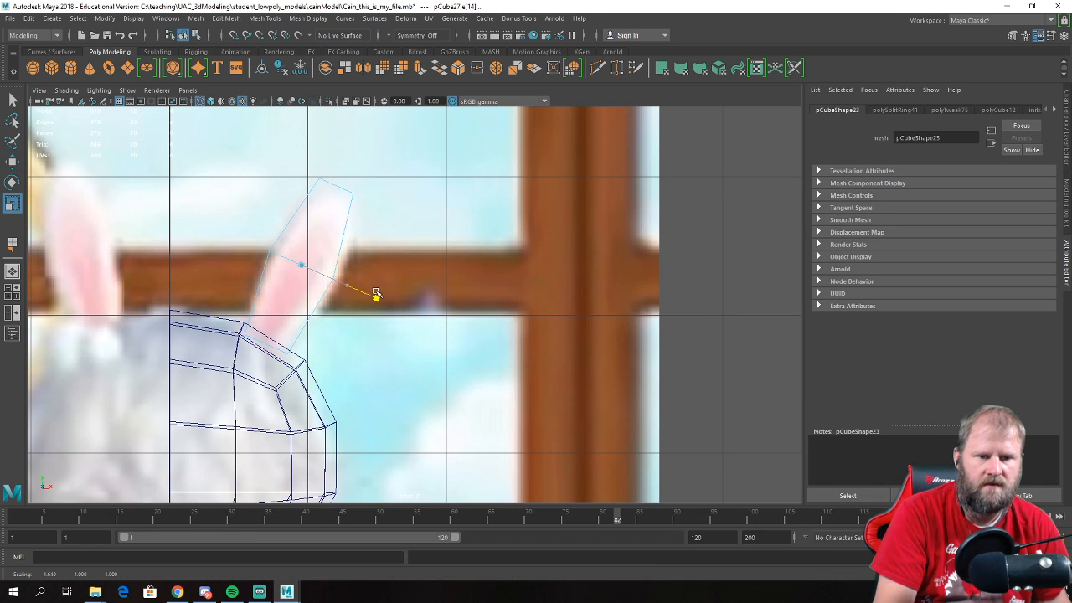
{"action": "key", "text": "w"}
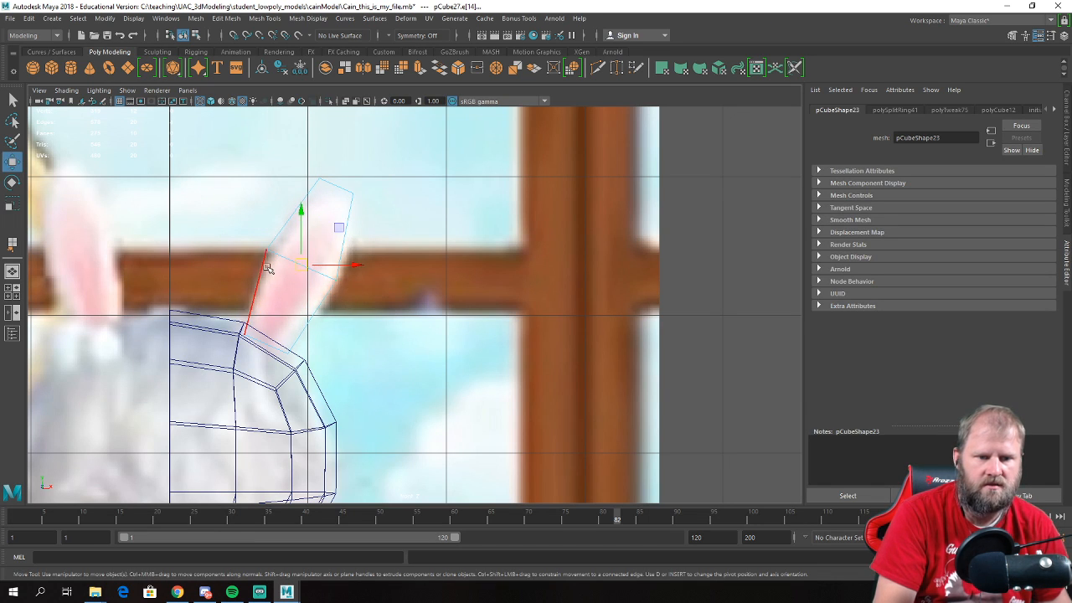
- Select the bottom vertices of the ear and scale them uniformly to about 0.93
{"action": "right_click", "coordinate": [260, 273]}
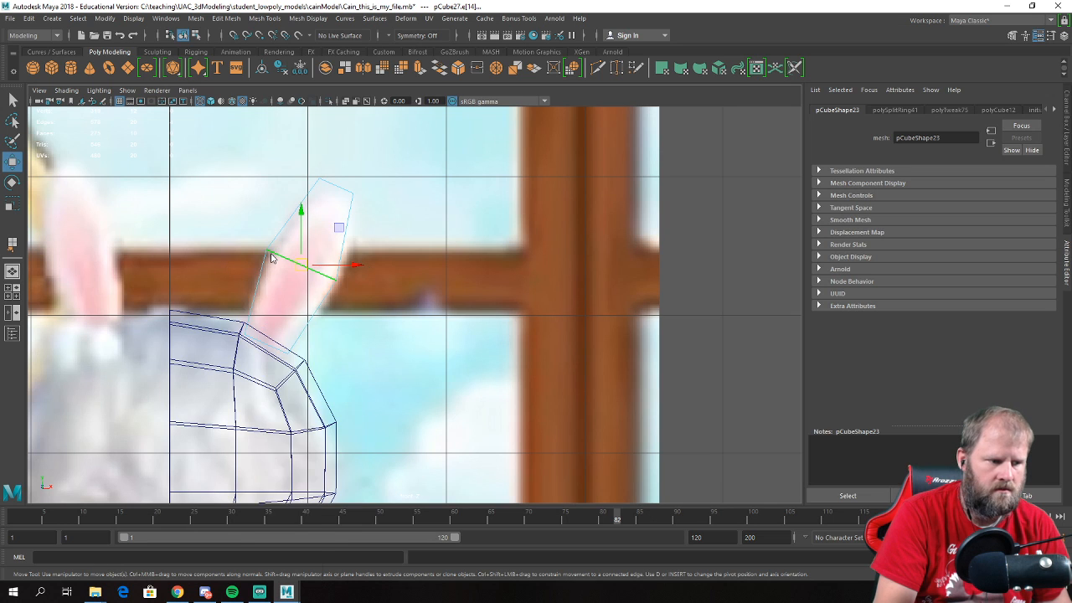
{"action": "right_click", "coordinate": [271, 255]}
{"action": "right_click_drag", "start_coordinate": [267, 263], "coordinate": [228, 253]}
{"action": "left_click_drag", "start_coordinate": [202, 293], "coordinate": [328, 409]}
{"action": "key", "text": "e"}
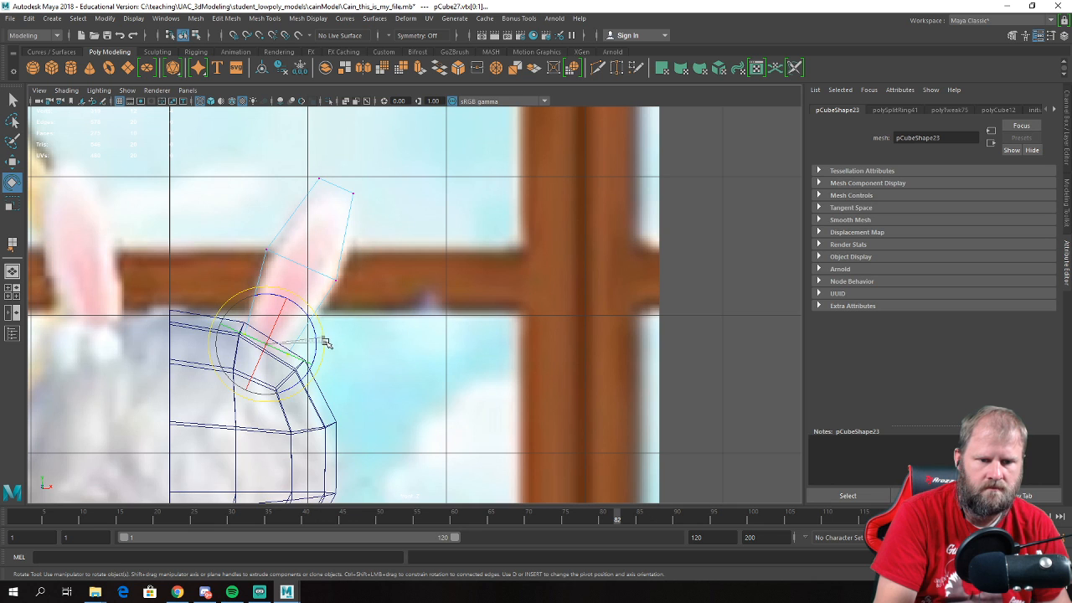
{"action": "key", "text": "r"}
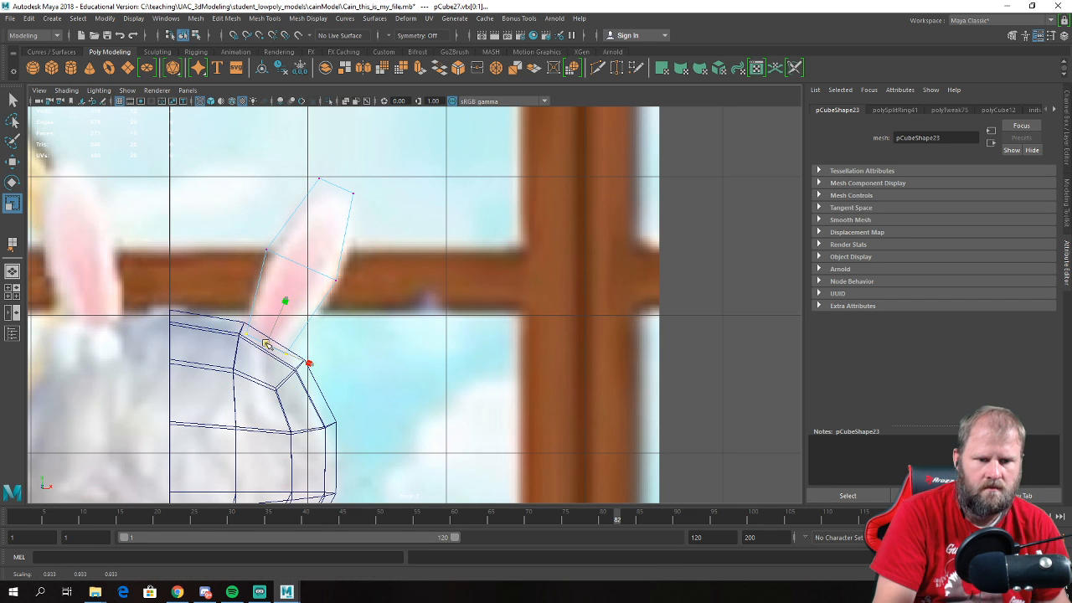
{"action": "key", "text": "w"}
- Move the two rear vertices of the ear tip forward along Z to taper the ear's depth
{"action": "key", "text": "space"}
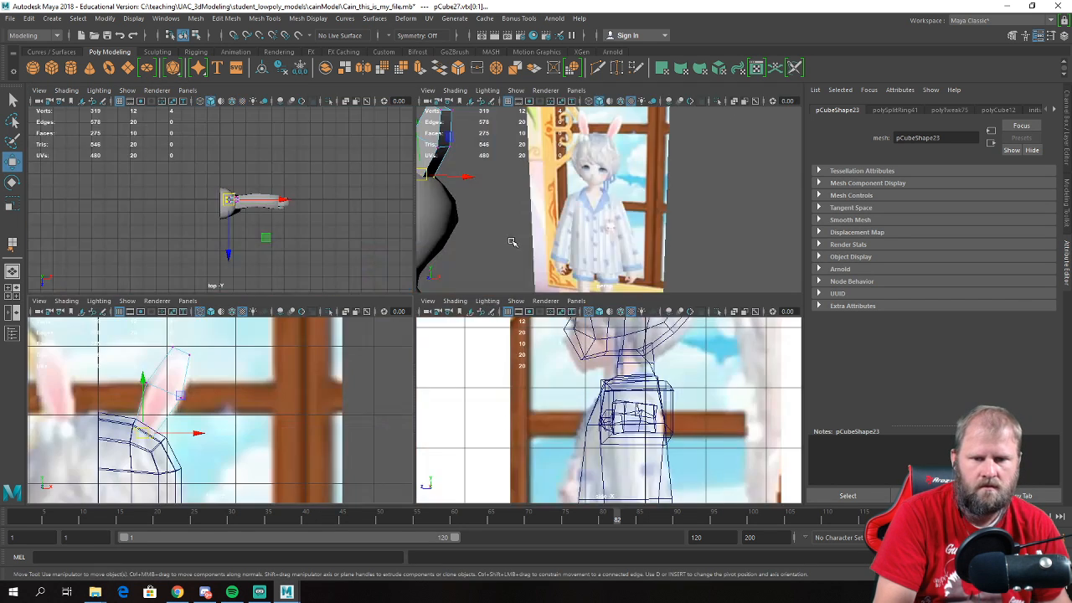
{"action": "key", "text": "space"}
{"action": "key", "text": "f"}
{"action": "middle_click_drag", "start_coordinate": [423, 251], "coordinate": [411, 300], "text": "alt"}
{"action": "right_click_drag", "start_coordinate": [410, 300], "coordinate": [432, 312], "text": "alt"}
{"action": "left_click_drag", "start_coordinate": [432, 312], "coordinate": [430, 299], "text": "alt"}
{"action": "middle_click_drag", "start_coordinate": [407, 274], "coordinate": [405, 307], "text": "alt"}
{"action": "right_click_drag", "start_coordinate": [405, 307], "coordinate": [418, 294], "text": "alt"}
{"action": "left_click_drag", "start_coordinate": [434, 255], "coordinate": [418, 134], "text": "alt"}
{"action": "middle_click_drag", "start_coordinate": [416, 130], "coordinate": [421, 226], "text": "alt"}
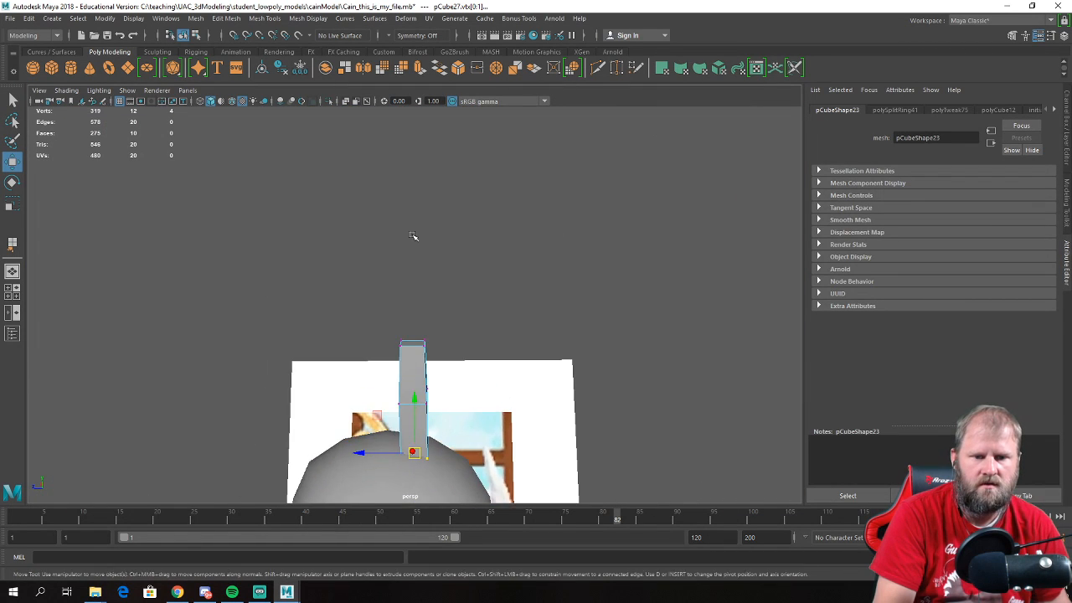
{"action": "right_click_drag", "start_coordinate": [421, 227], "coordinate": [478, 299], "text": "alt"}
{"action": "middle_click_drag", "start_coordinate": [436, 340], "coordinate": [435, 316], "text": "alt"}
{"action": "left_click_drag", "start_coordinate": [390, 305], "coordinate": [413, 249]}
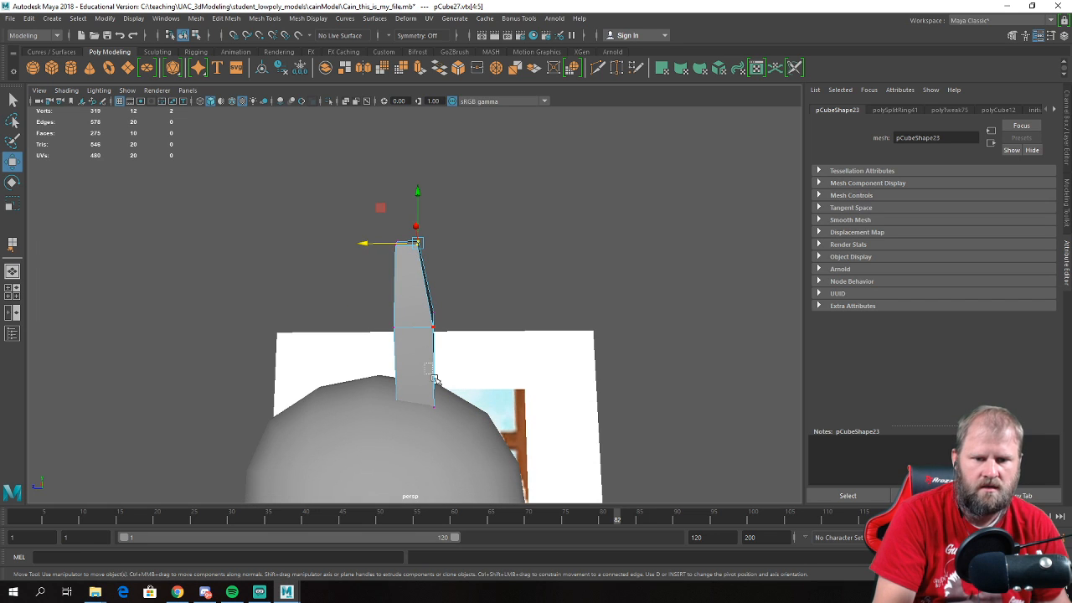
- Move the lower rear vertices of the ear slightly forward along Z and return to object mode
{"action": "left_click_drag", "start_coordinate": [378, 404], "coordinate": [371, 405]}
{"action": "left_click_drag", "start_coordinate": [482, 359], "coordinate": [422, 300]}
{"action": "left_click_drag", "start_coordinate": [407, 319], "coordinate": [428, 354], "text": "alt"}
{"action": "right_click_drag", "start_coordinate": [365, 314], "coordinate": [380, 300]}
{"action": "right_click_drag", "start_coordinate": [328, 322], "coordinate": [343, 311]}
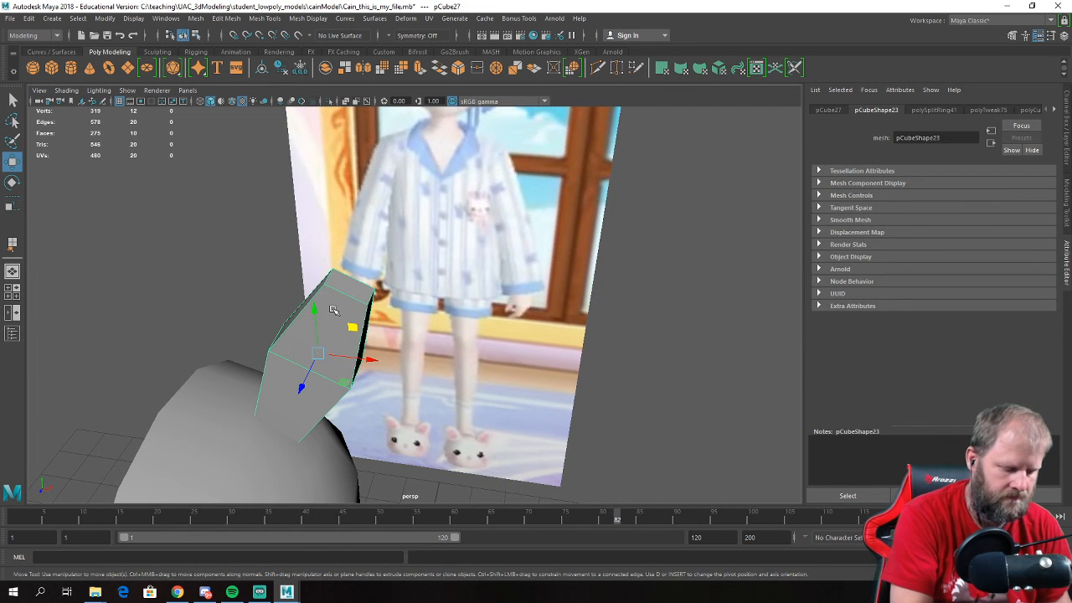
- Isolate the ear, delete its bottom cap face and bring the rest of the model back into view
{"action": "key", "text": "ctrl+1"}
{"action": "scroll", "coordinate": [348, 313], "scroll_direction": "down", "scroll_amount": 5}
{"action": "key", "text": "f"}
{"action": "left_click_drag", "start_coordinate": [323, 356], "coordinate": [450, 259], "text": "alt"}
{"action": "right_click_drag", "start_coordinate": [390, 246], "coordinate": [376, 259]}
{"action": "left_click", "coordinate": [371, 263]}
{"action": "key", "text": "Delete"}
{"action": "left_click_drag", "start_coordinate": [371, 263], "coordinate": [372, 327], "text": "alt"}
{"action": "key", "text": "F8"}
{"action": "left_click", "coordinate": [515, 273]}
{"action": "key", "text": "ctrl+1"}
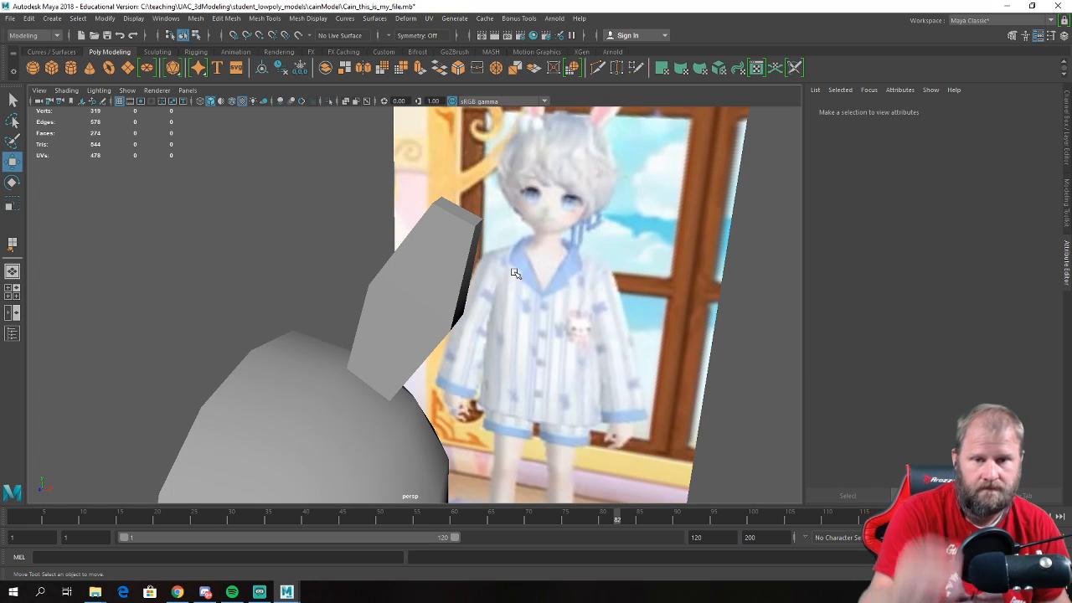
- Apply the Smooth operation to the ear mesh to round off its blocky shape
{"action": "right_click_drag", "start_coordinate": [515, 273], "coordinate": [469, 357], "text": "alt"}
{"action": "left_click_drag", "start_coordinate": [469, 356], "coordinate": [411, 316], "text": "alt"}
{"action": "left_click", "coordinate": [398, 325]}
{"action": "scroll", "coordinate": [398, 325], "scroll_direction": "up", "scroll_amount": 3}
{"action": "right_click_drag", "start_coordinate": [410, 317], "coordinate": [425, 153], "text": "alt"}
{"action": "left_click", "coordinate": [426, 153]}
{"action": "left_click_drag", "start_coordinate": [425, 153], "coordinate": [635, 366], "text": "alt"}
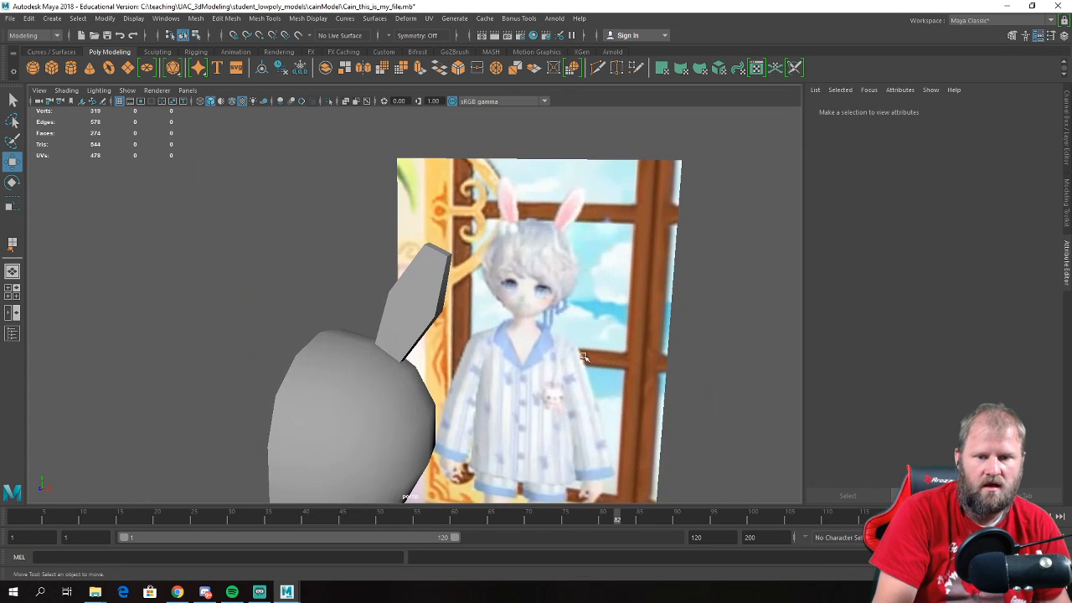
{"action": "left_click", "coordinate": [424, 318]}
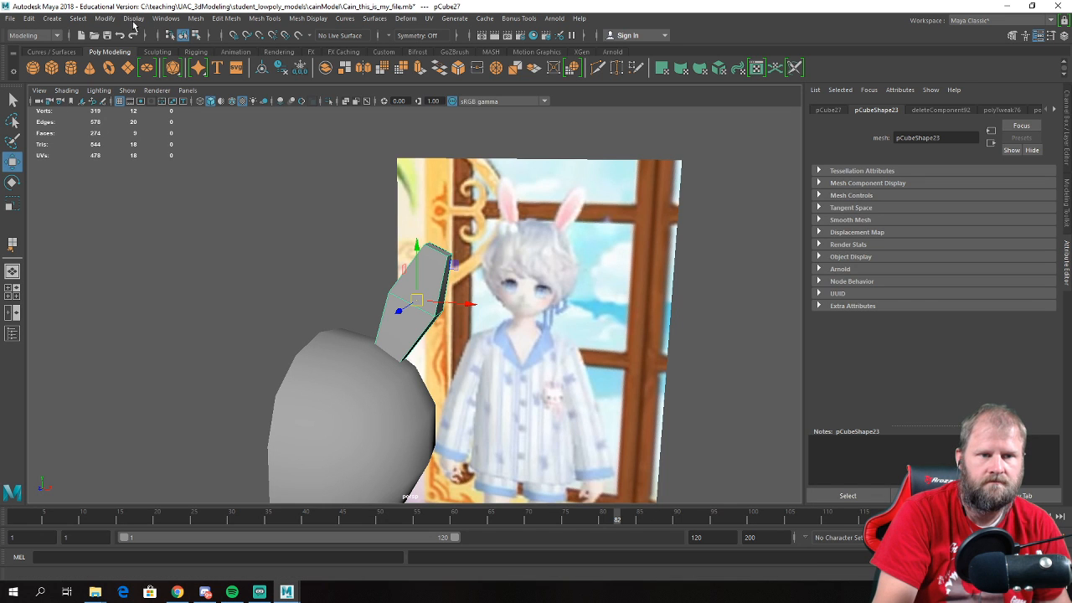
{"action": "left_click", "coordinate": [197, 18]}
{"action": "left_click", "coordinate": [277, 123]}
{"action": "left_click", "coordinate": [360, 218]}
{"action": "left_click_drag", "start_coordinate": [427, 269], "coordinate": [428, 302], "text": "alt"}
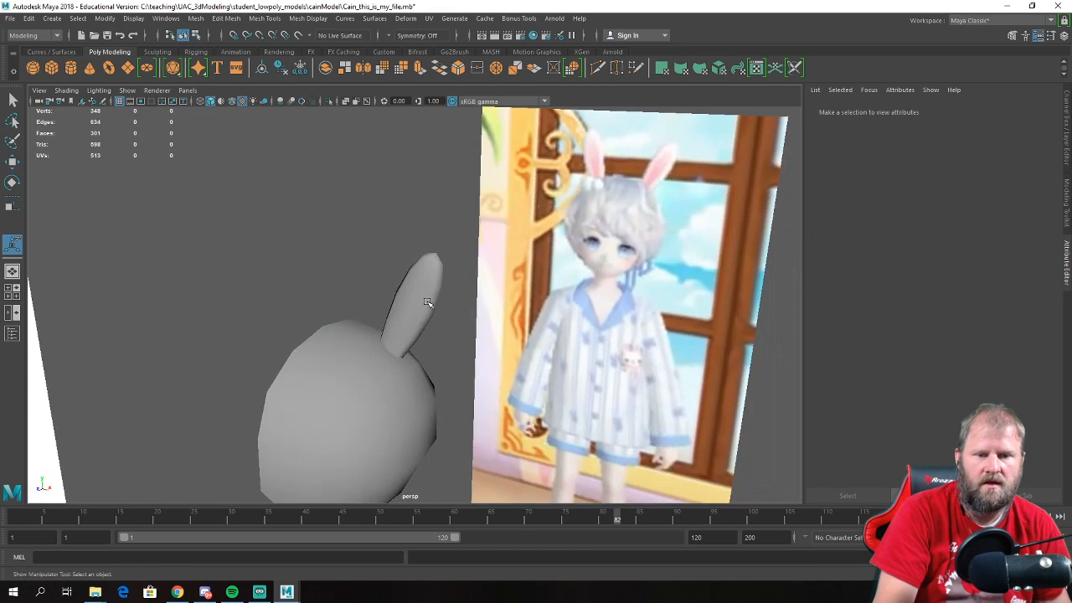
- Delete the lengthwise centre edge loop on the front side of the smoothed ear
{"action": "left_click", "coordinate": [430, 304]}
{"action": "right_click_drag", "start_coordinate": [368, 263], "coordinate": [383, 260], "text": "alt"}
{"action": "left_click_drag", "start_coordinate": [382, 261], "coordinate": [427, 250], "text": "alt"}
{"action": "right_click", "coordinate": [469, 240]}
{"action": "left_click", "coordinate": [469, 207]}
{"action": "left_click", "coordinate": [442, 195]}
{"action": "left_click_drag", "start_coordinate": [472, 206], "coordinate": [408, 277], "text": "alt"}
{"action": "key", "text": "w"}
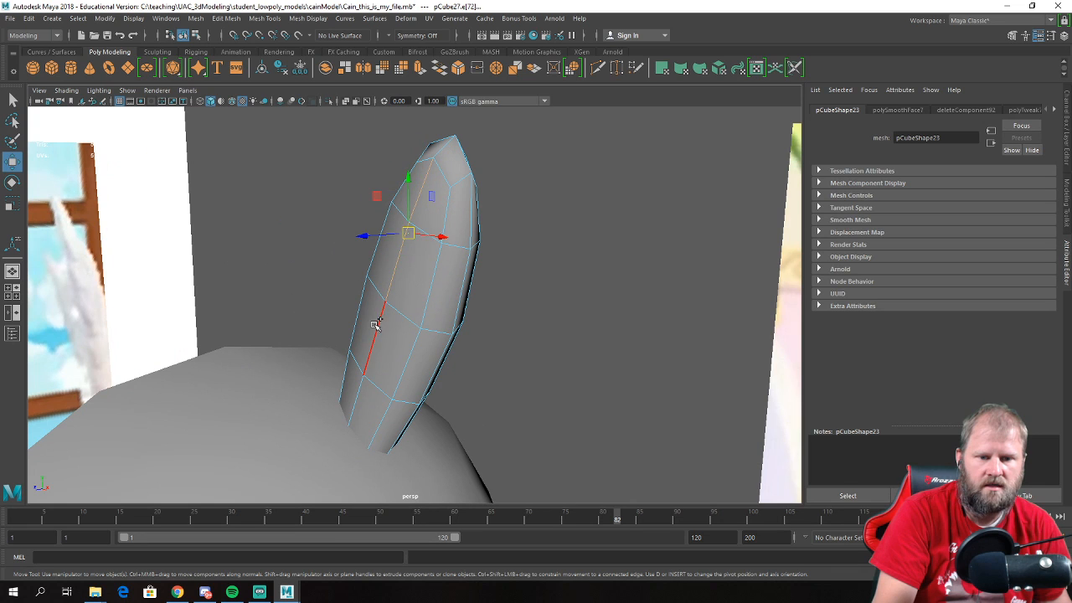
{"action": "right_click_drag", "start_coordinate": [361, 371], "coordinate": [319, 380], "text": "shift"}
- Cut new edges on the front of the ear tip with Multi-Cut, joining the tip to the row below
{"action": "left_click_drag", "start_coordinate": [360, 287], "coordinate": [464, 244], "text": "alt"}
{"action": "right_click_drag", "start_coordinate": [464, 244], "coordinate": [408, 244]}
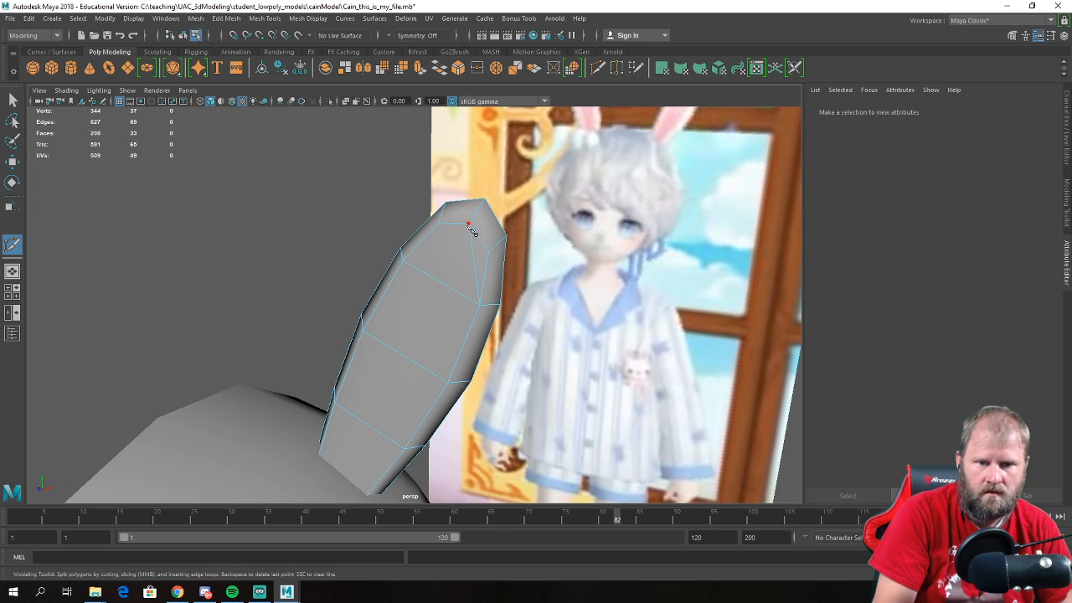
{"action": "left_click_drag", "start_coordinate": [437, 264], "coordinate": [287, 294], "text": "alt"}
- Try to delete the horizontal edges running across the ear
{"action": "right_click_drag", "start_coordinate": [362, 283], "coordinate": [366, 270]}
{"action": "left_click", "coordinate": [369, 277]}
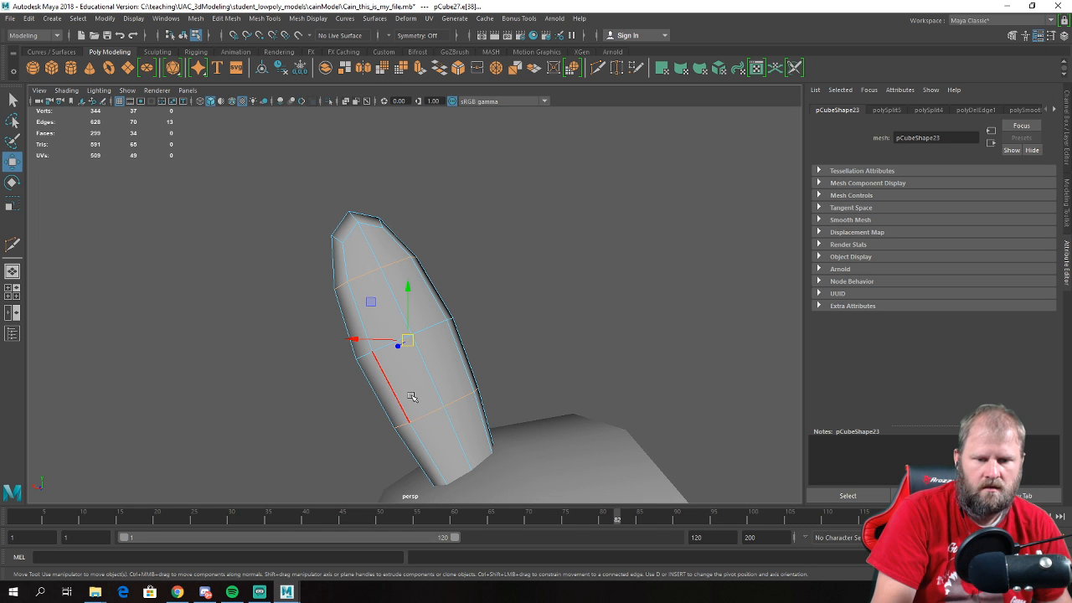
{"action": "left_click_drag", "start_coordinate": [403, 390], "coordinate": [586, 388], "text": "alt"}
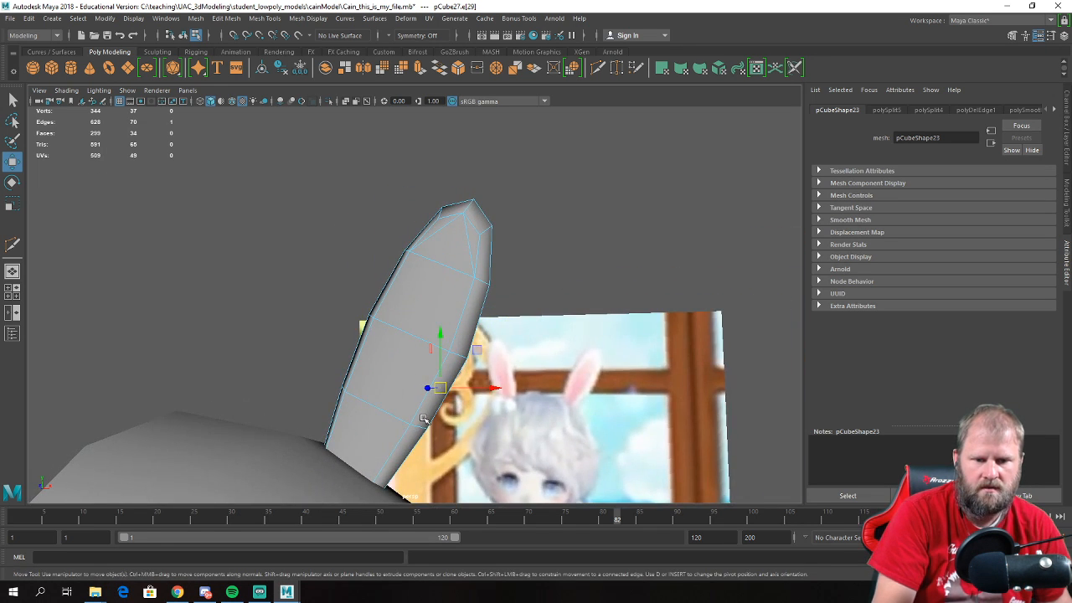
{"action": "double_click", "coordinate": [454, 268], "text": "shift"}
{"action": "right_click_drag", "start_coordinate": [451, 269], "coordinate": [396, 290], "text": "shift"}
{"action": "scroll", "coordinate": [486, 328], "scroll_direction": "down", "scroll_amount": 5}
{"action": "key", "text": "ctrl+z"}
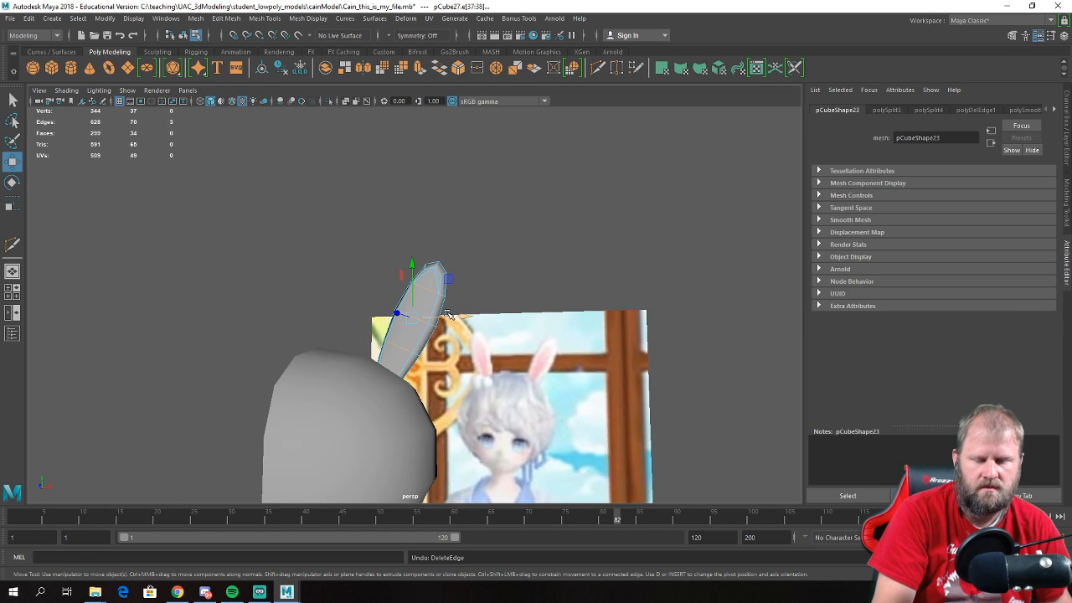
- Delete the middle horizontal edge loop around the ear
{"action": "left_click_drag", "start_coordinate": [493, 330], "coordinate": [288, 313], "text": "alt"}
{"action": "scroll", "coordinate": [288, 313], "scroll_direction": "up", "scroll_amount": 4}
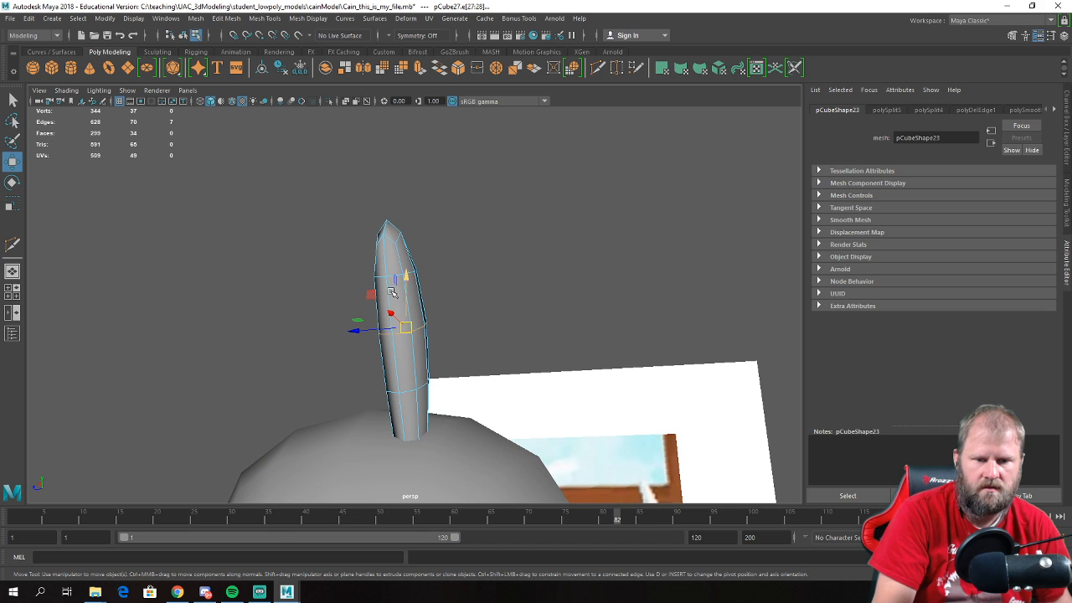
{"action": "left_click_drag", "start_coordinate": [395, 275], "coordinate": [447, 368], "text": "alt"}
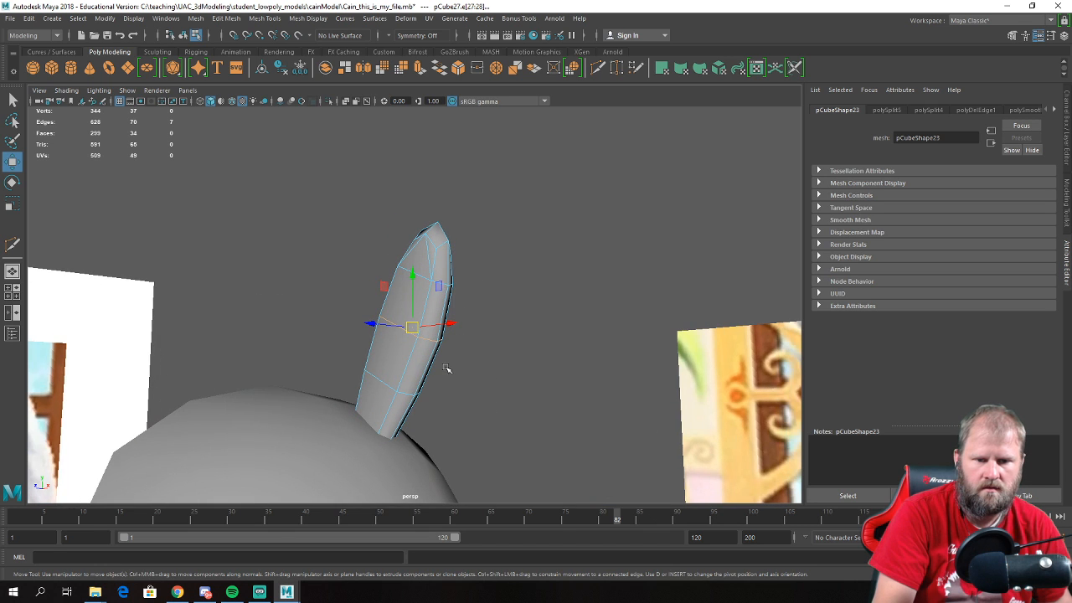
{"action": "right_click_drag", "start_coordinate": [409, 364], "coordinate": [304, 377], "text": "shift"}
- Move the head half's pivot to the centre line at X 0 and create its mirrored copy with Duplicate Special
{"action": "left_click_drag", "start_coordinate": [324, 360], "coordinate": [315, 256], "text": "alt"}
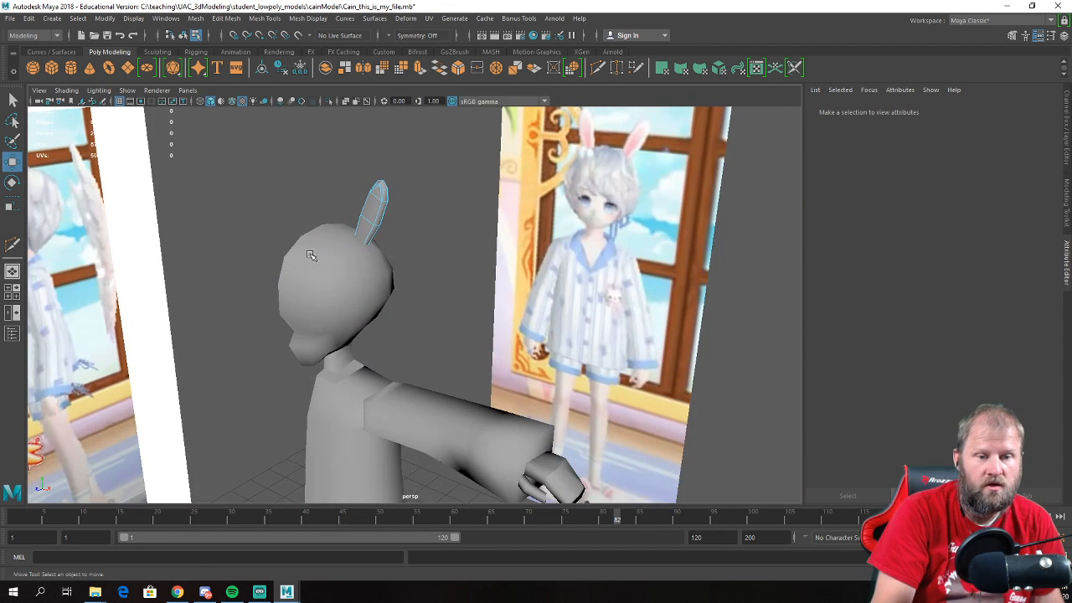
{"action": "left_click_drag", "start_coordinate": [260, 278], "coordinate": [332, 279], "text": "alt"}
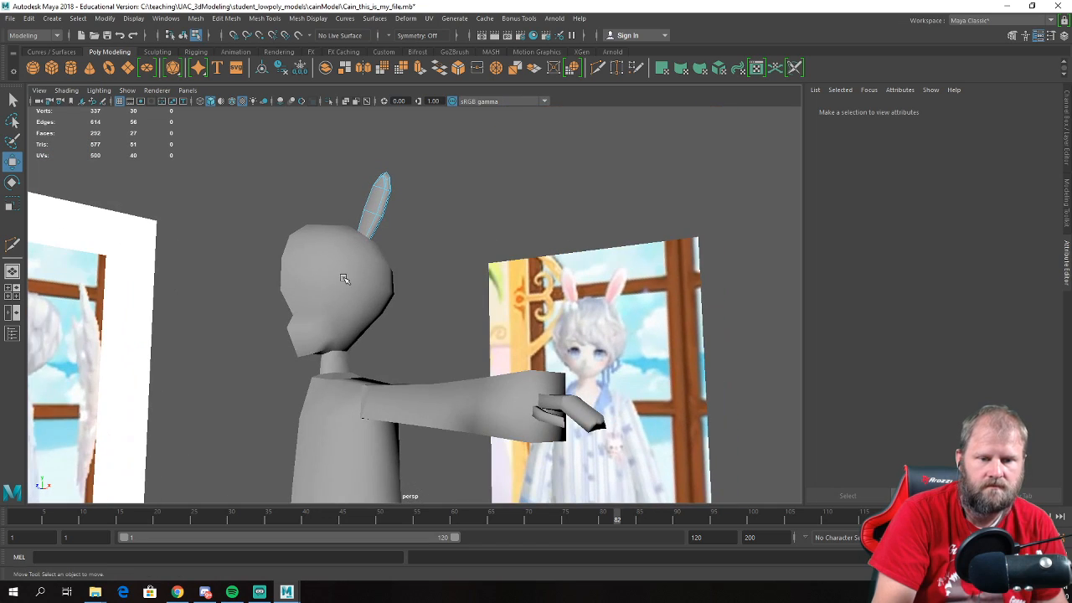
{"action": "middle_click_drag", "start_coordinate": [315, 264], "coordinate": [376, 244], "text": "alt"}
{"action": "right_click_drag", "start_coordinate": [376, 243], "coordinate": [432, 233]}
{"action": "left_click_drag", "start_coordinate": [423, 244], "coordinate": [433, 298], "text": "alt"}
{"action": "key", "text": "d"}
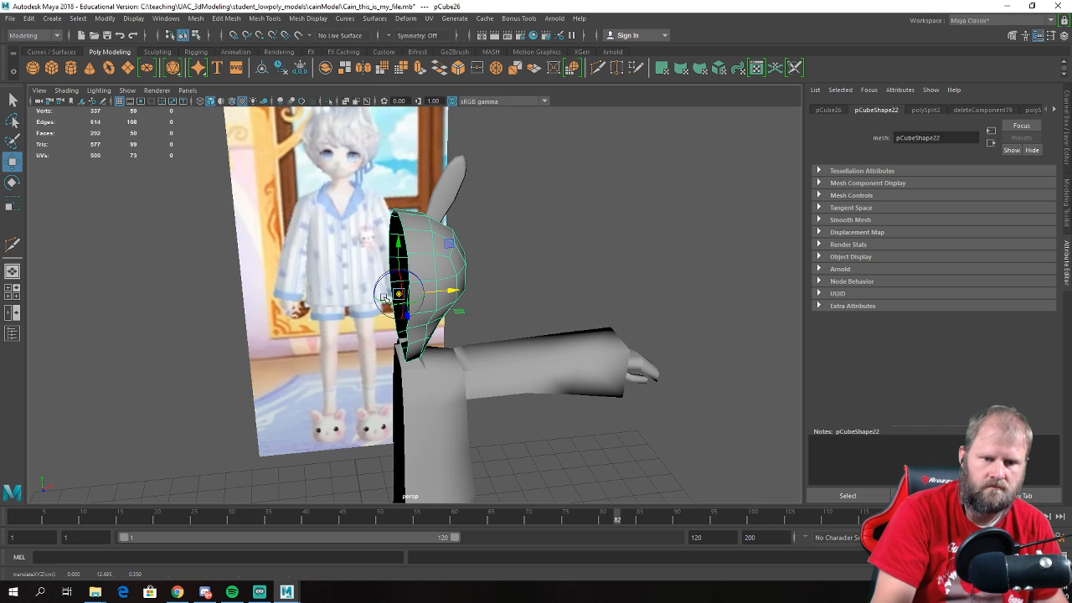
{"action": "left_click_drag", "start_coordinate": [520, 261], "coordinate": [501, 263], "text": "alt"}
{"action": "left_click", "coordinate": [28, 18]}
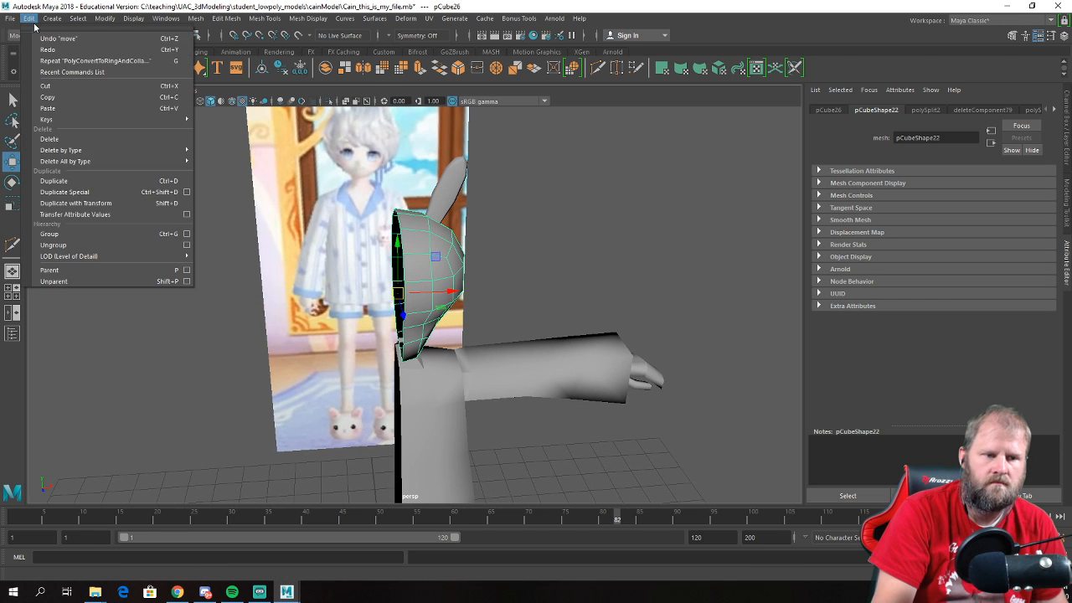
{"action": "left_click", "coordinate": [109, 195]}
{"action": "left_click", "coordinate": [477, 235]}
- Delete three unneeded faces of the body mesh around the neck base near the centre line
{"action": "left_click_drag", "start_coordinate": [477, 237], "coordinate": [450, 299], "text": "alt"}
{"action": "scroll", "coordinate": [367, 266], "scroll_direction": "up", "scroll_amount": 3}
{"action": "left_click", "coordinate": [367, 267]}
{"action": "middle_click_drag", "start_coordinate": [450, 299], "coordinate": [419, 280], "text": "alt"}
{"action": "scroll", "coordinate": [419, 279], "scroll_direction": "up", "scroll_amount": 2}
{"action": "right_click_drag", "start_coordinate": [356, 246], "coordinate": [353, 220]}
{"action": "left_click", "coordinate": [342, 230]}
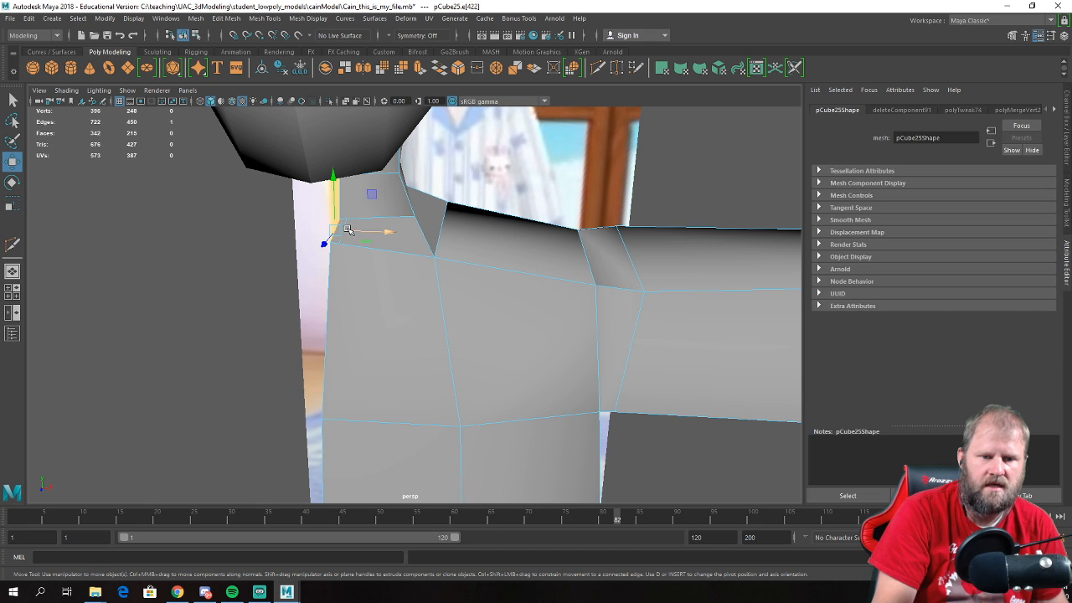
{"action": "left_click_drag", "start_coordinate": [343, 221], "coordinate": [404, 220], "text": "alt"}
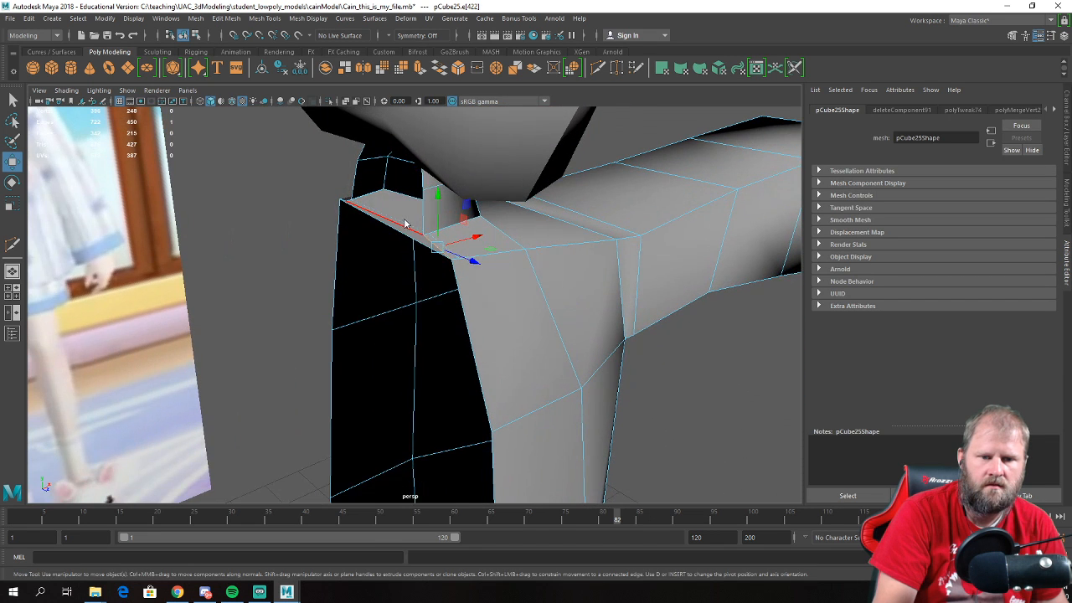
{"action": "right_click_drag", "start_coordinate": [401, 237], "coordinate": [401, 237]}
{"action": "left_click", "coordinate": [400, 234]}
{"action": "key", "text": "Delete"}
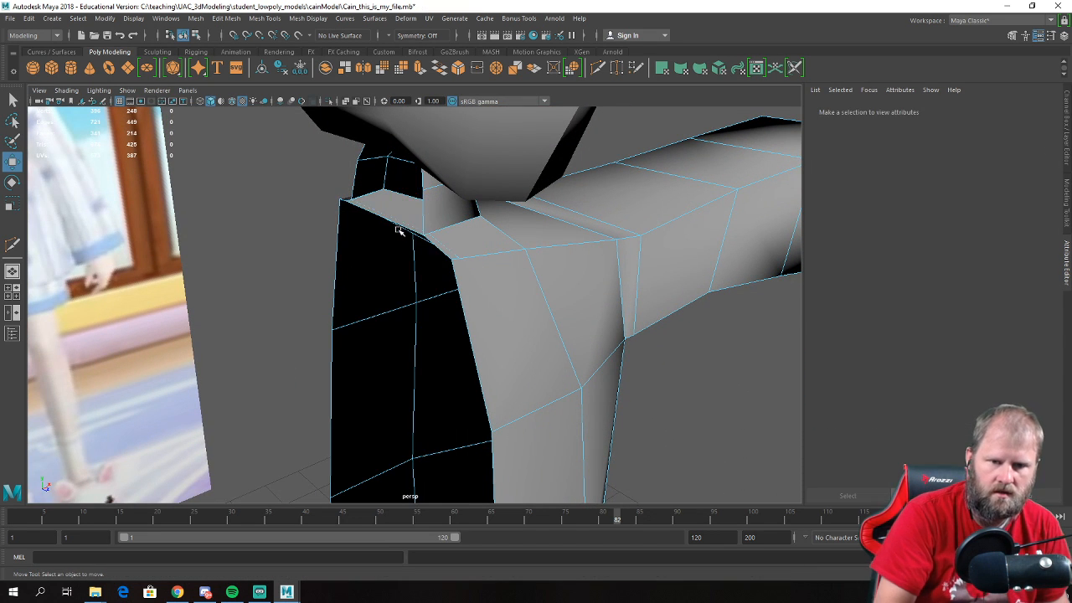
{"action": "mouse_move", "coordinate": [400, 235]}
{"action": "left_mouse_down", "text": "alt"}
{"action": "mouse_move", "coordinate": [434, 256]}
{"action": "mouse_move", "coordinate": [445, 172]}
{"action": "mouse_move", "coordinate": [538, 252]}
{"action": "mouse_move", "coordinate": [536, 316]}
{"action": "mouse_move", "coordinate": [446, 232]}
{"action": "mouse_move", "coordinate": [552, 191]}
{"action": "mouse_move", "coordinate": [215, 210]}
{"action": "mouse_move", "coordinate": [369, 234]}
{"action": "mouse_move", "coordinate": [280, 226]}
{"action": "mouse_move", "coordinate": [411, 280]}
{"action": "mouse_move", "coordinate": [363, 215]}
{"action": "mouse_move", "coordinate": [397, 234]}
{"action": "left_mouse_up", "text": "alt"}
{"action": "key", "text": "Delete"}
{"action": "left_click", "coordinate": [444, 210]}
{"action": "key", "text": "Delete"}
- Merge the two neighbouring vertices at the neck base to their center
{"action": "right_click", "coordinate": [365, 184]}
{"action": "right_click_drag", "start_coordinate": [365, 184], "coordinate": [348, 182]}
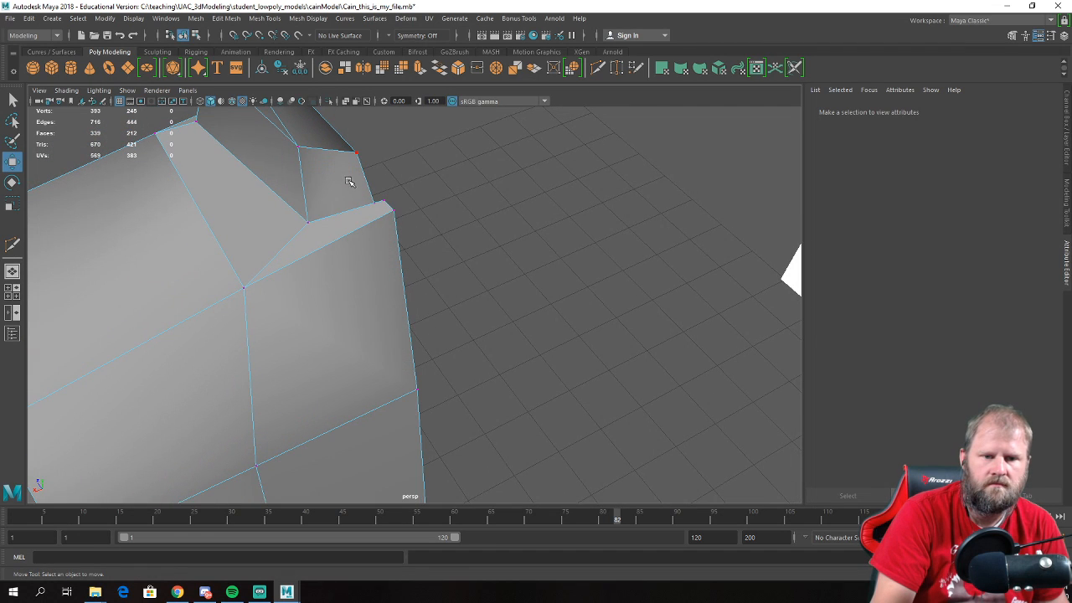
{"action": "left_click", "coordinate": [377, 199]}
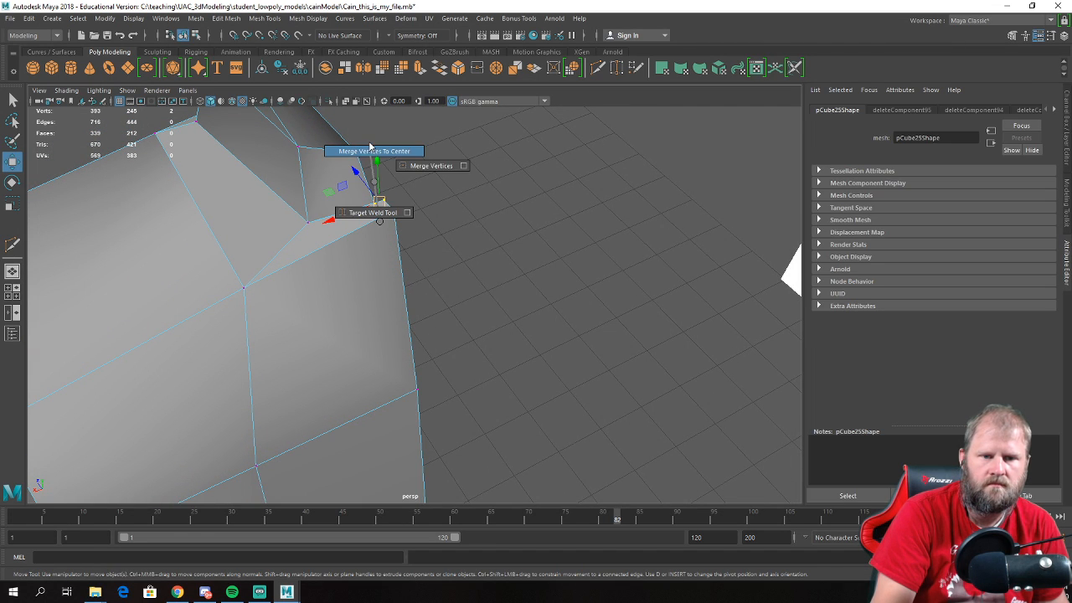
- Snap the neck's open-edge vertices along X into line with the body's centre edge
{"action": "left_click_drag", "start_coordinate": [386, 178], "coordinate": [361, 243], "text": "alt"}
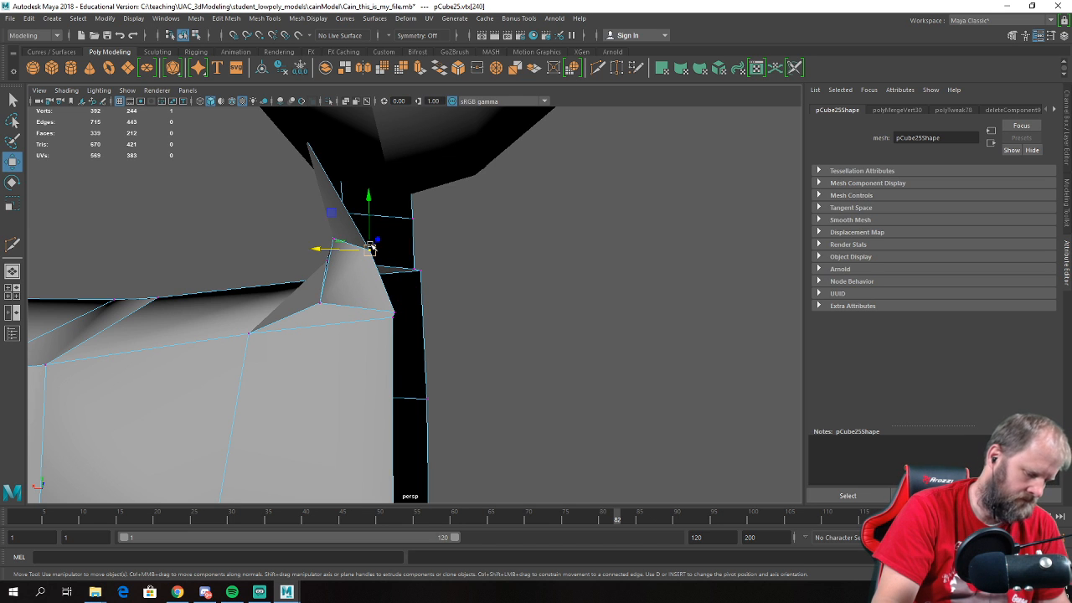
{"action": "left_click_drag", "start_coordinate": [322, 252], "coordinate": [413, 219]}
{"action": "left_click_drag", "start_coordinate": [402, 168], "coordinate": [354, 123]}
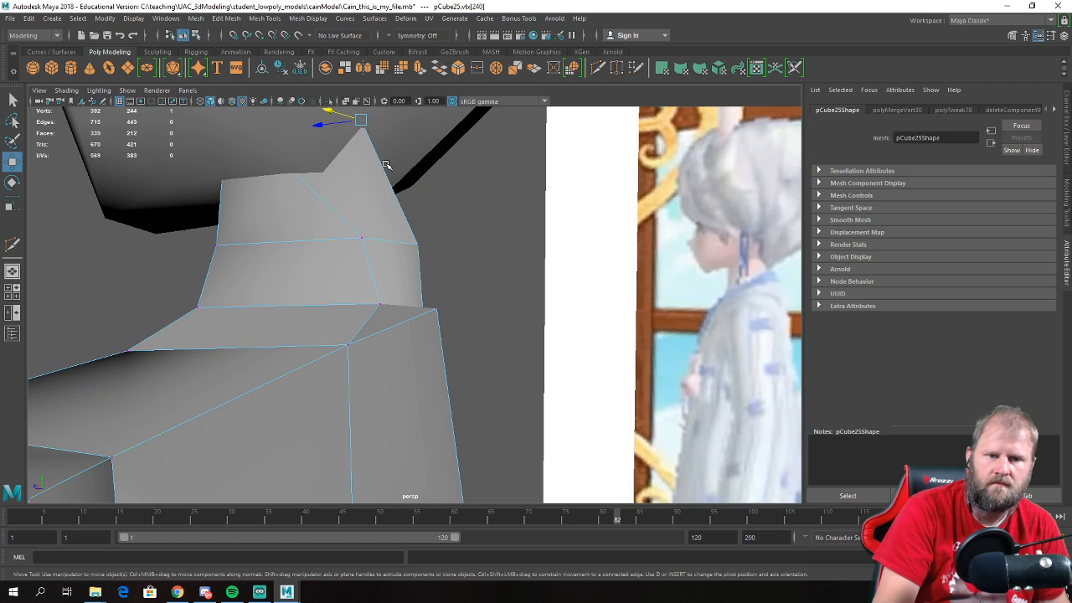
{"action": "left_click_drag", "start_coordinate": [381, 157], "coordinate": [344, 210], "text": "alt"}
{"action": "left_click_drag", "start_coordinate": [258, 162], "coordinate": [401, 183]}
{"action": "left_click_drag", "start_coordinate": [401, 183], "coordinate": [321, 182], "text": "alt"}
{"action": "left_click_drag", "start_coordinate": [245, 107], "coordinate": [242, 102]}
{"action": "left_click_drag", "start_coordinate": [243, 102], "coordinate": [323, 171], "text": "alt"}
- Isolate the body mesh and move the side vertex at the top of the neck backward along Z
{"action": "left_click_drag", "start_coordinate": [197, 142], "coordinate": [380, 243], "text": "alt"}
{"action": "key", "text": "ctrl+1"}
{"action": "right_click_drag", "start_coordinate": [380, 242], "coordinate": [329, 238]}
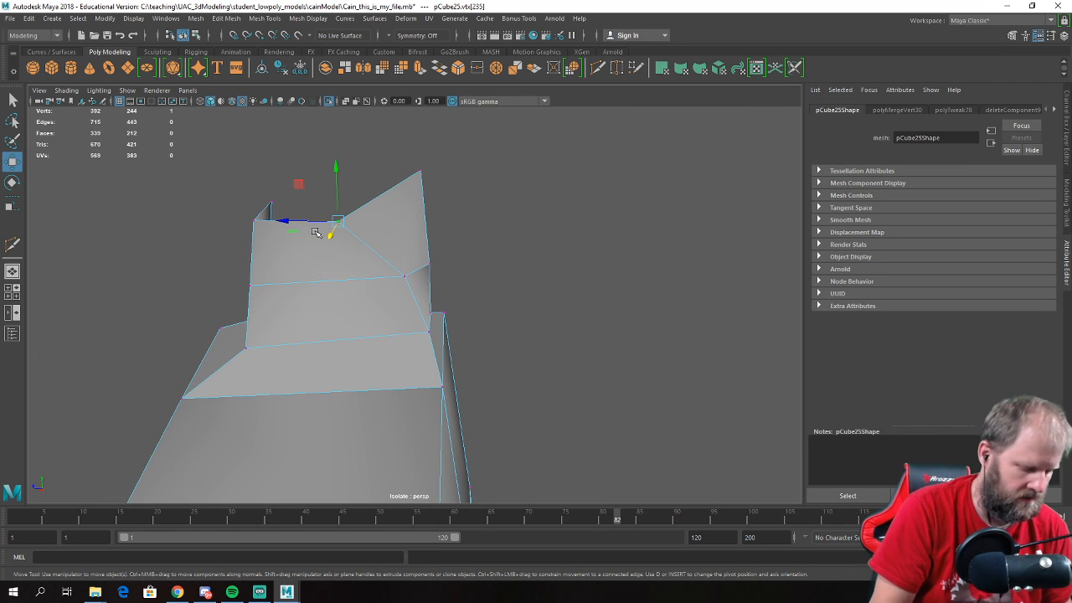
{"action": "left_click_drag", "start_coordinate": [286, 222], "coordinate": [363, 233]}
- Flatten the top ring of neck vertices to one height by scaling it along Y
{"action": "left_click_drag", "start_coordinate": [228, 159], "coordinate": [371, 219]}
{"action": "left_click_drag", "start_coordinate": [439, 238], "coordinate": [440, 238]}
{"action": "key", "text": "r"}
{"action": "left_click_drag", "start_coordinate": [340, 150], "coordinate": [362, 223]}
{"action": "key", "text": "w"}
- Move the base and middle vertices of the neck's rear side edge forward along Z to straighten that edge
{"action": "scroll", "coordinate": [388, 268], "scroll_direction": "down", "scroll_amount": 3}
{"action": "left_click_drag", "start_coordinate": [388, 268], "coordinate": [505, 331], "text": "alt"}
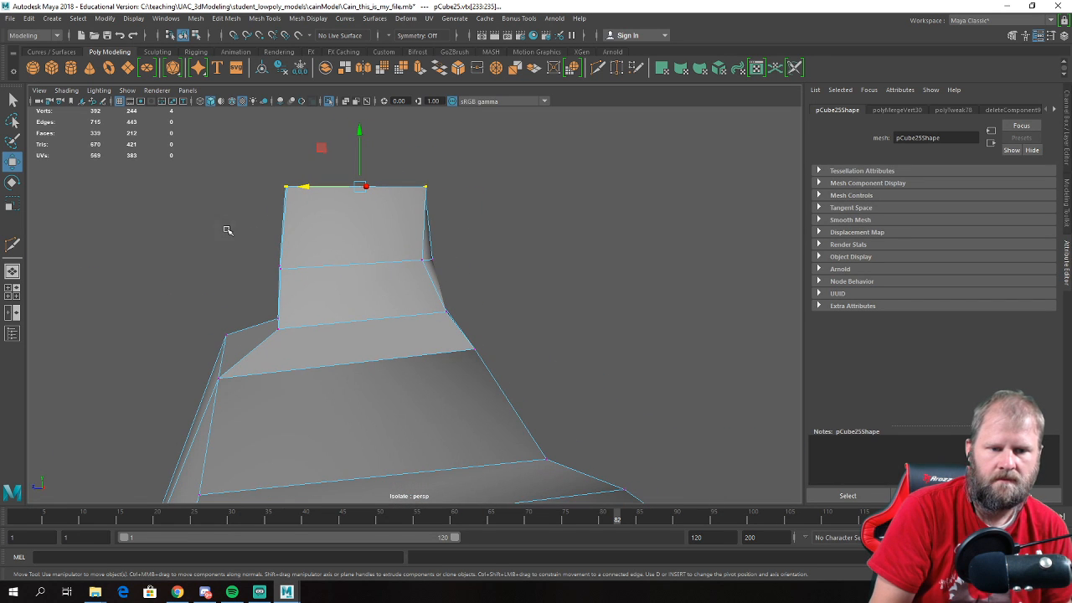
{"action": "left_click_drag", "start_coordinate": [362, 209], "coordinate": [523, 268], "text": "alt"}
{"action": "left_click_drag", "start_coordinate": [379, 156], "coordinate": [333, 213], "text": "alt"}
{"action": "right_click_drag", "start_coordinate": [307, 216], "coordinate": [303, 184]}
{"action": "left_click", "coordinate": [299, 252]}
{"action": "left_click_drag", "start_coordinate": [250, 265], "coordinate": [421, 319]}
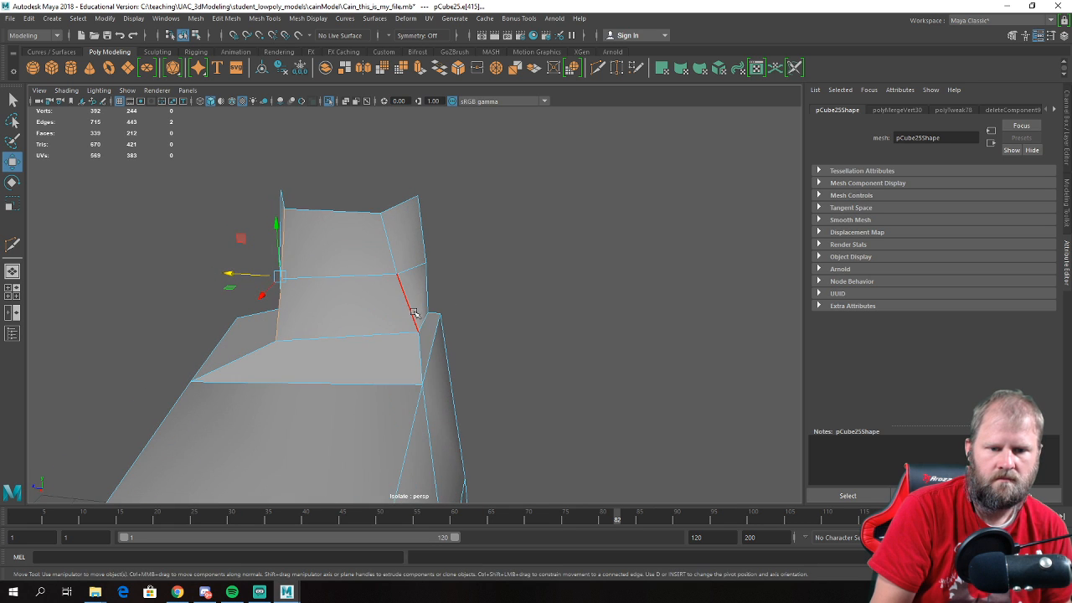
{"action": "right_click_drag", "start_coordinate": [351, 284], "coordinate": [319, 281]}
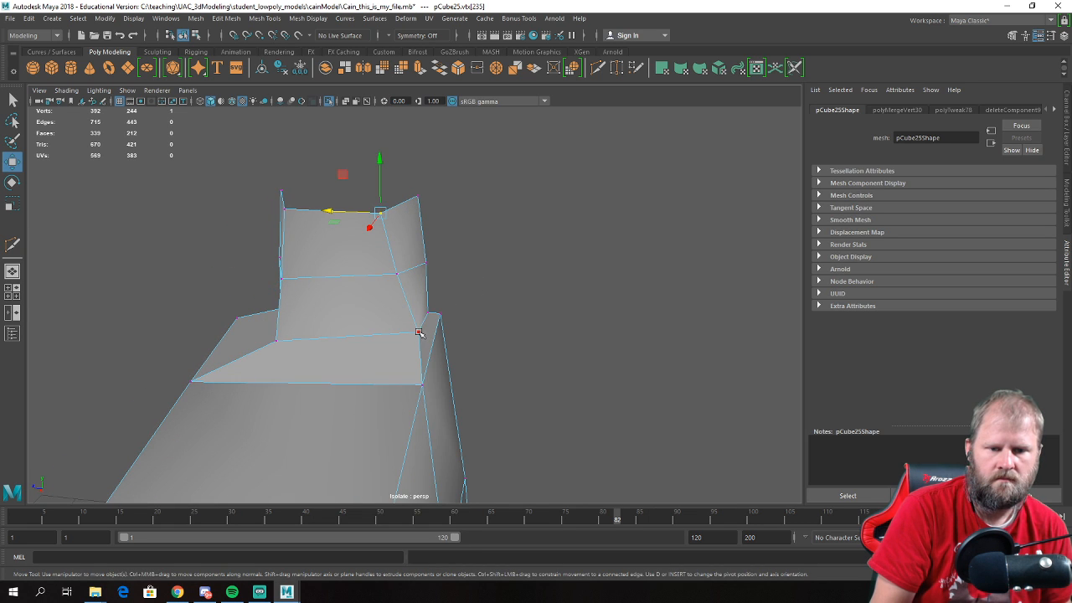
{"action": "left_click_drag", "start_coordinate": [396, 331], "coordinate": [356, 328]}
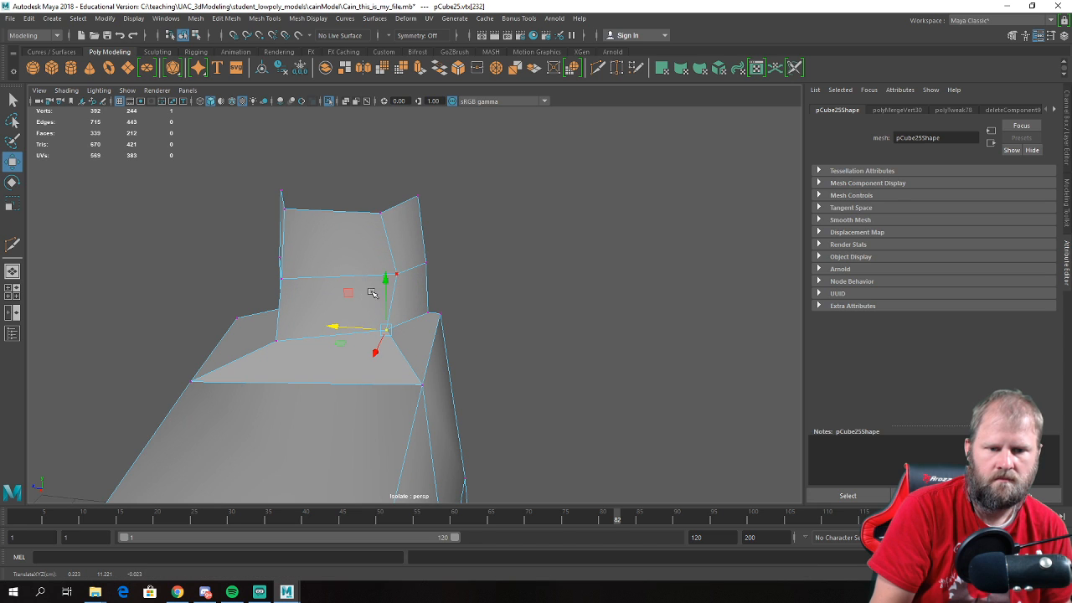
{"action": "left_click", "coordinate": [397, 274]}
{"action": "left_click_drag", "start_coordinate": [356, 275], "coordinate": [334, 271]}
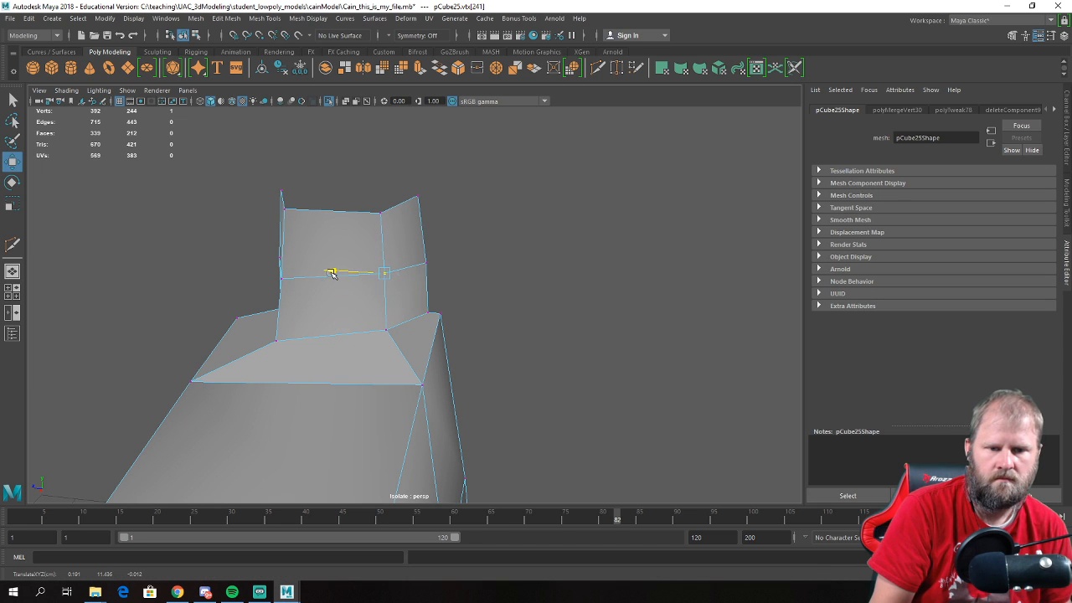
- Return to object mode, clear the selection and show the whole character again
{"action": "left_click_drag", "start_coordinate": [442, 280], "coordinate": [472, 269], "text": "alt"}
{"action": "left_click_drag", "start_coordinate": [373, 253], "coordinate": [402, 270]}
{"action": "right_click_drag", "start_coordinate": [397, 268], "coordinate": [467, 236]}
{"action": "left_click", "coordinate": [503, 311]}
{"action": "left_click_drag", "start_coordinate": [504, 316], "coordinate": [392, 301], "text": "alt"}
{"action": "key", "text": "ctrl+1"}
- Try to lower the head half slightly along Y in the side view
{"action": "key", "text": "space"}
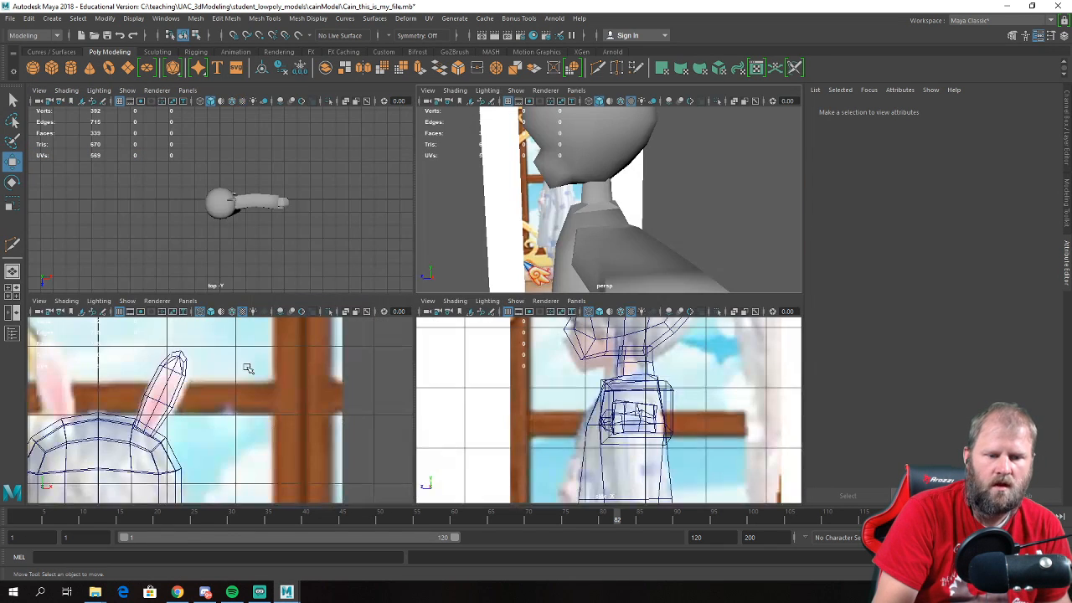
{"action": "key", "text": "space"}
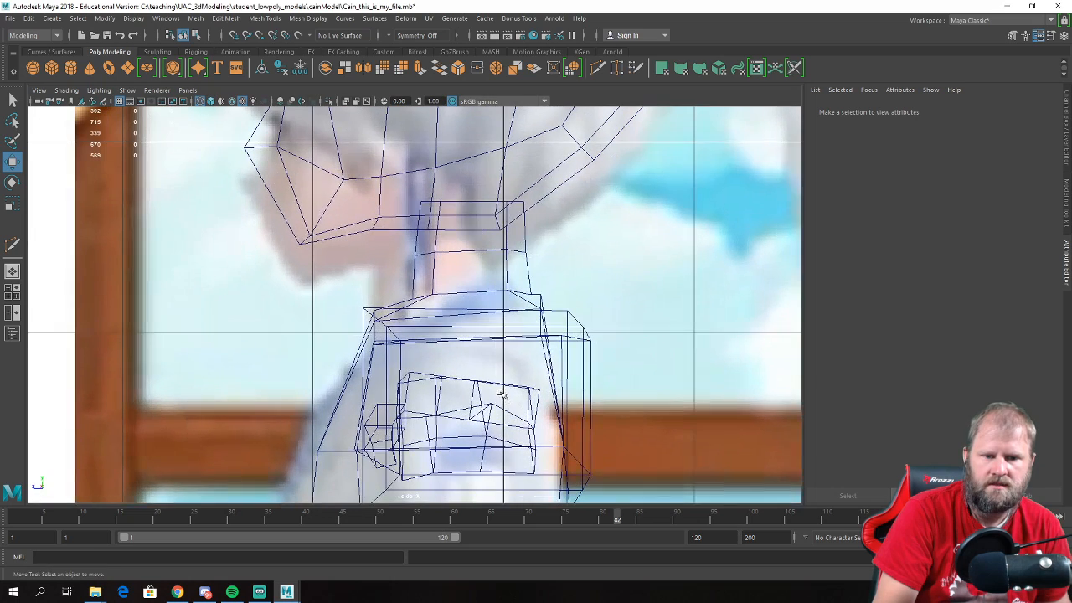
{"action": "middle_click_drag", "start_coordinate": [492, 256], "coordinate": [467, 308], "text": "alt"}
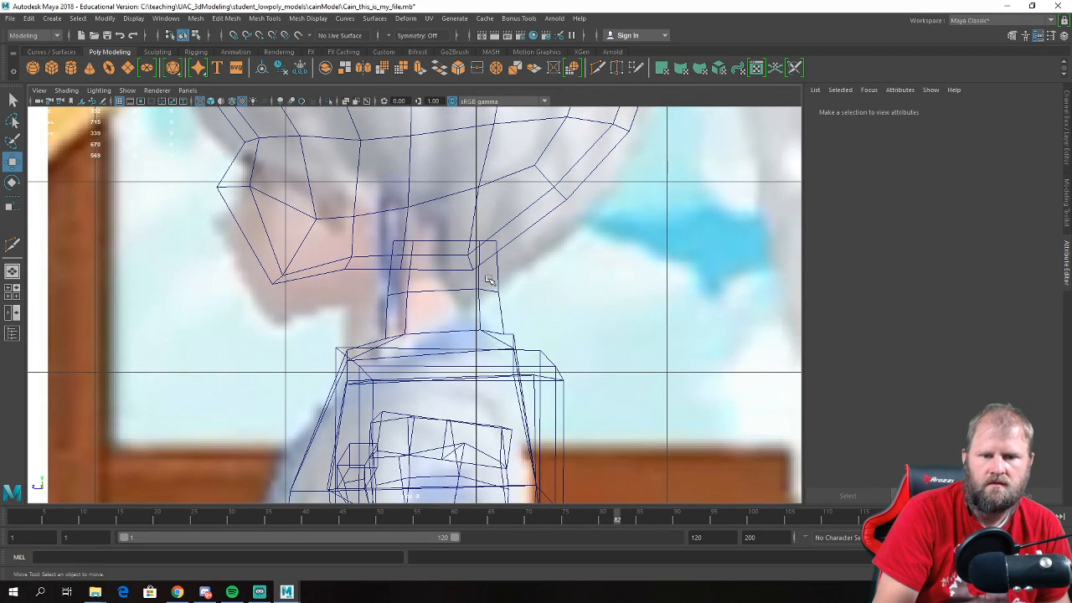
{"action": "key", "text": "f"}
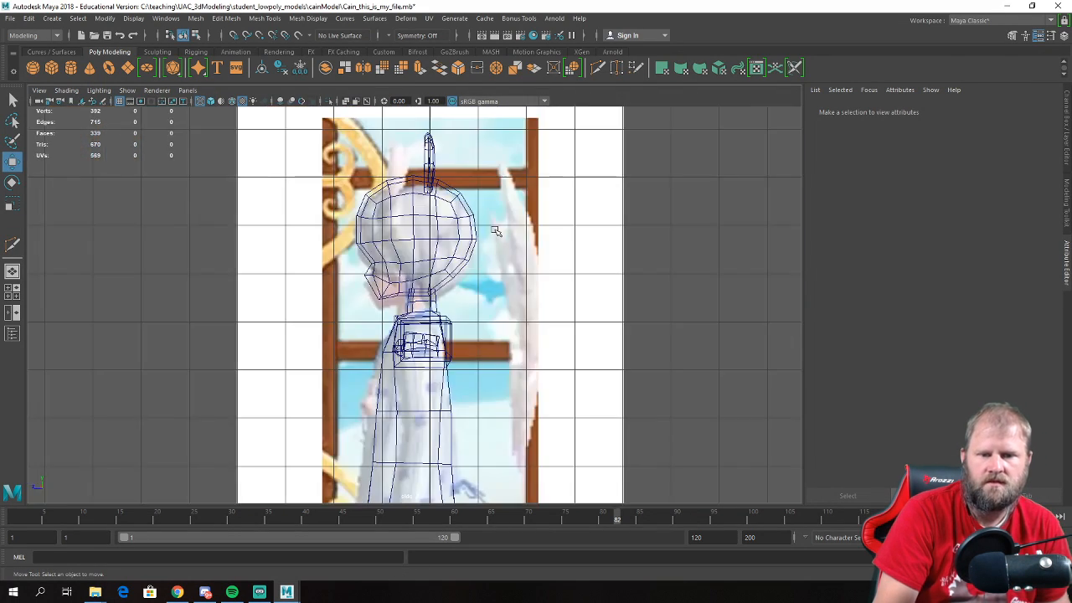
{"action": "left_click", "coordinate": [455, 253]}
{"action": "scroll", "coordinate": [411, 170], "scroll_direction": "up", "scroll_amount": 4}
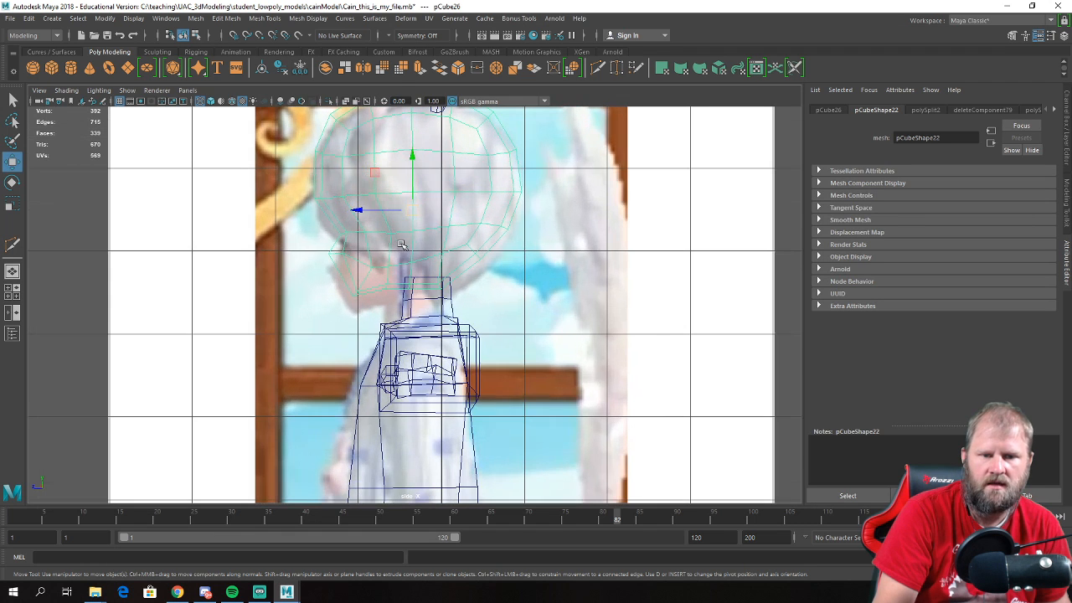
{"action": "left_click_drag", "start_coordinate": [412, 159], "coordinate": [411, 172]}
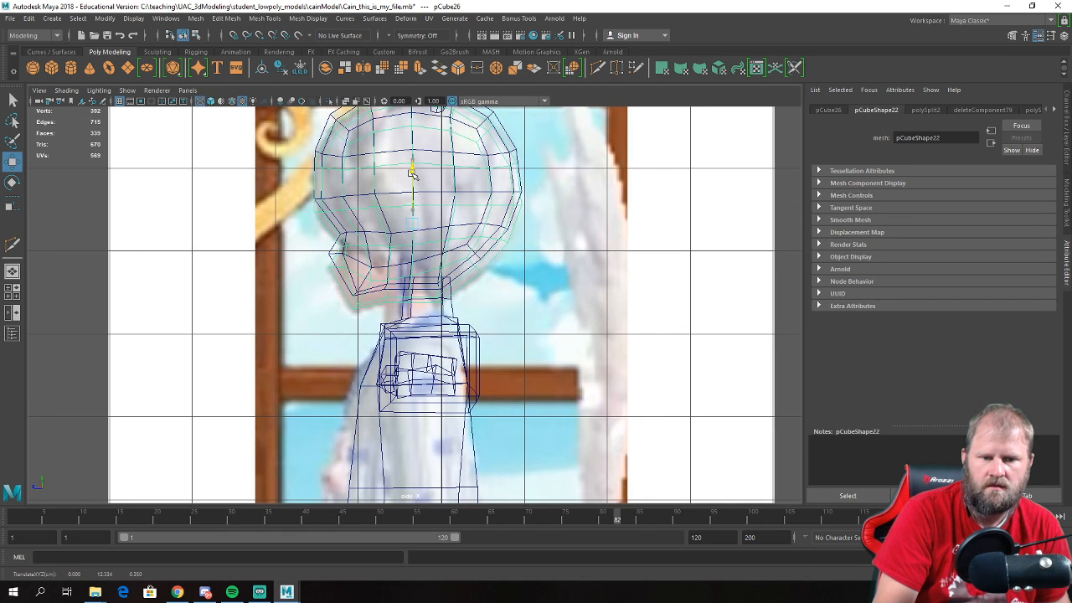
{"action": "key", "text": "ctrl+z"}
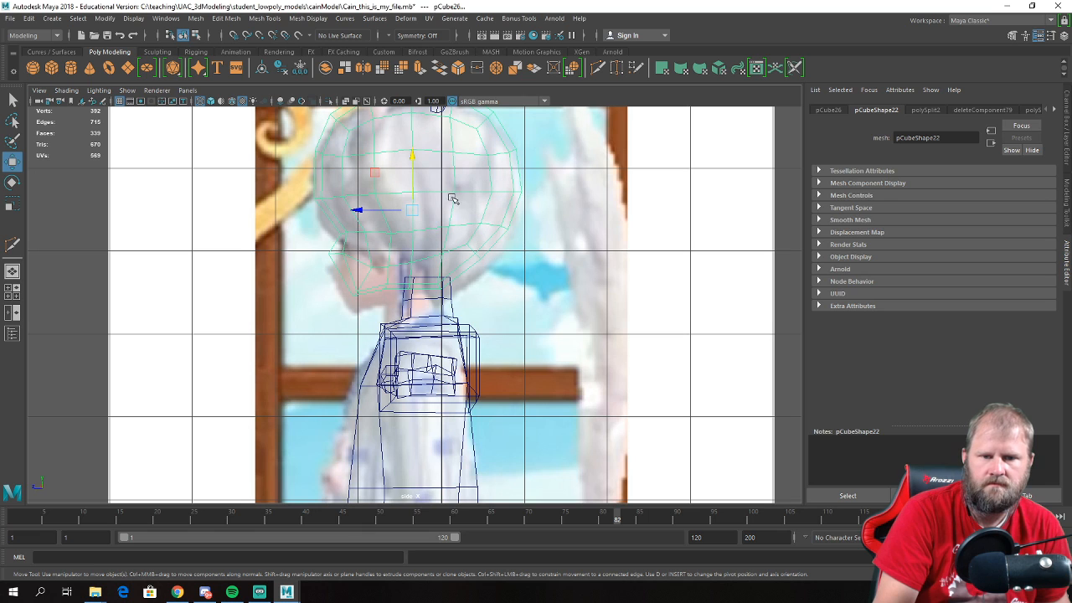
- Lower the head half slightly along Y to fit the side reference
{"action": "left_click_drag", "start_coordinate": [413, 159], "coordinate": [416, 171]}
{"action": "middle_click_drag", "start_coordinate": [425, 161], "coordinate": [428, 247], "text": "alt"}
{"action": "left_click", "coordinate": [446, 154]}
- Tilt the ear backward in the side view and move it forward and slightly down to sit on the front of the head
{"action": "middle_click_drag", "start_coordinate": [483, 192], "coordinate": [477, 268], "text": "alt"}
{"action": "right_click", "coordinate": [442, 198]}
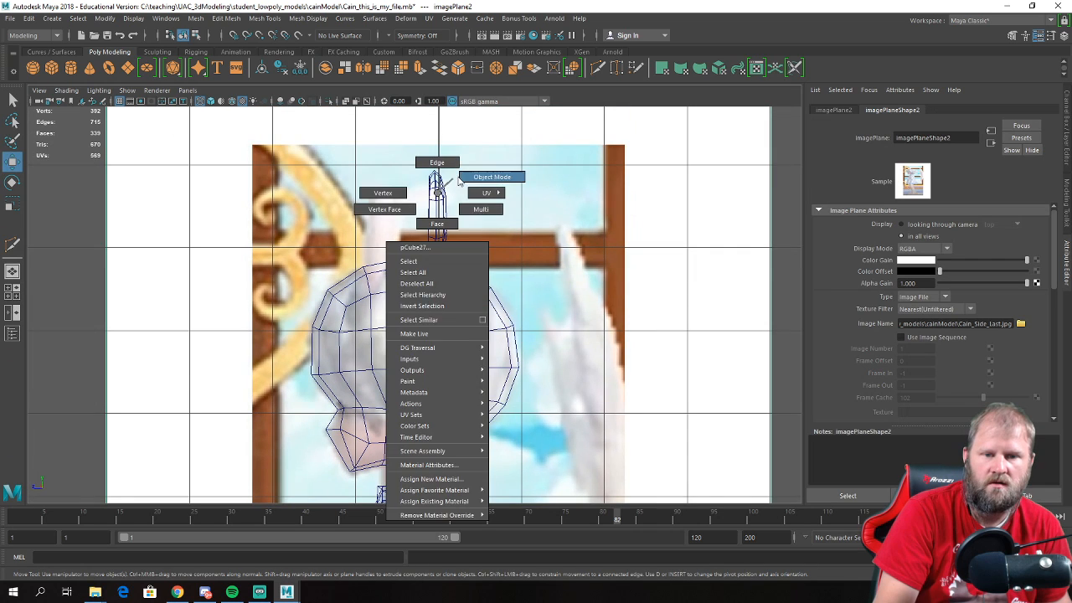
{"action": "left_click", "coordinate": [438, 194]}
{"action": "key", "text": "e"}
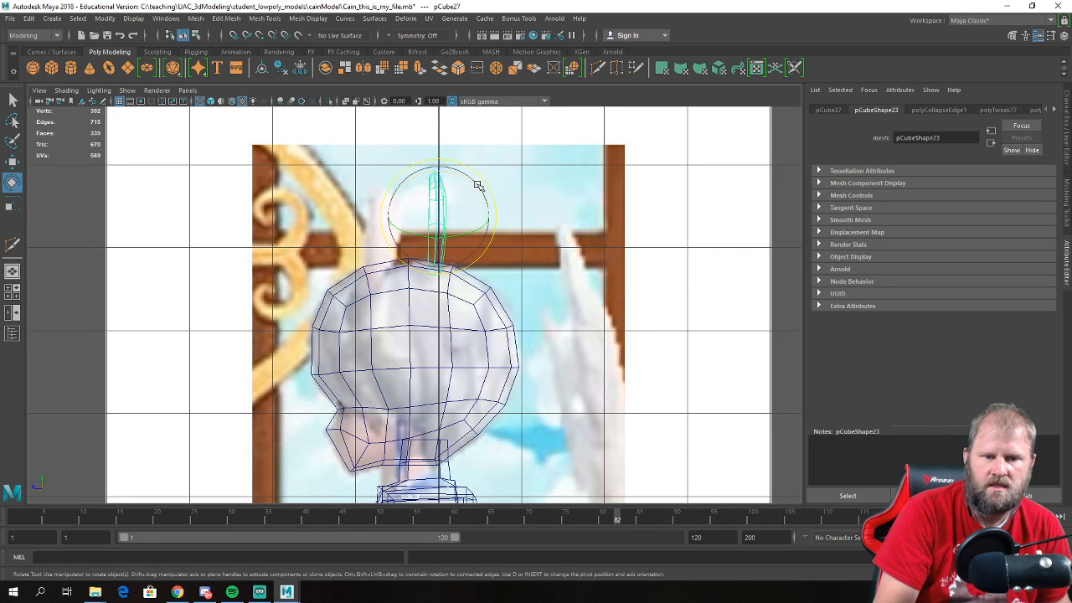
{"action": "left_click_drag", "start_coordinate": [493, 188], "coordinate": [503, 195]}
{"action": "key", "text": "w"}
{"action": "left_click_drag", "start_coordinate": [387, 217], "coordinate": [339, 218]}
{"action": "left_click_drag", "start_coordinate": [381, 168], "coordinate": [382, 184]}
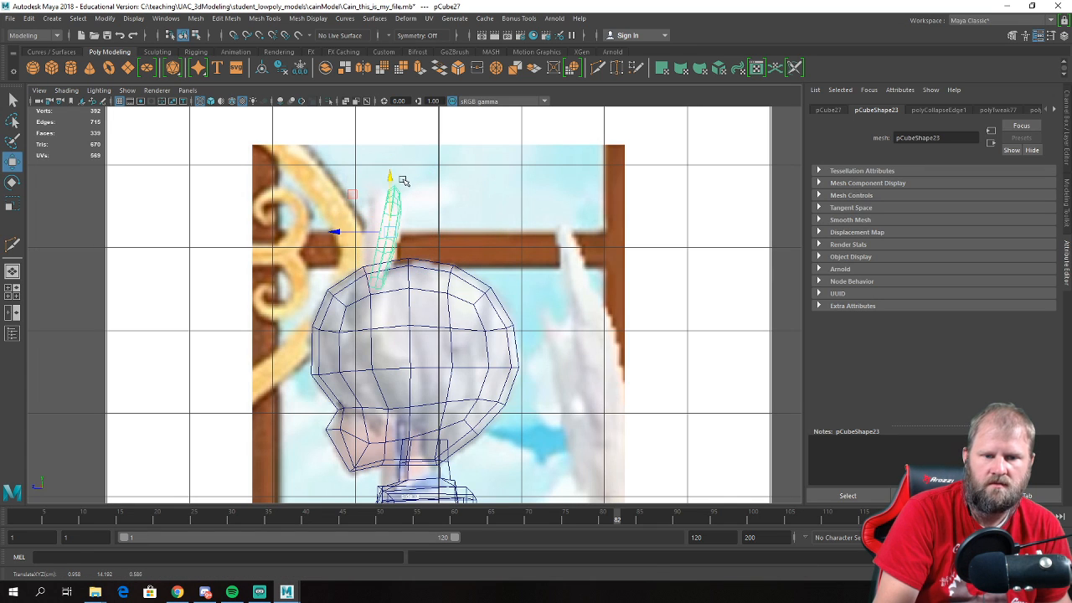
{"action": "key", "text": "e"}
{"action": "key", "text": "w"}
- Move the body's front vertices at the coat hem and the row above forward along Z to match the side reference
{"action": "middle_click_drag", "start_coordinate": [584, 270], "coordinate": [586, 162], "text": "alt"}
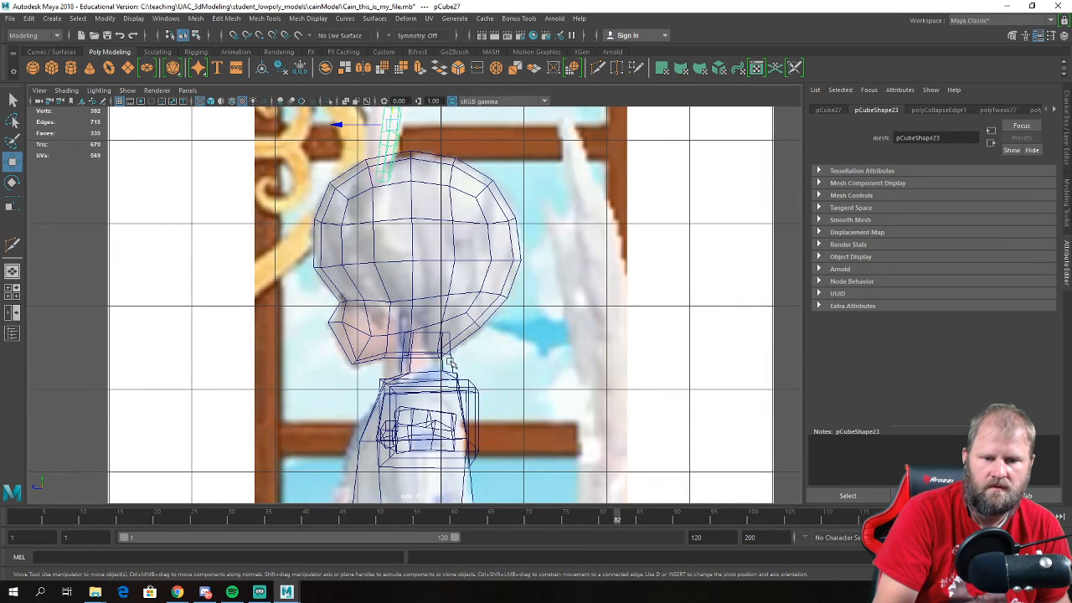
{"action": "left_click", "coordinate": [450, 362]}
{"action": "scroll", "coordinate": [452, 364], "scroll_direction": "up", "scroll_amount": 4}
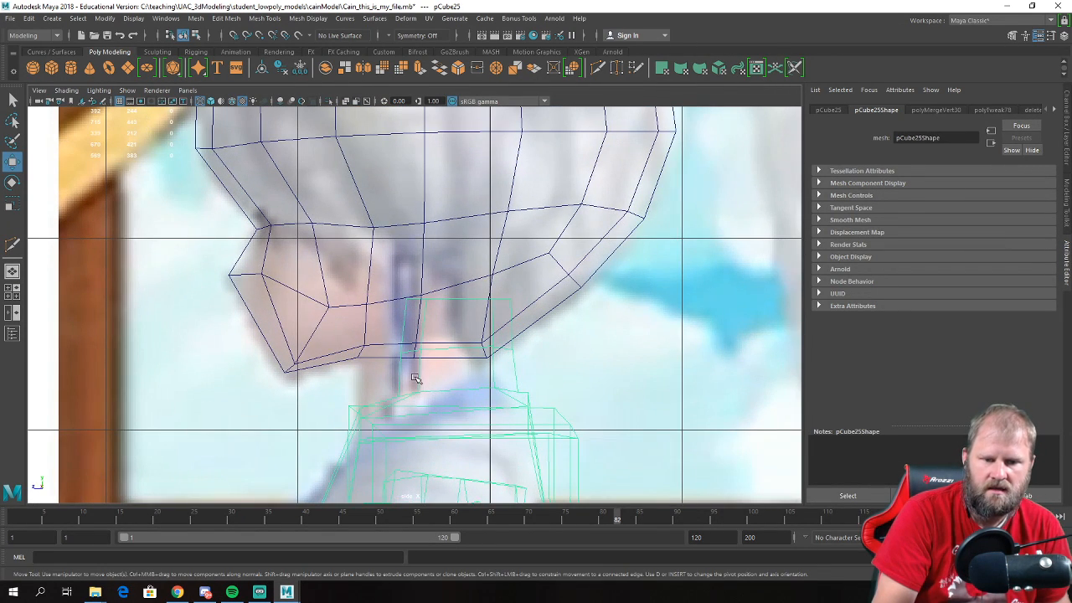
{"action": "scroll", "coordinate": [416, 376], "scroll_direction": "down", "scroll_amount": 8}
{"action": "middle_click_drag", "start_coordinate": [367, 499], "coordinate": [375, 330], "text": "alt"}
{"action": "scroll", "coordinate": [375, 330], "scroll_direction": "up", "scroll_amount": 1}
{"action": "right_click_drag", "start_coordinate": [394, 300], "coordinate": [338, 270]}
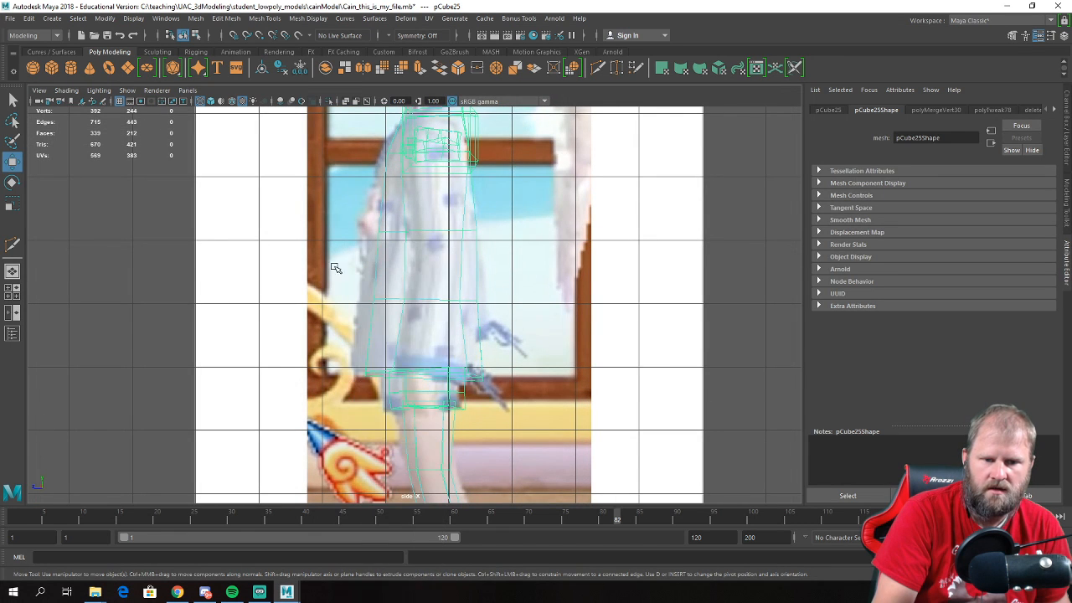
{"action": "left_click_drag", "start_coordinate": [414, 316], "coordinate": [413, 316]}
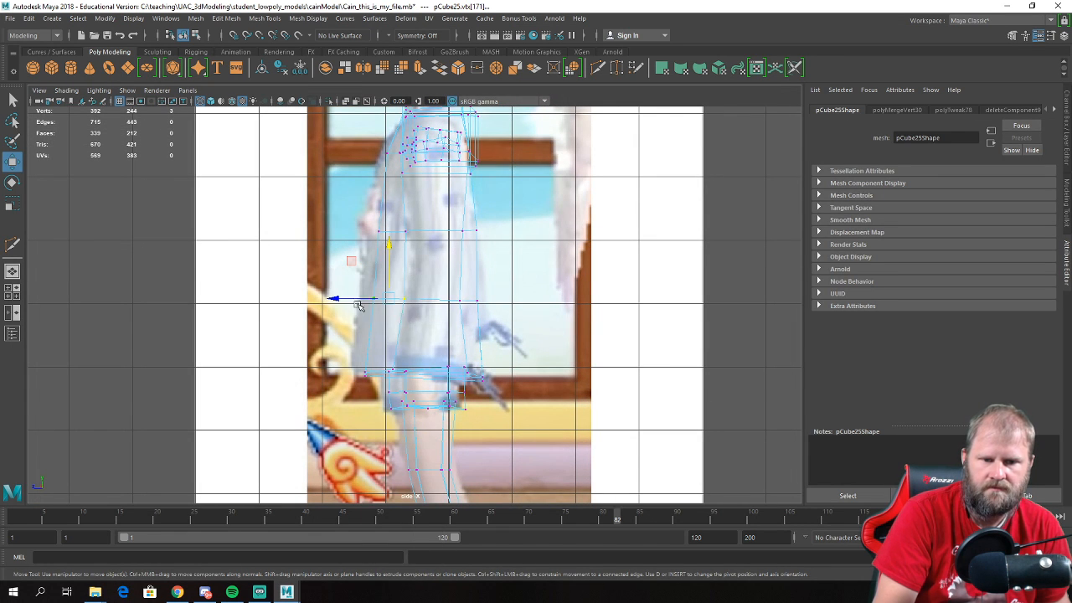
{"action": "left_click_drag", "start_coordinate": [342, 302], "coordinate": [306, 376]}
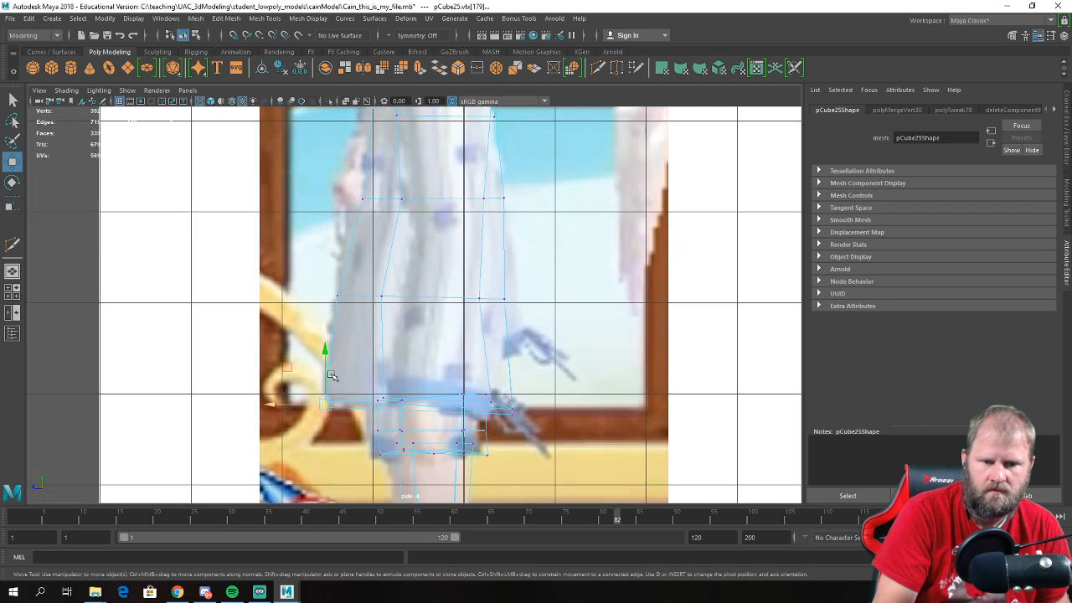
{"action": "scroll", "coordinate": [383, 394], "scroll_direction": "up", "scroll_amount": 3}
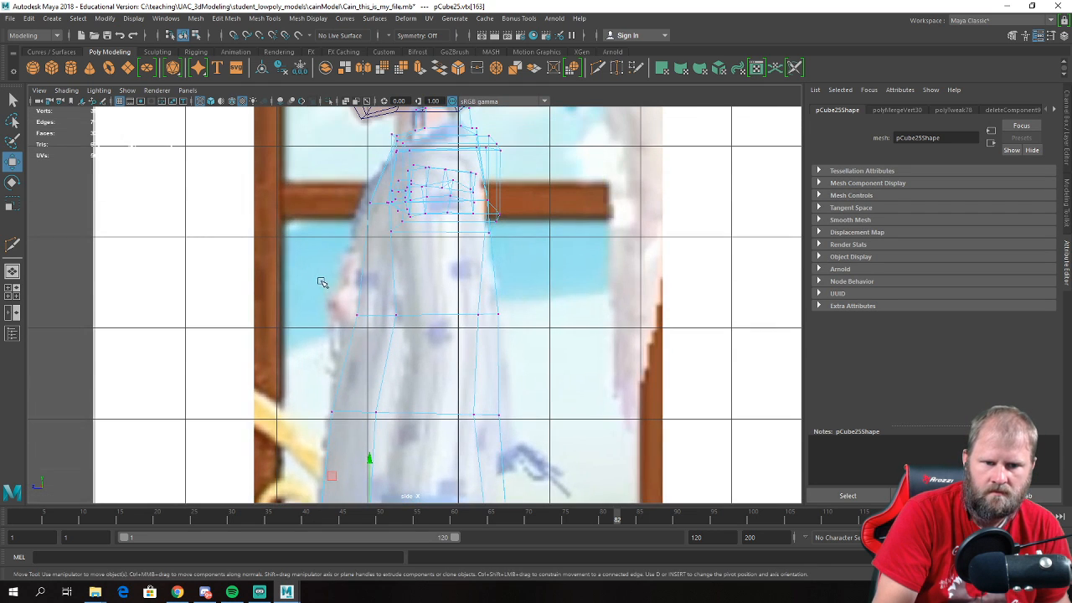
- Move the coat's front vertices around the waist forward along Z to follow the side reference outline
{"action": "left_click_drag", "start_coordinate": [321, 282], "coordinate": [399, 343]}
{"action": "left_click_drag", "start_coordinate": [323, 316], "coordinate": [314, 316]}
{"action": "middle_click_drag", "start_coordinate": [373, 257], "coordinate": [373, 320], "text": "alt"}
{"action": "left_click_drag", "start_coordinate": [359, 257], "coordinate": [314, 271]}
{"action": "left_click_drag", "start_coordinate": [310, 332], "coordinate": [306, 380]}
{"action": "middle_click_drag", "start_coordinate": [514, 387], "coordinate": [426, 237], "text": "alt"}
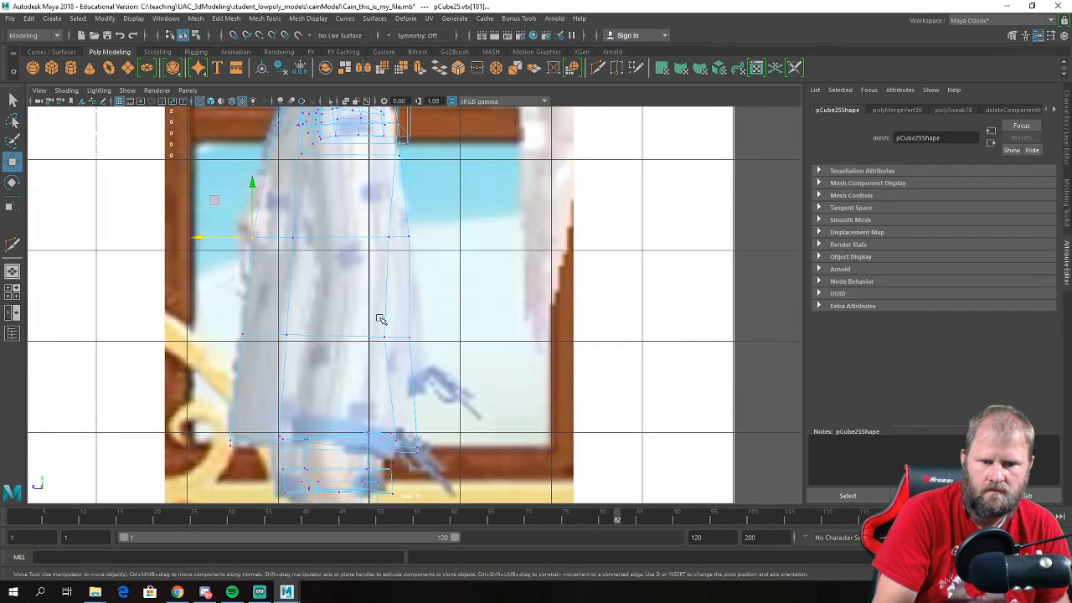
- Move the vertices just inside the coat's back edge, in the row below the waist, slightly backward along Z
{"action": "left_click_drag", "start_coordinate": [380, 319], "coordinate": [408, 356]}
{"action": "left_click_drag", "start_coordinate": [346, 337], "coordinate": [352, 336]}
{"action": "middle_click_drag", "start_coordinate": [419, 129], "coordinate": [446, 318], "text": "alt"}
- Select all the neck vertices and move them forward along Z in the side view
{"action": "key", "text": "space"}
{"action": "key", "text": "space"}
{"action": "left_click_drag", "start_coordinate": [546, 263], "coordinate": [520, 274], "text": "alt"}
{"action": "left_click_drag", "start_coordinate": [446, 279], "coordinate": [340, 253], "text": "alt"}
{"action": "left_click_drag", "start_coordinate": [343, 233], "coordinate": [407, 310]}
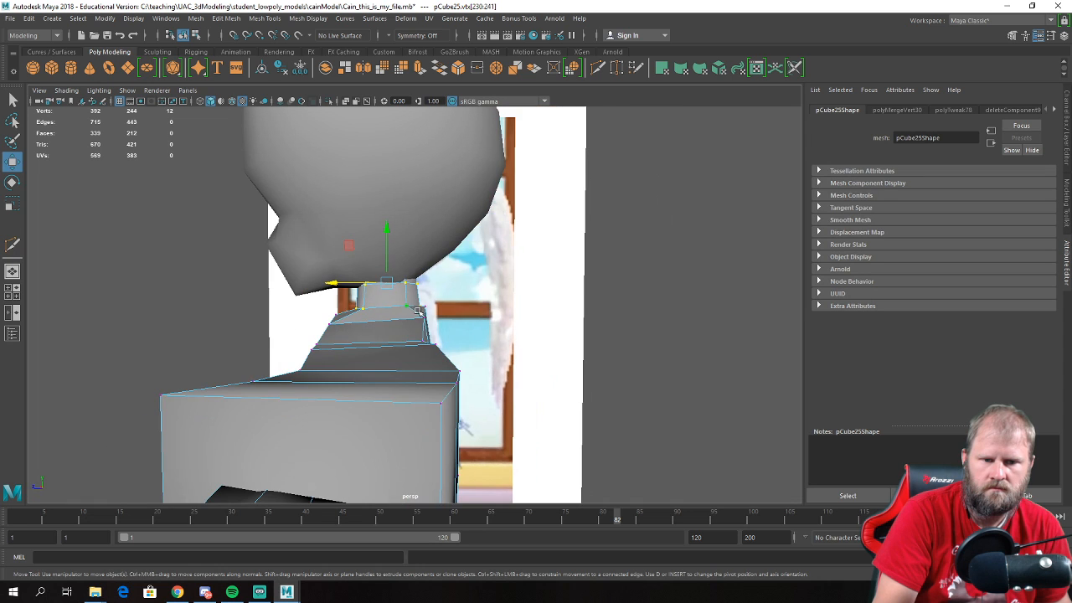
{"action": "key", "text": "space"}
{"action": "key", "text": "space"}
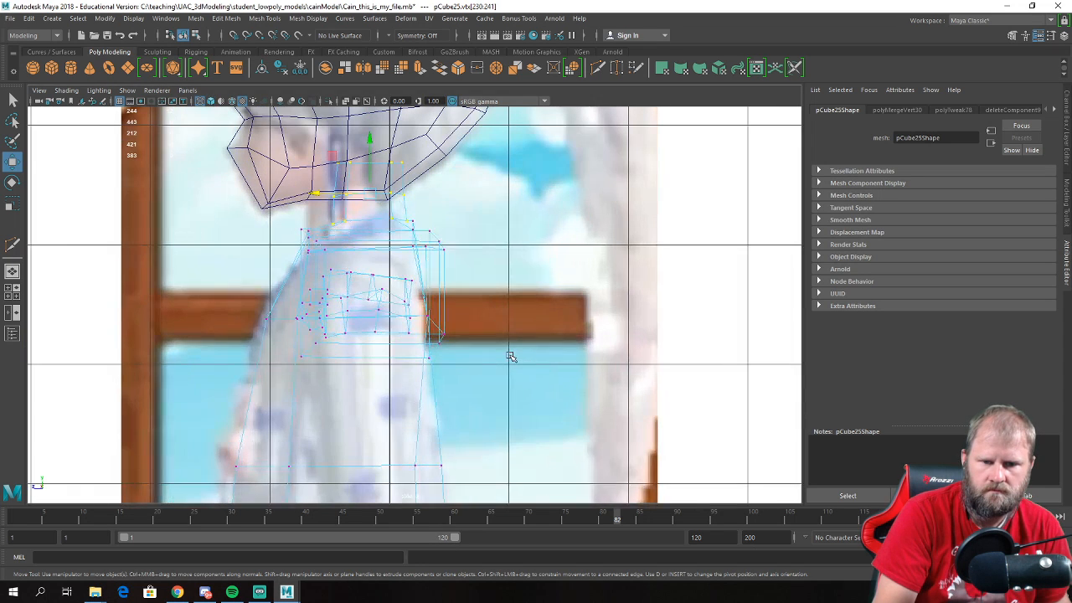
{"action": "left_click_drag", "start_coordinate": [318, 195], "coordinate": [300, 198]}
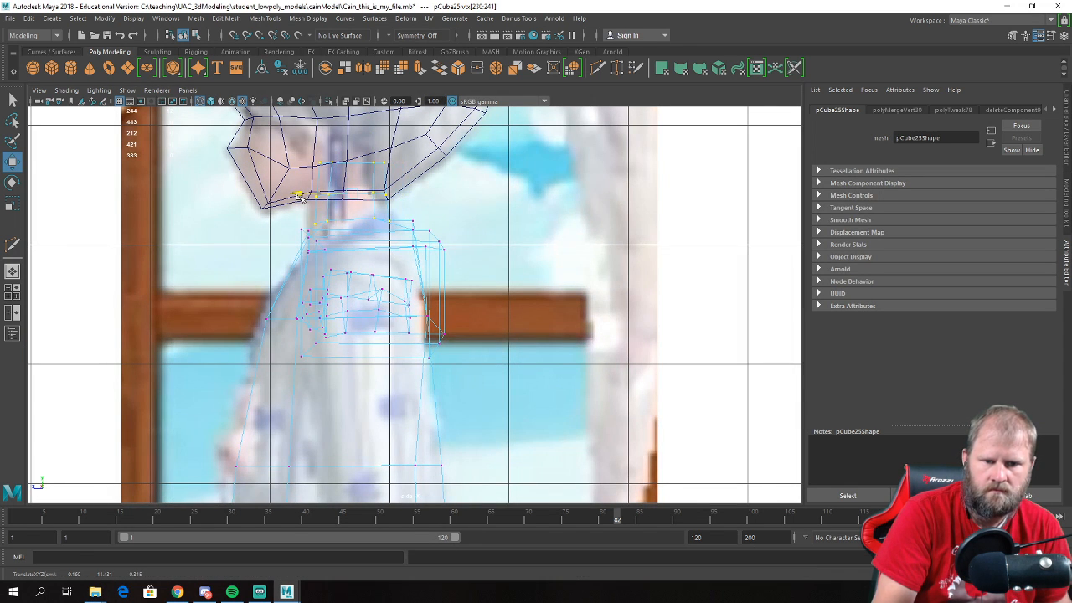
- Rotate the neck vertices to lean the neck forward and lower them slightly along Y
{"action": "key", "text": "e"}
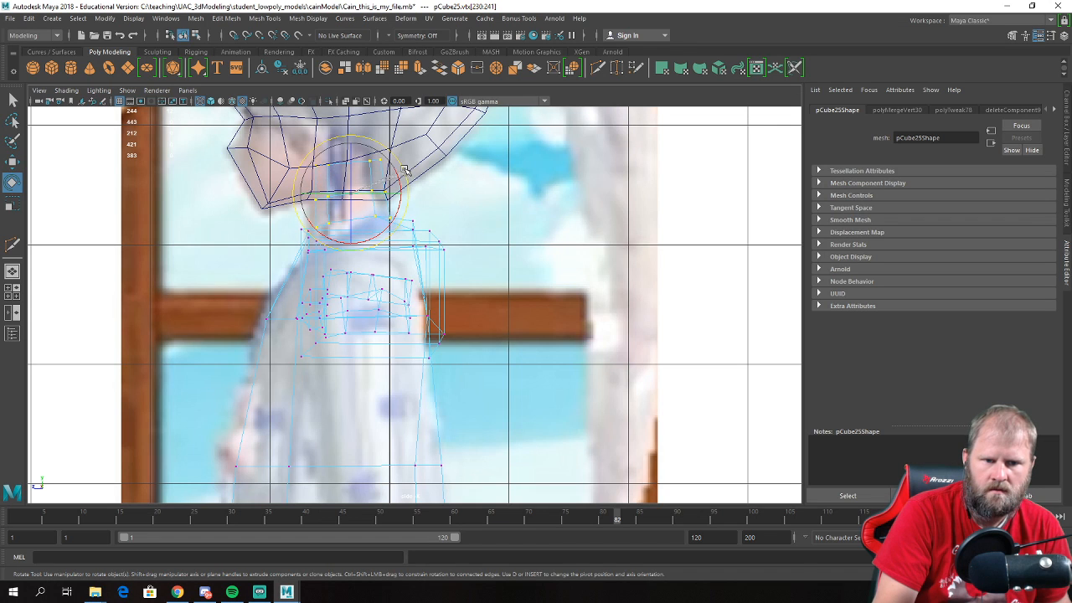
{"action": "key", "text": "w"}
{"action": "left_click_drag", "start_coordinate": [350, 194], "coordinate": [350, 201]}
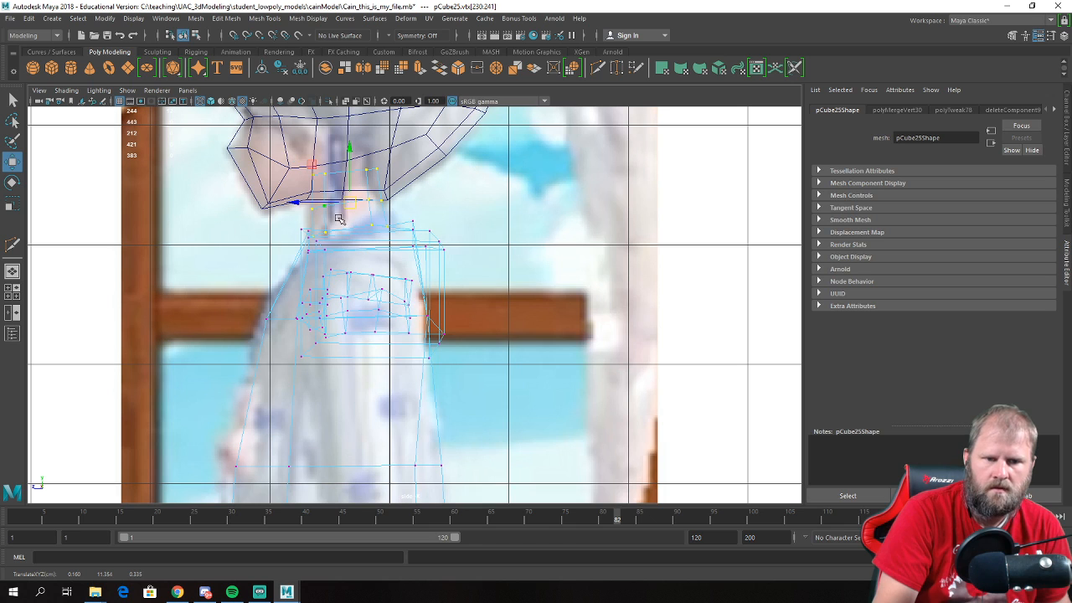
- Delete the upper faces of the neck that extend inside the head
{"action": "right_click", "coordinate": [334, 209]}
{"action": "left_click", "coordinate": [364, 217]}
{"action": "right_click", "coordinate": [339, 209]}
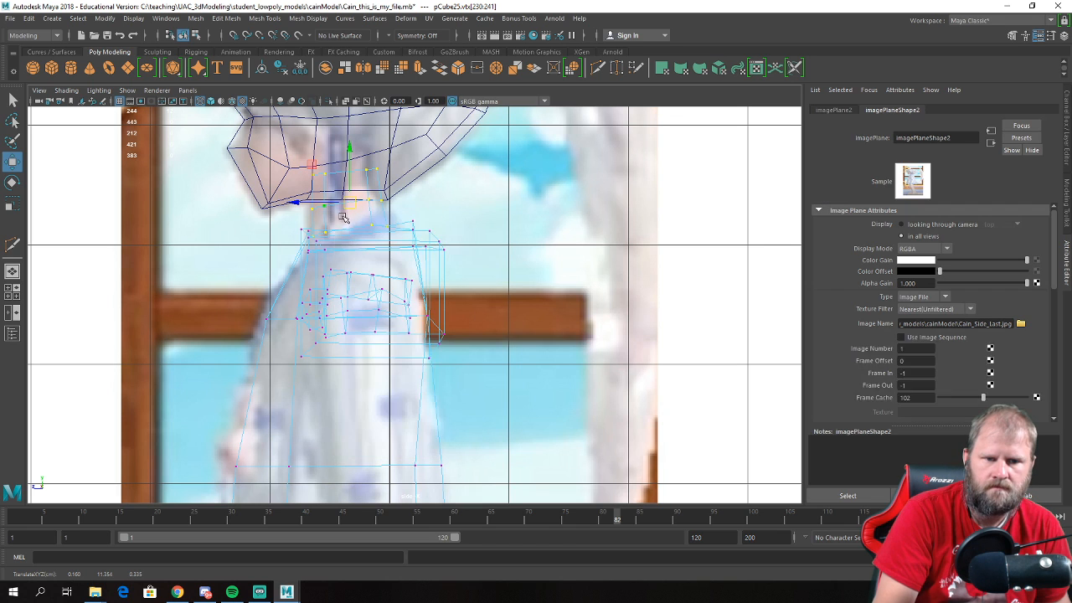
{"action": "left_click", "coordinate": [351, 227]}
{"action": "right_click_drag", "start_coordinate": [335, 206], "coordinate": [334, 234]}
{"action": "left_click_drag", "start_coordinate": [407, 189], "coordinate": [405, 186]}
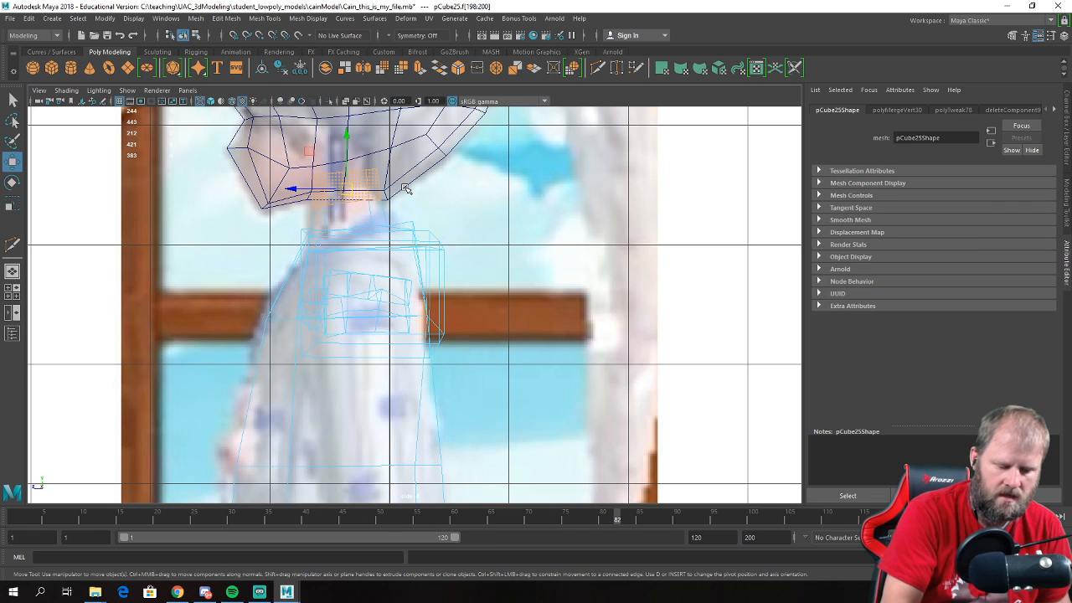
{"action": "key", "text": "Delete"}
- Select the neck's open top ring of vertices and adjust its tilt and position under the head
{"action": "right_click_drag", "start_coordinate": [352, 218], "coordinate": [262, 199]}
{"action": "left_click_drag", "start_coordinate": [269, 166], "coordinate": [338, 186]}
{"action": "key", "text": "e"}
{"action": "key", "text": "w"}
{"action": "key", "text": "space"}
{"action": "key", "text": "space"}
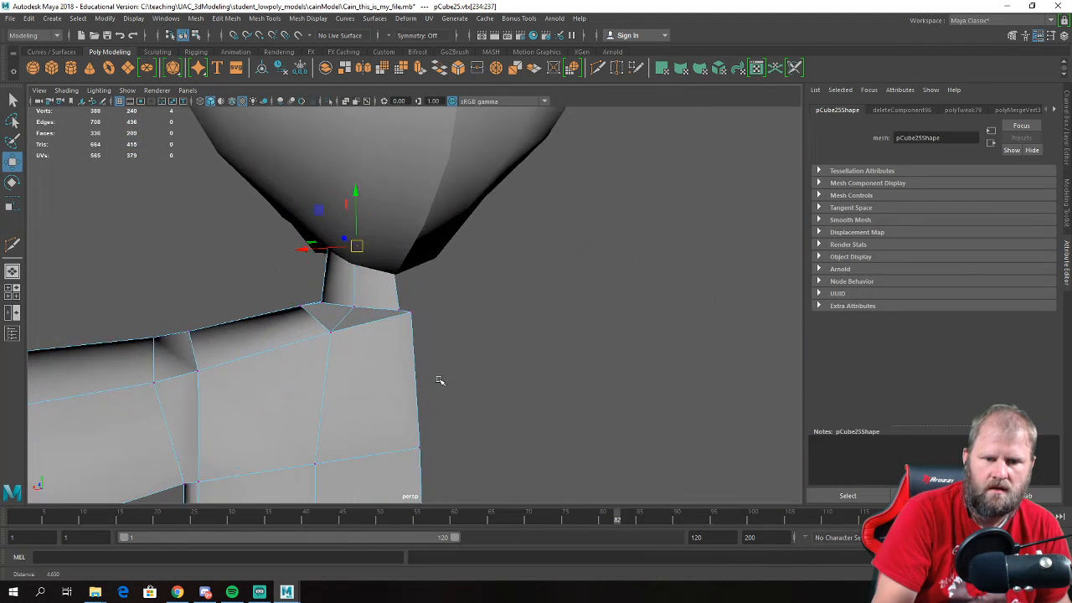
- Adjust the height of individual vertices around the base of the neck along Y in the perspective view
{"action": "left_click_drag", "start_coordinate": [440, 381], "coordinate": [409, 312], "text": "alt"}
{"action": "left_click", "coordinate": [397, 310]}
{"action": "left_click_drag", "start_coordinate": [393, 255], "coordinate": [317, 322]}
{"action": "left_click", "coordinate": [317, 319]}
{"action": "left_click_drag", "start_coordinate": [317, 265], "coordinate": [309, 313]}
{"action": "left_click", "coordinate": [378, 333]}
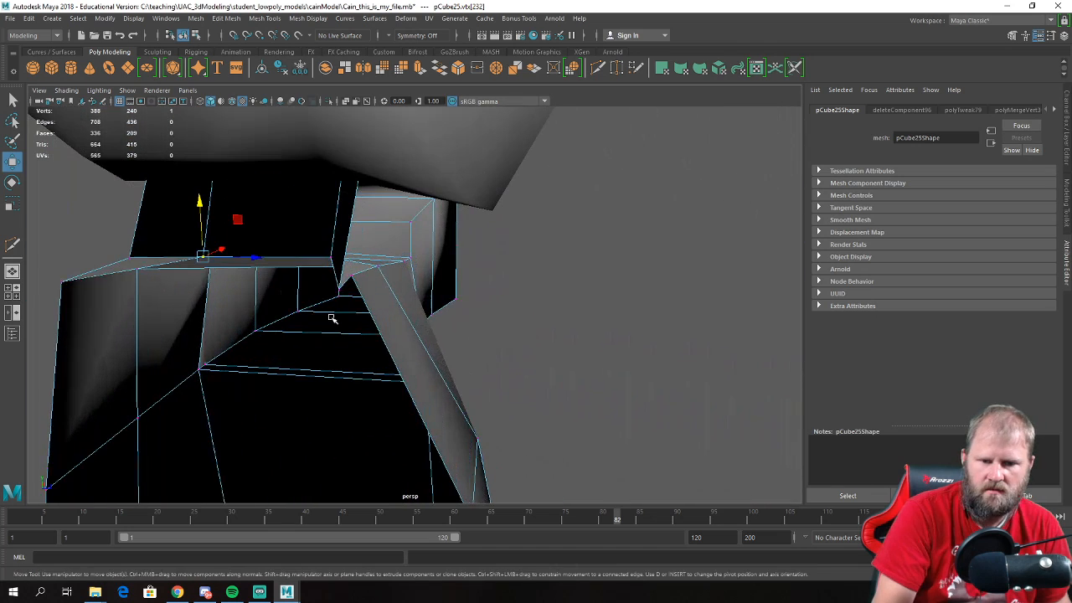
- Shift a neck-base vertex sideways along X, return to object mode and clear the selection
{"action": "left_click", "coordinate": [350, 278]}
{"action": "left_click_drag", "start_coordinate": [350, 277], "coordinate": [365, 322], "text": "alt"}
{"action": "left_click", "coordinate": [511, 295]}
{"action": "left_click_drag", "start_coordinate": [483, 292], "coordinate": [359, 306], "text": "alt"}
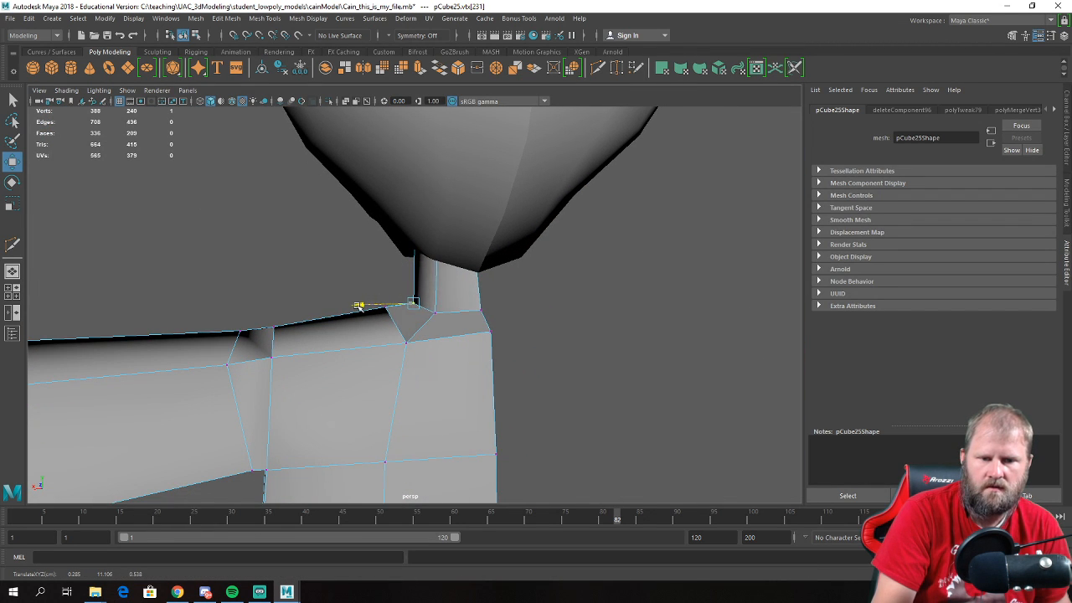
{"action": "right_click_drag", "start_coordinate": [358, 306], "coordinate": [234, 371], "text": "alt"}
{"action": "left_click_drag", "start_coordinate": [235, 371], "coordinate": [401, 359], "text": "alt"}
{"action": "right_click_drag", "start_coordinate": [398, 269], "coordinate": [476, 253]}
{"action": "left_click", "coordinate": [540, 293]}
- Examine the body from several angles against the front and side reference images
{"action": "right_click_drag", "start_coordinate": [540, 292], "coordinate": [398, 387], "text": "alt"}
{"action": "left_click_drag", "start_coordinate": [398, 386], "coordinate": [436, 401], "text": "alt"}
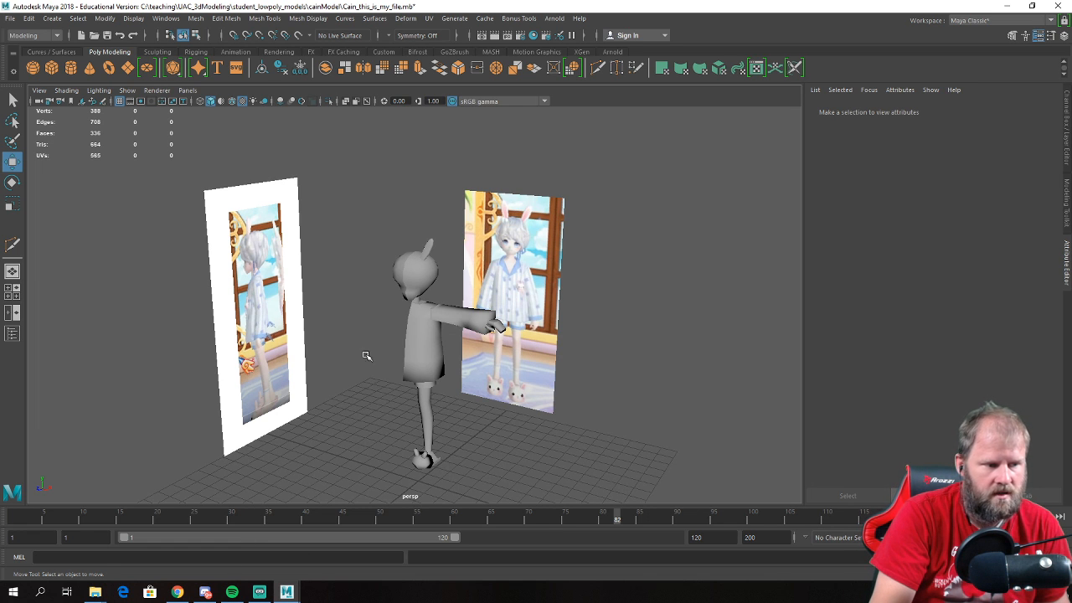
{"action": "left_click_drag", "start_coordinate": [385, 341], "coordinate": [356, 356], "text": "alt"}
{"action": "right_click_drag", "start_coordinate": [356, 356], "coordinate": [376, 342], "text": "alt"}
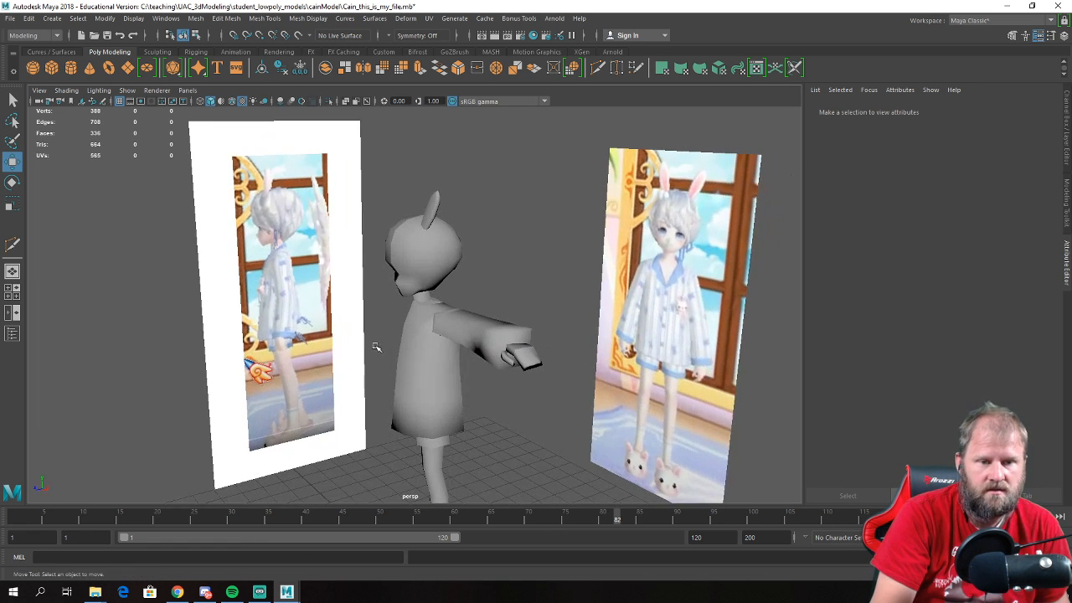
{"action": "left_click_drag", "start_coordinate": [390, 365], "coordinate": [422, 327], "text": "alt"}
{"action": "left_click", "coordinate": [434, 250]}
{"action": "mouse_move", "coordinate": [434, 250]}
{"action": "left_mouse_down", "text": "alt"}
{"action": "mouse_move", "coordinate": [469, 278]}
{"action": "mouse_move", "coordinate": [423, 244]}
{"action": "left_mouse_up", "text": "alt"}
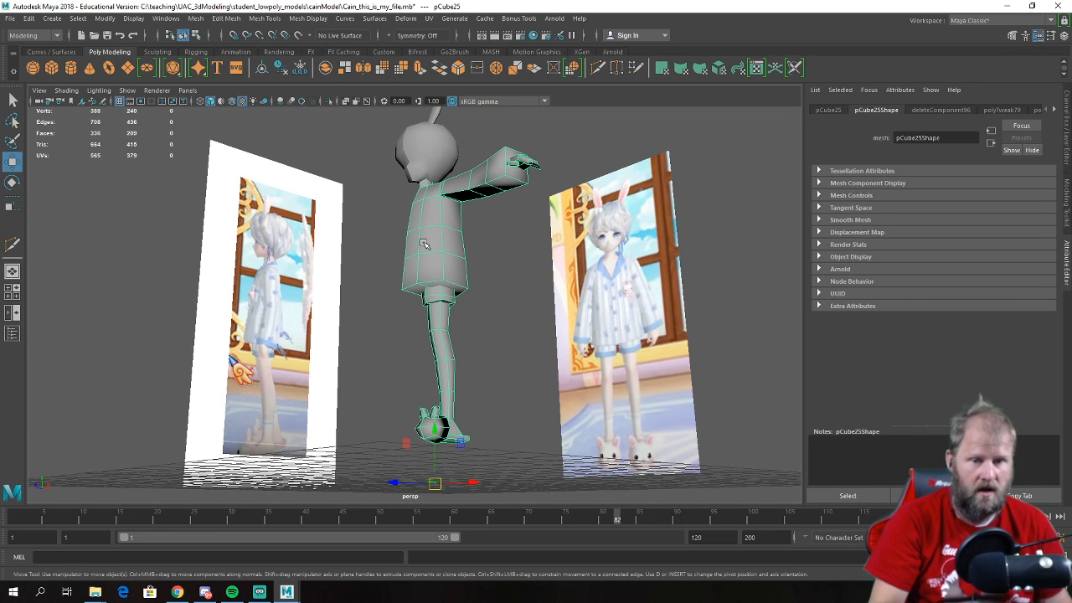
{"action": "left_click_drag", "start_coordinate": [406, 214], "coordinate": [498, 264], "text": "alt"}
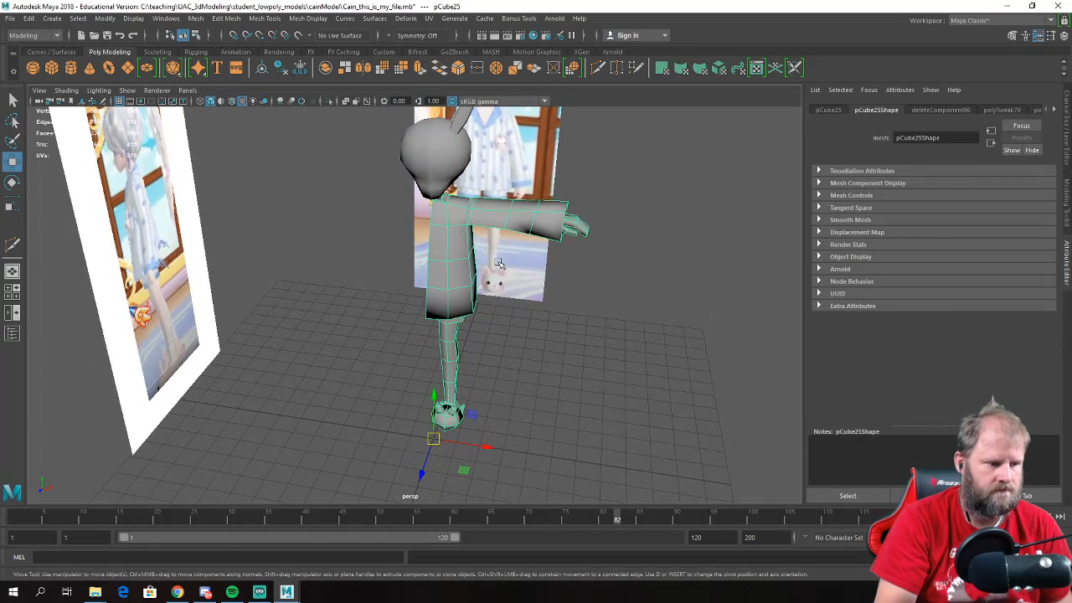
- Delete one half of the mirrored head, keeping the other half with the ear
{"action": "scroll", "coordinate": [496, 268], "scroll_direction": "down", "scroll_amount": 2}
{"action": "scroll", "coordinate": [496, 269], "scroll_direction": "up", "scroll_amount": 5}
{"action": "left_click_drag", "start_coordinate": [495, 269], "coordinate": [382, 283], "text": "alt"}
{"action": "left_click", "coordinate": [376, 169]}
{"action": "key", "text": "Delete"}
{"action": "scroll", "coordinate": [478, 244], "scroll_direction": "down", "scroll_amount": 2}
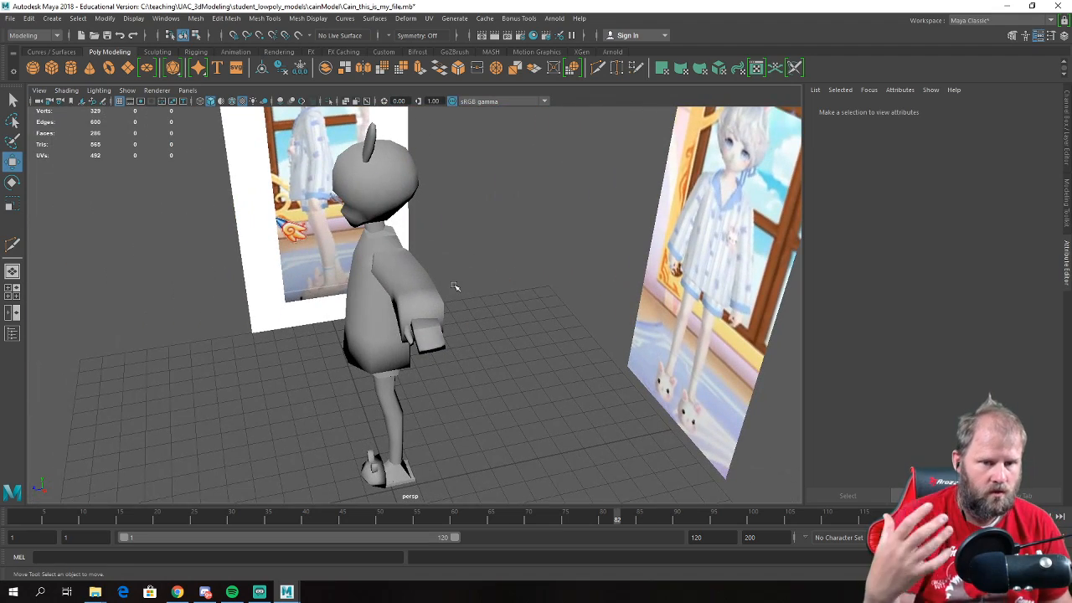
- Examine the low-poly character's body, arm and head against the front and side reference images
{"action": "scroll", "coordinate": [392, 335], "scroll_direction": "up", "scroll_amount": 2}
{"action": "middle_click_drag", "start_coordinate": [392, 335], "coordinate": [376, 292], "text": "alt"}
{"action": "left_click_drag", "start_coordinate": [376, 292], "coordinate": [357, 317], "text": "alt"}
{"action": "left_click", "coordinate": [383, 346]}
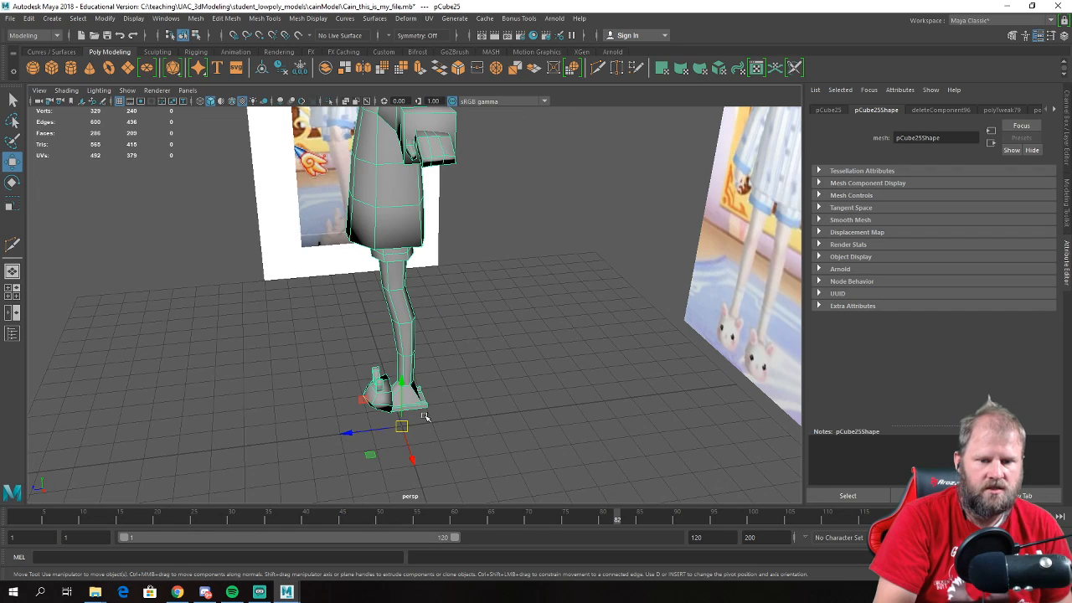
{"action": "scroll", "coordinate": [430, 278], "scroll_direction": "down", "scroll_amount": 5}
{"action": "scroll", "coordinate": [441, 258], "scroll_direction": "up", "scroll_amount": 3}
{"action": "middle_click_drag", "start_coordinate": [440, 257], "coordinate": [445, 308], "text": "alt"}
{"action": "left_click_drag", "start_coordinate": [445, 308], "coordinate": [499, 311], "text": "alt"}
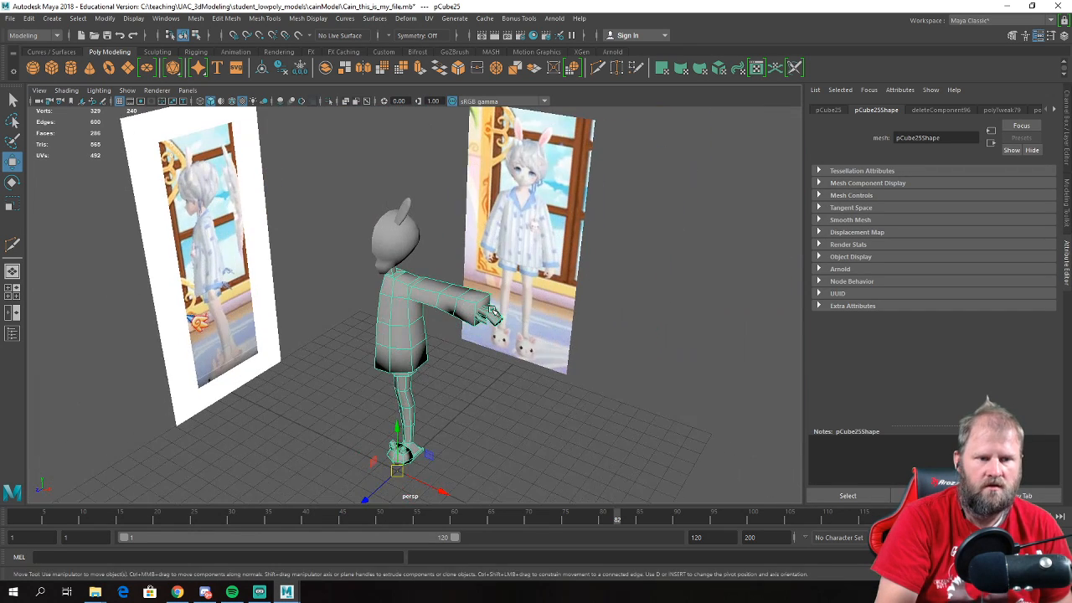
{"action": "left_click", "coordinate": [393, 217]}
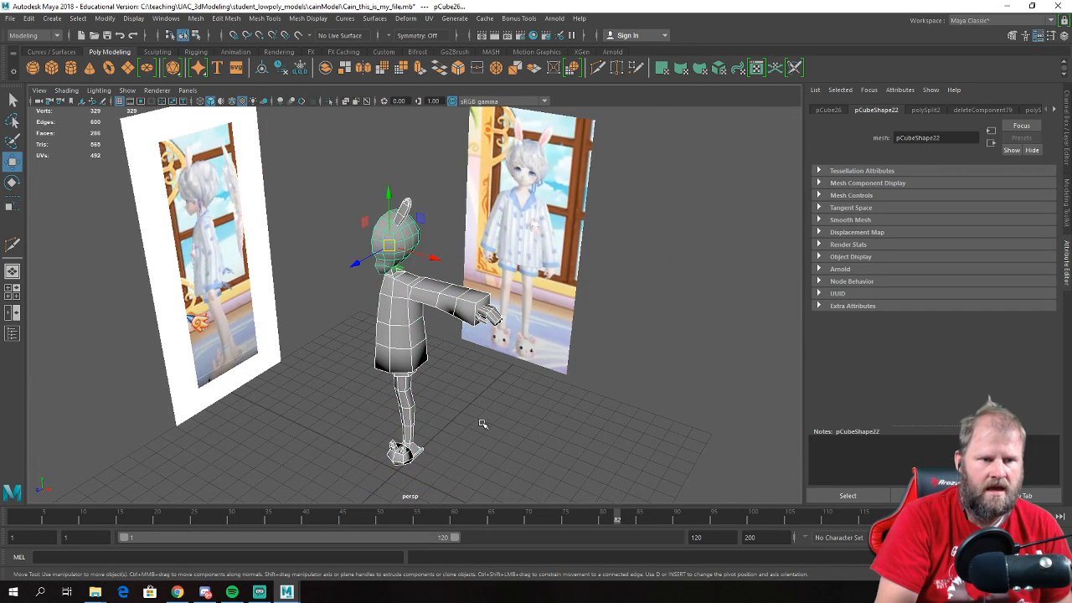
{"action": "left_click_drag", "start_coordinate": [482, 423], "coordinate": [470, 427], "text": "alt"}
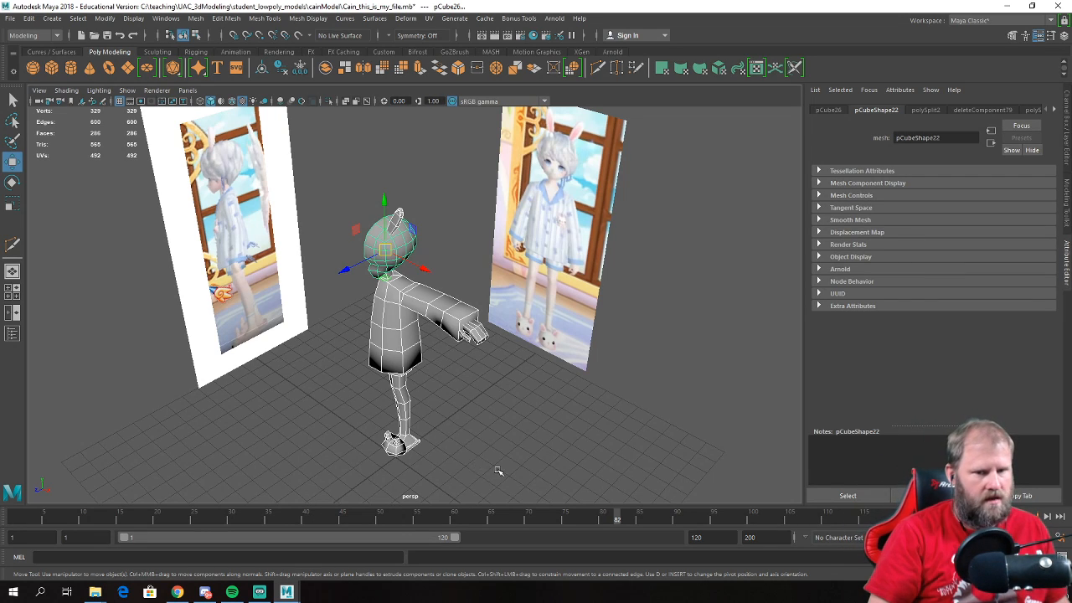
- Examine the character's leg and bunny slipper up close from several angles
{"action": "left_click_drag", "start_coordinate": [378, 414], "coordinate": [411, 354], "text": "alt"}
{"action": "left_click", "coordinate": [314, 342]}
{"action": "middle_click_drag", "start_coordinate": [412, 354], "coordinate": [347, 261], "text": "alt"}
{"action": "scroll", "coordinate": [356, 289], "scroll_direction": "up", "scroll_amount": 4}
{"action": "left_click_drag", "start_coordinate": [362, 301], "coordinate": [323, 272], "text": "alt"}
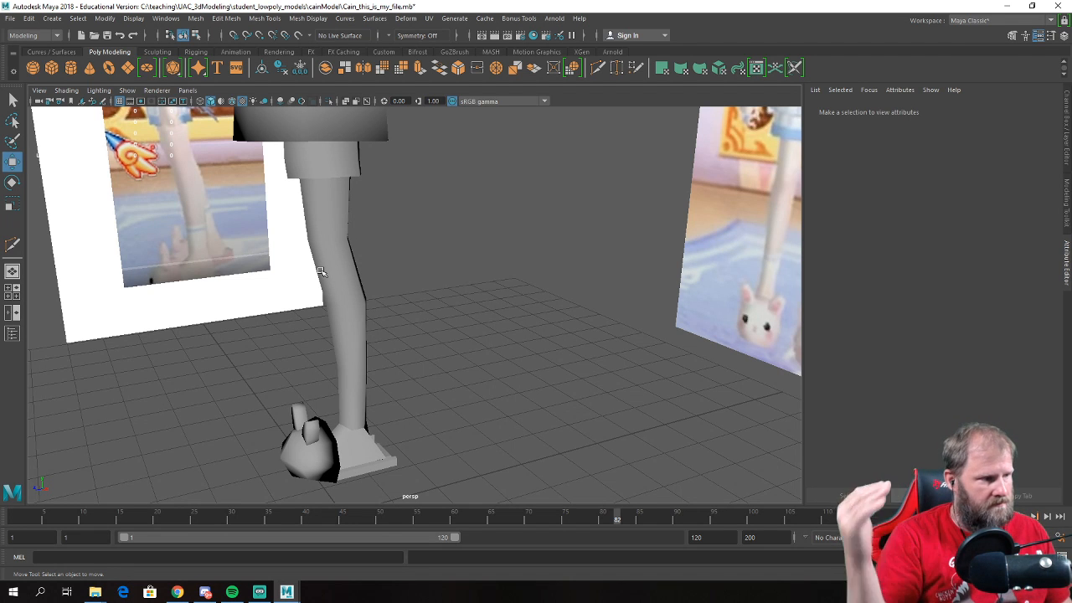
{"action": "left_click_drag", "start_coordinate": [320, 272], "coordinate": [377, 292], "text": "alt"}
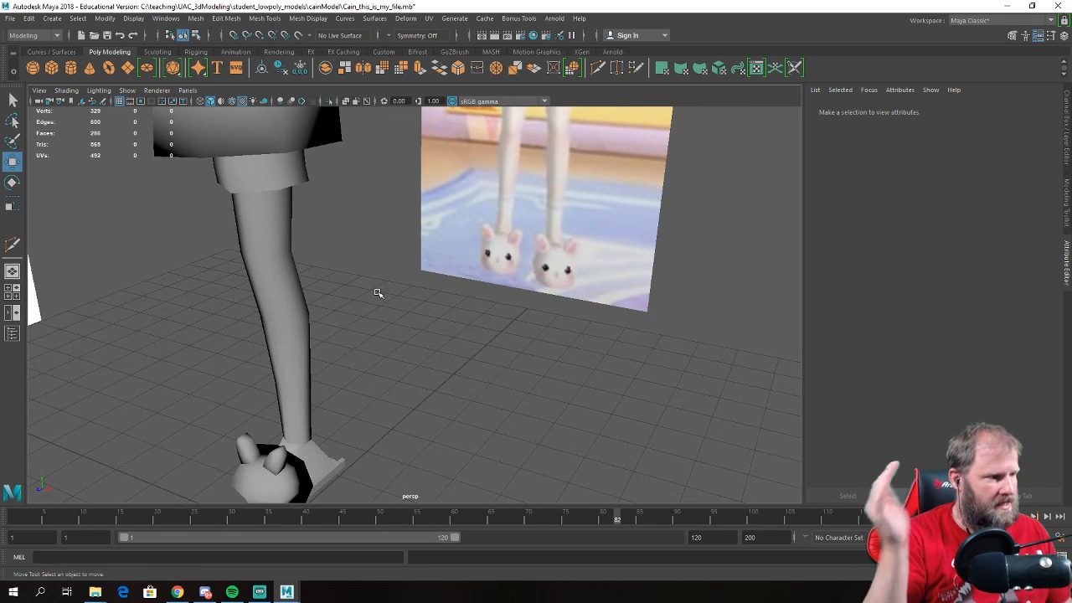
{"action": "left_click_drag", "start_coordinate": [319, 306], "coordinate": [426, 315], "text": "alt"}
- Save the current character scene, accepting the Student Version notice
{"action": "key", "text": "q"}
{"action": "key", "text": "ctrl+s"}
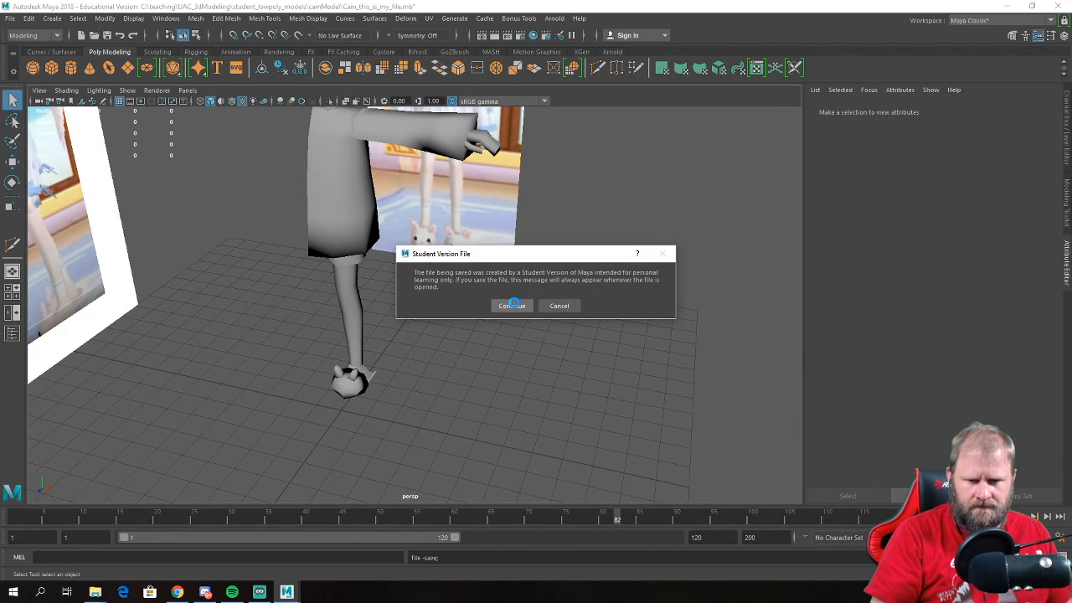
{"action": "left_click", "coordinate": [512, 306]}
{"action": "key", "text": "w"}
{"action": "left_click_drag", "start_coordinate": [514, 222], "coordinate": [574, 247], "text": "alt"}
{"action": "key", "text": "ctrl+s"}
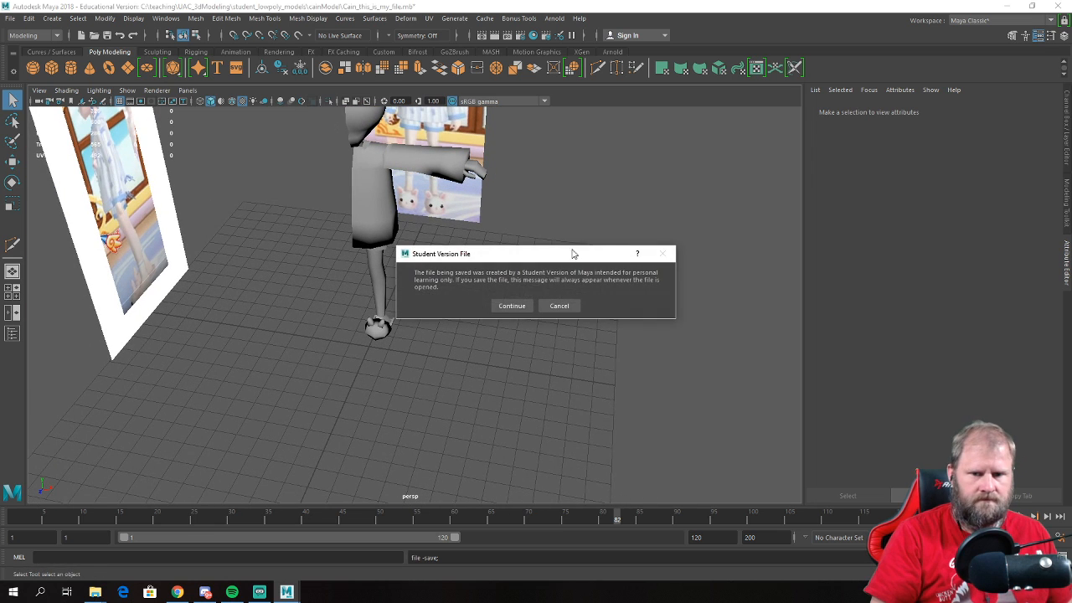
{"action": "left_click", "coordinate": [509, 304]}
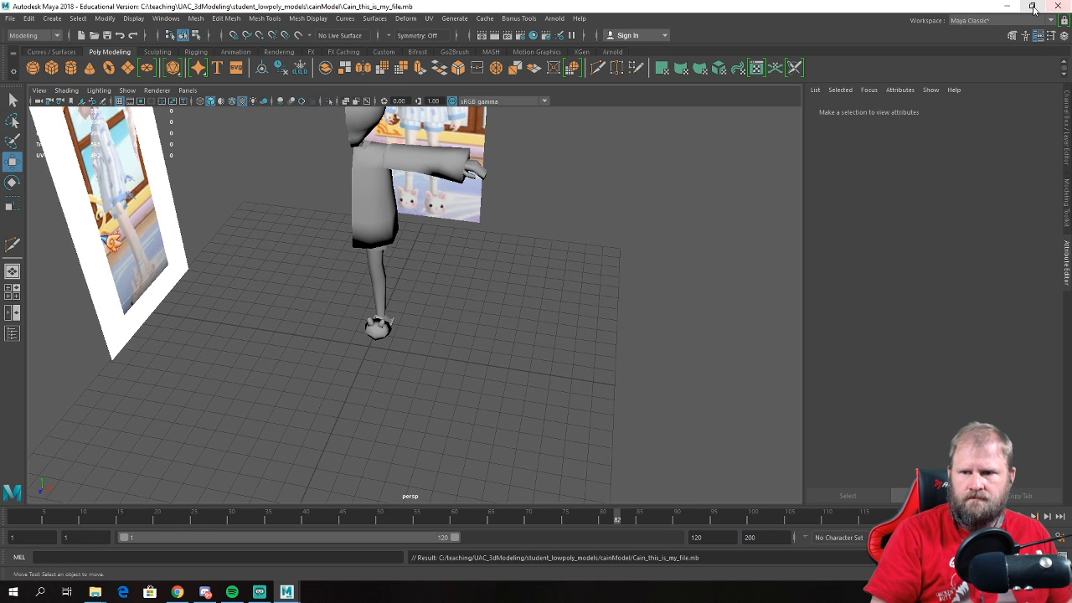
- Start a new, empty scene
{"action": "left_click", "coordinate": [10, 17]}
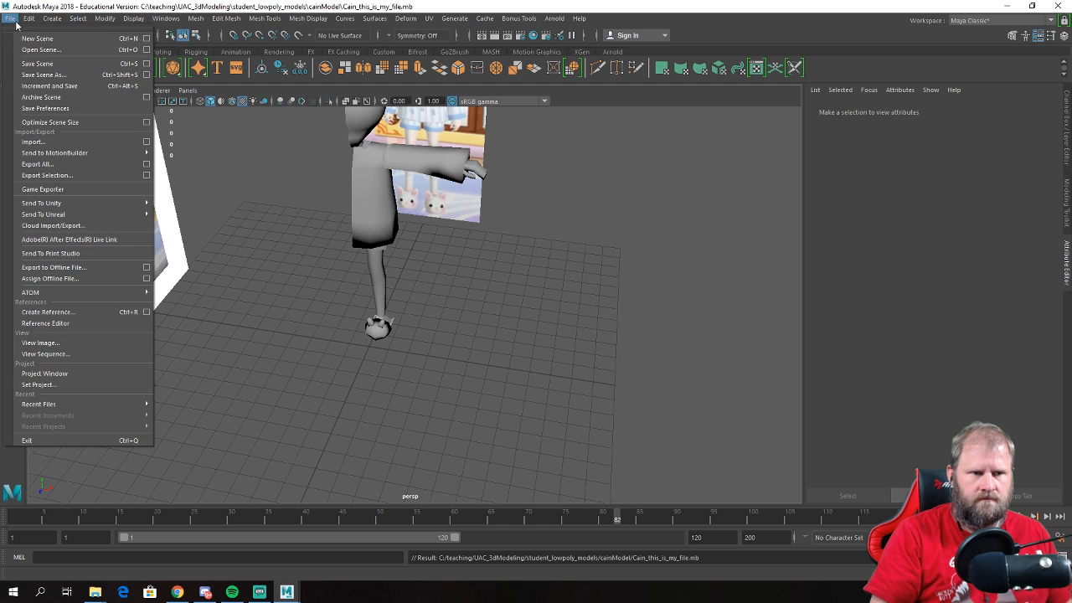
{"action": "left_click", "coordinate": [26, 38]}
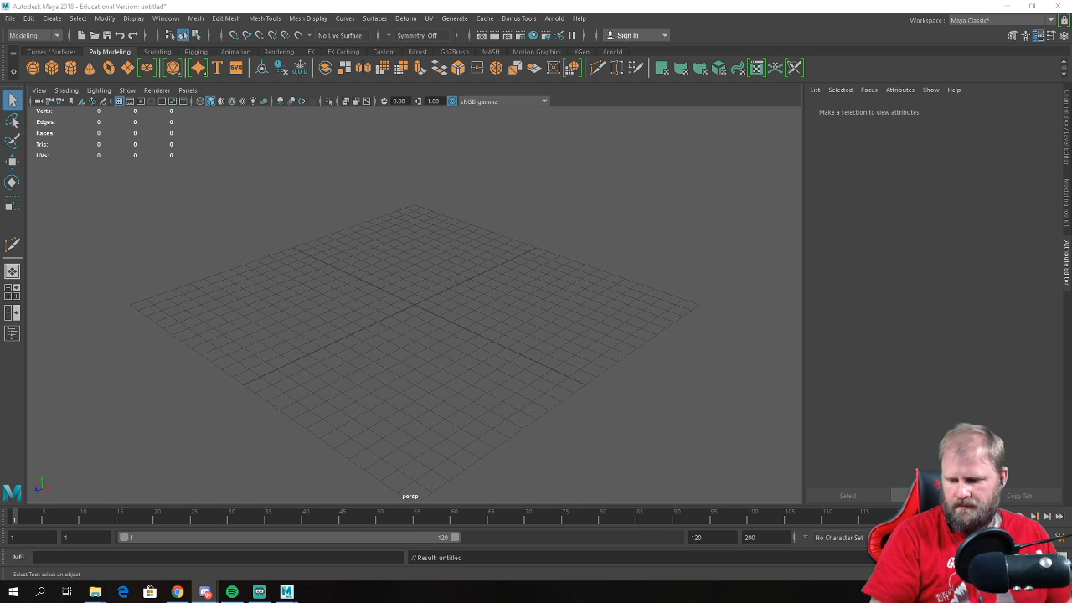
{"action": "left_click_drag", "start_coordinate": [1071, 100], "coordinate": [0, 143]}
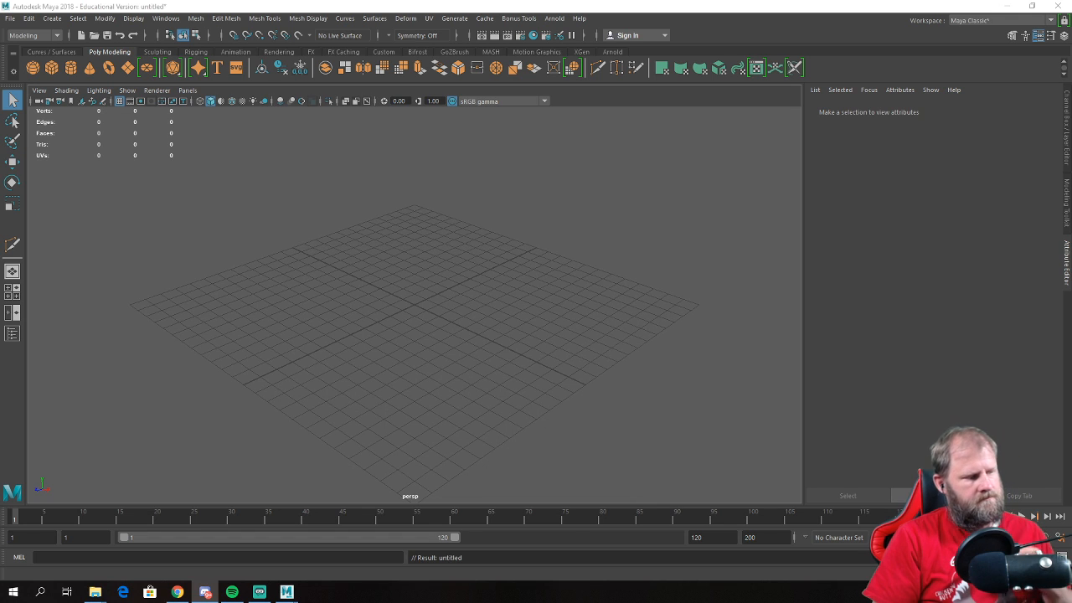
- Open the scene Iron Man-1.ma from the iron_man folder of student_lowpoly_models
{"action": "left_click", "coordinate": [10, 18]}
{"action": "left_click", "coordinate": [181, 242]}
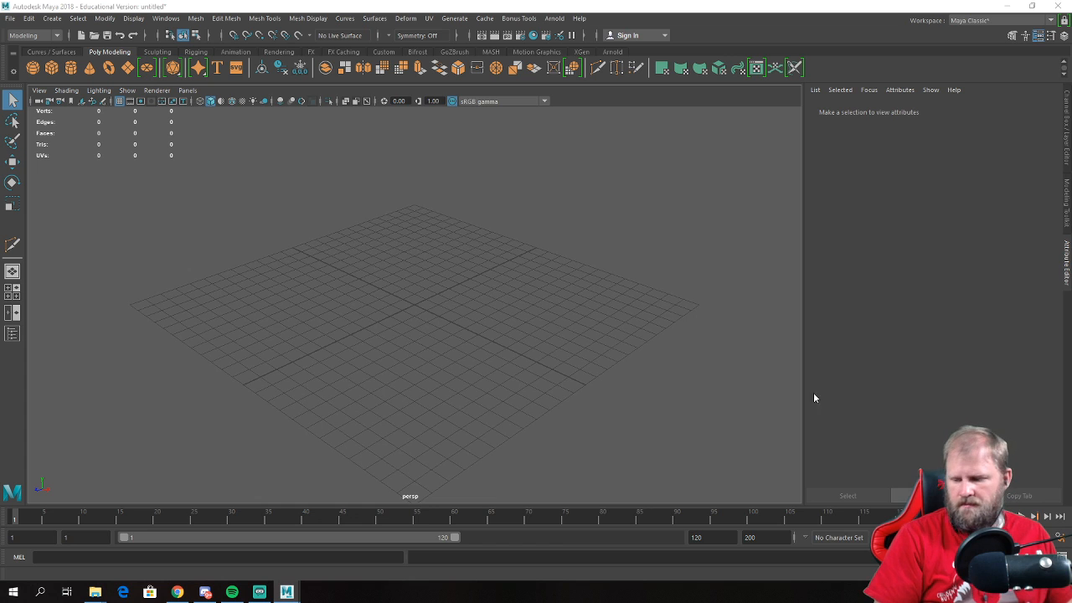
{"action": "left_click_drag", "start_coordinate": [0, 174], "coordinate": [0, 175]}
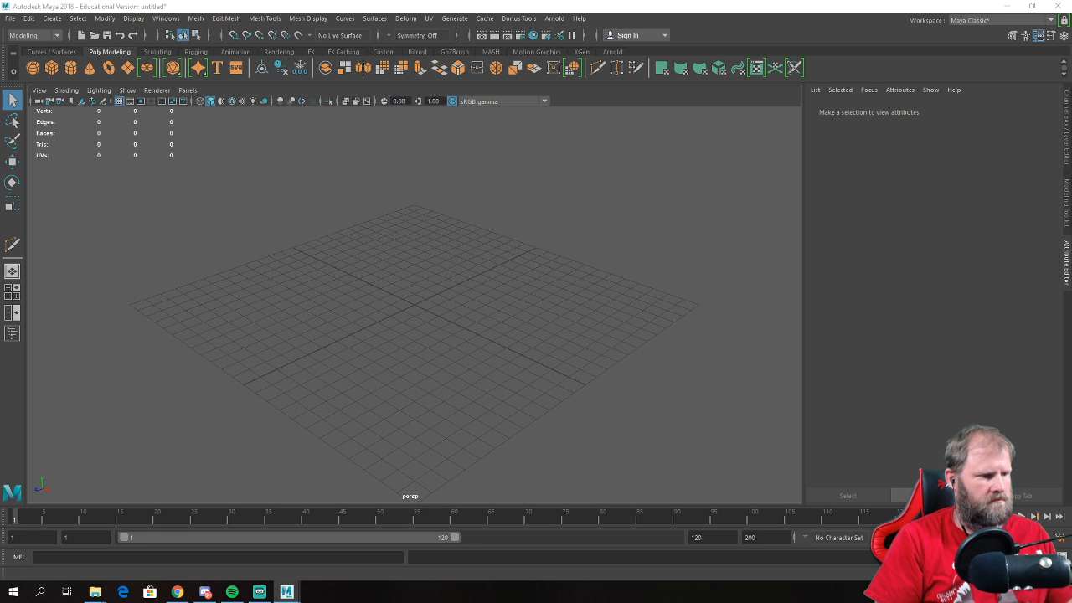
- Examine the low-poly Iron Man model from several angles, selecting individual body parts to inspect their mesh
{"action": "scroll", "coordinate": [443, 335], "scroll_direction": "down", "scroll_amount": 5}
{"action": "left_click_drag", "start_coordinate": [442, 335], "coordinate": [423, 323], "text": "alt"}
{"action": "left_click", "coordinate": [369, 333]}
{"action": "key", "text": "w"}
{"action": "scroll", "coordinate": [351, 328], "scroll_direction": "down", "scroll_amount": 5}
{"action": "left_click_drag", "start_coordinate": [444, 275], "coordinate": [250, 285], "text": "alt"}
{"action": "scroll", "coordinate": [338, 378], "scroll_direction": "up", "scroll_amount": 5}
{"action": "left_click", "coordinate": [393, 417]}
{"action": "middle_click_drag", "start_coordinate": [392, 417], "coordinate": [389, 325], "text": "alt"}
{"action": "scroll", "coordinate": [385, 328], "scroll_direction": "up", "scroll_amount": 3}
{"action": "left_click_drag", "start_coordinate": [322, 356], "coordinate": [319, 187], "text": "alt"}
{"action": "scroll", "coordinate": [330, 335], "scroll_direction": "down", "scroll_amount": 5}
{"action": "middle_click_drag", "start_coordinate": [330, 265], "coordinate": [335, 448], "text": "alt"}
{"action": "scroll", "coordinate": [337, 444], "scroll_direction": "up", "scroll_amount": 4}
{"action": "left_click_drag", "start_coordinate": [339, 440], "coordinate": [341, 337], "text": "alt"}
{"action": "left_click", "coordinate": [341, 336]}
{"action": "left_click_drag", "start_coordinate": [442, 337], "coordinate": [356, 364], "text": "alt"}
{"action": "scroll", "coordinate": [503, 342], "scroll_direction": "down", "scroll_amount": 5}
{"action": "left_click", "coordinate": [554, 410]}
{"action": "left_click", "coordinate": [422, 333]}
{"action": "left_click", "coordinate": [431, 384]}
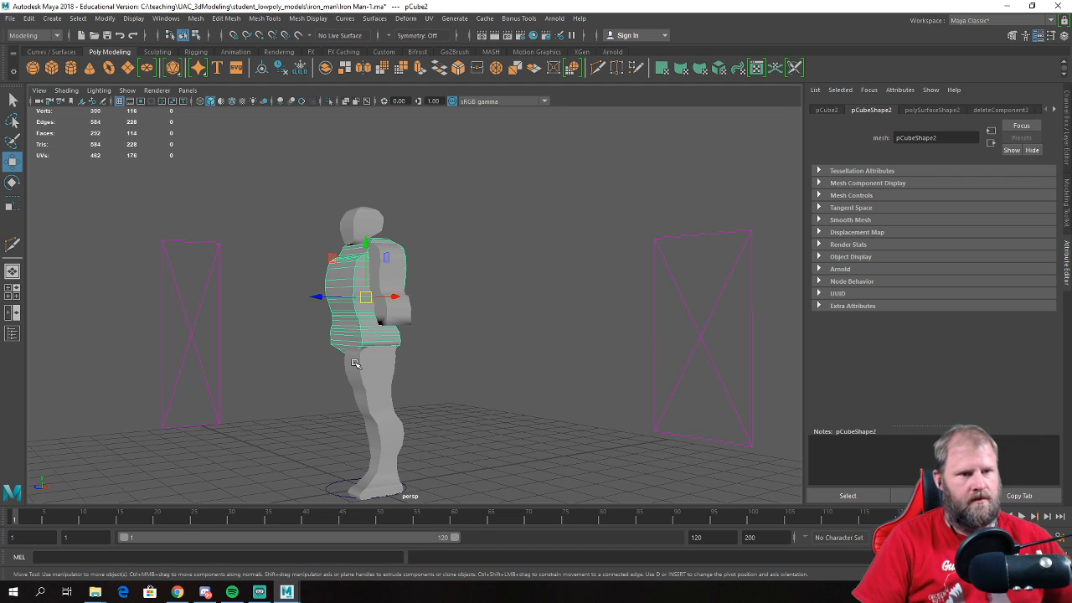
- Open the student scene Project#1 Low Poly Character.mb
{"action": "left_click", "coordinate": [10, 18]}
{"action": "mouse_move", "coordinate": [29, 17]}
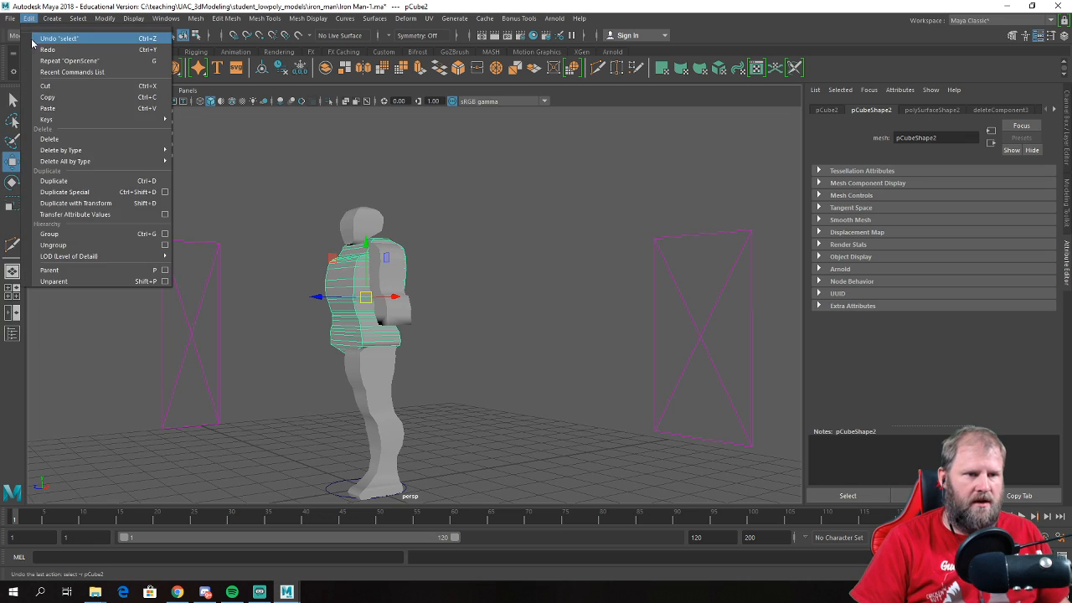
{"action": "left_click", "coordinate": [27, 51]}
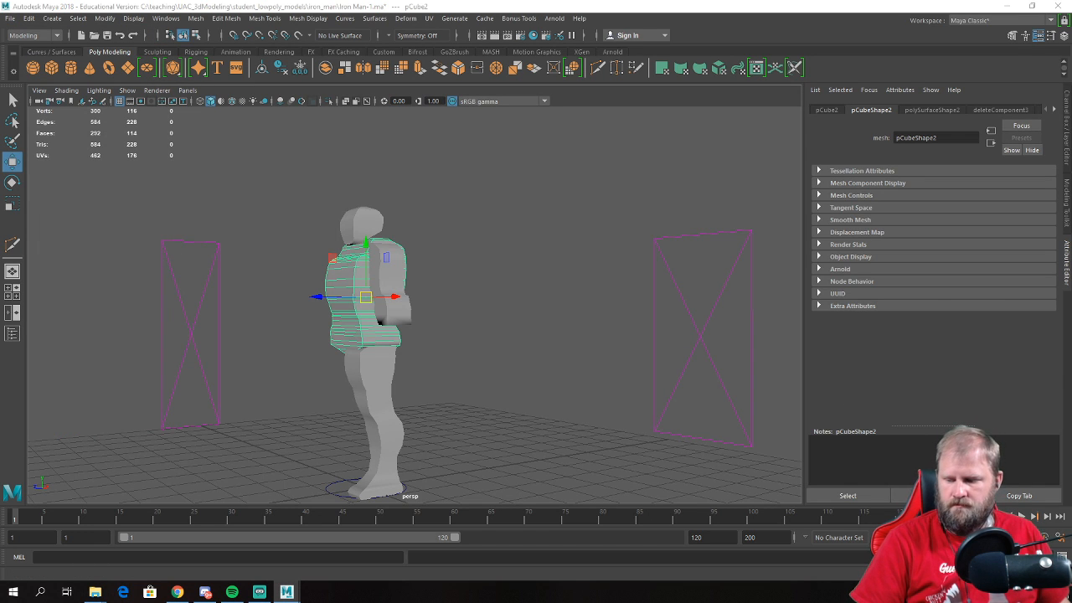
{"action": "left_click_drag", "start_coordinate": [1071, 159], "coordinate": [0, 96]}
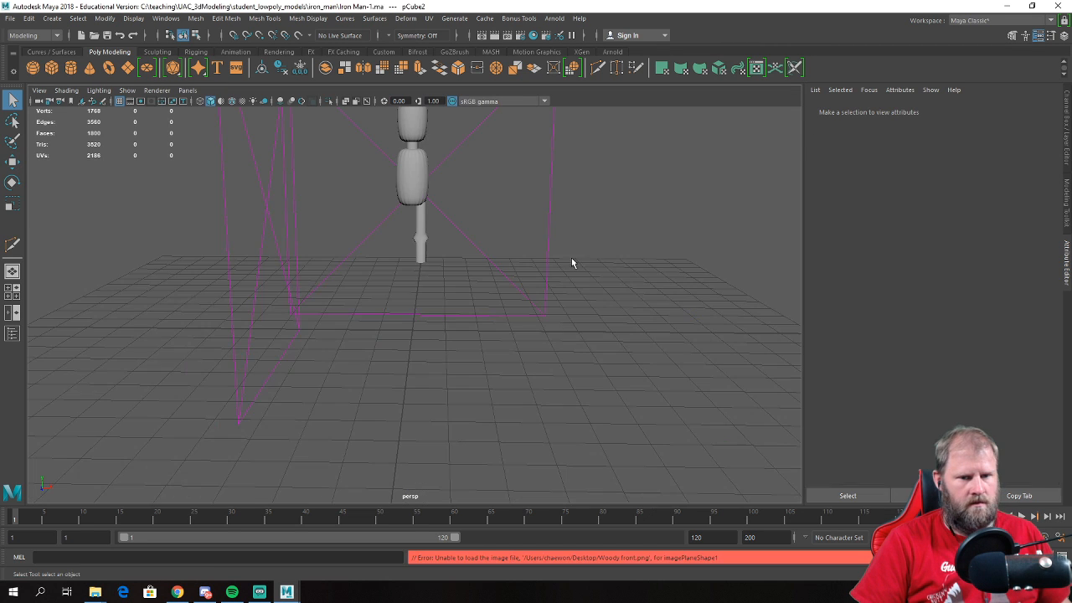
- Turn off smooth mesh preview on the character's body cylinder and the larger cylinder above it
{"action": "left_click_drag", "start_coordinate": [572, 261], "coordinate": [445, 241], "text": "alt"}
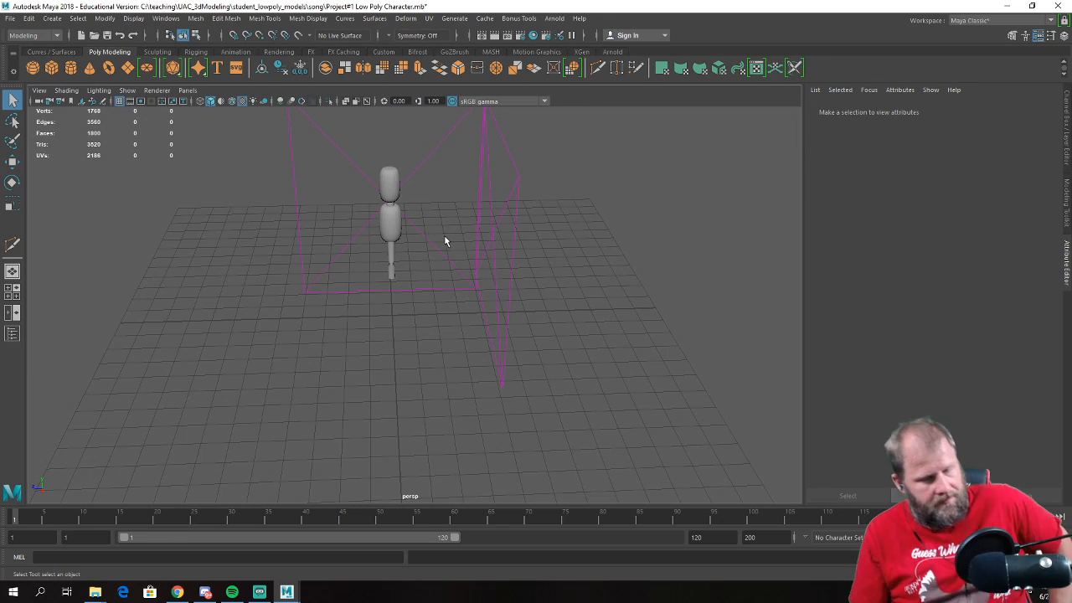
{"action": "scroll", "coordinate": [405, 255], "scroll_direction": "up", "scroll_amount": 5}
{"action": "left_click_drag", "start_coordinate": [321, 267], "coordinate": [404, 336], "text": "alt"}
{"action": "left_click", "coordinate": [348, 301]}
{"action": "key", "text": "w"}
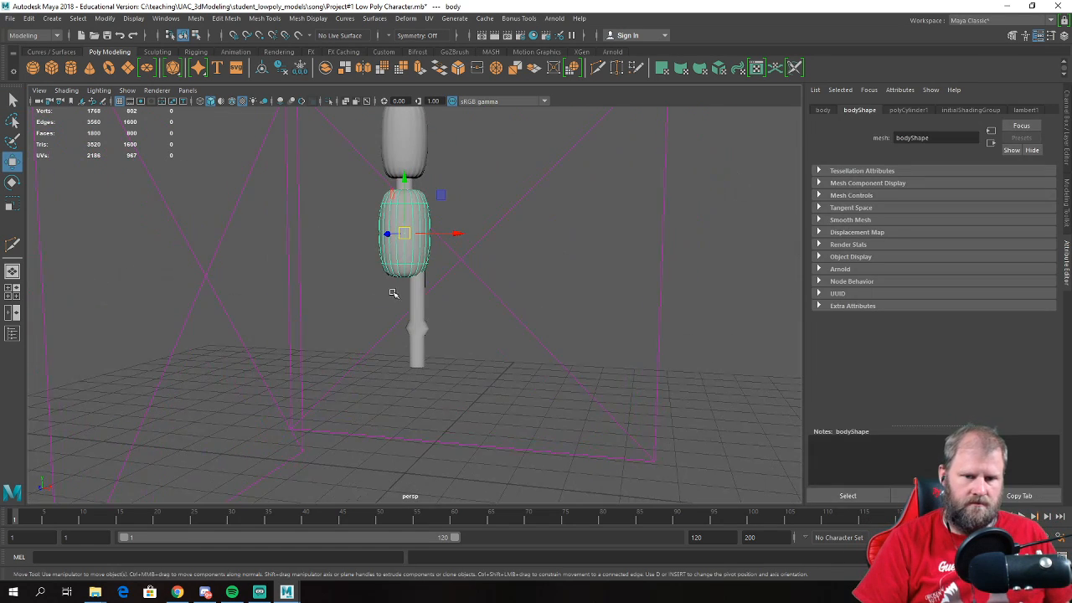
{"action": "key", "text": "1"}
{"action": "left_click", "coordinate": [407, 141]}
{"action": "key", "text": "1"}
- Examine the unsmoothed cylinders that form the character, up close and from farther away
{"action": "left_click_drag", "start_coordinate": [407, 141], "coordinate": [405, 310], "text": "alt"}
{"action": "scroll", "coordinate": [388, 280], "scroll_direction": "up", "scroll_amount": 4}
{"action": "left_click", "coordinate": [390, 355]}
{"action": "scroll", "coordinate": [419, 289], "scroll_direction": "up", "scroll_amount": 2}
{"action": "left_click", "coordinate": [378, 212]}
{"action": "scroll", "coordinate": [385, 201], "scroll_direction": "down", "scroll_amount": 3}
{"action": "left_click", "coordinate": [555, 295]}
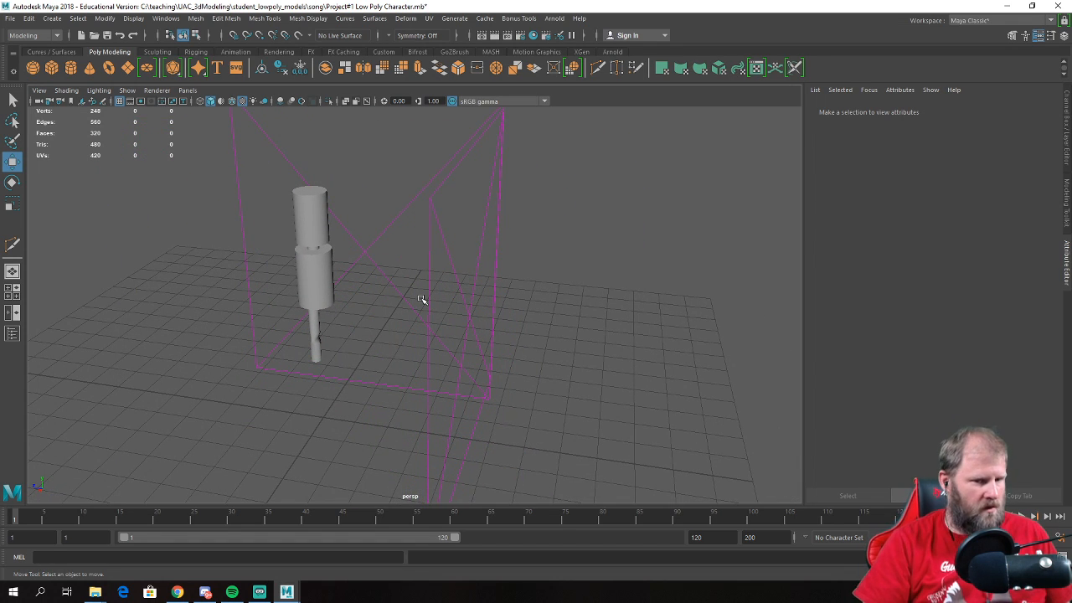
{"action": "left_click_drag", "start_coordinate": [371, 270], "coordinate": [432, 291], "text": "alt"}
{"action": "middle_click_drag", "start_coordinate": [432, 292], "coordinate": [432, 269], "text": "alt"}
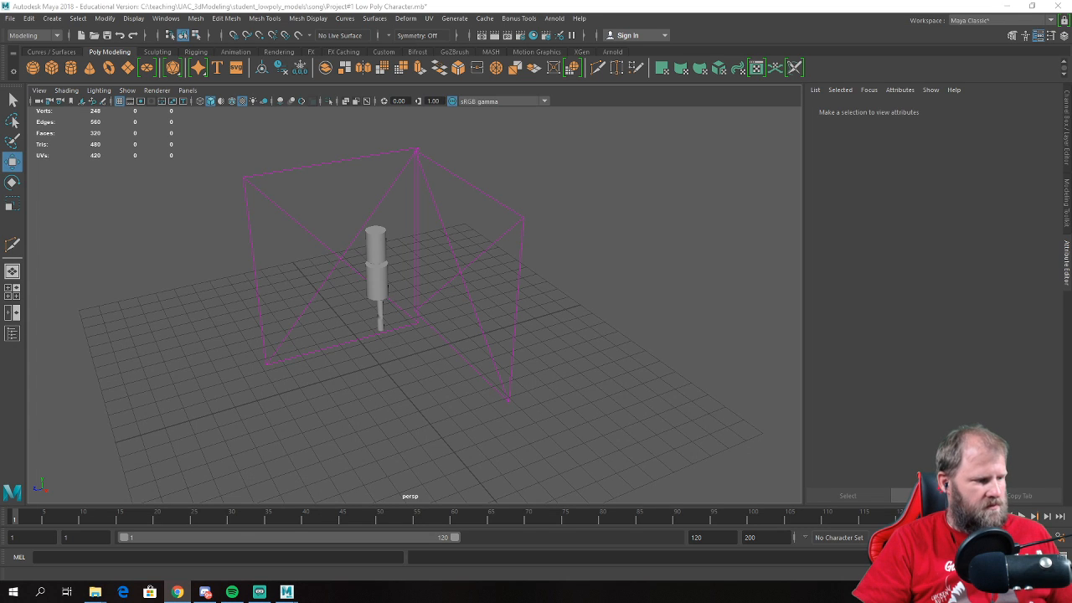
- Reopen the scene Iron Man-1.ma from the iron_man folder
{"action": "left_click", "coordinate": [52, 369]}
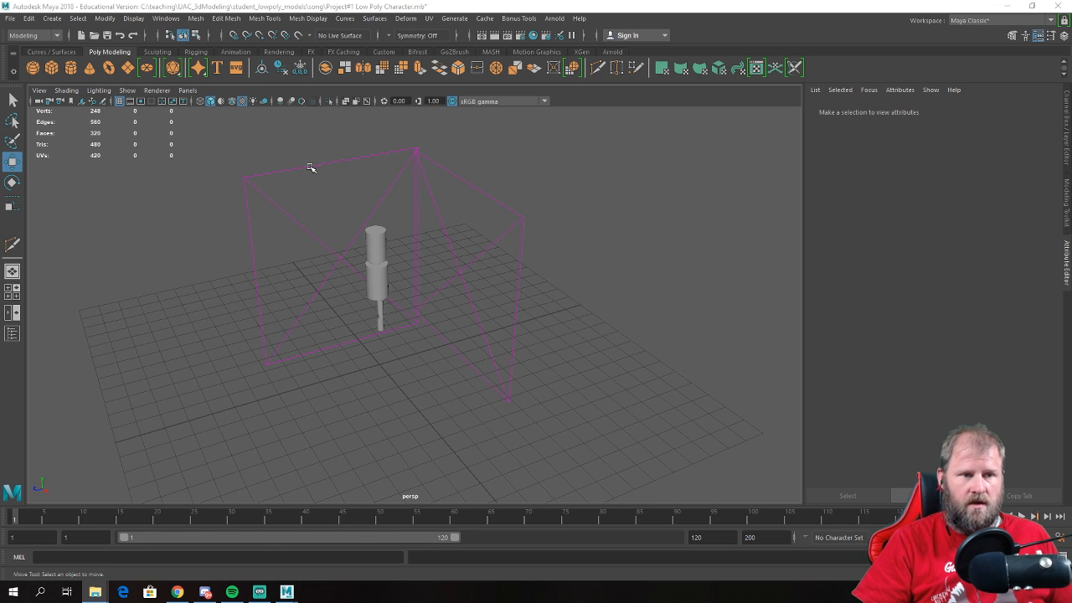
{"action": "left_click", "coordinate": [11, 18]}
{"action": "left_click", "coordinate": [11, 19]}
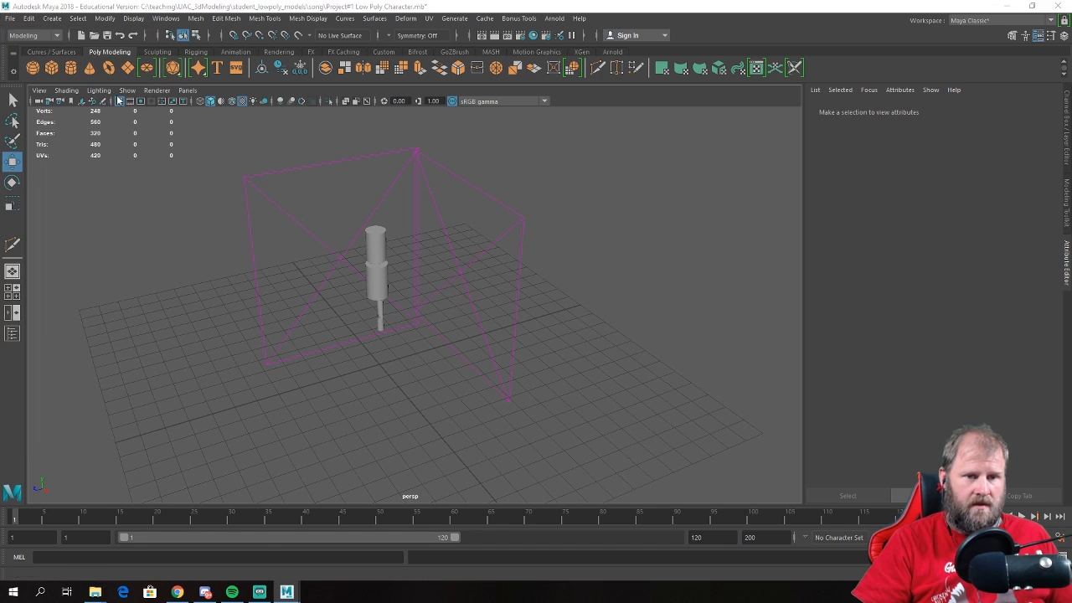
{"action": "left_click_drag", "start_coordinate": [1071, 210], "coordinate": [0, 117]}
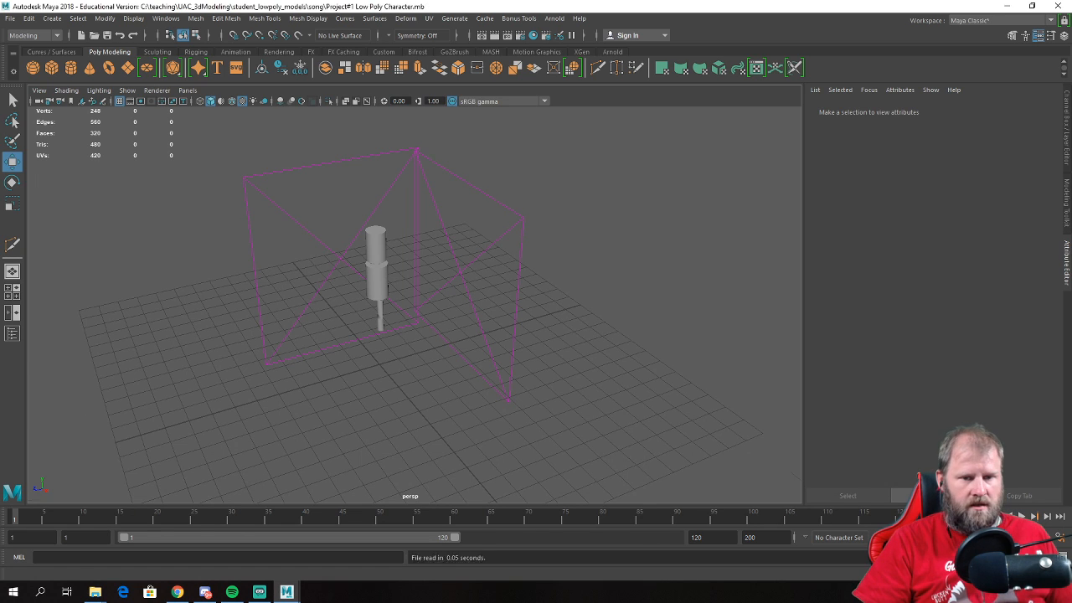
- Relink the front reference image plane behind the Iron Man model to Iron_Man_Front.jpg in the iron_man folder
{"action": "scroll", "coordinate": [287, 263], "scroll_direction": "up", "scroll_amount": 5}
{"action": "scroll", "coordinate": [287, 263], "scroll_direction": "down", "scroll_amount": 5}
{"action": "left_click_drag", "start_coordinate": [371, 279], "coordinate": [486, 307], "text": "alt"}
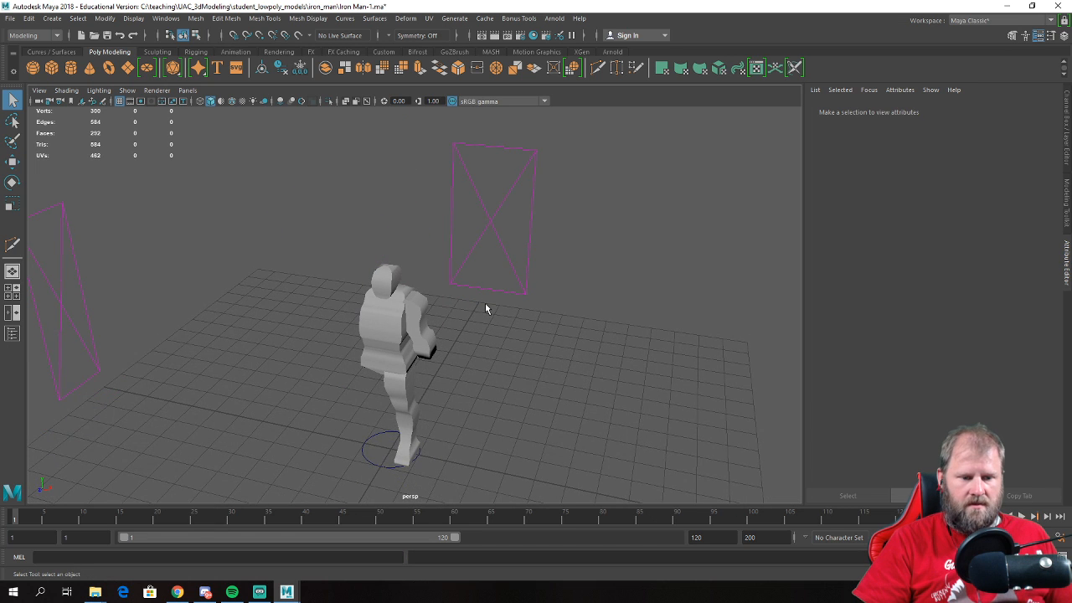
{"action": "scroll", "coordinate": [494, 312], "scroll_direction": "down", "scroll_amount": 3}
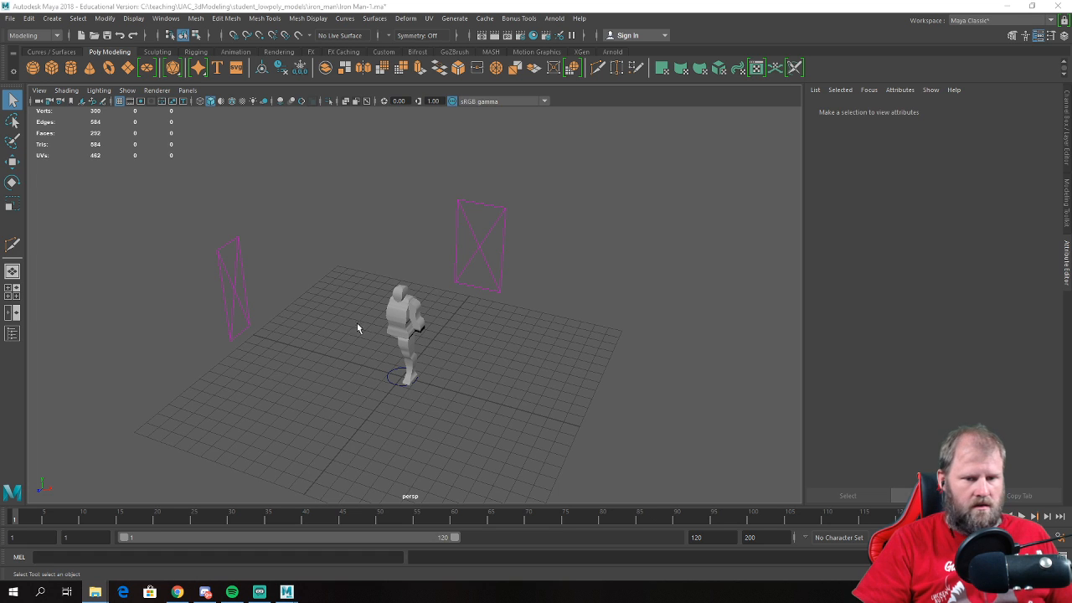
{"action": "left_click", "coordinate": [456, 267]}
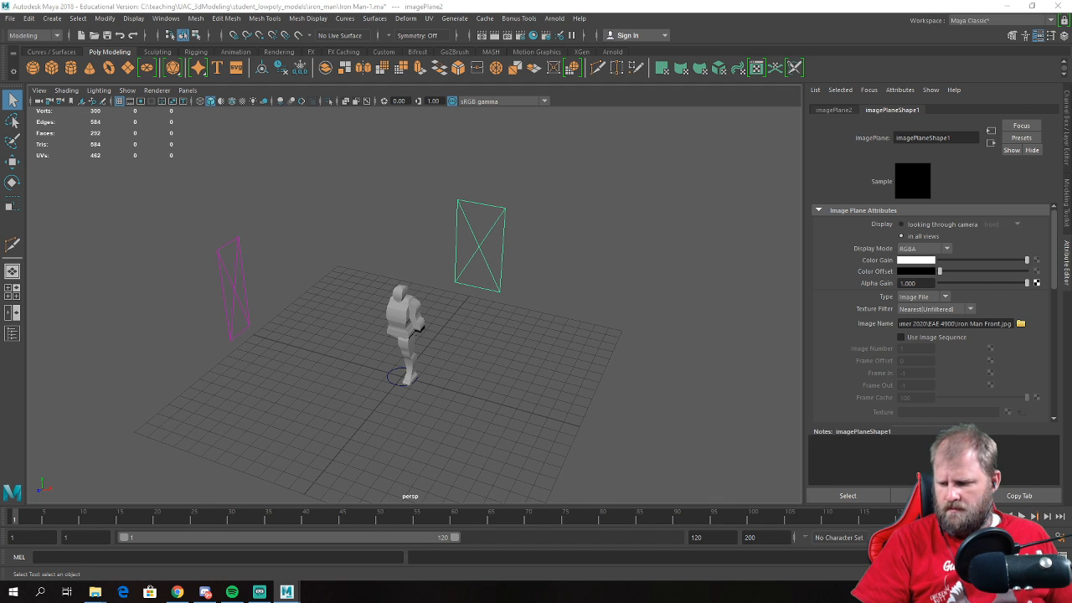
{"action": "left_click_drag", "start_coordinate": [0, 218], "coordinate": [0, 84]}
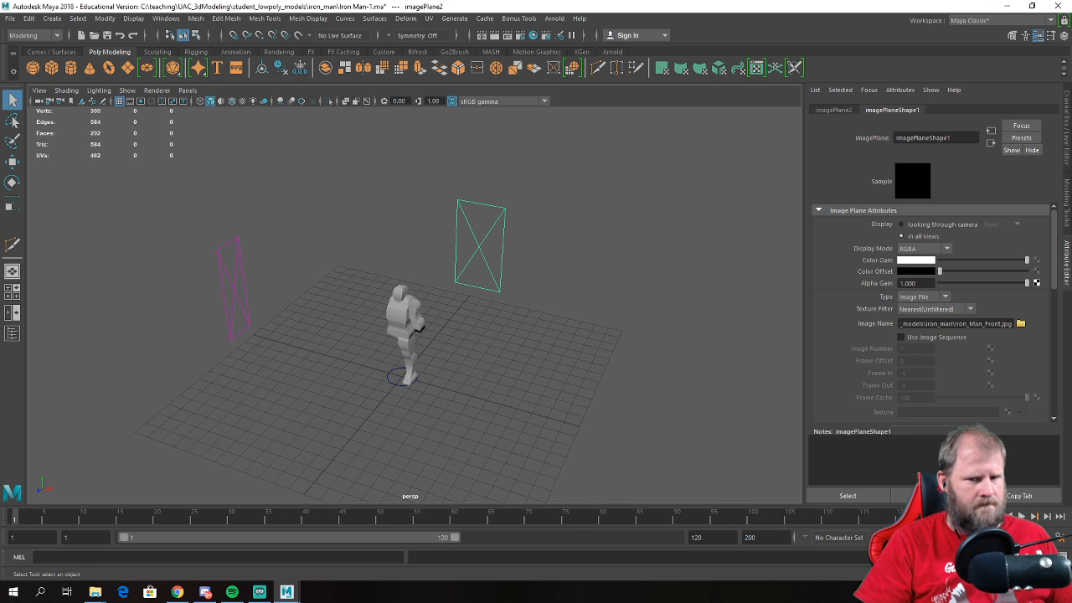
- Relink the side reference image plane to Iron_Man_Side.jpg in the iron_man folder
{"action": "left_click_drag", "start_coordinate": [225, 220], "coordinate": [212, 216], "text": "alt"}
{"action": "left_click", "coordinate": [260, 285]}
{"action": "left_click_drag", "start_coordinate": [297, 289], "coordinate": [251, 288], "text": "alt"}
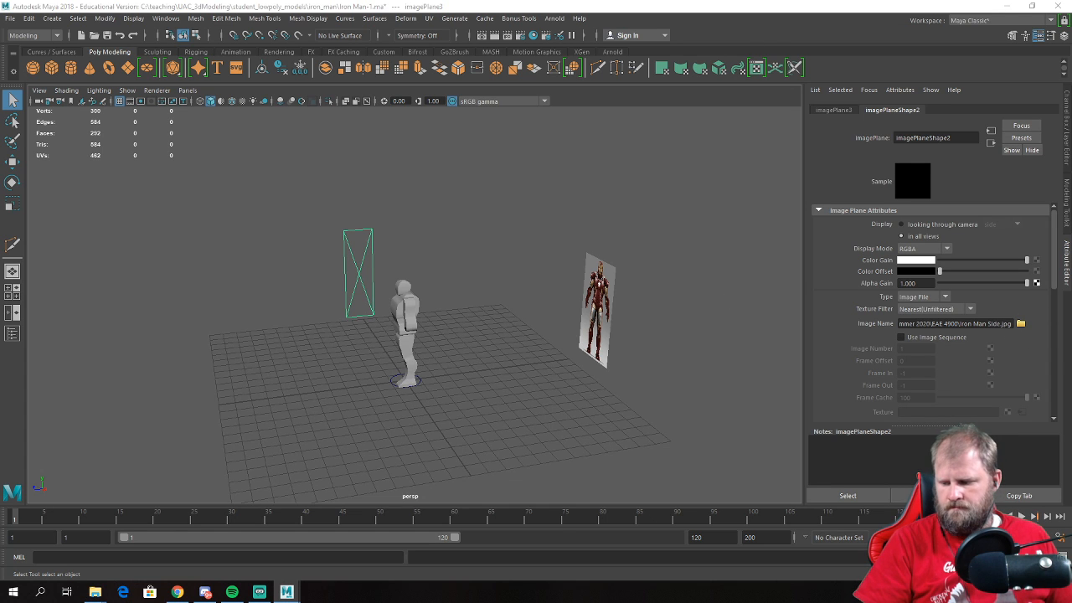
{"action": "left_click_drag", "start_coordinate": [0, 229], "coordinate": [0, 229]}
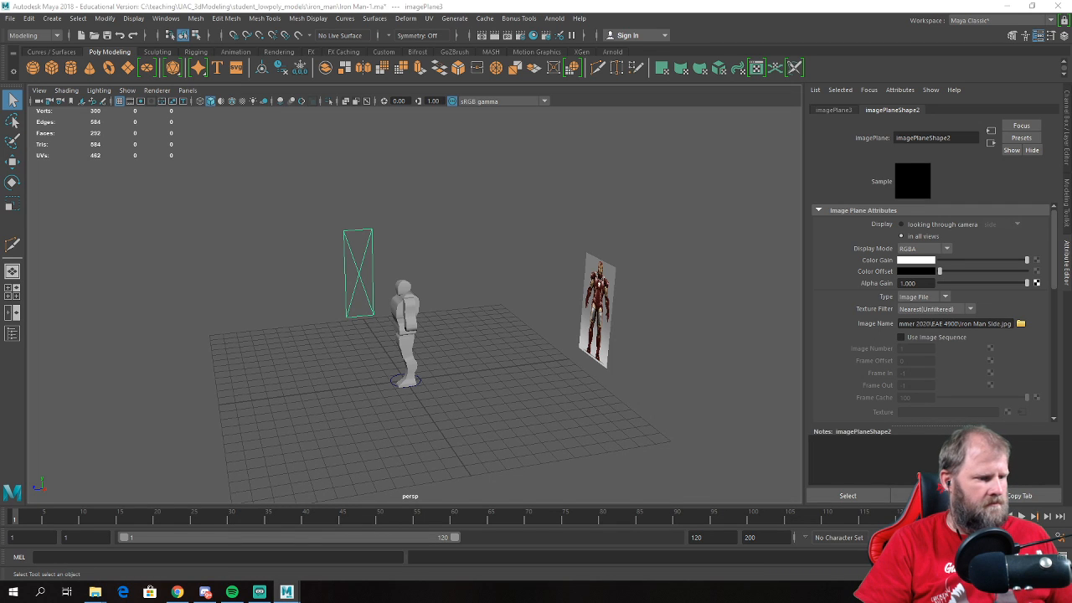
- Examine the Iron Man model and its leg mesh against the front and side reference images
{"action": "left_click_drag", "start_coordinate": [457, 281], "coordinate": [569, 314], "text": "alt"}
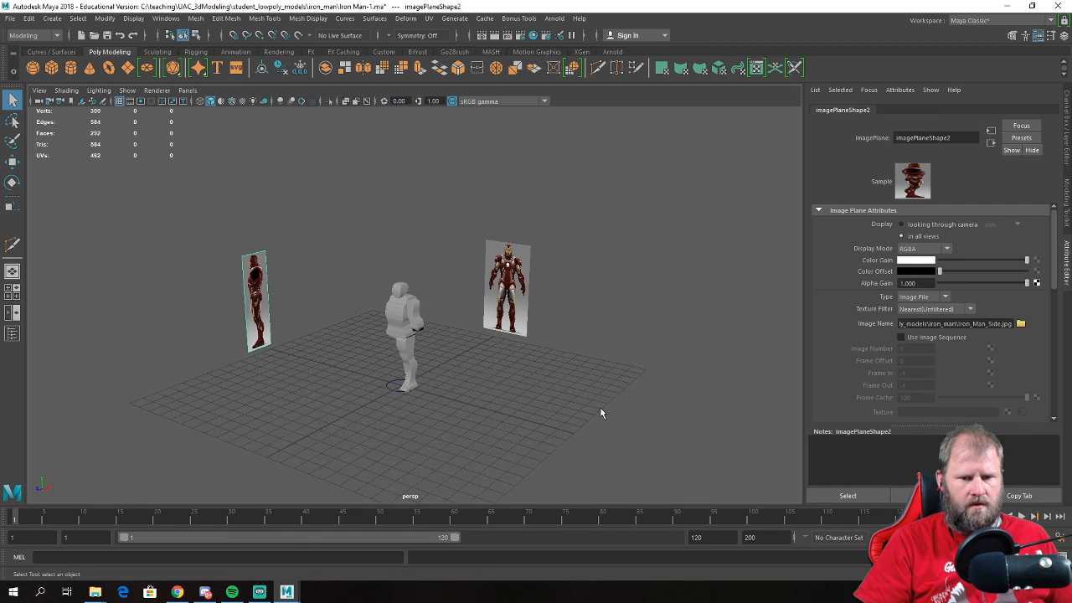
{"action": "left_click", "coordinate": [601, 411]}
{"action": "scroll", "coordinate": [311, 283], "scroll_direction": "up", "scroll_amount": 2}
{"action": "scroll", "coordinate": [312, 282], "scroll_direction": "up", "scroll_amount": 2}
{"action": "left_click_drag", "start_coordinate": [402, 323], "coordinate": [447, 348], "text": "alt"}
{"action": "middle_click_drag", "start_coordinate": [447, 347], "coordinate": [434, 312], "text": "alt"}
{"action": "scroll", "coordinate": [402, 331], "scroll_direction": "up", "scroll_amount": 4}
{"action": "left_click", "coordinate": [376, 340]}
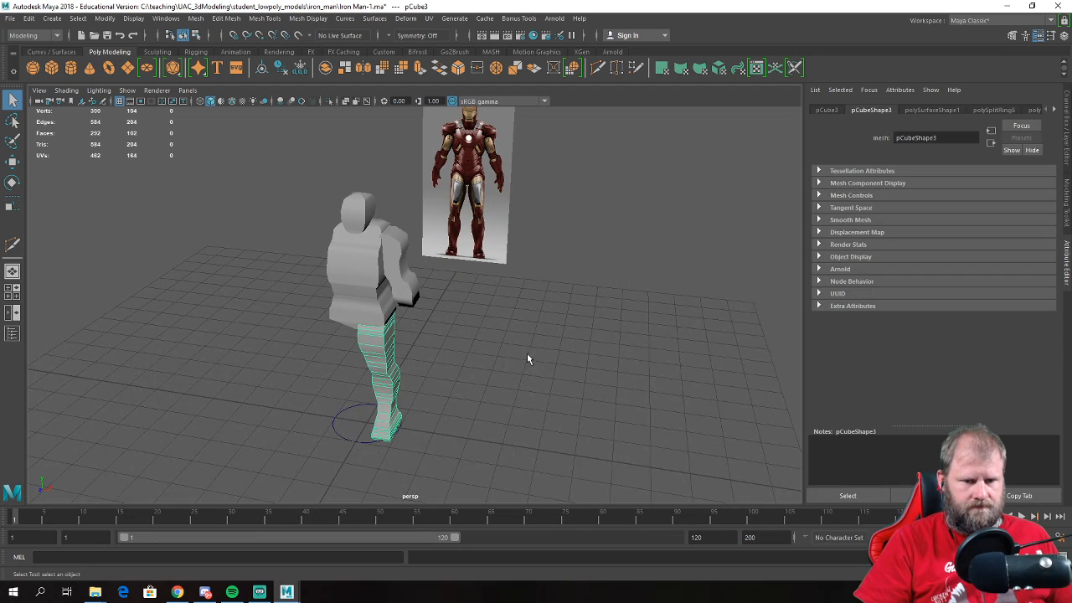
{"action": "left_click_drag", "start_coordinate": [527, 356], "coordinate": [479, 333], "text": "alt"}
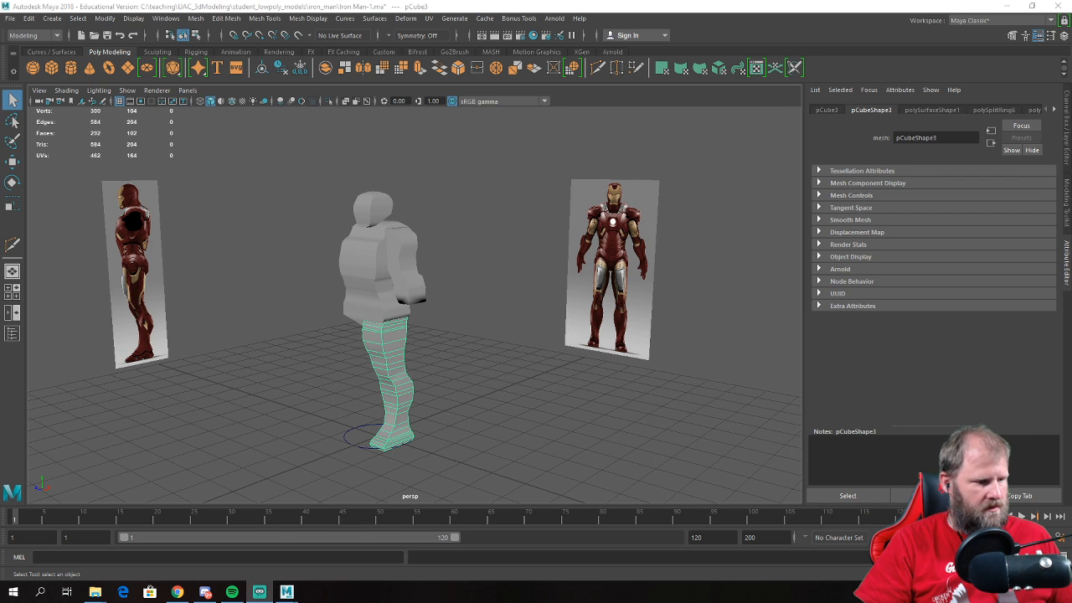
{"action": "middle_click_drag", "start_coordinate": [336, 364], "coordinate": [332, 310], "text": "alt"}
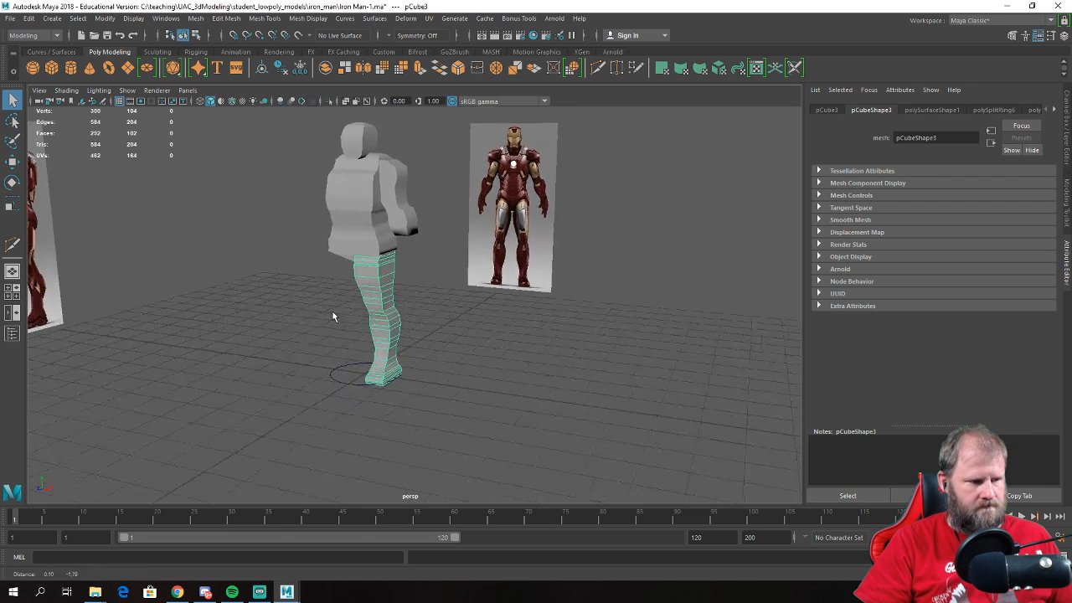
- Examine the upper leg mesh and its edge loops just below the hip
{"action": "scroll", "coordinate": [332, 317], "scroll_direction": "up", "scroll_amount": 5}
{"action": "left_click_drag", "start_coordinate": [371, 311], "coordinate": [358, 308], "text": "alt"}
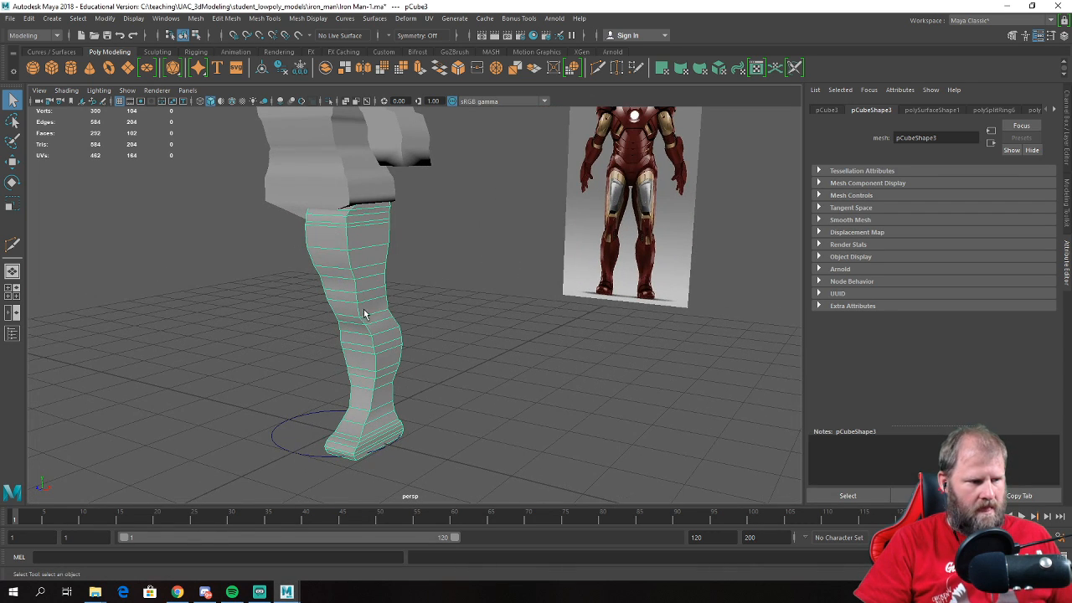
{"action": "middle_click_drag", "start_coordinate": [396, 271], "coordinate": [342, 360], "text": "alt"}
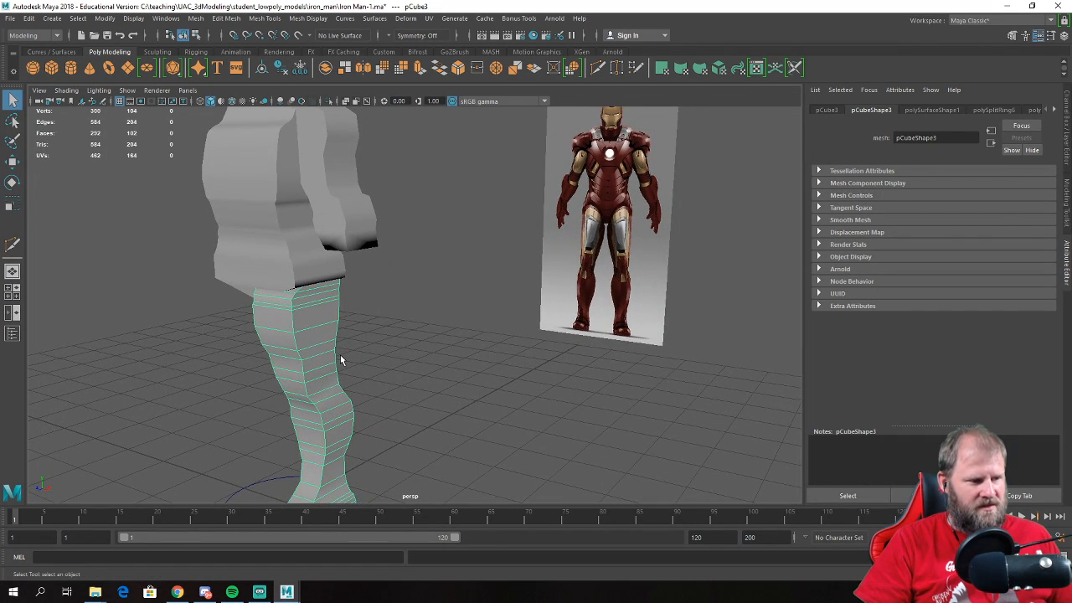
{"action": "left_click_drag", "start_coordinate": [347, 361], "coordinate": [343, 310], "text": "alt"}
{"action": "scroll", "coordinate": [353, 307], "scroll_direction": "up", "scroll_amount": 4}
{"action": "right_click_drag", "start_coordinate": [335, 271], "coordinate": [332, 259]}
{"action": "left_click_drag", "start_coordinate": [331, 260], "coordinate": [247, 260], "text": "alt"}
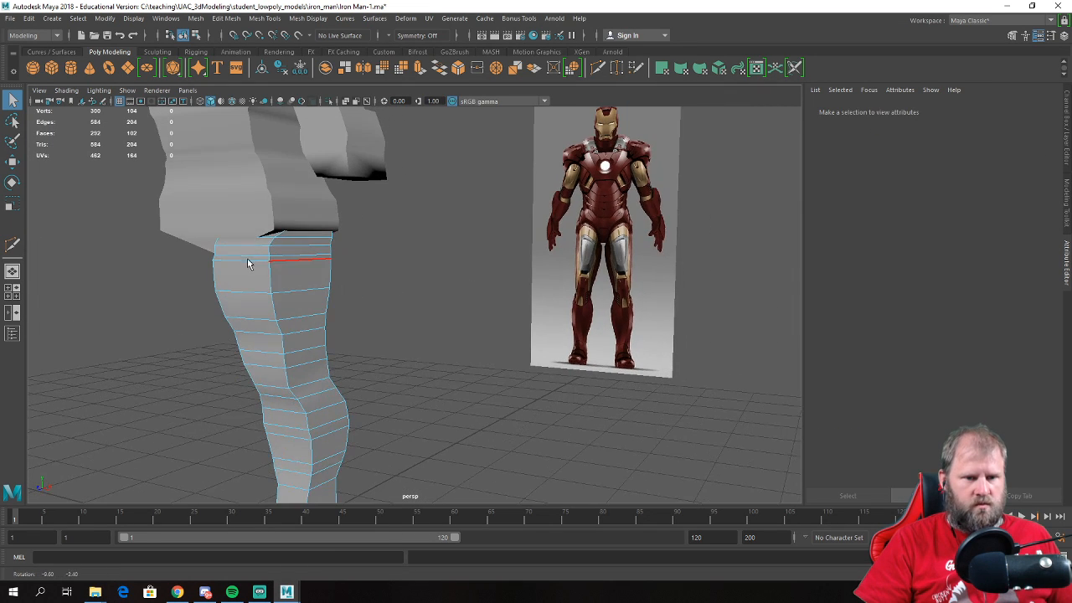
{"action": "left_click", "coordinate": [284, 247]}
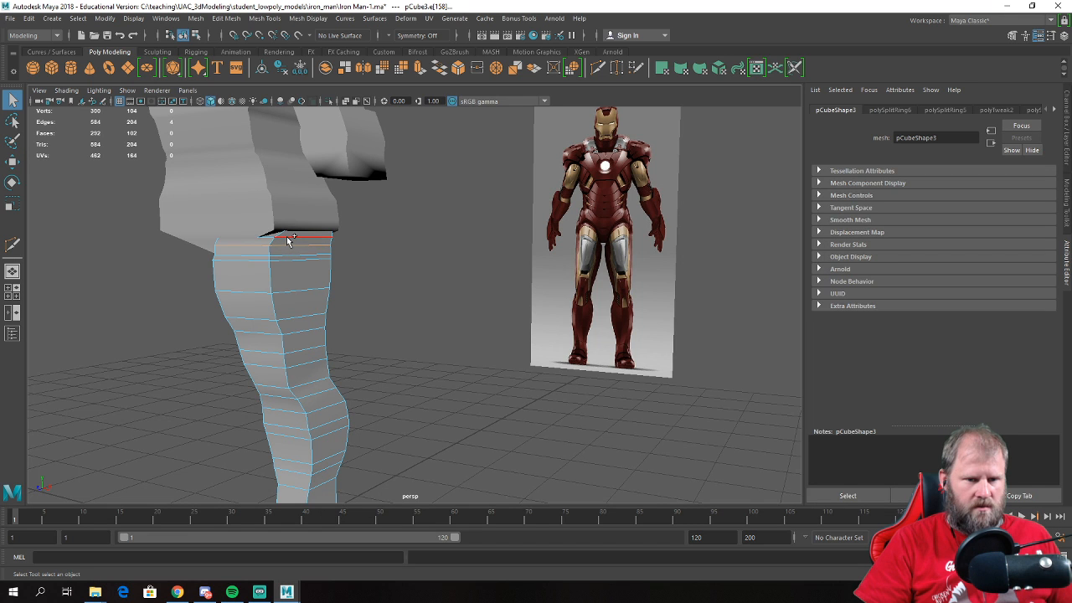
- Delete the topmost ring of side faces and the leftover cap face from the leg mesh, leaving its upper end open
{"action": "mouse_move", "coordinate": [288, 240]}
{"action": "left_mouse_down", "text": "alt"}
{"action": "mouse_move", "coordinate": [299, 246]}
{"action": "mouse_move", "coordinate": [288, 251]}
{"action": "mouse_move", "coordinate": [304, 251]}
{"action": "mouse_move", "coordinate": [273, 227]}
{"action": "left_mouse_up", "text": "alt"}
{"action": "scroll", "coordinate": [273, 227], "scroll_direction": "up", "scroll_amount": 5}
{"action": "right_click_drag", "start_coordinate": [243, 189], "coordinate": [241, 203]}
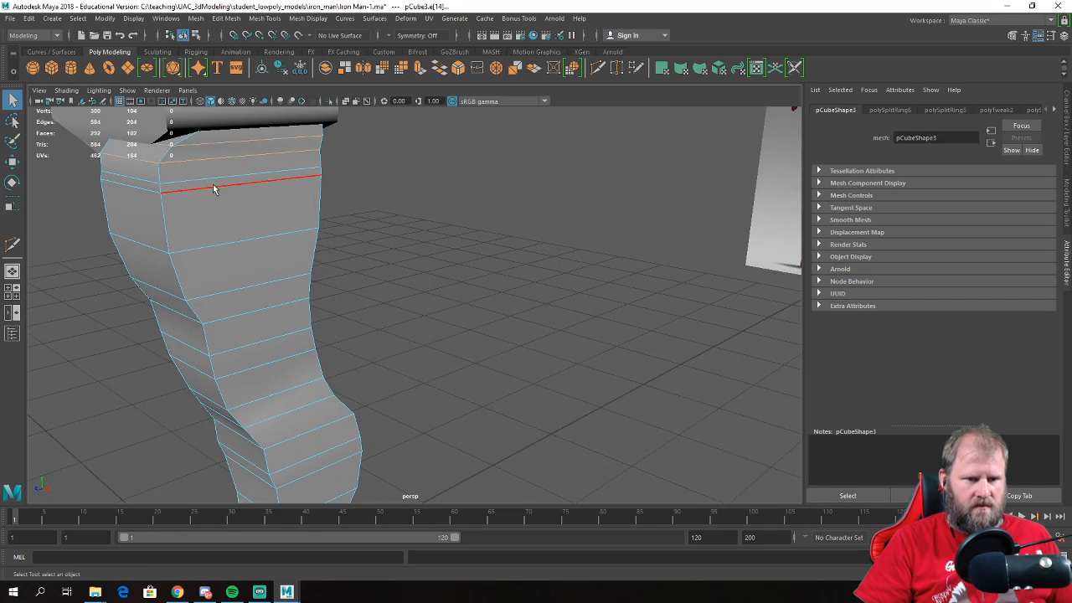
{"action": "double_click", "coordinate": [154, 161]}
{"action": "key", "text": "Delete"}
{"action": "double_click", "coordinate": [227, 131]}
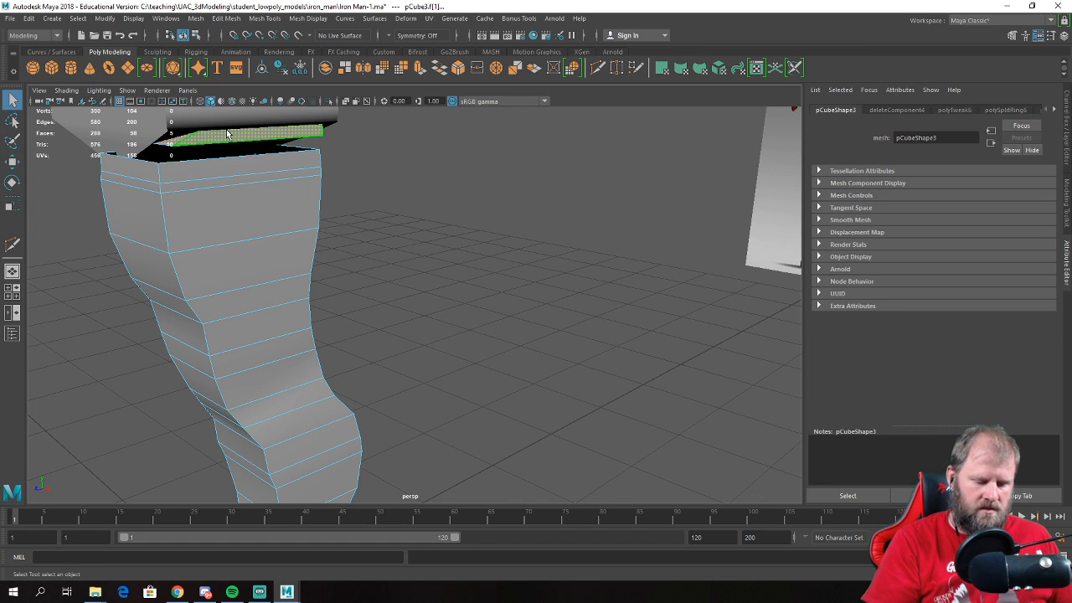
{"action": "key", "text": "Delete"}
- Move the leg mesh along X, well clear of the body, and deselect it
{"action": "left_click_drag", "start_coordinate": [227, 131], "coordinate": [260, 176], "text": "alt"}
{"action": "left_click_drag", "start_coordinate": [318, 233], "coordinate": [267, 263], "text": "alt"}
{"action": "right_click_drag", "start_coordinate": [267, 263], "coordinate": [257, 270], "text": "alt"}
{"action": "middle_click_drag", "start_coordinate": [289, 275], "coordinate": [346, 231], "text": "alt"}
{"action": "right_click_drag", "start_coordinate": [345, 230], "coordinate": [376, 249], "text": "alt"}
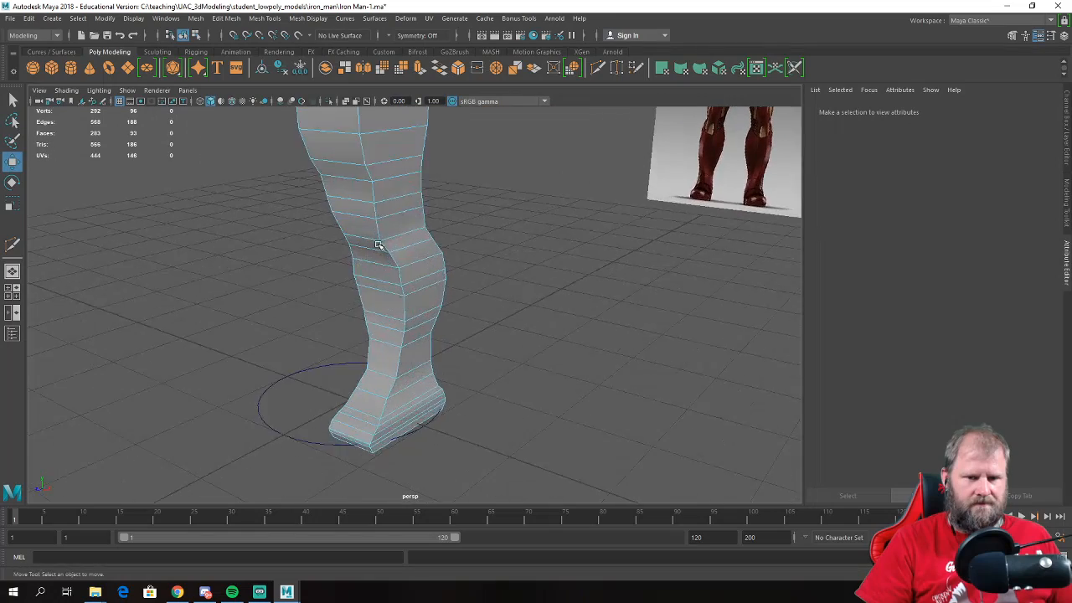
{"action": "left_click_drag", "start_coordinate": [376, 249], "coordinate": [343, 239], "text": "alt"}
{"action": "mouse_move", "coordinate": [341, 239]}
{"action": "right_mouse_down"}
{"action": "mouse_move", "coordinate": [382, 213]}
{"action": "mouse_move", "coordinate": [328, 230]}
{"action": "right_mouse_up"}
{"action": "left_click_drag", "start_coordinate": [329, 230], "coordinate": [341, 232], "text": "alt"}
{"action": "left_click_drag", "start_coordinate": [424, 290], "coordinate": [760, 319]}
{"action": "left_click", "coordinate": [423, 320]}
{"action": "left_click_drag", "start_coordinate": [420, 318], "coordinate": [383, 355], "text": "alt"}
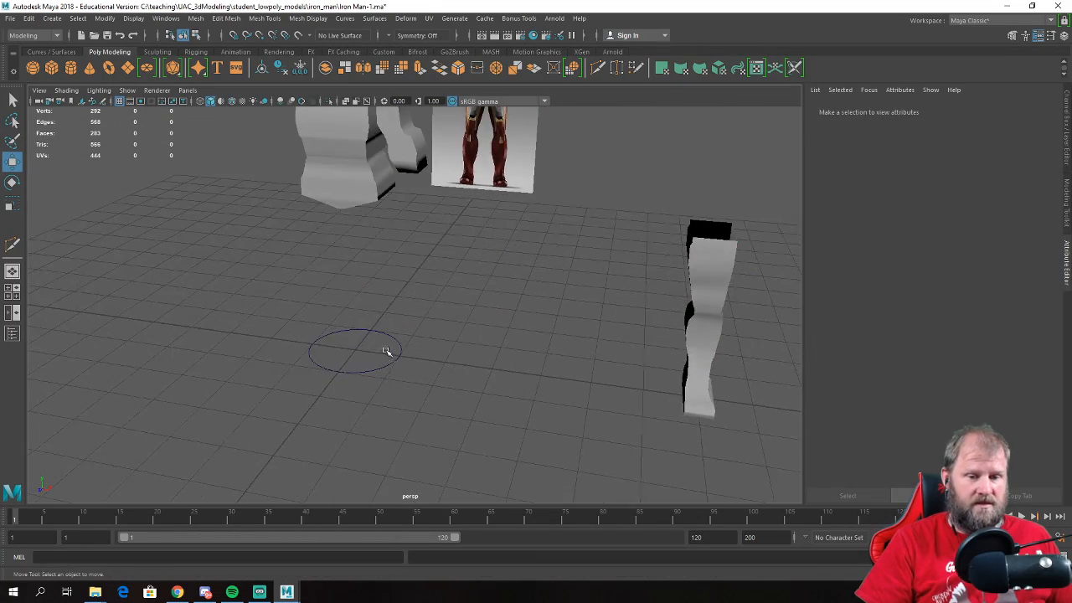
{"action": "left_click", "coordinate": [387, 363]}
{"action": "left_click_drag", "start_coordinate": [469, 320], "coordinate": [418, 306], "text": "alt"}
{"action": "left_click", "coordinate": [417, 310]}
- Create a polygon cylinder at the grid origin and raise it 1.686 units along Y, beneath the torso
{"action": "left_click_drag", "start_coordinate": [523, 322], "coordinate": [434, 222], "text": "alt"}
{"action": "scroll", "coordinate": [480, 299], "scroll_direction": "up", "scroll_amount": 2}
{"action": "left_click", "coordinate": [72, 67]}
{"action": "left_click_drag", "start_coordinate": [310, 283], "coordinate": [342, 366], "text": "alt"}
{"action": "left_click_drag", "start_coordinate": [309, 322], "coordinate": [302, 227]}
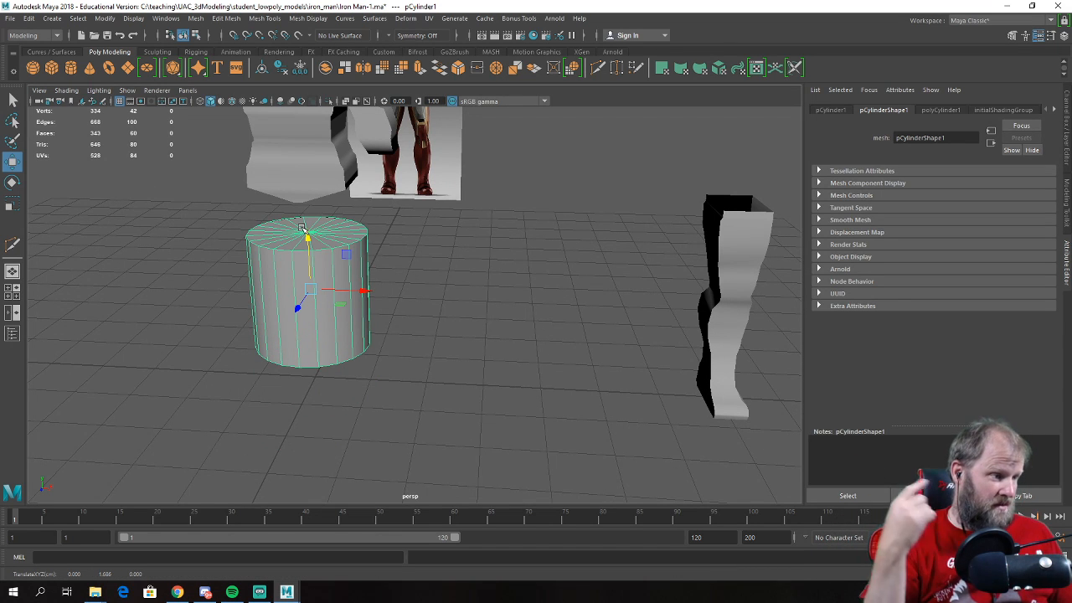
{"action": "left_click_drag", "start_coordinate": [301, 228], "coordinate": [378, 309], "text": "alt"}
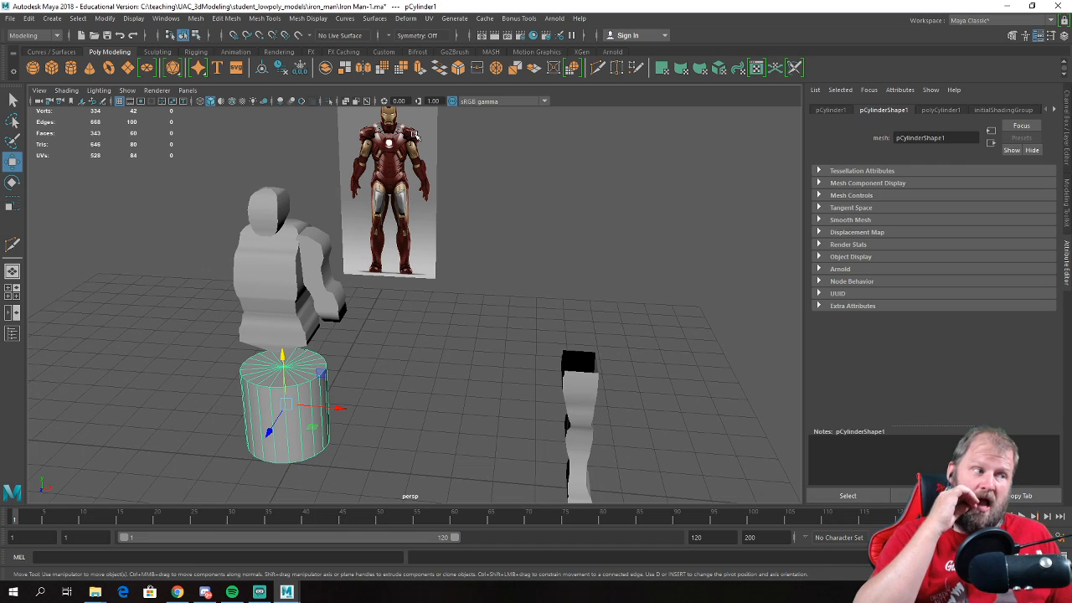
{"action": "middle_click_drag", "start_coordinate": [452, 226], "coordinate": [458, 253], "text": "alt"}
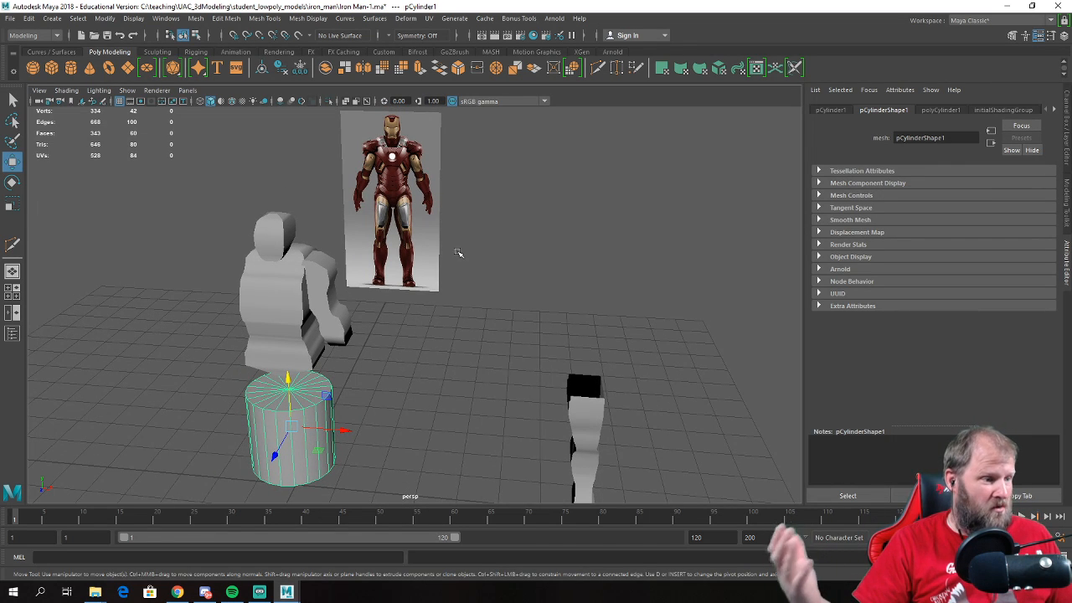
{"action": "left_click_drag", "start_coordinate": [458, 252], "coordinate": [423, 268], "text": "alt"}
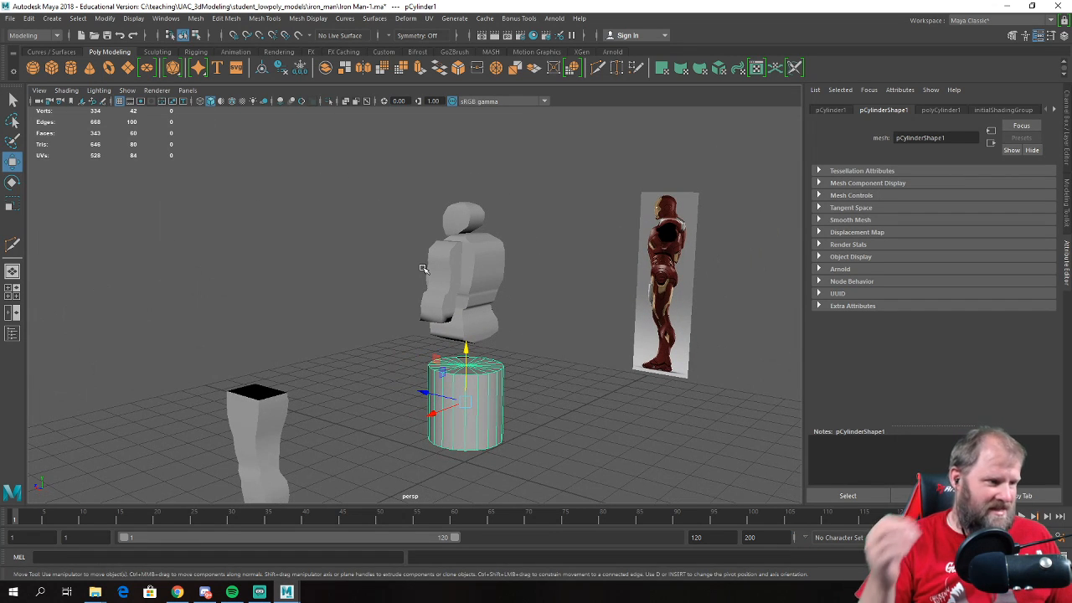
{"action": "left_click_drag", "start_coordinate": [310, 257], "coordinate": [416, 296], "text": "alt"}
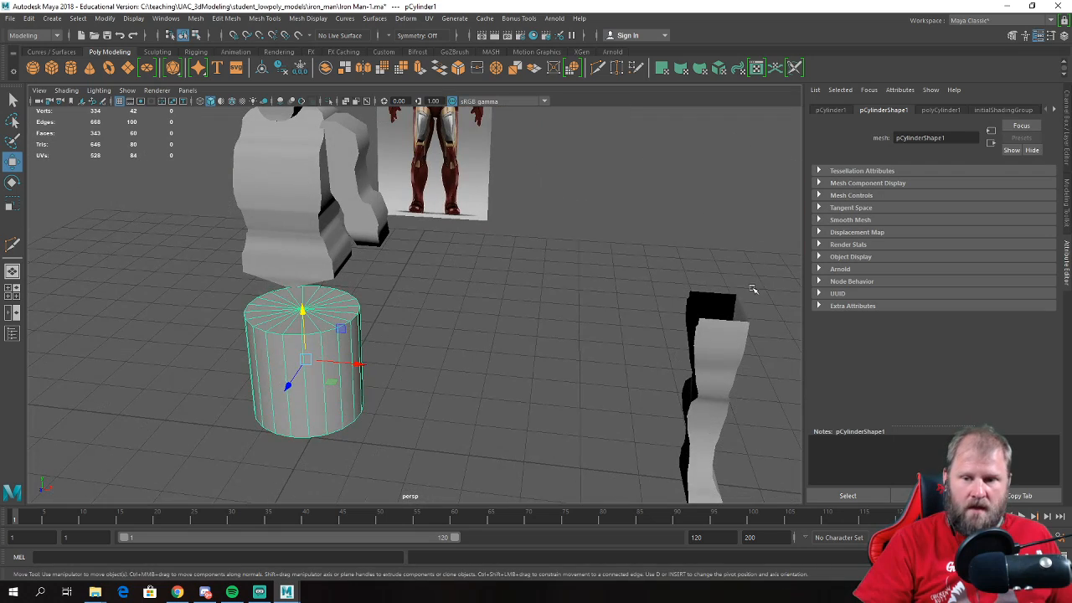
{"action": "left_click_drag", "start_coordinate": [516, 356], "coordinate": [467, 332], "text": "alt"}
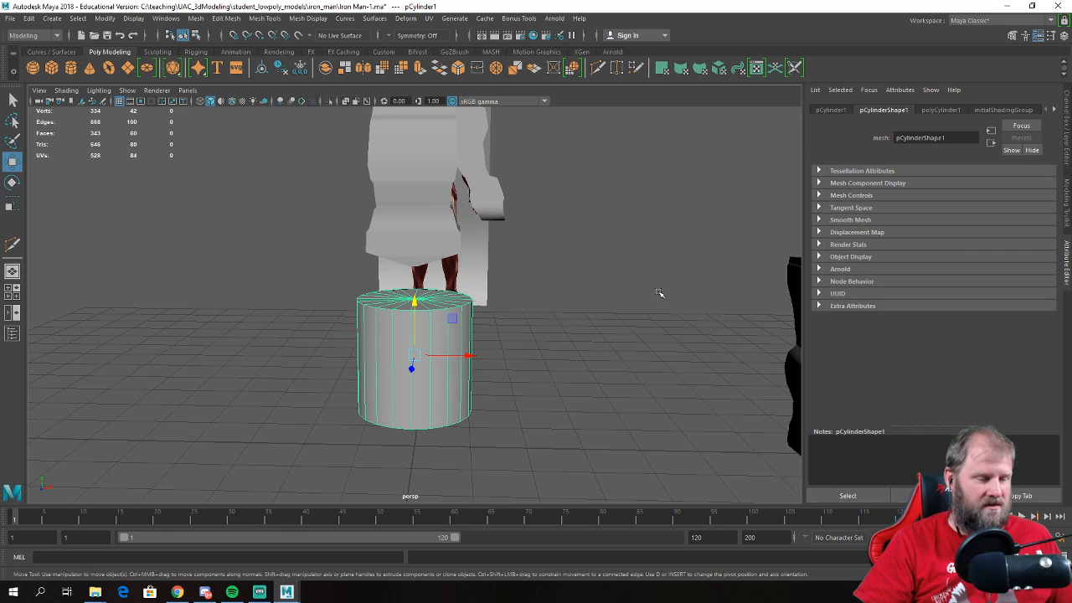
{"action": "left_click_drag", "start_coordinate": [656, 292], "coordinate": [700, 290], "text": "alt"}
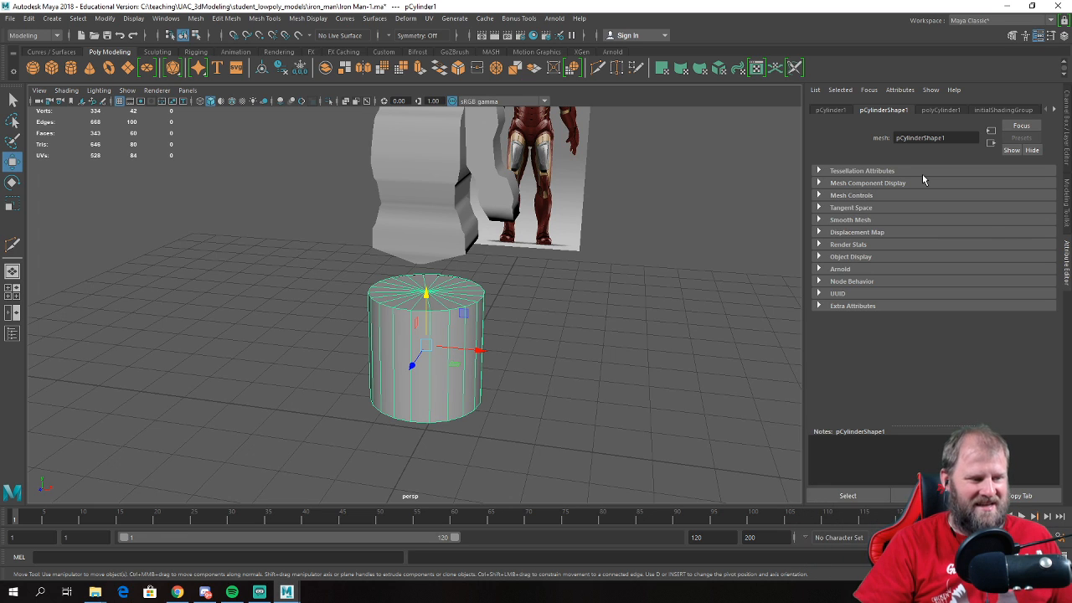
- Set the cylinder's Subdivisions Axis to 6
{"action": "left_click", "coordinate": [837, 110]}
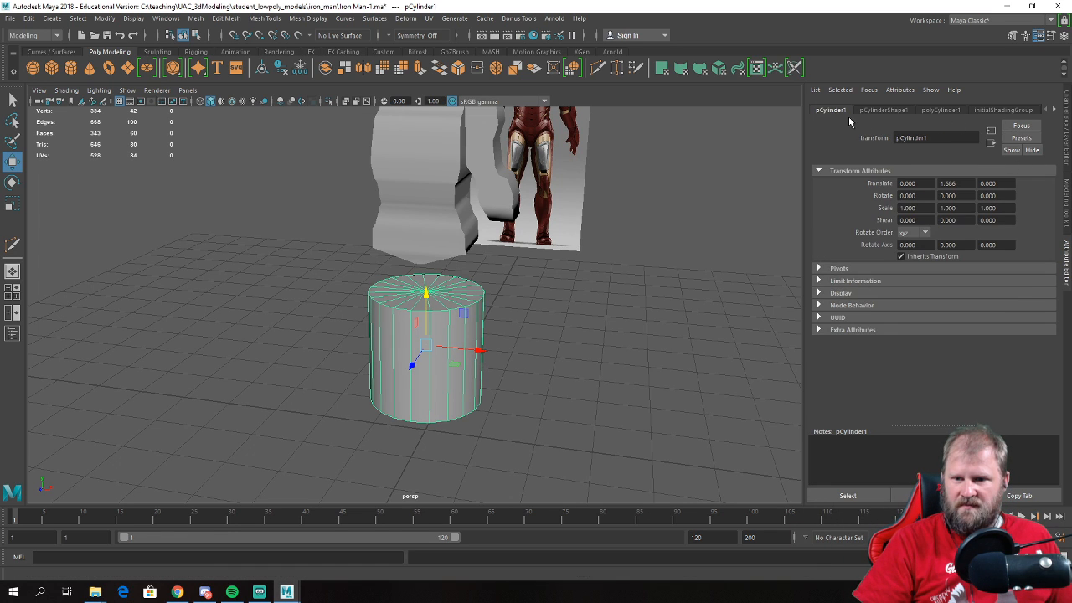
{"action": "left_click", "coordinate": [1067, 109]}
{"action": "left_click", "coordinate": [946, 238]}
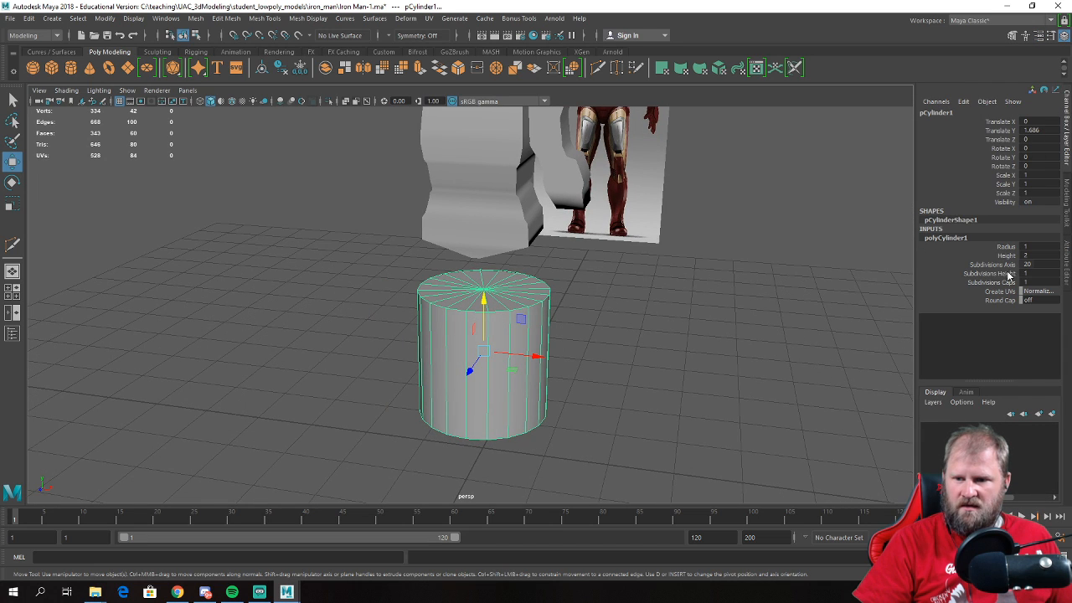
{"action": "left_click", "coordinate": [993, 265]}
{"action": "middle_click_drag", "start_coordinate": [850, 275], "coordinate": [760, 294]}
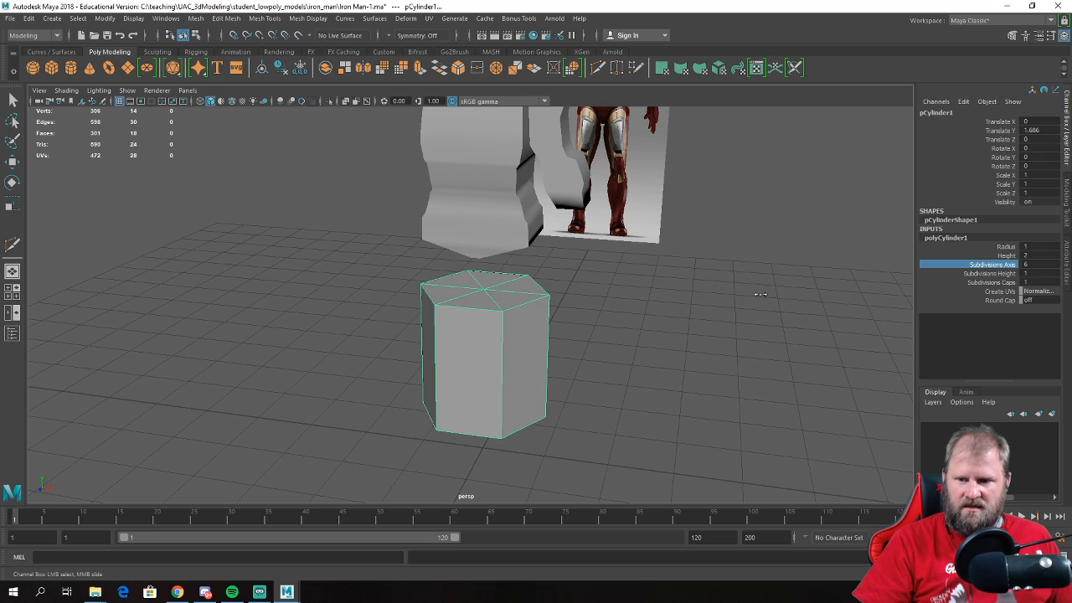
{"action": "key", "text": "w"}
- Delete all upper and lower cap faces of the six-sided cylinder, keeping only its side faces
{"action": "mouse_move", "coordinate": [486, 251]}
{"action": "left_mouse_down", "text": "alt"}
{"action": "mouse_move", "coordinate": [455, 302]}
{"action": "mouse_move", "coordinate": [505, 246]}
{"action": "mouse_move", "coordinate": [503, 142]}
{"action": "mouse_move", "coordinate": [485, 249]}
{"action": "left_mouse_up", "text": "alt"}
{"action": "right_click_drag", "start_coordinate": [486, 248], "coordinate": [477, 300]}
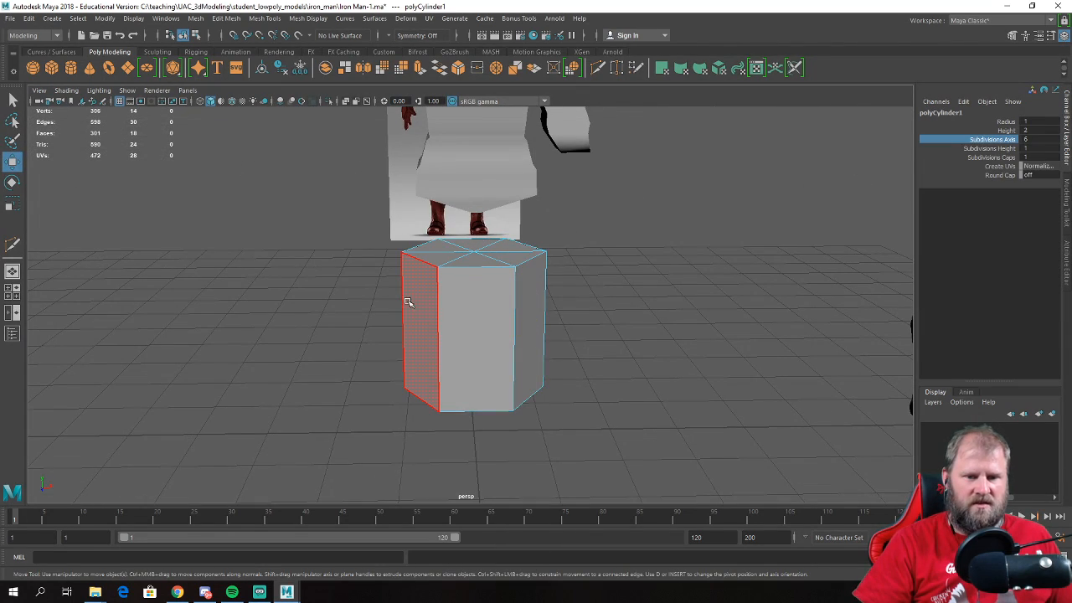
{"action": "left_click_drag", "start_coordinate": [369, 289], "coordinate": [586, 326]}
{"action": "left_click_drag", "start_coordinate": [712, 375], "coordinate": [615, 352], "text": "alt"}
{"action": "middle_click_drag", "start_coordinate": [614, 352], "coordinate": [543, 264], "text": "alt"}
{"action": "left_click_drag", "start_coordinate": [542, 264], "coordinate": [525, 280], "text": "alt"}
{"action": "left_click_drag", "start_coordinate": [690, 407], "coordinate": [263, 123], "text": "ctrl"}
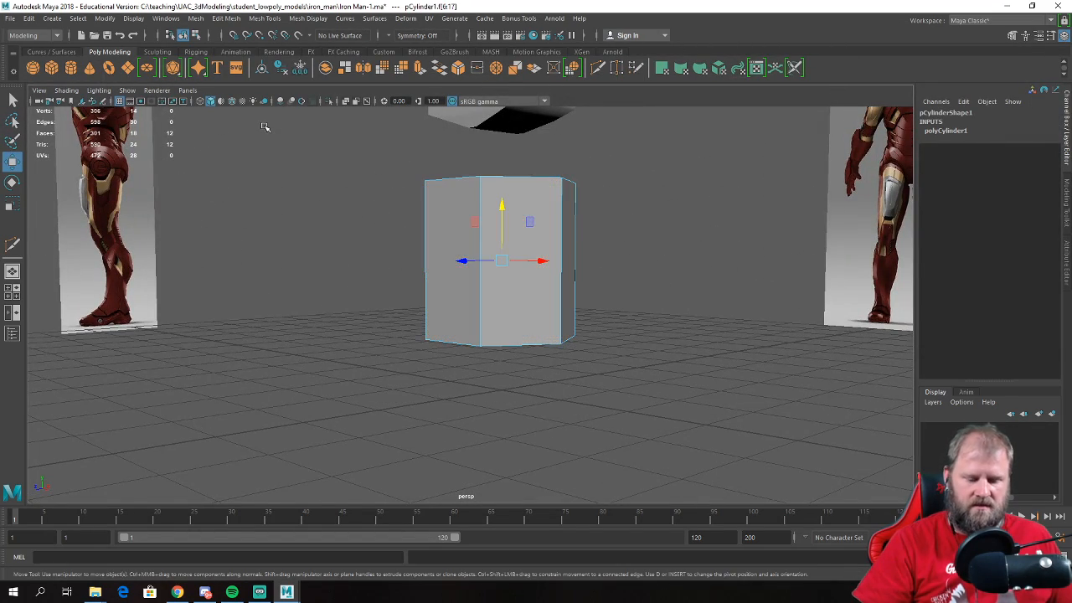
{"action": "scroll", "coordinate": [394, 187], "scroll_direction": "down", "scroll_amount": 1}
{"action": "left_click_drag", "start_coordinate": [394, 187], "coordinate": [436, 254], "text": "alt"}
- Switch to the side view and frame the open cylinder against the leg of the Iron Man reference
{"action": "key", "text": "space"}
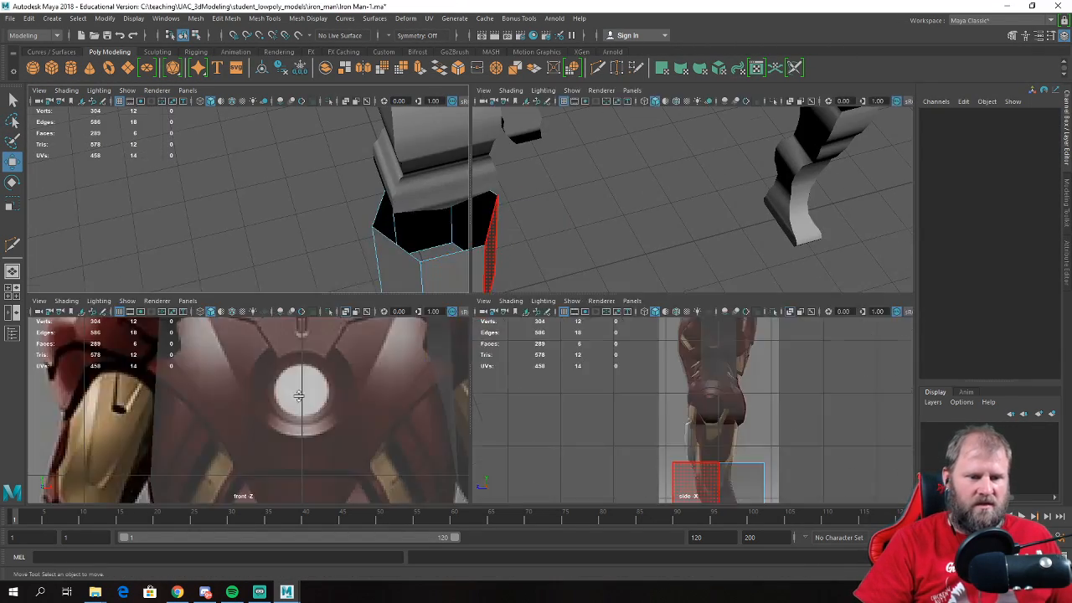
{"action": "key", "text": "space"}
{"action": "scroll", "coordinate": [555, 416], "scroll_direction": "down", "scroll_amount": 6}
{"action": "middle_click_drag", "start_coordinate": [553, 414], "coordinate": [475, 260], "text": "alt"}
{"action": "scroll", "coordinate": [447, 259], "scroll_direction": "up", "scroll_amount": 2}
{"action": "middle_click_drag", "start_coordinate": [379, 203], "coordinate": [431, 340], "text": "alt"}
{"action": "scroll", "coordinate": [432, 342], "scroll_direction": "up", "scroll_amount": 3}
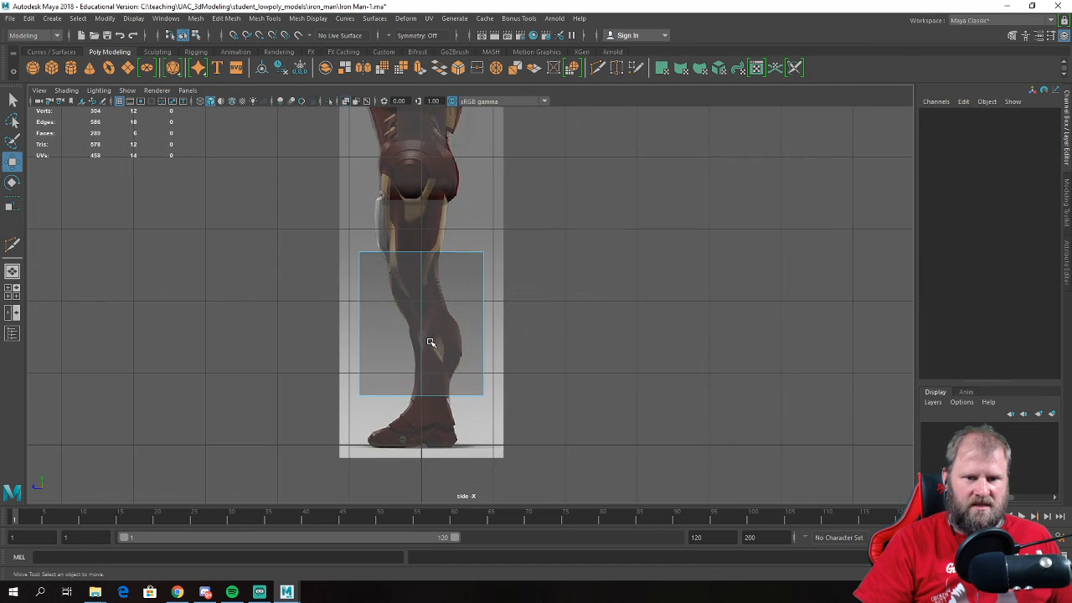
{"action": "key", "text": "e"}
{"action": "key", "text": "r"}
{"action": "right_click_drag", "start_coordinate": [377, 269], "coordinate": [425, 306]}
{"action": "right_click", "coordinate": [413, 269]}
{"action": "right_click_drag", "start_coordinate": [453, 245], "coordinate": [384, 236]}
{"action": "left_click_drag", "start_coordinate": [224, 199], "coordinate": [685, 559]}
{"action": "right_click_drag", "start_coordinate": [389, 186], "coordinate": [423, 169]}
{"action": "left_click", "coordinate": [677, 231]}
- Hide the original leg mesh and select the cylinder
{"action": "left_click", "coordinate": [416, 197]}
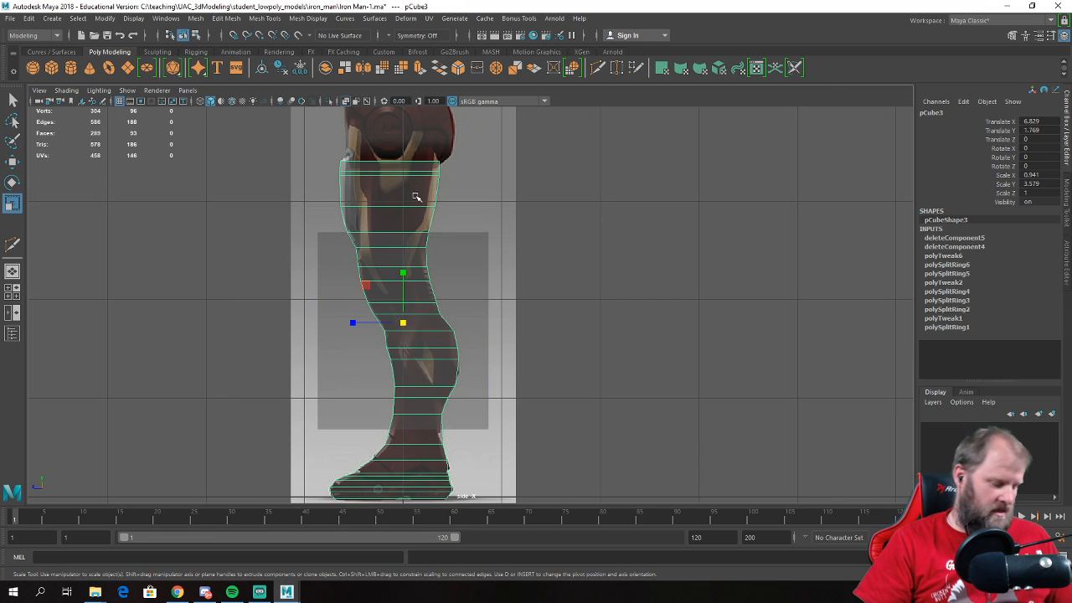
{"action": "key", "text": "ctrl+h"}
{"action": "left_click", "coordinate": [428, 285]}
- Raise the cylinder's upper ring of vertices to the hip of the side reference
{"action": "right_click_drag", "start_coordinate": [427, 269], "coordinate": [410, 287]}
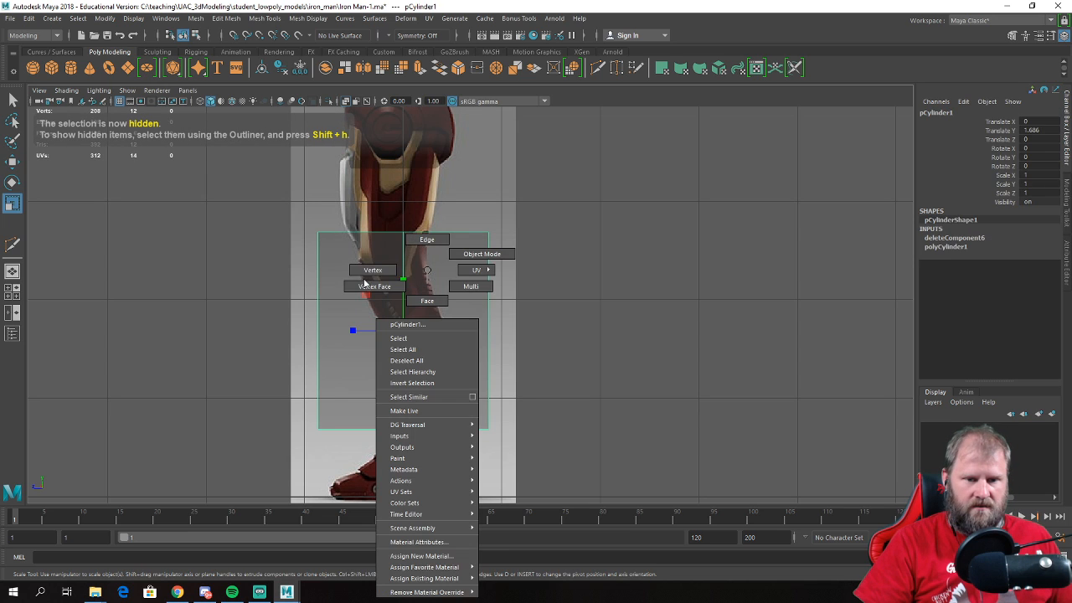
{"action": "right_click_drag", "start_coordinate": [331, 271], "coordinate": [325, 270]}
{"action": "left_click_drag", "start_coordinate": [268, 189], "coordinate": [528, 293]}
{"action": "key", "text": "w"}
{"action": "left_click_drag", "start_coordinate": [403, 179], "coordinate": [429, 89]}
{"action": "middle_click_drag", "start_coordinate": [416, 171], "coordinate": [414, 214], "text": "alt"}
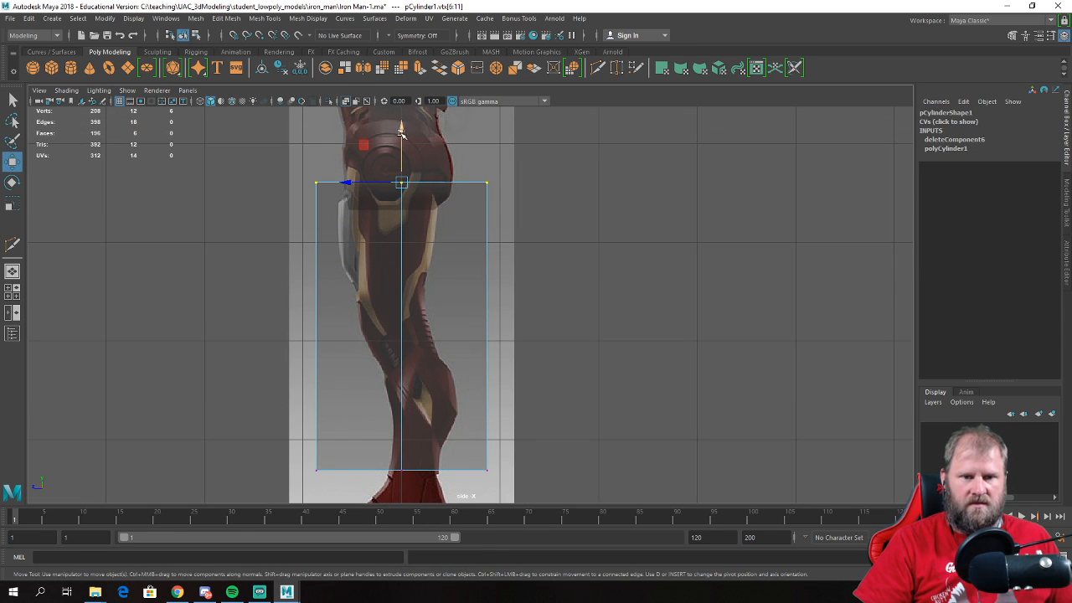
{"action": "left_click_drag", "start_coordinate": [401, 131], "coordinate": [401, 122]}
- Scale and position the upper vertex ring to match the width of the upper thigh in the side reference
{"action": "key", "text": "r"}
{"action": "left_click_drag", "start_coordinate": [401, 173], "coordinate": [378, 200]}
{"action": "key", "text": "w"}
{"action": "key", "text": "e"}
{"action": "key", "text": "r"}
{"action": "key", "text": "w"}
- Scale the cylinder's lower vertex ring to the ankle's width and position it just above the boot in the side reference
{"action": "middle_click_drag", "start_coordinate": [385, 252], "coordinate": [361, 89], "text": "alt"}
{"action": "left_click_drag", "start_coordinate": [563, 375], "coordinate": [198, 253]}
{"action": "key", "text": "e"}
{"action": "key", "text": "r"}
{"action": "left_click_drag", "start_coordinate": [378, 306], "coordinate": [291, 278]}
{"action": "key", "text": "w"}
{"action": "left_click_drag", "start_coordinate": [382, 307], "coordinate": [390, 312]}
{"action": "key", "text": "r"}
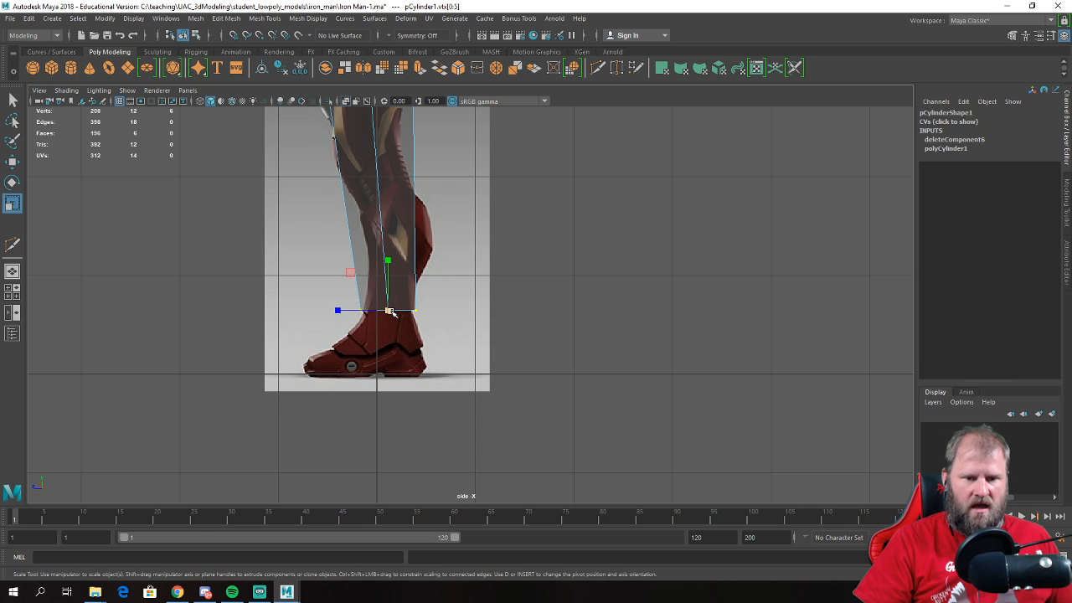
{"action": "scroll", "coordinate": [395, 280], "scroll_direction": "down", "scroll_amount": 3}
{"action": "key", "text": "w"}
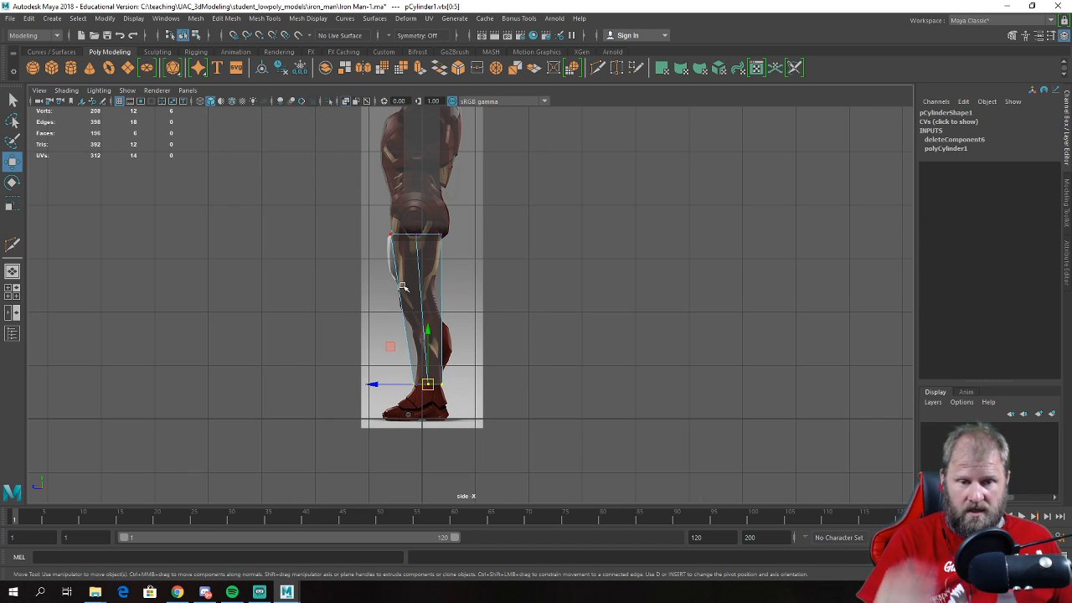
- Select the cylinder's ring of vertical edges and split it with a new edge loop around the middle of the leg
{"action": "scroll", "coordinate": [414, 340], "scroll_direction": "up", "scroll_amount": 2}
{"action": "right_click_drag", "start_coordinate": [414, 272], "coordinate": [412, 242]}
{"action": "left_click", "coordinate": [406, 290]}
{"action": "right_click", "coordinate": [406, 289], "text": "ctrl"}
{"action": "right_click_drag", "start_coordinate": [405, 289], "coordinate": [323, 320], "text": "ctrl"}
{"action": "key", "text": "e"}
{"action": "scroll", "coordinate": [360, 314], "scroll_direction": "up", "scroll_amount": 2}
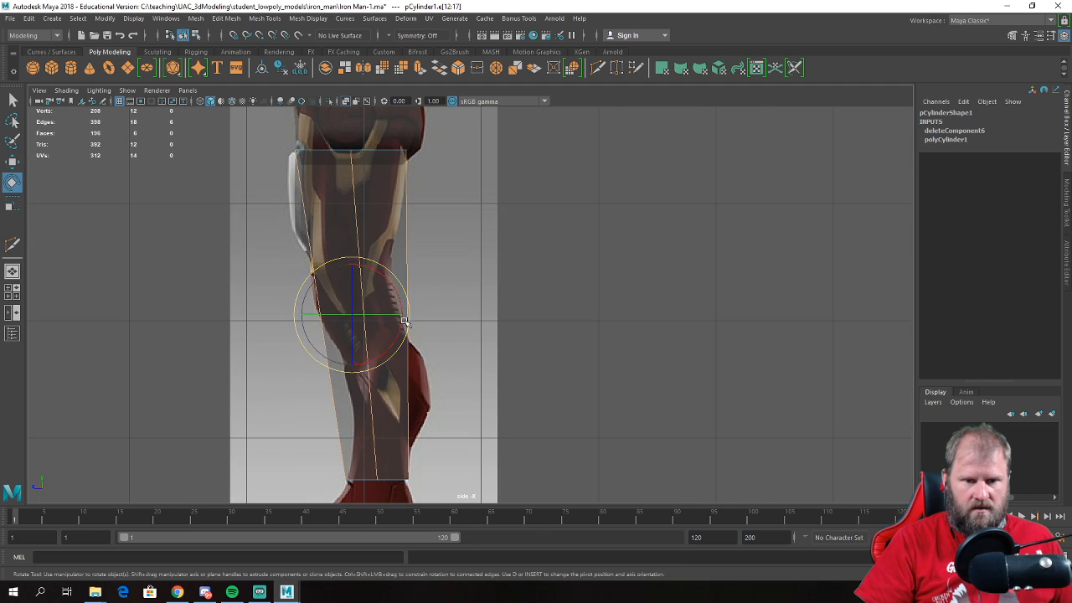
{"action": "key", "text": "r"}
{"action": "right_click_drag", "start_coordinate": [366, 277], "coordinate": [381, 317], "text": "ctrl"}
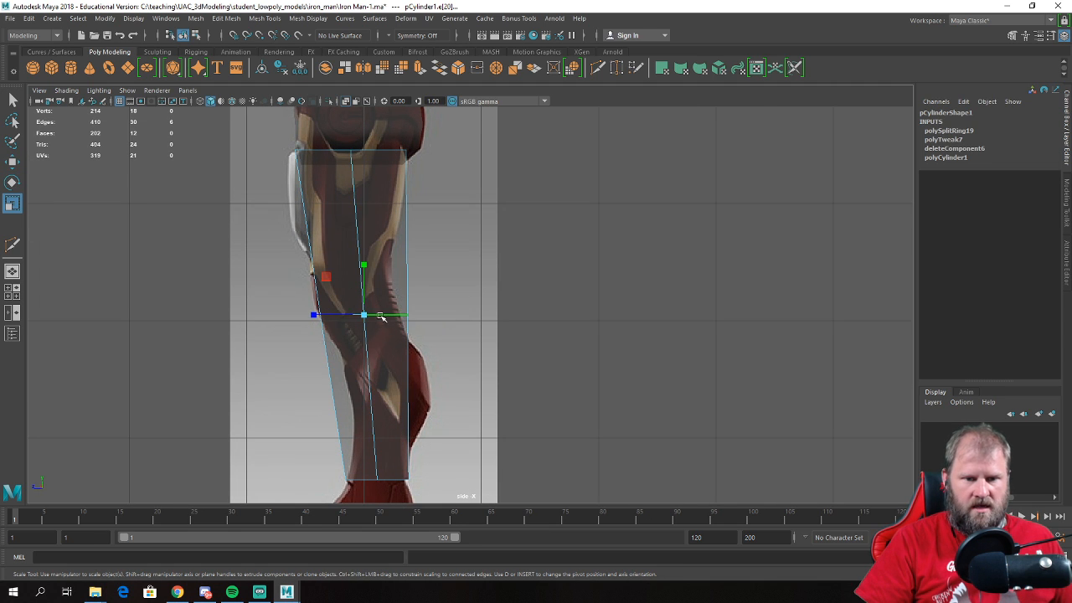
- Rotate, move and scale the new middle edge loop to fit the angle and width of the leg at the knee
{"action": "key", "text": "e"}
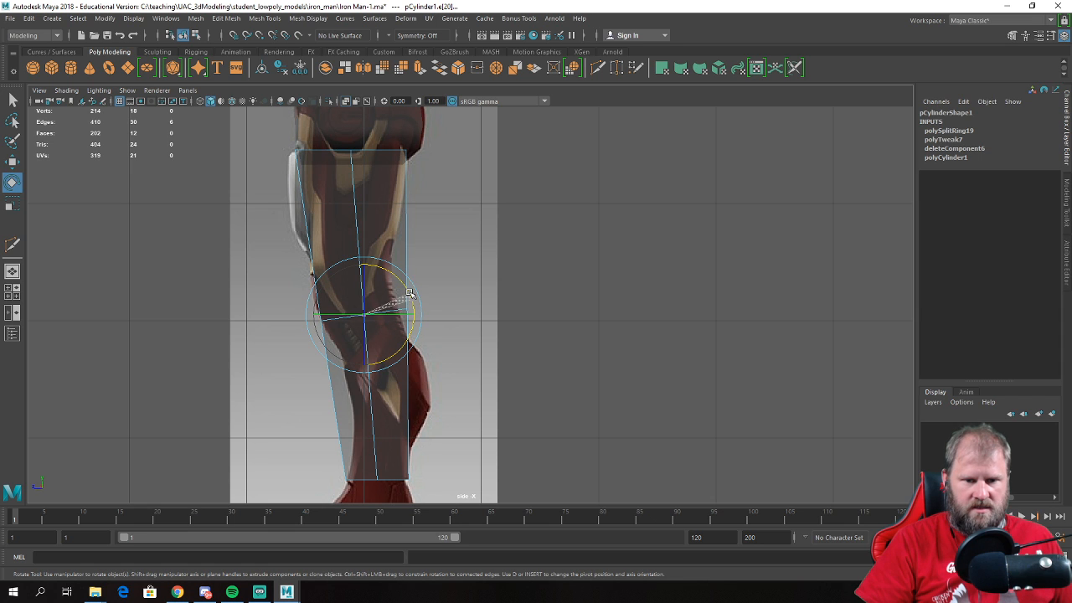
{"action": "key", "text": "w"}
{"action": "left_click_drag", "start_coordinate": [371, 311], "coordinate": [359, 313]}
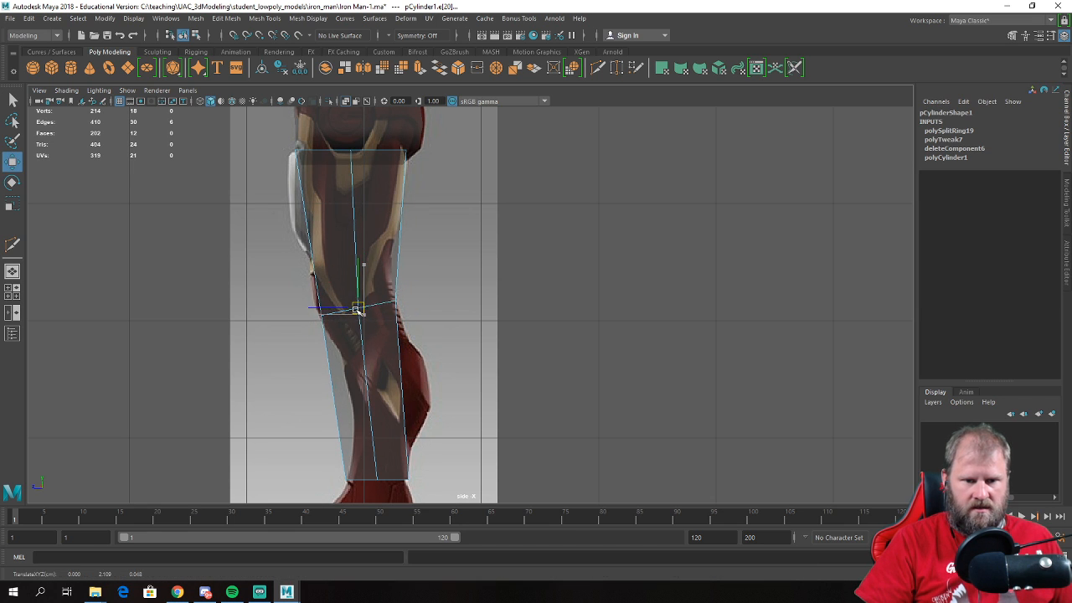
{"action": "key", "text": "e"}
{"action": "key", "text": "r"}
{"action": "left_click_drag", "start_coordinate": [358, 309], "coordinate": [362, 308]}
- Select all of the cylinder's vertices in the front view and move them sideways over Iron Man's leg in the reference
{"action": "key", "text": "space"}
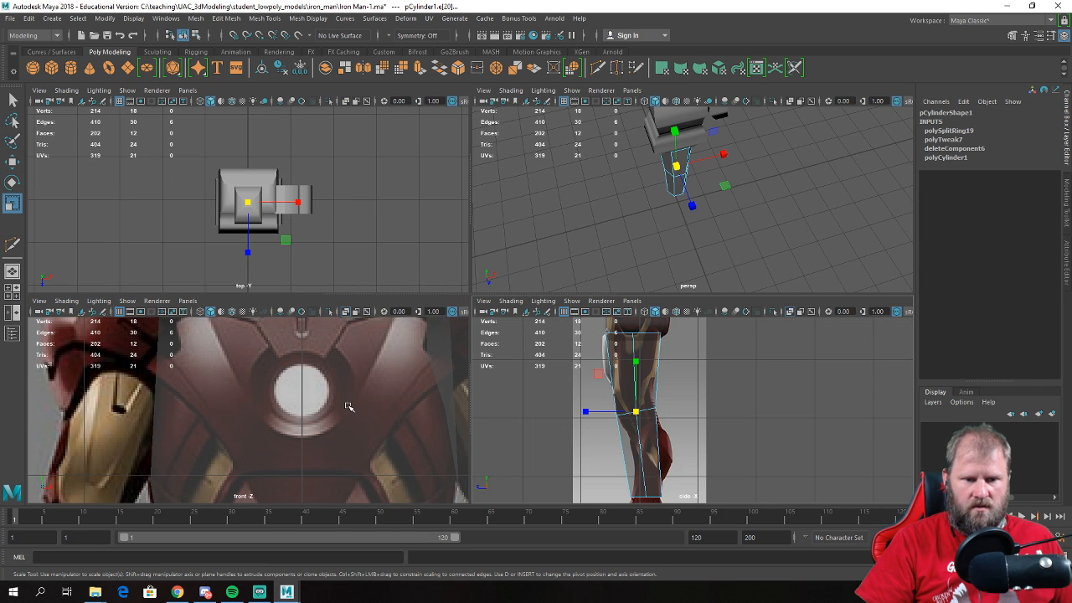
{"action": "key", "text": "space"}
{"action": "scroll", "coordinate": [376, 296], "scroll_direction": "up", "scroll_amount": 5}
{"action": "right_click_drag", "start_coordinate": [398, 275], "coordinate": [348, 263]}
{"action": "left_click_drag", "start_coordinate": [317, 179], "coordinate": [459, 396]}
{"action": "key", "text": "w"}
{"action": "left_click_drag", "start_coordinate": [451, 288], "coordinate": [484, 291]}
{"action": "middle_click_drag", "start_coordinate": [442, 323], "coordinate": [440, 250], "text": "alt"}
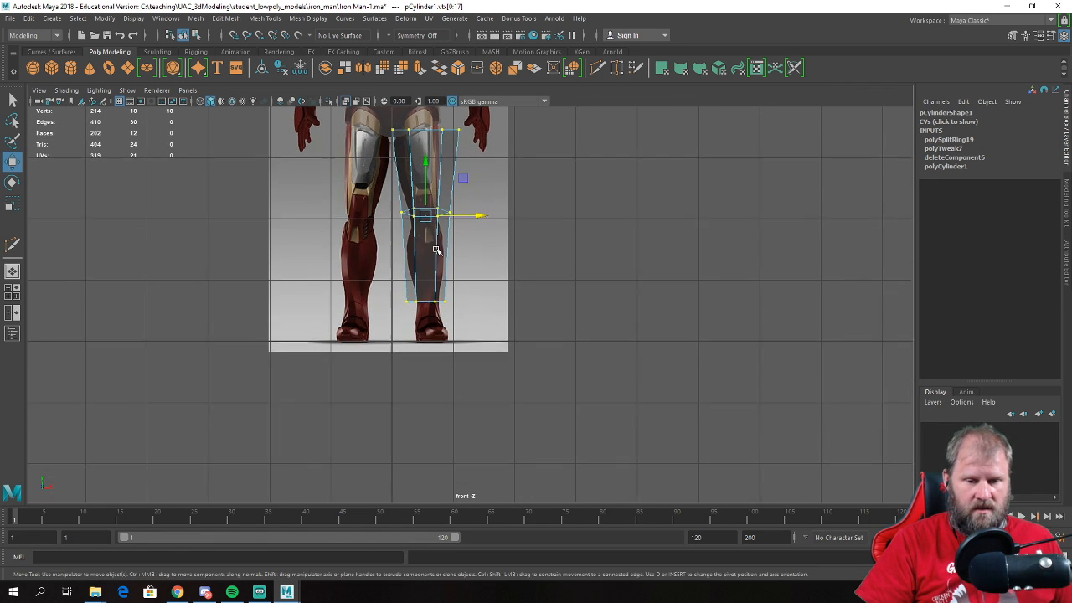
{"action": "scroll", "coordinate": [440, 250], "scroll_direction": "up", "scroll_amount": 3}
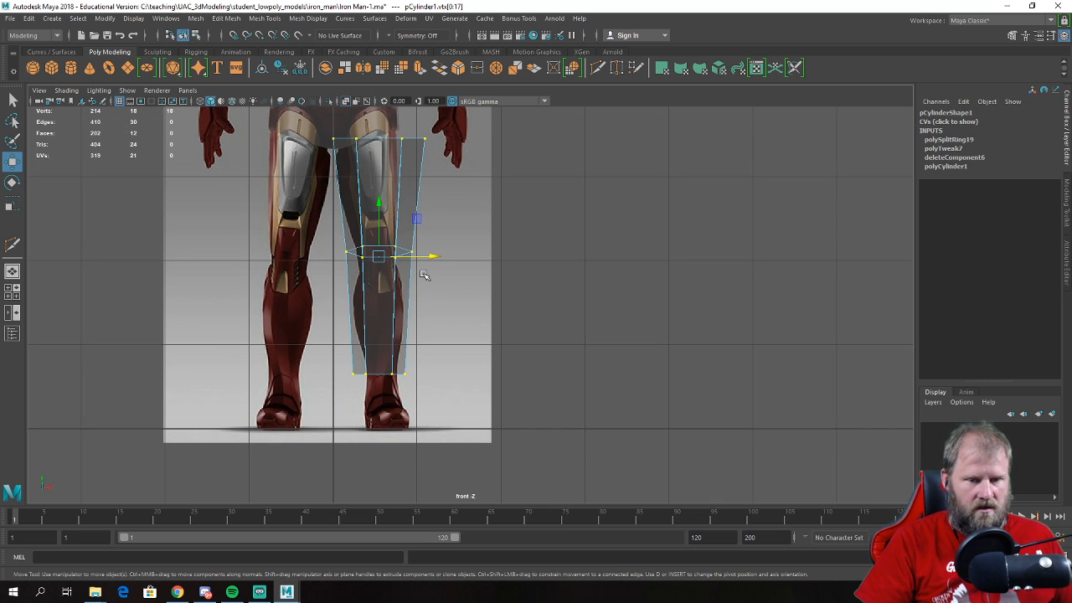
{"action": "scroll", "coordinate": [423, 276], "scroll_direction": "up", "scroll_amount": 2}
{"action": "middle_click_drag", "start_coordinate": [413, 238], "coordinate": [395, 201], "text": "alt"}
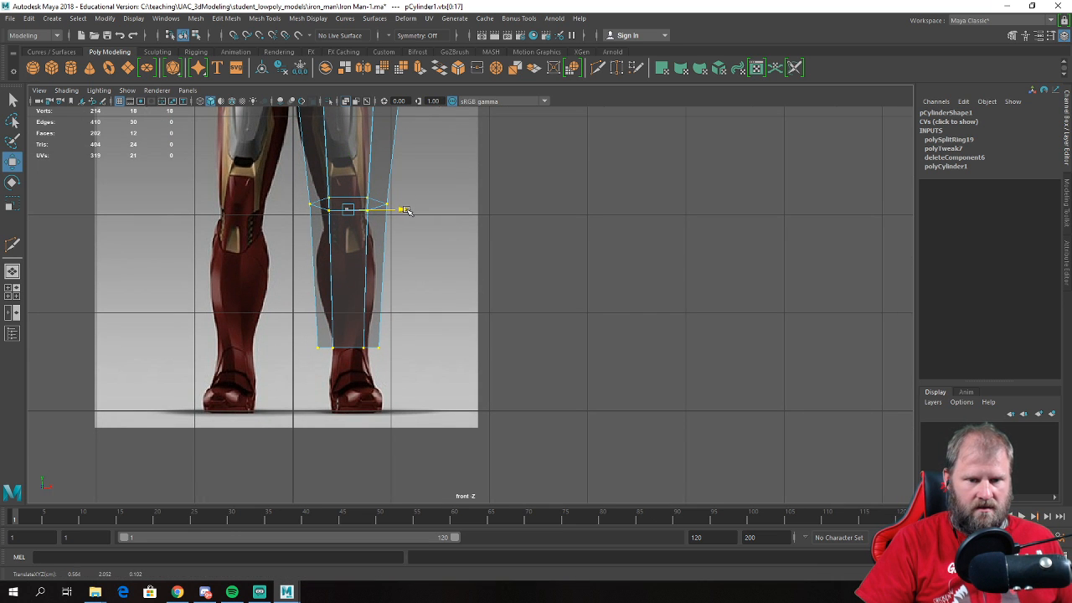
- Scale and position the cylinder's lower vertex ring to match the ankle's width in the front reference
{"action": "scroll", "coordinate": [384, 403], "scroll_direction": "up", "scroll_amount": 2}
{"action": "key", "text": "r"}
{"action": "mouse_move", "coordinate": [363, 359]}
{"action": "left_mouse_down"}
{"action": "mouse_move", "coordinate": [343, 360]}
{"action": "mouse_move", "coordinate": [374, 358]}
{"action": "left_mouse_up"}
{"action": "key", "text": "w"}
{"action": "key", "text": "e"}
{"action": "key", "text": "r"}
{"action": "key", "text": "w"}
- Select the knee's vertex ring, then scale and move it to match the knee's width in the front reference
{"action": "middle_click_drag", "start_coordinate": [360, 224], "coordinate": [363, 365], "text": "alt"}
{"action": "left_click_drag", "start_coordinate": [443, 350], "coordinate": [186, 246]}
{"action": "key", "text": "e"}
{"action": "key", "text": "r"}
{"action": "mouse_move", "coordinate": [369, 318]}
{"action": "left_mouse_down"}
{"action": "mouse_move", "coordinate": [338, 318]}
{"action": "mouse_move", "coordinate": [370, 318]}
{"action": "left_mouse_up"}
{"action": "key", "text": "w"}
{"action": "key", "text": "r"}
{"action": "key", "text": "w"}
- Narrow the upper vertex ring and shift it onto the upper thigh in the front reference
{"action": "middle_click_drag", "start_coordinate": [449, 198], "coordinate": [453, 275], "text": "alt"}
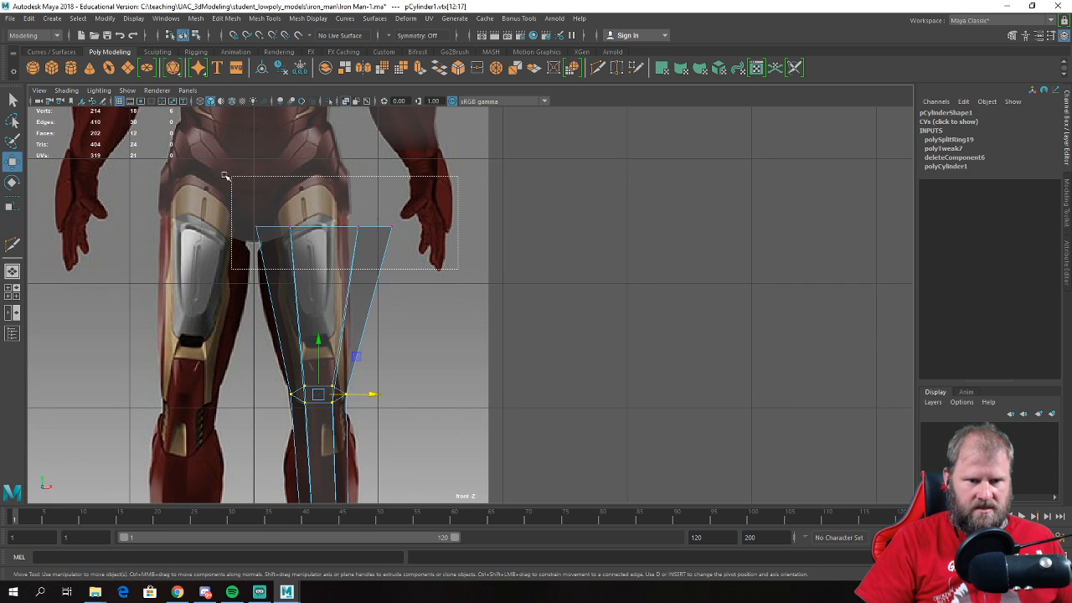
{"action": "left_click_drag", "start_coordinate": [236, 178], "coordinate": [237, 177]}
{"action": "key", "text": "r"}
{"action": "mouse_move", "coordinate": [374, 228]}
{"action": "left_mouse_down"}
{"action": "mouse_move", "coordinate": [354, 232]}
{"action": "mouse_move", "coordinate": [369, 227]}
{"action": "left_mouse_up"}
{"action": "key", "text": "w"}
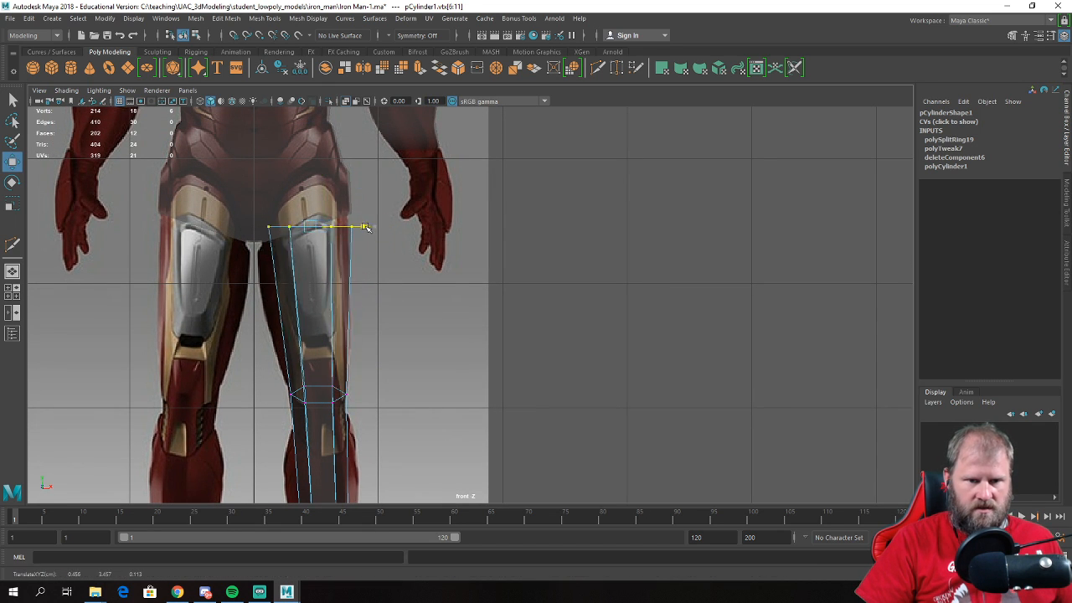
{"action": "key", "text": "e"}
{"action": "key", "text": "r"}
{"action": "left_click_drag", "start_coordinate": [354, 225], "coordinate": [358, 228]}
{"action": "key", "text": "w"}
- Examine the fitted leg cylinder in the perspective view and against the full front reference
{"action": "right_click_drag", "start_coordinate": [653, 268], "coordinate": [503, 293], "text": "alt"}
{"action": "middle_click_drag", "start_coordinate": [502, 293], "coordinate": [491, 261], "text": "alt"}
{"action": "right_click_drag", "start_coordinate": [491, 260], "coordinate": [543, 265], "text": "alt"}
{"action": "key", "text": "space"}
{"action": "key", "text": "space"}
{"action": "left_click_drag", "start_coordinate": [594, 256], "coordinate": [372, 262], "text": "alt"}
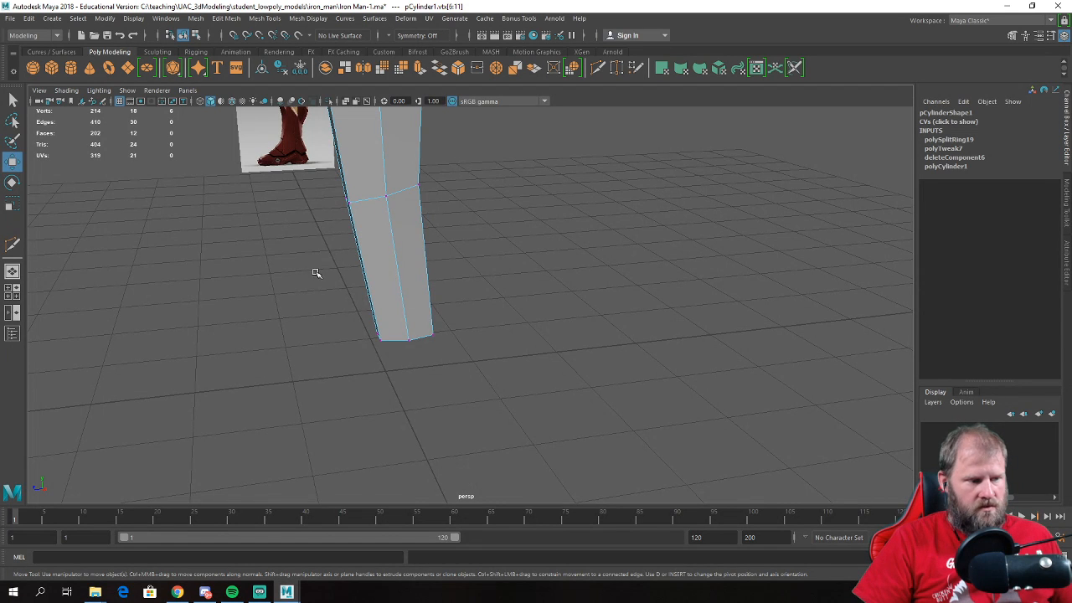
{"action": "key", "text": "space"}
{"action": "key", "text": "space"}
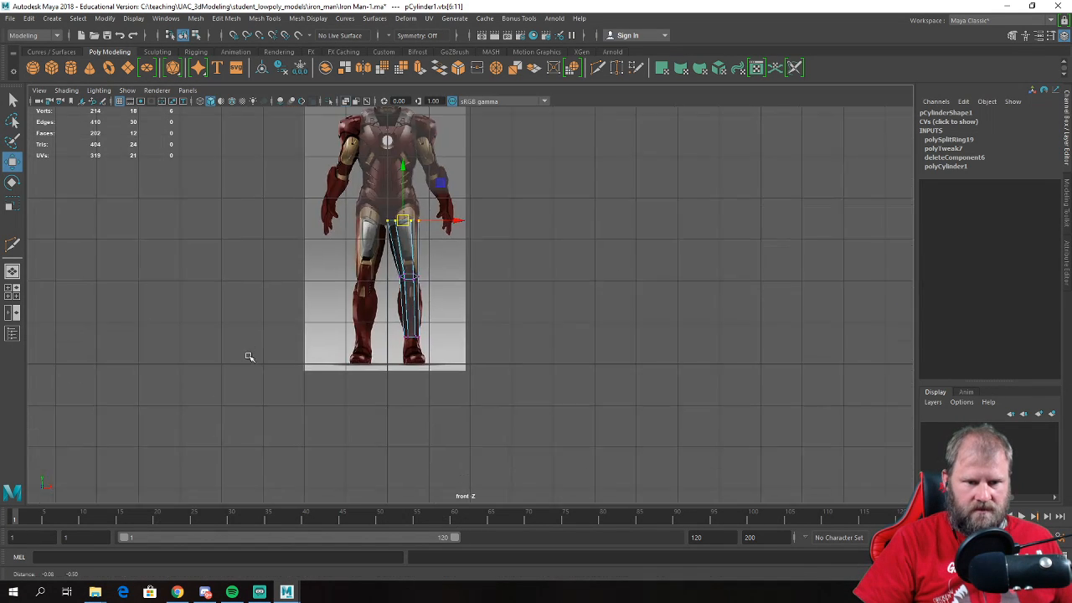
- Insert three edge loops around the leg, one at the lower thigh, one at the upper calf and one at the lower calf
{"action": "middle_click_drag", "start_coordinate": [286, 275], "coordinate": [304, 354], "text": "alt"}
{"action": "scroll", "coordinate": [322, 326], "scroll_direction": "up", "scroll_amount": 3}
{"action": "mouse_move", "coordinate": [354, 263]}
{"action": "right_mouse_down"}
{"action": "mouse_move", "coordinate": [390, 250]}
{"action": "mouse_move", "coordinate": [342, 269]}
{"action": "right_mouse_up"}
{"action": "left_click_drag", "start_coordinate": [325, 269], "coordinate": [332, 289]}
{"action": "middle_click_drag", "start_coordinate": [345, 381], "coordinate": [348, 266], "text": "alt"}
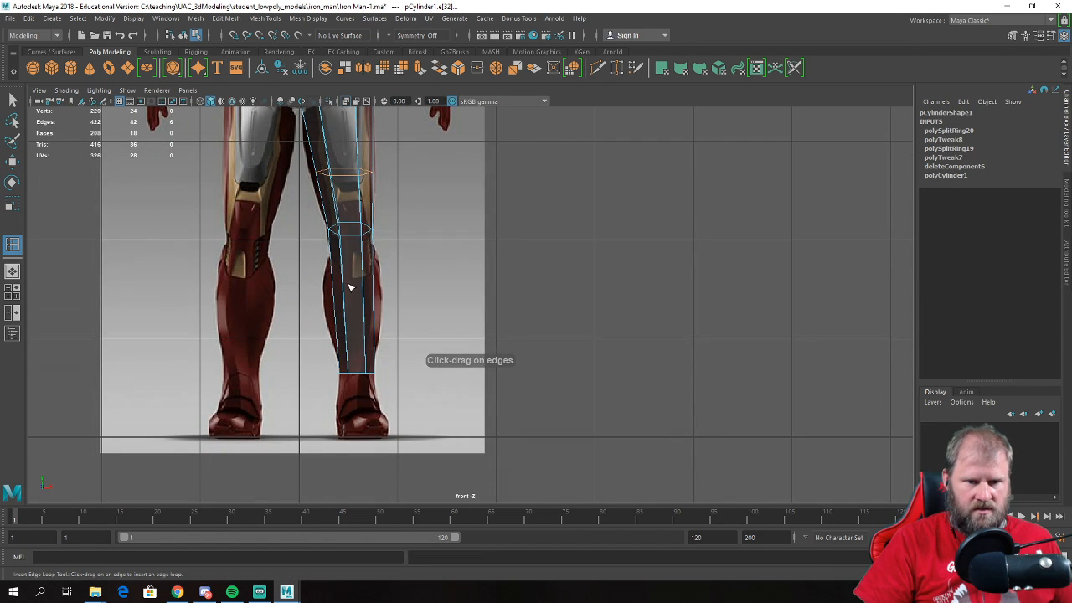
{"action": "left_click_drag", "start_coordinate": [348, 275], "coordinate": [347, 281]}
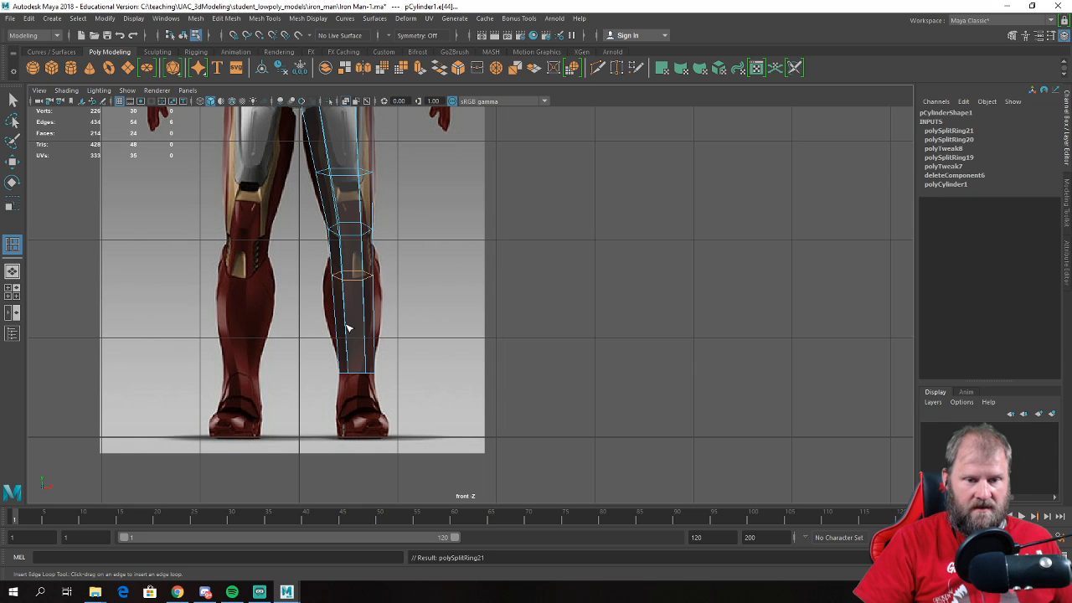
{"action": "left_click", "coordinate": [350, 332]}
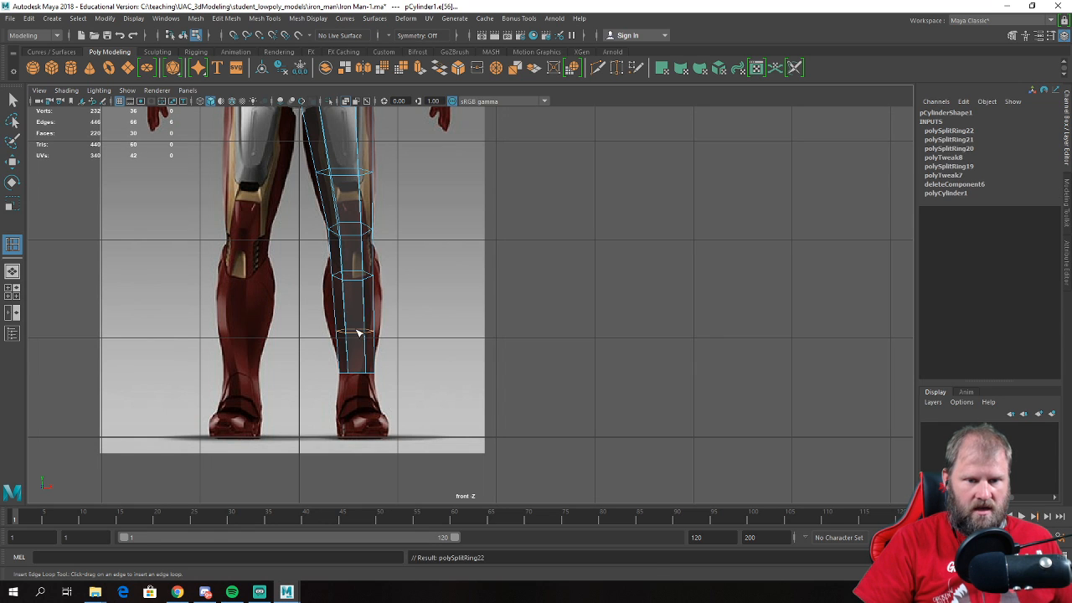
- Widen the lower-calf and upper-calf loops to match the boot's outline in the front reference
{"action": "key", "text": "r"}
{"action": "scroll", "coordinate": [402, 330], "scroll_direction": "up", "scroll_amount": 2}
{"action": "left_click_drag", "start_coordinate": [335, 347], "coordinate": [349, 348]}
{"action": "right_click_drag", "start_coordinate": [289, 250], "coordinate": [251, 245]}
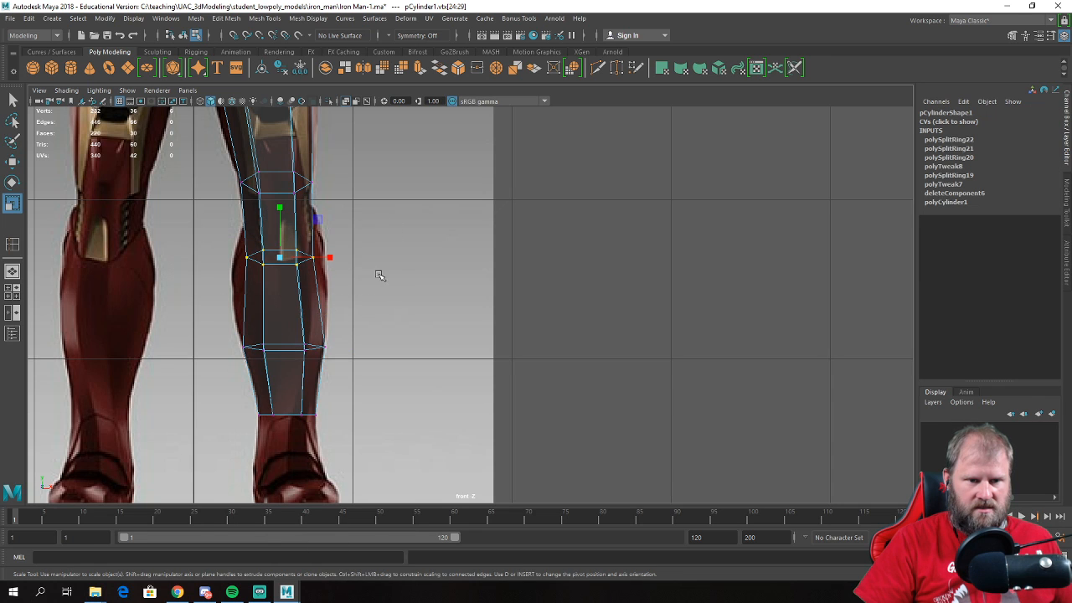
{"action": "left_click_drag", "start_coordinate": [332, 257], "coordinate": [351, 260]}
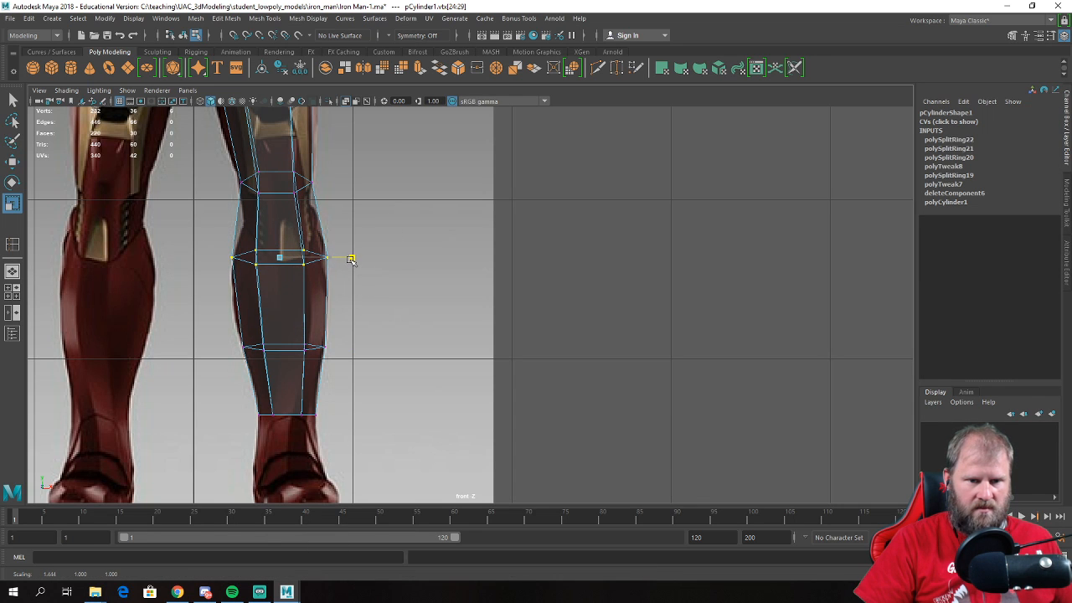
- Select the lower-thigh loop's vertices, then scale and move them to the thigh's outline in the front reference
{"action": "middle_click_drag", "start_coordinate": [329, 129], "coordinate": [391, 344], "text": "alt"}
{"action": "left_click_drag", "start_coordinate": [447, 347], "coordinate": [207, 245]}
{"action": "key", "text": "e"}
{"action": "key", "text": "r"}
{"action": "left_click_drag", "start_coordinate": [381, 307], "coordinate": [384, 307]}
{"action": "key", "text": "w"}
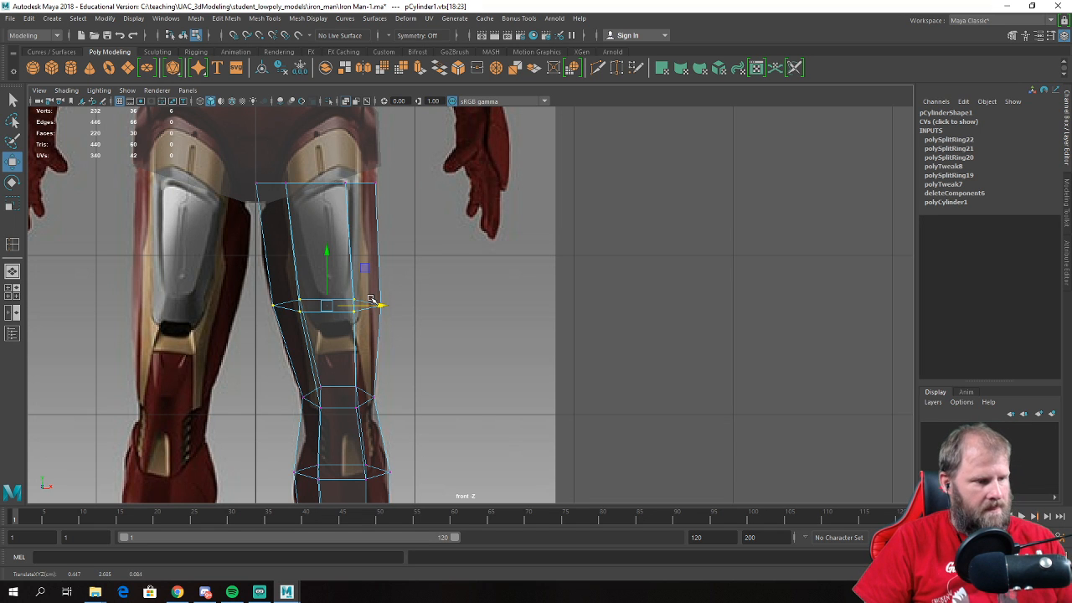
- Move the upper-calf and lower-calf vertex rings in the side view to follow the backward curve of the calf
{"action": "scroll", "coordinate": [393, 313], "scroll_direction": "down", "scroll_amount": 5}
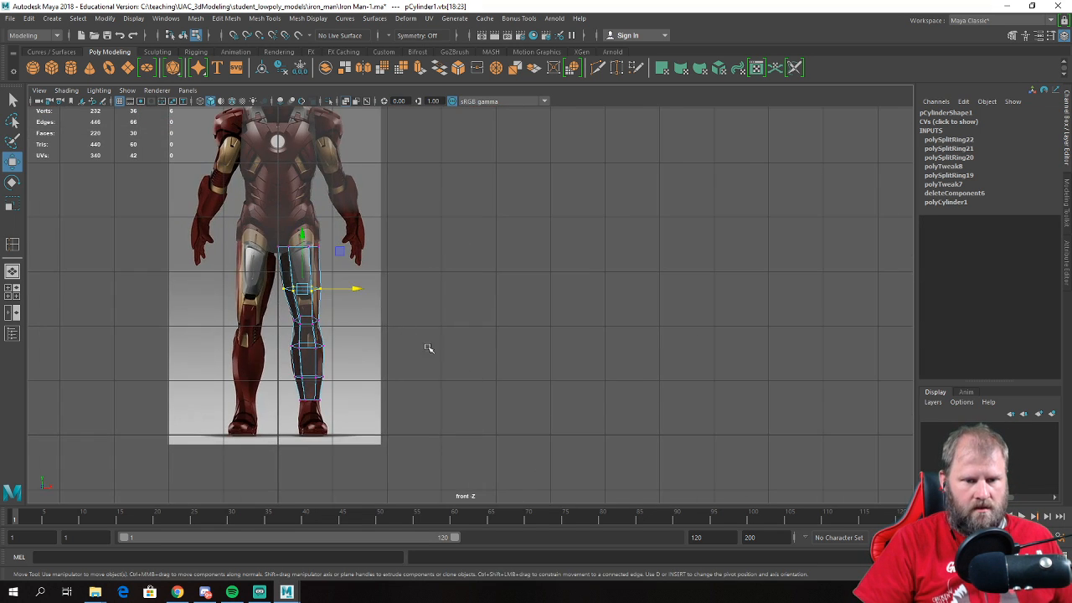
{"action": "key", "text": "space"}
{"action": "key", "text": "space"}
{"action": "scroll", "coordinate": [408, 384], "scroll_direction": "up", "scroll_amount": 4}
{"action": "middle_click_drag", "start_coordinate": [408, 384], "coordinate": [376, 354], "text": "alt"}
{"action": "scroll", "coordinate": [403, 287], "scroll_direction": "down", "scroll_amount": 2}
{"action": "left_click_drag", "start_coordinate": [439, 367], "coordinate": [175, 289]}
{"action": "left_click_drag", "start_coordinate": [277, 323], "coordinate": [283, 318]}
{"action": "left_click_drag", "start_coordinate": [220, 366], "coordinate": [368, 419]}
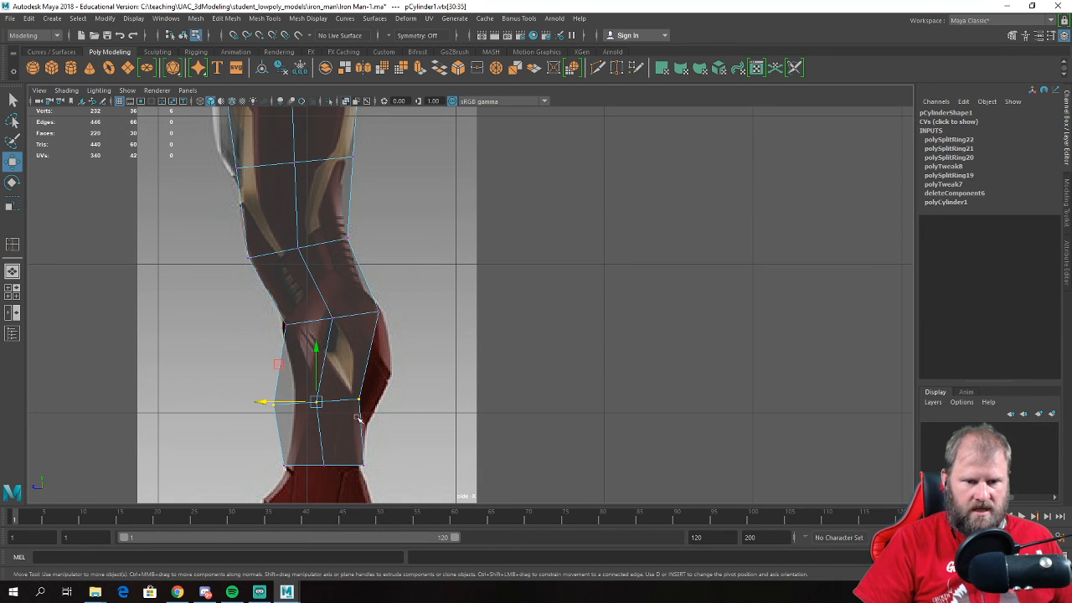
{"action": "left_click_drag", "start_coordinate": [262, 398], "coordinate": [291, 390]}
- Move the back and front vertices of the lower-calf ring onto the calf's outline in the side reference
{"action": "middle_click_drag", "start_coordinate": [393, 422], "coordinate": [380, 386], "text": "alt"}
{"action": "right_click_drag", "start_coordinate": [380, 386], "coordinate": [400, 412], "text": "alt"}
{"action": "left_click_drag", "start_coordinate": [371, 405], "coordinate": [334, 360]}
{"action": "left_click", "coordinate": [261, 392]}
{"action": "left_click_drag", "start_coordinate": [261, 392], "coordinate": [269, 378]}
- Adjust the back vertices of the upper calf and thigh and the lower-thigh ring's middle vertices to the side reference
{"action": "middle_click_drag", "start_coordinate": [268, 380], "coordinate": [371, 308], "text": "alt"}
{"action": "left_click_drag", "start_coordinate": [391, 280], "coordinate": [391, 281]}
{"action": "mouse_move", "coordinate": [381, 262]}
{"action": "left_mouse_down"}
{"action": "mouse_move", "coordinate": [373, 244]}
{"action": "mouse_move", "coordinate": [381, 255]}
{"action": "left_mouse_up"}
{"action": "middle_click_drag", "start_coordinate": [341, 171], "coordinate": [328, 285], "text": "alt"}
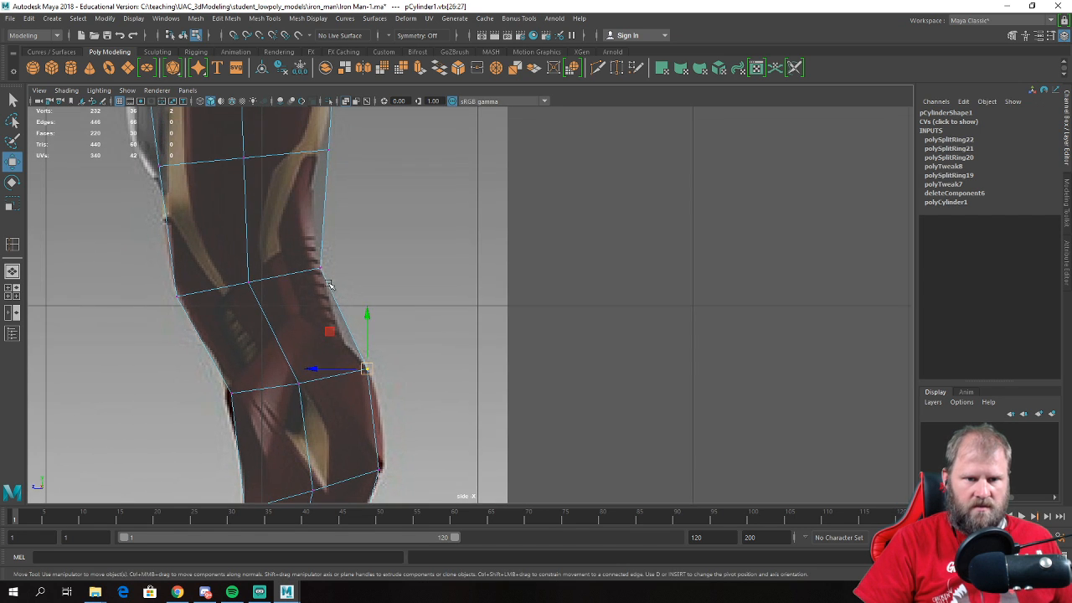
{"action": "middle_click_drag", "start_coordinate": [331, 202], "coordinate": [333, 299], "text": "alt"}
{"action": "left_click_drag", "start_coordinate": [312, 234], "coordinate": [322, 263]}
{"action": "left_click_drag", "start_coordinate": [202, 203], "coordinate": [276, 310]}
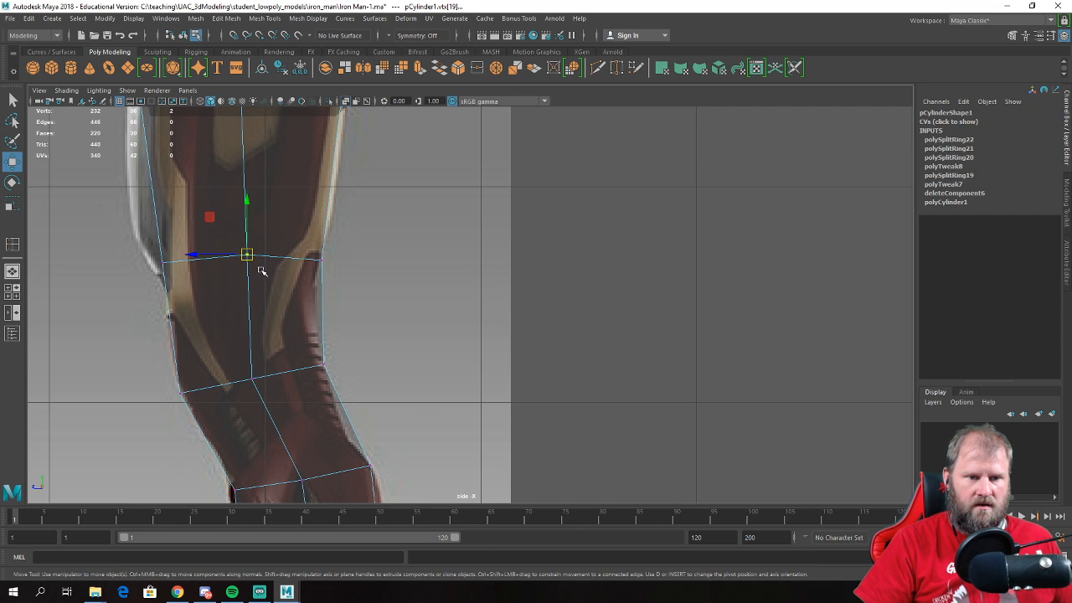
- Raise the top ring's front vertices to the hip armour and fit its back vertices to the rear thigh in the side reference
{"action": "middle_click_drag", "start_coordinate": [219, 221], "coordinate": [303, 317], "text": "alt"}
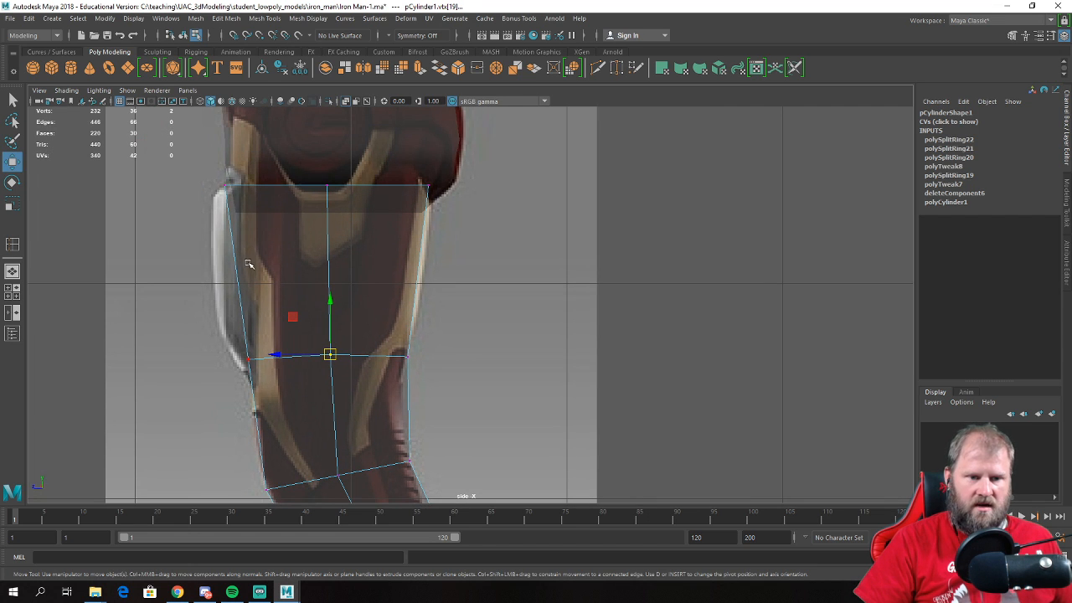
{"action": "middle_click_drag", "start_coordinate": [251, 220], "coordinate": [285, 320], "text": "alt"}
{"action": "left_click_drag", "start_coordinate": [293, 379], "coordinate": [291, 378]}
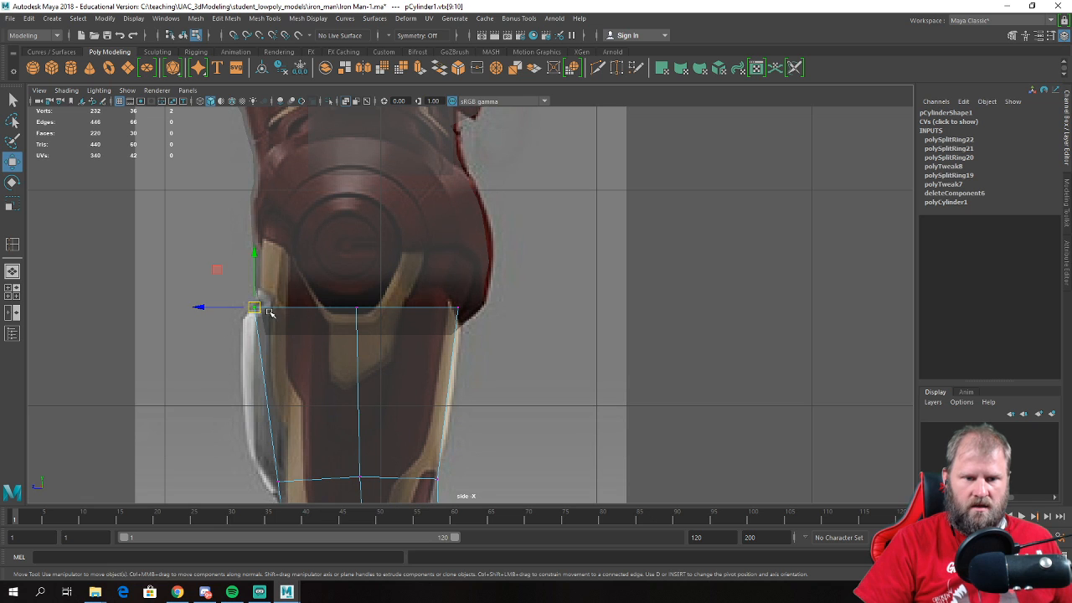
{"action": "left_click_drag", "start_coordinate": [256, 308], "coordinate": [259, 284]}
{"action": "left_click_drag", "start_coordinate": [447, 297], "coordinate": [457, 322]}
{"action": "scroll", "coordinate": [275, 246], "scroll_direction": "down", "scroll_amount": 5}
{"action": "middle_click_drag", "start_coordinate": [417, 365], "coordinate": [399, 201], "text": "alt"}
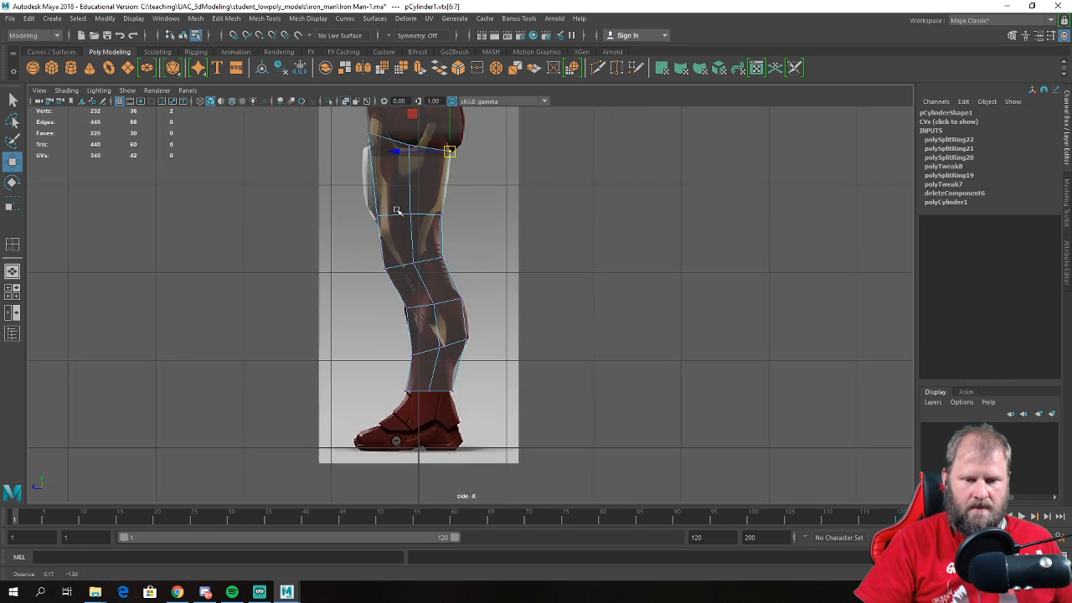
{"action": "middle_click_drag", "start_coordinate": [391, 341], "coordinate": [386, 323], "text": "alt"}
- Cut a new edge across the back of the leg just below the lower-calf loop with Multi-Cut, joining it to the loop's side vertices
{"action": "key", "text": "space"}
{"action": "key", "text": "space"}
{"action": "left_click_drag", "start_coordinate": [524, 204], "coordinate": [559, 246], "text": "alt"}
{"action": "right_click_drag", "start_coordinate": [501, 228], "coordinate": [548, 212]}
{"action": "left_click", "coordinate": [580, 262]}
{"action": "left_click_drag", "start_coordinate": [593, 268], "coordinate": [362, 251], "text": "alt"}
{"action": "right_click_drag", "start_coordinate": [362, 251], "coordinate": [607, 293], "text": "alt"}
{"action": "left_click", "coordinate": [408, 289]}
{"action": "left_click_drag", "start_coordinate": [607, 293], "coordinate": [371, 242], "text": "alt"}
{"action": "right_click_drag", "start_coordinate": [371, 239], "coordinate": [293, 248]}
{"action": "left_click", "coordinate": [333, 256]}
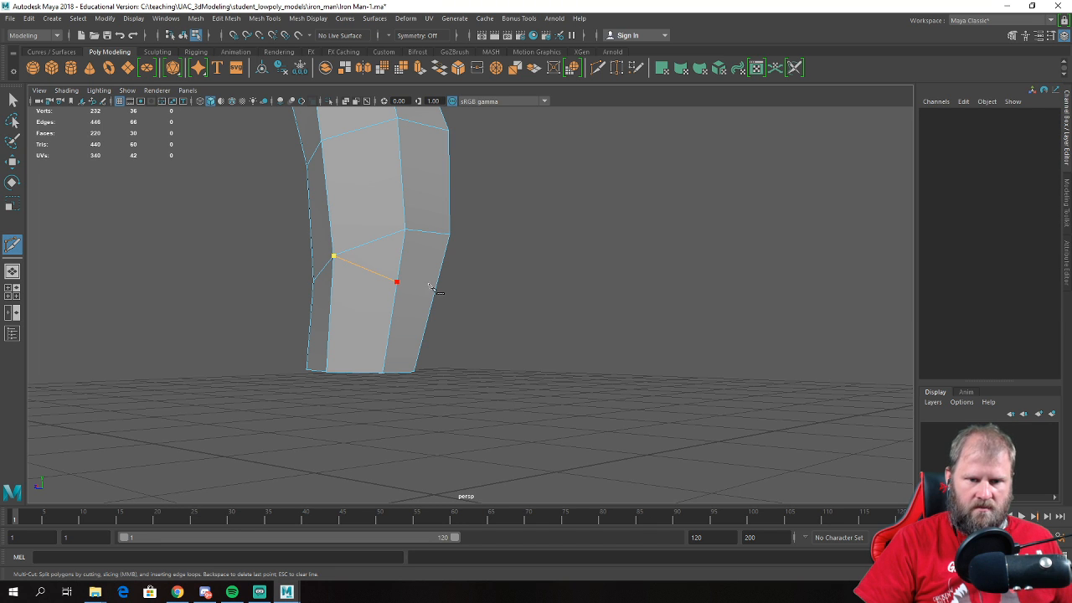
{"action": "left_click_drag", "start_coordinate": [437, 287], "coordinate": [328, 247], "text": "alt"}
{"action": "key", "text": "w"}
- Select the new back edge of the lower calf and move it onto the calf's outline in the side reference
{"action": "right_click_drag", "start_coordinate": [356, 196], "coordinate": [356, 172]}
{"action": "left_click", "coordinate": [402, 280]}
{"action": "key", "text": "space"}
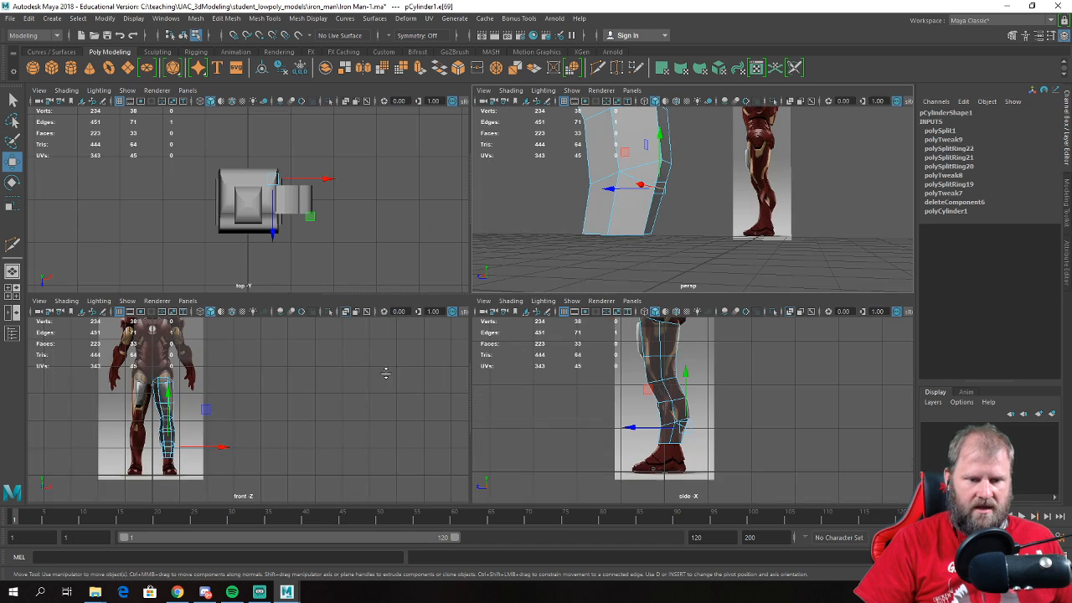
{"action": "key", "text": "space"}
{"action": "key", "text": "space"}
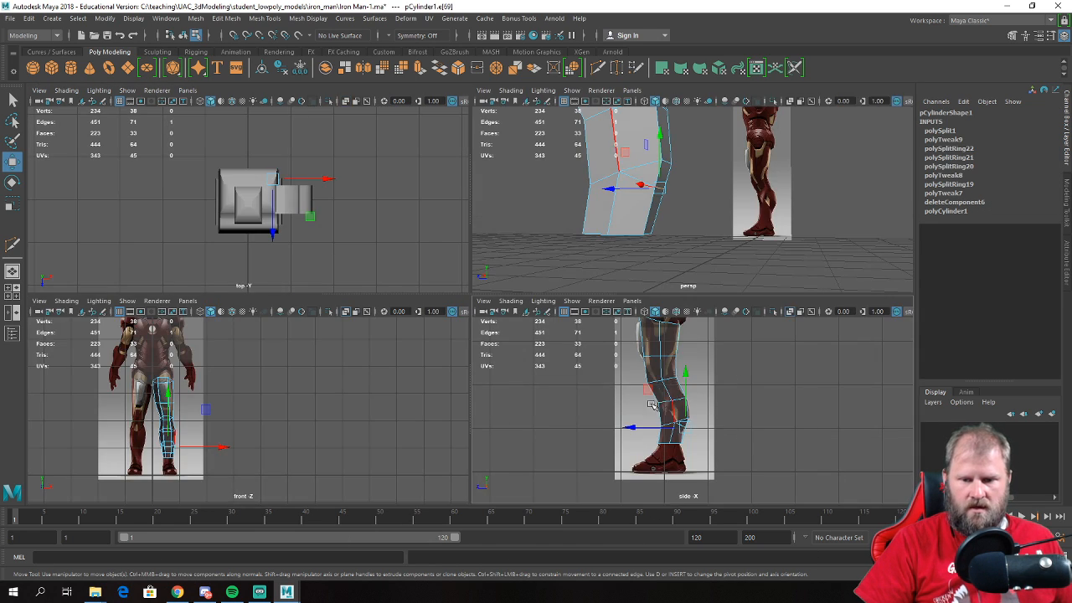
{"action": "key", "text": "space"}
{"action": "scroll", "coordinate": [497, 392], "scroll_direction": "up", "scroll_amount": 3}
{"action": "left_click_drag", "start_coordinate": [410, 417], "coordinate": [400, 442]}
- Fine-tune the back vertices of the lower and upper calf to the bulge in the side reference
{"action": "right_click_drag", "start_coordinate": [400, 270], "coordinate": [356, 269]}
{"action": "left_click_drag", "start_coordinate": [425, 313], "coordinate": [456, 360]}
{"action": "left_click_drag", "start_coordinate": [398, 192], "coordinate": [423, 221]}
{"action": "middle_click_drag", "start_coordinate": [417, 211], "coordinate": [422, 253], "text": "alt"}
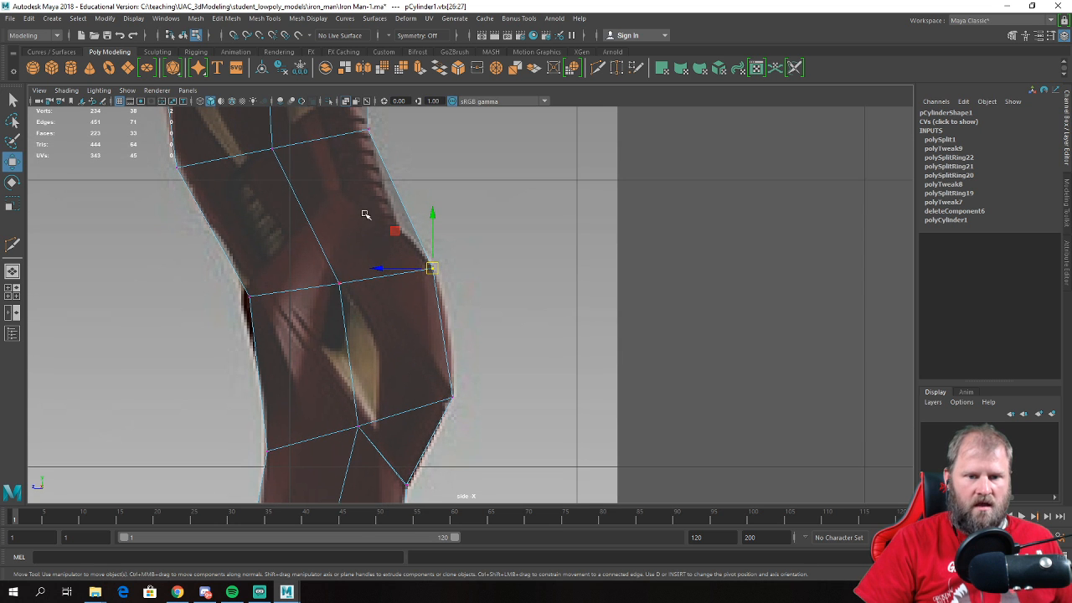
{"action": "scroll", "coordinate": [399, 223], "scroll_direction": "down", "scroll_amount": 8}
- Cut another edge across the back of the leg just above the upper-calf loop with Multi-Cut, joining it to the side vertices
{"action": "key", "text": "space"}
{"action": "key", "text": "space"}
{"action": "left_click_drag", "start_coordinate": [598, 253], "coordinate": [410, 282], "text": "alt"}
{"action": "middle_click_drag", "start_coordinate": [410, 282], "coordinate": [412, 343], "text": "alt"}
{"action": "right_click_drag", "start_coordinate": [407, 279], "coordinate": [426, 269], "text": "alt"}
{"action": "right_click_drag", "start_coordinate": [443, 190], "coordinate": [474, 177]}
{"action": "right_click_drag", "start_coordinate": [439, 210], "coordinate": [384, 210], "text": "shift"}
{"action": "left_click_drag", "start_coordinate": [429, 250], "coordinate": [586, 268], "text": "alt"}
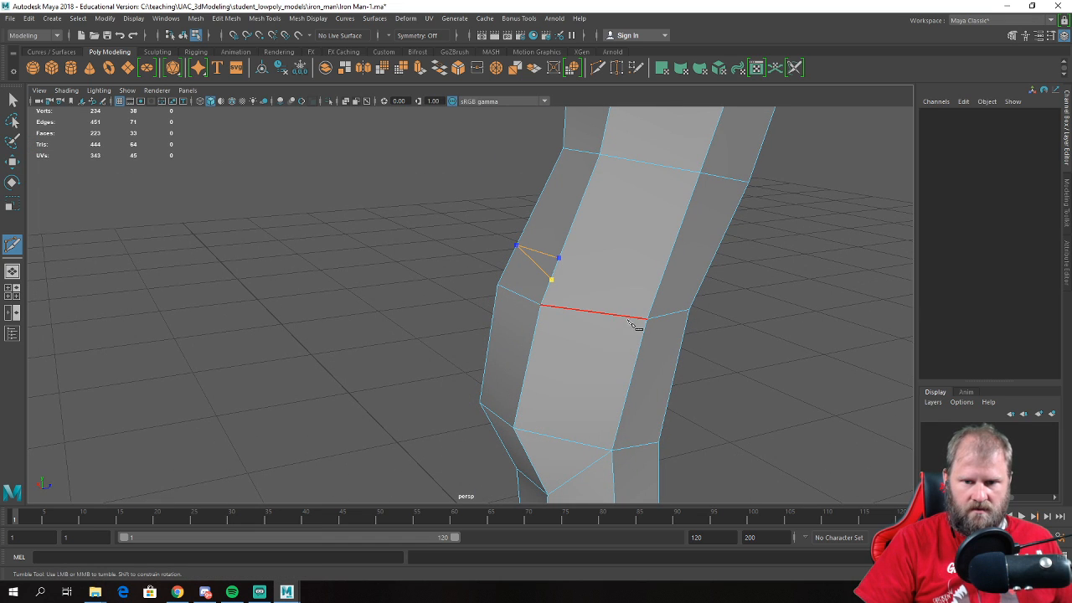
{"action": "key", "text": "w"}
- Select the new edge behind the knee and move it inward to the leg's outline in the side reference
{"action": "left_click_drag", "start_coordinate": [463, 293], "coordinate": [624, 251], "text": "alt"}
{"action": "right_click_drag", "start_coordinate": [434, 269], "coordinate": [418, 223]}
{"action": "left_click", "coordinate": [423, 256]}
{"action": "key", "text": "space"}
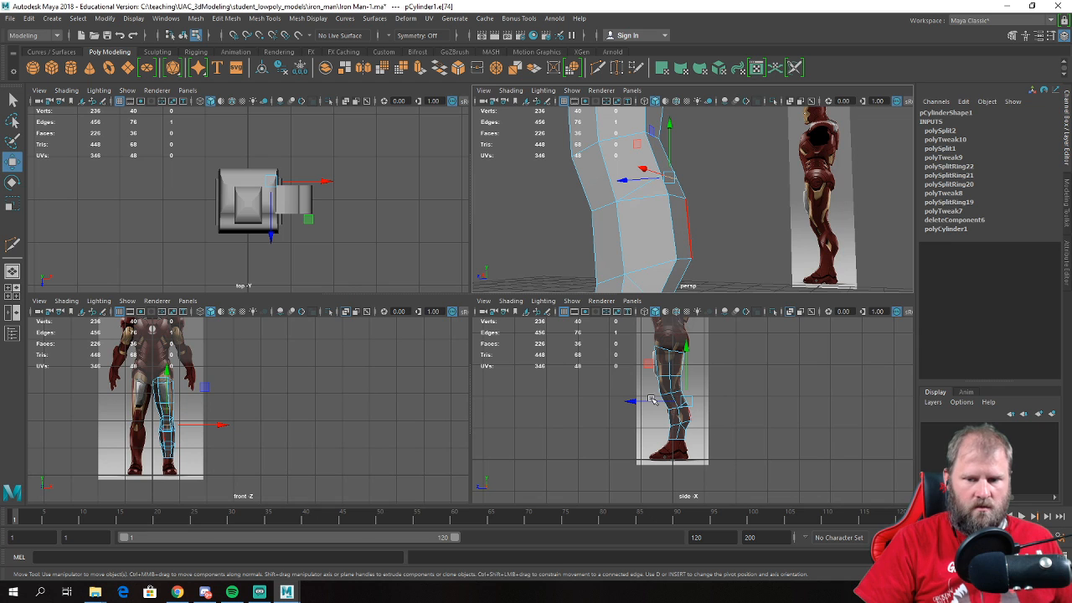
{"action": "key", "text": "space"}
{"action": "scroll", "coordinate": [427, 276], "scroll_direction": "up", "scroll_amount": 5}
{"action": "left_click_drag", "start_coordinate": [423, 234], "coordinate": [408, 241]}
- Return the leg to object mode and examine its shape from several angles in the perspective view
{"action": "key", "text": "space"}
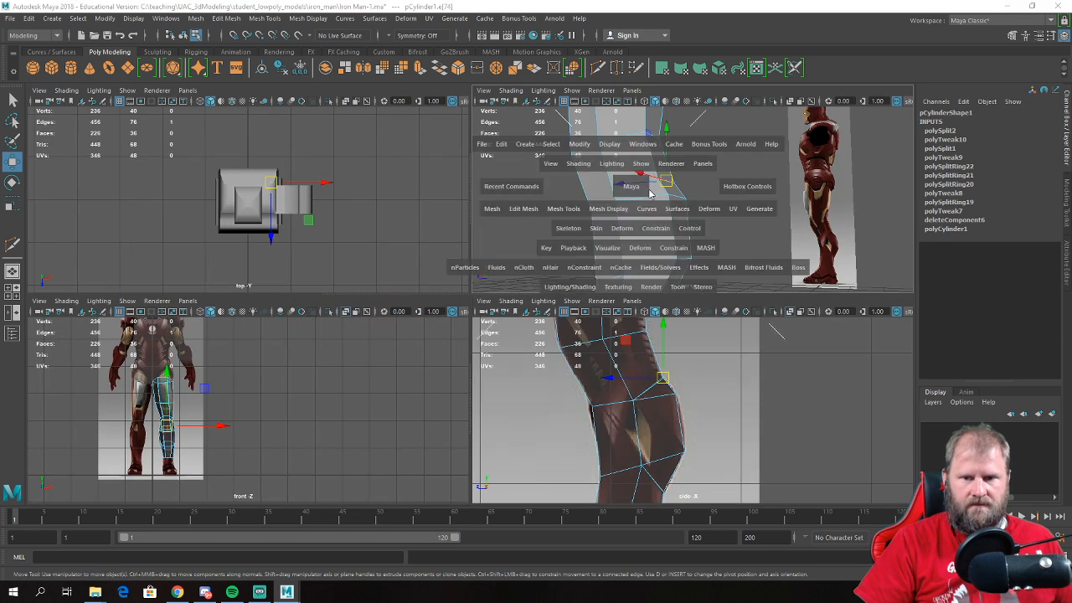
{"action": "left_click_drag", "start_coordinate": [502, 251], "coordinate": [381, 220], "text": "alt"}
{"action": "right_click_drag", "start_coordinate": [434, 161], "coordinate": [444, 166]}
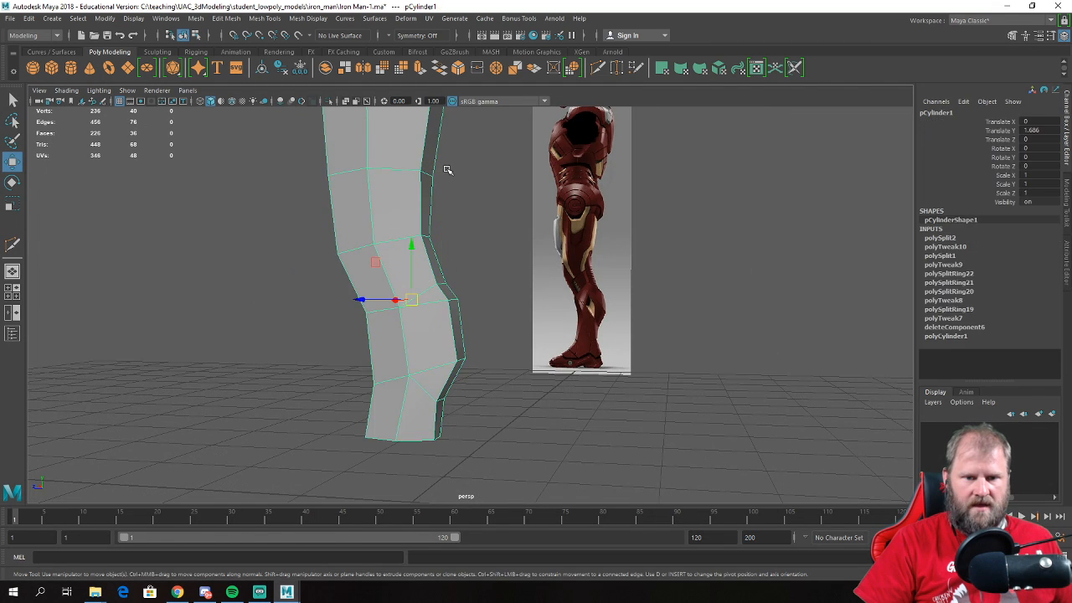
{"action": "left_click", "coordinate": [448, 169]}
{"action": "scroll", "coordinate": [405, 251], "scroll_direction": "down", "scroll_amount": 5}
{"action": "left_click_drag", "start_coordinate": [403, 257], "coordinate": [430, 269], "text": "alt"}
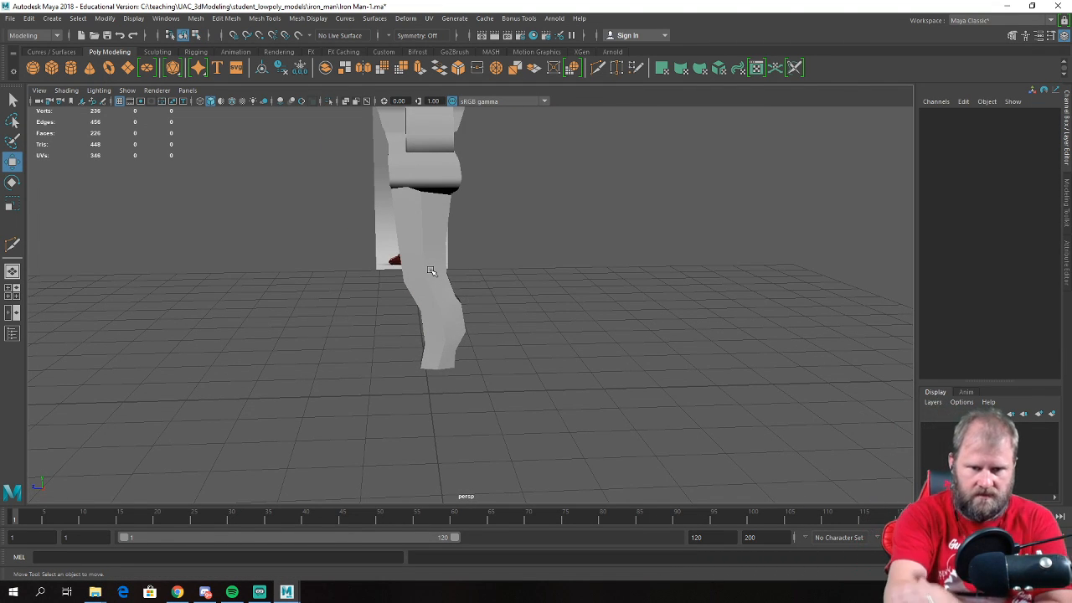
{"action": "left_click", "coordinate": [430, 271]}
{"action": "left_click_drag", "start_coordinate": [383, 203], "coordinate": [203, 162], "text": "alt"}
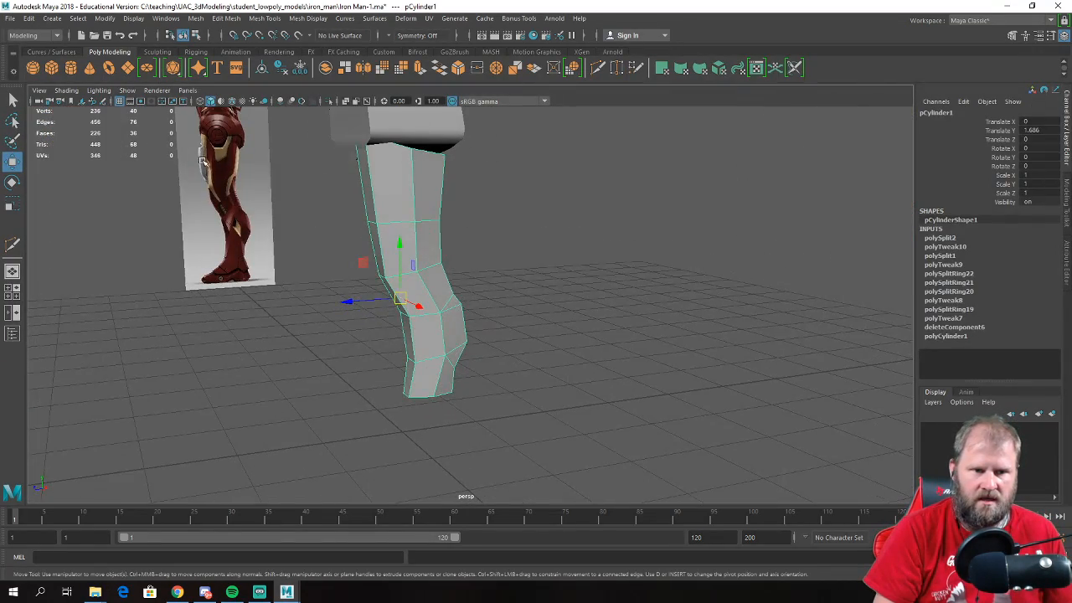
- Select the front face of the thigh and extrude it outward as a raised armour panel
{"action": "middle_click_drag", "start_coordinate": [218, 172], "coordinate": [293, 227], "text": "alt"}
{"action": "right_click_drag", "start_coordinate": [293, 228], "coordinate": [458, 275], "text": "alt"}
{"action": "left_click_drag", "start_coordinate": [457, 274], "coordinate": [492, 243], "text": "alt"}
{"action": "right_click_drag", "start_coordinate": [469, 217], "coordinate": [466, 244]}
{"action": "left_click", "coordinate": [459, 232]}
{"action": "middle_click_drag", "start_coordinate": [459, 238], "coordinate": [474, 276], "text": "alt"}
{"action": "right_click_drag", "start_coordinate": [471, 260], "coordinate": [471, 289], "text": "shift"}
{"action": "left_click_drag", "start_coordinate": [482, 276], "coordinate": [513, 227], "text": "alt"}
{"action": "key", "text": "r"}
{"action": "key", "text": "w"}
- Select the extruded thigh panel's lower edge, raise it slightly and scale it narrower
{"action": "right_click_drag", "start_coordinate": [524, 270], "coordinate": [518, 234]}
{"action": "left_click", "coordinate": [543, 313]}
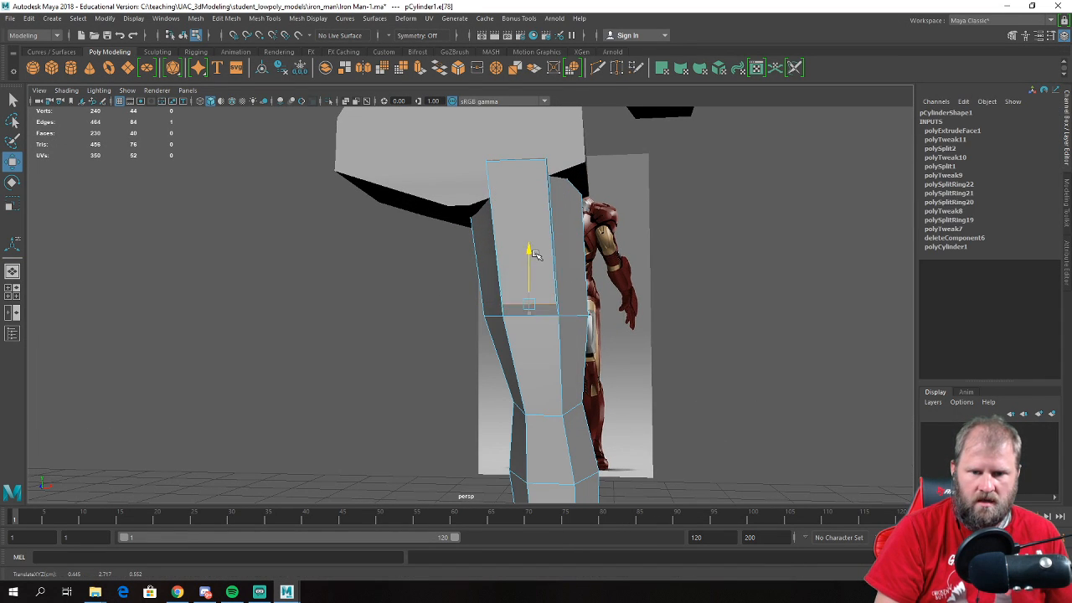
{"action": "key", "text": "r"}
{"action": "key", "text": "w"}
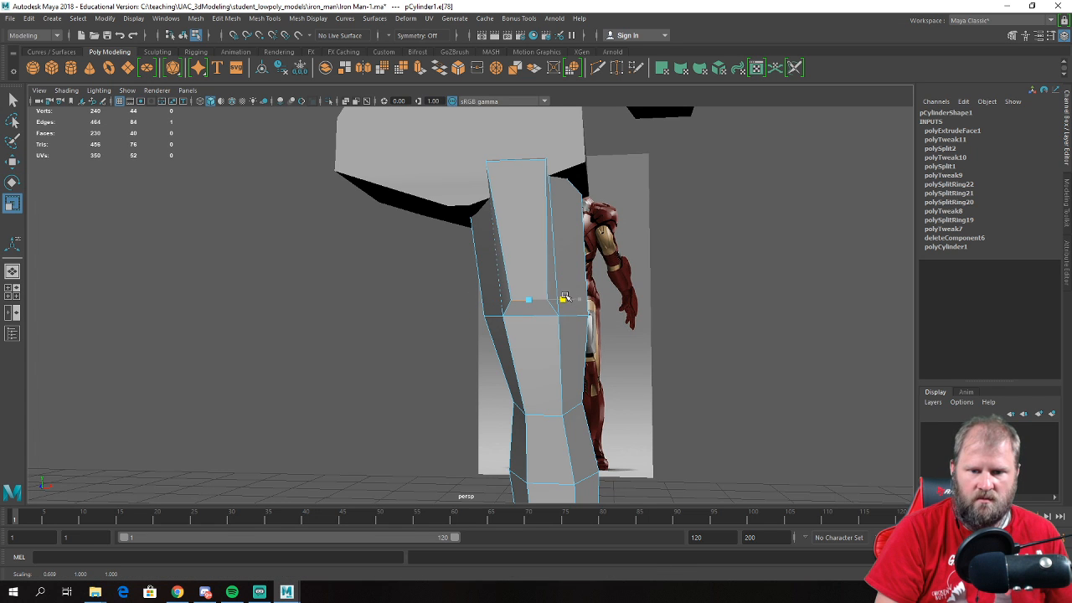
- Delete the top face of the extruded thigh panel so the panel's upper end is open
{"action": "left_click_drag", "start_coordinate": [563, 261], "coordinate": [479, 329], "text": "alt"}
{"action": "right_click_drag", "start_coordinate": [456, 264], "coordinate": [454, 256]}
{"action": "left_click_drag", "start_coordinate": [444, 263], "coordinate": [469, 276], "text": "alt"}
{"action": "right_click_drag", "start_coordinate": [473, 272], "coordinate": [475, 294]}
{"action": "left_click", "coordinate": [471, 280]}
{"action": "left_click", "coordinate": [462, 281]}
{"action": "key", "text": "Delete"}
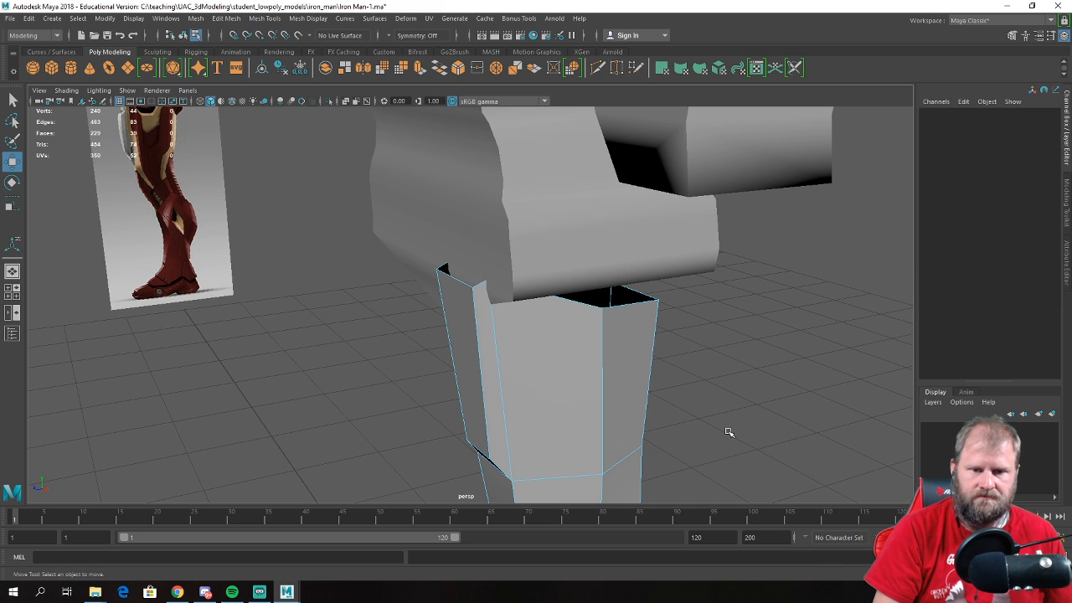
- Return the leg to object mode and isolate it from the rest of the character
{"action": "left_click_drag", "start_coordinate": [544, 356], "coordinate": [564, 343], "text": "alt"}
{"action": "right_click_drag", "start_coordinate": [562, 341], "coordinate": [615, 254]}
{"action": "left_click", "coordinate": [565, 359]}
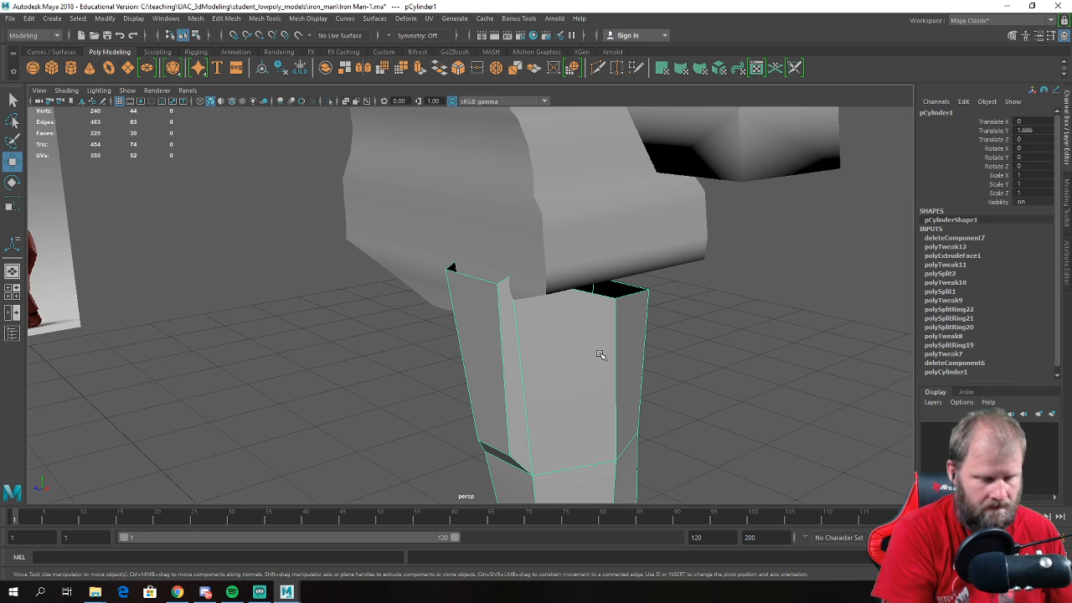
{"action": "key", "text": "ctrl+1"}
- Merge the loose vertices along the thigh panel's upper edge with Merge Vertices on both sides and return to object mode
{"action": "left_click_drag", "start_coordinate": [455, 370], "coordinate": [497, 316], "text": "alt"}
{"action": "right_click_drag", "start_coordinate": [545, 266], "coordinate": [526, 199]}
{"action": "left_click", "coordinate": [541, 229]}
{"action": "right_click_drag", "start_coordinate": [559, 242], "coordinate": [556, 170], "text": "shift"}
{"action": "left_click_drag", "start_coordinate": [564, 181], "coordinate": [481, 226], "text": "alt"}
{"action": "left_click_drag", "start_coordinate": [516, 258], "coordinate": [350, 279]}
{"action": "key", "text": "g"}
{"action": "right_click_drag", "start_coordinate": [456, 329], "coordinate": [510, 254]}
- Check the isolated leg from both sides and bring the rest of the character back into view
{"action": "left_click_drag", "start_coordinate": [510, 254], "coordinate": [648, 365], "text": "alt"}
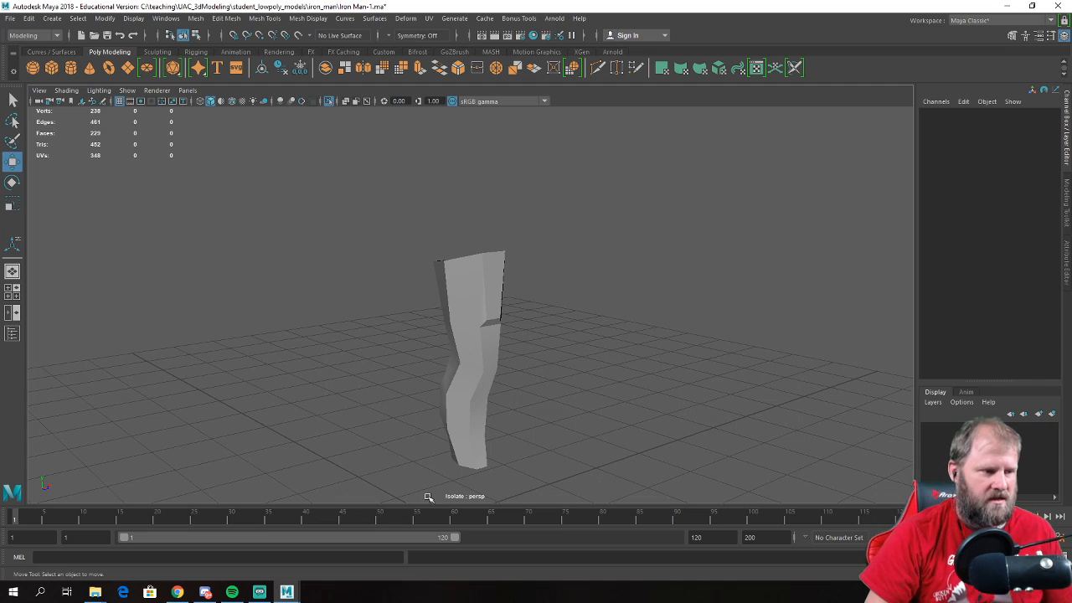
{"action": "left_click_drag", "start_coordinate": [624, 385], "coordinate": [508, 359], "text": "alt"}
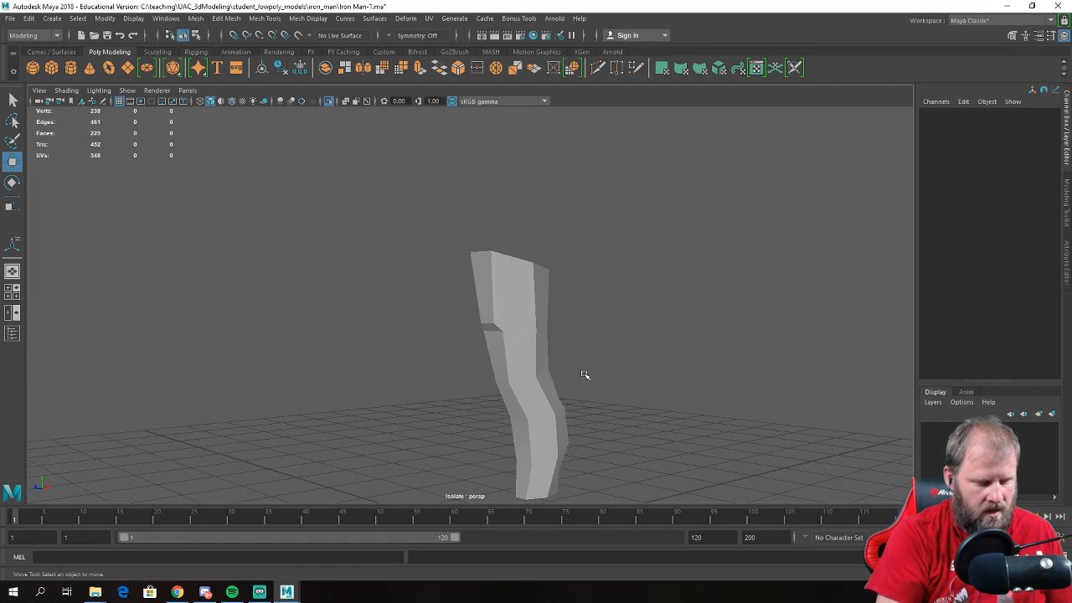
{"action": "key", "text": "ctrl+1"}
{"action": "scroll", "coordinate": [653, 349], "scroll_direction": "down", "scroll_amount": 4}
{"action": "left_click_drag", "start_coordinate": [653, 349], "coordinate": [547, 325], "text": "alt"}
{"action": "left_click_drag", "start_coordinate": [538, 412], "coordinate": [386, 395], "text": "alt"}
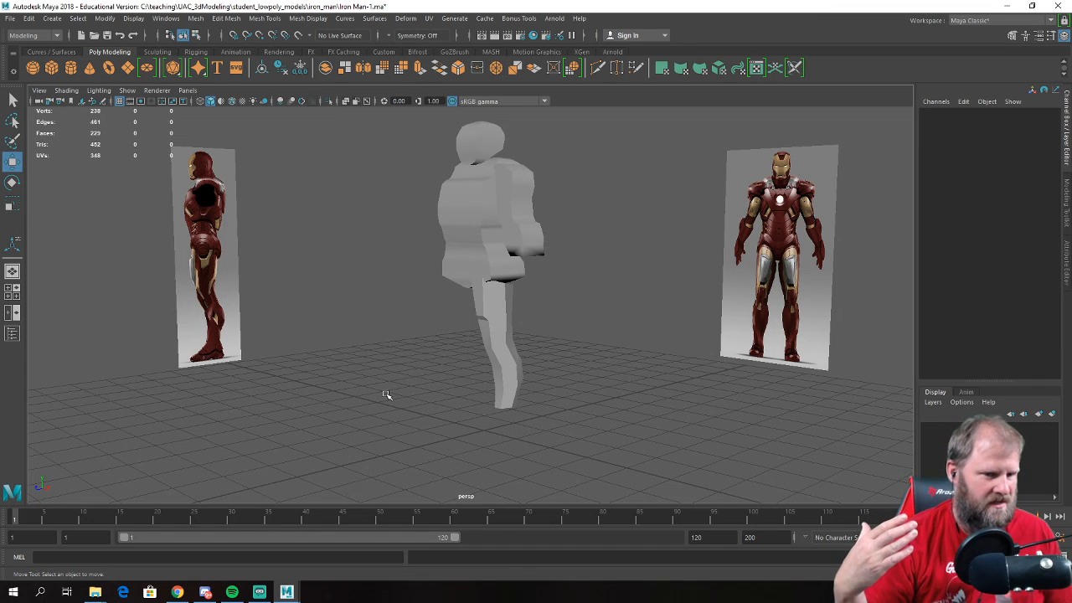
- Select the open edge loop at the leg's lower end and extrude it down to the top of the foot in the side reference
{"action": "left_click_drag", "start_coordinate": [459, 346], "coordinate": [425, 328], "text": "alt"}
{"action": "middle_click_drag", "start_coordinate": [425, 328], "coordinate": [344, 184], "text": "alt"}
{"action": "left_click_drag", "start_coordinate": [344, 184], "coordinate": [390, 195], "text": "alt"}
{"action": "right_click_drag", "start_coordinate": [389, 192], "coordinate": [387, 168]}
{"action": "double_click", "coordinate": [360, 231]}
{"action": "left_click_drag", "start_coordinate": [360, 231], "coordinate": [486, 287], "text": "alt"}
{"action": "key", "text": "space"}
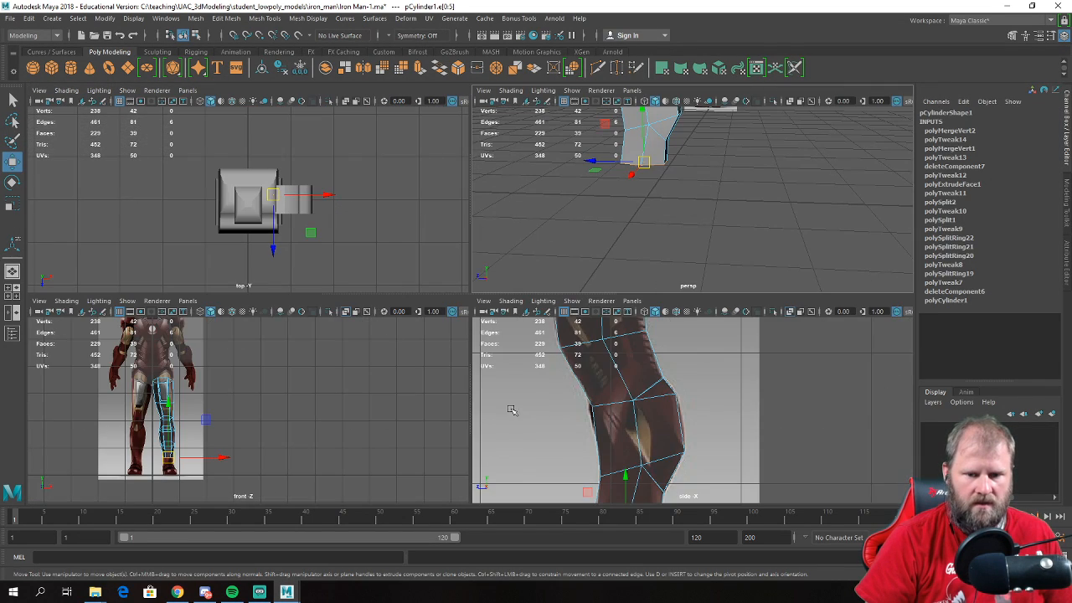
{"action": "key", "text": "space"}
{"action": "scroll", "coordinate": [441, 278], "scroll_direction": "down", "scroll_amount": 2}
{"action": "middle_click_drag", "start_coordinate": [441, 278], "coordinate": [443, 269], "text": "alt"}
{"action": "right_click_drag", "start_coordinate": [369, 265], "coordinate": [374, 270], "text": "shift"}
{"action": "left_click_drag", "start_coordinate": [360, 223], "coordinate": [337, 325]}
- Move the ankle section's new front, back and middle vertices in the side view to flare it to the boot's outline
{"action": "middle_click_drag", "start_coordinate": [336, 325], "coordinate": [338, 273], "text": "alt"}
{"action": "mouse_move", "coordinate": [338, 273]}
{"action": "right_mouse_down", "text": "alt"}
{"action": "mouse_move", "coordinate": [359, 297]}
{"action": "mouse_move", "coordinate": [336, 272]}
{"action": "right_mouse_up", "text": "alt"}
{"action": "left_click_drag", "start_coordinate": [475, 364], "coordinate": [463, 322]}
{"action": "left_click_drag", "start_coordinate": [239, 289], "coordinate": [302, 355]}
{"action": "left_click_drag", "start_coordinate": [286, 326], "coordinate": [219, 308]}
{"action": "left_click", "coordinate": [358, 321]}
{"action": "left_click_drag", "start_coordinate": [359, 324], "coordinate": [355, 330]}
{"action": "left_click_drag", "start_coordinate": [274, 210], "coordinate": [290, 225]}
{"action": "middle_click_drag", "start_coordinate": [344, 293], "coordinate": [341, 311], "text": "alt"}
- Move the ankle section's lower vertices in the front view to match the boot's width and slope in the reference
{"action": "key", "text": "space"}
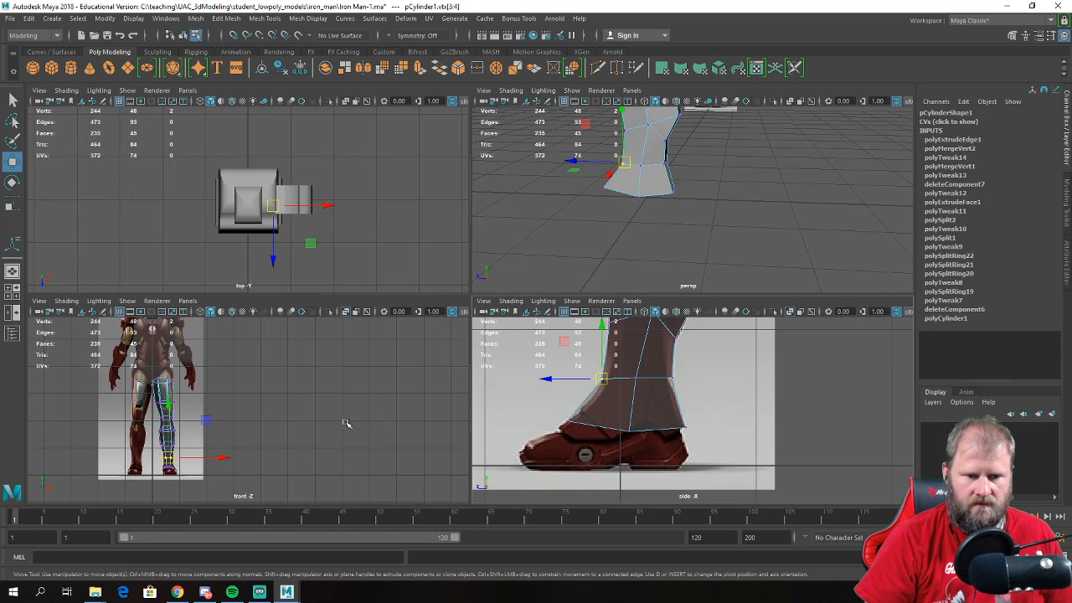
{"action": "key", "text": "space"}
{"action": "scroll", "coordinate": [226, 407], "scroll_direction": "up", "scroll_amount": 8}
{"action": "scroll", "coordinate": [213, 386], "scroll_direction": "up", "scroll_amount": 5}
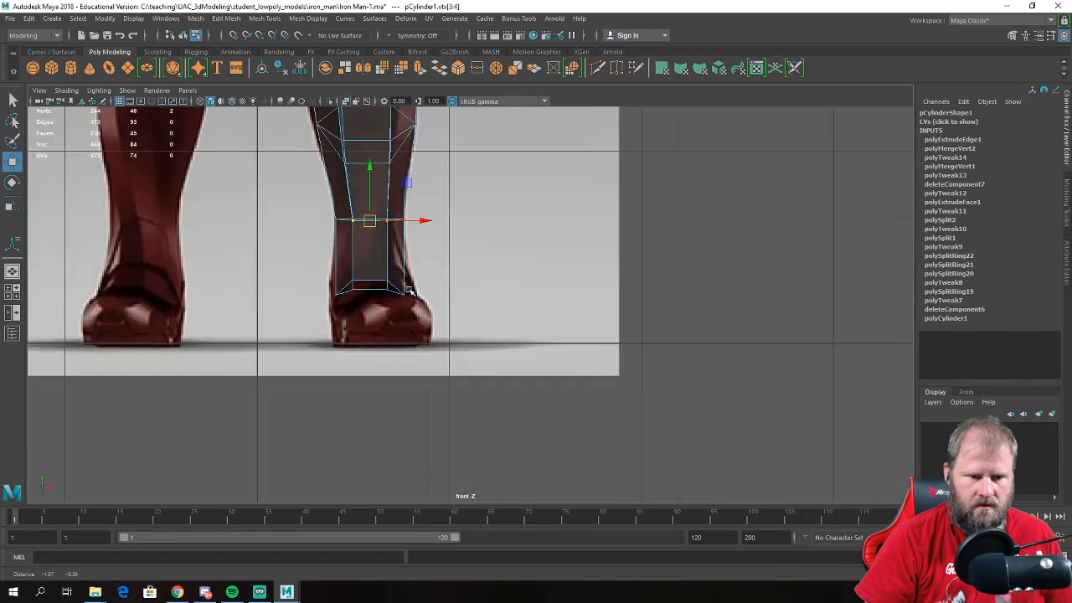
{"action": "left_click", "coordinate": [380, 290]}
{"action": "left_click_drag", "start_coordinate": [379, 290], "coordinate": [387, 284]}
{"action": "left_click_drag", "start_coordinate": [323, 244], "coordinate": [363, 274]}
{"action": "left_click", "coordinate": [281, 290]}
{"action": "left_click_drag", "start_coordinate": [259, 269], "coordinate": [266, 290]}
{"action": "left_click_drag", "start_coordinate": [290, 245], "coordinate": [298, 274]}
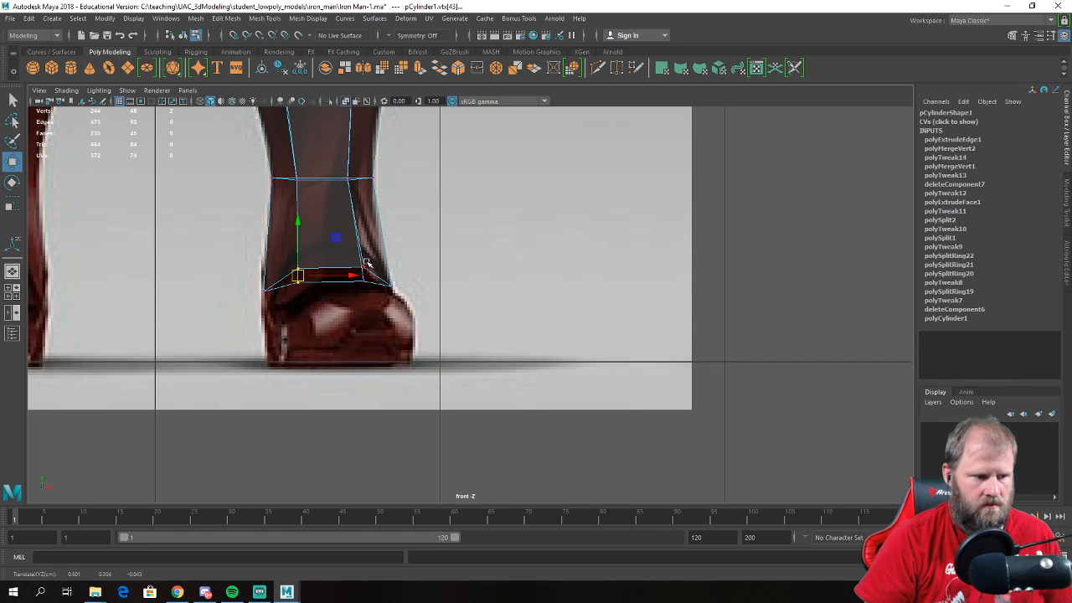
- Select the open edge loop at the bottom of the ankle section and extrude it
{"action": "key", "text": "space"}
{"action": "key", "text": "space"}
{"action": "left_click_drag", "start_coordinate": [562, 239], "coordinate": [421, 236], "text": "alt"}
{"action": "left_click_drag", "start_coordinate": [207, 220], "coordinate": [337, 239], "text": "alt"}
{"action": "left_click", "coordinate": [334, 268]}
{"action": "right_click_drag", "start_coordinate": [335, 268], "coordinate": [267, 243], "text": "alt"}
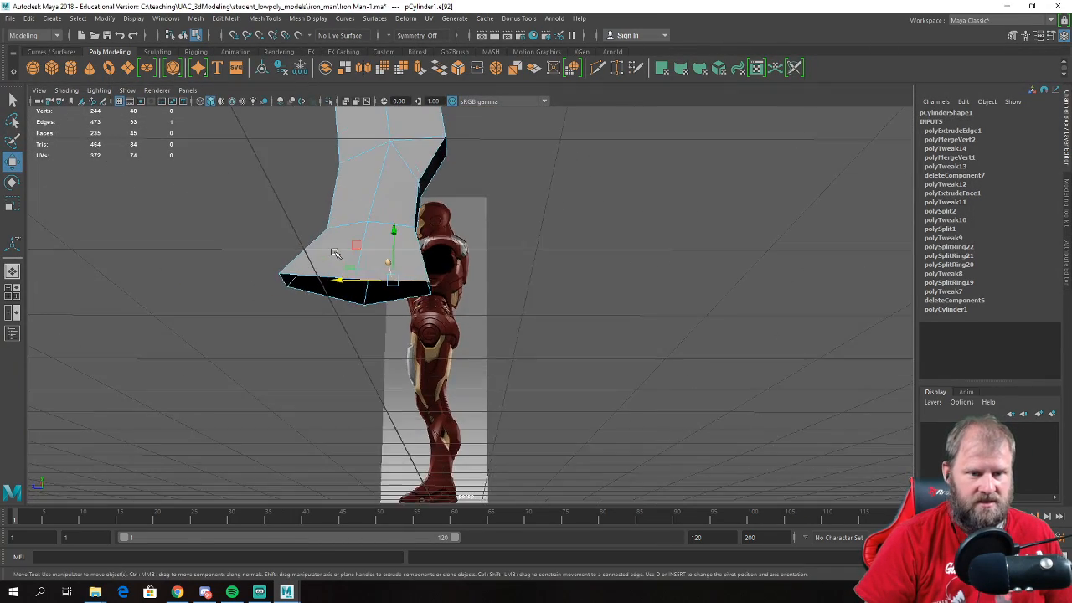
{"action": "left_click_drag", "start_coordinate": [182, 209], "coordinate": [242, 224], "text": "alt"}
{"action": "right_click_drag", "start_coordinate": [220, 223], "coordinate": [269, 227], "text": "alt"}
{"action": "double_click", "coordinate": [264, 222]}
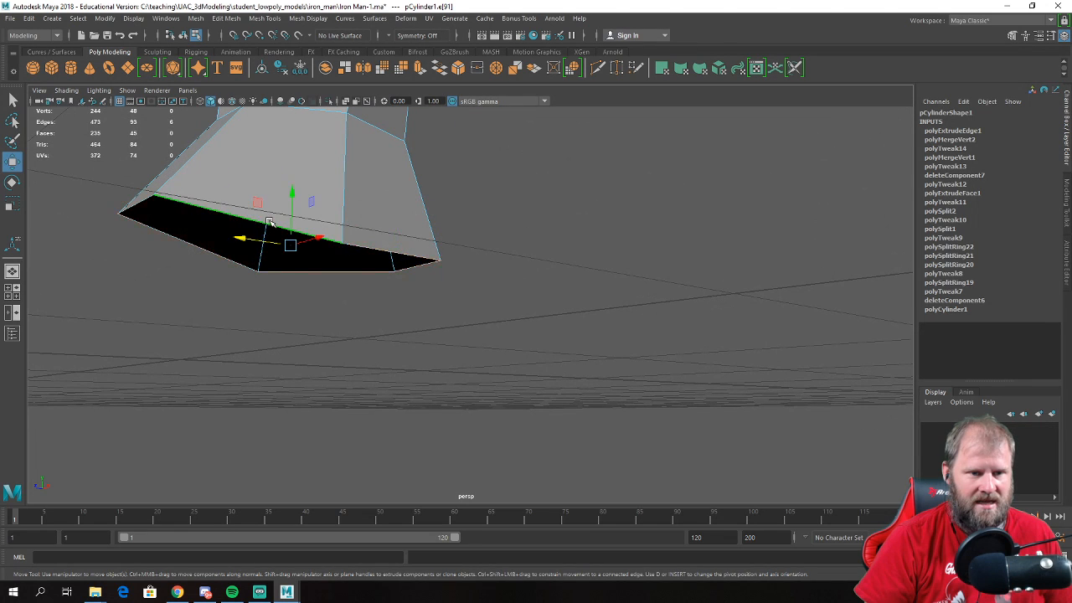
{"action": "right_click_drag", "start_coordinate": [338, 206], "coordinate": [306, 206], "text": "alt"}
{"action": "left_click_drag", "start_coordinate": [338, 206], "coordinate": [323, 227], "text": "alt"}
{"action": "right_click_drag", "start_coordinate": [329, 216], "coordinate": [327, 249], "text": "shift"}
{"action": "left_click_drag", "start_coordinate": [327, 249], "coordinate": [430, 378], "text": "alt"}
- Lower the extruded edge loop to the sole line in the side reference and flatten it
{"action": "key", "text": "w"}
{"action": "key", "text": "space"}
{"action": "key", "text": "space"}
{"action": "scroll", "coordinate": [443, 256], "scroll_direction": "up", "scroll_amount": 5}
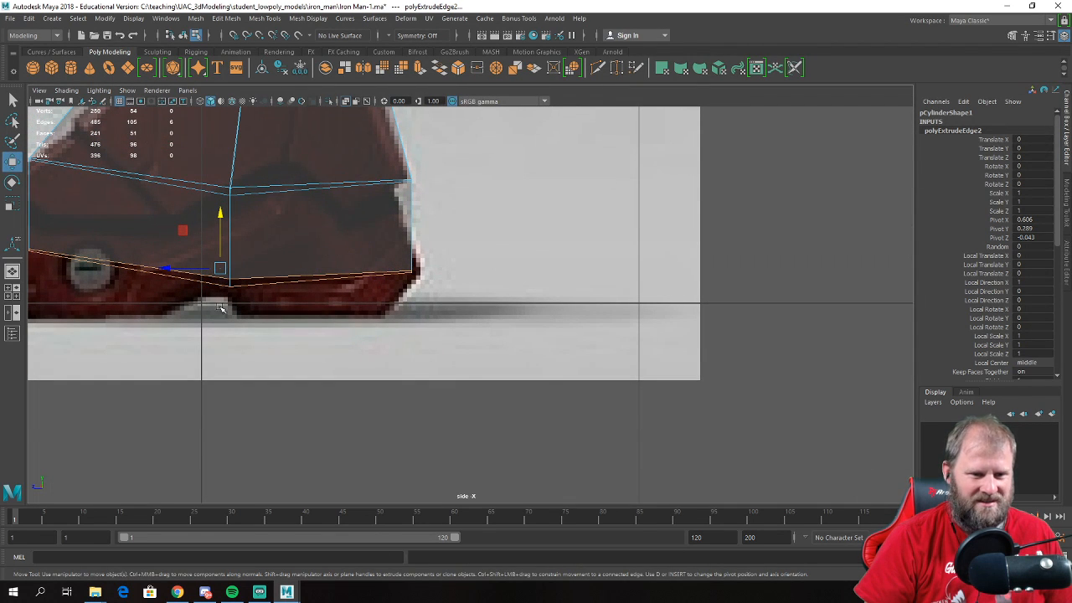
{"action": "left_click_drag", "start_coordinate": [219, 214], "coordinate": [220, 317]}
{"action": "key", "text": "e"}
{"action": "key", "text": "r"}
{"action": "key", "text": "w"}
{"action": "middle_click_drag", "start_coordinate": [263, 292], "coordinate": [345, 273], "text": "alt"}
{"action": "left_click_drag", "start_coordinate": [304, 220], "coordinate": [296, 252]}
{"action": "middle_click_drag", "start_coordinate": [413, 254], "coordinate": [329, 252], "text": "alt"}
{"action": "scroll", "coordinate": [366, 244], "scroll_direction": "down", "scroll_amount": 5}
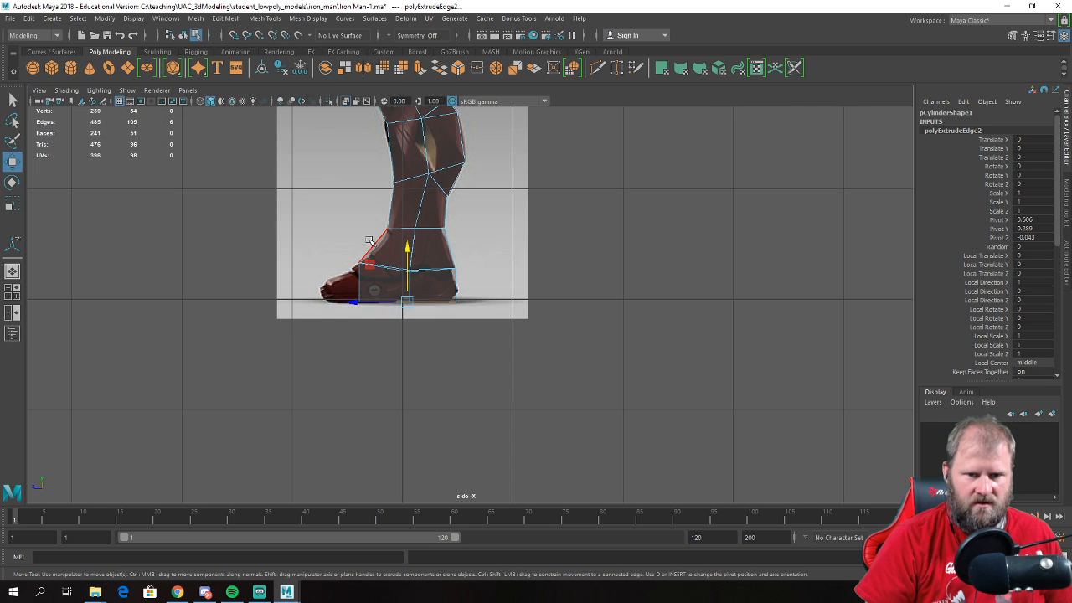
- Move the foot's lower heel vertices backward and adjust the lower front vertices to the sole line in the side view
{"action": "scroll", "coordinate": [407, 299], "scroll_direction": "up", "scroll_amount": 5}
{"action": "right_click_drag", "start_coordinate": [416, 261], "coordinate": [367, 259]}
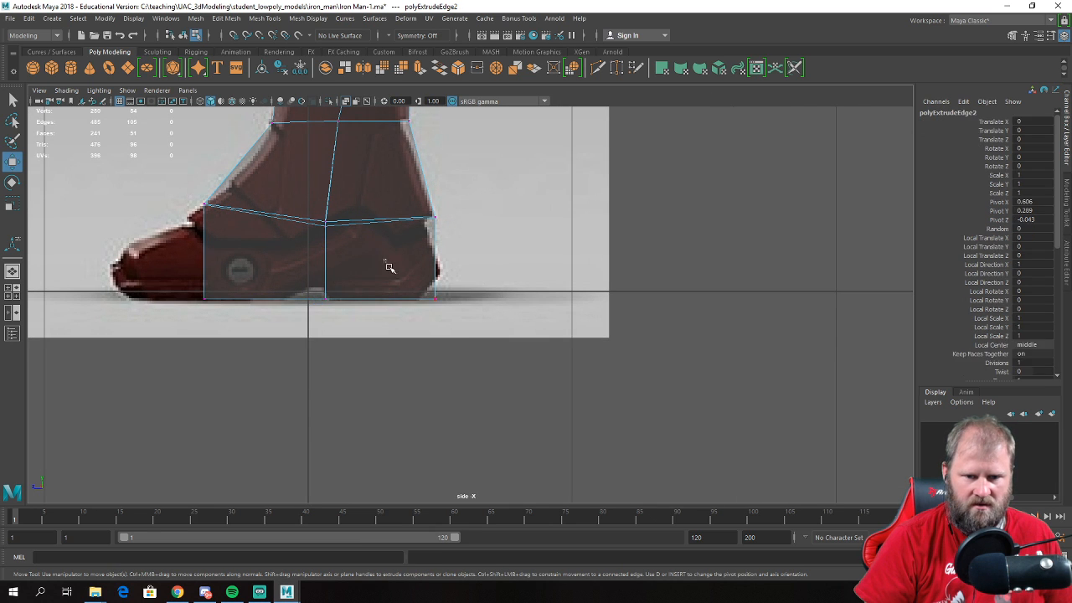
{"action": "left_click_drag", "start_coordinate": [417, 283], "coordinate": [451, 311]}
{"action": "left_click_drag", "start_coordinate": [384, 303], "coordinate": [397, 301]}
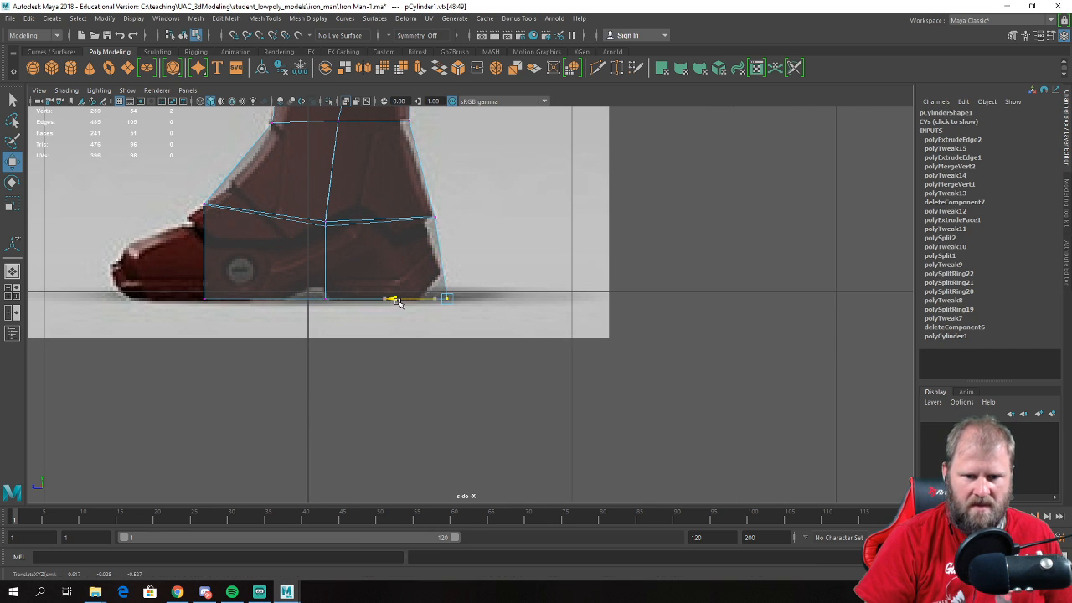
{"action": "middle_click_drag", "start_coordinate": [280, 285], "coordinate": [469, 316], "text": "alt"}
{"action": "left_click_drag", "start_coordinate": [340, 287], "coordinate": [408, 343]}
{"action": "left_click_drag", "start_coordinate": [396, 275], "coordinate": [394, 277]}
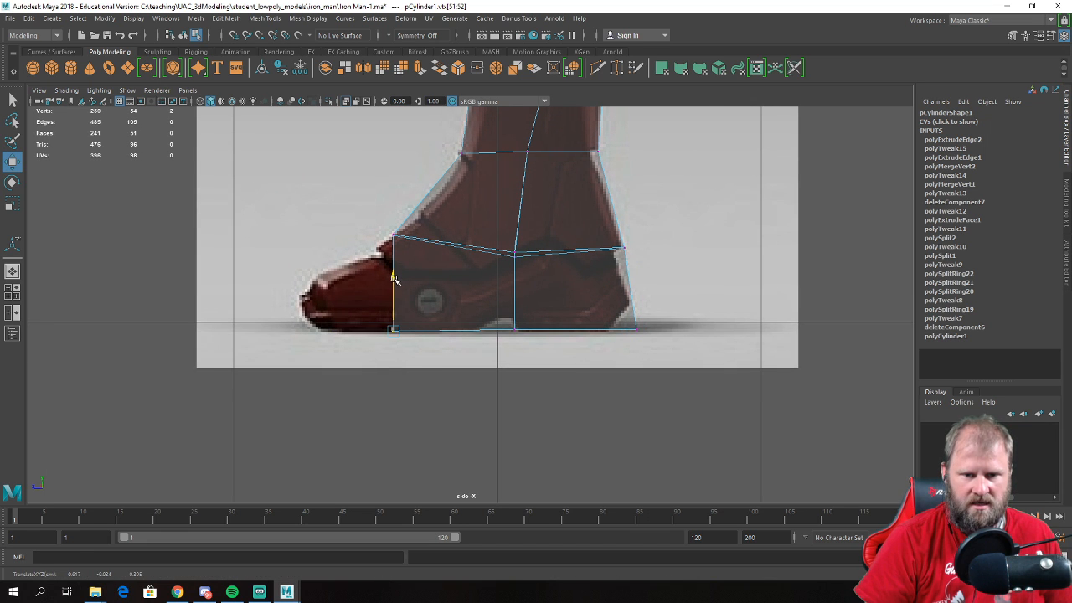
- Select the front face of the foot block and scale it wider
{"action": "key", "text": "space"}
{"action": "key", "text": "space"}
{"action": "left_click_drag", "start_coordinate": [538, 246], "coordinate": [460, 297], "text": "alt"}
{"action": "right_click_drag", "start_coordinate": [459, 270], "coordinate": [458, 300]}
{"action": "left_click", "coordinate": [439, 345]}
{"action": "key", "text": "e"}
{"action": "key", "text": "r"}
{"action": "left_click_drag", "start_coordinate": [490, 345], "coordinate": [527, 333]}
{"action": "key", "text": "w"}
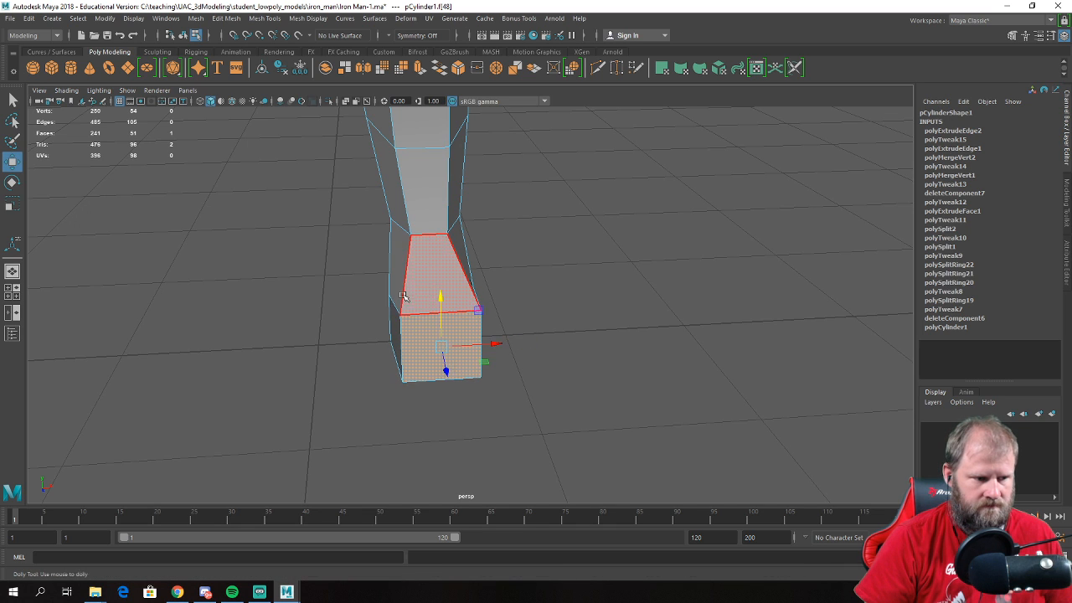
- Scale the upper edge of the foot's front face narrower
{"action": "scroll", "coordinate": [441, 300], "scroll_direction": "up", "scroll_amount": 2}
{"action": "right_click_drag", "start_coordinate": [439, 269], "coordinate": [436, 258]}
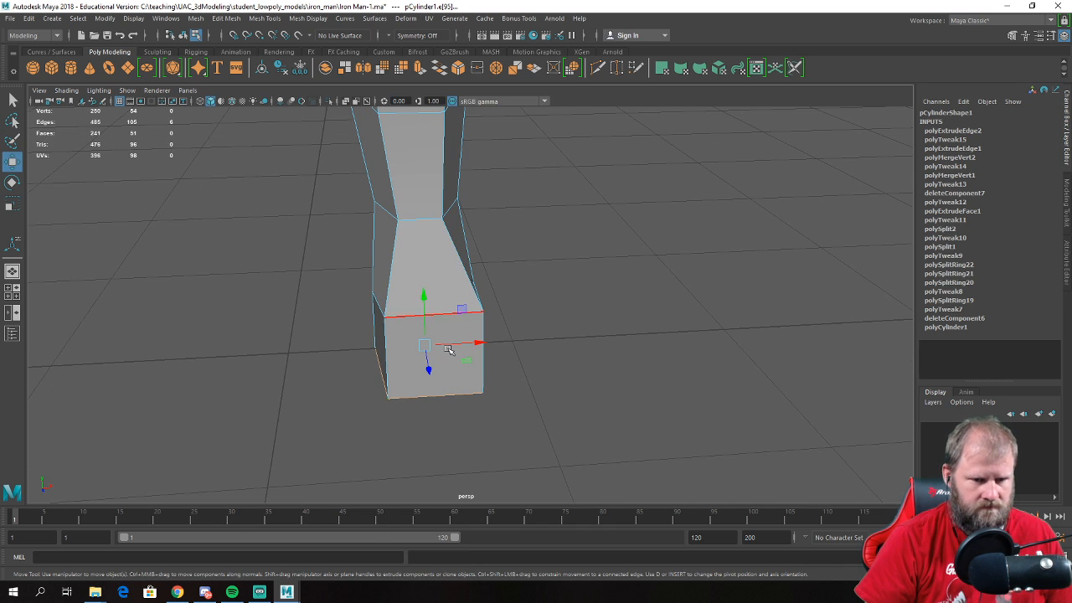
{"action": "left_click", "coordinate": [443, 313]}
{"action": "key", "text": "e"}
{"action": "key", "text": "r"}
{"action": "left_click_drag", "start_coordinate": [484, 313], "coordinate": [469, 314]}
{"action": "key", "text": "w"}
- Close the heel half of the open sole by bridging its opposite edges with Append to Polygon
{"action": "left_click_drag", "start_coordinate": [564, 322], "coordinate": [381, 248], "text": "alt"}
{"action": "right_click_drag", "start_coordinate": [381, 248], "coordinate": [448, 268]}
{"action": "left_click", "coordinate": [410, 319]}
{"action": "left_click", "coordinate": [402, 383]}
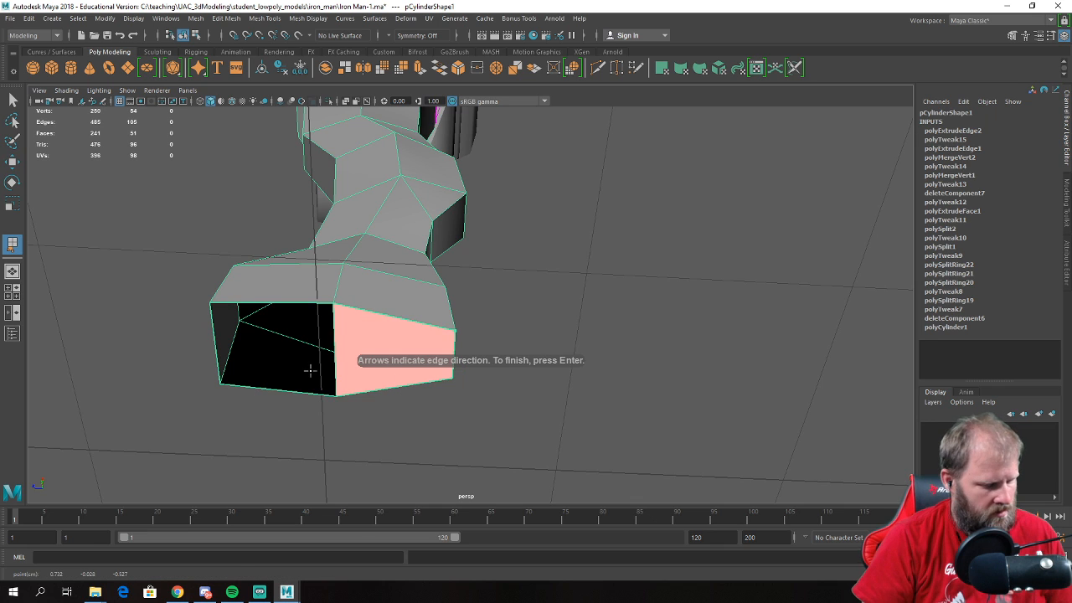
{"action": "key", "text": "Return"}
{"action": "left_click", "coordinate": [293, 304]}
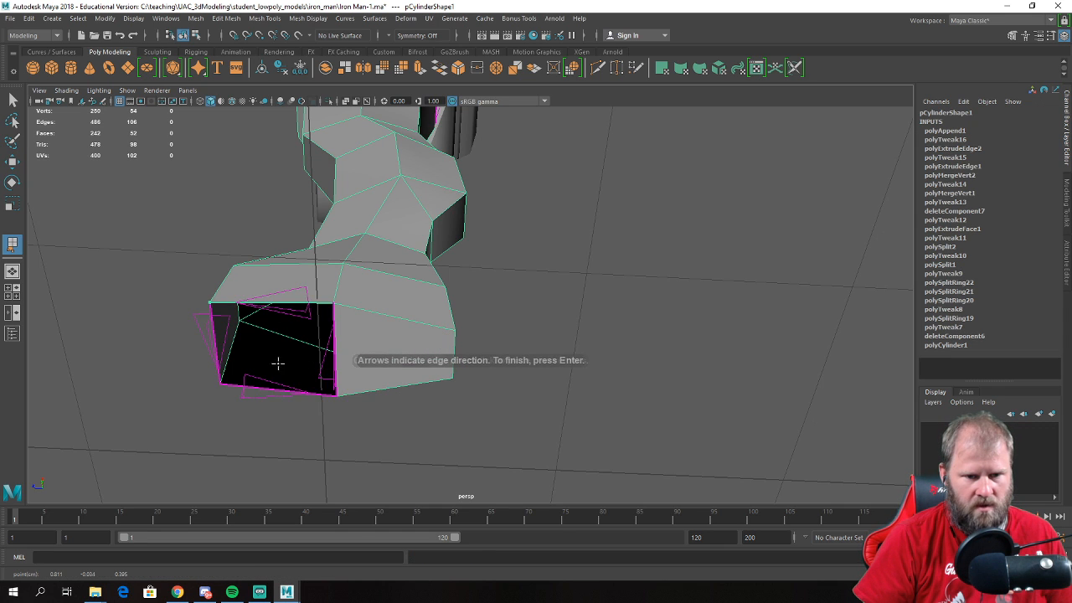
{"action": "left_click", "coordinate": [283, 387]}
{"action": "key", "text": "Return"}
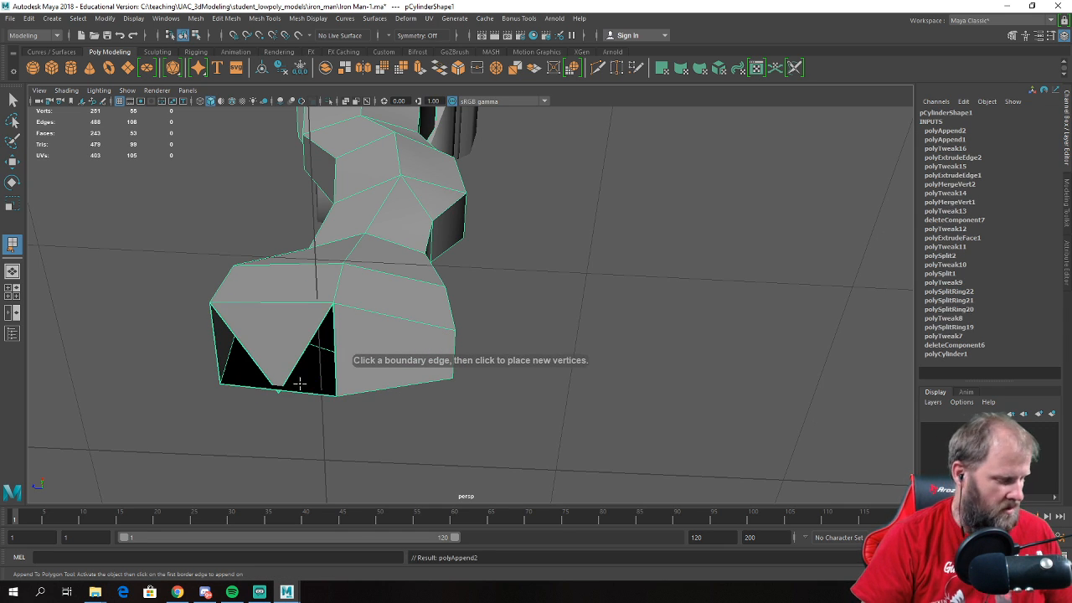
{"action": "key", "text": "ctrl+z"}
- Close the front half of the open sole with Append to Polygon
{"action": "left_click", "coordinate": [304, 303]}
{"action": "key", "text": "Return"}
{"action": "left_click_drag", "start_coordinate": [299, 371], "coordinate": [335, 387], "text": "alt"}
{"action": "right_click_drag", "start_coordinate": [334, 387], "coordinate": [423, 358], "text": "alt"}
- Extrude the front face of the foot block forward to the toe tip in the side reference
{"action": "right_click_drag", "start_coordinate": [364, 266], "coordinate": [369, 289]}
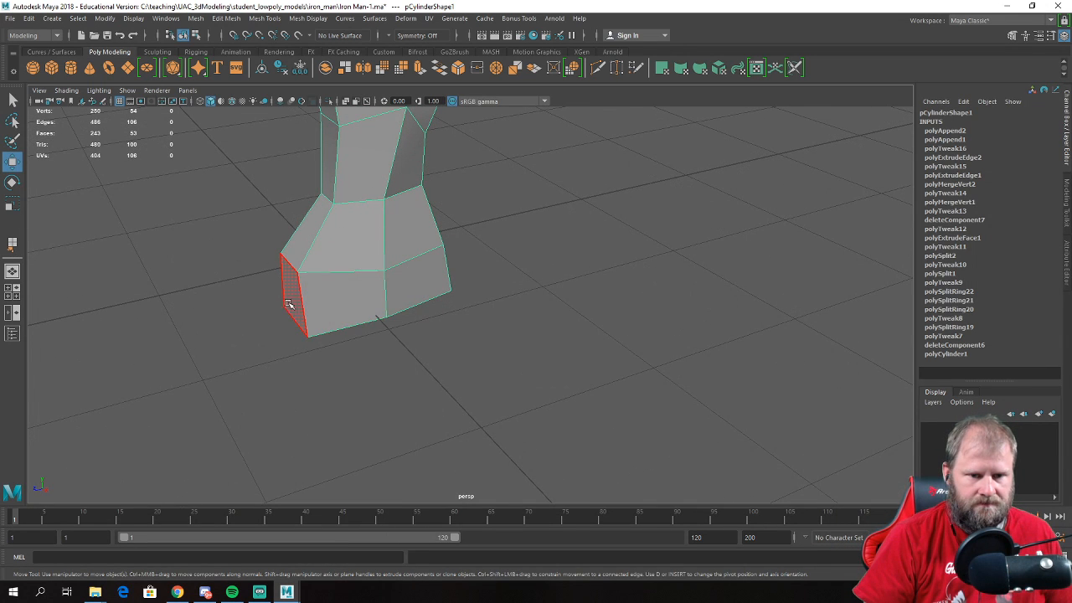
{"action": "left_click", "coordinate": [287, 299]}
{"action": "mouse_move", "coordinate": [300, 279]}
{"action": "right_mouse_down", "text": "shift"}
{"action": "mouse_move", "coordinate": [251, 270]}
{"action": "mouse_move", "coordinate": [307, 293]}
{"action": "mouse_move", "coordinate": [293, 293]}
{"action": "right_mouse_up", "text": "shift"}
{"action": "key", "text": "w"}
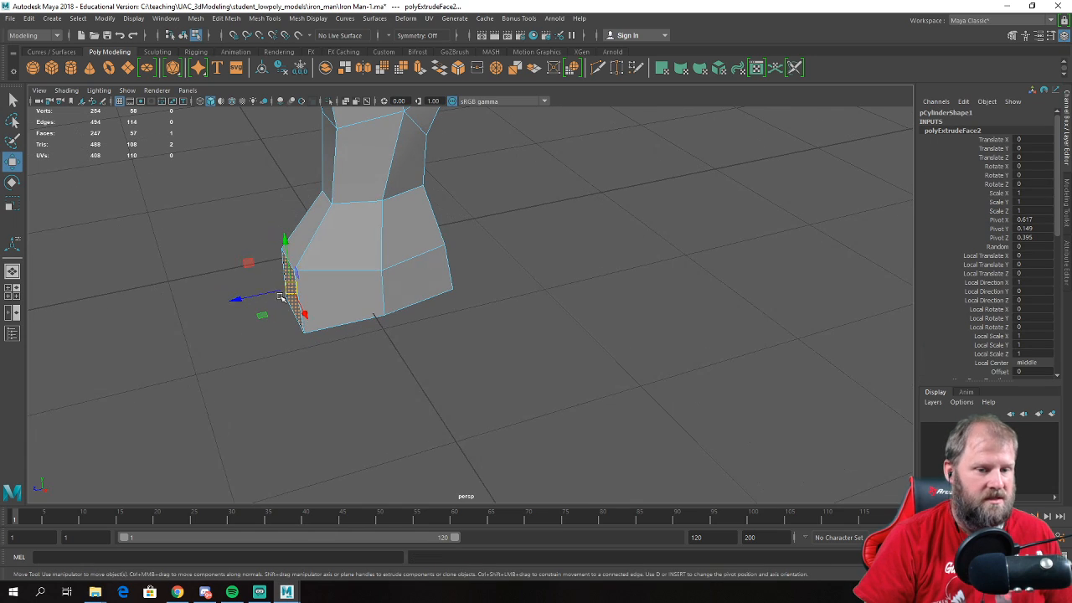
{"action": "left_click_drag", "start_coordinate": [239, 302], "coordinate": [315, 351]}
{"action": "middle_click_drag", "start_coordinate": [315, 352], "coordinate": [217, 207], "text": "alt"}
{"action": "key", "text": "space"}
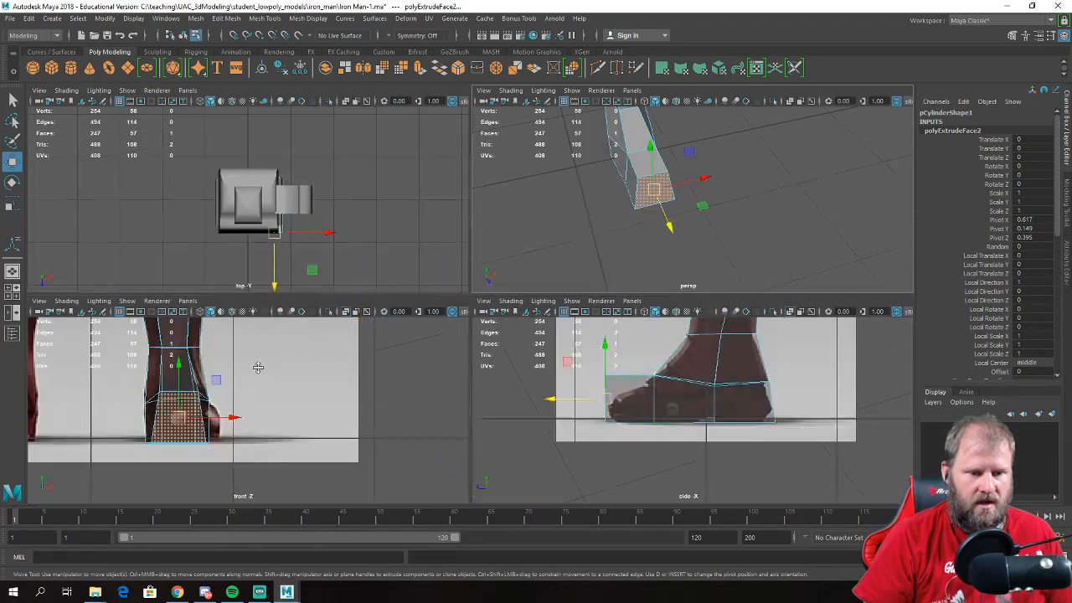
{"action": "key", "text": "space"}
- Lower the toe's upper vertices to the boot's slope and move its lower vertices back beneath them in the side view
{"action": "middle_click_drag", "start_coordinate": [466, 337], "coordinate": [560, 352], "text": "alt"}
{"action": "scroll", "coordinate": [552, 345], "scroll_direction": "up", "scroll_amount": 2}
{"action": "right_click_drag", "start_coordinate": [389, 242], "coordinate": [331, 240]}
{"action": "left_click_drag", "start_coordinate": [290, 199], "coordinate": [333, 277]}
{"action": "left_click", "coordinate": [308, 365]}
{"action": "left_click_drag", "start_coordinate": [307, 365], "coordinate": [333, 367]}
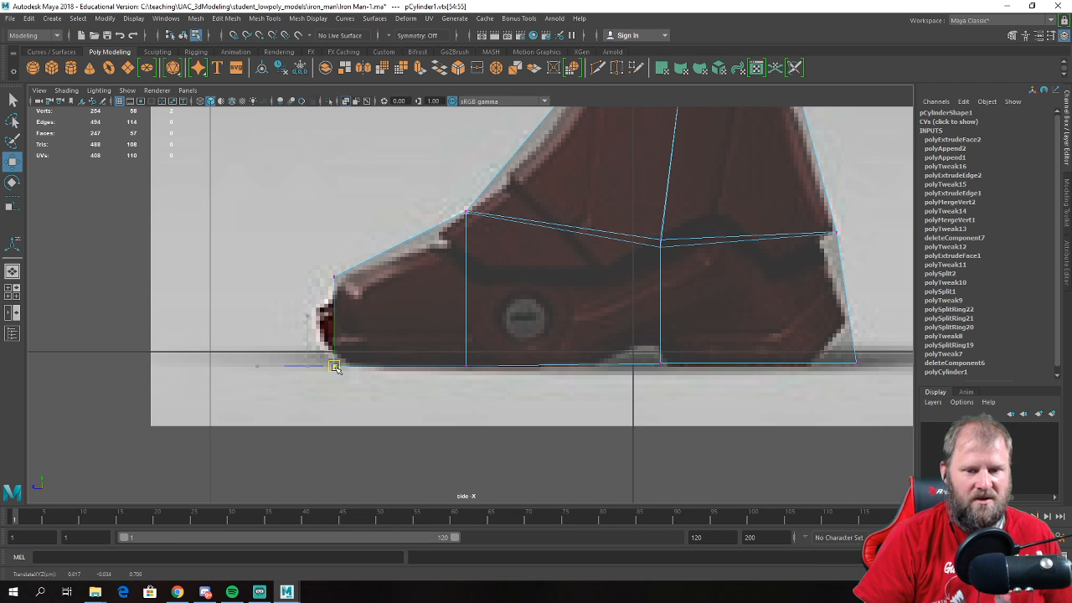
- Raise the toe's lower vertices and snap them back to the height of the neighbouring sole vertices
{"action": "left_click_drag", "start_coordinate": [335, 312], "coordinate": [335, 258]}
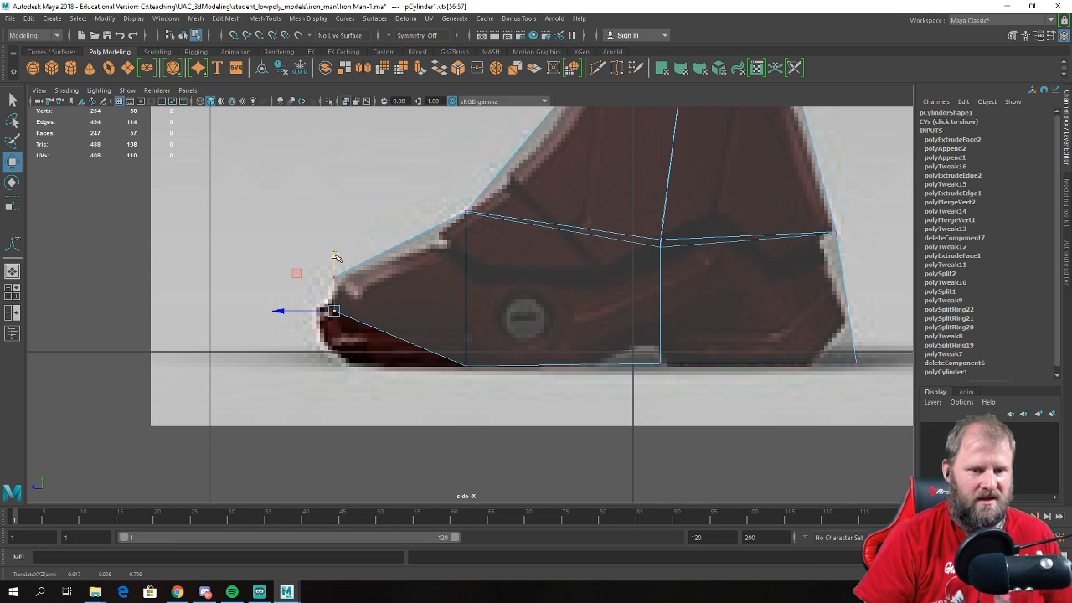
{"action": "left_click_drag", "start_coordinate": [338, 260], "coordinate": [453, 347]}
{"action": "left_click_drag", "start_coordinate": [333, 347], "coordinate": [449, 379]}
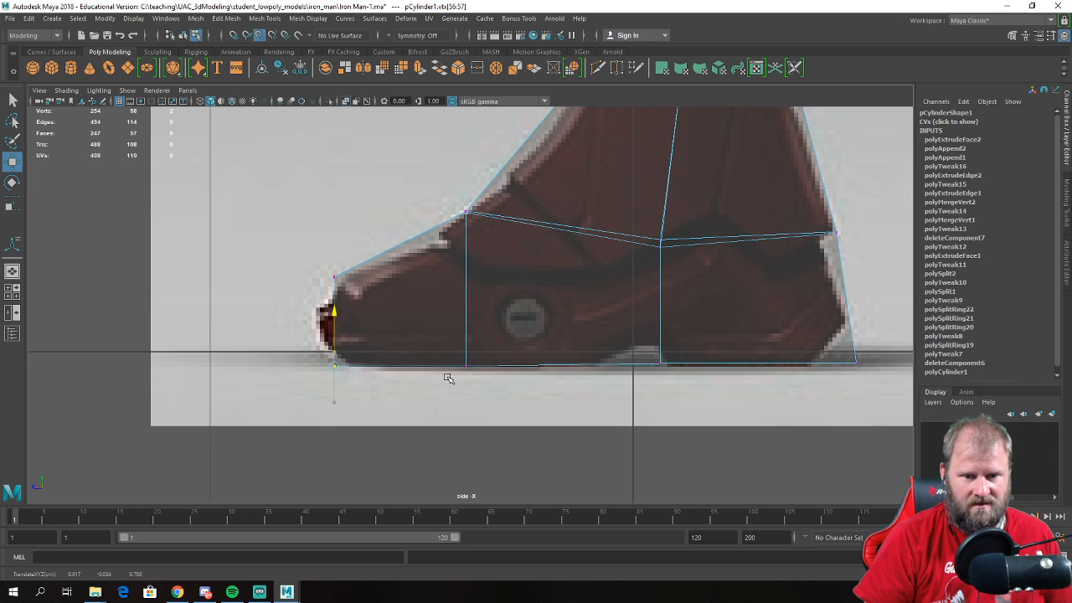
- Move the toe's upper vertices forward and down to the boot tip and align the lower vertices directly beneath them
{"action": "left_click", "coordinate": [335, 276]}
{"action": "left_click_drag", "start_coordinate": [333, 278], "coordinate": [325, 295]}
{"action": "left_click", "coordinate": [335, 366]}
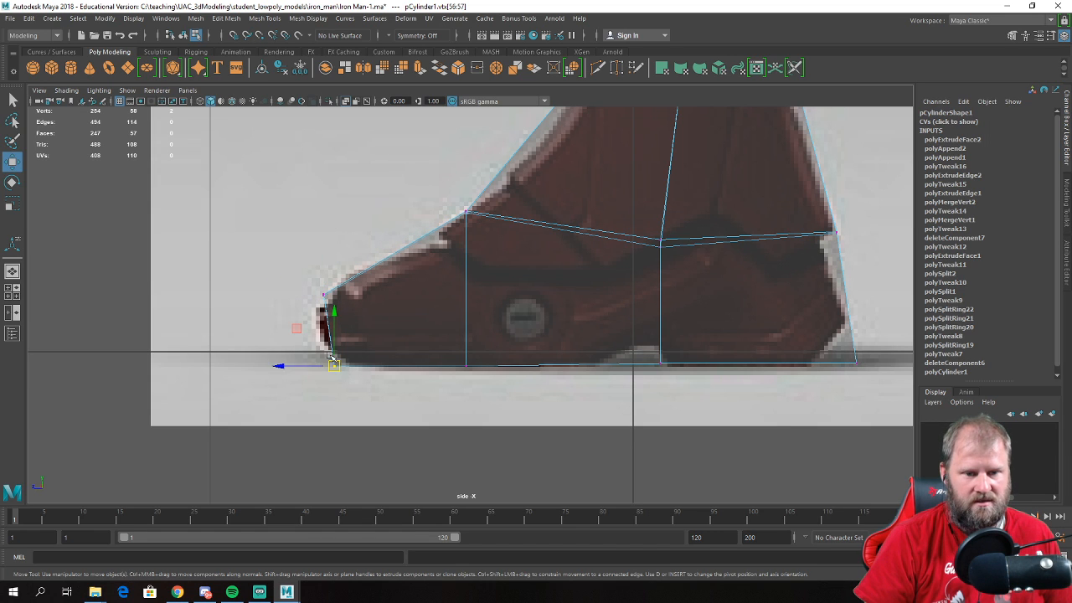
{"action": "left_click_drag", "start_coordinate": [304, 366], "coordinate": [275, 366]}
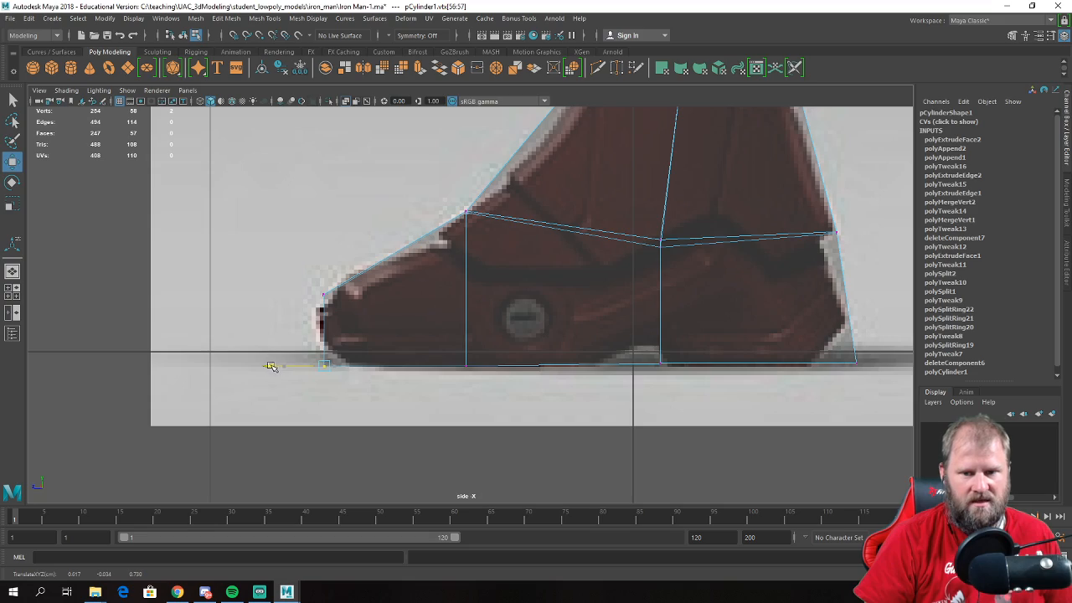
- Move the toe tip's lower corner vertices sideways in the perspective view to line up with its upper edge
{"action": "key", "text": "space"}
{"action": "key", "text": "space"}
{"action": "left_click_drag", "start_coordinate": [483, 232], "coordinate": [570, 143], "text": "alt"}
{"action": "scroll", "coordinate": [402, 173], "scroll_direction": "up", "scroll_amount": 2}
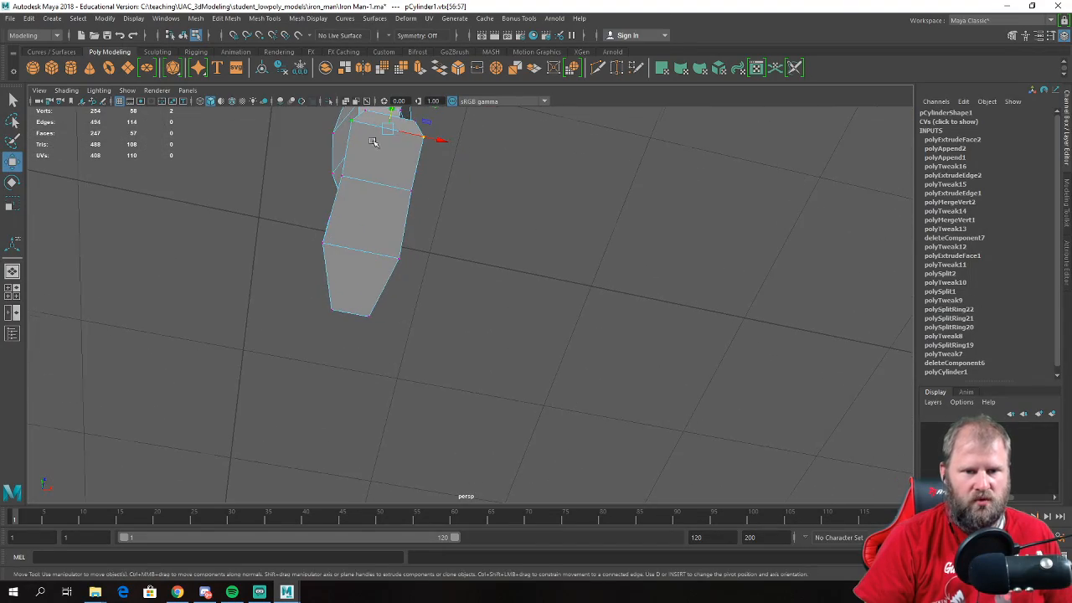
{"action": "middle_click_drag", "start_coordinate": [375, 133], "coordinate": [444, 330], "text": "alt"}
{"action": "left_click_drag", "start_coordinate": [444, 331], "coordinate": [558, 268], "text": "alt"}
{"action": "left_click_drag", "start_coordinate": [402, 242], "coordinate": [443, 216], "text": "alt"}
{"action": "left_click_drag", "start_coordinate": [410, 249], "coordinate": [649, 326]}
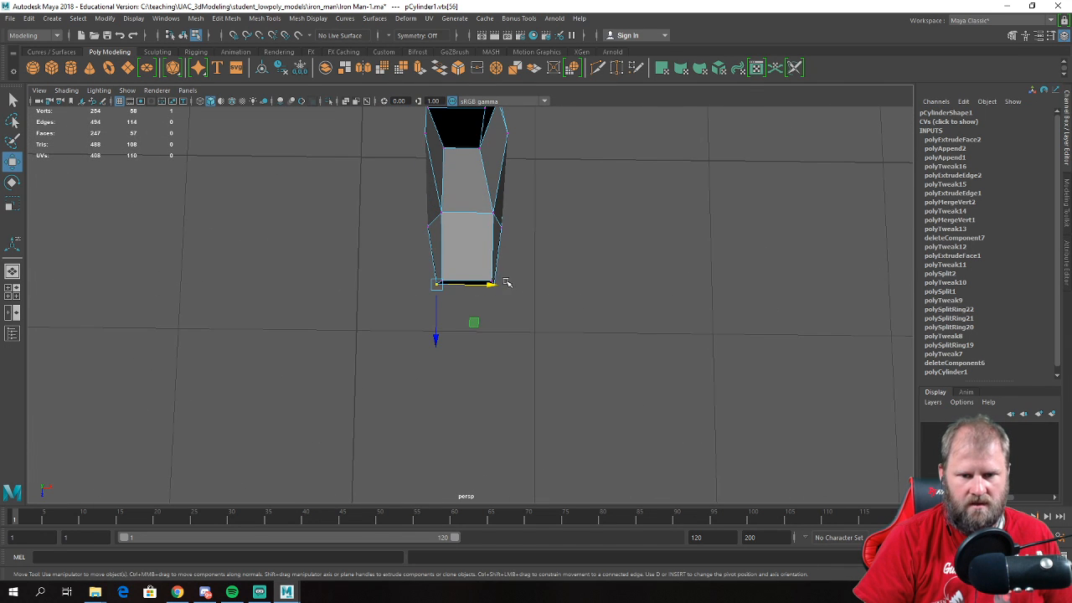
{"action": "scroll", "coordinate": [512, 287], "scroll_direction": "up", "scroll_amount": 3}
{"action": "left_click_drag", "start_coordinate": [562, 251], "coordinate": [465, 277], "text": "alt"}
{"action": "left_click_drag", "start_coordinate": [490, 240], "coordinate": [468, 243], "text": "alt"}
- Return to object mode and examine the finished leg and foot against the whole character and its references
{"action": "right_click_drag", "start_coordinate": [421, 214], "coordinate": [473, 175]}
{"action": "left_click", "coordinate": [531, 242]}
{"action": "left_click_drag", "start_coordinate": [531, 242], "coordinate": [469, 280], "text": "alt"}
{"action": "scroll", "coordinate": [428, 239], "scroll_direction": "down", "scroll_amount": 5}
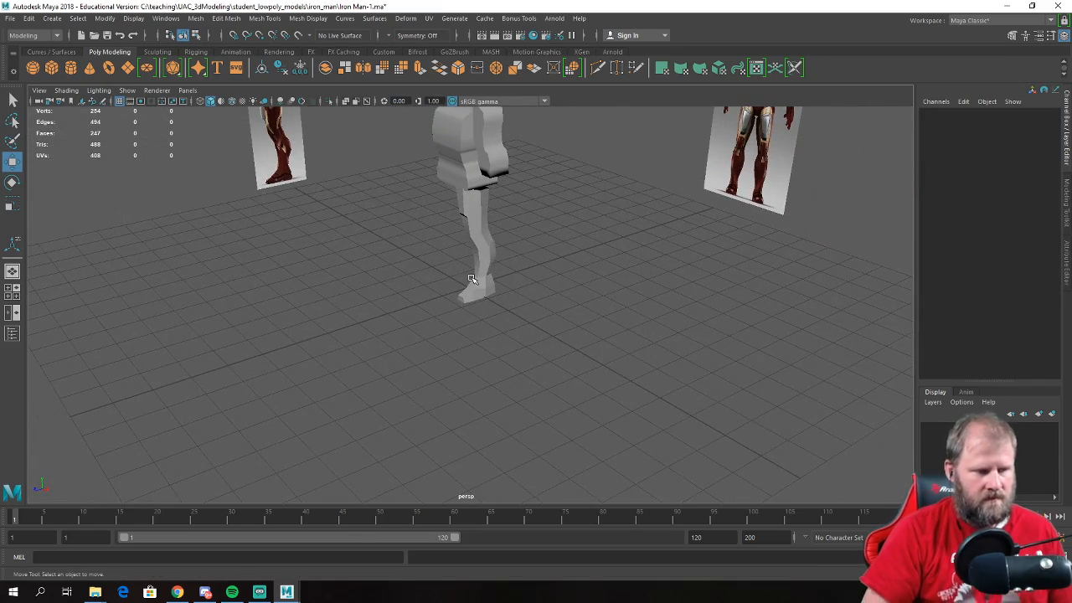
{"action": "scroll", "coordinate": [471, 279], "scroll_direction": "down", "scroll_amount": 2}
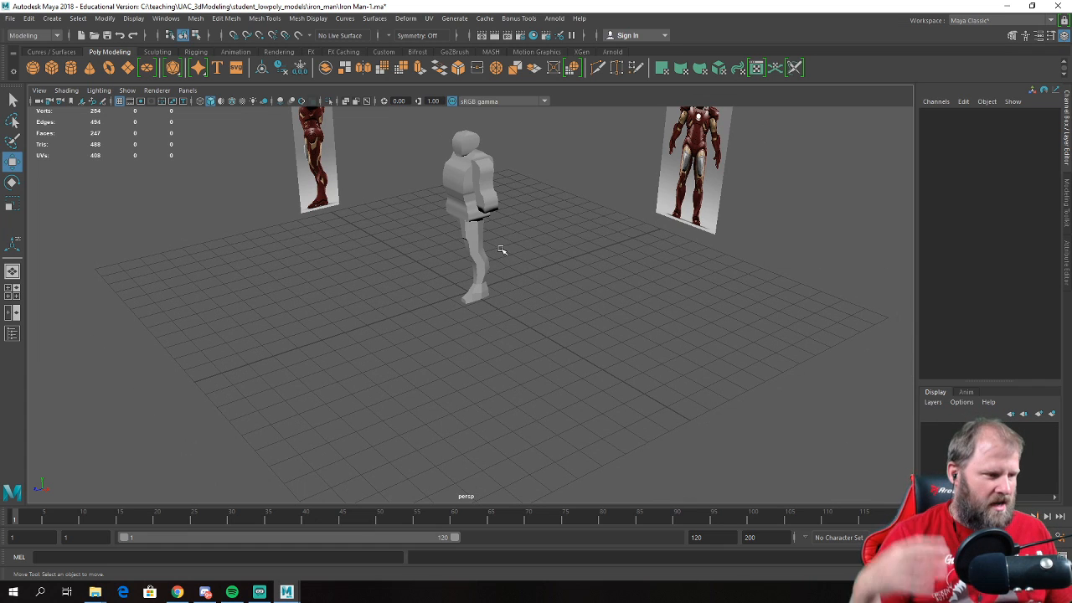
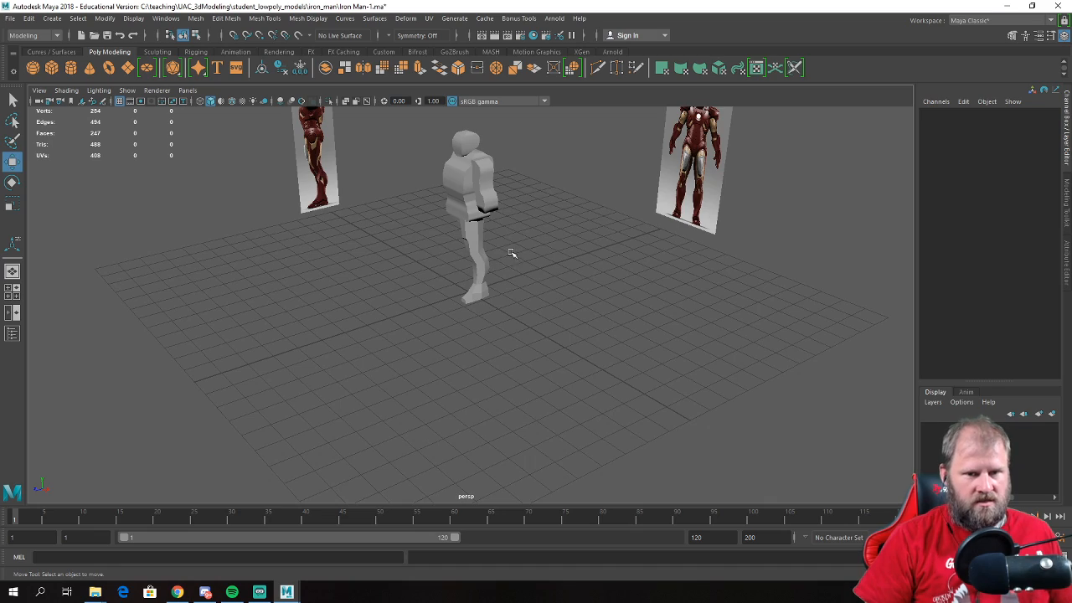
{"action": "scroll", "coordinate": [511, 254], "scroll_direction": "down", "scroll_amount": 1}
{"action": "scroll", "coordinate": [460, 206], "scroll_direction": "up", "scroll_amount": 4}
{"action": "middle_click_drag", "start_coordinate": [478, 187], "coordinate": [467, 296], "text": "alt"}
{"action": "scroll", "coordinate": [468, 297], "scroll_direction": "up", "scroll_amount": 2}
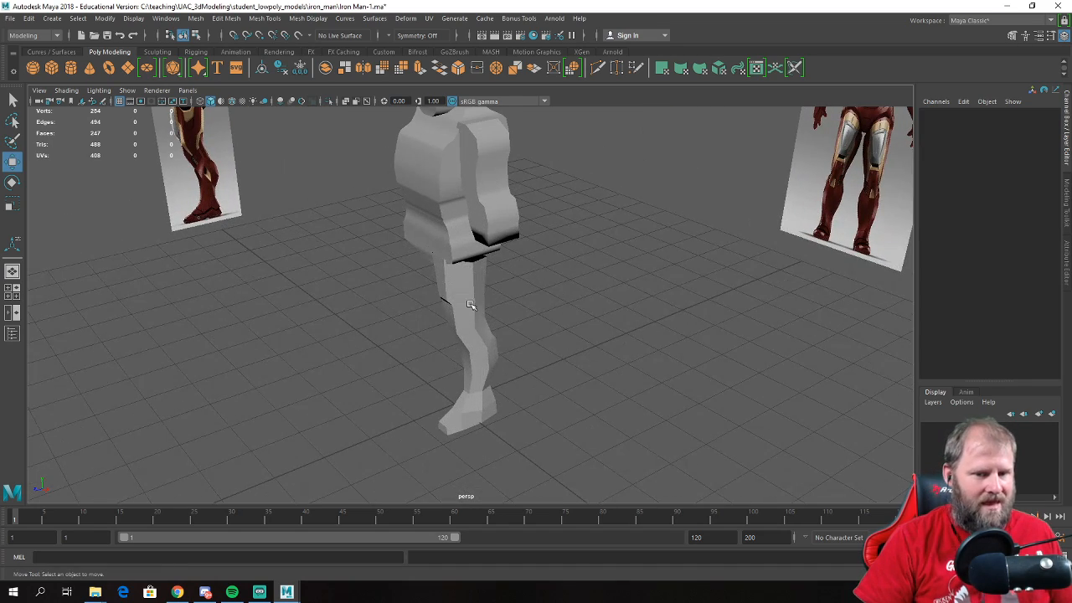
- Examine the finished leg and the torso above it from several angles against the reference images
{"action": "left_click_drag", "start_coordinate": [604, 344], "coordinate": [585, 337], "text": "alt"}
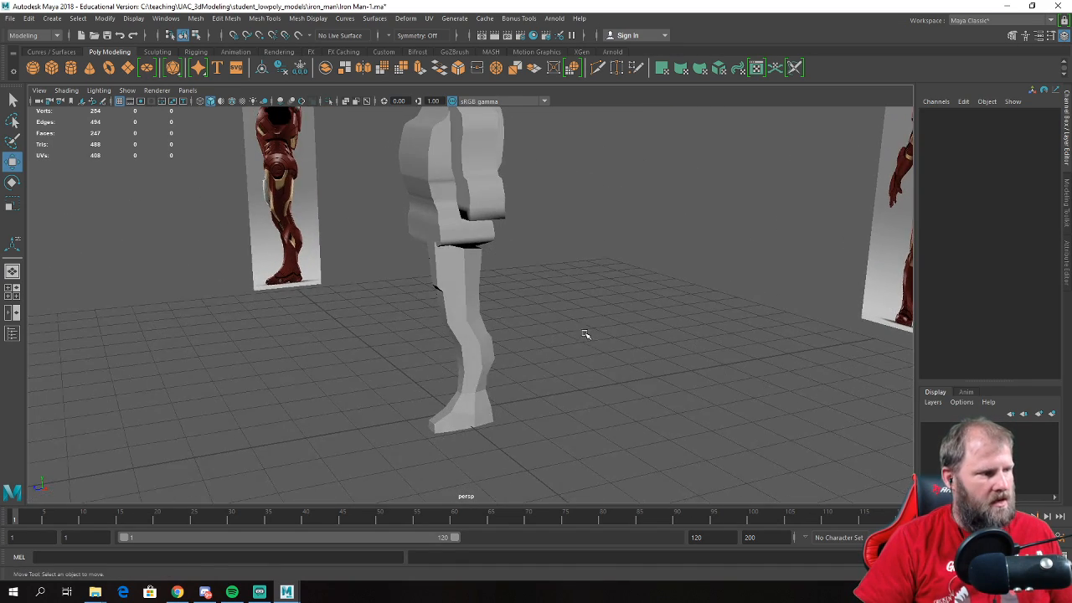
{"action": "right_click_drag", "start_coordinate": [585, 336], "coordinate": [618, 373], "text": "alt"}
{"action": "middle_click_drag", "start_coordinate": [618, 373], "coordinate": [592, 337], "text": "alt"}
{"action": "right_click_drag", "start_coordinate": [591, 338], "coordinate": [616, 345], "text": "alt"}
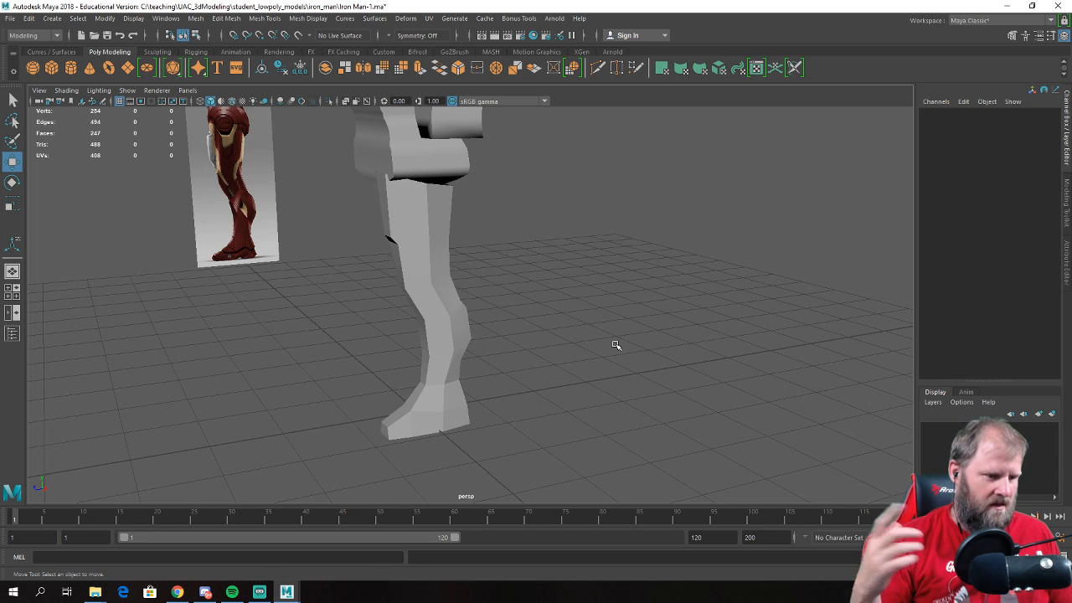
{"action": "left_click_drag", "start_coordinate": [357, 296], "coordinate": [492, 356], "text": "alt"}
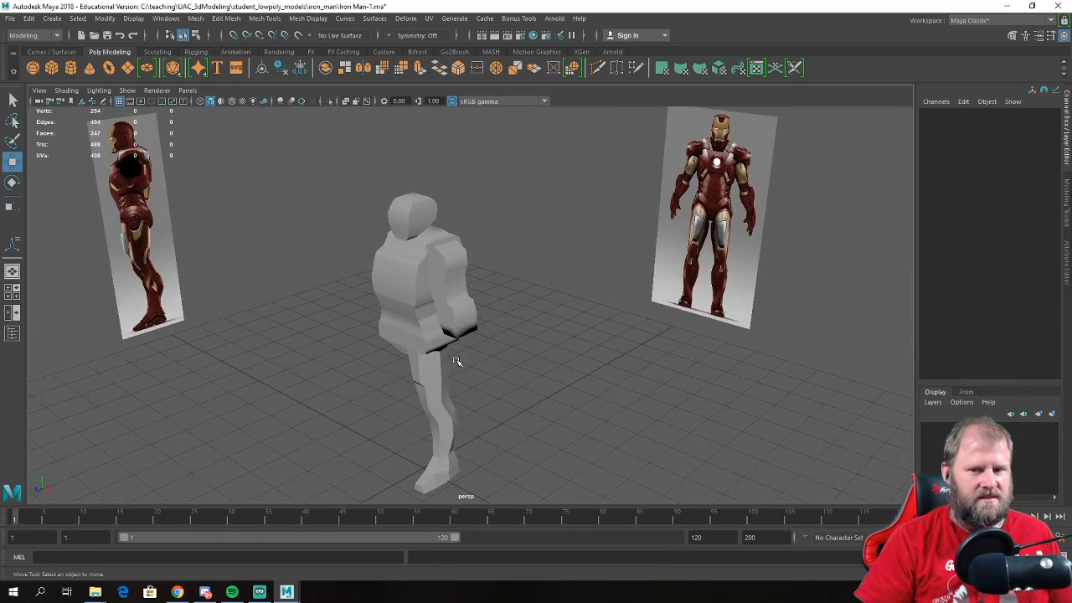
{"action": "middle_click_drag", "start_coordinate": [464, 362], "coordinate": [489, 340], "text": "alt"}
{"action": "scroll", "coordinate": [489, 339], "scroll_direction": "up", "scroll_amount": 5}
{"action": "mouse_move", "coordinate": [489, 339]}
{"action": "left_mouse_down", "text": "alt"}
{"action": "mouse_move", "coordinate": [507, 315]}
{"action": "mouse_move", "coordinate": [500, 323]}
{"action": "left_mouse_up", "text": "alt"}
- Hide the old torso mesh, leaving the head, arm and leg in the scene
{"action": "left_click", "coordinate": [415, 267]}
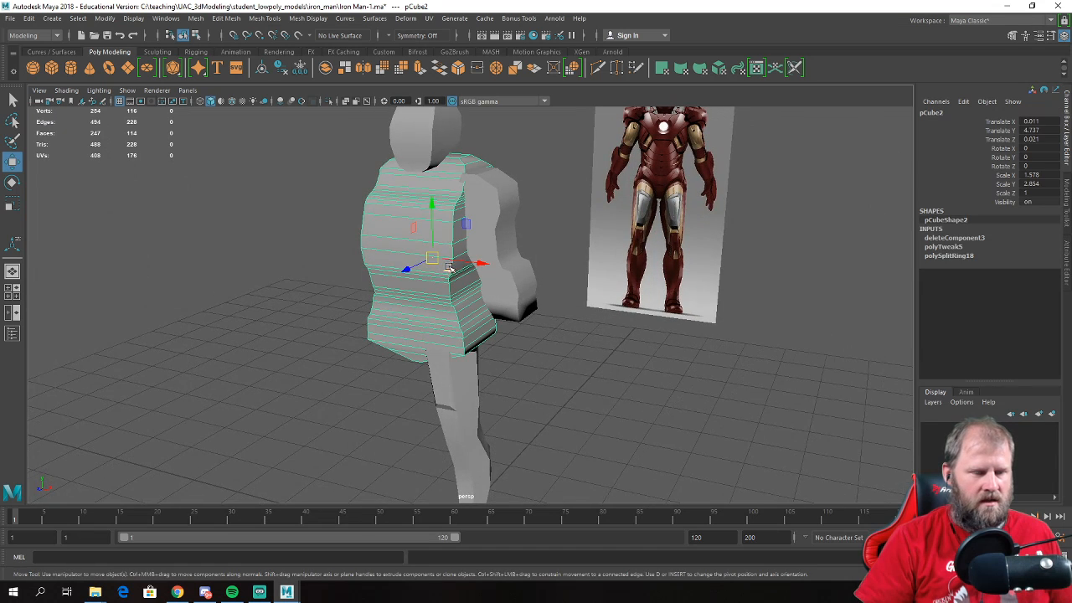
{"action": "scroll", "coordinate": [451, 267], "scroll_direction": "down", "scroll_amount": 2}
{"action": "key", "text": "ctrl+h"}
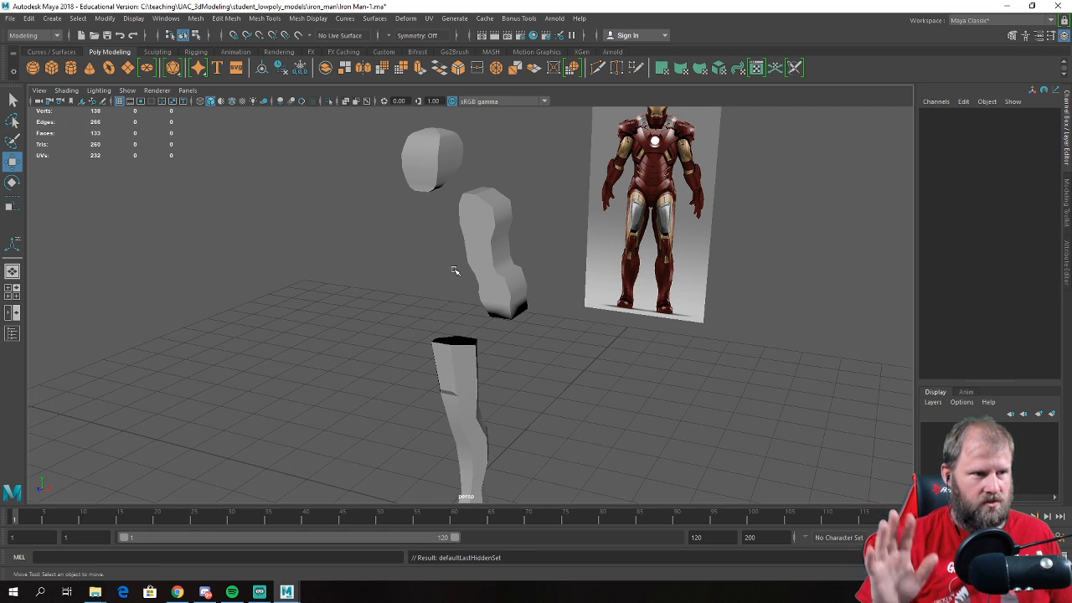
{"action": "left_click_drag", "start_coordinate": [453, 270], "coordinate": [431, 267], "text": "alt"}
{"action": "left_click_drag", "start_coordinate": [443, 260], "coordinate": [558, 318], "text": "alt"}
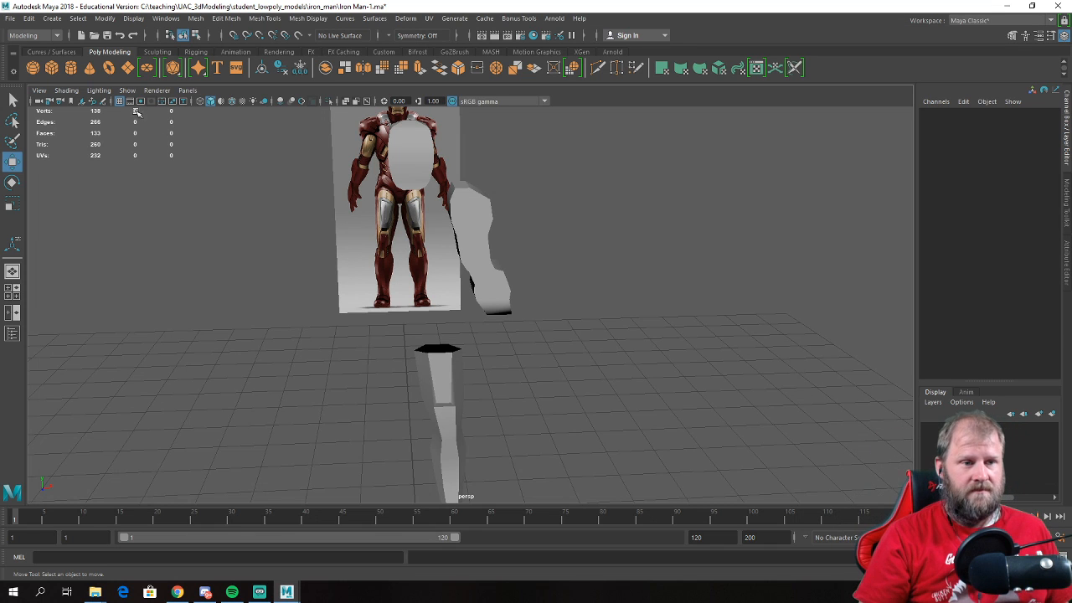
- Create a polygon cube for a new torso and raise it to about 5.1 on Y
{"action": "left_click", "coordinate": [51, 67]}
{"action": "left_click_drag", "start_coordinate": [718, 411], "coordinate": [428, 206], "text": "alt"}
{"action": "left_click_drag", "start_coordinate": [429, 276], "coordinate": [429, 251], "text": "alt"}
{"action": "scroll", "coordinate": [417, 317], "scroll_direction": "up", "scroll_amount": 3}
{"action": "left_click_drag", "start_coordinate": [417, 318], "coordinate": [413, 320], "text": "alt"}
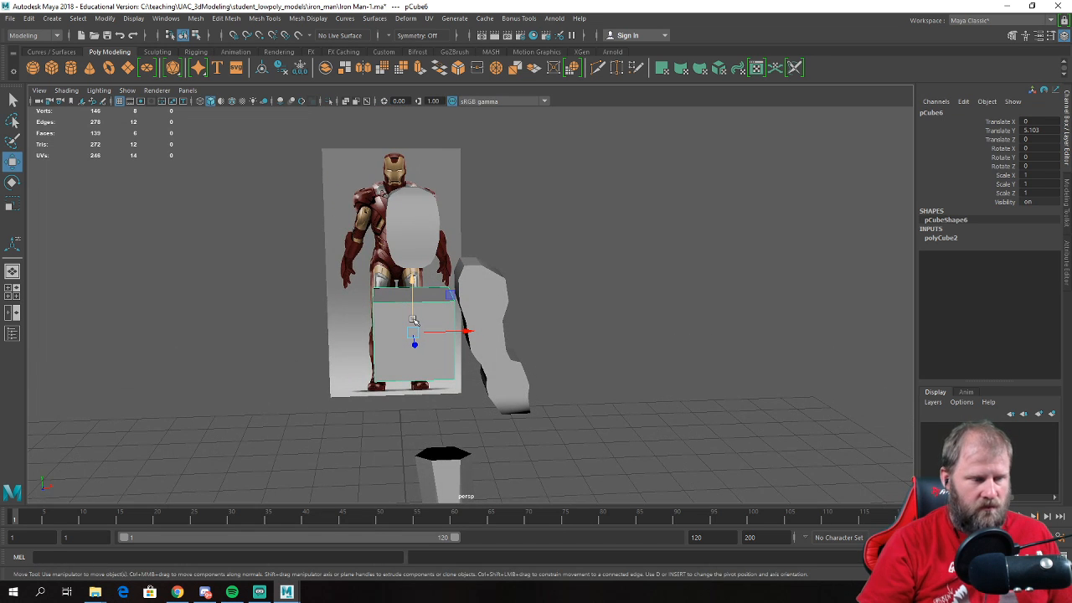
{"action": "left_click_drag", "start_coordinate": [350, 284], "coordinate": [418, 331], "text": "alt"}
- Rotate the leg's foot vertices slightly outward about the vertical axis and shift them sideways to match the front reference
{"action": "key", "text": "space"}
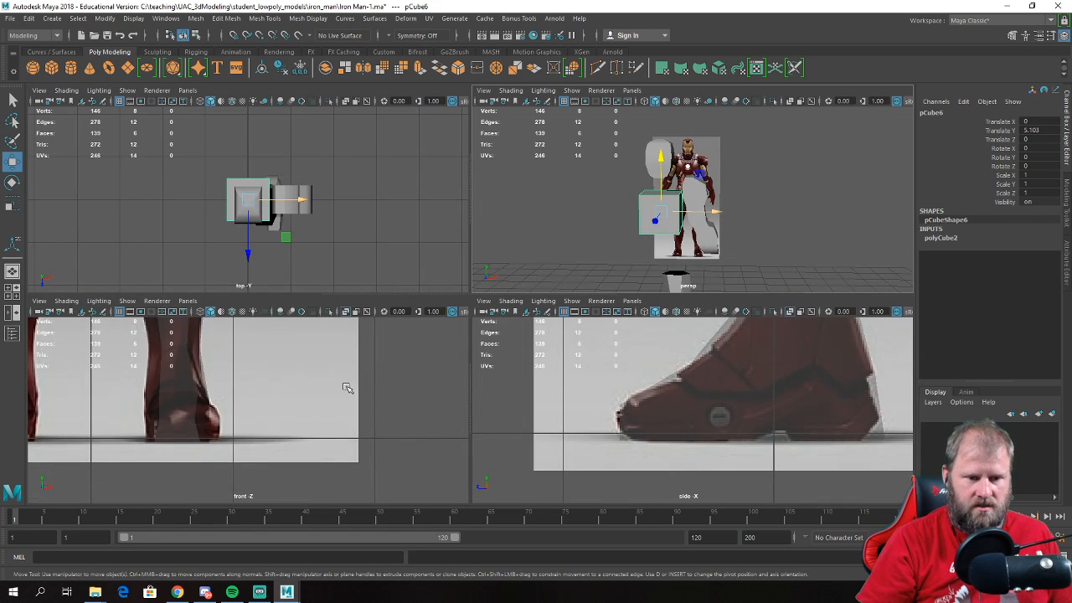
{"action": "key", "text": "space"}
{"action": "key", "text": "space"}
{"action": "scroll", "coordinate": [384, 357], "scroll_direction": "up", "scroll_amount": 5}
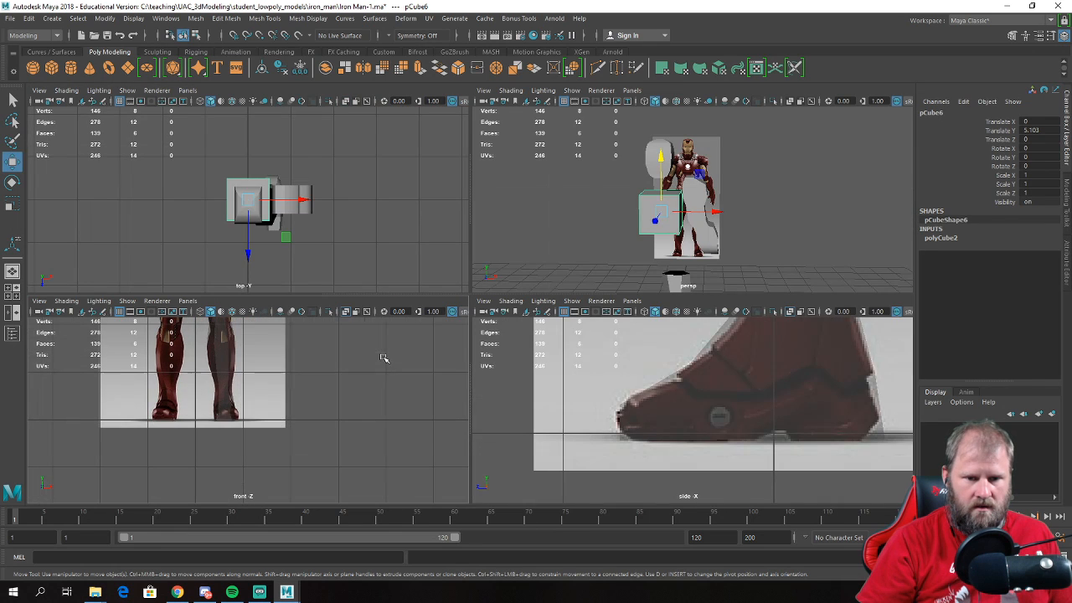
{"action": "left_click", "coordinate": [227, 395]}
{"action": "scroll", "coordinate": [238, 400], "scroll_direction": "up", "scroll_amount": 3}
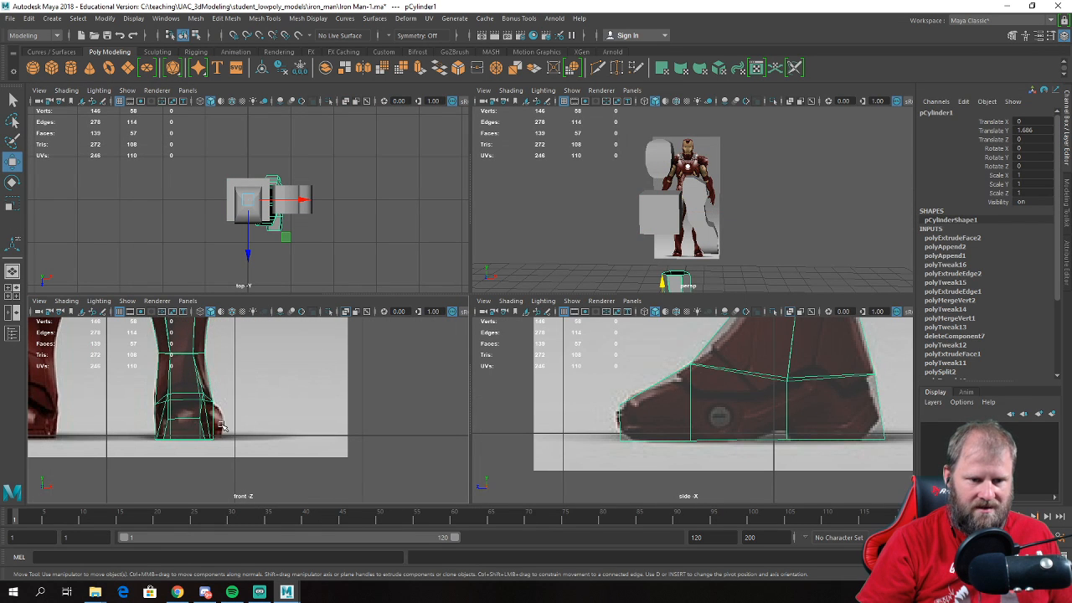
{"action": "right_click_drag", "start_coordinate": [187, 270], "coordinate": [149, 271]}
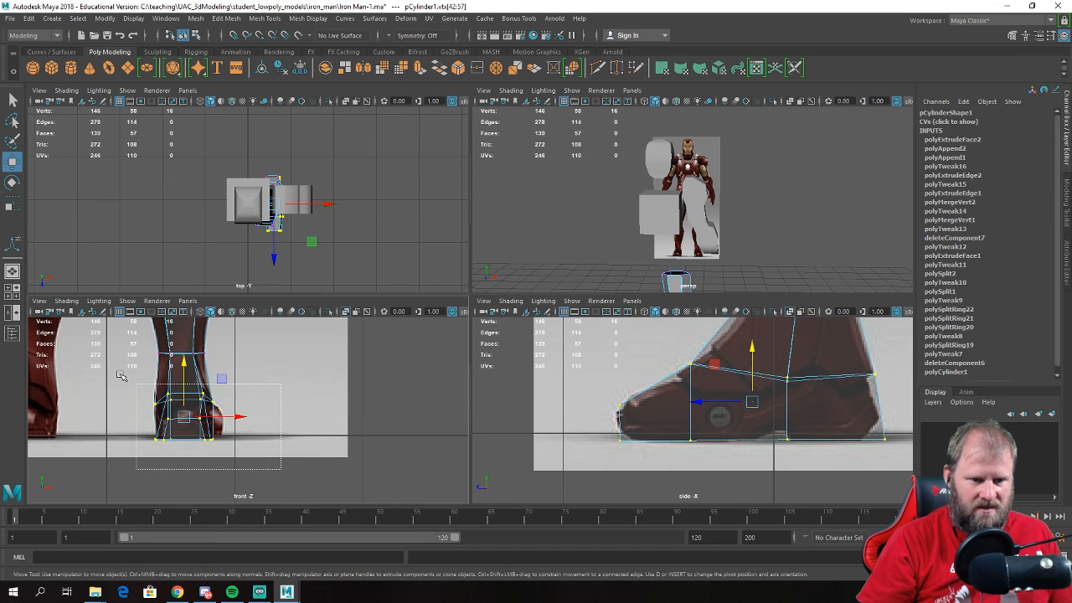
{"action": "key", "text": "e"}
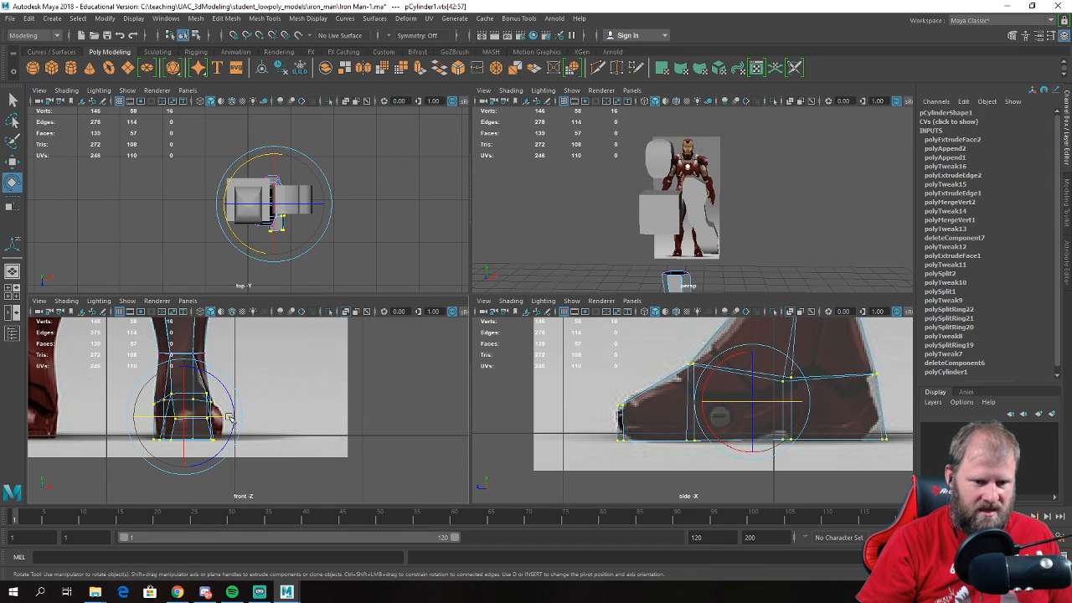
{"action": "key", "text": "w"}
{"action": "left_click_drag", "start_coordinate": [234, 417], "coordinate": [238, 415]}
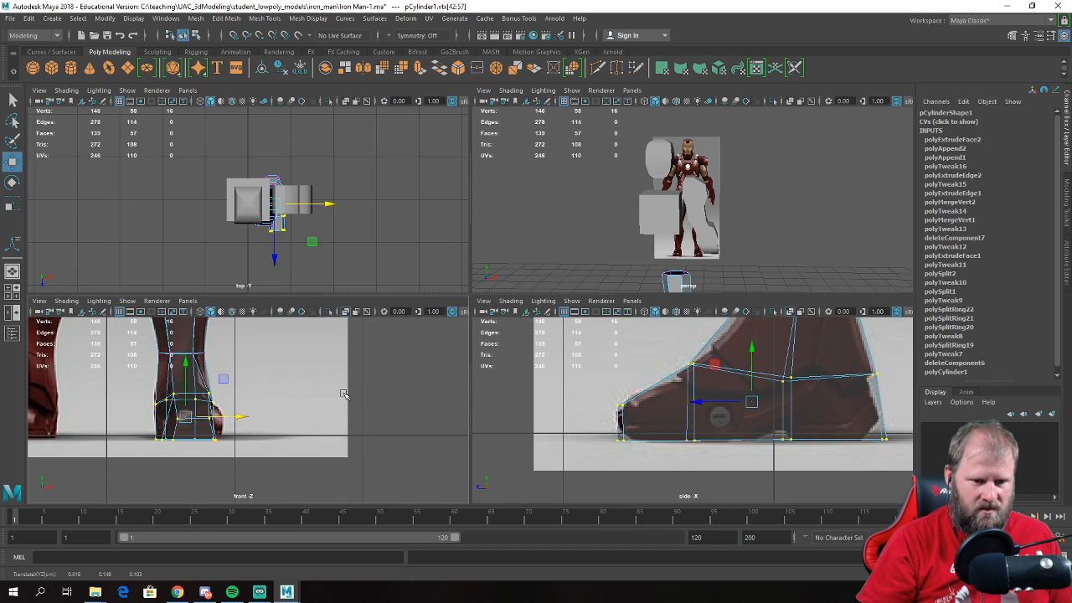
- Widen the forefoot in the perspective view by moving the vertices on its outer and inner sides outward
{"action": "key", "text": "space"}
{"action": "key", "text": "space"}
{"action": "scroll", "coordinate": [698, 379], "scroll_direction": "down", "scroll_amount": 10}
{"action": "key", "text": "space"}
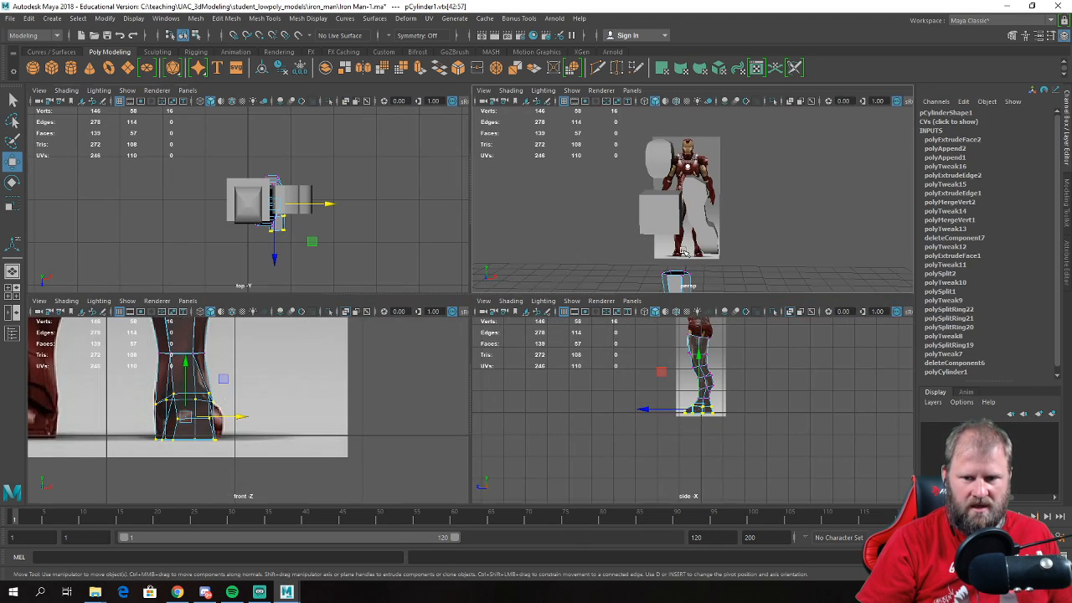
{"action": "key", "text": "space"}
{"action": "left_click_drag", "start_coordinate": [685, 251], "coordinate": [644, 327], "text": "alt"}
{"action": "middle_click_drag", "start_coordinate": [644, 327], "coordinate": [674, 3], "text": "alt"}
{"action": "scroll", "coordinate": [554, 255], "scroll_direction": "up", "scroll_amount": 4}
{"action": "middle_click_drag", "start_coordinate": [555, 255], "coordinate": [444, 369], "text": "alt"}
{"action": "scroll", "coordinate": [502, 314], "scroll_direction": "up", "scroll_amount": 3}
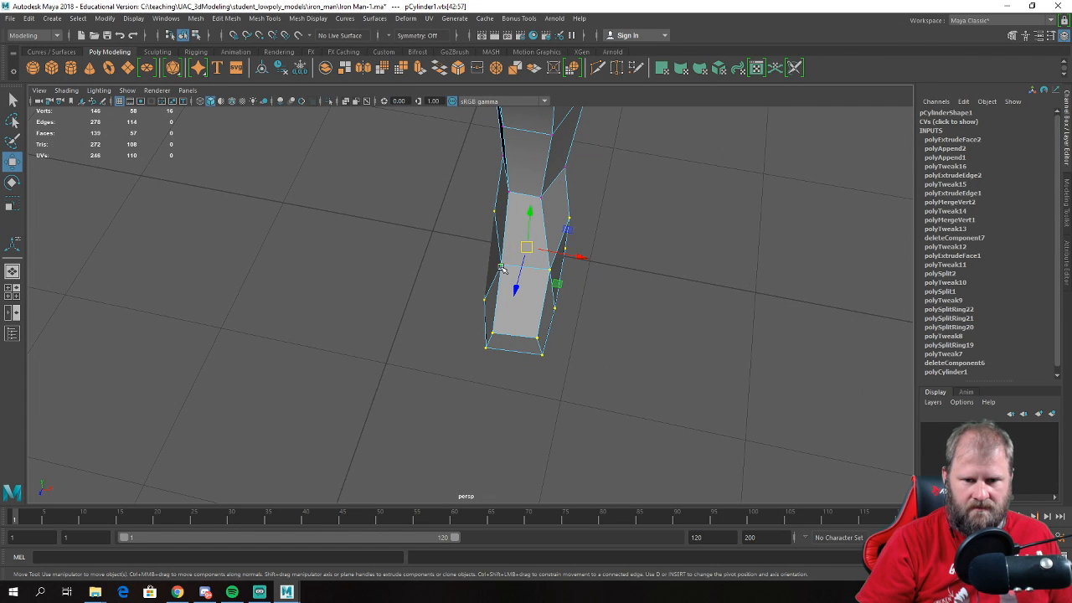
{"action": "left_click_drag", "start_coordinate": [553, 272], "coordinate": [547, 273]}
{"action": "left_click_drag", "start_coordinate": [577, 310], "coordinate": [608, 303]}
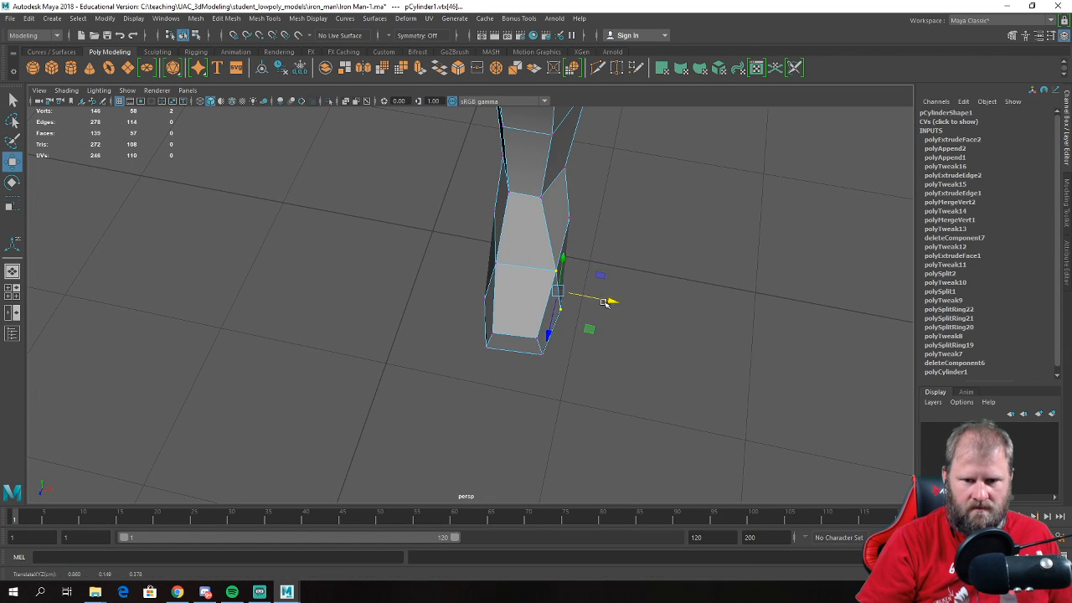
{"action": "left_click_drag", "start_coordinate": [461, 254], "coordinate": [550, 275]}
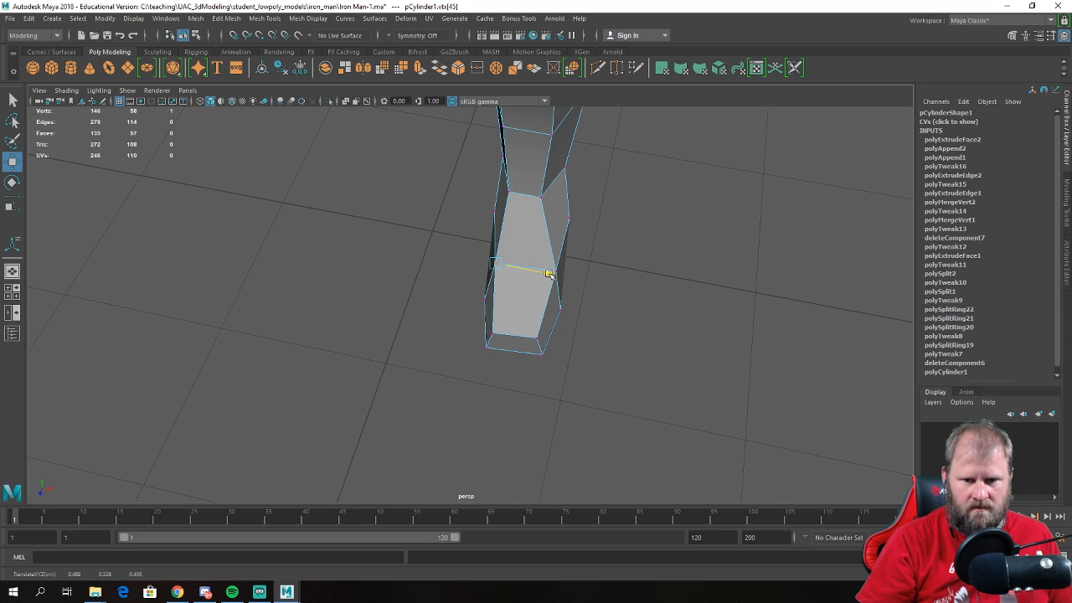
{"action": "left_click_drag", "start_coordinate": [461, 256], "coordinate": [536, 290]}
- Return to object mode, deselect the leg and inspect the turned-out foot from the front
{"action": "left_click_drag", "start_coordinate": [456, 314], "coordinate": [563, 238], "text": "alt"}
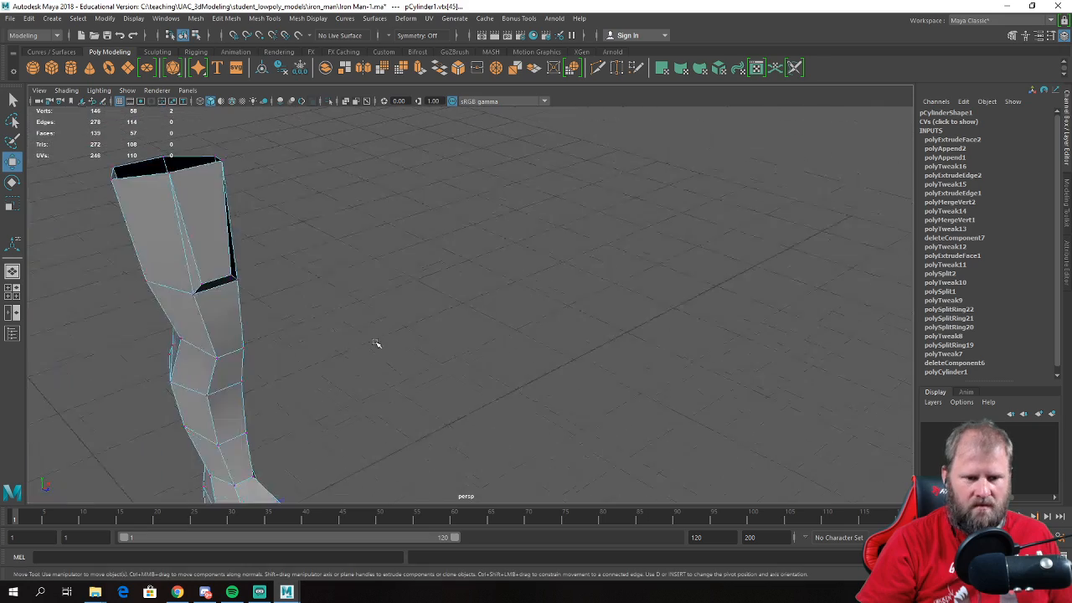
{"action": "middle_click_drag", "start_coordinate": [376, 343], "coordinate": [513, 218], "text": "alt"}
{"action": "right_click_drag", "start_coordinate": [365, 270], "coordinate": [412, 258]}
{"action": "left_click", "coordinate": [503, 295]}
{"action": "scroll", "coordinate": [504, 296], "scroll_direction": "down", "scroll_amount": 5}
{"action": "left_click_drag", "start_coordinate": [625, 323], "coordinate": [584, 322], "text": "alt"}
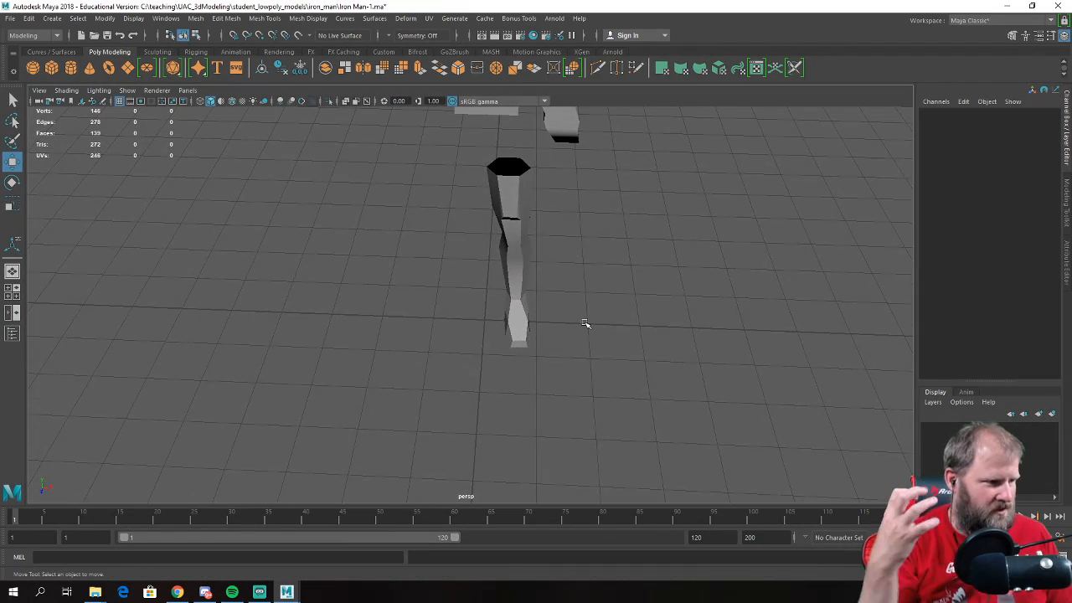
{"action": "scroll", "coordinate": [585, 323], "scroll_direction": "down", "scroll_amount": 5}
{"action": "middle_click_drag", "start_coordinate": [505, 251], "coordinate": [466, 360], "text": "alt"}
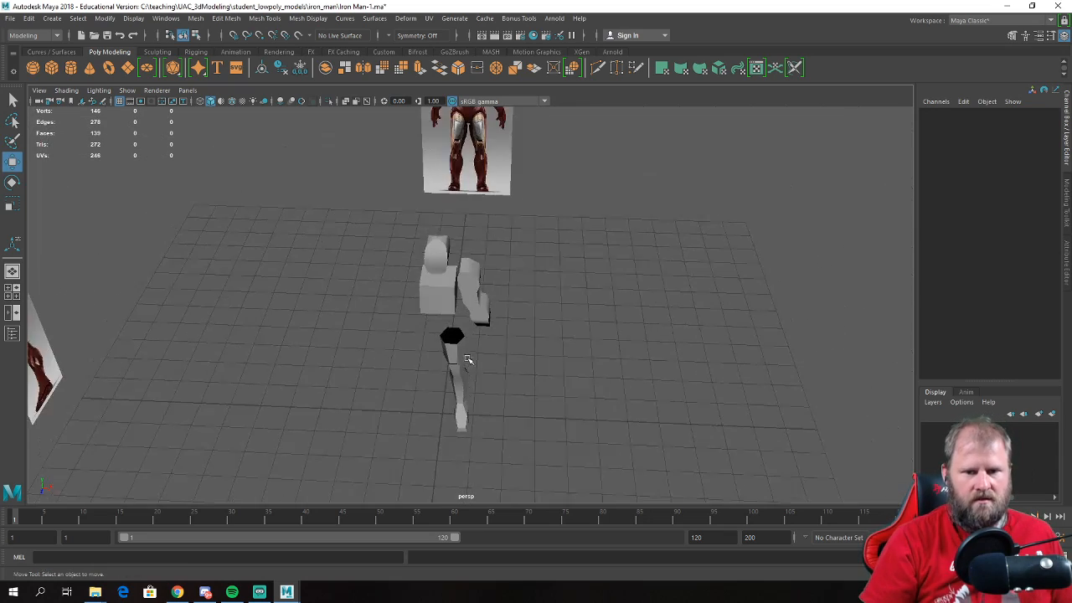
- Scale the torso cube to 1.335 × 2.557 × 1.335 and set it at Y 4.848 over the front reference's torso
{"action": "left_click_drag", "start_coordinate": [466, 360], "coordinate": [442, 293], "text": "alt"}
{"action": "left_click", "coordinate": [439, 293]}
{"action": "scroll", "coordinate": [426, 288], "scroll_direction": "up", "scroll_amount": 5}
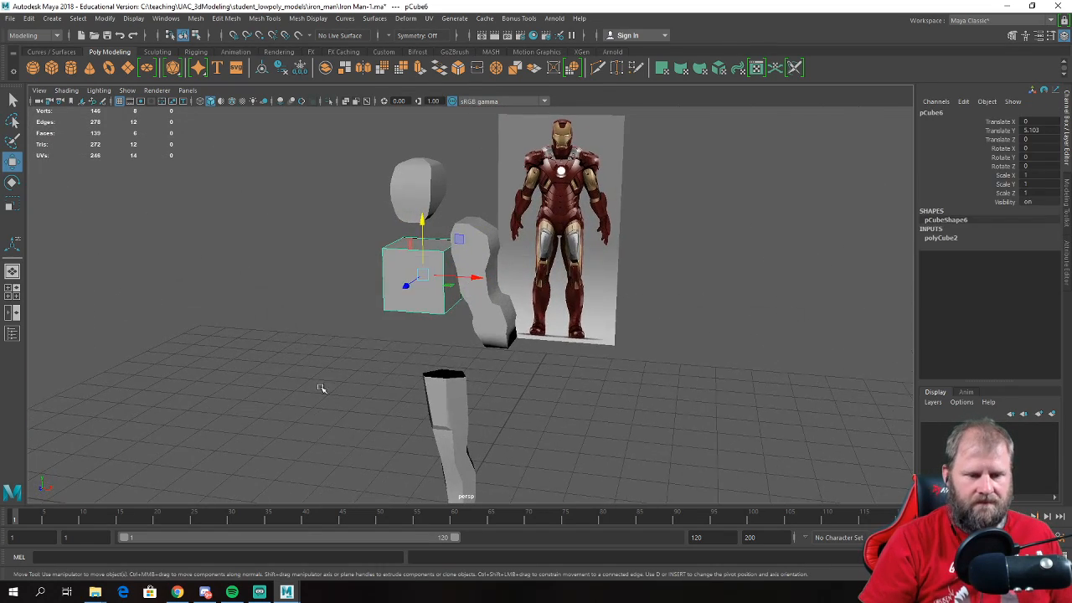
{"action": "key", "text": "space"}
{"action": "key", "text": "space"}
{"action": "scroll", "coordinate": [307, 335], "scroll_direction": "down", "scroll_amount": 5}
{"action": "scroll", "coordinate": [352, 250], "scroll_direction": "up", "scroll_amount": 2}
{"action": "scroll", "coordinate": [352, 249], "scroll_direction": "up", "scroll_amount": 4}
{"action": "key", "text": "e"}
{"action": "key", "text": "r"}
{"action": "left_click_drag", "start_coordinate": [343, 288], "coordinate": [361, 295]}
{"action": "left_click_drag", "start_coordinate": [343, 241], "coordinate": [311, 255]}
{"action": "key", "text": "w"}
{"action": "scroll", "coordinate": [346, 251], "scroll_direction": "up", "scroll_amount": 2}
{"action": "key", "text": "r"}
{"action": "key", "text": "w"}
{"action": "key", "text": "e"}
{"action": "key", "text": "r"}
{"action": "key", "text": "w"}
{"action": "key", "text": "r"}
{"action": "key", "text": "w"}
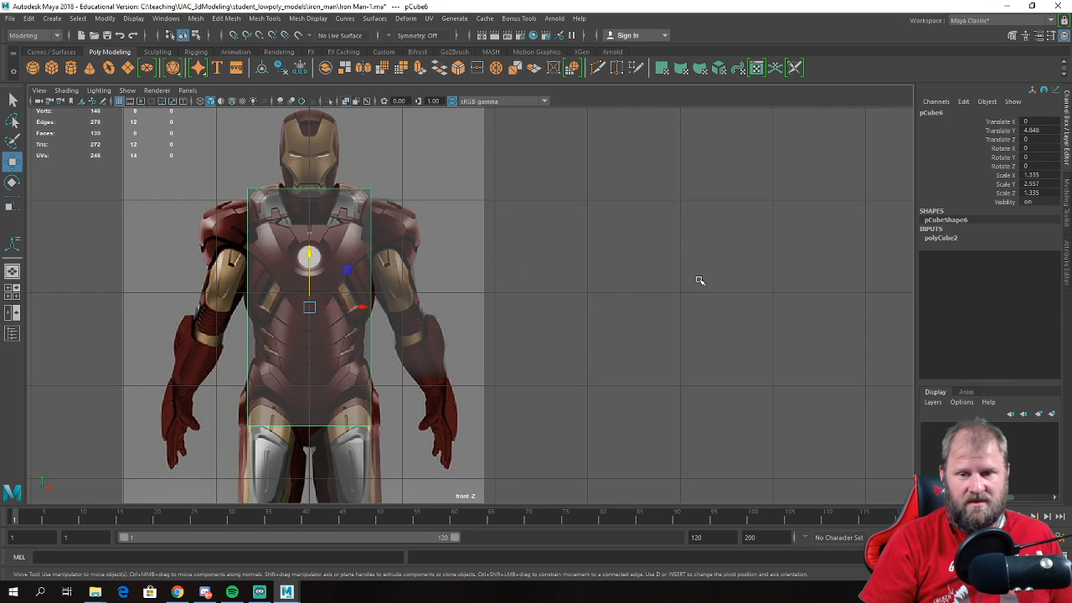
- Scale the torso block up uniformly to 1.354 × 2.594 × 1.354 against the side reference
{"action": "key", "text": "space"}
{"action": "key", "text": "space"}
{"action": "key", "text": "space"}
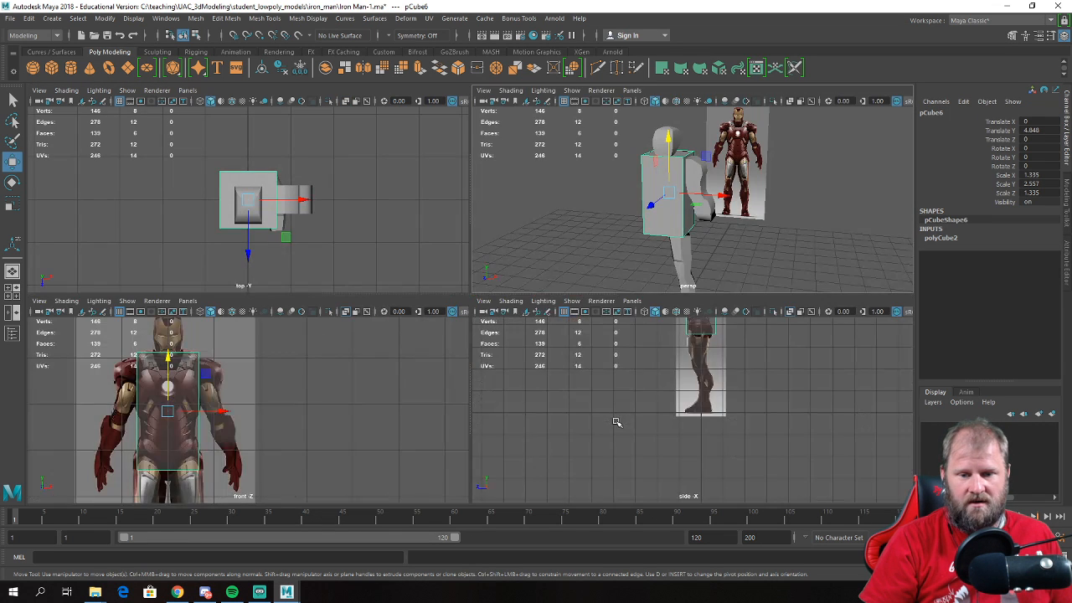
{"action": "key", "text": "space"}
{"action": "scroll", "coordinate": [411, 294], "scroll_direction": "up", "scroll_amount": 2}
{"action": "scroll", "coordinate": [410, 295], "scroll_direction": "up", "scroll_amount": 1}
{"action": "key", "text": "e"}
{"action": "key", "text": "r"}
{"action": "mouse_move", "coordinate": [483, 310]}
{"action": "left_mouse_down"}
{"action": "mouse_move", "coordinate": [469, 312]}
{"action": "mouse_move", "coordinate": [497, 312]}
{"action": "mouse_move", "coordinate": [485, 311]}
{"action": "left_mouse_up"}
{"action": "key", "text": "w"}
{"action": "scroll", "coordinate": [486, 311], "scroll_direction": "up", "scroll_amount": 3}
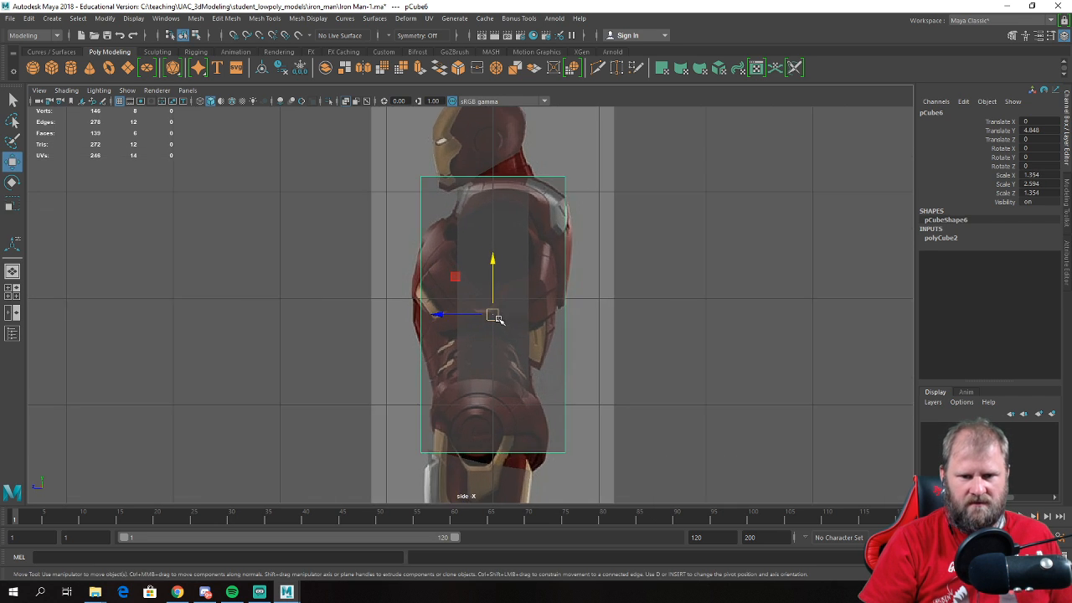
- Insert a horizontal edge loop around the middle of the torso block by splitting its vertical edge ring
{"action": "right_click", "coordinate": [570, 294]}
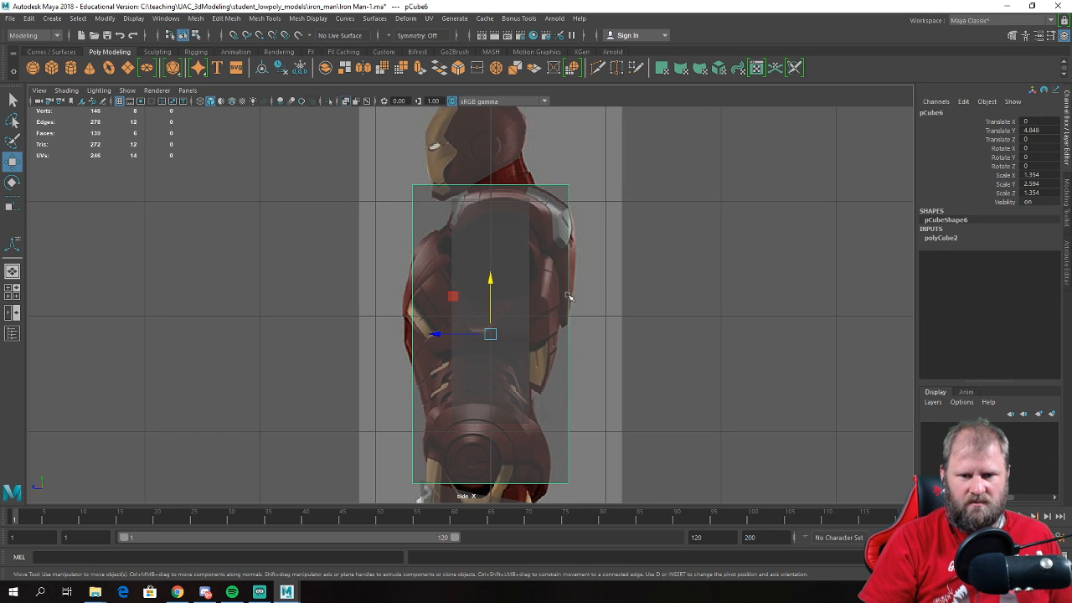
{"action": "right_click_drag", "start_coordinate": [569, 305], "coordinate": [568, 242]}
{"action": "left_click", "coordinate": [568, 291]}
{"action": "right_click", "coordinate": [568, 291], "text": "ctrl"}
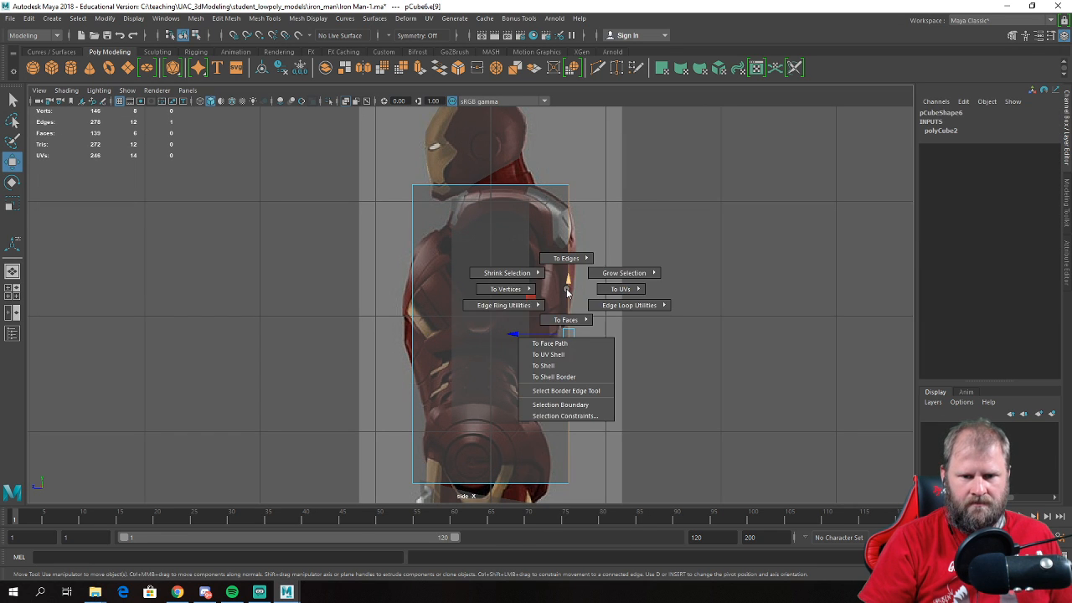
{"action": "right_click_drag", "start_coordinate": [528, 307], "coordinate": [521, 278]}
- Move the torso's middle and top vertices in the side view to follow the chest, neck and upper back outline
{"action": "mouse_move", "coordinate": [554, 319]}
{"action": "left_mouse_down"}
{"action": "mouse_move", "coordinate": [575, 345]}
{"action": "mouse_move", "coordinate": [560, 338]}
{"action": "left_mouse_up"}
{"action": "left_click_drag", "start_coordinate": [559, 174], "coordinate": [569, 199]}
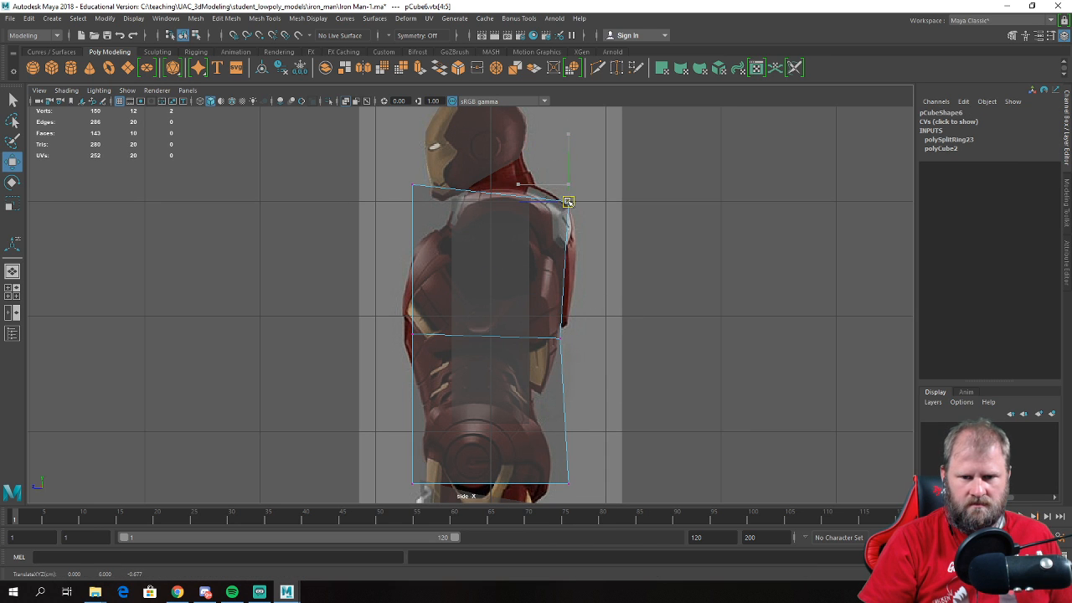
{"action": "left_click_drag", "start_coordinate": [414, 188], "coordinate": [453, 199]}
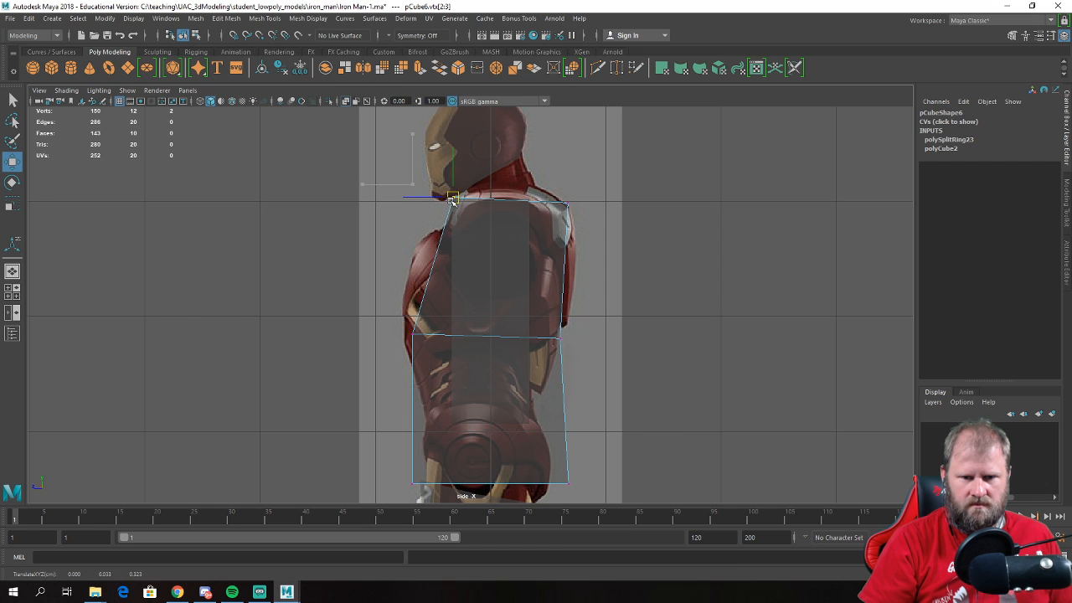
{"action": "scroll", "coordinate": [376, 291], "scroll_direction": "up", "scroll_amount": 2}
{"action": "left_click_drag", "start_coordinate": [418, 325], "coordinate": [408, 315]}
- Move the torso's bottom front vertices back and up and its bottom back vertices in and down to match the hips
{"action": "middle_click_drag", "start_coordinate": [411, 318], "coordinate": [416, 223], "text": "alt"}
{"action": "left_click_drag", "start_coordinate": [384, 343], "coordinate": [496, 443]}
{"action": "left_click_drag", "start_coordinate": [424, 402], "coordinate": [442, 387]}
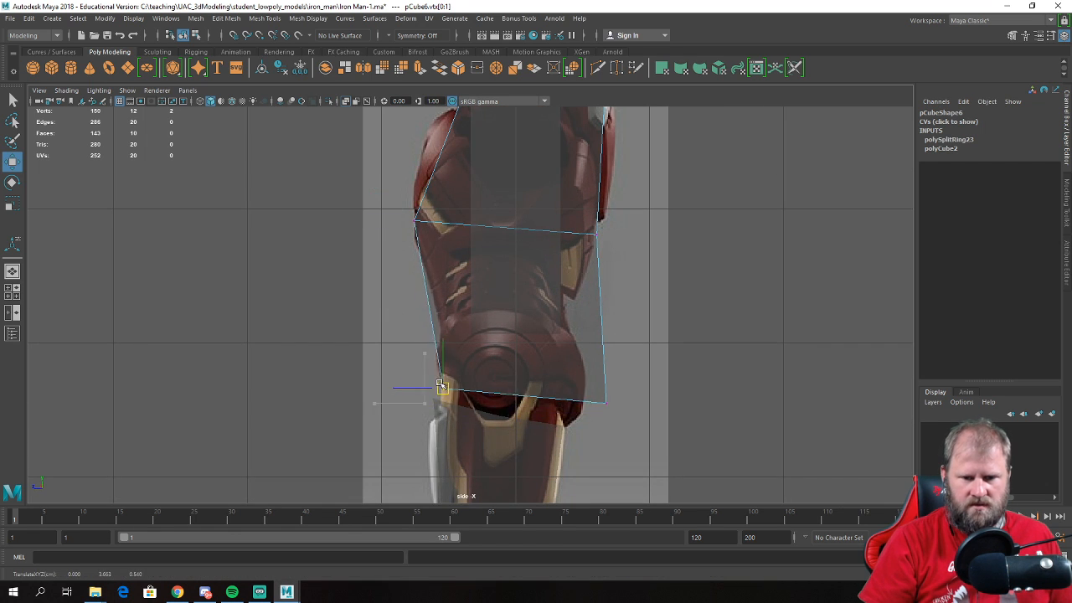
{"action": "left_click_drag", "start_coordinate": [652, 431], "coordinate": [550, 370]}
{"action": "left_click_drag", "start_coordinate": [605, 402], "coordinate": [588, 417]}
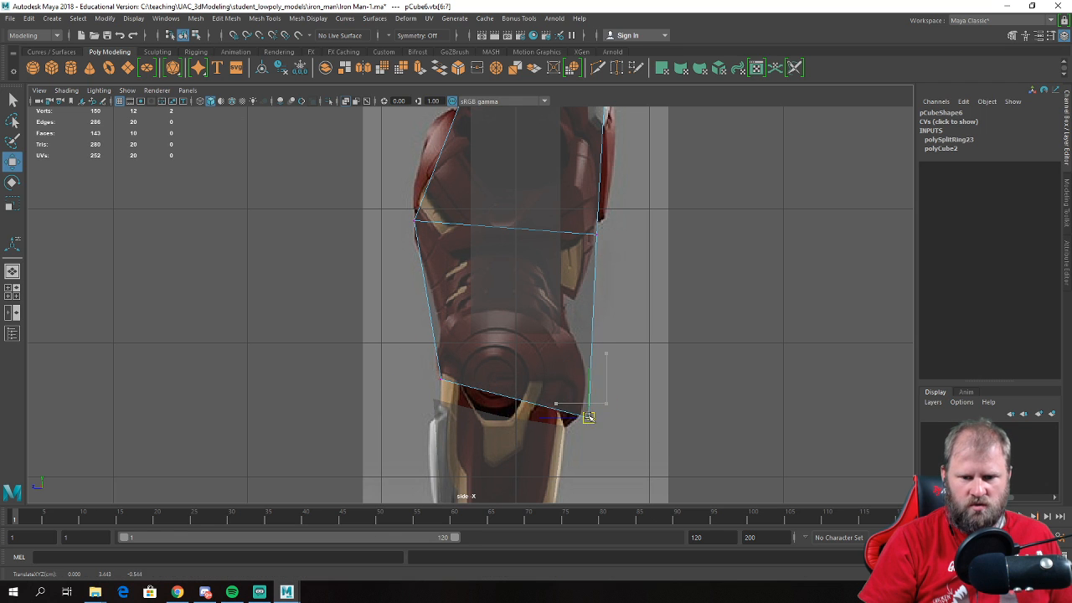
- Insert one edge loop across the torso's upper half and another across its lower half
{"action": "scroll", "coordinate": [524, 260], "scroll_direction": "up", "scroll_amount": 2}
{"action": "mouse_move", "coordinate": [523, 260]}
{"action": "middle_mouse_down", "text": "alt"}
{"action": "mouse_move", "coordinate": [518, 314]}
{"action": "mouse_move", "coordinate": [500, 345]}
{"action": "middle_mouse_up", "text": "alt"}
{"action": "mouse_move", "coordinate": [550, 236]}
{"action": "right_mouse_down"}
{"action": "mouse_move", "coordinate": [603, 216]}
{"action": "mouse_move", "coordinate": [614, 183]}
{"action": "mouse_move", "coordinate": [582, 211]}
{"action": "mouse_move", "coordinate": [624, 223]}
{"action": "right_mouse_up"}
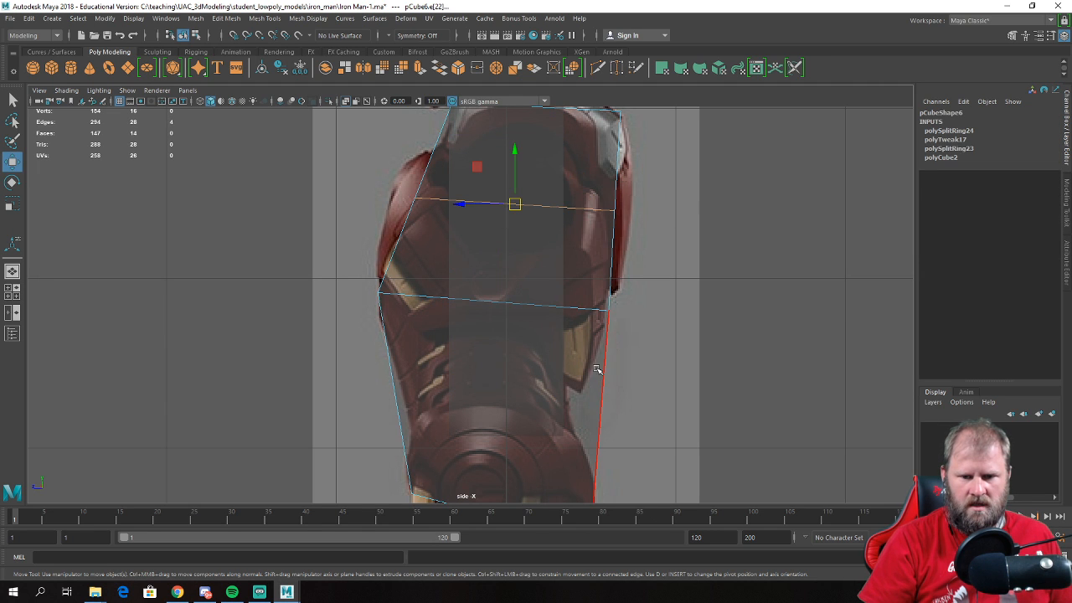
{"action": "key", "text": "g"}
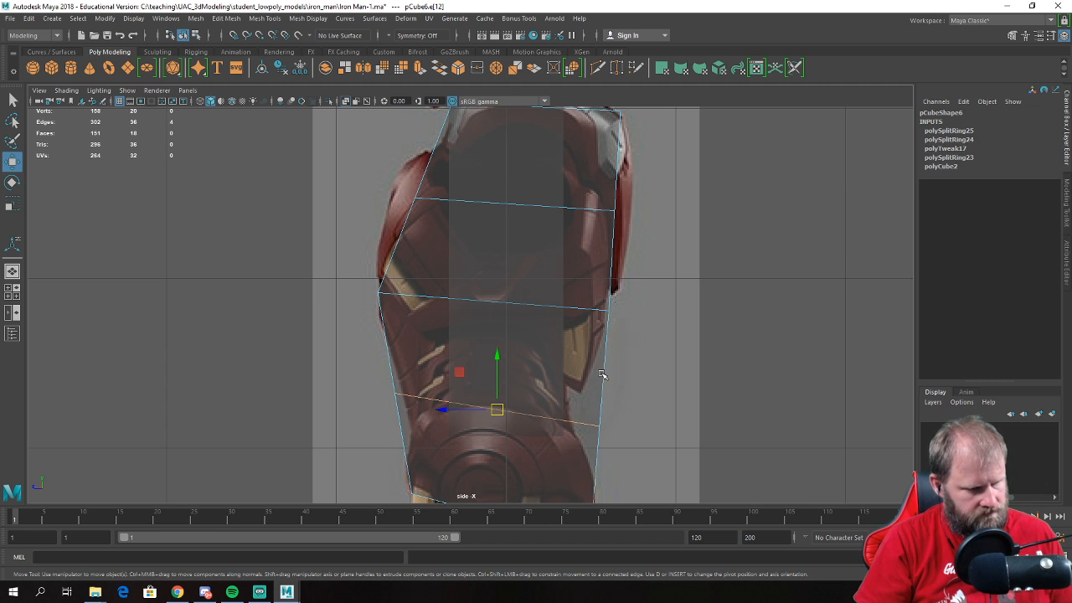
- Move the upper loop's front and back vertices to follow the chest and shoulder-blade profile in the side view
{"action": "scroll", "coordinate": [509, 313], "scroll_direction": "up", "scroll_amount": 1}
{"action": "middle_click_drag", "start_coordinate": [509, 313], "coordinate": [522, 364], "text": "alt"}
{"action": "right_click_drag", "start_coordinate": [444, 241], "coordinate": [390, 218]}
{"action": "left_click_drag", "start_coordinate": [391, 218], "coordinate": [411, 205]}
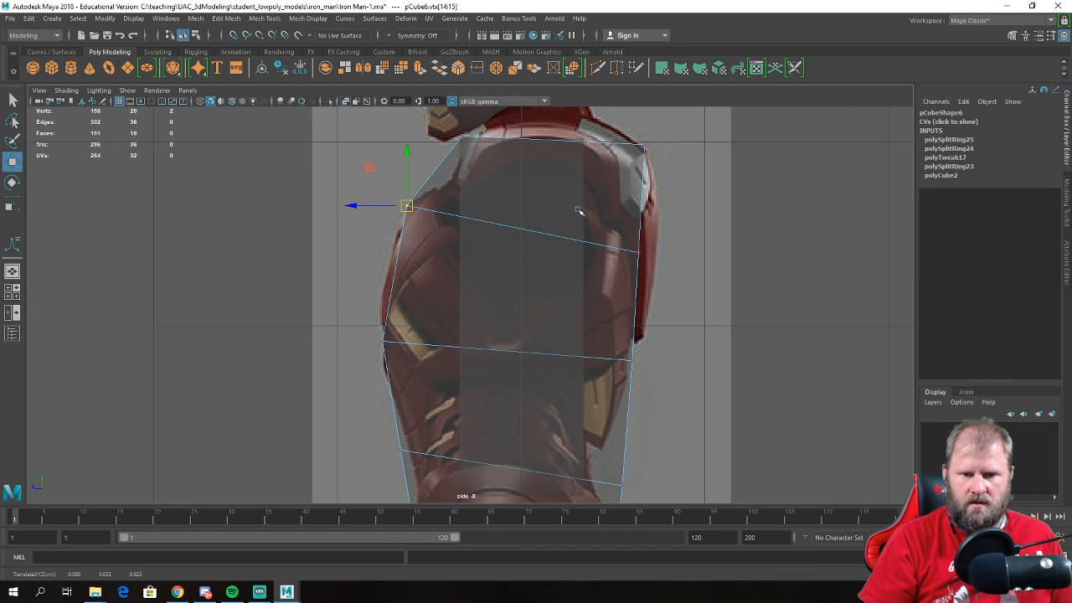
{"action": "middle_click_drag", "start_coordinate": [588, 207], "coordinate": [530, 212], "text": "alt"}
{"action": "left_click_drag", "start_coordinate": [580, 260], "coordinate": [600, 267]}
- Pull the waist loop's vertices inward, tuck in the bottom back vertices and nudge the mid-chest front vertices forward
{"action": "middle_click_drag", "start_coordinate": [554, 330], "coordinate": [551, 176], "text": "alt"}
{"action": "left_click_drag", "start_coordinate": [559, 340], "coordinate": [532, 307]}
{"action": "left_click_drag", "start_coordinate": [514, 409], "coordinate": [599, 514]}
{"action": "left_click_drag", "start_coordinate": [546, 460], "coordinate": [531, 468]}
{"action": "left_click_drag", "start_coordinate": [330, 283], "coordinate": [352, 303]}
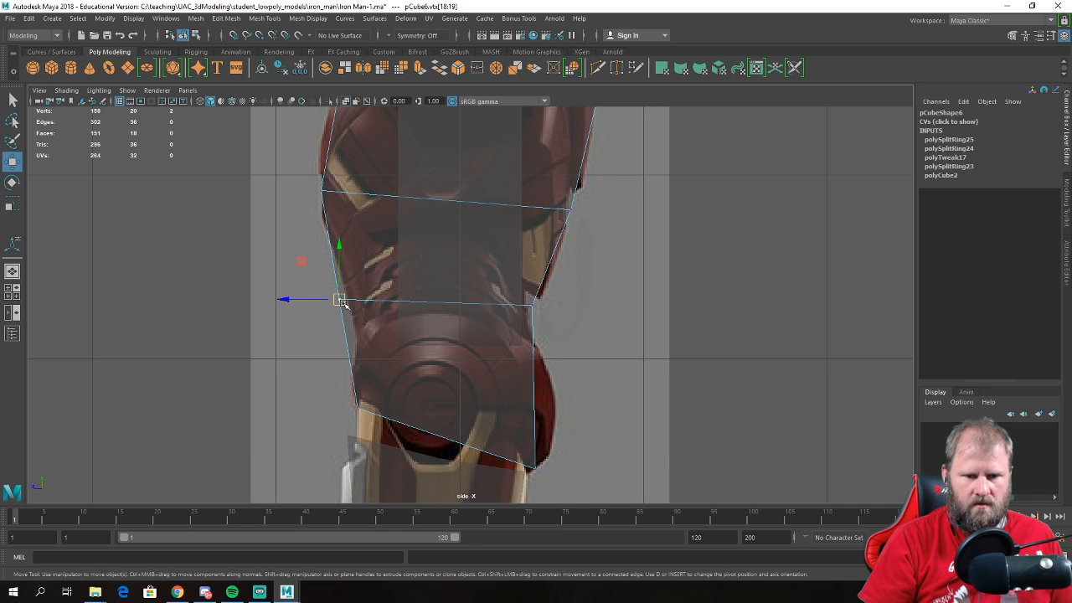
{"action": "left_click_drag", "start_coordinate": [304, 164], "coordinate": [345, 209]}
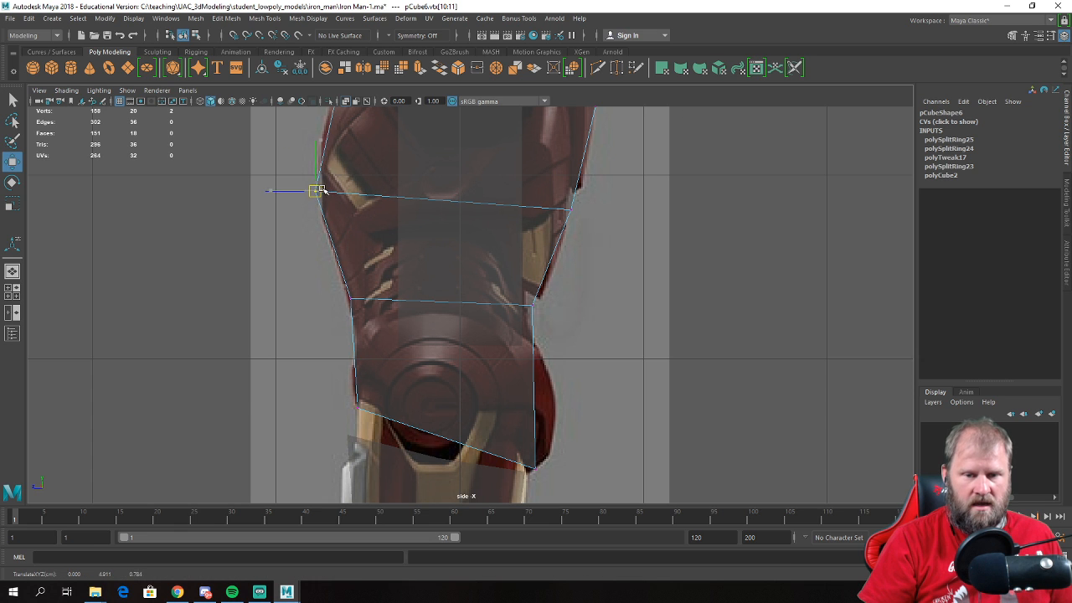
- Scale the torso's waist vertices inward in the front view to match the reference's waist width
{"action": "scroll", "coordinate": [354, 378], "scroll_direction": "down", "scroll_amount": 5}
{"action": "key", "text": "space"}
{"action": "key", "text": "space"}
{"action": "key", "text": "space"}
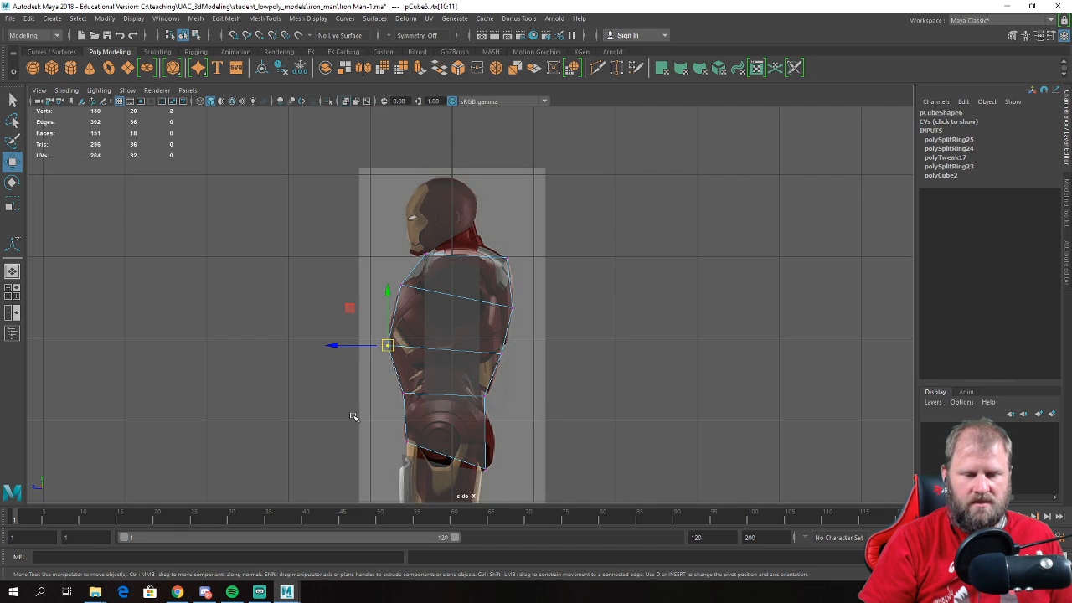
{"action": "key", "text": "space"}
{"action": "scroll", "coordinate": [318, 352], "scroll_direction": "down", "scroll_amount": 2}
{"action": "scroll", "coordinate": [381, 318], "scroll_direction": "up", "scroll_amount": 3}
{"action": "middle_click_drag", "start_coordinate": [445, 256], "coordinate": [392, 194], "text": "alt"}
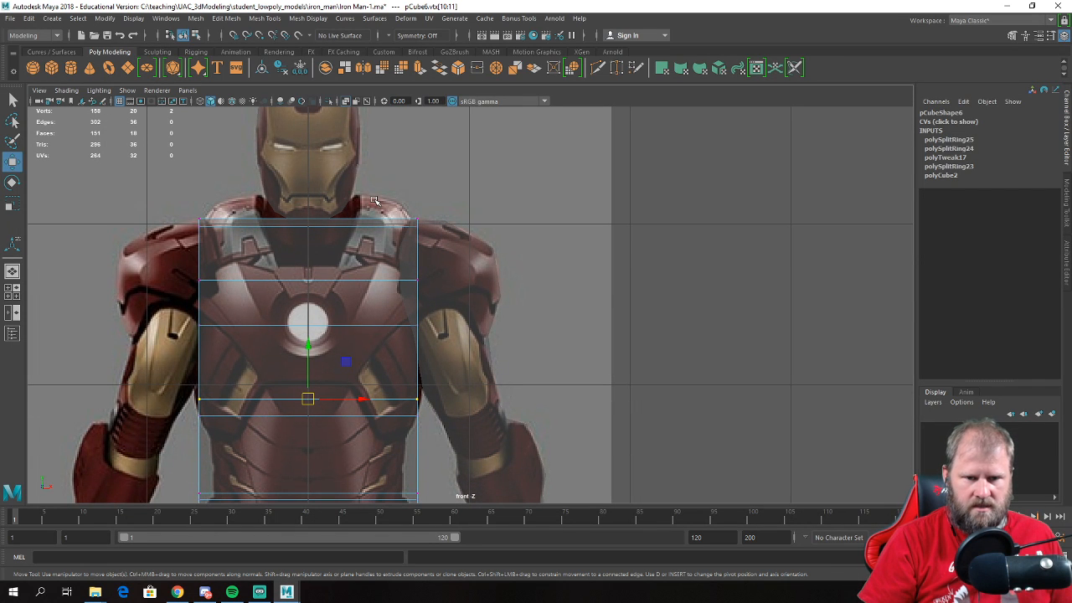
{"action": "middle_click_drag", "start_coordinate": [469, 303], "coordinate": [453, 240], "text": "alt"}
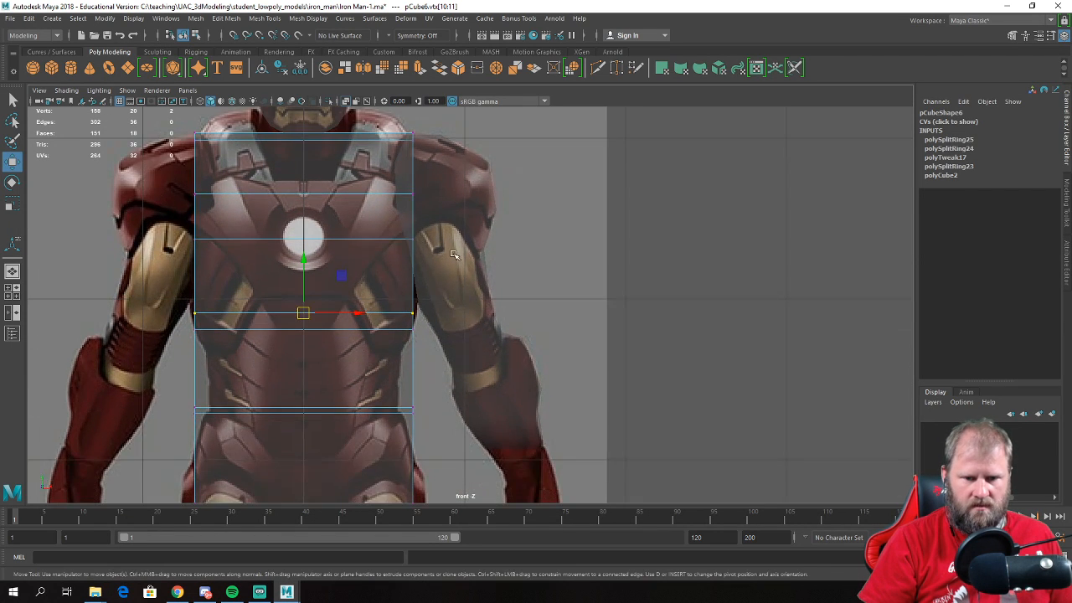
{"action": "middle_click_drag", "start_coordinate": [428, 371], "coordinate": [430, 319], "text": "alt"}
{"action": "left_click_drag", "start_coordinate": [401, 376], "coordinate": [489, 374]}
{"action": "key", "text": "r"}
{"action": "left_click_drag", "start_coordinate": [379, 347], "coordinate": [375, 348]}
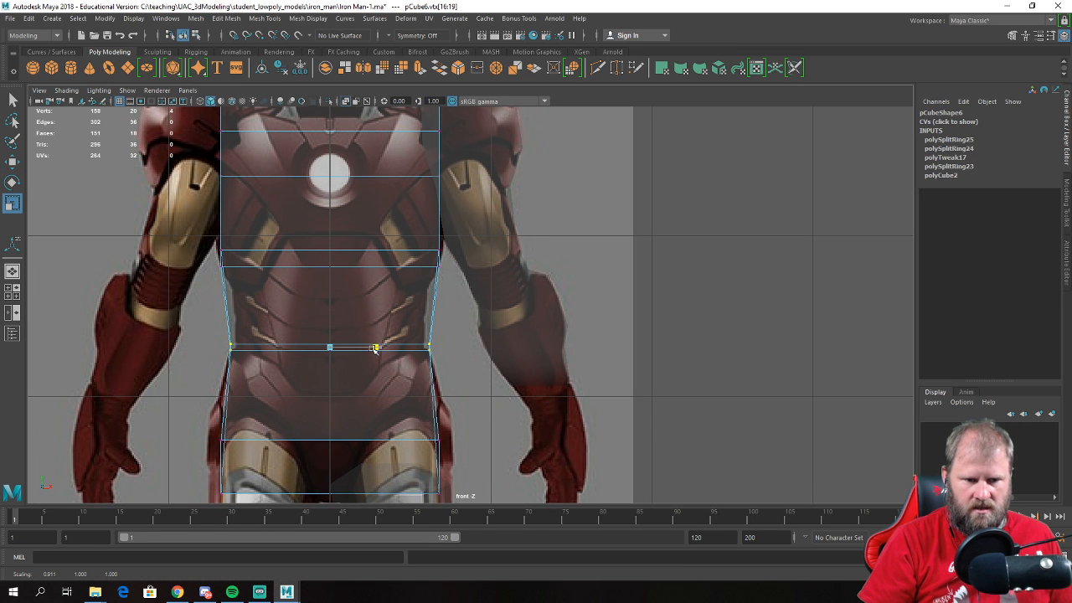
- Scale the torso's bottom vertices outward in width to match the reference's hips
{"action": "middle_click_drag", "start_coordinate": [374, 353], "coordinate": [387, 261], "text": "alt"}
{"action": "left_click_drag", "start_coordinate": [483, 436], "coordinate": [483, 436]}
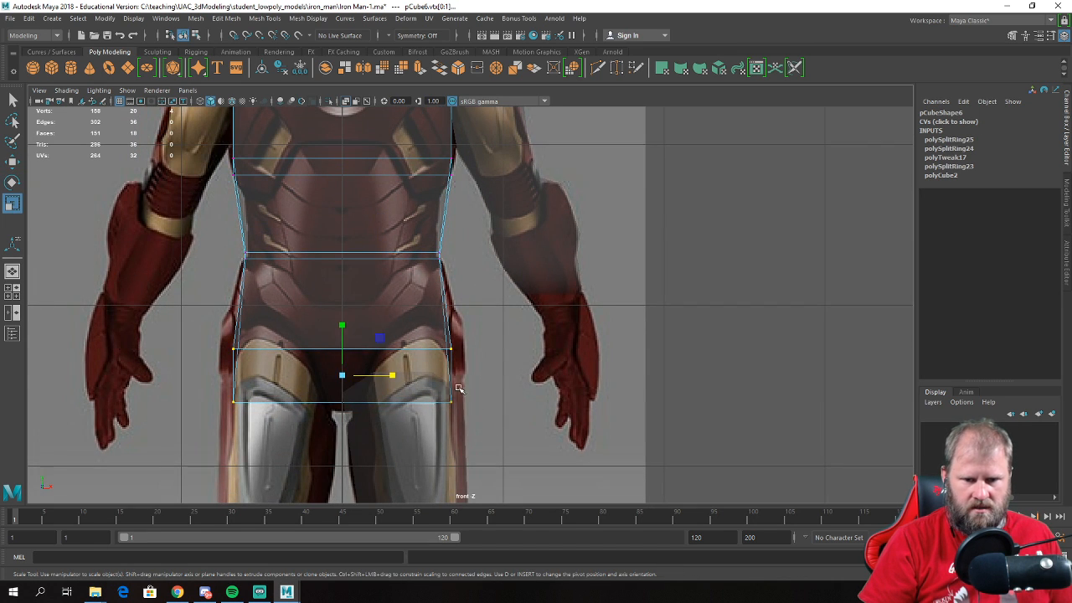
{"action": "left_click_drag", "start_coordinate": [382, 365], "coordinate": [397, 372]}
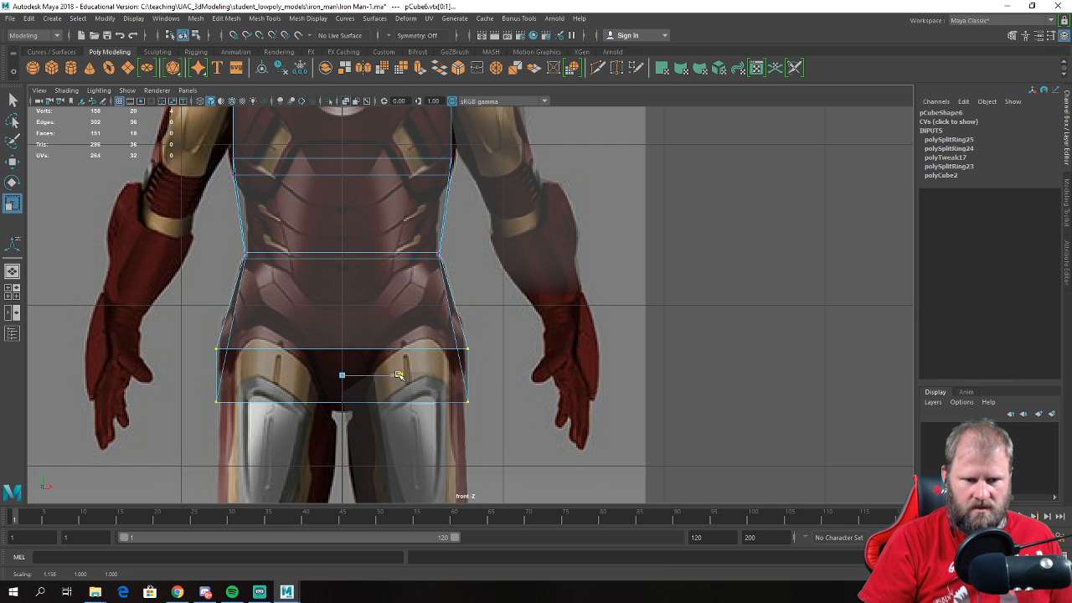
- Widen the two chest-level vertex rows around the arc reactor in the front view, the upper one slightly more
{"action": "middle_click_drag", "start_coordinate": [450, 237], "coordinate": [443, 384], "text": "alt"}
{"action": "middle_click_drag", "start_coordinate": [461, 309], "coordinate": [458, 348], "text": "alt"}
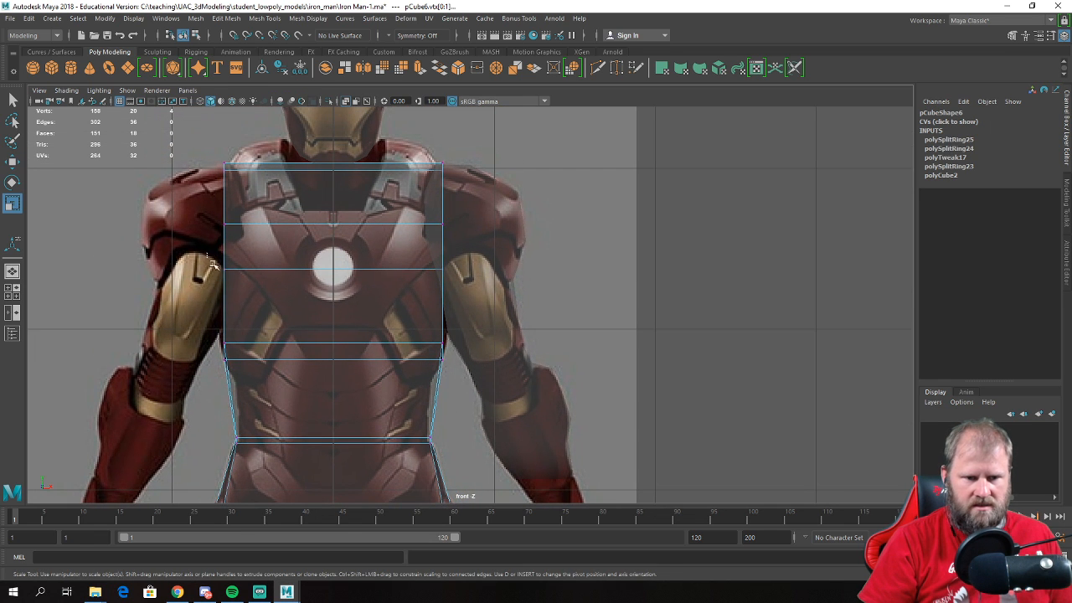
{"action": "left_click_drag", "start_coordinate": [536, 318], "coordinate": [536, 318]}
{"action": "left_click_drag", "start_coordinate": [379, 269], "coordinate": [387, 270]}
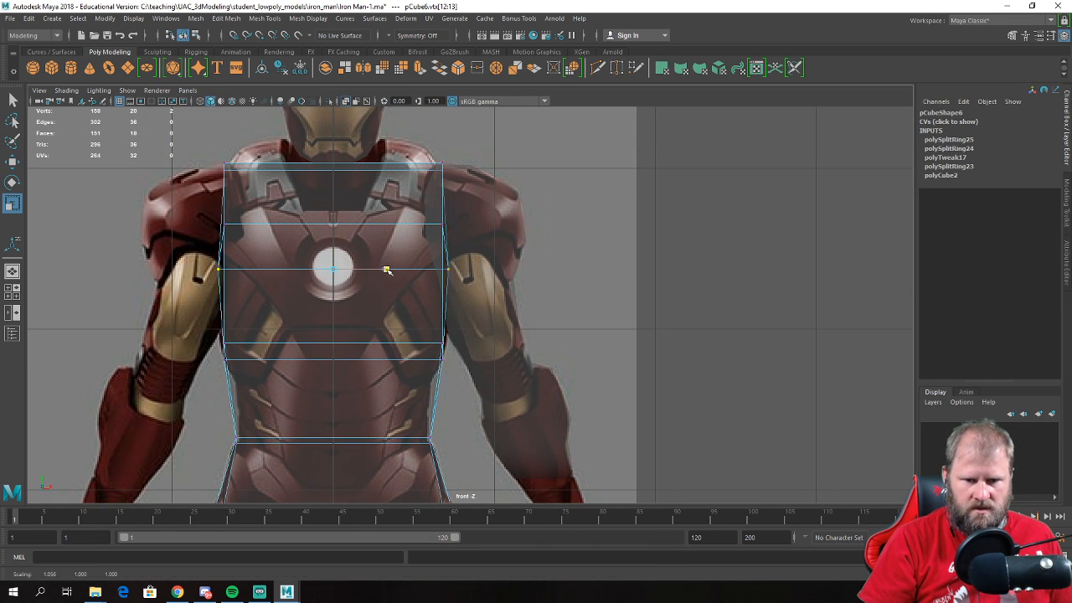
{"action": "left_click_drag", "start_coordinate": [194, 203], "coordinate": [387, 224]}
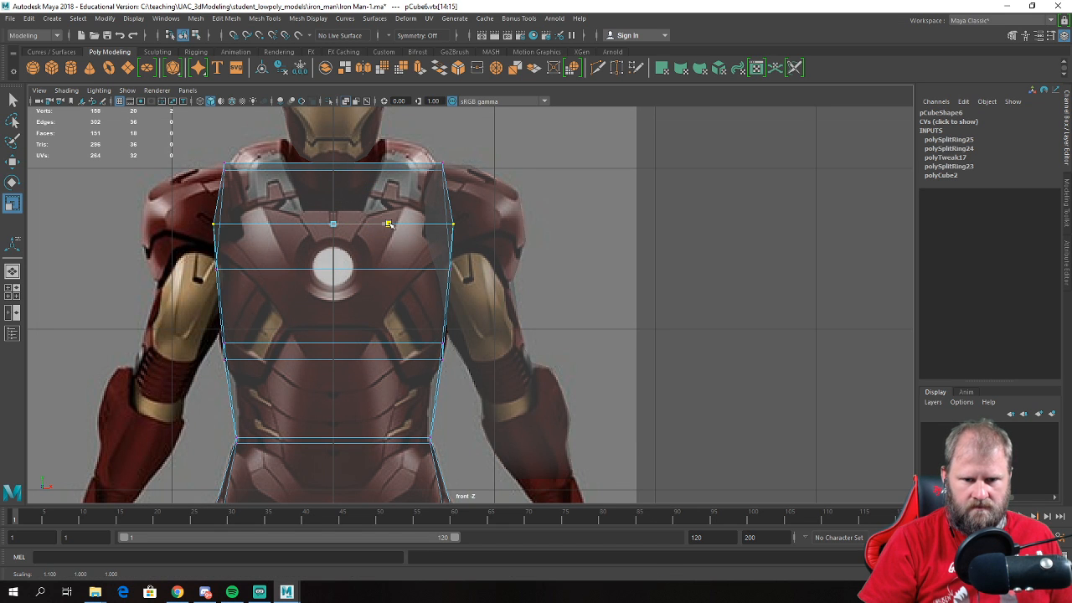
- Return the torso to object mode and examine its blocked-out shape from several angles in the perspective view
{"action": "key", "text": "space"}
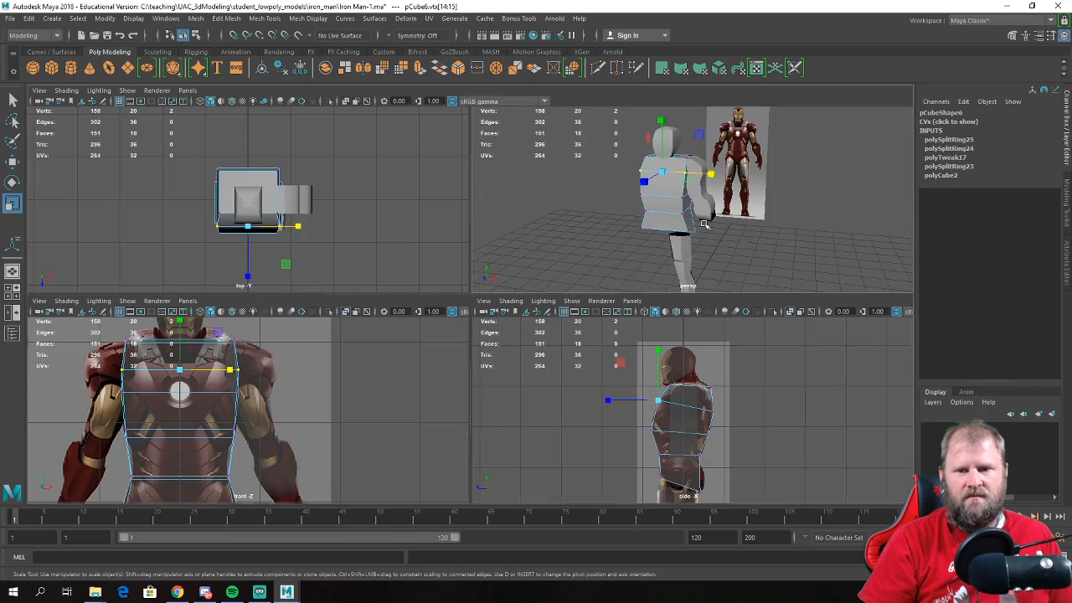
{"action": "key", "text": "space"}
{"action": "left_click_drag", "start_coordinate": [675, 268], "coordinate": [472, 294], "text": "alt"}
{"action": "key", "text": "w"}
{"action": "right_click_drag", "start_coordinate": [474, 270], "coordinate": [557, 245]}
{"action": "left_click", "coordinate": [658, 304]}
{"action": "left_click_drag", "start_coordinate": [652, 297], "coordinate": [755, 292], "text": "alt"}
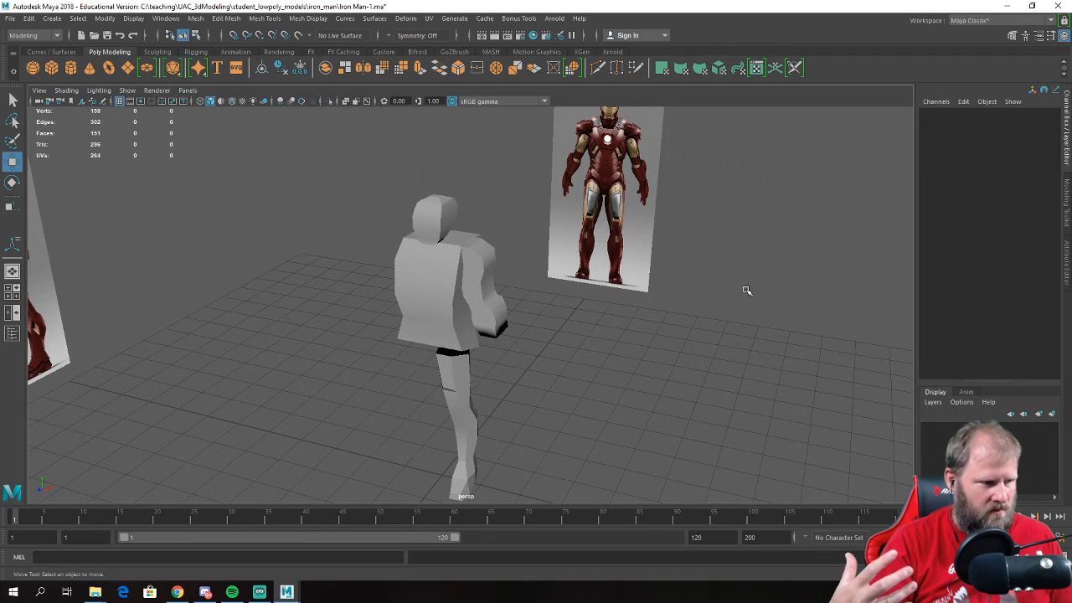
{"action": "right_click_drag", "start_coordinate": [744, 289], "coordinate": [742, 318], "text": "alt"}
{"action": "left_click_drag", "start_coordinate": [536, 297], "coordinate": [517, 293], "text": "alt"}
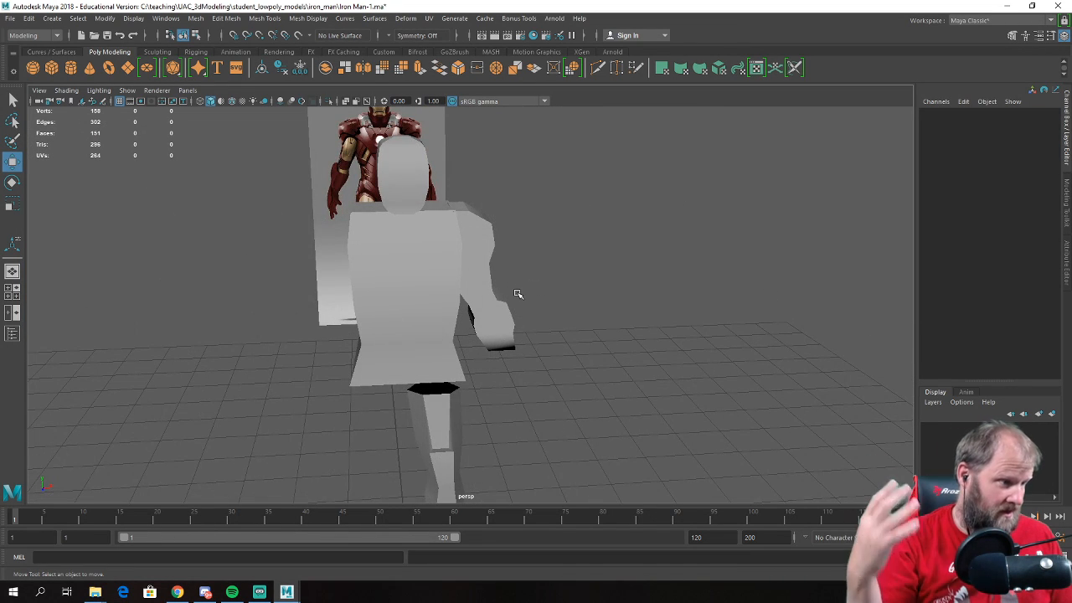
{"action": "left_click_drag", "start_coordinate": [377, 302], "coordinate": [360, 318], "text": "alt"}
- Smooth the torso mesh with one division
{"action": "left_click", "coordinate": [361, 318]}
{"action": "left_click_drag", "start_coordinate": [668, 292], "coordinate": [624, 280], "text": "alt"}
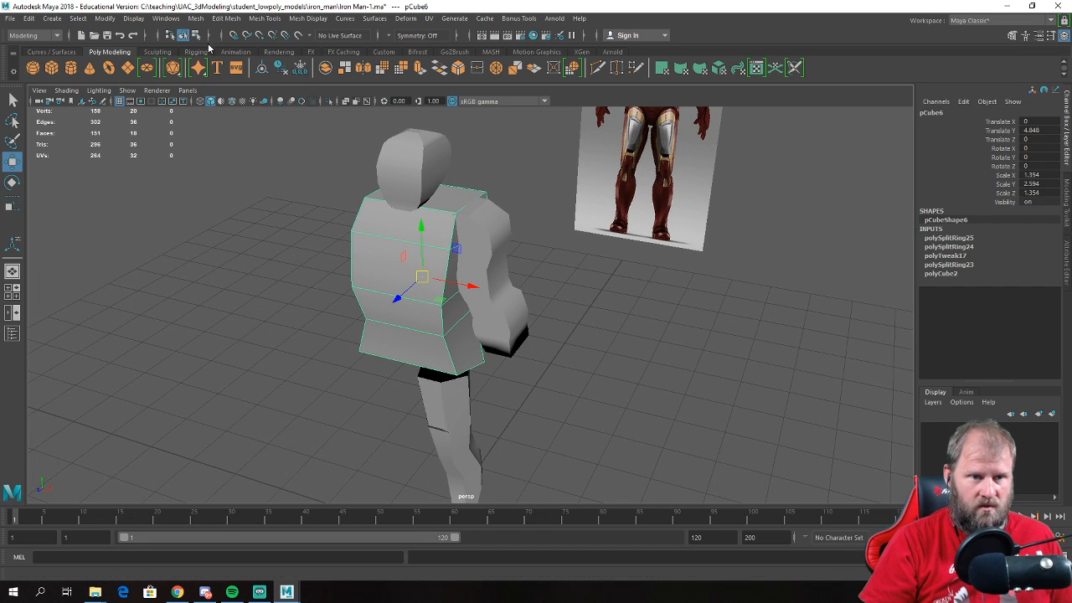
{"action": "left_click", "coordinate": [195, 18]}
{"action": "left_click", "coordinate": [227, 124]}
{"action": "left_click", "coordinate": [591, 357]}
{"action": "left_click_drag", "start_coordinate": [590, 357], "coordinate": [517, 313], "text": "alt"}
{"action": "left_click", "coordinate": [426, 304]}
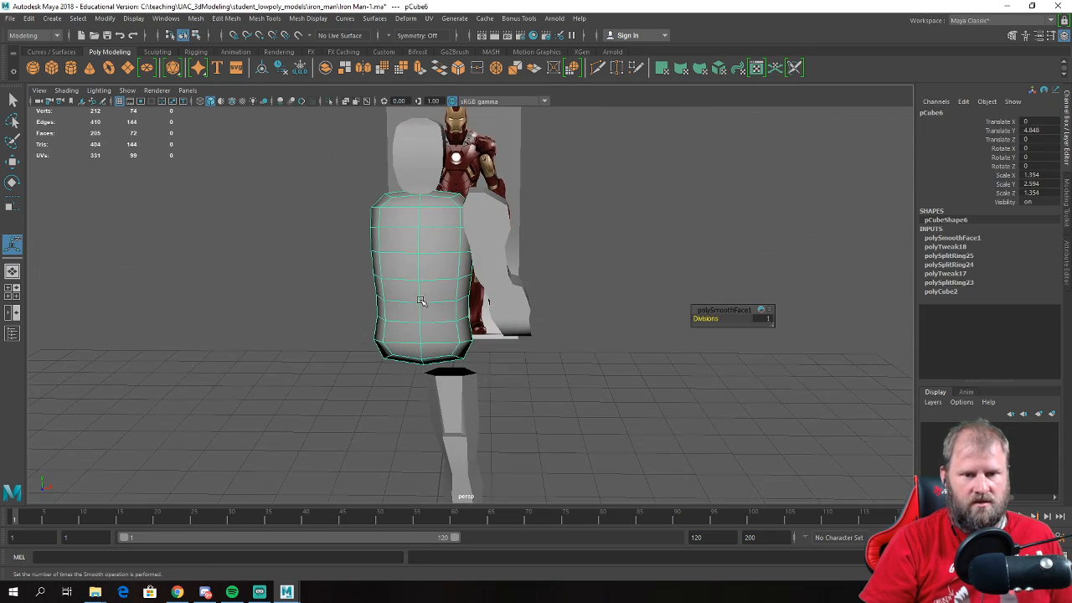
- Move the smoothed torso's top vertices up to the reference's shoulder line in the front view
{"action": "key", "text": "space"}
{"action": "key", "text": "space"}
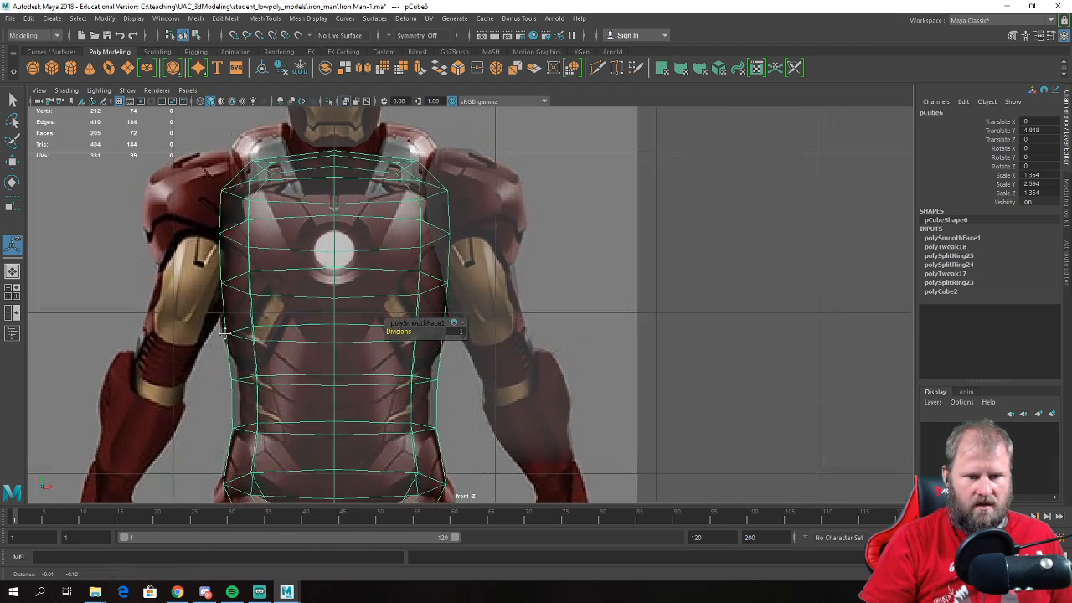
{"action": "middle_click_drag", "start_coordinate": [224, 331], "coordinate": [221, 341], "text": "alt"}
{"action": "right_click_drag", "start_coordinate": [329, 197], "coordinate": [257, 170]}
{"action": "left_click_drag", "start_coordinate": [467, 223], "coordinate": [468, 222]}
{"action": "key", "text": "w"}
{"action": "left_click_drag", "start_coordinate": [333, 135], "coordinate": [345, 107]}
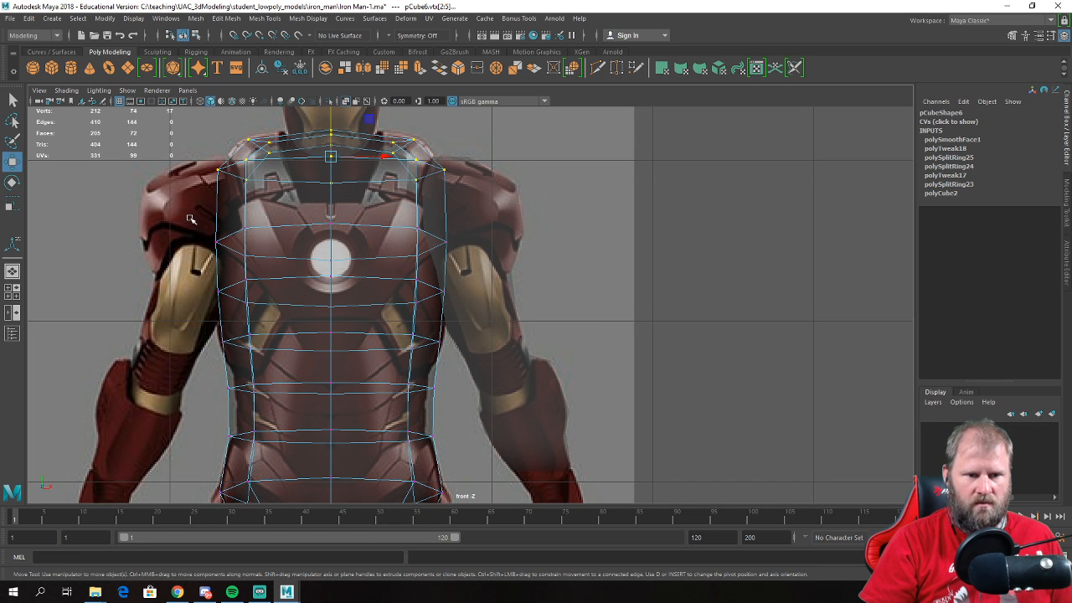
- Scale the vertex rows across and just below the arc reactor outward to fill the reference's chest width
{"action": "key", "text": "r"}
{"action": "left_click_drag", "start_coordinate": [381, 244], "coordinate": [386, 244]}
{"action": "left_click_drag", "start_coordinate": [193, 272], "coordinate": [498, 308]}
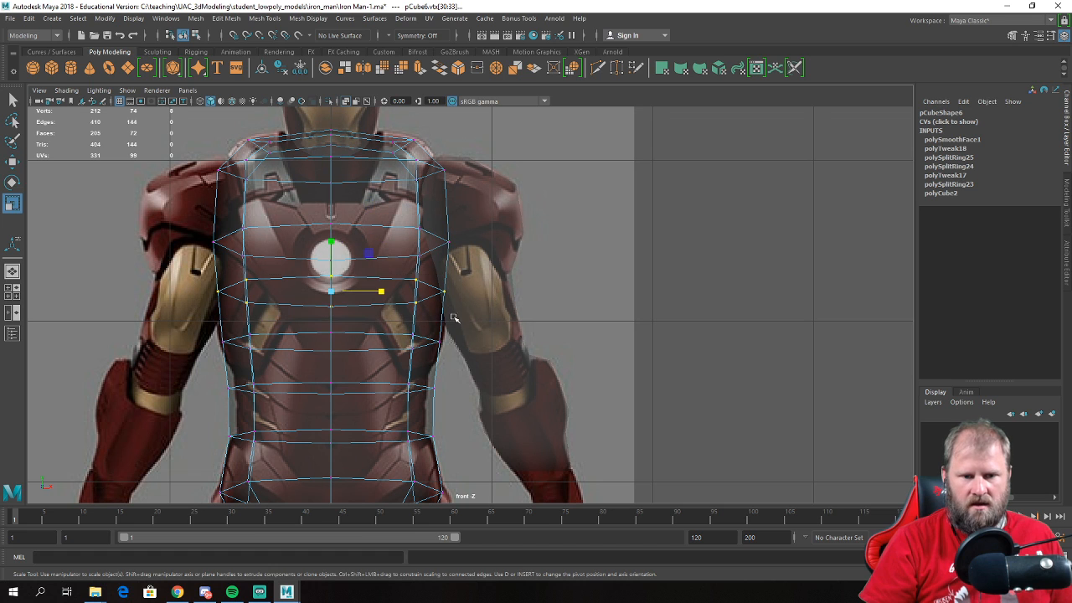
{"action": "left_click_drag", "start_coordinate": [380, 292], "coordinate": [383, 291]}
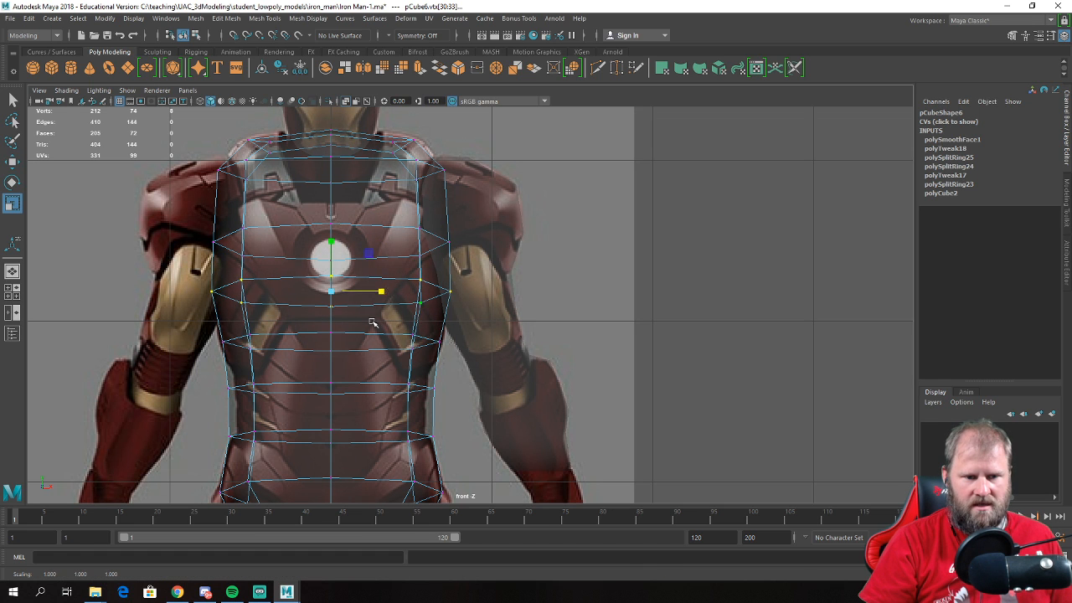
- Scale the lower-rib edge loop slightly outward to match the reference's side contour
{"action": "key", "text": "w"}
{"action": "middle_click_drag", "start_coordinate": [400, 364], "coordinate": [380, 285], "text": "alt"}
{"action": "scroll", "coordinate": [379, 286], "scroll_direction": "up", "scroll_amount": 1}
{"action": "right_click_drag", "start_coordinate": [353, 257], "coordinate": [353, 229]}
{"action": "double_click", "coordinate": [339, 266]}
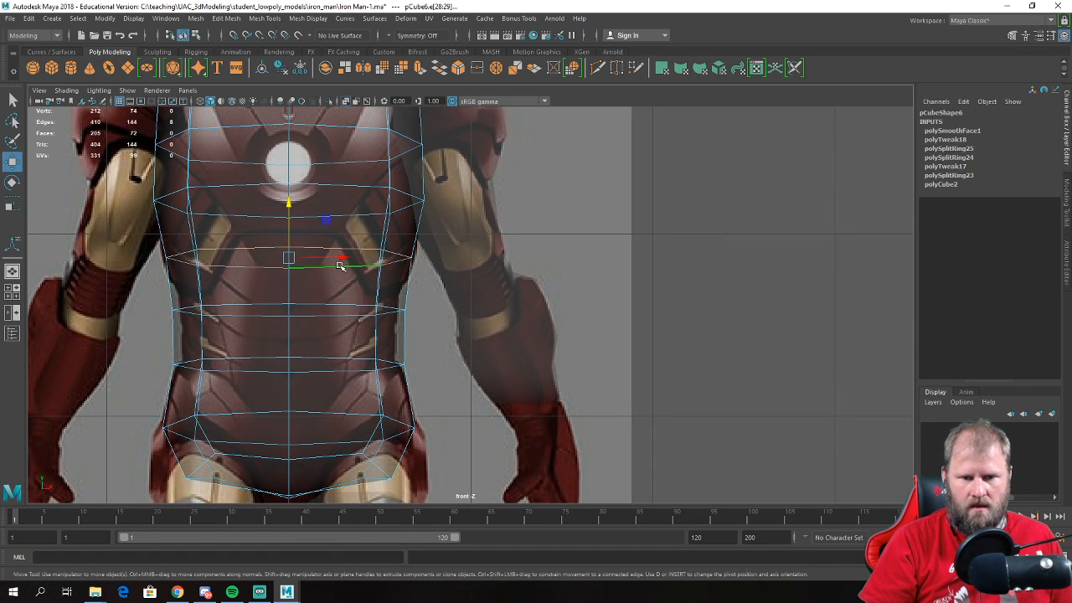
{"action": "key", "text": "r"}
{"action": "left_click_drag", "start_coordinate": [339, 255], "coordinate": [341, 257]}
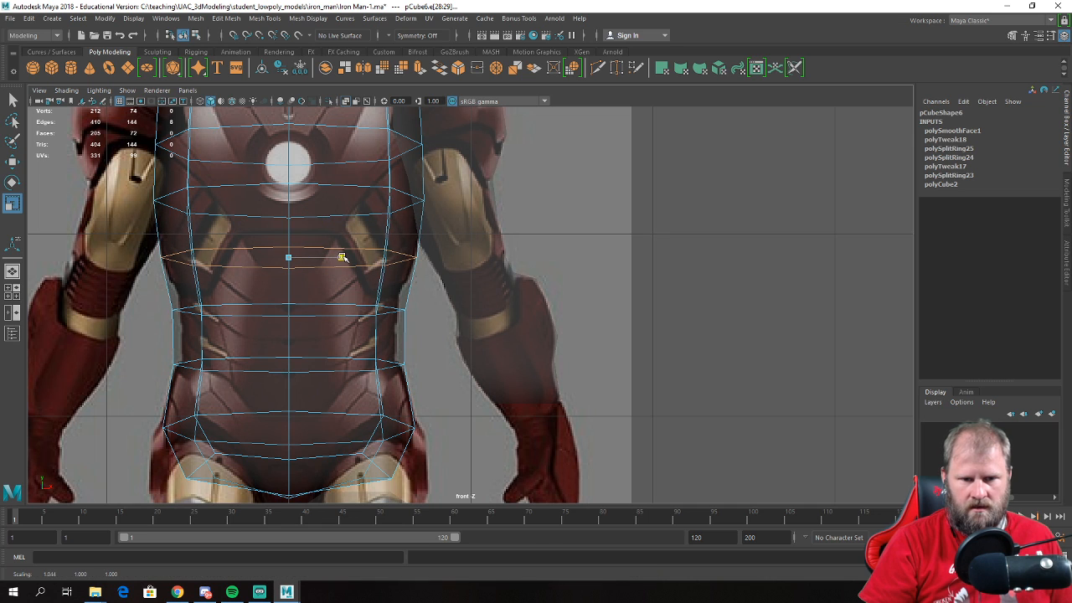
- Scale the abdomen and waist edge loops inward to match the reference's waist
{"action": "double_click", "coordinate": [314, 316]}
{"action": "left_click_drag", "start_coordinate": [338, 315], "coordinate": [336, 311]}
{"action": "middle_click_drag", "start_coordinate": [337, 311], "coordinate": [322, 263], "text": "alt"}
{"action": "double_click", "coordinate": [319, 313]}
{"action": "key", "text": "e"}
{"action": "key", "text": "r"}
{"action": "left_click_drag", "start_coordinate": [343, 310], "coordinate": [338, 315]}
- Widen the torso's lower hip vertices, scaling the bottommost rows out further to the reference's hip outline
{"action": "middle_click_drag", "start_coordinate": [250, 335], "coordinate": [257, 304], "text": "alt"}
{"action": "right_click_drag", "start_coordinate": [256, 270], "coordinate": [203, 273]}
{"action": "left_click_drag", "start_coordinate": [116, 317], "coordinate": [514, 457]}
{"action": "key", "text": "e"}
{"action": "key", "text": "r"}
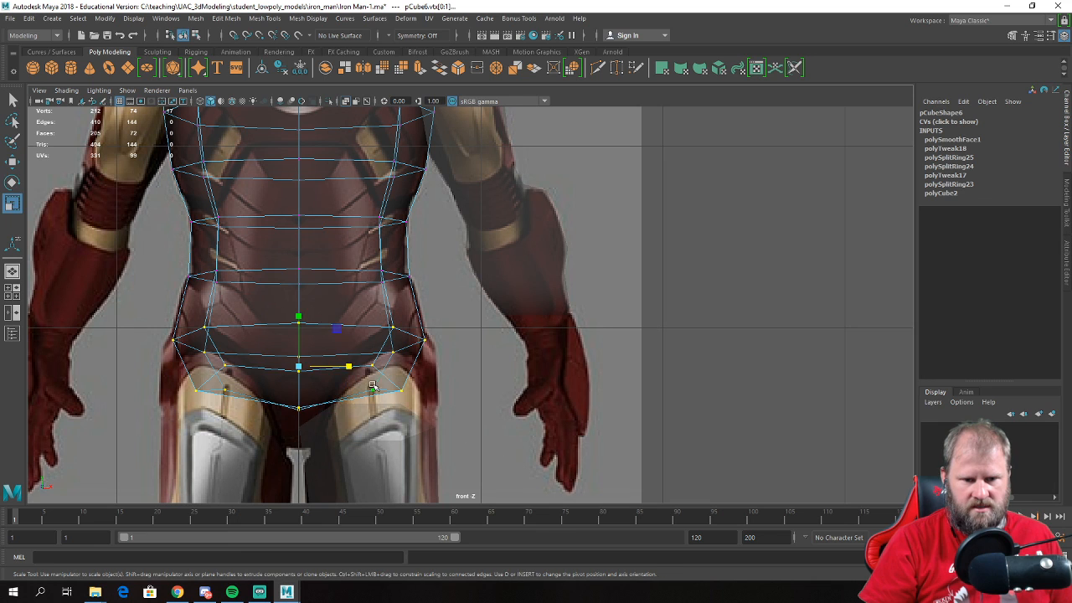
{"action": "left_click_drag", "start_coordinate": [347, 367], "coordinate": [360, 370]}
{"action": "left_click_drag", "start_coordinate": [465, 468], "coordinate": [165, 362]}
{"action": "left_click_drag", "start_coordinate": [348, 386], "coordinate": [367, 389]}
- Adjust the width of the torso's outer shoulder vertices slightly and check the shape in perspective
{"action": "middle_click_drag", "start_coordinate": [388, 295], "coordinate": [352, 394], "text": "alt"}
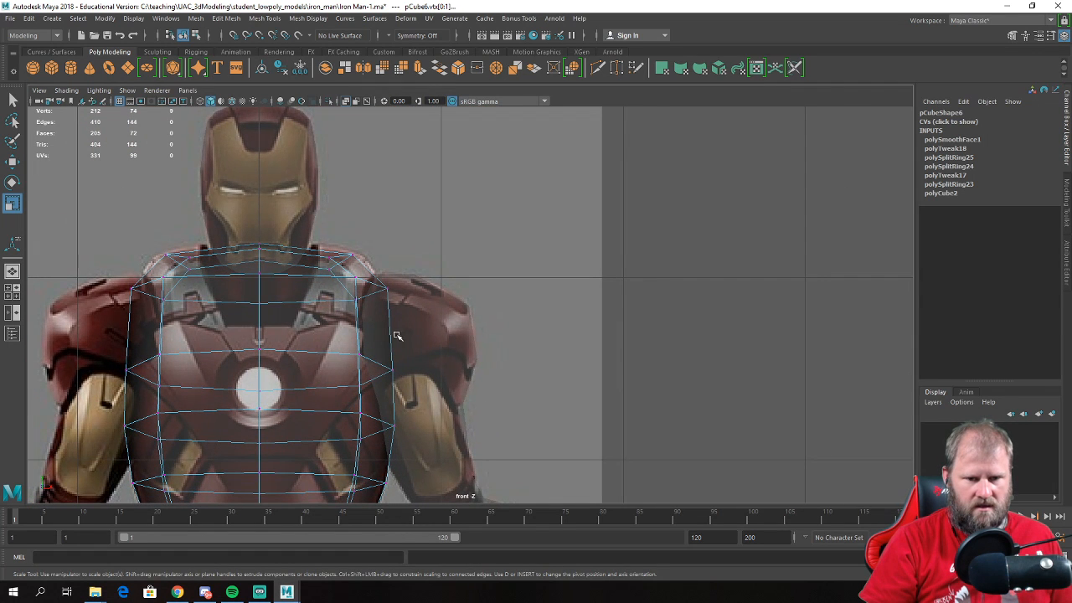
{"action": "left_click_drag", "start_coordinate": [397, 335], "coordinate": [107, 285]}
{"action": "left_click_drag", "start_coordinate": [308, 296], "coordinate": [309, 299]}
{"action": "key", "text": "space"}
{"action": "key", "text": "space"}
{"action": "left_click_drag", "start_coordinate": [610, 270], "coordinate": [521, 282], "text": "alt"}
{"action": "key", "text": "space"}
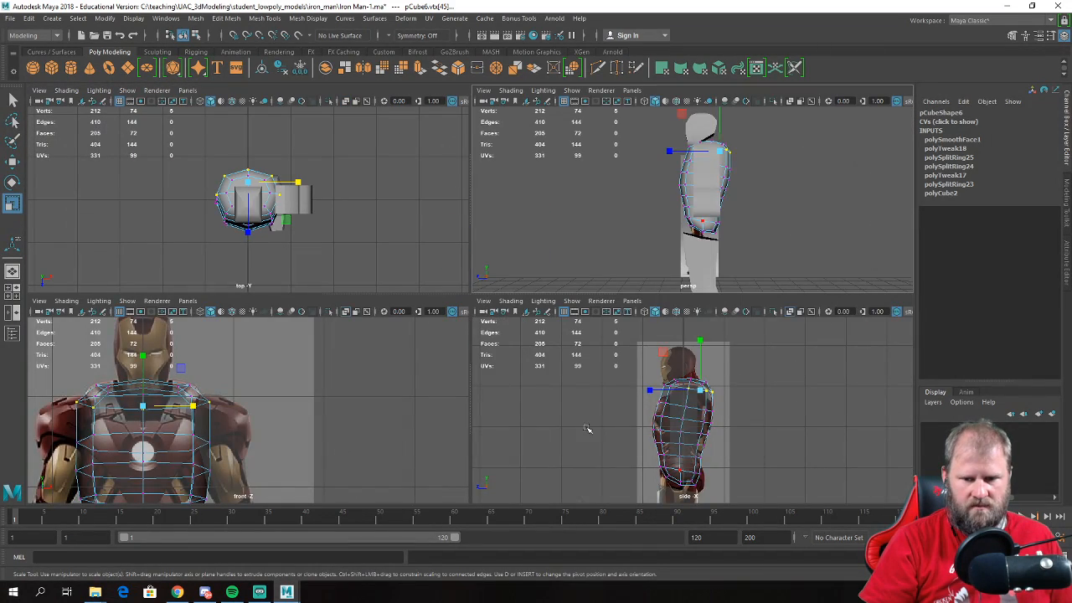
- Move the hips' bottom back vertices down and outward to the reference's buttock outline in the side view
{"action": "key", "text": "space"}
{"action": "scroll", "coordinate": [570, 427], "scroll_direction": "up", "scroll_amount": 3}
{"action": "middle_click_drag", "start_coordinate": [565, 436], "coordinate": [545, 187], "text": "alt"}
{"action": "scroll", "coordinate": [534, 368], "scroll_direction": "up", "scroll_amount": 2}
{"action": "scroll", "coordinate": [536, 191], "scroll_direction": "up", "scroll_amount": 2}
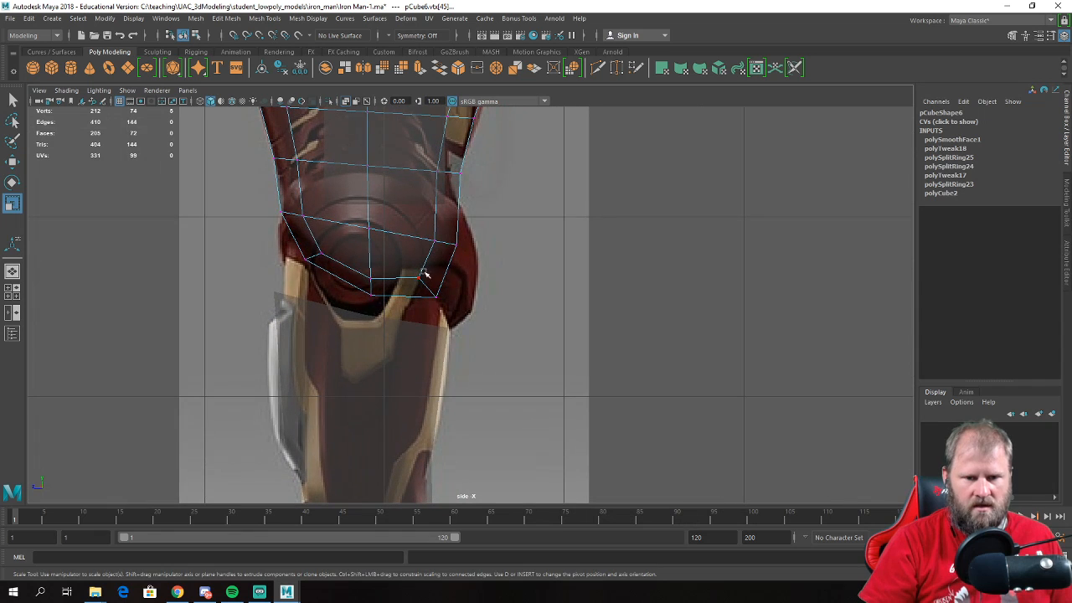
{"action": "left_click", "coordinate": [447, 256]}
{"action": "left_click", "coordinate": [448, 235]}
{"action": "right_click_drag", "start_coordinate": [450, 232], "coordinate": [384, 214]}
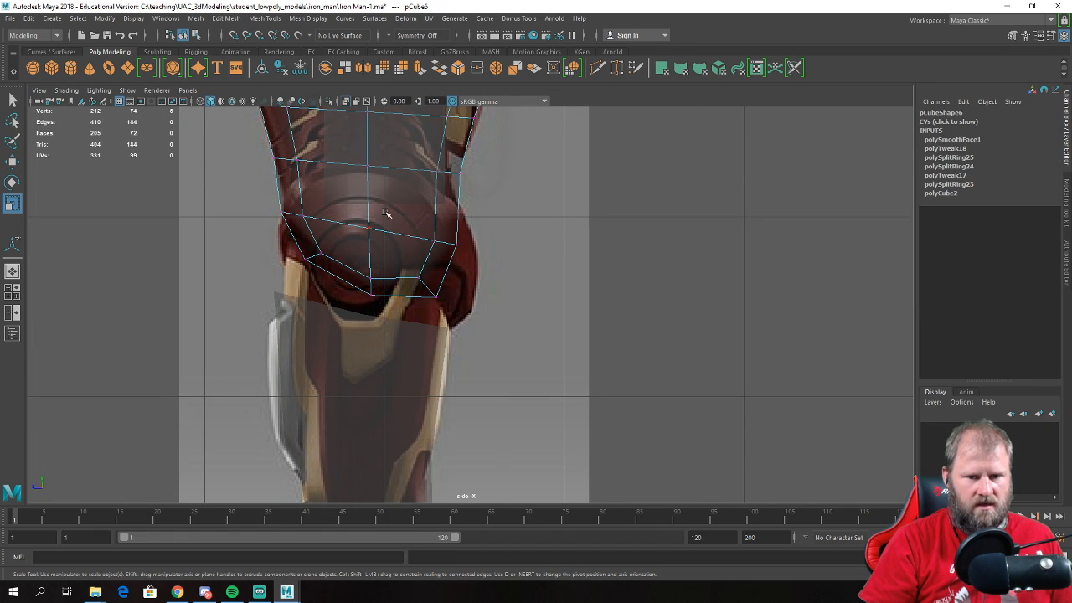
{"action": "key", "text": "w"}
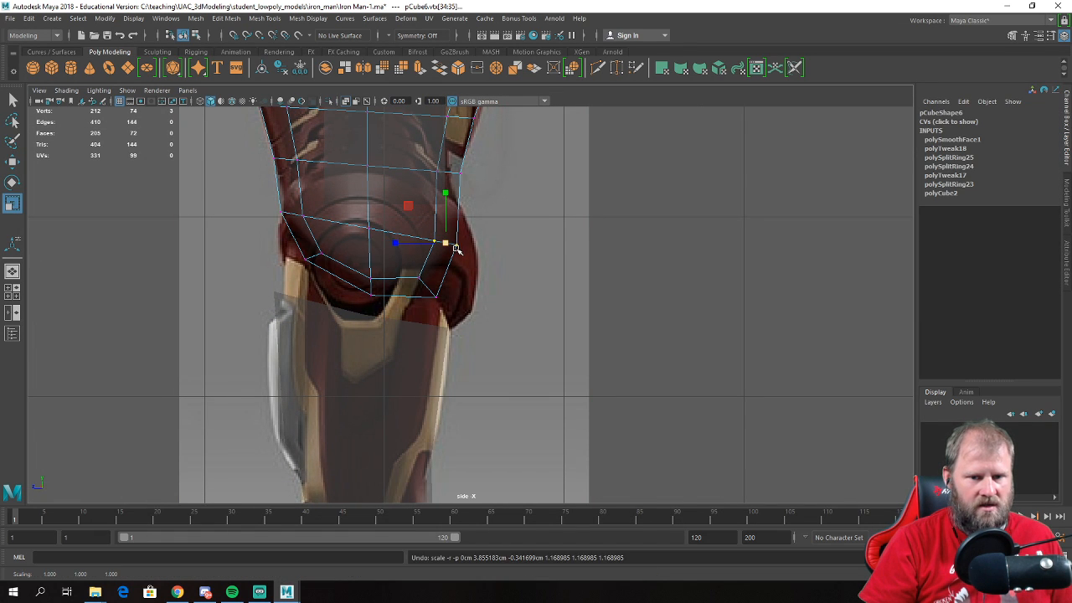
{"action": "left_click_drag", "start_coordinate": [446, 244], "coordinate": [444, 315]}
{"action": "key", "text": "ctrl+z"}
{"action": "key", "text": "ctrl+z"}
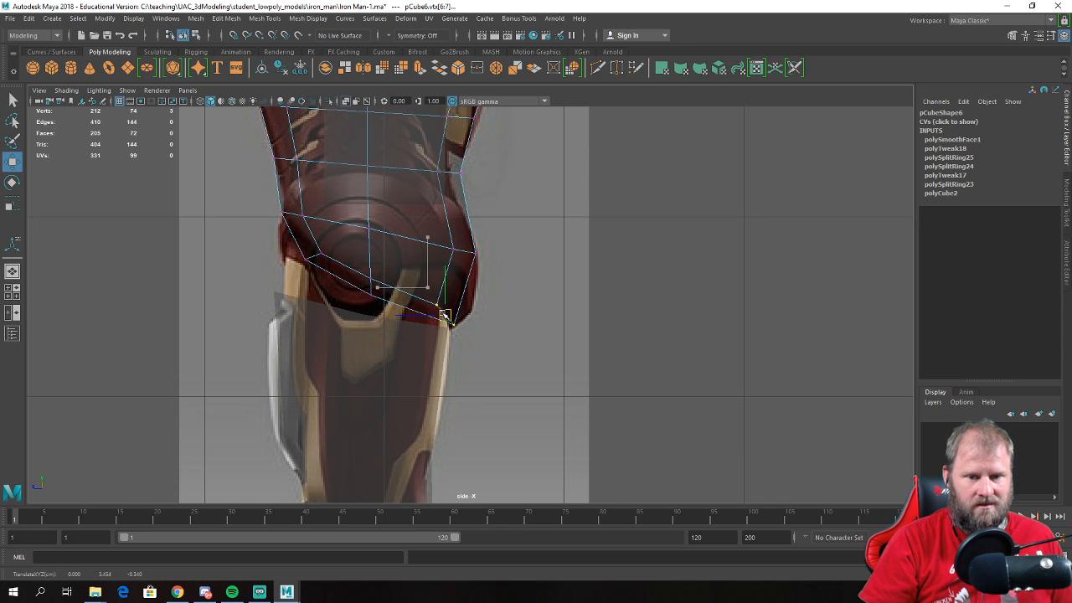
- Move the back hip vertices one row above the bottom slightly down to follow the buttock curve
{"action": "left_click_drag", "start_coordinate": [499, 290], "coordinate": [438, 231]}
{"action": "left_click_drag", "start_coordinate": [466, 251], "coordinate": [471, 264]}
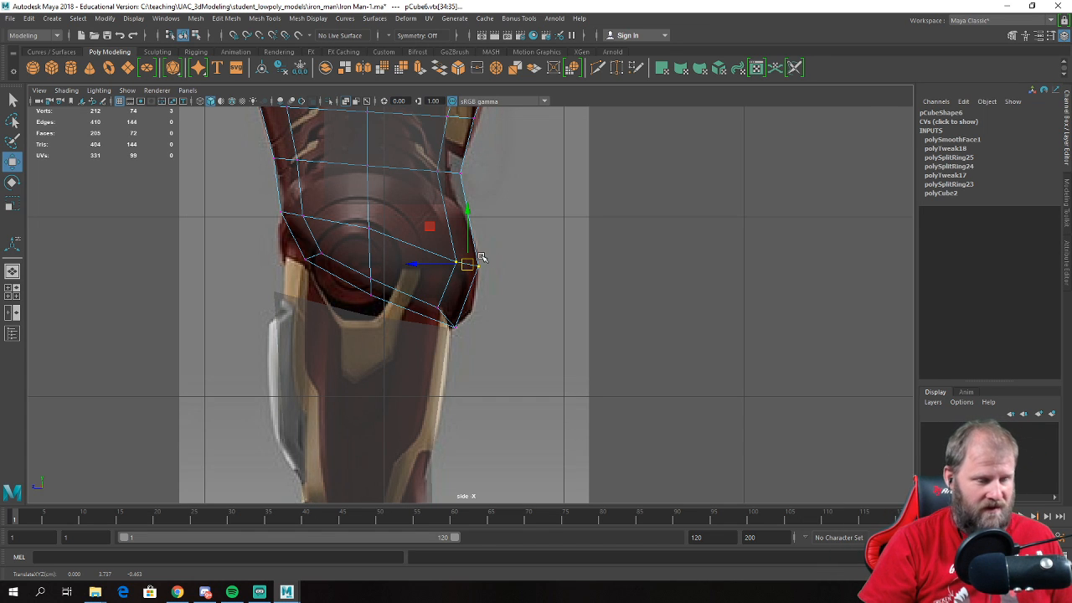
{"action": "left_click_drag", "start_coordinate": [469, 262], "coordinate": [466, 259]}
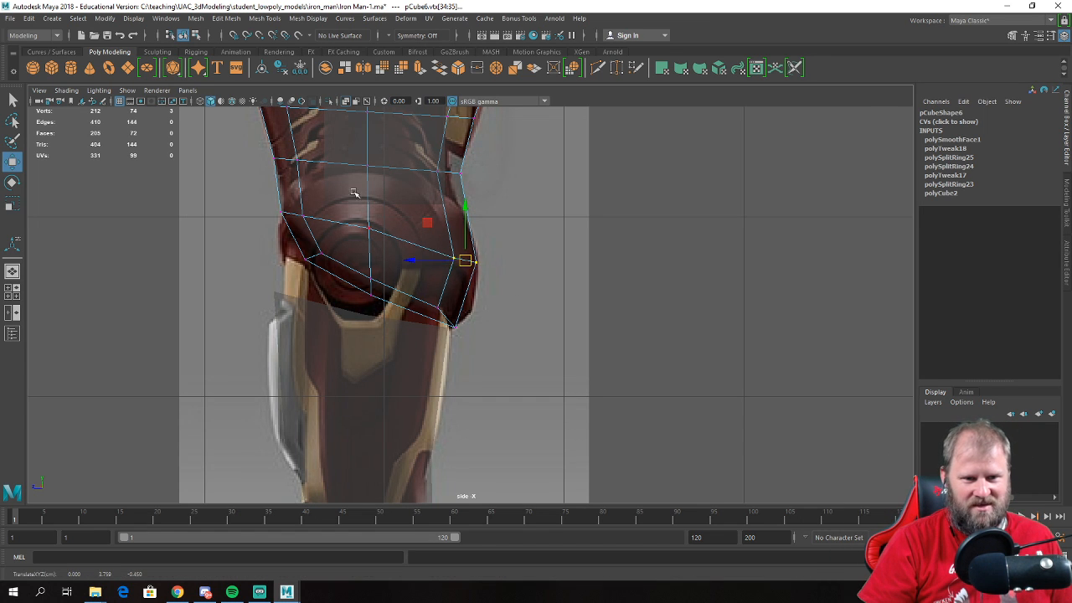
- Adjust the hips' front vertices and the bottom middle vertices to follow the reference's lower torso profile
{"action": "middle_click_drag", "start_coordinate": [365, 270], "coordinate": [418, 290], "text": "alt"}
{"action": "left_click_drag", "start_coordinate": [309, 241], "coordinate": [308, 243]}
{"action": "left_click_drag", "start_coordinate": [367, 278], "coordinate": [347, 289]}
{"action": "middle_click_drag", "start_coordinate": [305, 165], "coordinate": [323, 259], "text": "alt"}
{"action": "left_click_drag", "start_coordinate": [320, 245], "coordinate": [381, 387]}
{"action": "middle_click_drag", "start_coordinate": [337, 196], "coordinate": [338, 294], "text": "alt"}
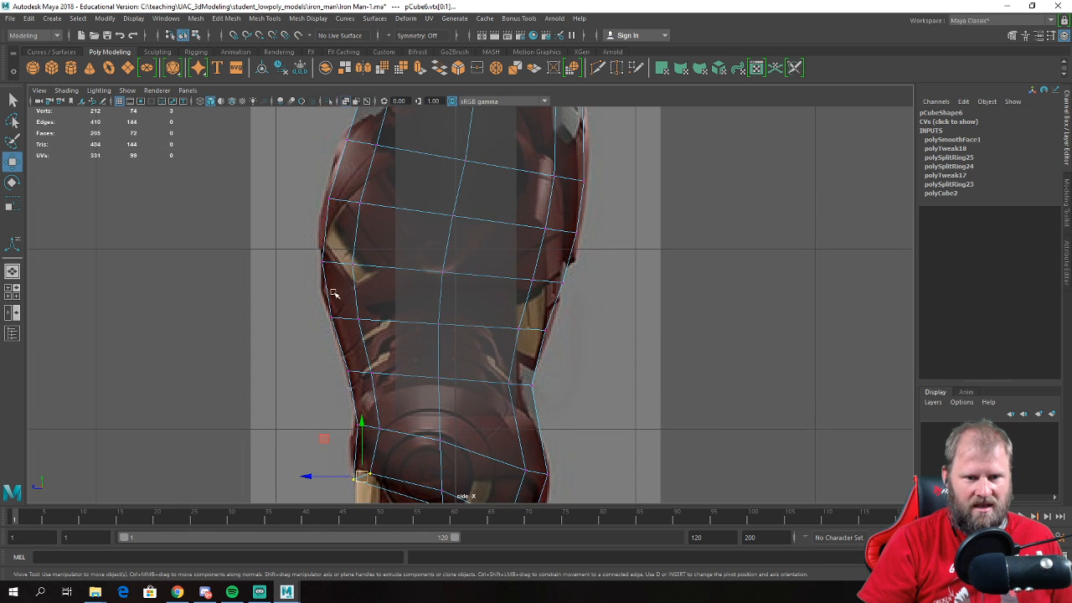
- Move the front vertices of the two mid-chest rows slightly forward to the reference's chest outline
{"action": "left_click_drag", "start_coordinate": [350, 265], "coordinate": [342, 262]}
{"action": "middle_click_drag", "start_coordinate": [353, 205], "coordinate": [369, 277], "text": "alt"}
{"action": "left_click_drag", "start_coordinate": [321, 240], "coordinate": [364, 272]}
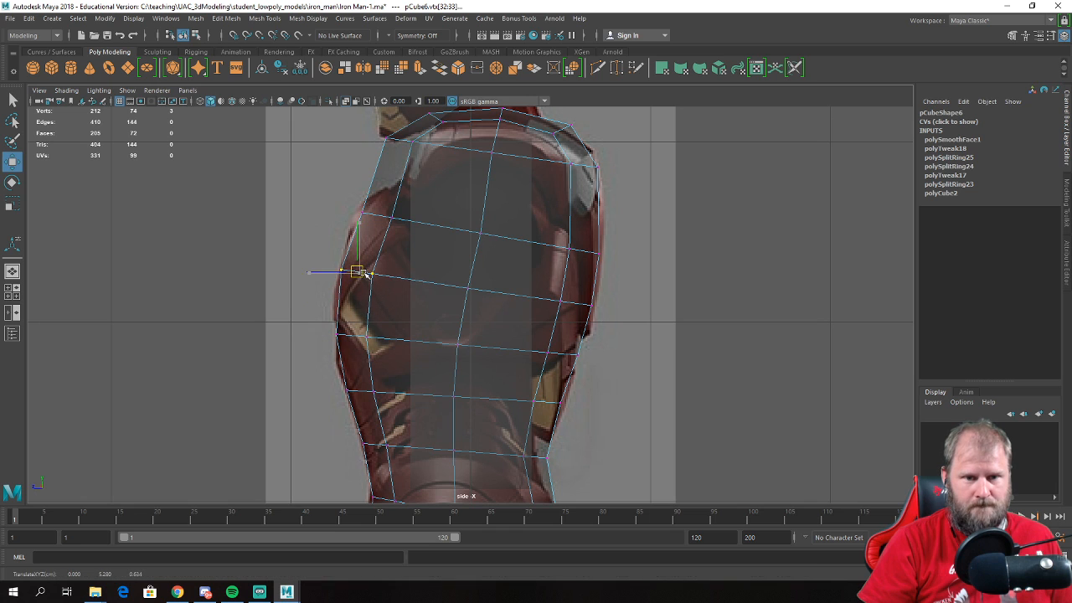
- Move the torso's top front vertices back toward the neck to match the reference's collar
{"action": "middle_click_drag", "start_coordinate": [393, 179], "coordinate": [369, 270], "text": "alt"}
{"action": "left_click_drag", "start_coordinate": [433, 265], "coordinate": [435, 271]}
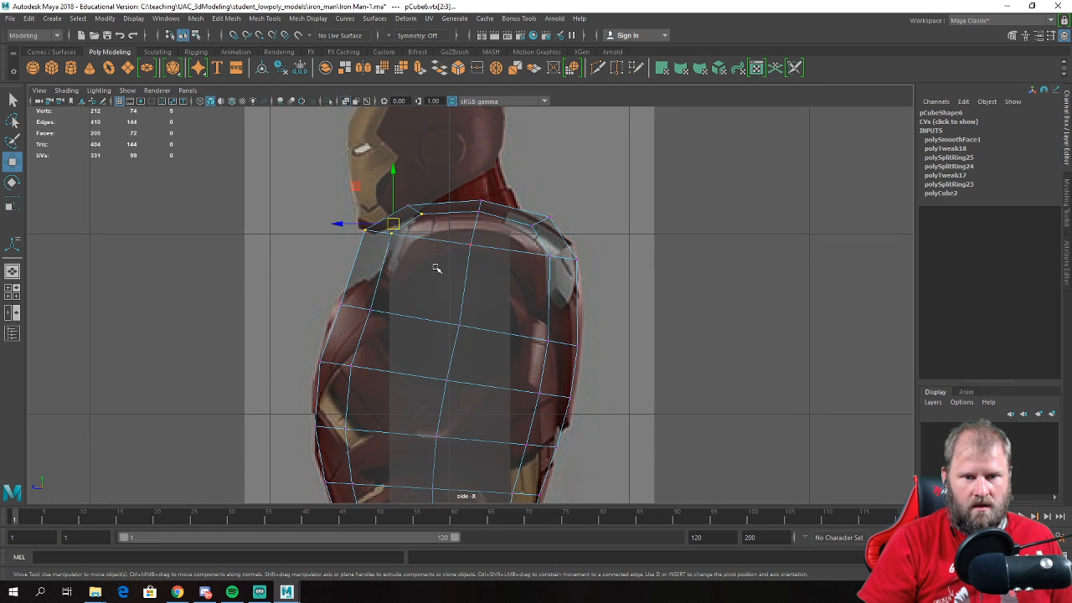
{"action": "left_click_drag", "start_coordinate": [399, 220], "coordinate": [421, 218]}
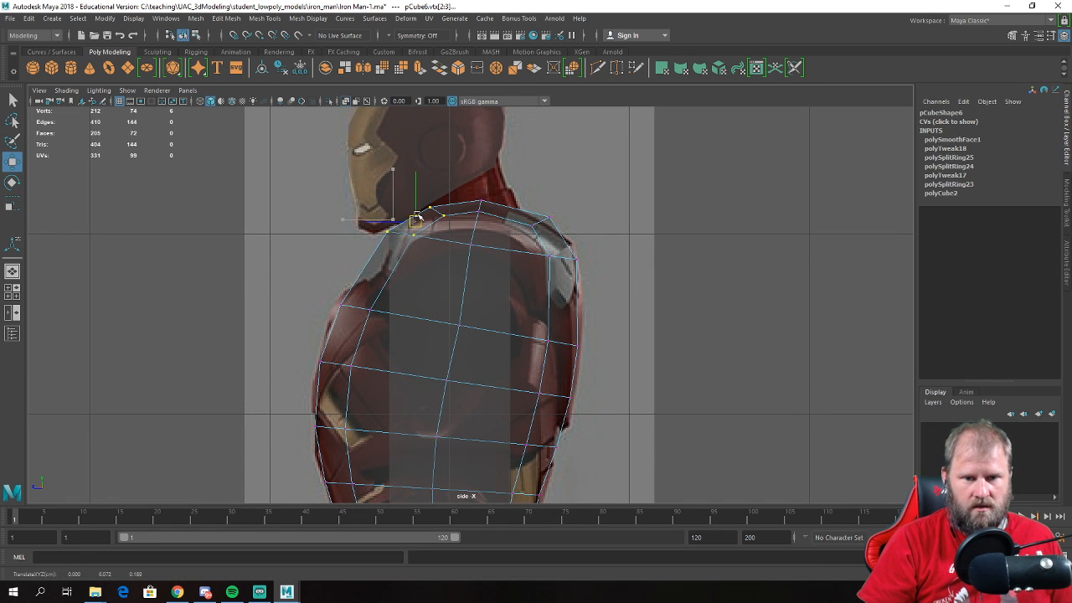
- Lower the mid-shoulder and top middle vertices and pull the upper-chest front vertices slightly forward
{"action": "left_click_drag", "start_coordinate": [474, 239], "coordinate": [477, 251]}
{"action": "left_click_drag", "start_coordinate": [466, 158], "coordinate": [500, 230]}
{"action": "left_click_drag", "start_coordinate": [329, 261], "coordinate": [369, 322]}
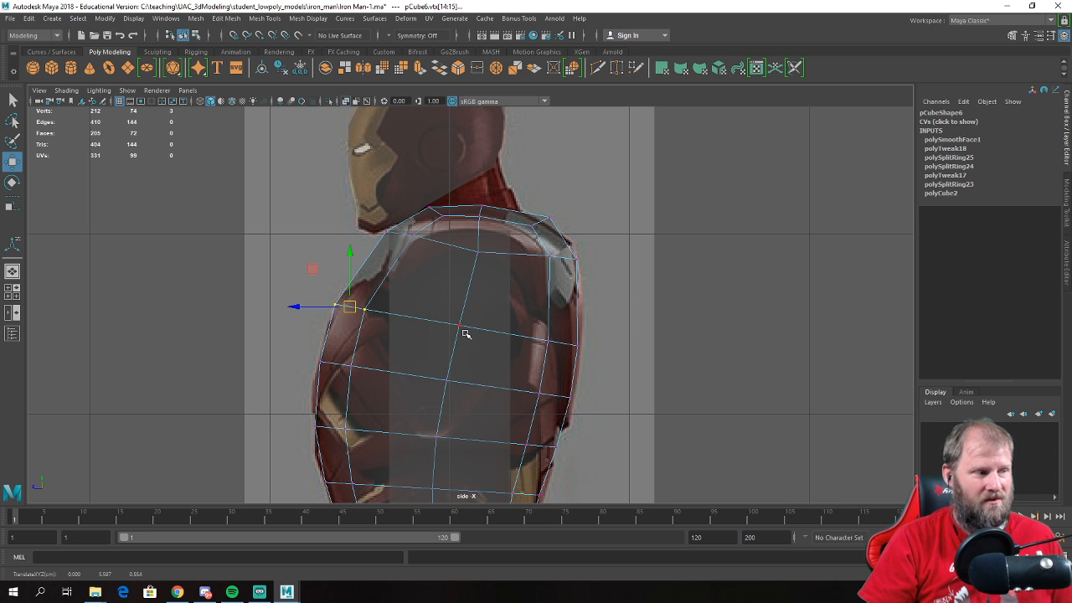
{"action": "scroll", "coordinate": [546, 300], "scroll_direction": "down", "scroll_amount": 5}
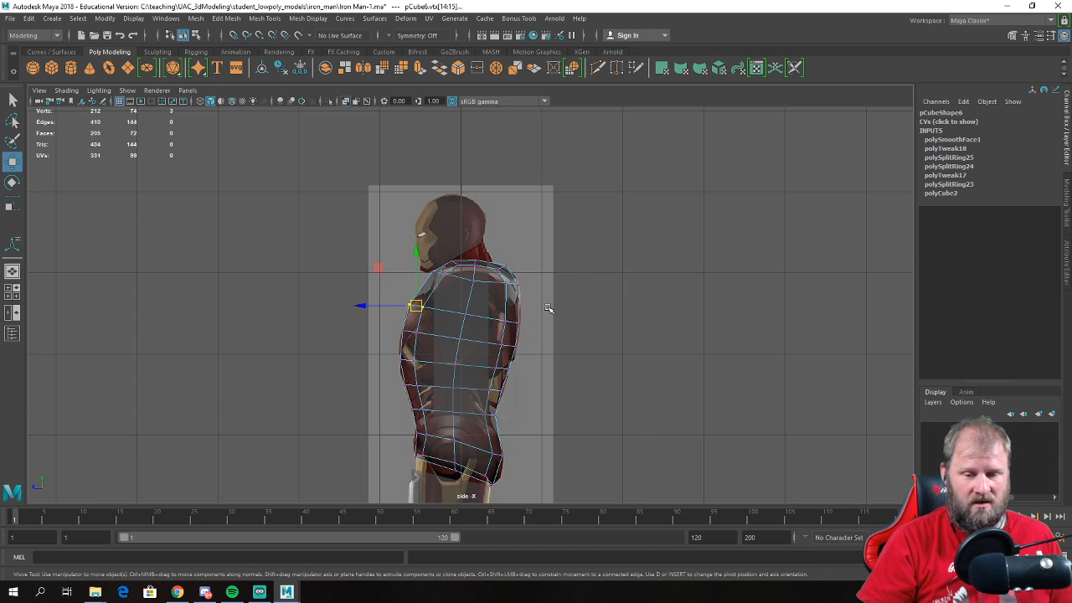
- Delete the two underside faces of the torso directly above the leg to open the hip
{"action": "scroll", "coordinate": [546, 300], "scroll_direction": "up", "scroll_amount": 1}
{"action": "key", "text": "space"}
{"action": "key", "text": "space"}
{"action": "left_click_drag", "start_coordinate": [591, 236], "coordinate": [636, 251], "text": "alt"}
{"action": "right_click_drag", "start_coordinate": [415, 270], "coordinate": [465, 254]}
{"action": "left_click", "coordinate": [728, 314]}
{"action": "left_click_drag", "start_coordinate": [727, 314], "coordinate": [603, 330], "text": "alt"}
{"action": "scroll", "coordinate": [458, 335], "scroll_direction": "up", "scroll_amount": 4}
{"action": "left_click", "coordinate": [434, 319]}
{"action": "left_click_drag", "start_coordinate": [492, 318], "coordinate": [436, 285], "text": "alt"}
{"action": "scroll", "coordinate": [400, 304], "scroll_direction": "up", "scroll_amount": 4}
{"action": "right_click_drag", "start_coordinate": [402, 256], "coordinate": [404, 287]}
{"action": "left_click", "coordinate": [409, 264]}
{"action": "left_click", "coordinate": [373, 293], "text": "shift"}
{"action": "key", "text": "Delete"}
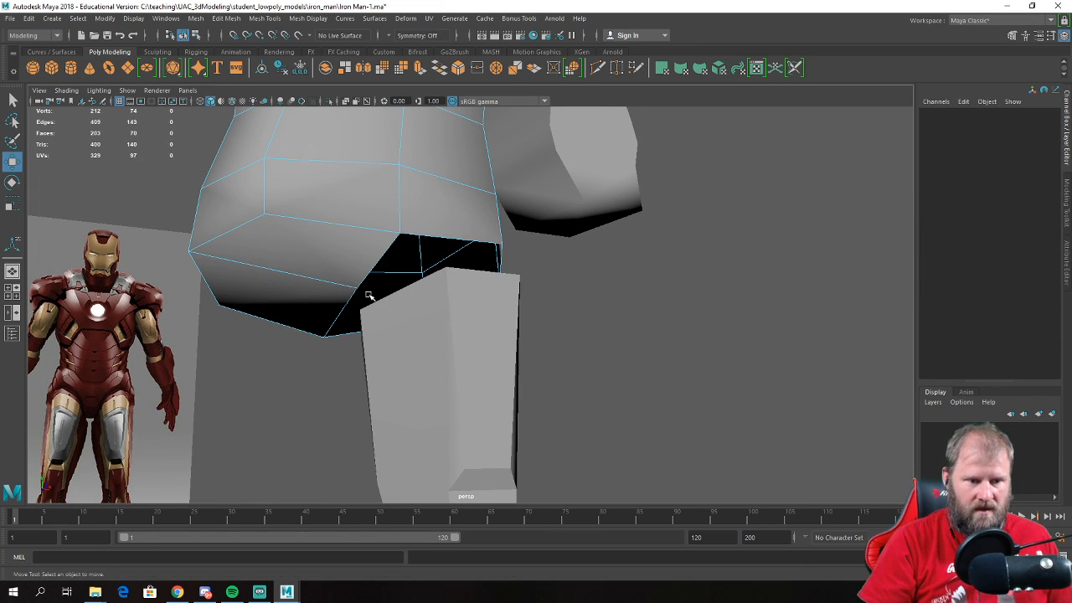
- Tilt the leg's top ring of vertices to the reference's hip angle and shift it slightly toward the thigh outline
{"action": "left_click_drag", "start_coordinate": [411, 270], "coordinate": [454, 302], "text": "alt"}
{"action": "key", "text": "space"}
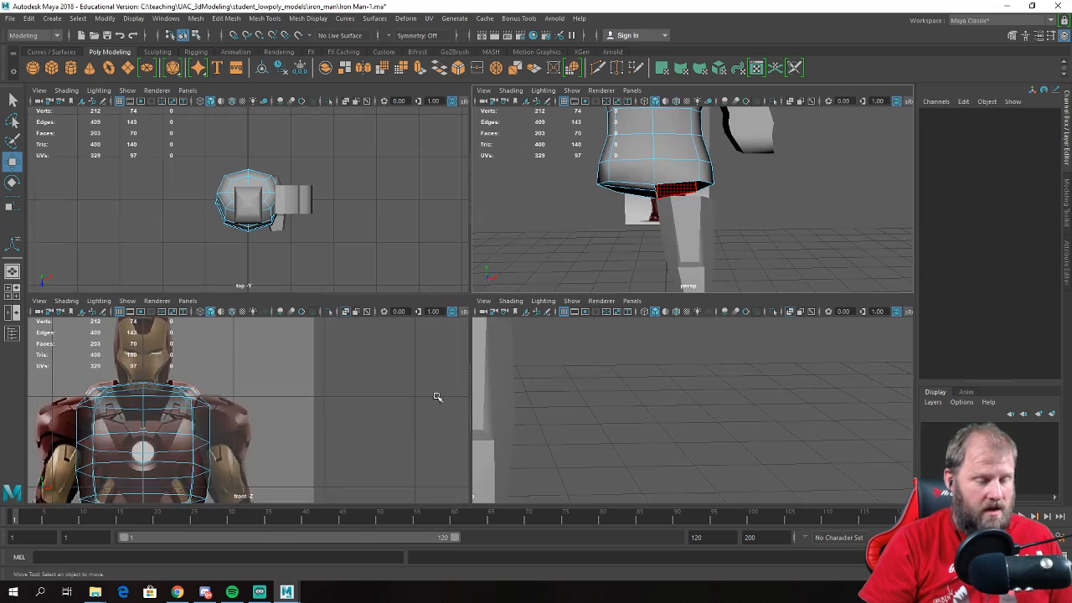
{"action": "key", "text": "space"}
{"action": "middle_click_drag", "start_coordinate": [344, 361], "coordinate": [453, 36], "text": "alt"}
{"action": "middle_click_drag", "start_coordinate": [435, 251], "coordinate": [460, 105], "text": "alt"}
{"action": "scroll", "coordinate": [391, 307], "scroll_direction": "up", "scroll_amount": 3}
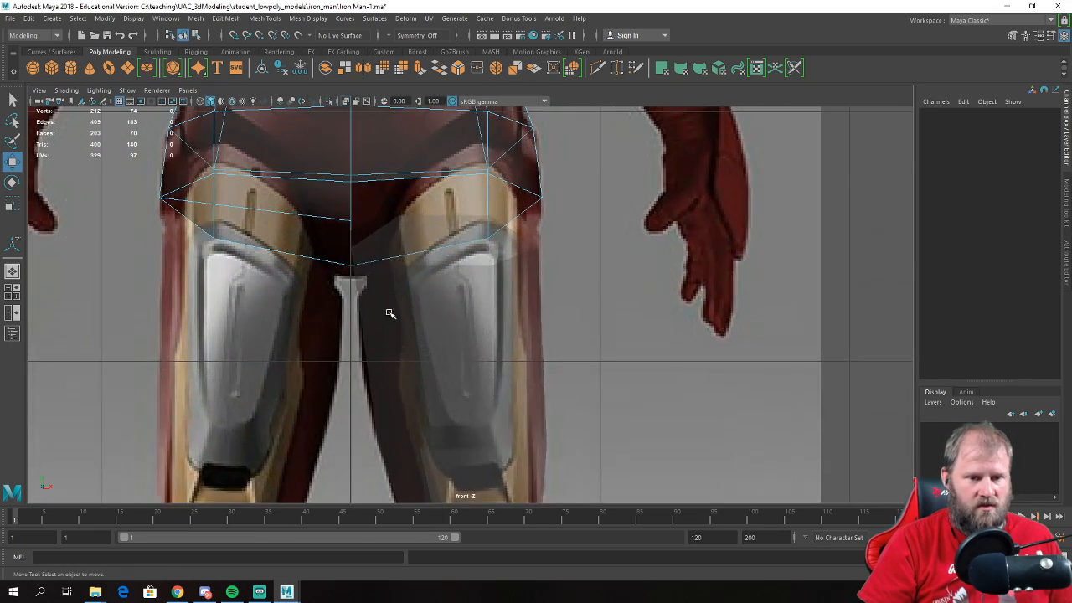
{"action": "left_click", "coordinate": [358, 343]}
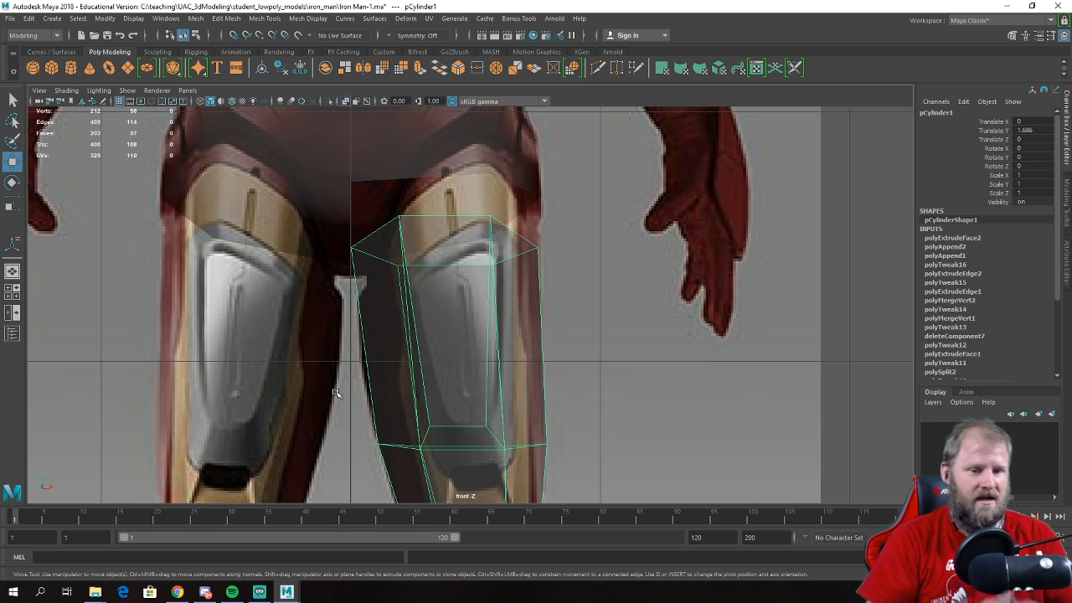
{"action": "scroll", "coordinate": [369, 284], "scroll_direction": "up", "scroll_amount": 3}
{"action": "right_click_drag", "start_coordinate": [370, 244], "coordinate": [307, 241]}
{"action": "left_click_drag", "start_coordinate": [291, 154], "coordinate": [419, 285]}
{"action": "left_click_drag", "start_coordinate": [254, 124], "coordinate": [570, 303]}
{"action": "key", "text": "e"}
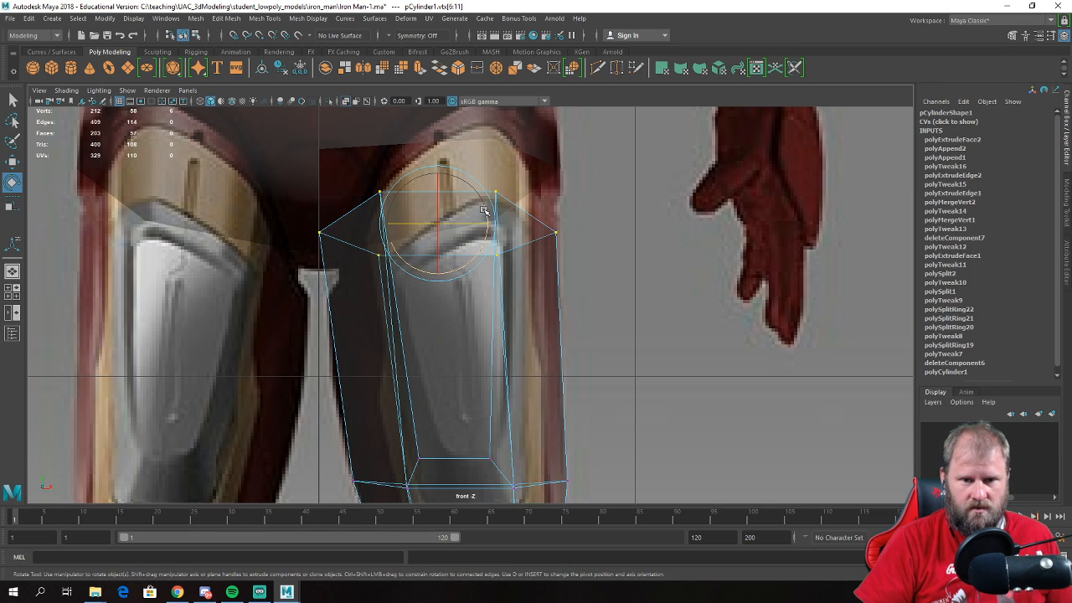
{"action": "left_click_drag", "start_coordinate": [486, 218], "coordinate": [488, 207]}
{"action": "key", "text": "w"}
{"action": "left_click_drag", "start_coordinate": [436, 228], "coordinate": [441, 238]}
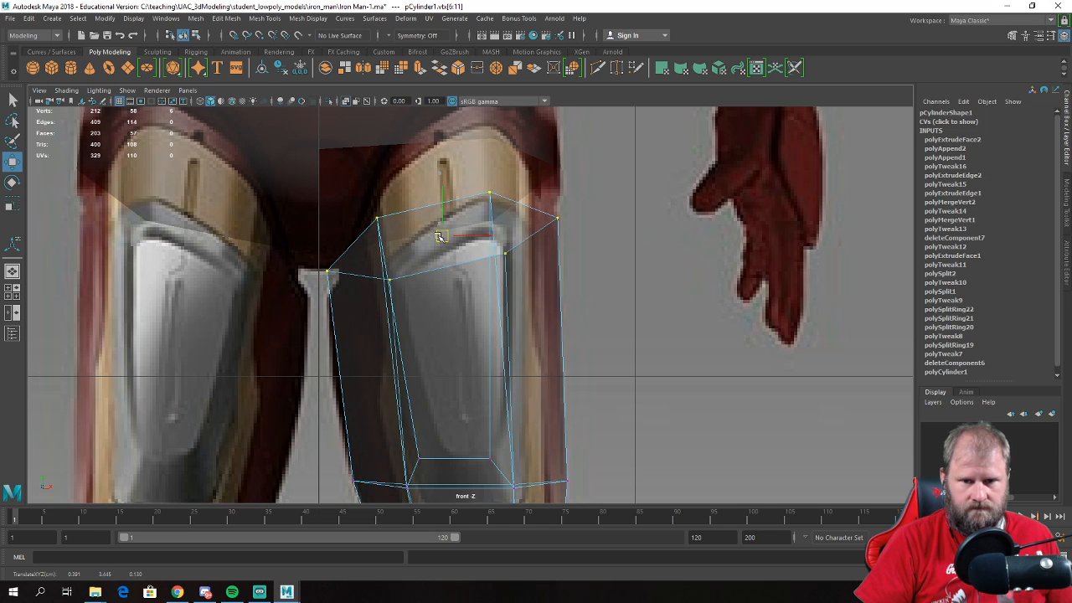
{"action": "key", "text": "space"}
{"action": "key", "text": "space"}
{"action": "left_click_drag", "start_coordinate": [606, 259], "coordinate": [627, 246], "text": "alt"}
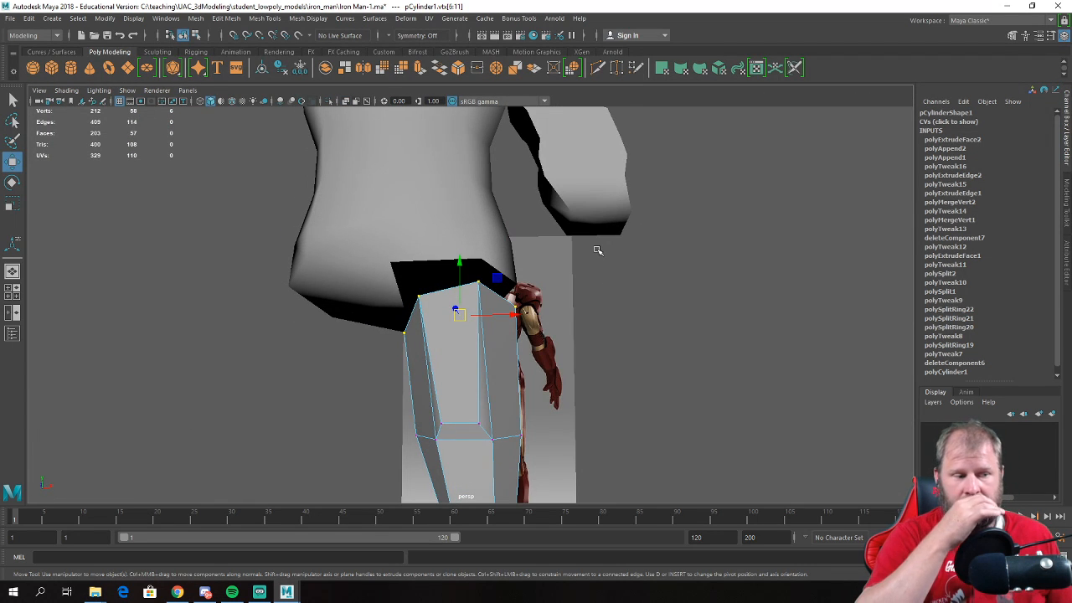
- Extrude the two inner top edges of the leg and pull them toward the body's centre line
{"action": "left_click_drag", "start_coordinate": [369, 219], "coordinate": [434, 269], "text": "alt"}
{"action": "right_click_drag", "start_coordinate": [434, 270], "coordinate": [503, 256]}
{"action": "left_click", "coordinate": [542, 297]}
{"action": "left_click_drag", "start_coordinate": [544, 302], "coordinate": [460, 371], "text": "alt"}
{"action": "left_click", "coordinate": [460, 376]}
{"action": "right_click_drag", "start_coordinate": [459, 270], "coordinate": [450, 241]}
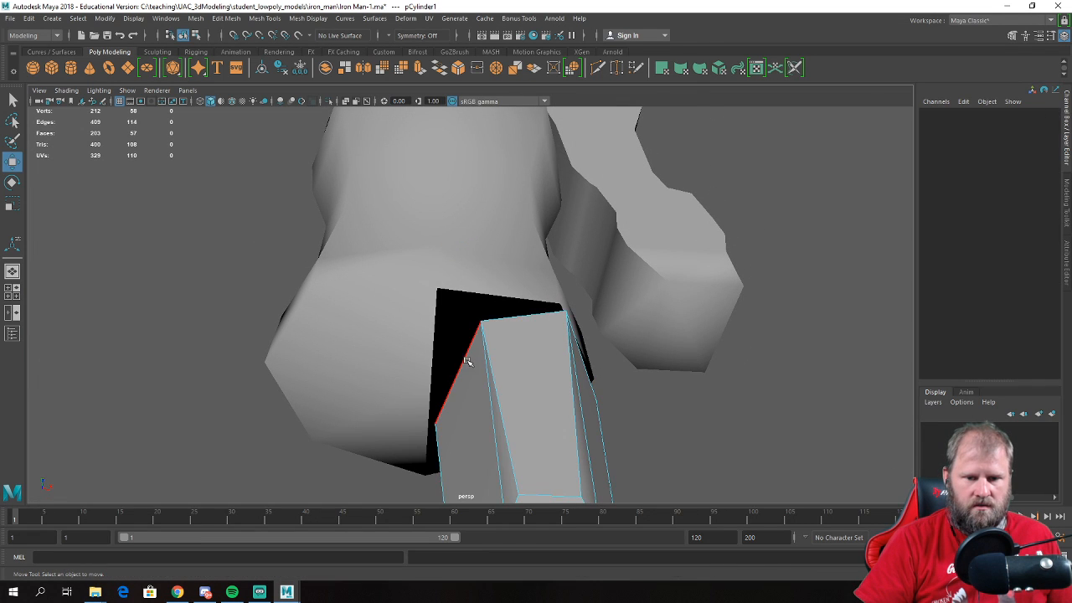
{"action": "left_click", "coordinate": [468, 362]}
{"action": "left_click_drag", "start_coordinate": [376, 443], "coordinate": [427, 375], "text": "alt"}
{"action": "left_click", "coordinate": [426, 374], "text": "shift"}
{"action": "left_click_drag", "start_coordinate": [586, 374], "coordinate": [517, 331], "text": "alt"}
{"action": "right_click_drag", "start_coordinate": [514, 316], "coordinate": [512, 335], "text": "shift"}
{"action": "key", "text": "w"}
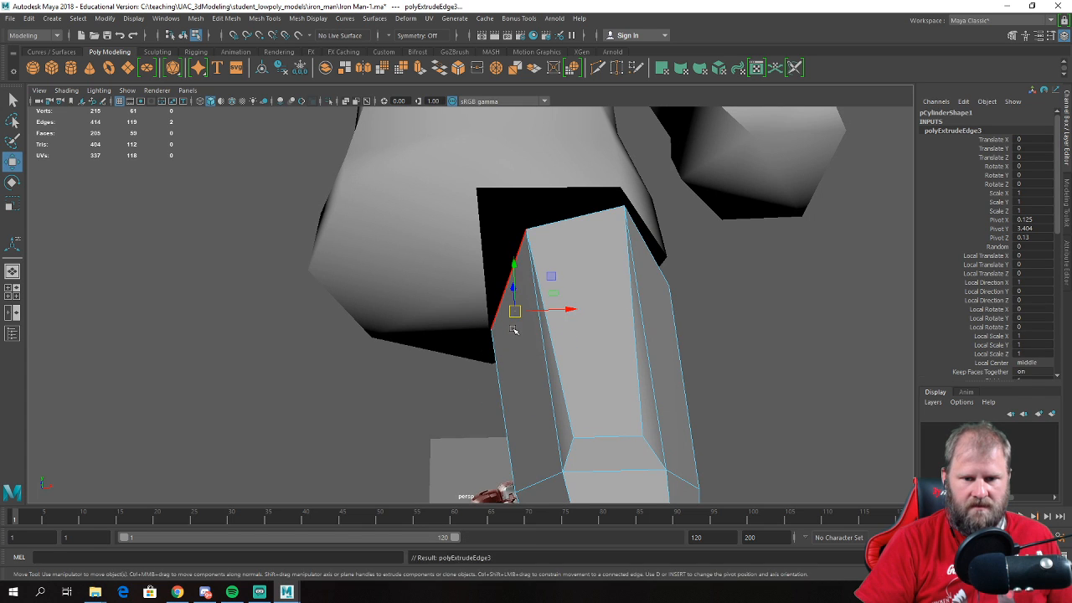
{"action": "left_click_drag", "start_coordinate": [515, 328], "coordinate": [519, 340], "text": "alt"}
{"action": "left_click_drag", "start_coordinate": [552, 309], "coordinate": [536, 311]}
{"action": "key", "text": "e"}
{"action": "key", "text": "r"}
{"action": "key", "text": "w"}
- Snap the leg's extruded inner edges to the grid at the body's centre line
{"action": "key", "text": "space"}
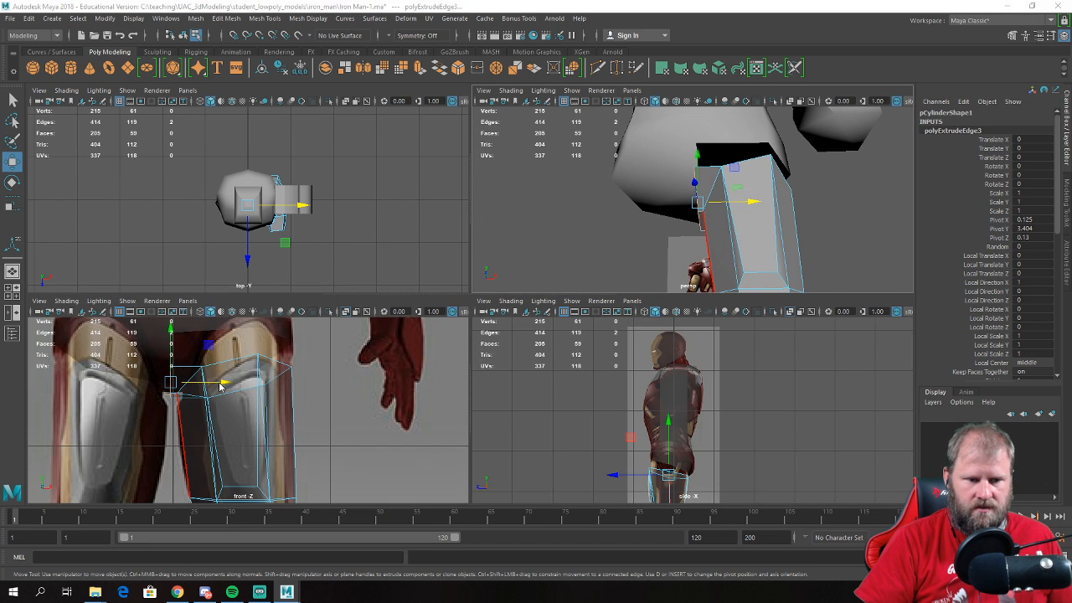
{"action": "key", "text": "space"}
{"action": "scroll", "coordinate": [316, 280], "scroll_direction": "up", "scroll_amount": 4}
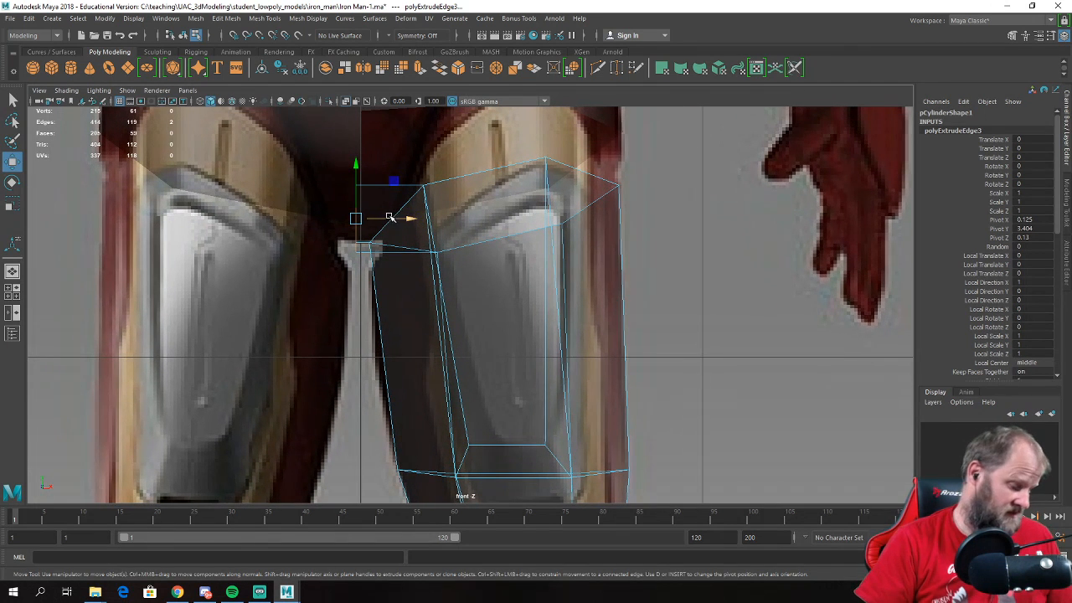
{"action": "key", "text": "x"}
{"action": "left_click_drag", "start_coordinate": [411, 218], "coordinate": [383, 226]}
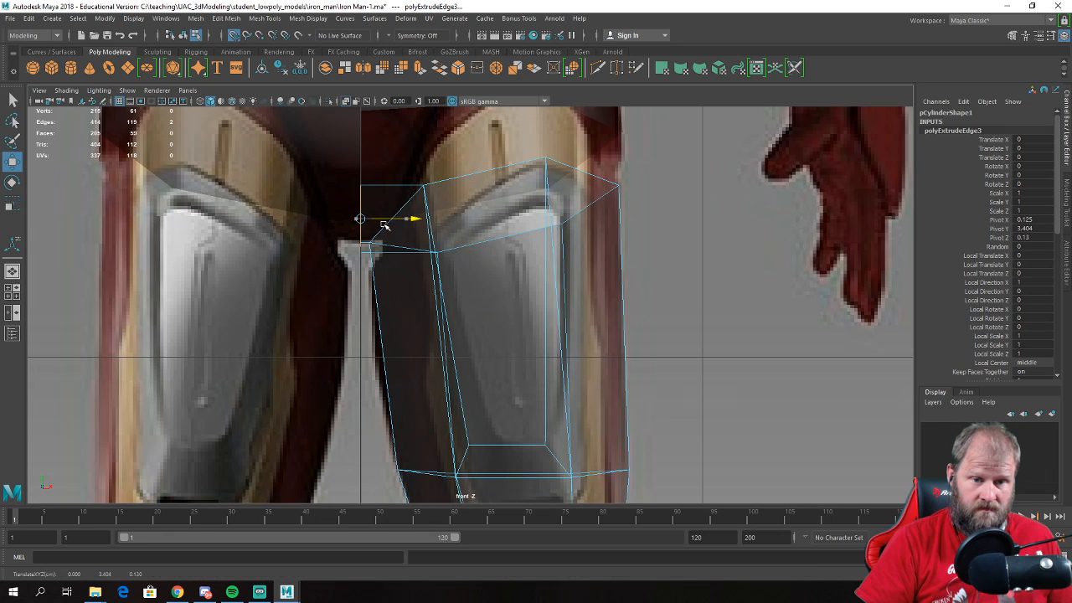
- Raise the crotch's centre-line vertices slightly
{"action": "middle_click_drag", "start_coordinate": [430, 222], "coordinate": [421, 252], "text": "alt"}
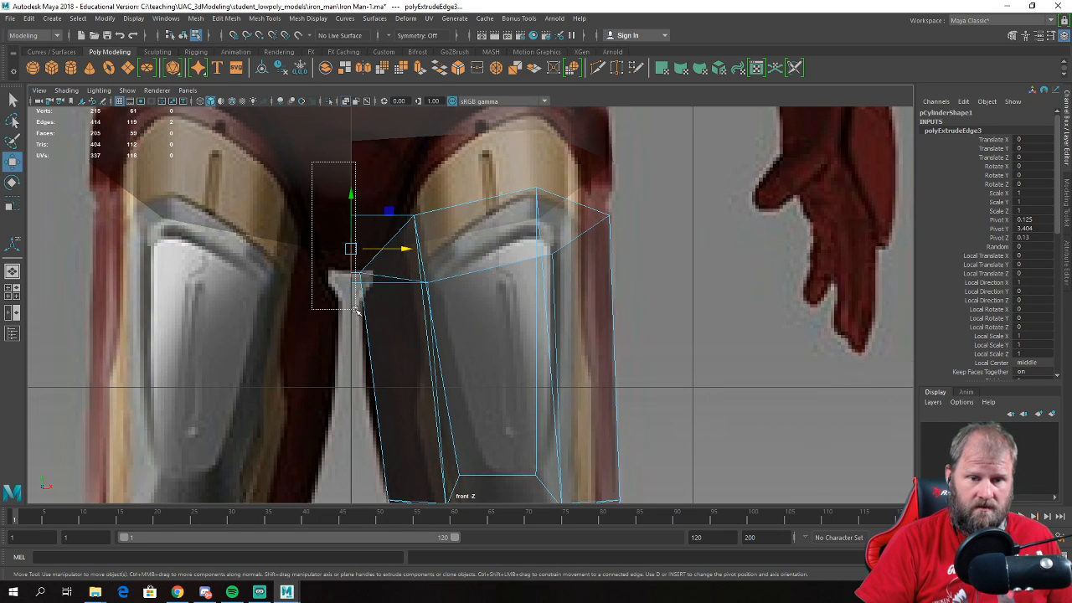
{"action": "left_click_drag", "start_coordinate": [356, 310], "coordinate": [356, 310]}
{"action": "right_click_drag", "start_coordinate": [369, 220], "coordinate": [325, 209]}
{"action": "left_click_drag", "start_coordinate": [303, 175], "coordinate": [358, 301]}
{"action": "left_click_drag", "start_coordinate": [351, 196], "coordinate": [354, 186]}
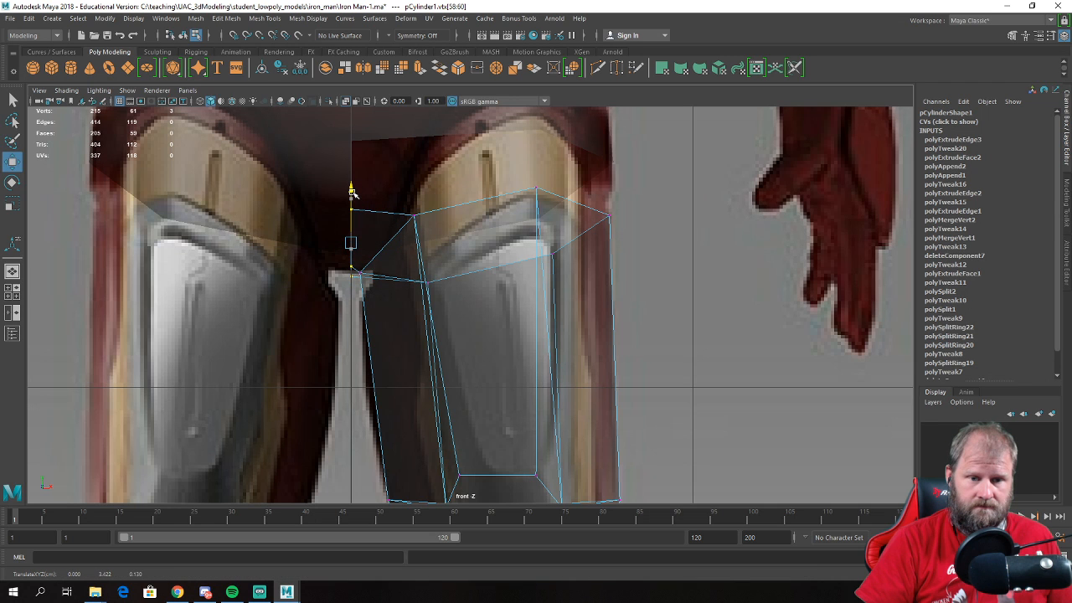
{"action": "key", "text": "space"}
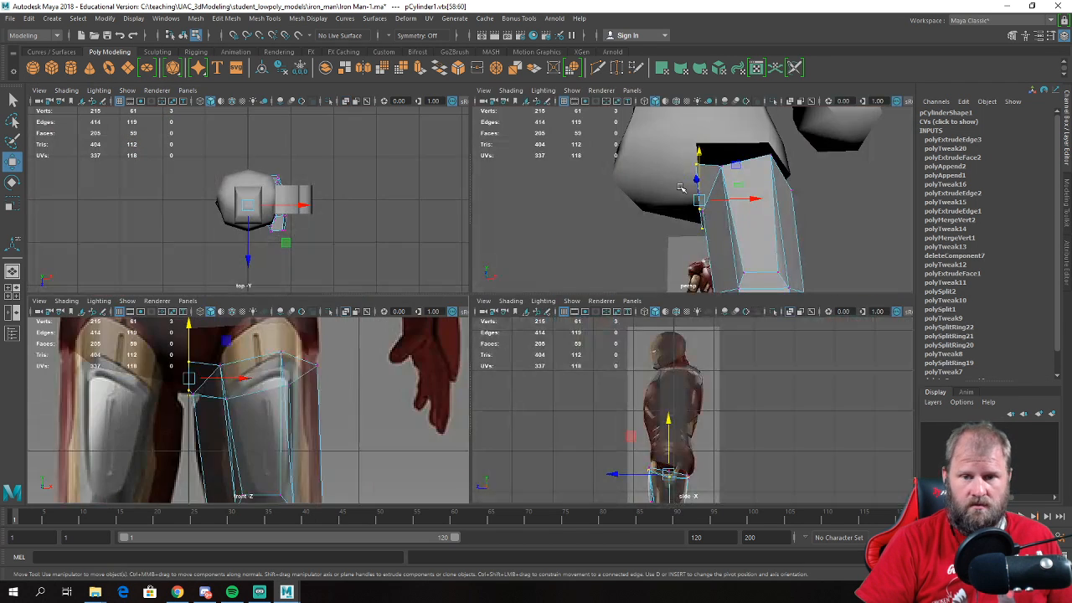
- Delete all torso faces on the side without a leg, leaving half of the torso
{"action": "key", "text": "space"}
{"action": "left_click_drag", "start_coordinate": [663, 268], "coordinate": [672, 292], "text": "alt"}
{"action": "right_click_drag", "start_coordinate": [563, 304], "coordinate": [588, 245]}
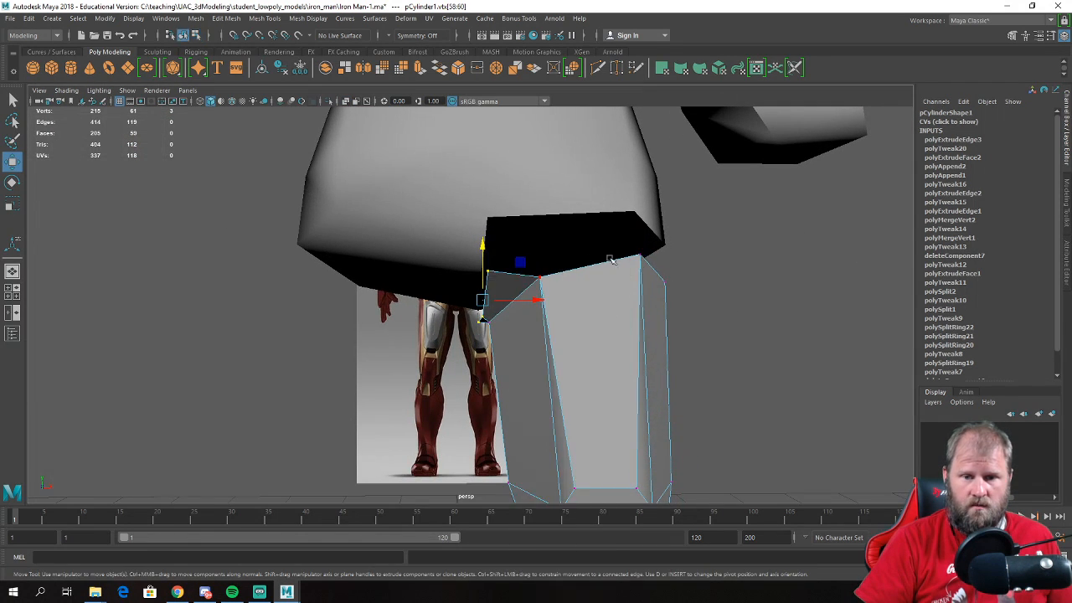
{"action": "left_click", "coordinate": [685, 298]}
{"action": "scroll", "coordinate": [670, 303], "scroll_direction": "down", "scroll_amount": 4}
{"action": "left_click_drag", "start_coordinate": [658, 306], "coordinate": [577, 319], "text": "alt"}
{"action": "left_click", "coordinate": [423, 201]}
{"action": "left_click_drag", "start_coordinate": [423, 202], "coordinate": [514, 296], "text": "alt"}
{"action": "scroll", "coordinate": [469, 217], "scroll_direction": "up", "scroll_amount": 5}
{"action": "right_click_drag", "start_coordinate": [505, 254], "coordinate": [544, 231]}
{"action": "right_click_drag", "start_coordinate": [476, 229], "coordinate": [476, 262]}
{"action": "scroll", "coordinate": [459, 278], "scroll_direction": "down", "scroll_amount": 5}
{"action": "scroll", "coordinate": [393, 183], "scroll_direction": "down", "scroll_amount": 5}
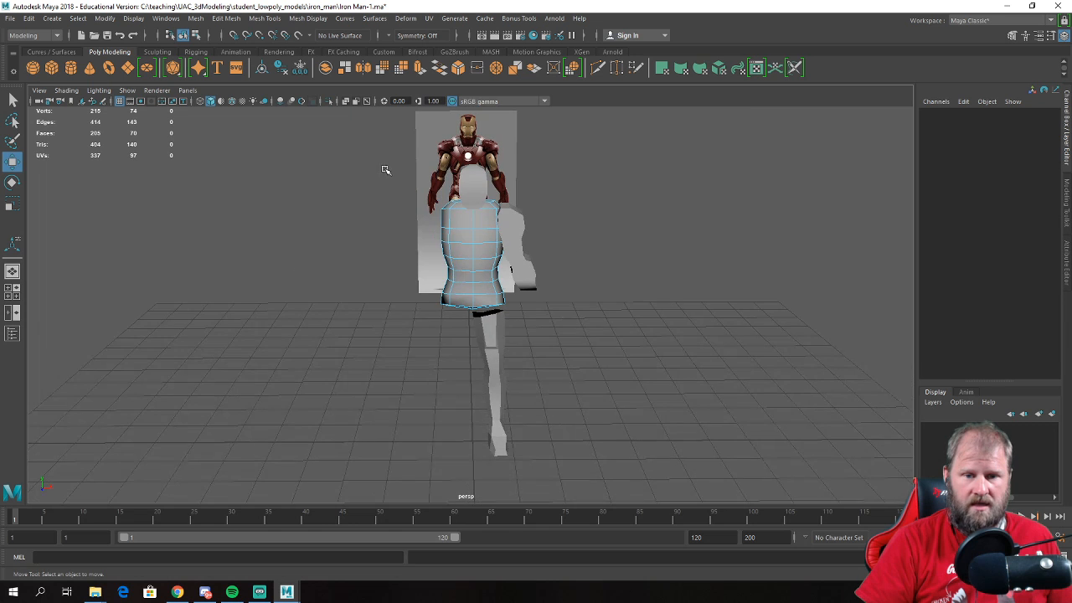
{"action": "left_click_drag", "start_coordinate": [436, 364], "coordinate": [456, 365]}
{"action": "left_click", "coordinate": [441, 360]}
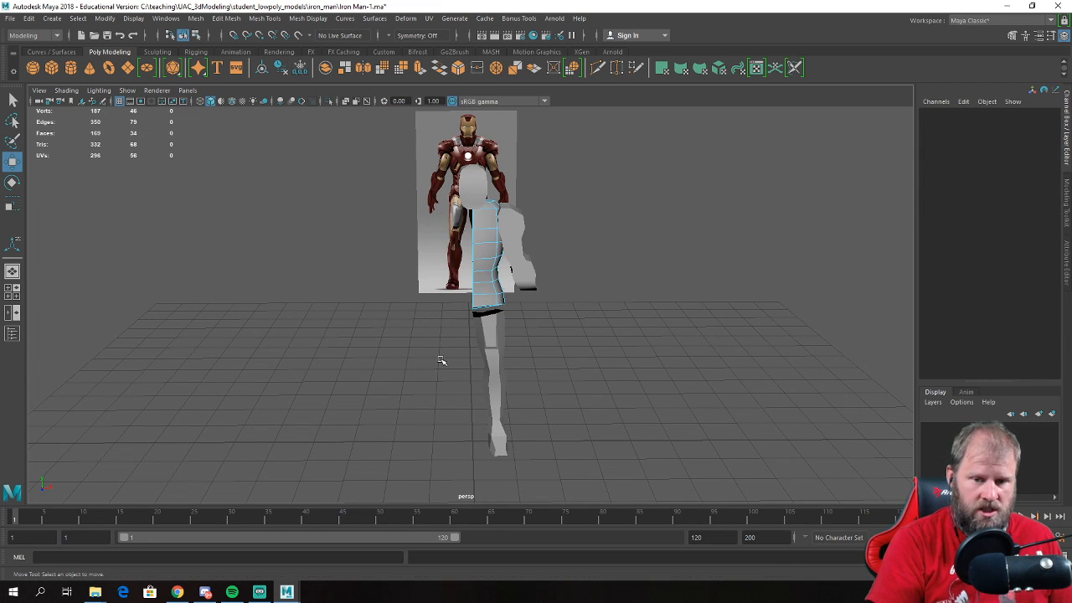
- Cut the torso's lowest front face from its upper centre-line vertex down to the bottom edge
{"action": "scroll", "coordinate": [485, 298], "scroll_direction": "up", "scroll_amount": 4}
{"action": "left_click_drag", "start_coordinate": [486, 299], "coordinate": [620, 377], "text": "alt"}
{"action": "left_click_drag", "start_coordinate": [540, 310], "coordinate": [345, 268], "text": "alt"}
{"action": "mouse_move", "coordinate": [428, 251]}
{"action": "right_mouse_down"}
{"action": "mouse_move", "coordinate": [465, 240]}
{"action": "mouse_move", "coordinate": [417, 251]}
{"action": "mouse_move", "coordinate": [430, 242]}
{"action": "right_mouse_up"}
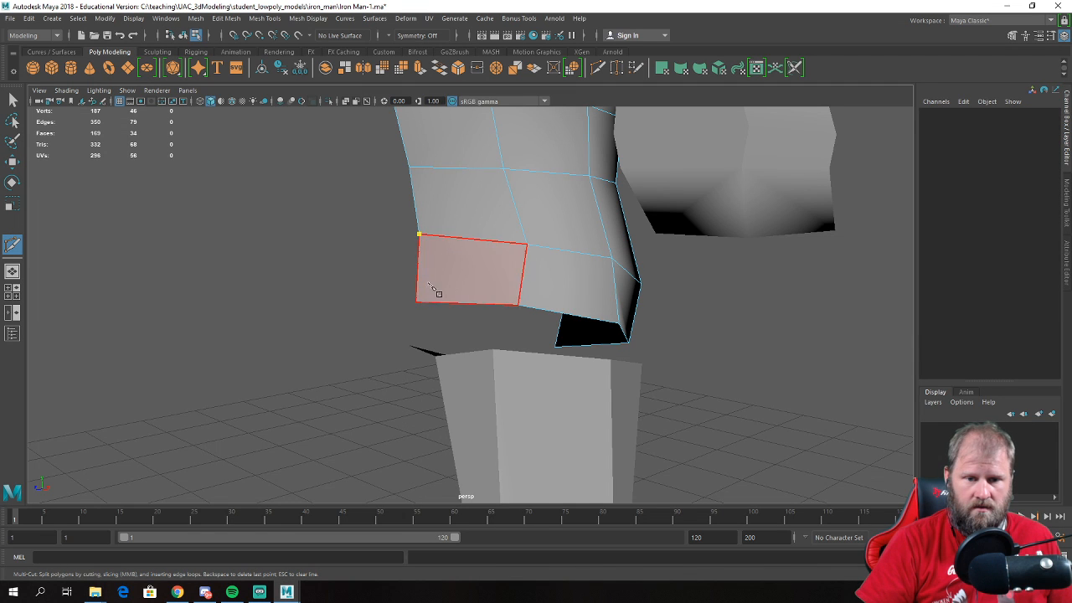
{"action": "key", "text": "Return"}
- Make a matching cut from the centre line to the bottom edge in the torso's lowest rear face
{"action": "right_click_drag", "start_coordinate": [469, 333], "coordinate": [359, 333], "text": "alt"}
{"action": "left_click_drag", "start_coordinate": [359, 332], "coordinate": [678, 356], "text": "alt"}
{"action": "right_click_drag", "start_coordinate": [477, 372], "coordinate": [548, 392], "text": "alt"}
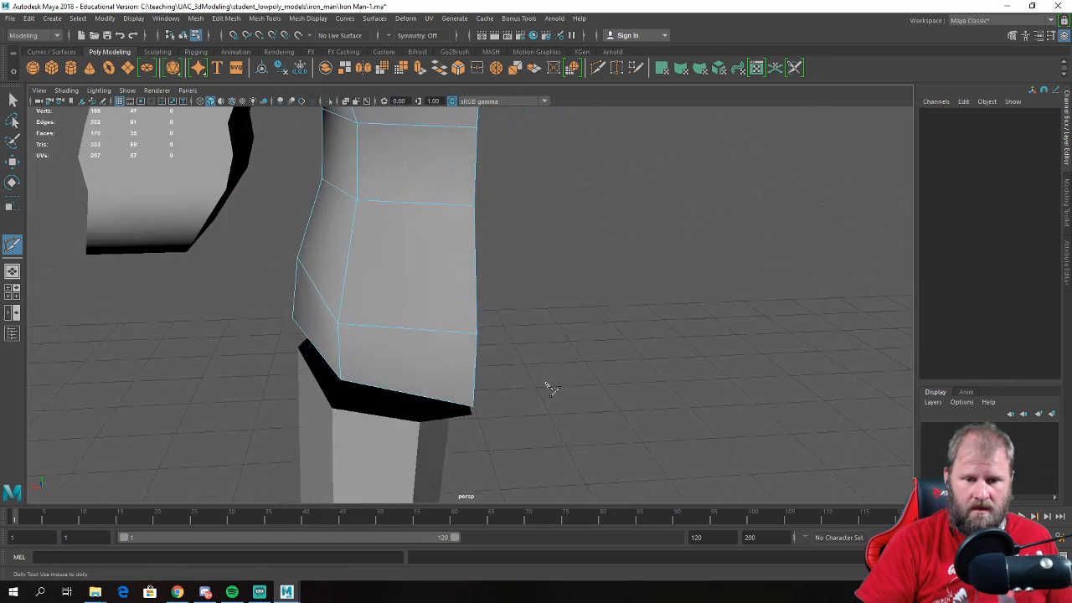
{"action": "left_click_drag", "start_coordinate": [548, 392], "coordinate": [509, 285], "text": "alt"}
{"action": "left_click", "coordinate": [490, 356]}
{"action": "key", "text": "w"}
- Snap the torso's bottom opening vertices onto the matching top vertices of the leg to close the gap
{"action": "left_click_drag", "start_coordinate": [490, 356], "coordinate": [435, 330], "text": "alt"}
{"action": "right_click_drag", "start_coordinate": [502, 227], "coordinate": [447, 239]}
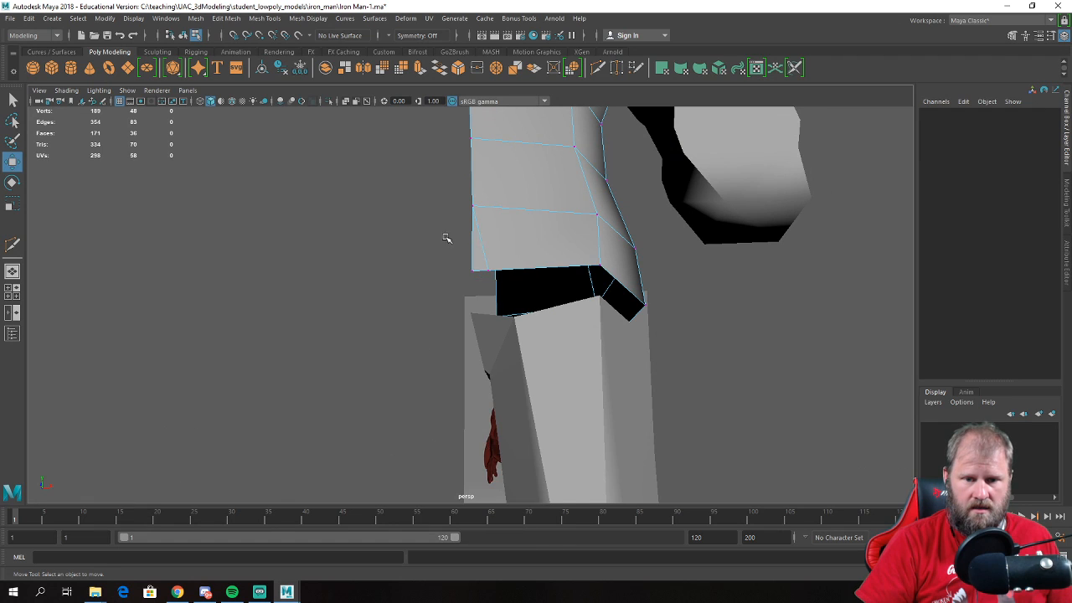
{"action": "left_click_drag", "start_coordinate": [475, 290], "coordinate": [476, 313]}
{"action": "left_click", "coordinate": [489, 271]}
{"action": "key", "text": "v"}
{"action": "left_click_drag", "start_coordinate": [489, 271], "coordinate": [543, 315]}
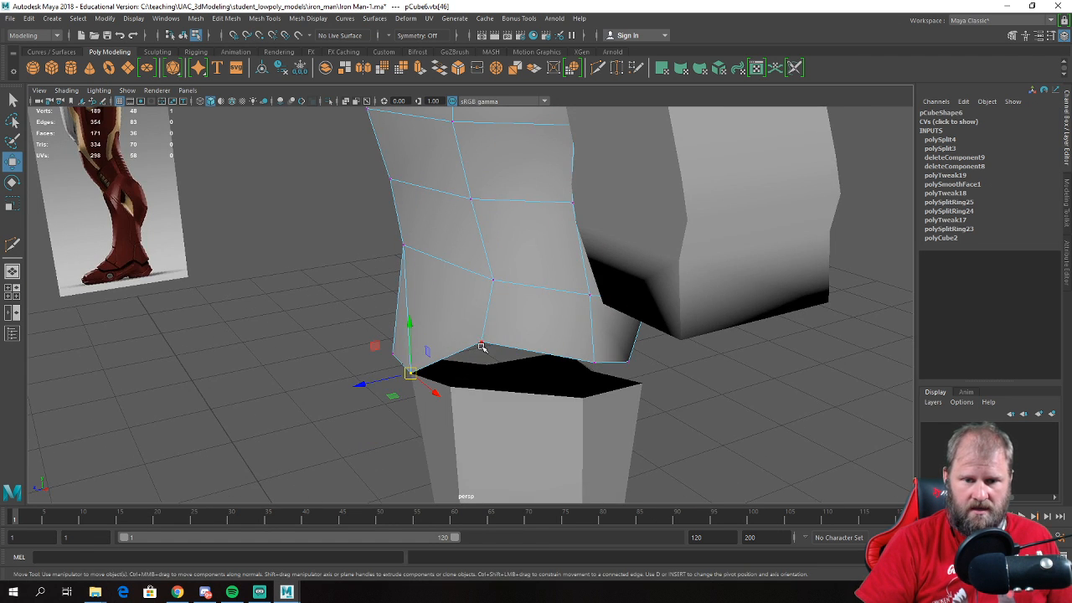
{"action": "left_click_drag", "start_coordinate": [481, 343], "coordinate": [406, 312], "text": "alt"}
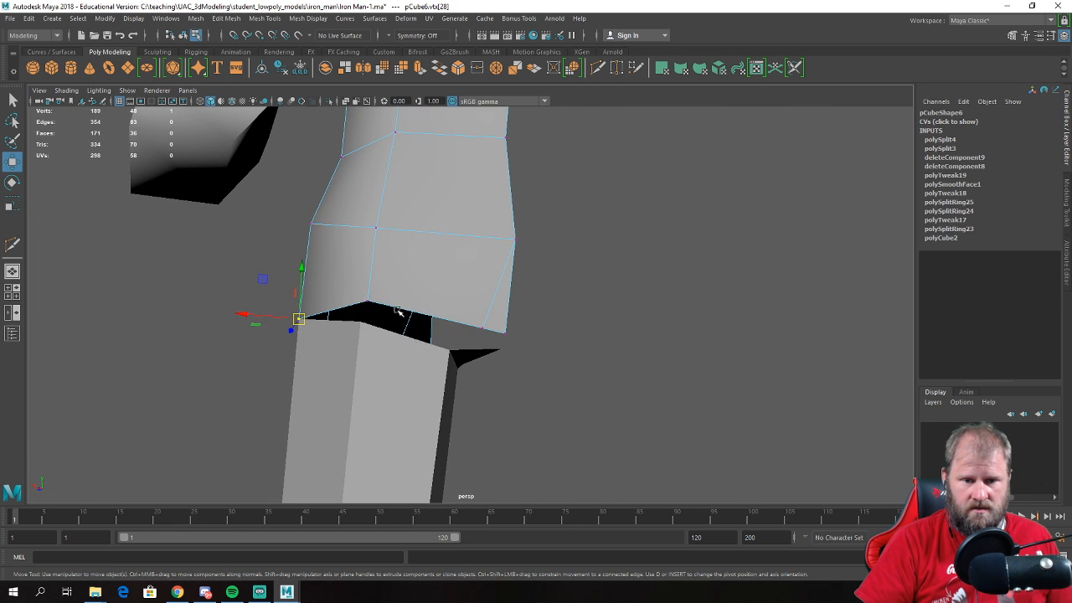
{"action": "left_click", "coordinate": [368, 301]}
{"action": "key", "text": "v"}
{"action": "left_click_drag", "start_coordinate": [459, 317], "coordinate": [560, 383], "text": "alt"}
{"action": "key", "text": "v"}
{"action": "scroll", "coordinate": [521, 373], "scroll_direction": "down", "scroll_amount": 5}
{"action": "scroll", "coordinate": [565, 381], "scroll_direction": "up", "scroll_amount": 3}
- Combine the half torso and the leg into one mesh
{"action": "right_click_drag", "start_coordinate": [486, 269], "coordinate": [567, 250]}
{"action": "left_click", "coordinate": [575, 369]}
{"action": "left_click_drag", "start_coordinate": [576, 369], "coordinate": [496, 277], "text": "alt"}
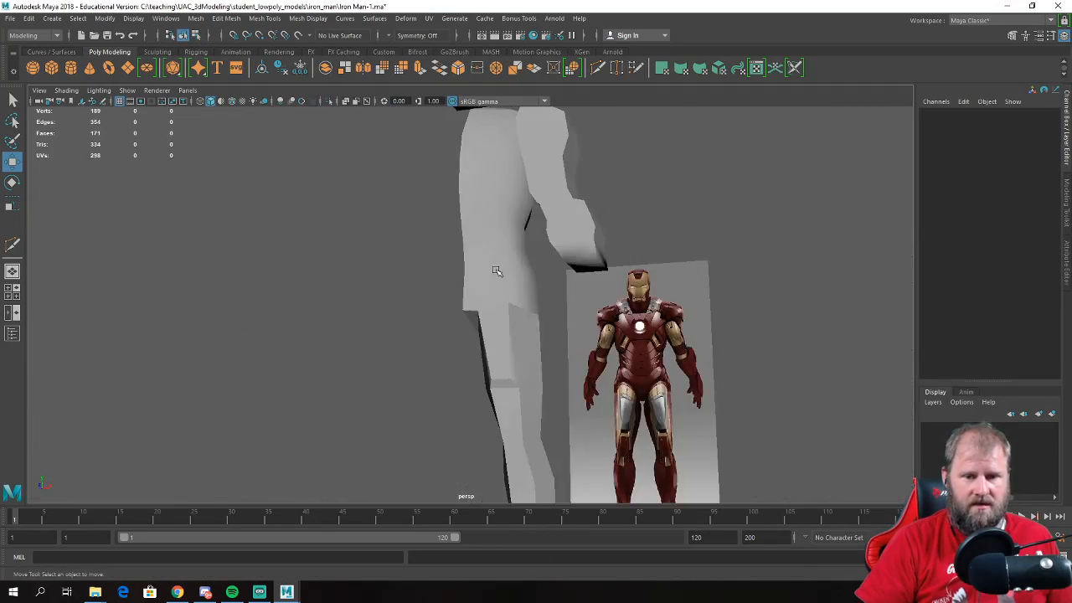
{"action": "left_click", "coordinate": [497, 277]}
{"action": "left_click", "coordinate": [198, 18]}
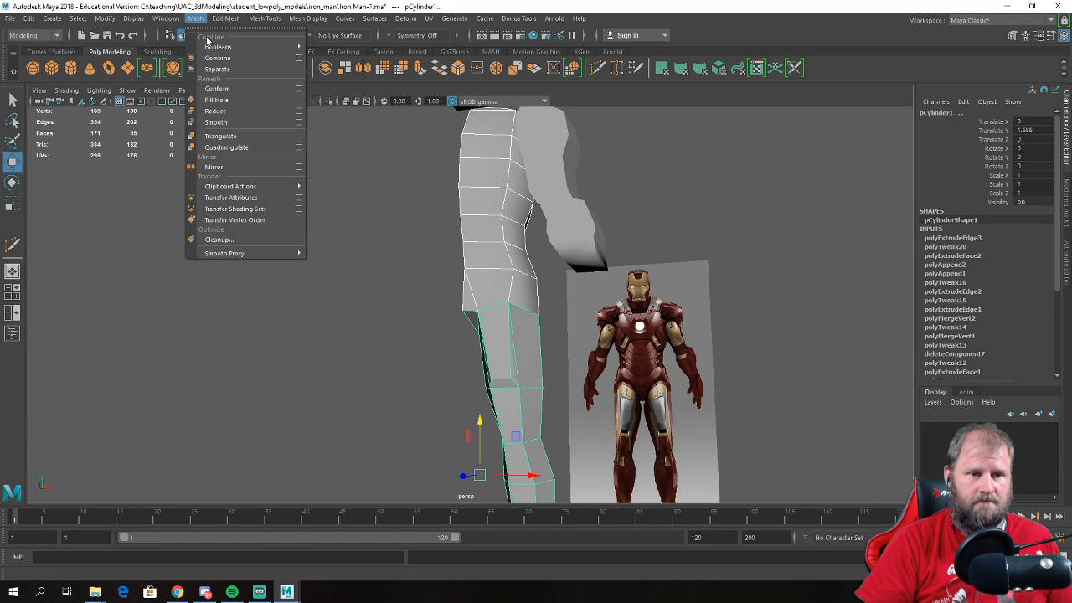
{"action": "left_click", "coordinate": [217, 57]}
- Merge the overlapping vertices along the seam between torso and leg
{"action": "left_click_drag", "start_coordinate": [455, 227], "coordinate": [497, 242], "text": "alt"}
{"action": "right_click_drag", "start_coordinate": [498, 242], "coordinate": [424, 228]}
{"action": "left_click_drag", "start_coordinate": [425, 228], "coordinate": [578, 402]}
{"action": "right_click_drag", "start_coordinate": [503, 339], "coordinate": [523, 223], "text": "shift"}
- Soften all edges of the combined torso and leg mesh
{"action": "scroll", "coordinate": [515, 233], "scroll_direction": "down", "scroll_amount": 3}
{"action": "mouse_move", "coordinate": [465, 253]}
{"action": "left_mouse_down", "text": "alt"}
{"action": "mouse_move", "coordinate": [447, 257]}
{"action": "mouse_move", "coordinate": [466, 273]}
{"action": "left_mouse_up", "text": "alt"}
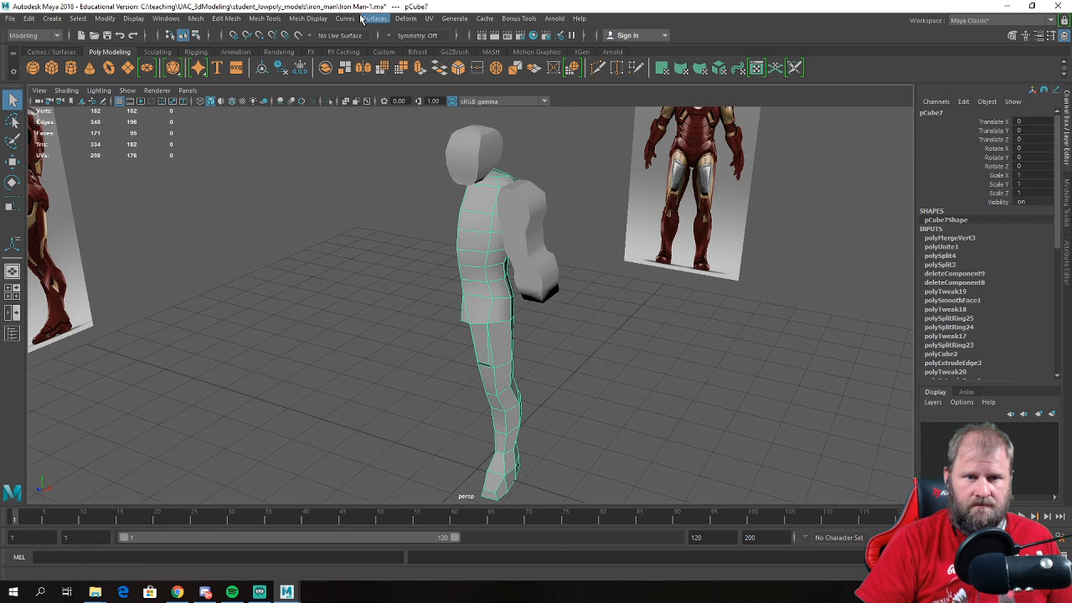
{"action": "left_click", "coordinate": [308, 18]}
{"action": "left_click", "coordinate": [323, 117]}
{"action": "left_click", "coordinate": [409, 310]}
- Harden the edges outlining the recessed panel on the front of the thigh
{"action": "left_click_drag", "start_coordinate": [409, 310], "coordinate": [493, 258], "text": "alt"}
{"action": "scroll", "coordinate": [561, 293], "scroll_direction": "up", "scroll_amount": 3}
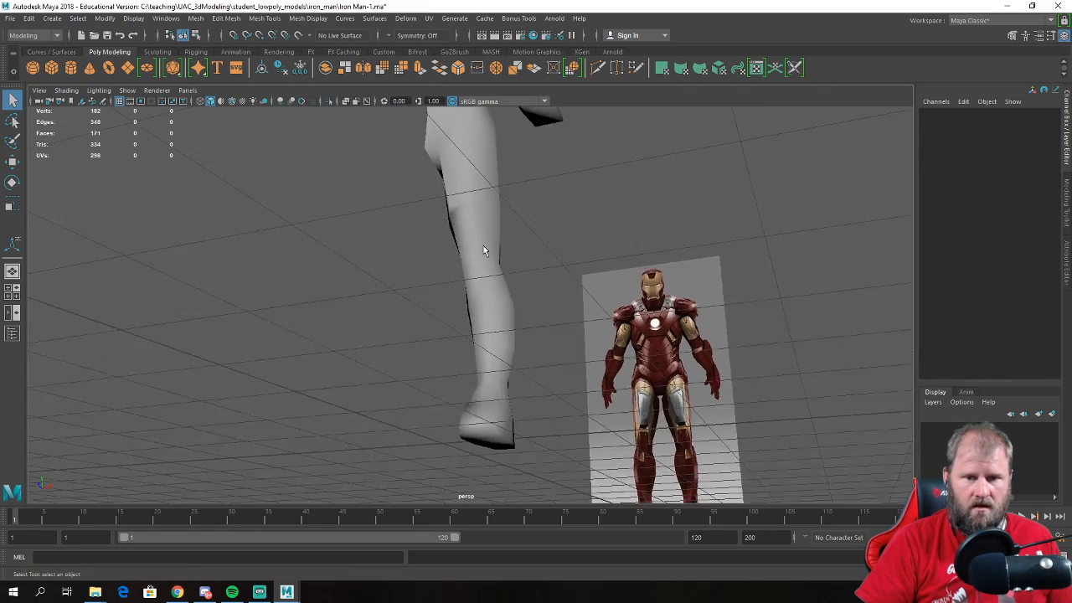
{"action": "middle_click_drag", "start_coordinate": [493, 258], "coordinate": [475, 369], "text": "alt"}
{"action": "left_click_drag", "start_coordinate": [474, 370], "coordinate": [385, 299], "text": "alt"}
{"action": "left_click", "coordinate": [484, 376]}
{"action": "right_click_drag", "start_coordinate": [390, 272], "coordinate": [406, 247]}
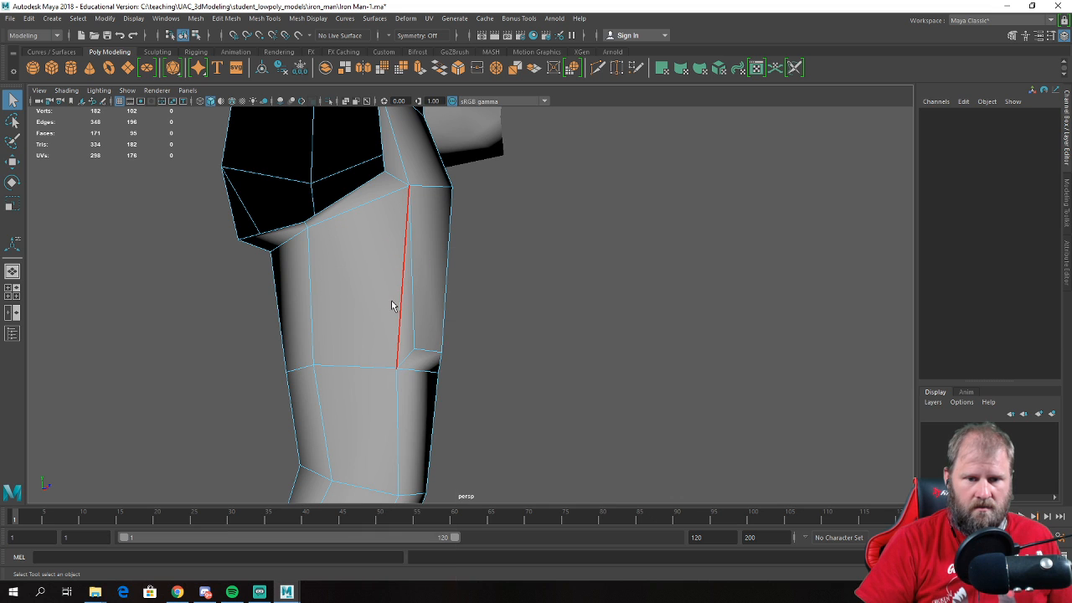
{"action": "left_click", "coordinate": [402, 307]}
{"action": "left_click_drag", "start_coordinate": [455, 373], "coordinate": [325, 371], "text": "alt"}
{"action": "left_click", "coordinate": [458, 354], "text": "shift"}
{"action": "left_click", "coordinate": [445, 350], "text": "shift"}
{"action": "left_click", "coordinate": [435, 356], "text": "shift"}
{"action": "left_click_drag", "start_coordinate": [407, 355], "coordinate": [462, 349], "text": "alt"}
{"action": "left_click", "coordinate": [382, 342], "text": "shift"}
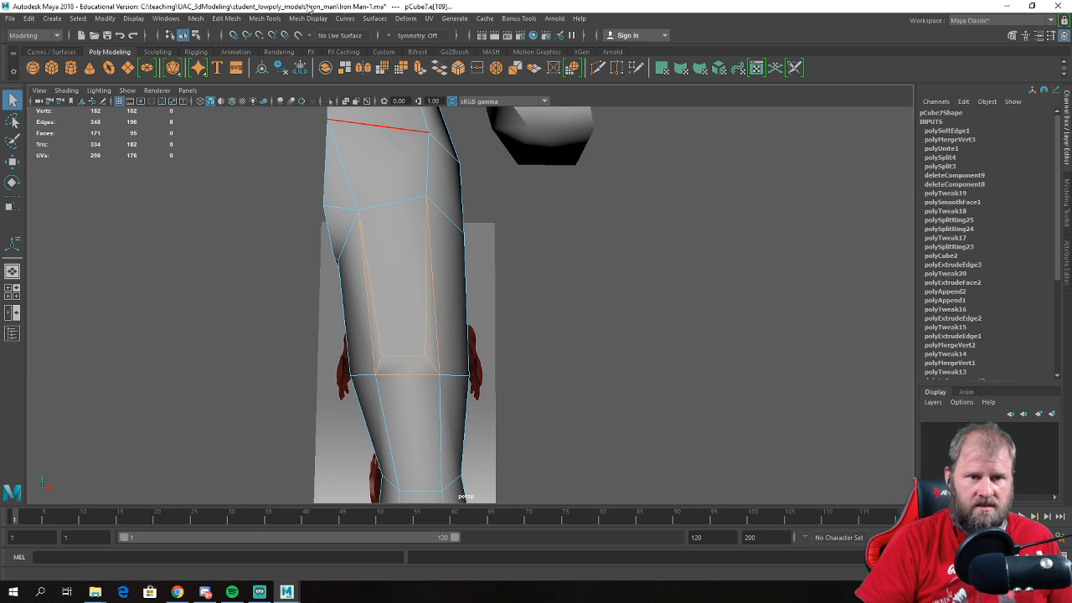
{"action": "left_click", "coordinate": [303, 18]}
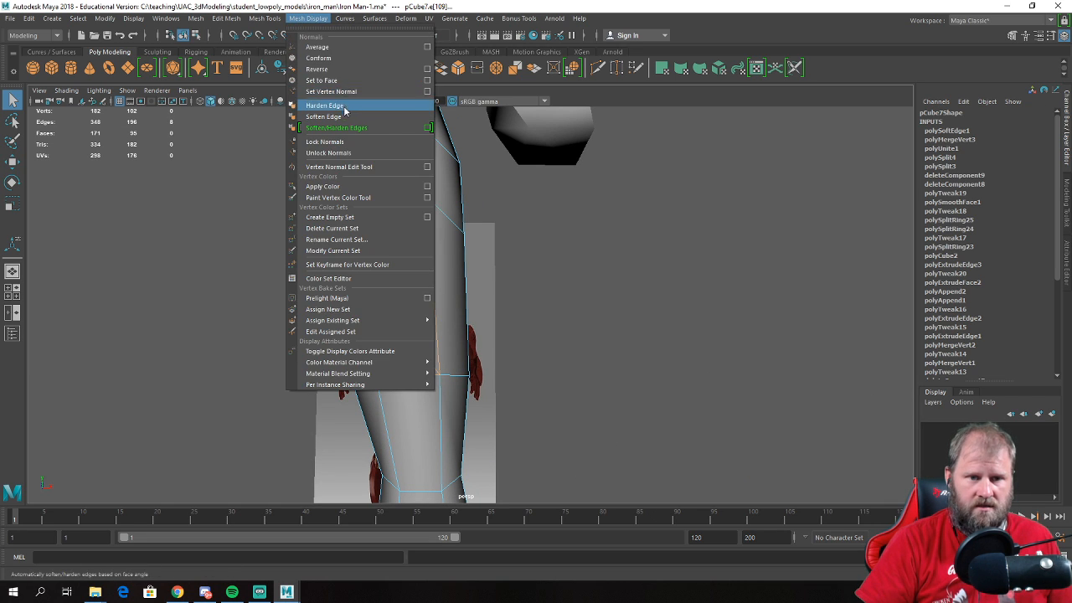
{"action": "left_click", "coordinate": [347, 107]}
- Examine the joined torso and leg and their shading from several angles against the reference images
{"action": "left_click", "coordinate": [605, 319]}
{"action": "scroll", "coordinate": [586, 325], "scroll_direction": "down", "scroll_amount": 5}
{"action": "left_click_drag", "start_coordinate": [583, 325], "coordinate": [571, 340], "text": "alt"}
{"action": "right_click_drag", "start_coordinate": [488, 269], "coordinate": [542, 254]}
{"action": "scroll", "coordinate": [578, 297], "scroll_direction": "down", "scroll_amount": 5}
{"action": "left_click_drag", "start_coordinate": [593, 311], "coordinate": [647, 306], "text": "alt"}
{"action": "scroll", "coordinate": [408, 290], "scroll_direction": "up", "scroll_amount": 5}
{"action": "left_click_drag", "start_coordinate": [562, 310], "coordinate": [487, 322], "text": "alt"}
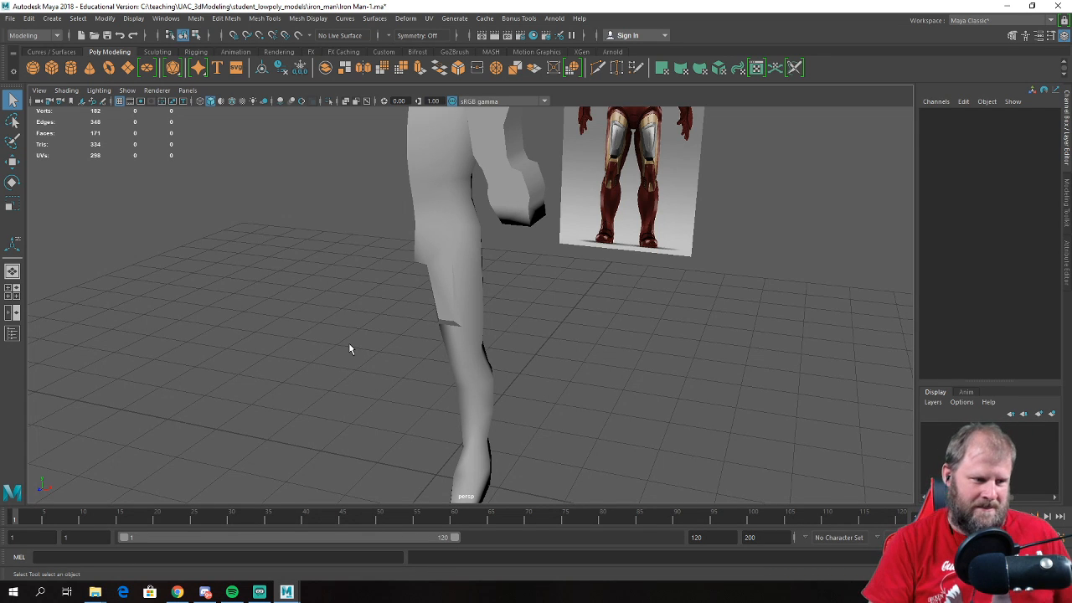
{"action": "scroll", "coordinate": [392, 291], "scroll_direction": "down", "scroll_amount": 5}
{"action": "left_click_drag", "start_coordinate": [394, 289], "coordinate": [600, 294], "text": "alt"}
{"action": "key", "text": "w"}
{"action": "left_click", "coordinate": [465, 269]}
{"action": "scroll", "coordinate": [490, 310], "scroll_direction": "up", "scroll_amount": 4}
{"action": "left_click_drag", "start_coordinate": [498, 316], "coordinate": [463, 314], "text": "alt"}
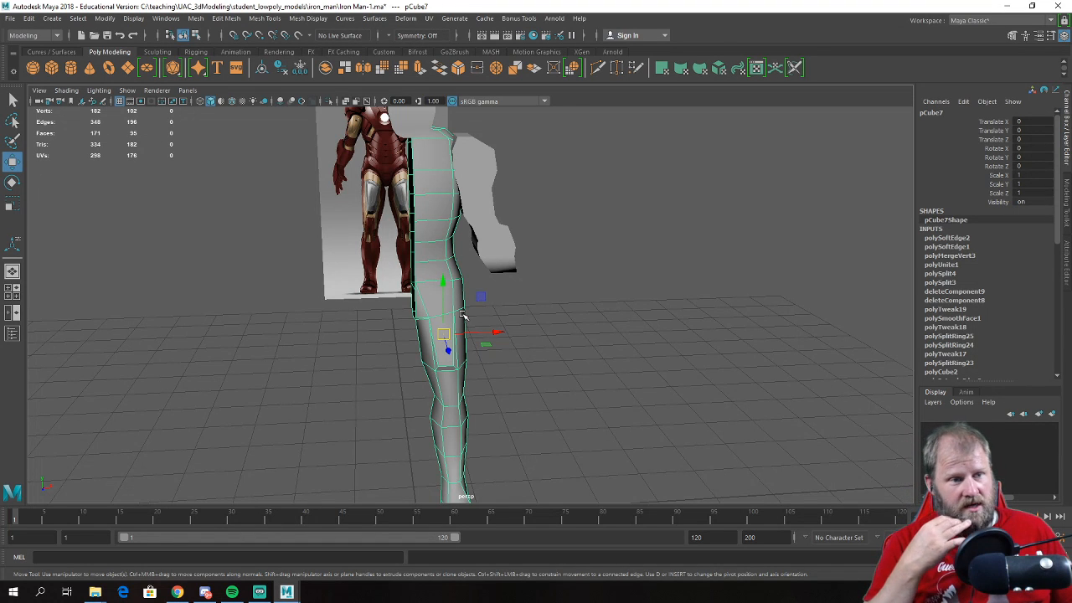
{"action": "scroll", "coordinate": [463, 314], "scroll_direction": "down", "scroll_amount": 4}
{"action": "left_click_drag", "start_coordinate": [463, 314], "coordinate": [568, 366], "text": "alt"}
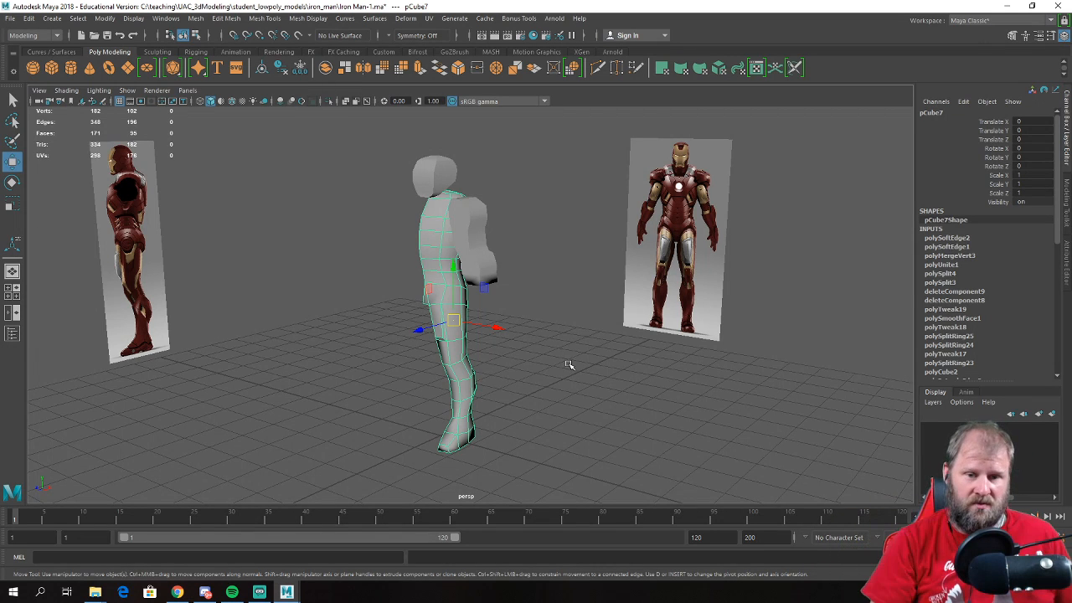
{"action": "left_click_drag", "start_coordinate": [576, 259], "coordinate": [620, 301], "text": "alt"}
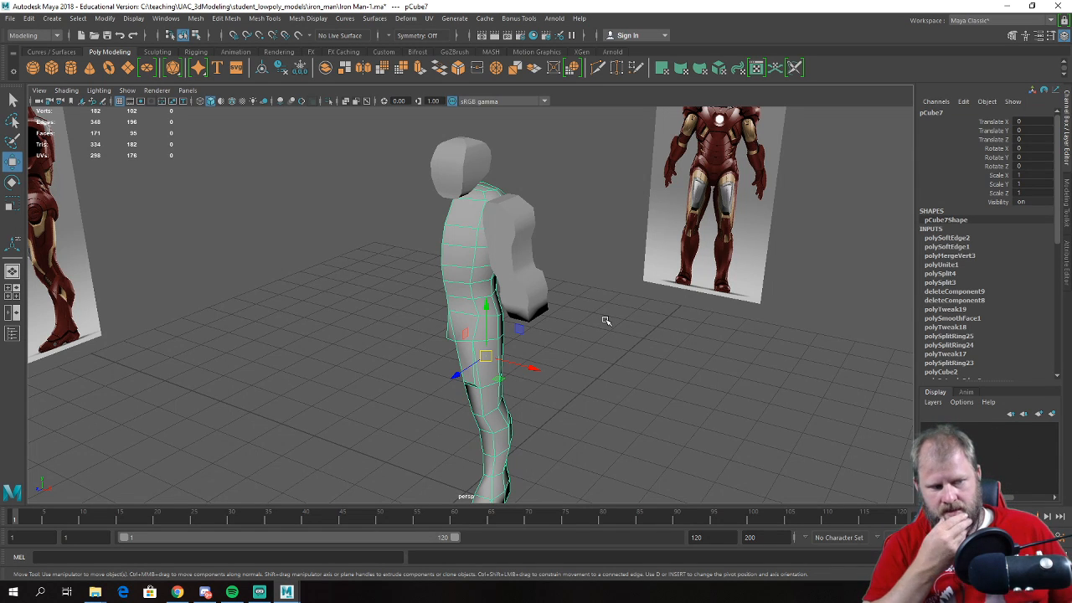
{"action": "left_click", "coordinate": [567, 412]}
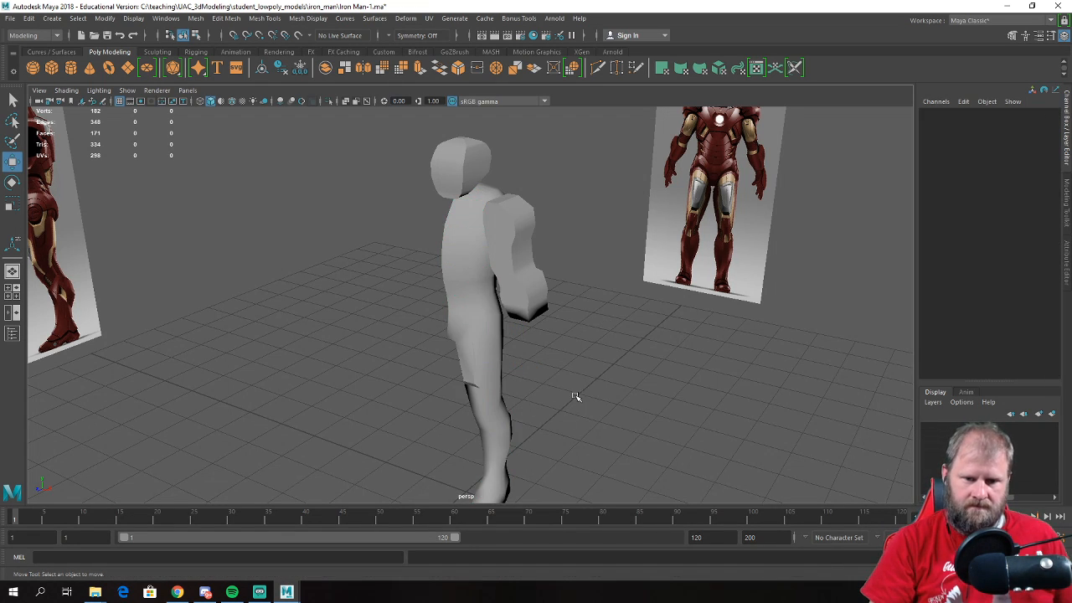
- Hide the existing arm mesh beside the torso
{"action": "scroll", "coordinate": [562, 383], "scroll_direction": "down", "scroll_amount": 3}
{"action": "middle_click_drag", "start_coordinate": [562, 383], "coordinate": [549, 375], "text": "alt"}
{"action": "left_click_drag", "start_coordinate": [520, 291], "coordinate": [627, 292], "text": "alt"}
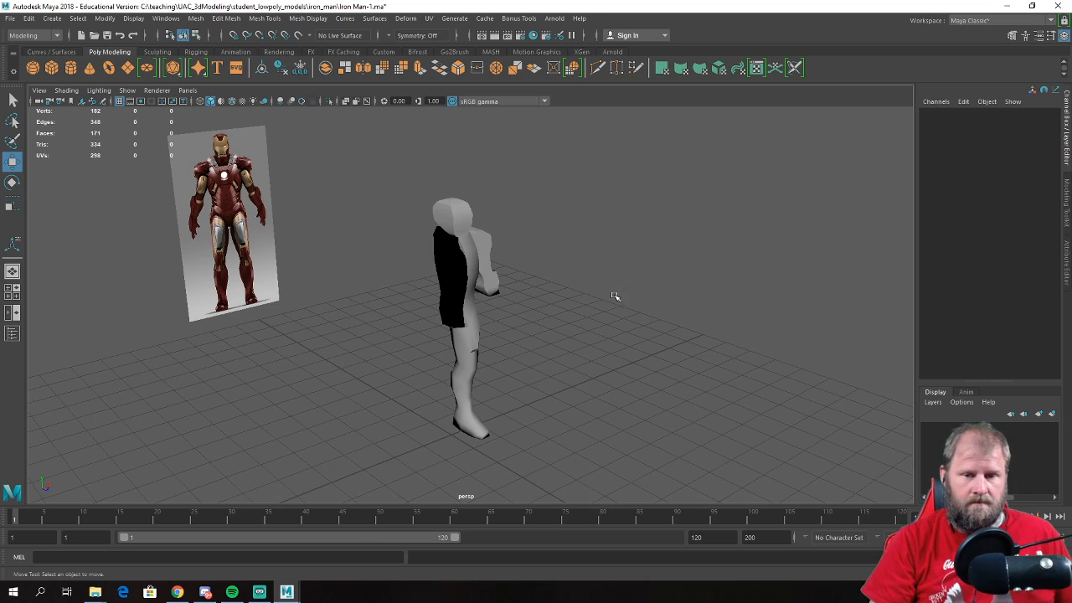
{"action": "left_click_drag", "start_coordinate": [618, 305], "coordinate": [503, 345], "text": "alt"}
{"action": "scroll", "coordinate": [475, 310], "scroll_direction": "up", "scroll_amount": 5}
{"action": "left_click", "coordinate": [494, 289]}
{"action": "left_click_drag", "start_coordinate": [494, 289], "coordinate": [564, 299], "text": "alt"}
{"action": "key", "text": "ctrl+h"}
{"action": "left_click_drag", "start_coordinate": [636, 310], "coordinate": [627, 307], "text": "alt"}
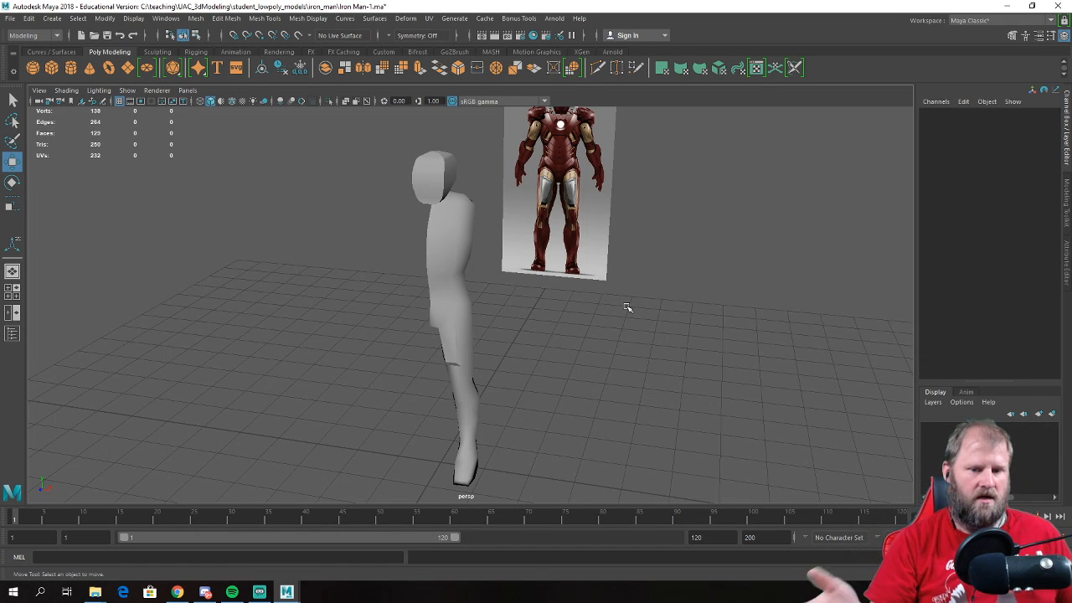
- Examine the joined torso and leg mesh from several angles with the arm hidden
{"action": "left_click_drag", "start_coordinate": [626, 306], "coordinate": [486, 302], "text": "alt"}
{"action": "left_click", "coordinate": [486, 302]}
{"action": "scroll", "coordinate": [498, 290], "scroll_direction": "up", "scroll_amount": 3}
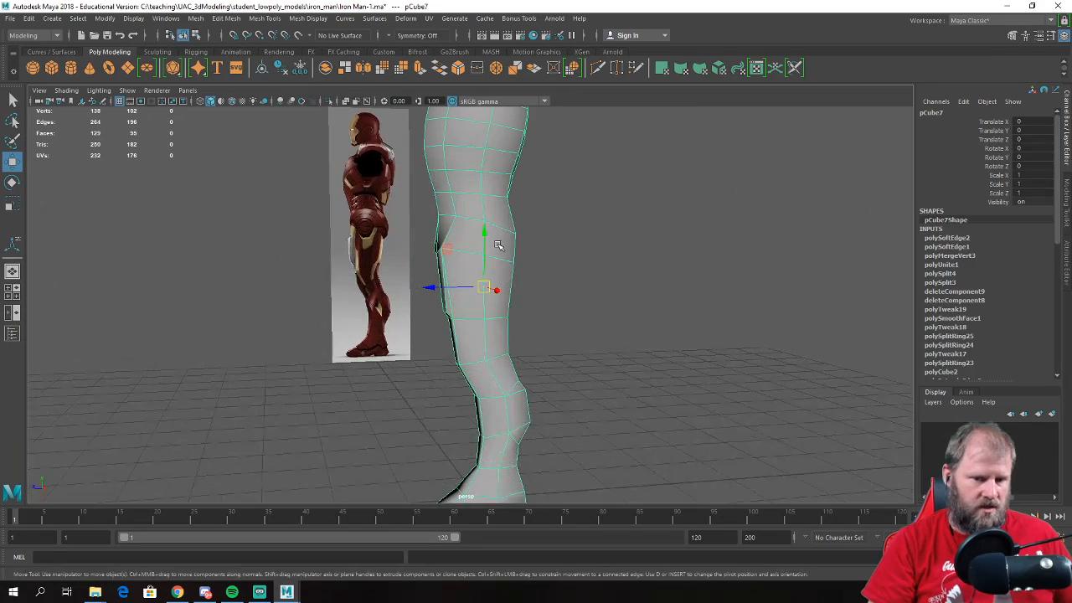
{"action": "scroll", "coordinate": [498, 245], "scroll_direction": "down", "scroll_amount": 4}
{"action": "left_click_drag", "start_coordinate": [497, 246], "coordinate": [536, 299], "text": "alt"}
{"action": "left_click", "coordinate": [559, 290]}
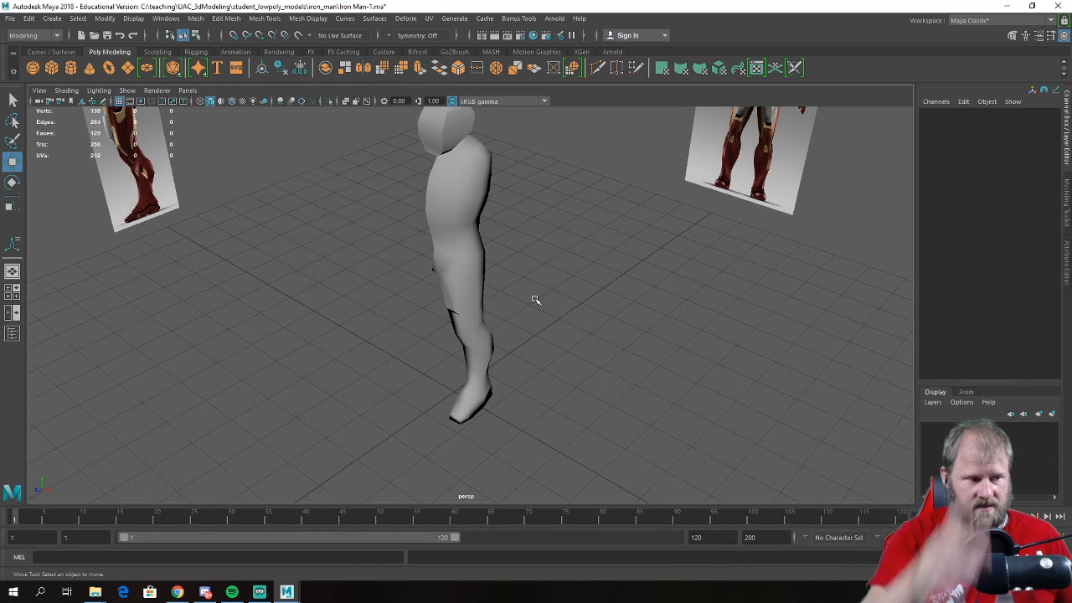
{"action": "mouse_move", "coordinate": [536, 300]}
{"action": "left_mouse_down", "text": "alt"}
{"action": "mouse_move", "coordinate": [634, 151]}
{"action": "mouse_move", "coordinate": [570, 324]}
{"action": "mouse_move", "coordinate": [572, 303]}
{"action": "mouse_move", "coordinate": [528, 306]}
{"action": "left_mouse_up", "text": "alt"}
{"action": "left_click_drag", "start_coordinate": [334, 261], "coordinate": [543, 338], "text": "alt"}
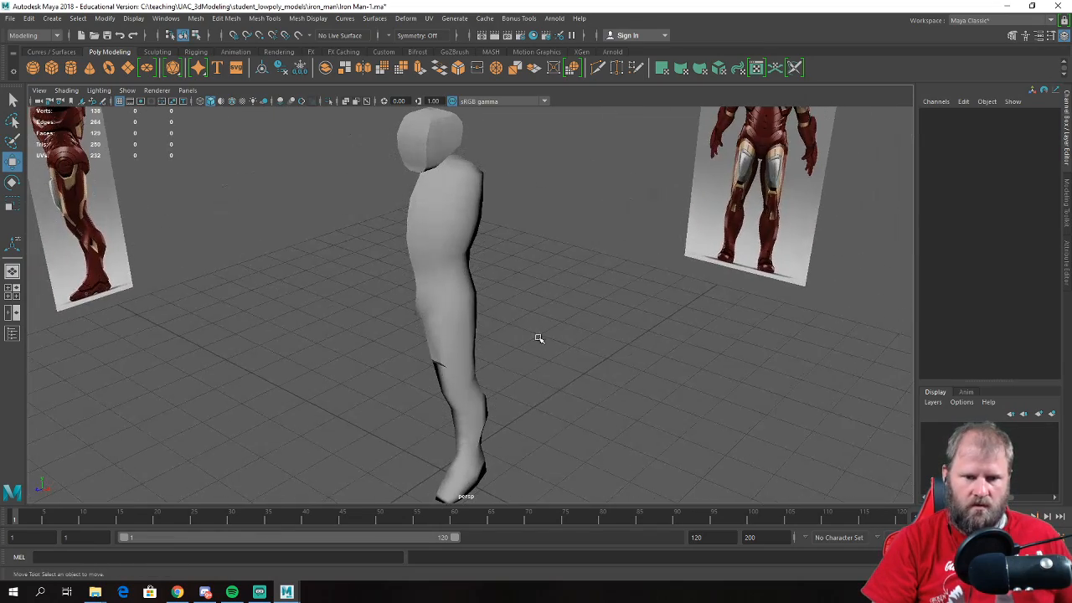
- Create a polygon cylinder and place it beside the torso at about X 2.302, Y 4.788
{"action": "left_click", "coordinate": [72, 69]}
{"action": "scroll", "coordinate": [330, 287], "scroll_direction": "down", "scroll_amount": 4}
{"action": "middle_click_drag", "start_coordinate": [330, 287], "coordinate": [328, 252], "text": "alt"}
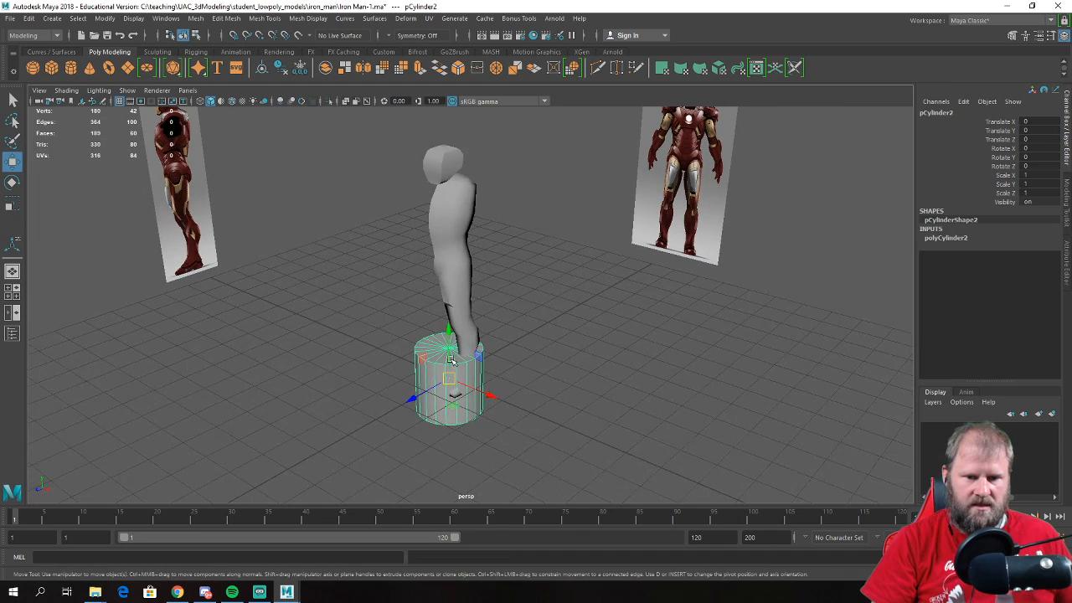
{"action": "left_click_drag", "start_coordinate": [448, 360], "coordinate": [449, 219]}
{"action": "left_click_drag", "start_coordinate": [495, 250], "coordinate": [569, 265]}
{"action": "scroll", "coordinate": [469, 282], "scroll_direction": "up", "scroll_amount": 2}
{"action": "left_click_drag", "start_coordinate": [467, 282], "coordinate": [476, 284], "text": "alt"}
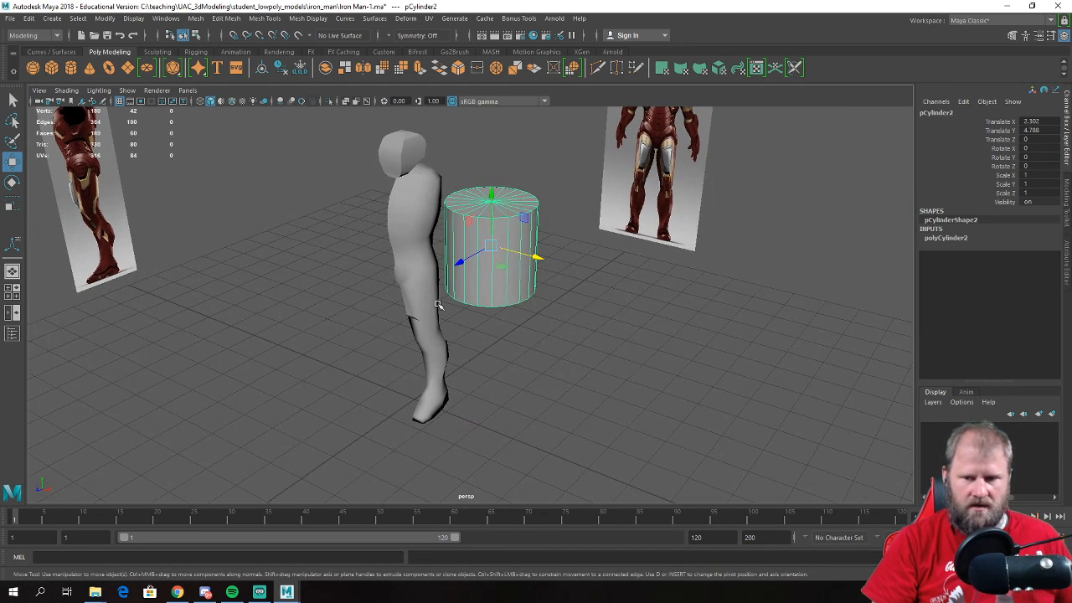
- Set the cylinder's Subdivisions Axis to 6
{"action": "left_click", "coordinate": [1003, 176]}
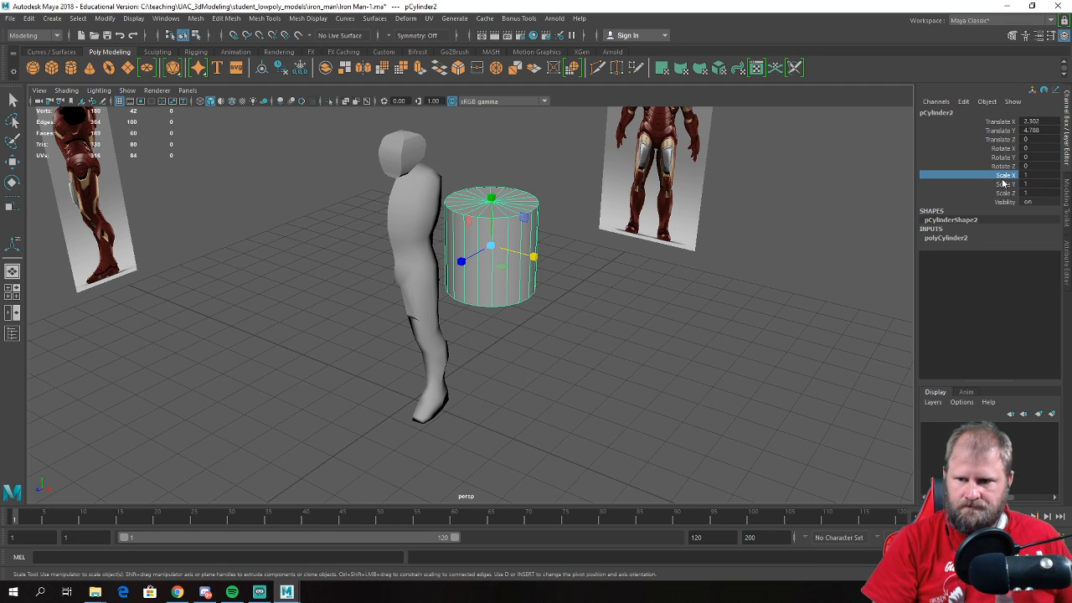
{"action": "left_click_drag", "start_coordinate": [448, 207], "coordinate": [571, 268], "text": "alt"}
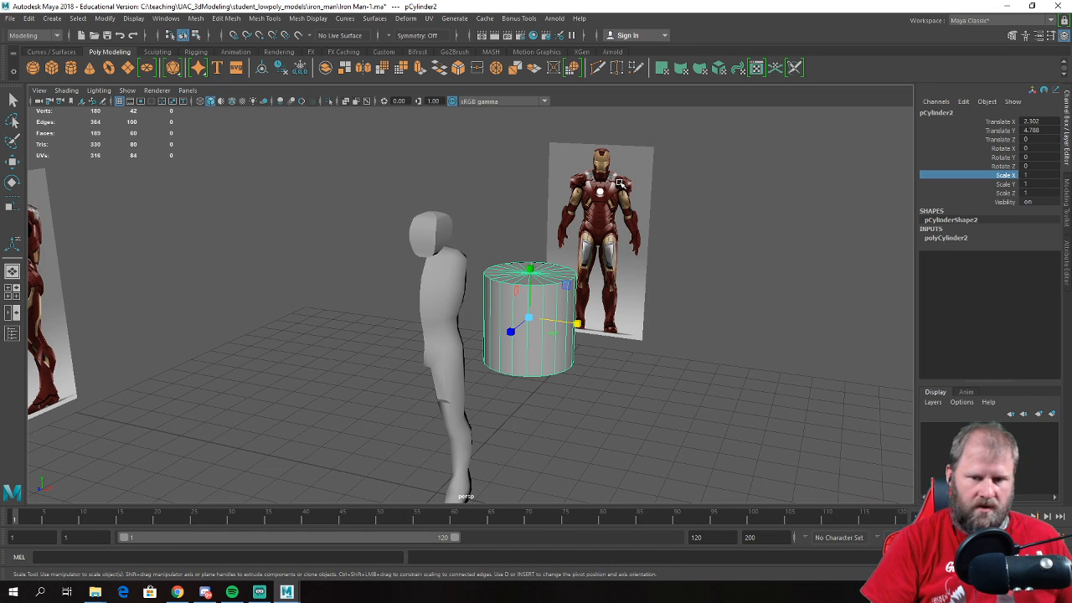
{"action": "left_click_drag", "start_coordinate": [580, 240], "coordinate": [603, 263], "text": "alt"}
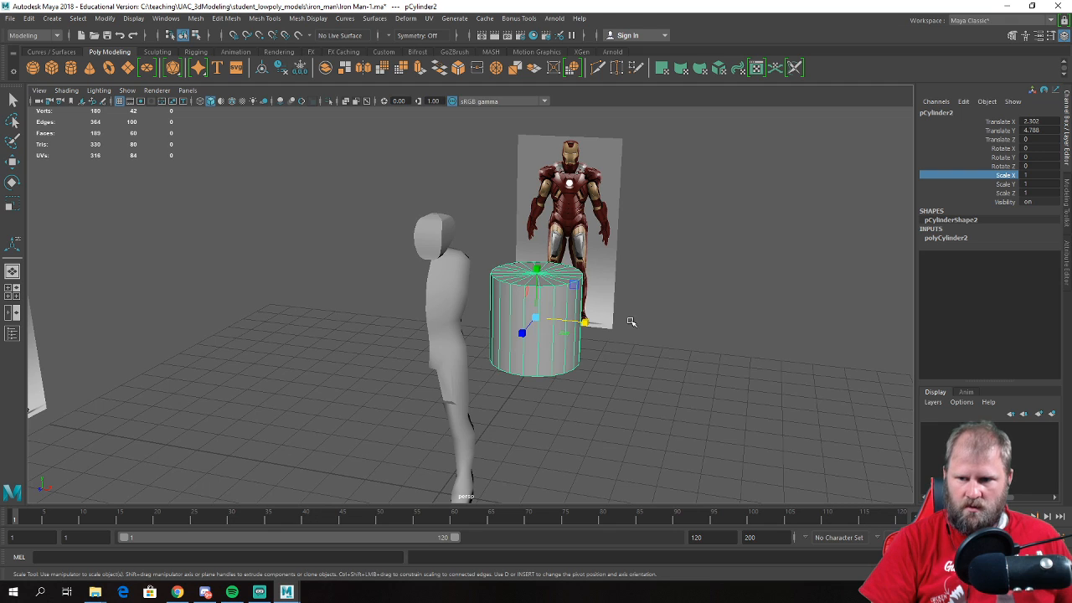
{"action": "left_click_drag", "start_coordinate": [616, 331], "coordinate": [600, 333], "text": "alt"}
{"action": "left_click", "coordinate": [960, 239]}
{"action": "key", "text": "w"}
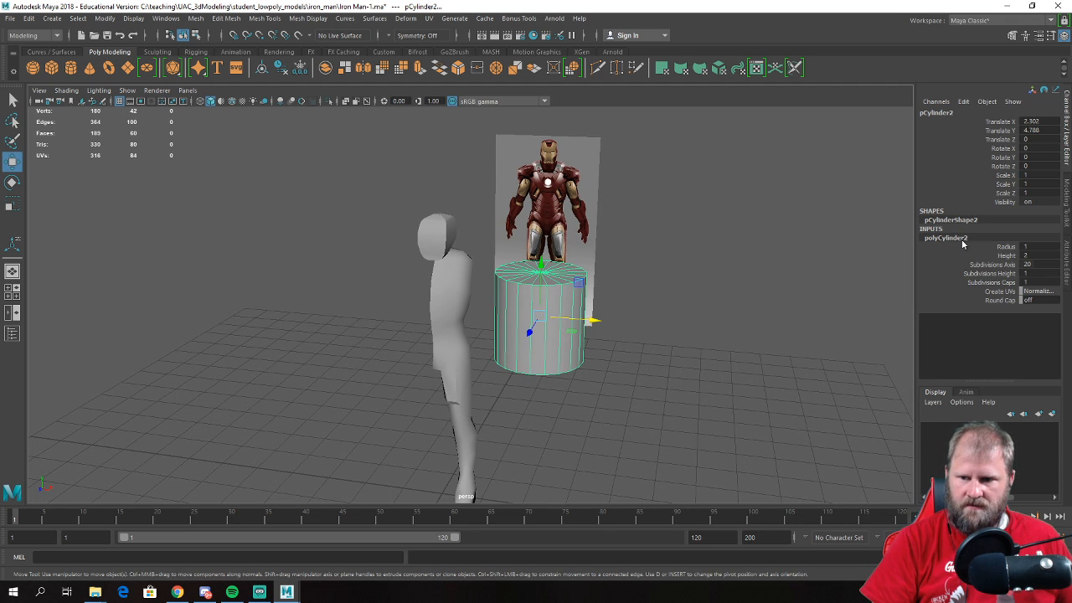
{"action": "left_click", "coordinate": [990, 264]}
{"action": "middle_click_drag", "start_coordinate": [777, 290], "coordinate": [700, 298]}
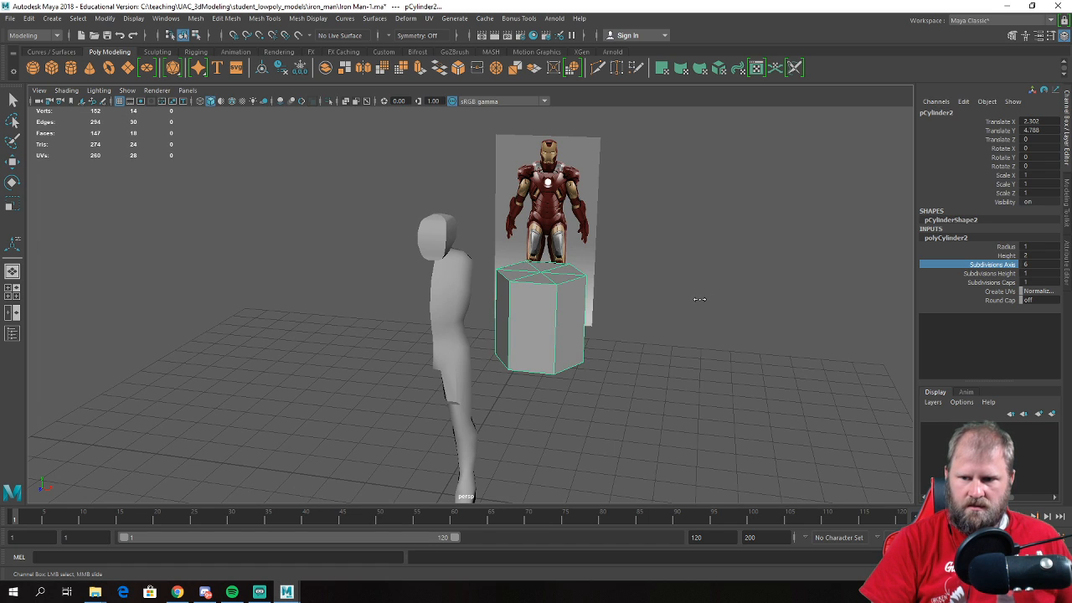
{"action": "key", "text": "w"}
- Delete the cap faces at the top and bottom of the six-sided cylinder
{"action": "left_click_drag", "start_coordinate": [693, 299], "coordinate": [656, 313], "text": "alt"}
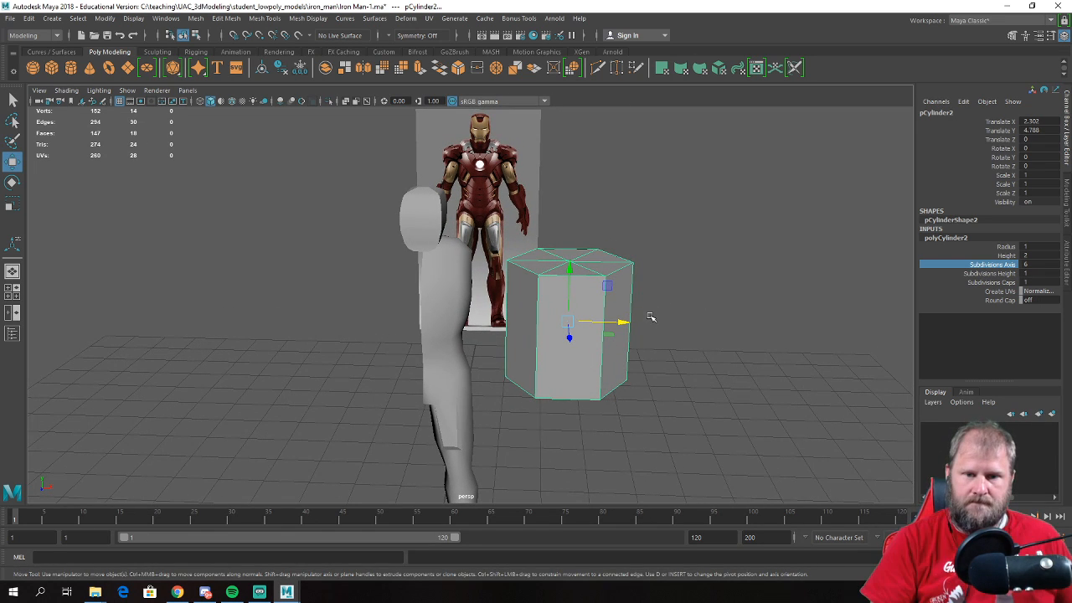
{"action": "left_click_drag", "start_coordinate": [683, 330], "coordinate": [603, 333], "text": "alt"}
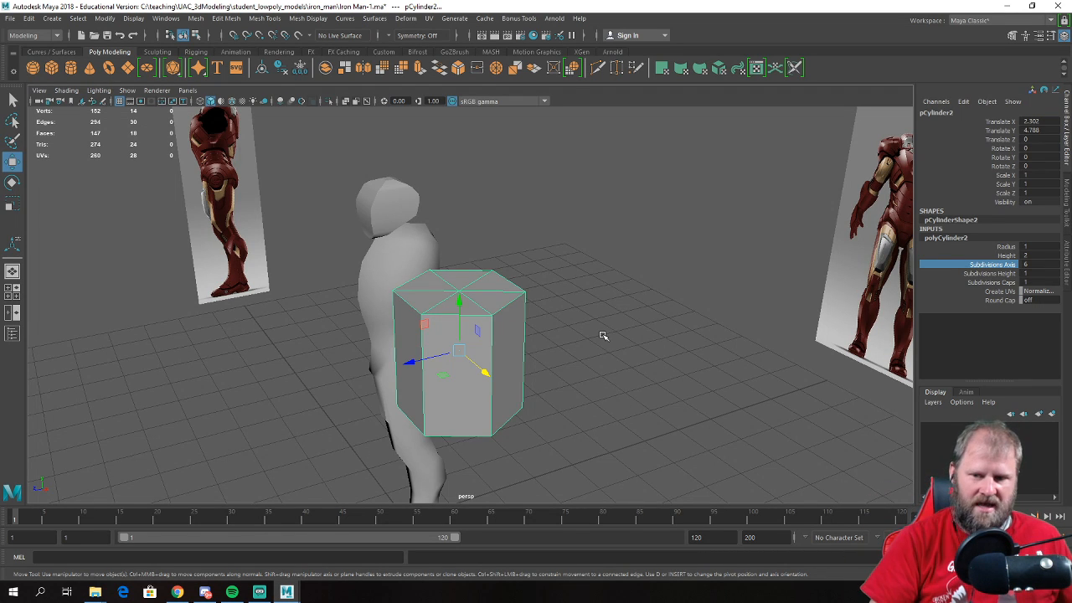
{"action": "left_click_drag", "start_coordinate": [559, 299], "coordinate": [603, 254], "text": "alt"}
{"action": "right_click", "coordinate": [595, 261]}
{"action": "left_click", "coordinate": [484, 261]}
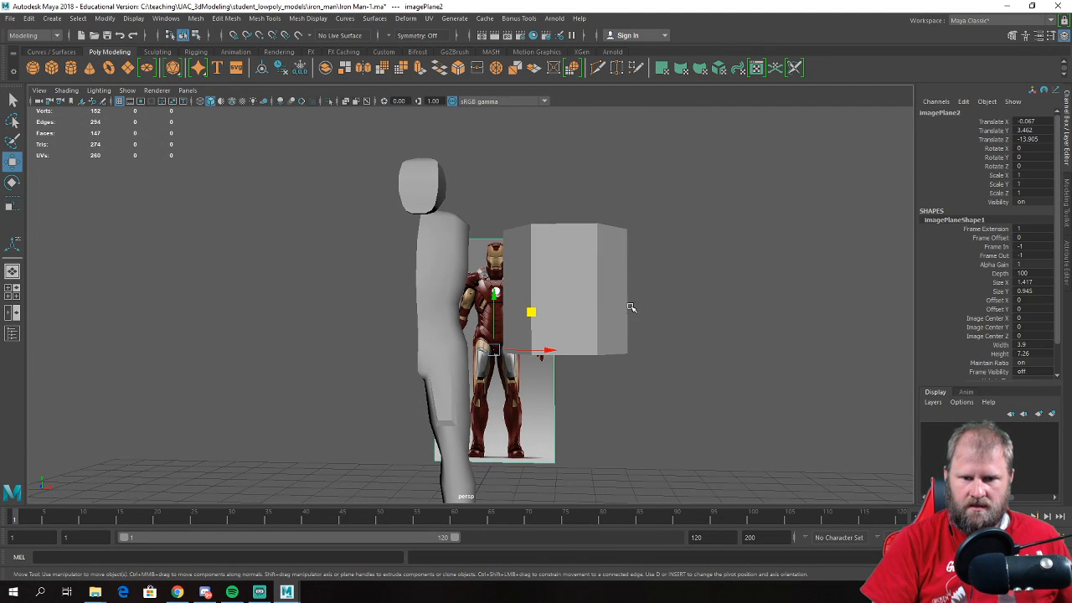
{"action": "left_click", "coordinate": [581, 306]}
{"action": "right_click_drag", "start_coordinate": [588, 268], "coordinate": [596, 299]}
{"action": "left_click_drag", "start_coordinate": [669, 299], "coordinate": [385, 260]}
{"action": "left_click_drag", "start_coordinate": [395, 182], "coordinate": [612, 345]}
{"action": "key", "text": "Delete"}
- Return the open cylinder to object selection and snap its pivot to its top end
{"action": "left_click_drag", "start_coordinate": [755, 402], "coordinate": [670, 444], "text": "alt"}
{"action": "left_click_drag", "start_coordinate": [555, 335], "coordinate": [534, 272], "text": "alt"}
{"action": "right_click_drag", "start_coordinate": [532, 270], "coordinate": [583, 256]}
{"action": "key", "text": "e"}
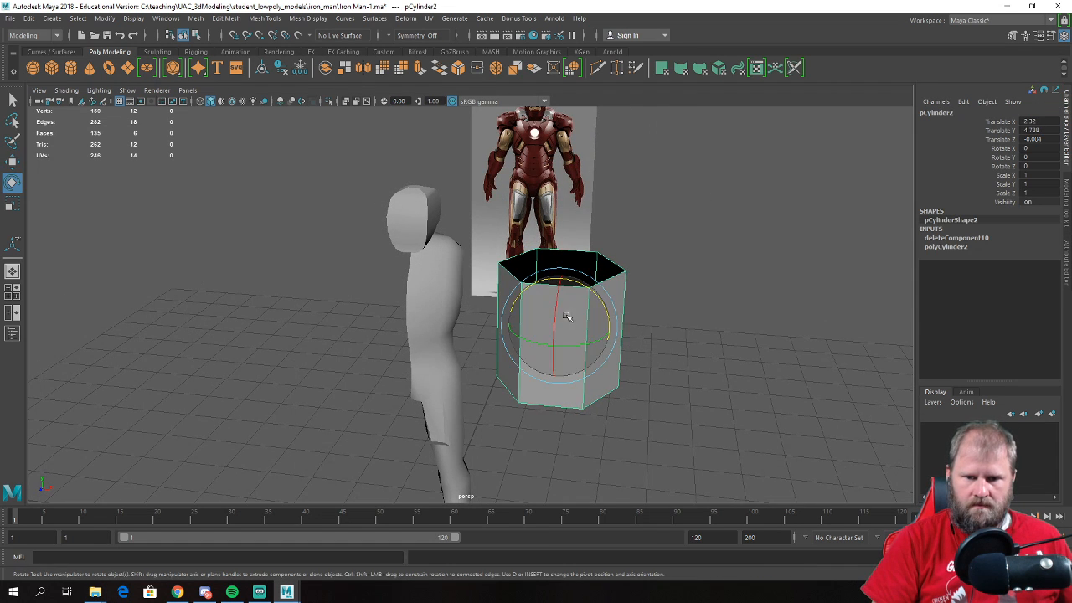
{"action": "key", "text": "d"}
{"action": "key", "text": "v"}
{"action": "left_click_drag", "start_coordinate": [562, 283], "coordinate": [563, 266]}
{"action": "key", "text": "w"}
- In the front view, scale the cylinder uniformly to about 0.218 and move it onto the reference shoulder at about X 0.832
{"action": "key", "text": "space"}
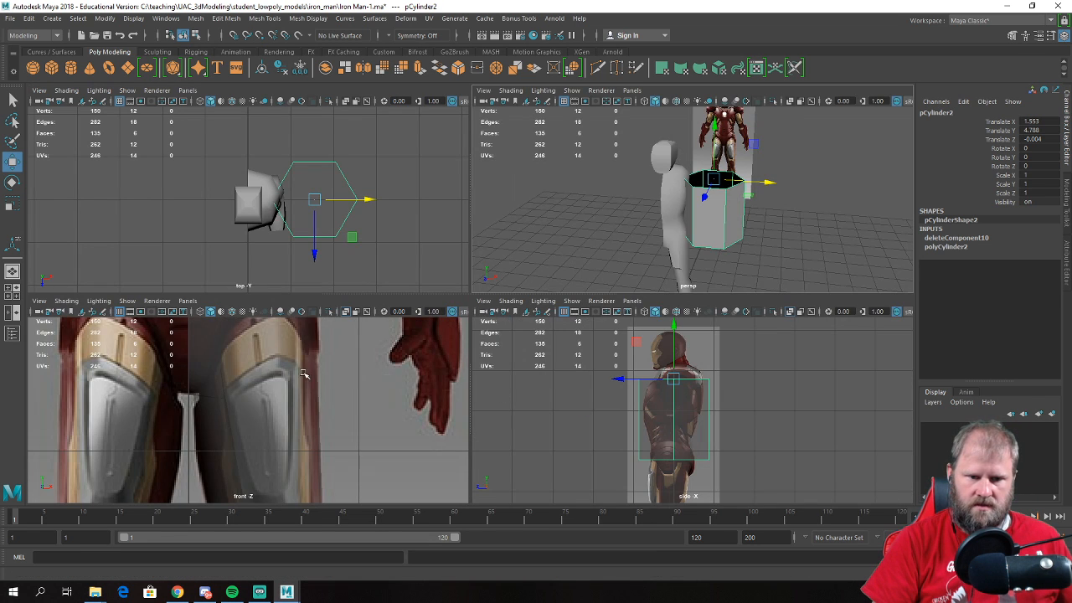
{"action": "key", "text": "space"}
{"action": "scroll", "coordinate": [377, 335], "scroll_direction": "down", "scroll_amount": 3}
{"action": "scroll", "coordinate": [458, 288], "scroll_direction": "up", "scroll_amount": 3}
{"action": "key", "text": "r"}
{"action": "left_click_drag", "start_coordinate": [459, 270], "coordinate": [319, 269]}
{"action": "key", "text": "w"}
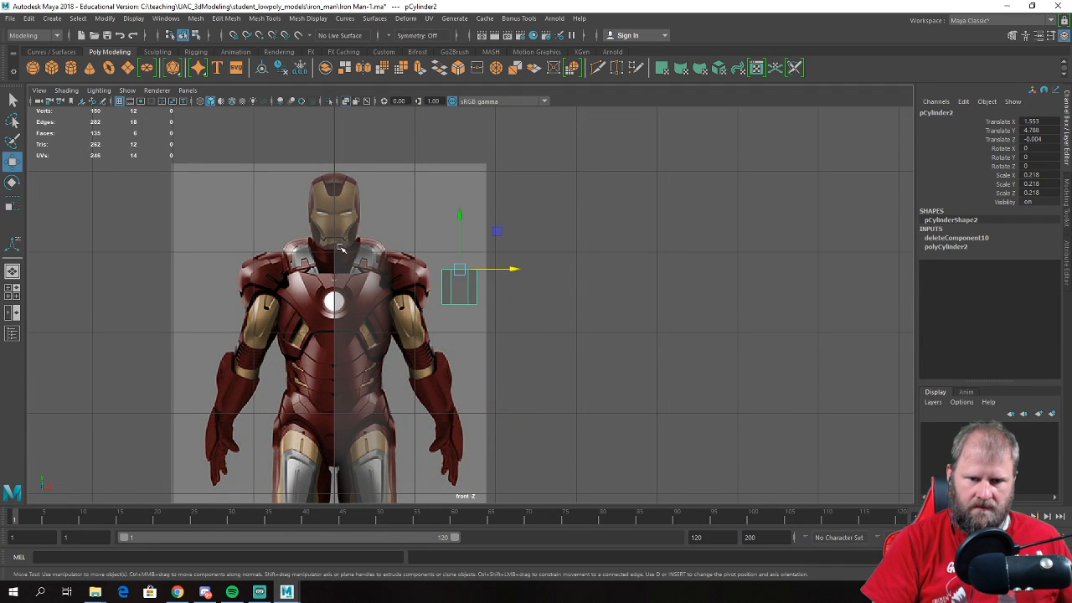
{"action": "scroll", "coordinate": [415, 266], "scroll_direction": "up", "scroll_amount": 1}
{"action": "left_click_drag", "start_coordinate": [511, 266], "coordinate": [445, 243]}
- Rotate the cylinder to about 16 degrees in Z and lengthen it along the reference arm to a Y scale of about 0.915
{"action": "key", "text": "e"}
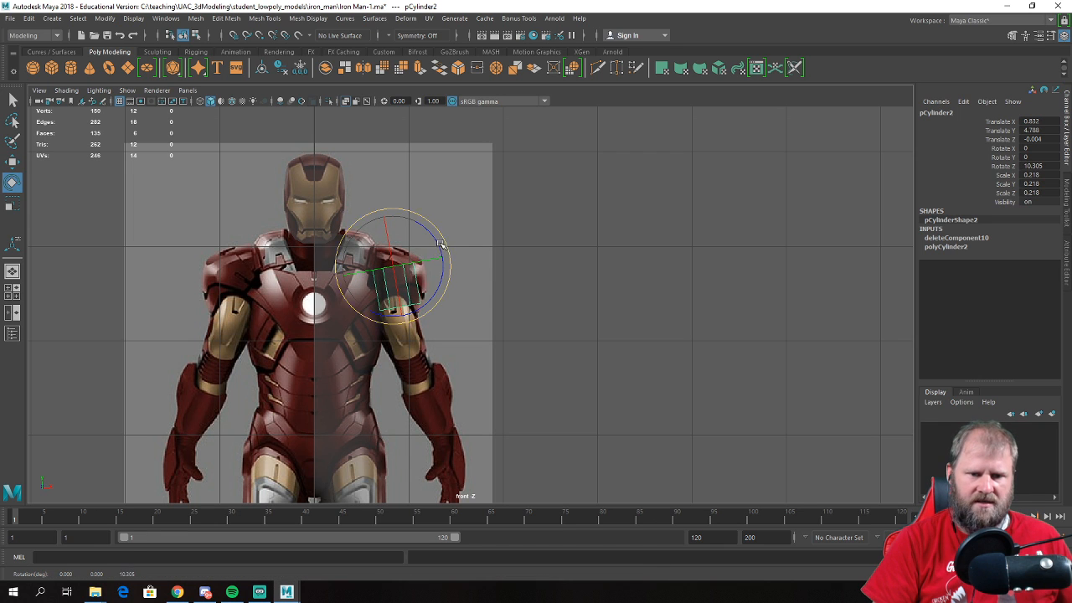
{"action": "key", "text": "r"}
{"action": "left_click_drag", "start_coordinate": [384, 220], "coordinate": [366, 163]}
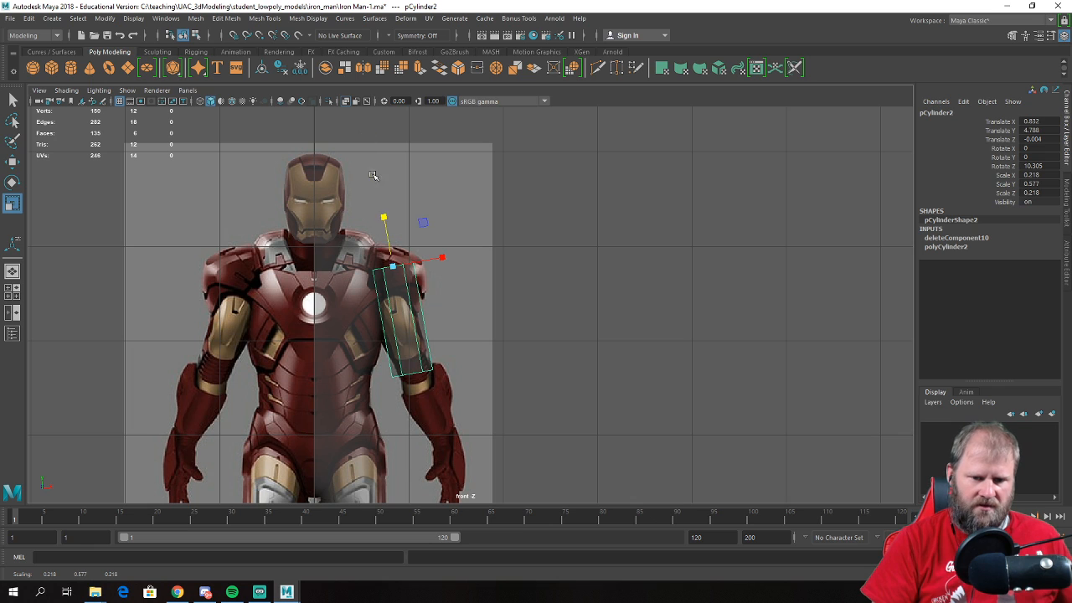
{"action": "left_click_drag", "start_coordinate": [387, 218], "coordinate": [366, 191]}
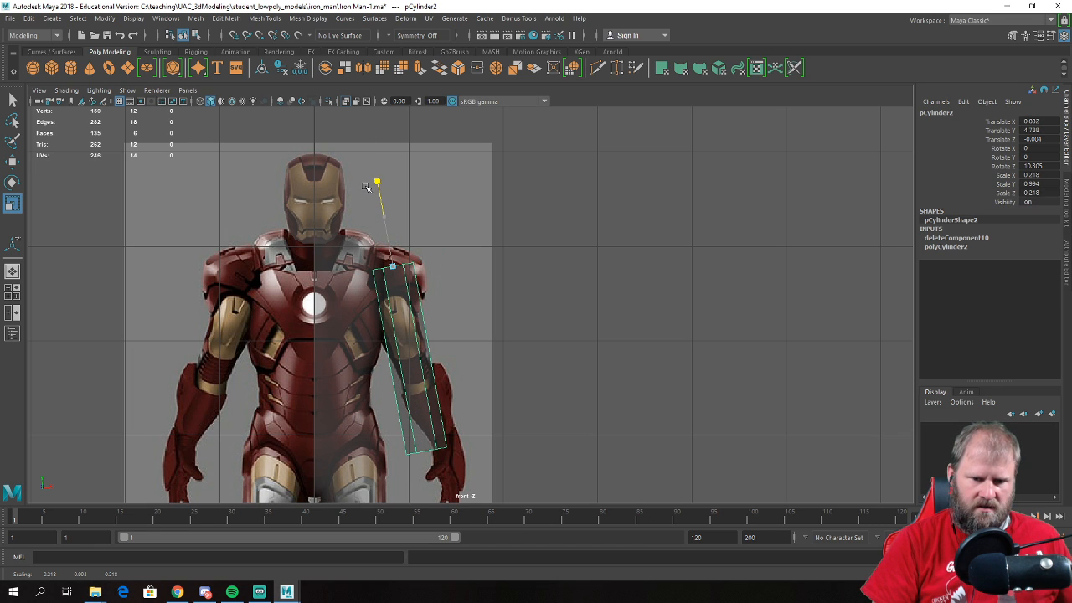
{"action": "key", "text": "e"}
{"action": "left_click_drag", "start_coordinate": [452, 249], "coordinate": [447, 237]}
{"action": "key", "text": "r"}
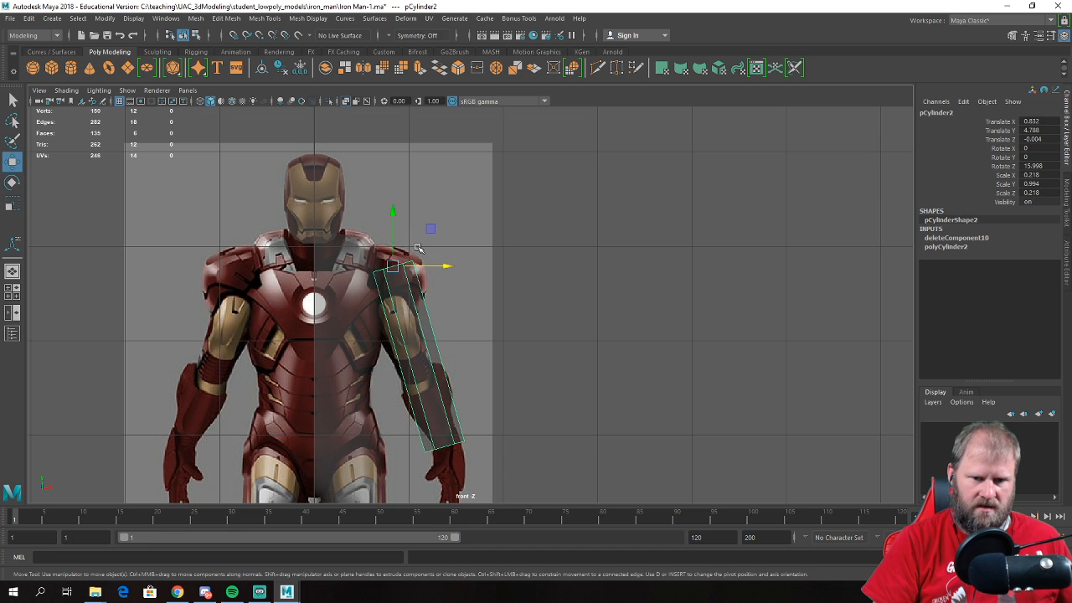
{"action": "left_click_drag", "start_coordinate": [376, 218], "coordinate": [378, 221]}
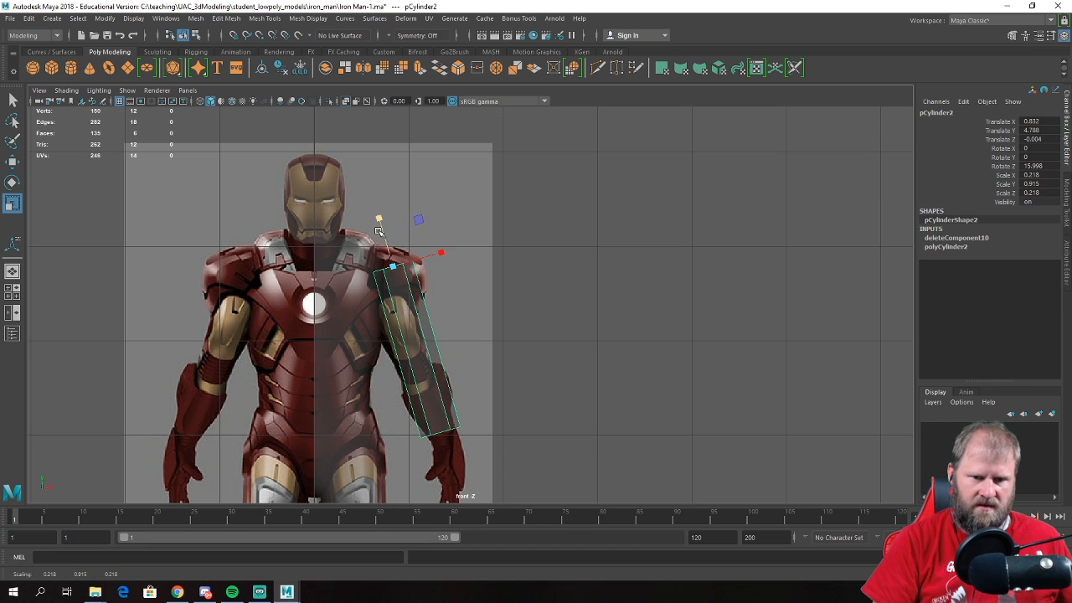
- Refit the cylinder to the reference arm at about X 0.779, Y 4.528, with Z rotation about 19.39 and Y scale about 0.841
{"action": "key", "text": "w"}
{"action": "left_click_drag", "start_coordinate": [392, 267], "coordinate": [440, 285]}
{"action": "key", "text": "e"}
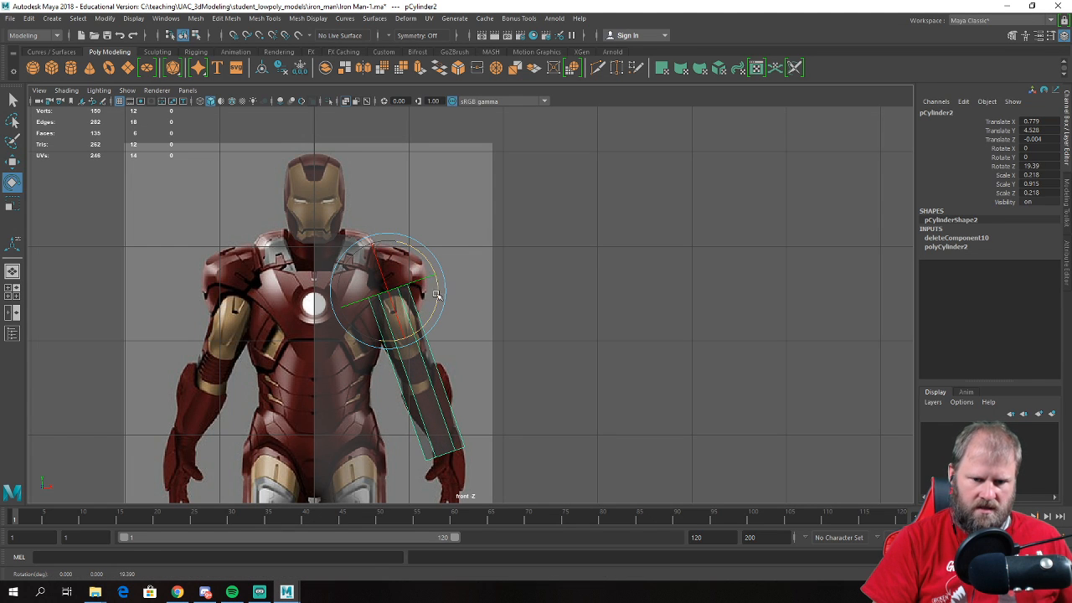
{"action": "key", "text": "r"}
{"action": "left_click_drag", "start_coordinate": [373, 244], "coordinate": [373, 250]}
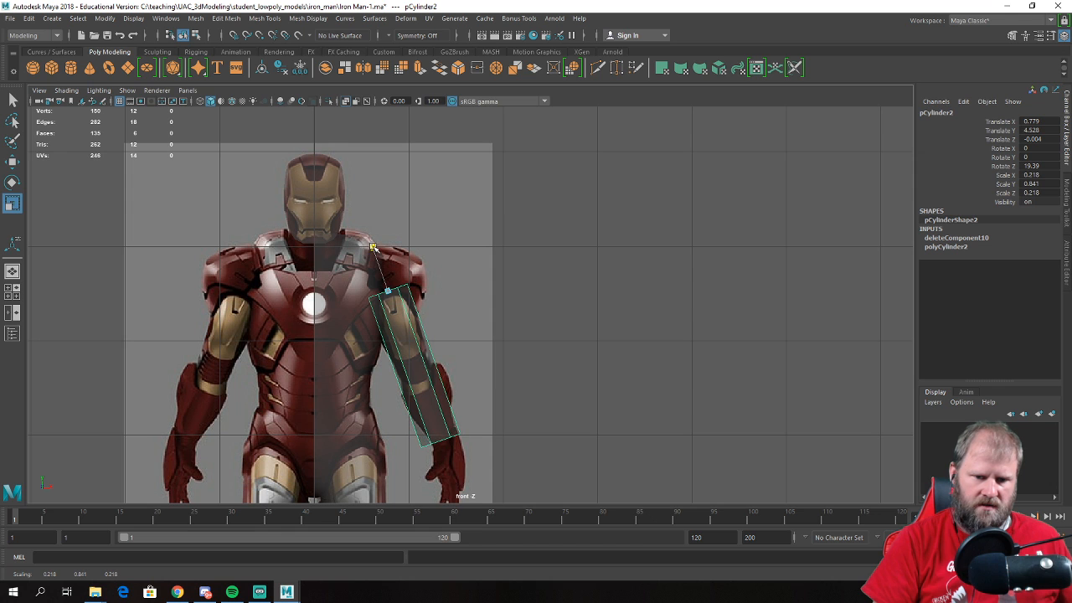
{"action": "key", "text": "w"}
- Examine the arm cylinder's placement against the torso and reference images in the front and perspective views
{"action": "middle_click_drag", "start_coordinate": [417, 306], "coordinate": [422, 268], "text": "alt"}
{"action": "scroll", "coordinate": [422, 268], "scroll_direction": "up", "scroll_amount": 1}
{"action": "middle_click_drag", "start_coordinate": [428, 338], "coordinate": [429, 249], "text": "alt"}
{"action": "scroll", "coordinate": [429, 250], "scroll_direction": "up", "scroll_amount": 1}
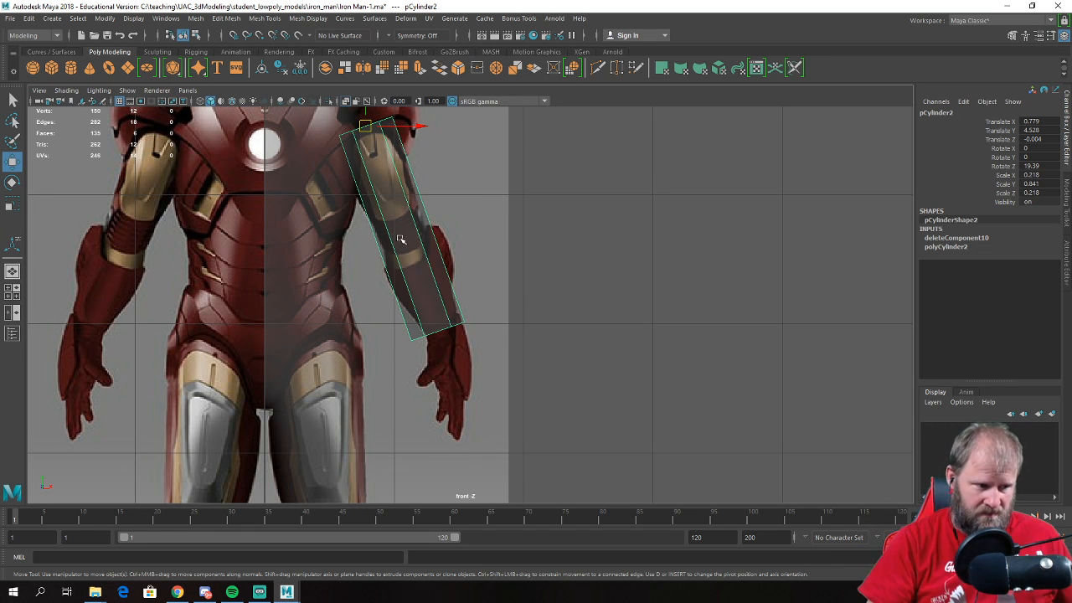
{"action": "scroll", "coordinate": [347, 247], "scroll_direction": "down", "scroll_amount": 9}
{"action": "left_click_drag", "start_coordinate": [340, 259], "coordinate": [402, 259], "text": "alt"}
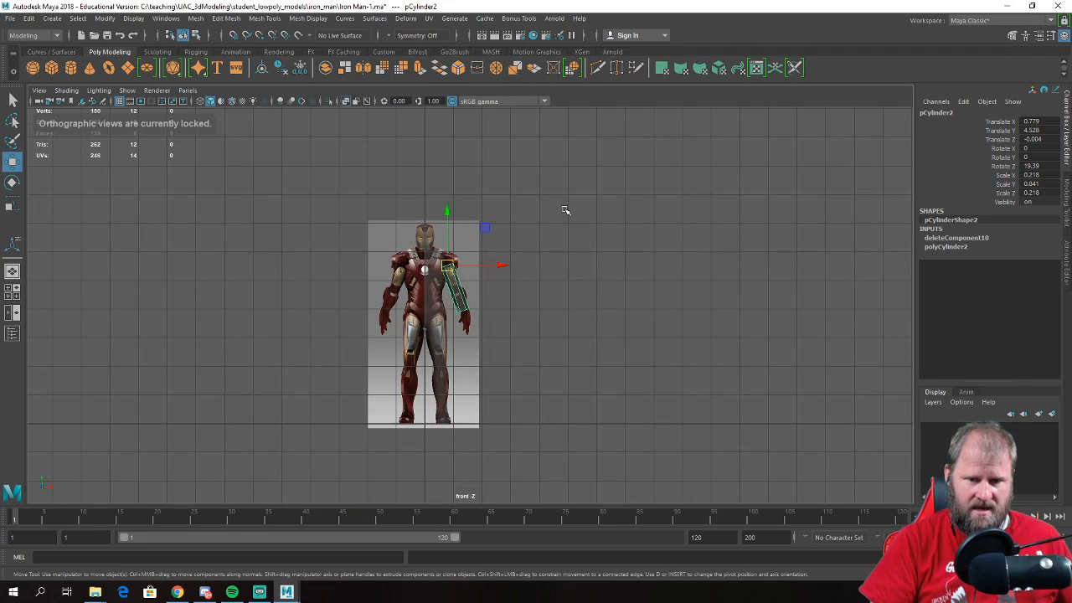
{"action": "key", "text": "space"}
{"action": "key", "text": "space"}
{"action": "left_click_drag", "start_coordinate": [455, 232], "coordinate": [511, 255], "text": "alt"}
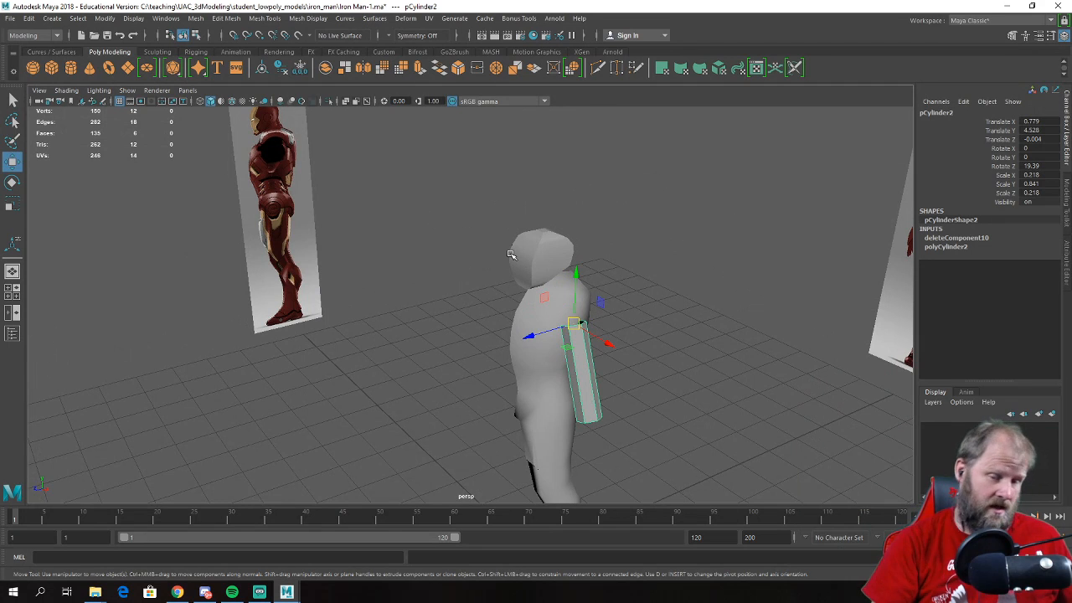
{"action": "left_click_drag", "start_coordinate": [511, 255], "coordinate": [335, 271], "text": "alt"}
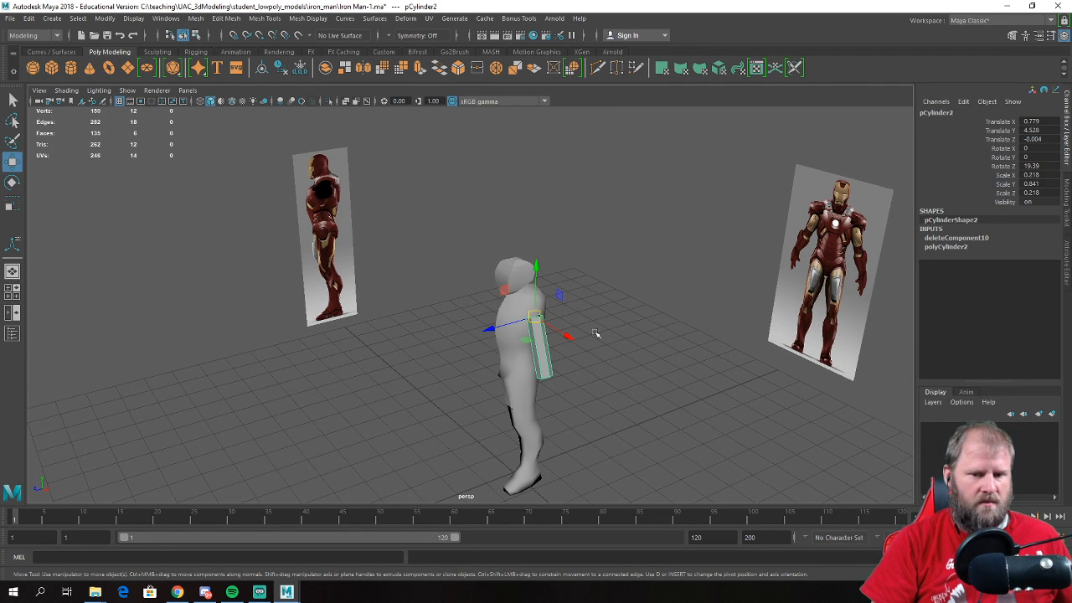
{"action": "left_click_drag", "start_coordinate": [601, 333], "coordinate": [617, 330], "text": "alt"}
{"action": "middle_click_drag", "start_coordinate": [513, 452], "coordinate": [501, 360], "text": "alt"}
{"action": "right_click_drag", "start_coordinate": [477, 365], "coordinate": [540, 371], "text": "alt"}
{"action": "left_click_drag", "start_coordinate": [432, 369], "coordinate": [483, 253], "text": "alt"}
{"action": "scroll", "coordinate": [483, 253], "scroll_direction": "down", "scroll_amount": 3}
{"action": "middle_click_drag", "start_coordinate": [483, 253], "coordinate": [478, 423], "text": "alt"}
{"action": "scroll", "coordinate": [478, 423], "scroll_direction": "up", "scroll_amount": 1}
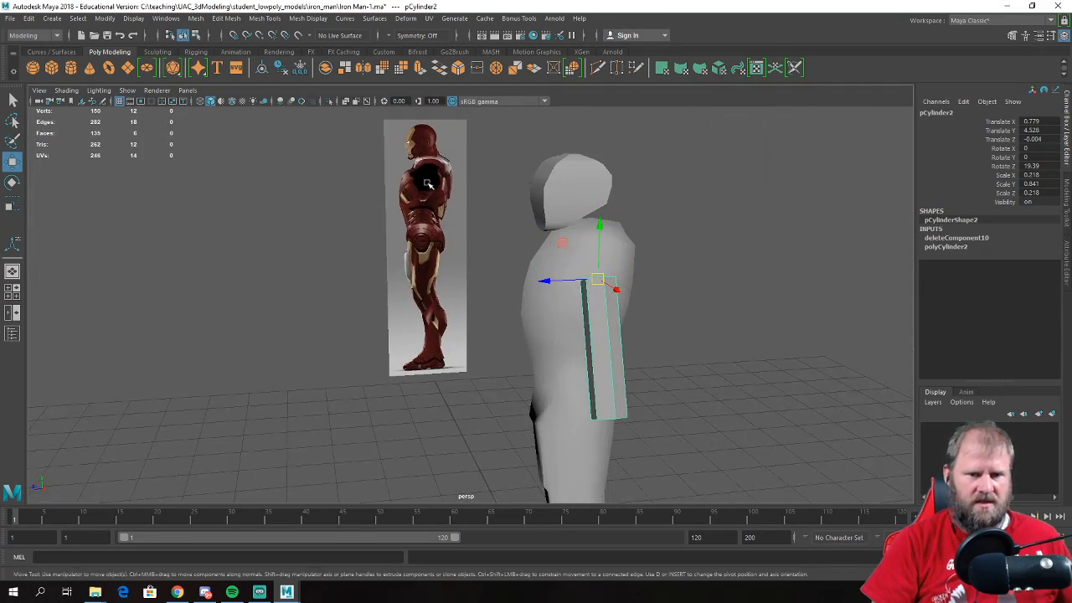
{"action": "left_click_drag", "start_coordinate": [517, 243], "coordinate": [429, 225], "text": "alt"}
- In the front view, narrow the cylinder's lower ring of vertices and align it with the reference wrist
{"action": "key", "text": "space"}
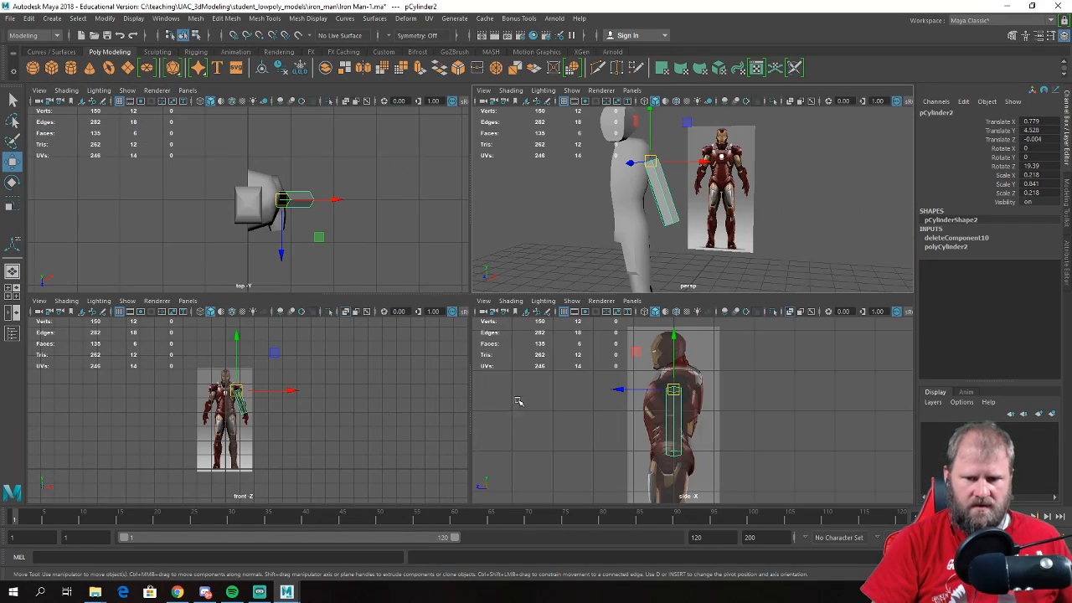
{"action": "key", "text": "space"}
{"action": "scroll", "coordinate": [337, 371], "scroll_direction": "up", "scroll_amount": 6}
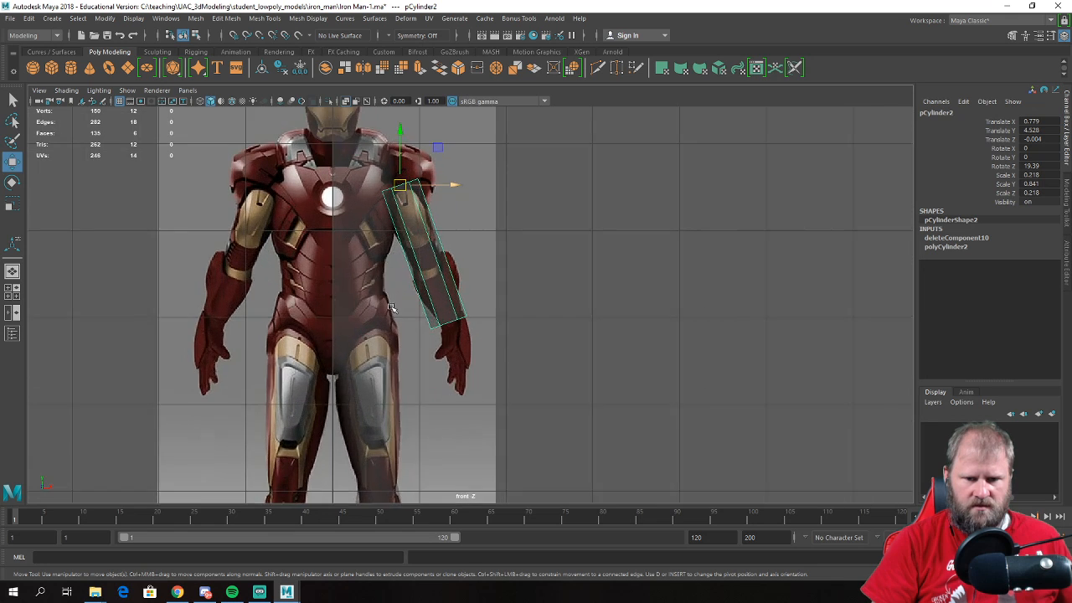
{"action": "right_click_drag", "start_coordinate": [410, 313], "coordinate": [360, 284]}
{"action": "left_click_drag", "start_coordinate": [394, 319], "coordinate": [441, 330]}
{"action": "key", "text": "r"}
{"action": "key", "text": "w"}
{"action": "key", "text": "e"}
{"action": "key", "text": "w"}
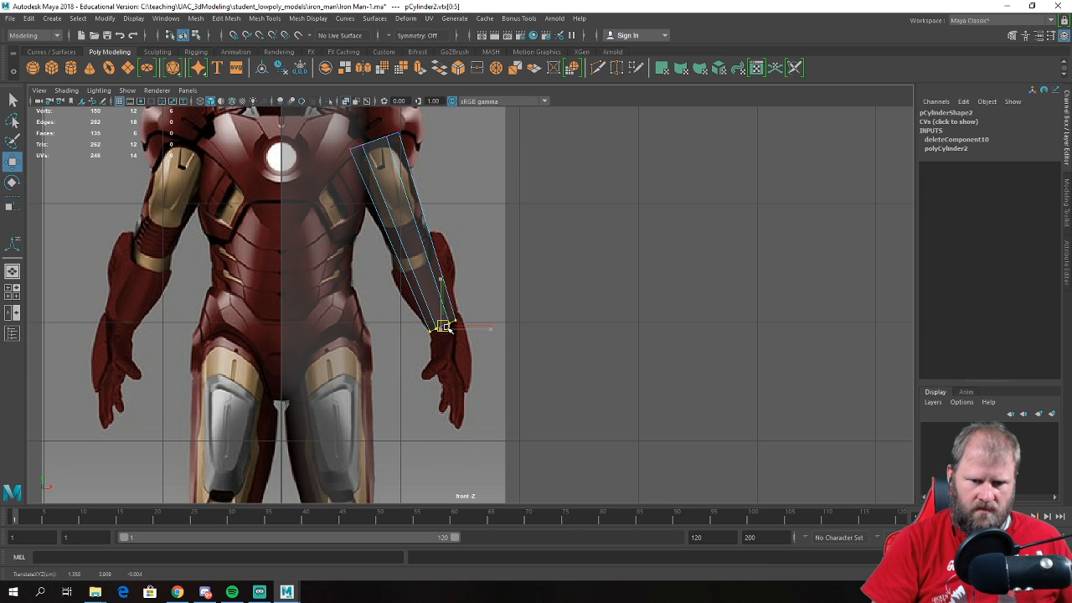
- Scale the cylinder's upper ring of vertices to about 0.853 in X and Z at the shoulder end
{"action": "middle_click_drag", "start_coordinate": [410, 162], "coordinate": [433, 286], "text": "alt"}
{"action": "left_click_drag", "start_coordinate": [474, 315], "coordinate": [314, 230]}
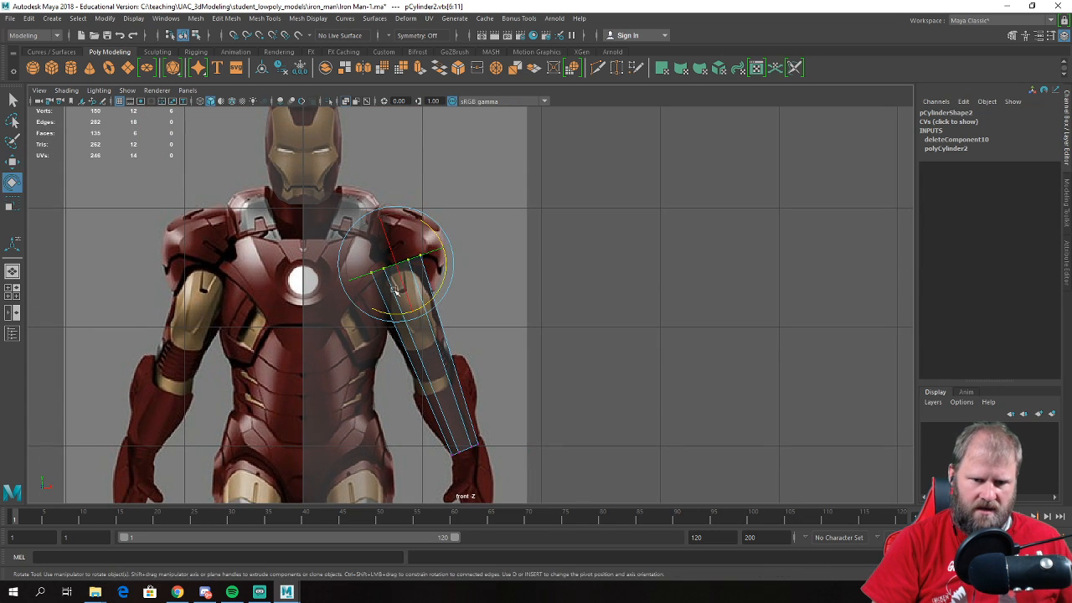
{"action": "key", "text": "r"}
{"action": "left_click_drag", "start_coordinate": [394, 267], "coordinate": [399, 266]}
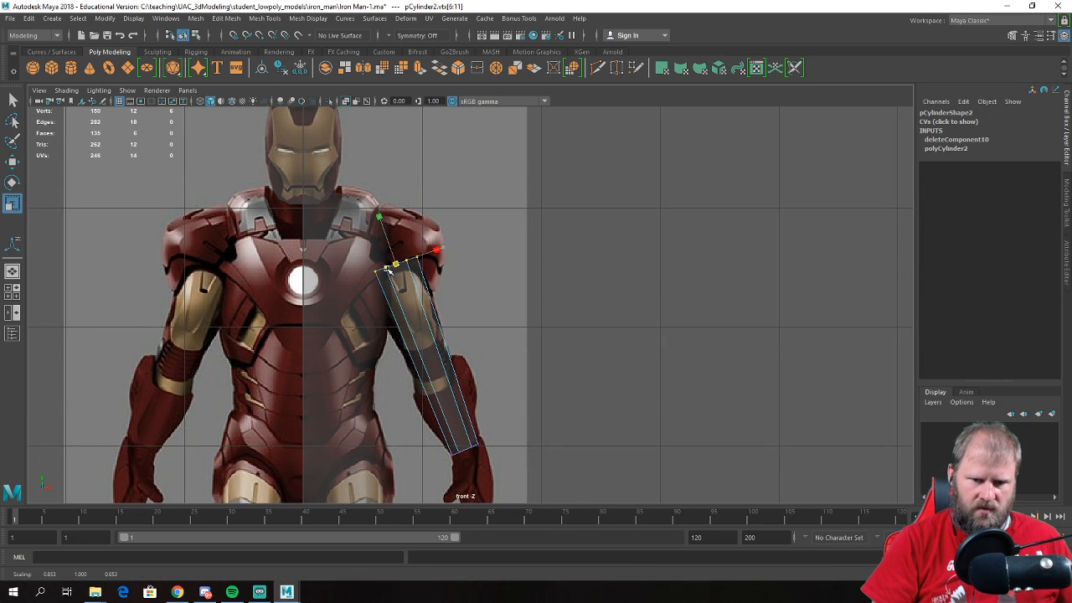
- Shift the cylinder's upper ring slightly toward the torso, then insert edge loops at the elbow, forearm and upper arm
{"action": "key", "text": "w"}
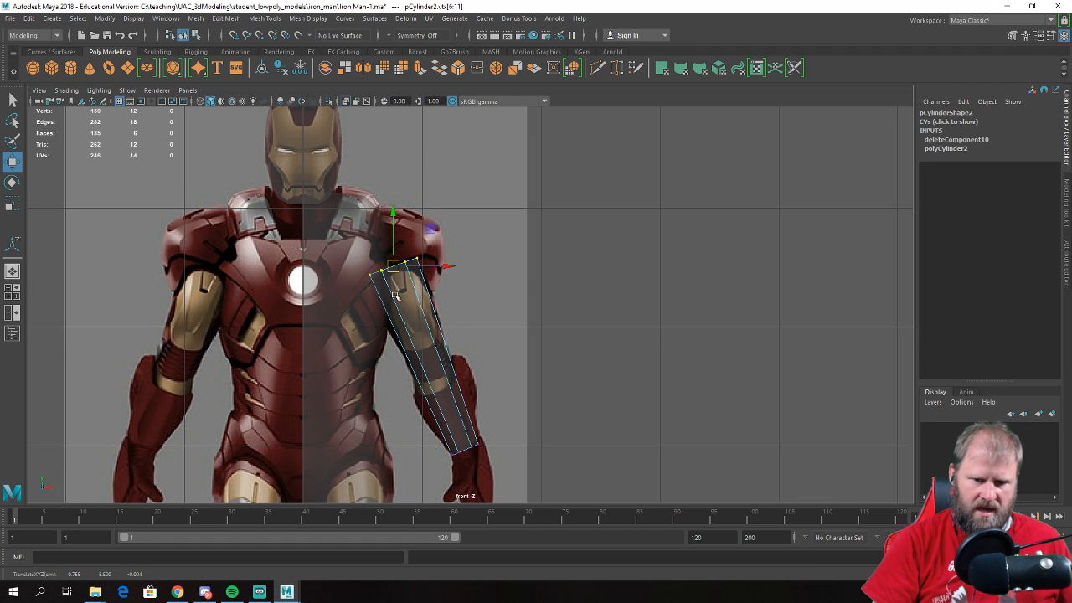
{"action": "middle_click_drag", "start_coordinate": [393, 294], "coordinate": [412, 241], "text": "alt"}
{"action": "right_click_drag", "start_coordinate": [464, 269], "coordinate": [465, 324]}
{"action": "right_click_drag", "start_coordinate": [458, 247], "coordinate": [458, 243]}
{"action": "left_click", "coordinate": [459, 299]}
{"action": "right_click_drag", "start_coordinate": [458, 299], "coordinate": [476, 333], "text": "ctrl"}
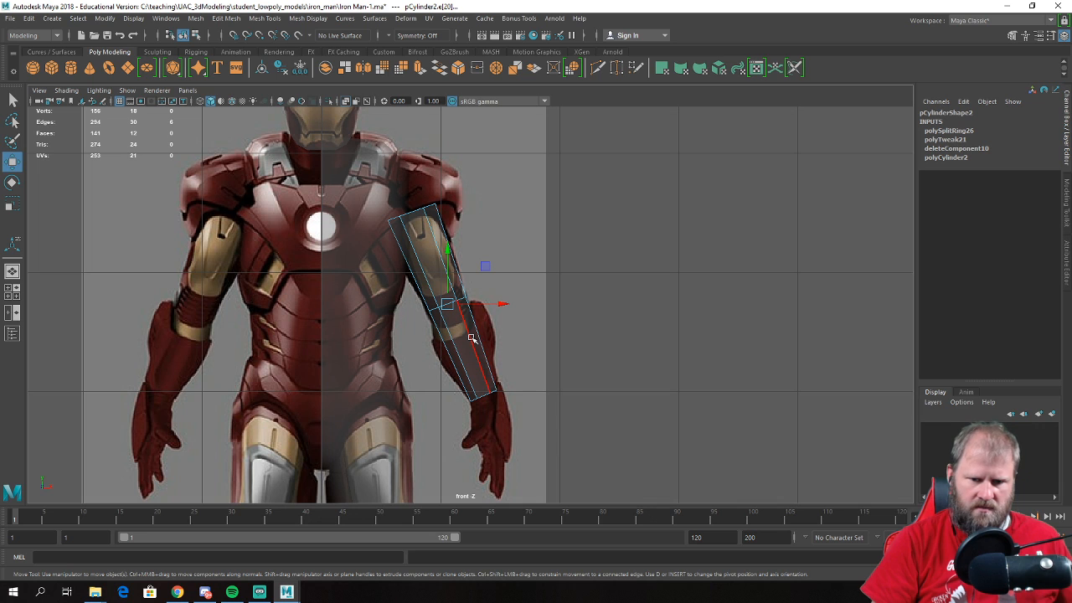
{"action": "key", "text": "g"}
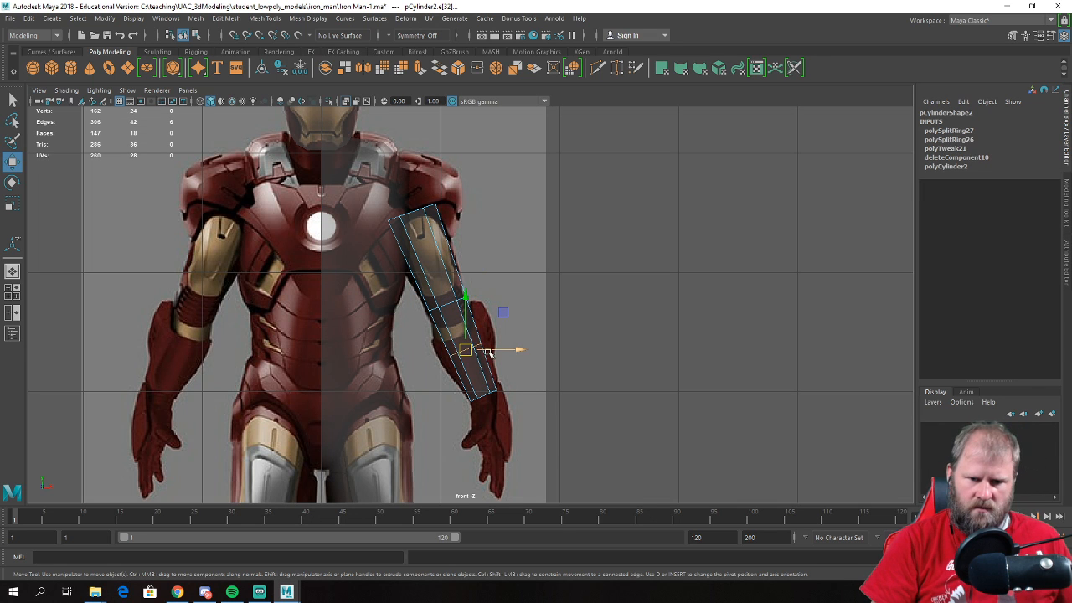
{"action": "left_click", "coordinate": [440, 257]}
{"action": "key", "text": "g"}
- In the front view, move and scale the elbow ring of vertices to fit the reference elbow
{"action": "right_click_drag", "start_coordinate": [467, 307], "coordinate": [531, 396], "text": "alt"}
{"action": "right_click_drag", "start_coordinate": [482, 326], "coordinate": [466, 315]}
{"action": "right_click_drag", "start_coordinate": [465, 271], "coordinate": [402, 271]}
{"action": "left_click_drag", "start_coordinate": [390, 277], "coordinate": [482, 338]}
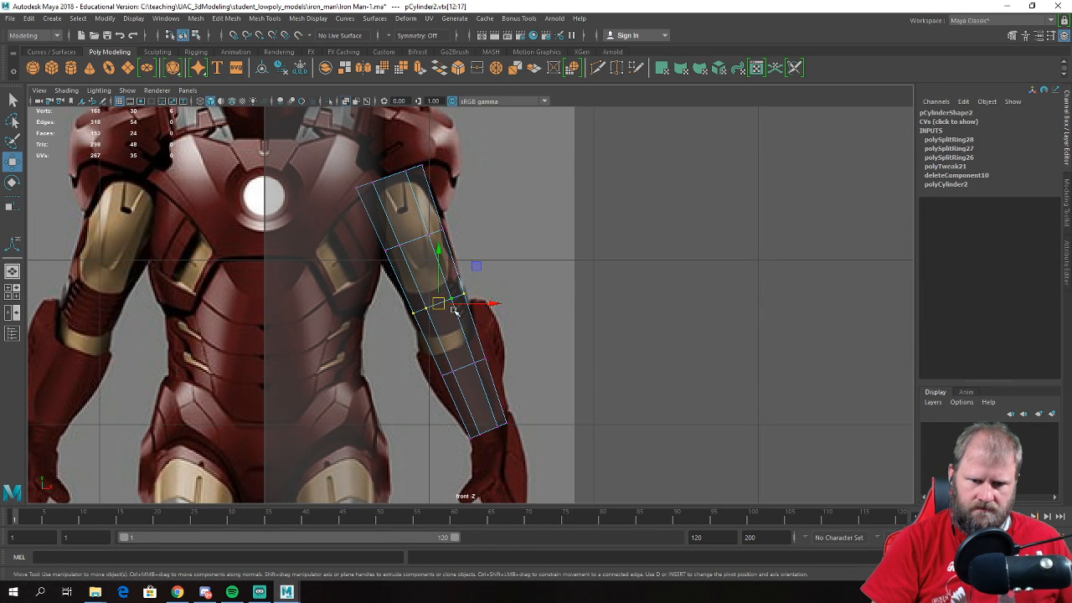
{"action": "left_click_drag", "start_coordinate": [439, 303], "coordinate": [444, 312]}
{"action": "key", "text": "r"}
{"action": "key", "text": "w"}
- Widen the forearm ring of vertices to match the reference gauntlet and place it at about X 1.213, Y 4.388
{"action": "left_click_drag", "start_coordinate": [416, 349], "coordinate": [535, 397]}
{"action": "key", "text": "e"}
{"action": "key", "text": "r"}
{"action": "mouse_move", "coordinate": [479, 371]}
{"action": "left_mouse_down"}
{"action": "mouse_move", "coordinate": [493, 364]}
{"action": "mouse_move", "coordinate": [470, 365]}
{"action": "left_mouse_up"}
{"action": "key", "text": "w"}
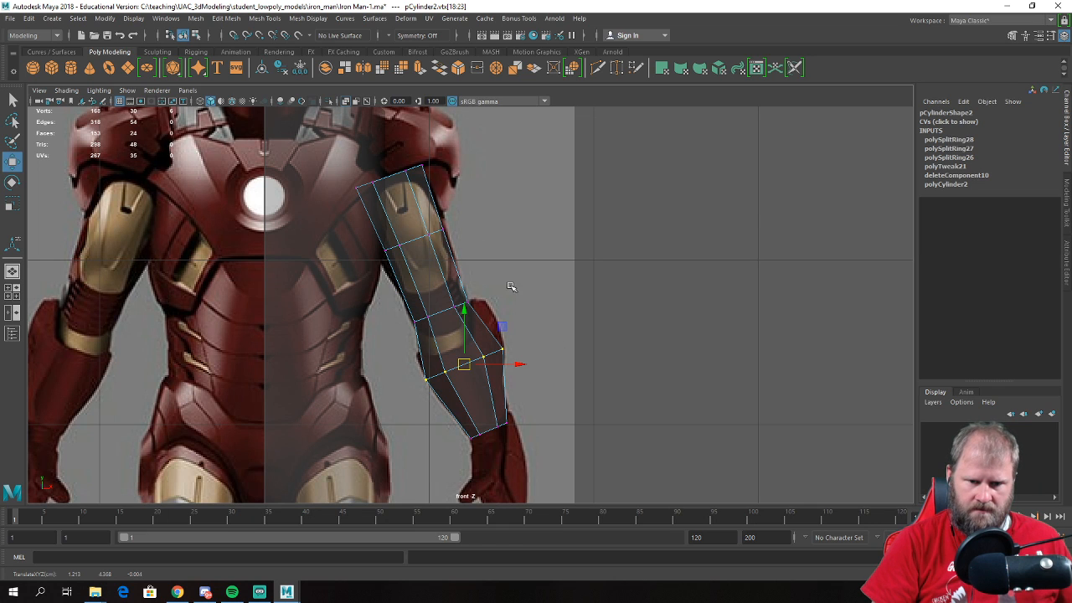
{"action": "left_click_drag", "start_coordinate": [341, 216], "coordinate": [520, 310]}
{"action": "key", "text": "r"}
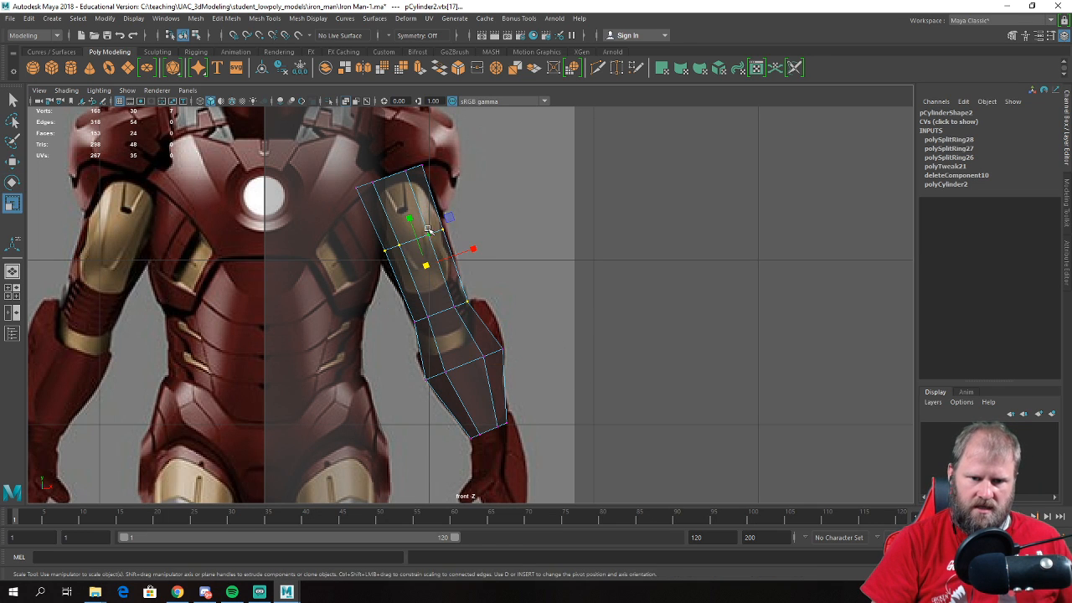
{"action": "left_click_drag", "start_coordinate": [459, 249], "coordinate": [482, 246]}
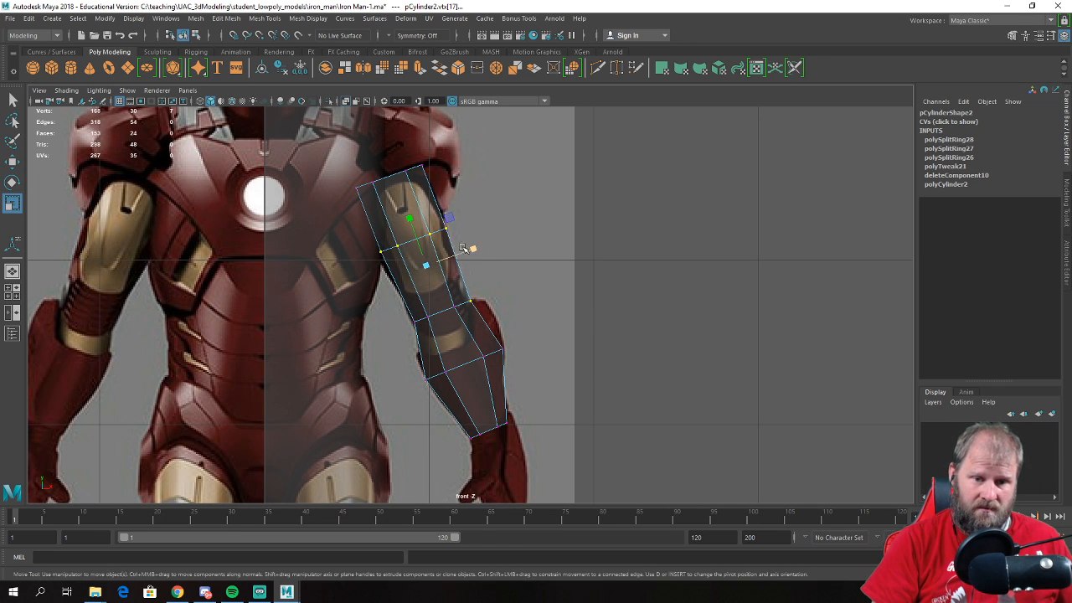
{"action": "key", "text": "ctrl+z"}
{"action": "key", "text": "ctrl+z"}
- Scale only the upper-arm ring of vertices to fit the reference upper arm's width
{"action": "key", "text": "e"}
{"action": "left_click_drag", "start_coordinate": [370, 217], "coordinate": [479, 268]}
{"action": "key", "text": "r"}
{"action": "left_click_drag", "start_coordinate": [415, 240], "coordinate": [423, 241]}
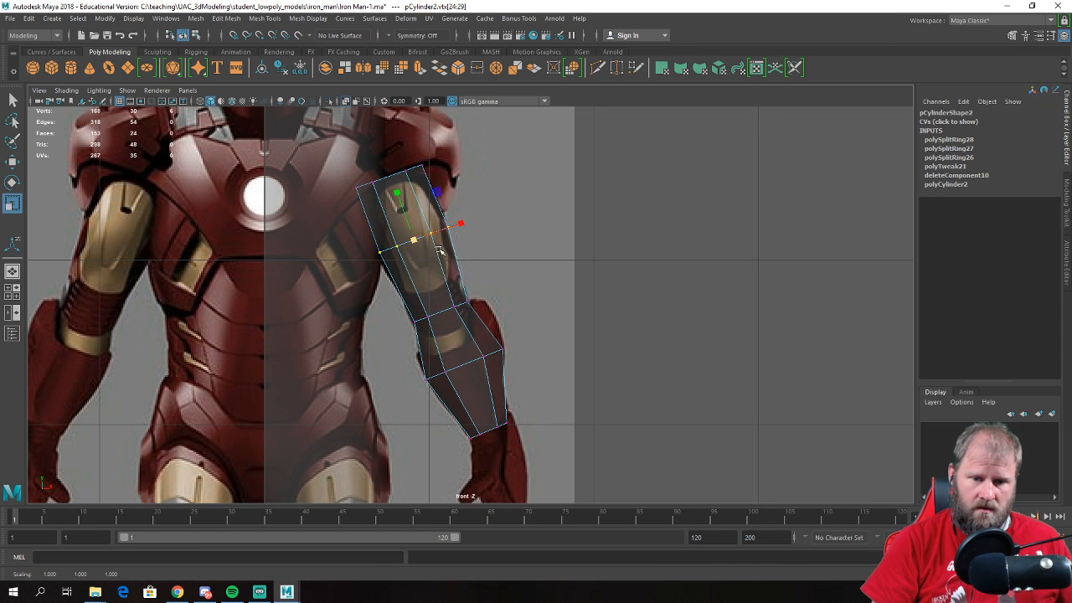
- In the perspective view, shift the elbow ring of vertices slightly in depth as seen from the side
{"action": "key", "text": "space"}
{"action": "key", "text": "space"}
{"action": "left_click_drag", "start_coordinate": [638, 254], "coordinate": [523, 295], "text": "alt"}
{"action": "right_click_drag", "start_coordinate": [523, 295], "coordinate": [519, 326], "text": "alt"}
{"action": "left_click_drag", "start_coordinate": [519, 325], "coordinate": [527, 284], "text": "alt"}
{"action": "left_click_drag", "start_coordinate": [378, 241], "coordinate": [500, 283]}
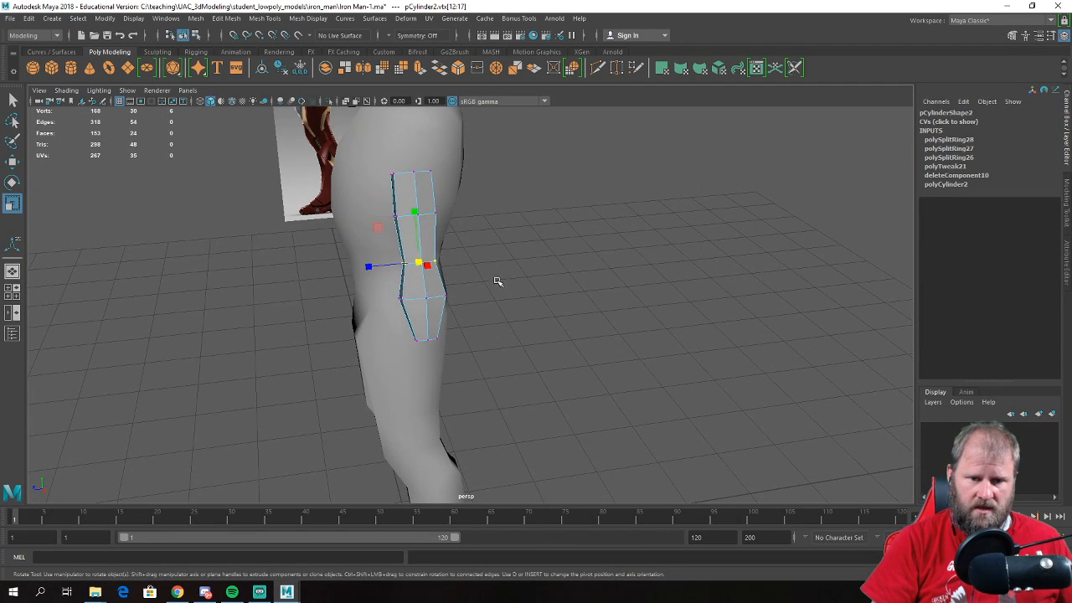
{"action": "key", "text": "e"}
{"action": "key", "text": "w"}
- Adjust the angle and depth of the forearm and wrist vertex rings in the perspective view to shape the lower arm
{"action": "left_click_drag", "start_coordinate": [371, 265], "coordinate": [441, 334]}
{"action": "left_click_drag", "start_coordinate": [342, 285], "coordinate": [342, 285], "text": "shift"}
{"action": "key", "text": "e"}
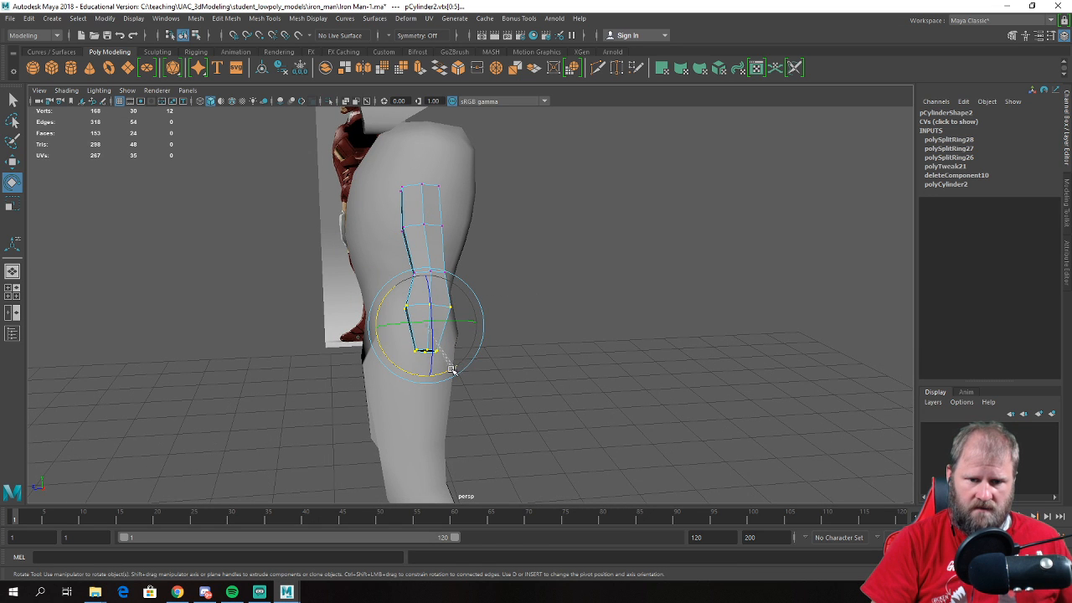
{"action": "key", "text": "w"}
{"action": "left_click_drag", "start_coordinate": [413, 332], "coordinate": [478, 297], "text": "alt"}
{"action": "key", "text": "r"}
{"action": "mouse_move", "coordinate": [365, 252]}
{"action": "left_mouse_down"}
{"action": "mouse_move", "coordinate": [353, 255]}
{"action": "mouse_move", "coordinate": [361, 247]}
{"action": "left_mouse_up"}
{"action": "key", "text": "w"}
{"action": "left_click_drag", "start_coordinate": [345, 328], "coordinate": [570, 450]}
{"action": "key", "text": "r"}
{"action": "left_click_drag", "start_coordinate": [371, 366], "coordinate": [434, 320]}
{"action": "key", "text": "w"}
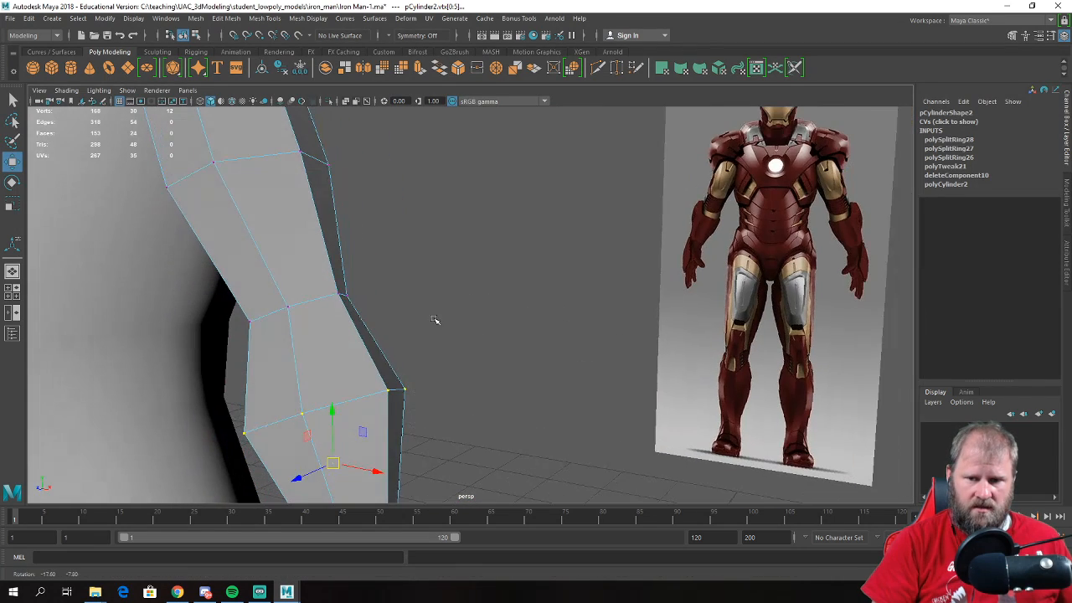
- Extrude the two outer faces just below the elbow and pull them outward from the forearm
{"action": "right_click_drag", "start_coordinate": [339, 297], "coordinate": [339, 322]}
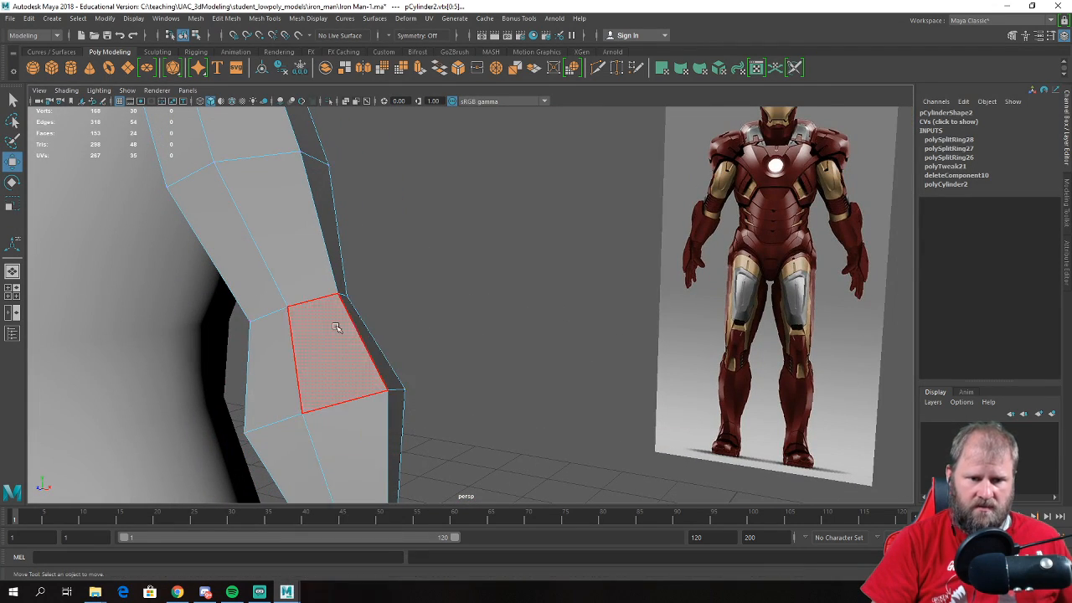
{"action": "left_click", "coordinate": [360, 343]}
{"action": "left_click_drag", "start_coordinate": [365, 372], "coordinate": [340, 352], "text": "alt"}
{"action": "right_click_drag", "start_coordinate": [339, 352], "coordinate": [347, 362], "text": "shift"}
{"action": "left_click_drag", "start_coordinate": [393, 344], "coordinate": [366, 338], "text": "alt"}
{"action": "left_click", "coordinate": [366, 339]}
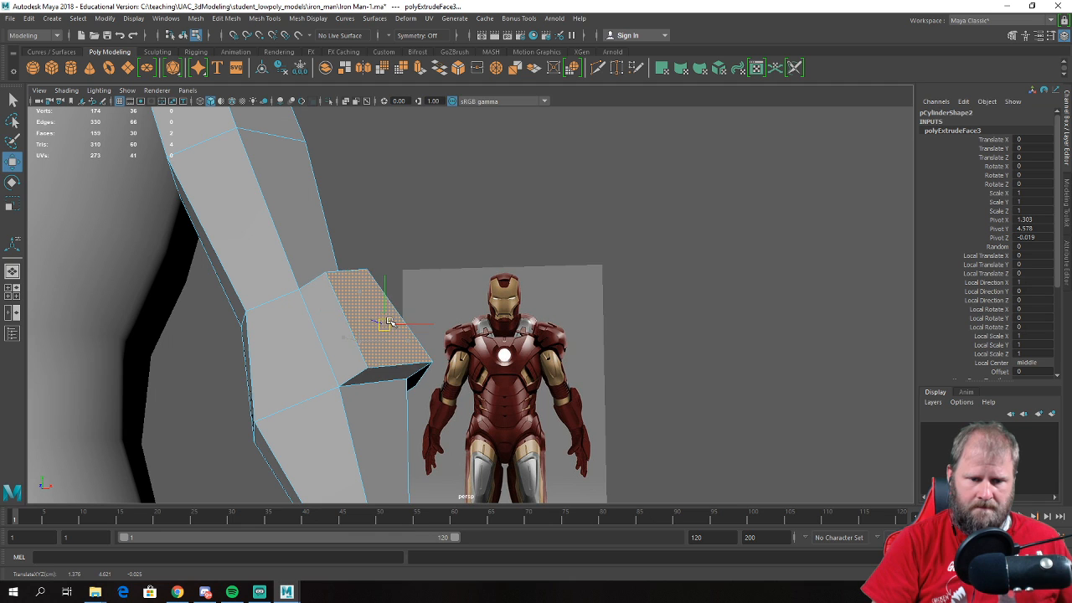
- Snap the extrusion's lower corner vertices onto the forearm ring and merge them with a distance threshold of 0.01
{"action": "left_click_drag", "start_coordinate": [384, 322], "coordinate": [366, 288], "text": "alt"}
{"action": "right_click_drag", "start_coordinate": [365, 287], "coordinate": [364, 320]}
{"action": "left_click", "coordinate": [364, 321]}
{"action": "mouse_move", "coordinate": [364, 321]}
{"action": "left_mouse_down", "text": "alt"}
{"action": "mouse_move", "coordinate": [376, 371]}
{"action": "mouse_move", "coordinate": [375, 319]}
{"action": "mouse_move", "coordinate": [350, 319]}
{"action": "left_mouse_up", "text": "alt"}
{"action": "left_click", "coordinate": [432, 308]}
{"action": "key", "text": "v"}
{"action": "left_click_drag", "start_coordinate": [432, 309], "coordinate": [415, 323]}
{"action": "left_click_drag", "start_coordinate": [458, 362], "coordinate": [418, 355]}
{"action": "key", "text": "v"}
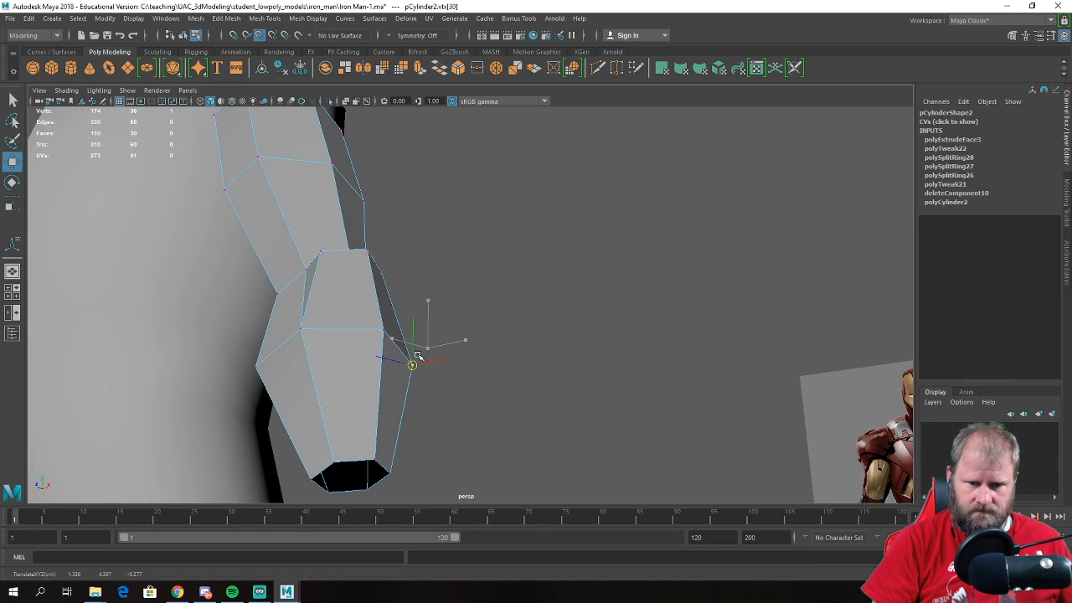
{"action": "right_click_drag", "start_coordinate": [335, 300], "coordinate": [399, 270], "text": "shift"}
{"action": "left_click_drag", "start_coordinate": [399, 271], "coordinate": [377, 286], "text": "alt"}
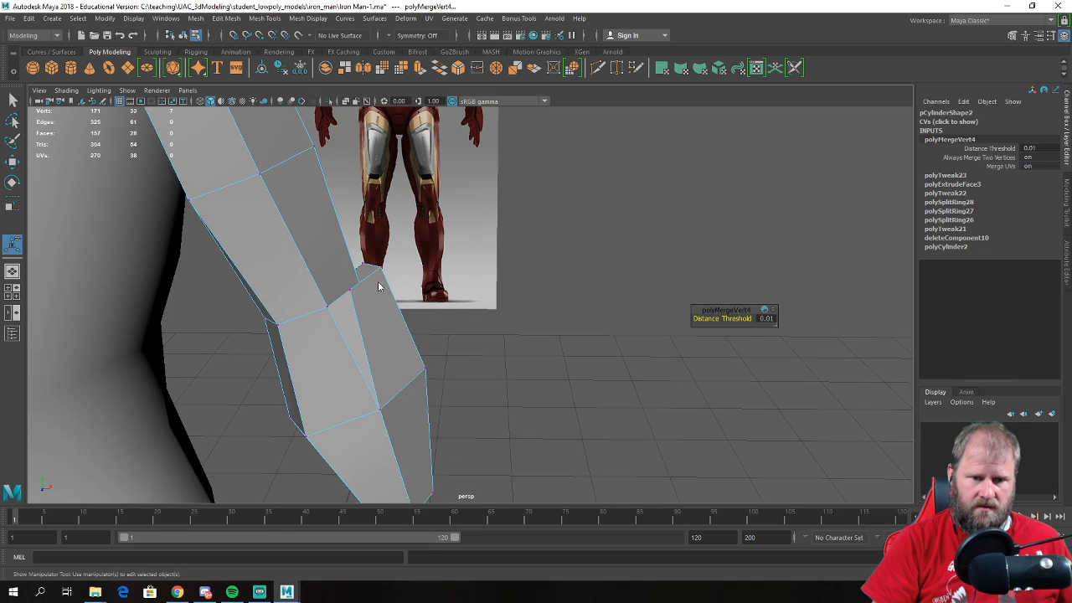
- Move the extrusion's upper edges in the front view to line up with the top of the reference gauntlet
{"action": "right_click_drag", "start_coordinate": [377, 287], "coordinate": [373, 272]}
{"action": "left_click", "coordinate": [373, 268]}
{"action": "key", "text": "w"}
{"action": "left_click_drag", "start_coordinate": [374, 268], "coordinate": [452, 299], "text": "alt"}
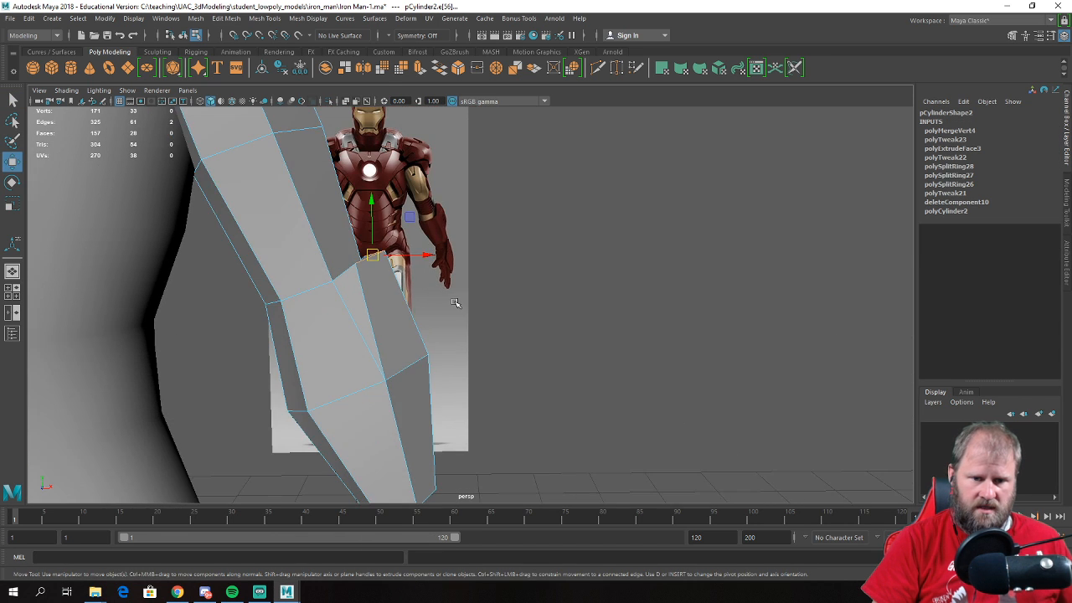
{"action": "key", "text": "space"}
{"action": "key", "text": "space"}
{"action": "scroll", "coordinate": [462, 287], "scroll_direction": "up", "scroll_amount": 3}
{"action": "left_click_drag", "start_coordinate": [475, 286], "coordinate": [489, 299]}
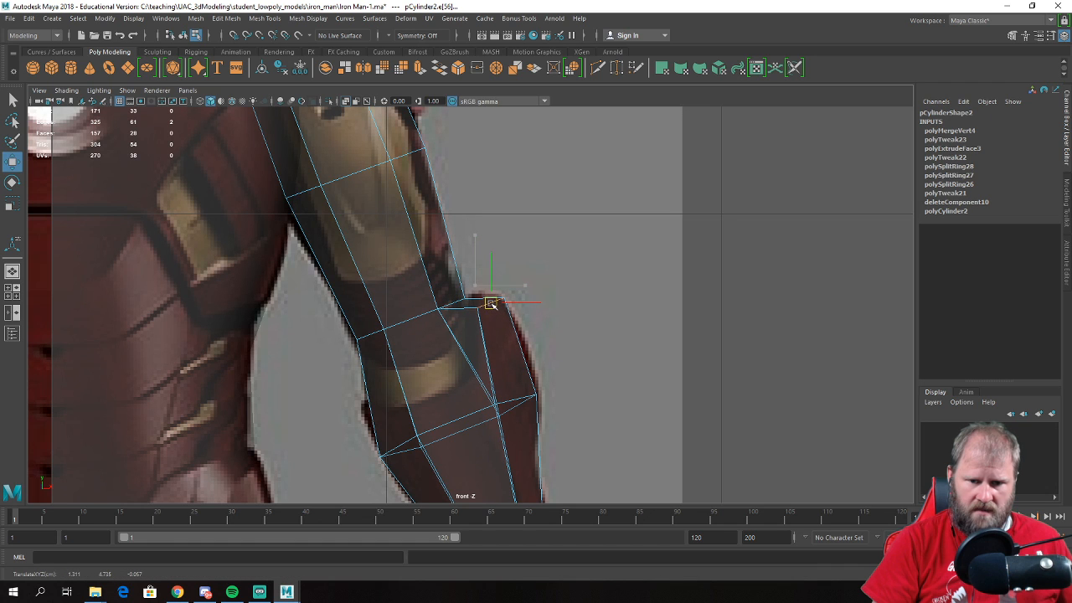
- In the front view, move the outer forearm and outer wrist vertices to follow the gauntlet's silhouette
{"action": "middle_click_drag", "start_coordinate": [506, 348], "coordinate": [460, 293], "text": "alt"}
{"action": "left_click_drag", "start_coordinate": [575, 426], "coordinate": [427, 322]}
{"action": "right_click", "coordinate": [442, 335]}
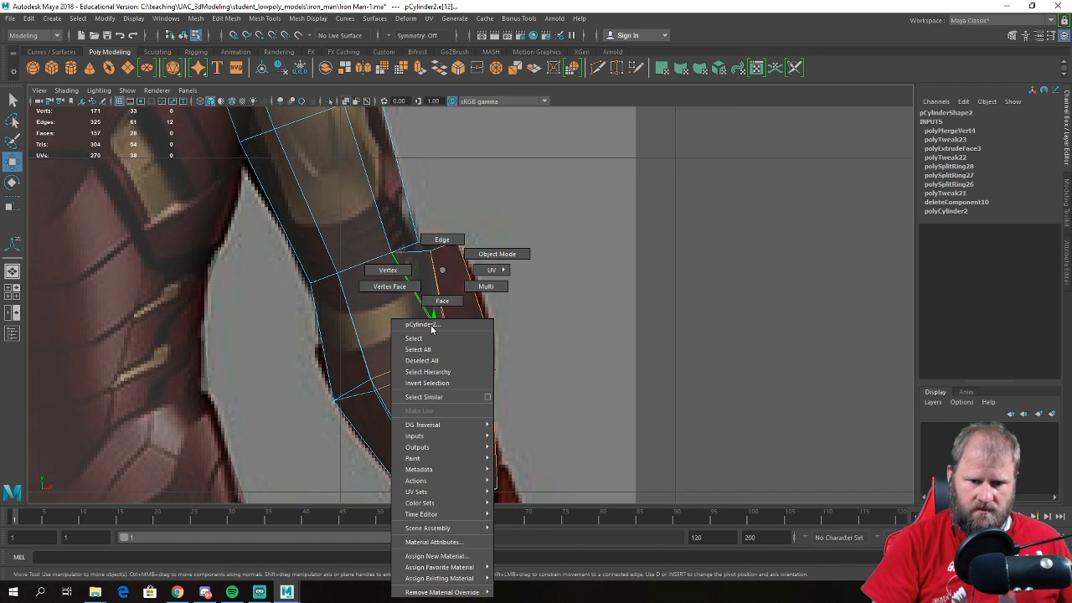
{"action": "right_click_drag", "start_coordinate": [442, 269], "coordinate": [367, 264]}
{"action": "left_click_drag", "start_coordinate": [424, 314], "coordinate": [529, 390]}
{"action": "left_click_drag", "start_coordinate": [463, 350], "coordinate": [467, 348]}
{"action": "middle_click_drag", "start_coordinate": [466, 348], "coordinate": [409, 63], "text": "alt"}
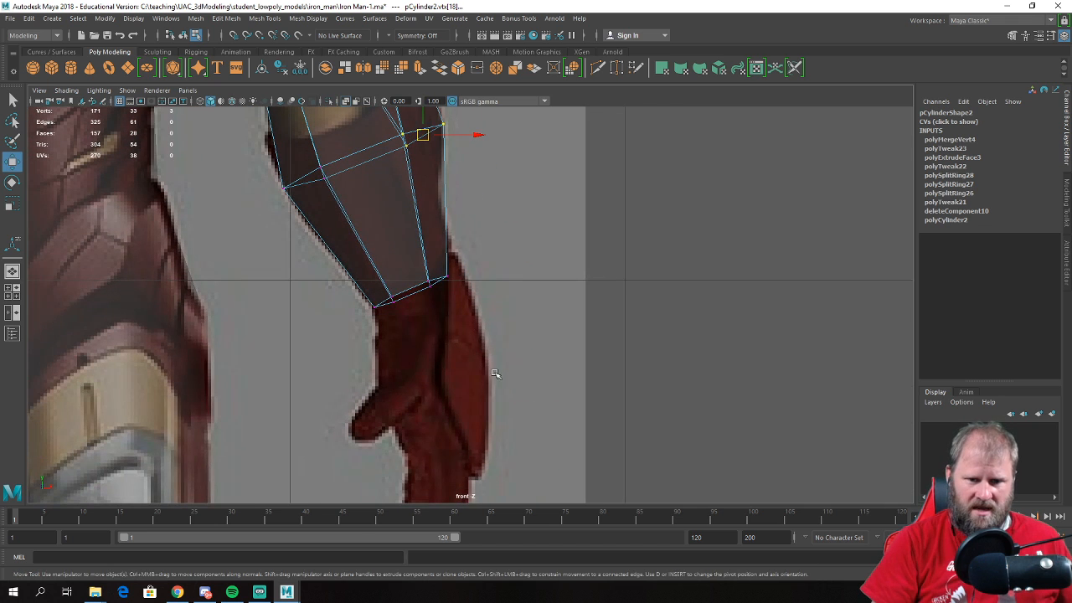
{"action": "left_click_drag", "start_coordinate": [446, 284], "coordinate": [450, 279]}
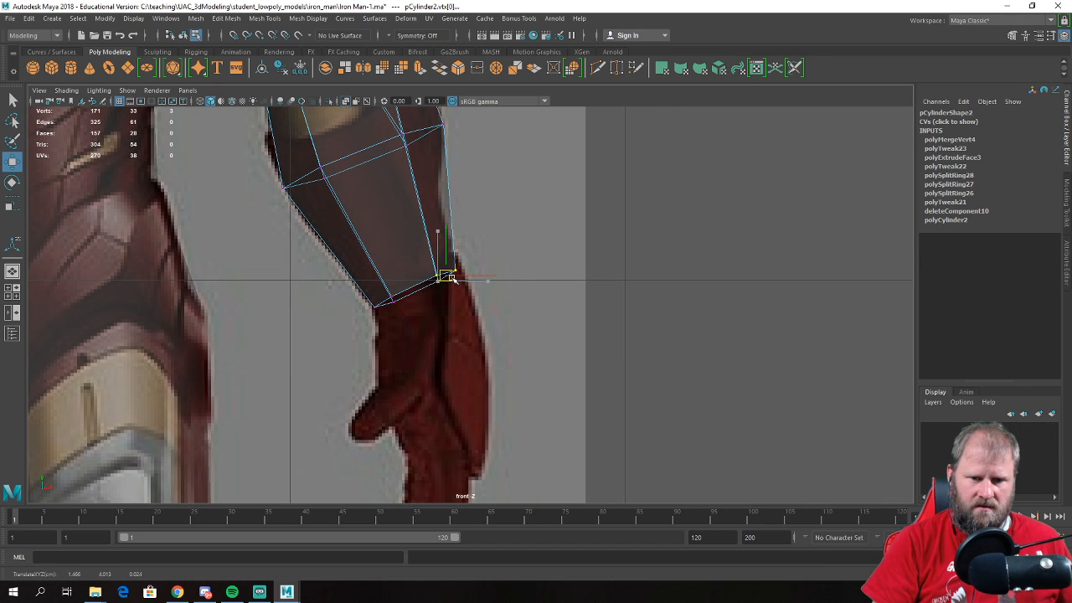
- Examine the arm's shape beside the torso from several angles in the perspective view
{"action": "middle_click_drag", "start_coordinate": [459, 204], "coordinate": [497, 388], "text": "alt"}
{"action": "key", "text": "space"}
{"action": "key", "text": "space"}
{"action": "left_click_drag", "start_coordinate": [617, 294], "coordinate": [369, 358], "text": "alt"}
{"action": "right_click_drag", "start_coordinate": [437, 221], "coordinate": [481, 194]}
{"action": "left_click_drag", "start_coordinate": [617, 378], "coordinate": [605, 351], "text": "alt"}
{"action": "left_click", "coordinate": [517, 301]}
{"action": "left_click_drag", "start_coordinate": [516, 302], "coordinate": [590, 295], "text": "alt"}
{"action": "left_click_drag", "start_coordinate": [565, 351], "coordinate": [396, 302], "text": "alt"}
- Extrude the open edge loop at the wrist downward over the reference hand in the front view
{"action": "right_click_drag", "start_coordinate": [402, 270], "coordinate": [390, 237]}
{"action": "double_click", "coordinate": [397, 321]}
{"action": "key", "text": "space"}
{"action": "key", "text": "space"}
{"action": "key", "text": "space"}
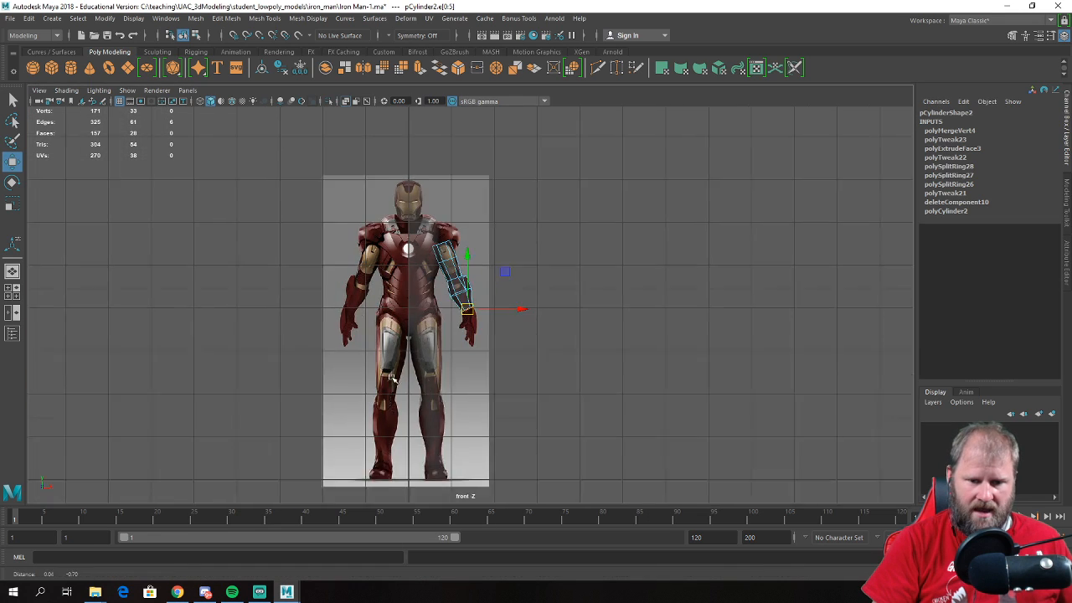
{"action": "scroll", "coordinate": [419, 321], "scroll_direction": "up", "scroll_amount": 6}
{"action": "scroll", "coordinate": [387, 296], "scroll_direction": "up", "scroll_amount": 2}
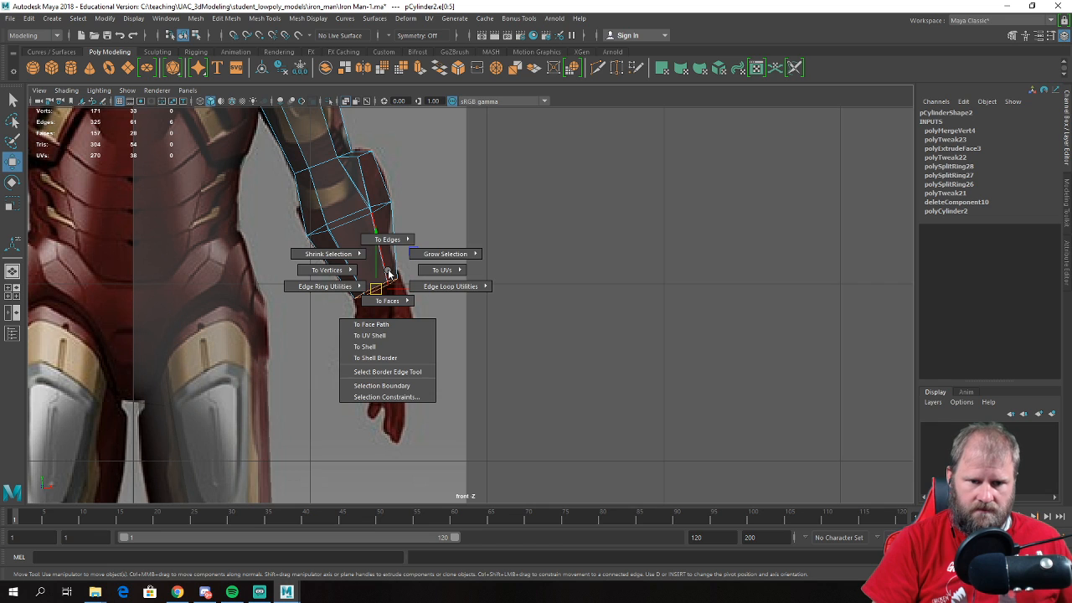
{"action": "right_click", "coordinate": [391, 270], "text": "shift"}
{"action": "right_click_drag", "start_coordinate": [371, 288], "coordinate": [387, 299], "text": "shift"}
{"action": "key", "text": "w"}
{"action": "left_click_drag", "start_coordinate": [378, 292], "coordinate": [373, 325]}
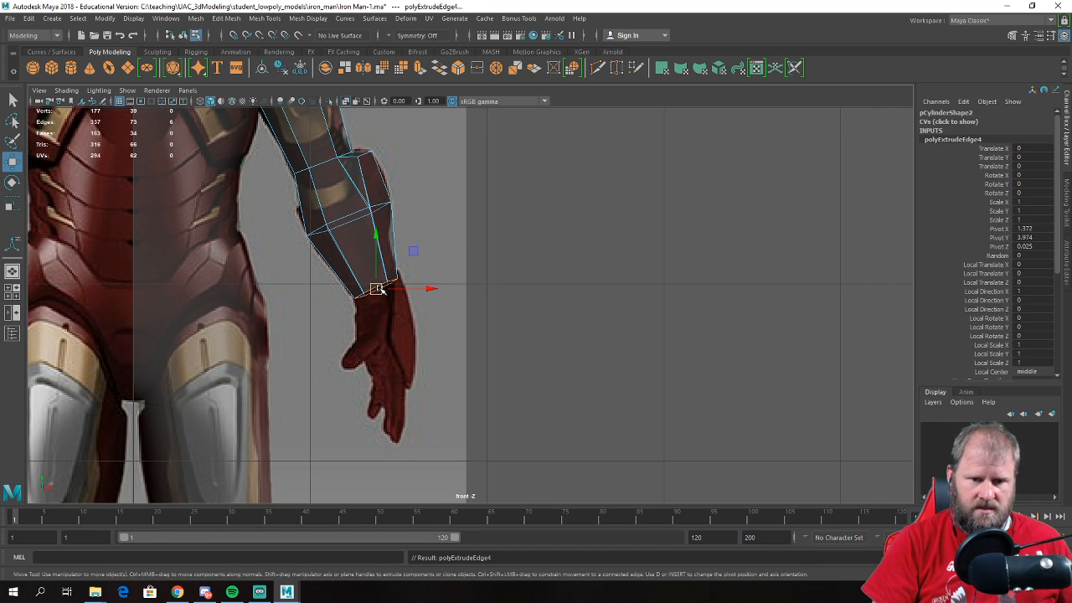
- Rotate and move the extruded hand edge to the knuckles at about X 1.473, Y 3.475, and scale it by about 1.036
{"action": "key", "text": "e"}
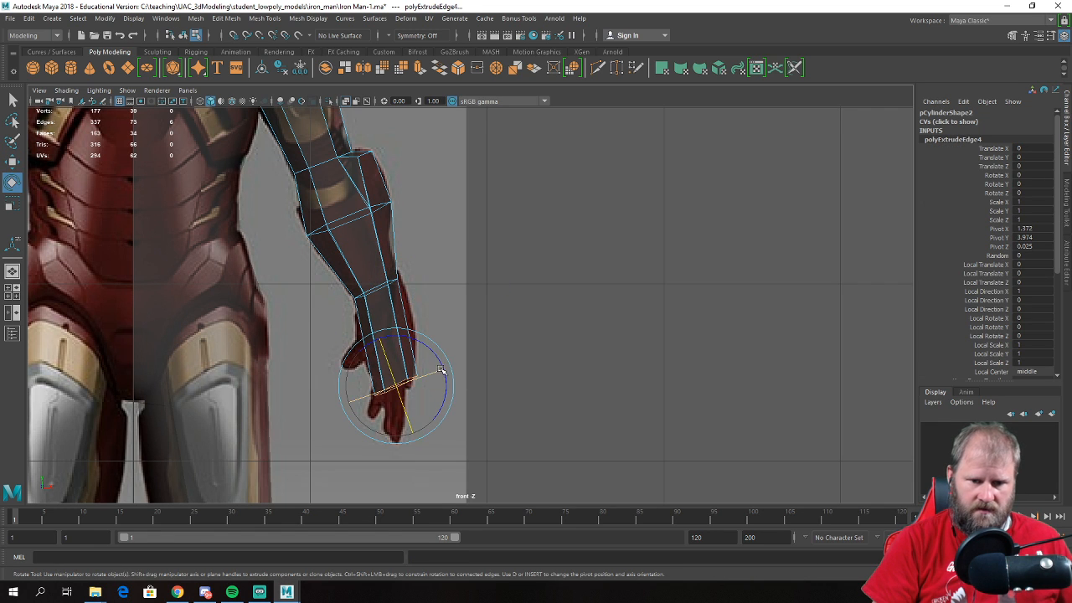
{"action": "key", "text": "w"}
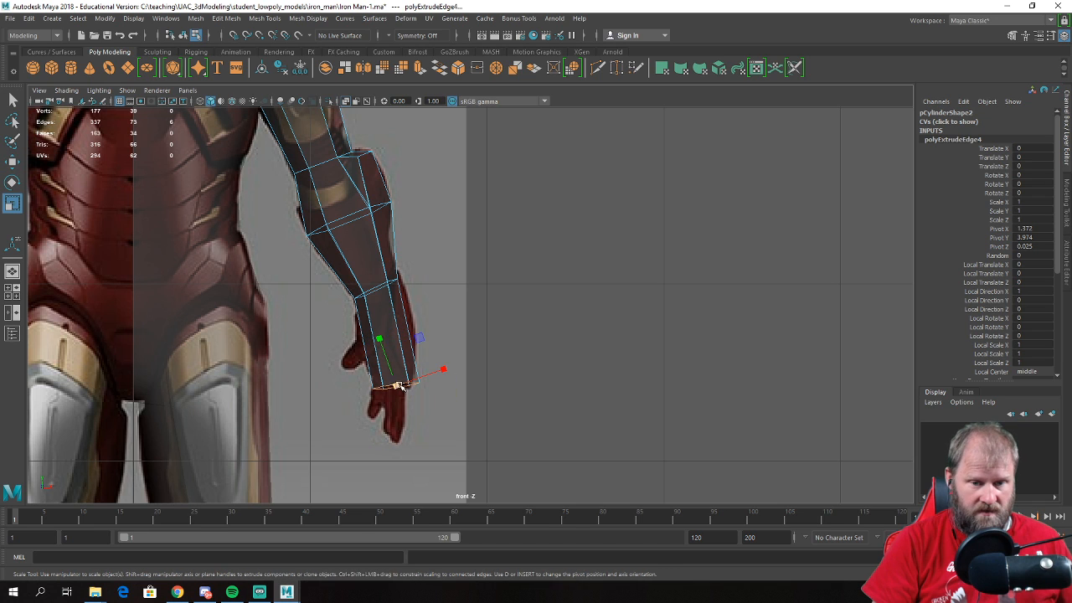
{"action": "left_click_drag", "start_coordinate": [394, 385], "coordinate": [395, 352]}
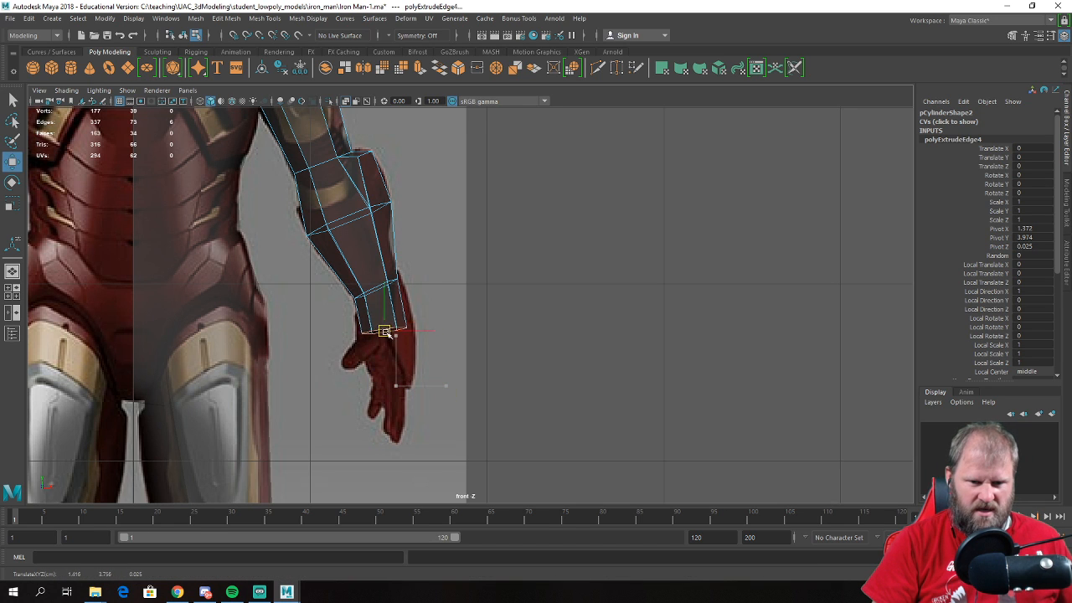
{"action": "key", "text": "e"}
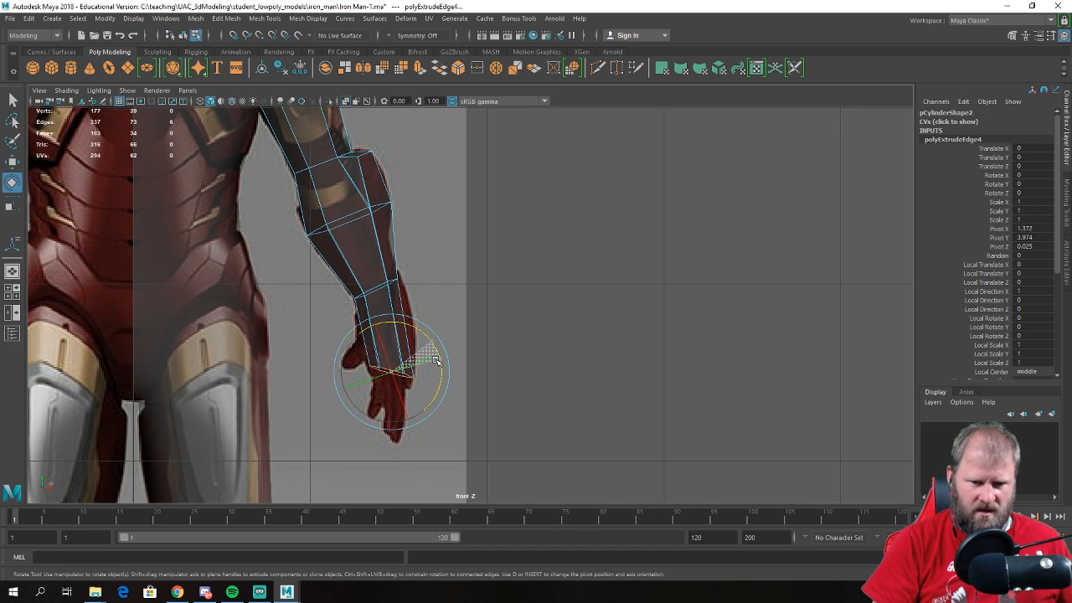
{"action": "key", "text": "w"}
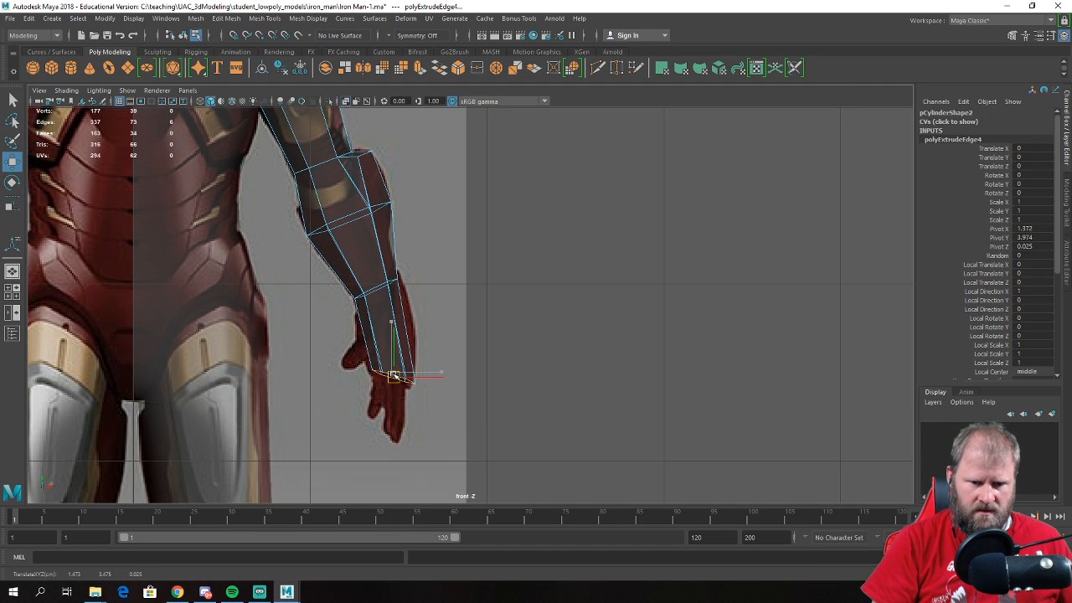
{"action": "key", "text": "r"}
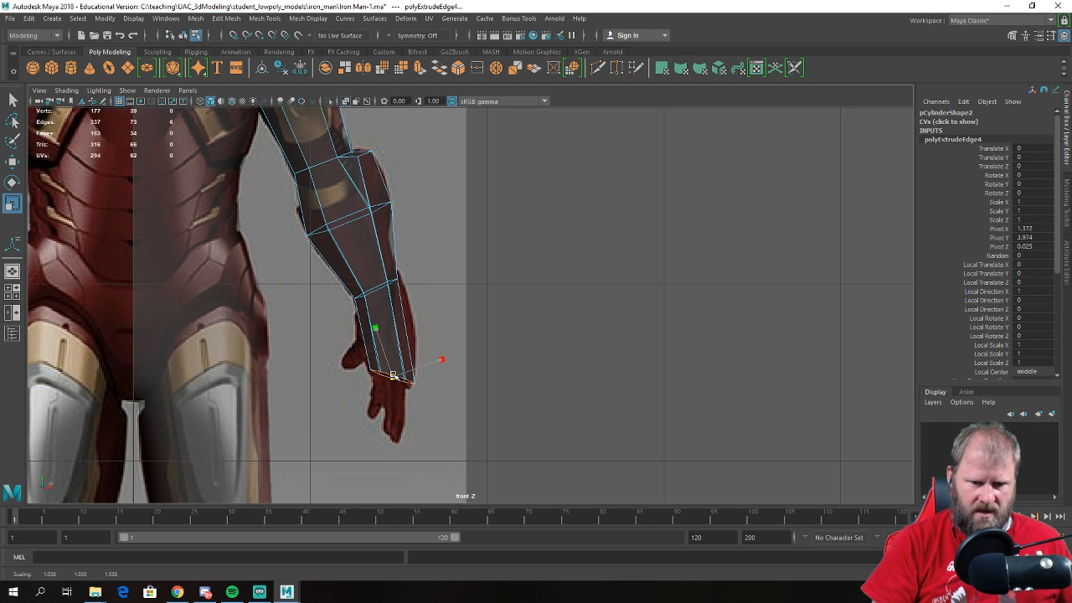
{"action": "key", "text": "w"}
- Insert an edge loop midway along the hand and move its thumb-side vertices to fit the reference palm
{"action": "scroll", "coordinate": [387, 358], "scroll_direction": "up", "scroll_amount": 3}
{"action": "right_click_drag", "start_coordinate": [349, 275], "coordinate": [347, 241]}
{"action": "left_click", "coordinate": [358, 326]}
{"action": "right_click_drag", "start_coordinate": [358, 327], "coordinate": [390, 366], "text": "ctrl"}
{"action": "right_click_drag", "start_coordinate": [366, 271], "coordinate": [322, 270]}
{"action": "left_click_drag", "start_coordinate": [345, 321], "coordinate": [344, 320]}
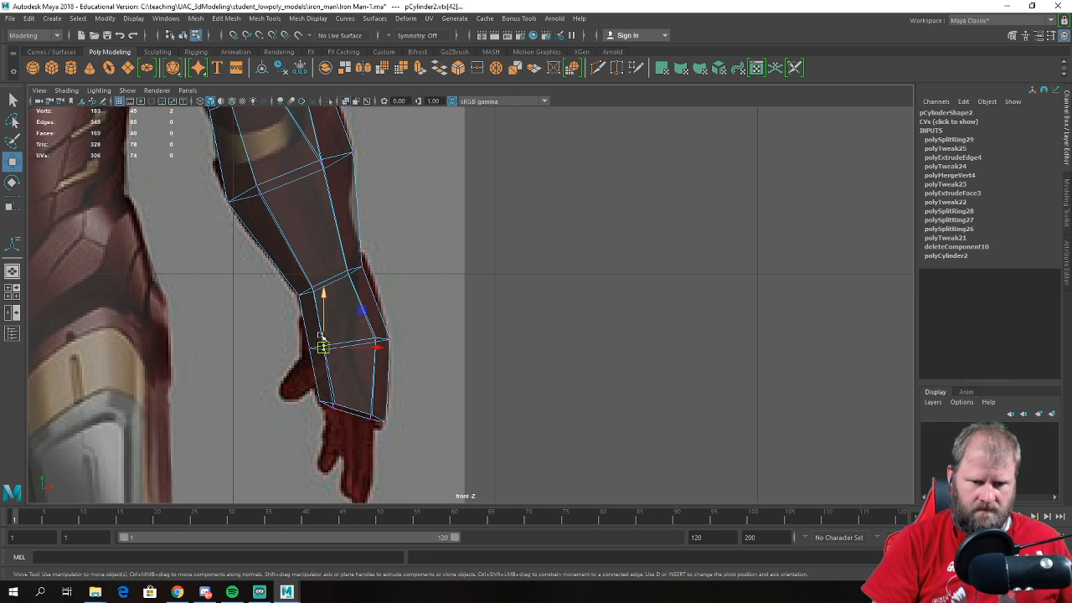
{"action": "left_click_drag", "start_coordinate": [326, 348], "coordinate": [331, 346]}
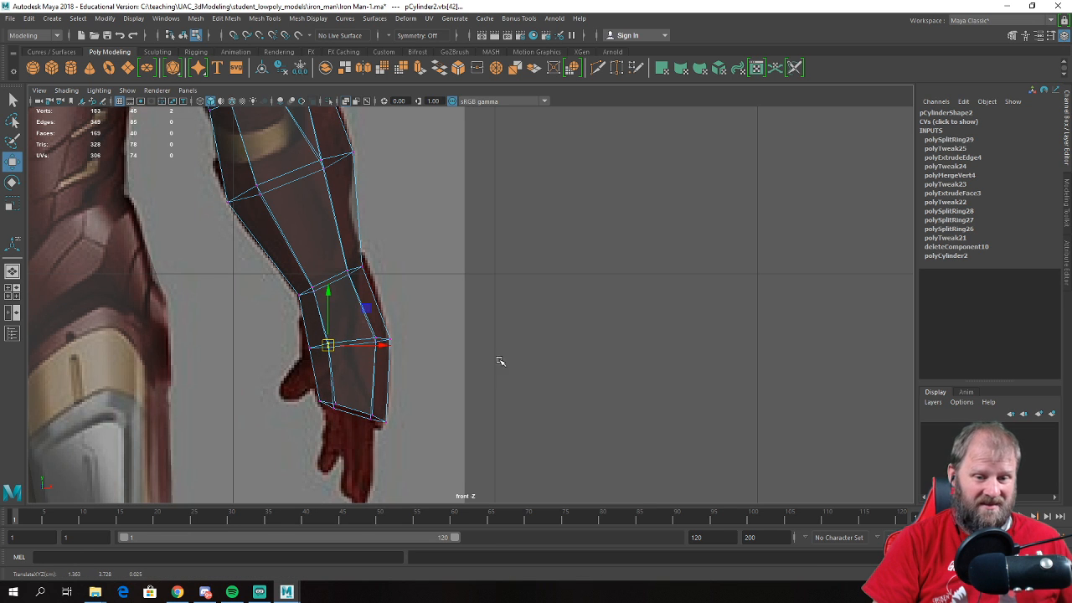
- In the perspective view, widen the hand's two lower vertex rings in depth, then return to object mode and deselect
{"action": "key", "text": "space"}
{"action": "key", "text": "space"}
{"action": "scroll", "coordinate": [475, 322], "scroll_direction": "up", "scroll_amount": 2}
{"action": "left_click_drag", "start_coordinate": [475, 321], "coordinate": [311, 355], "text": "alt"}
{"action": "key", "text": "e"}
{"action": "key", "text": "r"}
{"action": "mouse_move", "coordinate": [411, 396]}
{"action": "left_mouse_down"}
{"action": "mouse_move", "coordinate": [365, 397]}
{"action": "mouse_move", "coordinate": [412, 412]}
{"action": "left_mouse_up"}
{"action": "scroll", "coordinate": [363, 397], "scroll_direction": "down", "scroll_amount": 4}
{"action": "left_click_drag", "start_coordinate": [387, 354], "coordinate": [409, 338]}
{"action": "key", "text": "w"}
{"action": "right_click_drag", "start_coordinate": [432, 250], "coordinate": [482, 221]}
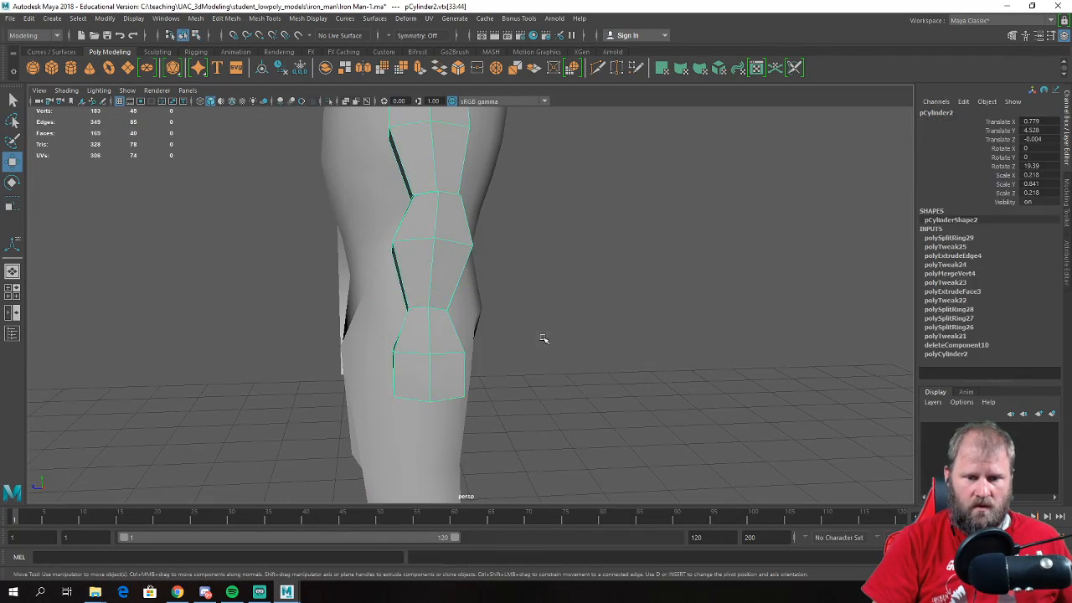
{"action": "left_click", "coordinate": [509, 276]}
{"action": "mouse_move", "coordinate": [594, 390]}
{"action": "left_mouse_down", "text": "alt"}
{"action": "mouse_move", "coordinate": [653, 400]}
{"action": "mouse_move", "coordinate": [706, 307]}
{"action": "mouse_move", "coordinate": [593, 378]}
{"action": "left_mouse_up", "text": "alt"}
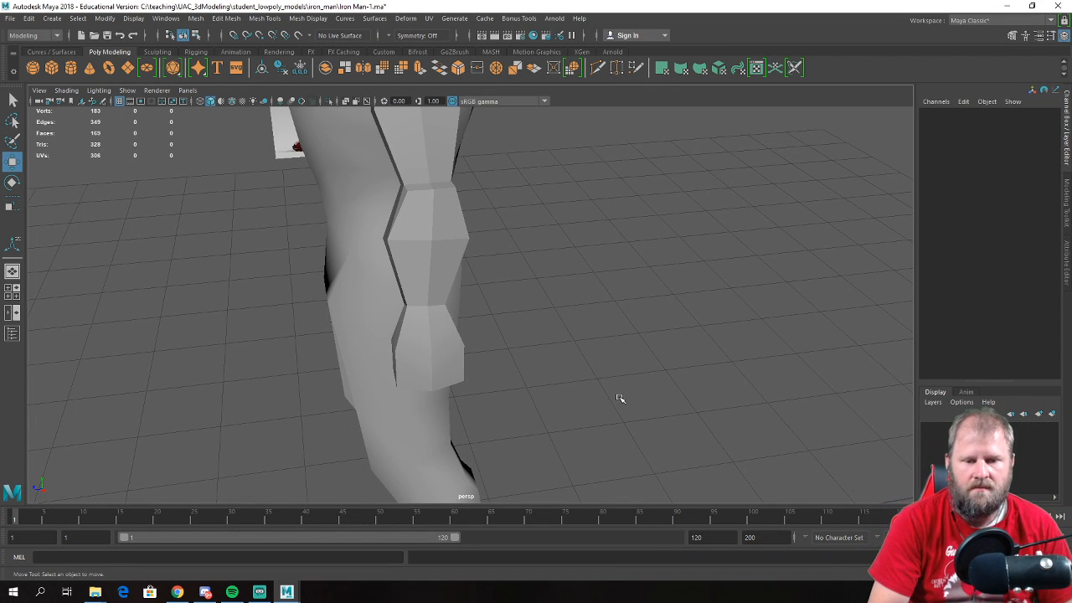
- Fill the open hole at the lower end of the hand with a cap face
{"action": "left_click_drag", "start_coordinate": [411, 335], "coordinate": [487, 282], "text": "alt"}
{"action": "left_click", "coordinate": [488, 283]}
{"action": "right_click_drag", "start_coordinate": [488, 283], "coordinate": [490, 226]}
{"action": "left_click", "coordinate": [484, 256]}
{"action": "left_click_drag", "start_coordinate": [507, 321], "coordinate": [538, 285], "text": "alt"}
{"action": "right_click_drag", "start_coordinate": [430, 277], "coordinate": [418, 421], "text": "shift"}
- Cut an edge across the hand's end cap between opposite vertices to split it into two quads
{"action": "left_click_drag", "start_coordinate": [517, 269], "coordinate": [479, 219], "text": "alt"}
{"action": "right_click_drag", "start_coordinate": [415, 269], "coordinate": [350, 278]}
{"action": "left_click", "coordinate": [406, 312]}
{"action": "left_click", "coordinate": [368, 340]}
{"action": "key", "text": "w"}
{"action": "scroll", "coordinate": [565, 266], "scroll_direction": "down", "scroll_amount": 3}
{"action": "left_click_drag", "start_coordinate": [564, 266], "coordinate": [534, 307], "text": "alt"}
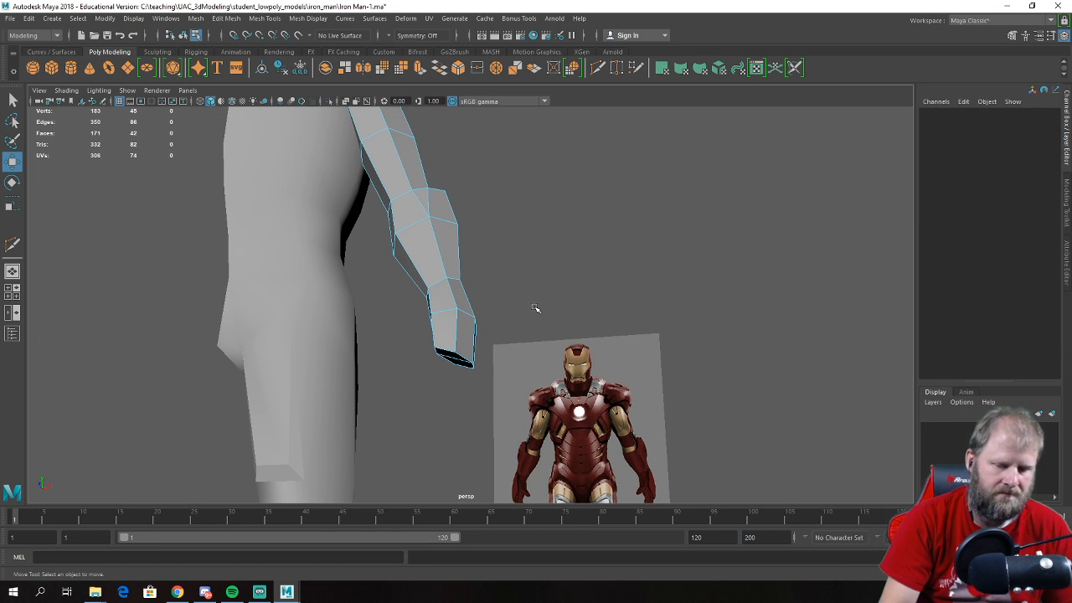
{"action": "left_click_drag", "start_coordinate": [536, 309], "coordinate": [660, 306], "text": "alt"}
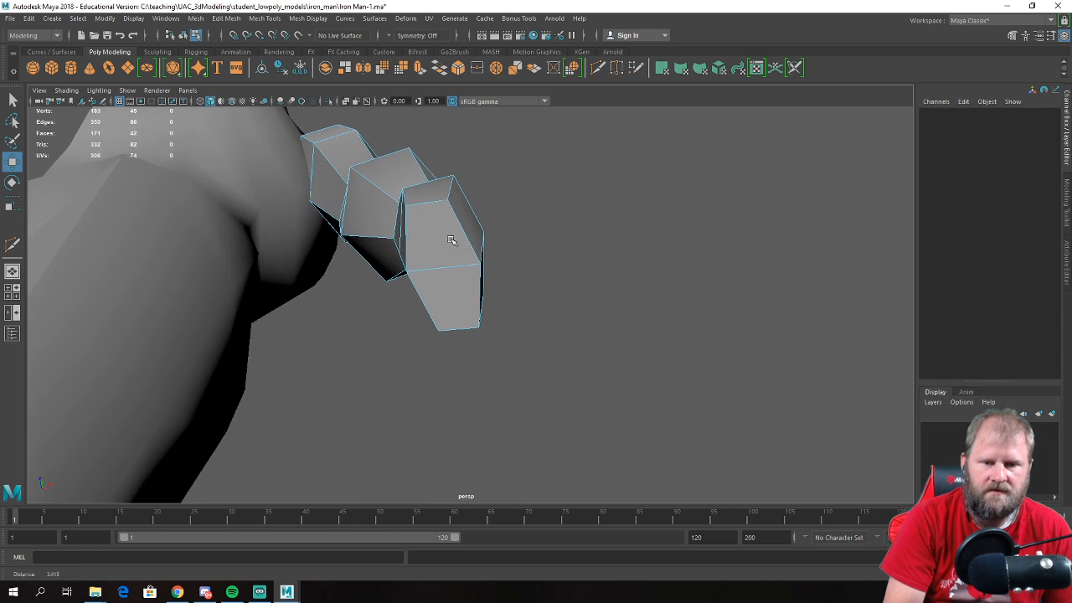
- Multi-Cut the hand's end cap lengthwise between opposite corner vertices, crossing the existing centre edge
{"action": "right_click_drag", "start_coordinate": [429, 185], "coordinate": [490, 168]}
{"action": "right_click_drag", "start_coordinate": [450, 214], "coordinate": [450, 216], "text": "shift"}
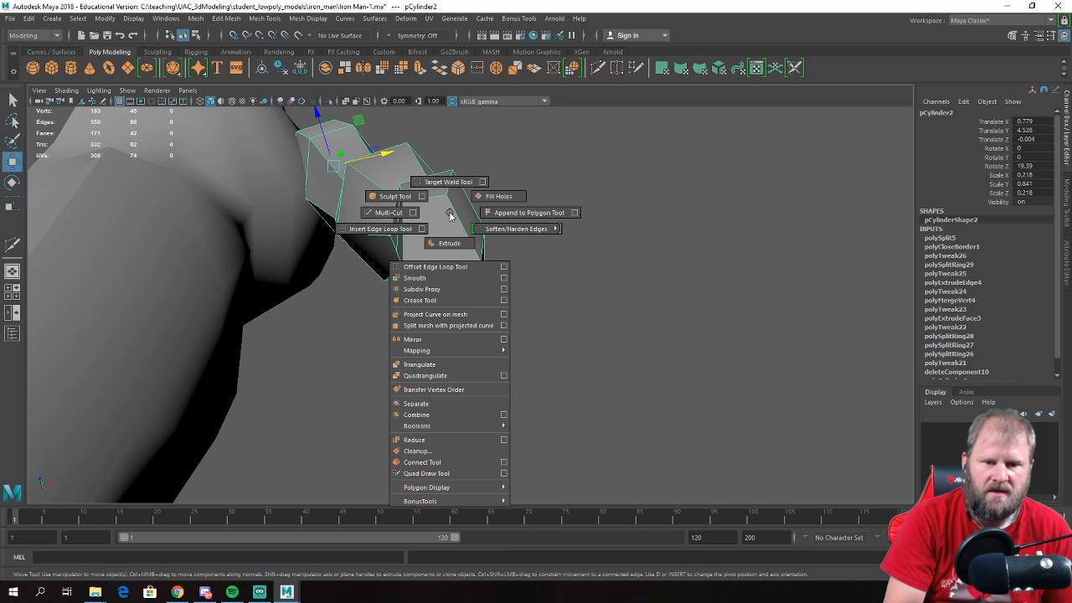
{"action": "mouse_move", "coordinate": [381, 232]}
{"action": "right_mouse_down", "text": "shift"}
{"action": "mouse_move", "coordinate": [384, 212]}
{"action": "mouse_move", "coordinate": [374, 219]}
{"action": "right_mouse_up", "text": "shift"}
{"action": "key", "text": "w"}
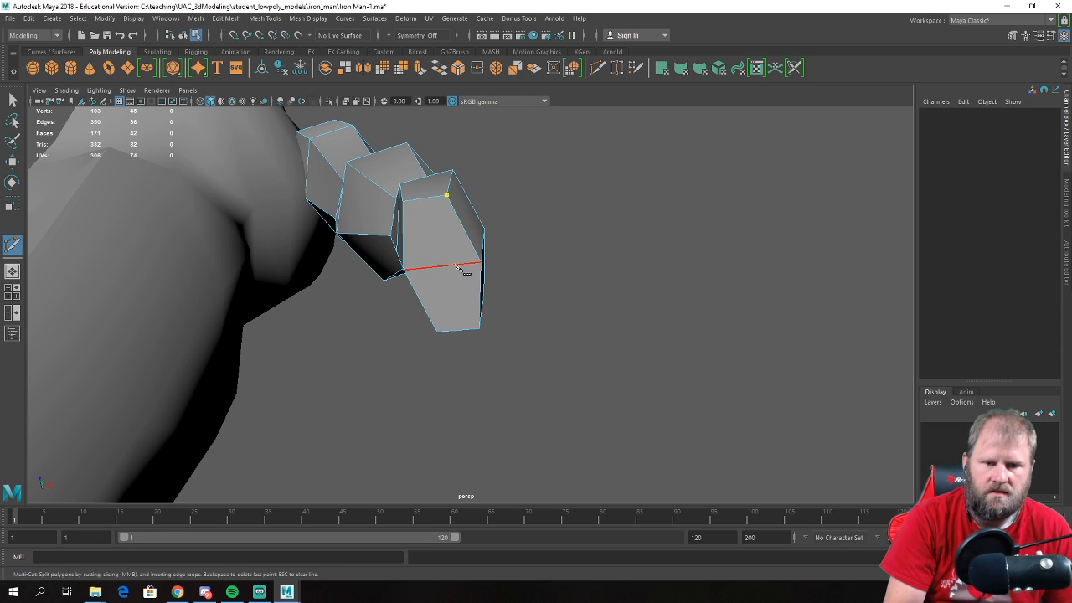
{"action": "left_click", "coordinate": [480, 330]}
{"action": "key", "text": "w"}
- Cut one half of the hand's end cap from the corner vertex across the centre edge to the middle of the outer edge
{"action": "left_click_drag", "start_coordinate": [542, 309], "coordinate": [438, 290], "text": "alt"}
{"action": "scroll", "coordinate": [436, 291], "scroll_direction": "up", "scroll_amount": 4}
{"action": "middle_click_drag", "start_coordinate": [436, 293], "coordinate": [517, 281], "text": "alt"}
{"action": "left_click_drag", "start_coordinate": [517, 281], "coordinate": [556, 276], "text": "alt"}
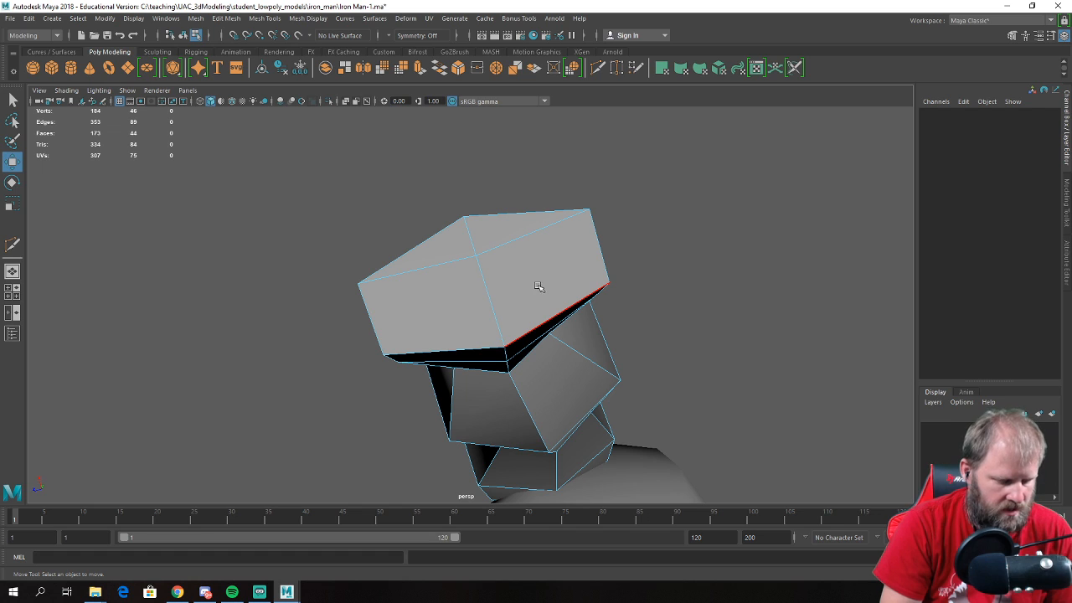
{"action": "key", "text": "ctrl+shift+x"}
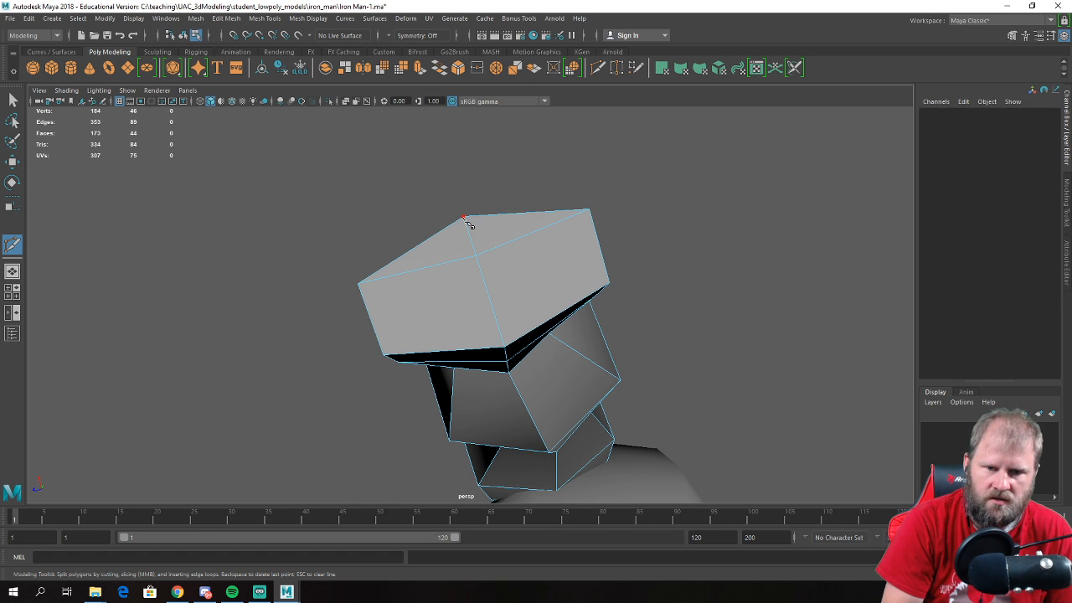
{"action": "left_click", "coordinate": [517, 240]}
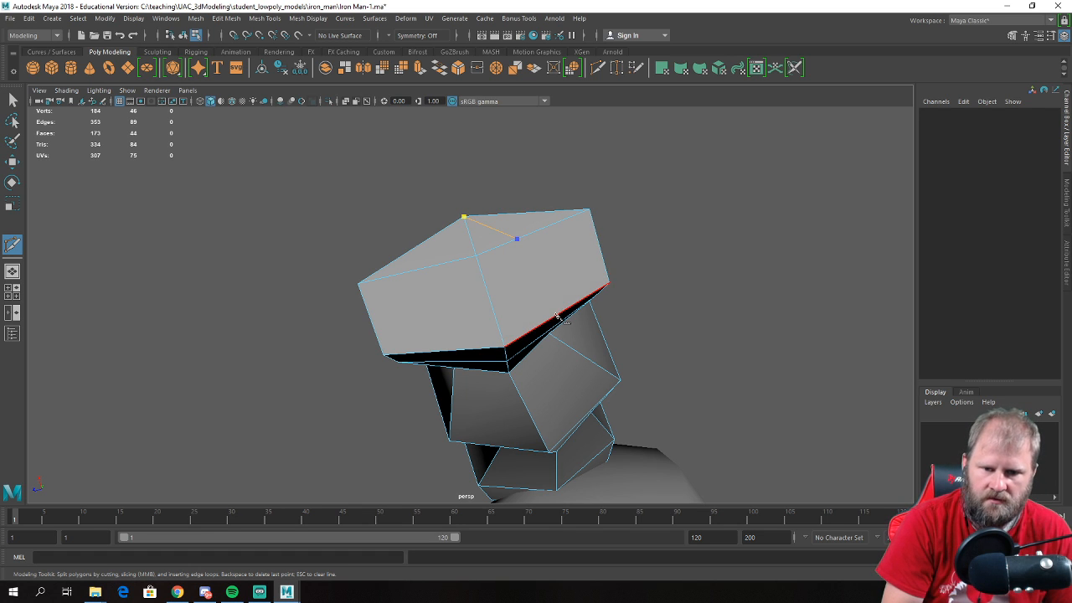
{"action": "left_click", "coordinate": [559, 332]}
{"action": "left_click_drag", "start_coordinate": [560, 332], "coordinate": [499, 263], "text": "alt"}
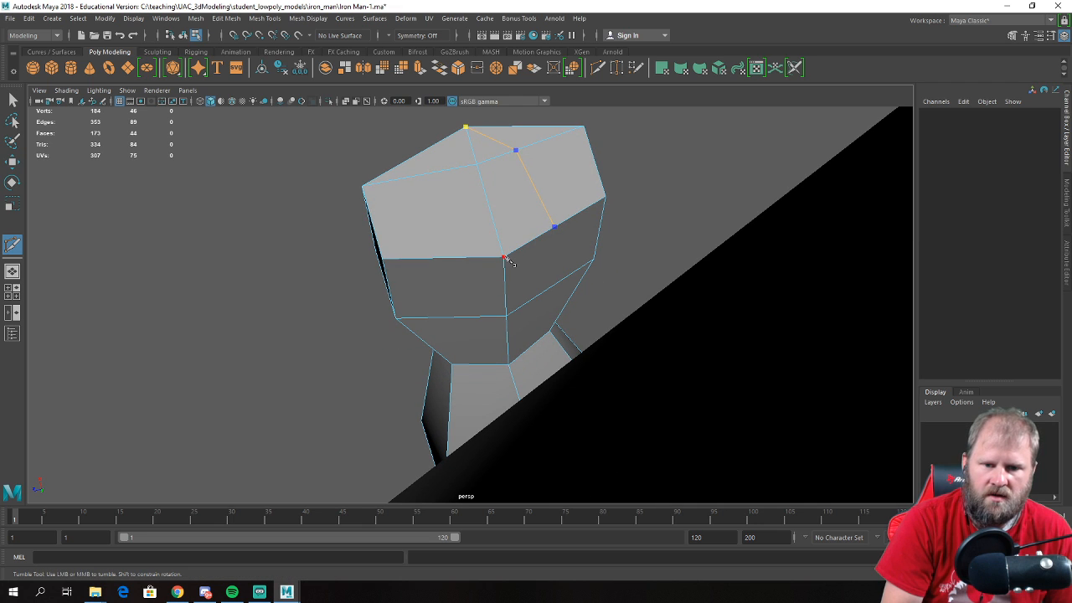
{"action": "left_click", "coordinate": [505, 260]}
{"action": "key", "text": "Return"}
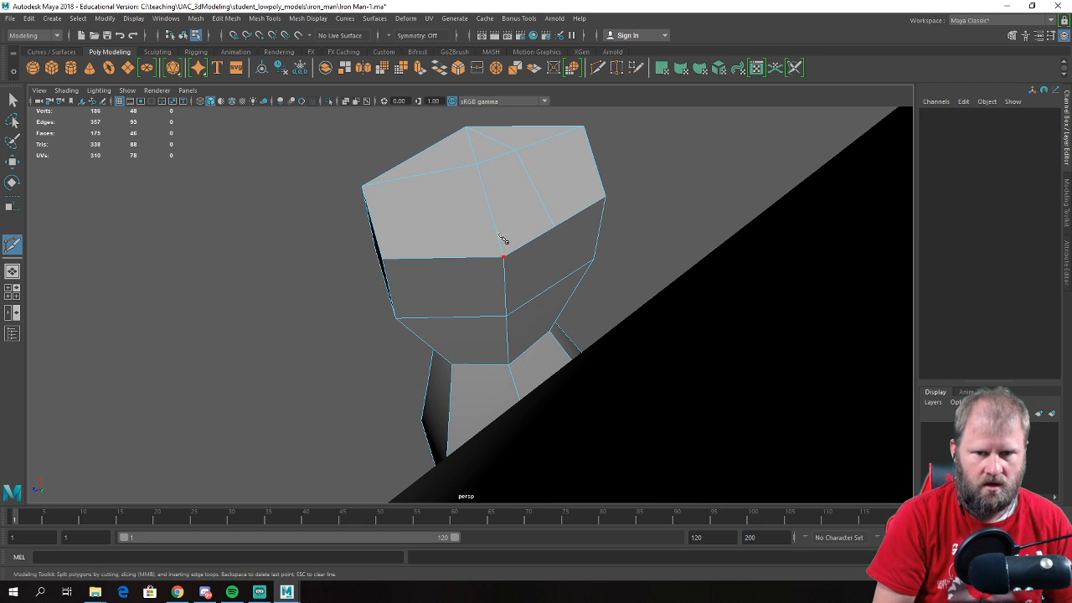
- Cut the cap's other half the same way and connect both cuts to the centre vertex on the hand's side
{"action": "left_click", "coordinate": [440, 172]}
{"action": "left_click", "coordinate": [442, 257]}
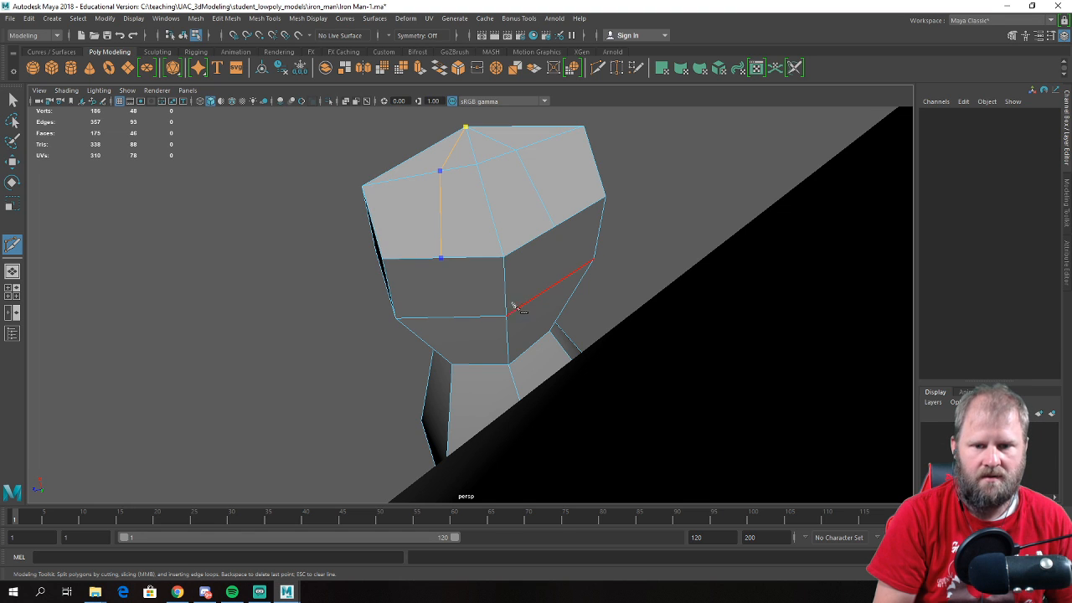
{"action": "left_click", "coordinate": [553, 228]}
{"action": "left_click", "coordinate": [511, 315]}
{"action": "key", "text": "w"}
- In vertex mode, adjust the individual vertices along the rim of the hand's end cap to straighten its side edge
{"action": "left_click_drag", "start_coordinate": [514, 305], "coordinate": [476, 242], "text": "alt"}
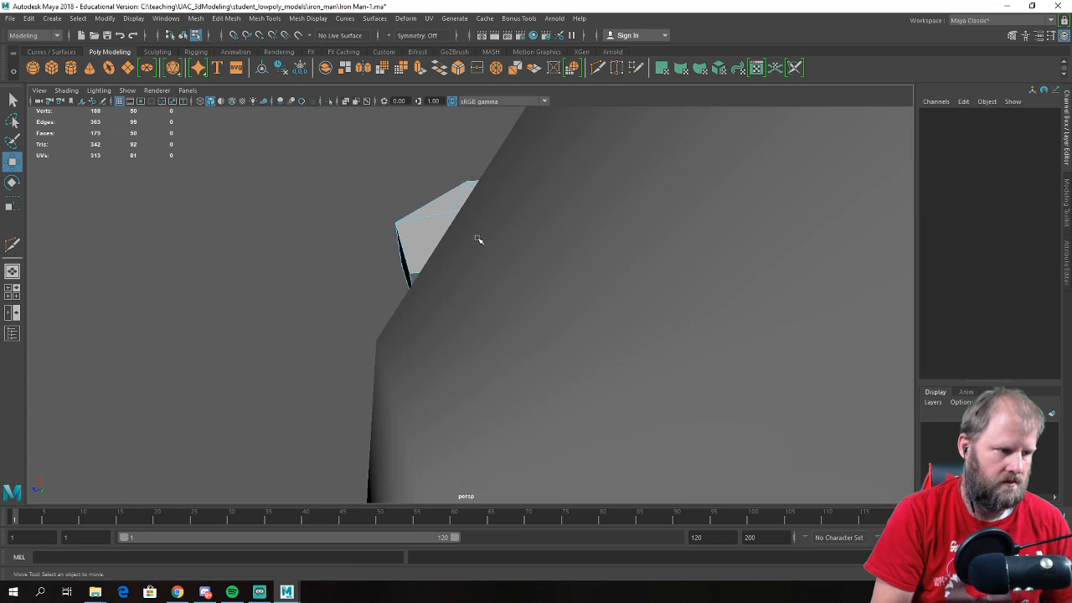
{"action": "scroll", "coordinate": [479, 255], "scroll_direction": "down", "scroll_amount": 4}
{"action": "middle_click_drag", "start_coordinate": [483, 268], "coordinate": [517, 216], "text": "alt"}
{"action": "left_click_drag", "start_coordinate": [517, 216], "coordinate": [561, 336], "text": "alt"}
{"action": "right_click_drag", "start_coordinate": [521, 303], "coordinate": [503, 260]}
{"action": "left_click", "coordinate": [533, 376]}
{"action": "left_click_drag", "start_coordinate": [539, 384], "coordinate": [610, 345], "text": "alt"}
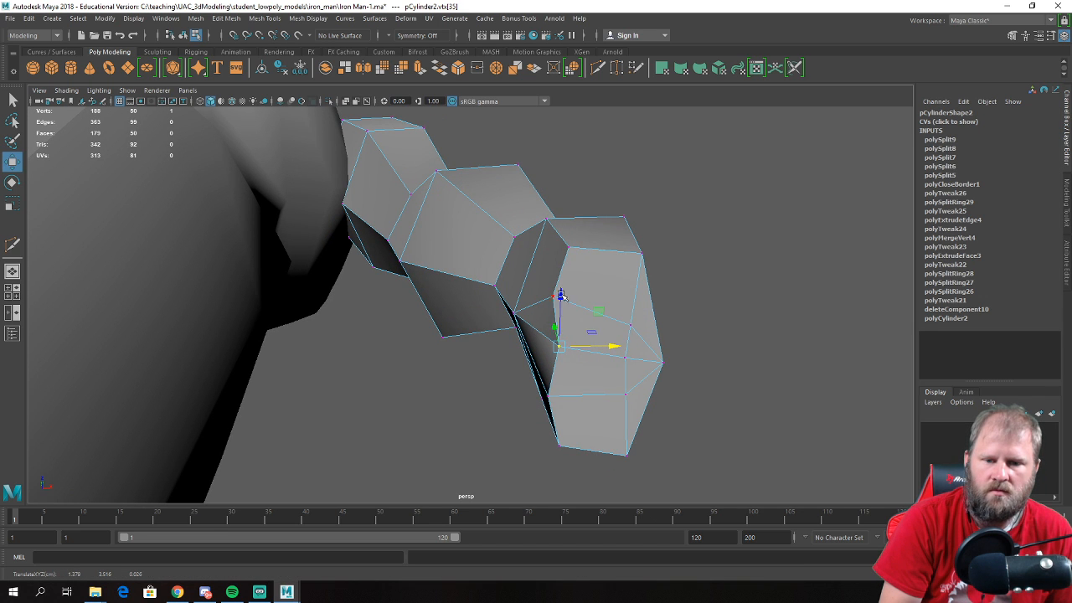
{"action": "key", "text": "ctrl+z"}
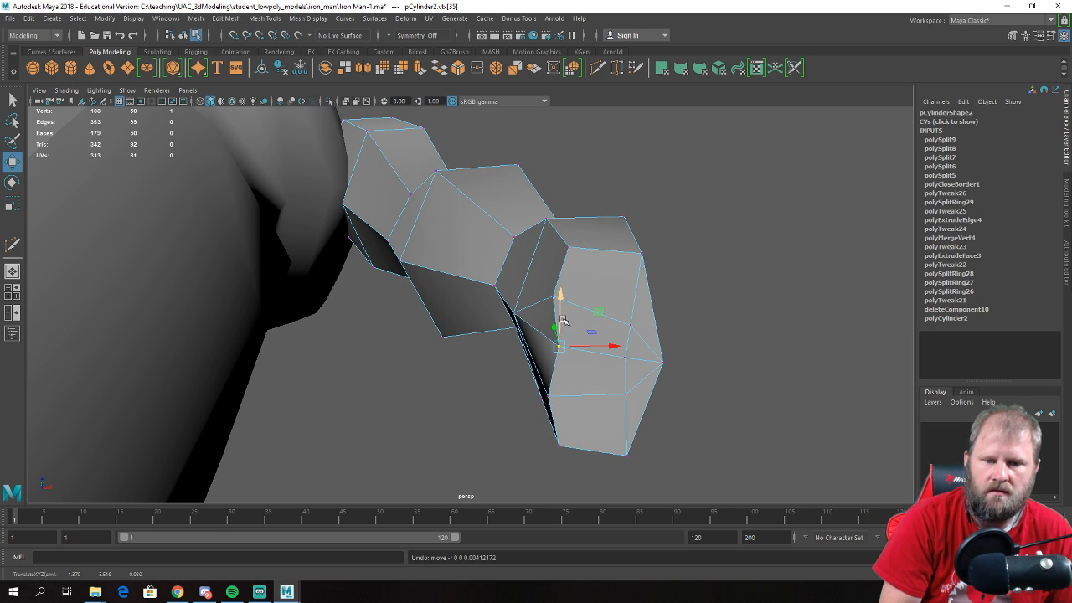
{"action": "left_click", "coordinate": [557, 295]}
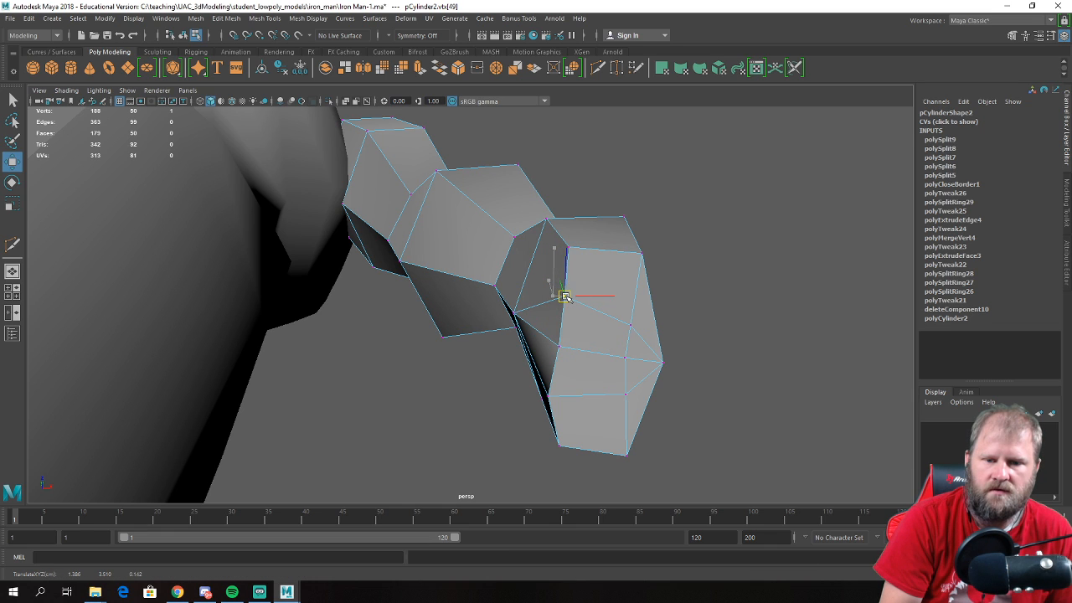
{"action": "left_click", "coordinate": [578, 247]}
{"action": "left_click", "coordinate": [566, 246]}
- Adjust the corner vertex pairs on both sides of the hand's end cap along the depth axis
{"action": "left_click_drag", "start_coordinate": [616, 269], "coordinate": [514, 343], "text": "alt"}
{"action": "left_click_drag", "start_coordinate": [310, 374], "coordinate": [416, 469]}
{"action": "left_click_drag", "start_coordinate": [407, 446], "coordinate": [383, 423], "text": "alt"}
{"action": "left_click_drag", "start_coordinate": [318, 403], "coordinate": [313, 401]}
{"action": "left_click_drag", "start_coordinate": [592, 411], "coordinate": [562, 371], "text": "alt"}
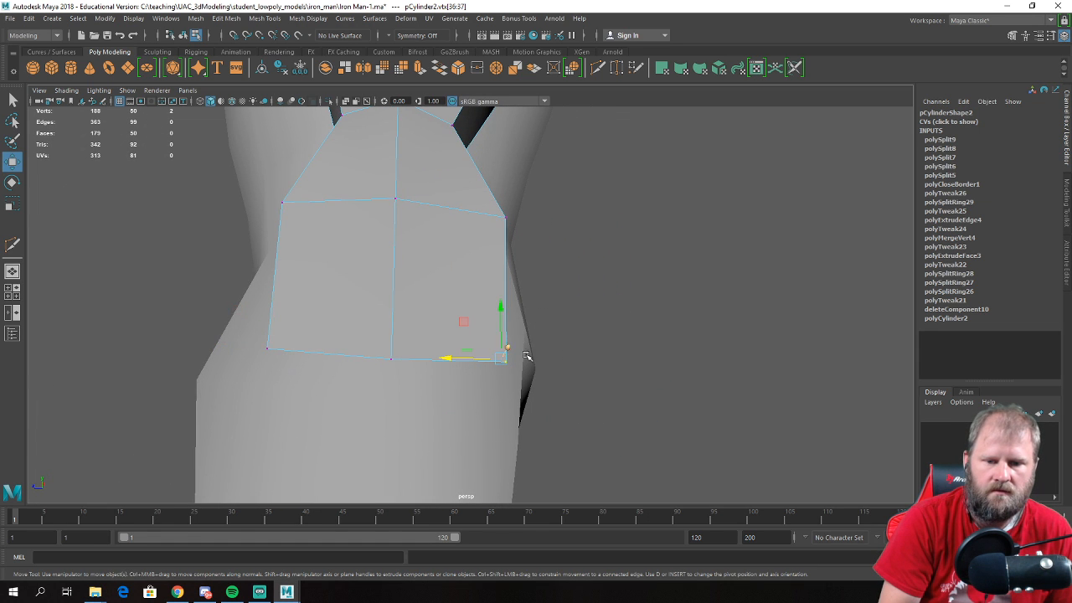
{"action": "left_click_drag", "start_coordinate": [441, 366], "coordinate": [441, 242]}
{"action": "middle_click_drag", "start_coordinate": [440, 242], "coordinate": [479, 286], "text": "alt"}
{"action": "scroll", "coordinate": [479, 286], "scroll_direction": "up", "scroll_amount": 3}
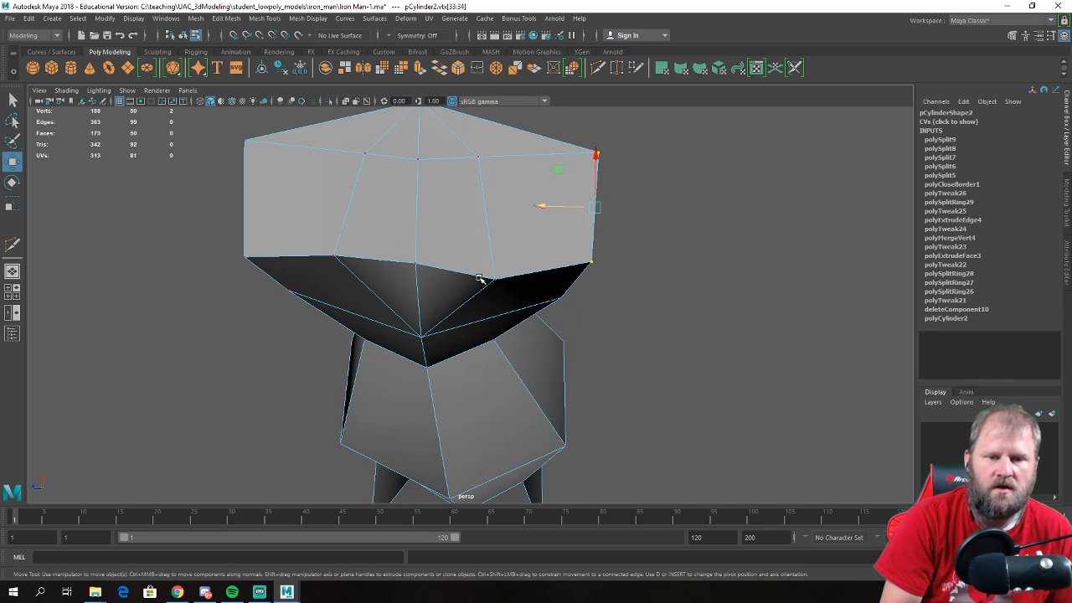
- Reposition the inner vertices along the cap's two long edges to space the finger divisions evenly and straighten the rim
{"action": "left_click_drag", "start_coordinate": [483, 158], "coordinate": [501, 162]}
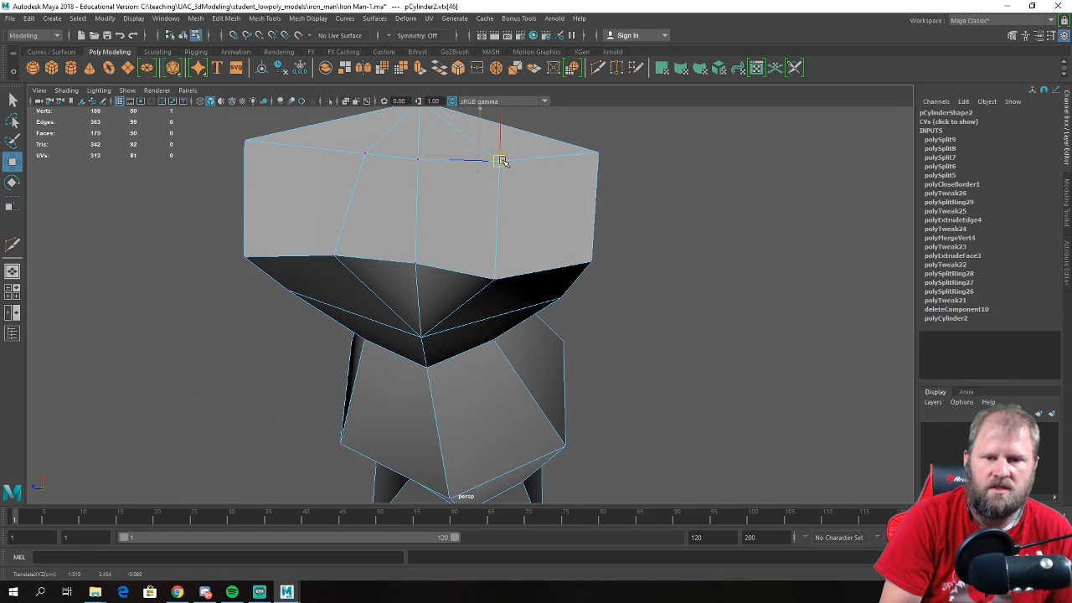
{"action": "left_click", "coordinate": [494, 279]}
{"action": "left_click_drag", "start_coordinate": [494, 279], "coordinate": [496, 261]}
{"action": "left_click", "coordinate": [414, 261]}
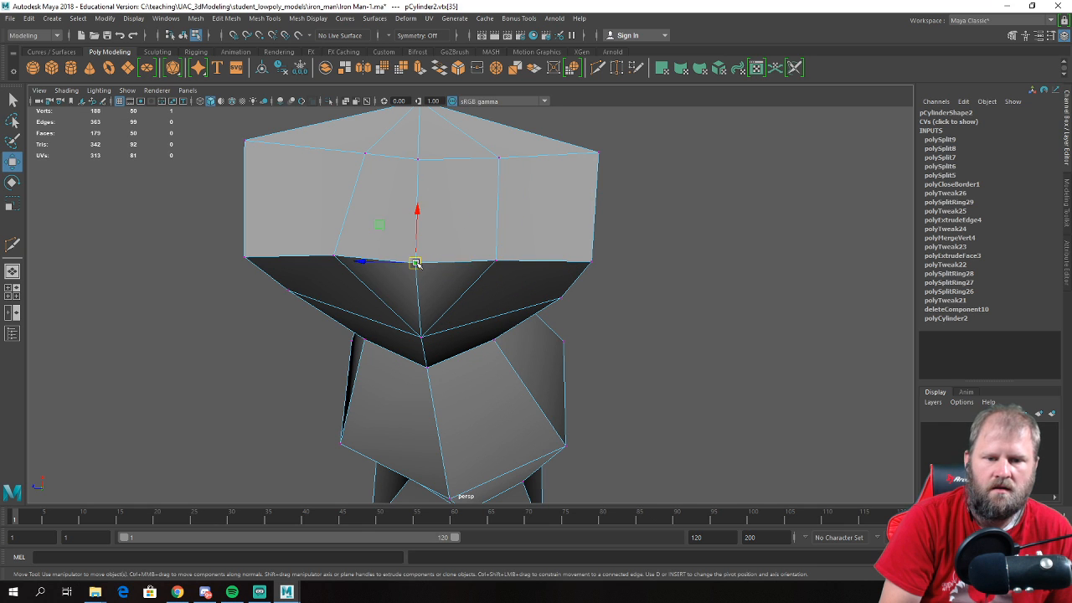
{"action": "left_click", "coordinate": [365, 153]}
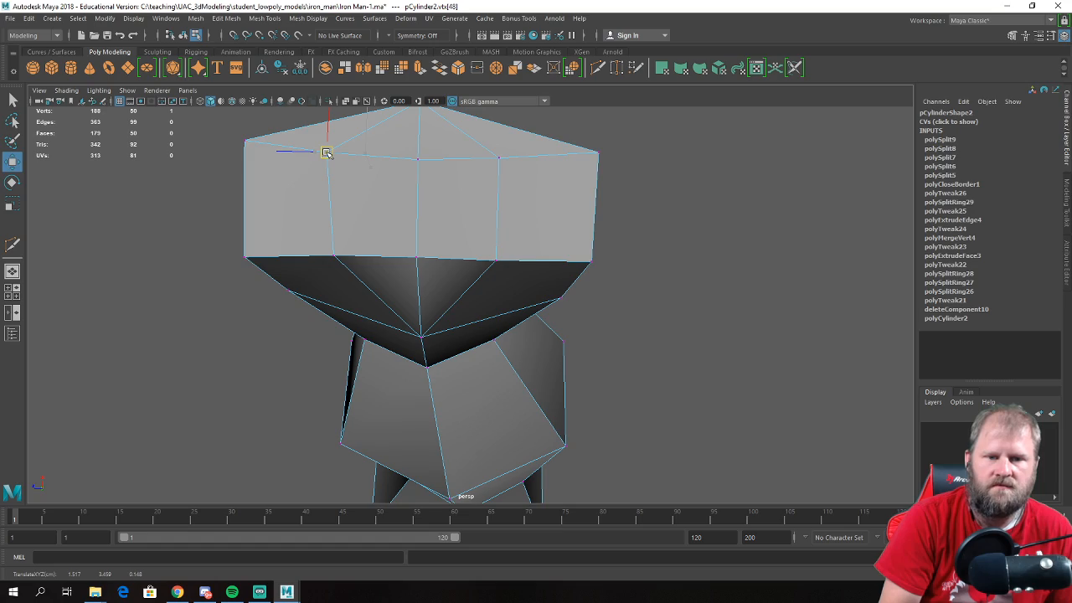
- Extrude one inner finger face of the hand's end cap downward and taper its end to form the first finger segment
{"action": "left_click_drag", "start_coordinate": [352, 151], "coordinate": [402, 224], "text": "alt"}
{"action": "right_click_drag", "start_coordinate": [402, 225], "coordinate": [561, 318], "text": "alt"}
{"action": "left_click_drag", "start_coordinate": [561, 318], "coordinate": [423, 247], "text": "alt"}
{"action": "right_click_drag", "start_coordinate": [423, 247], "coordinate": [438, 277]}
{"action": "left_click", "coordinate": [438, 253]}
{"action": "key", "text": "w"}
{"action": "mouse_move", "coordinate": [438, 268]}
{"action": "left_mouse_down", "text": "alt"}
{"action": "mouse_move", "coordinate": [444, 296]}
{"action": "mouse_move", "coordinate": [446, 285]}
{"action": "left_mouse_up", "text": "alt"}
{"action": "left_click_drag", "start_coordinate": [448, 239], "coordinate": [444, 293]}
{"action": "key", "text": "r"}
{"action": "key", "text": "w"}
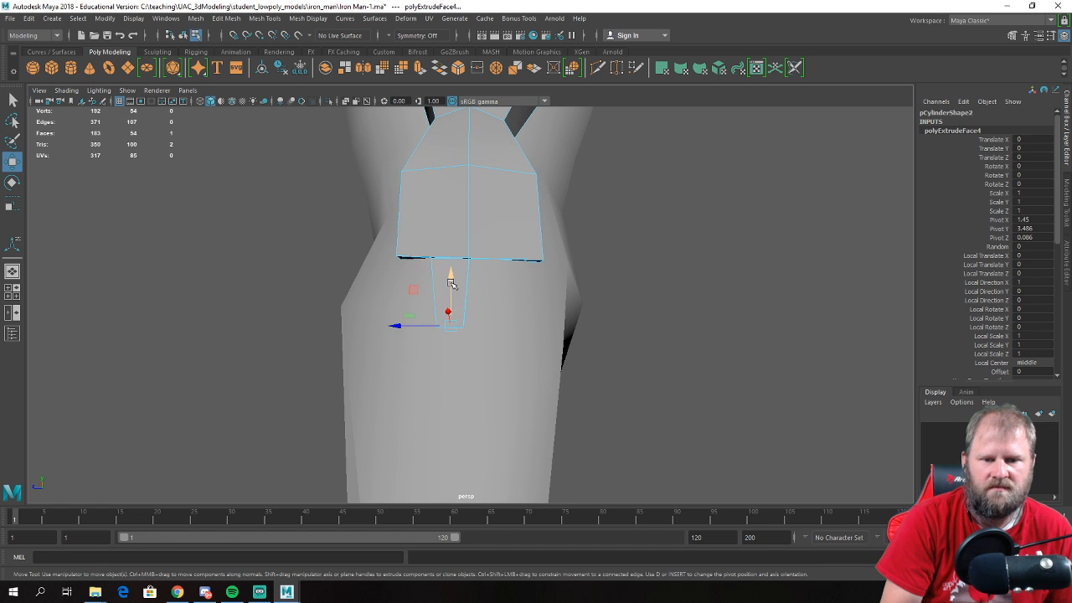
- In the front view, select the hand's end and finger vertices and shift them sideways to fit the reference hand
{"action": "key", "text": "space"}
{"action": "key", "text": "space"}
{"action": "scroll", "coordinate": [263, 335], "scroll_direction": "up", "scroll_amount": 5}
{"action": "middle_click_drag", "start_coordinate": [345, 350], "coordinate": [356, 318], "text": "alt"}
{"action": "right_click_drag", "start_coordinate": [376, 251], "coordinate": [308, 237]}
{"action": "left_click_drag", "start_coordinate": [252, 233], "coordinate": [458, 410]}
{"action": "left_click_drag", "start_coordinate": [405, 314], "coordinate": [421, 316]}
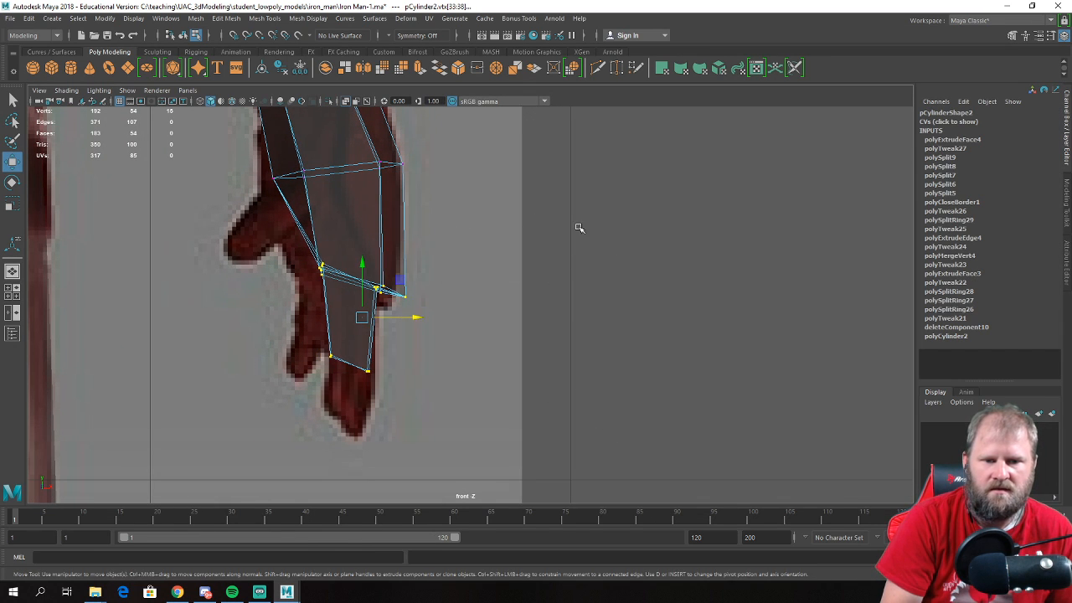
- Extrude the finger's end face down to near the reference fingertip in the front view and prepare to scale it
{"action": "key", "text": "space"}
{"action": "key", "text": "space"}
{"action": "left_click_drag", "start_coordinate": [698, 228], "coordinate": [725, 209], "text": "alt"}
{"action": "right_click_drag", "start_coordinate": [529, 315], "coordinate": [569, 344], "text": "alt"}
{"action": "right_click_drag", "start_coordinate": [562, 270], "coordinate": [559, 293]}
{"action": "left_click", "coordinate": [541, 267]}
{"action": "left_click_drag", "start_coordinate": [540, 267], "coordinate": [591, 318], "text": "alt"}
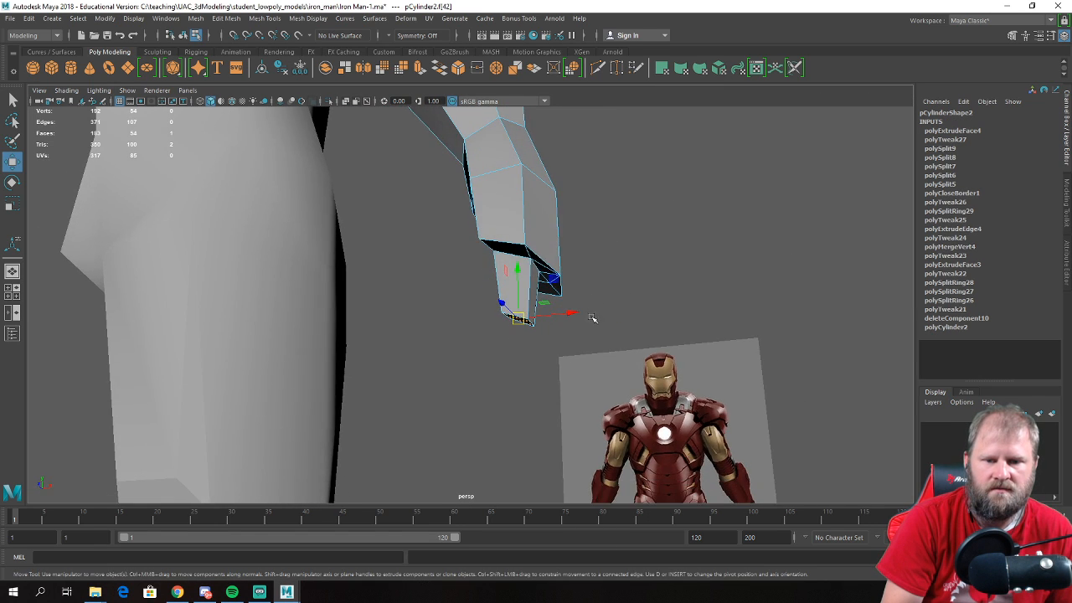
{"action": "key", "text": "space"}
{"action": "key", "text": "space"}
{"action": "scroll", "coordinate": [251, 391], "scroll_direction": "up", "scroll_amount": 2}
{"action": "middle_click_drag", "start_coordinate": [250, 389], "coordinate": [274, 354], "text": "alt"}
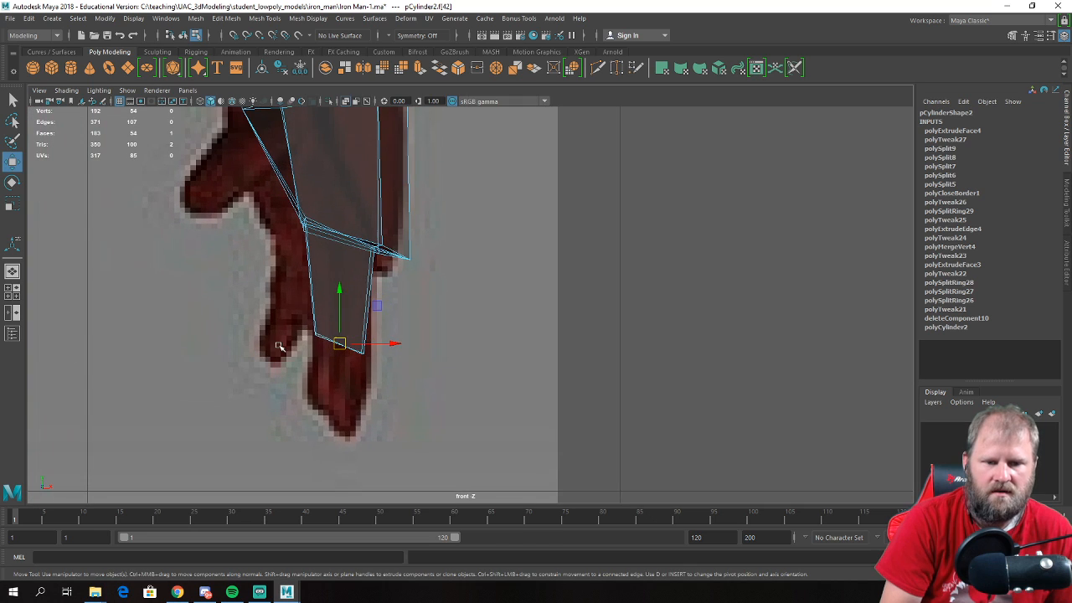
{"action": "right_click_drag", "start_coordinate": [357, 286], "coordinate": [351, 318], "text": "shift"}
{"action": "key", "text": "w"}
{"action": "left_click_drag", "start_coordinate": [340, 289], "coordinate": [336, 322]}
{"action": "key", "text": "e"}
{"action": "key", "text": "r"}
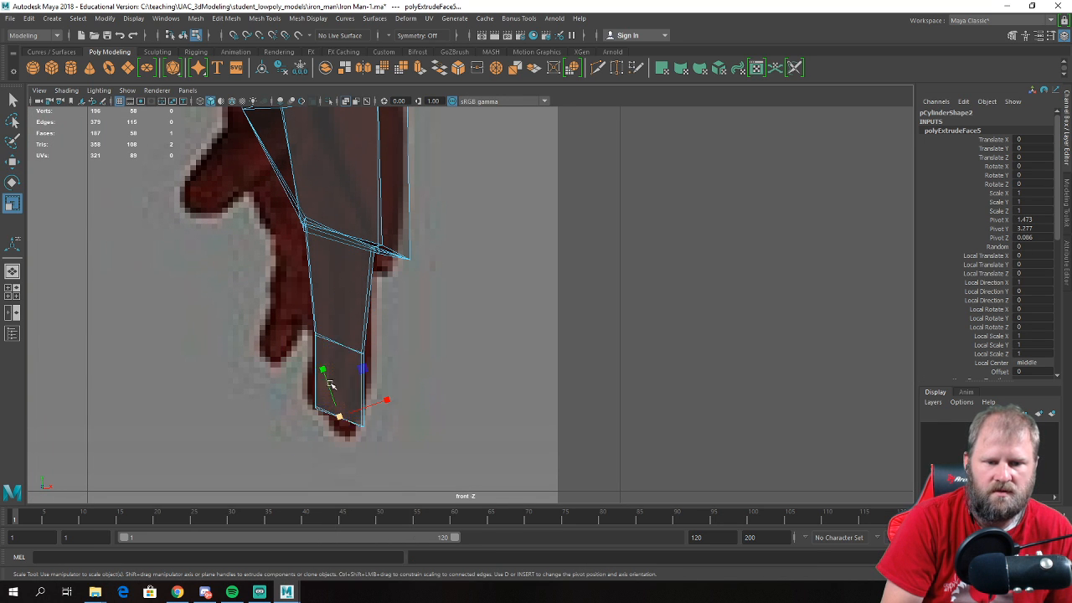
- Move and rotate the end face of the extruded finger to follow the fingertip in the front reference image
{"action": "left_click_drag", "start_coordinate": [323, 371], "coordinate": [327, 380]}
{"action": "key", "text": "e"}
{"action": "key", "text": "w"}
{"action": "key", "text": "e"}
{"action": "key", "text": "r"}
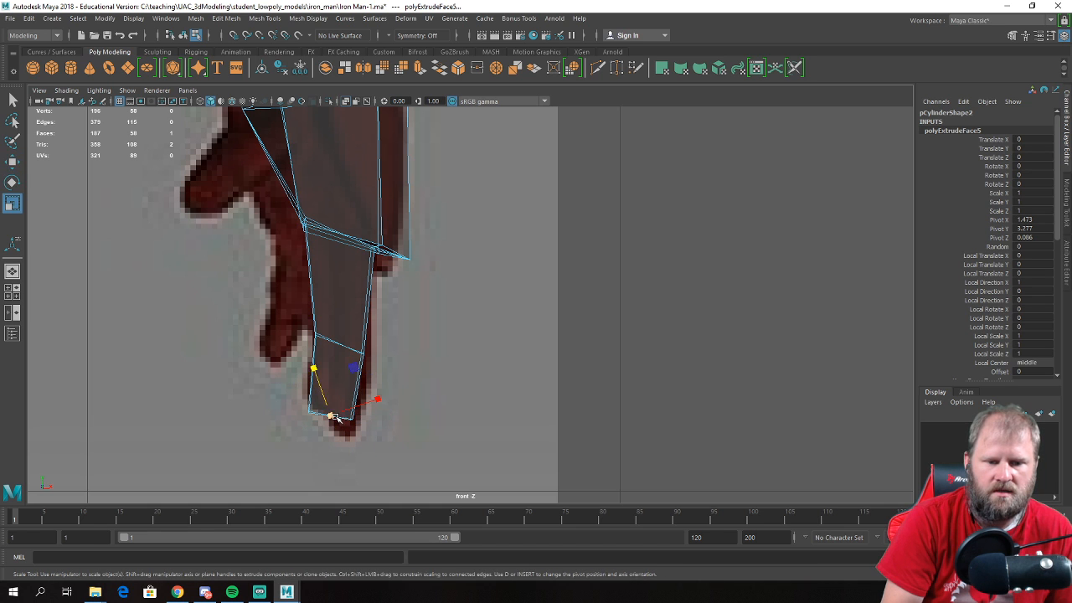
- Narrow the finger's middle joint and tip by scaling each row of vertices inward
{"action": "right_click_drag", "start_coordinate": [338, 270], "coordinate": [283, 275]}
{"action": "left_click_drag", "start_coordinate": [290, 310], "coordinate": [390, 378]}
{"action": "key", "text": "e"}
{"action": "key", "text": "r"}
{"action": "left_click_drag", "start_coordinate": [340, 344], "coordinate": [331, 344]}
{"action": "left_click_drag", "start_coordinate": [280, 366], "coordinate": [371, 447]}
{"action": "key", "text": "e"}
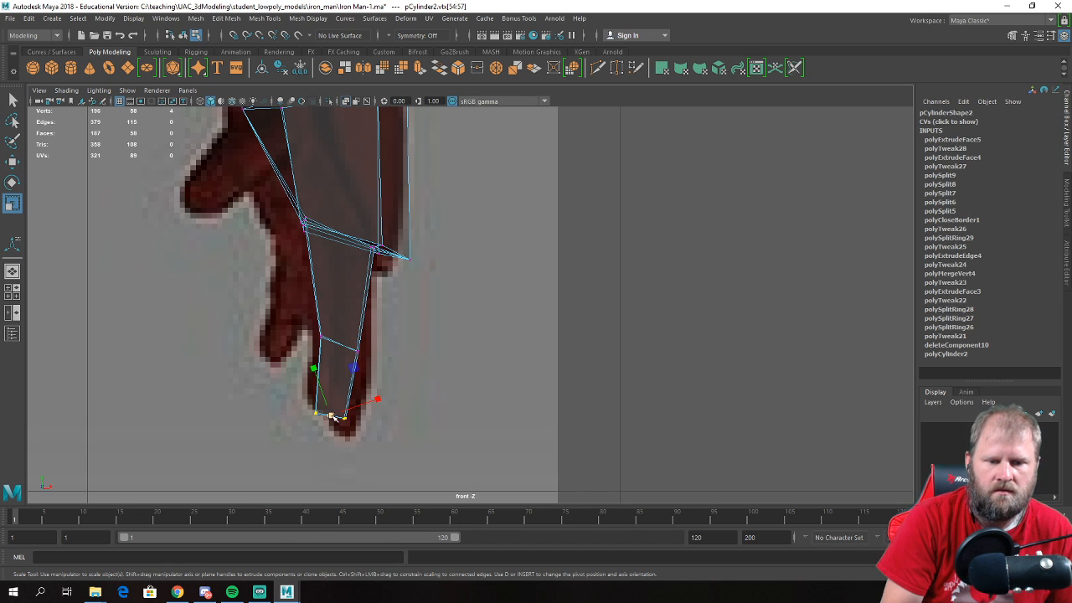
{"action": "left_click_drag", "start_coordinate": [289, 294], "coordinate": [354, 345]}
{"action": "key", "text": "r"}
- Examine the arm, hand and new finger from several angles in the perspective view
{"action": "key", "text": "space"}
{"action": "key", "text": "space"}
{"action": "left_click_drag", "start_coordinate": [682, 228], "coordinate": [542, 236], "text": "alt"}
{"action": "right_click_drag", "start_coordinate": [442, 218], "coordinate": [435, 208]}
{"action": "left_click", "coordinate": [225, 241]}
{"action": "scroll", "coordinate": [218, 244], "scroll_direction": "down", "scroll_amount": 3}
{"action": "left_click_drag", "start_coordinate": [218, 243], "coordinate": [375, 263], "text": "alt"}
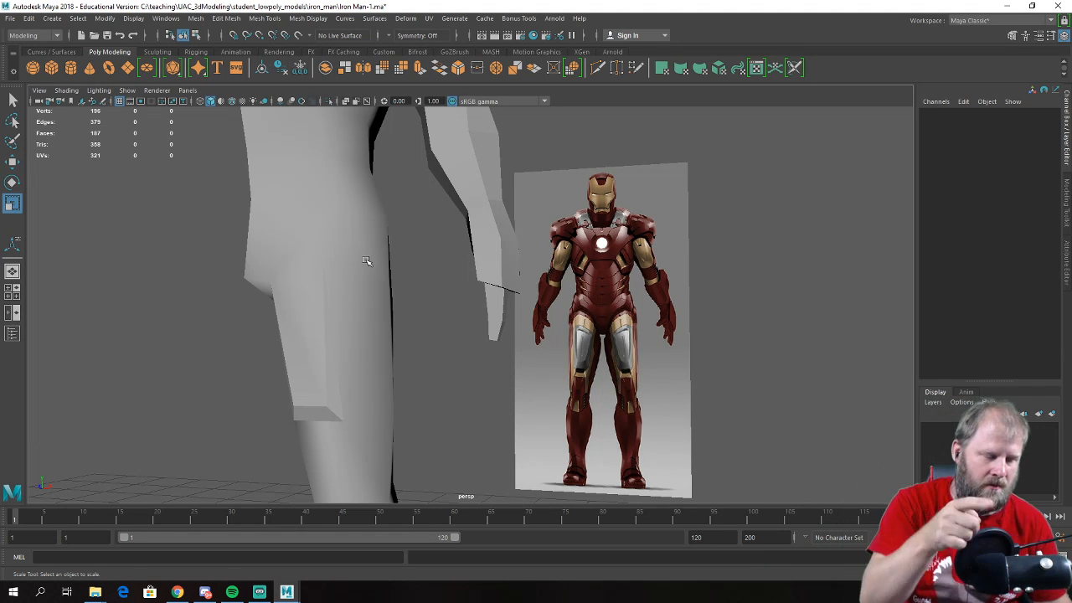
{"action": "right_click_drag", "start_coordinate": [464, 207], "coordinate": [407, 196], "text": "alt"}
{"action": "left_click_drag", "start_coordinate": [407, 196], "coordinate": [409, 208], "text": "alt"}
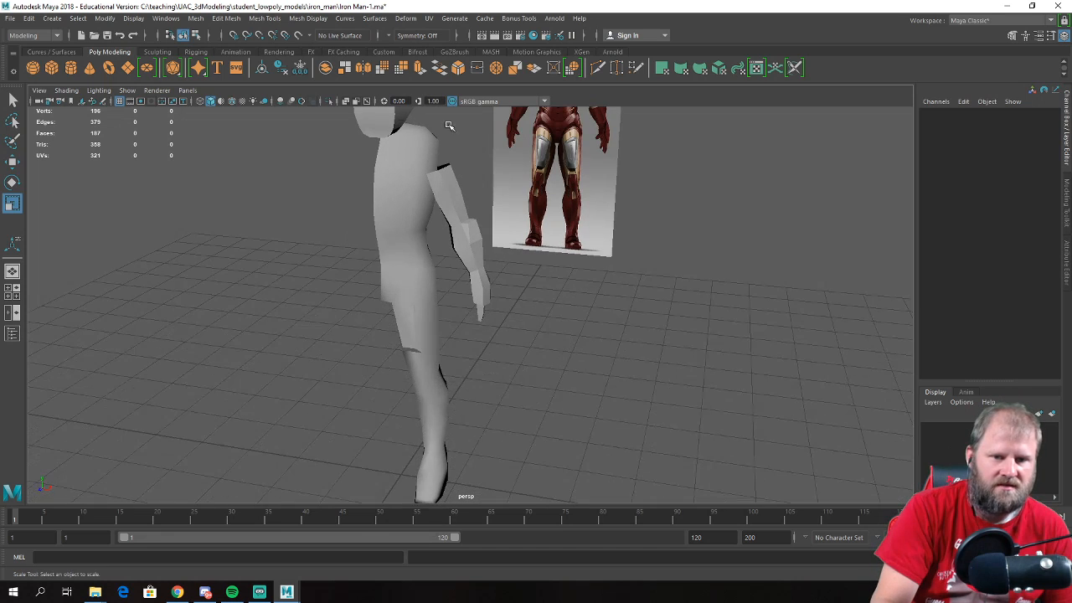
{"action": "left_click_drag", "start_coordinate": [641, 241], "coordinate": [503, 235], "text": "alt"}
{"action": "right_click_drag", "start_coordinate": [351, 226], "coordinate": [478, 263], "text": "alt"}
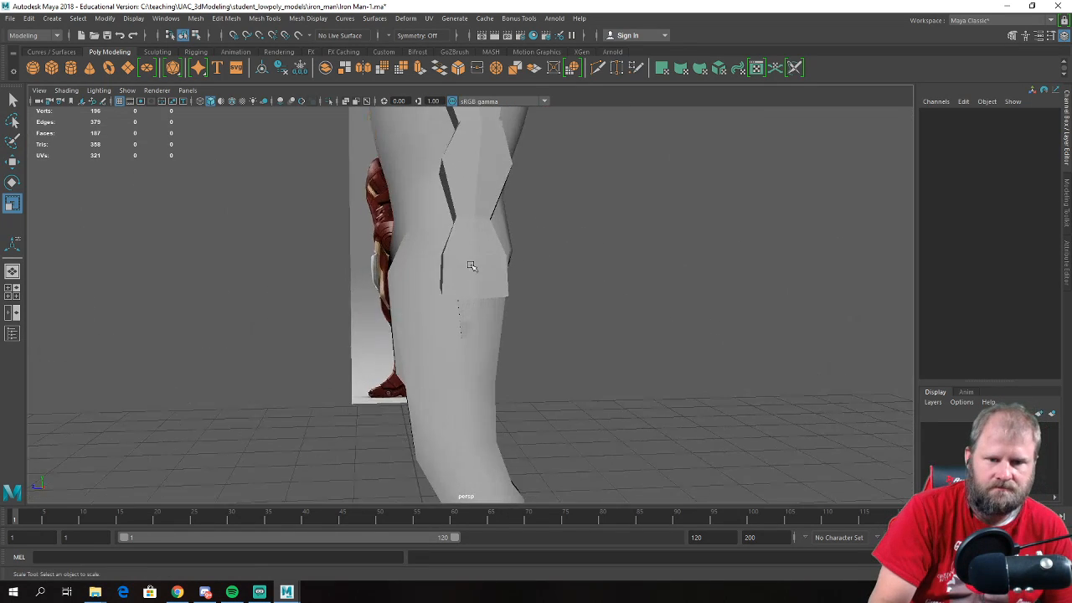
{"action": "left_click_drag", "start_coordinate": [478, 263], "coordinate": [383, 257], "text": "alt"}
{"action": "right_click_drag", "start_coordinate": [383, 256], "coordinate": [702, 368], "text": "alt"}
{"action": "left_click_drag", "start_coordinate": [702, 367], "coordinate": [498, 244], "text": "alt"}
- Duplicate the arm mesh and move the copy out to the side of the body
{"action": "left_click", "coordinate": [527, 220]}
{"action": "key", "text": "w"}
{"action": "key", "text": "ctrl+d"}
{"action": "left_click_drag", "start_coordinate": [492, 138], "coordinate": [558, 146]}
- Delete all faces of the duplicated arm except those of the finger
{"action": "right_click_drag", "start_coordinate": [470, 203], "coordinate": [551, 282], "text": "alt"}
{"action": "left_click_drag", "start_coordinate": [551, 282], "coordinate": [525, 301], "text": "alt"}
{"action": "right_click_drag", "start_coordinate": [480, 269], "coordinate": [485, 301]}
{"action": "left_click_drag", "start_coordinate": [466, 369], "coordinate": [465, 367]}
{"action": "scroll", "coordinate": [629, 366], "scroll_direction": "down", "scroll_amount": 5}
{"action": "left_click_drag", "start_coordinate": [629, 366], "coordinate": [625, 391], "text": "alt"}
{"action": "left_click_drag", "start_coordinate": [639, 437], "coordinate": [340, 95], "text": "shift"}
{"action": "key", "text": "Delete"}
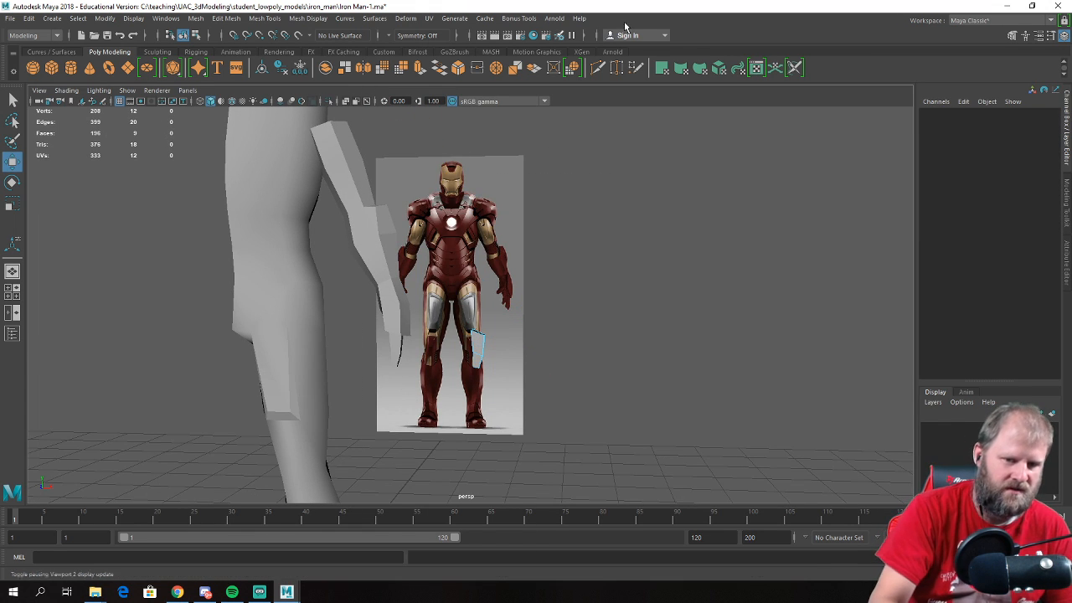
- Select the separated finger as an object and center its pivot
{"action": "left_click_drag", "start_coordinate": [518, 312], "coordinate": [360, 352], "text": "alt"}
{"action": "scroll", "coordinate": [433, 395], "scroll_direction": "up", "scroll_amount": 4}
{"action": "left_click_drag", "start_coordinate": [433, 394], "coordinate": [423, 369], "text": "alt"}
{"action": "right_click_drag", "start_coordinate": [423, 369], "coordinate": [463, 241]}
{"action": "left_click", "coordinate": [493, 356]}
{"action": "middle_click_drag", "start_coordinate": [421, 394], "coordinate": [428, 330], "text": "alt"}
{"action": "left_click_drag", "start_coordinate": [428, 330], "coordinate": [470, 242], "text": "alt"}
{"action": "left_click", "coordinate": [450, 319]}
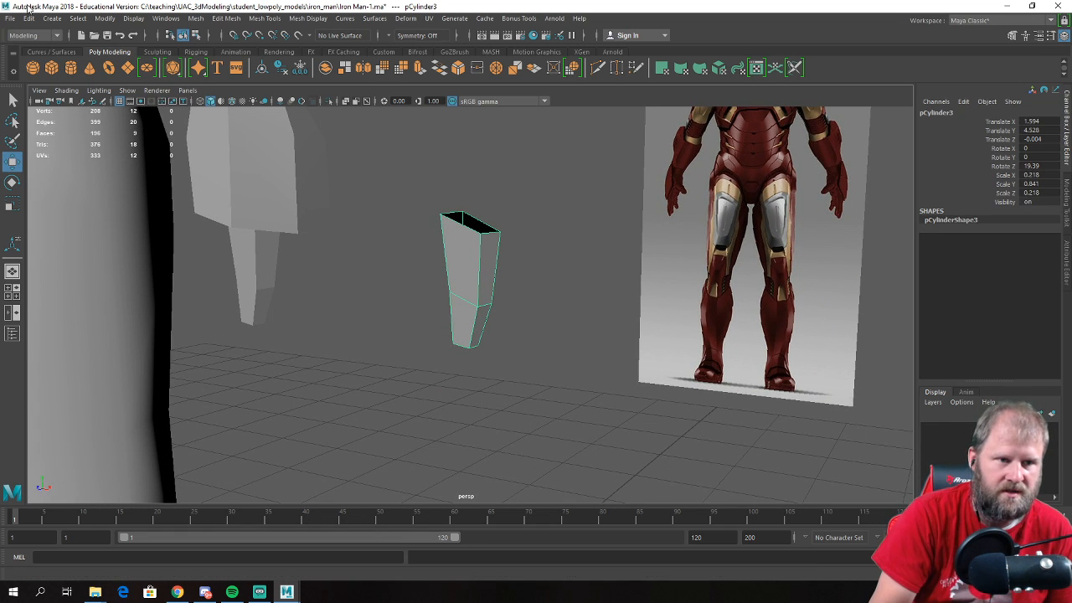
{"action": "left_click", "coordinate": [106, 19]}
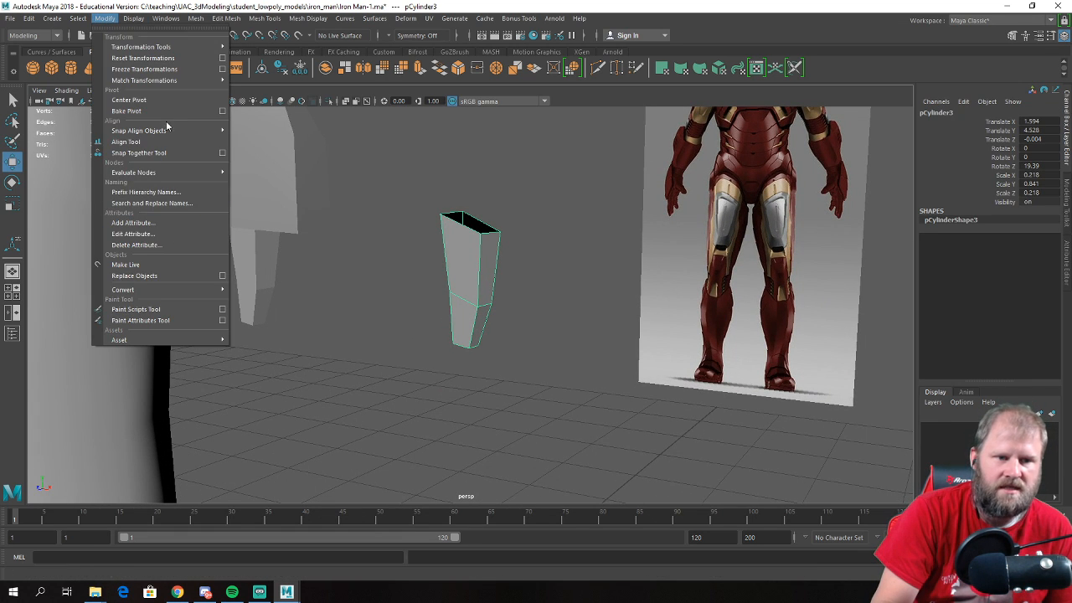
{"action": "left_click", "coordinate": [167, 102]}
- Shift the finger's pivot to its open base and move the finger beside the original one as the index finger
{"action": "middle_click_drag", "start_coordinate": [369, 260], "coordinate": [355, 279], "text": "alt"}
{"action": "right_click_drag", "start_coordinate": [355, 280], "coordinate": [399, 265], "text": "alt"}
{"action": "key", "text": "d"}
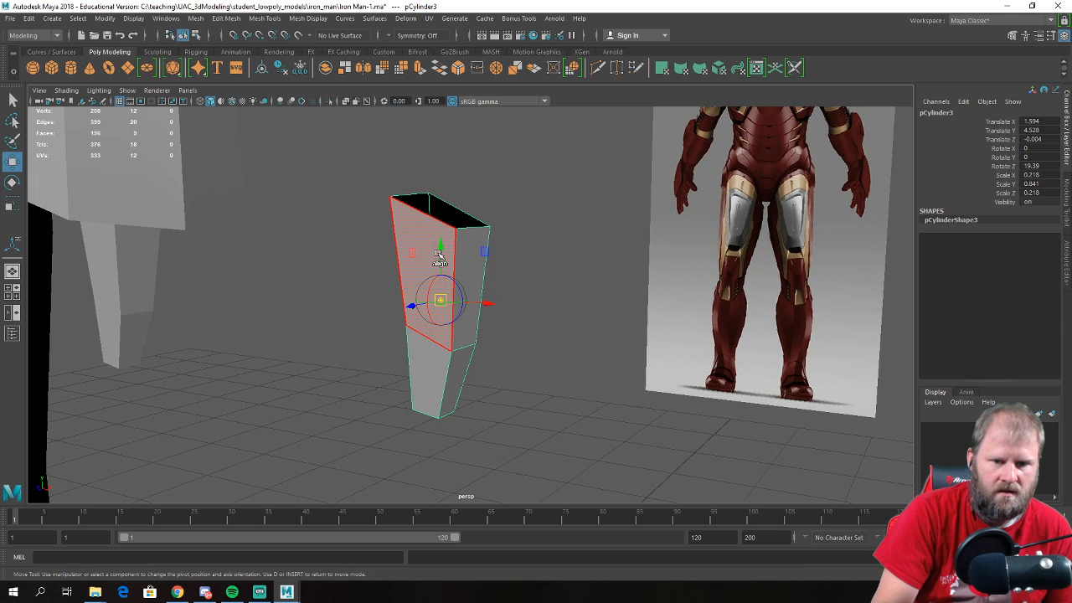
{"action": "left_click_drag", "start_coordinate": [445, 247], "coordinate": [295, 238]}
{"action": "left_click_drag", "start_coordinate": [399, 280], "coordinate": [246, 246], "text": "alt"}
- Rotate the index finger outward, scale it to 0.184, 0.706, 0.184 and seat it under the edge of the hand
{"action": "key", "text": "e"}
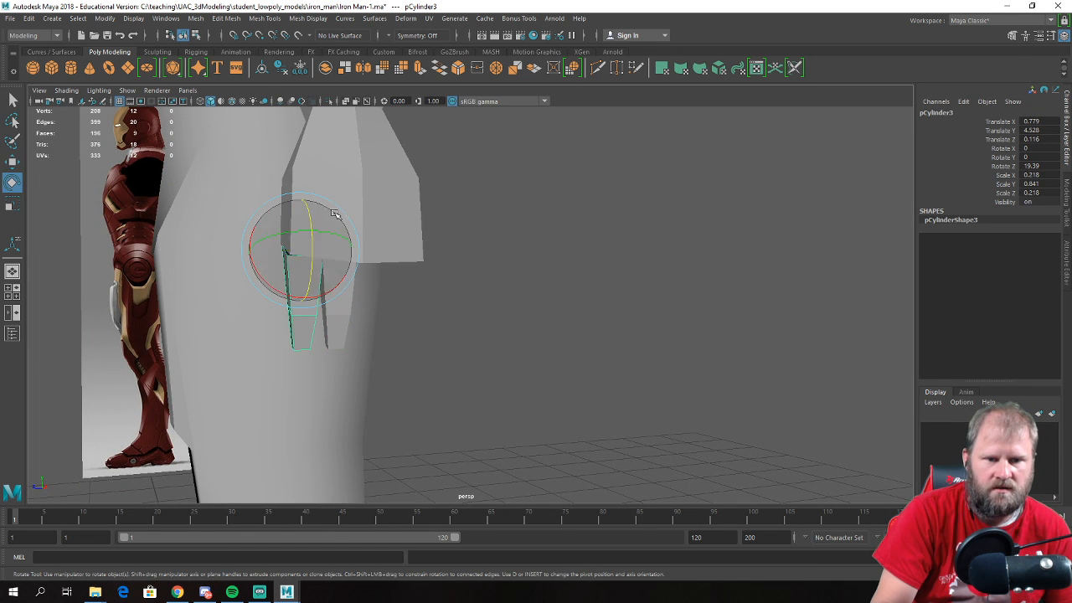
{"action": "left_click_drag", "start_coordinate": [342, 210], "coordinate": [352, 211]}
{"action": "key", "text": "r"}
{"action": "left_click_drag", "start_coordinate": [301, 248], "coordinate": [334, 315]}
{"action": "key", "text": "w"}
{"action": "middle_click_drag", "start_coordinate": [334, 315], "coordinate": [360, 262], "text": "alt"}
{"action": "left_click_drag", "start_coordinate": [308, 271], "coordinate": [371, 300]}
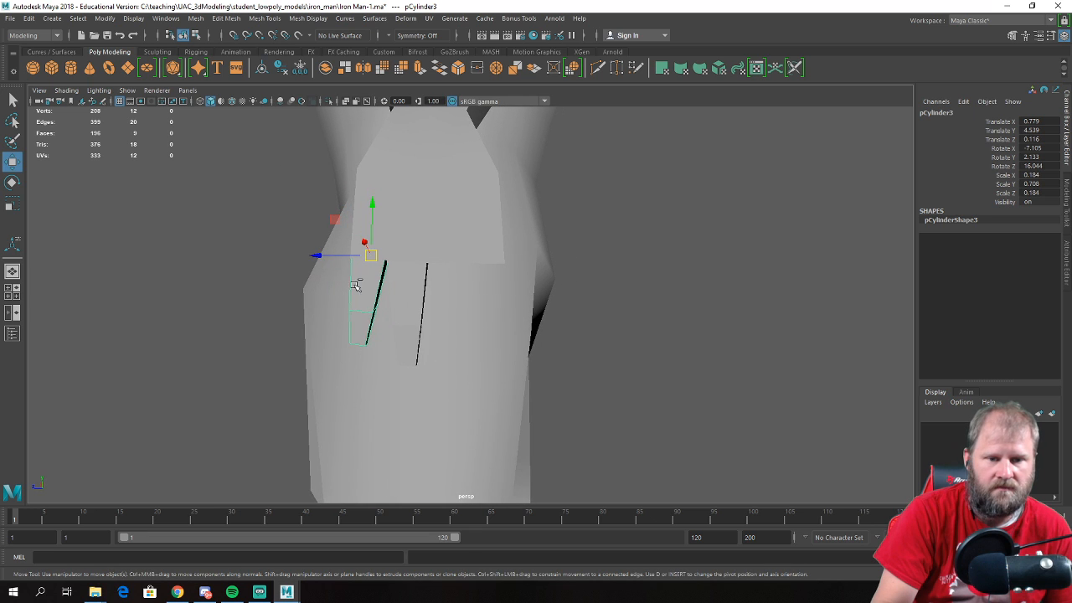
- Duplicate the index finger to the other side of the middle finger as the ring finger, angling it the opposite way
{"action": "left_click_drag", "start_coordinate": [320, 258], "coordinate": [374, 259]}
{"action": "key", "text": "e"}
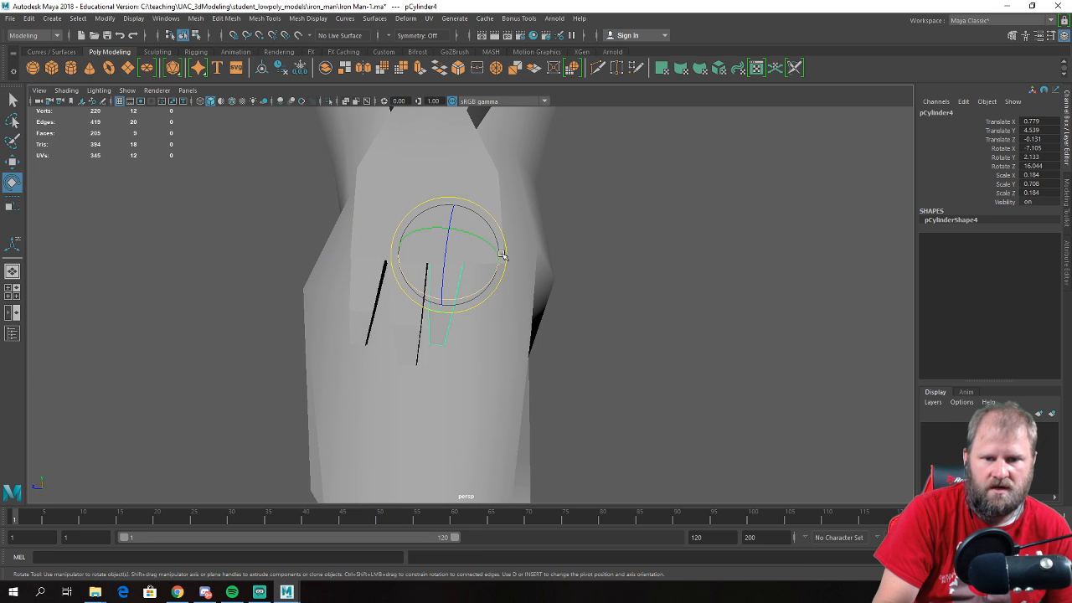
{"action": "left_click_drag", "start_coordinate": [499, 244], "coordinate": [500, 229]}
{"action": "key", "text": "w"}
{"action": "left_click_drag", "start_coordinate": [438, 218], "coordinate": [449, 247], "text": "alt"}
{"action": "left_click_drag", "start_coordinate": [417, 195], "coordinate": [414, 212]}
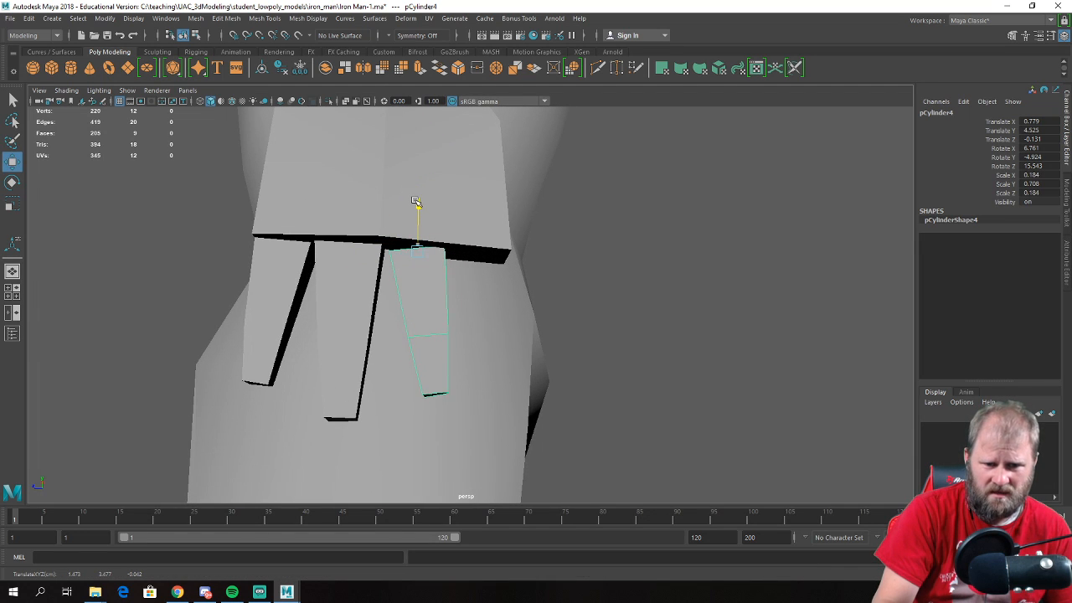
- Duplicate the ring finger as a little finger scaled to 0.153, 0.59, 0.153, place it at the hand's back edge and rotate it
{"action": "key", "text": "e"}
{"action": "key", "text": "r"}
{"action": "key", "text": "w"}
{"action": "left_click_drag", "start_coordinate": [459, 238], "coordinate": [467, 268], "text": "alt"}
{"action": "left_click_drag", "start_coordinate": [369, 168], "coordinate": [599, 209]}
{"action": "key", "text": "e"}
{"action": "key", "text": "r"}
{"action": "key", "text": "e"}
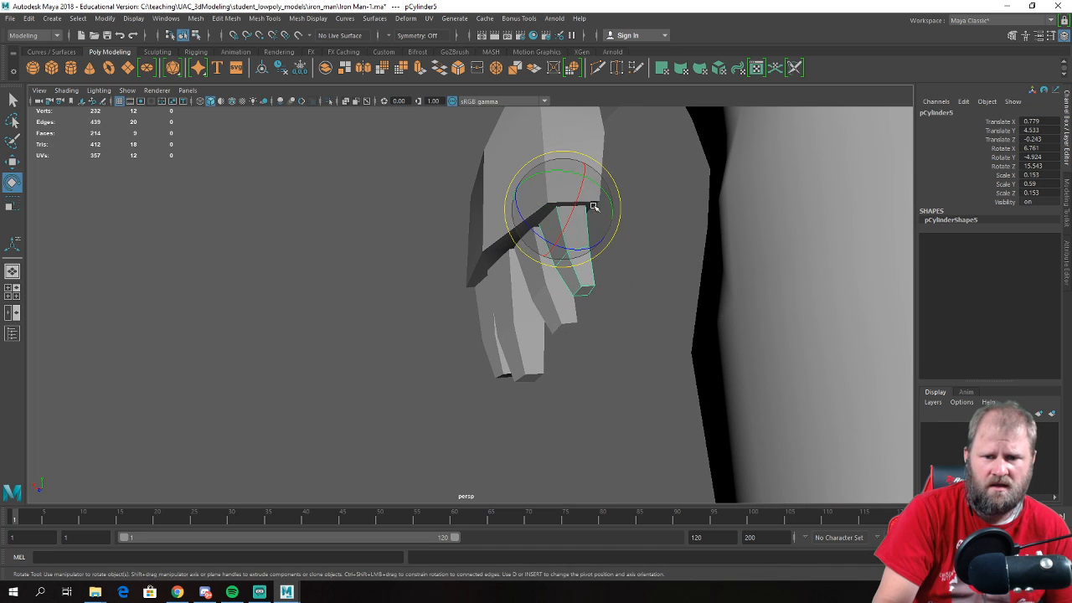
{"action": "left_click_drag", "start_coordinate": [562, 177], "coordinate": [603, 278]}
{"action": "key", "text": "w"}
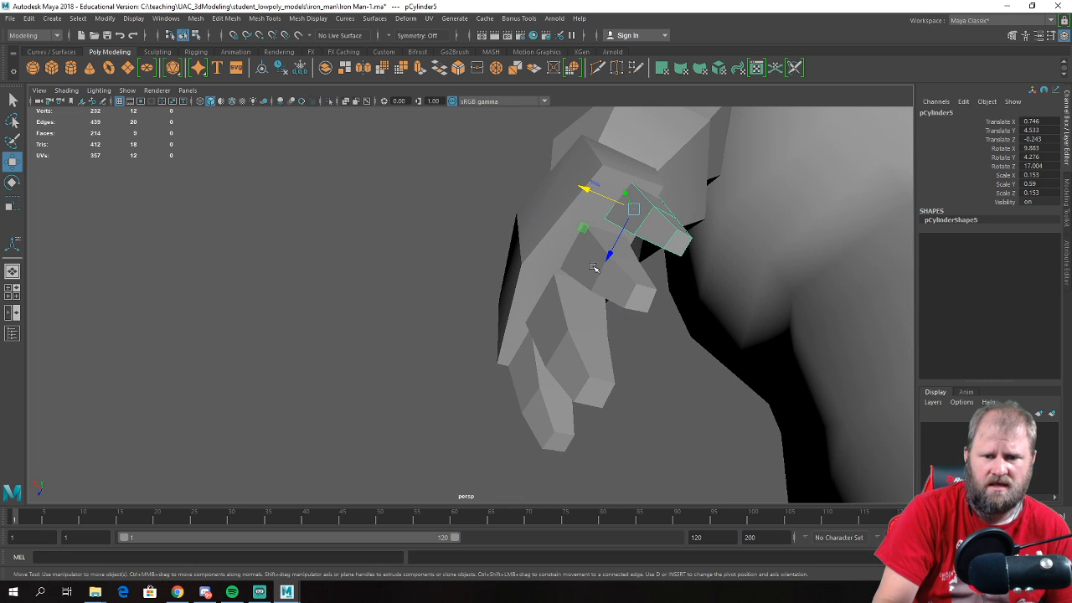
- Rotate the ring finger to 8.738, 5.139, 16.59 and shift it to Translate X 0.774
{"action": "left_click", "coordinate": [613, 256]}
{"action": "key", "text": "e"}
{"action": "left_click", "coordinate": [617, 254]}
{"action": "left_click_drag", "start_coordinate": [598, 204], "coordinate": [616, 225]}
{"action": "key", "text": "w"}
{"action": "left_click_drag", "start_coordinate": [546, 232], "coordinate": [548, 230]}
{"action": "left_click_drag", "start_coordinate": [645, 271], "coordinate": [634, 230], "text": "alt"}
{"action": "key", "text": "e"}
{"action": "left_click_drag", "start_coordinate": [431, 289], "coordinate": [529, 304], "text": "alt"}
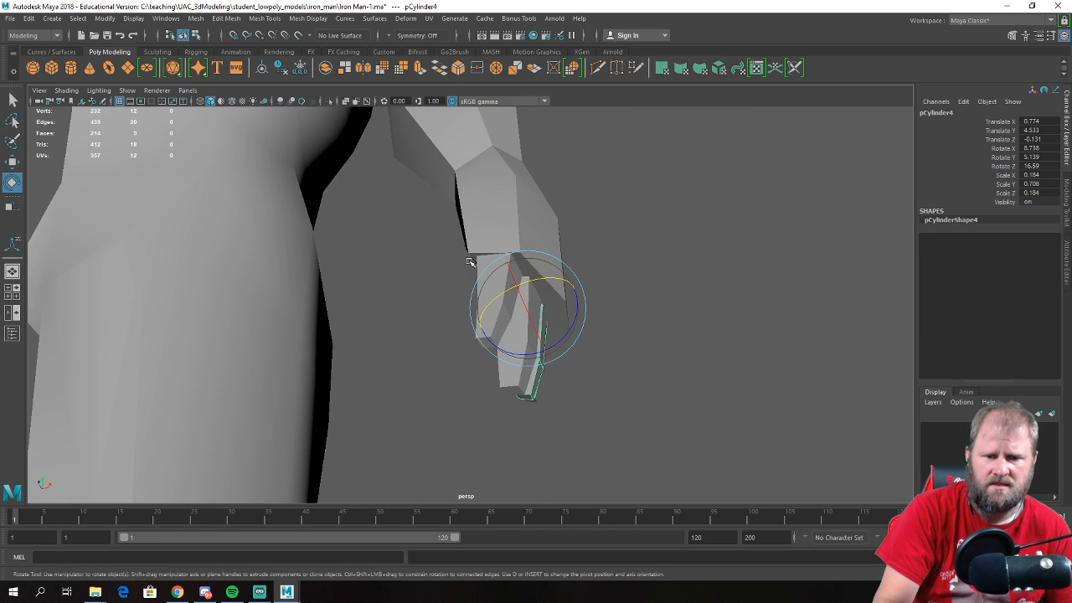
- Rotate the index finger to about -10.105, -6.565, 13.485
{"action": "left_click", "coordinate": [403, 267]}
{"action": "left_click", "coordinate": [492, 281]}
{"action": "left_click_drag", "start_coordinate": [499, 239], "coordinate": [507, 242]}
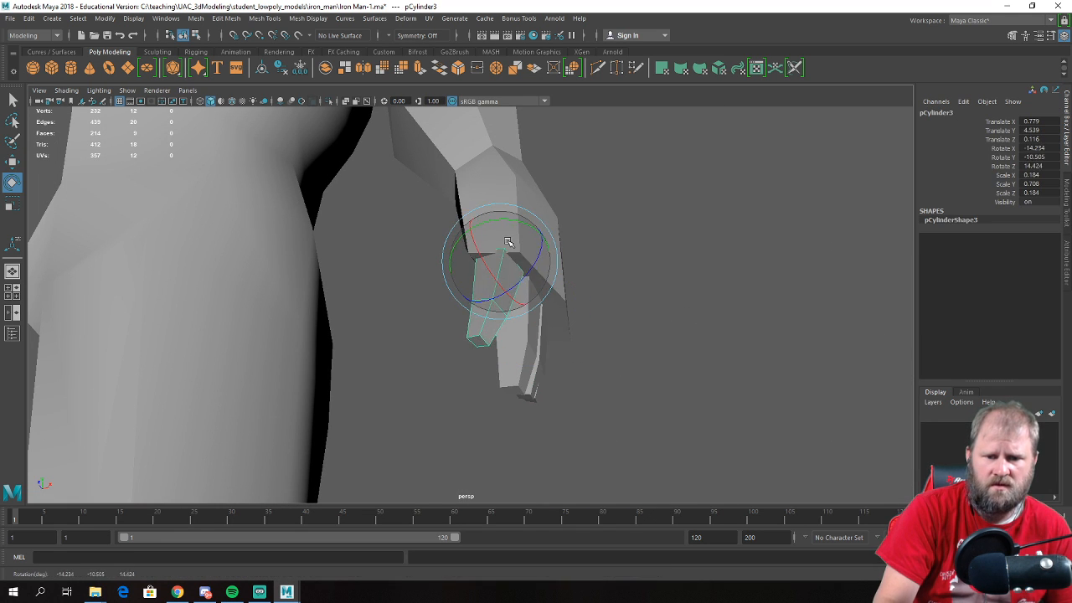
{"action": "key", "text": "w"}
- Duplicate the index finger as a thumb and raise it to Translate Y 4.834 at the front side of the hand
{"action": "left_click_drag", "start_coordinate": [581, 259], "coordinate": [542, 286], "text": "alt"}
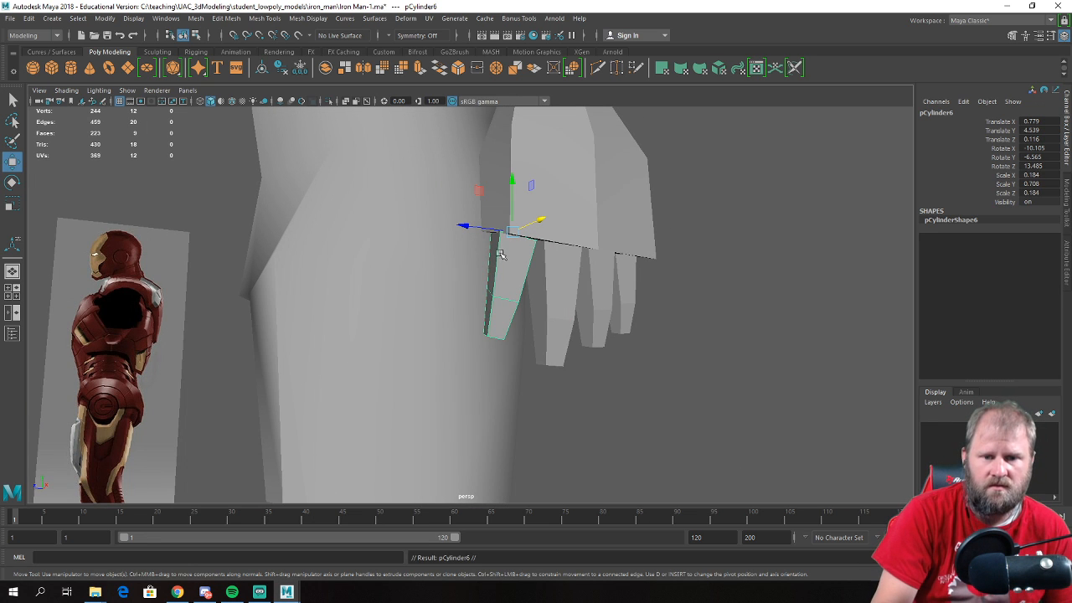
{"action": "left_click_drag", "start_coordinate": [512, 199], "coordinate": [512, 95]}
{"action": "middle_click_drag", "start_coordinate": [515, 235], "coordinate": [529, 330], "text": "alt"}
{"action": "scroll", "coordinate": [524, 335], "scroll_direction": "down", "scroll_amount": 3}
{"action": "left_click_drag", "start_coordinate": [449, 241], "coordinate": [469, 196]}
{"action": "key", "text": "e"}
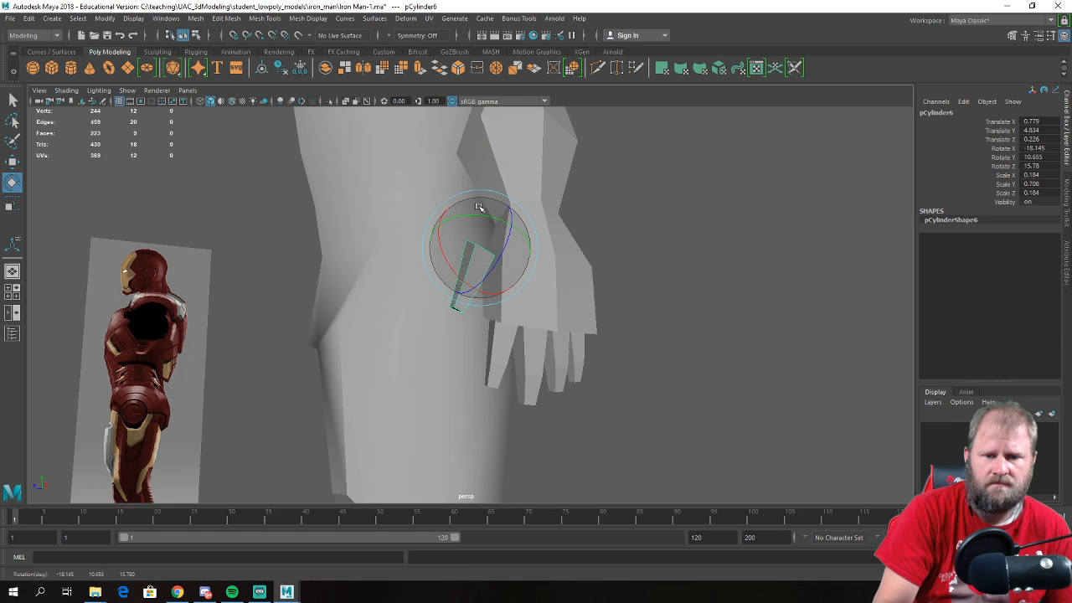
- Rotate the thumb to -60.736, -10.271, 14.269 and bring it against the hand at Translate Z 0.153
{"action": "left_click_drag", "start_coordinate": [478, 203], "coordinate": [492, 279], "text": "alt"}
{"action": "key", "text": "w"}
{"action": "key", "text": "e"}
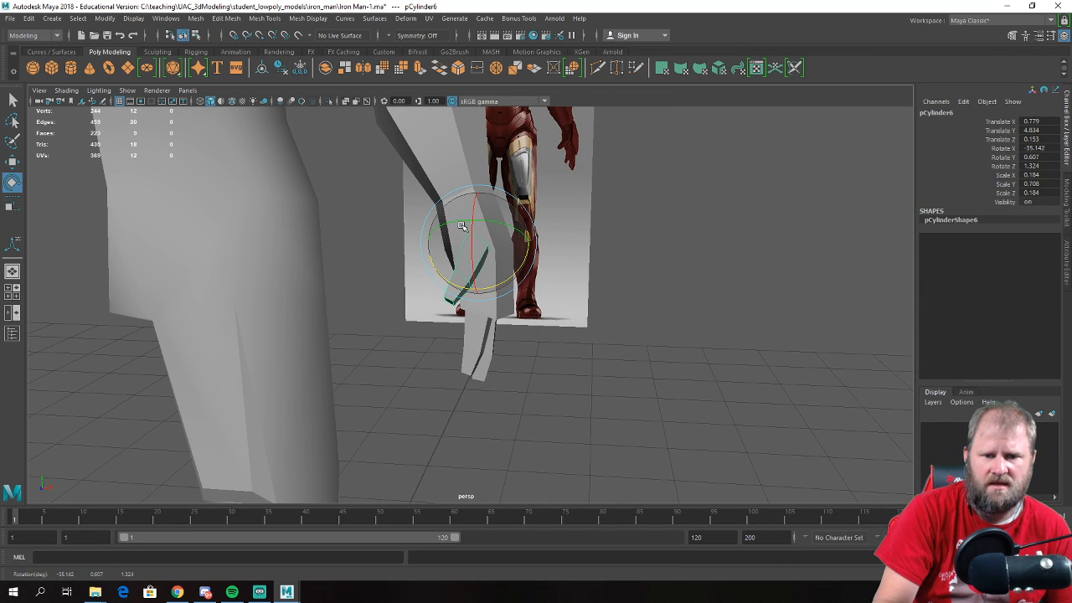
{"action": "left_click_drag", "start_coordinate": [455, 215], "coordinate": [415, 201], "text": "alt"}
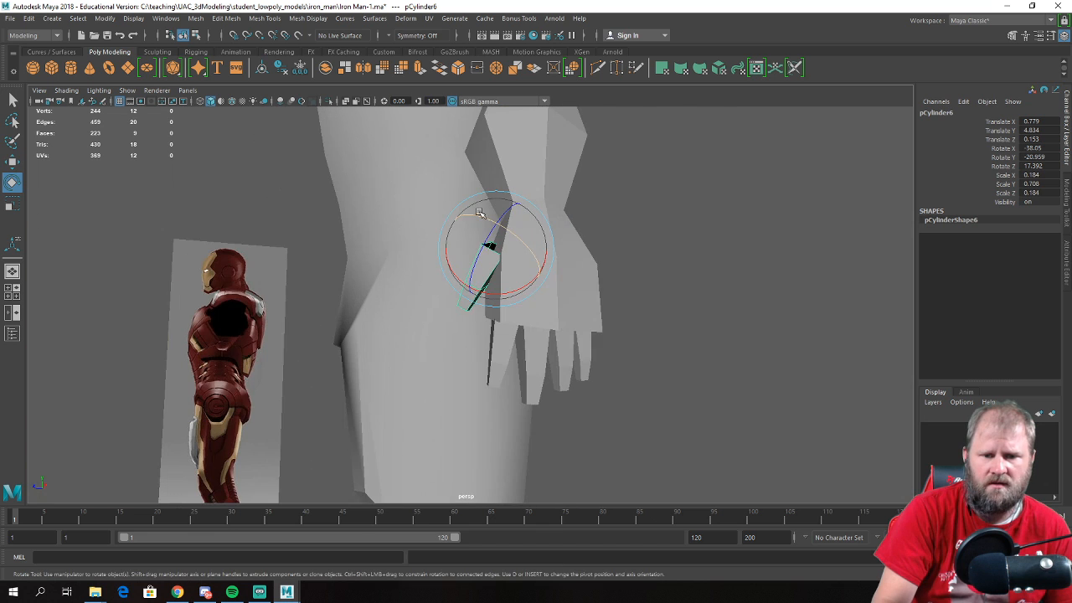
{"action": "left_click_drag", "start_coordinate": [559, 243], "coordinate": [634, 290]}
{"action": "key", "text": "w"}
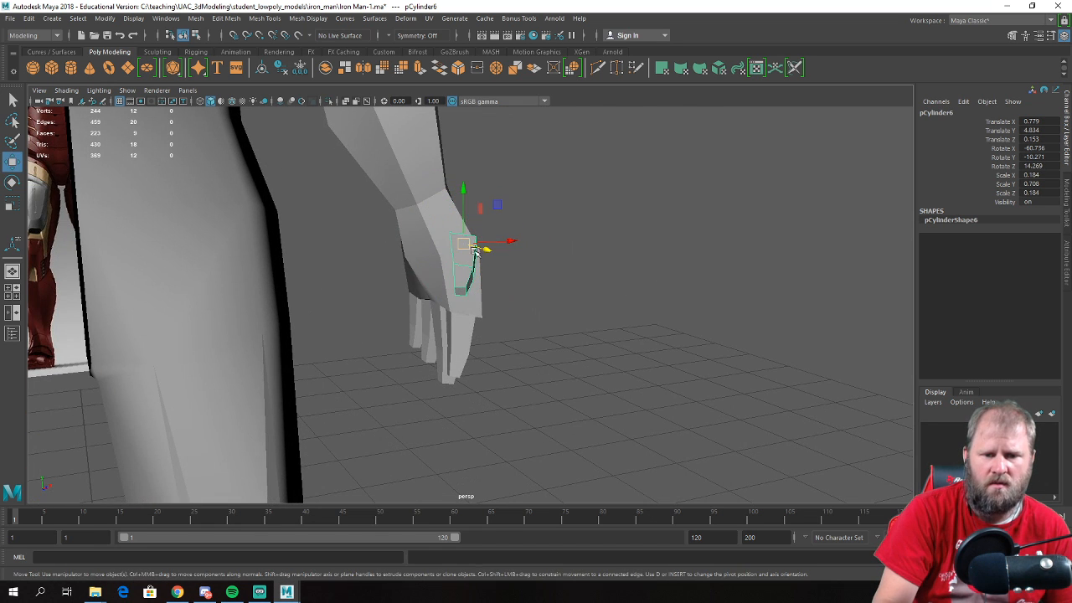
- Shift the thumb to Translate X 0.727 and compare its placement with the front reference image
{"action": "left_click_drag", "start_coordinate": [512, 240], "coordinate": [517, 268]}
{"action": "key", "text": "space"}
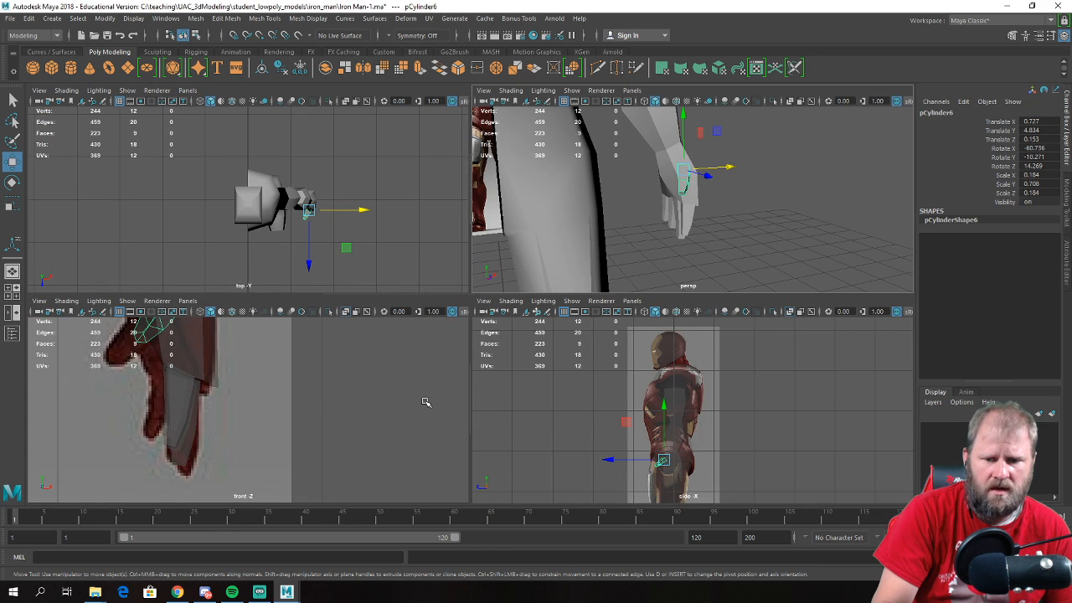
{"action": "key", "text": "space"}
{"action": "scroll", "coordinate": [359, 427], "scroll_direction": "up", "scroll_amount": 2}
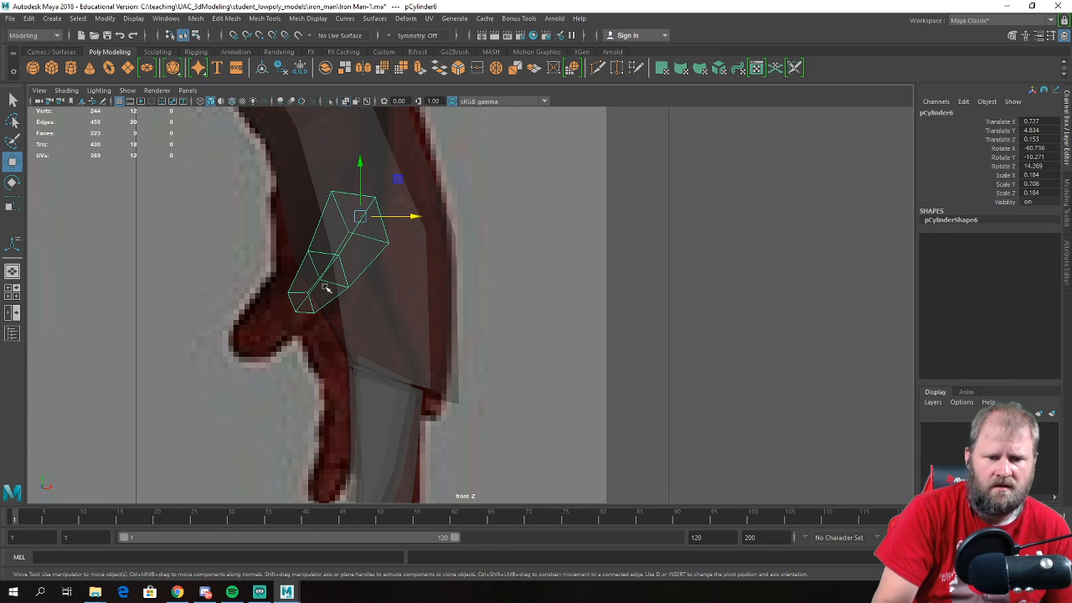
{"action": "scroll", "coordinate": [326, 287], "scroll_direction": "down", "scroll_amount": 10}
{"action": "scroll", "coordinate": [389, 365], "scroll_direction": "up", "scroll_amount": 5}
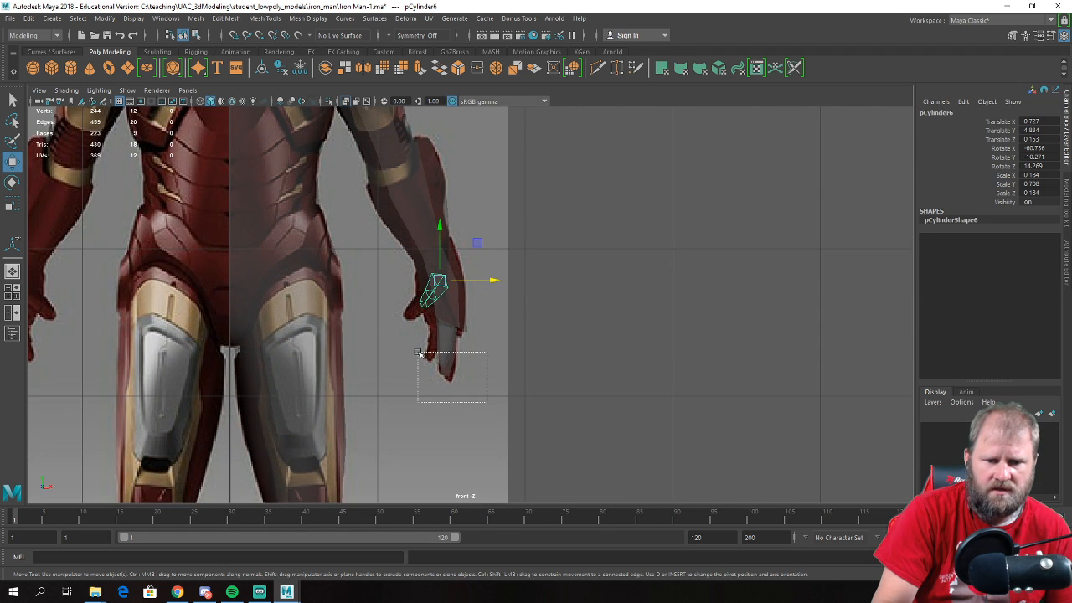
- Rotate the index finger inward in the front view to follow the reference, then return to the perspective view
{"action": "left_click_drag", "start_coordinate": [419, 353], "coordinate": [419, 353]}
{"action": "scroll", "coordinate": [443, 360], "scroll_direction": "up", "scroll_amount": 5}
{"action": "key", "text": "e"}
{"action": "left_click_drag", "start_coordinate": [465, 382], "coordinate": [475, 354]}
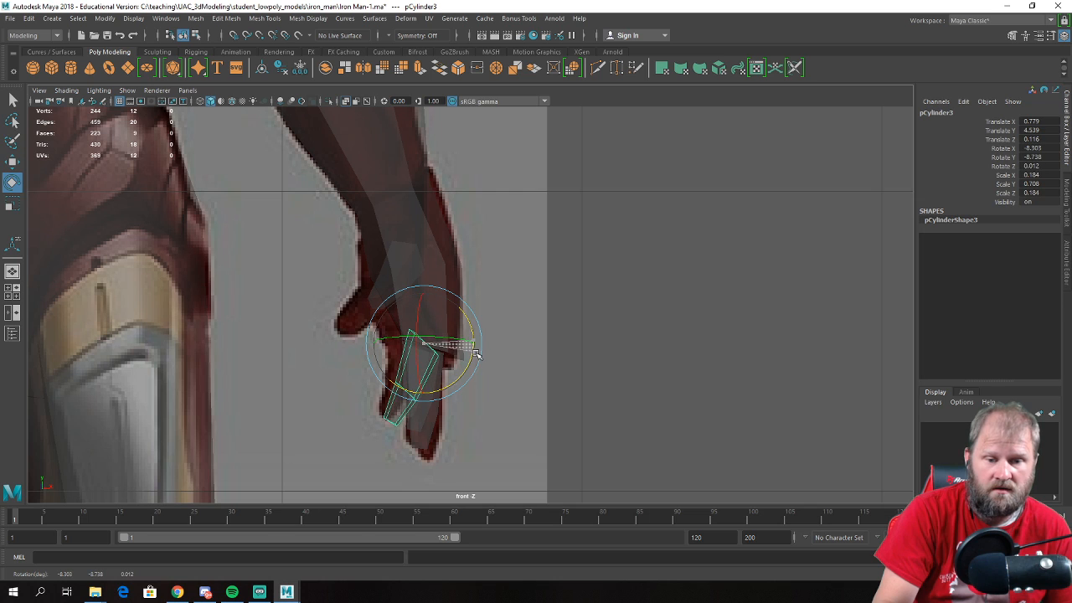
{"action": "key", "text": "space"}
{"action": "key", "text": "space"}
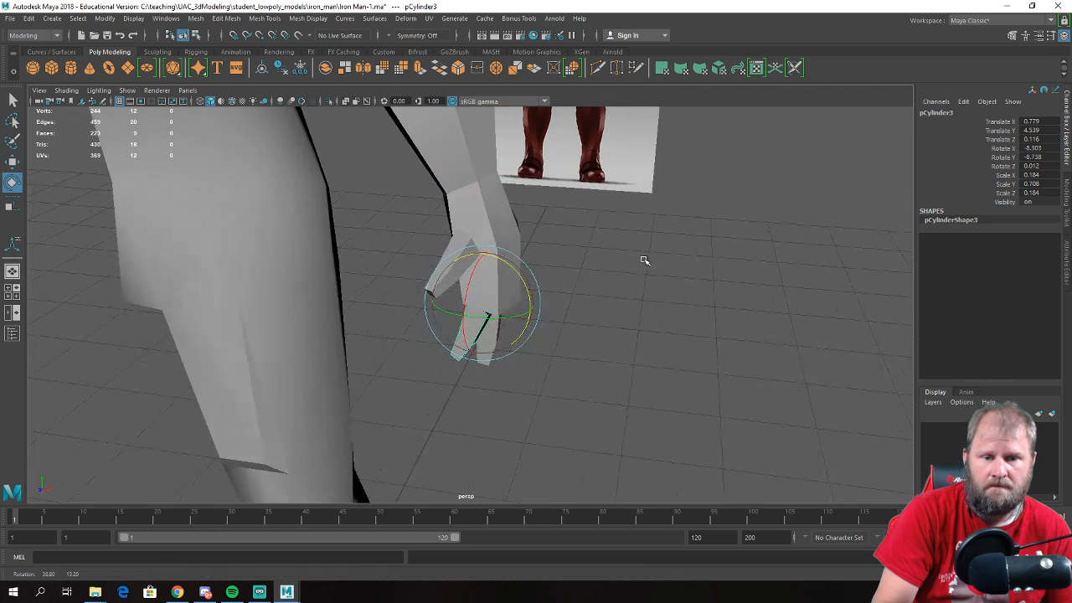
- Adjust the ring and little fingers' angles, rotating the little finger to about 8.808, 6.205, 5.277
{"action": "left_click", "coordinate": [460, 248]}
{"action": "left_click_drag", "start_coordinate": [463, 251], "coordinate": [478, 279]}
{"action": "left_click", "coordinate": [490, 299]}
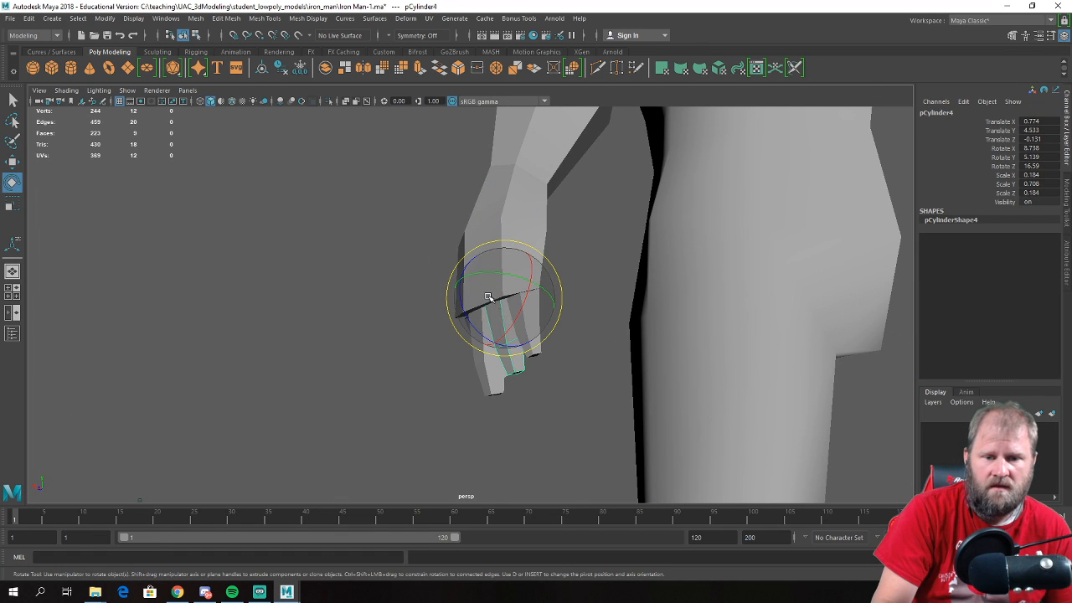
{"action": "left_click", "coordinate": [505, 310]}
{"action": "left_click_drag", "start_coordinate": [490, 314], "coordinate": [496, 316]}
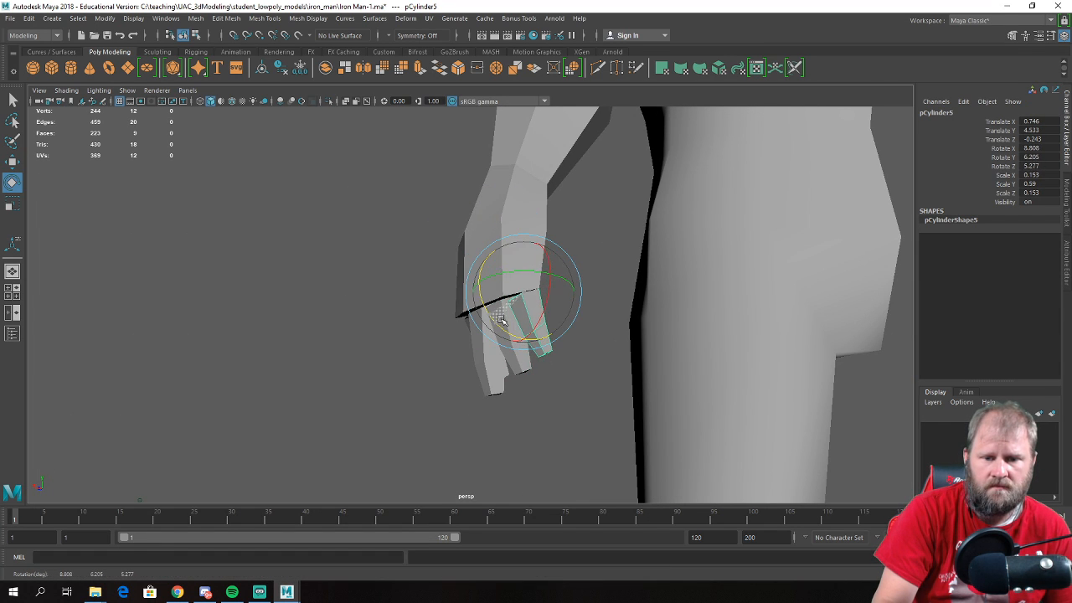
- Rotate the index finger to about -9.174, -7.818, 6.059 and deselect it
{"action": "left_click_drag", "start_coordinate": [498, 366], "coordinate": [530, 302], "text": "alt"}
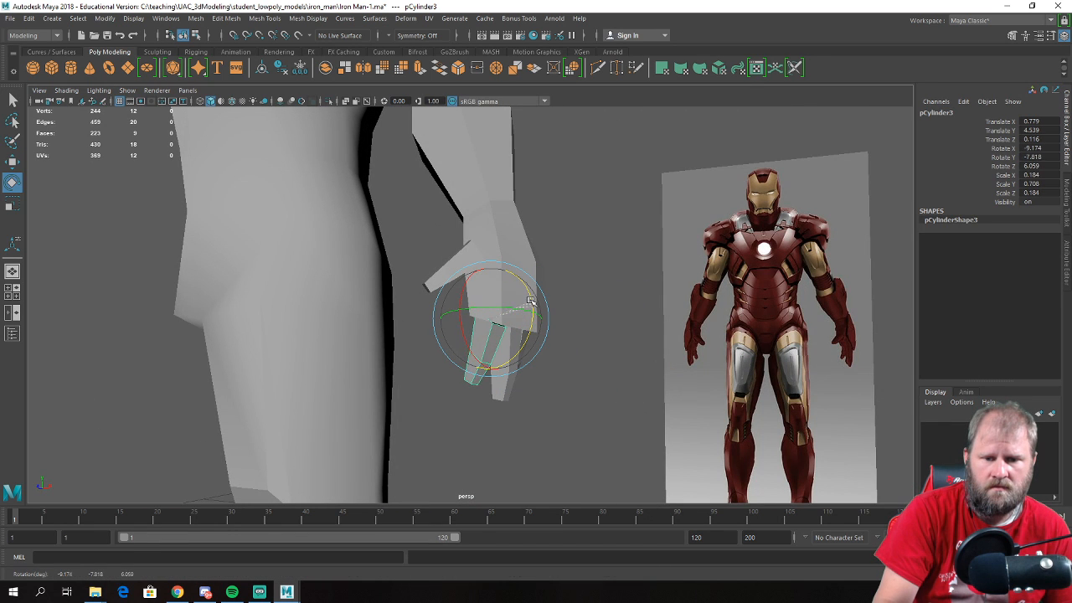
{"action": "left_click", "coordinate": [629, 349]}
{"action": "left_click_drag", "start_coordinate": [602, 349], "coordinate": [541, 318], "text": "alt"}
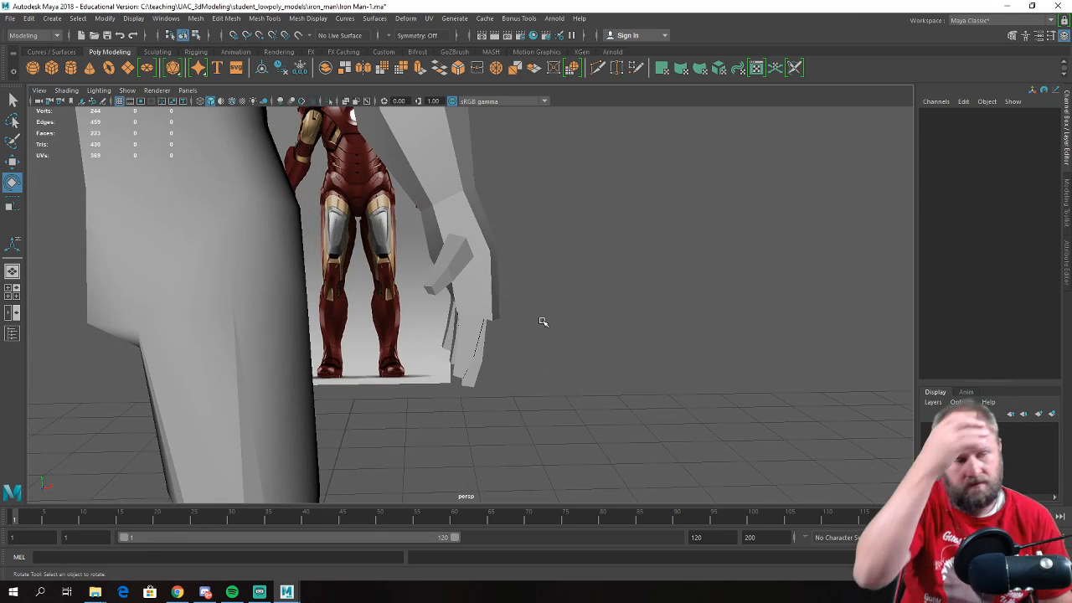
{"action": "left_click_drag", "start_coordinate": [528, 271], "coordinate": [487, 257], "text": "alt"}
- Delete the three faces on the hand's underside where the index, ring and little fingers attach
{"action": "left_click", "coordinate": [557, 279]}
{"action": "right_click_drag", "start_coordinate": [498, 232], "coordinate": [500, 255]}
{"action": "left_click", "coordinate": [501, 251]}
{"action": "left_click_drag", "start_coordinate": [500, 251], "coordinate": [588, 216], "text": "alt"}
{"action": "left_click", "coordinate": [593, 195], "text": "shift"}
{"action": "left_click", "coordinate": [645, 174], "text": "shift"}
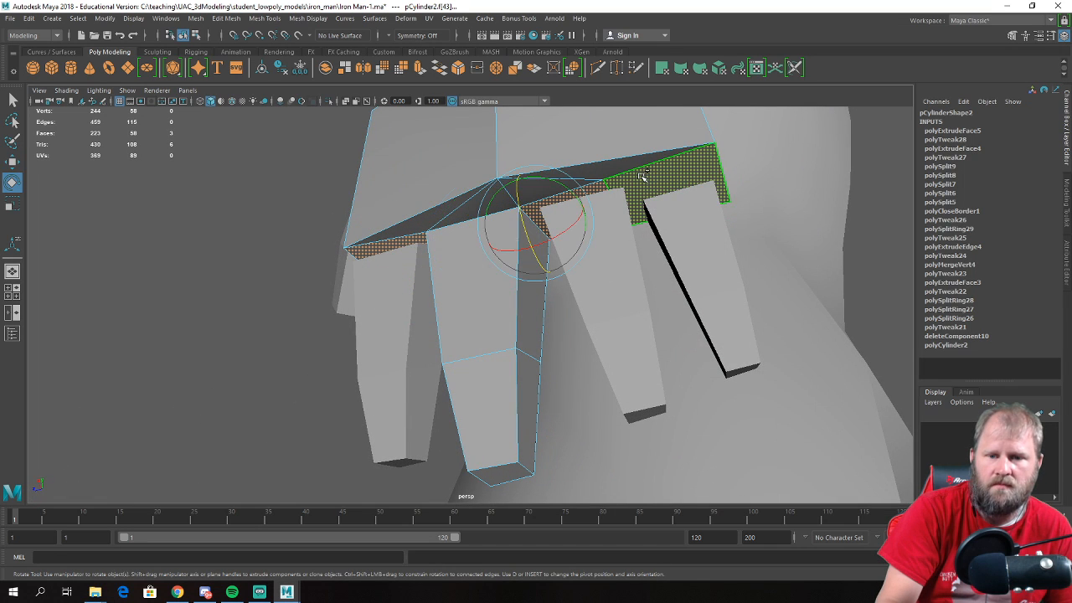
{"action": "key", "text": "Delete"}
{"action": "left_click_drag", "start_coordinate": [641, 177], "coordinate": [521, 250], "text": "alt"}
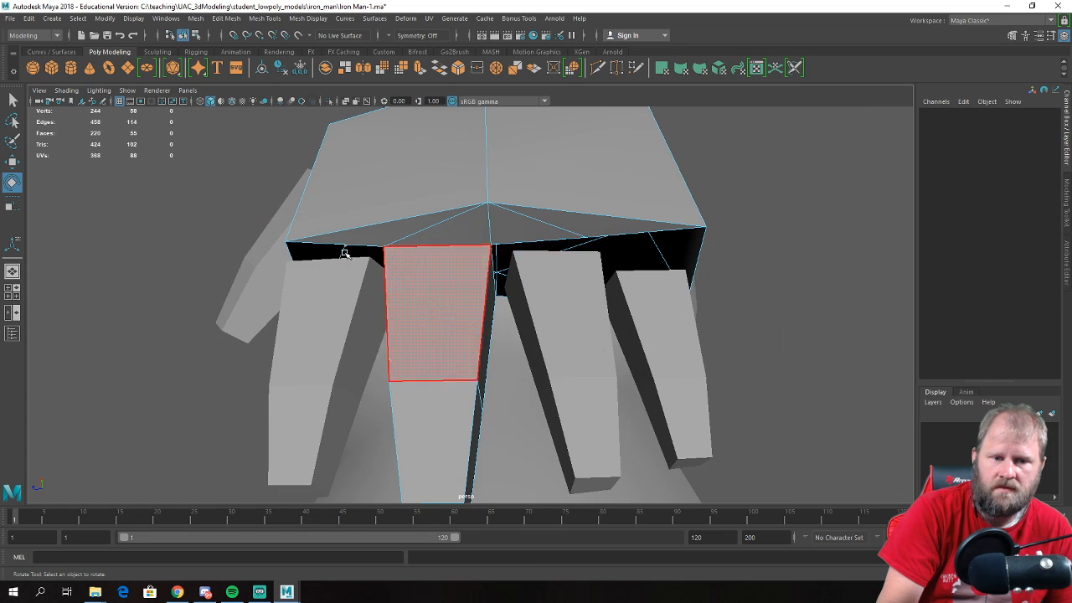
- Snap the index finger's upper corner vertices toward the edge of the palm opening and undo the stray vertex move
{"action": "left_click_drag", "start_coordinate": [420, 254], "coordinate": [348, 283], "text": "alt"}
{"action": "right_click_drag", "start_coordinate": [387, 267], "coordinate": [355, 274]}
{"action": "left_click", "coordinate": [374, 249]}
{"action": "key", "text": "w"}
{"action": "left_click_drag", "start_coordinate": [373, 248], "coordinate": [390, 240]}
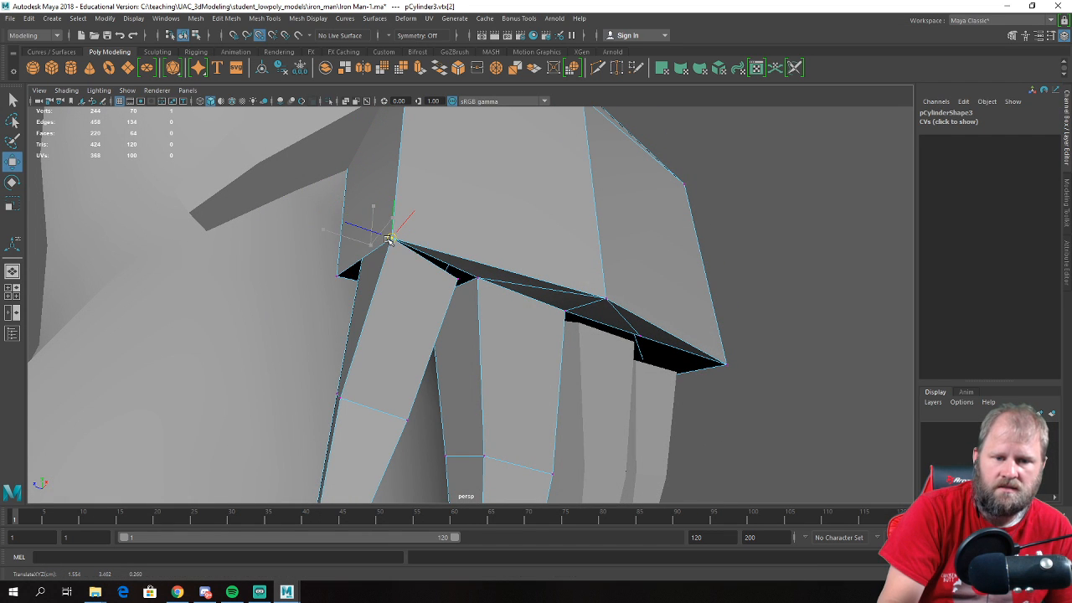
{"action": "left_click", "coordinate": [478, 278]}
{"action": "left_click_drag", "start_coordinate": [478, 278], "coordinate": [580, 266], "text": "alt"}
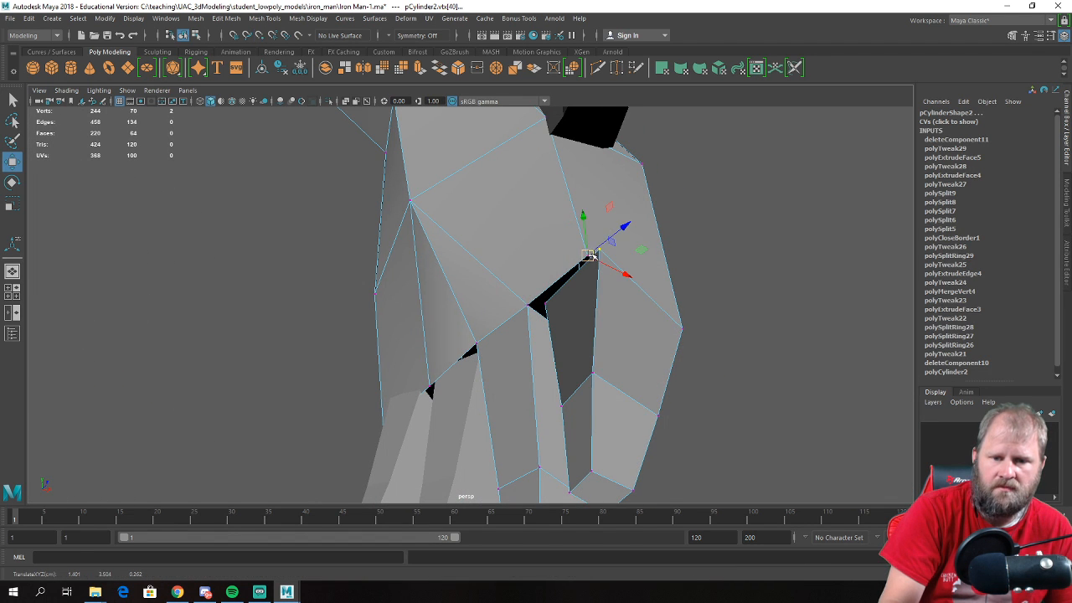
{"action": "left_click_drag", "start_coordinate": [643, 252], "coordinate": [547, 261]}
{"action": "key", "text": "ctrl+z"}
- Snap the remaining upper vertex of the index finger to the matching corner of the palm opening
{"action": "right_click_drag", "start_coordinate": [547, 260], "coordinate": [762, 321], "text": "alt"}
{"action": "left_click_drag", "start_coordinate": [762, 288], "coordinate": [751, 297], "text": "alt"}
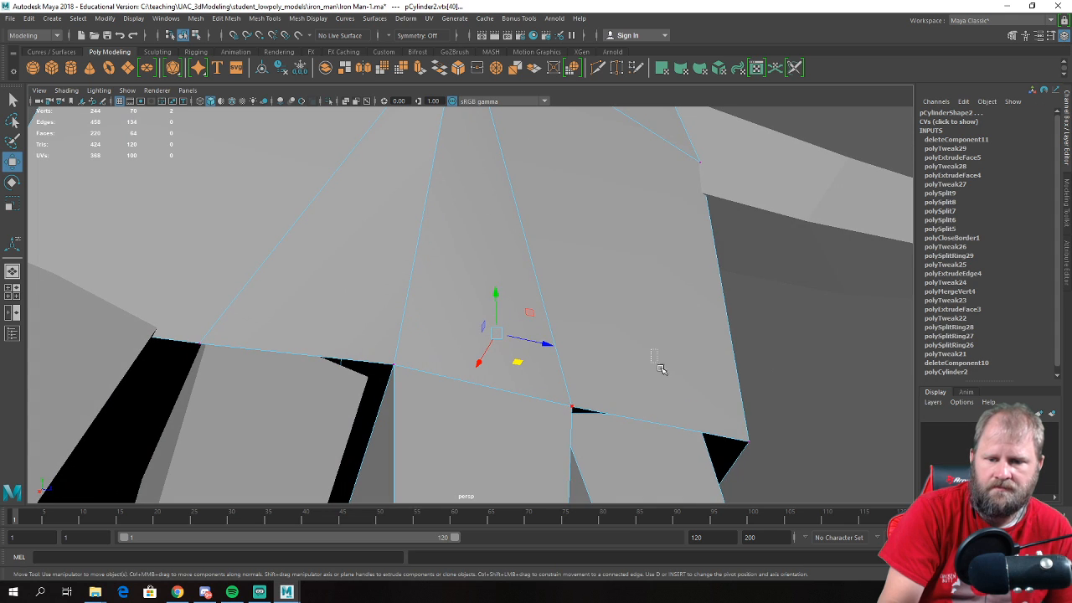
{"action": "left_click_drag", "start_coordinate": [718, 446], "coordinate": [717, 444]}
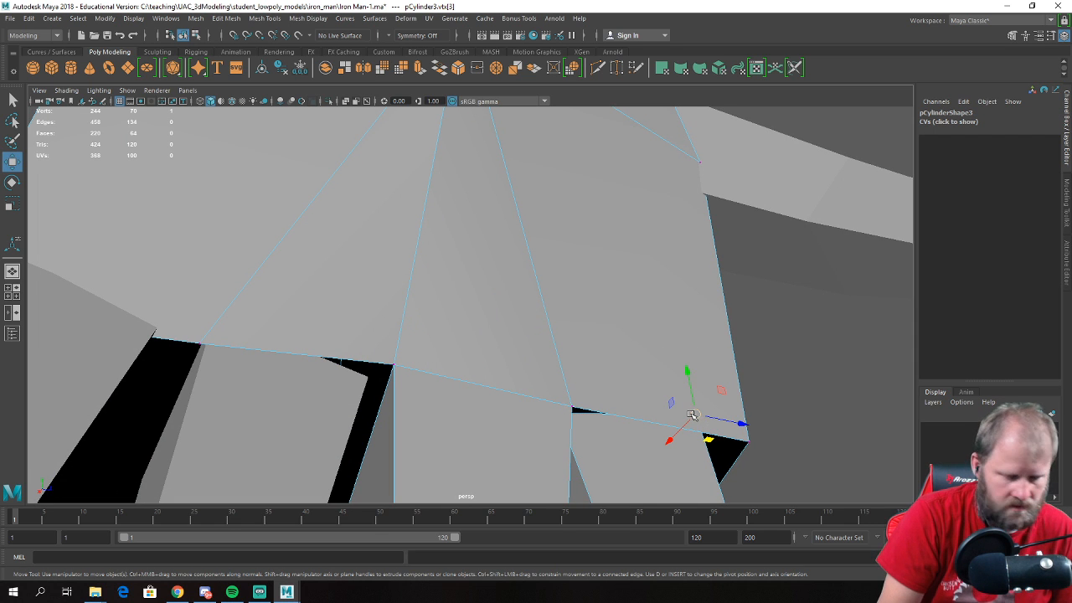
{"action": "scroll", "coordinate": [758, 432], "scroll_direction": "up", "scroll_amount": 3}
{"action": "scroll", "coordinate": [742, 401], "scroll_direction": "down", "scroll_amount": 5}
{"action": "left_click_drag", "start_coordinate": [711, 395], "coordinate": [551, 402], "text": "alt"}
{"action": "right_click_drag", "start_coordinate": [550, 402], "coordinate": [772, 378], "text": "alt"}
{"action": "left_click_drag", "start_coordinate": [611, 253], "coordinate": [494, 234], "text": "alt"}
- Snap the ring finger's upper vertices to the adjoining vertices of the palm and the middle finger
{"action": "left_click", "coordinate": [478, 269]}
{"action": "left_click", "coordinate": [557, 298]}
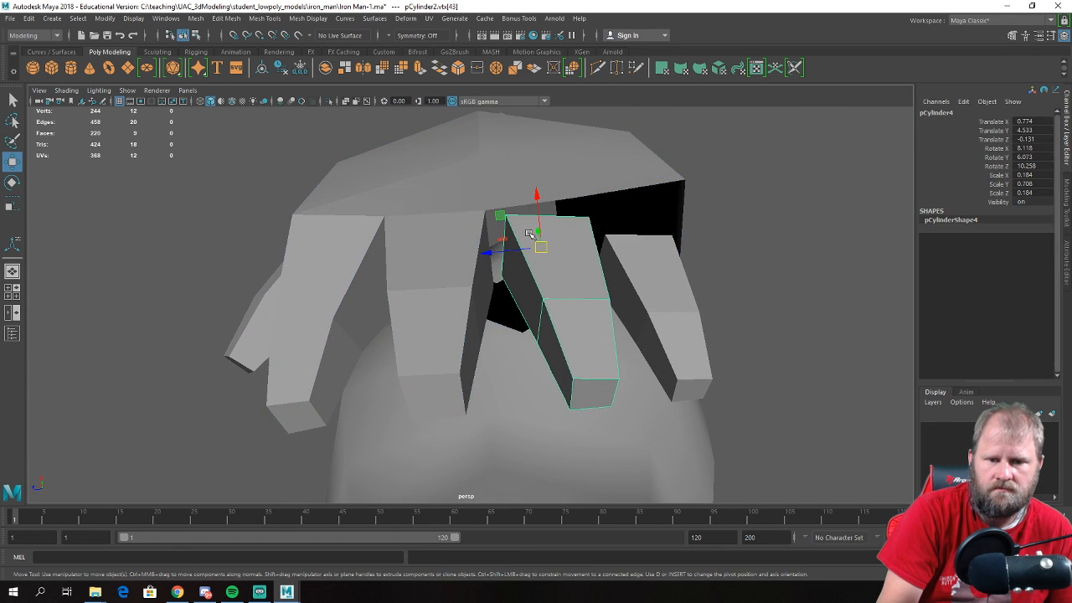
{"action": "right_click_drag", "start_coordinate": [532, 235], "coordinate": [482, 201]}
{"action": "left_click", "coordinate": [473, 213]}
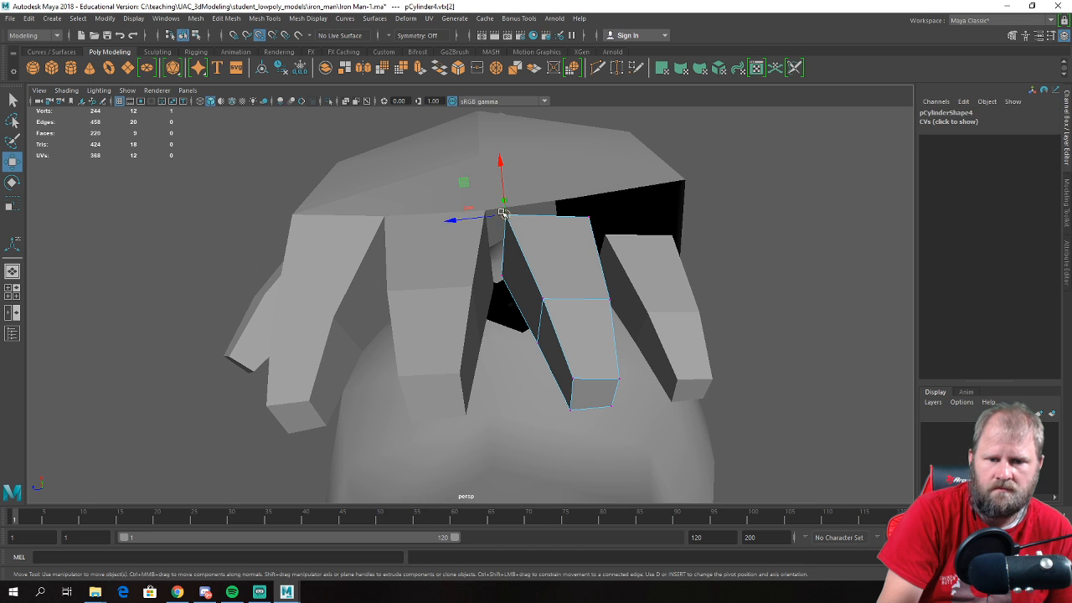
{"action": "left_click_drag", "start_coordinate": [481, 210], "coordinate": [544, 285], "text": "alt"}
{"action": "left_click", "coordinate": [496, 258]}
{"action": "key", "text": "v"}
{"action": "key", "text": "v"}
{"action": "left_click_drag", "start_coordinate": [537, 227], "coordinate": [409, 307]}
{"action": "key", "text": "v"}
{"action": "right_click_drag", "start_coordinate": [382, 290], "coordinate": [555, 351], "text": "alt"}
{"action": "key", "text": "v"}
- Snap the little finger's upper vertices to the outer corners of the palm opening
{"action": "left_click_drag", "start_coordinate": [291, 315], "coordinate": [206, 327]}
{"action": "right_click_drag", "start_coordinate": [206, 328], "coordinate": [136, 258]}
{"action": "left_click_drag", "start_coordinate": [226, 309], "coordinate": [278, 334]}
{"action": "key", "text": "v"}
{"action": "left_click_drag", "start_coordinate": [160, 279], "coordinate": [458, 228], "text": "alt"}
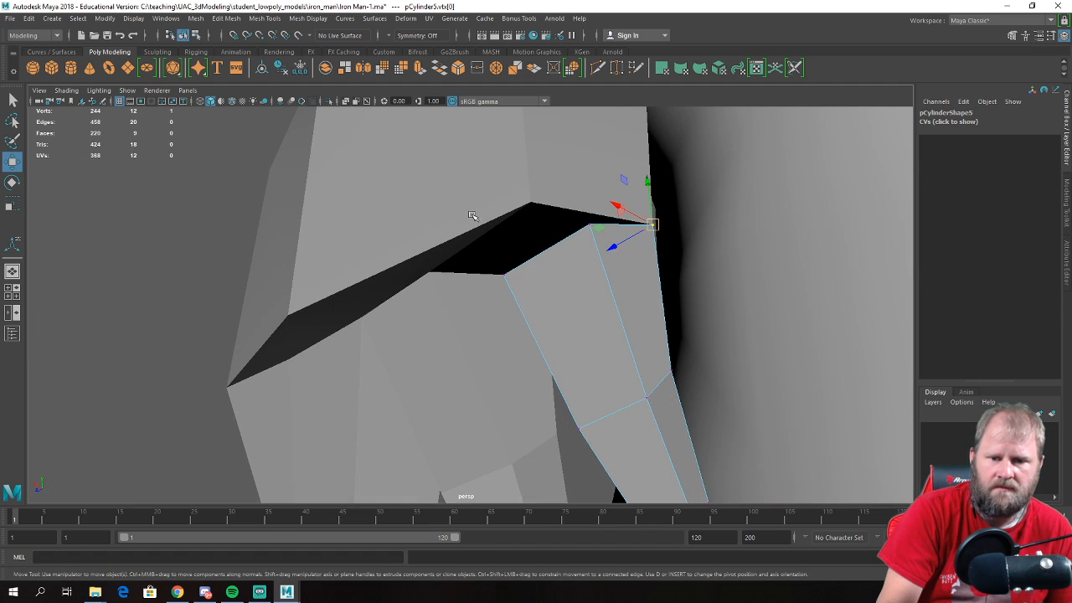
{"action": "left_click_drag", "start_coordinate": [590, 226], "coordinate": [450, 291]}
- Combine the arm and hand mesh with the index, ring and little fingers into one object, leaving out the thumb
{"action": "right_click_drag", "start_coordinate": [450, 291], "coordinate": [505, 253]}
{"action": "left_click", "coordinate": [236, 290]}
{"action": "left_click_drag", "start_coordinate": [236, 291], "coordinate": [538, 323], "text": "alt"}
{"action": "left_click", "coordinate": [491, 350]}
{"action": "left_click_drag", "start_coordinate": [492, 350], "coordinate": [566, 376], "text": "alt"}
{"action": "left_click_drag", "start_coordinate": [565, 376], "coordinate": [455, 308]}
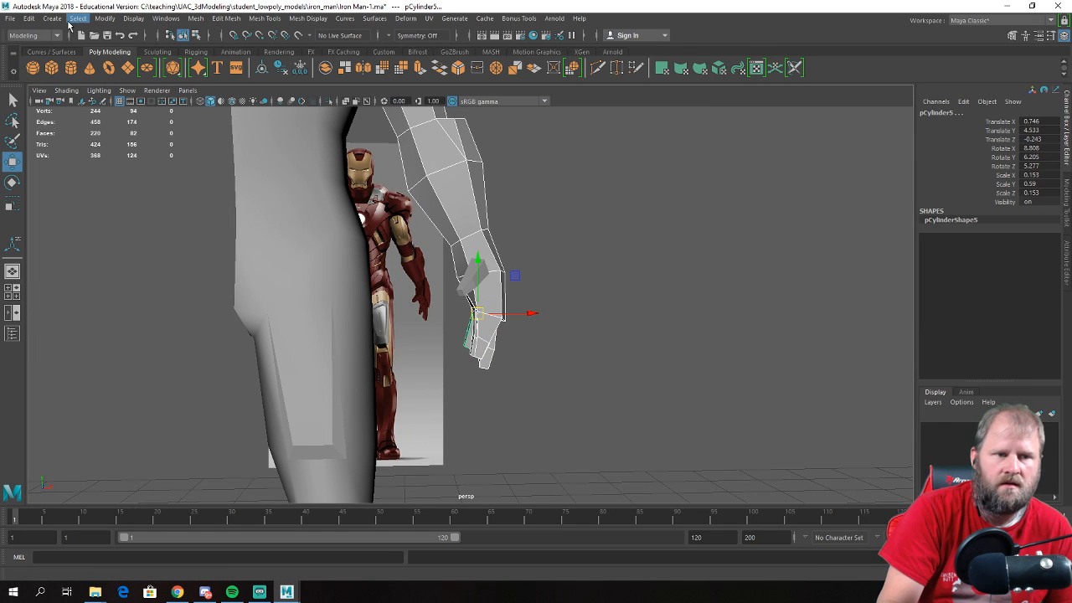
{"action": "left_click", "coordinate": [200, 18]}
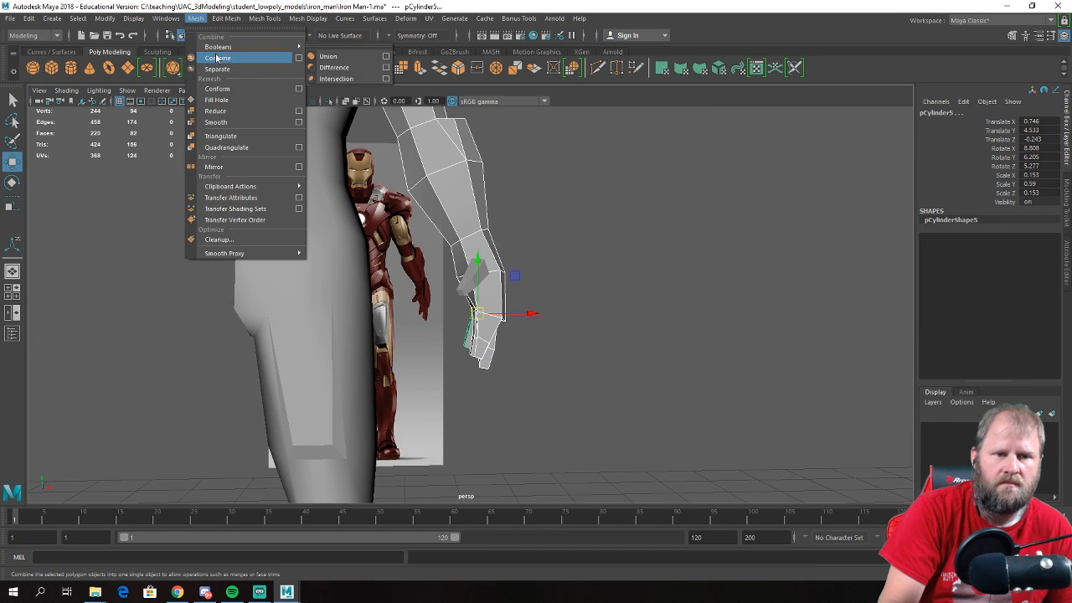
{"action": "left_click", "coordinate": [216, 52]}
- Merge the overlapping vertices where the fingers meet the palm, using a 0.01 distance threshold
{"action": "right_click", "coordinate": [428, 178]}
{"action": "left_click", "coordinate": [376, 175]}
{"action": "right_click_drag", "start_coordinate": [448, 160], "coordinate": [496, 113], "text": "shift"}
{"action": "scroll", "coordinate": [548, 282], "scroll_direction": "up", "scroll_amount": 4}
{"action": "left_click_drag", "start_coordinate": [549, 282], "coordinate": [362, 298], "text": "alt"}
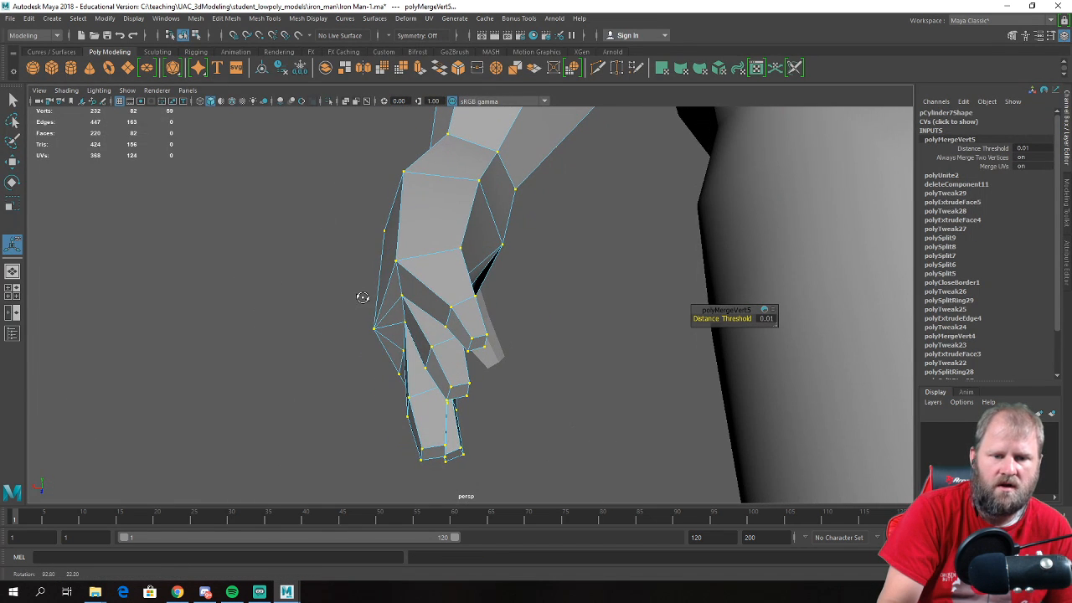
- Reposition the vertices between the finger bases along the palm's lower edge to refine the knuckle shape
{"action": "left_click", "coordinate": [395, 259]}
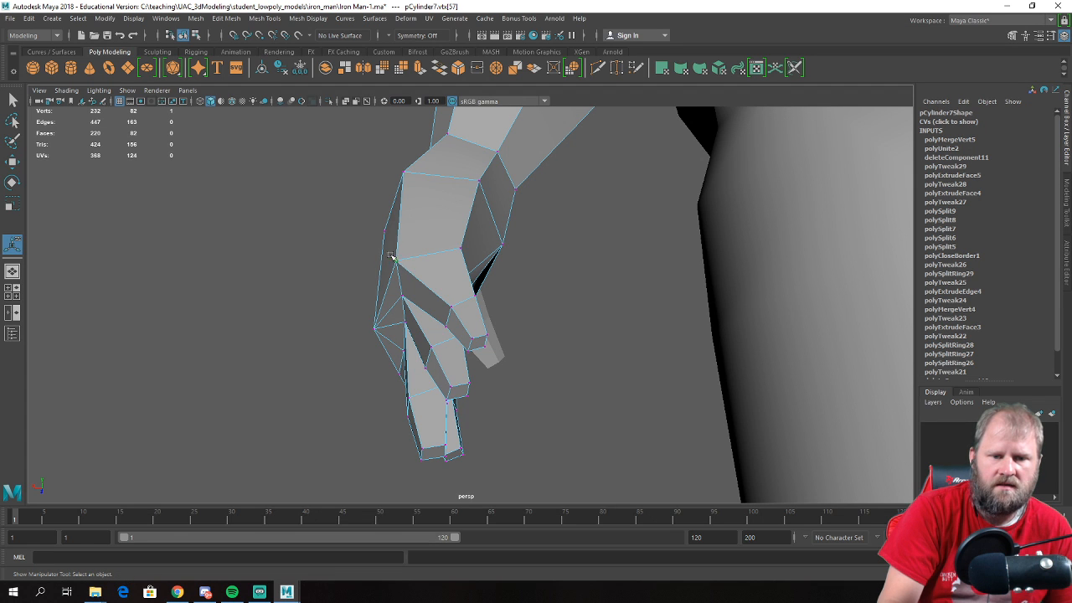
{"action": "key", "text": "w"}
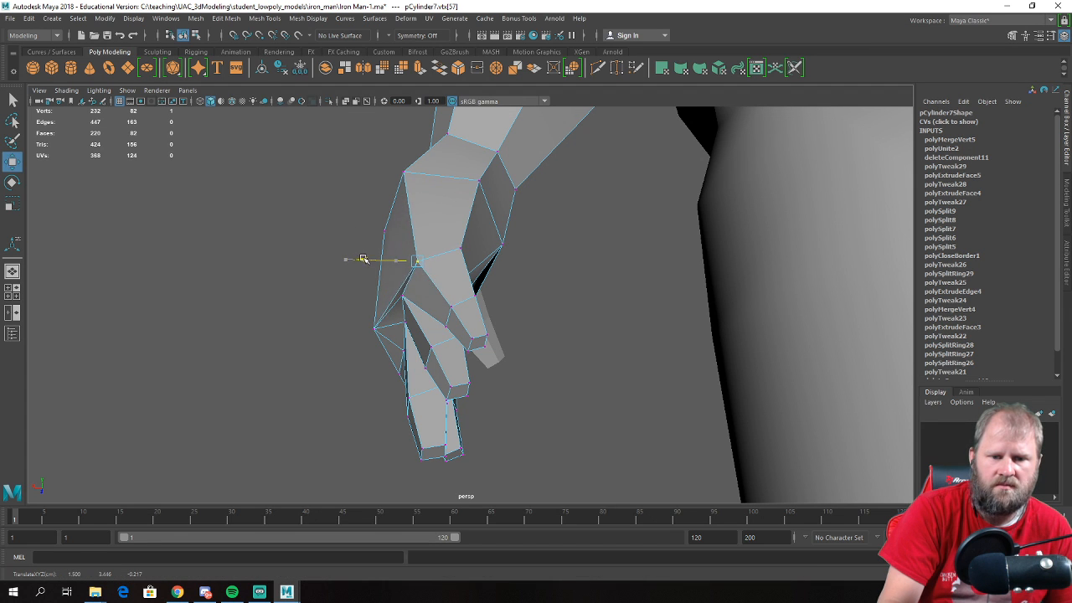
{"action": "left_click_drag", "start_coordinate": [427, 259], "coordinate": [529, 242], "text": "alt"}
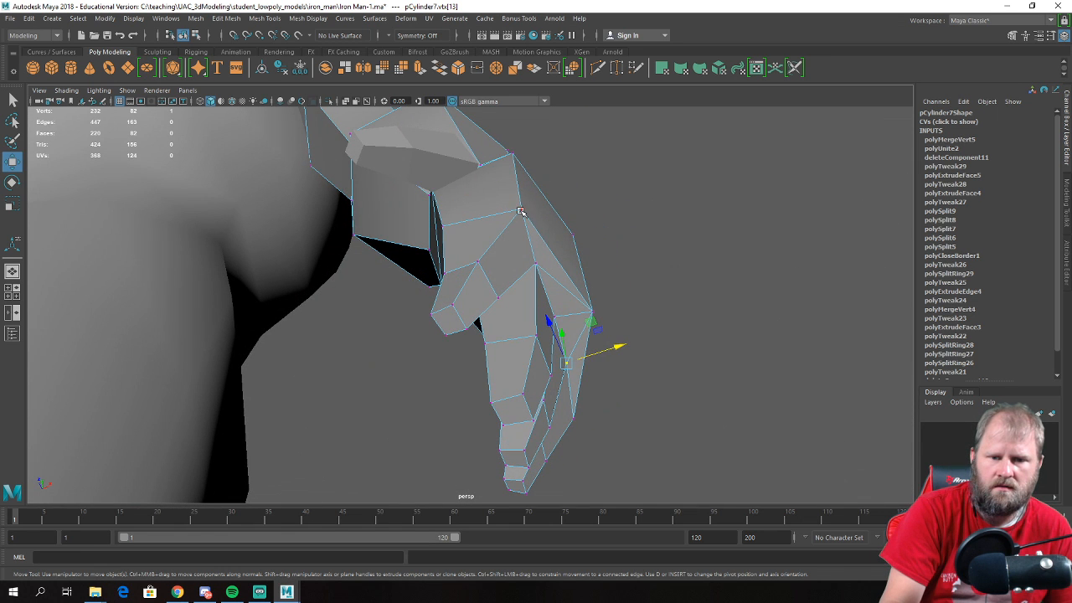
{"action": "left_click_drag", "start_coordinate": [567, 189], "coordinate": [515, 237]}
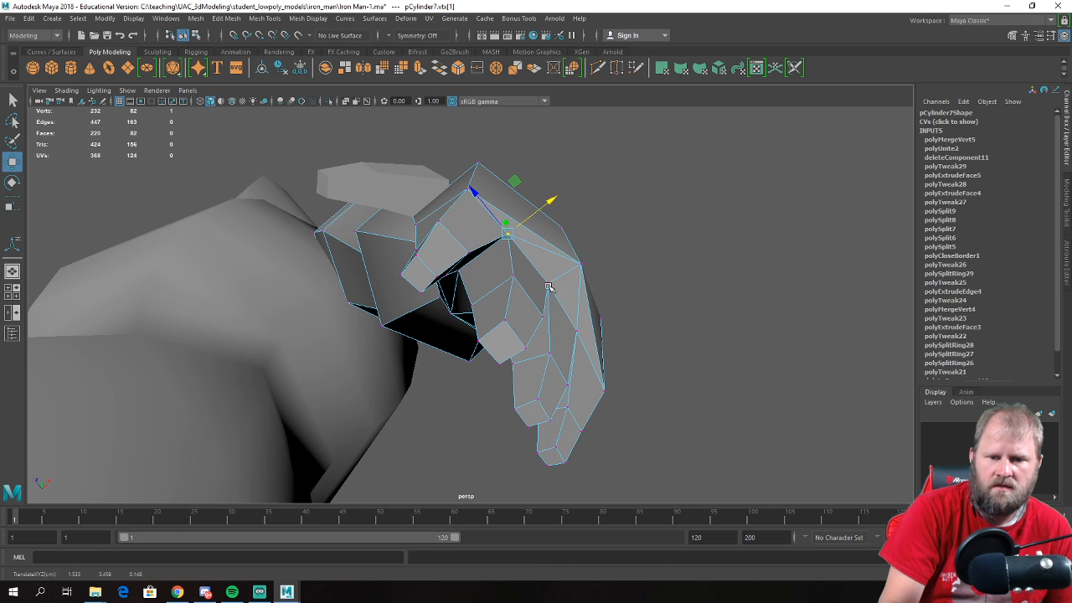
{"action": "left_click_drag", "start_coordinate": [592, 248], "coordinate": [524, 322], "text": "alt"}
{"action": "right_click_drag", "start_coordinate": [455, 255], "coordinate": [474, 220]}
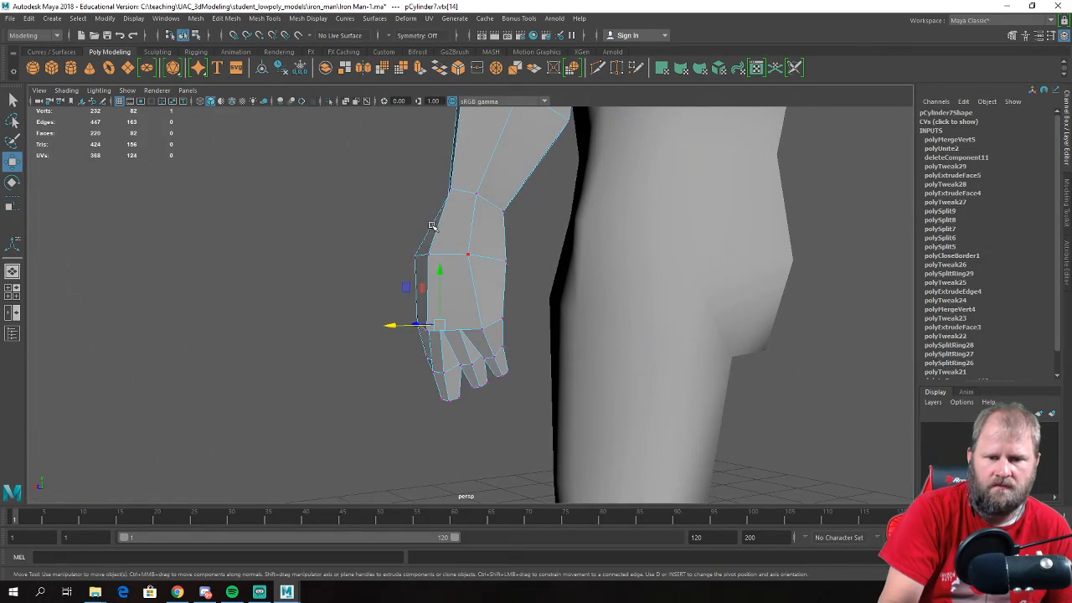
{"action": "left_click", "coordinate": [371, 237]}
- Delete the palm's side face behind the thumb
{"action": "scroll", "coordinate": [371, 237], "scroll_direction": "down", "scroll_amount": 3}
{"action": "left_click_drag", "start_coordinate": [364, 255], "coordinate": [438, 214], "text": "alt"}
{"action": "left_click", "coordinate": [459, 274]}
{"action": "right_click_drag", "start_coordinate": [439, 210], "coordinate": [441, 239]}
{"action": "left_click", "coordinate": [440, 224]}
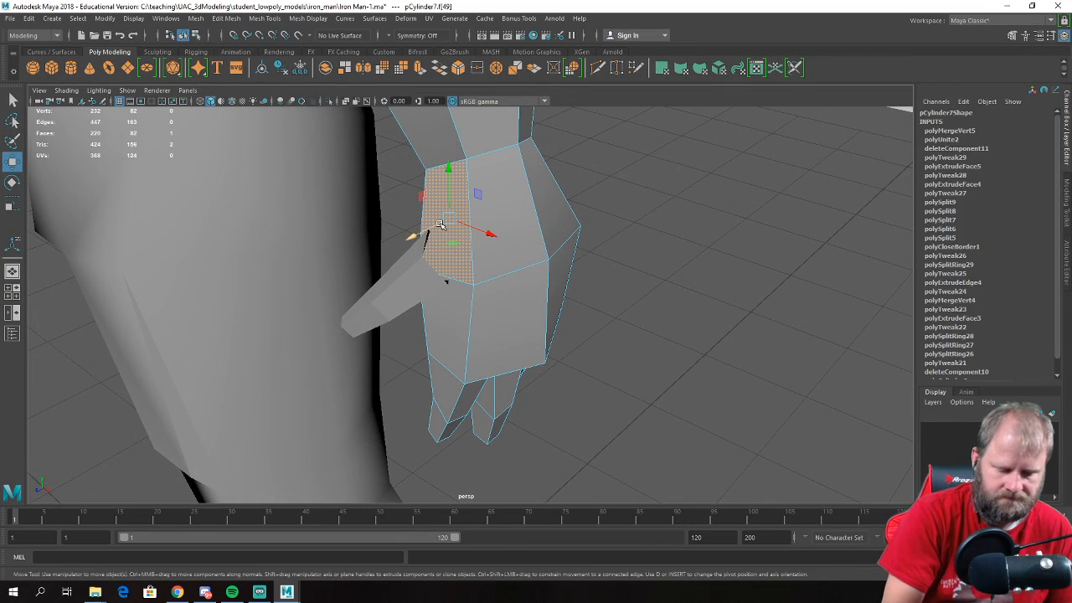
{"action": "key", "text": "Delete"}
- Snap the thumb's base vertices to the corners of the opening in the side of the palm
{"action": "left_click_drag", "start_coordinate": [440, 226], "coordinate": [413, 224], "text": "alt"}
{"action": "left_click", "coordinate": [369, 252]}
{"action": "left_click_drag", "start_coordinate": [369, 253], "coordinate": [513, 226], "text": "alt"}
{"action": "right_click_drag", "start_coordinate": [513, 225], "coordinate": [493, 220]}
{"action": "left_click", "coordinate": [503, 209]}
{"action": "left_click_drag", "start_coordinate": [459, 146], "coordinate": [456, 226], "text": "alt"}
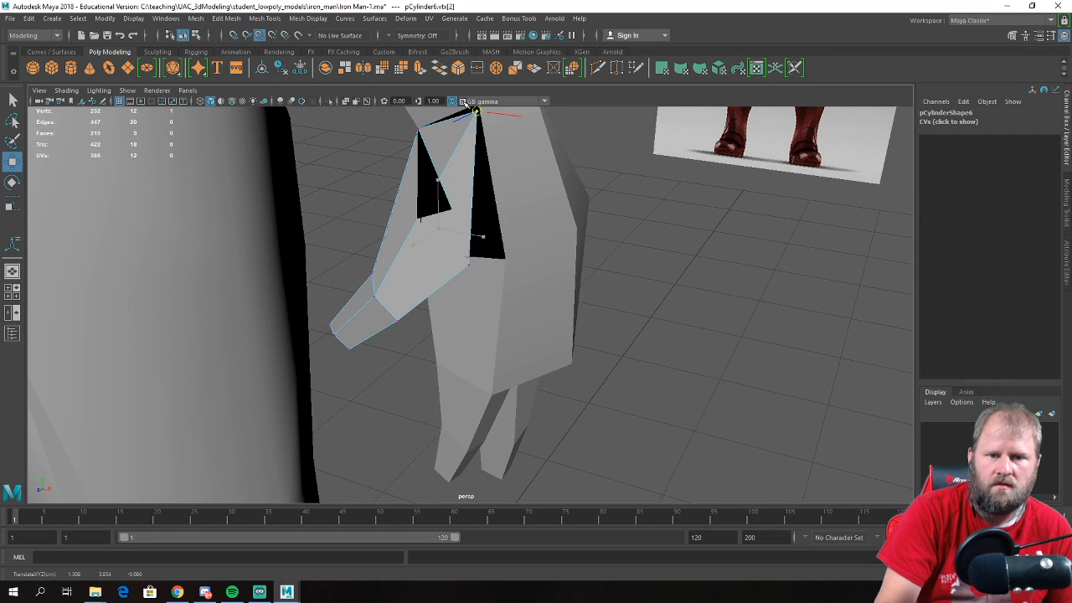
{"action": "left_click_drag", "start_coordinate": [473, 100], "coordinate": [481, 166], "text": "alt"}
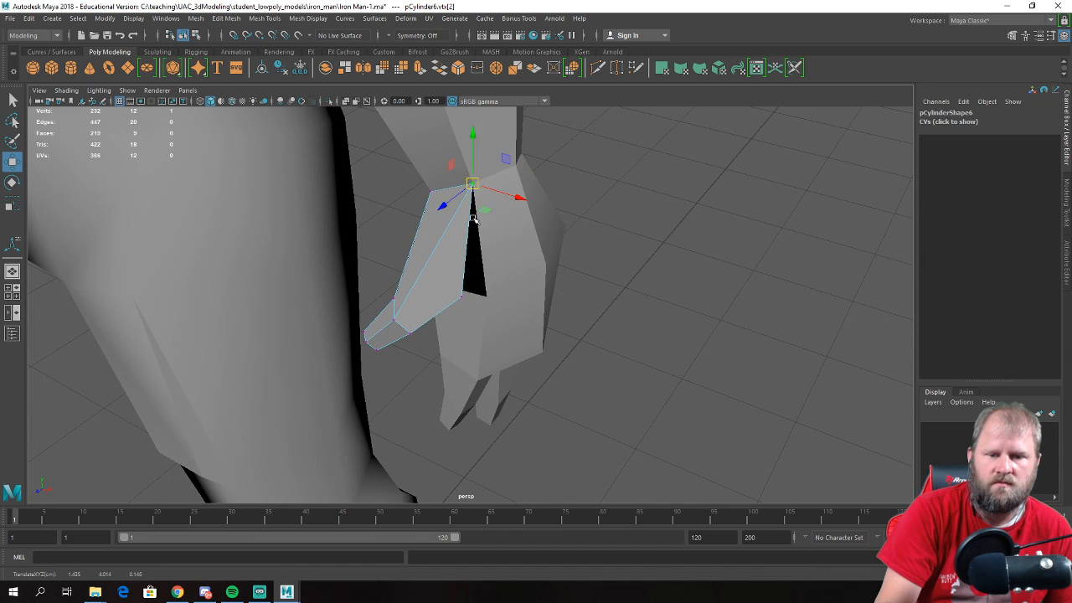
{"action": "left_click_drag", "start_coordinate": [472, 210], "coordinate": [444, 226], "text": "alt"}
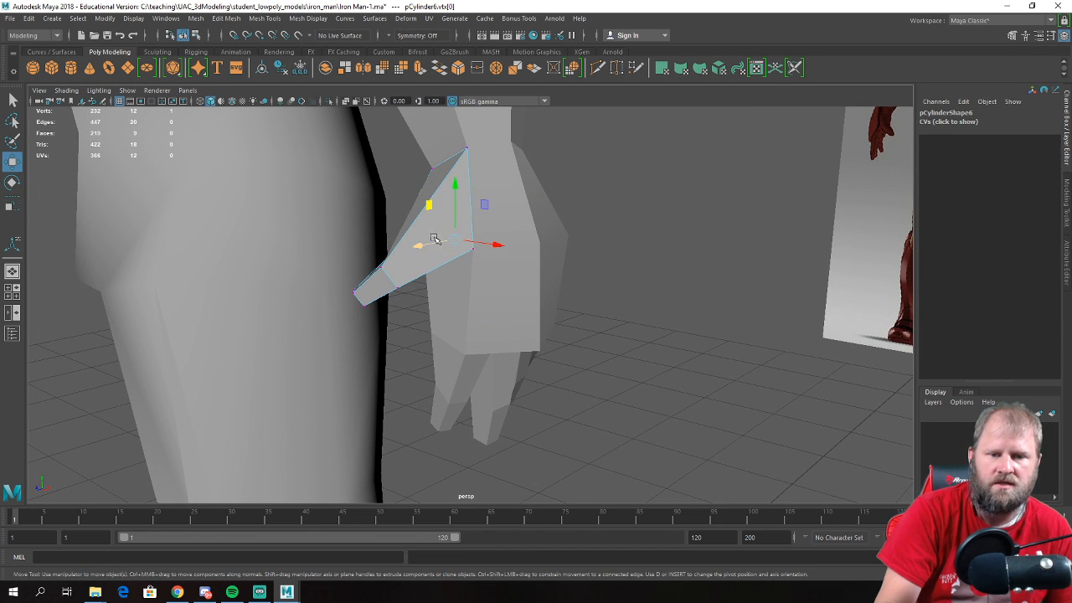
{"action": "left_click_drag", "start_coordinate": [427, 253], "coordinate": [454, 203], "text": "alt"}
- Combine the thumb with the arm and hand mesh into one object
{"action": "right_click_drag", "start_coordinate": [453, 202], "coordinate": [573, 136]}
{"action": "scroll", "coordinate": [540, 206], "scroll_direction": "down", "scroll_amount": 5}
{"action": "left_click", "coordinate": [633, 229]}
{"action": "left_click_drag", "start_coordinate": [633, 230], "coordinate": [466, 248], "text": "alt"}
{"action": "left_click", "coordinate": [470, 266]}
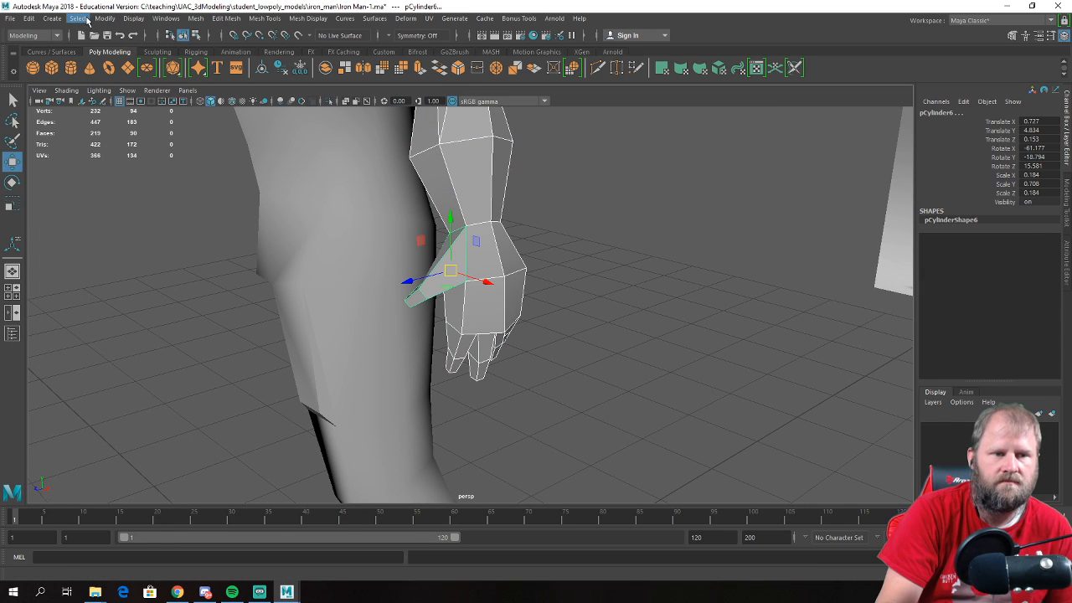
{"action": "left_click", "coordinate": [195, 17]}
{"action": "left_click", "coordinate": [214, 46]}
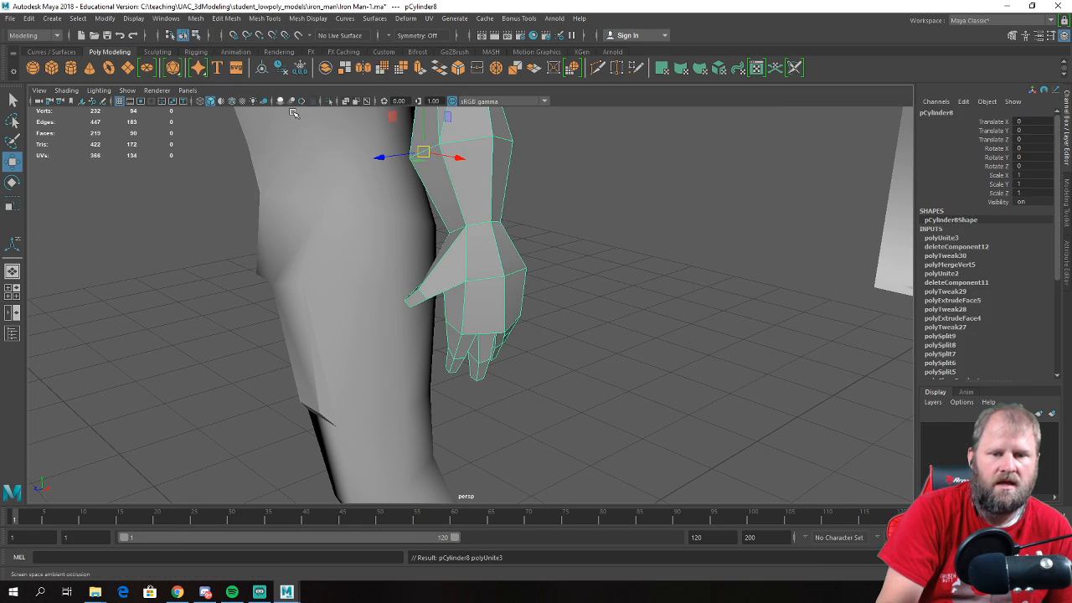
- Merge the hand vertices around the thumb's base with a 0.01 distance threshold
{"action": "right_click_drag", "start_coordinate": [490, 194], "coordinate": [431, 206]}
{"action": "left_click_drag", "start_coordinate": [423, 200], "coordinate": [583, 348]}
{"action": "right_click_drag", "start_coordinate": [501, 298], "coordinate": [569, 229], "text": "shift"}
{"action": "left_click_drag", "start_coordinate": [505, 247], "coordinate": [463, 208], "text": "alt"}
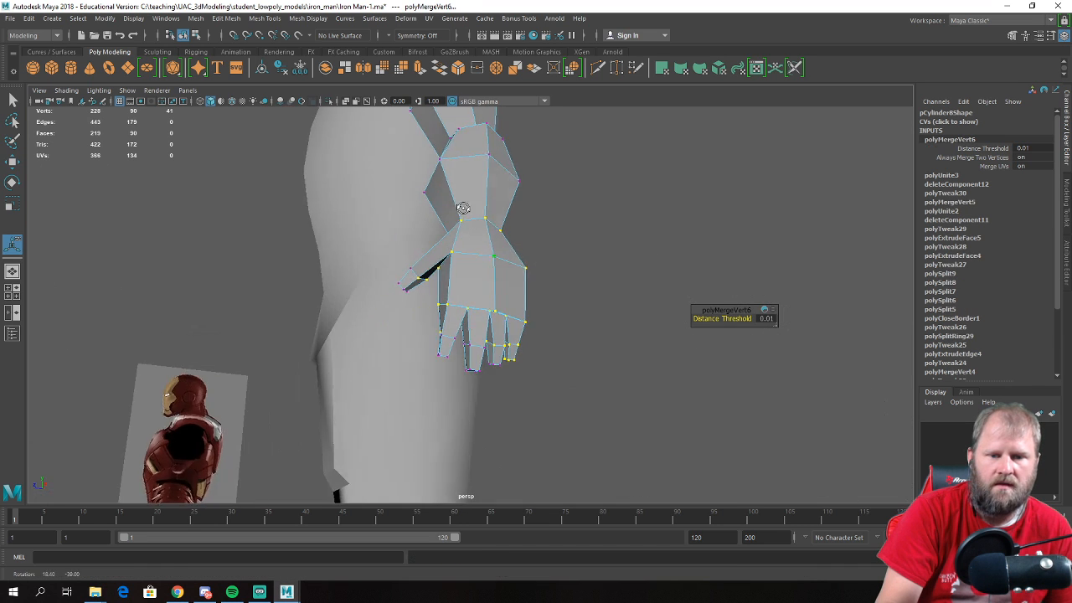
- Cut new edges across the thumb near its base with the Multi-Cut tool
{"action": "right_click_drag", "start_coordinate": [462, 209], "coordinate": [617, 297], "text": "alt"}
{"action": "left_click_drag", "start_coordinate": [584, 268], "coordinate": [466, 255], "text": "alt"}
{"action": "right_click_drag", "start_coordinate": [431, 215], "coordinate": [383, 210]}
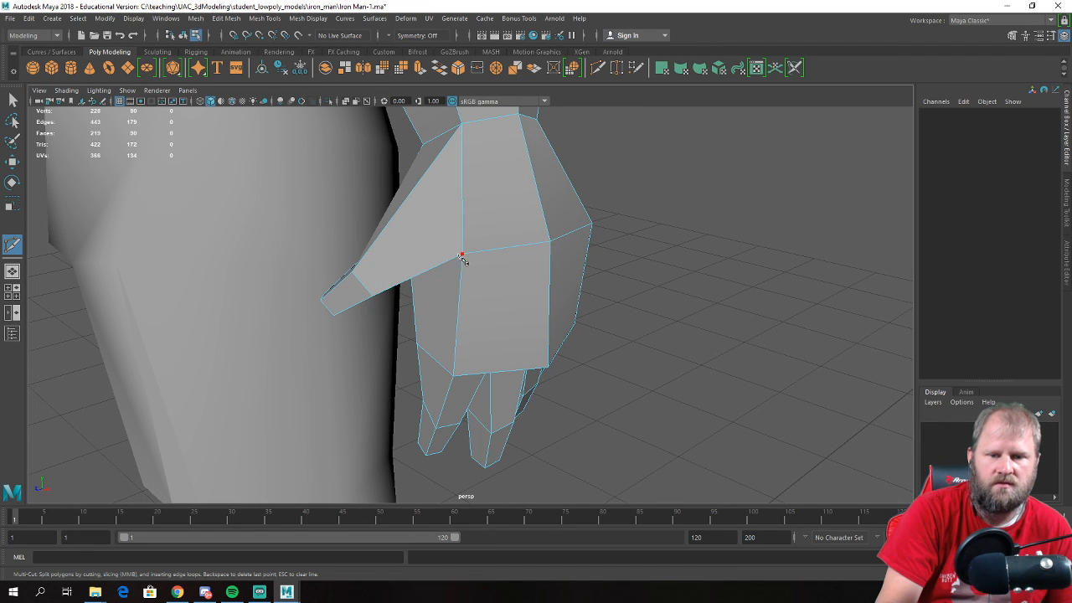
{"action": "left_click_drag", "start_coordinate": [393, 229], "coordinate": [527, 217], "text": "alt"}
{"action": "left_click", "coordinate": [545, 180]}
{"action": "key", "text": "w"}
- Adjust the new thumb vertices and the palm corner below them to shape the thumb's base
{"action": "right_click_drag", "start_coordinate": [527, 218], "coordinate": [555, 273], "text": "alt"}
{"action": "right_click_drag", "start_coordinate": [485, 223], "coordinate": [484, 194]}
{"action": "left_click", "coordinate": [459, 186]}
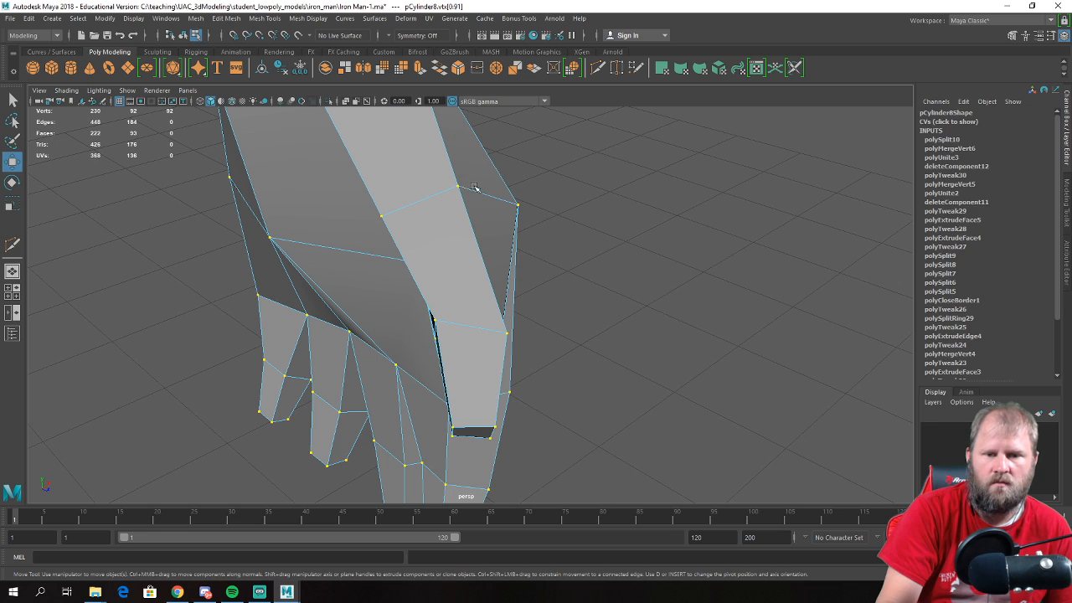
{"action": "left_click_drag", "start_coordinate": [477, 190], "coordinate": [501, 196]}
{"action": "left_click", "coordinate": [460, 186]}
{"action": "left_click", "coordinate": [378, 216]}
{"action": "left_click_drag", "start_coordinate": [381, 215], "coordinate": [494, 224]}
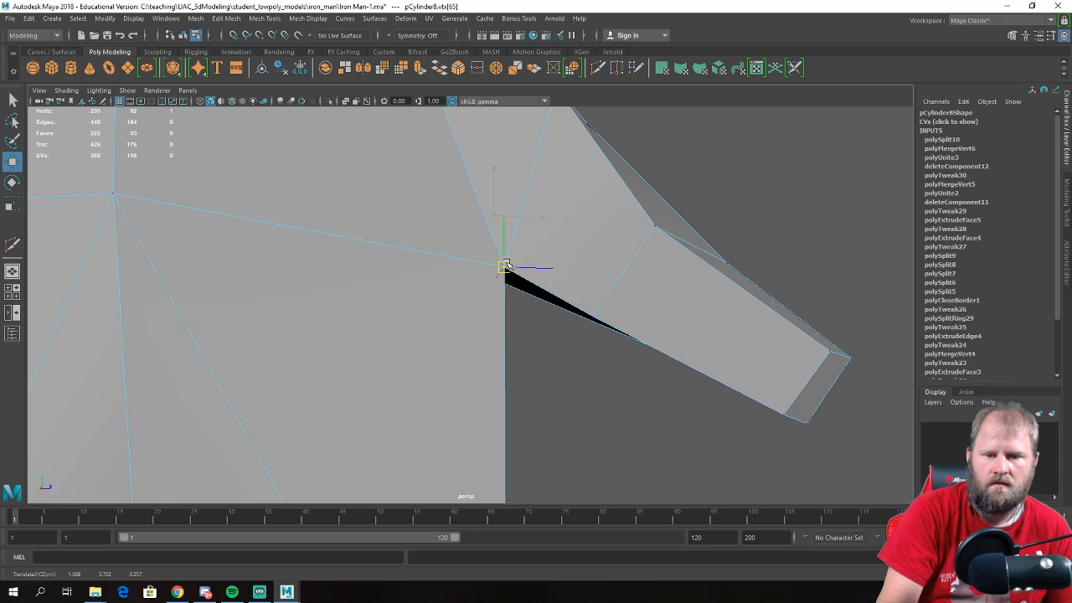
{"action": "left_click_drag", "start_coordinate": [497, 267], "coordinate": [374, 280]}
{"action": "scroll", "coordinate": [500, 264], "scroll_direction": "down", "scroll_amount": 5}
{"action": "scroll", "coordinate": [503, 261], "scroll_direction": "down", "scroll_amount": 4}
{"action": "left_click_drag", "start_coordinate": [525, 258], "coordinate": [517, 260], "text": "alt"}
{"action": "right_click_drag", "start_coordinate": [517, 260], "coordinate": [569, 243]}
{"action": "left_click", "coordinate": [583, 240]}
- Soften the edges of the combined arm and hand mesh and deselect it
{"action": "scroll", "coordinate": [588, 252], "scroll_direction": "down", "scroll_amount": 5}
{"action": "left_click_drag", "start_coordinate": [589, 256], "coordinate": [486, 310], "text": "alt"}
{"action": "left_click", "coordinate": [478, 295]}
{"action": "scroll", "coordinate": [360, 295], "scroll_direction": "up", "scroll_amount": 3}
{"action": "left_click_drag", "start_coordinate": [360, 294], "coordinate": [452, 297], "text": "alt"}
{"action": "left_click", "coordinate": [303, 19]}
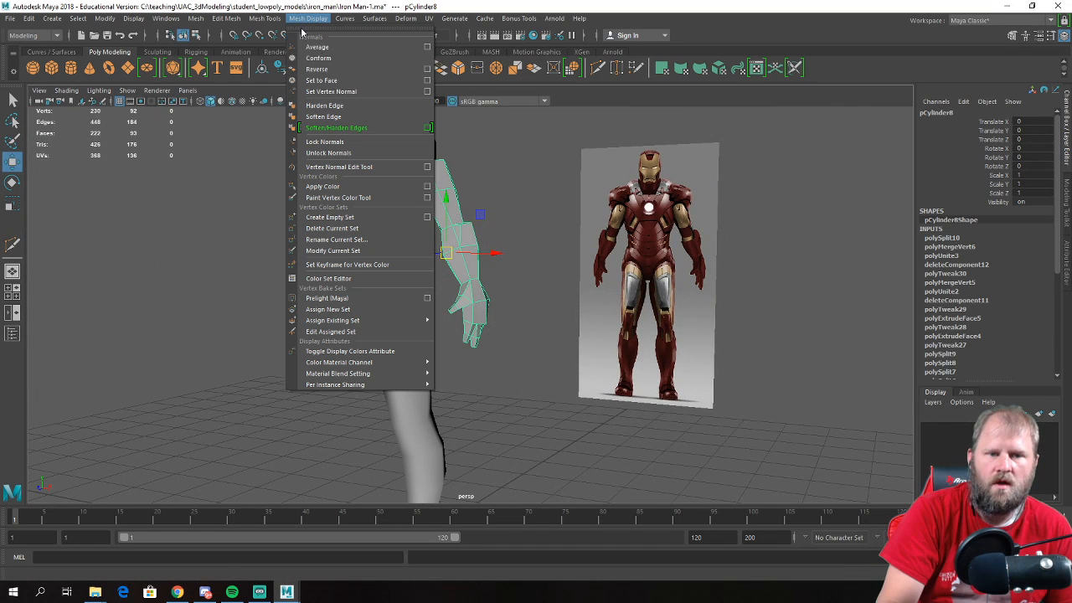
{"action": "left_click", "coordinate": [344, 116]}
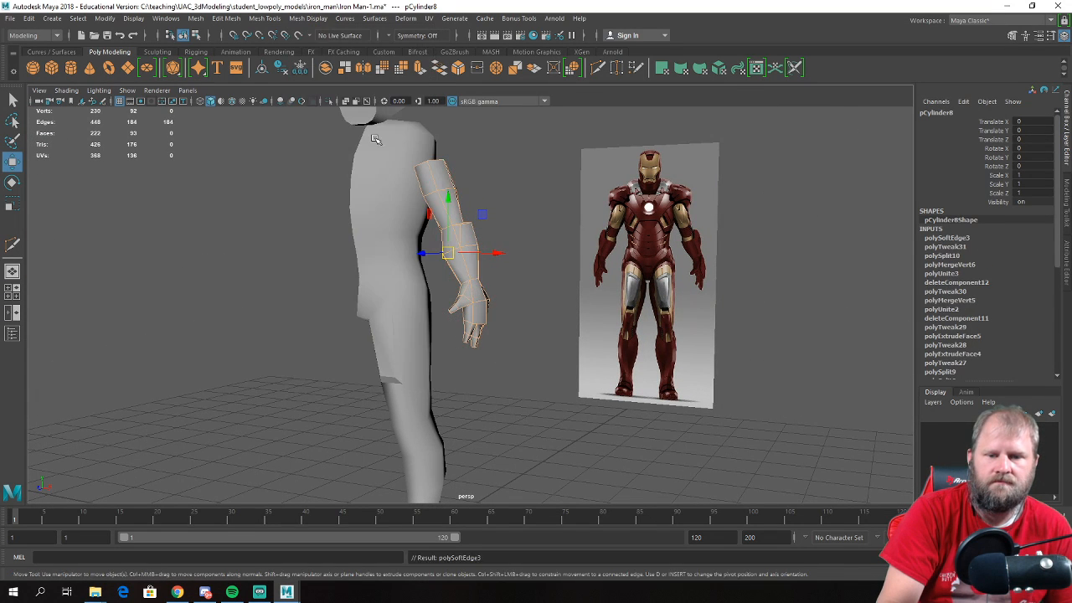
{"action": "left_click_drag", "start_coordinate": [533, 230], "coordinate": [521, 244], "text": "alt"}
{"action": "right_click_drag", "start_coordinate": [463, 240], "coordinate": [487, 219]}
{"action": "left_click", "coordinate": [502, 221]}
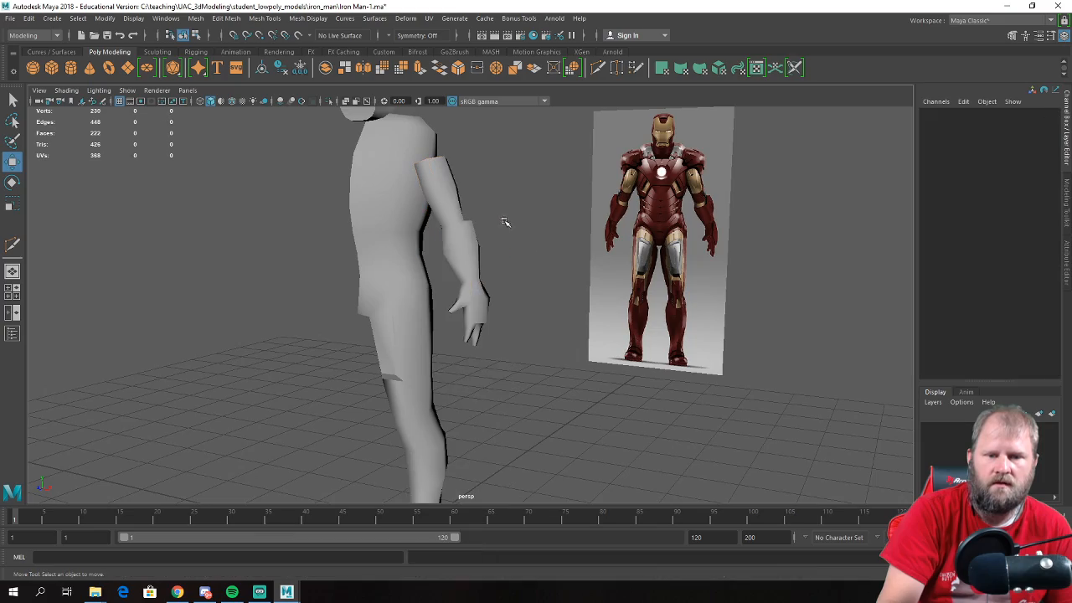
- Select the arm and move its pivot to the shoulder end
{"action": "left_click_drag", "start_coordinate": [528, 217], "coordinate": [521, 260], "text": "alt"}
{"action": "left_click", "coordinate": [438, 203]}
{"action": "left_click_drag", "start_coordinate": [440, 201], "coordinate": [449, 206], "text": "alt"}
{"action": "middle_click_drag", "start_coordinate": [450, 207], "coordinate": [504, 299], "text": "alt"}
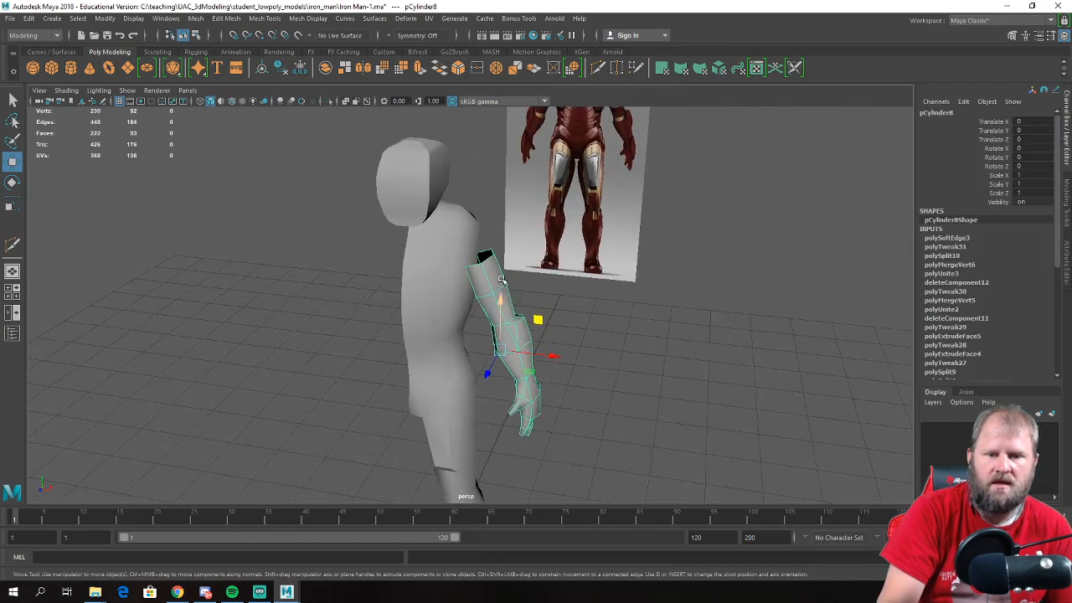
{"action": "scroll", "coordinate": [505, 260], "scroll_direction": "up", "scroll_amount": 5}
{"action": "left_click_drag", "start_coordinate": [507, 257], "coordinate": [514, 277], "text": "alt"}
{"action": "key", "text": "d"}
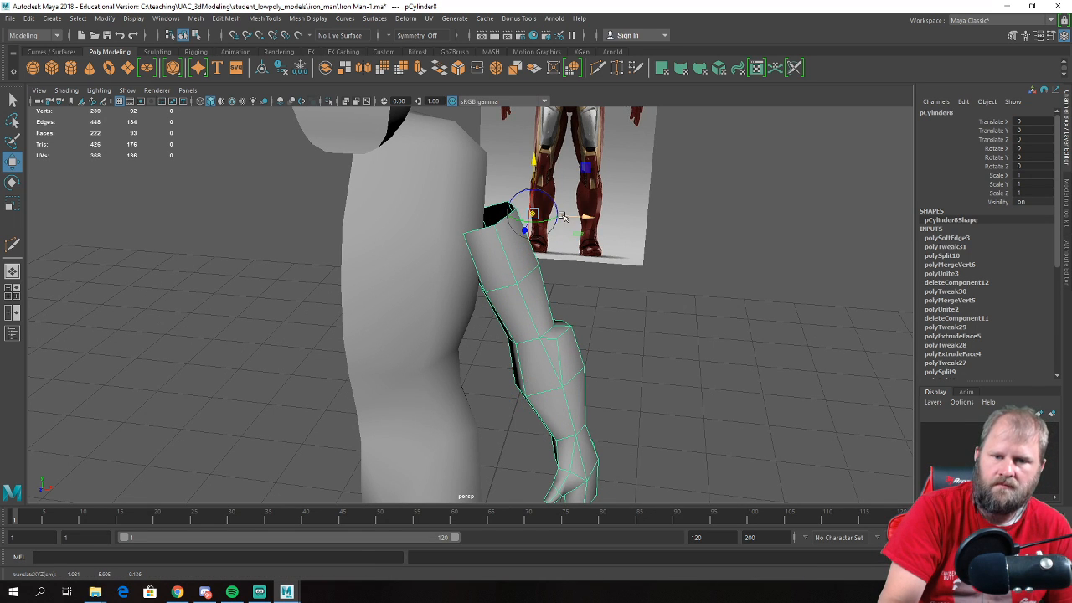
{"action": "left_click_drag", "start_coordinate": [535, 220], "coordinate": [512, 249], "text": "alt"}
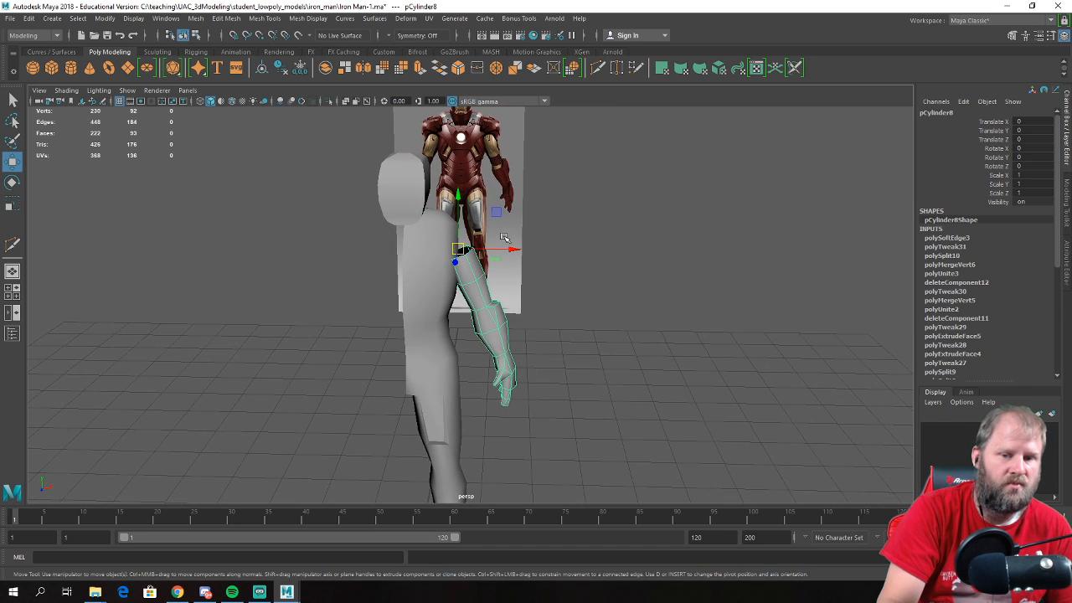
- Rotate the arm outward about the shoulder to about 70.767 in Z and show the four-view layout
{"action": "key", "text": "e"}
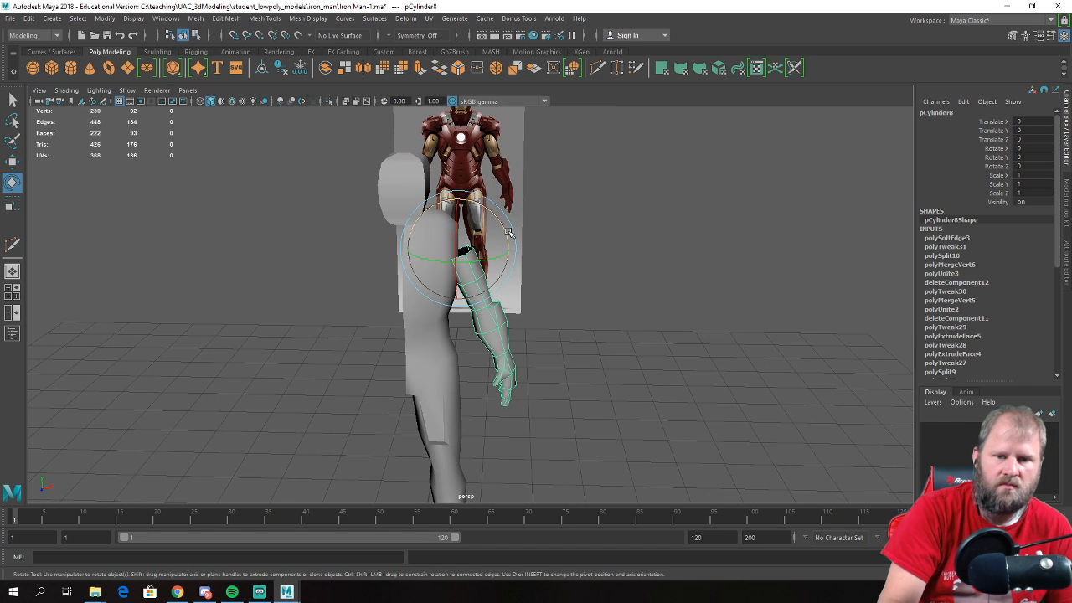
{"action": "left_click_drag", "start_coordinate": [507, 232], "coordinate": [506, 227]}
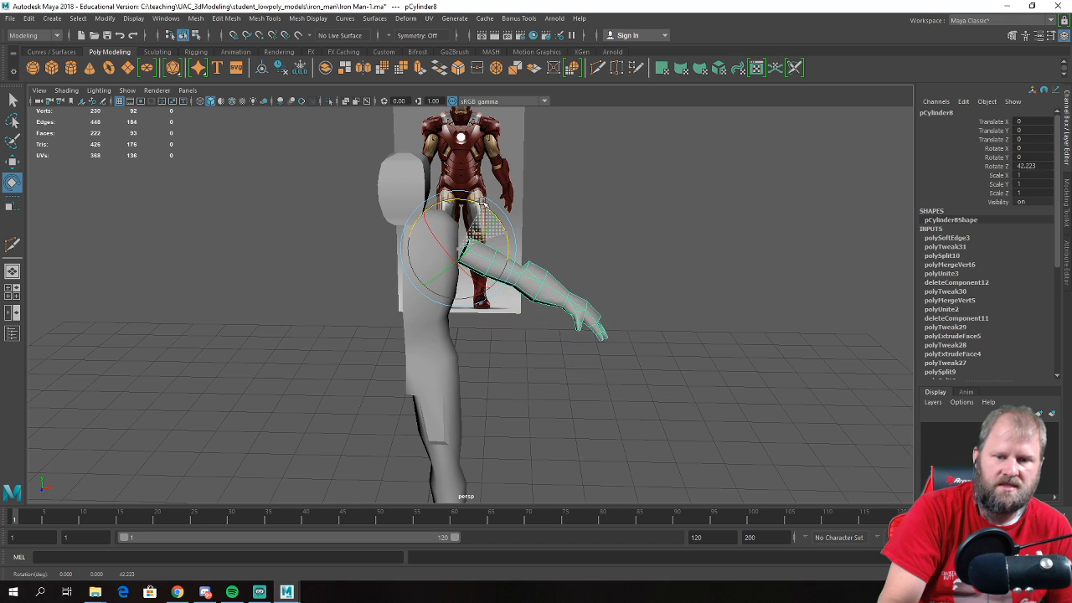
{"action": "left_click_drag", "start_coordinate": [471, 192], "coordinate": [459, 183]}
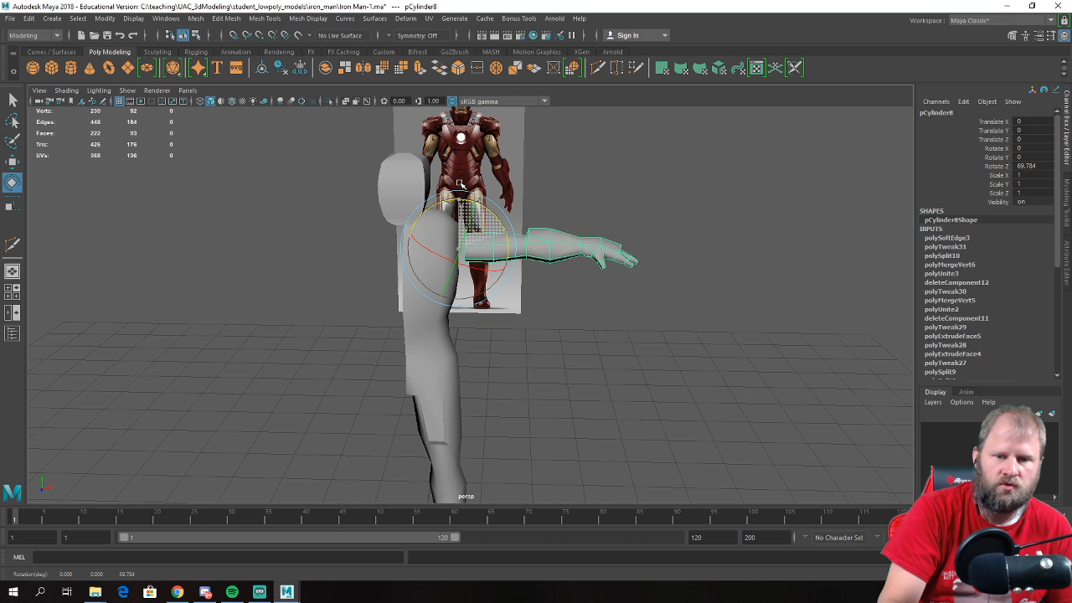
{"action": "key", "text": "space"}
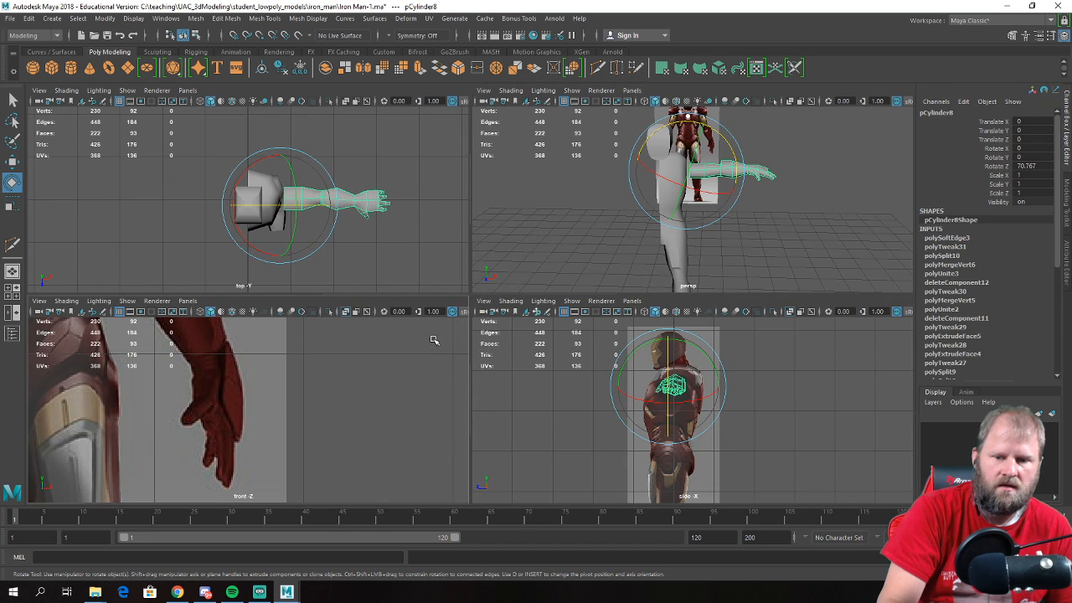
- In the front view, move the arm to 0.054 in Y and rotate it to 67.567 in Z
{"action": "key", "text": "space"}
{"action": "scroll", "coordinate": [435, 311], "scroll_direction": "down", "scroll_amount": 5}
{"action": "key", "text": "space"}
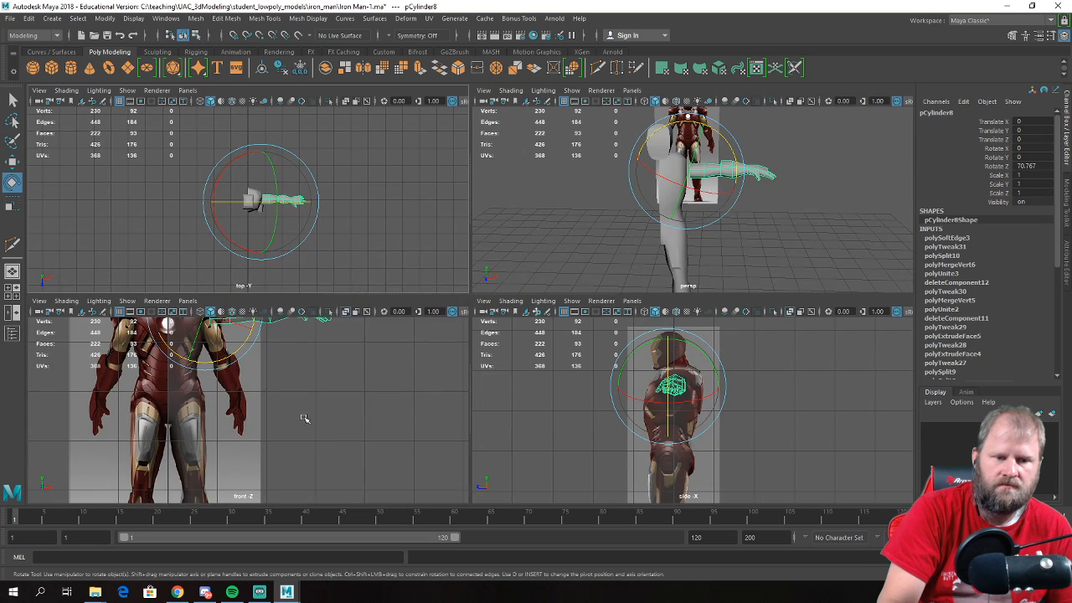
{"action": "key", "text": "space"}
{"action": "key", "text": "space"}
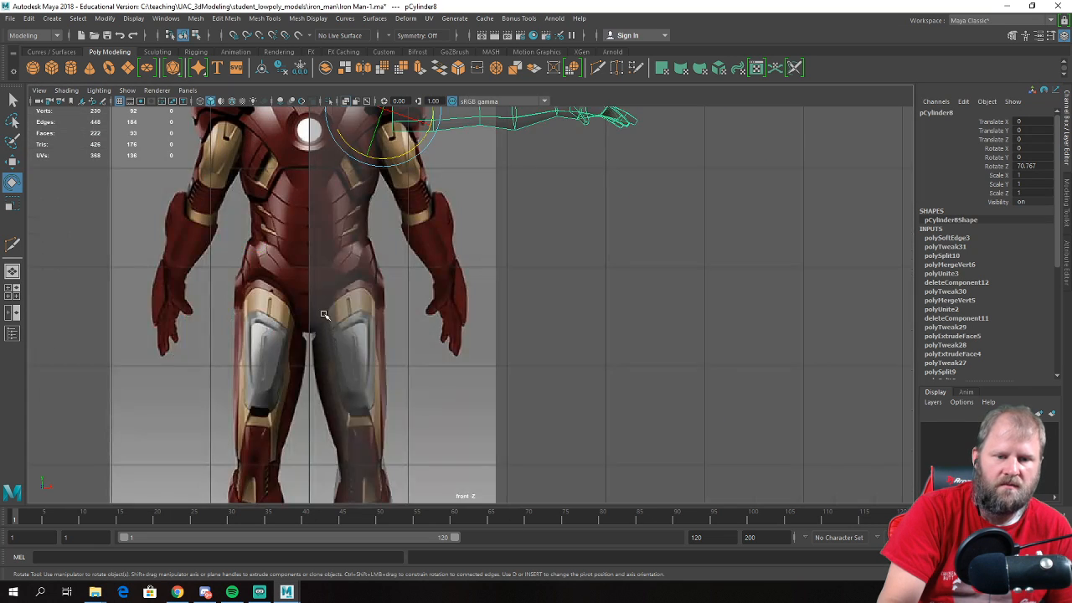
{"action": "middle_click_drag", "start_coordinate": [332, 265], "coordinate": [344, 425], "text": "alt"}
{"action": "scroll", "coordinate": [346, 423], "scroll_direction": "up", "scroll_amount": 2}
{"action": "key", "text": "w"}
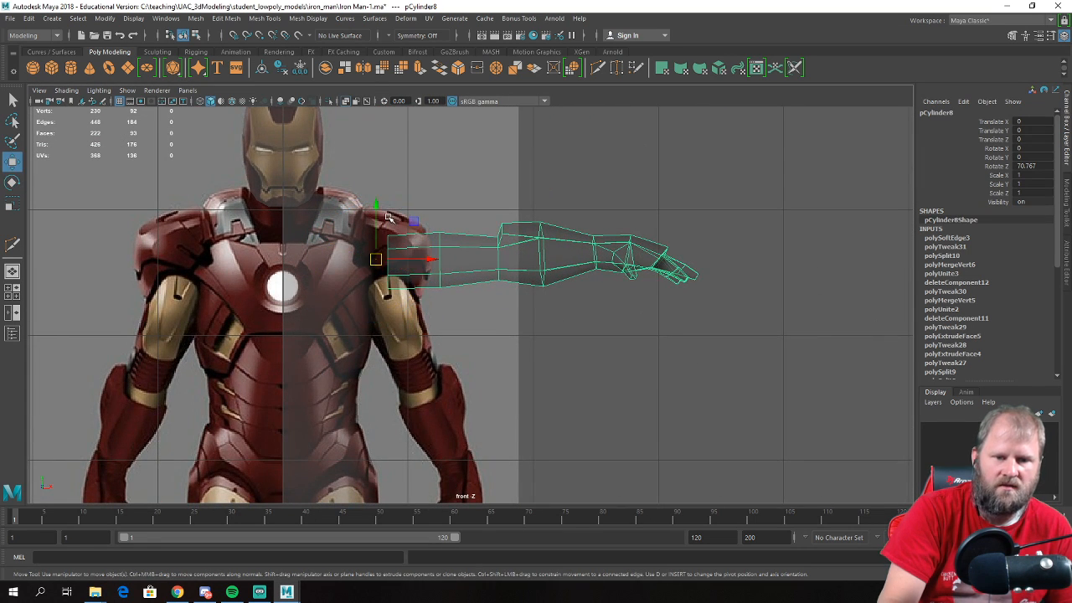
{"action": "left_click_drag", "start_coordinate": [376, 211], "coordinate": [419, 228]}
{"action": "key", "text": "e"}
{"action": "key", "text": "w"}
{"action": "scroll", "coordinate": [416, 223], "scroll_direction": "up", "scroll_amount": 3}
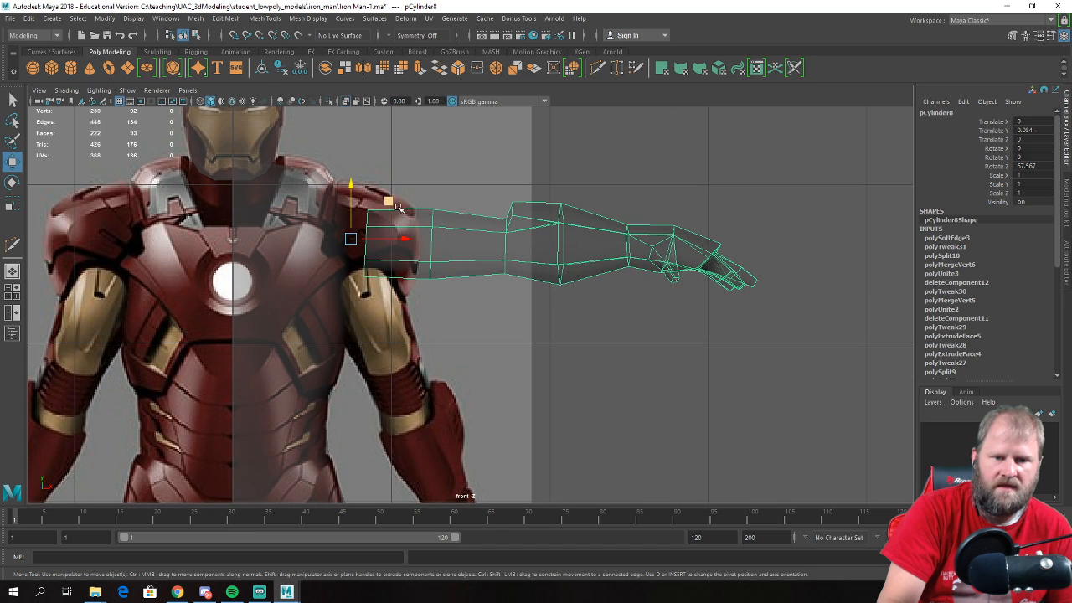
{"action": "scroll", "coordinate": [433, 258], "scroll_direction": "up", "scroll_amount": 5}
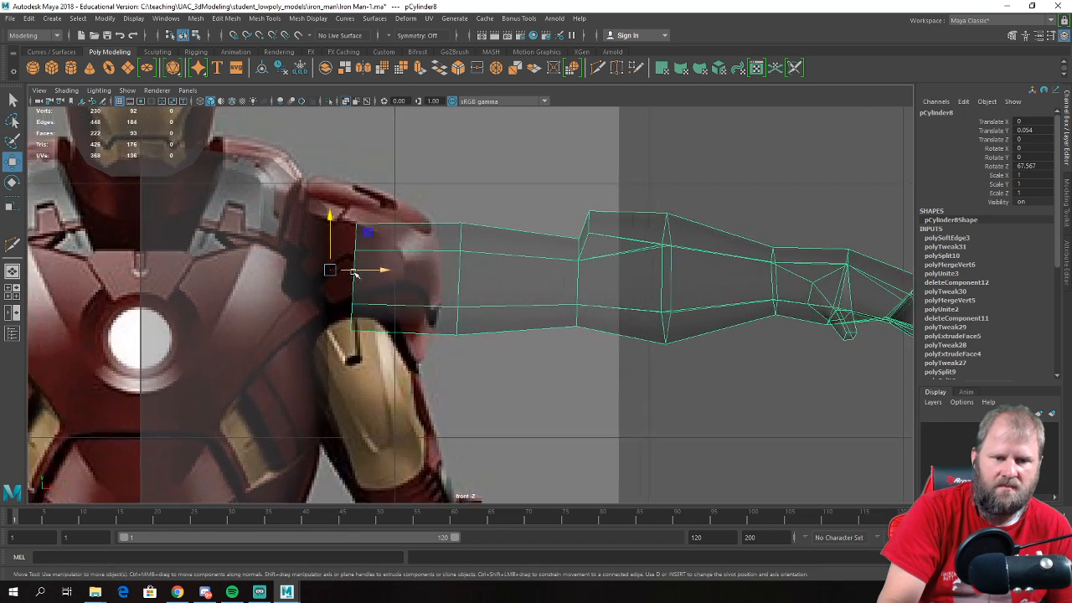
- Move the upper and lower vertices at the arm's shoulder end toward the torso to match the reference shoulder
{"action": "right_click_drag", "start_coordinate": [362, 264], "coordinate": [304, 259]}
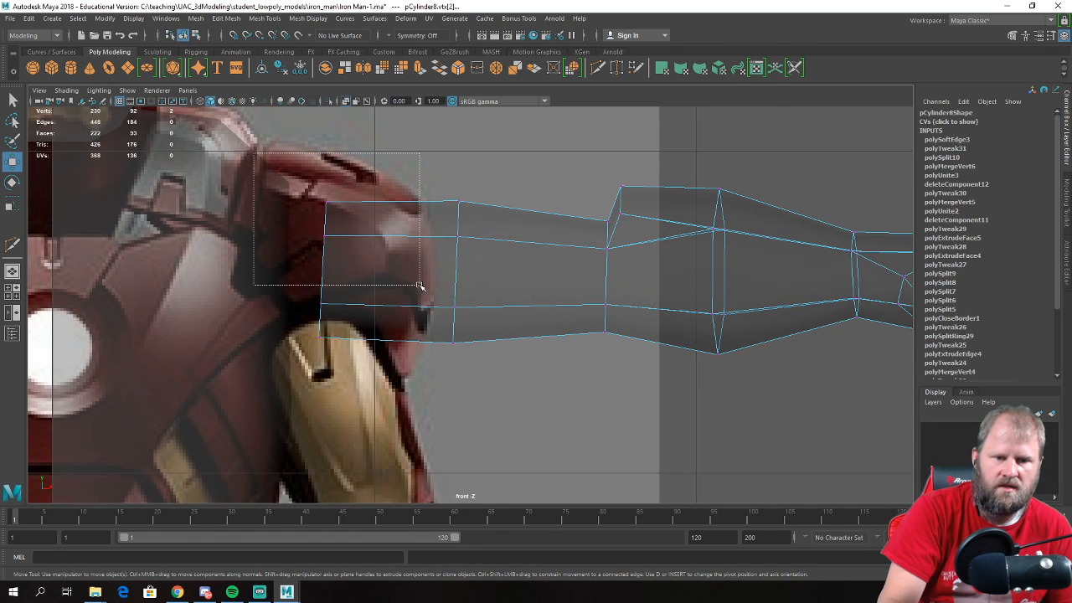
{"action": "left_click", "coordinate": [317, 199]}
{"action": "left_click_drag", "start_coordinate": [318, 199], "coordinate": [273, 142]}
{"action": "left_click_drag", "start_coordinate": [269, 251], "coordinate": [368, 379]}
{"action": "left_click_drag", "start_coordinate": [319, 321], "coordinate": [281, 317]}
- Insert an edge loop near the arm's shoulder end and raise the upper vertices there to form the shoulder
{"action": "right_click_drag", "start_coordinate": [413, 239], "coordinate": [326, 209]}
{"action": "left_click", "coordinate": [371, 204]}
{"action": "left_click_drag", "start_coordinate": [330, 130], "coordinate": [447, 265]}
{"action": "left_click_drag", "start_coordinate": [371, 179], "coordinate": [381, 146]}
{"action": "left_click_drag", "start_coordinate": [253, 119], "coordinate": [314, 184]}
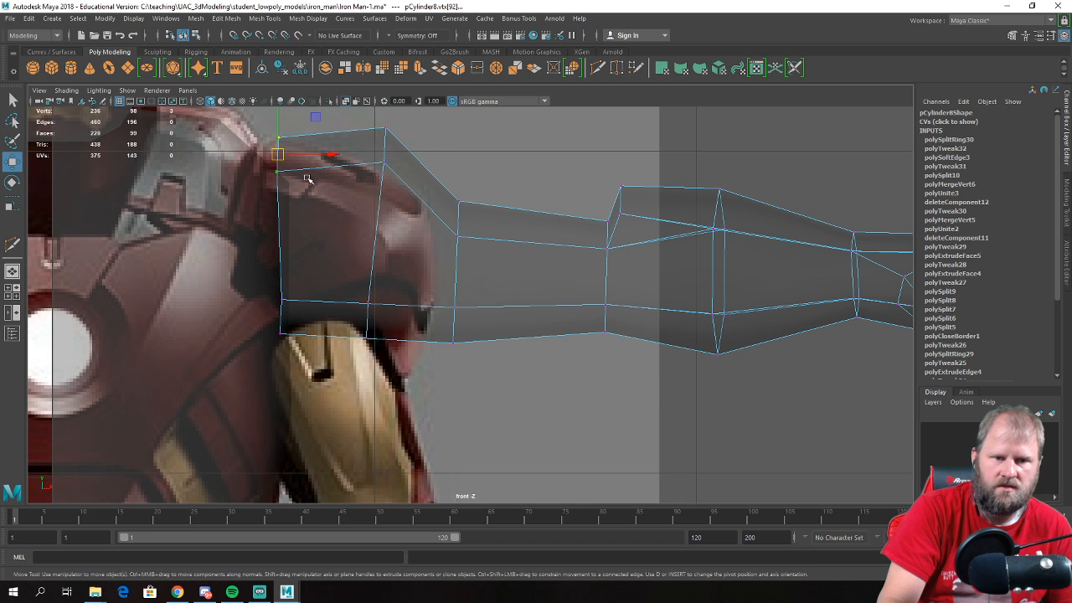
{"action": "left_click_drag", "start_coordinate": [282, 151], "coordinate": [276, 133]}
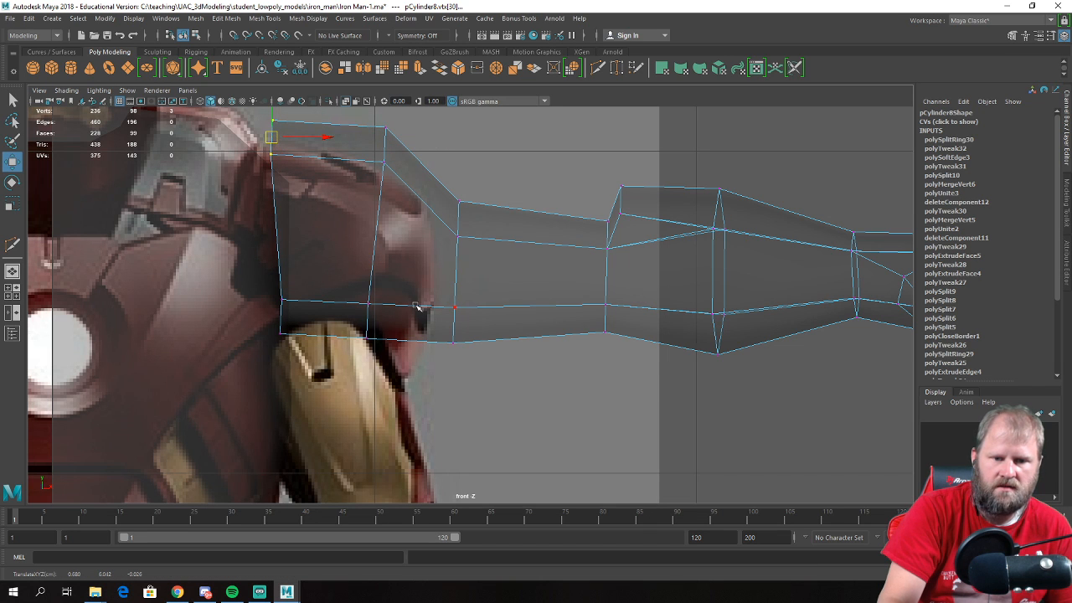
- Adjust the lower shoulder-end vertices and shift the next two vertex loops slightly toward the torso in the front view
{"action": "scroll", "coordinate": [478, 371], "scroll_direction": "down", "scroll_amount": 5}
{"action": "scroll", "coordinate": [431, 327], "scroll_direction": "up", "scroll_amount": 2}
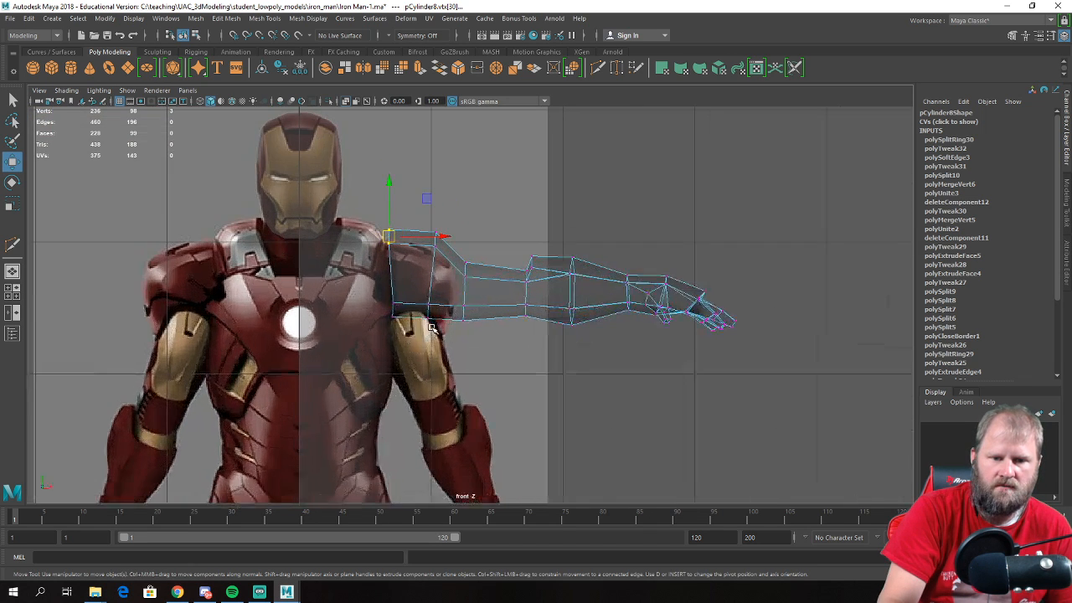
{"action": "left_click_drag", "start_coordinate": [376, 296], "coordinate": [374, 295]}
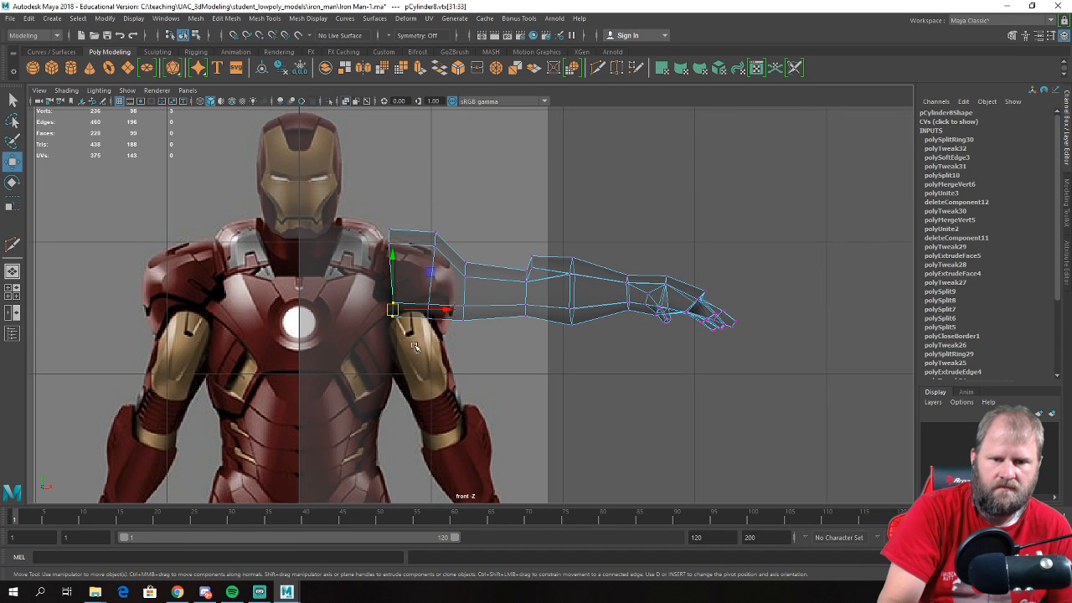
{"action": "left_click_drag", "start_coordinate": [521, 353], "coordinate": [452, 235]}
{"action": "left_click_drag", "start_coordinate": [503, 290], "coordinate": [506, 291]}
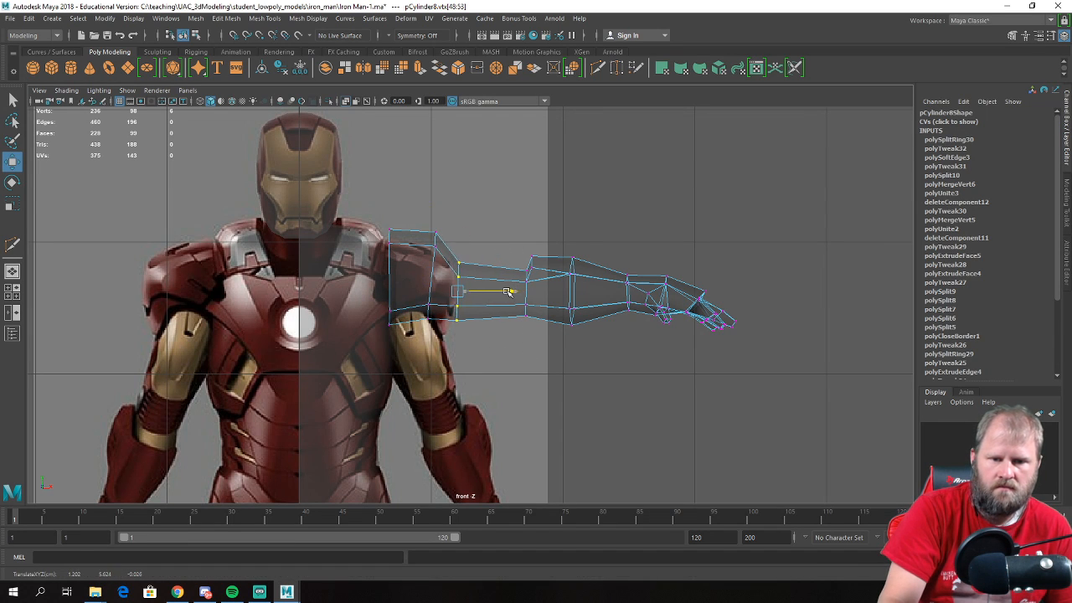
{"action": "left_click_drag", "start_coordinate": [416, 187], "coordinate": [428, 236]}
{"action": "mouse_move", "coordinate": [413, 333]}
{"action": "left_mouse_down"}
{"action": "mouse_move", "coordinate": [437, 293]}
{"action": "mouse_move", "coordinate": [423, 323]}
{"action": "left_mouse_up"}
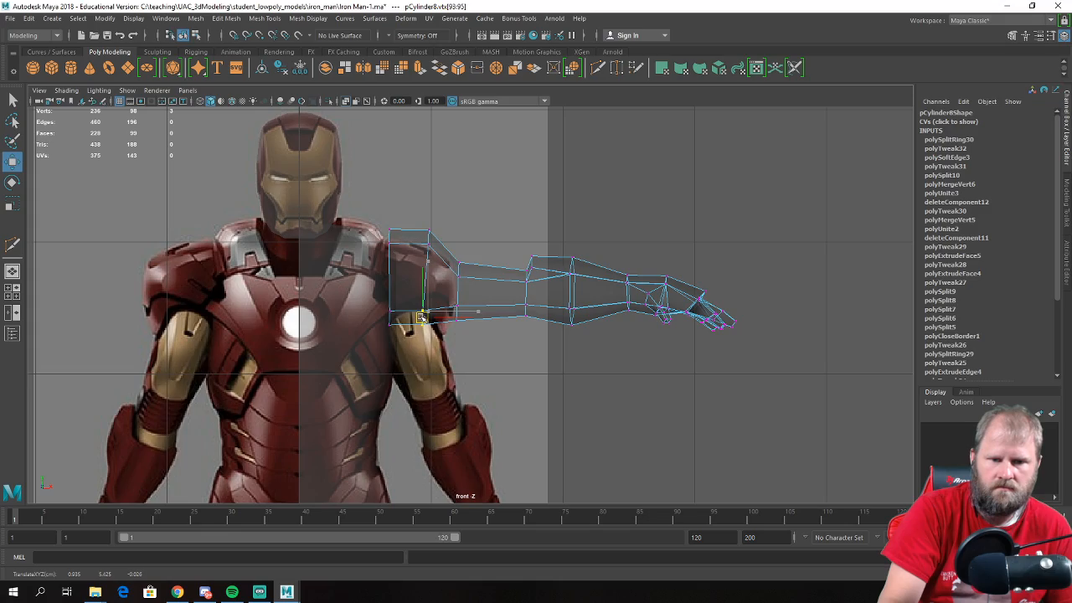
- Reposition individual edges at the shoulder end of the arm to round out its cross-section
{"action": "key", "text": "space"}
{"action": "key", "text": "space"}
{"action": "left_click_drag", "start_coordinate": [670, 234], "coordinate": [448, 289], "text": "alt"}
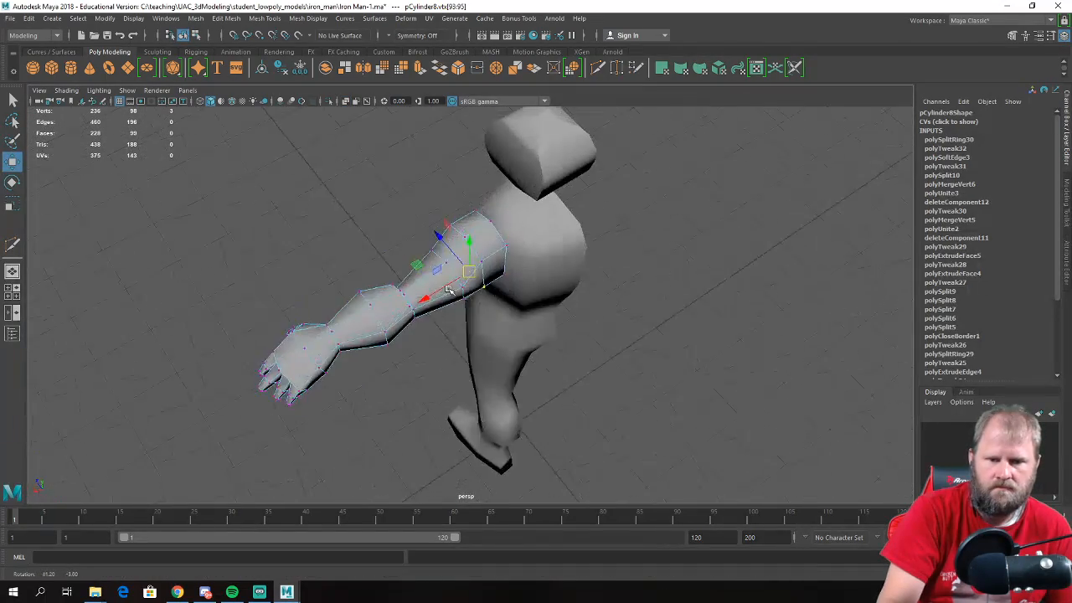
{"action": "right_click_drag", "start_coordinate": [448, 289], "coordinate": [559, 330], "text": "alt"}
{"action": "right_click_drag", "start_coordinate": [505, 264], "coordinate": [503, 230]}
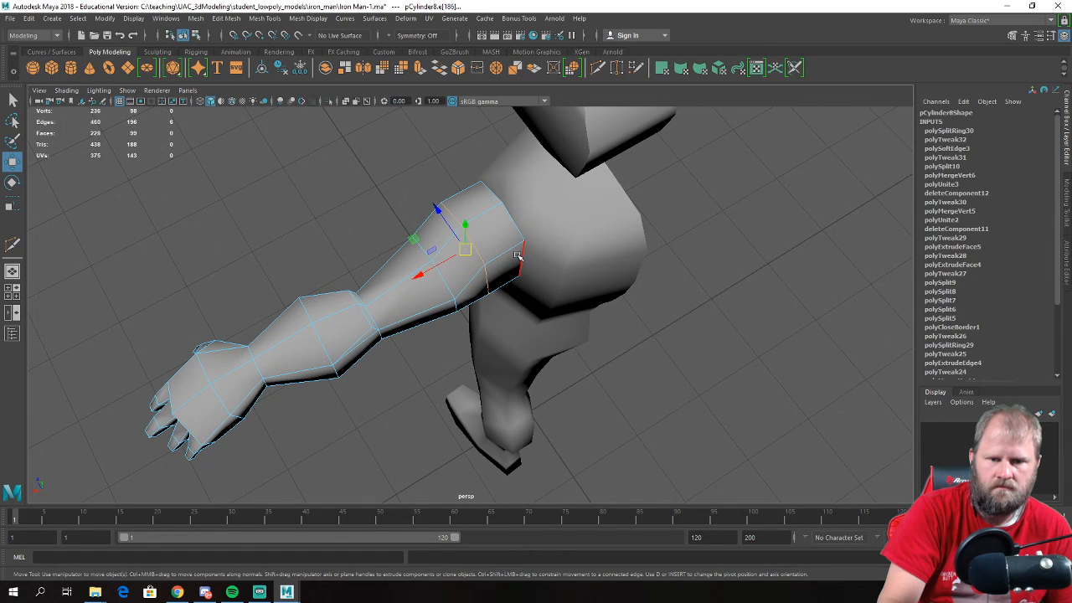
{"action": "left_click", "coordinate": [494, 285]}
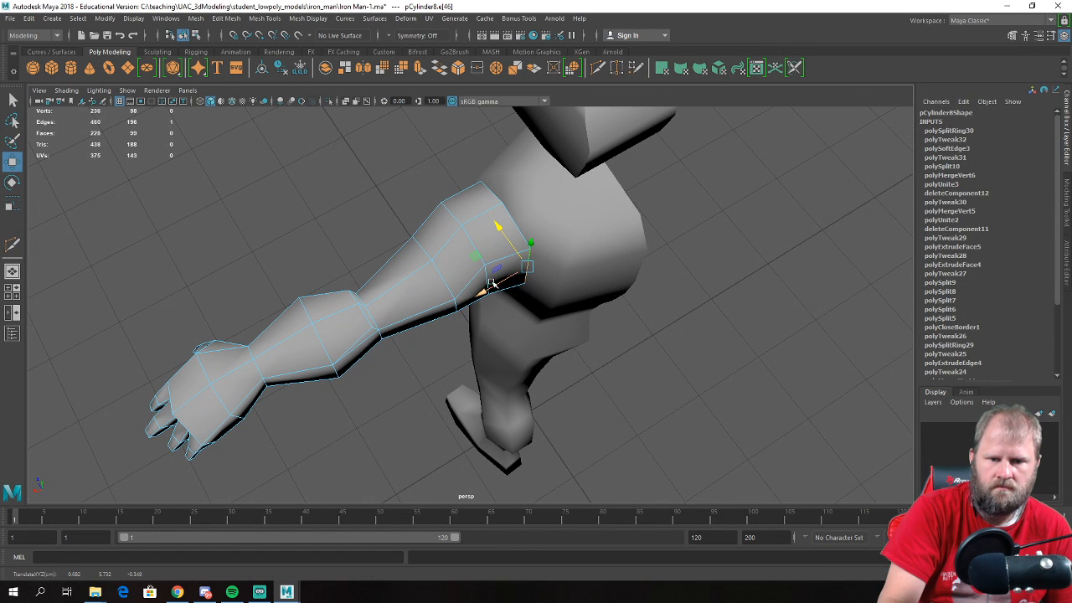
{"action": "left_click_drag", "start_coordinate": [469, 249], "coordinate": [463, 248]}
{"action": "left_click_drag", "start_coordinate": [379, 227], "coordinate": [421, 299], "text": "alt"}
{"action": "left_click", "coordinate": [454, 251]}
{"action": "left_click_drag", "start_coordinate": [430, 263], "coordinate": [441, 242], "text": "alt"}
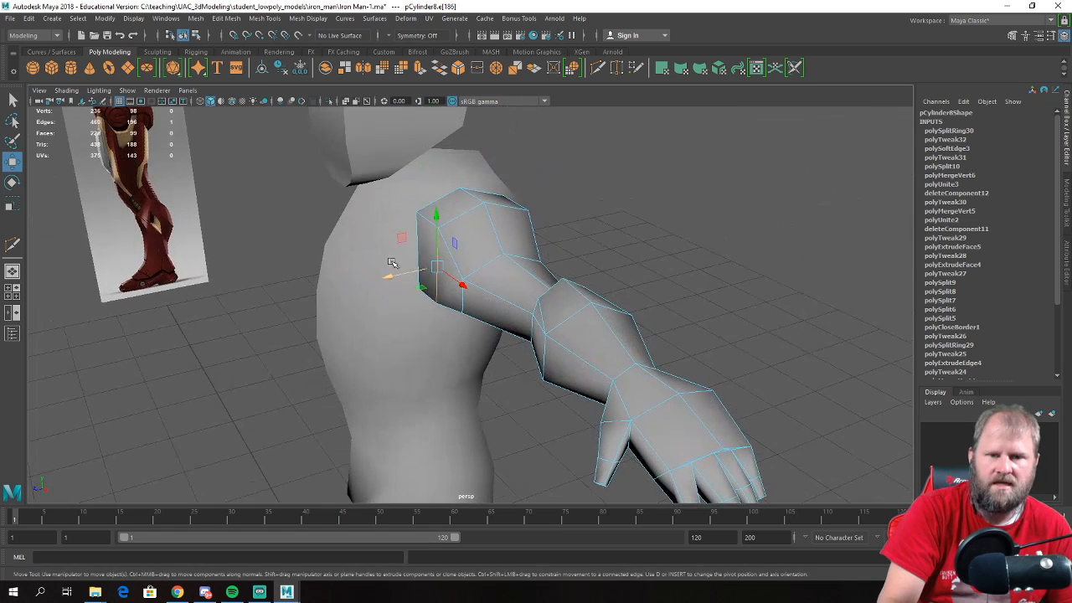
- Scale the vertical edges on the front and back of the arm's shoulder end to refine its opening
{"action": "key", "text": "r"}
{"action": "key", "text": "w"}
{"action": "key", "text": "e"}
{"action": "key", "text": "r"}
{"action": "left_click_drag", "start_coordinate": [437, 266], "coordinate": [416, 250]}
{"action": "left_click", "coordinate": [419, 255]}
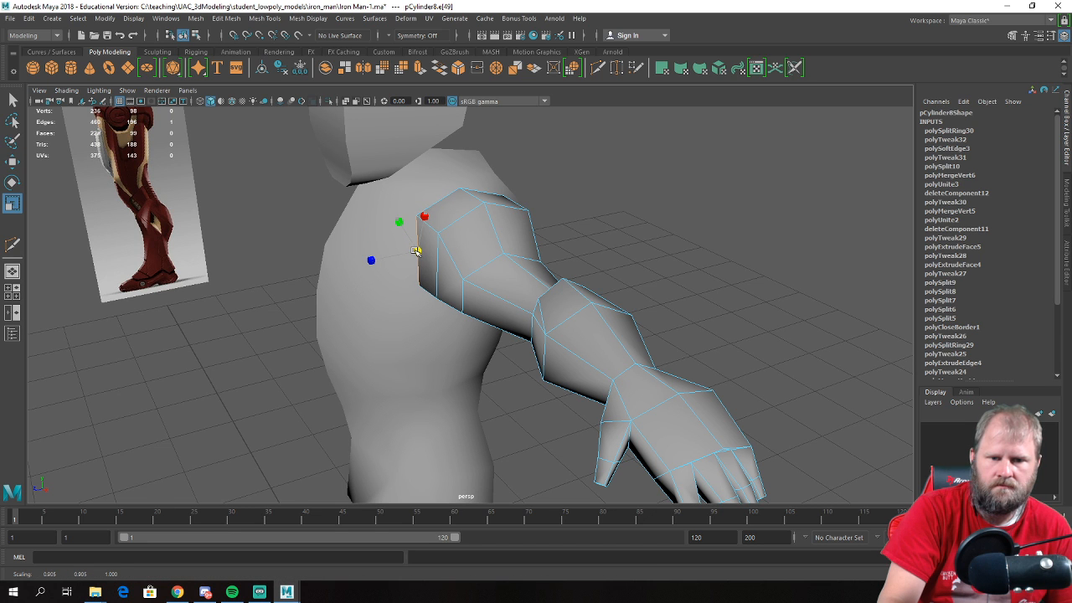
{"action": "left_click", "coordinate": [438, 266]}
{"action": "left_click_drag", "start_coordinate": [438, 267], "coordinate": [486, 265], "text": "alt"}
{"action": "left_click", "coordinate": [486, 265]}
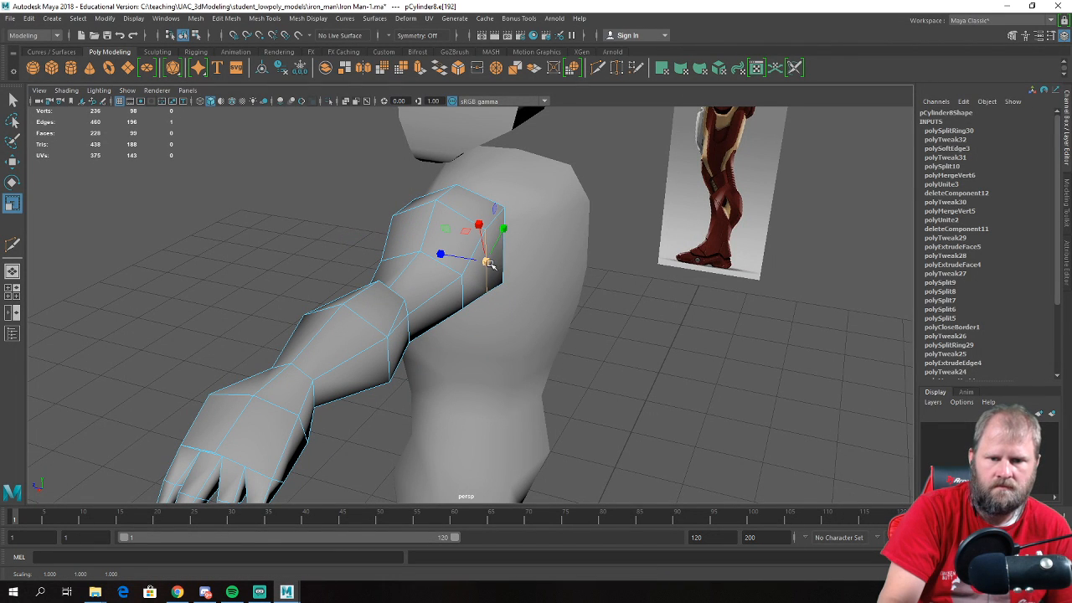
{"action": "left_click", "coordinate": [502, 248]}
{"action": "key", "text": "w"}
- Delete the torso faces at the side where the arm attaches
{"action": "right_click_drag", "start_coordinate": [500, 248], "coordinate": [390, 293], "text": "alt"}
{"action": "left_click_drag", "start_coordinate": [390, 292], "coordinate": [490, 338], "text": "alt"}
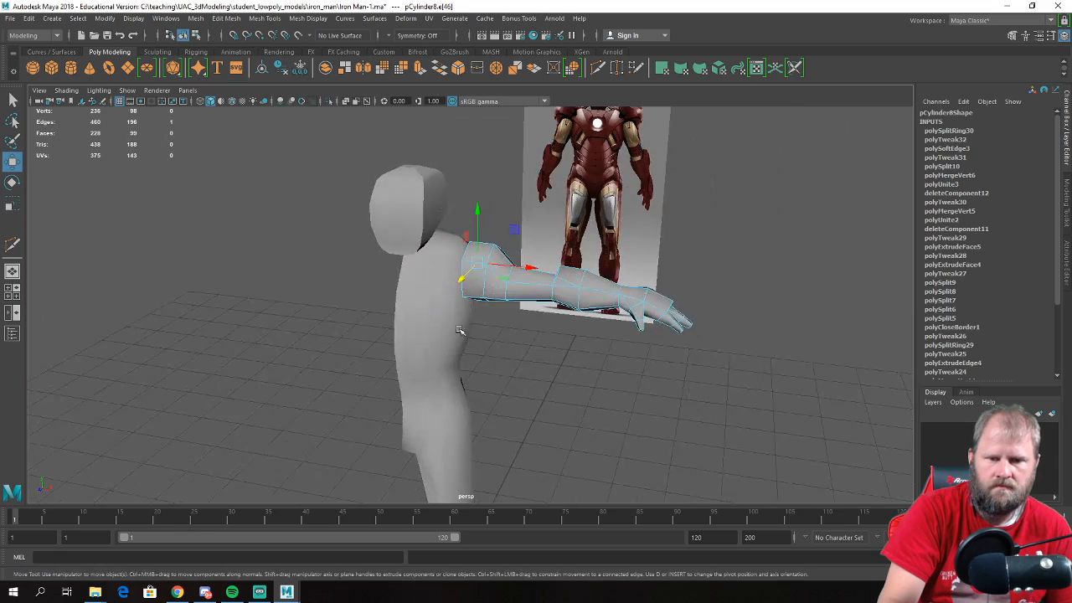
{"action": "left_click", "coordinate": [447, 323]}
{"action": "right_click_drag", "start_coordinate": [376, 276], "coordinate": [567, 321], "text": "alt"}
{"action": "mouse_move", "coordinate": [567, 322]}
{"action": "left_mouse_down", "text": "alt"}
{"action": "mouse_move", "coordinate": [598, 323]}
{"action": "mouse_move", "coordinate": [577, 321]}
{"action": "mouse_move", "coordinate": [581, 310]}
{"action": "left_mouse_up", "text": "alt"}
{"action": "right_click_drag", "start_coordinate": [464, 230], "coordinate": [463, 255]}
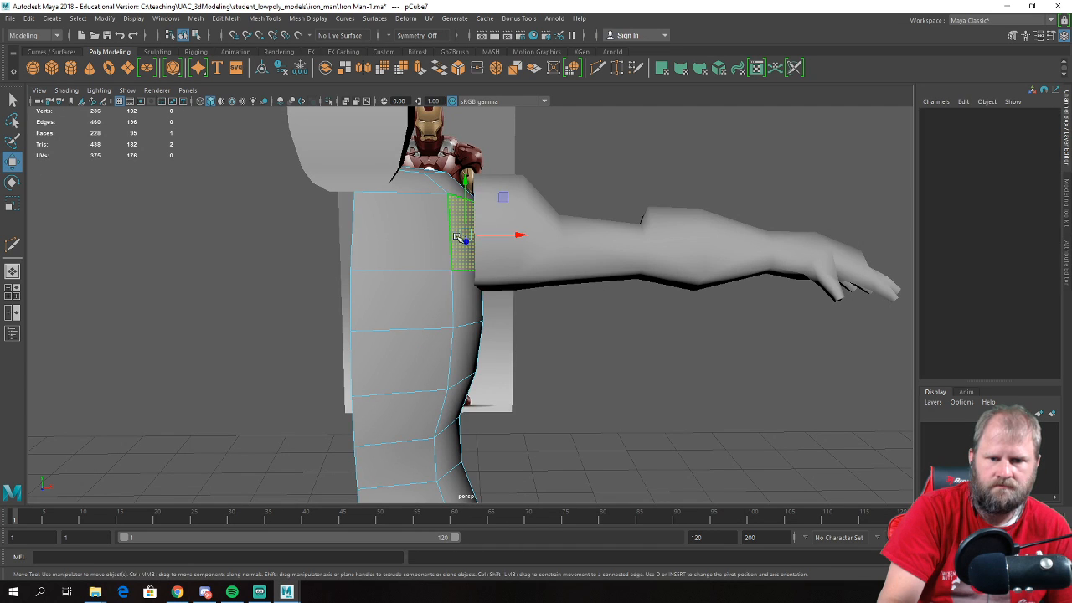
{"action": "left_click", "coordinate": [462, 238]}
{"action": "left_click_drag", "start_coordinate": [543, 261], "coordinate": [457, 306], "text": "alt"}
{"action": "key", "text": "Delete"}
- Snap vertices around the torso's arm opening onto the arm's shoulder-end vertices, undoing the last misplaced move
{"action": "right_click_drag", "start_coordinate": [457, 307], "coordinate": [402, 283]}
{"action": "left_click", "coordinate": [466, 250]}
{"action": "left_click_drag", "start_coordinate": [467, 251], "coordinate": [462, 277]}
{"action": "left_click", "coordinate": [331, 226]}
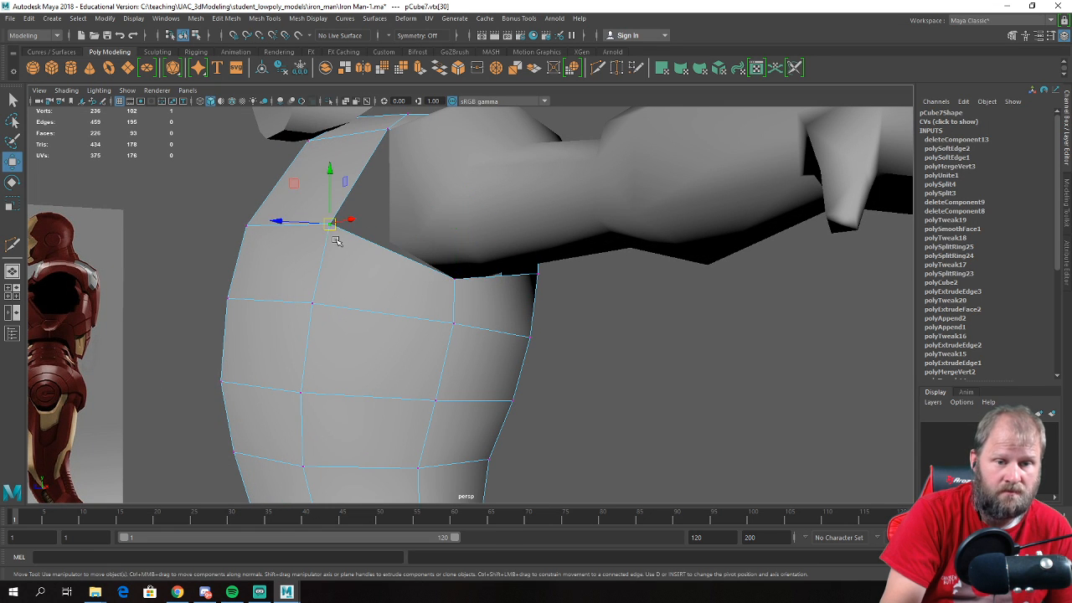
{"action": "key", "text": "v"}
{"action": "left_click_drag", "start_coordinate": [331, 225], "coordinate": [395, 250]}
{"action": "left_click_drag", "start_coordinate": [386, 126], "coordinate": [378, 193], "text": "alt"}
{"action": "left_click", "coordinate": [374, 173]}
{"action": "key", "text": "v"}
{"action": "left_click_drag", "start_coordinate": [431, 132], "coordinate": [465, 212]}
{"action": "key", "text": "v"}
{"action": "key", "text": "ctrl+z"}
- Snap the remaining vertices of the torso opening to the matching corners of the arm
{"action": "left_click_drag", "start_coordinate": [586, 240], "coordinate": [538, 231], "text": "alt"}
{"action": "left_click_drag", "start_coordinate": [516, 168], "coordinate": [452, 123]}
{"action": "left_click_drag", "start_coordinate": [560, 189], "coordinate": [544, 229]}
{"action": "key", "text": "v"}
{"action": "left_click_drag", "start_coordinate": [545, 229], "coordinate": [518, 277], "text": "alt"}
{"action": "key", "text": "v"}
{"action": "scroll", "coordinate": [519, 242], "scroll_direction": "down", "scroll_amount": 5}
{"action": "scroll", "coordinate": [503, 278], "scroll_direction": "down", "scroll_amount": 3}
- Select the arm and torso and combine them into one mesh
{"action": "right_click_drag", "start_coordinate": [434, 270], "coordinate": [494, 253]}
{"action": "left_click", "coordinate": [563, 284]}
{"action": "scroll", "coordinate": [494, 288], "scroll_direction": "up", "scroll_amount": 4}
{"action": "left_click", "coordinate": [467, 290]}
{"action": "left_click", "coordinate": [402, 291], "text": "shift"}
{"action": "left_click_drag", "start_coordinate": [398, 291], "coordinate": [378, 248], "text": "alt"}
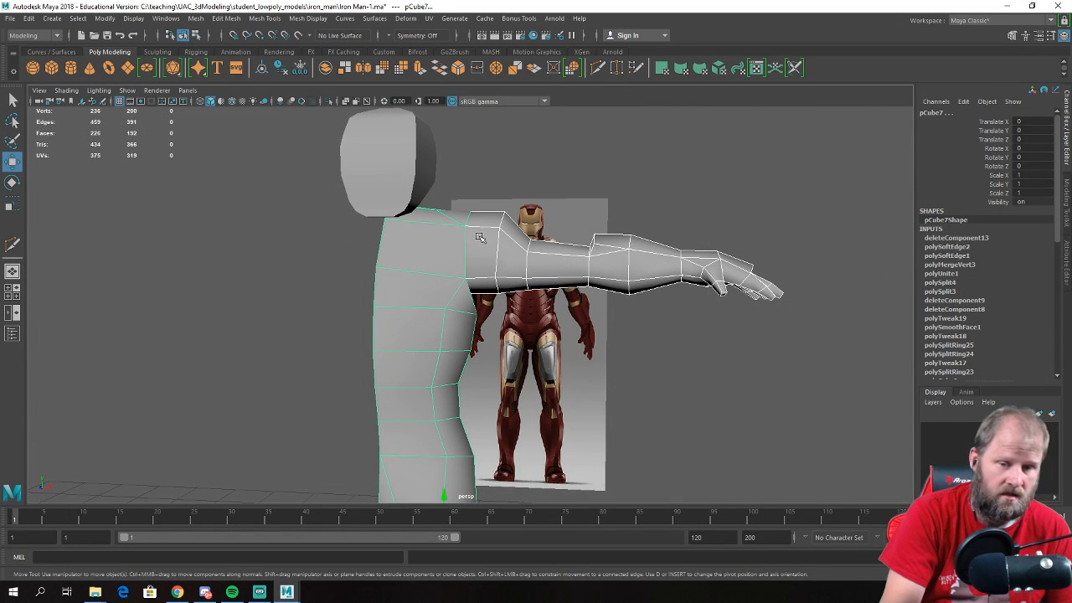
{"action": "left_click_drag", "start_coordinate": [480, 238], "coordinate": [519, 252], "text": "alt"}
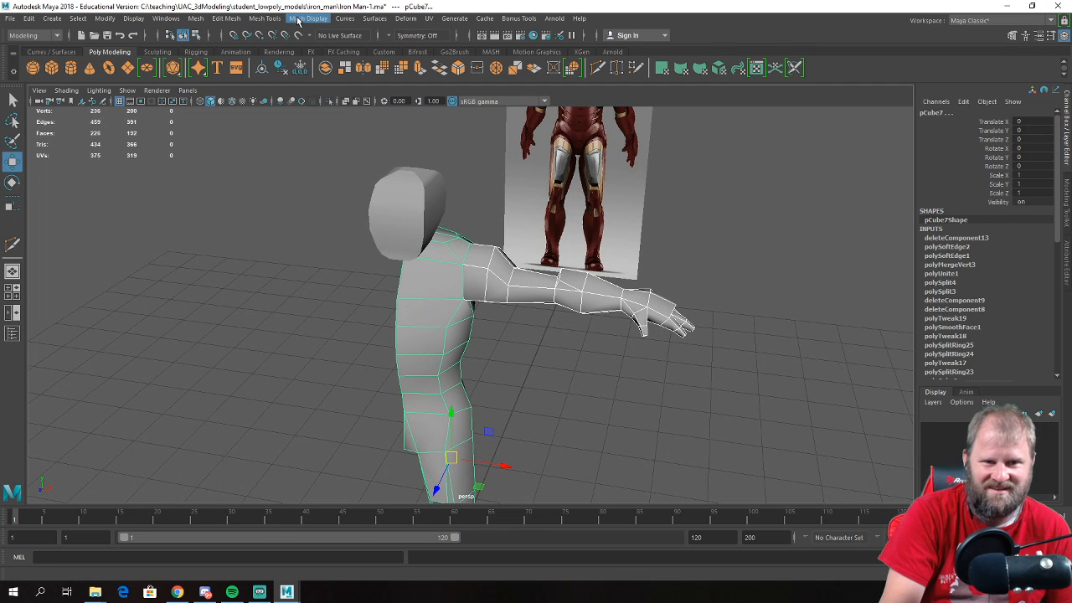
{"action": "left_click", "coordinate": [195, 17]}
{"action": "left_click", "coordinate": [216, 59]}
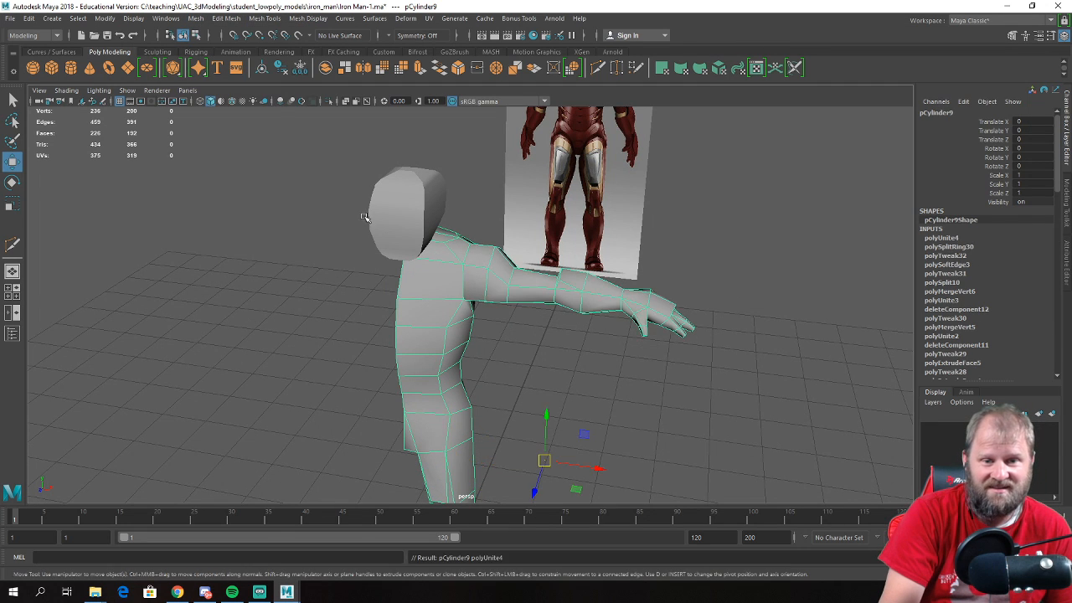
- Merge the overlapping vertices where the arm meets the torso
{"action": "scroll", "coordinate": [433, 249], "scroll_direction": "up", "scroll_amount": 5}
{"action": "right_click_drag", "start_coordinate": [444, 230], "coordinate": [374, 232]}
{"action": "left_click_drag", "start_coordinate": [425, 150], "coordinate": [712, 474]}
{"action": "right_click_drag", "start_coordinate": [460, 279], "coordinate": [500, 210], "text": "shift"}
{"action": "left_click_drag", "start_coordinate": [499, 211], "coordinate": [460, 213], "text": "alt"}
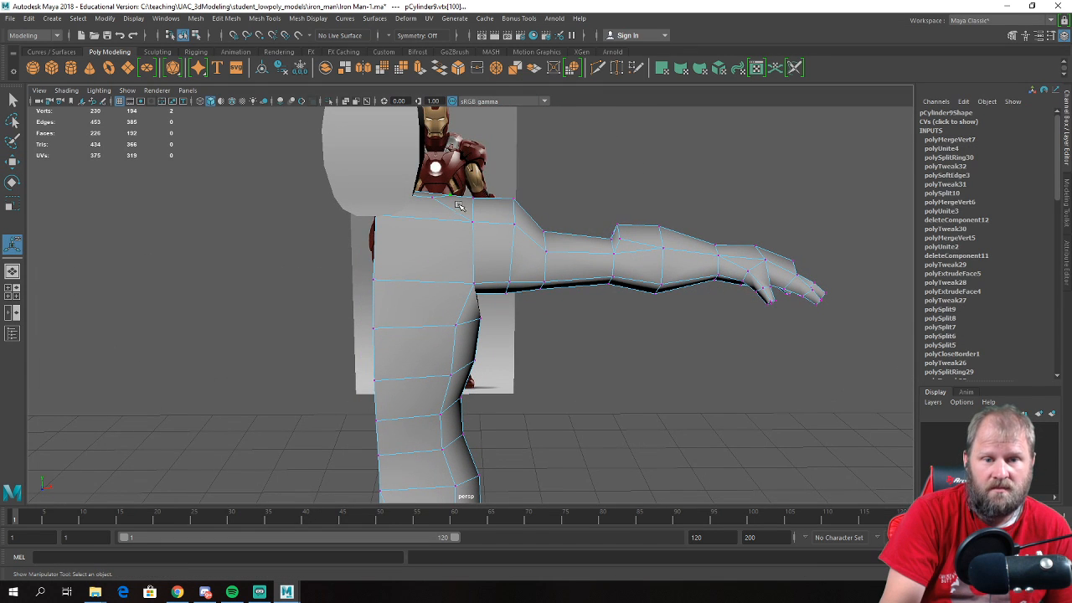
- Reposition the vertices at the neck side, shoulder joint and outer shoulder loop to match the front reference
{"action": "key", "text": "w"}
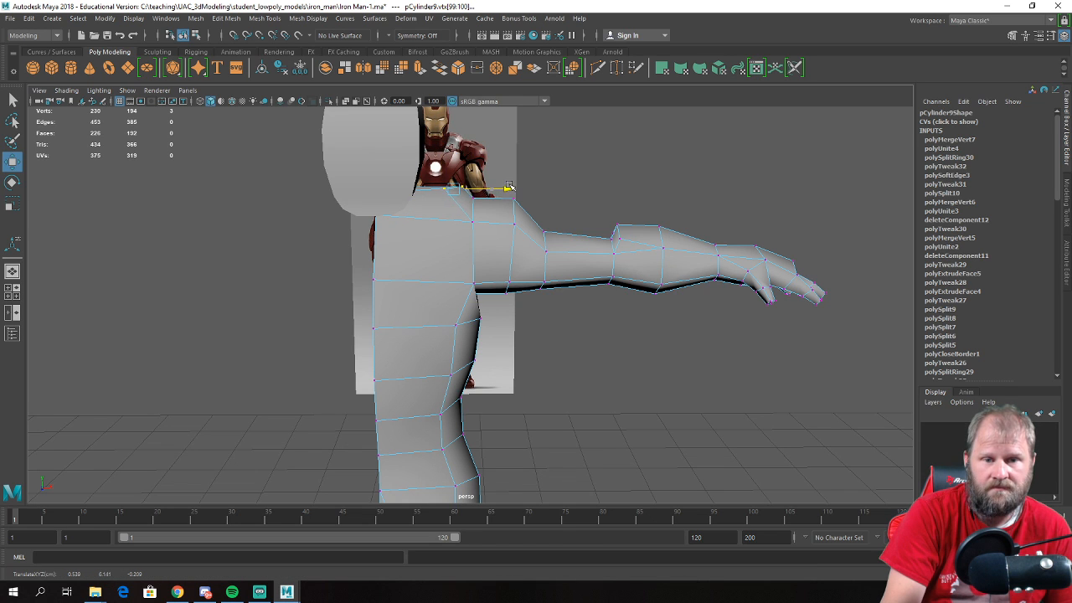
{"action": "key", "text": "space"}
{"action": "key", "text": "space"}
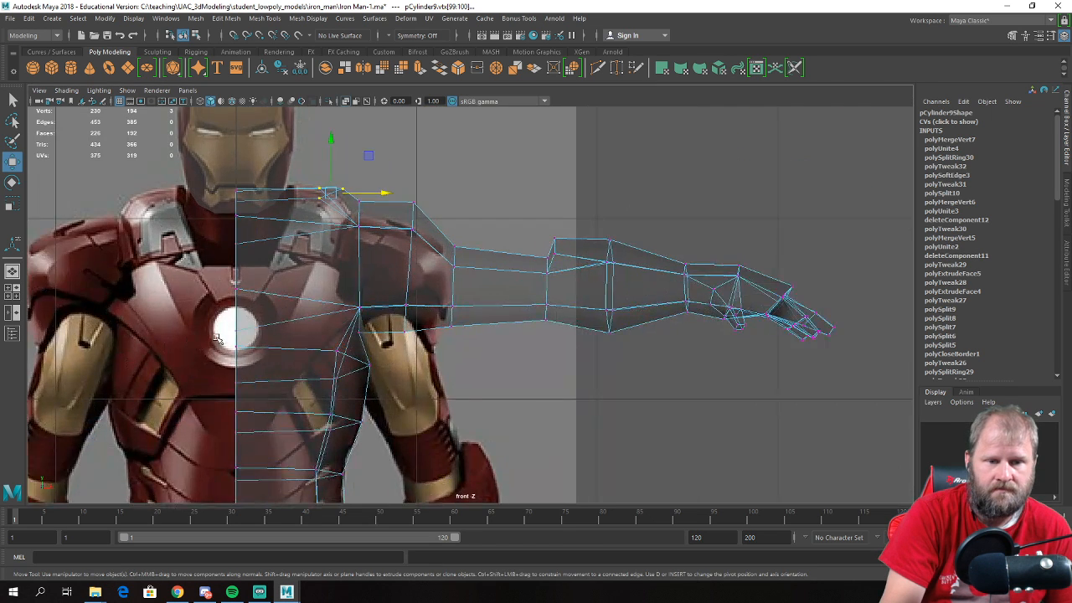
{"action": "scroll", "coordinate": [216, 337], "scroll_direction": "up", "scroll_amount": 4}
{"action": "middle_click_drag", "start_coordinate": [259, 237], "coordinate": [338, 291], "text": "alt"}
{"action": "left_click_drag", "start_coordinate": [419, 283], "coordinate": [378, 187], "text": "shift"}
{"action": "left_click_drag", "start_coordinate": [429, 242], "coordinate": [425, 241]}
{"action": "left_click_drag", "start_coordinate": [447, 176], "coordinate": [523, 294]}
{"action": "left_click_drag", "start_coordinate": [491, 247], "coordinate": [478, 250]}
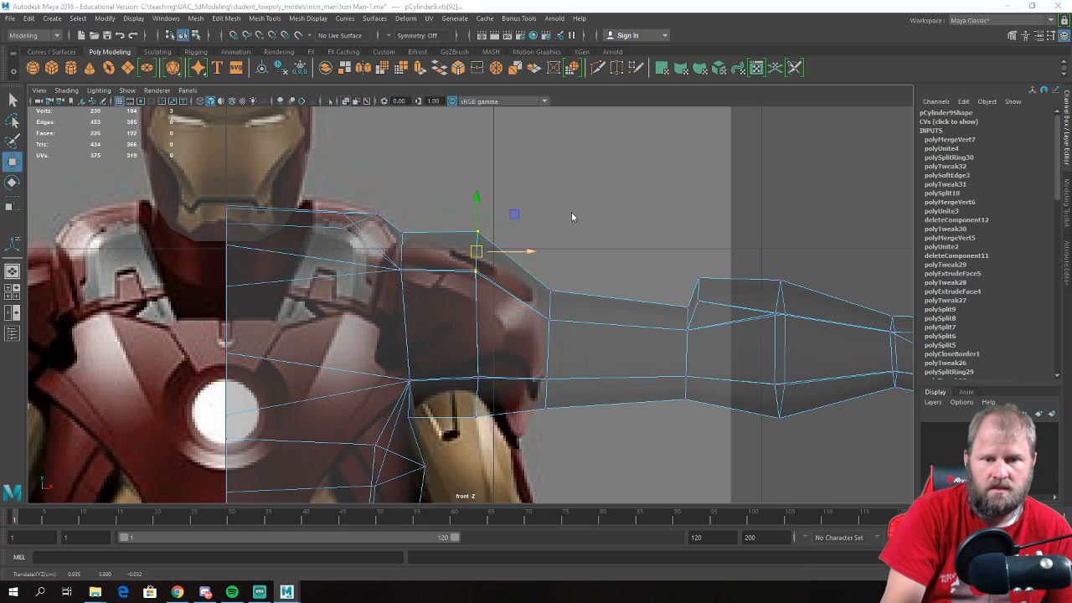
- Return to the perspective view in object mode and examine the joined body and arm from several angles
{"action": "key", "text": "space"}
{"action": "key", "text": "space"}
{"action": "left_click_drag", "start_coordinate": [626, 208], "coordinate": [559, 216], "text": "alt"}
{"action": "right_click_drag", "start_coordinate": [391, 232], "coordinate": [451, 213]}
{"action": "left_click", "coordinate": [532, 232]}
{"action": "scroll", "coordinate": [532, 234], "scroll_direction": "down", "scroll_amount": 5}
{"action": "left_click_drag", "start_coordinate": [532, 235], "coordinate": [612, 335], "text": "alt"}
{"action": "middle_click_drag", "start_coordinate": [612, 335], "coordinate": [601, 206], "text": "alt"}
{"action": "left_click_drag", "start_coordinate": [601, 206], "coordinate": [550, 365], "text": "alt"}
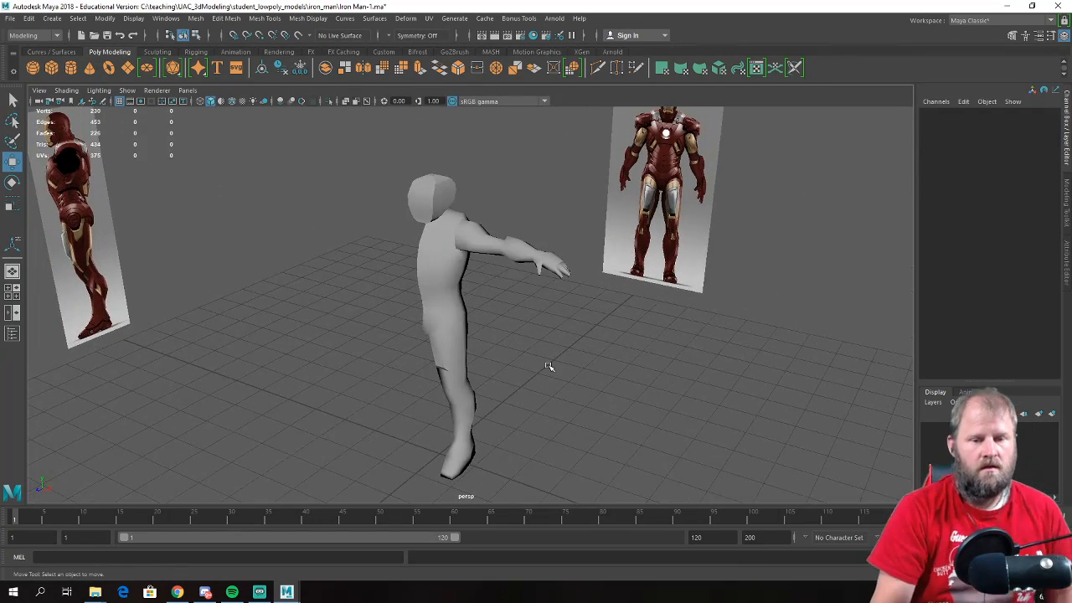
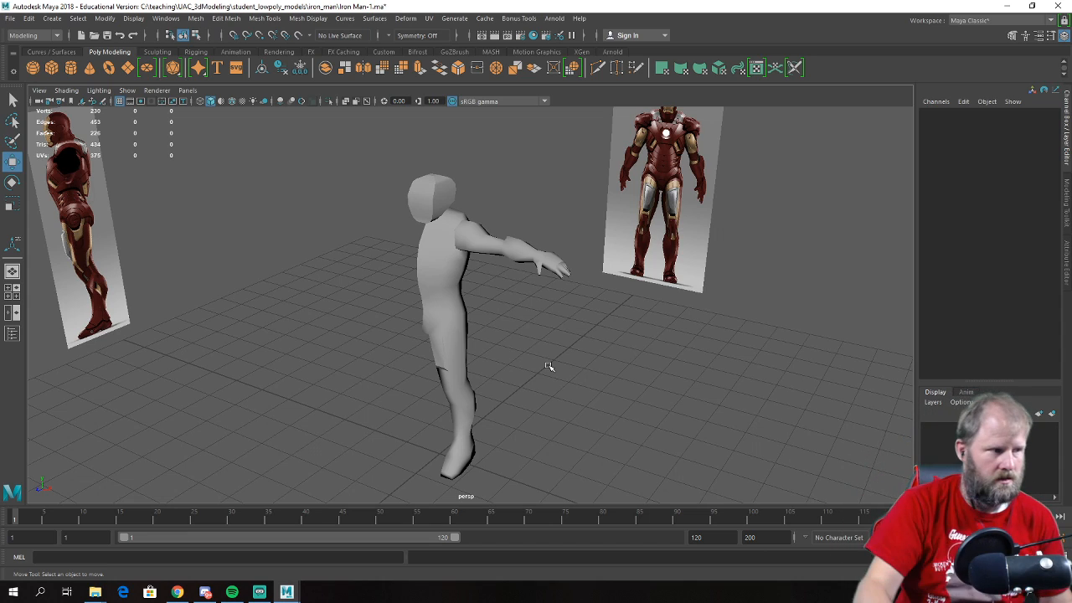
{"action": "left_click_drag", "start_coordinate": [505, 321], "coordinate": [408, 291], "text": "alt"}
{"action": "scroll", "coordinate": [450, 328], "scroll_direction": "up", "scroll_amount": 5}
{"action": "left_click", "coordinate": [408, 291]}
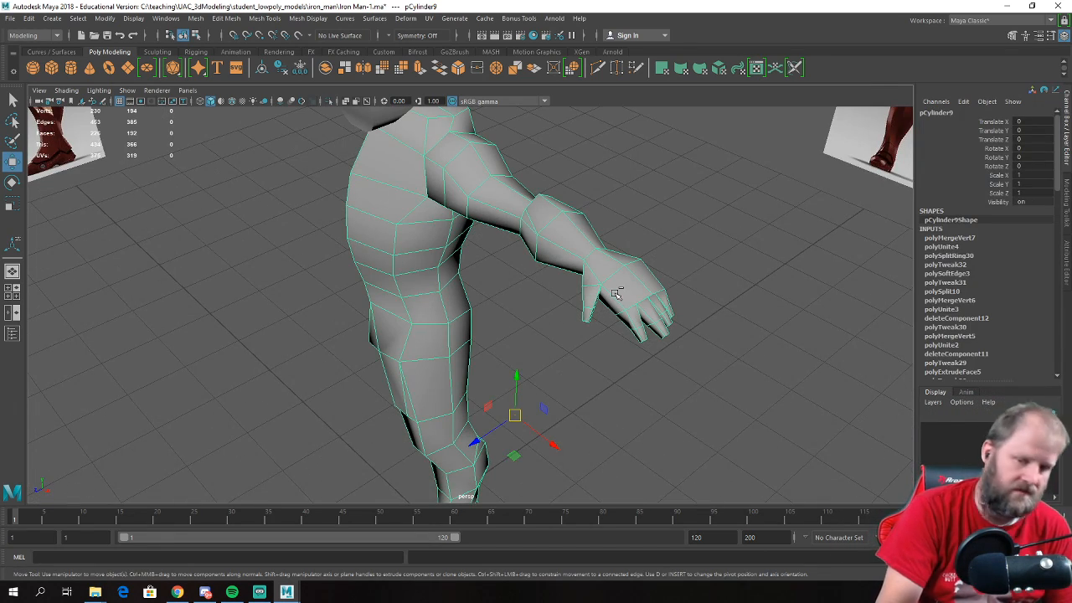
{"action": "scroll", "coordinate": [482, 284], "scroll_direction": "up", "scroll_amount": 3}
{"action": "mouse_move", "coordinate": [474, 280]}
{"action": "left_mouse_down", "text": "alt"}
{"action": "mouse_move", "coordinate": [456, 290]}
{"action": "mouse_move", "coordinate": [466, 272]}
{"action": "left_mouse_up", "text": "alt"}
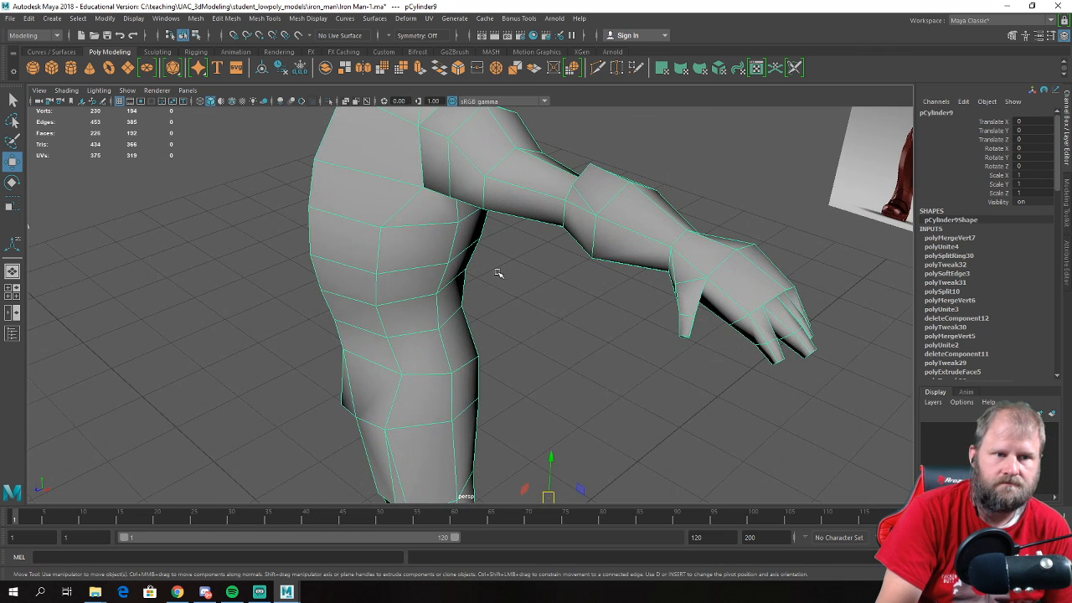
- Save the scene and save a copy as Iron Man-remeshed.ma in the iron_man folder
{"action": "key", "text": "ctrl+s"}
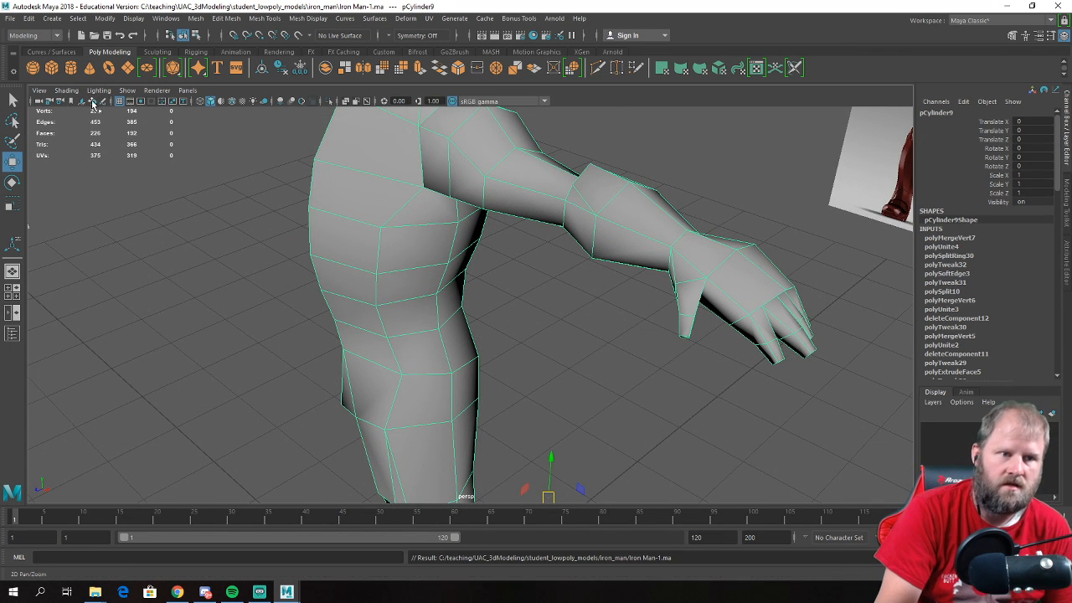
{"action": "left_click", "coordinate": [7, 18]}
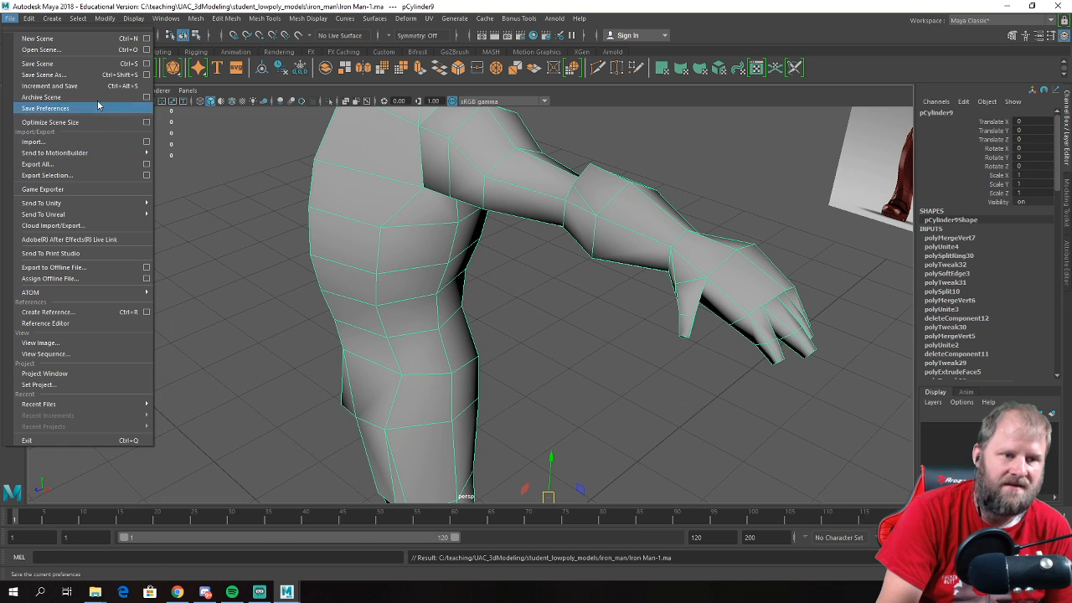
{"action": "left_click", "coordinate": [97, 76]}
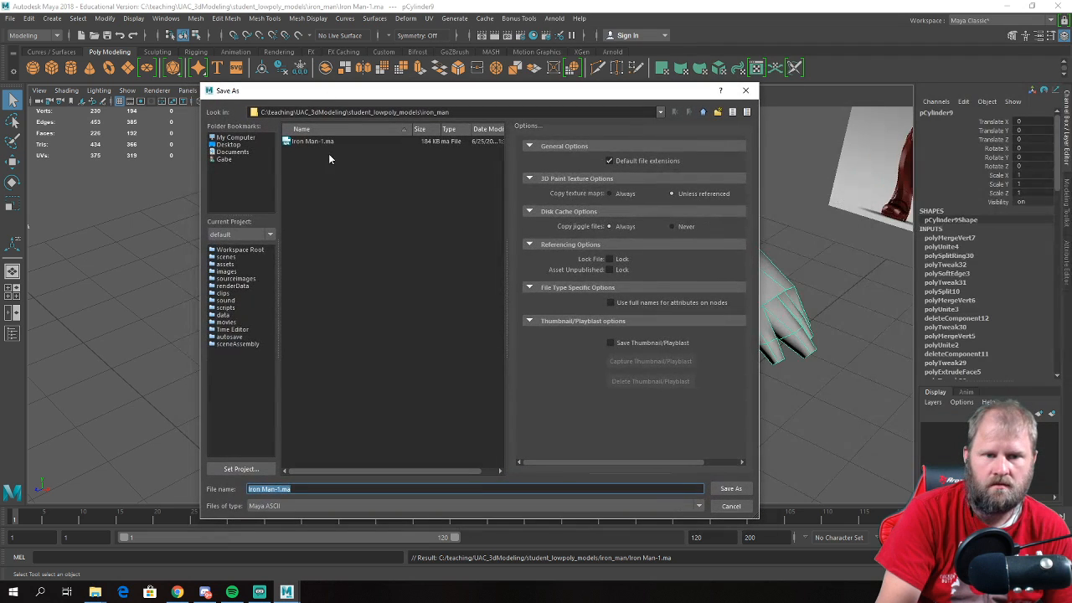
{"action": "left_click", "coordinate": [275, 489]}
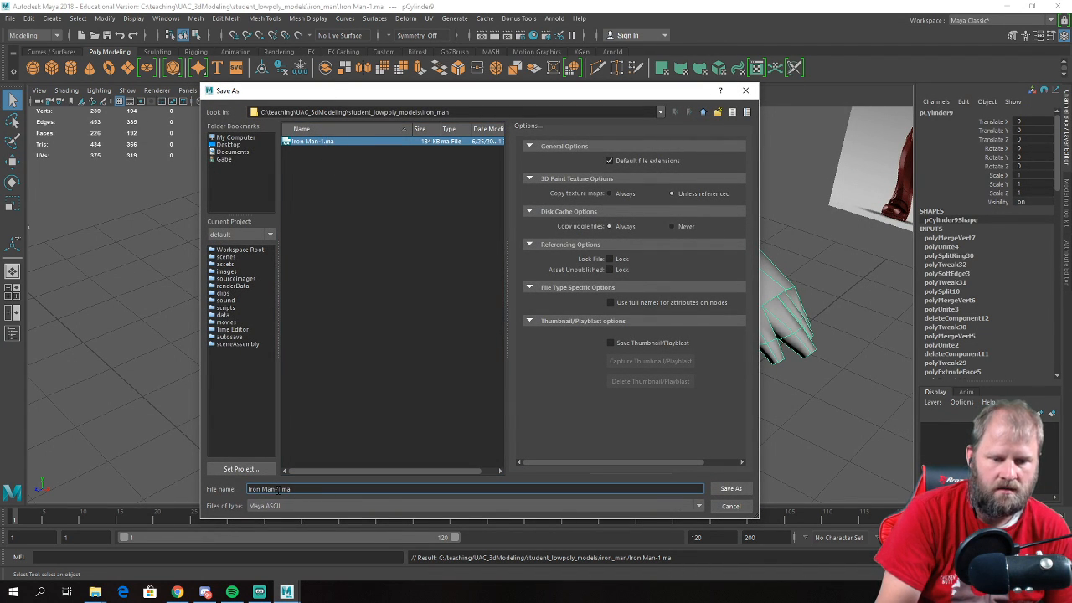
{"action": "key", "text": "BackSpace"}
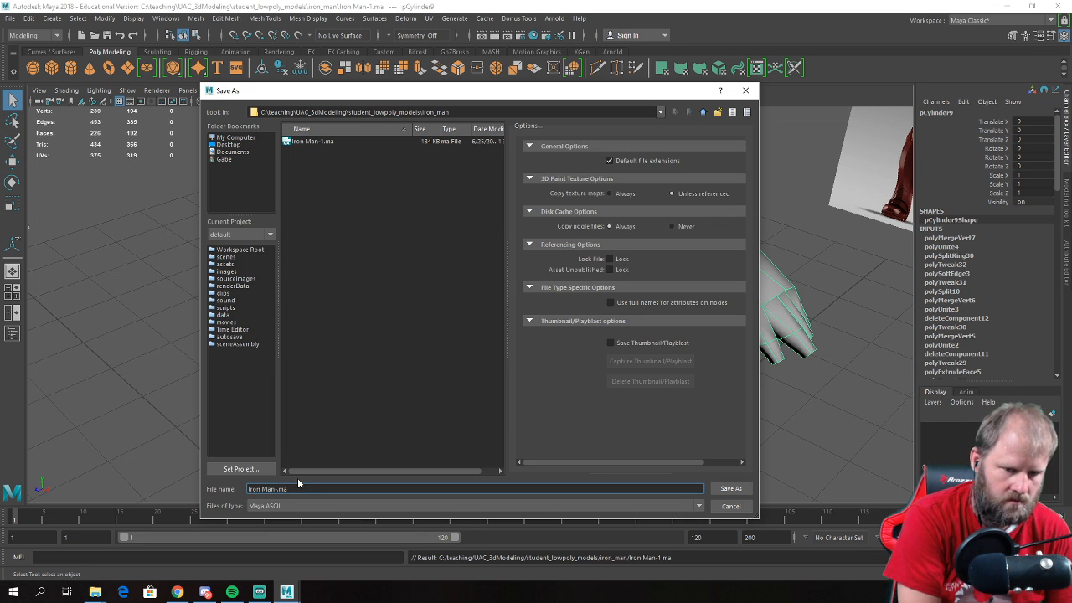
{"action": "type", "text": "remeshed"}
{"action": "key", "text": "Return"}
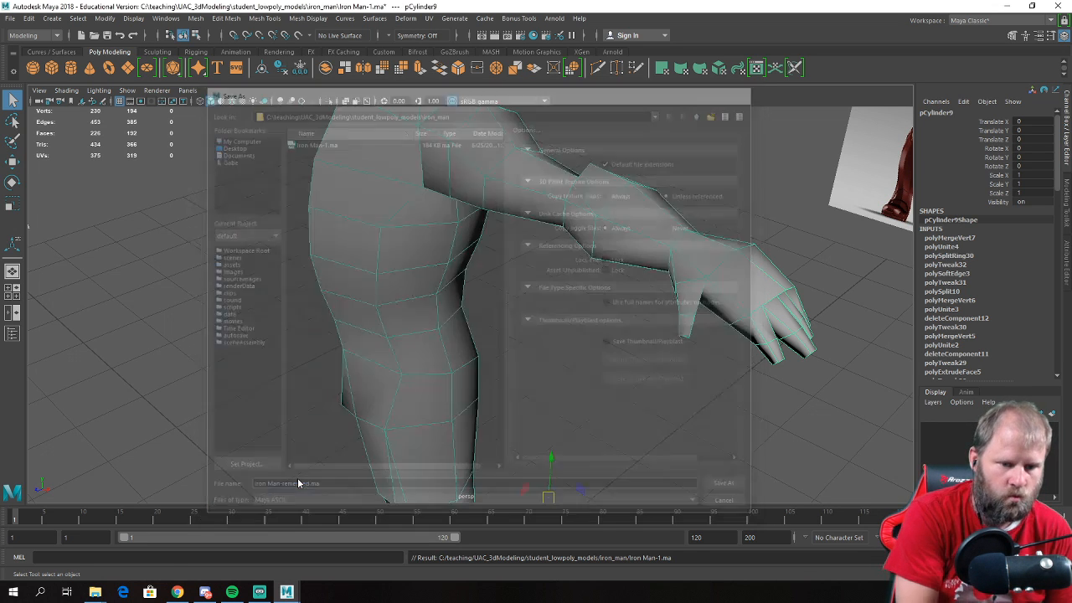
- Select the half body and snap its pivot to the grid origin between the feet
{"action": "key", "text": "f"}
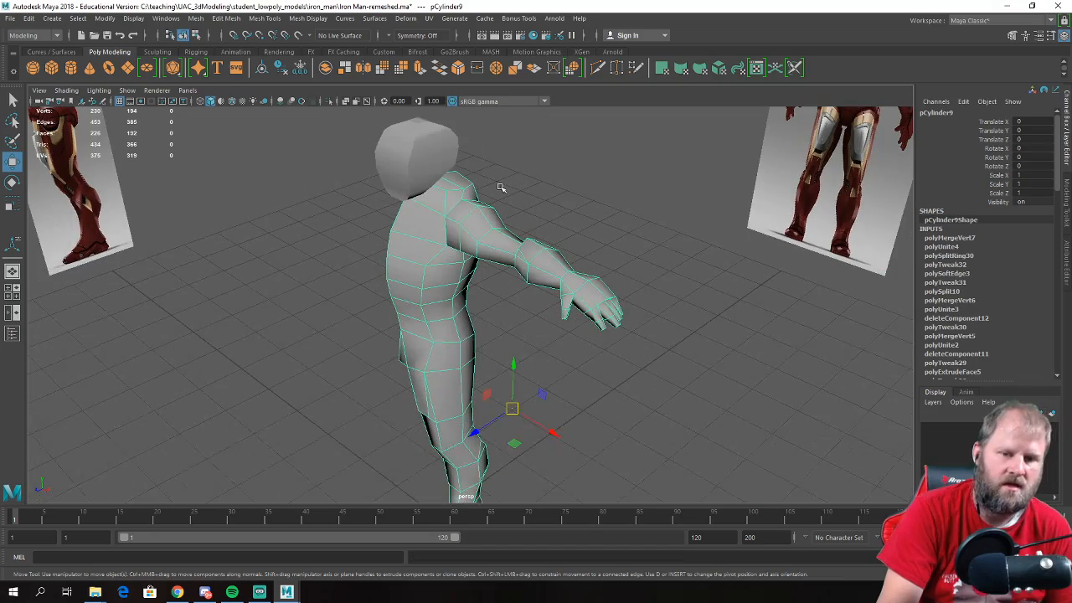
{"action": "left_click", "coordinate": [418, 149]}
{"action": "left_click_drag", "start_coordinate": [486, 226], "coordinate": [498, 264], "text": "alt"}
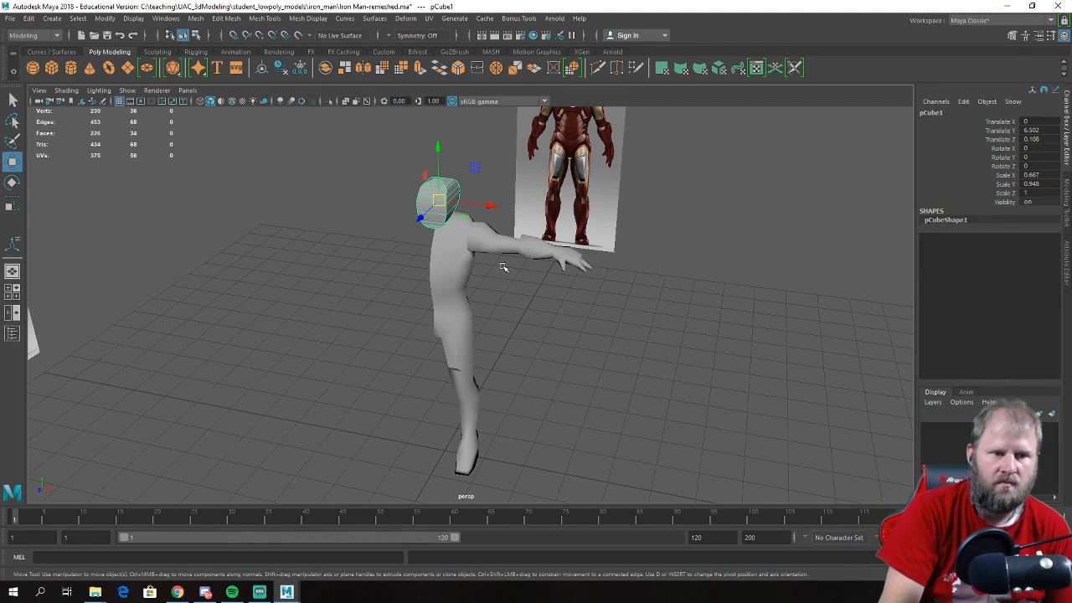
{"action": "left_click", "coordinate": [458, 291]}
{"action": "left_click_drag", "start_coordinate": [565, 318], "coordinate": [493, 307], "text": "alt"}
{"action": "middle_click_drag", "start_coordinate": [493, 308], "coordinate": [477, 252], "text": "alt"}
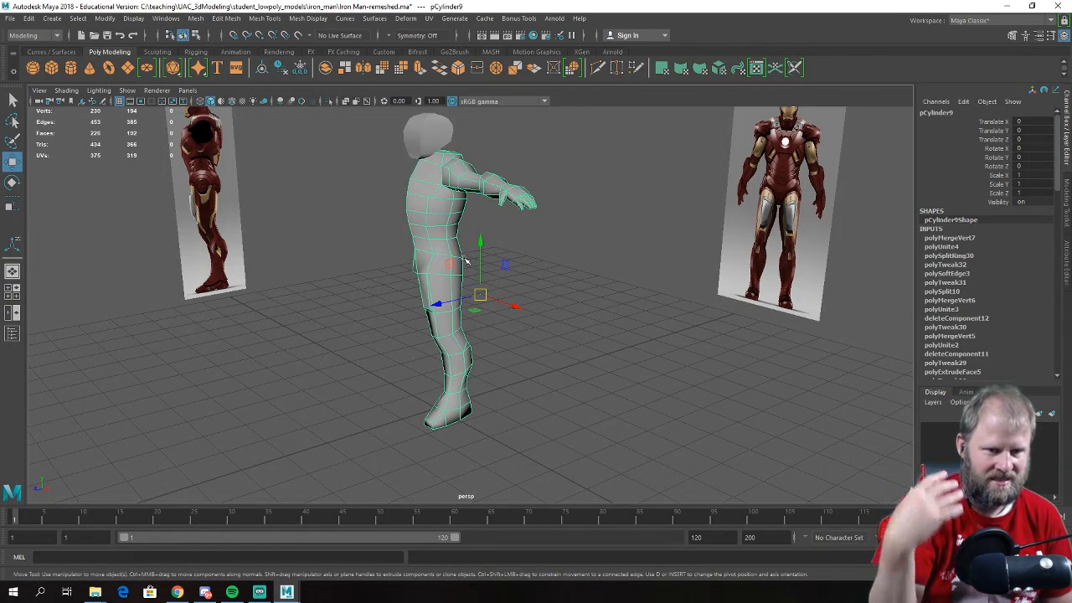
{"action": "left_click_drag", "start_coordinate": [466, 262], "coordinate": [483, 372], "text": "alt"}
{"action": "middle_click_drag", "start_coordinate": [427, 412], "coordinate": [436, 333], "text": "alt"}
{"action": "scroll", "coordinate": [435, 332], "scroll_direction": "up", "scroll_amount": 3}
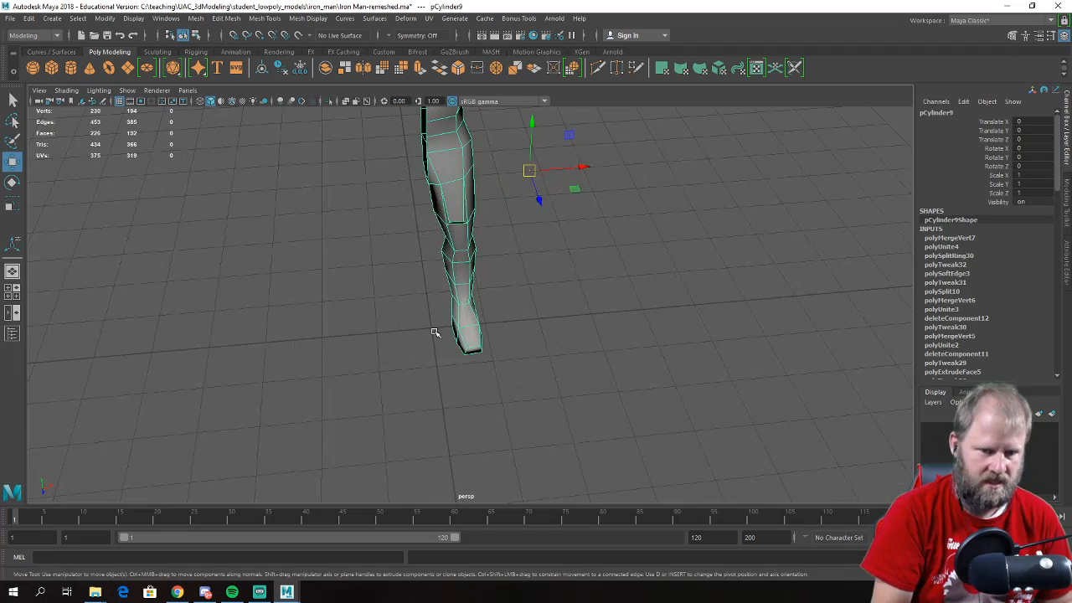
{"action": "key", "text": "d"}
{"action": "middle_click", "coordinate": [439, 332]}
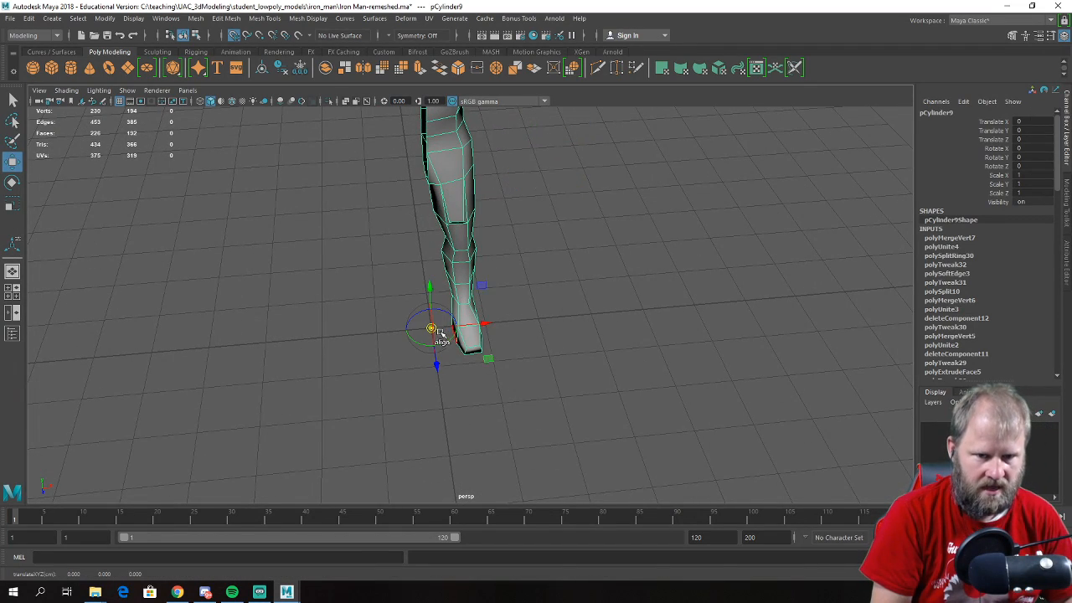
{"action": "scroll", "coordinate": [551, 335], "scroll_direction": "down", "scroll_amount": 4}
{"action": "left_click_drag", "start_coordinate": [550, 335], "coordinate": [540, 290], "text": "alt"}
{"action": "left_click_drag", "start_coordinate": [498, 213], "coordinate": [482, 185], "text": "alt"}
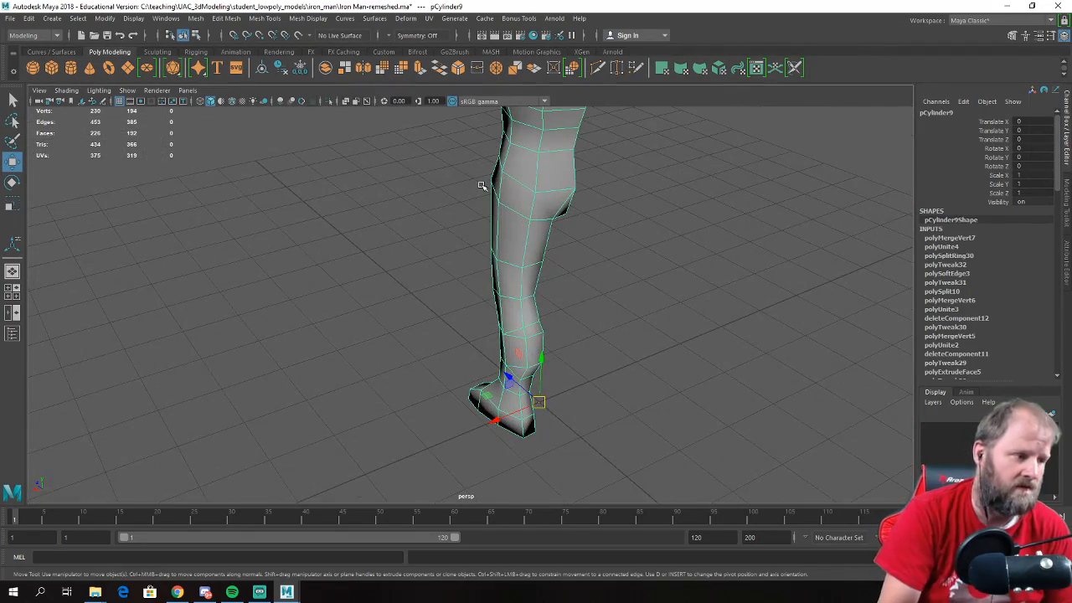
- Mirror the half body across its centre with Duplicate Special, using a Scale X of -1
{"action": "left_click_drag", "start_coordinate": [369, 197], "coordinate": [549, 210], "text": "alt"}
{"action": "scroll", "coordinate": [549, 213], "scroll_direction": "down", "scroll_amount": 4}
{"action": "middle_click_drag", "start_coordinate": [549, 218], "coordinate": [559, 338], "text": "alt"}
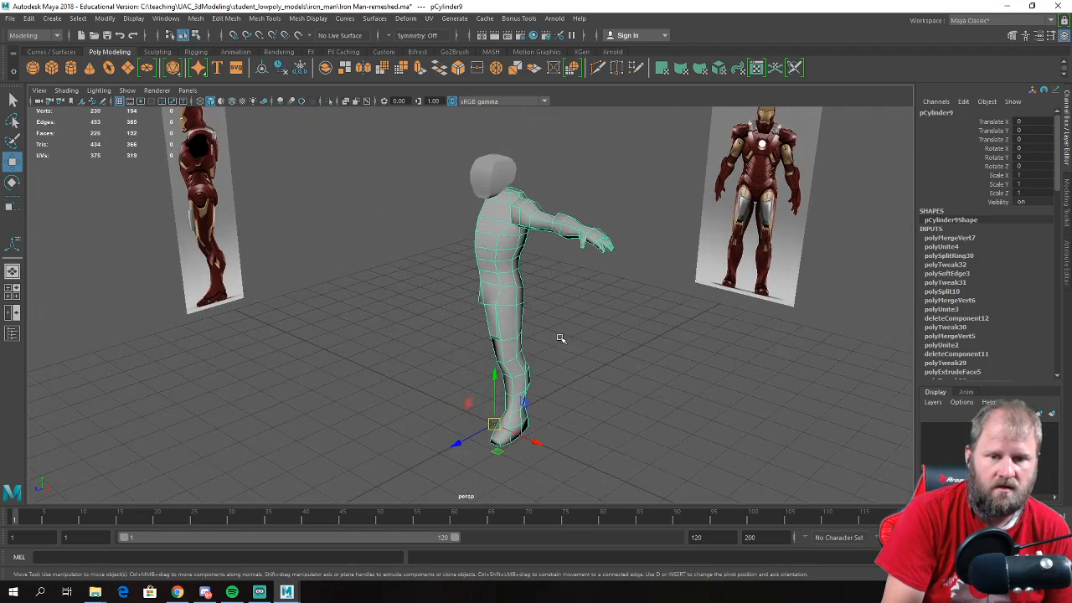
{"action": "left_click", "coordinate": [562, 330]}
{"action": "left_click", "coordinate": [538, 227]}
{"action": "left_click_drag", "start_coordinate": [539, 227], "coordinate": [583, 296], "text": "alt"}
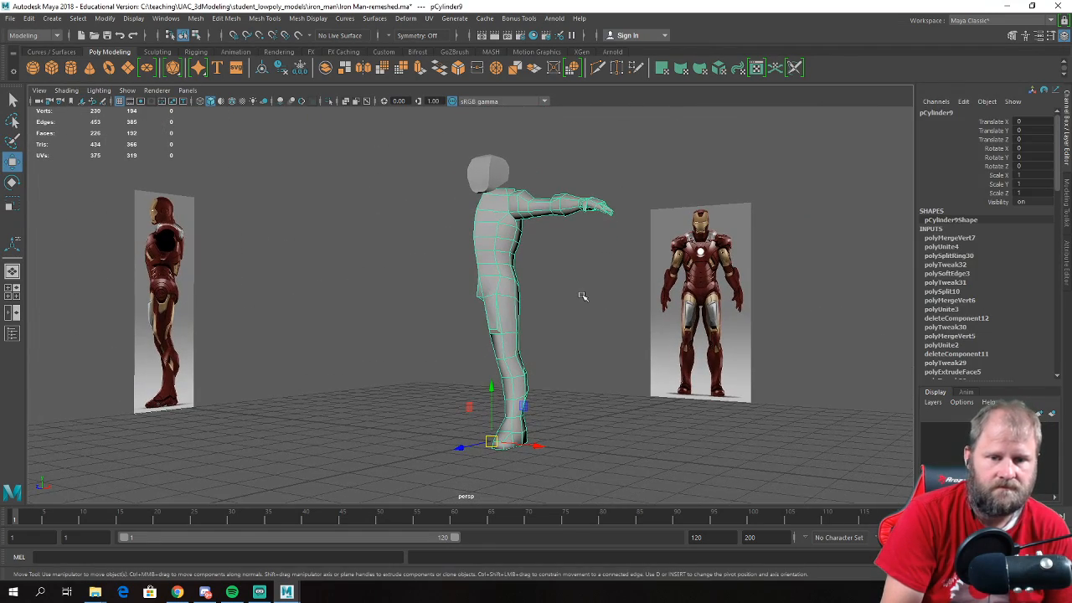
{"action": "left_click_drag", "start_coordinate": [565, 308], "coordinate": [615, 366], "text": "alt"}
{"action": "left_click_drag", "start_coordinate": [279, 163], "coordinate": [461, 183], "text": "alt"}
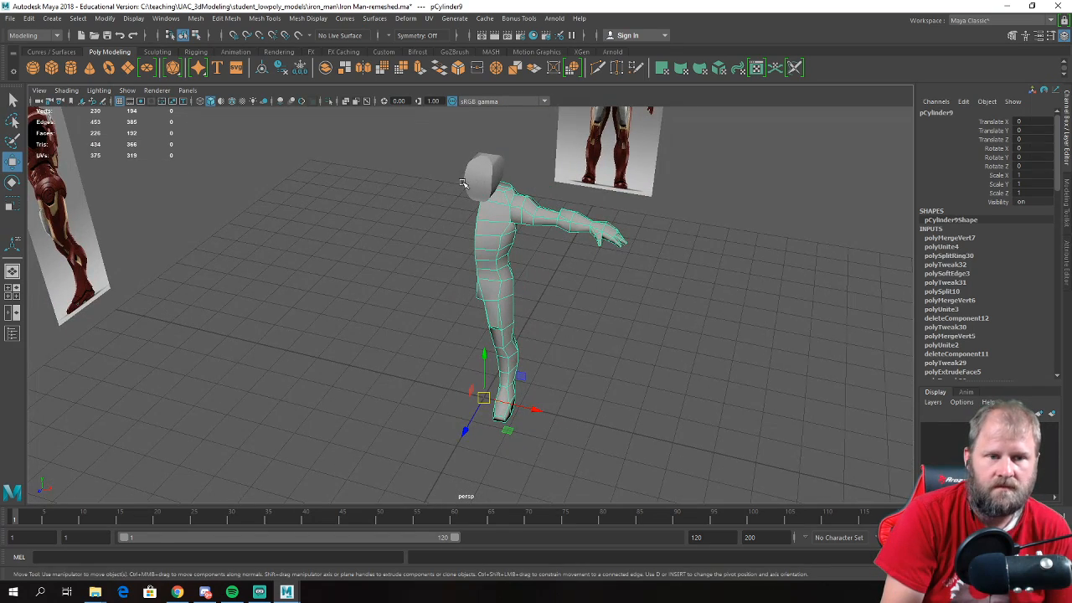
{"action": "left_click", "coordinate": [32, 18]}
{"action": "mouse_move", "coordinate": [106, 167]}
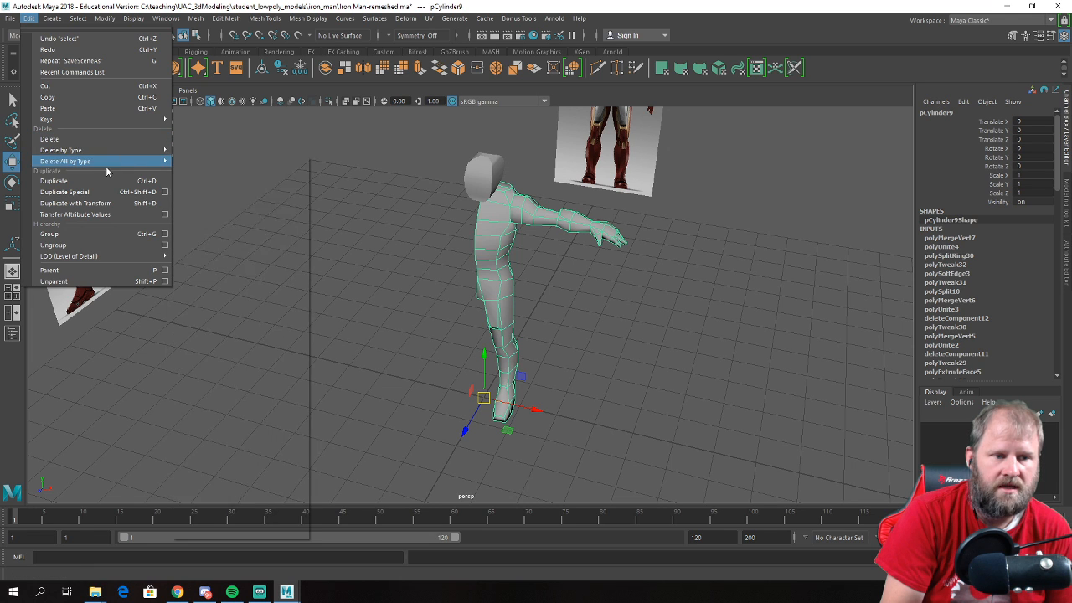
{"action": "left_click", "coordinate": [104, 191]}
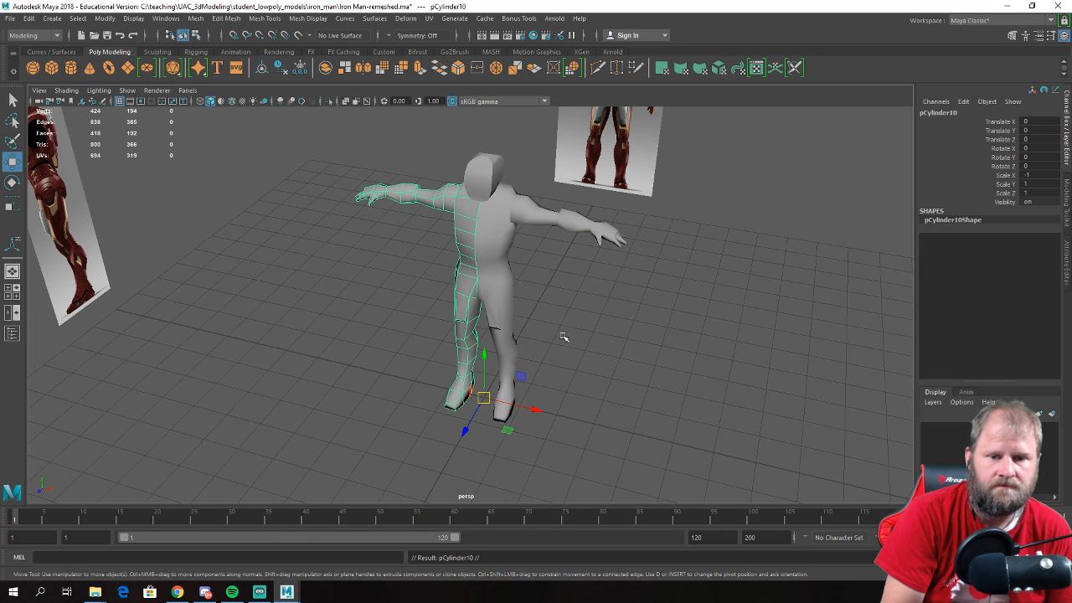
- Select both body halves and examine the full figure from several angles
{"action": "left_click", "coordinate": [503, 261], "text": "shift"}
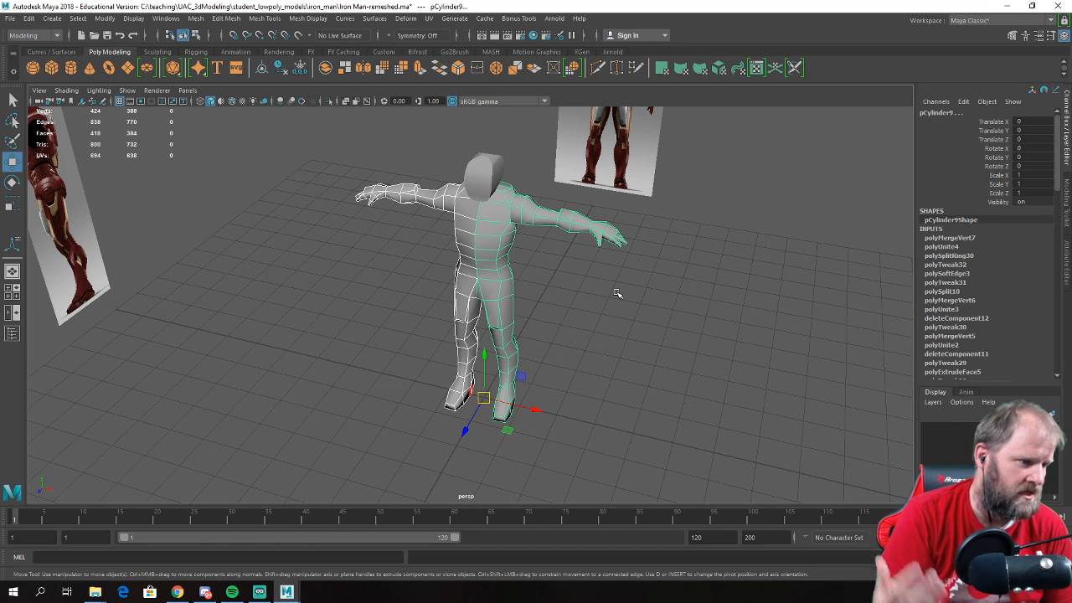
{"action": "left_click_drag", "start_coordinate": [615, 293], "coordinate": [562, 295], "text": "alt"}
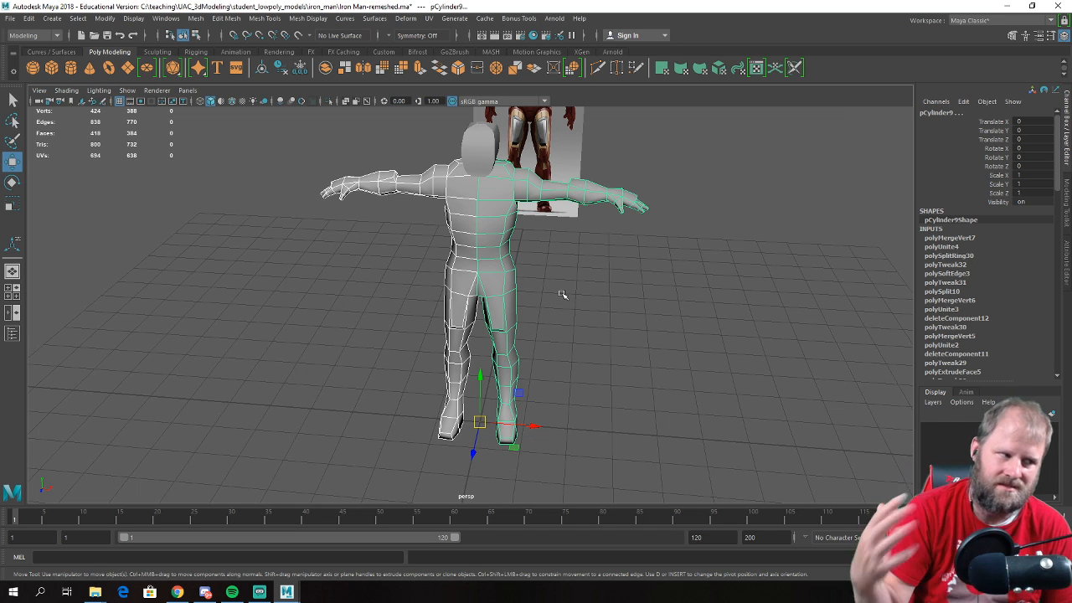
{"action": "left_click_drag", "start_coordinate": [632, 249], "coordinate": [681, 299], "text": "alt"}
{"action": "left_click", "coordinate": [581, 291]}
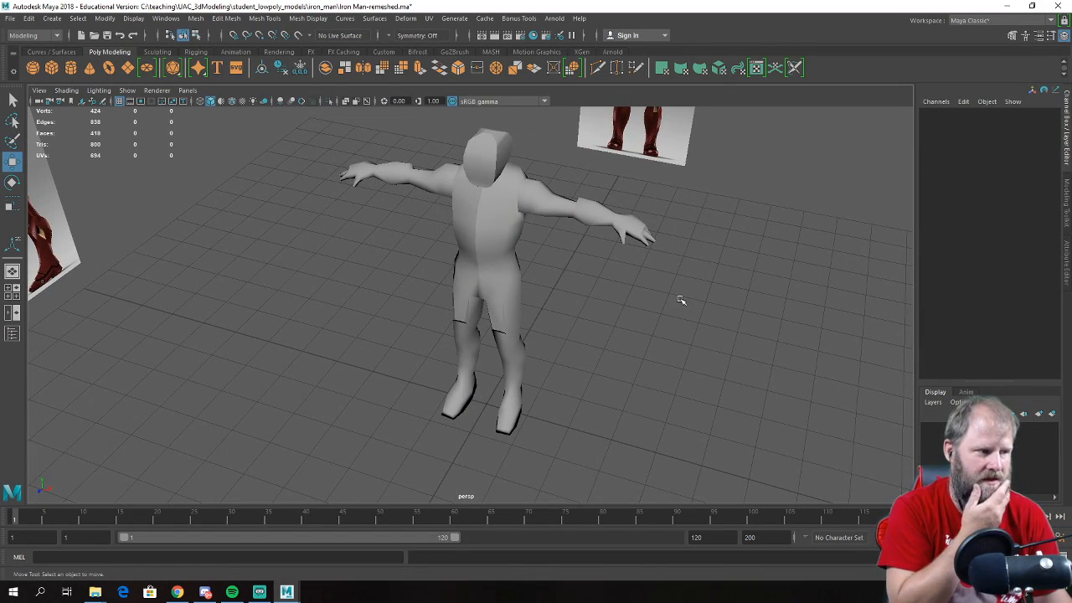
{"action": "left_click_drag", "start_coordinate": [603, 314], "coordinate": [563, 313], "text": "alt"}
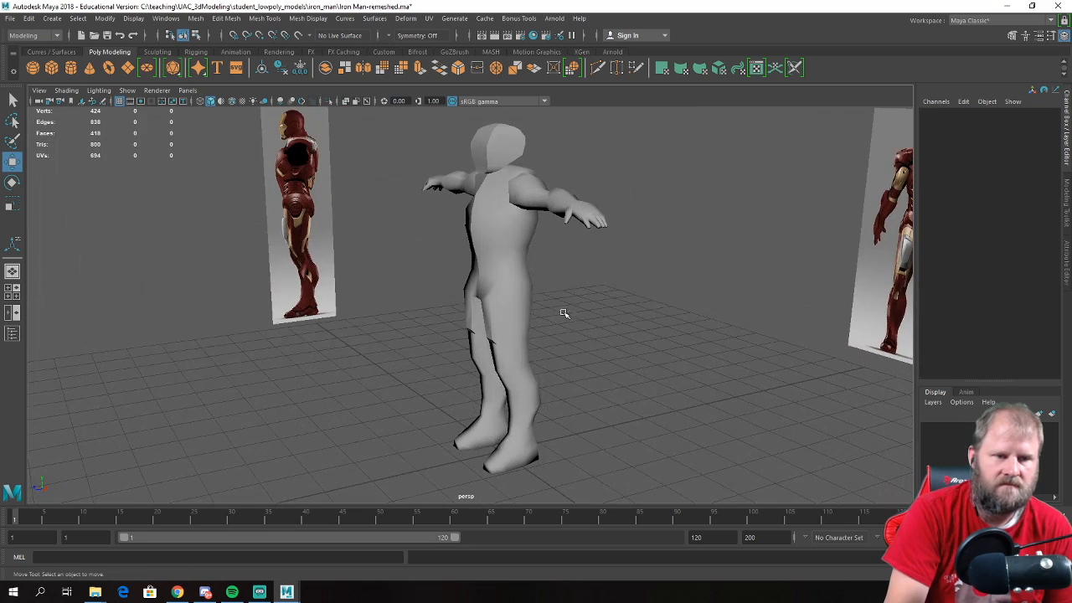
- Select the head and collapse the short edges around its lower jaw
{"action": "left_click", "coordinate": [486, 136]}
{"action": "left_click_drag", "start_coordinate": [486, 136], "coordinate": [392, 234], "text": "alt"}
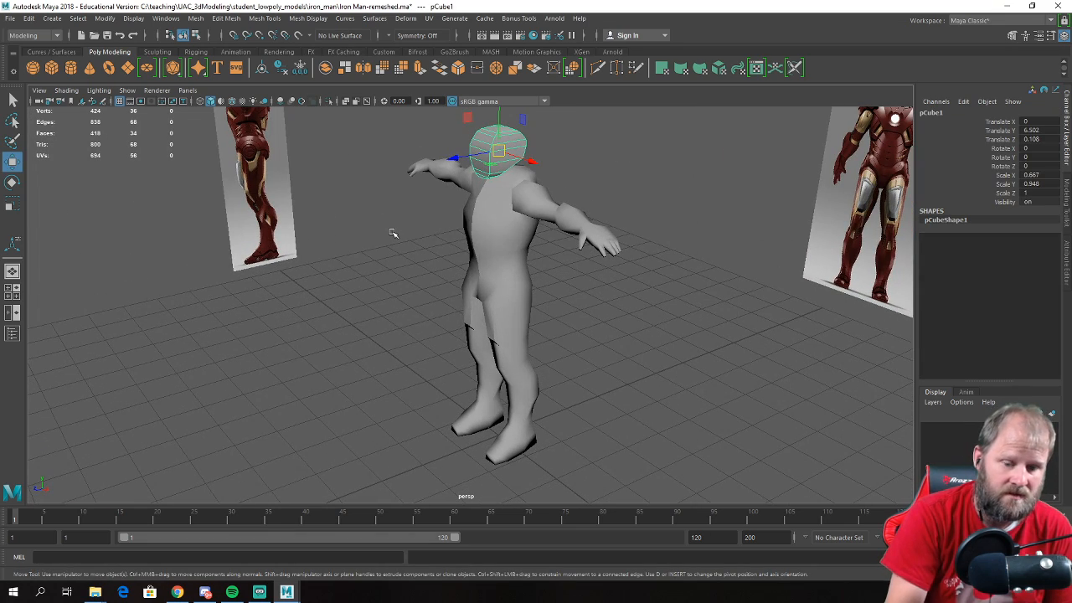
{"action": "middle_click_drag", "start_coordinate": [501, 251], "coordinate": [453, 360], "text": "alt"}
{"action": "scroll", "coordinate": [453, 360], "scroll_direction": "up", "scroll_amount": 4}
{"action": "left_click_drag", "start_coordinate": [435, 362], "coordinate": [412, 311], "text": "alt"}
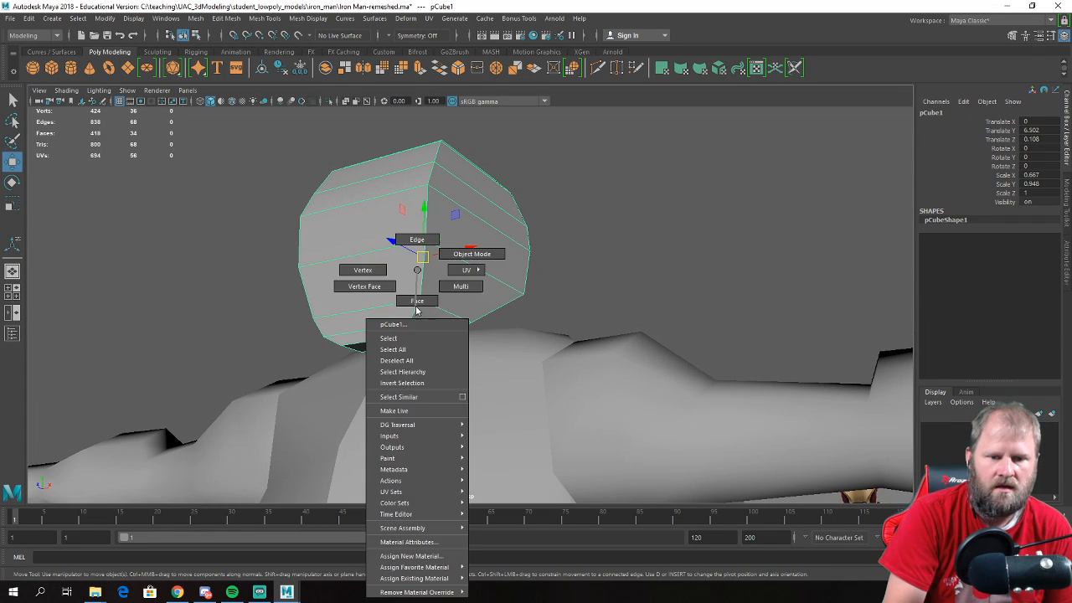
{"action": "right_click_drag", "start_coordinate": [417, 308], "coordinate": [412, 247]}
{"action": "left_click", "coordinate": [412, 311]}
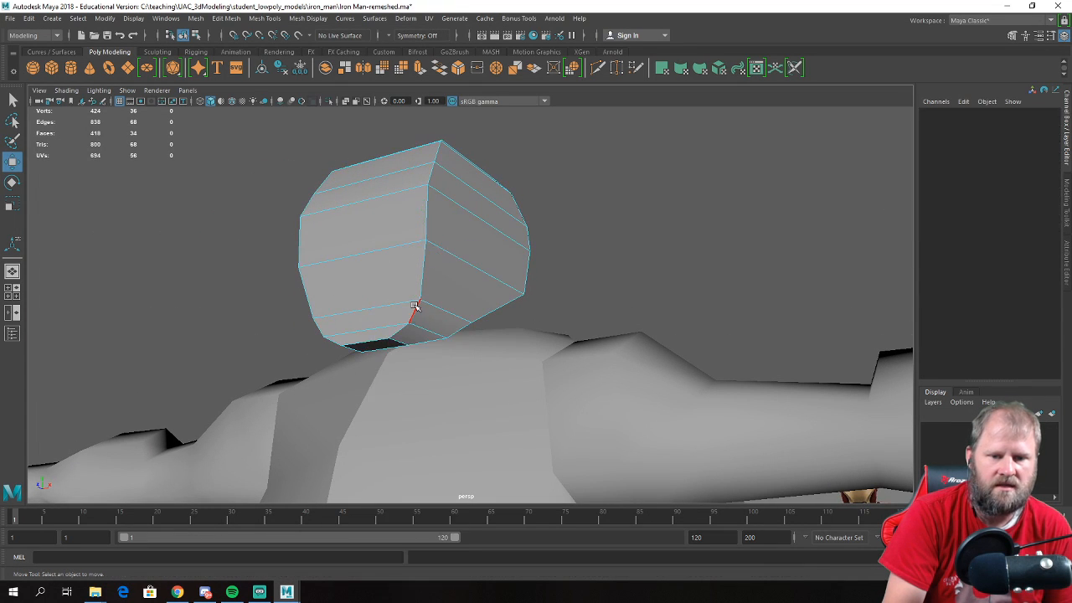
{"action": "right_click_drag", "start_coordinate": [412, 310], "coordinate": [299, 307], "text": "shift"}
- Delete surplus horizontal edge loops from the underside and crown of the head
{"action": "left_click_drag", "start_coordinate": [299, 306], "coordinate": [393, 302], "text": "alt"}
{"action": "left_click", "coordinate": [403, 357], "text": "shift"}
{"action": "right_click_drag", "start_coordinate": [344, 347], "coordinate": [350, 353], "text": "shift"}
{"action": "middle_click_drag", "start_coordinate": [381, 276], "coordinate": [376, 311], "text": "alt"}
{"action": "right_click_drag", "start_coordinate": [399, 257], "coordinate": [400, 283], "text": "shift"}
{"action": "left_click_drag", "start_coordinate": [400, 283], "coordinate": [395, 262], "text": "alt"}
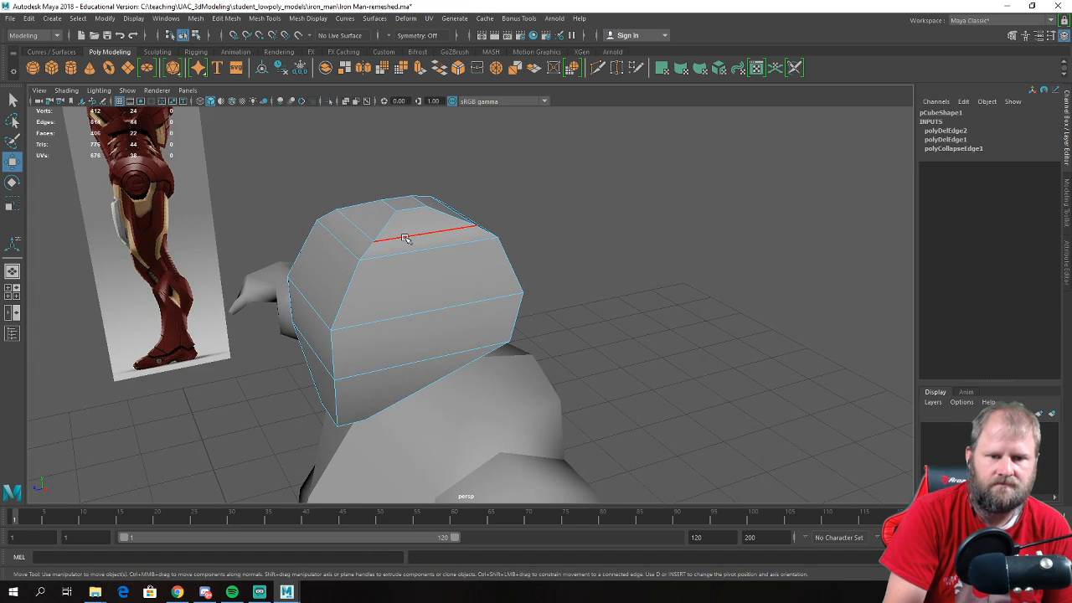
{"action": "right_click_drag", "start_coordinate": [405, 238], "coordinate": [419, 254], "text": "shift"}
- Scale the four vertices on top of the head outward and lower them slightly to round the crown
{"action": "left_click_drag", "start_coordinate": [418, 254], "coordinate": [394, 204], "text": "alt"}
{"action": "right_click_drag", "start_coordinate": [397, 203], "coordinate": [360, 201]}
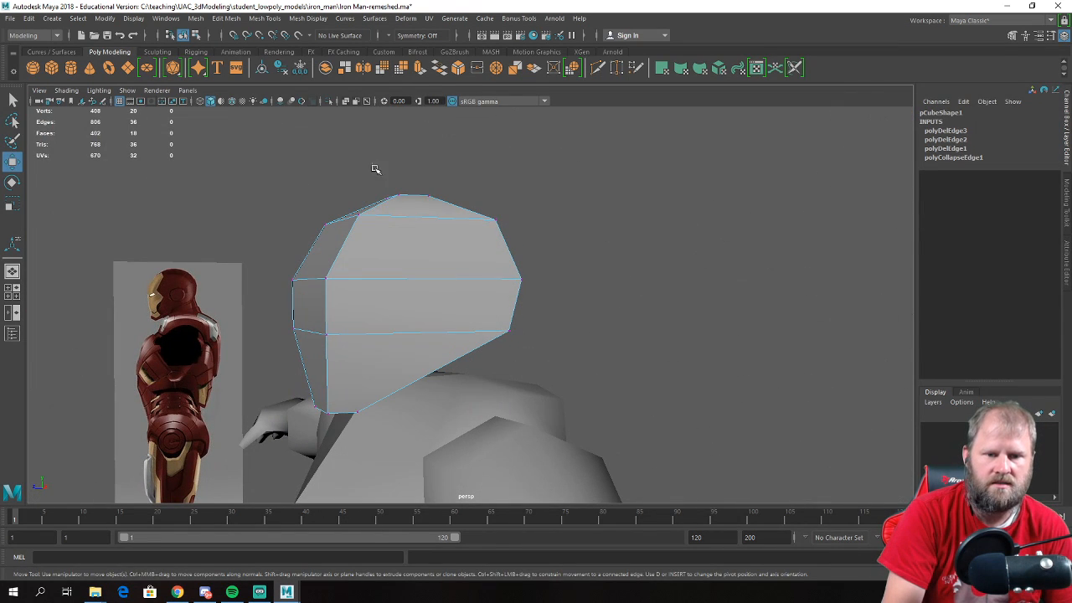
{"action": "key", "text": "r"}
{"action": "left_click_drag", "start_coordinate": [437, 204], "coordinate": [439, 206]}
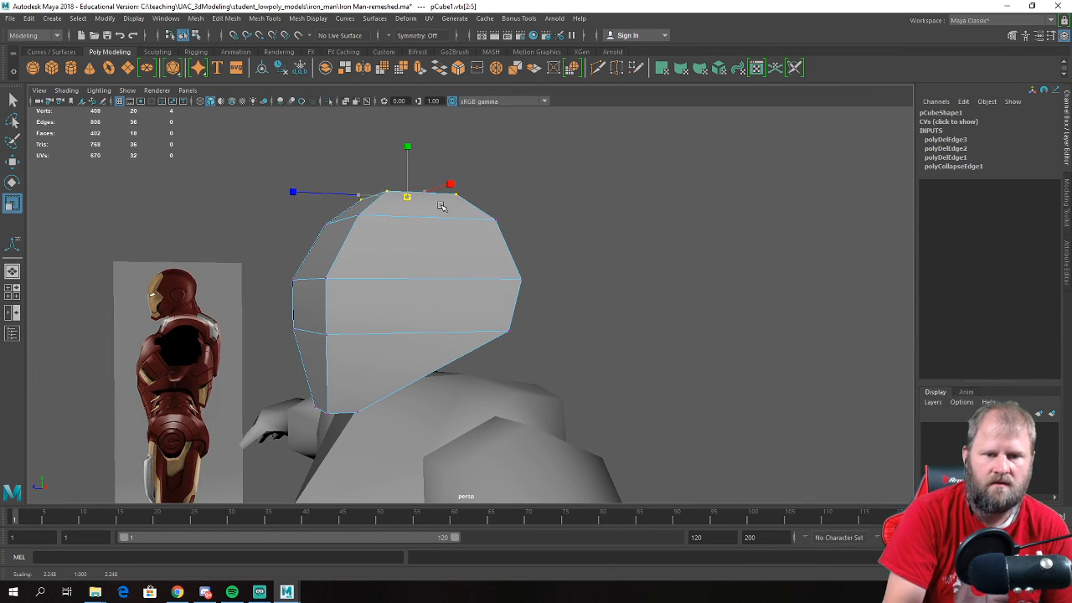
{"action": "key", "text": "w"}
{"action": "left_click_drag", "start_coordinate": [407, 148], "coordinate": [409, 153]}
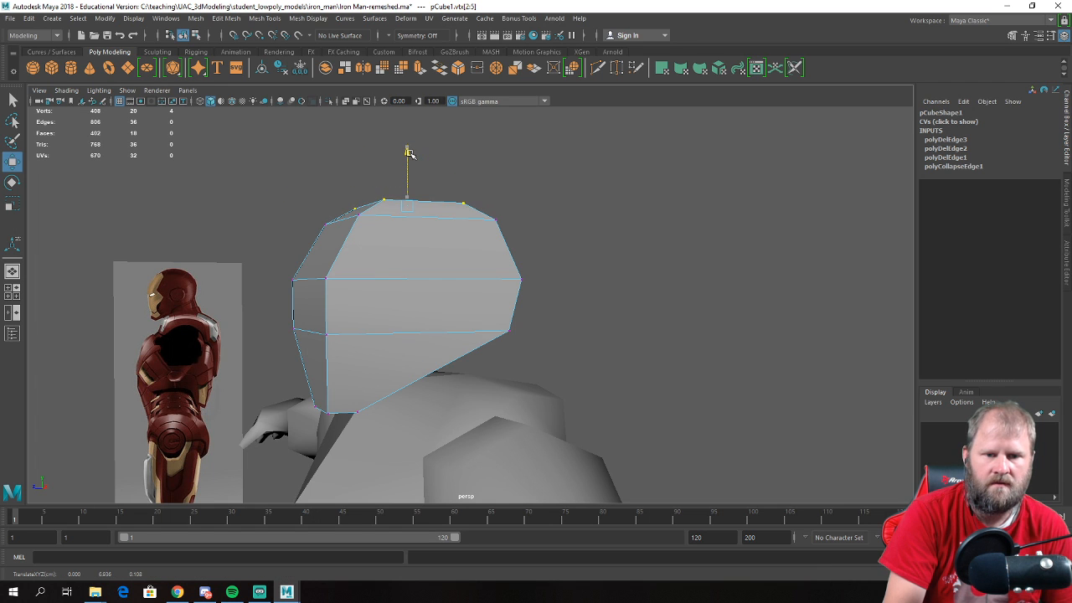
- Delete the edge loop just below the top of the head
{"action": "right_click_drag", "start_coordinate": [407, 233], "coordinate": [368, 227]}
{"action": "double_click", "coordinate": [396, 217]}
{"action": "left_click_drag", "start_coordinate": [368, 228], "coordinate": [369, 305], "text": "alt"}
{"action": "scroll", "coordinate": [366, 293], "scroll_direction": "up", "scroll_amount": 5}
- Raise the two lower rear vertices of the head to reshape the underside behind the jaw
{"action": "right_click_drag", "start_coordinate": [338, 284], "coordinate": [329, 274]}
{"action": "left_click_drag", "start_coordinate": [336, 306], "coordinate": [400, 380]}
{"action": "left_click_drag", "start_coordinate": [306, 359], "coordinate": [382, 353]}
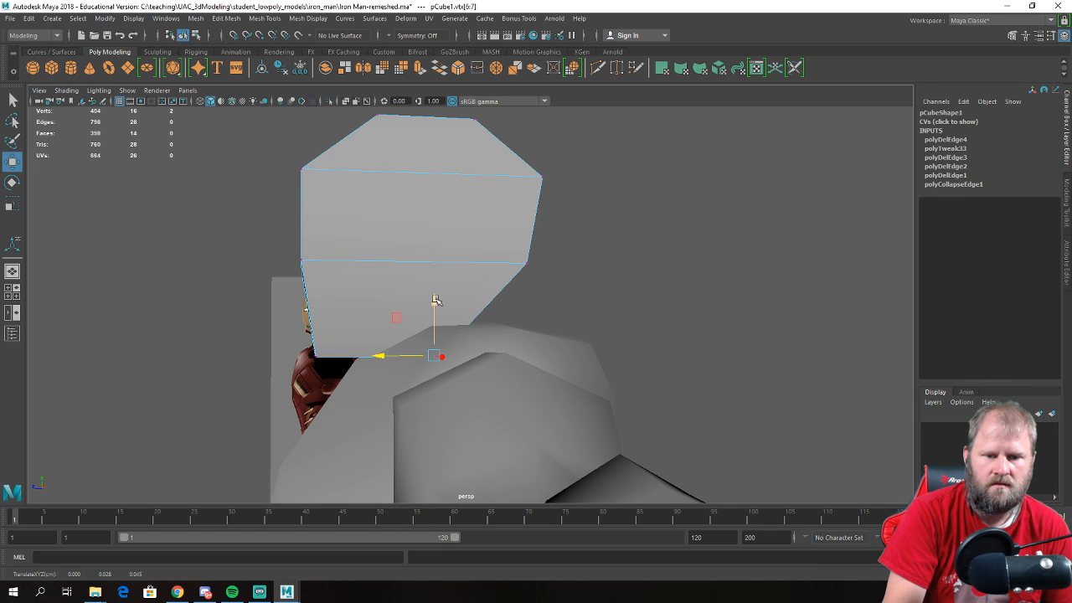
{"action": "left_click_drag", "start_coordinate": [431, 300], "coordinate": [445, 260]}
{"action": "left_click_drag", "start_coordinate": [402, 298], "coordinate": [470, 340], "text": "alt"}
{"action": "key", "text": "e"}
{"action": "key", "text": "r"}
{"action": "key", "text": "w"}
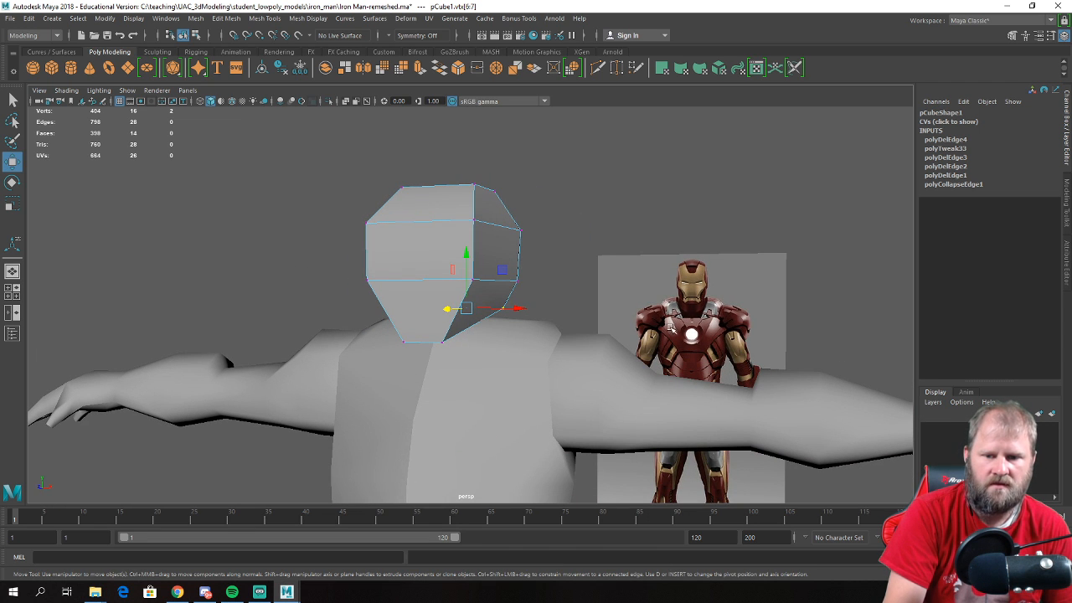
{"action": "left_click_drag", "start_coordinate": [706, 302], "coordinate": [393, 289], "text": "alt"}
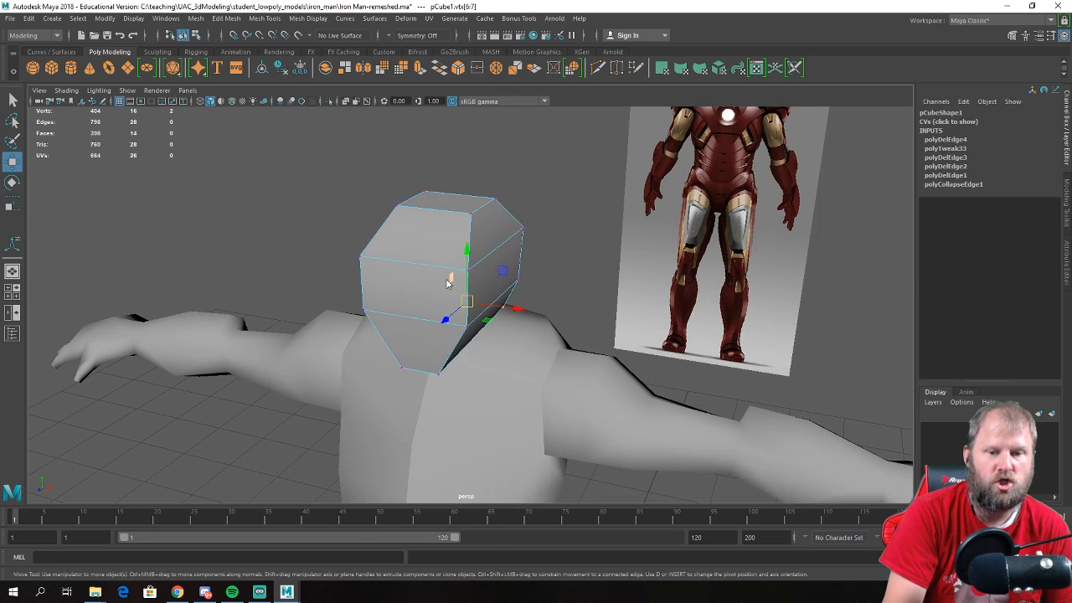
- Return the head to object mode and smooth its mesh with one division
{"action": "right_click_drag", "start_coordinate": [447, 279], "coordinate": [402, 251]}
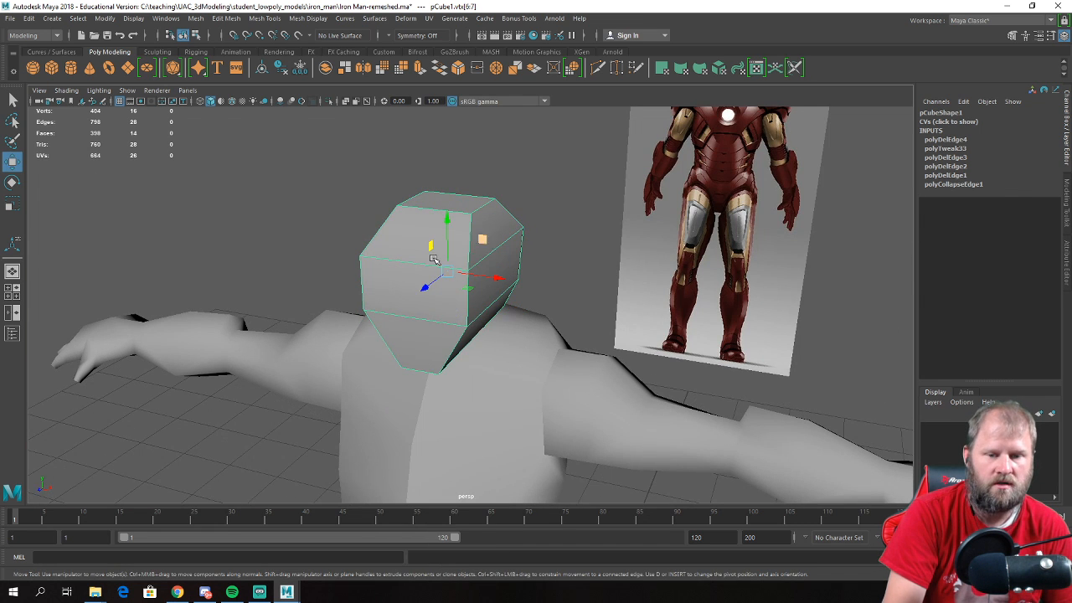
{"action": "left_click", "coordinate": [202, 22]}
{"action": "left_click", "coordinate": [239, 113]}
{"action": "left_click_drag", "start_coordinate": [469, 251], "coordinate": [548, 294], "text": "alt"}
{"action": "key", "text": "w"}
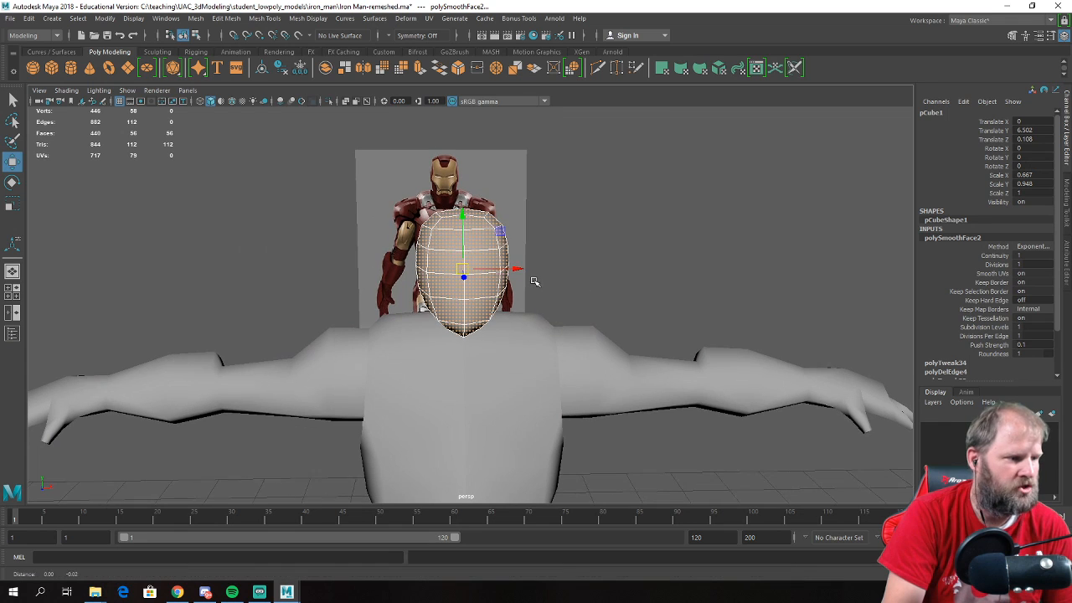
- Scale all the head's vertices taller and slightly wider to fit the front reference, and adjust the width of the lower jaw vertices
{"action": "right_click_drag", "start_coordinate": [498, 266], "coordinate": [456, 262]}
{"action": "left_click_drag", "start_coordinate": [595, 397], "coordinate": [431, 335], "text": "alt"}
{"action": "key", "text": "space"}
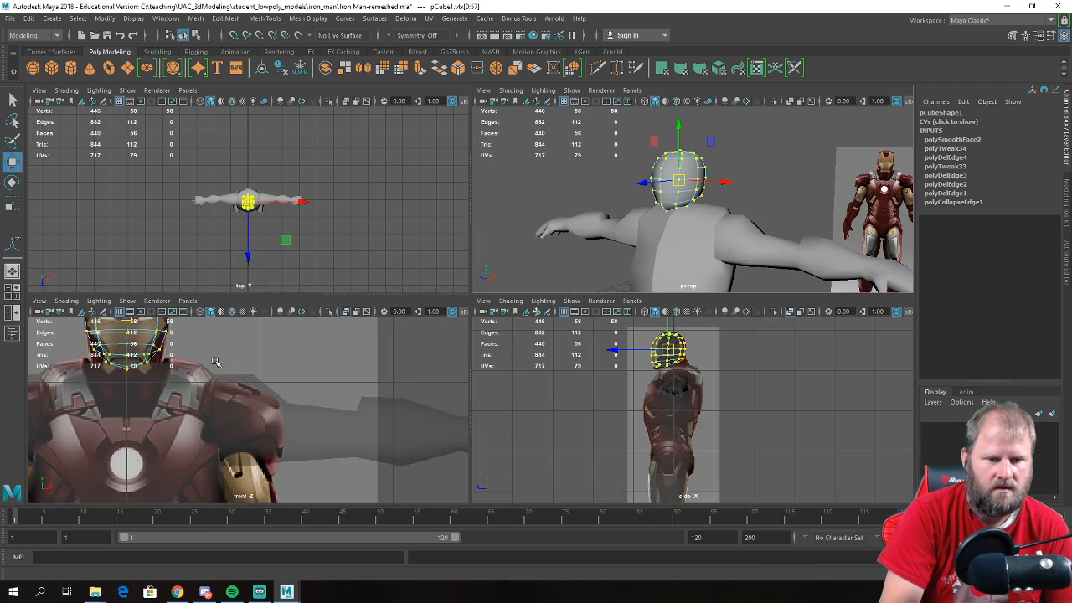
{"action": "key", "text": "space"}
{"action": "key", "text": "f"}
{"action": "key", "text": "r"}
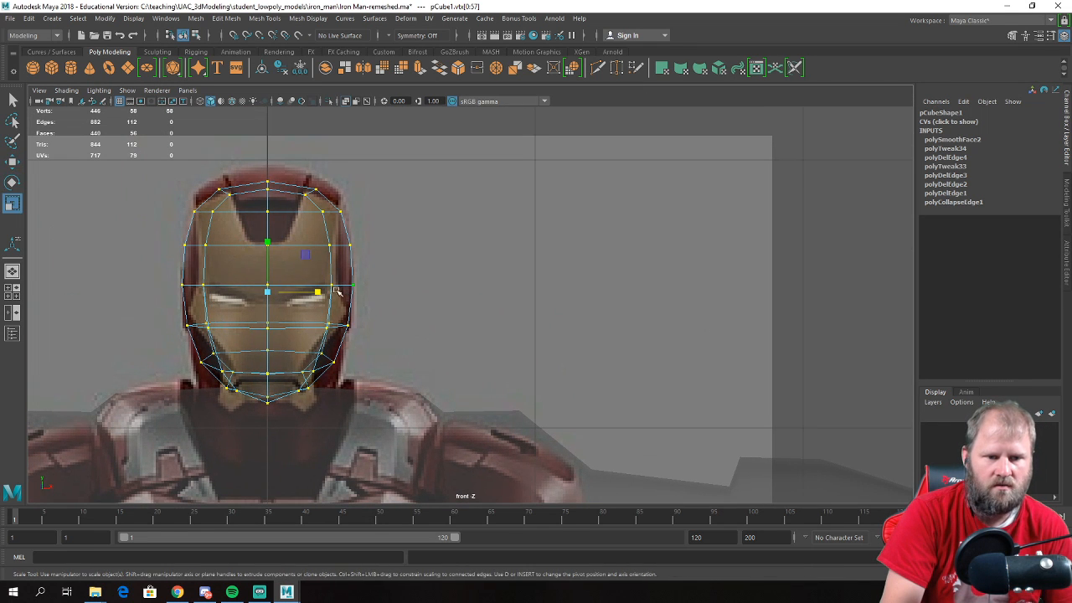
{"action": "mouse_move", "coordinate": [268, 246]}
{"action": "left_mouse_down"}
{"action": "mouse_move", "coordinate": [270, 231]}
{"action": "mouse_move", "coordinate": [277, 240]}
{"action": "left_mouse_up"}
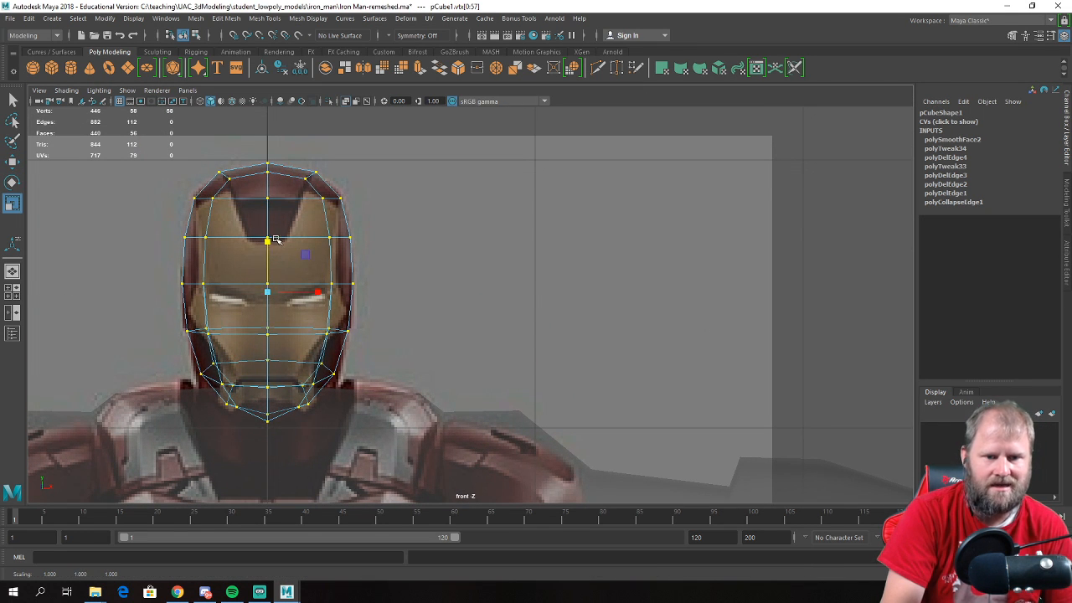
{"action": "left_click_drag", "start_coordinate": [316, 292], "coordinate": [321, 291]}
{"action": "left_click_drag", "start_coordinate": [365, 459], "coordinate": [131, 375]}
{"action": "left_click_drag", "start_coordinate": [317, 390], "coordinate": [318, 392]}
- Reposition the front jaw and chin vertices in the side view to follow the helmet's chin in the reference
{"action": "key", "text": "space"}
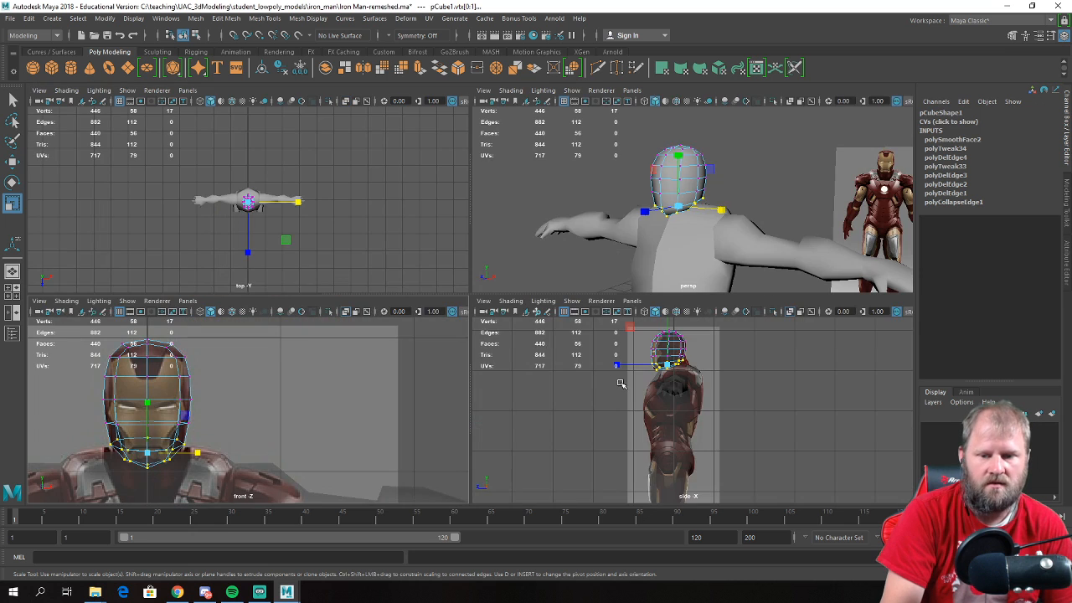
{"action": "key", "text": "space"}
{"action": "scroll", "coordinate": [483, 330], "scroll_direction": "up", "scroll_amount": 6}
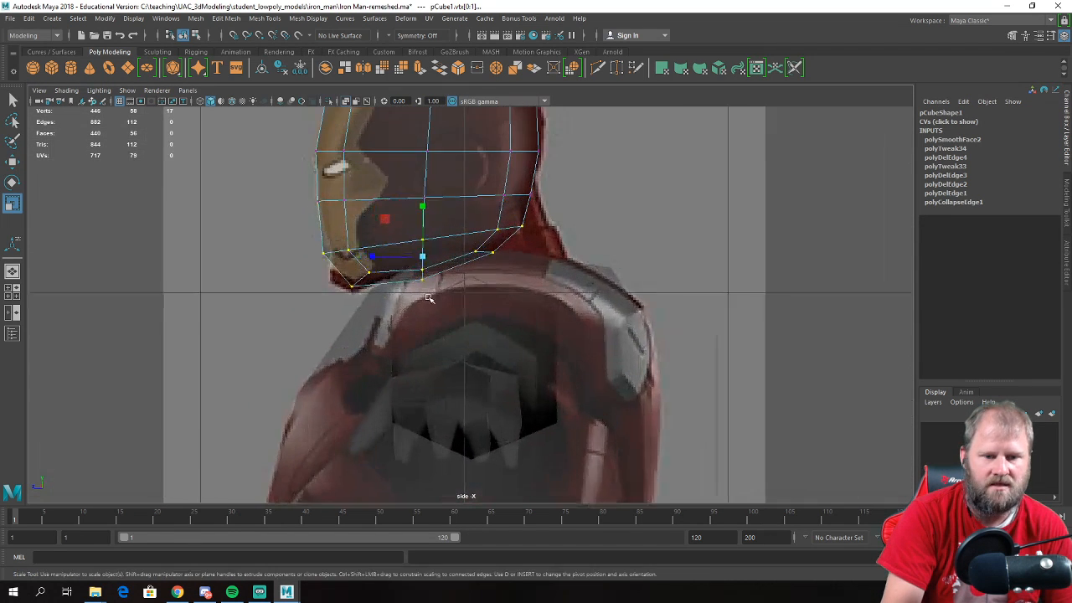
{"action": "scroll", "coordinate": [429, 299], "scroll_direction": "up", "scroll_amount": 1}
{"action": "left_click_drag", "start_coordinate": [351, 277], "coordinate": [349, 281]}
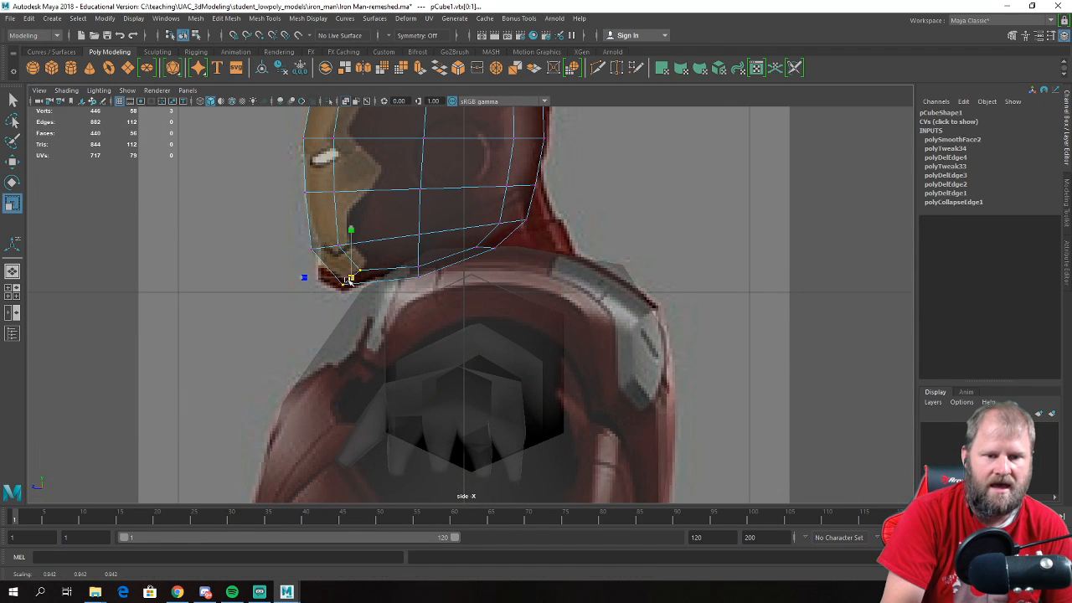
{"action": "key", "text": "w"}
{"action": "left_click_drag", "start_coordinate": [281, 225], "coordinate": [353, 252]}
{"action": "key", "text": "ctrl+z"}
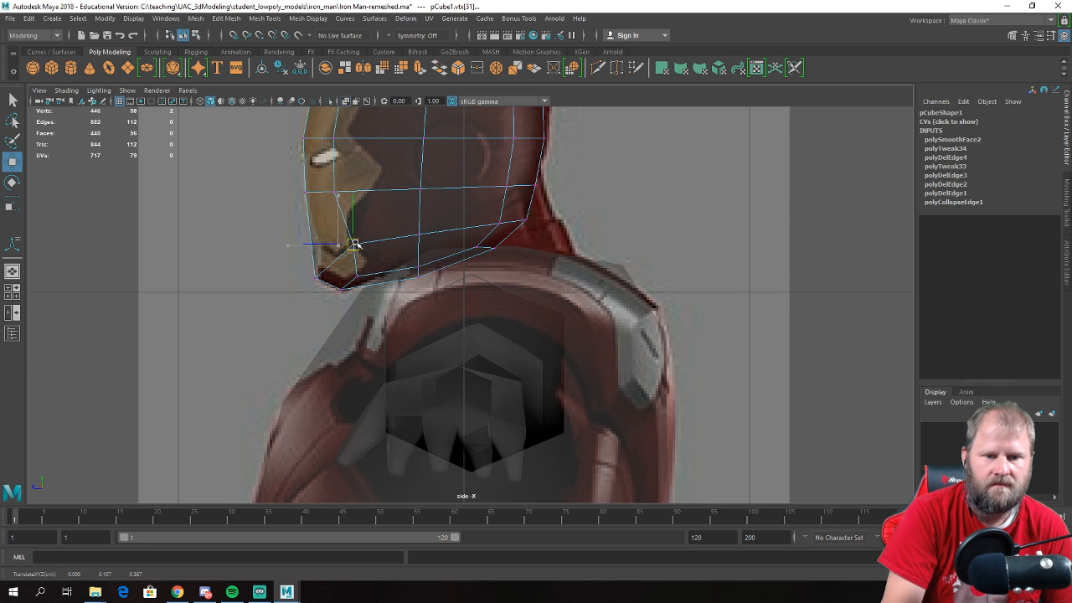
{"action": "middle_click_drag", "start_coordinate": [378, 205], "coordinate": [377, 215], "text": "alt"}
{"action": "left_click_drag", "start_coordinate": [349, 253], "coordinate": [344, 256]}
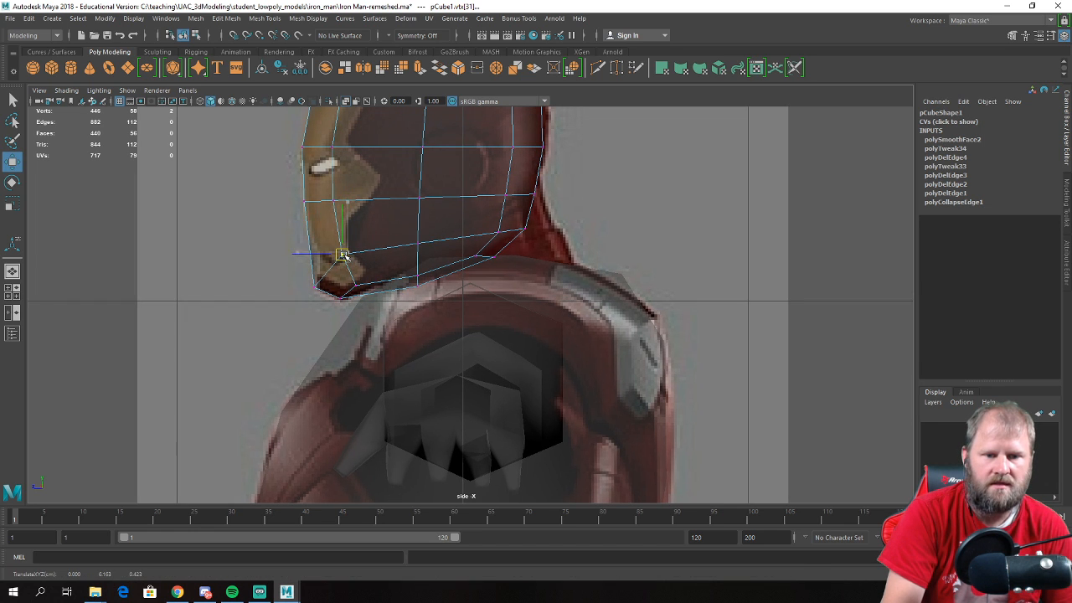
{"action": "left_click", "coordinate": [316, 282]}
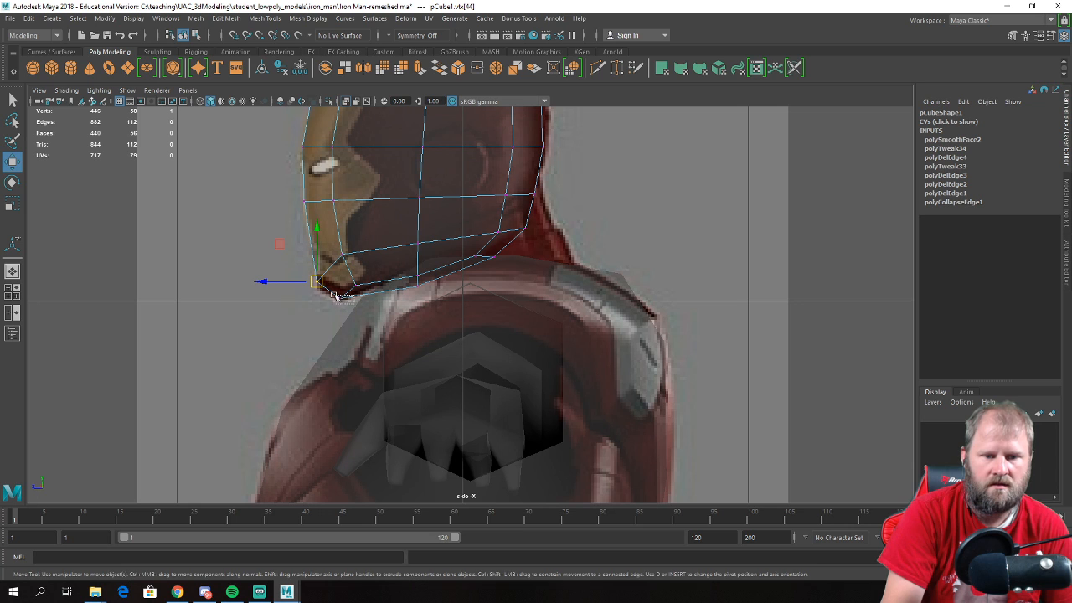
- Move the two lowest rear vertex groups of the head backward and down along the nape in the side reference
{"action": "middle_click_drag", "start_coordinate": [470, 240], "coordinate": [405, 307], "text": "alt"}
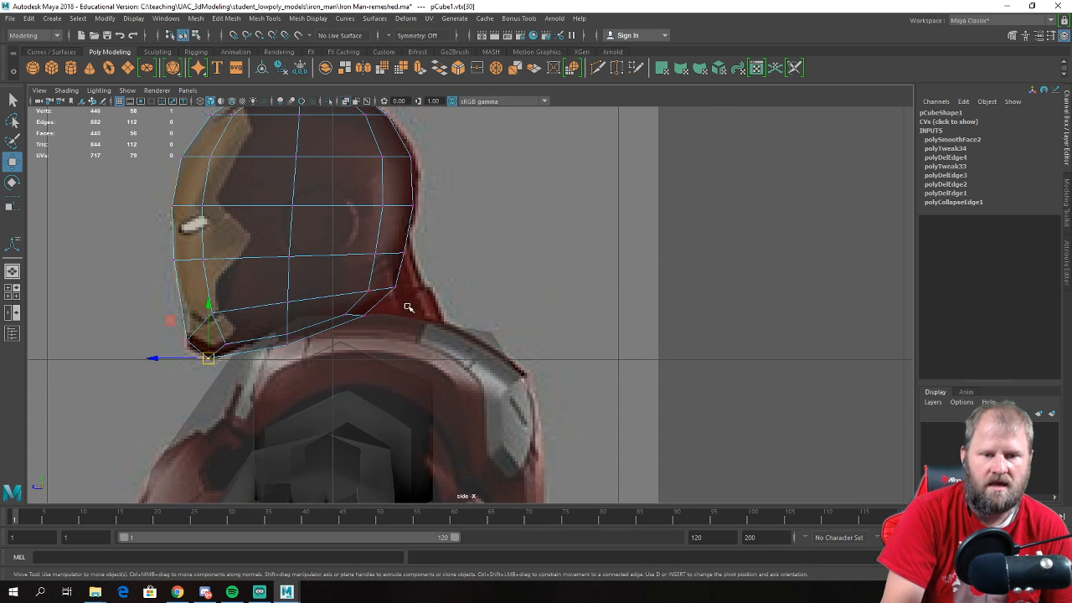
{"action": "left_click_drag", "start_coordinate": [381, 251], "coordinate": [442, 324]}
{"action": "left_click_drag", "start_coordinate": [374, 299], "coordinate": [405, 290]}
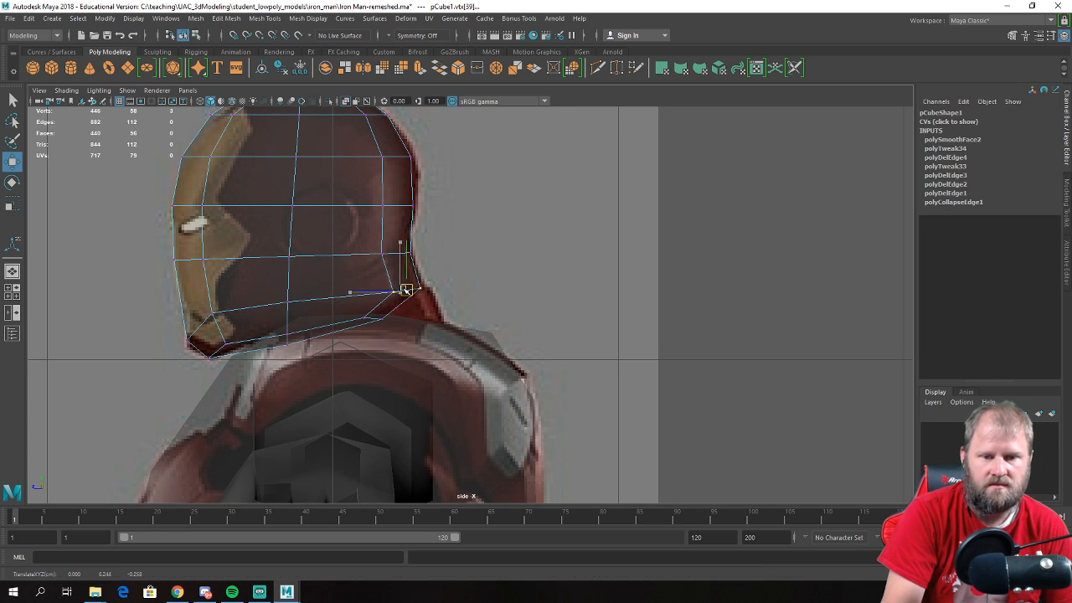
{"action": "left_click_drag", "start_coordinate": [342, 299], "coordinate": [432, 355]}
{"action": "left_click_drag", "start_coordinate": [380, 321], "coordinate": [441, 328]}
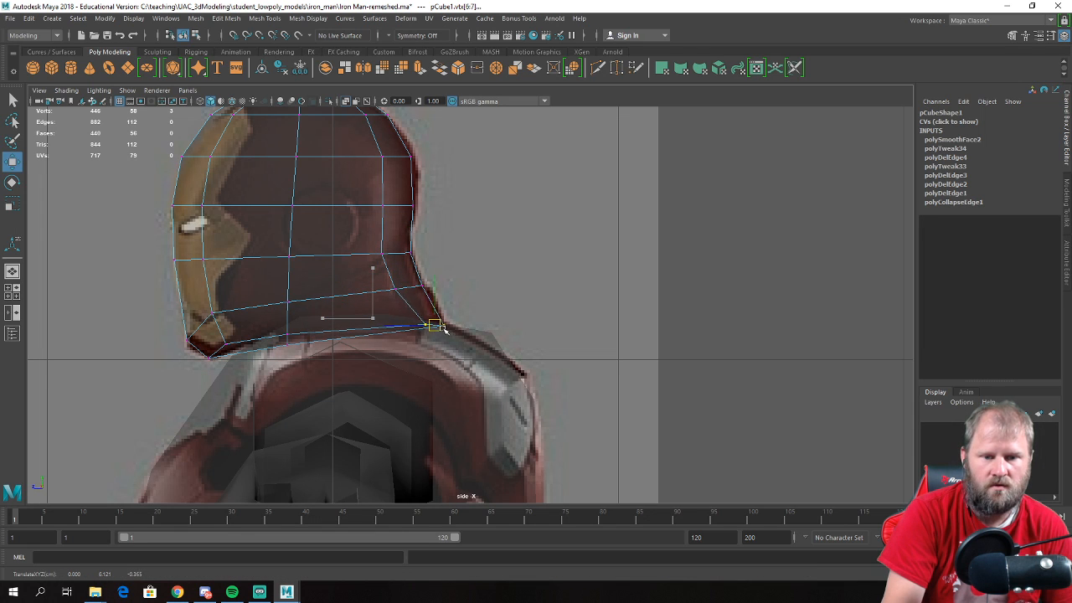
- Lower the bottom row of head vertices slightly toward the shoulders in the side view
{"action": "left_click_drag", "start_coordinate": [528, 306], "coordinate": [349, 267]}
{"action": "left_click_drag", "start_coordinate": [531, 400], "coordinate": [248, 312]}
{"action": "left_click_drag", "start_coordinate": [186, 346], "coordinate": [186, 347], "text": "shift"}
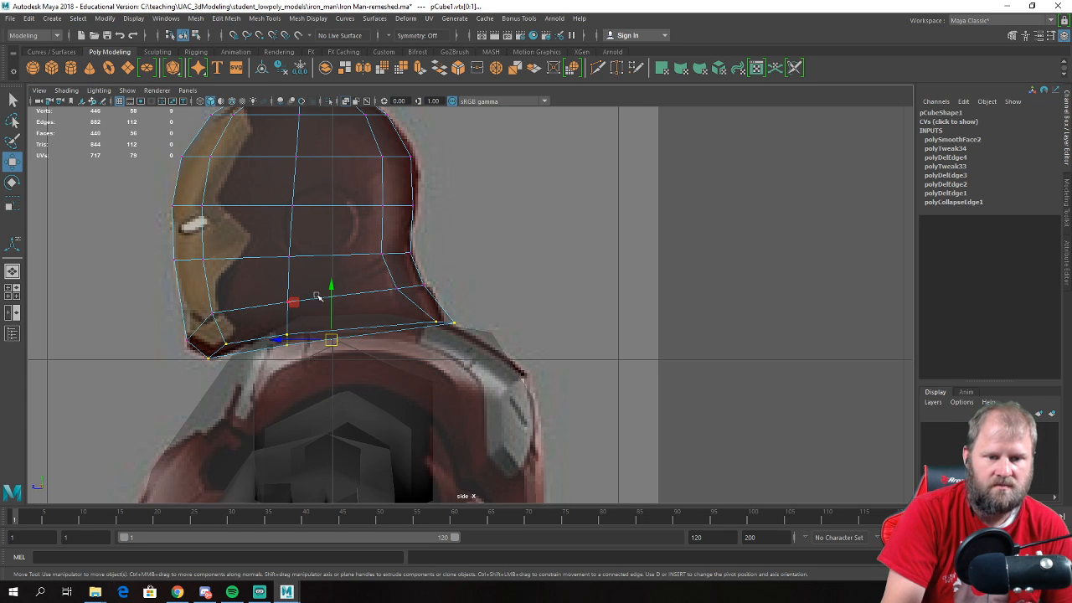
{"action": "left_click_drag", "start_coordinate": [331, 288], "coordinate": [333, 293]}
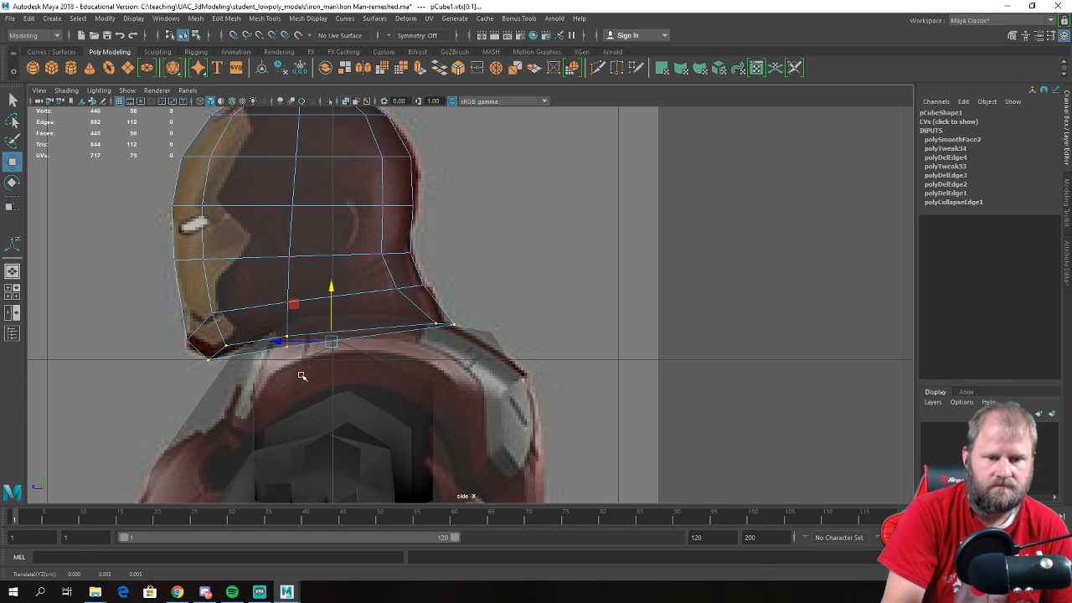
- Scale the six lower rear vertices of the head wider along X by about 1.8 to broaden the neck
{"action": "key", "text": "space"}
{"action": "key", "text": "space"}
{"action": "left_click_drag", "start_coordinate": [615, 249], "coordinate": [548, 313], "text": "alt"}
{"action": "scroll", "coordinate": [548, 313], "scroll_direction": "up", "scroll_amount": 3}
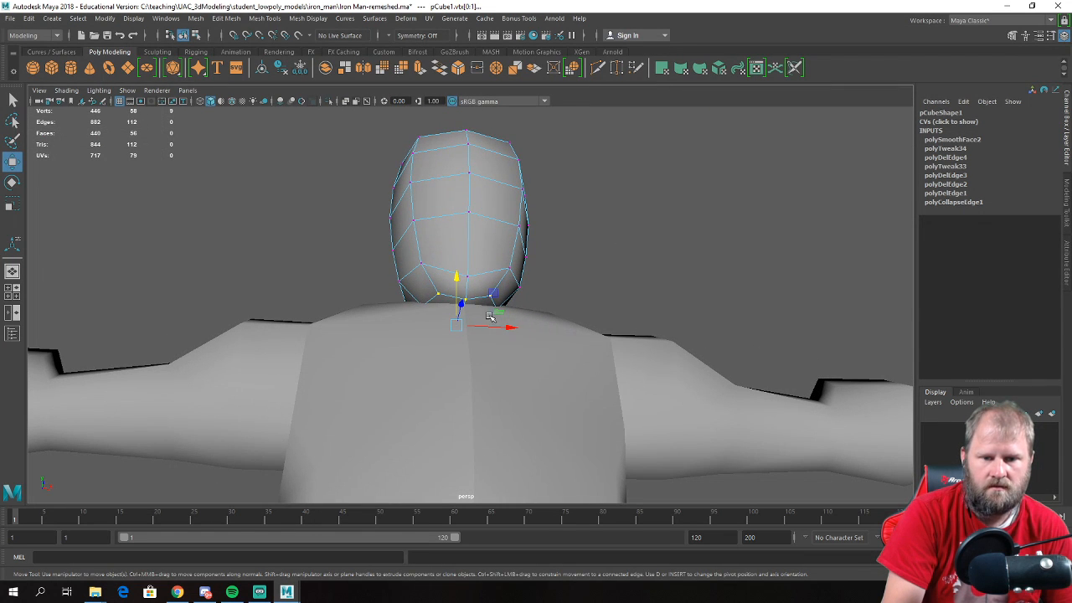
{"action": "left_click_drag", "start_coordinate": [455, 250], "coordinate": [409, 220], "text": "alt"}
{"action": "left_click_drag", "start_coordinate": [481, 263], "coordinate": [482, 263], "text": "ctrl"}
{"action": "left_click_drag", "start_coordinate": [483, 254], "coordinate": [493, 293], "text": "alt"}
{"action": "key", "text": "e"}
{"action": "key", "text": "r"}
{"action": "left_click_drag", "start_coordinate": [506, 332], "coordinate": [508, 333]}
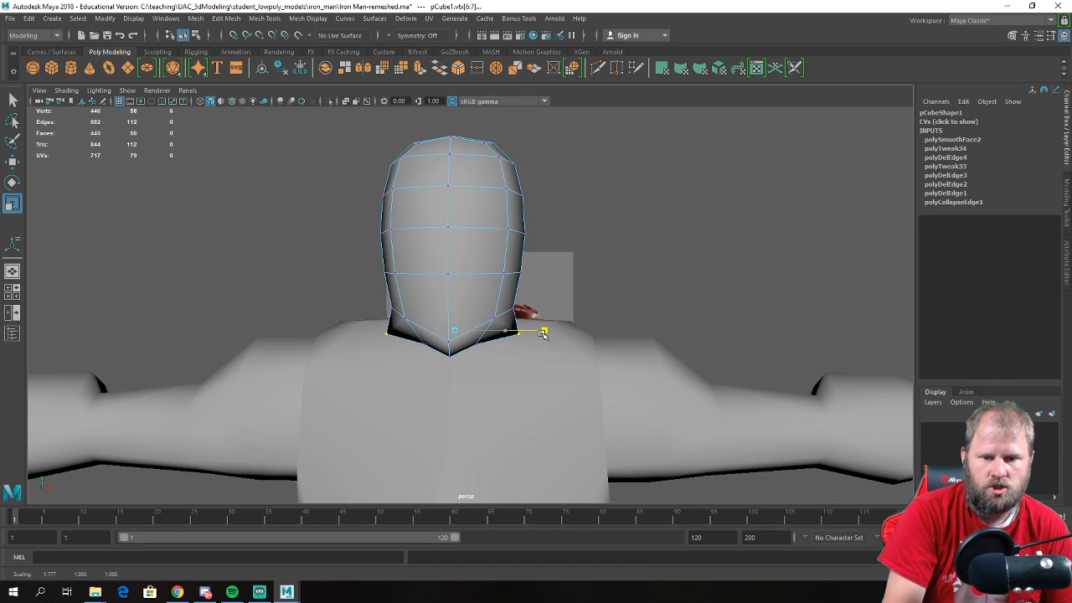
- Delete all faces on one side of the head, keeping half of it up to the centre line
{"action": "left_click_drag", "start_coordinate": [483, 318], "coordinate": [566, 339], "text": "alt"}
{"action": "key", "text": "w"}
{"action": "scroll", "coordinate": [510, 352], "scroll_direction": "down", "scroll_amount": 4}
{"action": "right_click_drag", "start_coordinate": [458, 224], "coordinate": [458, 254]}
{"action": "left_click_drag", "start_coordinate": [375, 169], "coordinate": [386, 360]}
{"action": "key", "text": "Delete"}
- Mirror the half head across the centre with Duplicate Special as a plain copy
{"action": "right_click_drag", "start_coordinate": [459, 233], "coordinate": [468, 222]}
{"action": "left_click_drag", "start_coordinate": [469, 272], "coordinate": [536, 280], "text": "alt"}
{"action": "right_click_drag", "start_coordinate": [477, 224], "coordinate": [502, 208]}
{"action": "mouse_move", "coordinate": [571, 234]}
{"action": "left_mouse_down", "text": "alt"}
{"action": "mouse_move", "coordinate": [583, 213]}
{"action": "mouse_move", "coordinate": [573, 235]}
{"action": "left_mouse_up", "text": "alt"}
{"action": "left_click", "coordinate": [602, 240]}
{"action": "left_click", "coordinate": [457, 231]}
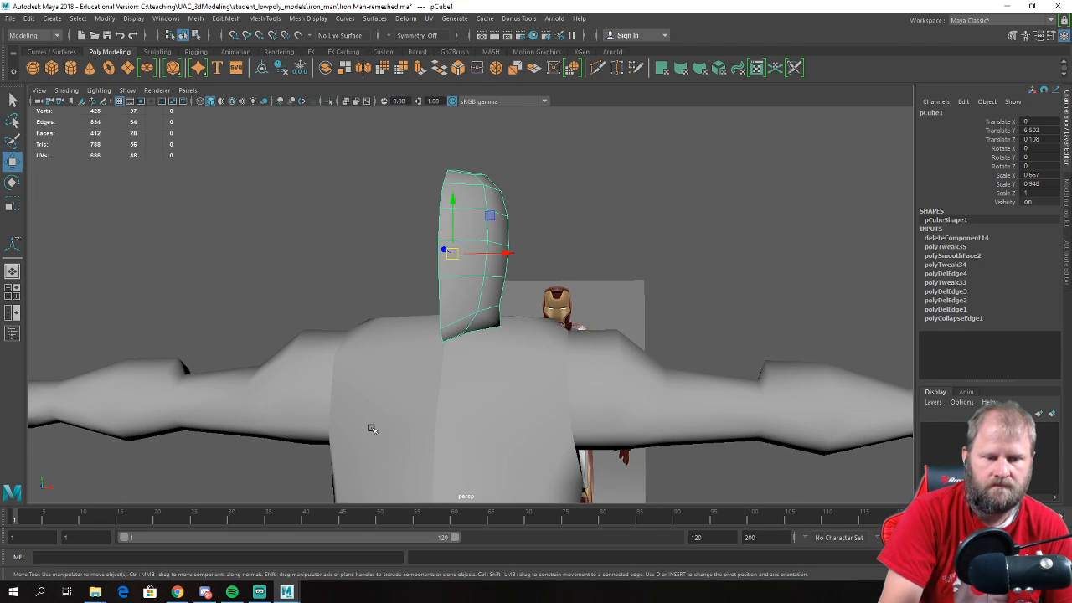
{"action": "key", "text": "space"}
{"action": "key", "text": "space"}
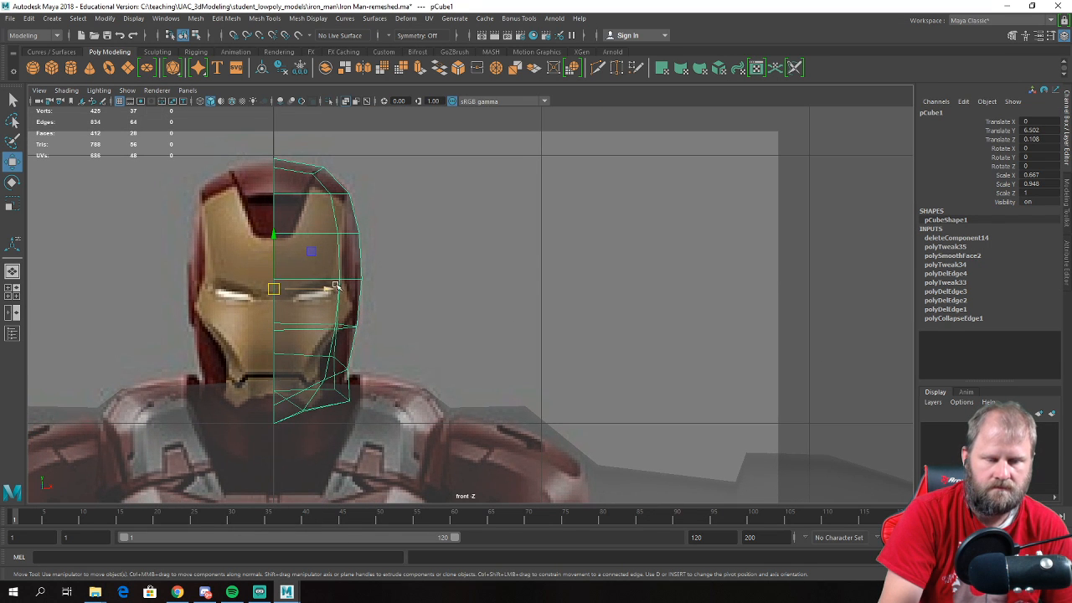
{"action": "left_click", "coordinate": [29, 18]}
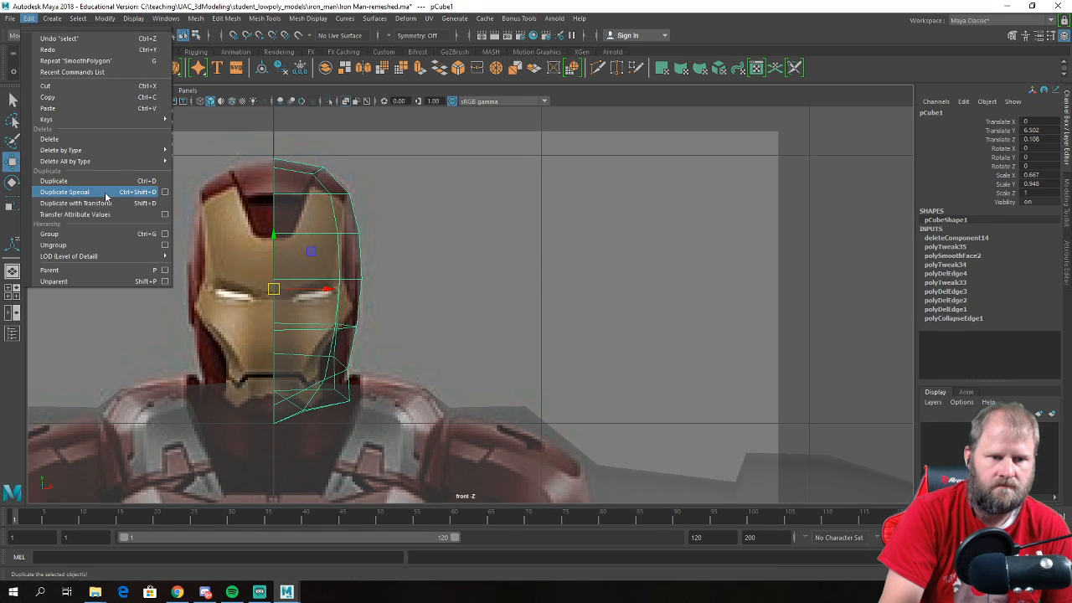
{"action": "left_click", "coordinate": [108, 191]}
{"action": "left_click", "coordinate": [308, 306]}
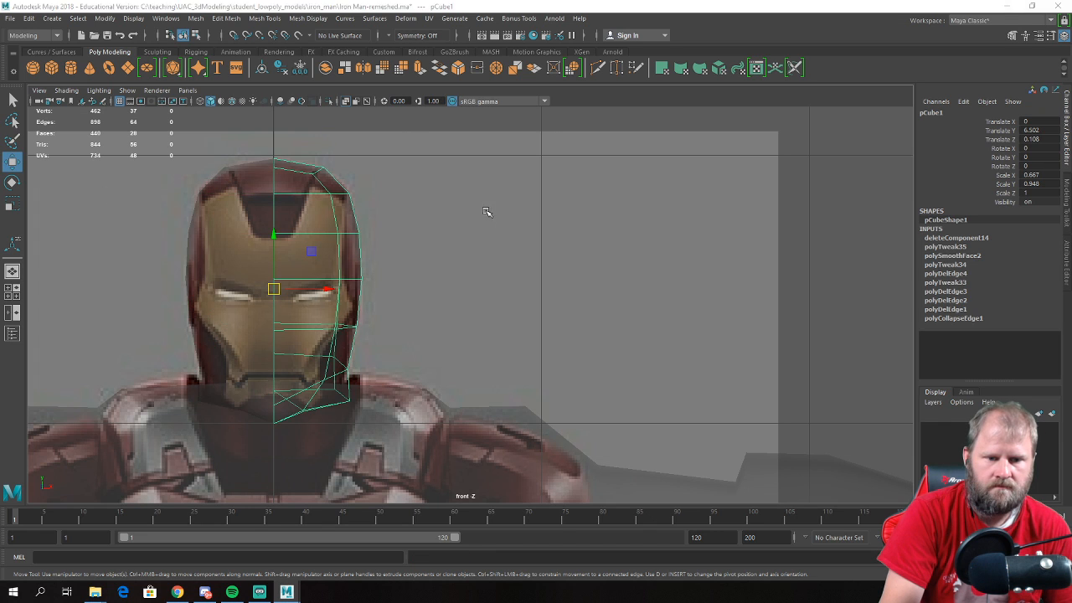
- Try moving the lowest rear centre vertex of the original half head, and delete the mirrored copy
{"action": "key", "text": "space"}
{"action": "key", "text": "space"}
{"action": "left_click_drag", "start_coordinate": [507, 220], "coordinate": [438, 270], "text": "alt"}
{"action": "right_click_drag", "start_coordinate": [439, 271], "coordinate": [385, 271]}
{"action": "left_click_drag", "start_coordinate": [493, 427], "coordinate": [461, 404]}
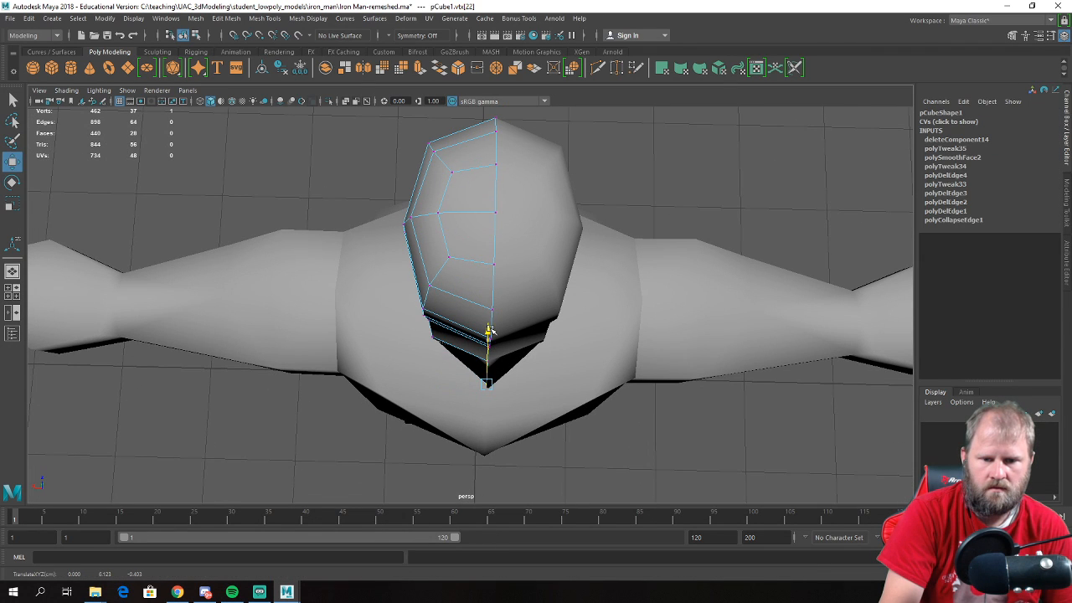
{"action": "left_click", "coordinate": [541, 284]}
{"action": "key", "text": "Delete"}
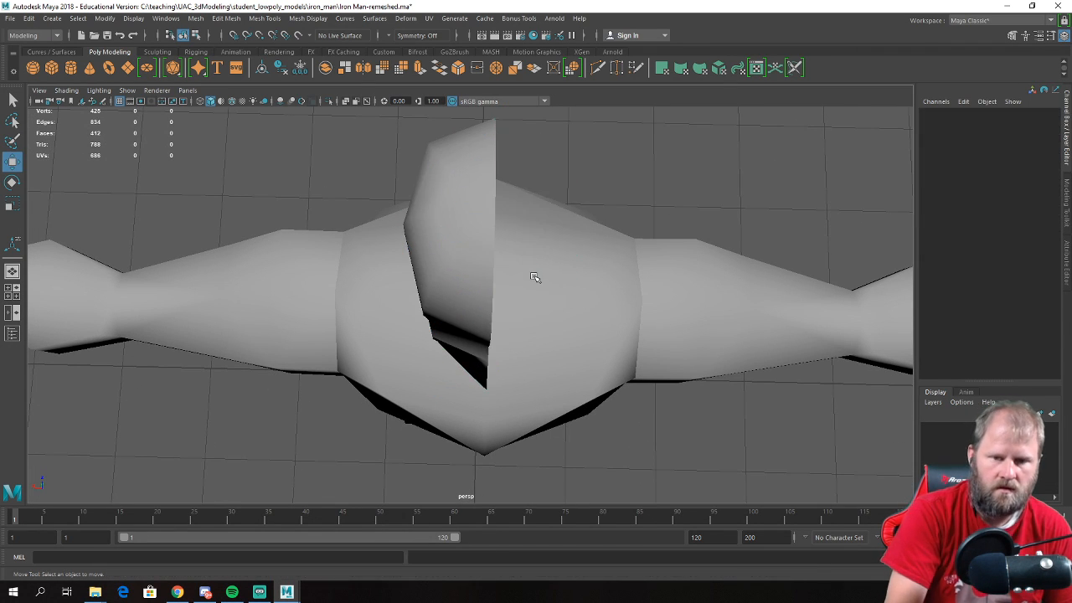
- Mirror the half head with Duplicate Special as an instance, using an X scale of -1
{"action": "left_click", "coordinate": [469, 205]}
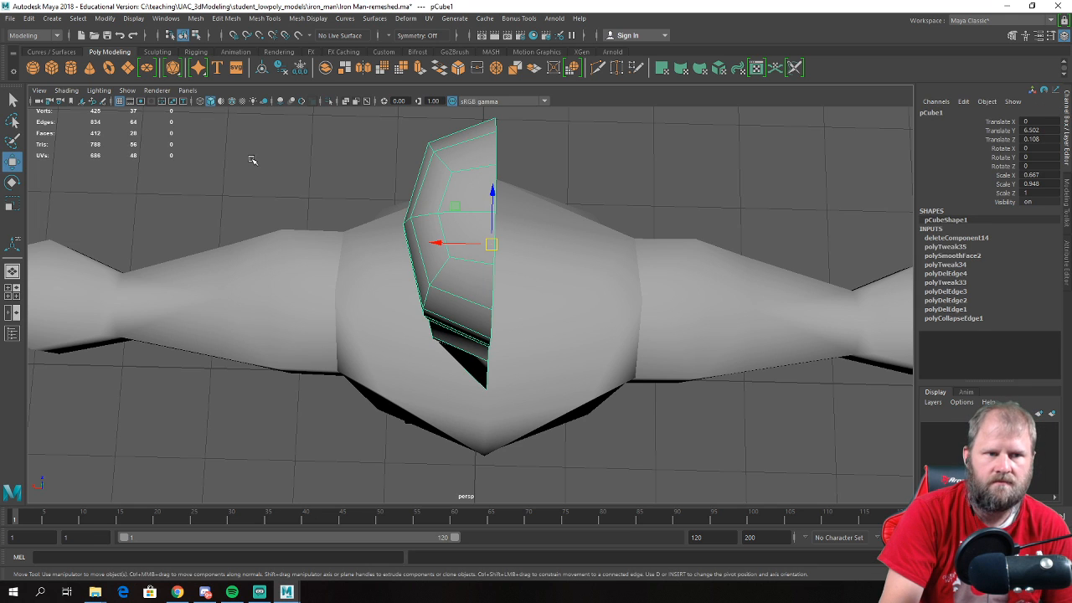
{"action": "left_click", "coordinate": [29, 18]}
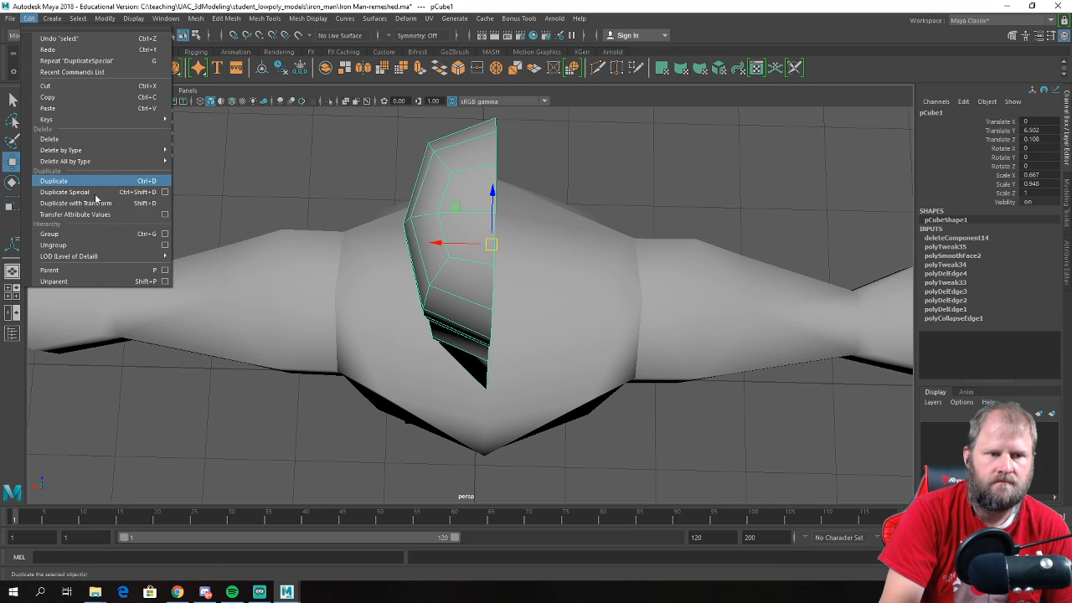
{"action": "left_click", "coordinate": [165, 192]}
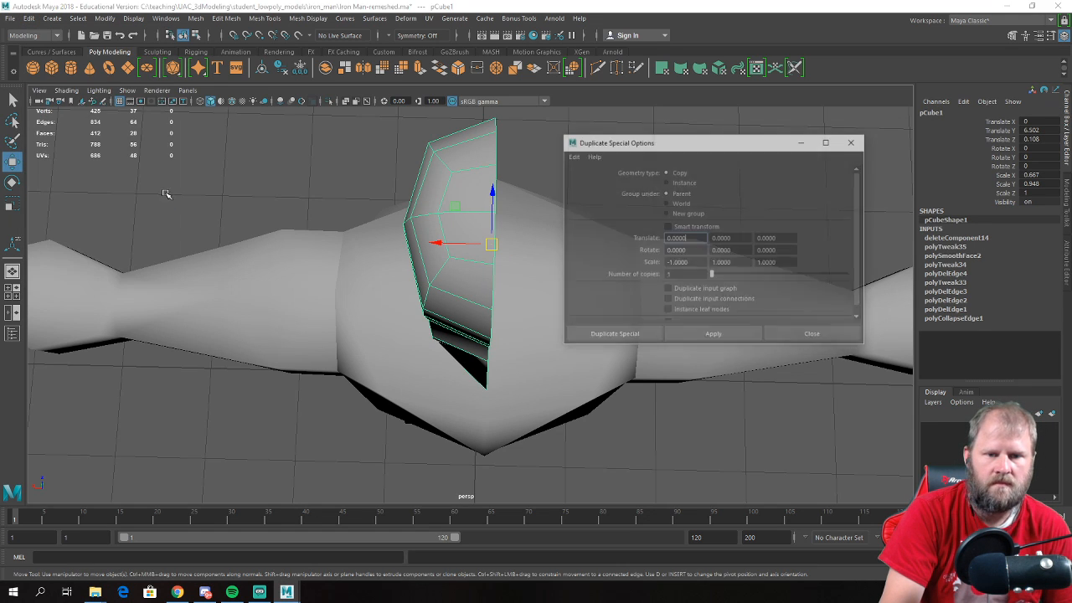
{"action": "left_click", "coordinate": [668, 182]}
{"action": "left_click", "coordinate": [713, 336]}
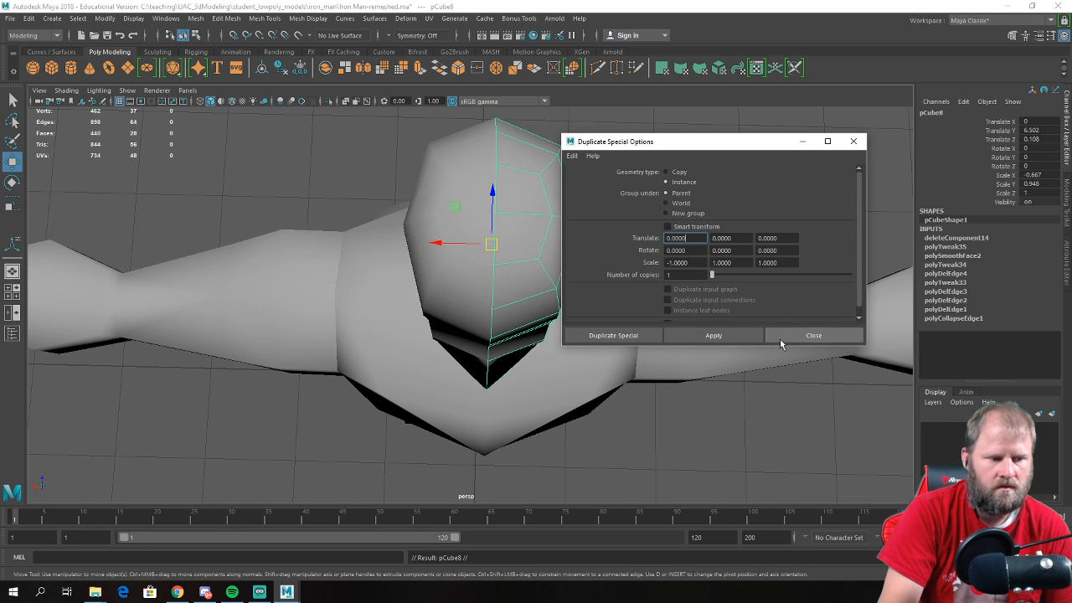
{"action": "left_click", "coordinate": [813, 339]}
- Deselect the head and save the Iron Man scene
{"action": "scroll", "coordinate": [335, 218], "scroll_direction": "down", "scroll_amount": 3}
{"action": "left_click_drag", "start_coordinate": [333, 218], "coordinate": [503, 187], "text": "alt"}
{"action": "left_click", "coordinate": [584, 182]}
{"action": "left_click_drag", "start_coordinate": [584, 182], "coordinate": [487, 274], "text": "alt"}
{"action": "key", "text": "ctrl+s"}
{"action": "key", "text": "ctrl+s"}
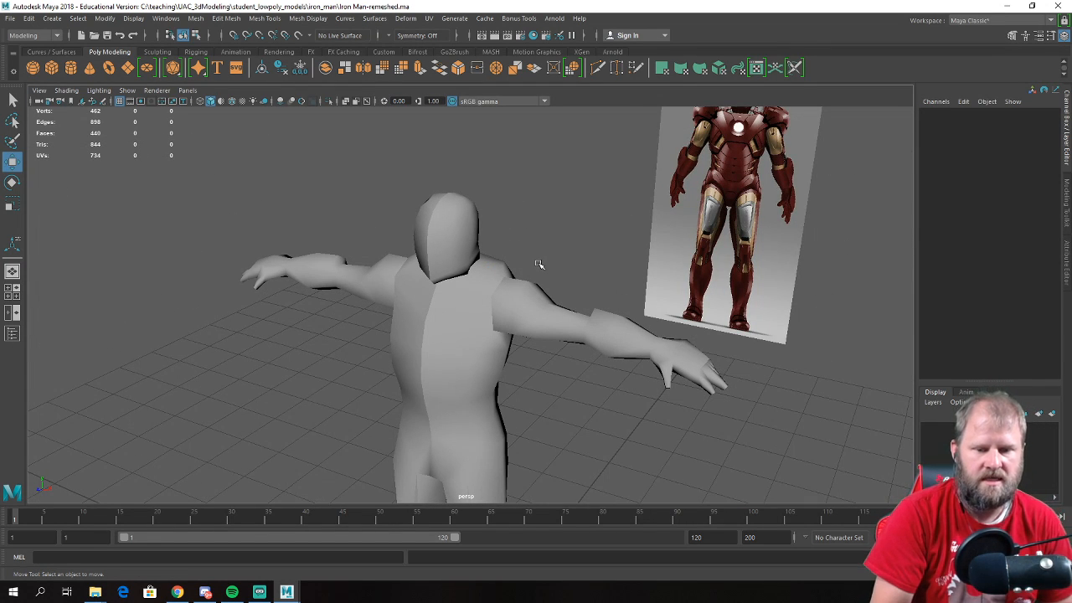
{"action": "left_click_drag", "start_coordinate": [407, 319], "coordinate": [385, 283], "text": "alt"}
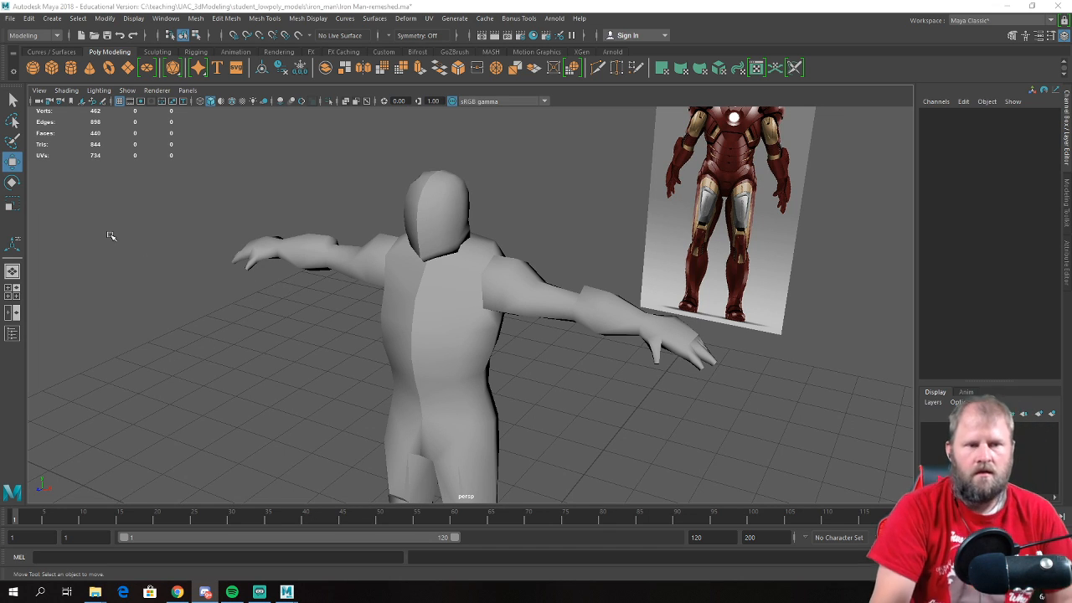
{"action": "left_click", "coordinate": [12, 18]}
{"action": "left_click", "coordinate": [13, 18]}
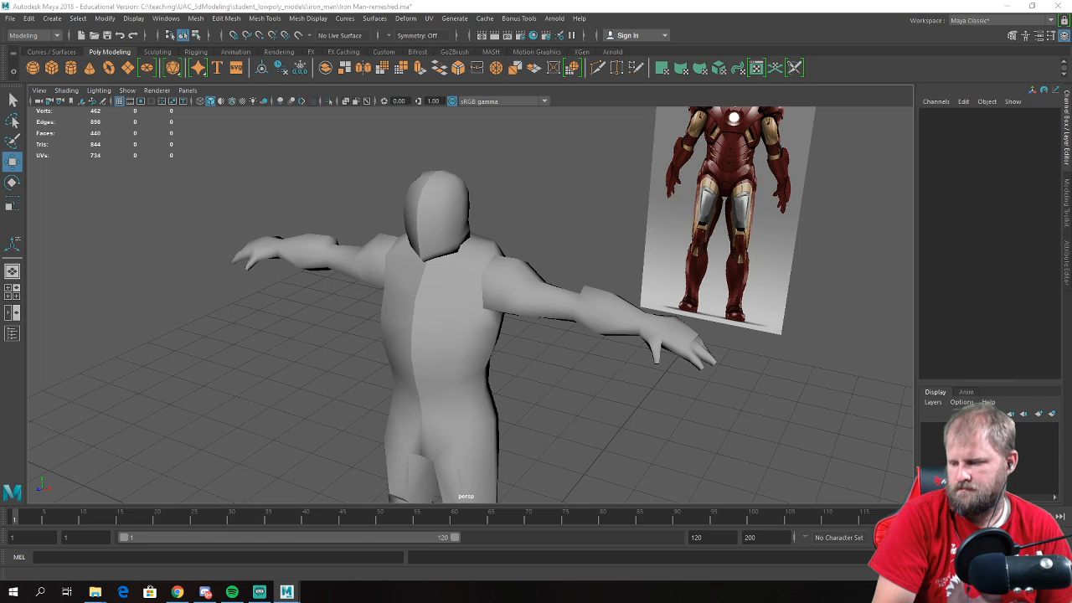
- Open the scene Project#1 Low Poly Character.mb from the song folder inside student_lowpoly_models
{"action": "key", "text": "ctrl+o"}
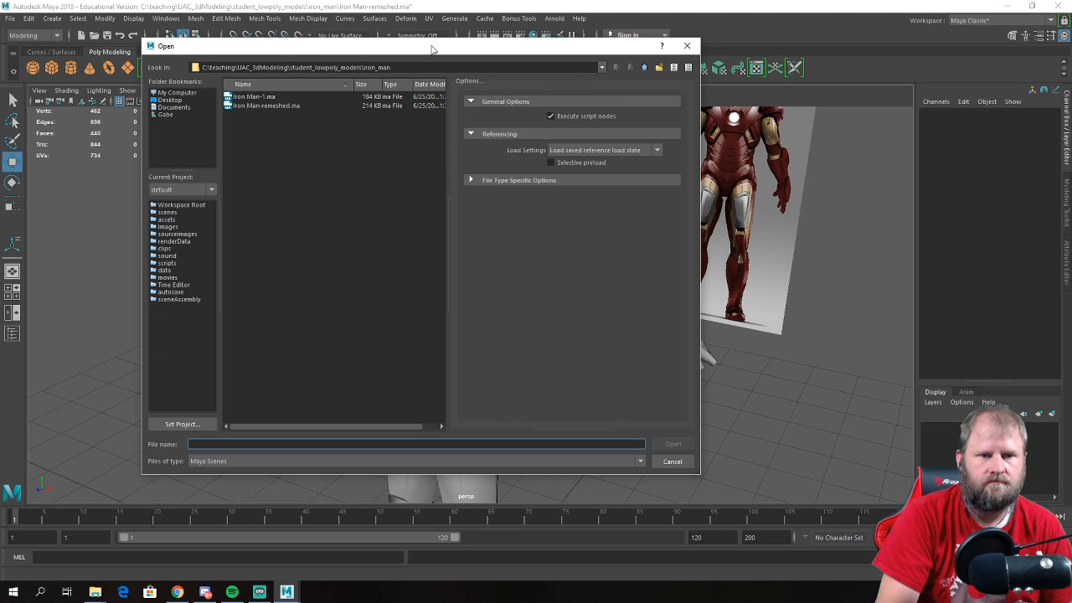
{"action": "left_click_drag", "start_coordinate": [432, 51], "coordinate": [417, 53]}
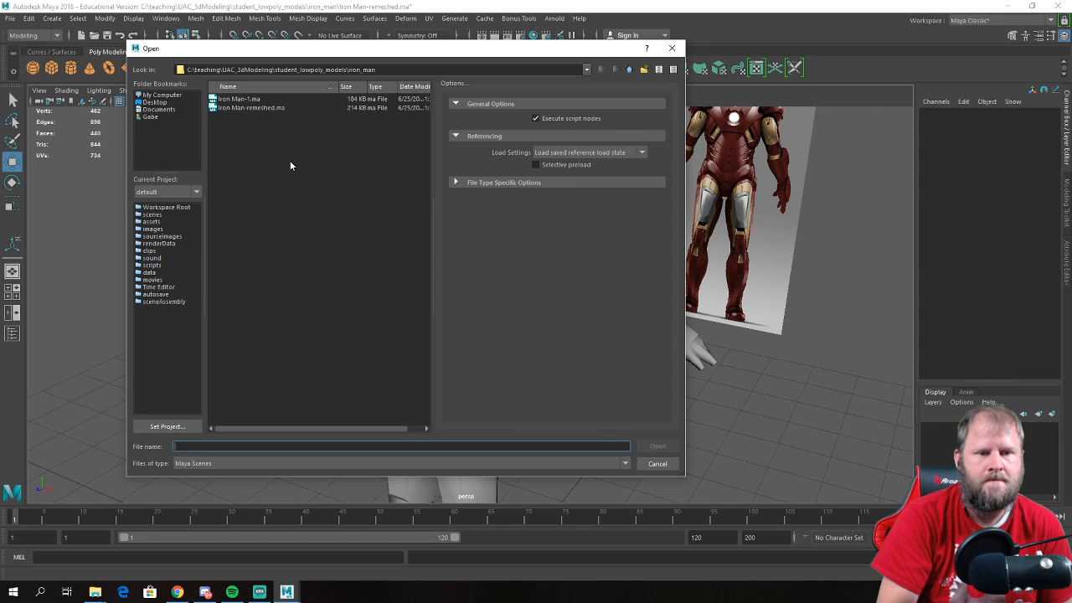
{"action": "left_click", "coordinate": [626, 71]}
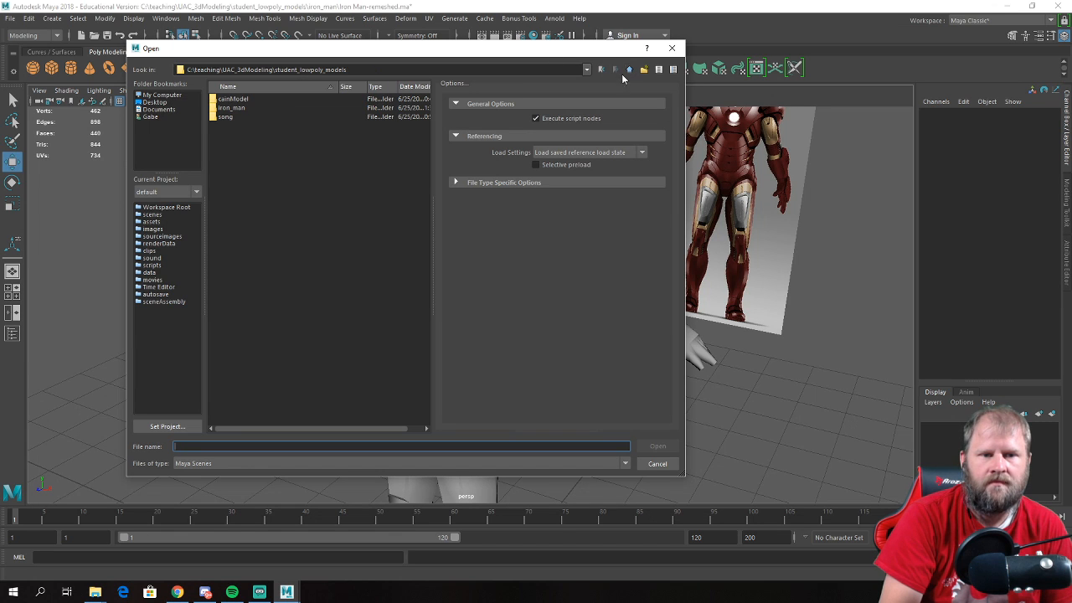
{"action": "double_click", "coordinate": [231, 117]}
{"action": "left_click", "coordinate": [245, 101]}
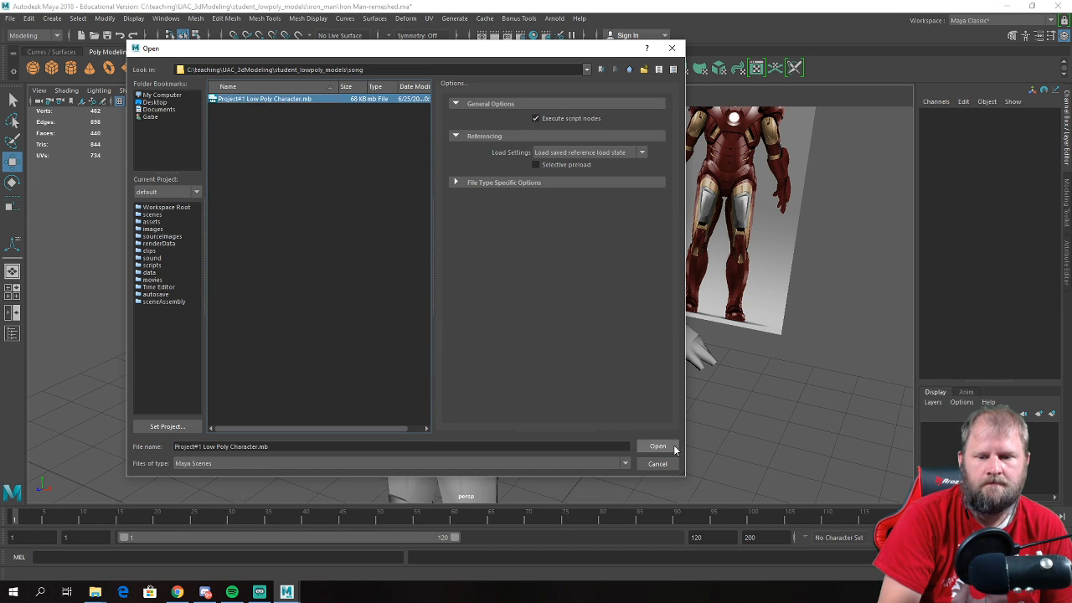
{"action": "left_click", "coordinate": [658, 447]}
{"action": "left_click", "coordinate": [536, 303]}
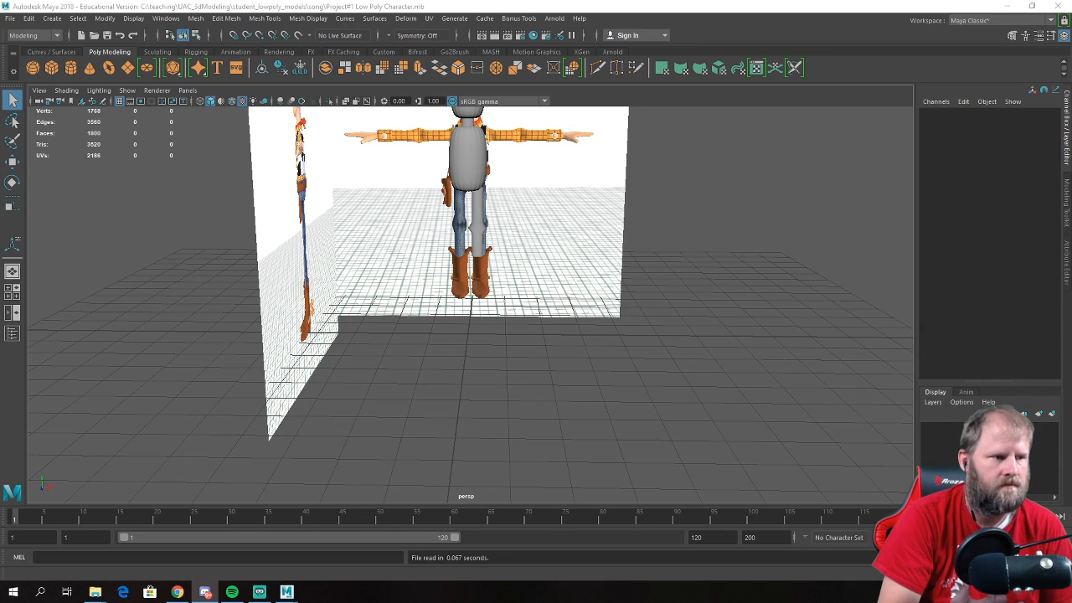
{"action": "key", "text": "alt+Tab"}
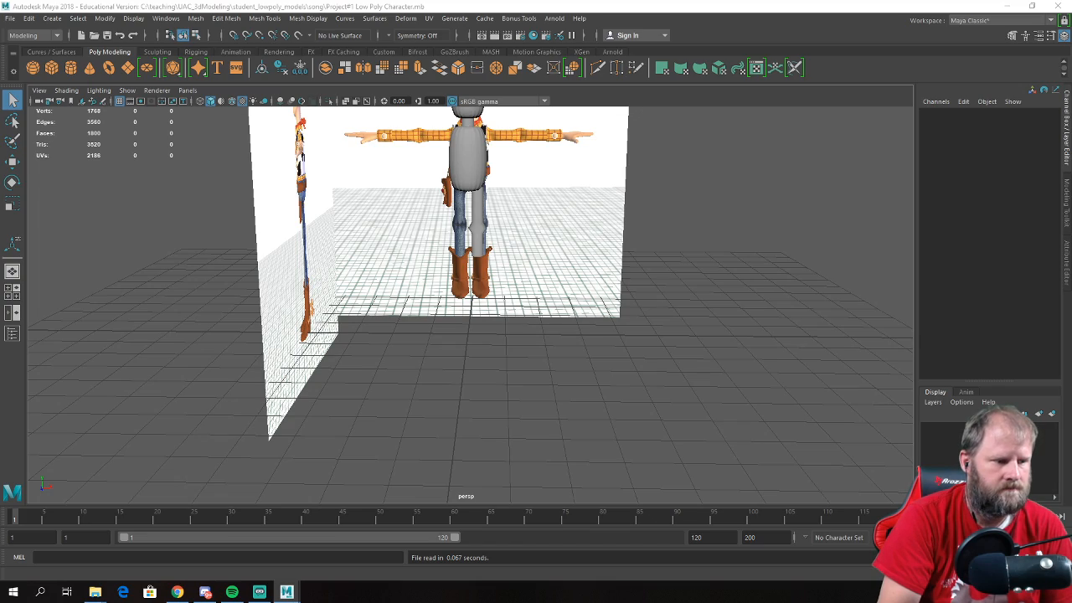
- Turn off smooth preview on the body cylinder and examine its unsmoothed shape
{"action": "left_click_drag", "start_coordinate": [546, 275], "coordinate": [473, 312], "text": "alt"}
{"action": "left_click", "coordinate": [471, 312]}
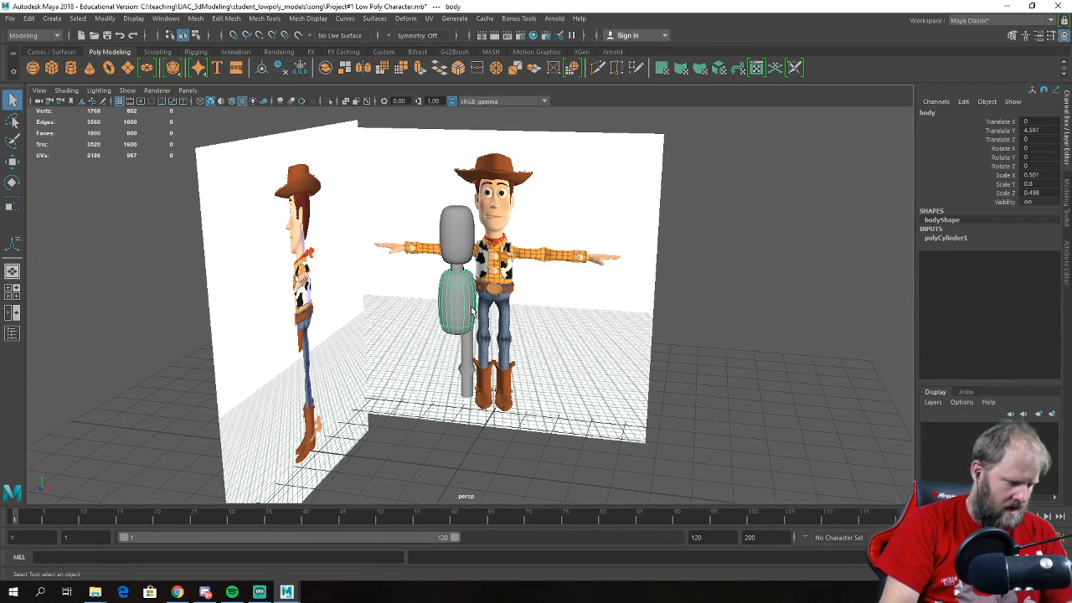
{"action": "key", "text": "1"}
{"action": "key", "text": "3"}
{"action": "key", "text": "1"}
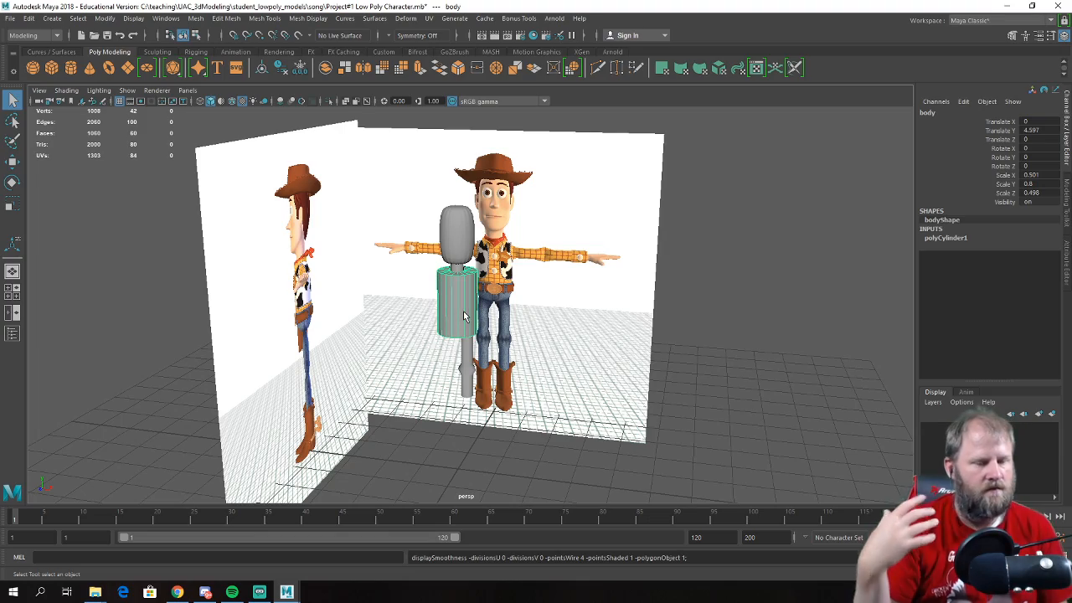
{"action": "scroll", "coordinate": [451, 311], "scroll_direction": "up", "scroll_amount": 5}
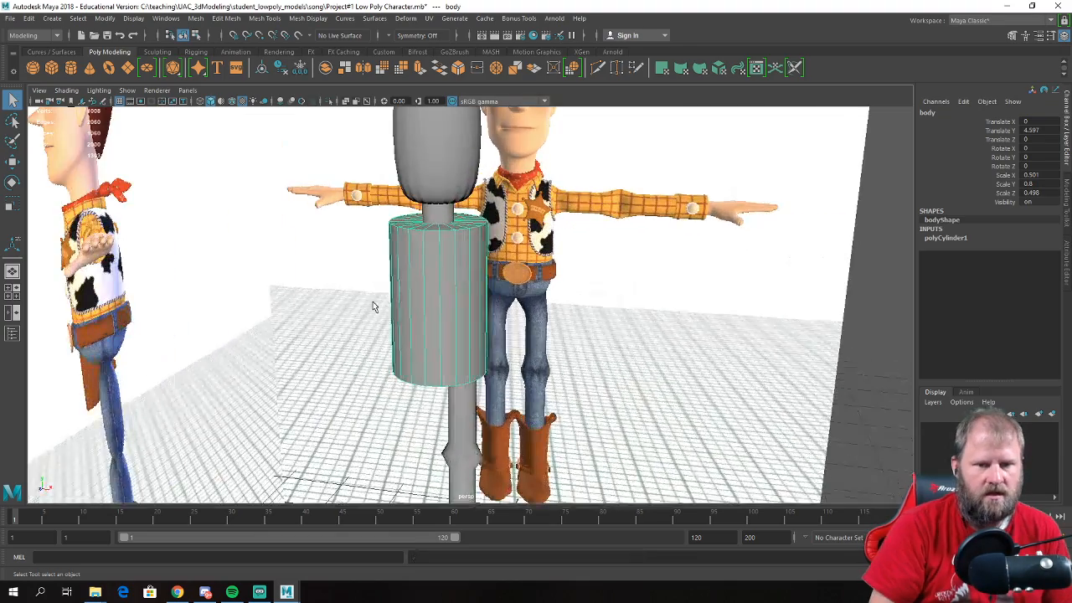
{"action": "left_click_drag", "start_coordinate": [370, 304], "coordinate": [378, 330], "text": "alt"}
{"action": "scroll", "coordinate": [418, 368], "scroll_direction": "up", "scroll_amount": 3}
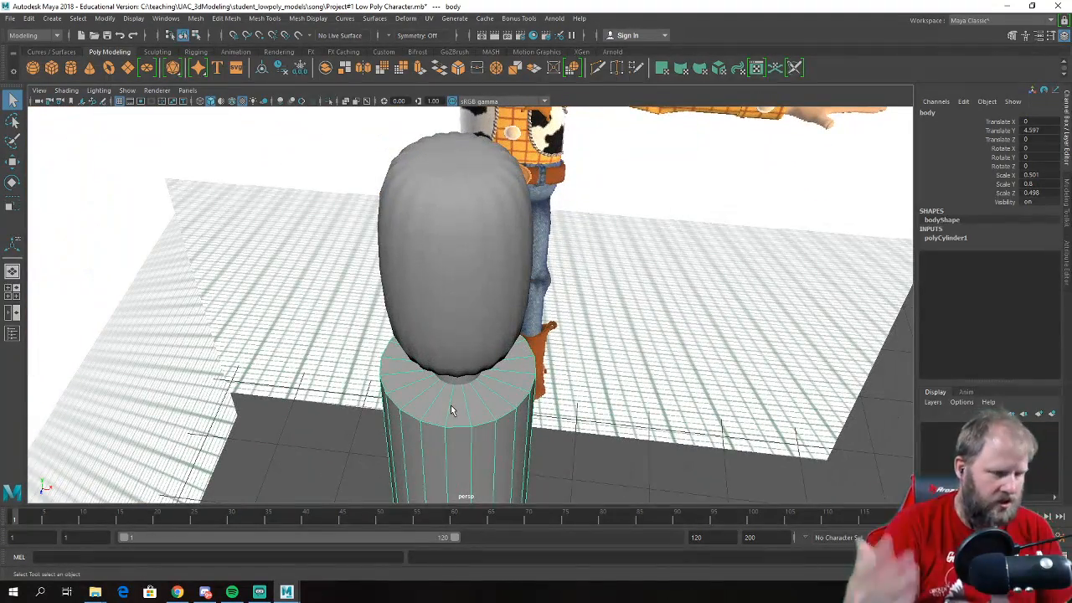
{"action": "left_click_drag", "start_coordinate": [450, 404], "coordinate": [435, 241], "text": "alt"}
- Delete the old head, body, right leg and neck meshes, leaving the reference images in place
{"action": "scroll", "coordinate": [436, 247], "scroll_direction": "down", "scroll_amount": 5}
{"action": "left_click", "coordinate": [448, 225]}
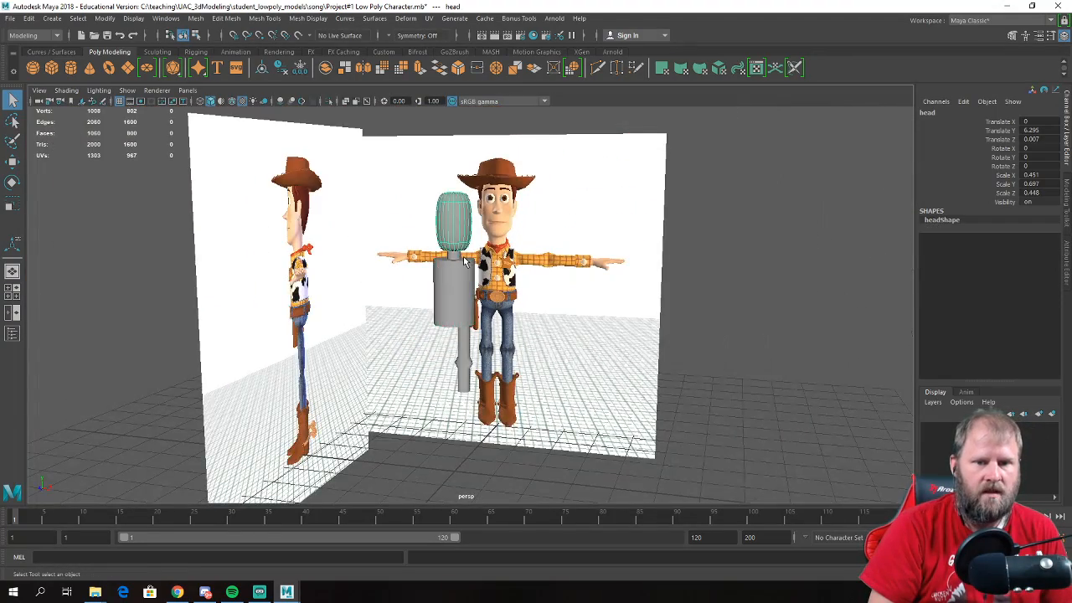
{"action": "scroll", "coordinate": [465, 262], "scroll_direction": "up", "scroll_amount": 5}
{"action": "left_click", "coordinate": [462, 277]}
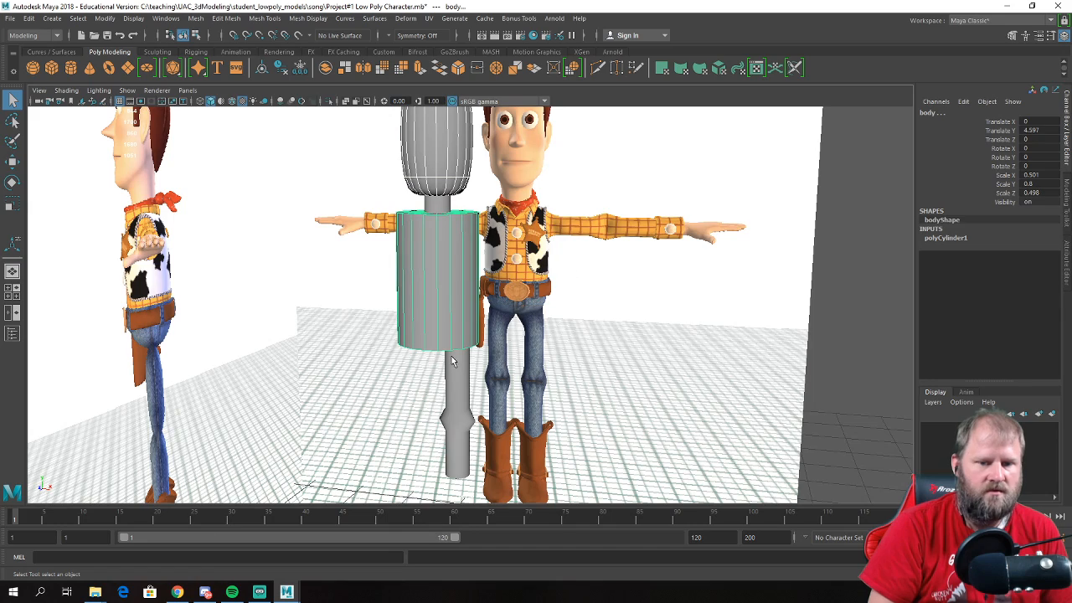
{"action": "left_click", "coordinate": [452, 357]}
{"action": "scroll", "coordinate": [578, 368], "scroll_direction": "down", "scroll_amount": 3}
{"action": "left_click_drag", "start_coordinate": [578, 368], "coordinate": [566, 376], "text": "alt"}
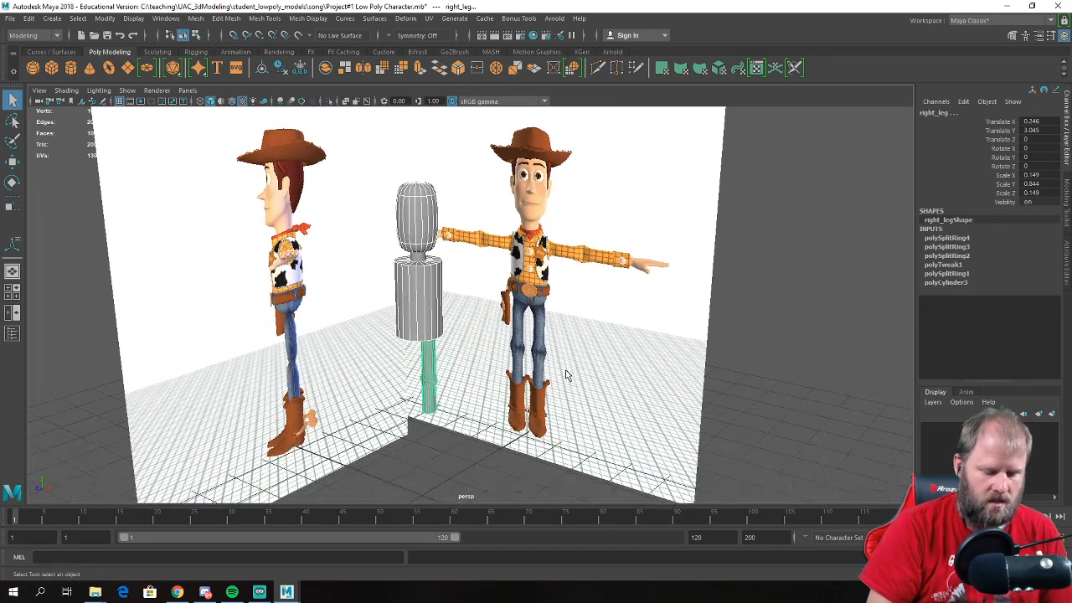
{"action": "key", "text": "Delete"}
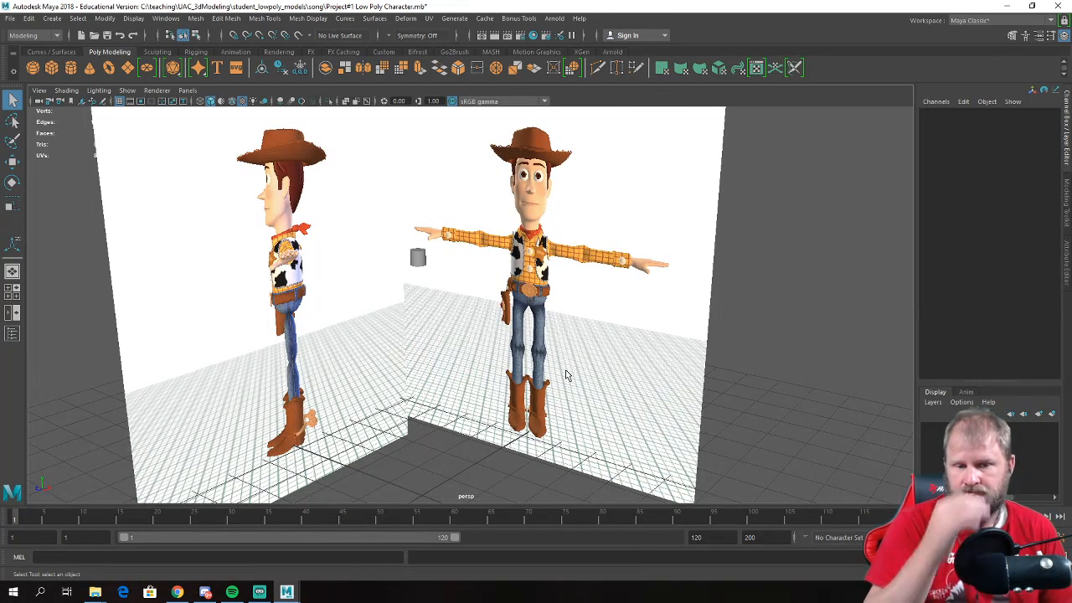
{"action": "left_click", "coordinate": [418, 262]}
{"action": "key", "text": "Delete"}
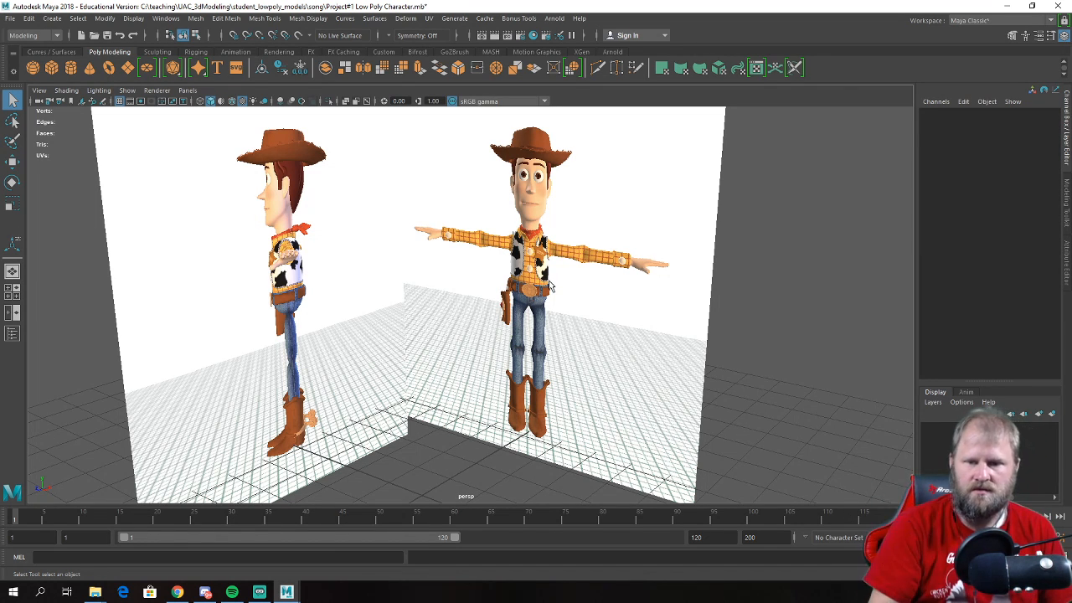
- Examine Woody's proportions, holster, legs and arms on the front and side reference images
{"action": "left_click_drag", "start_coordinate": [551, 275], "coordinate": [455, 316], "text": "alt"}
{"action": "key", "text": "w"}
{"action": "middle_click_drag", "start_coordinate": [455, 316], "coordinate": [449, 253], "text": "alt"}
{"action": "scroll", "coordinate": [411, 280], "scroll_direction": "up", "scroll_amount": 4}
{"action": "left_click_drag", "start_coordinate": [411, 280], "coordinate": [458, 330], "text": "alt"}
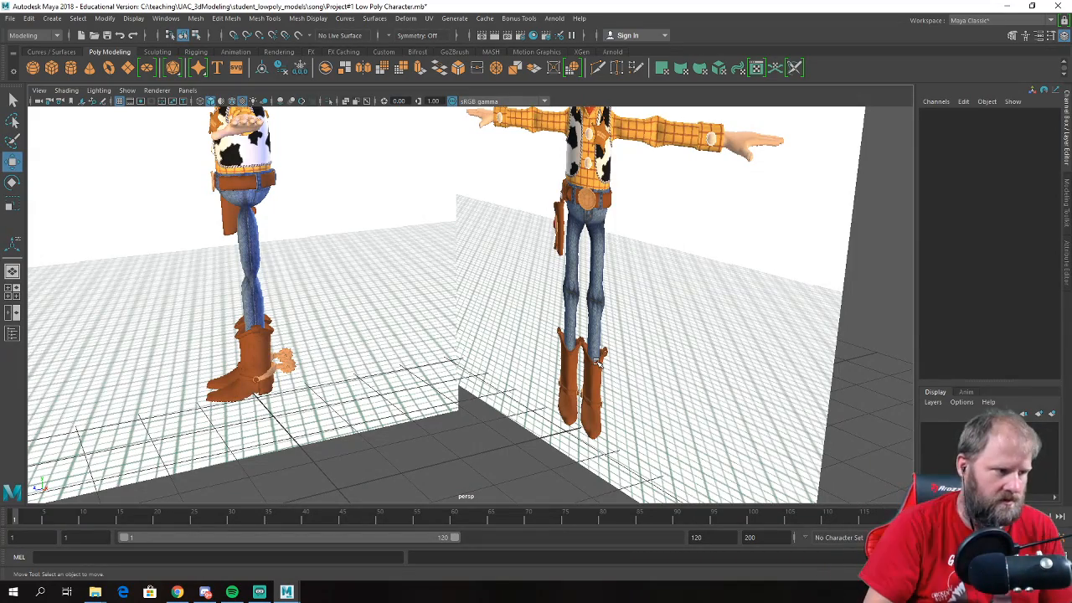
{"action": "left_click_drag", "start_coordinate": [481, 304], "coordinate": [396, 274], "text": "alt"}
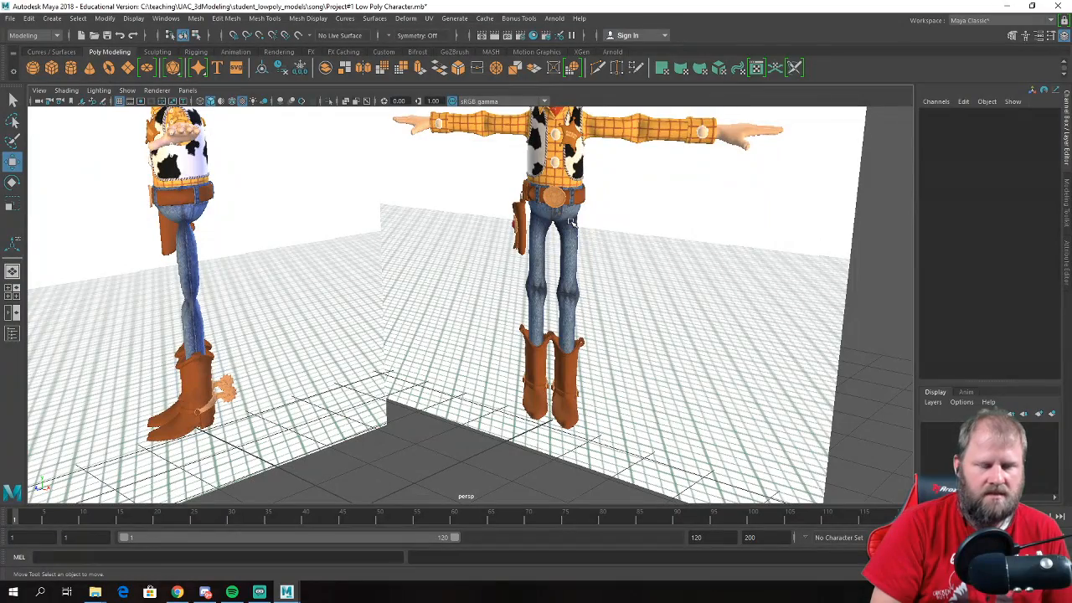
{"action": "scroll", "coordinate": [562, 244], "scroll_direction": "down", "scroll_amount": 4}
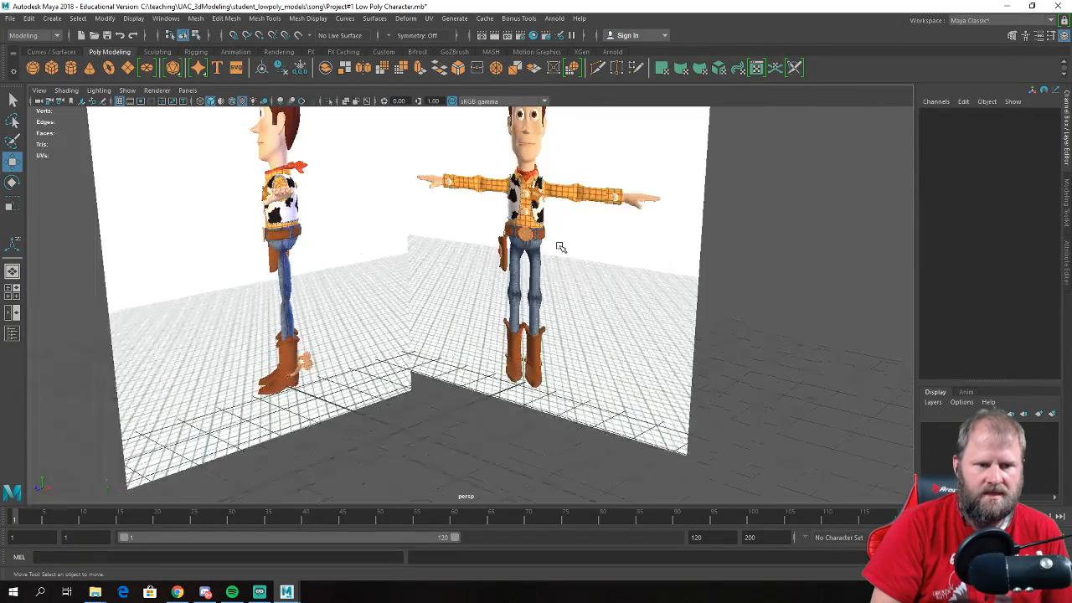
{"action": "left_click_drag", "start_coordinate": [560, 247], "coordinate": [521, 258], "text": "alt"}
{"action": "scroll", "coordinate": [467, 283], "scroll_direction": "up", "scroll_amount": 3}
{"action": "left_click_drag", "start_coordinate": [467, 282], "coordinate": [527, 290], "text": "alt"}
{"action": "scroll", "coordinate": [433, 296], "scroll_direction": "down", "scroll_amount": 5}
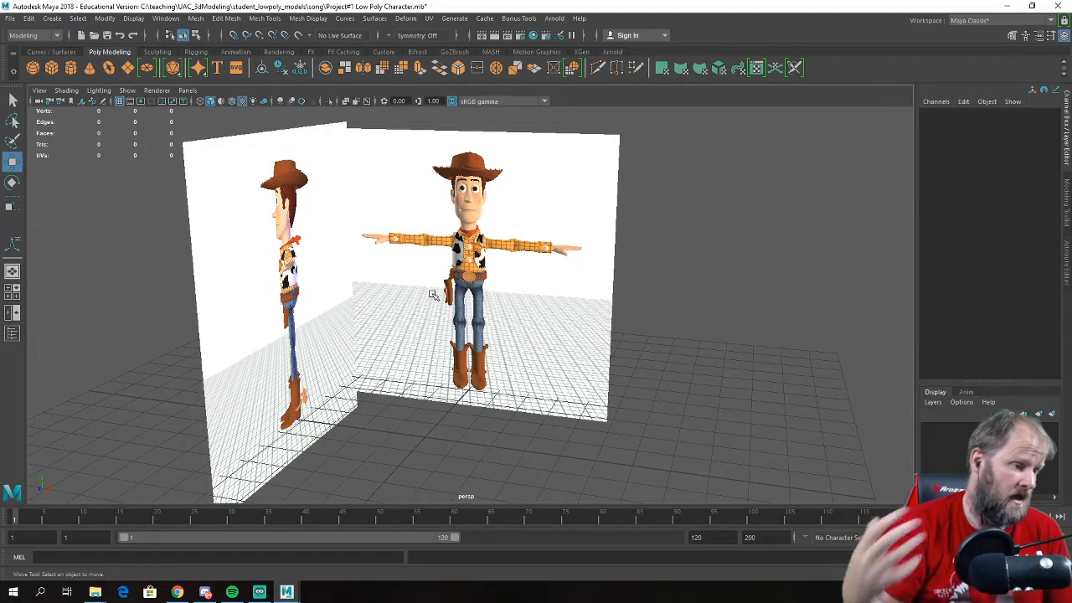
{"action": "scroll", "coordinate": [402, 302], "scroll_direction": "up", "scroll_amount": 6}
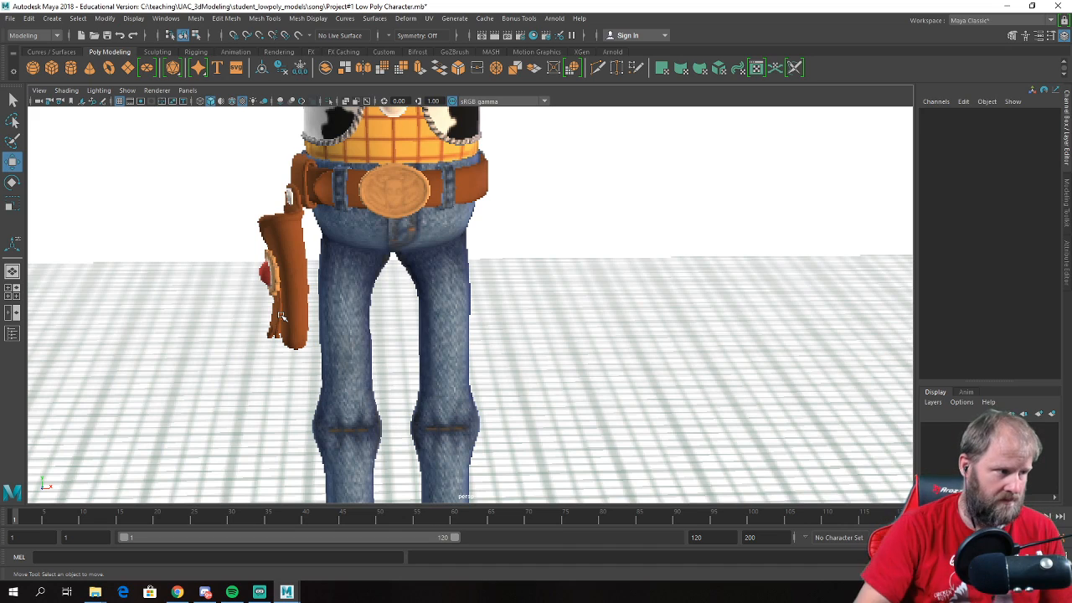
{"action": "scroll", "coordinate": [301, 326], "scroll_direction": "down", "scroll_amount": 3}
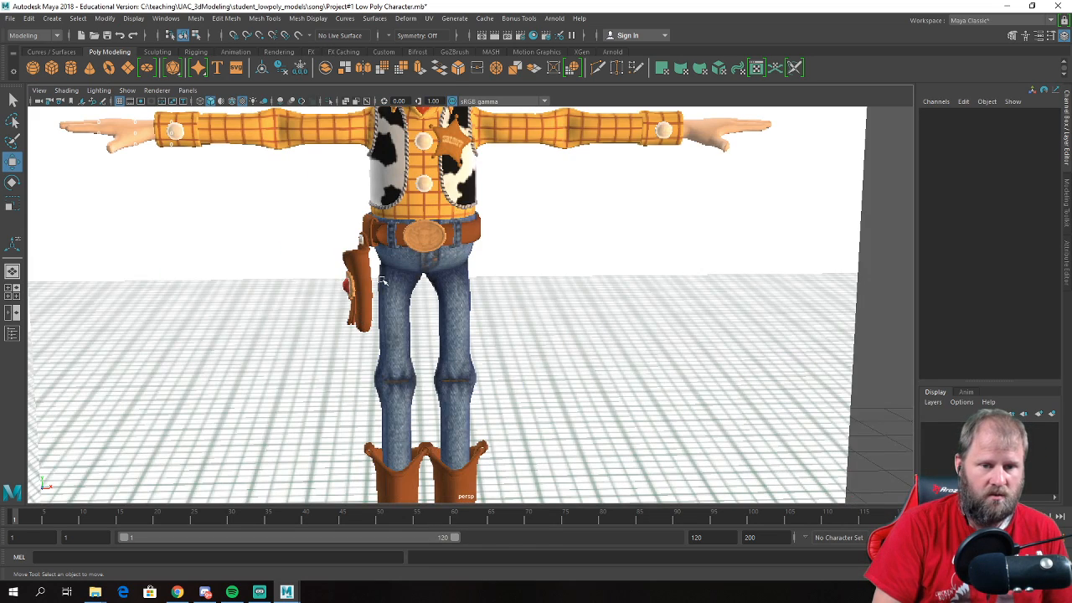
{"action": "scroll", "coordinate": [371, 264], "scroll_direction": "down", "scroll_amount": 3}
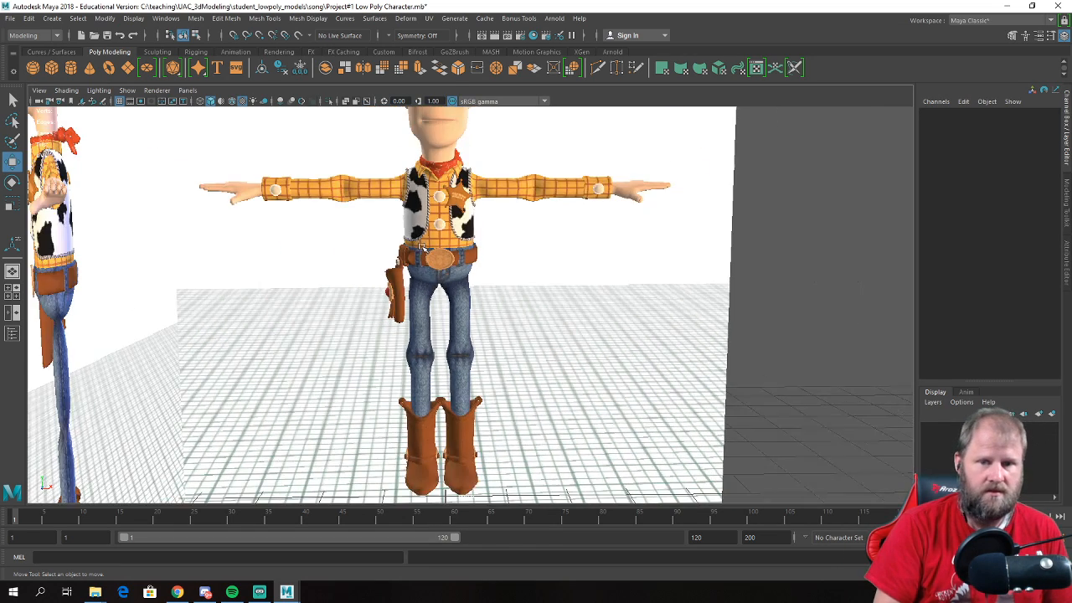
{"action": "left_click_drag", "start_coordinate": [520, 186], "coordinate": [448, 208], "text": "alt"}
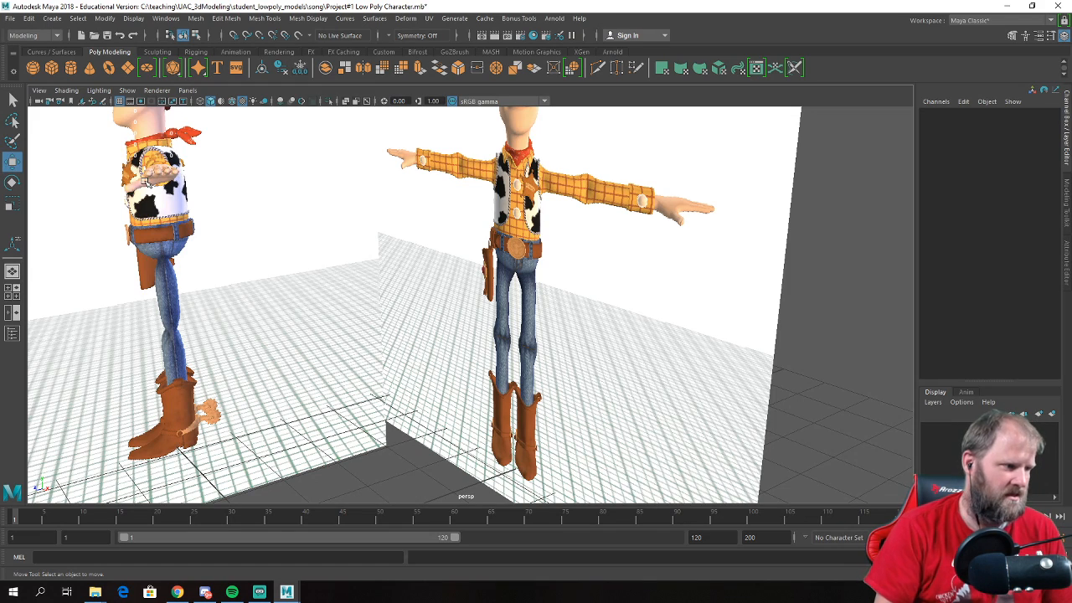
{"action": "scroll", "coordinate": [309, 363], "scroll_direction": "down", "scroll_amount": 5}
{"action": "left_click_drag", "start_coordinate": [309, 363], "coordinate": [484, 347], "text": "alt"}
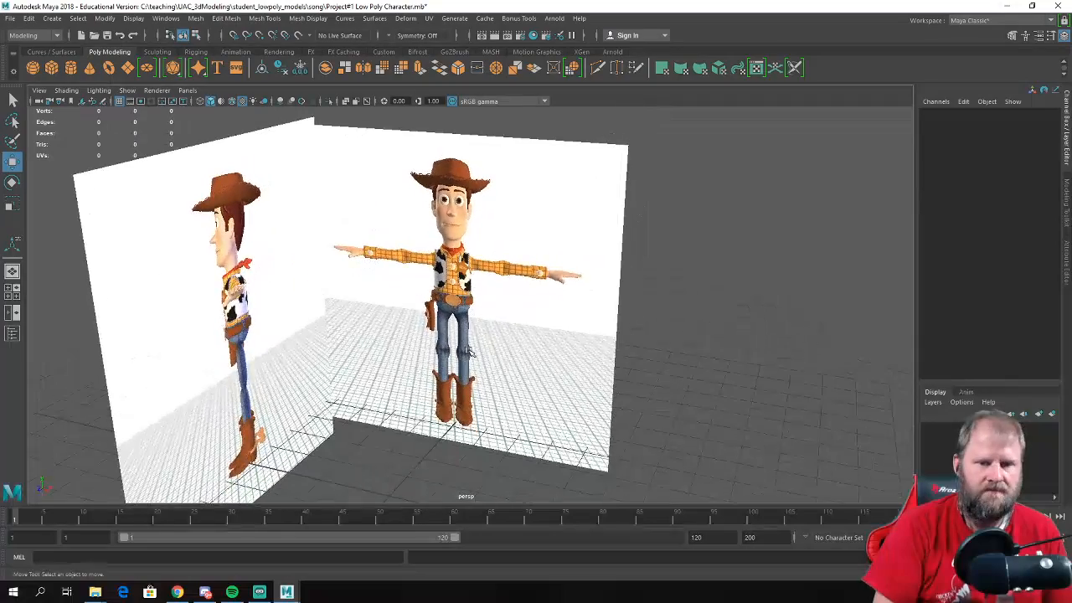
{"action": "scroll", "coordinate": [467, 342], "scroll_direction": "up", "scroll_amount": 4}
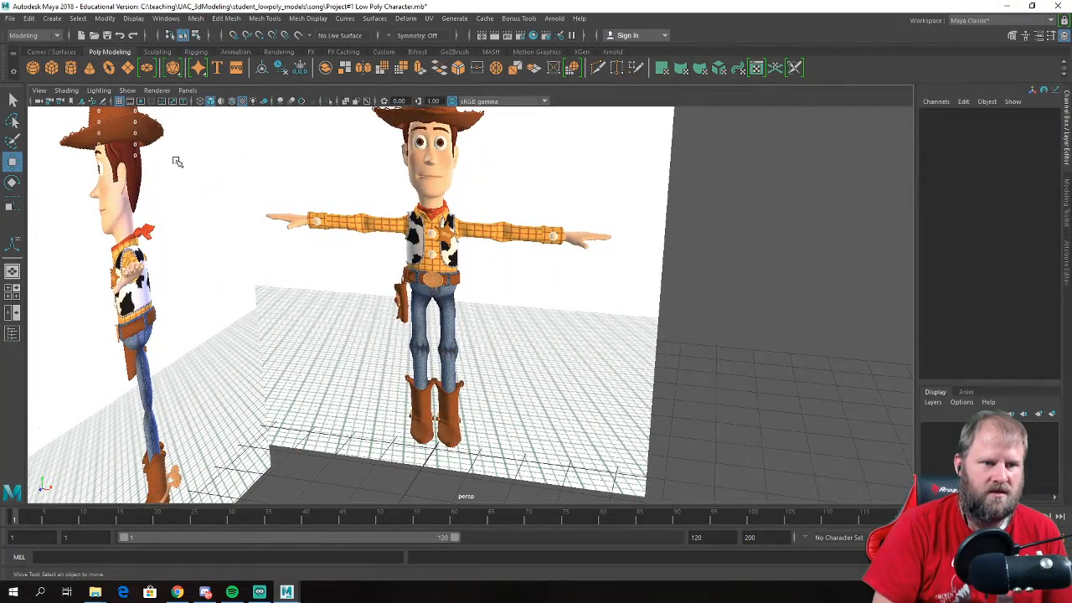
- Create a polygon cube and raise it over Woody's face to about 6.47 in Translate Y
{"action": "left_click", "coordinate": [51, 68]}
{"action": "scroll", "coordinate": [401, 335], "scroll_direction": "down", "scroll_amount": 3}
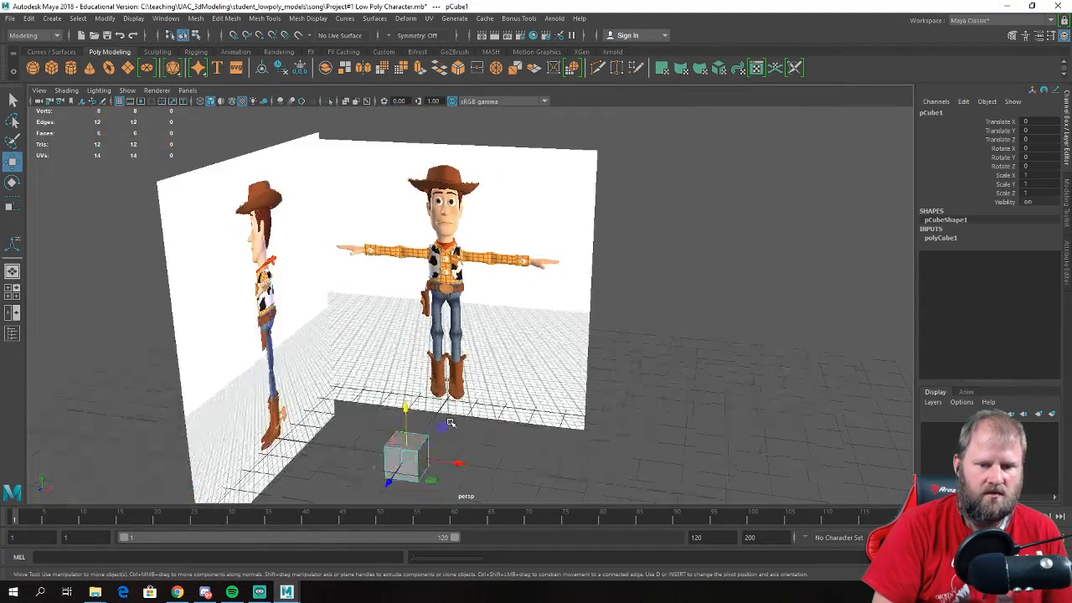
{"action": "left_click_drag", "start_coordinate": [407, 400], "coordinate": [408, 163]}
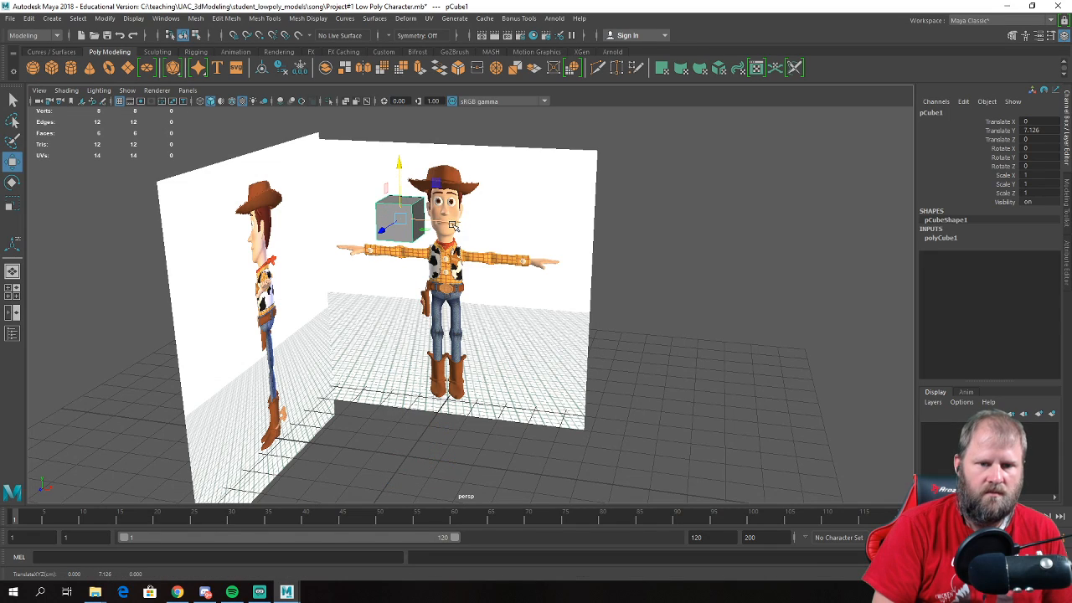
{"action": "key", "text": "space"}
{"action": "key", "text": "space"}
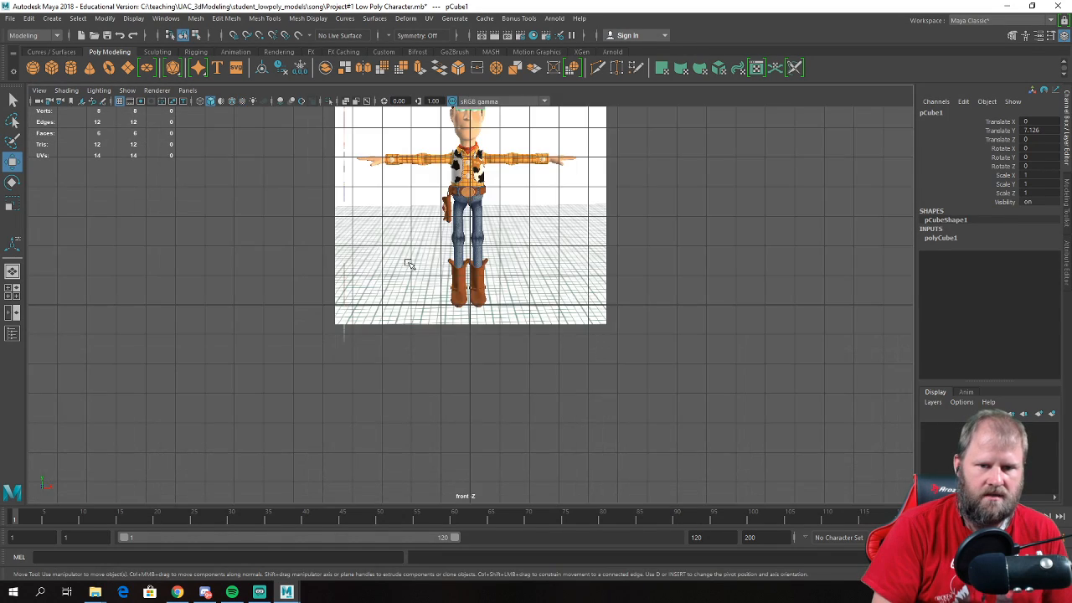
{"action": "scroll", "coordinate": [402, 251], "scroll_direction": "up", "scroll_amount": 5}
{"action": "left_click_drag", "start_coordinate": [340, 142], "coordinate": [344, 187]}
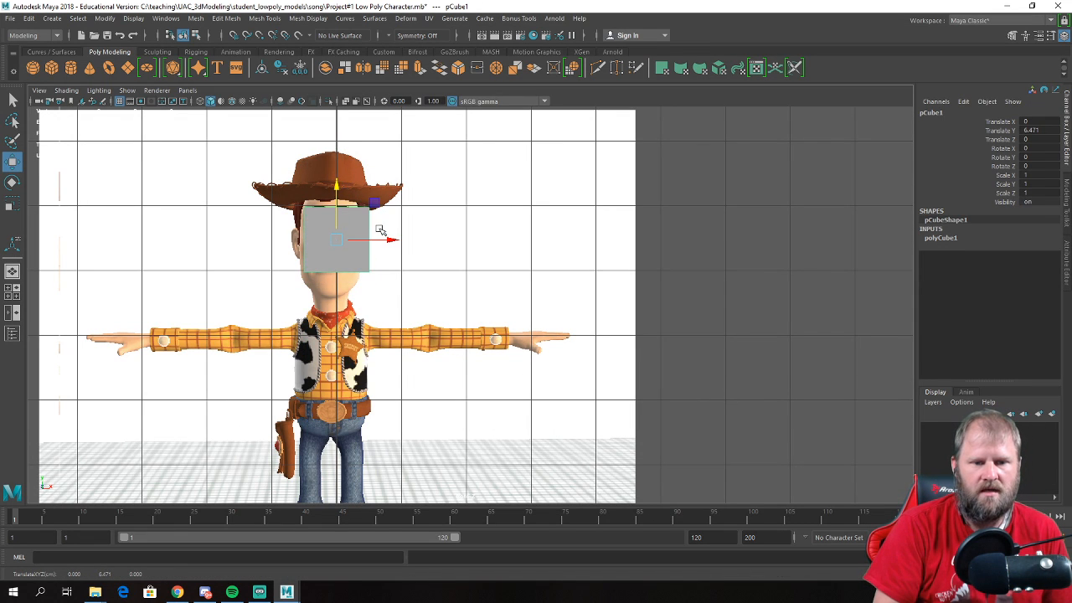
- Shift the front reference image plane to about 0.1 in Translate X to centre Woody on the grid's centre line
{"action": "scroll", "coordinate": [386, 238], "scroll_direction": "up", "scroll_amount": 3}
{"action": "left_click_drag", "start_coordinate": [645, 238], "coordinate": [735, 333]}
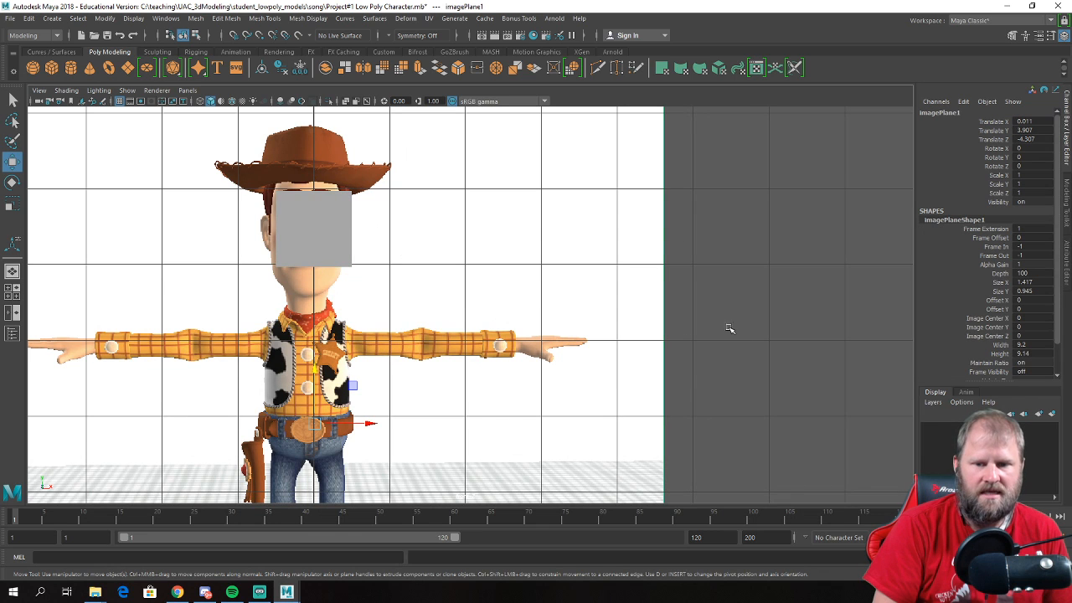
{"action": "left_click_drag", "start_coordinate": [362, 427], "coordinate": [375, 424]}
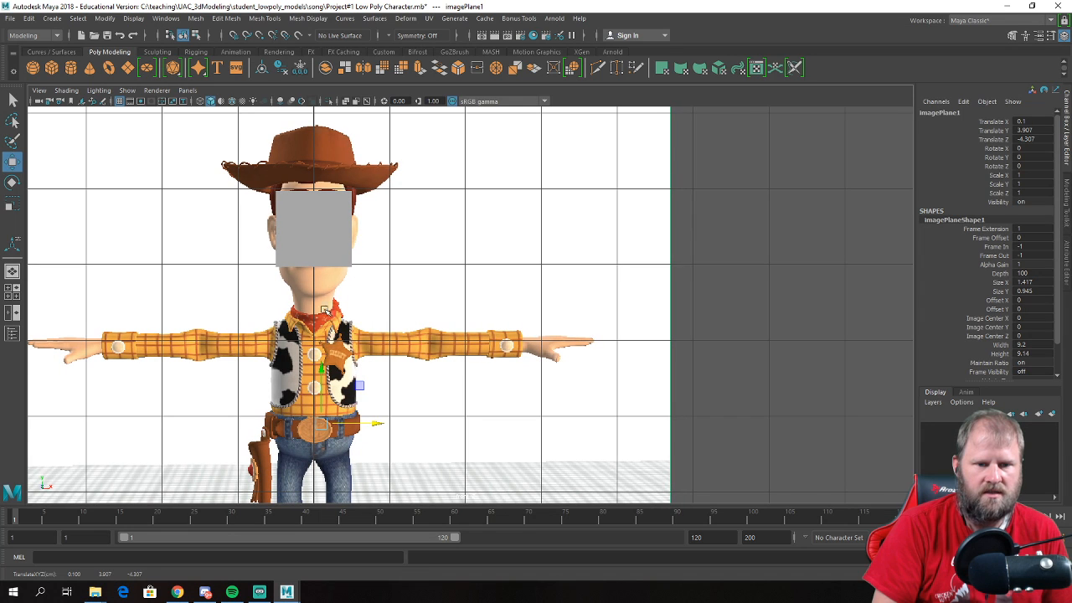
- Enable X-ray in the front view, then stretch the cube to about 1.77 in Scale Y and centre it vertically on the head
{"action": "left_click", "coordinate": [331, 252]}
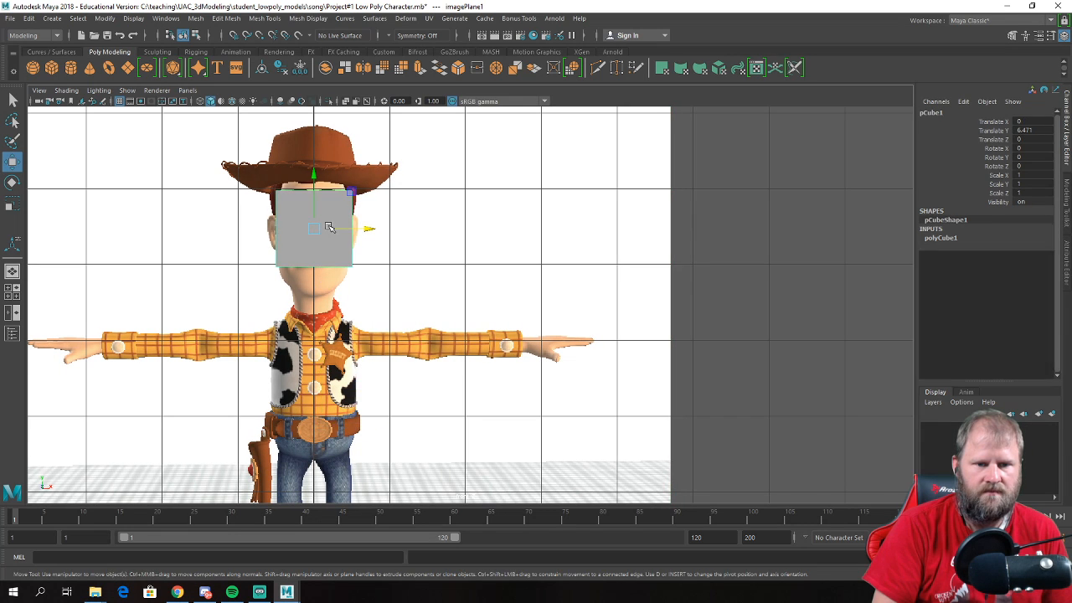
{"action": "left_click", "coordinate": [348, 101]}
{"action": "scroll", "coordinate": [342, 268], "scroll_direction": "up", "scroll_amount": 4}
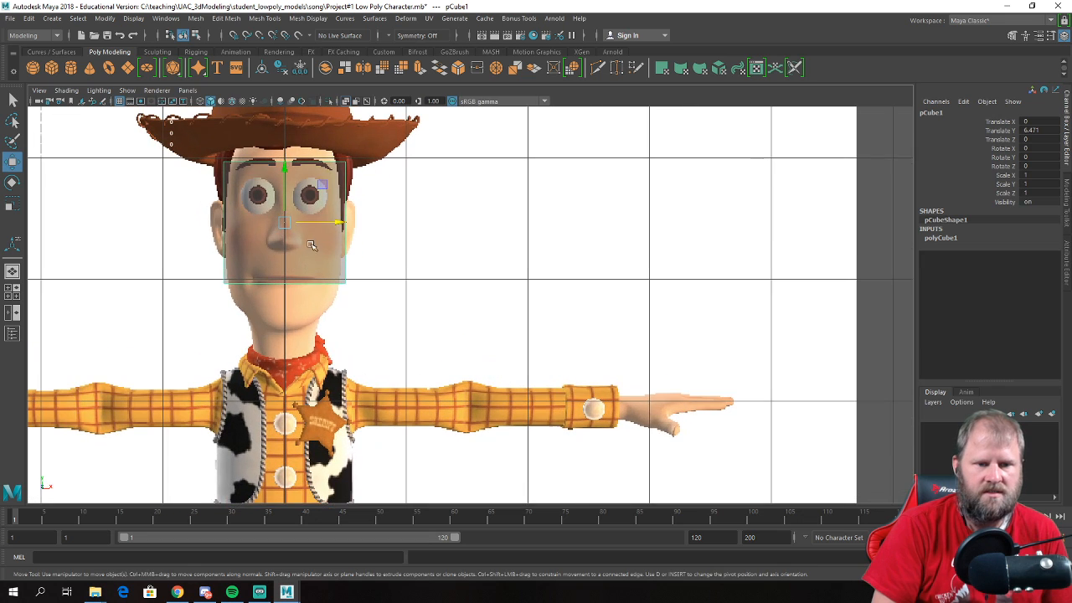
{"action": "key", "text": "r"}
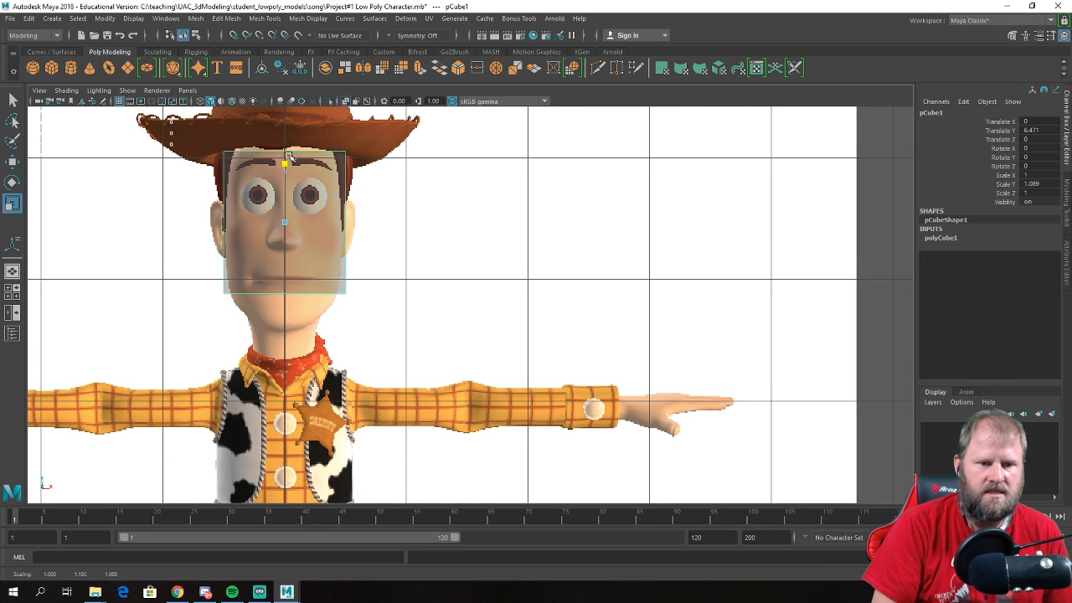
{"action": "left_click_drag", "start_coordinate": [293, 168], "coordinate": [295, 132]}
{"action": "key", "text": "w"}
{"action": "middle_click_drag", "start_coordinate": [314, 178], "coordinate": [317, 240], "text": "alt"}
{"action": "left_click_drag", "start_coordinate": [287, 229], "coordinate": [286, 229]}
- Enable X-ray in the side view and shift the cube backward to line up with Woody's face profile
{"action": "key", "text": "space"}
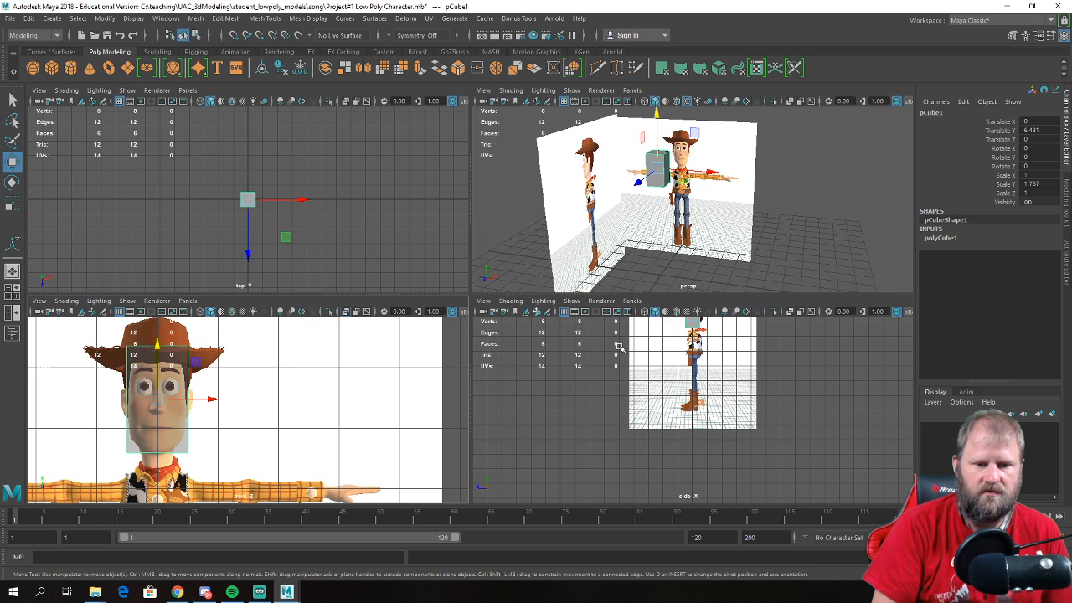
{"action": "key", "text": "space"}
{"action": "scroll", "coordinate": [545, 371], "scroll_direction": "up", "scroll_amount": 5}
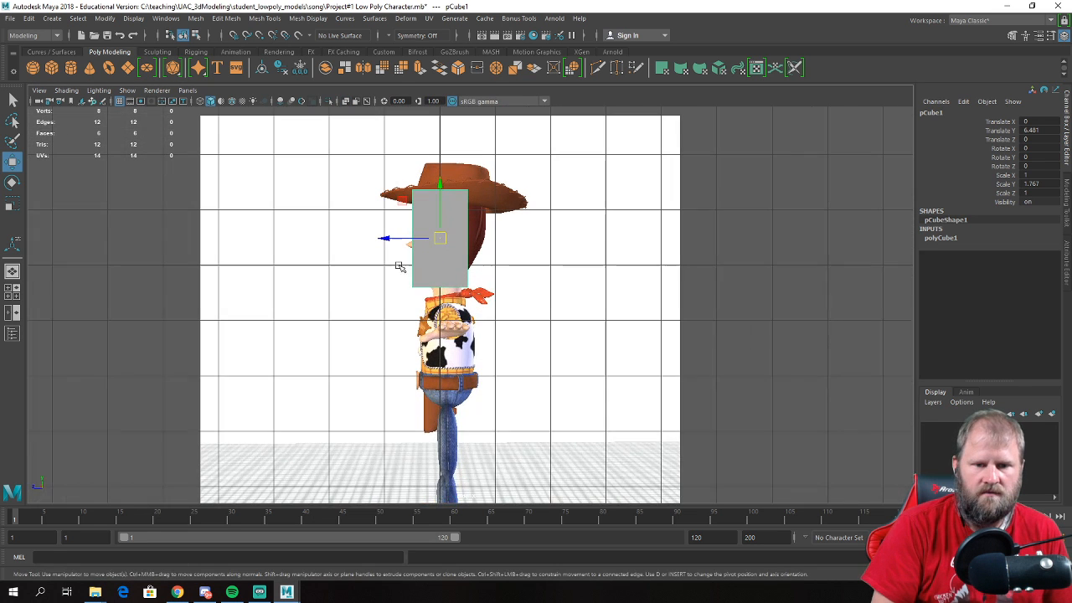
{"action": "left_click", "coordinate": [346, 101]}
{"action": "scroll", "coordinate": [436, 209], "scroll_direction": "up", "scroll_amount": 2}
{"action": "left_click_drag", "start_coordinate": [381, 215], "coordinate": [389, 217]}
{"action": "middle_click_drag", "start_coordinate": [420, 198], "coordinate": [423, 260], "text": "alt"}
{"action": "scroll", "coordinate": [425, 258], "scroll_direction": "up", "scroll_amount": 2}
- Move the cube's four corner vertex pairs in the side view to match Woody's forehead, rear crown, nape and chin
{"action": "right_click", "coordinate": [456, 213]}
{"action": "right_click_drag", "start_coordinate": [456, 212], "coordinate": [408, 208]}
{"action": "left_click_drag", "start_coordinate": [352, 148], "coordinate": [389, 176]}
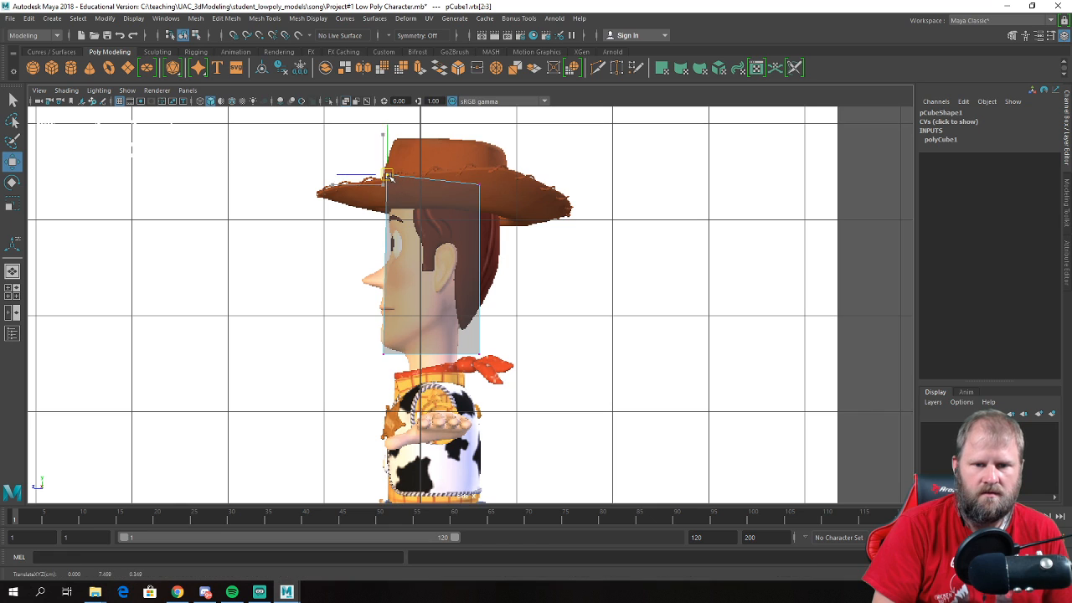
{"action": "left_click_drag", "start_coordinate": [419, 140], "coordinate": [495, 177]}
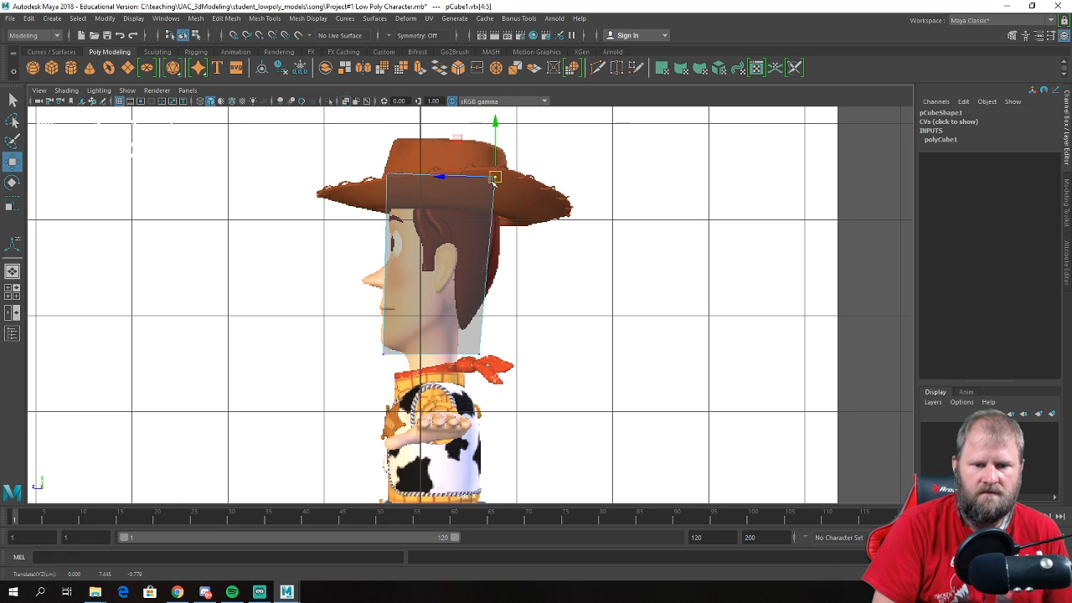
{"action": "left_click_drag", "start_coordinate": [503, 374], "coordinate": [459, 348]}
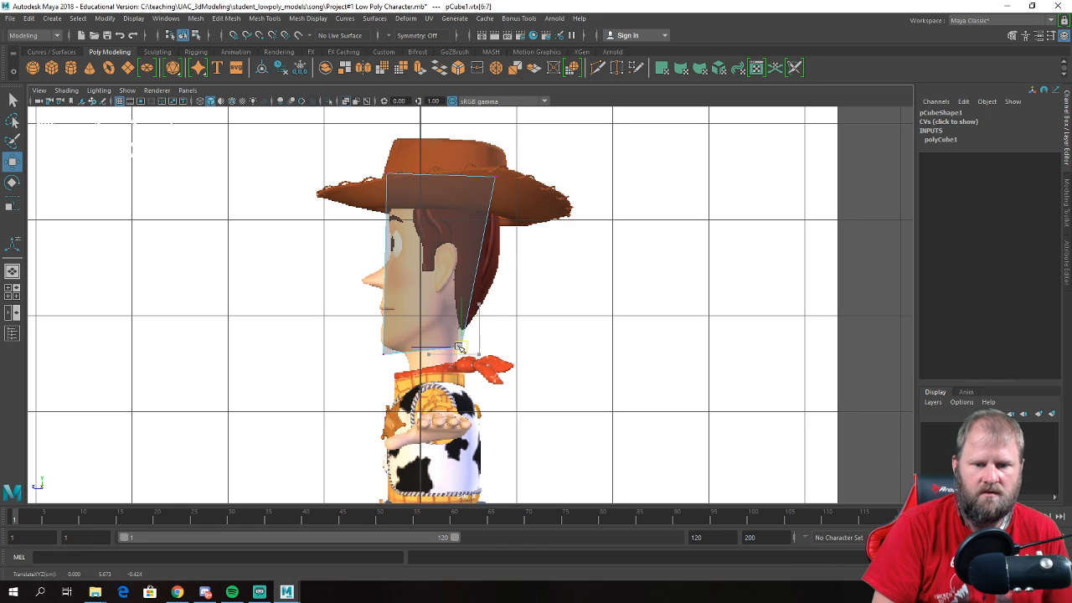
{"action": "left_click_drag", "start_coordinate": [348, 322], "coordinate": [390, 368]}
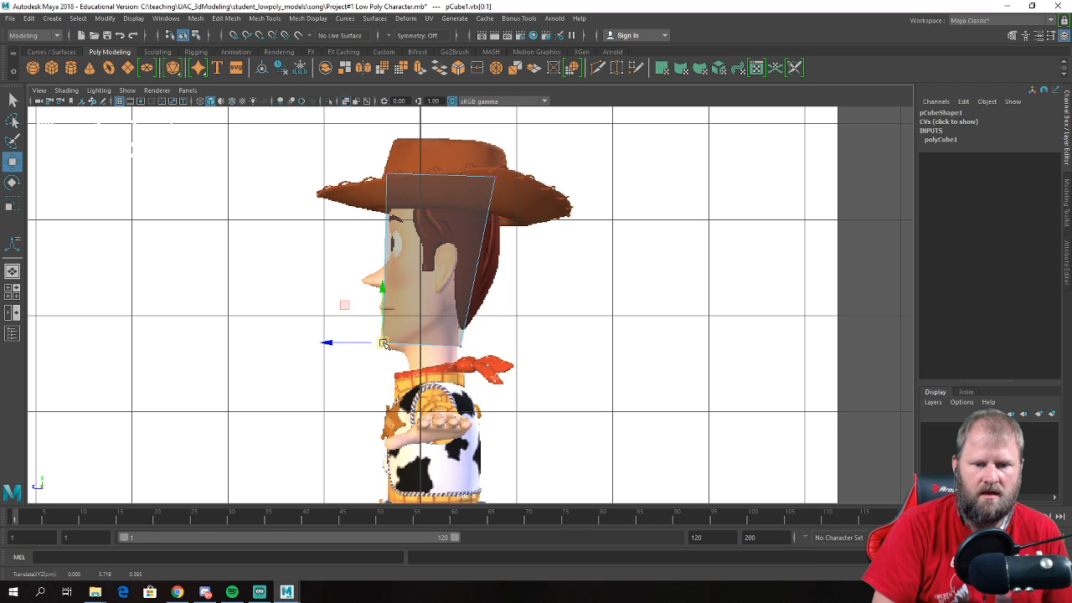
- Split the head cube's vertical edge ring to add a horizontal edge loop around its middle
{"action": "scroll", "coordinate": [448, 251], "scroll_direction": "up", "scroll_amount": 1}
{"action": "right_click_drag", "start_coordinate": [448, 251], "coordinate": [387, 204]}
{"action": "left_click", "coordinate": [480, 243]}
{"action": "right_click", "coordinate": [480, 244], "text": "ctrl"}
{"action": "left_click", "coordinate": [417, 260]}
{"action": "left_click", "coordinate": [506, 276]}
- Move the middle loop's rear and front vertices to follow the back of Woody's hair and his face at eye level
{"action": "left_click_drag", "start_coordinate": [454, 238], "coordinate": [501, 274]}
{"action": "left_click_drag", "start_coordinate": [357, 239], "coordinate": [390, 280]}
{"action": "left_click_drag", "start_coordinate": [378, 262], "coordinate": [384, 256]}
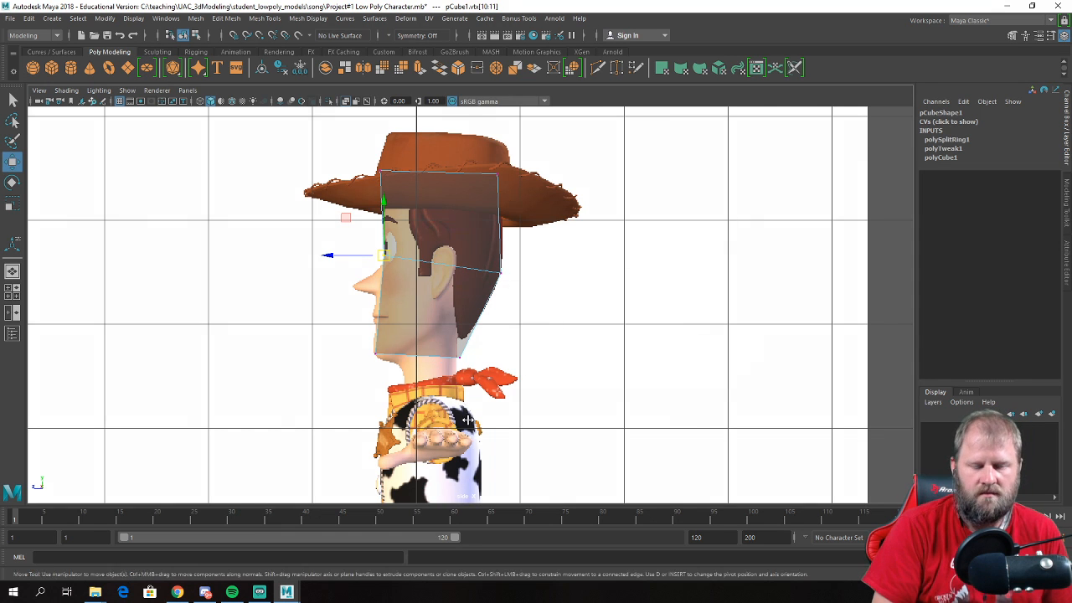
- Narrow the head cube's bottom vertices in the front view to match Woody's jaw
{"action": "key", "text": "space"}
{"action": "key", "text": "space"}
{"action": "scroll", "coordinate": [250, 386], "scroll_direction": "up", "scroll_amount": 1}
{"action": "left_click_drag", "start_coordinate": [111, 326], "coordinate": [343, 440]}
{"action": "key", "text": "e"}
{"action": "key", "text": "w"}
{"action": "key", "text": "r"}
{"action": "mouse_move", "coordinate": [277, 391]}
{"action": "left_mouse_down"}
{"action": "mouse_move", "coordinate": [259, 394]}
{"action": "mouse_move", "coordinate": [268, 397]}
{"action": "left_mouse_up"}
- Scale the width of the head's middle loop and lower vertex rows to fit Woody's cheeks in the front view
{"action": "middle_click_drag", "start_coordinate": [344, 301], "coordinate": [356, 347], "text": "alt"}
{"action": "key", "text": "w"}
{"action": "left_click_drag", "start_coordinate": [32, 242], "coordinate": [373, 369]}
{"action": "key", "text": "e"}
{"action": "key", "text": "r"}
{"action": "left_click_drag", "start_coordinate": [294, 286], "coordinate": [287, 267]}
{"action": "scroll", "coordinate": [349, 230], "scroll_direction": "down", "scroll_amount": 8}
{"action": "scroll", "coordinate": [398, 341], "scroll_direction": "up", "scroll_amount": 2}
{"action": "key", "text": "e"}
{"action": "key", "text": "r"}
{"action": "left_click_drag", "start_coordinate": [428, 328], "coordinate": [430, 328]}
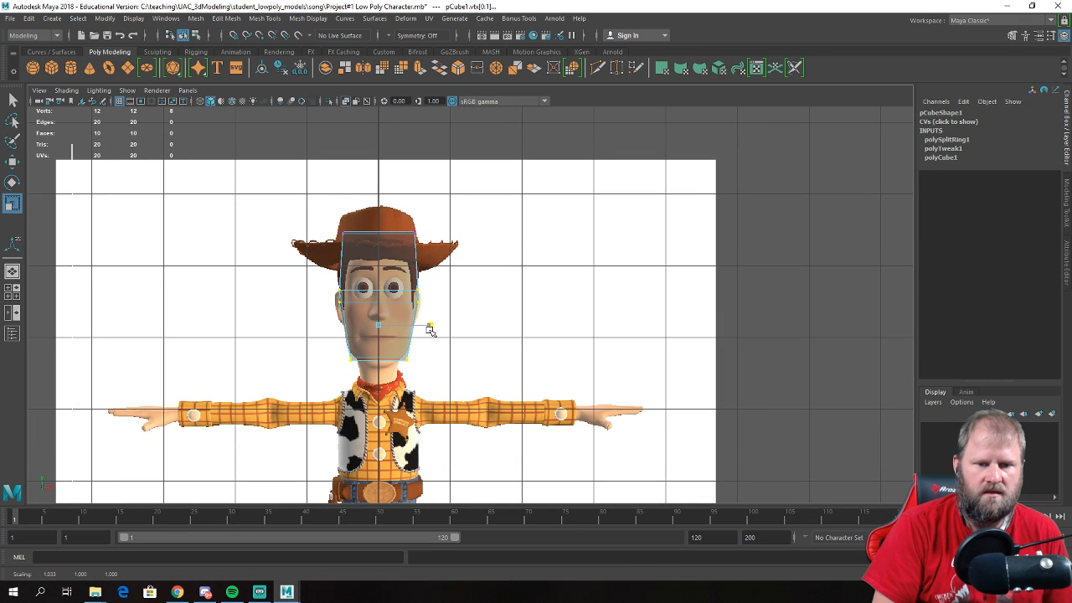
- Return to whole-object selection in the perspective view and smooth the head cube with 1 division
{"action": "key", "text": "space"}
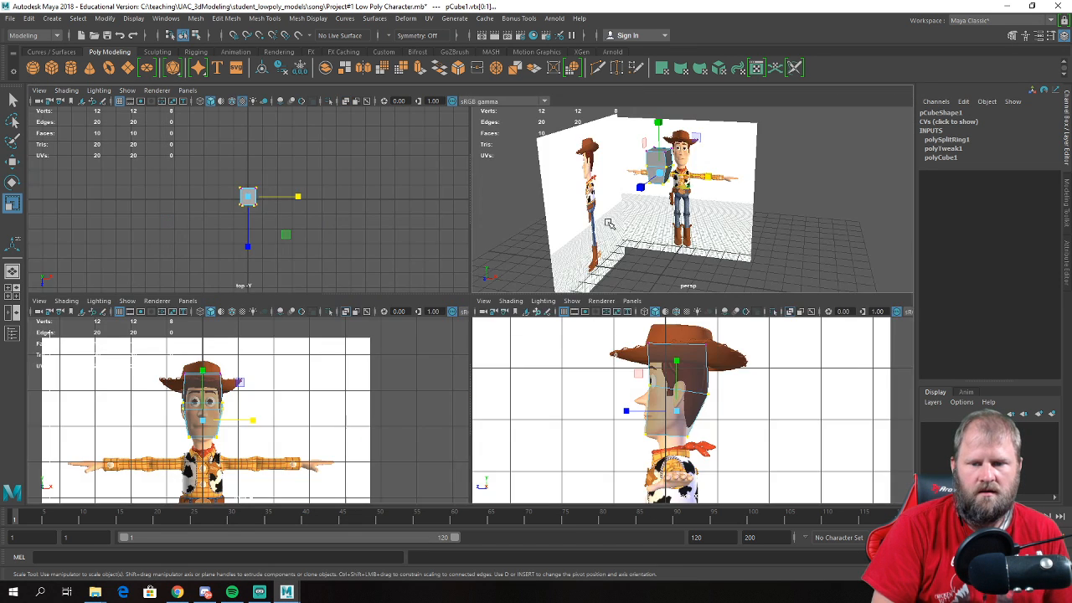
{"action": "key", "text": "space"}
{"action": "key", "text": "w"}
{"action": "right_click_drag", "start_coordinate": [379, 221], "coordinate": [377, 193]}
{"action": "left_click", "coordinate": [381, 226]}
{"action": "left_click", "coordinate": [352, 244]}
{"action": "key", "text": "F8"}
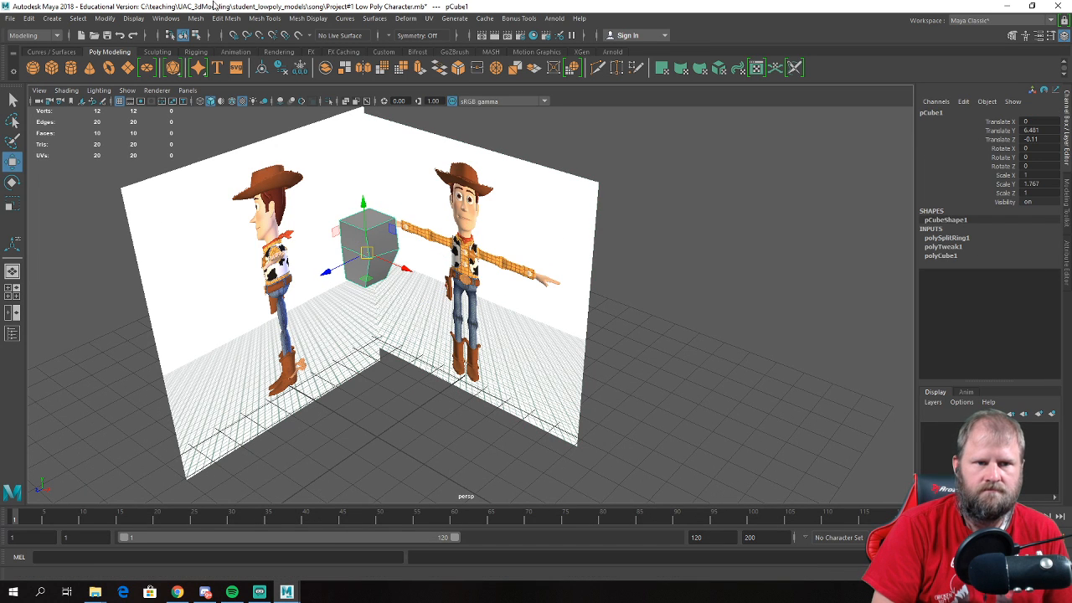
{"action": "left_click", "coordinate": [195, 18]}
{"action": "left_click", "coordinate": [275, 149]}
{"action": "scroll", "coordinate": [393, 202], "scroll_direction": "up", "scroll_amount": 5}
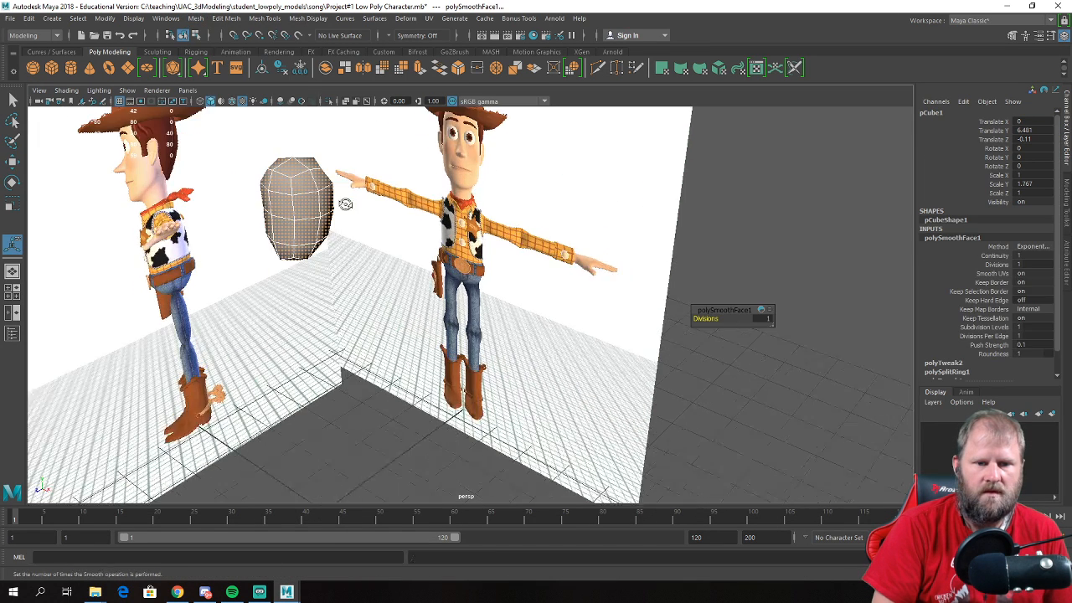
- Lower the smoothed head's bottom vertices to Woody's chin and scale the mouth-level row to the face outline in the front view
{"action": "key", "text": "space"}
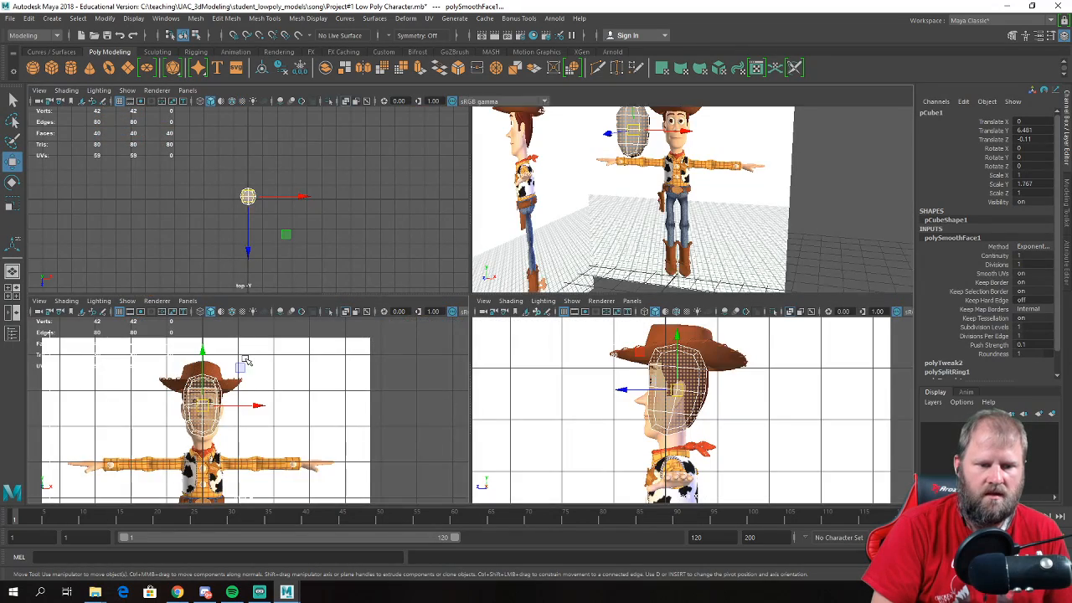
{"action": "key", "text": "space"}
{"action": "right_click_drag", "start_coordinate": [289, 325], "coordinate": [239, 282]}
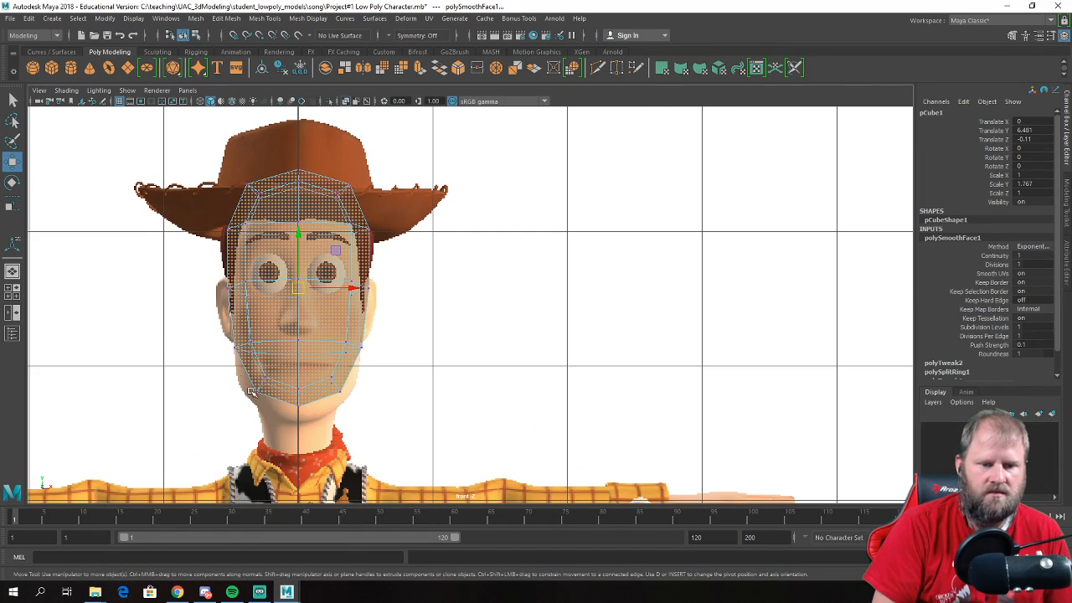
{"action": "left_click_drag", "start_coordinate": [350, 405], "coordinate": [238, 362]}
{"action": "left_click_drag", "start_coordinate": [294, 333], "coordinate": [295, 346]}
{"action": "left_click_drag", "start_coordinate": [383, 369], "coordinate": [205, 315]}
{"action": "key", "text": "e"}
{"action": "key", "text": "r"}
{"action": "left_click_drag", "start_coordinate": [299, 343], "coordinate": [301, 346]}
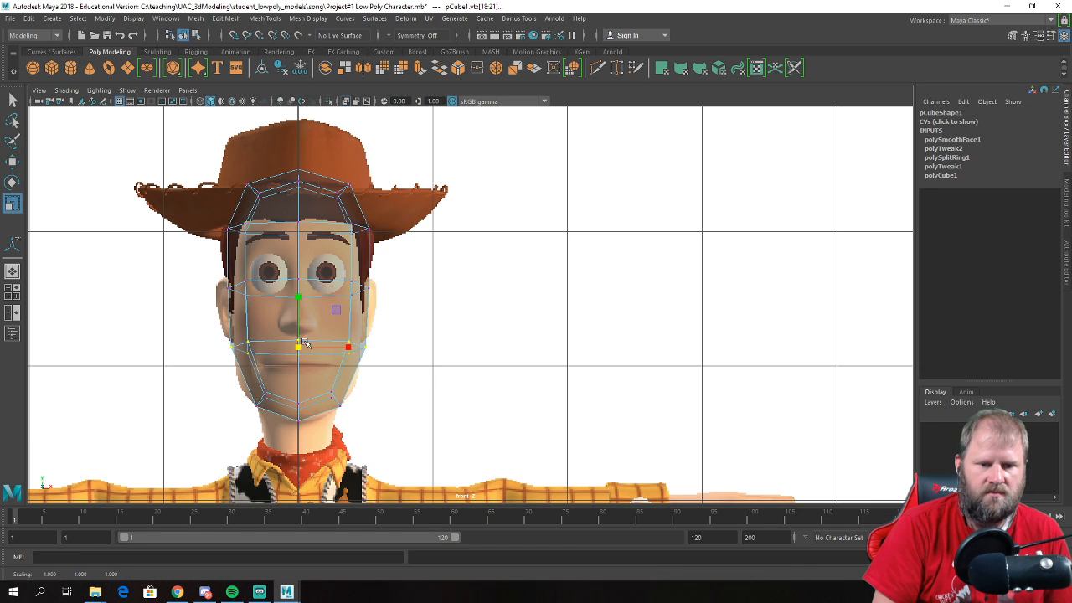
- Widen the head's chin vertices in the front view to match Woody's jaw outline
{"action": "key", "text": "w"}
{"action": "left_click_drag", "start_coordinate": [360, 430], "coordinate": [239, 381]}
{"action": "key", "text": "e"}
{"action": "key", "text": "r"}
{"action": "left_click_drag", "start_coordinate": [299, 408], "coordinate": [303, 409]}
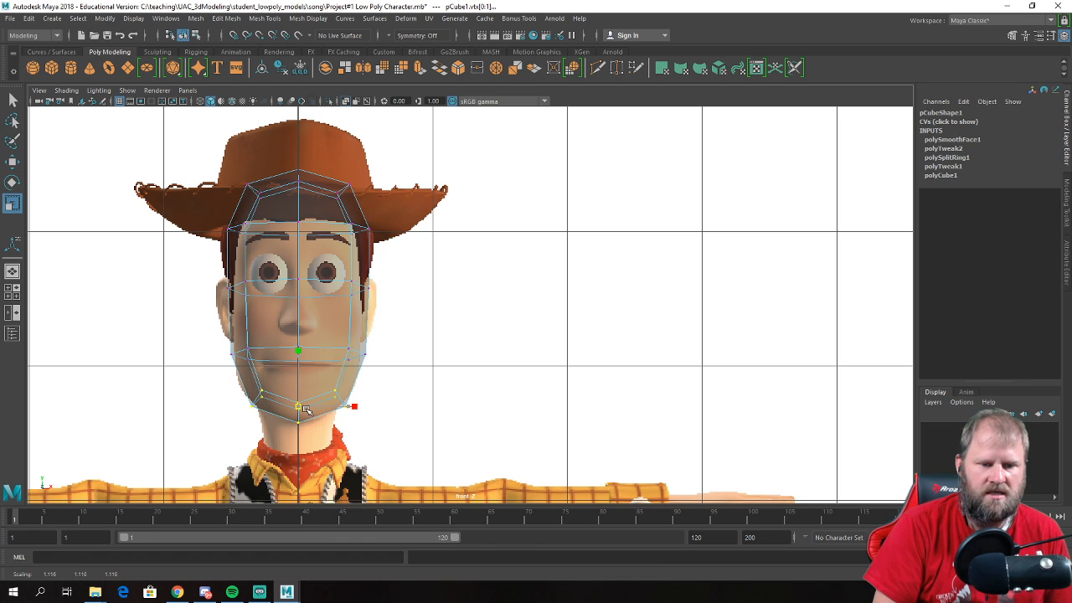
{"action": "key", "text": "w"}
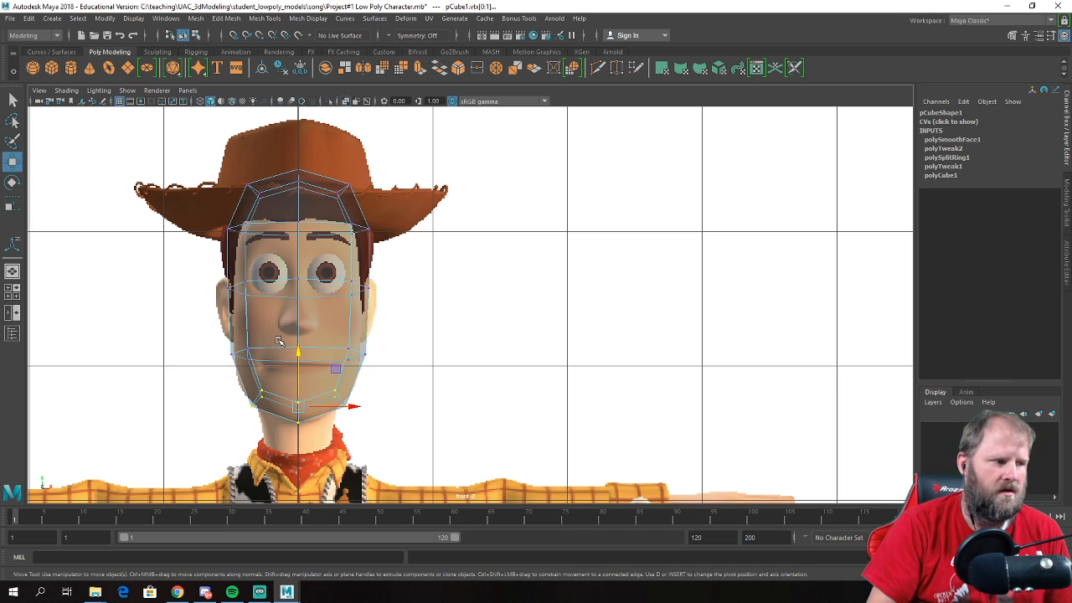
- Widen the head's eye-level and forehead-level vertex rows to meet the sides of Woody's head
{"action": "left_click_drag", "start_coordinate": [398, 337], "coordinate": [398, 337]}
{"action": "key", "text": "r"}
{"action": "left_click_drag", "start_coordinate": [352, 288], "coordinate": [356, 290]}
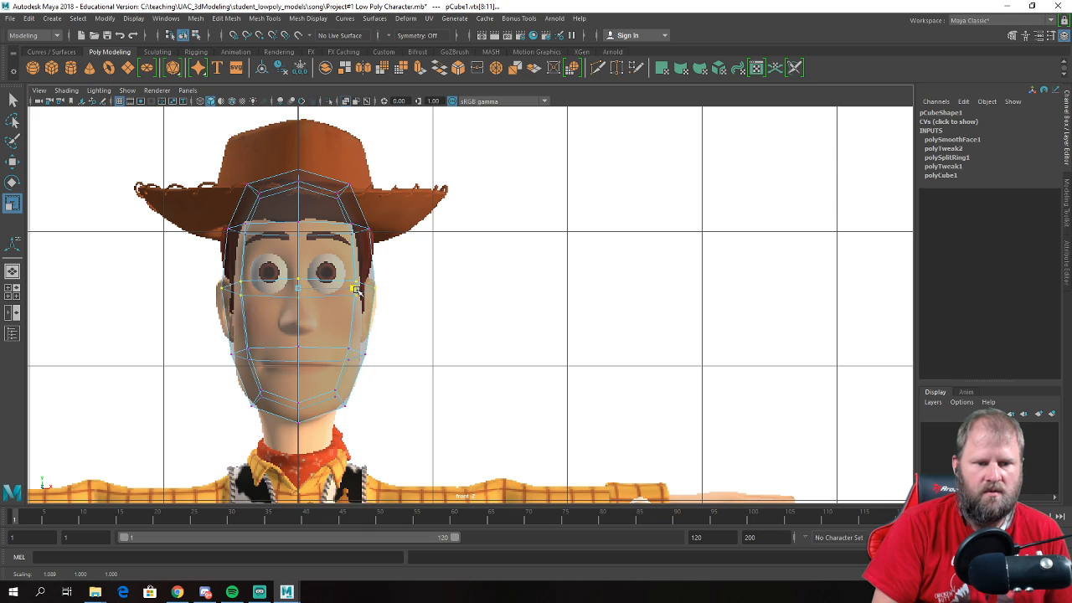
{"action": "left_click_drag", "start_coordinate": [246, 212], "coordinate": [407, 262]}
{"action": "left_click_drag", "start_coordinate": [353, 235], "coordinate": [356, 237]}
{"action": "left_click_drag", "start_coordinate": [245, 149], "coordinate": [394, 213]}
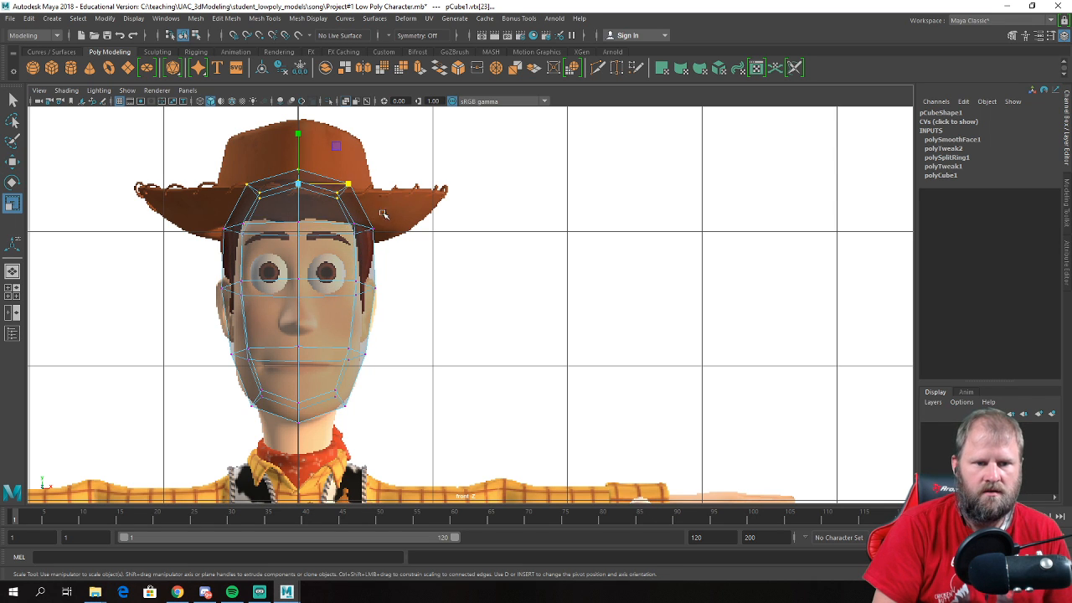
- Move the head's front chin vertices and lower rear vertices in the side view to match Woody's chin and nape hairline
{"action": "key", "text": "w"}
{"action": "key", "text": "space"}
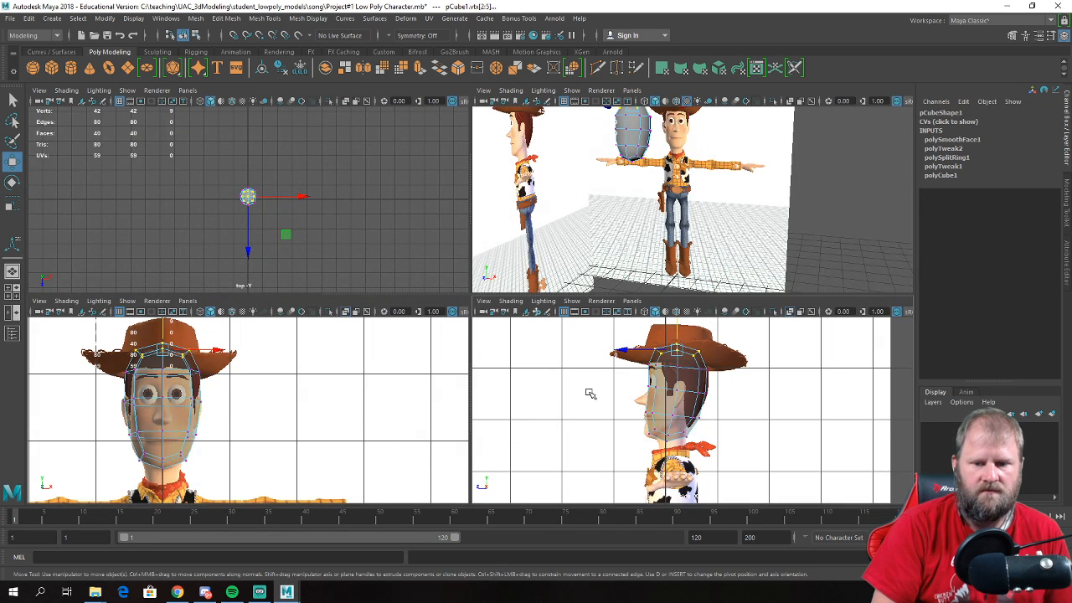
{"action": "key", "text": "space"}
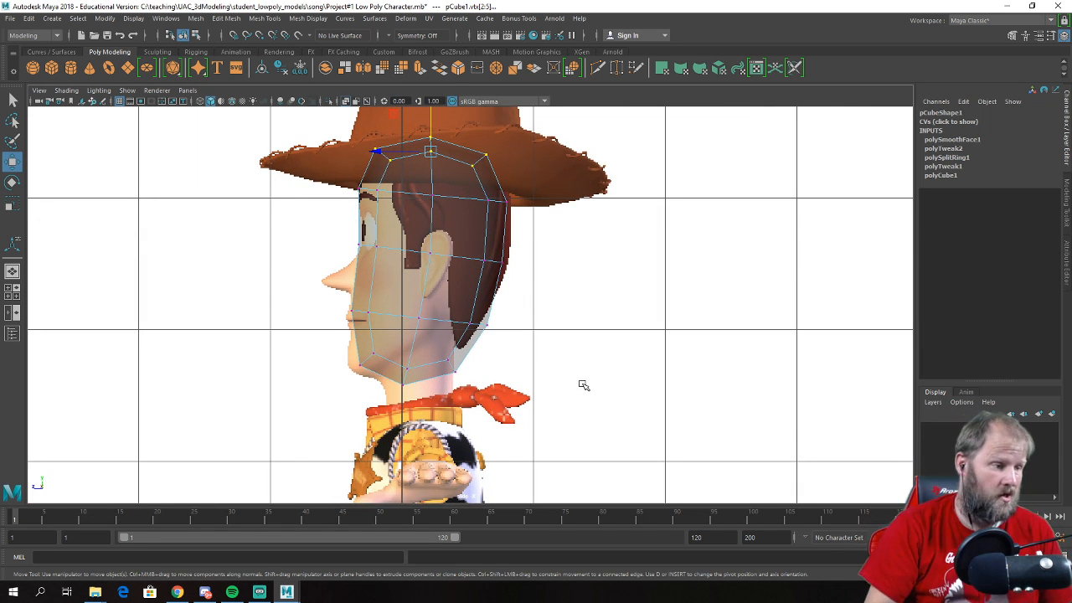
{"action": "scroll", "coordinate": [289, 263], "scroll_direction": "up", "scroll_amount": 1}
{"action": "scroll", "coordinate": [289, 263], "scroll_direction": "up", "scroll_amount": 1}
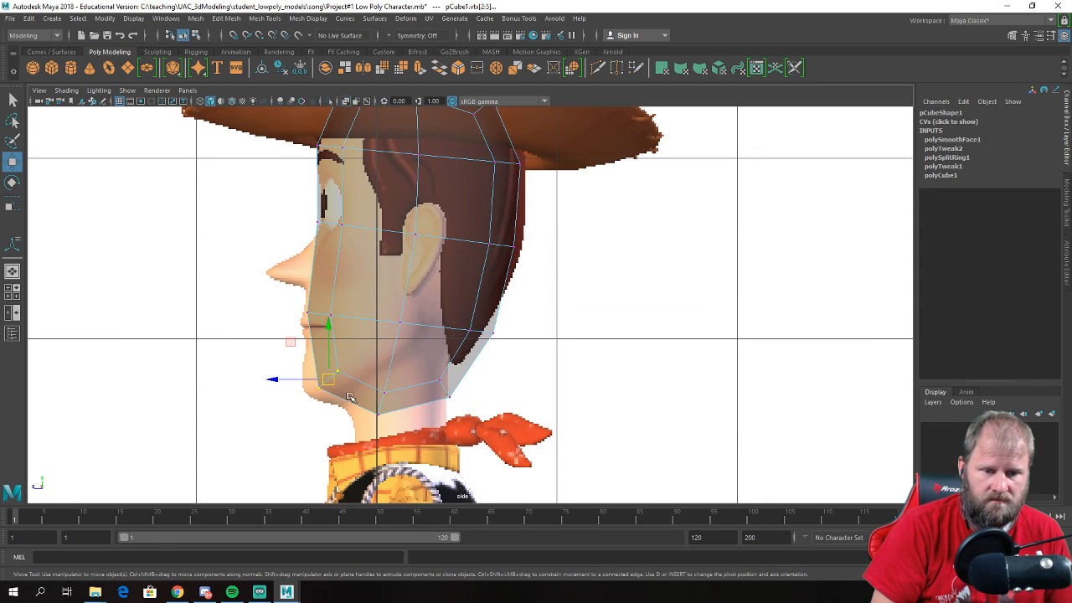
{"action": "left_click_drag", "start_coordinate": [328, 379], "coordinate": [315, 384]}
{"action": "left_click_drag", "start_coordinate": [407, 429], "coordinate": [495, 304]}
{"action": "left_click", "coordinate": [438, 379]}
{"action": "left_click", "coordinate": [492, 331]}
- Reposition the head's rear, crown and underside vertices to follow Woody's hair and jawline in the side view
{"action": "left_click_drag", "start_coordinate": [562, 252], "coordinate": [510, 246]}
{"action": "middle_click_drag", "start_coordinate": [506, 187], "coordinate": [508, 247], "text": "alt"}
{"action": "left_click_drag", "start_coordinate": [545, 228], "coordinate": [514, 218]}
{"action": "left_click_drag", "start_coordinate": [437, 130], "coordinate": [483, 160]}
{"action": "left_click_drag", "start_coordinate": [395, 123], "coordinate": [417, 144]}
{"action": "left_click_drag", "start_coordinate": [391, 454], "coordinate": [376, 428]}
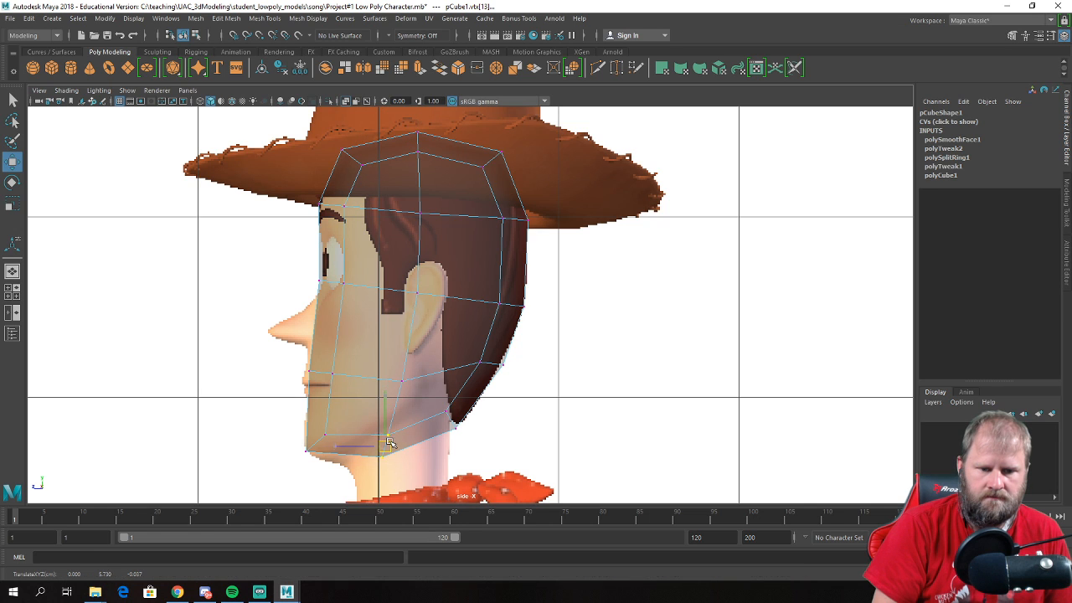
- Return to vertex editing on the head mesh and lower the inner jaw vertices in the side view
{"action": "left_click", "coordinate": [288, 439]}
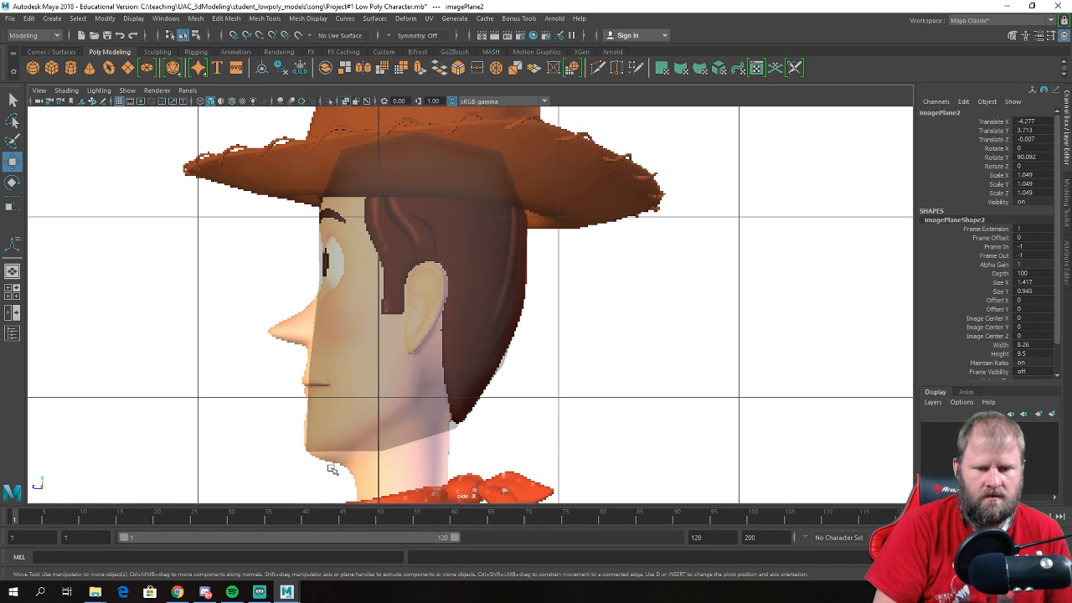
{"action": "left_click", "coordinate": [406, 401]}
{"action": "right_click_drag", "start_coordinate": [415, 395], "coordinate": [310, 381]}
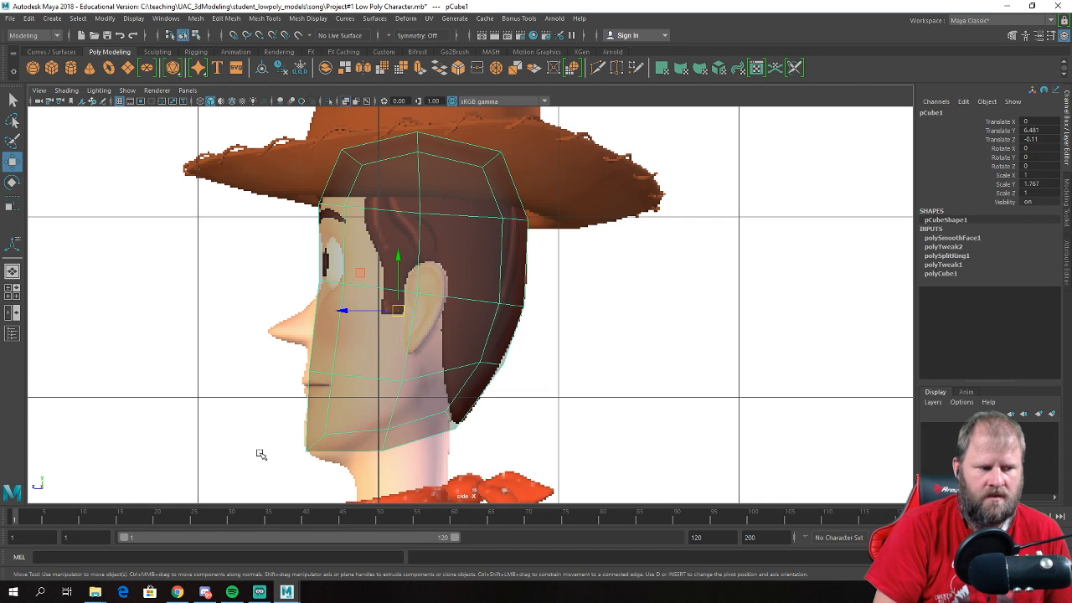
{"action": "right_click_drag", "start_coordinate": [388, 270], "coordinate": [317, 273]}
{"action": "mouse_move", "coordinate": [348, 430]}
{"action": "left_mouse_down"}
{"action": "mouse_move", "coordinate": [253, 398]}
{"action": "mouse_move", "coordinate": [346, 438]}
{"action": "left_mouse_up"}
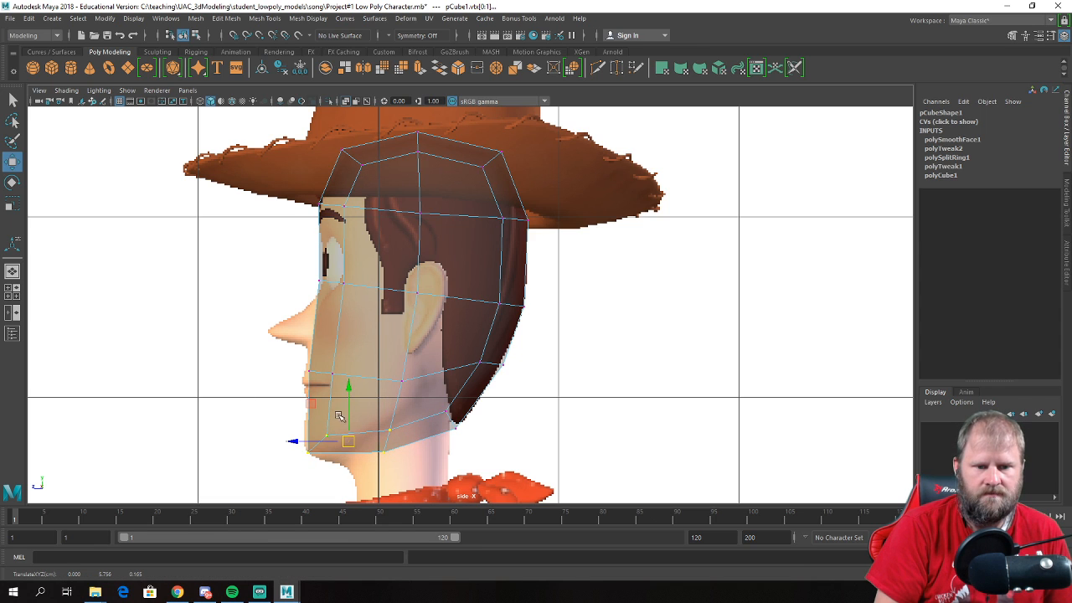
- Adjust the head's mouth-level, eye-level and ear vertices along Woody's side profile
{"action": "left_click", "coordinate": [307, 379]}
{"action": "left_click_drag", "start_coordinate": [325, 370], "coordinate": [334, 378]}
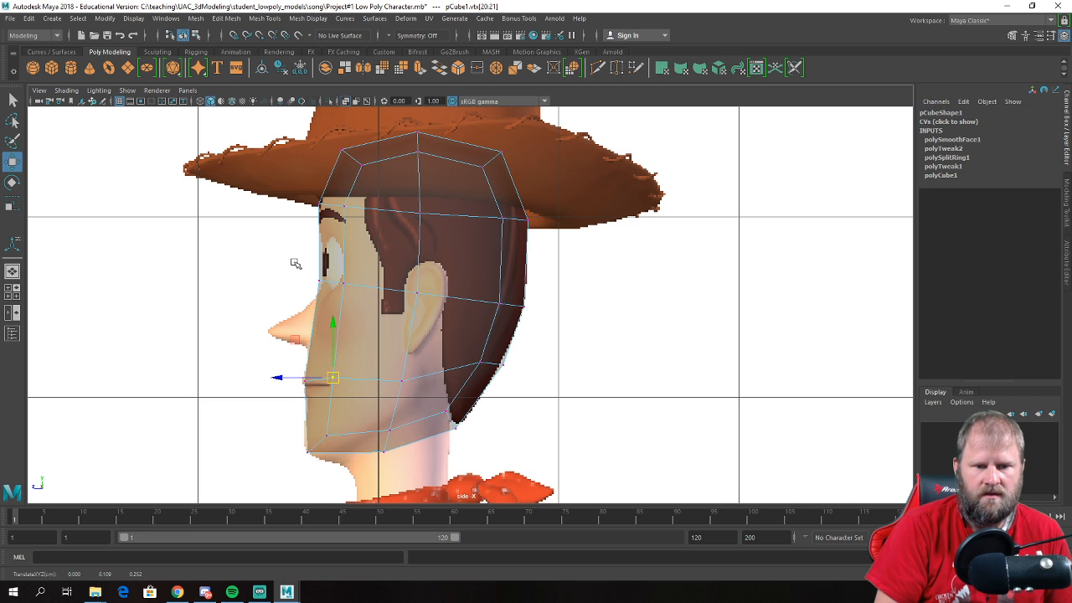
{"action": "left_click_drag", "start_coordinate": [325, 276], "coordinate": [334, 284]}
{"action": "left_click_drag", "start_coordinate": [448, 301], "coordinate": [409, 291]}
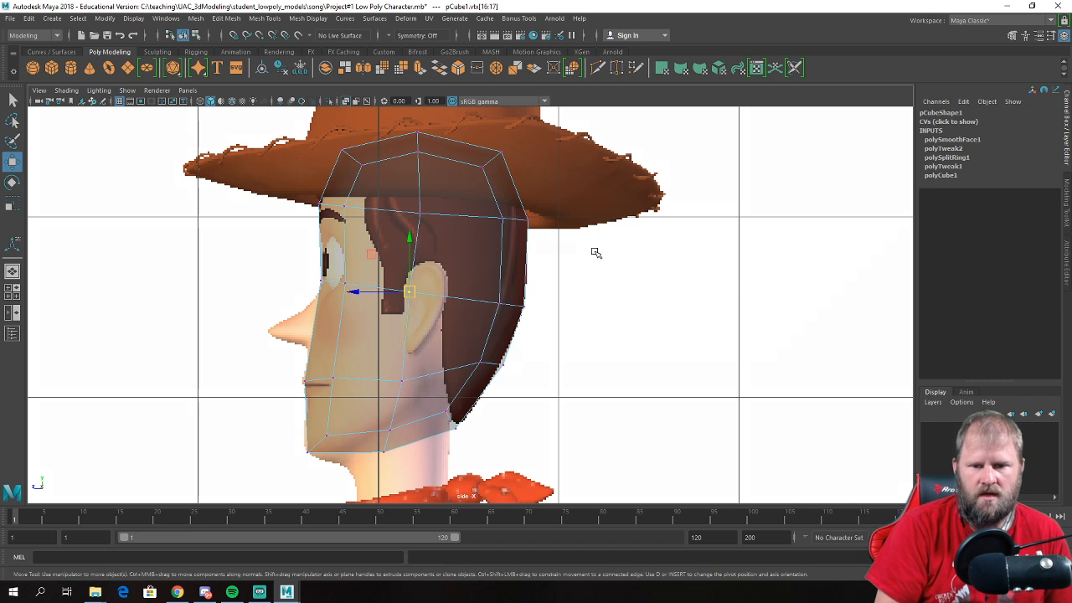
- Duplicate the head mesh and move the copy down to torso height in the perspective view
{"action": "key", "text": "space"}
{"action": "key", "text": "space"}
{"action": "left_click_drag", "start_coordinate": [459, 231], "coordinate": [418, 275], "text": "alt"}
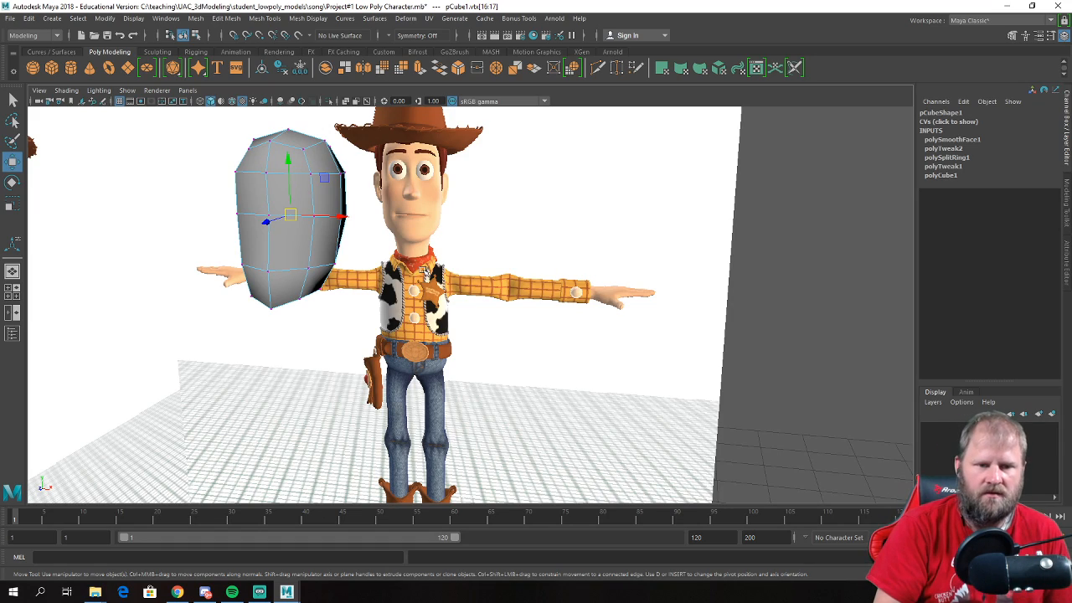
{"action": "left_click_drag", "start_coordinate": [368, 264], "coordinate": [337, 254], "text": "alt"}
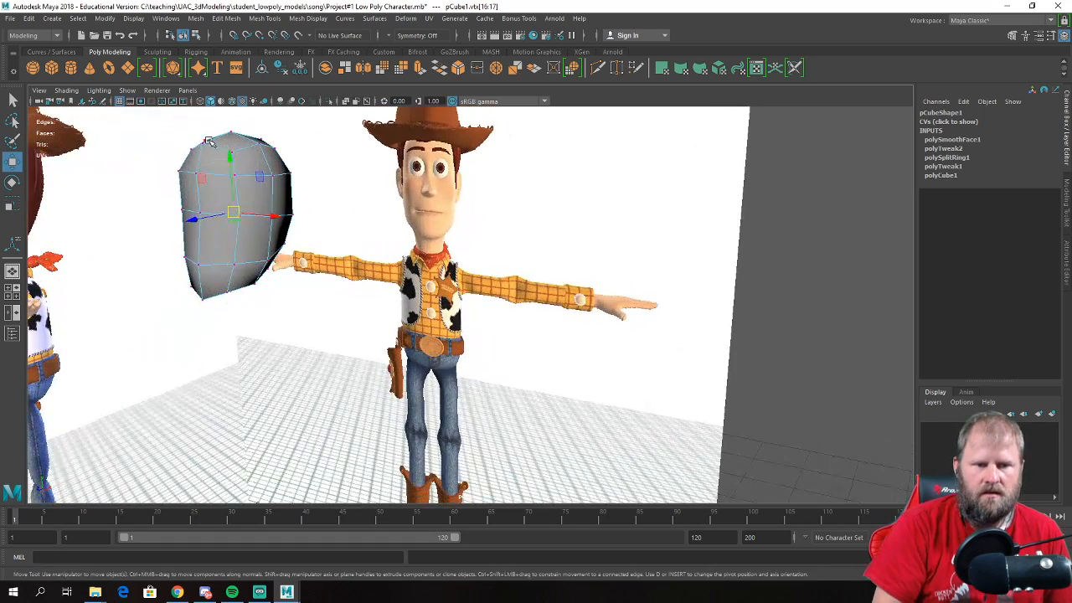
{"action": "mouse_move", "coordinate": [260, 182]}
{"action": "left_mouse_down", "text": "alt"}
{"action": "mouse_move", "coordinate": [218, 179]}
{"action": "mouse_move", "coordinate": [247, 170]}
{"action": "left_mouse_up", "text": "alt"}
{"action": "right_click", "coordinate": [247, 170]}
{"action": "left_click", "coordinate": [247, 179]}
{"action": "left_click_drag", "start_coordinate": [309, 208], "coordinate": [521, 220], "text": "alt"}
{"action": "right_click_drag", "start_coordinate": [521, 220], "coordinate": [337, 166], "text": "alt"}
{"action": "left_click_drag", "start_coordinate": [521, 239], "coordinate": [377, 358], "text": "alt"}
{"action": "key", "text": "ctrl+d"}
- Widen the duplicated mesh's lower vertex rows in the front view to match Woody's waist and hips
{"action": "key", "text": "space"}
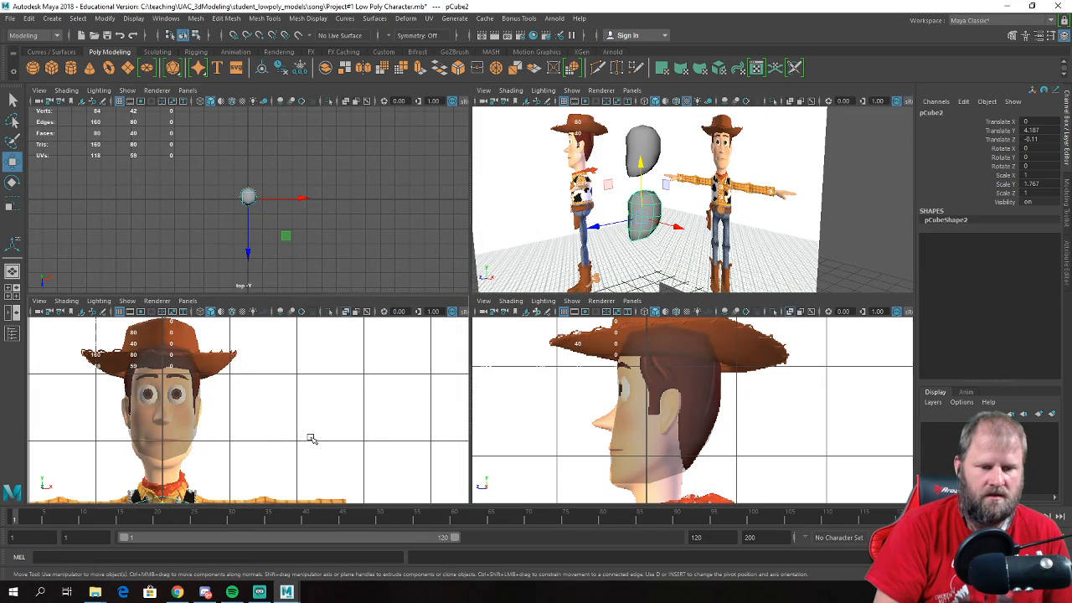
{"action": "key", "text": "space"}
{"action": "middle_click_drag", "start_coordinate": [318, 438], "coordinate": [304, 302], "text": "alt"}
{"action": "right_click_drag", "start_coordinate": [303, 302], "coordinate": [260, 278], "text": "alt"}
{"action": "left_click_drag", "start_coordinate": [139, 348], "coordinate": [449, 497]}
{"action": "key", "text": "r"}
{"action": "left_click_drag", "start_coordinate": [267, 410], "coordinate": [283, 410]}
{"action": "left_click_drag", "start_coordinate": [348, 474], "coordinate": [126, 396]}
{"action": "left_click_drag", "start_coordinate": [315, 432], "coordinate": [324, 434]}
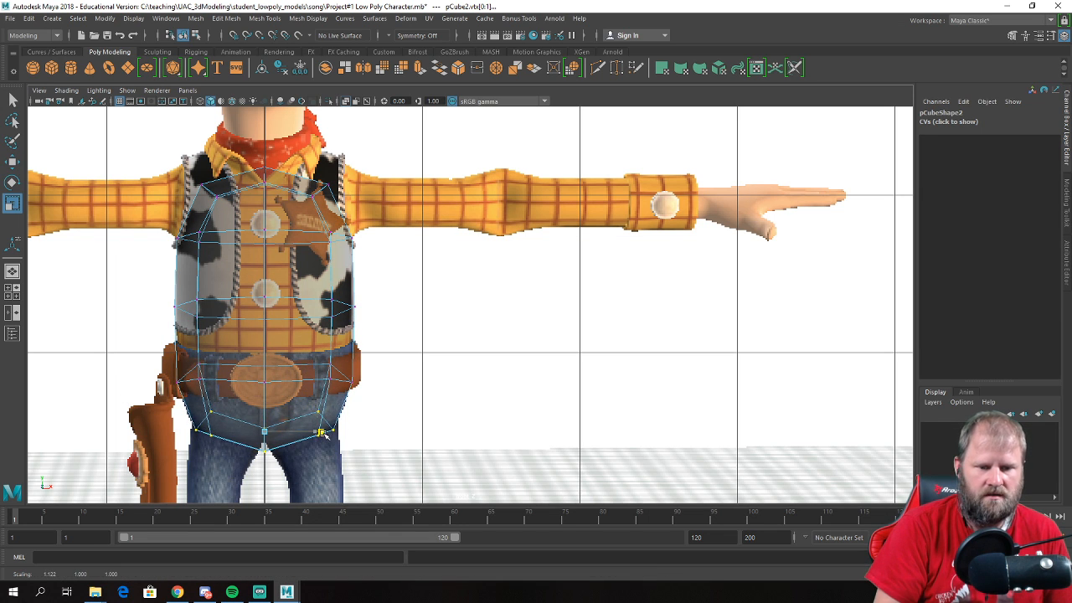
- Raise the torso mesh's top two vertex rows to Woody's shoulders and collar in the front view
{"action": "middle_click_drag", "start_coordinate": [294, 354], "coordinate": [296, 371], "text": "alt"}
{"action": "left_click_drag", "start_coordinate": [391, 272], "coordinate": [393, 273]}
{"action": "key", "text": "w"}
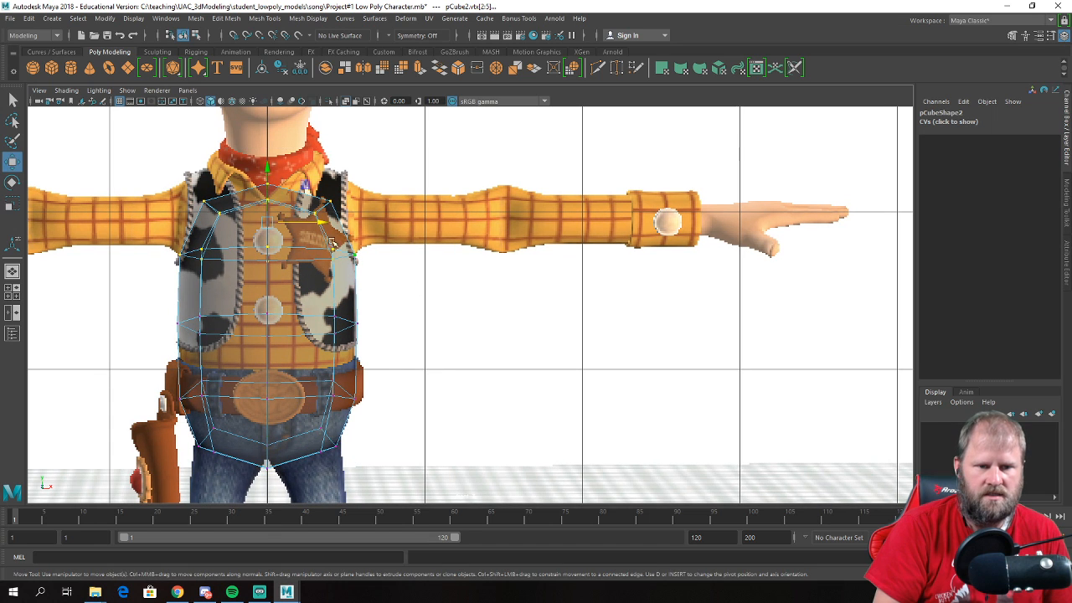
{"action": "left_click_drag", "start_coordinate": [271, 169], "coordinate": [269, 119]}
{"action": "key", "text": "r"}
{"action": "key", "text": "w"}
{"action": "left_click_drag", "start_coordinate": [356, 358], "coordinate": [177, 286]}
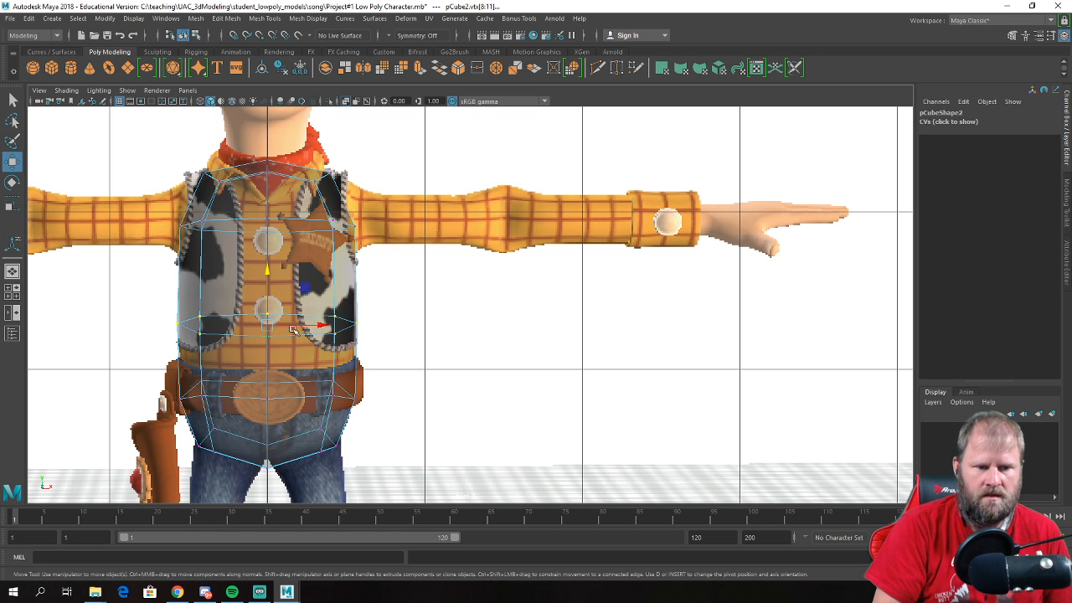
- Move the torso's lower front and bottom center vertices in the side view to follow the underside of Woody's jeans
{"action": "key", "text": "space"}
{"action": "key", "text": "space"}
{"action": "mouse_move", "coordinate": [611, 423]}
{"action": "middle_mouse_down", "text": "alt"}
{"action": "mouse_move", "coordinate": [589, 378]}
{"action": "mouse_move", "coordinate": [554, 88]}
{"action": "middle_mouse_up", "text": "alt"}
{"action": "middle_click_drag", "start_coordinate": [508, 449], "coordinate": [542, 207], "text": "alt"}
{"action": "left_click_drag", "start_coordinate": [320, 332], "coordinate": [320, 333]}
{"action": "left_click_drag", "start_coordinate": [294, 296], "coordinate": [347, 261]}
{"action": "left_click_drag", "start_coordinate": [400, 325], "coordinate": [403, 278]}
{"action": "key", "text": "e"}
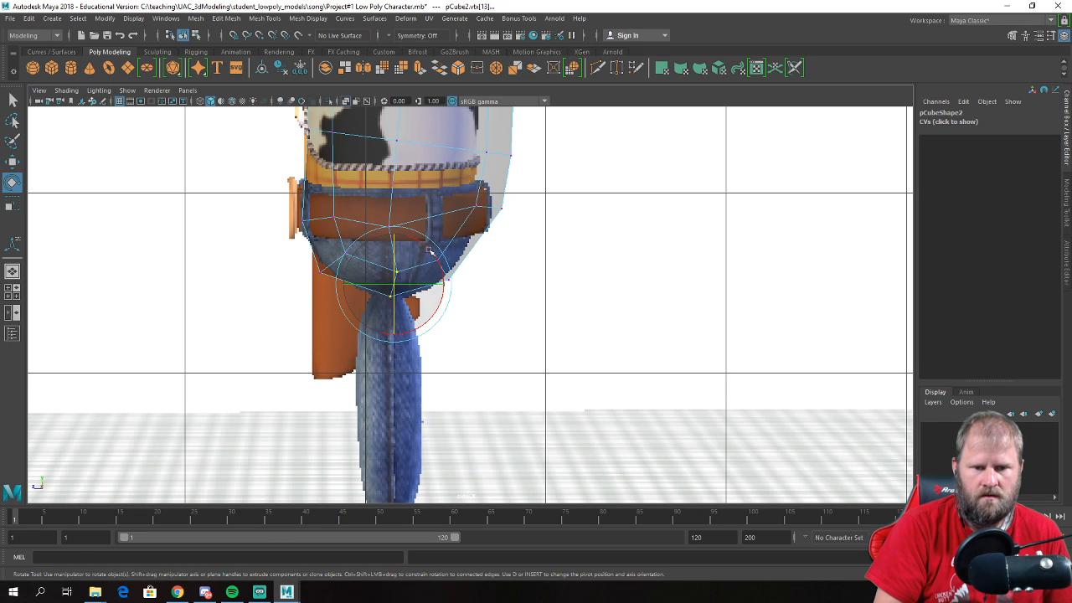
{"action": "key", "text": "w"}
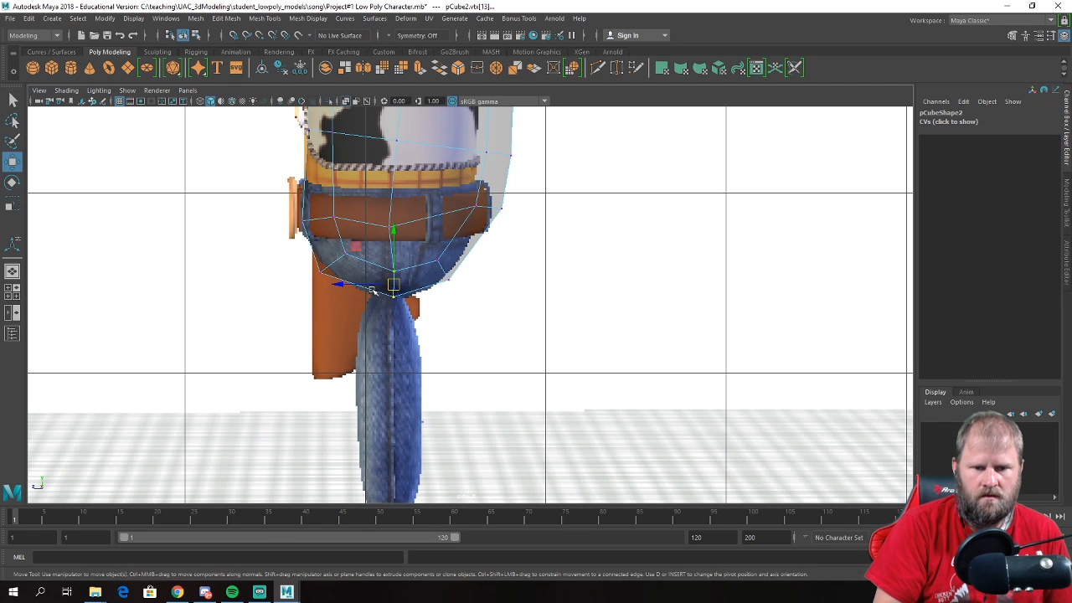
{"action": "left_click", "coordinate": [393, 231]}
{"action": "left_click_drag", "start_coordinate": [355, 283], "coordinate": [336, 287]}
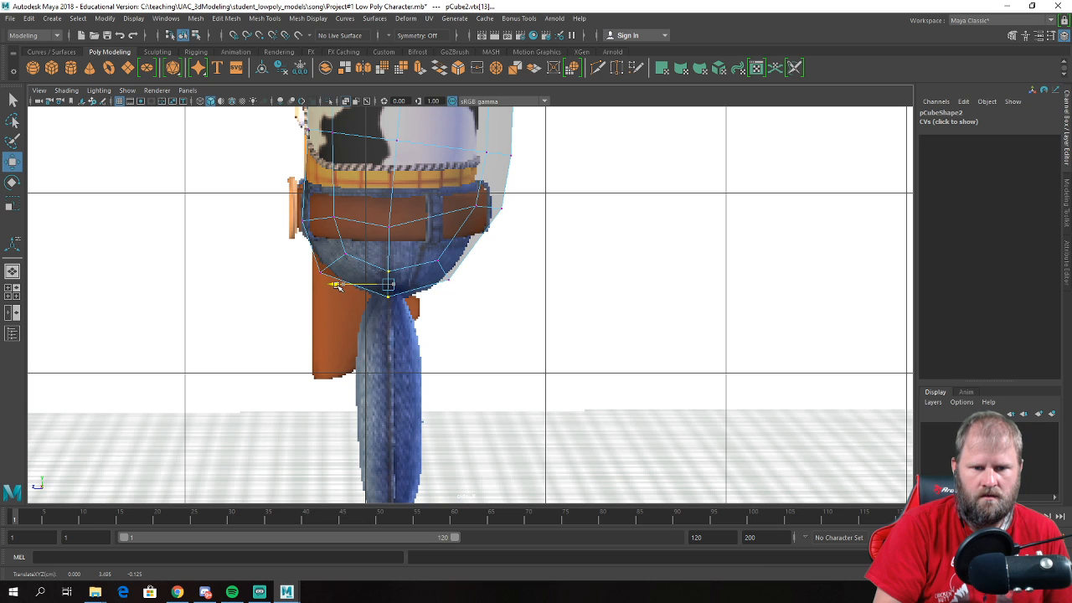
{"action": "middle_click_drag", "start_coordinate": [478, 278], "coordinate": [455, 338], "text": "alt"}
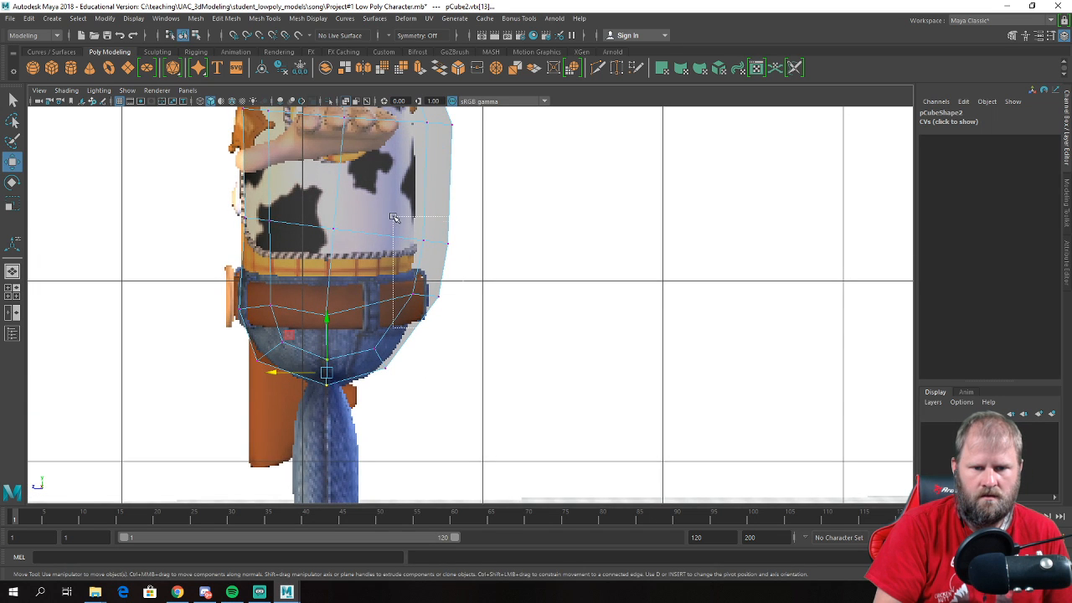
{"action": "left_click_drag", "start_coordinate": [393, 216], "coordinate": [403, 242]}
{"action": "left_click", "coordinate": [433, 266]}
{"action": "right_click_drag", "start_coordinate": [412, 218], "coordinate": [369, 214]}
{"action": "left_click_drag", "start_coordinate": [385, 211], "coordinate": [529, 276]}
{"action": "left_click_drag", "start_coordinate": [439, 243], "coordinate": [410, 227]}
{"action": "left_click", "coordinate": [333, 228]}
{"action": "left_click_drag", "start_coordinate": [333, 228], "coordinate": [326, 224]}
{"action": "left_click_drag", "start_coordinate": [386, 266], "coordinate": [537, 347]}
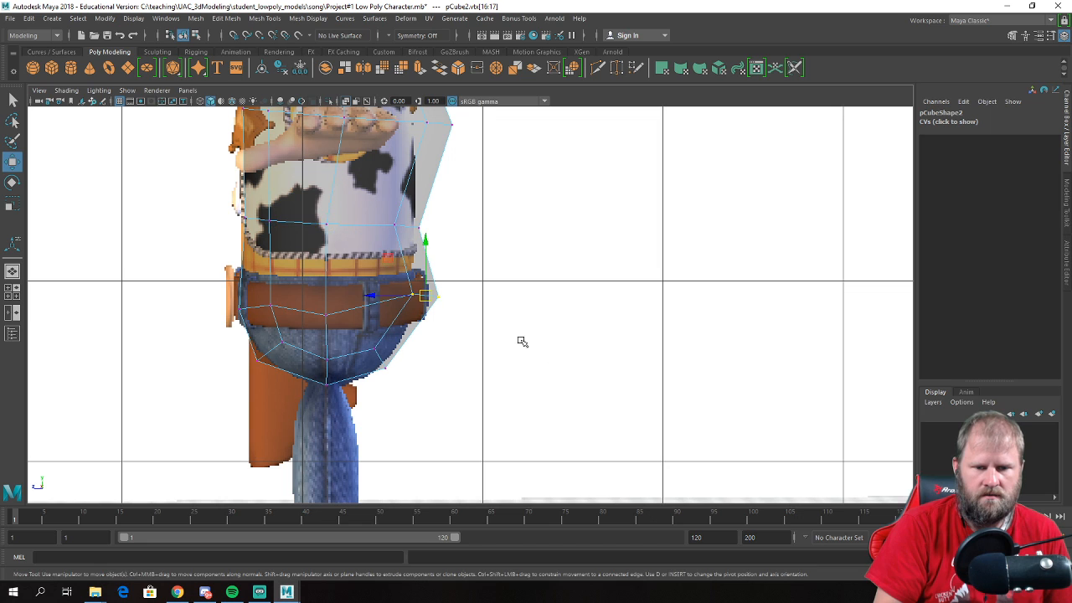
{"action": "left_click_drag", "start_coordinate": [421, 296], "coordinate": [405, 297]}
- Reposition the torso's upper back, chest-side and top center vertices to match Woody's vest in the side view
{"action": "middle_click_drag", "start_coordinate": [438, 242], "coordinate": [443, 389], "text": "alt"}
{"action": "left_click_drag", "start_coordinate": [476, 330], "coordinate": [385, 194]}
{"action": "left_click_drag", "start_coordinate": [390, 251], "coordinate": [350, 243]}
{"action": "left_click_drag", "start_coordinate": [360, 308], "coordinate": [335, 268]}
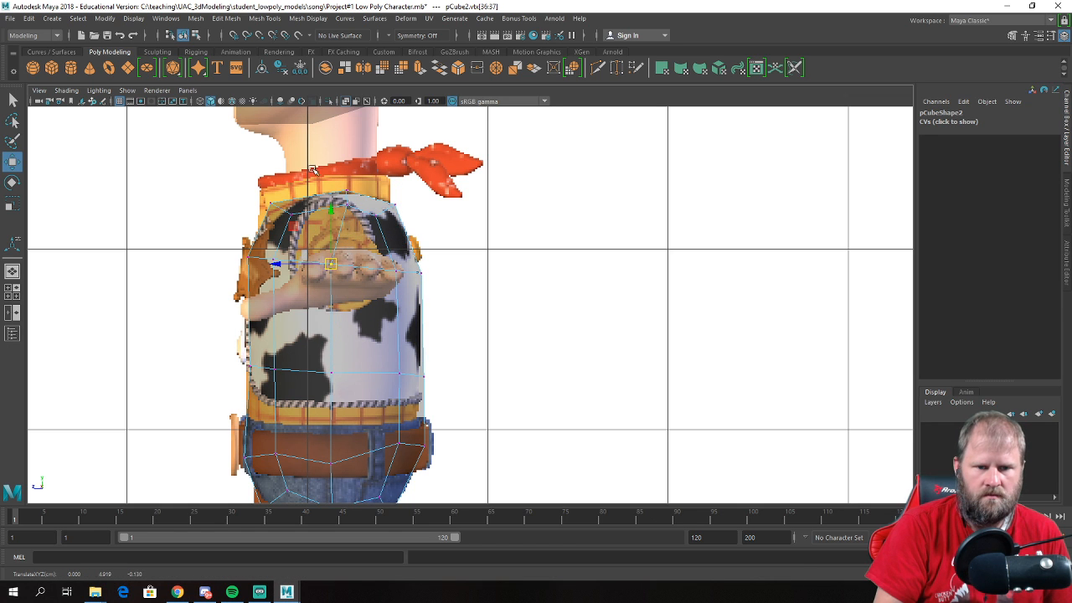
{"action": "left_click", "coordinate": [292, 200]}
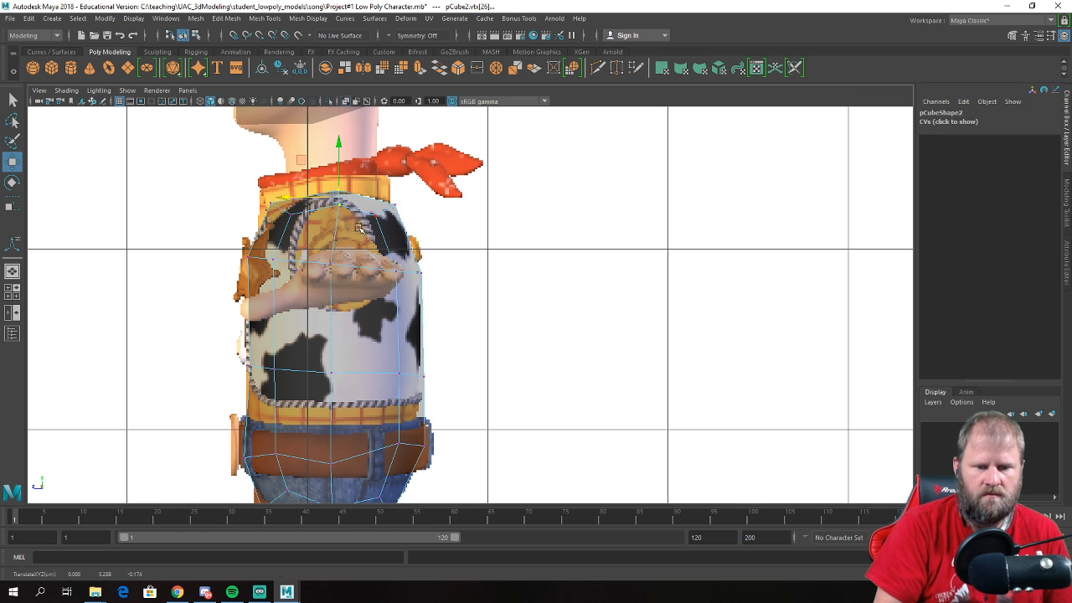
- Select the faces on one lateral half of the head mesh in the perspective view and delete them
{"action": "key", "text": "space"}
{"action": "key", "text": "space"}
{"action": "right_click_drag", "start_coordinate": [445, 325], "coordinate": [488, 285]}
{"action": "left_click", "coordinate": [364, 283]}
{"action": "left_click_drag", "start_coordinate": [363, 282], "coordinate": [556, 325], "text": "alt"}
{"action": "left_click", "coordinate": [456, 188]}
{"action": "left_click_drag", "start_coordinate": [457, 187], "coordinate": [483, 189], "text": "alt"}
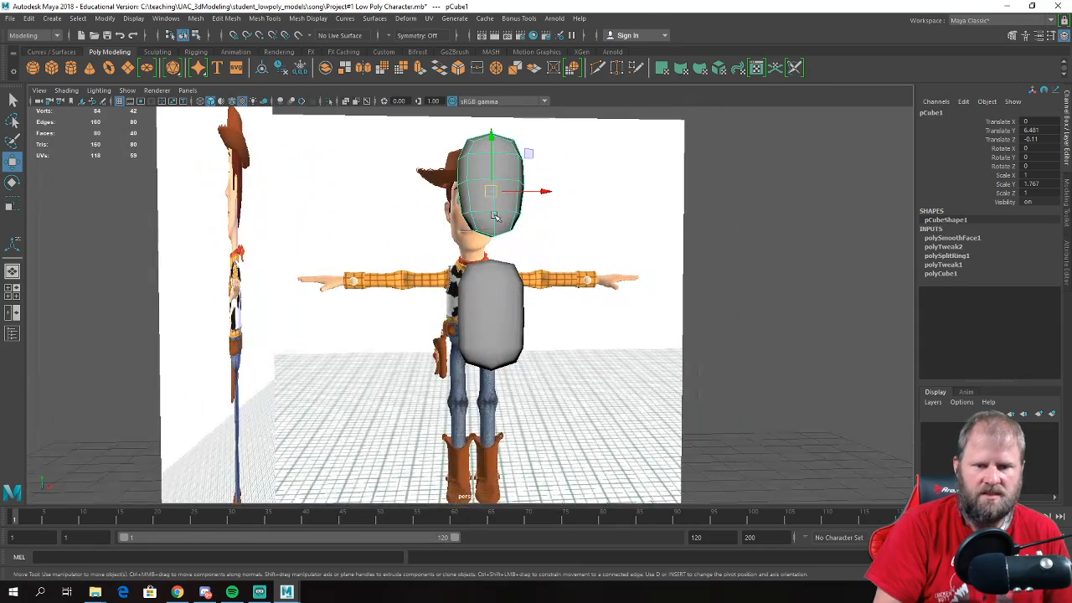
{"action": "left_click_drag", "start_coordinate": [483, 263], "coordinate": [474, 283], "text": "alt"}
{"action": "right_click_drag", "start_coordinate": [473, 168], "coordinate": [471, 201]}
{"action": "left_click_drag", "start_coordinate": [475, 273], "coordinate": [375, 189], "text": "alt"}
{"action": "right_click_drag", "start_coordinate": [347, 159], "coordinate": [390, 143]}
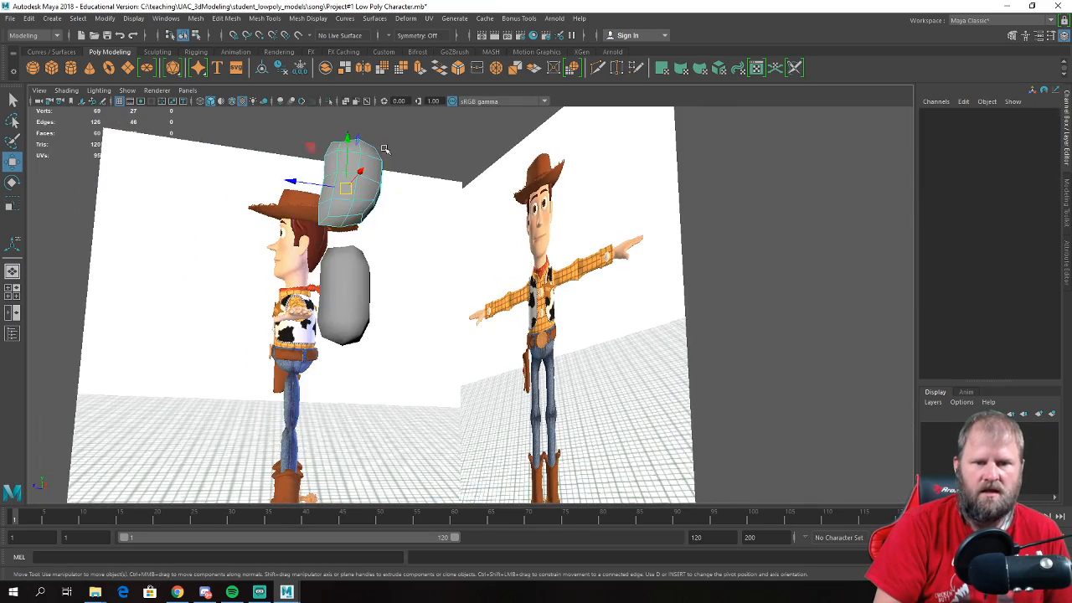
- Use Duplicate Special on the half head to create a mirrored instance with Scale X -1
{"action": "left_click_drag", "start_coordinate": [322, 170], "coordinate": [376, 197], "text": "alt"}
{"action": "scroll", "coordinate": [377, 196], "scroll_direction": "up", "scroll_amount": 1}
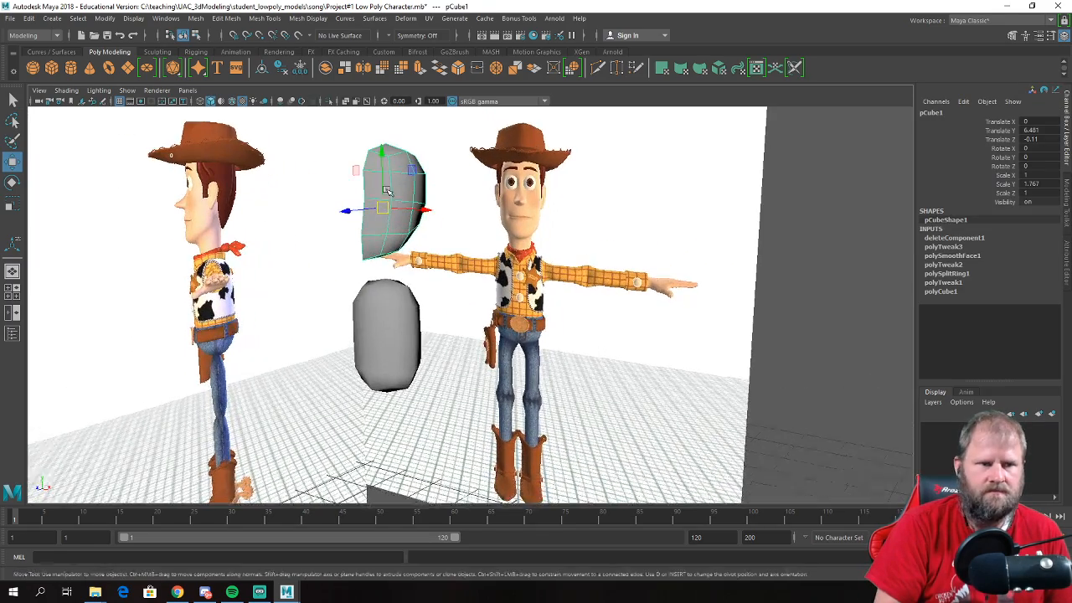
{"action": "left_click", "coordinate": [29, 17]}
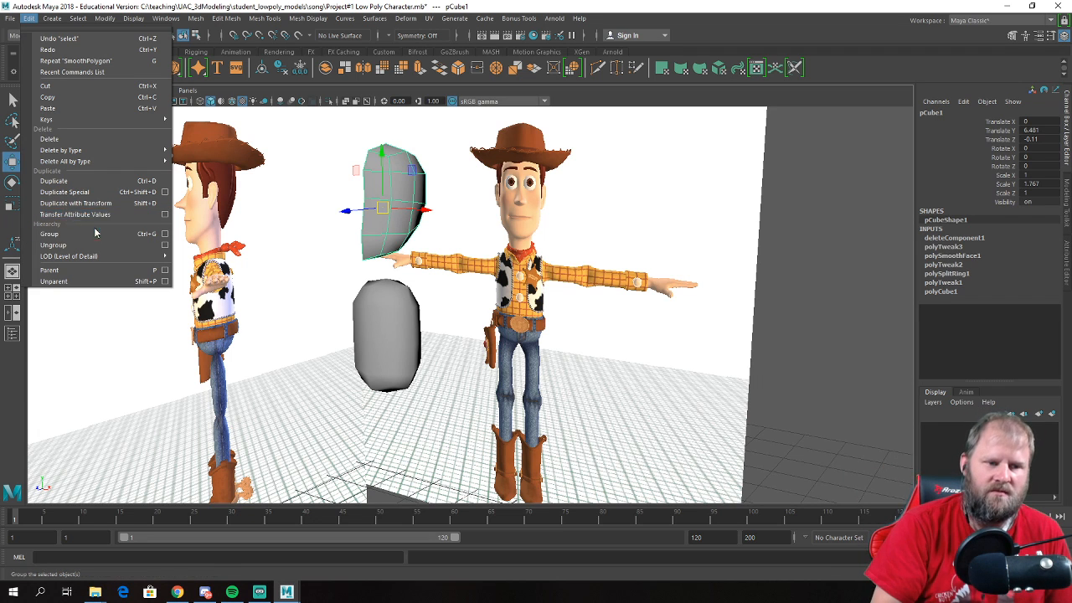
{"action": "mouse_move", "coordinate": [89, 161]}
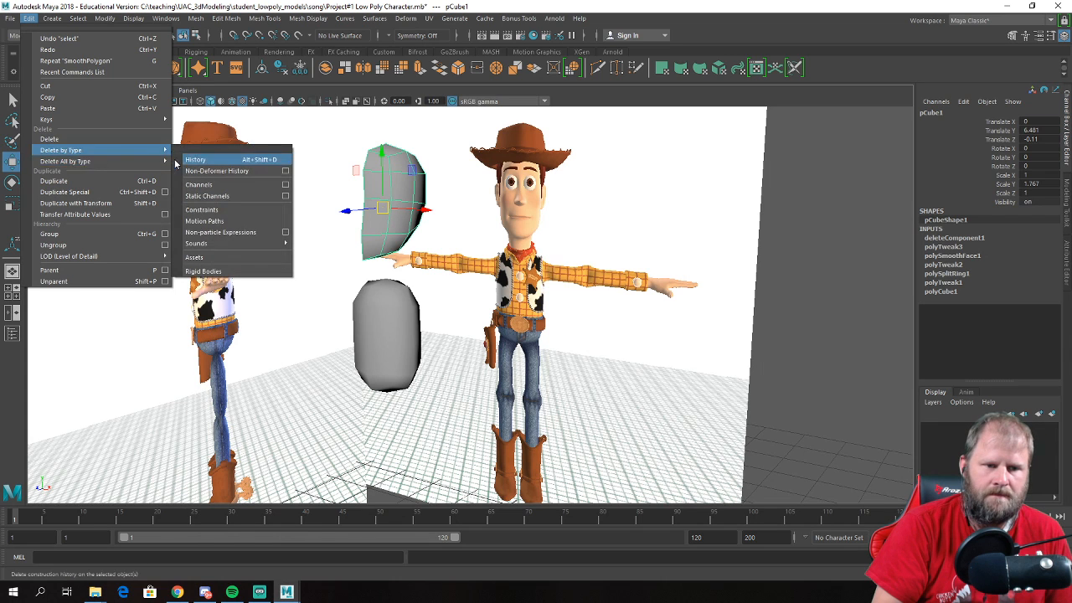
{"action": "left_click", "coordinate": [130, 194]}
{"action": "left_click_drag", "start_coordinate": [314, 221], "coordinate": [342, 221], "text": "alt"}
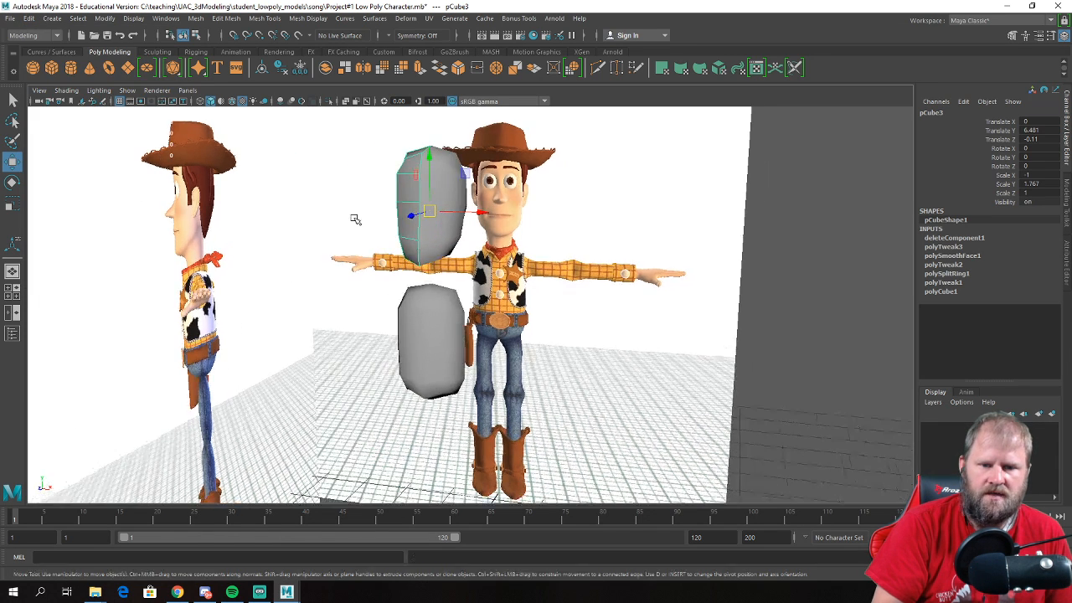
- Select the original half of the head and examine its nose area in the perspective view and against the side reference
{"action": "left_click_drag", "start_coordinate": [403, 191], "coordinate": [366, 201], "text": "alt"}
{"action": "scroll", "coordinate": [331, 222], "scroll_direction": "up", "scroll_amount": 3}
{"action": "left_click", "coordinate": [349, 201]}
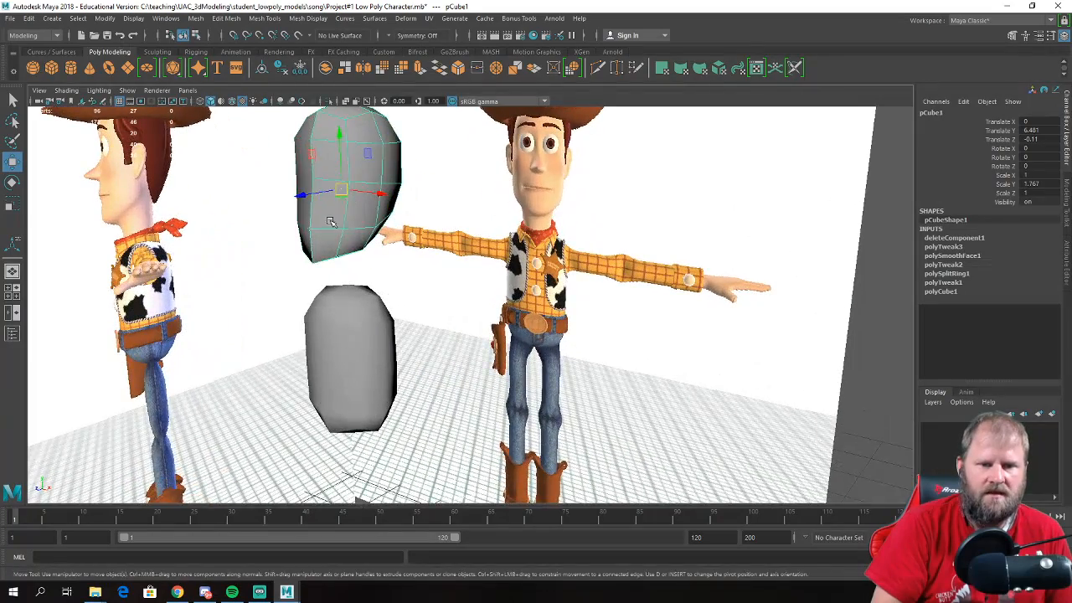
{"action": "middle_click_drag", "start_coordinate": [349, 201], "coordinate": [398, 257], "text": "alt"}
{"action": "scroll", "coordinate": [398, 257], "scroll_direction": "up", "scroll_amount": 4}
{"action": "left_click_drag", "start_coordinate": [398, 257], "coordinate": [304, 232], "text": "alt"}
{"action": "key", "text": "space"}
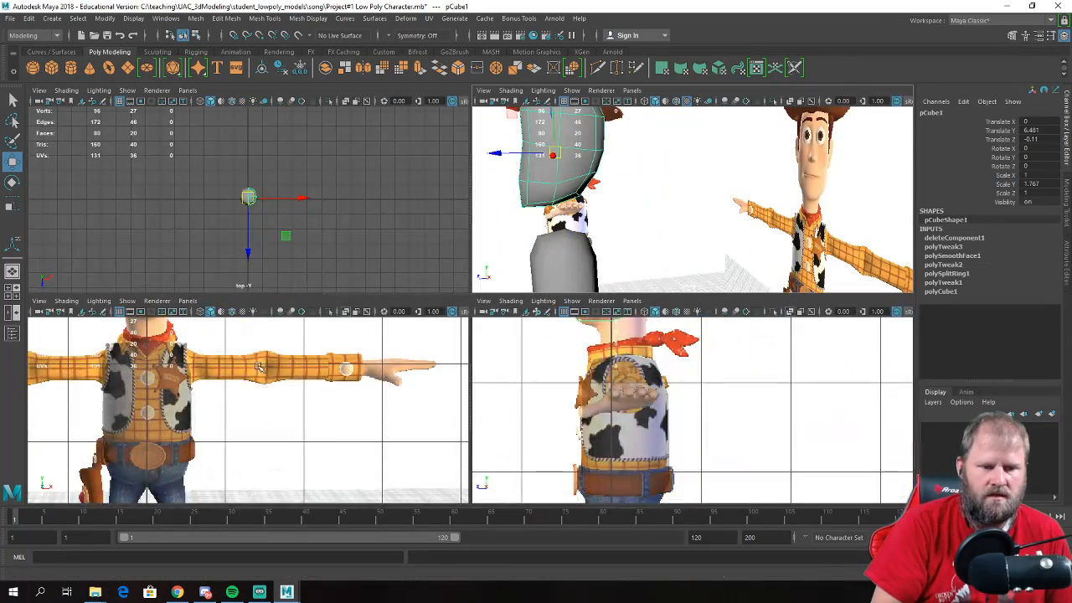
{"action": "key", "text": "space"}
{"action": "middle_click_drag", "start_coordinate": [531, 250], "coordinate": [625, 397], "text": "alt"}
{"action": "middle_click_drag", "start_coordinate": [431, 265], "coordinate": [528, 409], "text": "alt"}
{"action": "scroll", "coordinate": [509, 375], "scroll_direction": "up", "scroll_amount": 4}
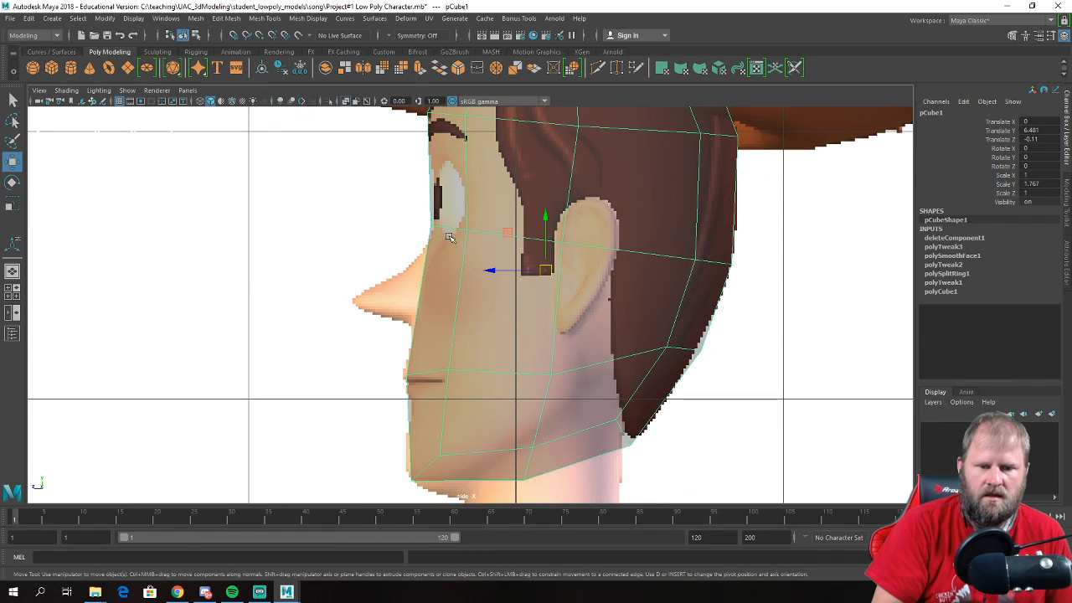
{"action": "scroll", "coordinate": [449, 237], "scroll_direction": "down", "scroll_amount": 3}
{"action": "key", "text": "space"}
{"action": "key", "text": "space"}
{"action": "left_click_drag", "start_coordinate": [614, 241], "coordinate": [663, 275], "text": "alt"}
{"action": "scroll", "coordinate": [664, 275], "scroll_direction": "up", "scroll_amount": 4}
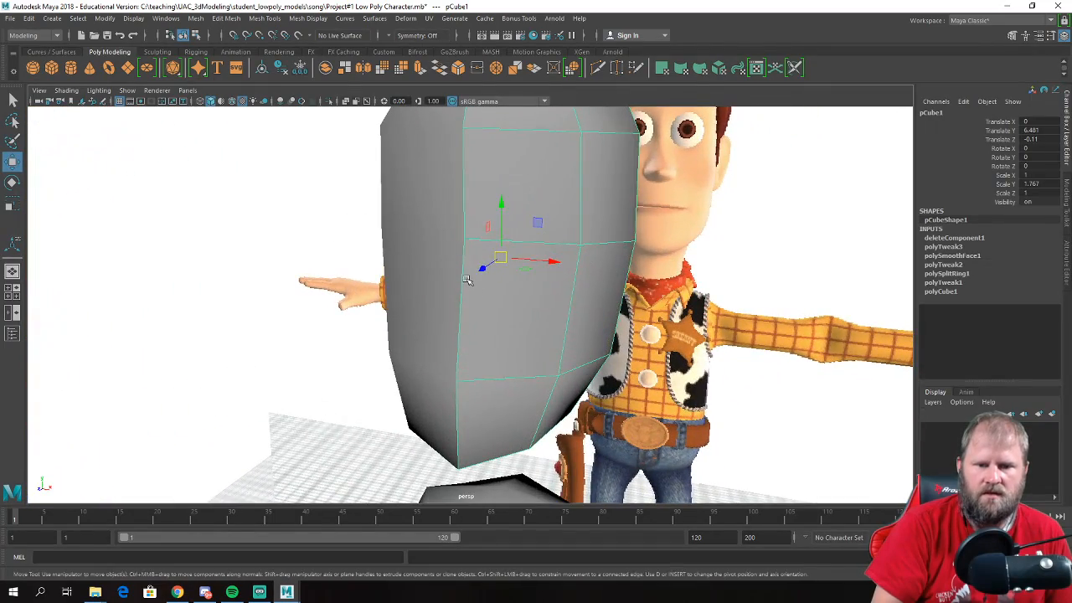
- Multi-Cut a diagonal edge from the face's center line to the cheek vertex, and a second cut from that diagonal to the center edge
{"action": "left_click_drag", "start_coordinate": [466, 281], "coordinate": [491, 277], "text": "alt"}
{"action": "right_click", "coordinate": [491, 269], "text": "shift"}
{"action": "right_click_drag", "start_coordinate": [516, 263], "coordinate": [467, 263], "text": "shift"}
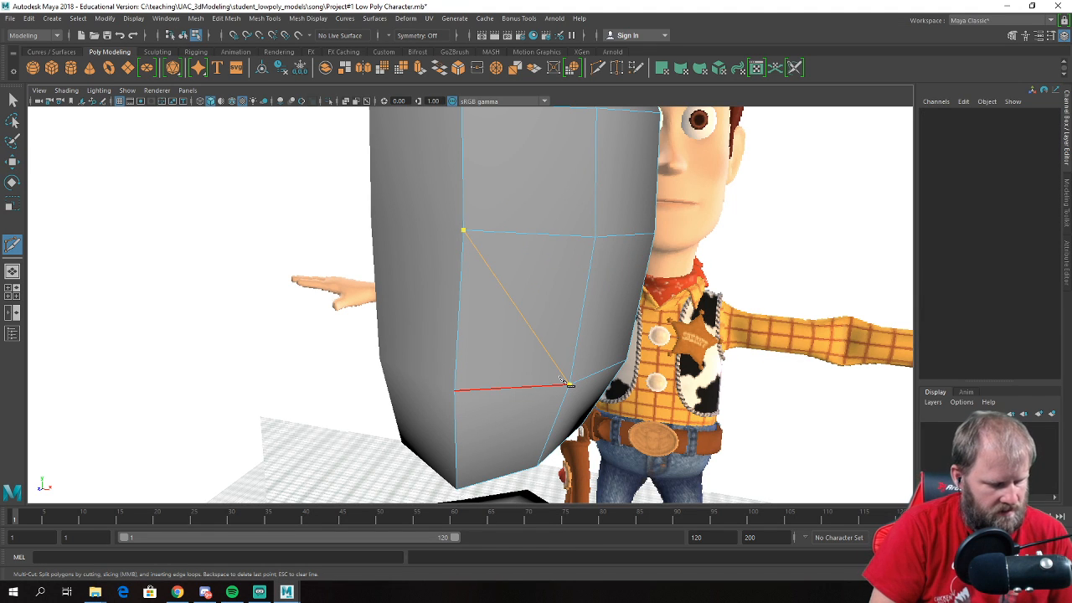
{"action": "left_click", "coordinate": [567, 383]}
{"action": "right_click", "coordinate": [540, 361]}
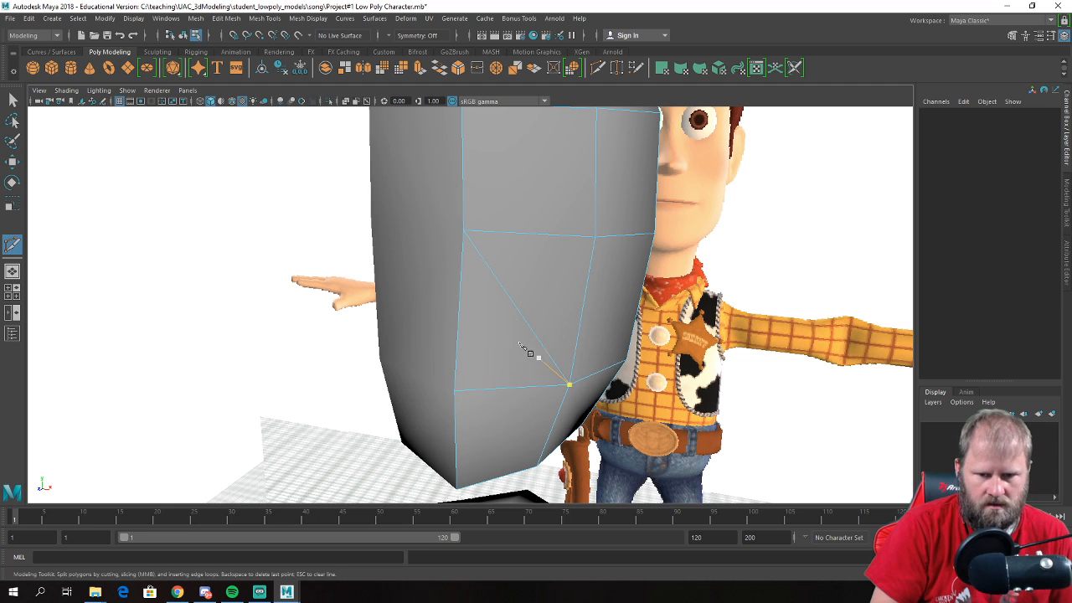
{"action": "left_click", "coordinate": [457, 340]}
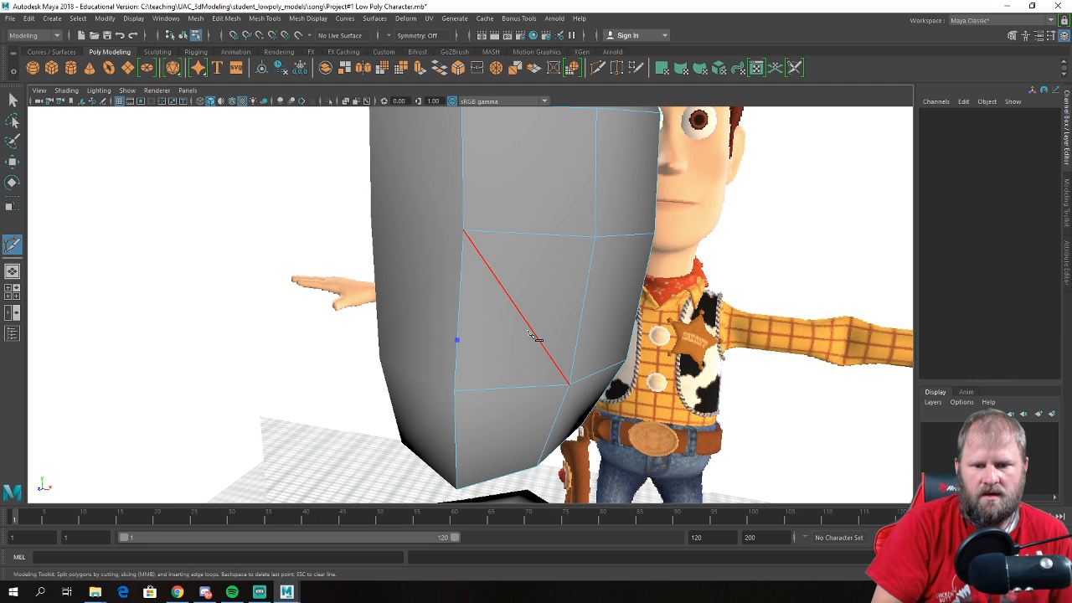
{"action": "key", "text": "w"}
- Reposition the two new nose vertices in the front view to match Woody's nostril edge and the center of the nose base
{"action": "left_click_drag", "start_coordinate": [548, 347], "coordinate": [454, 297], "text": "alt"}
{"action": "scroll", "coordinate": [456, 293], "scroll_direction": "up", "scroll_amount": 2}
{"action": "right_click_drag", "start_coordinate": [469, 271], "coordinate": [418, 272]}
{"action": "left_click", "coordinate": [493, 326]}
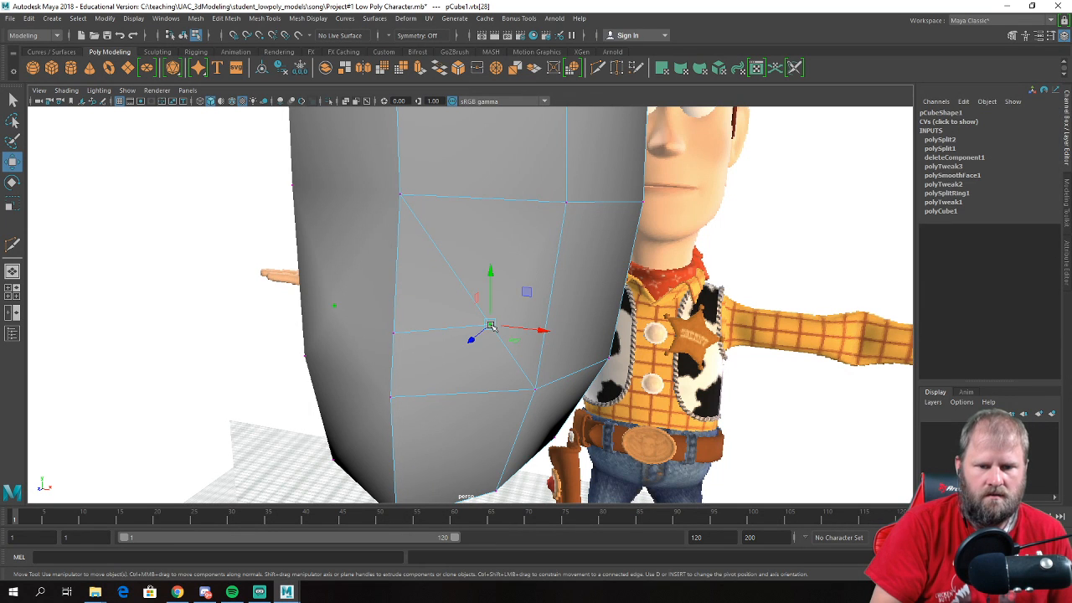
{"action": "key", "text": "space"}
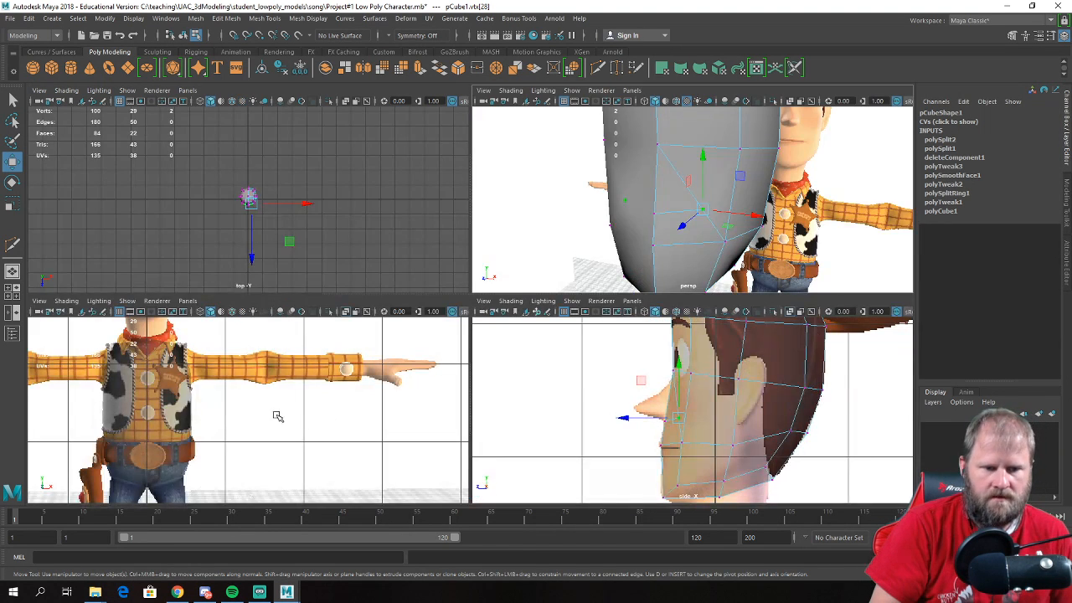
{"action": "key", "text": "space"}
{"action": "key", "text": "f"}
{"action": "middle_click_drag", "start_coordinate": [392, 311], "coordinate": [381, 330], "text": "alt"}
{"action": "left_click_drag", "start_coordinate": [459, 325], "coordinate": [380, 332]}
{"action": "left_click_drag", "start_coordinate": [241, 326], "coordinate": [289, 397]}
{"action": "left_click_drag", "start_coordinate": [253, 345], "coordinate": [253, 370]}
{"action": "scroll", "coordinate": [268, 347], "scroll_direction": "down", "scroll_amount": 10}
{"action": "scroll", "coordinate": [347, 343], "scroll_direction": "up", "scroll_amount": 10}
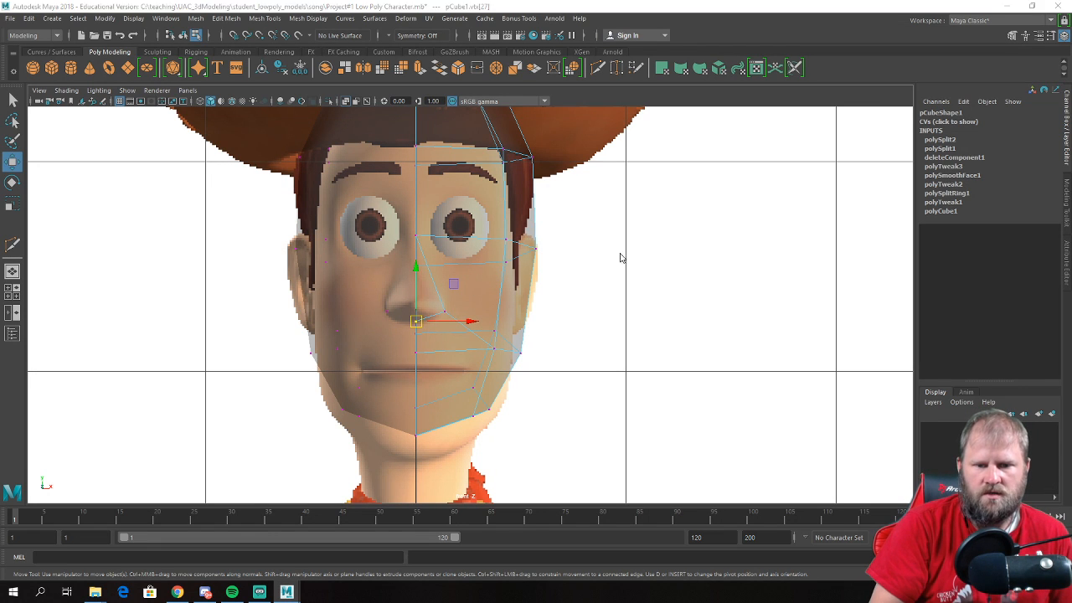
- Extrude the triangular nose face forward out of the head in the perspective view
{"action": "key", "text": "space"}
{"action": "key", "text": "space"}
{"action": "left_click_drag", "start_coordinate": [617, 254], "coordinate": [514, 255], "text": "alt"}
{"action": "middle_click_drag", "start_coordinate": [514, 255], "coordinate": [706, 299], "text": "alt"}
{"action": "mouse_move", "coordinate": [304, 261]}
{"action": "left_mouse_down", "text": "alt"}
{"action": "mouse_move", "coordinate": [325, 248]}
{"action": "mouse_move", "coordinate": [312, 270]}
{"action": "left_mouse_up", "text": "alt"}
{"action": "scroll", "coordinate": [399, 278], "scroll_direction": "up", "scroll_amount": 3}
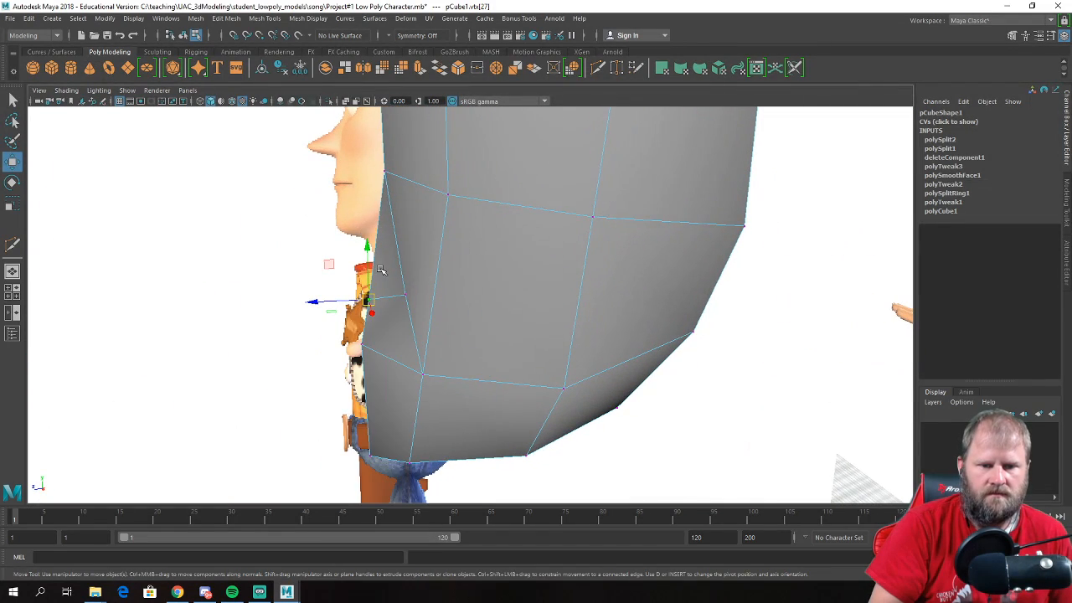
{"action": "right_click", "coordinate": [381, 263]}
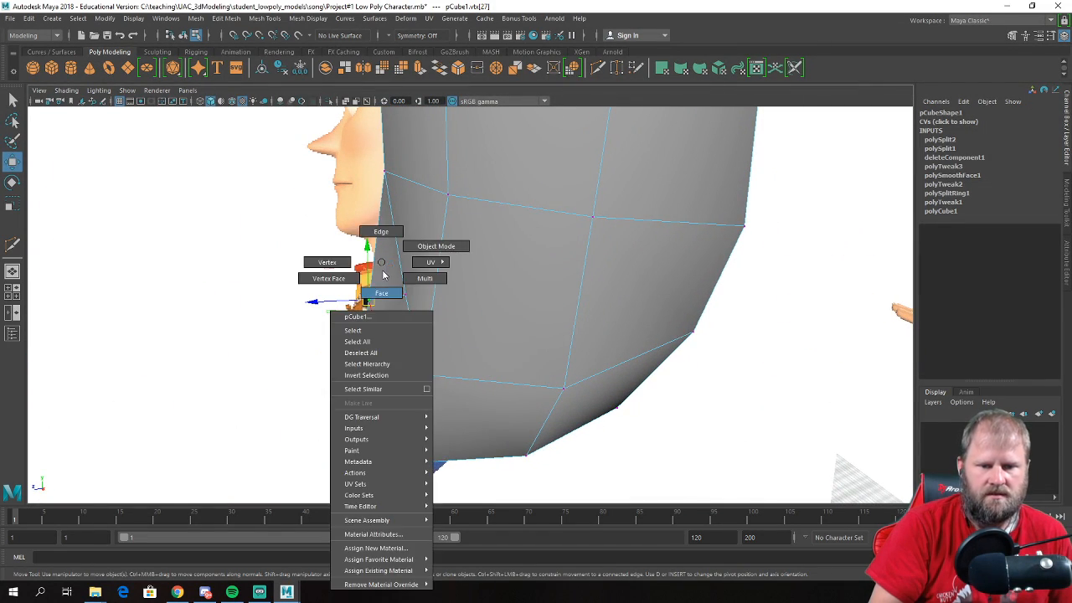
{"action": "left_click", "coordinate": [381, 285]}
{"action": "left_click", "coordinate": [387, 274]}
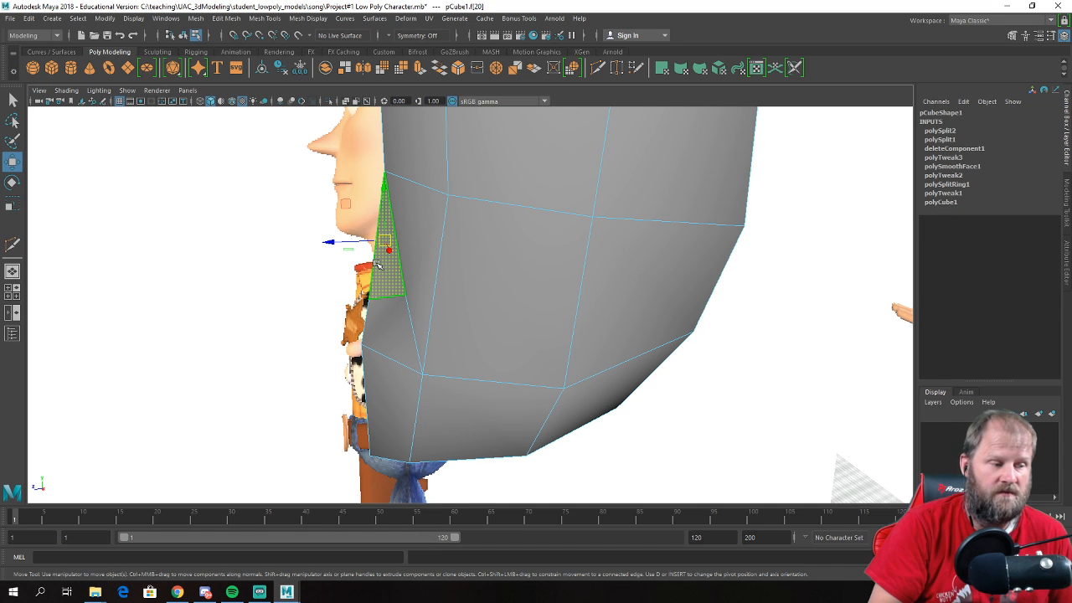
{"action": "right_click", "coordinate": [378, 263], "text": "shift"}
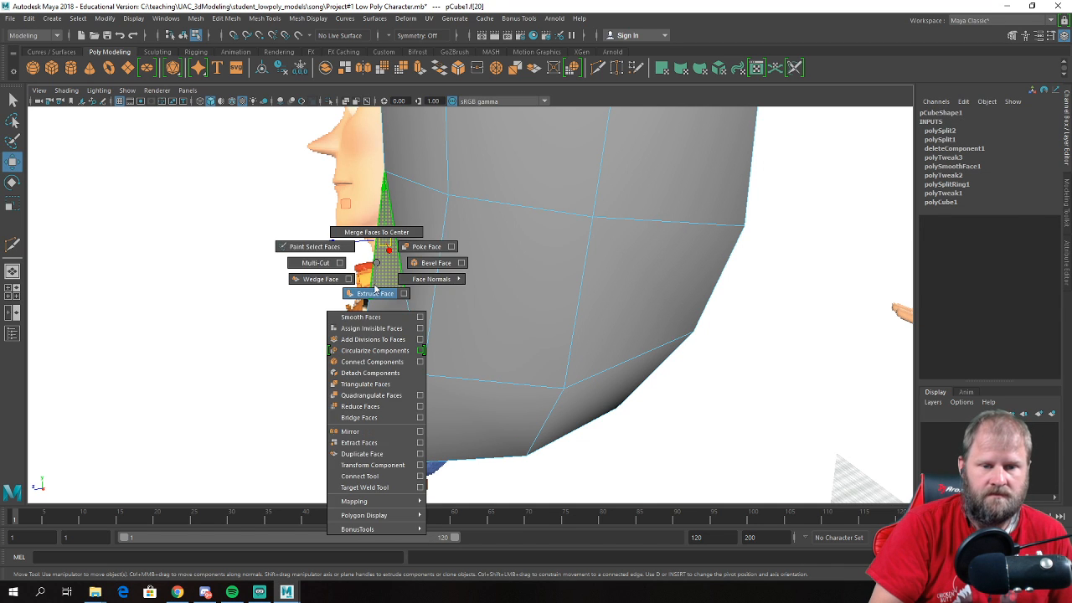
{"action": "left_click", "coordinate": [375, 293]}
{"action": "left_click_drag", "start_coordinate": [347, 251], "coordinate": [259, 244]}
{"action": "scroll", "coordinate": [324, 266], "scroll_direction": "up", "scroll_amount": 2}
- Use Target Weld to merge the extrusion's lower outer corner vertex into the nostril vertex on the face
{"action": "left_click_drag", "start_coordinate": [323, 266], "coordinate": [338, 267], "text": "alt"}
{"action": "right_click_drag", "start_coordinate": [339, 266], "coordinate": [293, 252]}
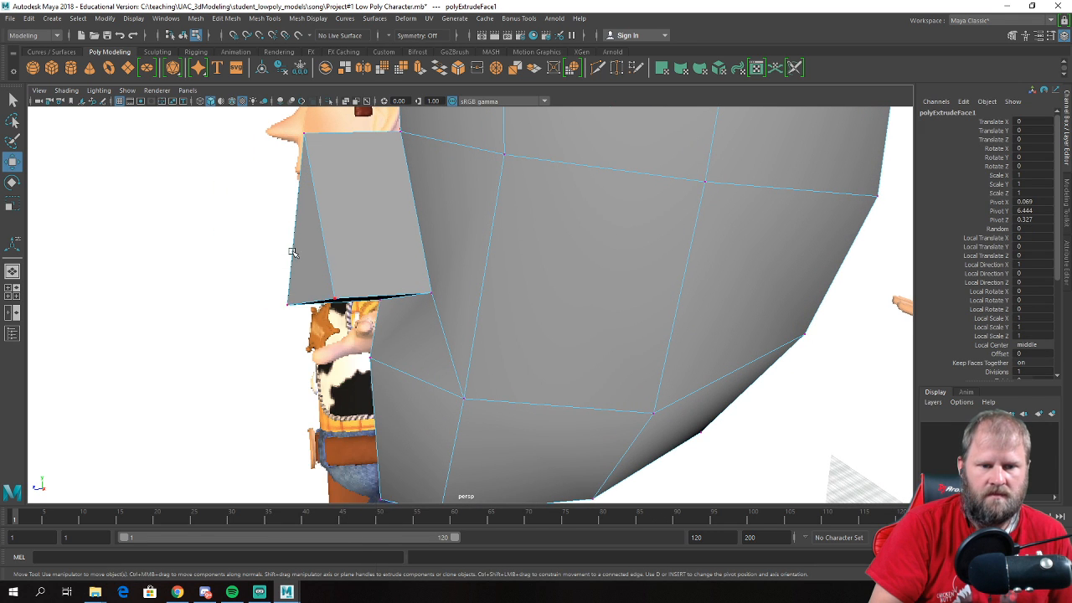
{"action": "left_click", "coordinate": [335, 298]}
{"action": "scroll", "coordinate": [389, 252], "scroll_direction": "down", "scroll_amount": 2}
{"action": "left_click_drag", "start_coordinate": [391, 252], "coordinate": [424, 249], "text": "alt"}
{"action": "right_click", "coordinate": [424, 249], "text": "shift"}
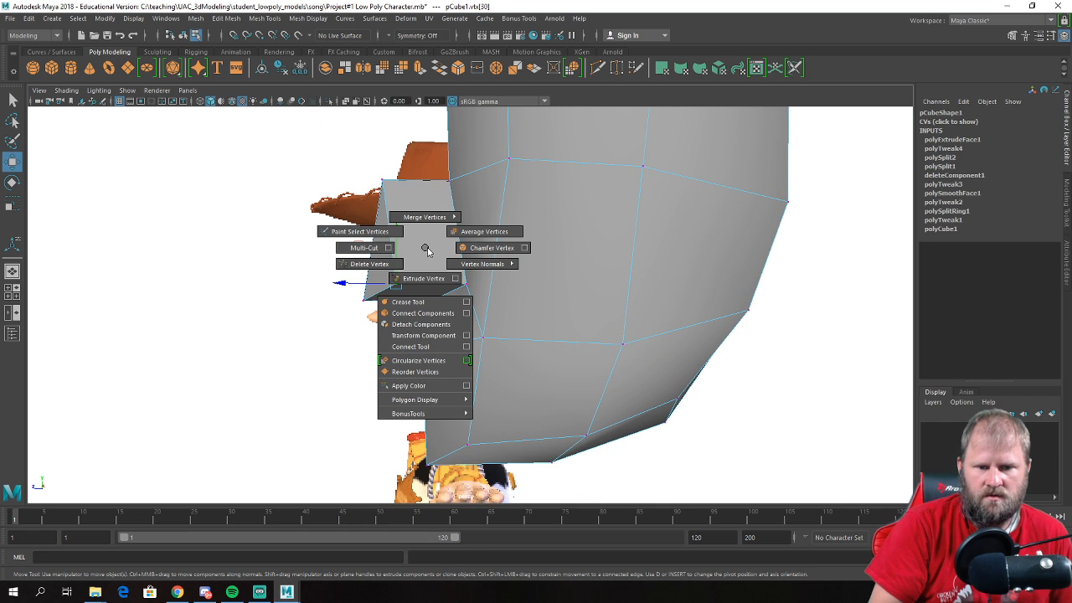
{"action": "key", "text": "F8"}
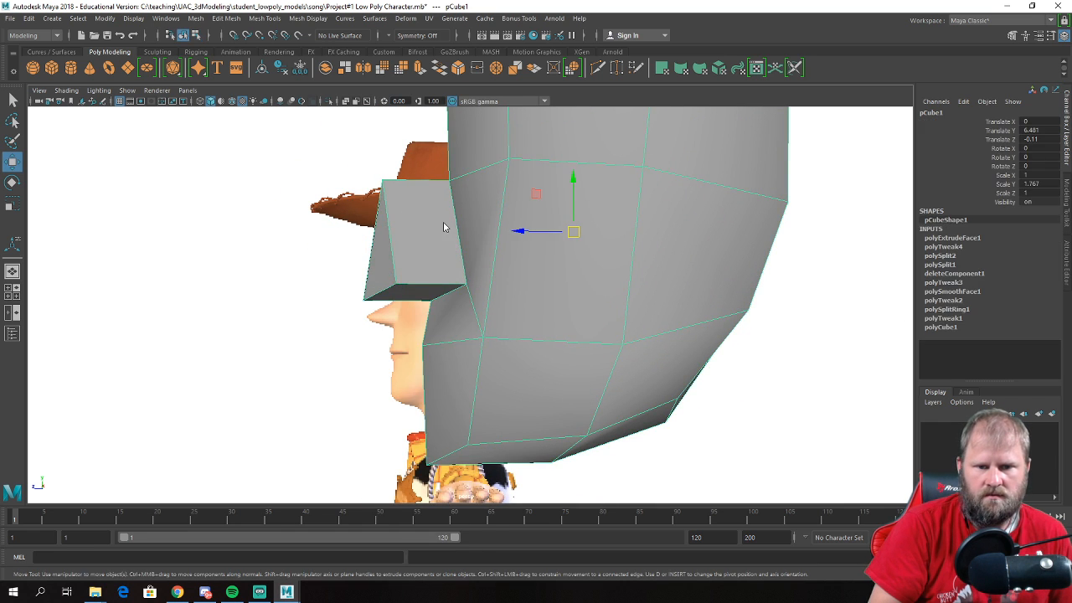
{"action": "right_click", "coordinate": [443, 224], "text": "shift"}
{"action": "left_click", "coordinate": [442, 192]}
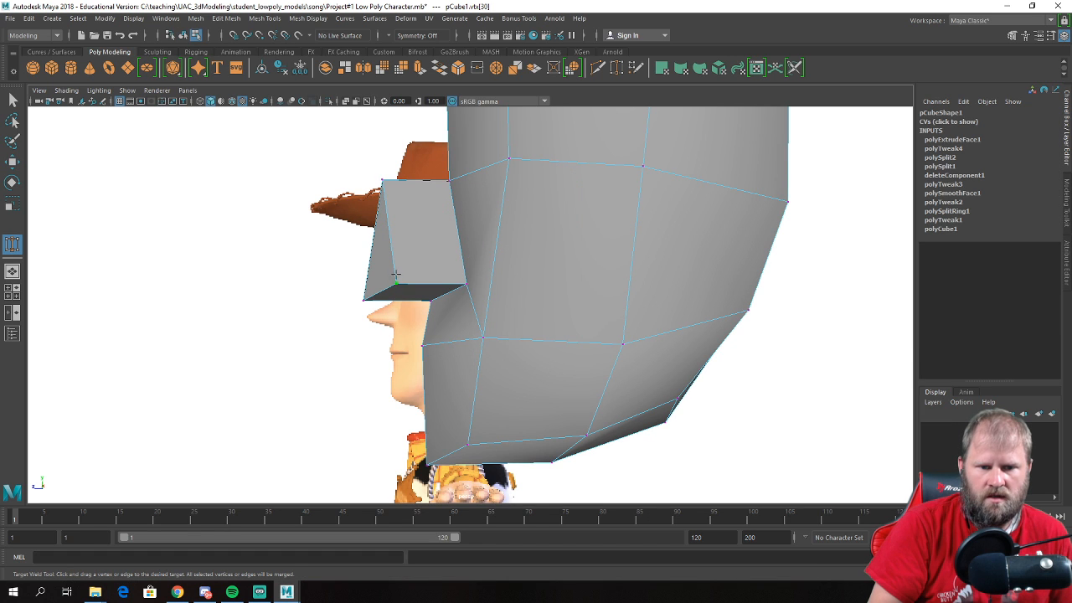
{"action": "left_click_drag", "start_coordinate": [479, 290], "coordinate": [477, 289]}
{"action": "left_click_drag", "start_coordinate": [392, 227], "coordinate": [388, 276], "text": "alt"}
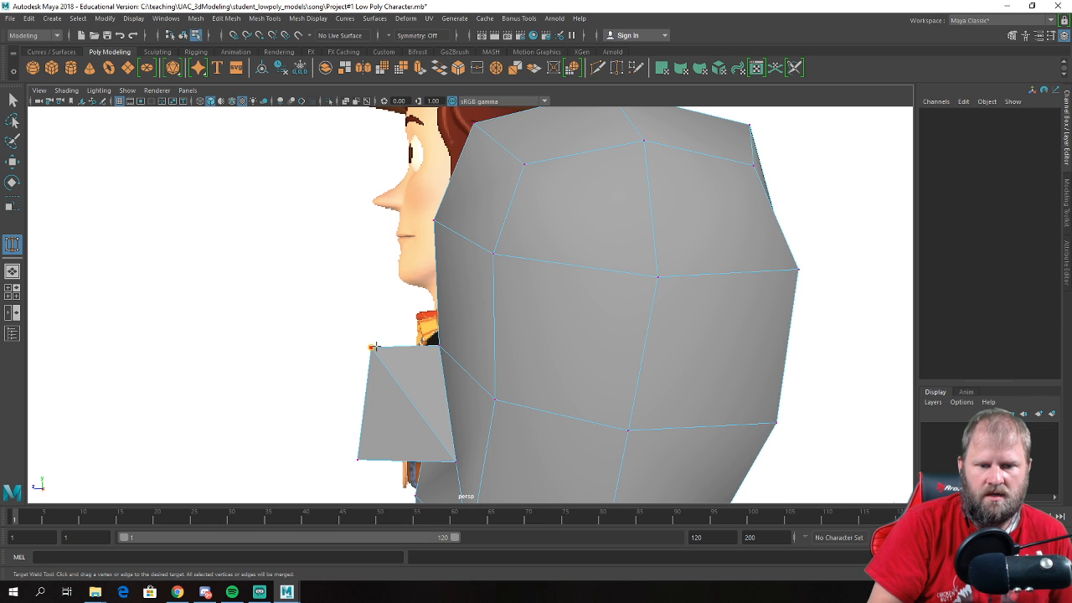
{"action": "left_click_drag", "start_coordinate": [443, 344], "coordinate": [497, 340], "text": "alt"}
{"action": "middle_click_drag", "start_coordinate": [508, 311], "coordinate": [427, 323], "text": "alt"}
{"action": "right_click_drag", "start_coordinate": [427, 323], "coordinate": [536, 342], "text": "alt"}
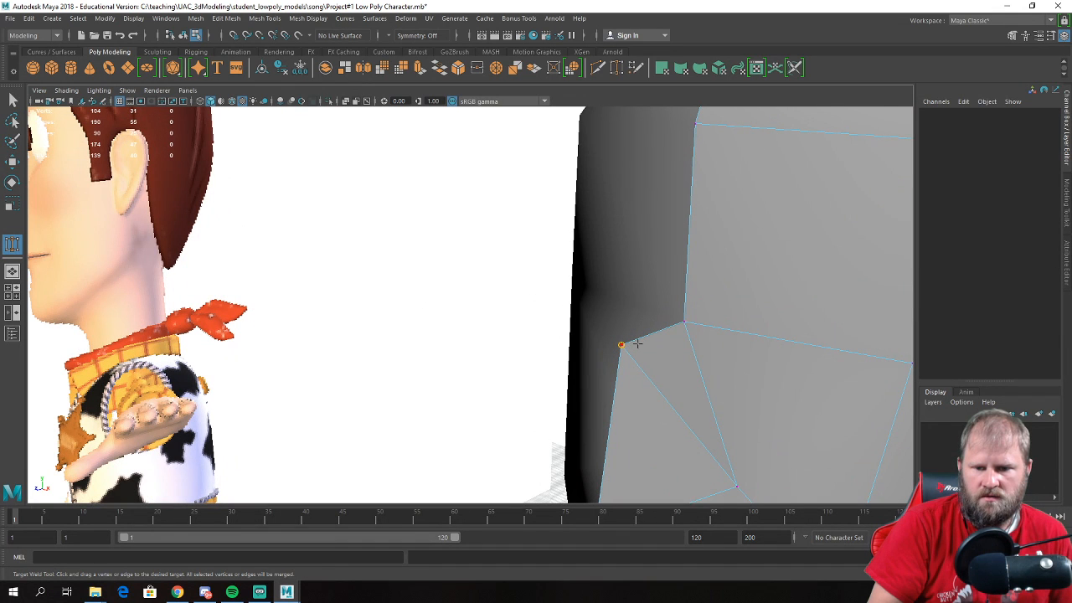
{"action": "key", "text": "w"}
- Delete the upper side triangle and the inner center-line face of the extruded nose
{"action": "right_click_drag", "start_coordinate": [683, 321], "coordinate": [660, 327], "text": "alt"}
{"action": "left_click_drag", "start_coordinate": [660, 328], "coordinate": [448, 381], "text": "alt"}
{"action": "right_click_drag", "start_coordinate": [448, 381], "coordinate": [449, 303], "text": "alt"}
{"action": "left_click", "coordinate": [448, 369]}
{"action": "scroll", "coordinate": [453, 368], "scroll_direction": "down", "scroll_amount": 4}
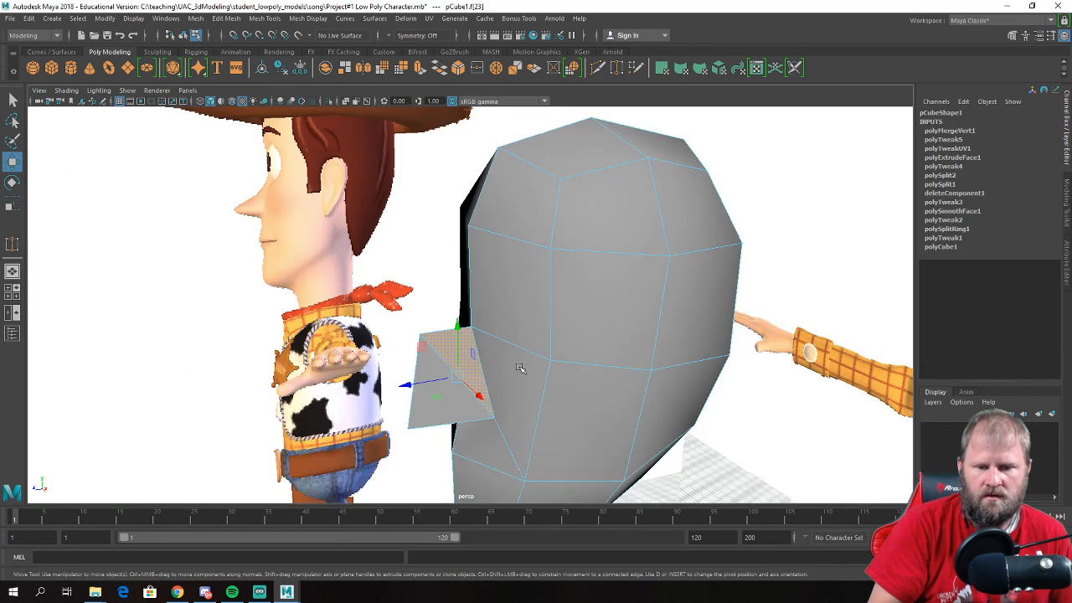
{"action": "key", "text": "f"}
{"action": "scroll", "coordinate": [518, 348], "scroll_direction": "down", "scroll_amount": 3}
{"action": "left_click_drag", "start_coordinate": [518, 349], "coordinate": [488, 368], "text": "alt"}
{"action": "key", "text": "Delete"}
{"action": "left_click", "coordinate": [469, 233]}
{"action": "key", "text": "Delete"}
- Move the extrusion's upper front vertex onto the nose-bridge vertex and merge the two
{"action": "left_click_drag", "start_coordinate": [469, 255], "coordinate": [461, 243], "text": "alt"}
{"action": "right_click_drag", "start_coordinate": [396, 232], "coordinate": [324, 216]}
{"action": "left_click", "coordinate": [394, 223]}
{"action": "left_click_drag", "start_coordinate": [394, 223], "coordinate": [469, 185]}
{"action": "right_click_drag", "start_coordinate": [580, 288], "coordinate": [627, 206], "text": "shift"}
{"action": "left_click_drag", "start_coordinate": [603, 220], "coordinate": [524, 223], "text": "alt"}
- Raise the nose tip vertex in the side view to the tip of Woody's nose
{"action": "key", "text": "space"}
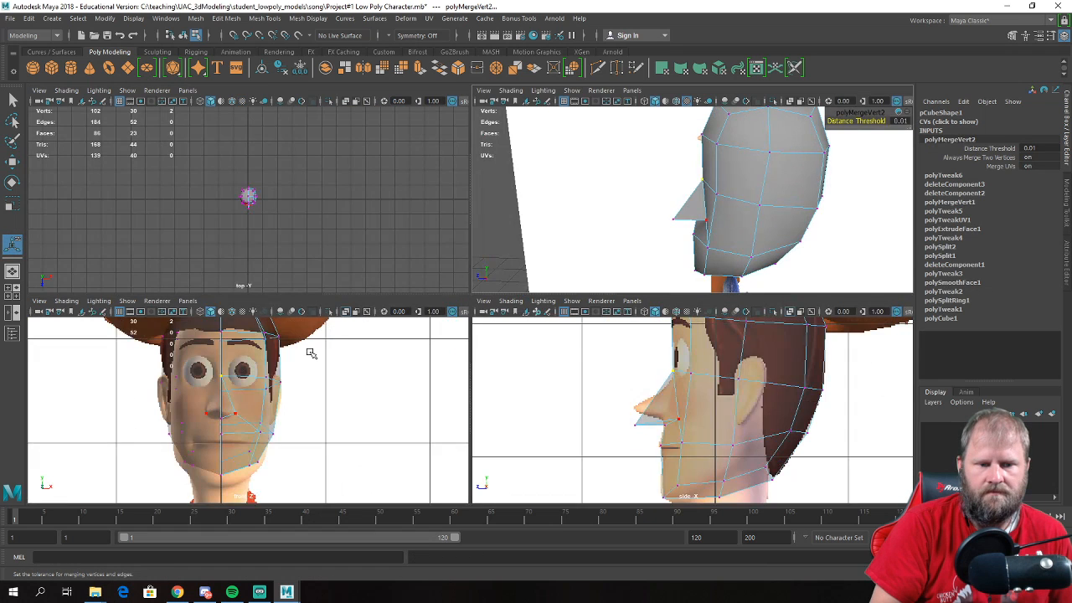
{"action": "key", "text": "space"}
{"action": "key", "text": "space"}
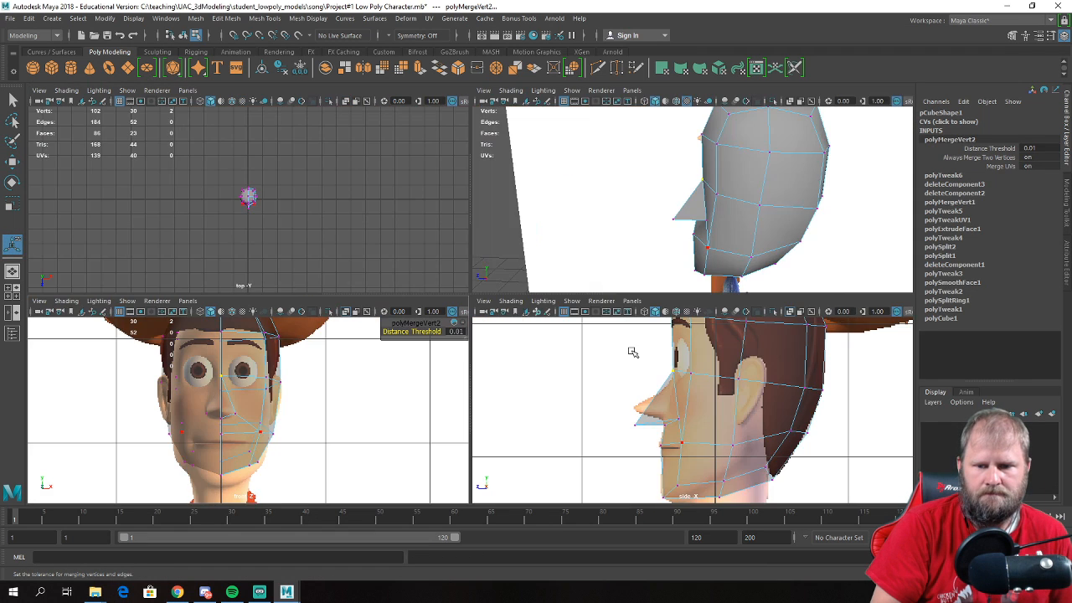
{"action": "key", "text": "space"}
{"action": "key", "text": "w"}
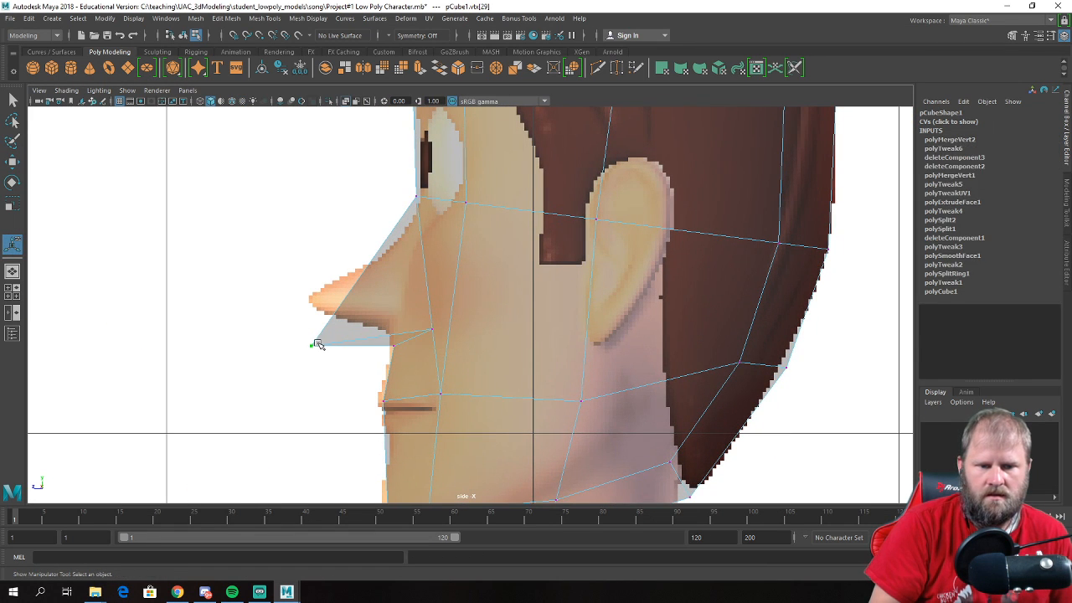
{"action": "left_click", "coordinate": [312, 344]}
{"action": "left_click_drag", "start_coordinate": [312, 345], "coordinate": [312, 296]}
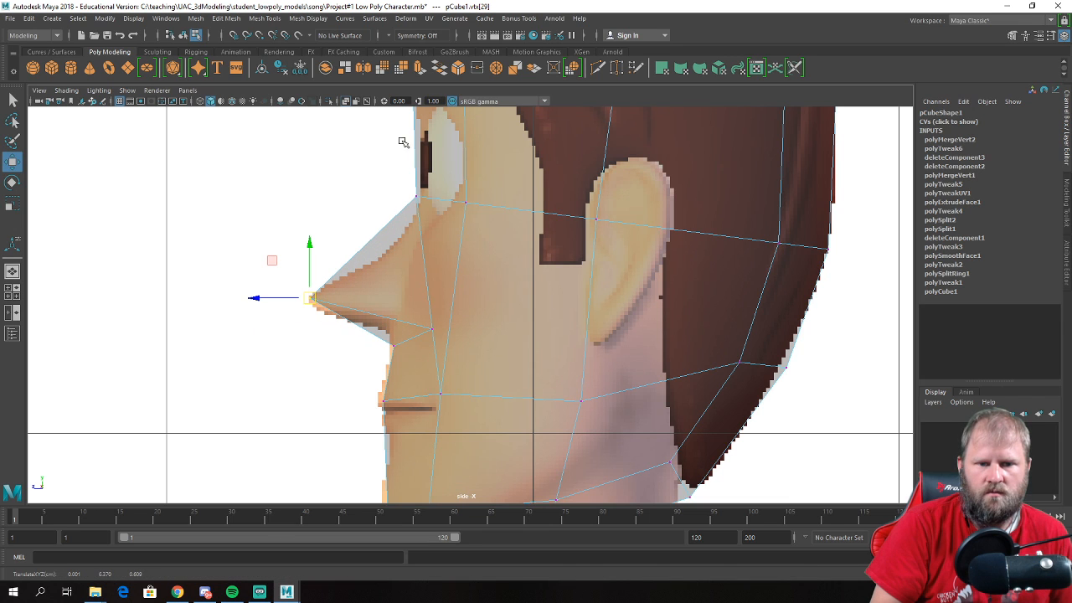
{"action": "left_click", "coordinate": [416, 196]}
{"action": "left_click_drag", "start_coordinate": [416, 196], "coordinate": [416, 216]}
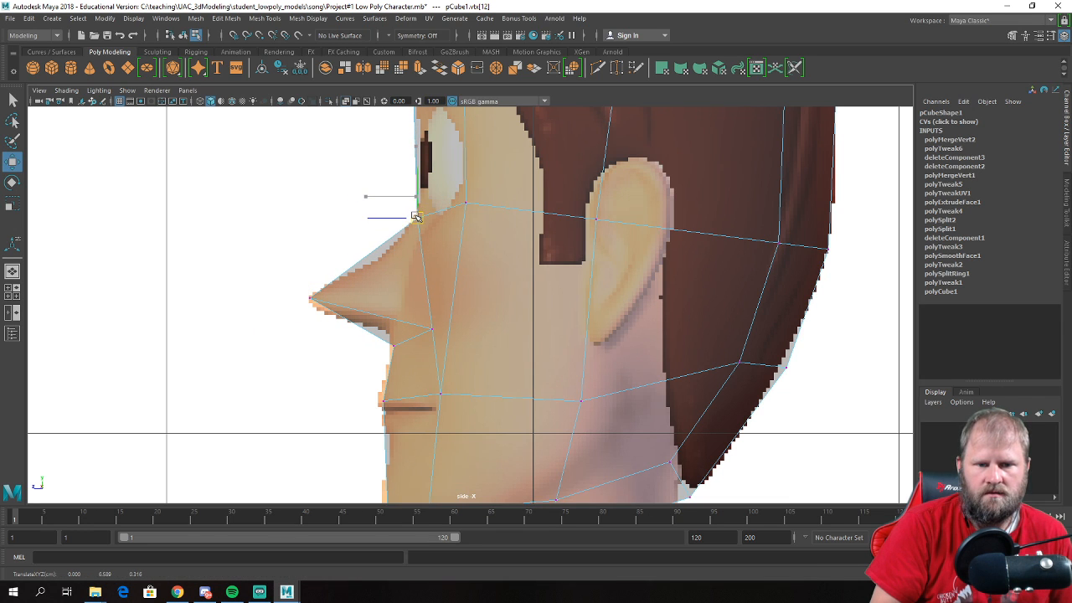
{"action": "left_click", "coordinate": [393, 345]}
{"action": "left_click_drag", "start_coordinate": [394, 345], "coordinate": [424, 318]}
{"action": "left_click", "coordinate": [432, 330]}
{"action": "left_click", "coordinate": [311, 299]}
- Return to object mode and examine the mirrored head and its nose from the front and both sides in the perspective view
{"action": "key", "text": "space"}
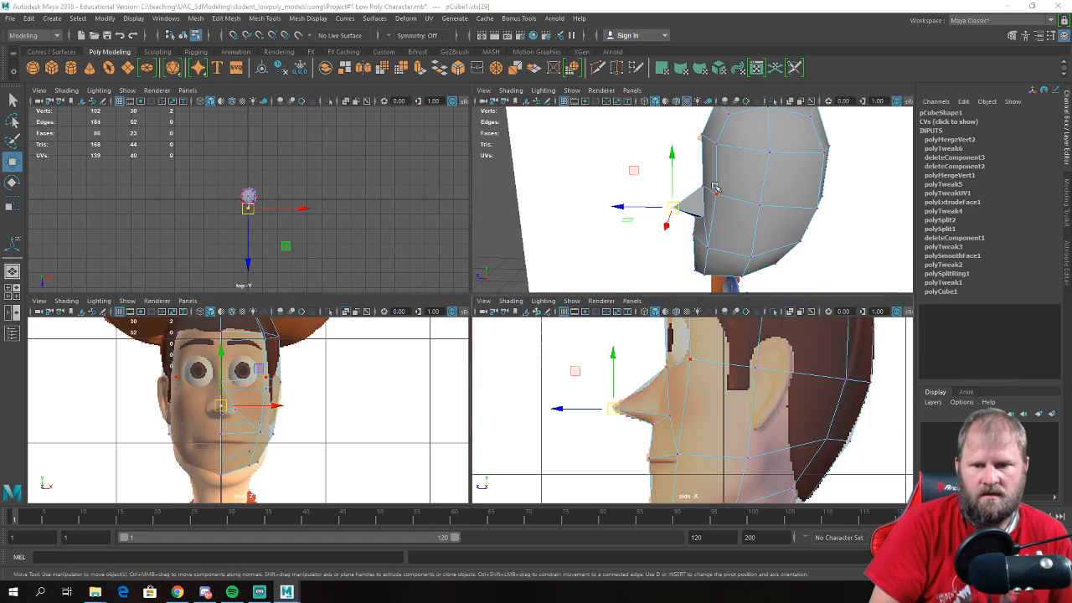
{"action": "key", "text": "space"}
{"action": "left_click_drag", "start_coordinate": [608, 227], "coordinate": [589, 214], "text": "alt"}
{"action": "mouse_move", "coordinate": [503, 217]}
{"action": "left_mouse_down", "text": "alt"}
{"action": "mouse_move", "coordinate": [485, 223]}
{"action": "mouse_move", "coordinate": [508, 221]}
{"action": "left_mouse_up", "text": "alt"}
{"action": "scroll", "coordinate": [477, 331], "scroll_direction": "up", "scroll_amount": 3}
{"action": "left_click", "coordinate": [502, 351]}
{"action": "left_click_drag", "start_coordinate": [502, 352], "coordinate": [497, 293], "text": "alt"}
{"action": "right_click_drag", "start_coordinate": [550, 270], "coordinate": [601, 253]}
{"action": "scroll", "coordinate": [601, 254], "scroll_direction": "down", "scroll_amount": 5}
{"action": "left_click", "coordinate": [692, 299]}
{"action": "left_click_drag", "start_coordinate": [251, 323], "coordinate": [351, 320], "text": "alt"}
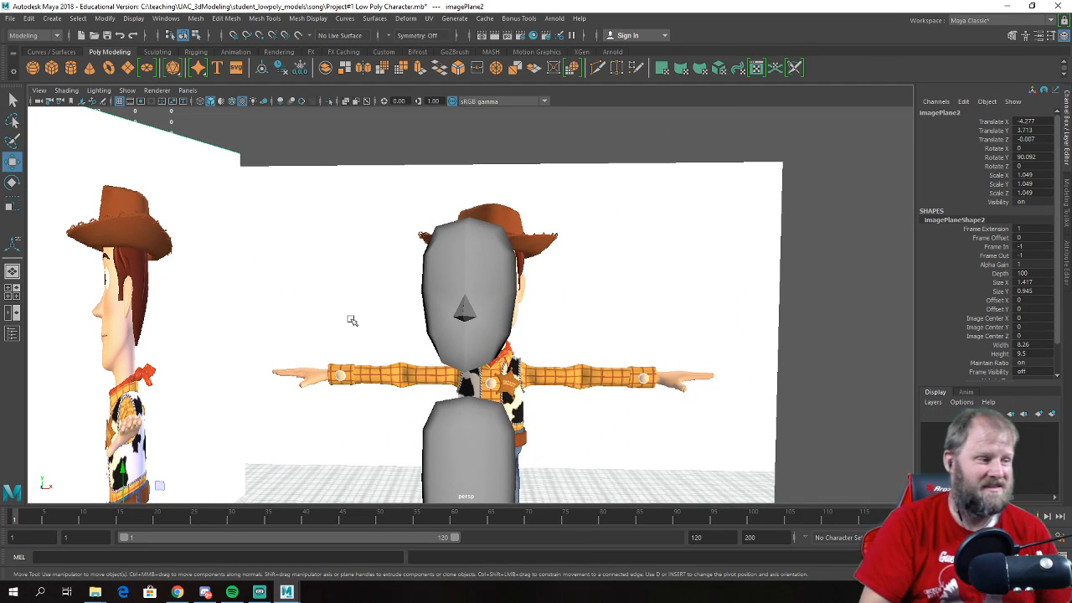
{"action": "left_click_drag", "start_coordinate": [452, 338], "coordinate": [284, 350], "text": "alt"}
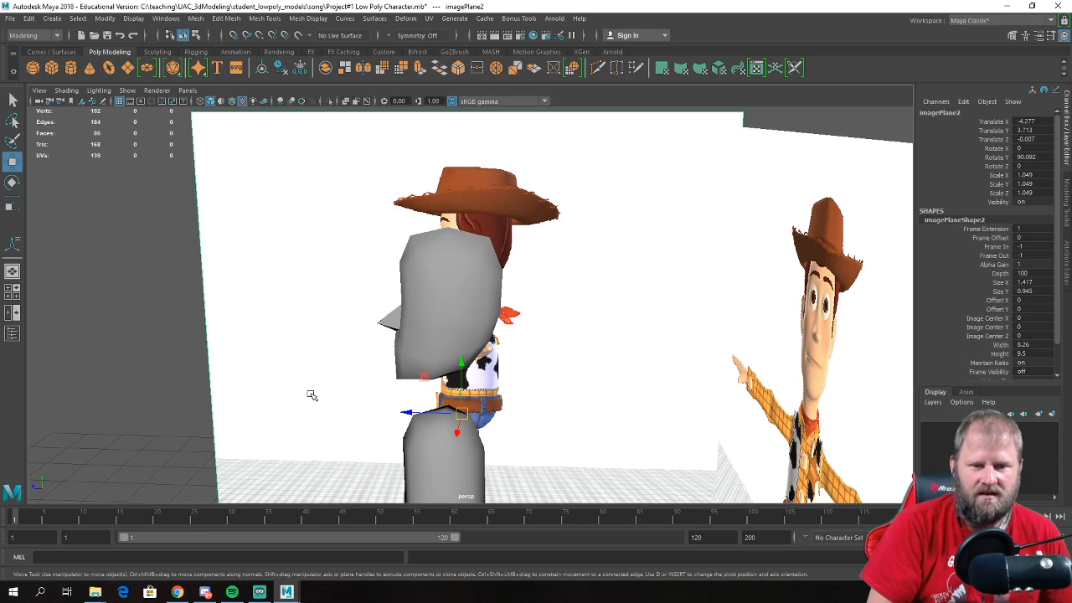
{"action": "left_click_drag", "start_coordinate": [420, 331], "coordinate": [521, 325], "text": "alt"}
{"action": "right_click_drag", "start_coordinate": [521, 325], "coordinate": [551, 334], "text": "alt"}
{"action": "left_click_drag", "start_coordinate": [551, 333], "coordinate": [509, 337], "text": "alt"}
{"action": "left_click", "coordinate": [482, 322]}
{"action": "left_click_drag", "start_coordinate": [598, 337], "coordinate": [593, 346], "text": "alt"}
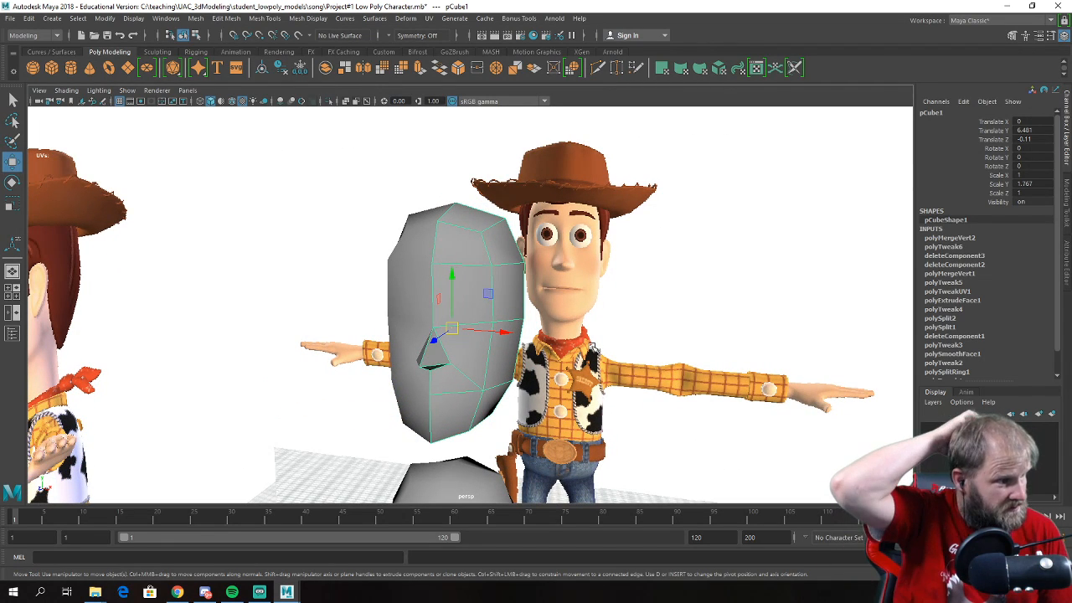
{"action": "left_click_drag", "start_coordinate": [593, 348], "coordinate": [411, 354], "text": "alt"}
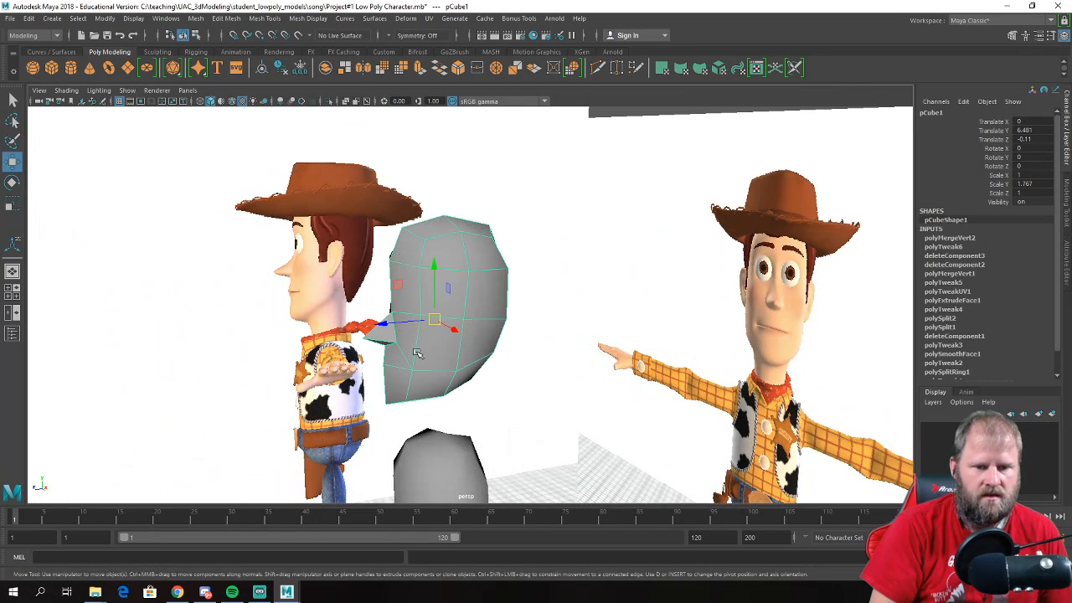
- Soften the edges of the head mesh and check its smoother shading in the perspective view
{"action": "left_click", "coordinate": [303, 18]}
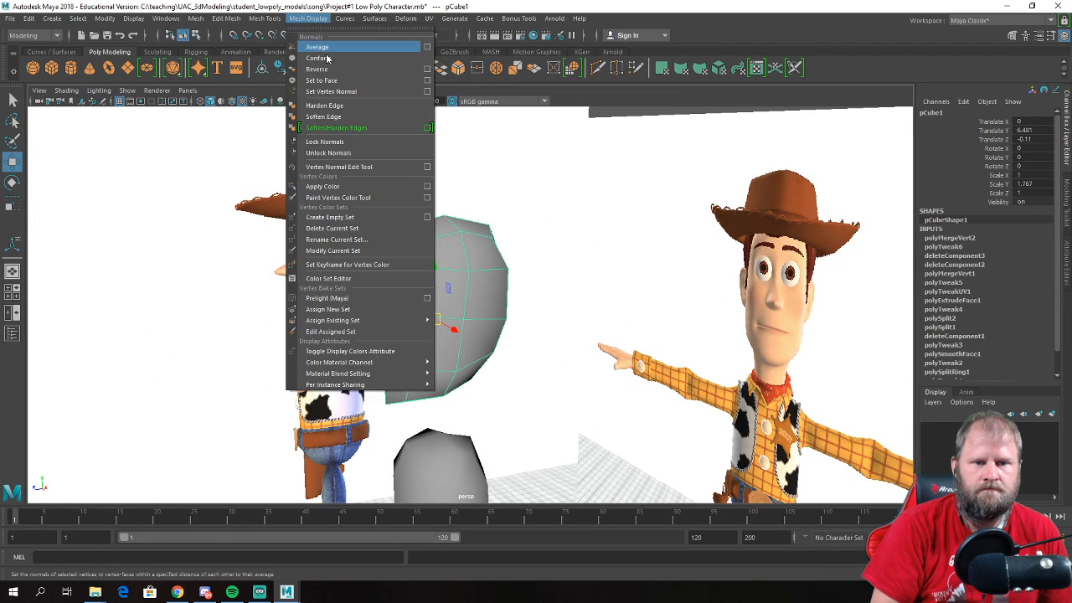
{"action": "left_click", "coordinate": [335, 115]}
{"action": "left_click", "coordinate": [612, 297]}
{"action": "left_click_drag", "start_coordinate": [612, 297], "coordinate": [558, 276], "text": "alt"}
{"action": "right_click_drag", "start_coordinate": [469, 296], "coordinate": [632, 351], "text": "alt"}
{"action": "left_click_drag", "start_coordinate": [632, 351], "coordinate": [570, 354], "text": "alt"}
{"action": "scroll", "coordinate": [541, 347], "scroll_direction": "down", "scroll_amount": 5}
{"action": "left_click", "coordinate": [465, 326]}
{"action": "key", "text": "f"}
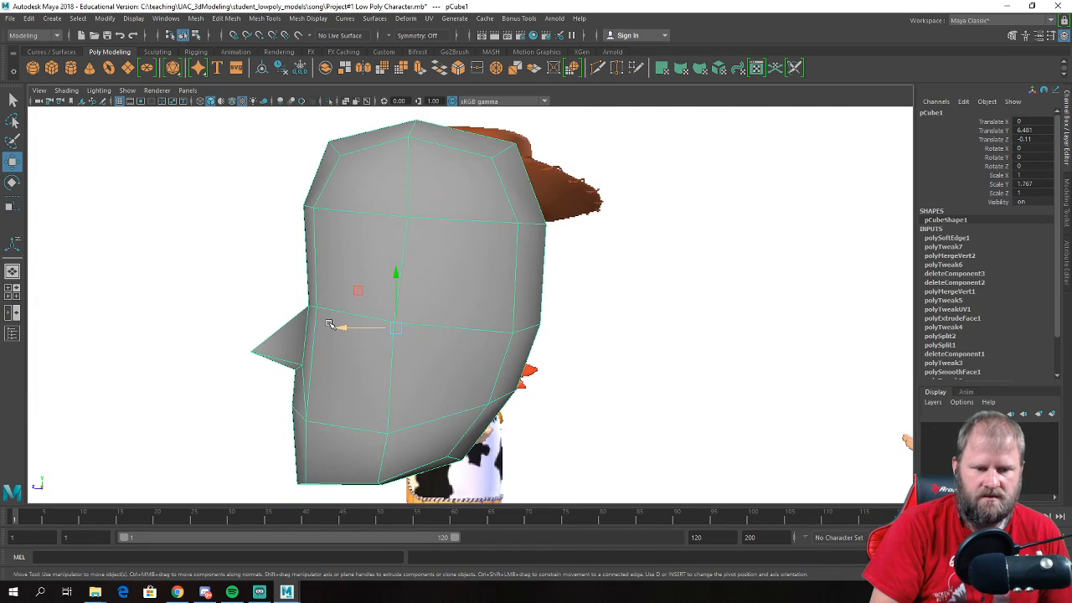
- In the side view, Multi-Cut the head from below the ear, through the edge behind it, to the edge above the ear
{"action": "key", "text": "space"}
{"action": "key", "text": "space"}
{"action": "scroll", "coordinate": [617, 407], "scroll_direction": "up", "scroll_amount": 3}
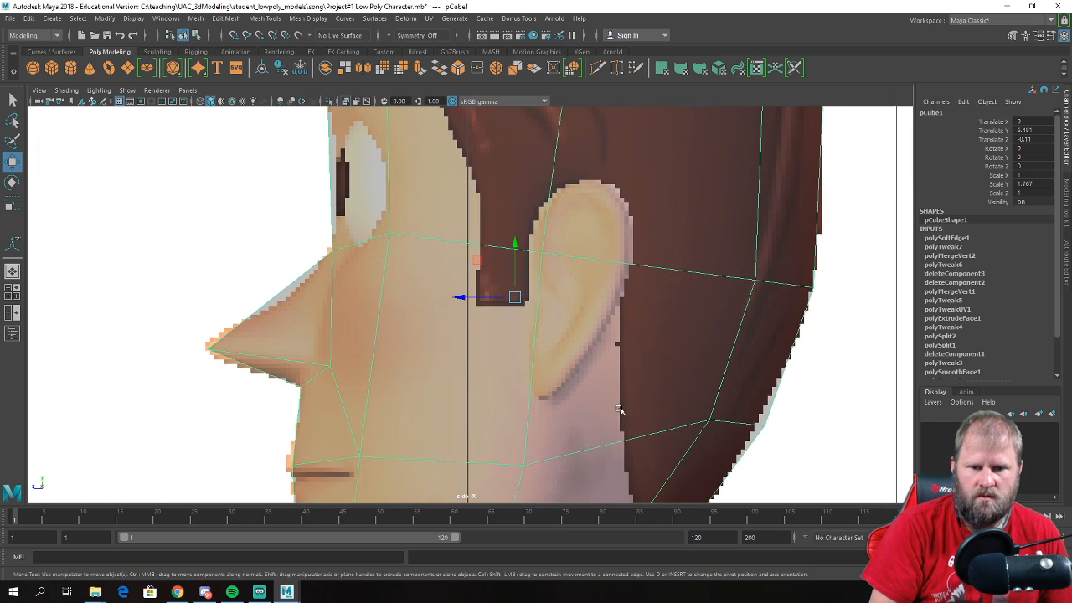
{"action": "right_click_drag", "start_coordinate": [424, 270], "coordinate": [373, 272]}
{"action": "left_click_drag", "start_coordinate": [411, 265], "coordinate": [437, 277]}
{"action": "middle_click_drag", "start_coordinate": [526, 297], "coordinate": [429, 292], "text": "alt"}
{"action": "right_click_drag", "start_coordinate": [429, 269], "coordinate": [452, 273]}
{"action": "right_click_drag", "start_coordinate": [374, 285], "coordinate": [390, 270], "text": "shift"}
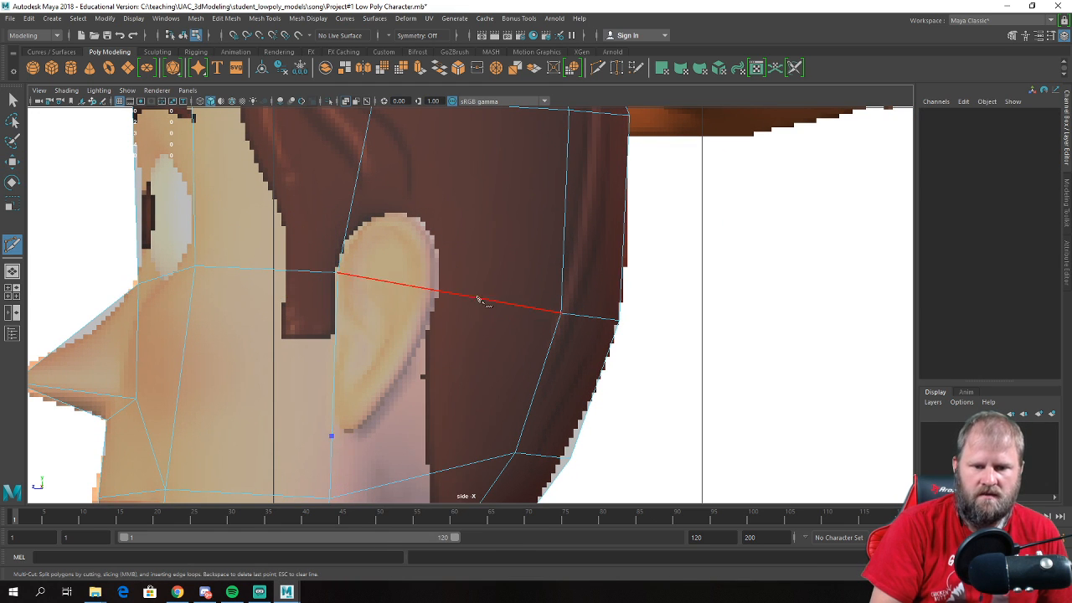
{"action": "left_click", "coordinate": [448, 291]}
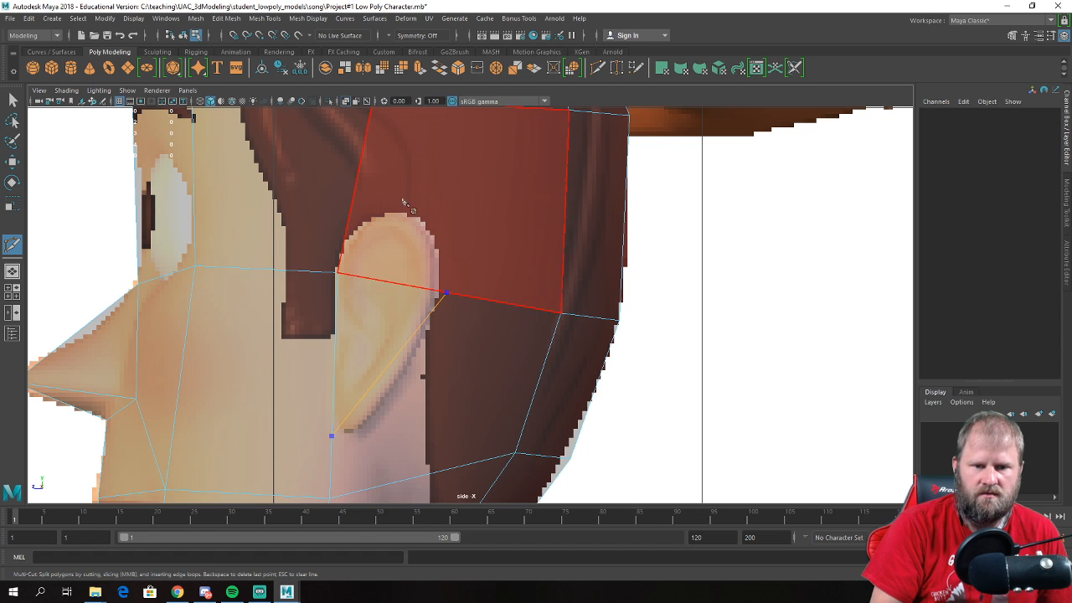
{"action": "left_click", "coordinate": [369, 180]}
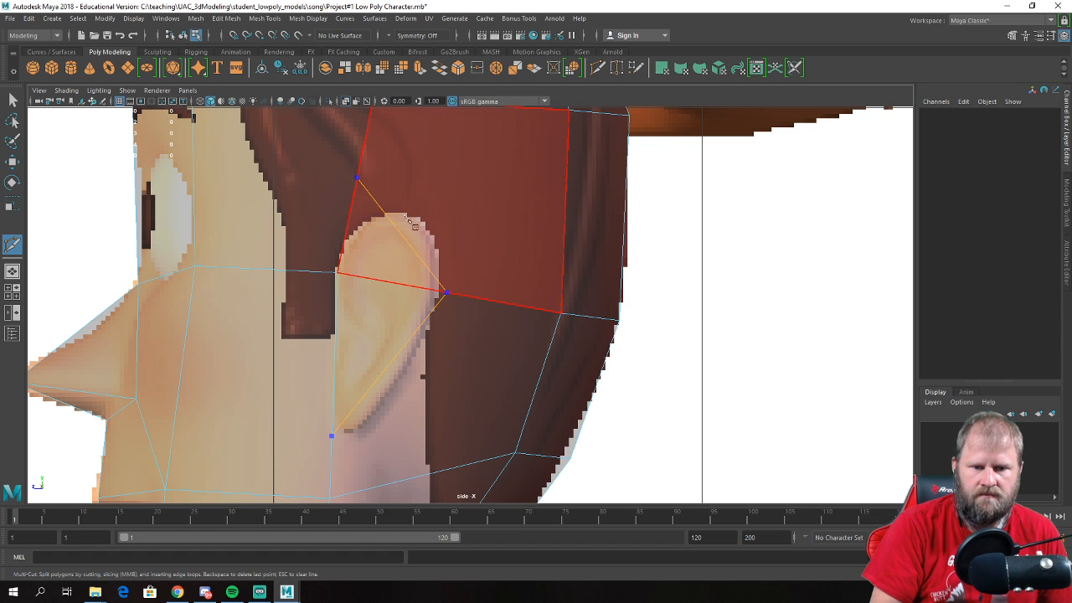
{"action": "right_click", "coordinate": [427, 254]}
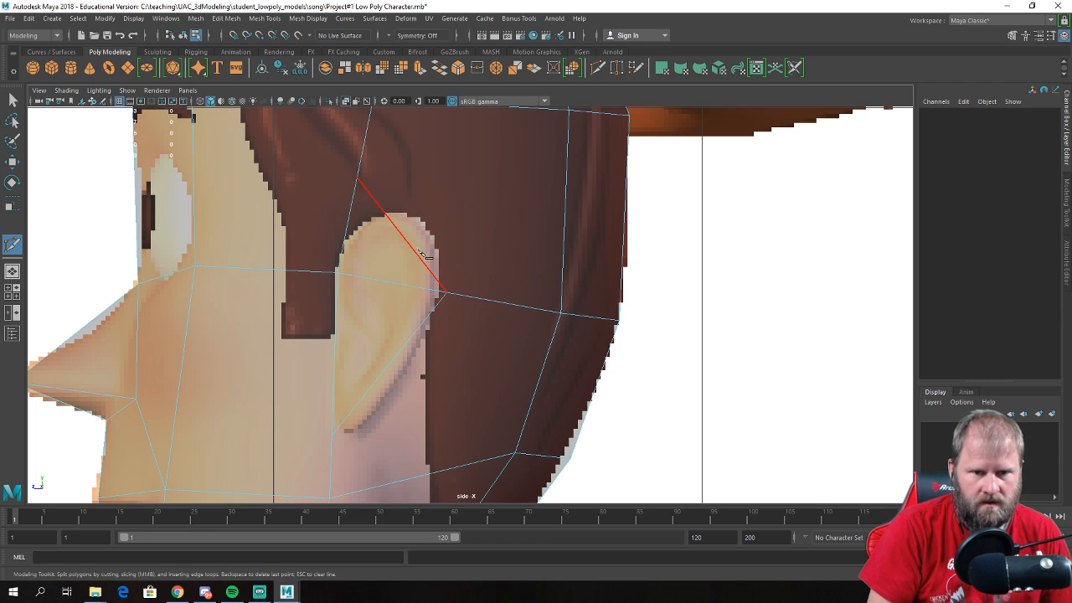
- Cut an edge from the middle of the ear's upper rear edge to the upper vertex at the back of the head
{"action": "middle_click_drag", "start_coordinate": [407, 247], "coordinate": [543, 176], "text": "alt"}
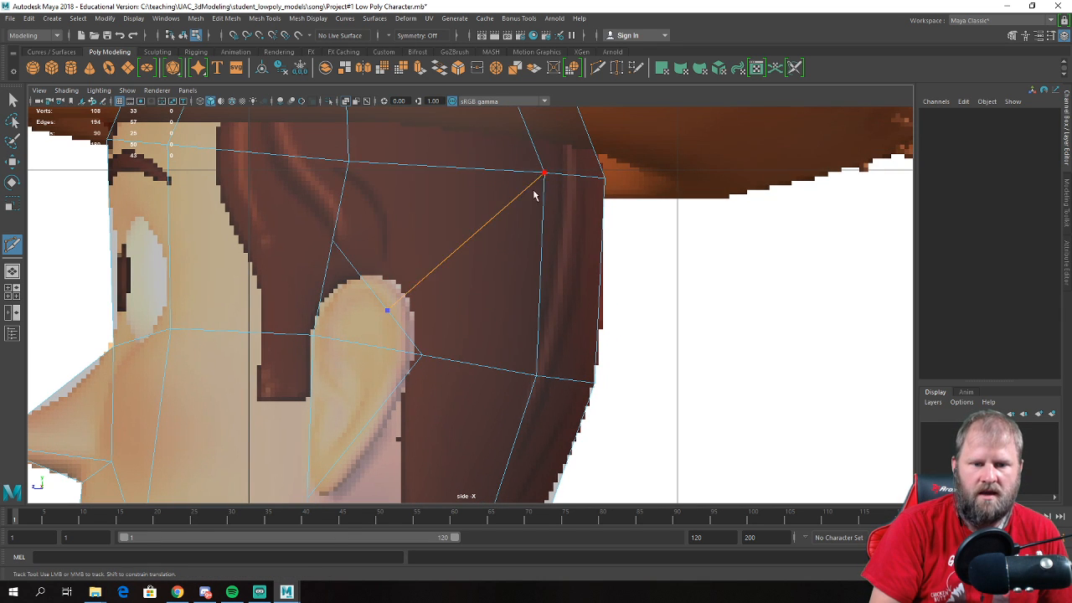
{"action": "left_click", "coordinate": [542, 182]}
{"action": "key", "text": "w"}
{"action": "scroll", "coordinate": [452, 234], "scroll_direction": "up", "scroll_amount": 1}
- Move the ear's upper rear vertex and the vertex behind the ear onto the outline of Woody's ear
{"action": "right_click_drag", "start_coordinate": [389, 271], "coordinate": [288, 246]}
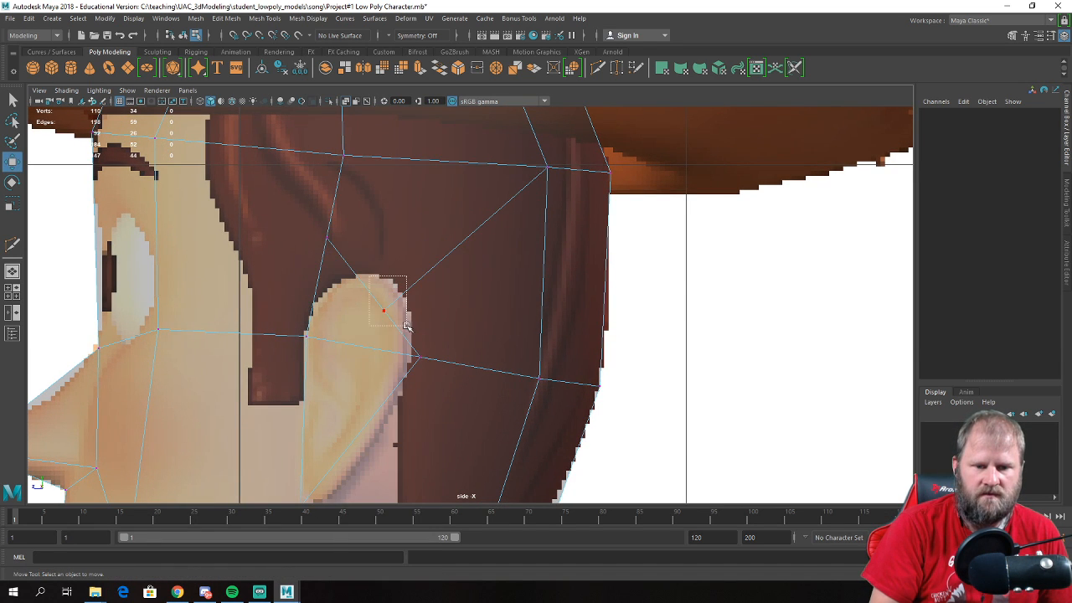
{"action": "left_click_drag", "start_coordinate": [406, 326], "coordinate": [407, 326]}
{"action": "left_click", "coordinate": [328, 239]}
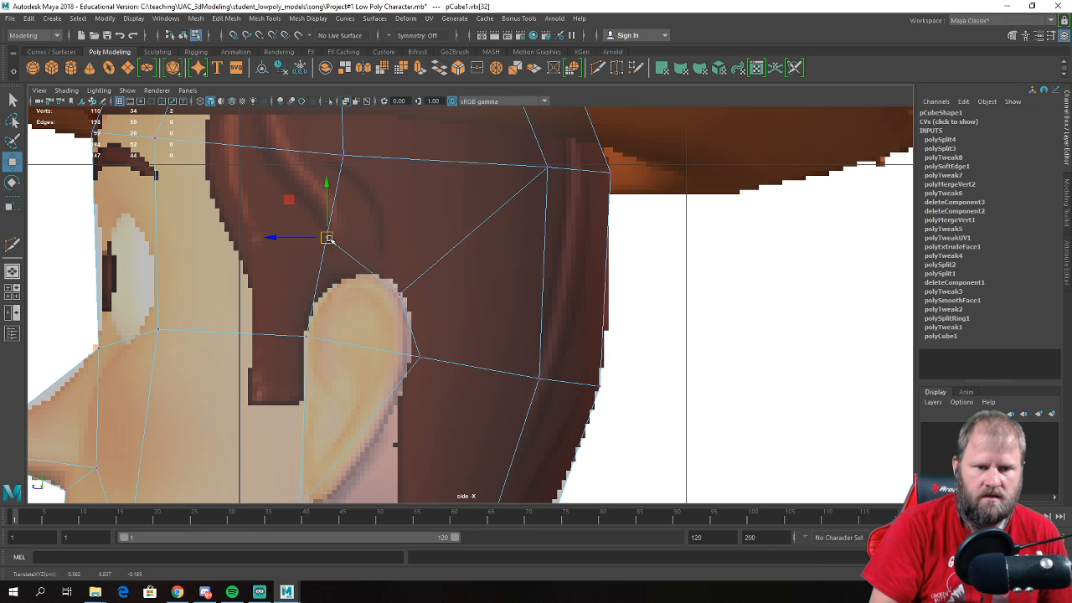
{"action": "scroll", "coordinate": [368, 268], "scroll_direction": "up", "scroll_amount": 2}
{"action": "left_click_drag", "start_coordinate": [405, 290], "coordinate": [397, 277]}
{"action": "mouse_move", "coordinate": [425, 348]}
{"action": "left_mouse_down"}
{"action": "mouse_move", "coordinate": [440, 384]}
{"action": "mouse_move", "coordinate": [424, 370]}
{"action": "left_mouse_up"}
{"action": "middle_click_drag", "start_coordinate": [397, 372], "coordinate": [420, 275], "text": "alt"}
- Cut an edge from the ear's lowest vertex across the cheek to the vertex beside the nose
{"action": "scroll", "coordinate": [422, 277], "scroll_direction": "down", "scroll_amount": 5}
{"action": "scroll", "coordinate": [502, 381], "scroll_direction": "up", "scroll_amount": 4}
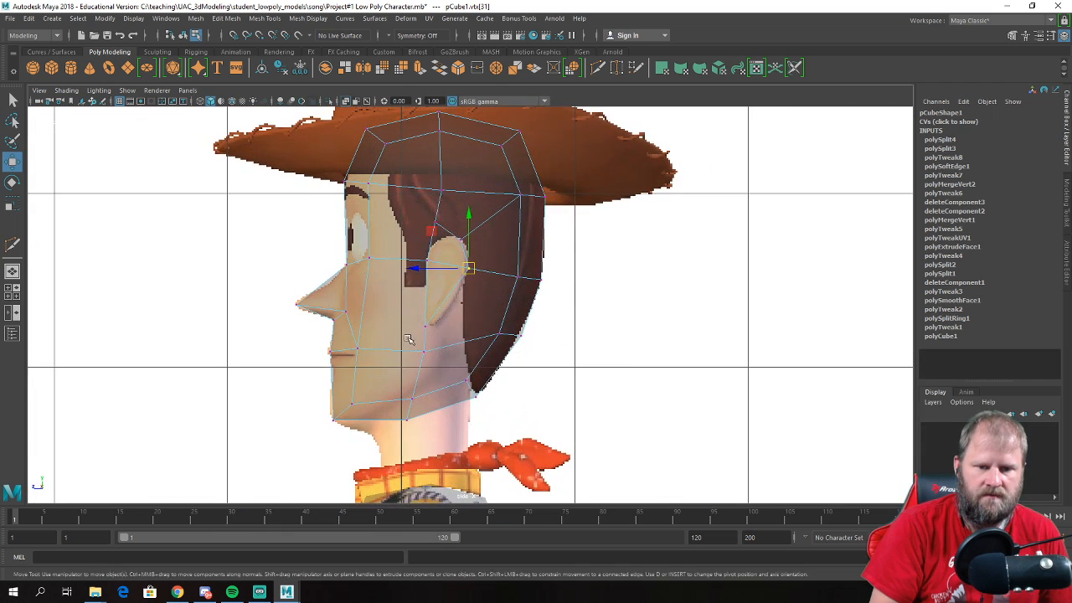
{"action": "key", "text": "g"}
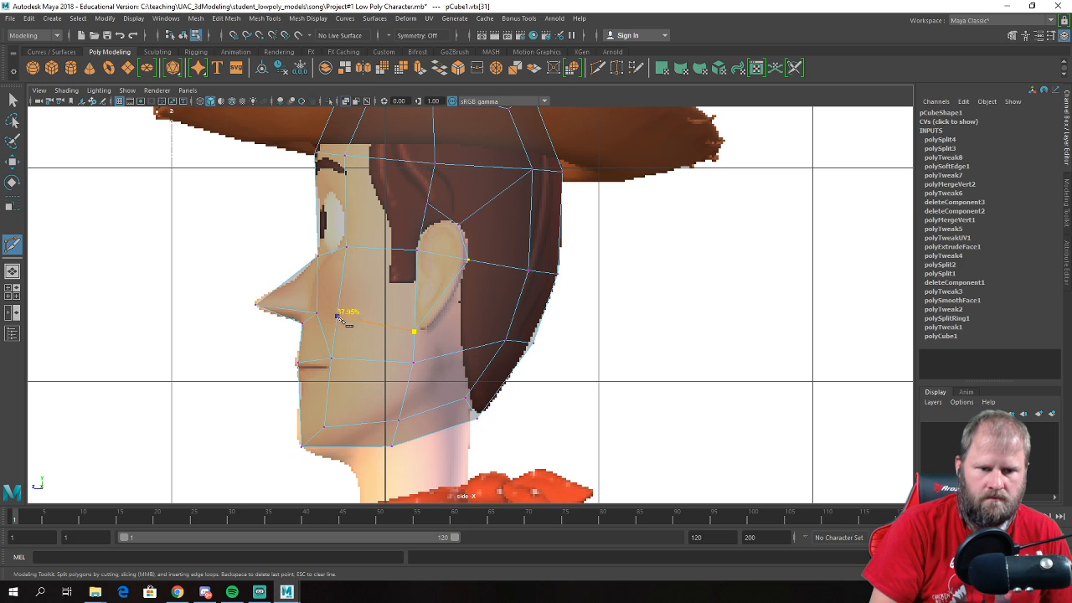
{"action": "scroll", "coordinate": [400, 339], "scroll_direction": "up", "scroll_amount": 4}
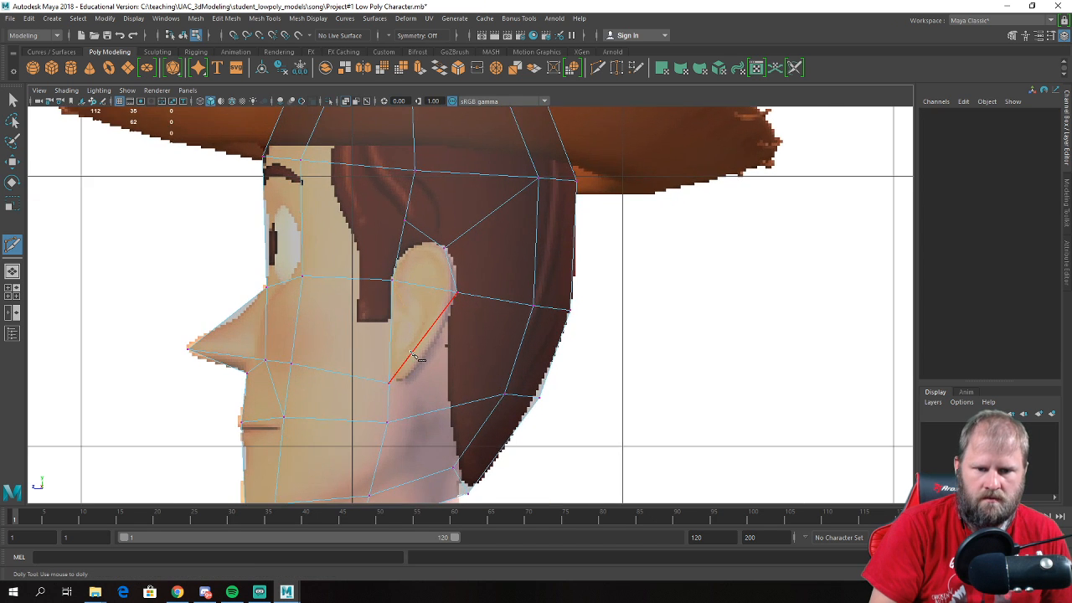
{"action": "scroll", "coordinate": [407, 328], "scroll_direction": "up", "scroll_amount": 1}
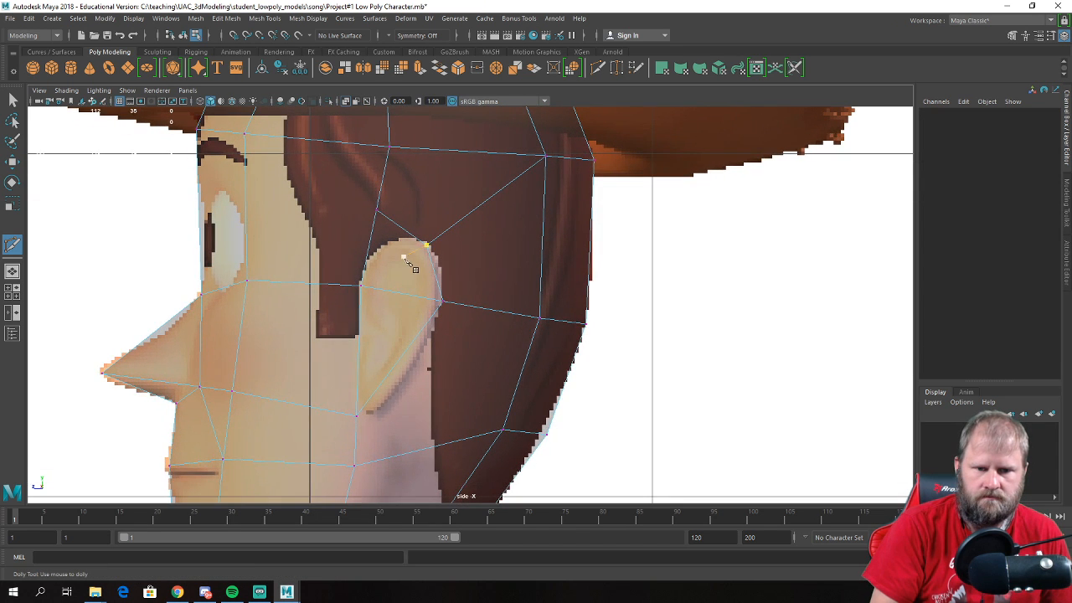
{"action": "key", "text": "w"}
{"action": "scroll", "coordinate": [411, 270], "scroll_direction": "up", "scroll_amount": 2}
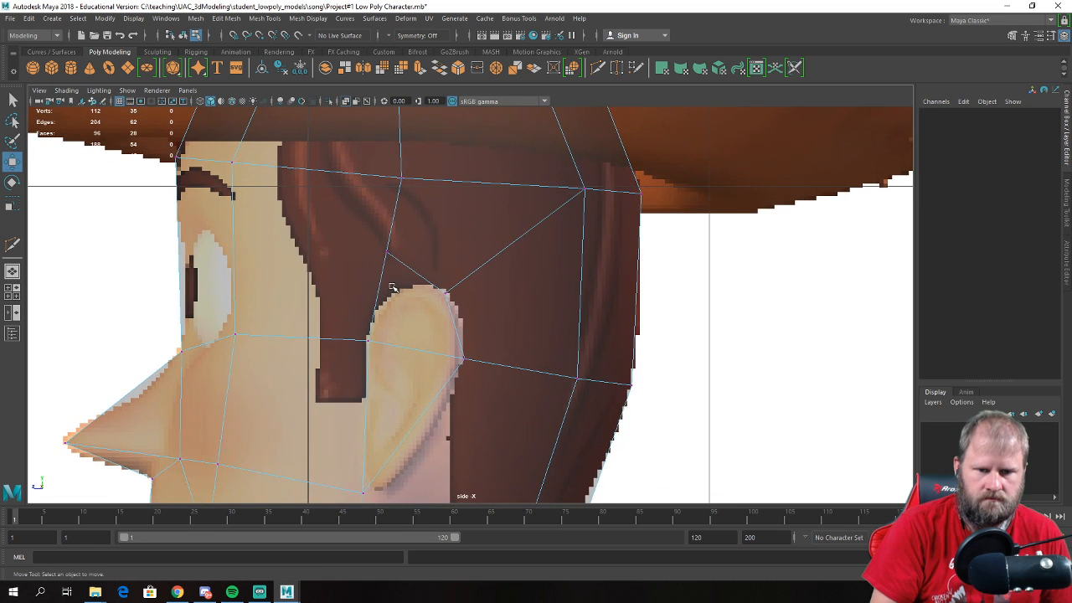
- Cut an edge from the vertex above the ear's front to the cheek vertex below the eye
{"action": "key", "text": "y"}
{"action": "left_click", "coordinate": [410, 241]}
{"action": "left_click", "coordinate": [259, 318]}
{"action": "key", "text": "w"}
- Lower the ear's upper front vertex to the ear outline and align the upper rear vertex with it
{"action": "scroll", "coordinate": [417, 238], "scroll_direction": "up", "scroll_amount": 1}
{"action": "right_click_drag", "start_coordinate": [417, 239], "coordinate": [359, 240]}
{"action": "left_click", "coordinate": [397, 226]}
{"action": "left_click_drag", "start_coordinate": [398, 224], "coordinate": [400, 262]}
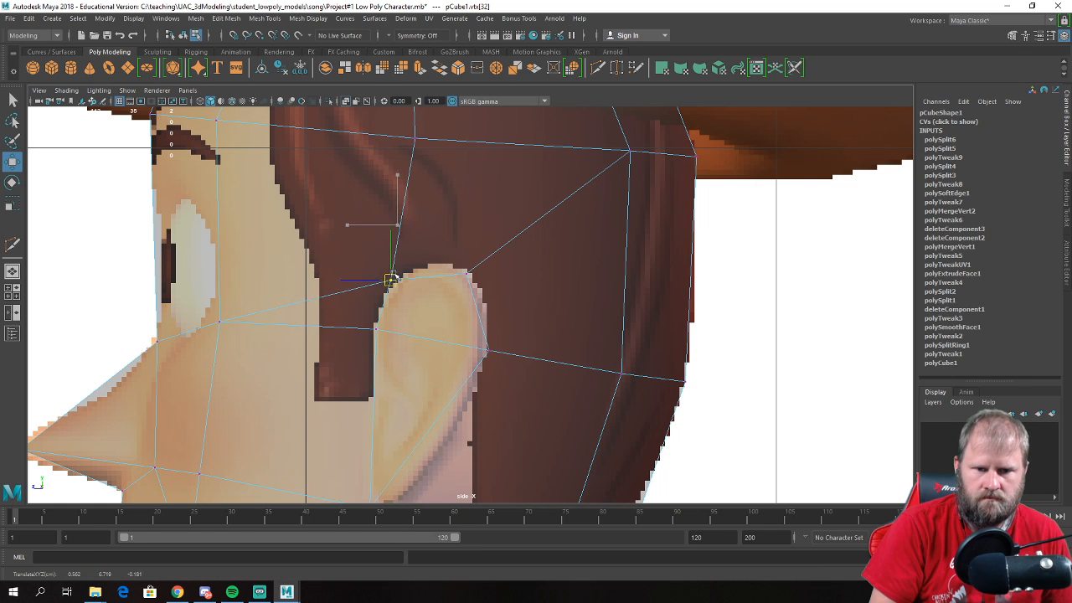
{"action": "left_click", "coordinate": [467, 274]}
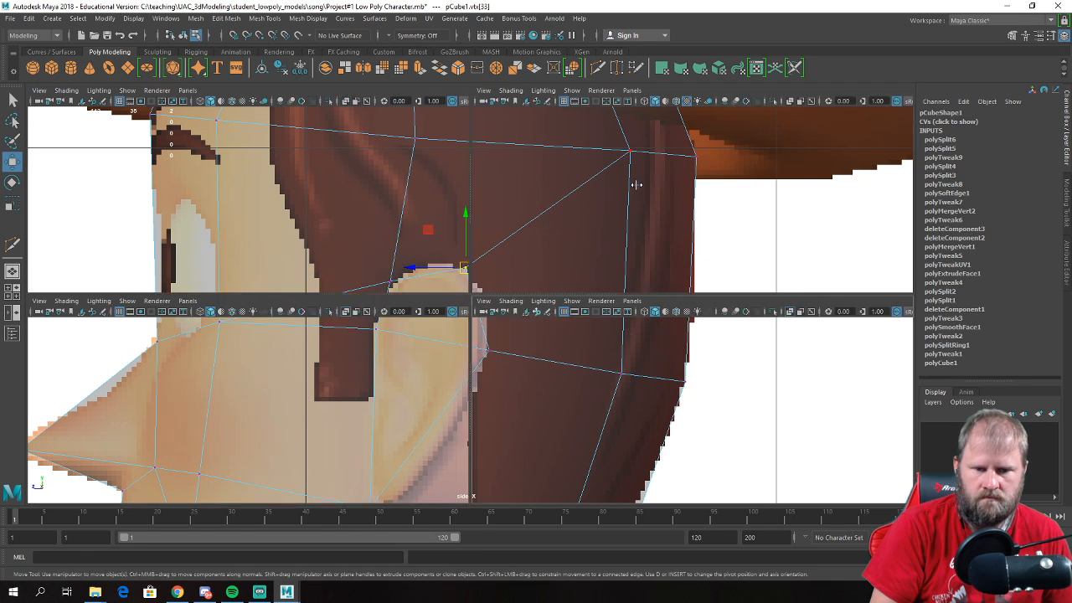
- Try to reposition the vertex at the ear's front edge in the perspective view
{"action": "key", "text": "space"}
{"action": "key", "text": "space"}
{"action": "scroll", "coordinate": [629, 292], "scroll_direction": "up", "scroll_amount": 4}
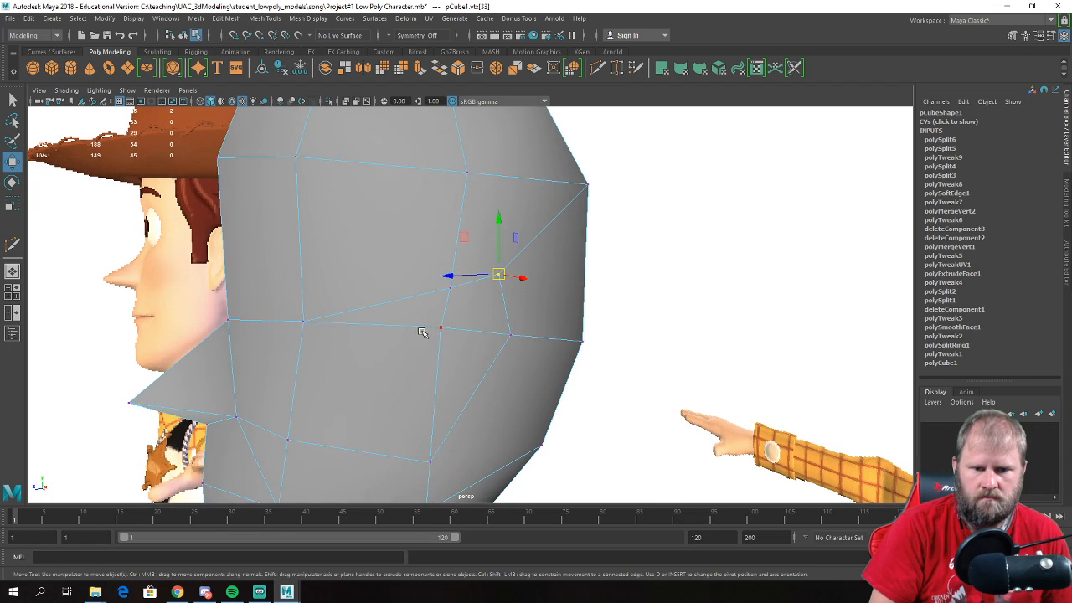
{"action": "left_click_drag", "start_coordinate": [445, 330], "coordinate": [400, 303]}
{"action": "scroll", "coordinate": [445, 299], "scroll_direction": "down", "scroll_amount": 3}
{"action": "left_click_drag", "start_coordinate": [366, 264], "coordinate": [430, 344]}
{"action": "key", "text": "ctrl+z"}
{"action": "left_click_drag", "start_coordinate": [365, 264], "coordinate": [368, 268]}
{"action": "key", "text": "ctrl+z"}
- Merge the middle vertex on the ear's front edge into the ear's upper front vertex
{"action": "right_click_drag", "start_coordinate": [426, 325], "coordinate": [451, 266], "text": "shift"}
{"action": "left_click_drag", "start_coordinate": [445, 269], "coordinate": [363, 293], "text": "alt"}
{"action": "scroll", "coordinate": [418, 326], "scroll_direction": "up", "scroll_amount": 3}
{"action": "left_click", "coordinate": [443, 347]}
{"action": "scroll", "coordinate": [443, 347], "scroll_direction": "up", "scroll_amount": 3}
{"action": "left_click_drag", "start_coordinate": [443, 348], "coordinate": [265, 385], "text": "alt"}
{"action": "key", "text": "w"}
{"action": "scroll", "coordinate": [443, 350], "scroll_direction": "up", "scroll_amount": 1}
{"action": "scroll", "coordinate": [457, 376], "scroll_direction": "down", "scroll_amount": 3}
- Extrude the ear-shaped faces outward from the side of the head
{"action": "right_click_drag", "start_coordinate": [319, 270], "coordinate": [327, 293]}
{"action": "left_click", "coordinate": [335, 335]}
{"action": "left_click_drag", "start_coordinate": [333, 346], "coordinate": [50, 410], "text": "alt"}
{"action": "scroll", "coordinate": [605, 363], "scroll_direction": "down", "scroll_amount": 4}
{"action": "left_click_drag", "start_coordinate": [606, 362], "coordinate": [448, 334], "text": "alt"}
{"action": "mouse_move", "coordinate": [507, 281]}
{"action": "left_mouse_down", "text": "alt"}
{"action": "mouse_move", "coordinate": [521, 302]}
{"action": "mouse_move", "coordinate": [511, 285]}
{"action": "left_mouse_up", "text": "alt"}
- Snap the extrusion's outer front vertices onto the ear's front vertices on the head and merge each pair
{"action": "right_click_drag", "start_coordinate": [511, 271], "coordinate": [469, 272]}
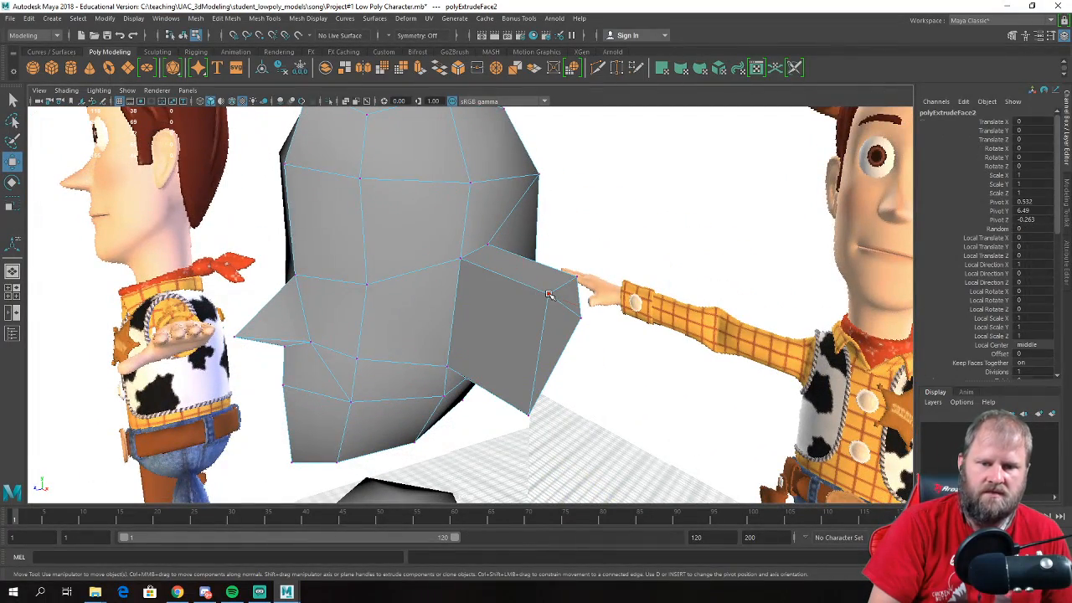
{"action": "left_click", "coordinate": [548, 294]}
{"action": "left_click_drag", "start_coordinate": [549, 294], "coordinate": [457, 282]}
{"action": "left_click", "coordinate": [523, 325]}
{"action": "key", "text": "v"}
{"action": "left_click_drag", "start_coordinate": [410, 149], "coordinate": [493, 186], "text": "shift"}
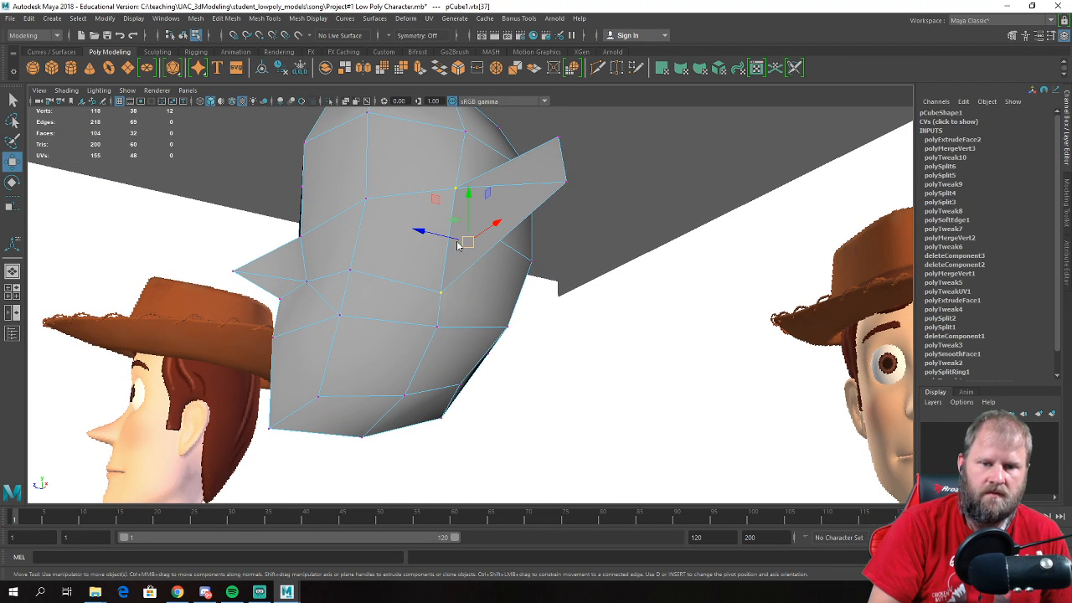
{"action": "right_click", "coordinate": [446, 180], "text": "shift"}
{"action": "right_click_drag", "start_coordinate": [482, 171], "coordinate": [486, 172], "text": "shift"}
- Pull the ear's outer rear vertices in toward the head and fit them to Woody's ear in the front view
{"action": "left_click_drag", "start_coordinate": [485, 172], "coordinate": [335, 181], "text": "alt"}
{"action": "left_click_drag", "start_coordinate": [249, 211], "coordinate": [336, 334]}
{"action": "key", "text": "w"}
{"action": "left_click_drag", "start_coordinate": [225, 228], "coordinate": [336, 233]}
{"action": "left_click_drag", "start_coordinate": [335, 233], "coordinate": [499, 256], "text": "alt"}
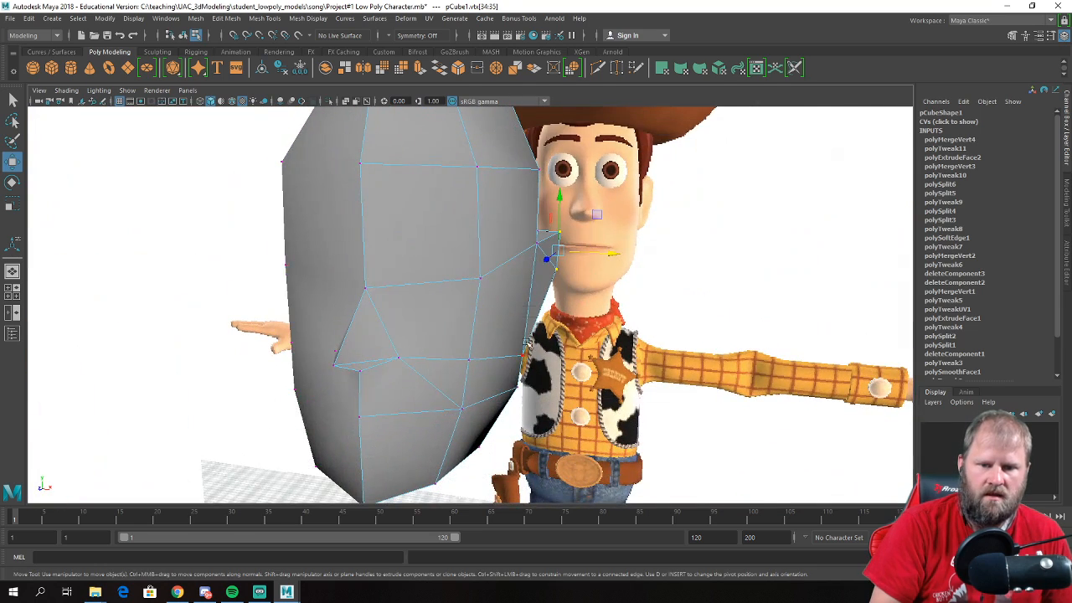
{"action": "key", "text": "space"}
{"action": "key", "text": "space"}
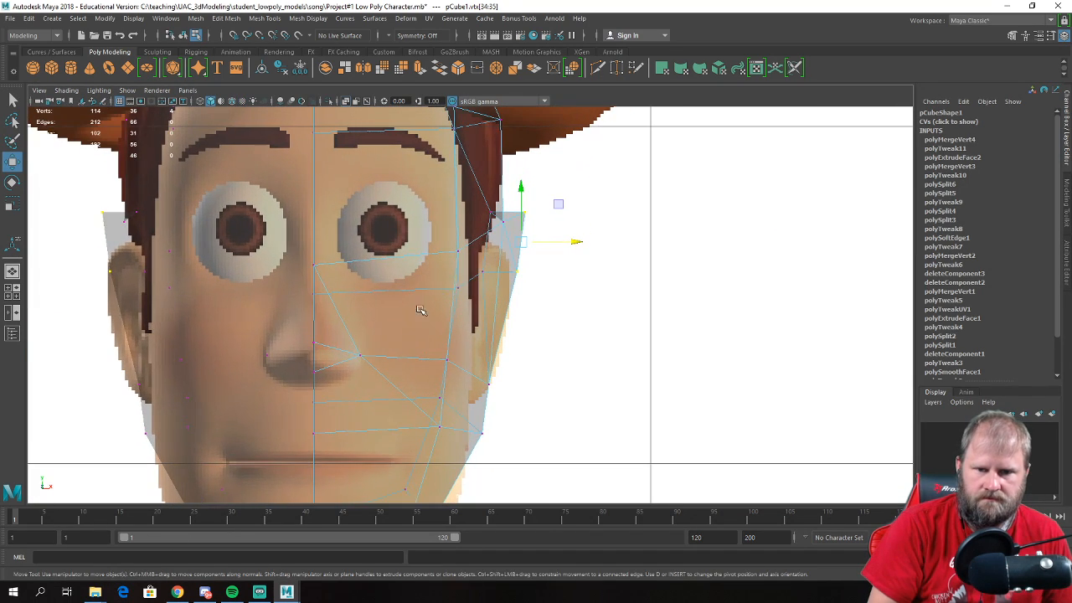
{"action": "mouse_move", "coordinate": [569, 236]}
{"action": "left_mouse_down"}
{"action": "mouse_move", "coordinate": [585, 239]}
{"action": "mouse_move", "coordinate": [571, 242]}
{"action": "left_mouse_up"}
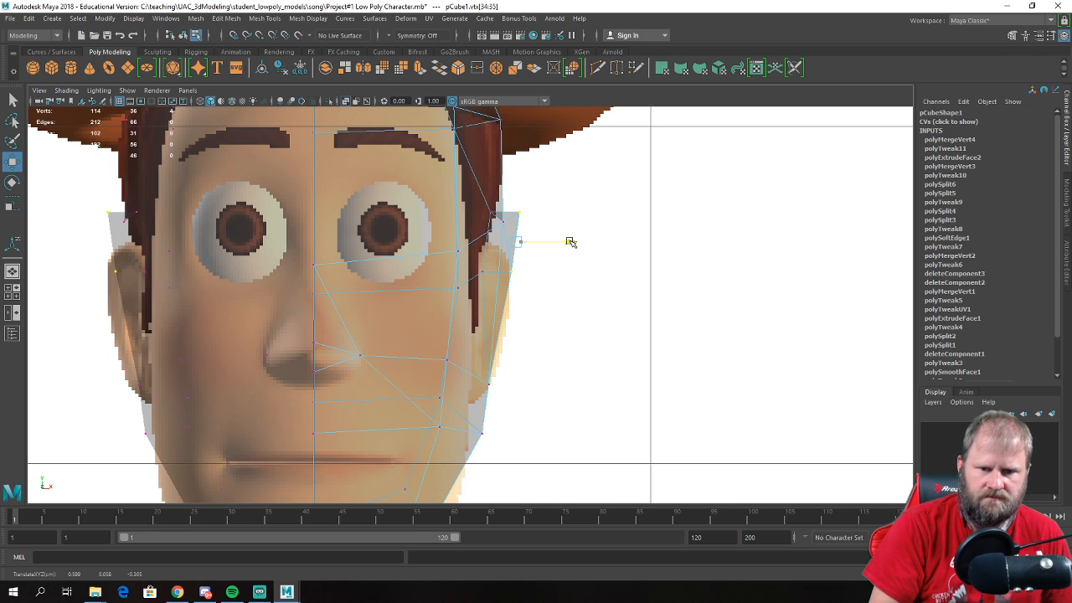
{"action": "left_click_drag", "start_coordinate": [524, 211], "coordinate": [520, 217]}
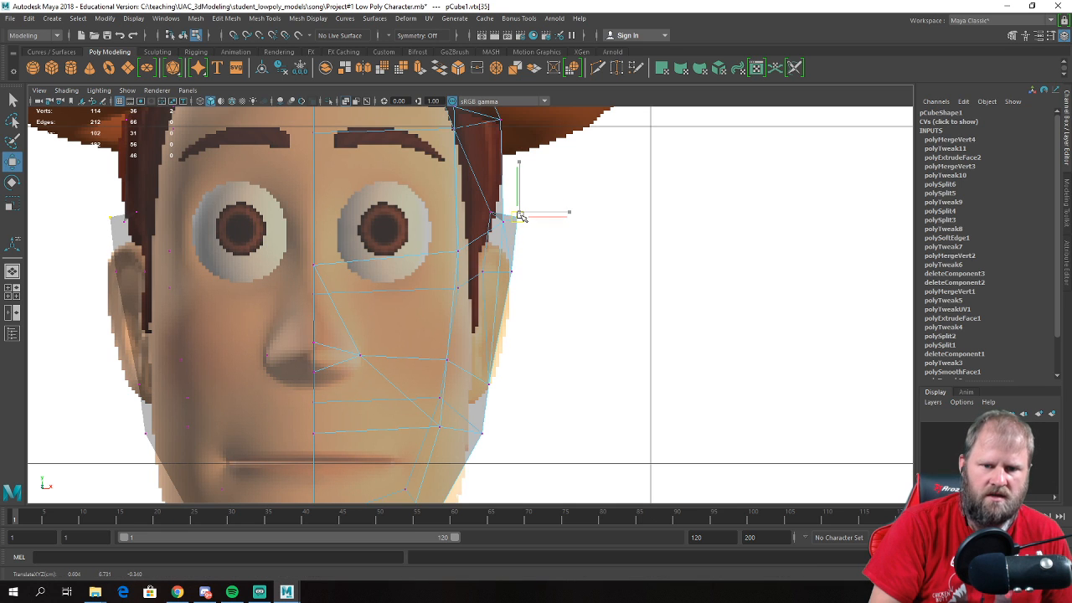
- Move the side jaw vertex below the ear slightly inward in the front view
{"action": "middle_click_drag", "start_coordinate": [492, 440], "coordinate": [510, 382], "text": "alt"}
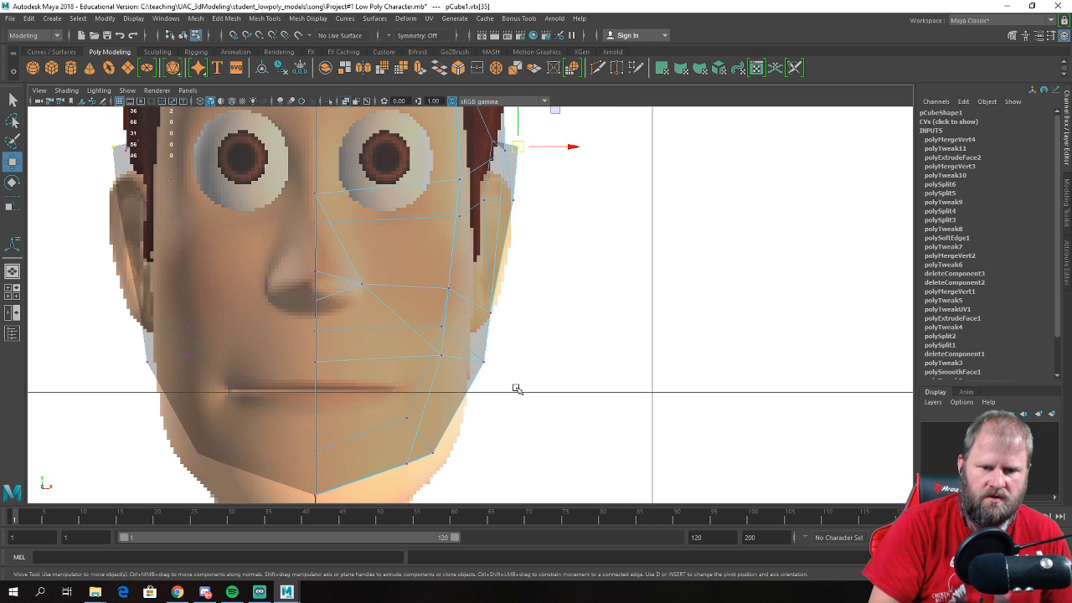
{"action": "left_click_drag", "start_coordinate": [536, 364], "coordinate": [529, 364]}
{"action": "scroll", "coordinate": [525, 339], "scroll_direction": "down", "scroll_amount": 11}
{"action": "scroll", "coordinate": [525, 339], "scroll_direction": "up", "scroll_amount": 1}
{"action": "middle_click_drag", "start_coordinate": [522, 336], "coordinate": [519, 315], "text": "alt"}
- Lower the vertices along the bottom of the jaw toward Woody's chin using the side and front views
{"action": "key", "text": "space"}
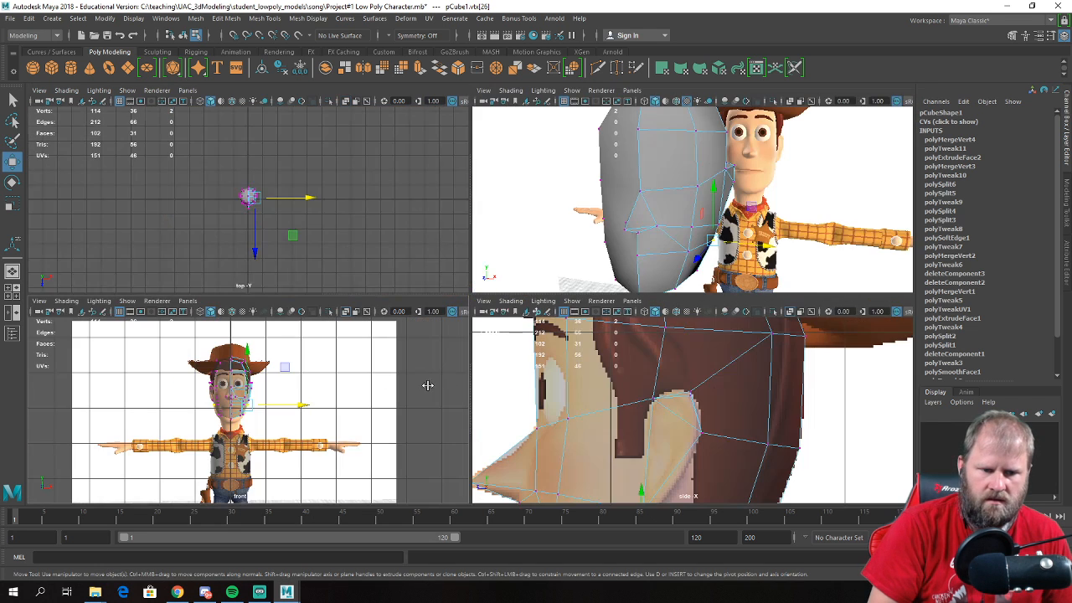
{"action": "key", "text": "space"}
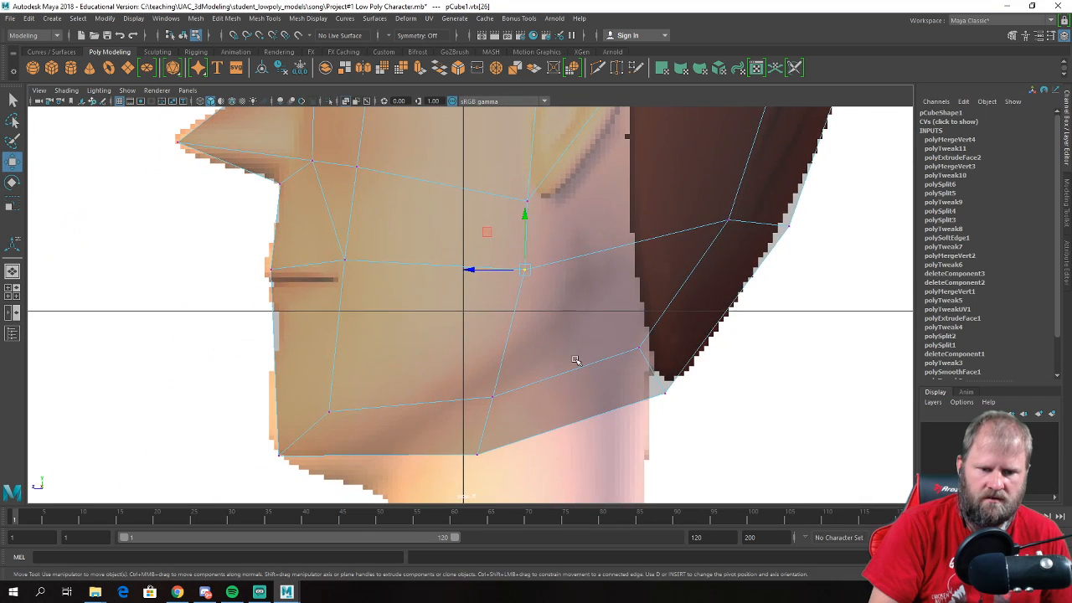
{"action": "scroll", "coordinate": [575, 360], "scroll_direction": "down", "scroll_amount": 5}
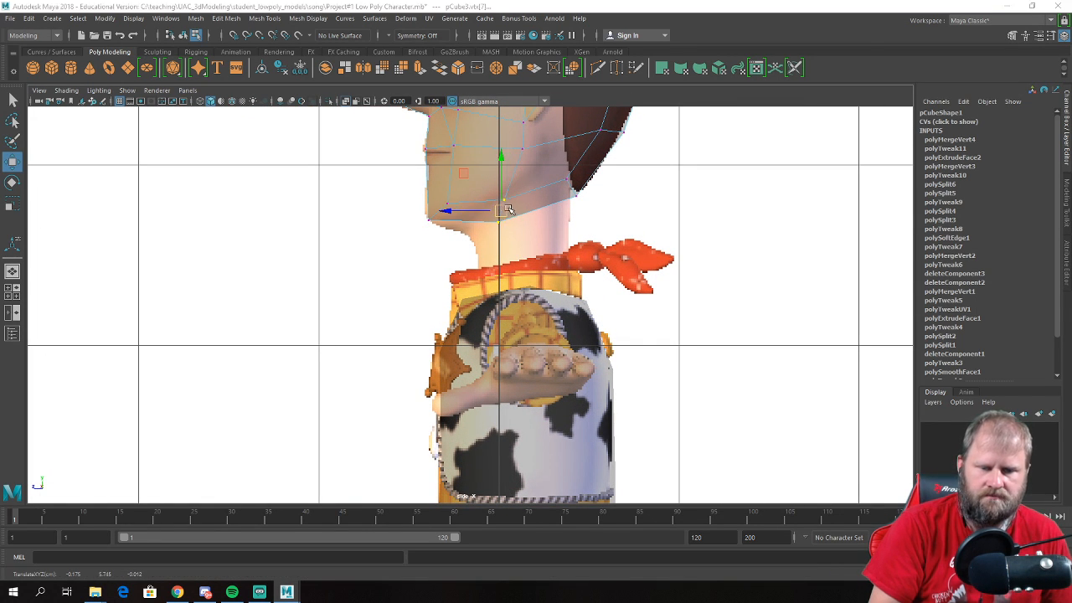
{"action": "key", "text": "space"}
{"action": "key", "text": "space"}
{"action": "scroll", "coordinate": [469, 393], "scroll_direction": "up", "scroll_amount": 3}
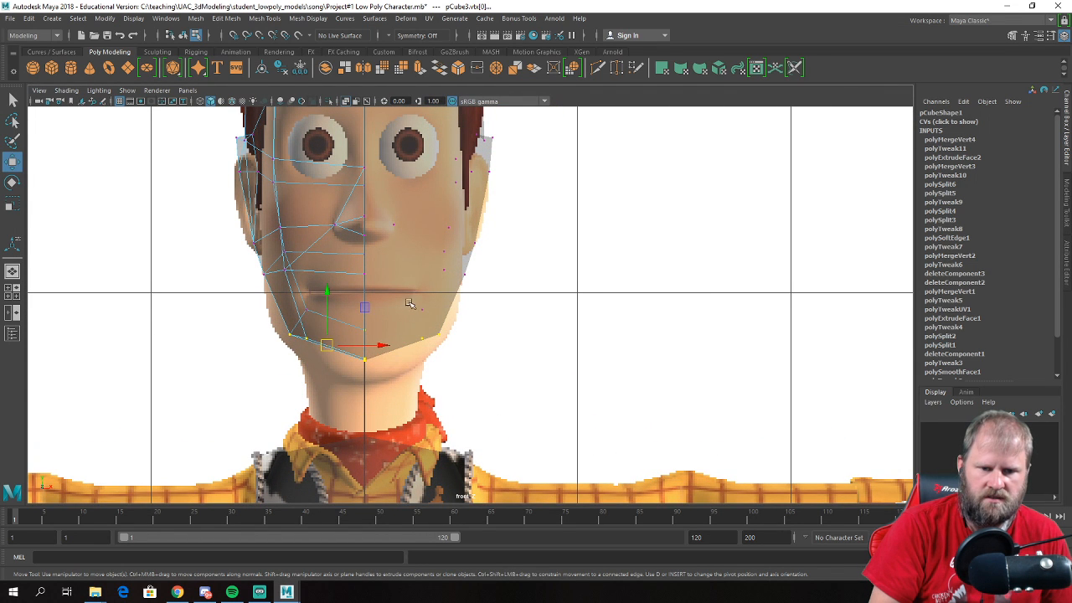
{"action": "left_click", "coordinate": [431, 253]}
{"action": "right_click_drag", "start_coordinate": [433, 247], "coordinate": [368, 266]}
{"action": "left_click_drag", "start_coordinate": [353, 296], "coordinate": [454, 393]}
{"action": "left_click_drag", "start_coordinate": [402, 284], "coordinate": [401, 293]}
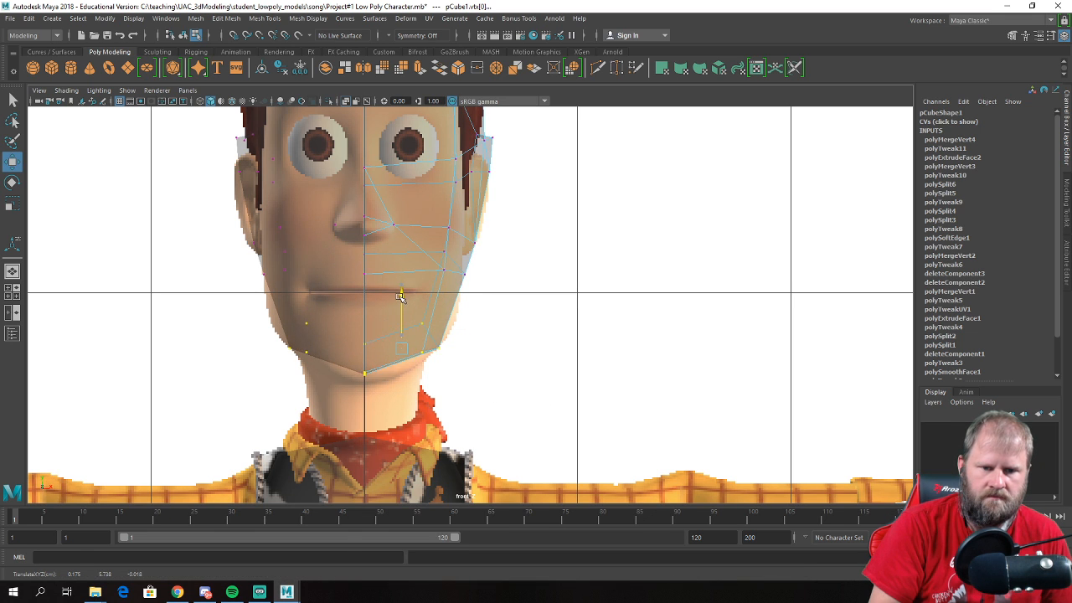
{"action": "key", "text": "space"}
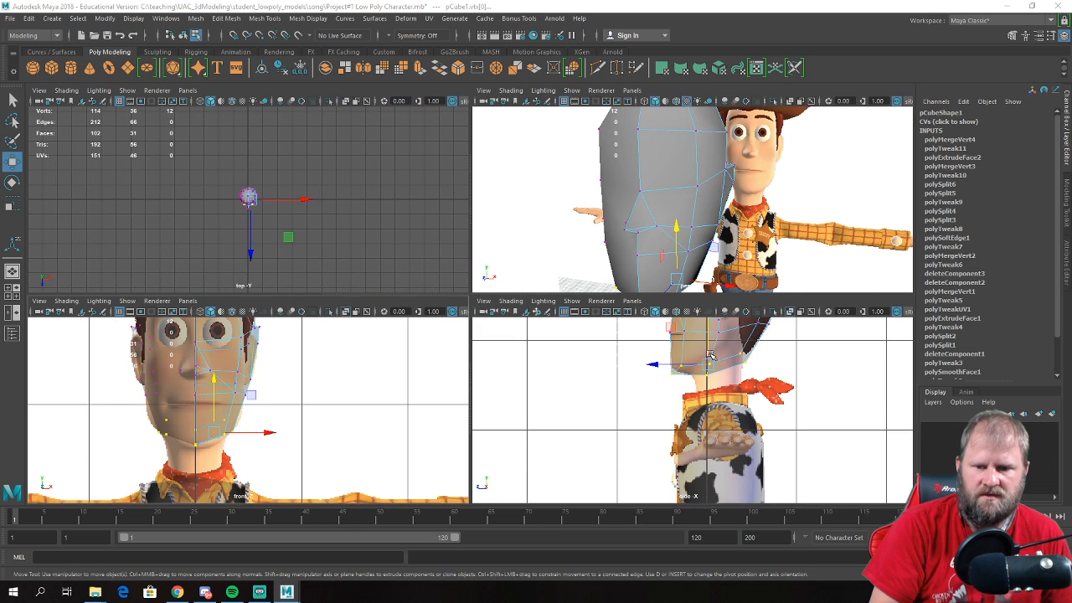
{"action": "key", "text": "space"}
{"action": "middle_click_drag", "start_coordinate": [525, 254], "coordinate": [538, 369], "text": "alt"}
{"action": "scroll", "coordinate": [538, 369], "scroll_direction": "up", "scroll_amount": 1}
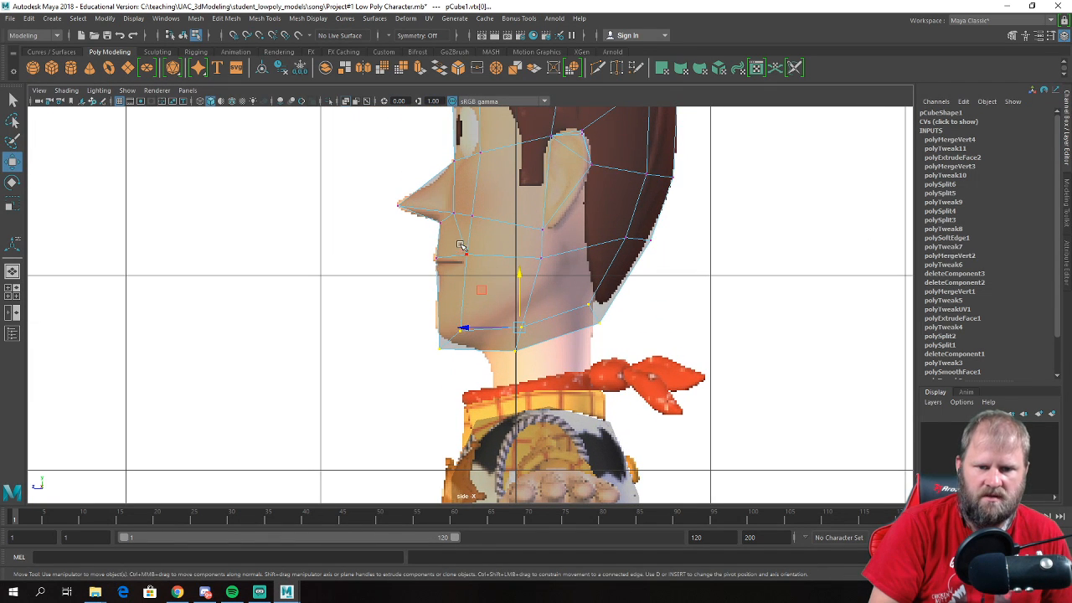
{"action": "left_click_drag", "start_coordinate": [468, 261], "coordinate": [436, 261]}
{"action": "left_click_drag", "start_coordinate": [437, 344], "coordinate": [441, 346]}
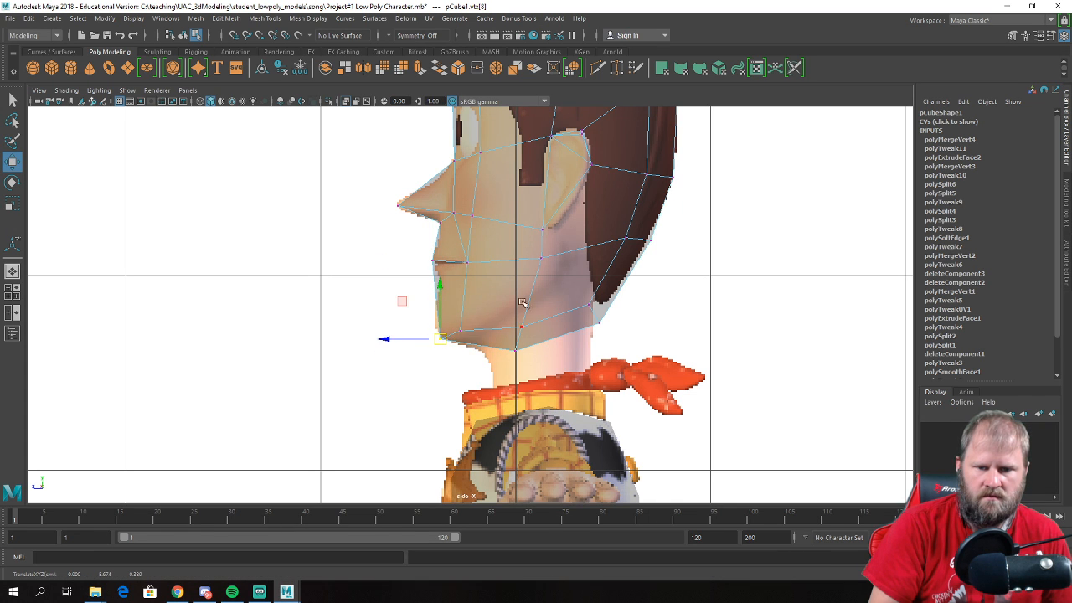
- Examine the head with its new ears and chin from several sides in the perspective view, then resume vertex editing
{"action": "scroll", "coordinate": [494, 324], "scroll_direction": "down", "scroll_amount": 3}
{"action": "key", "text": "space"}
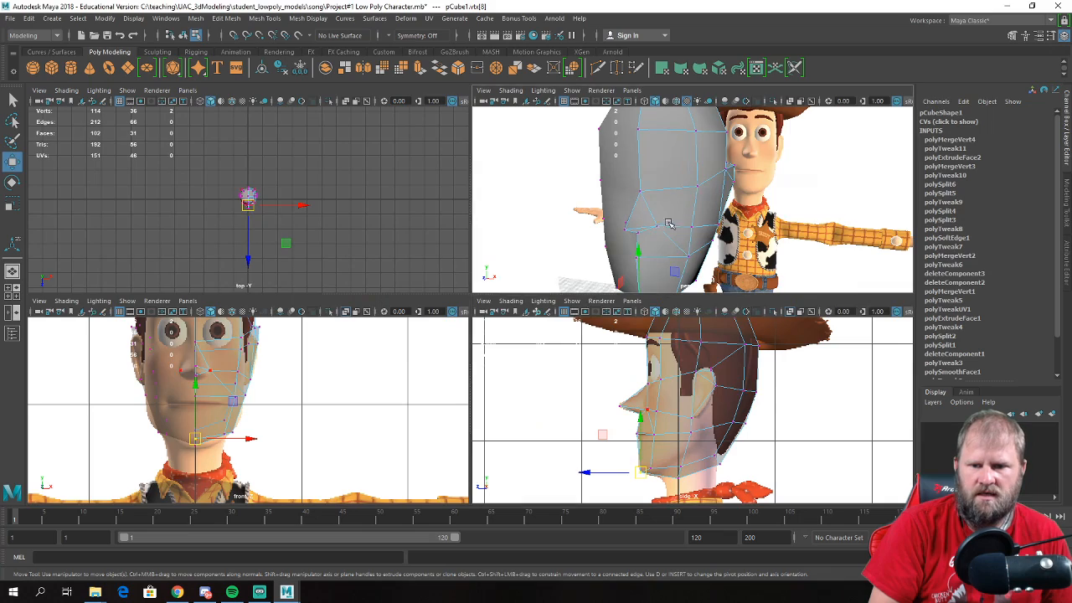
{"action": "key", "text": "space"}
{"action": "left_click_drag", "start_coordinate": [653, 299], "coordinate": [432, 286], "text": "alt"}
{"action": "right_click_drag", "start_coordinate": [438, 266], "coordinate": [504, 227]}
{"action": "left_click", "coordinate": [259, 253]}
{"action": "left_click_drag", "start_coordinate": [259, 253], "coordinate": [509, 286], "text": "alt"}
{"action": "right_click_drag", "start_coordinate": [509, 285], "coordinate": [732, 354], "text": "alt"}
{"action": "left_click_drag", "start_coordinate": [701, 333], "coordinate": [639, 315], "text": "alt"}
{"action": "left_click", "coordinate": [543, 262]}
{"action": "left_click_drag", "start_coordinate": [546, 264], "coordinate": [311, 282], "text": "alt"}
{"action": "right_click_drag", "start_coordinate": [349, 232], "coordinate": [309, 232]}
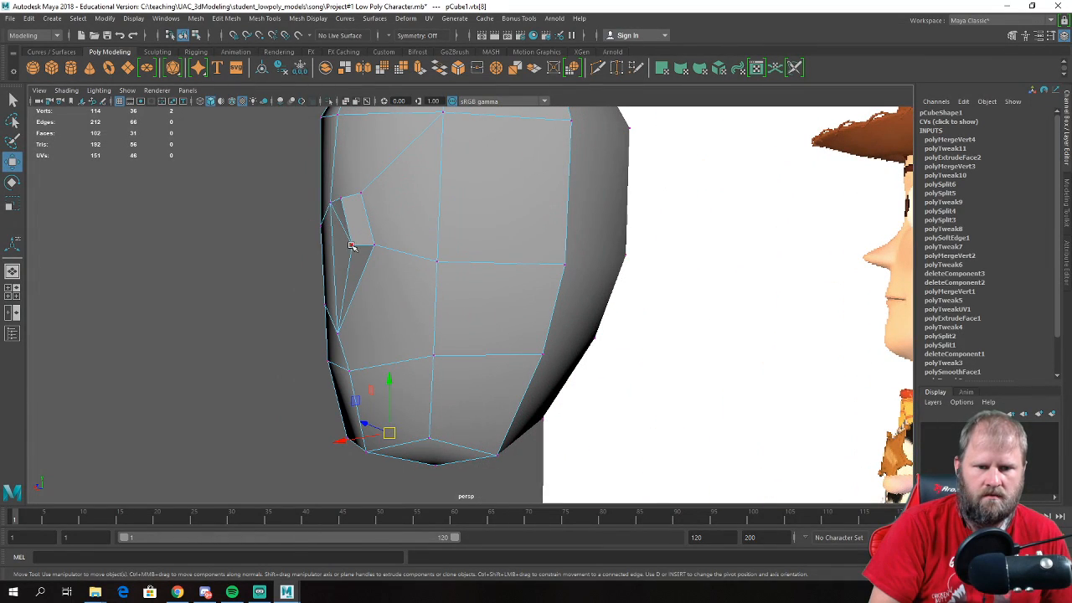
- Pull the back vertex of the ear slightly outward and check the ear's outline against the side reference
{"action": "left_click_drag", "start_coordinate": [311, 246], "coordinate": [297, 248]}
{"action": "left_click_drag", "start_coordinate": [323, 281], "coordinate": [450, 315], "text": "alt"}
{"action": "key", "text": "space"}
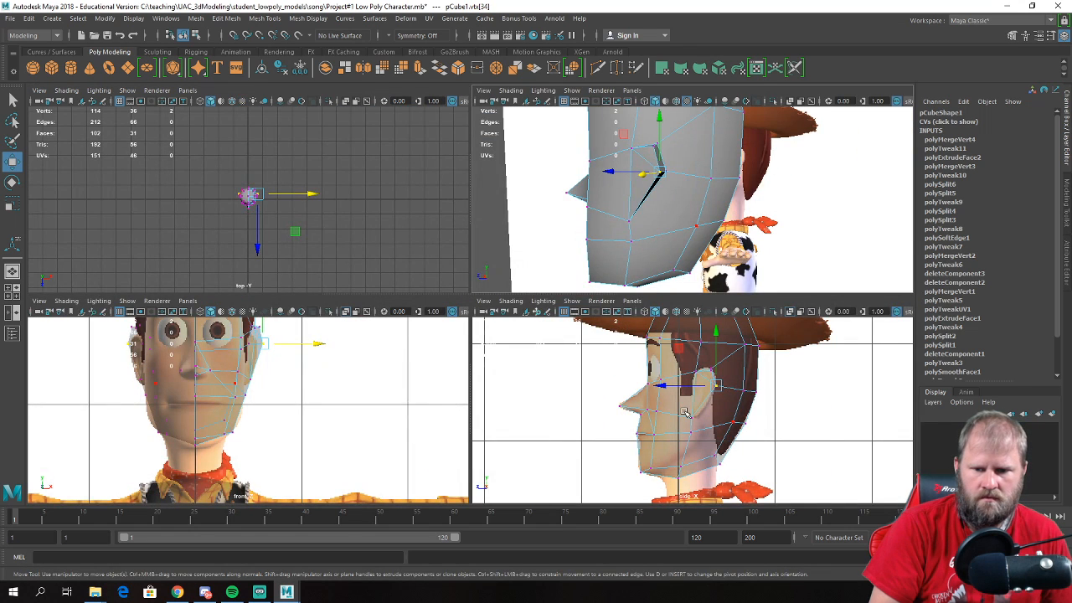
{"action": "key", "text": "space"}
{"action": "scroll", "coordinate": [603, 360], "scroll_direction": "up", "scroll_amount": 5}
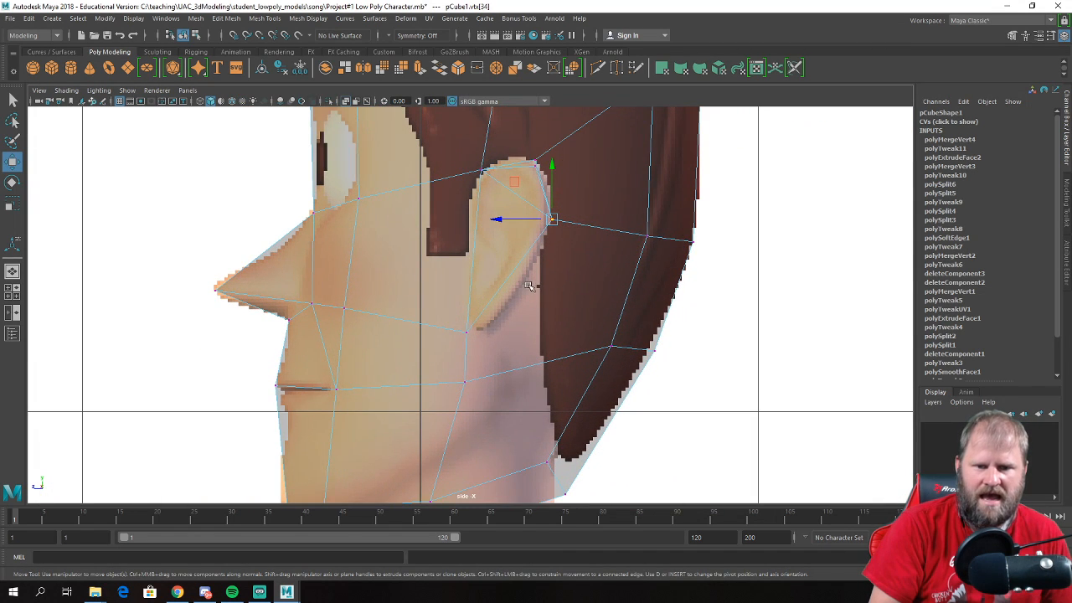
{"action": "key", "text": "space"}
{"action": "key", "text": "space"}
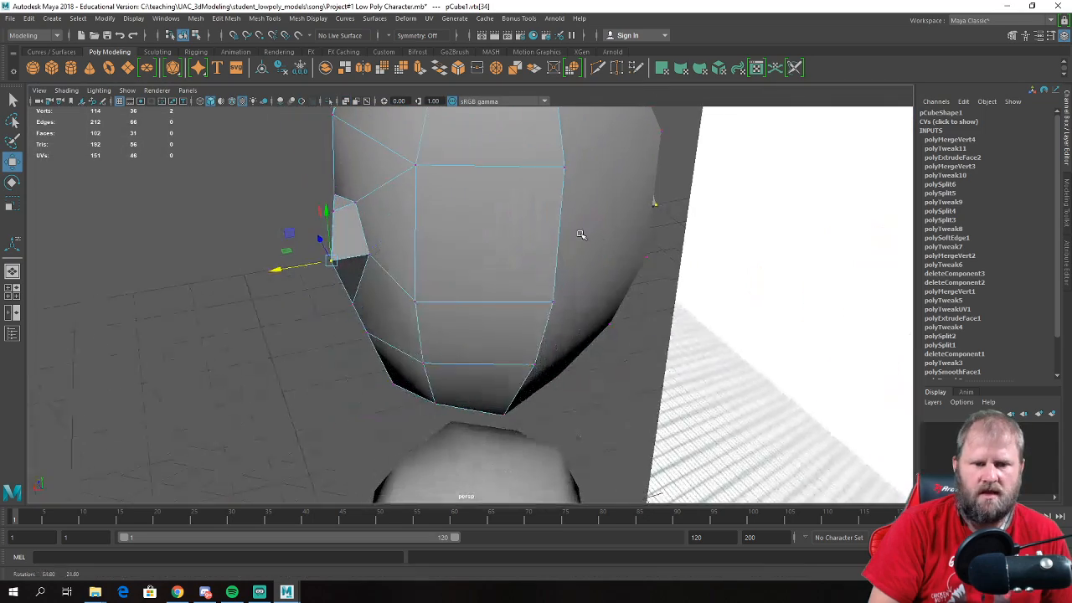
- Return to object mode, deselect the head and examine it beside the front and side references
{"action": "left_click_drag", "start_coordinate": [277, 207], "coordinate": [439, 238]}
{"action": "right_click", "coordinate": [439, 238]}
{"action": "left_click", "coordinate": [492, 219]}
{"action": "right_click", "coordinate": [519, 227]}
{"action": "left_click", "coordinate": [573, 210]}
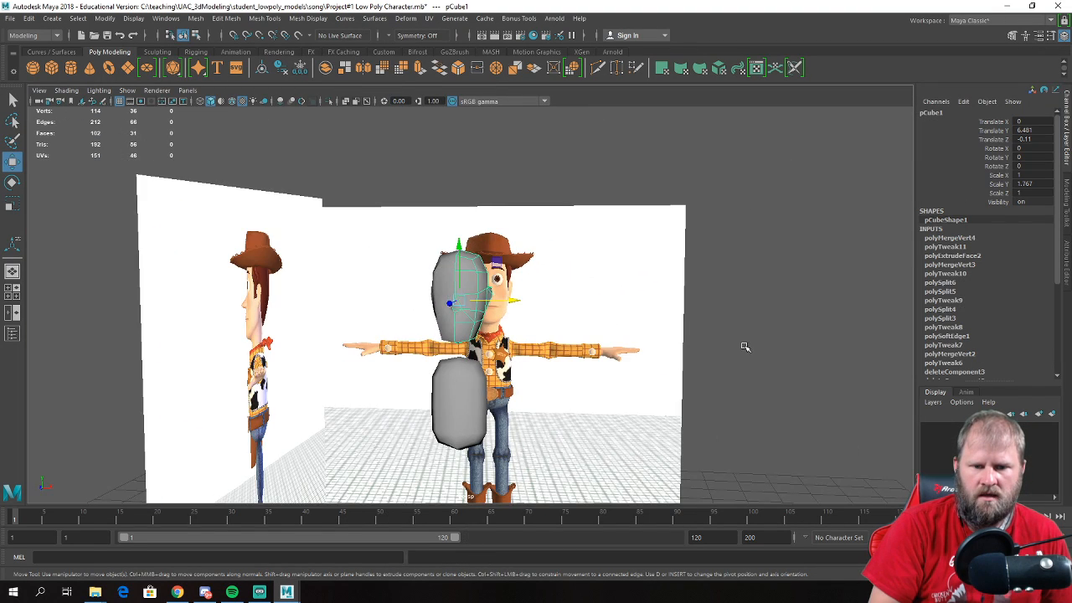
{"action": "left_click", "coordinate": [745, 347]}
{"action": "left_click_drag", "start_coordinate": [745, 346], "coordinate": [530, 334], "text": "alt"}
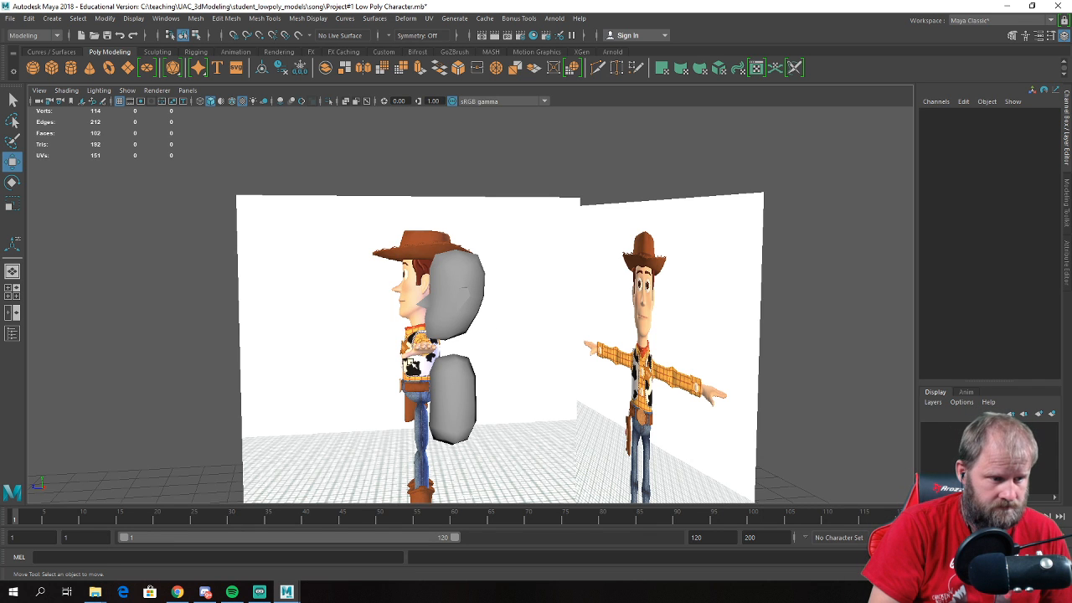
{"action": "left_click_drag", "start_coordinate": [342, 353], "coordinate": [427, 360], "text": "alt"}
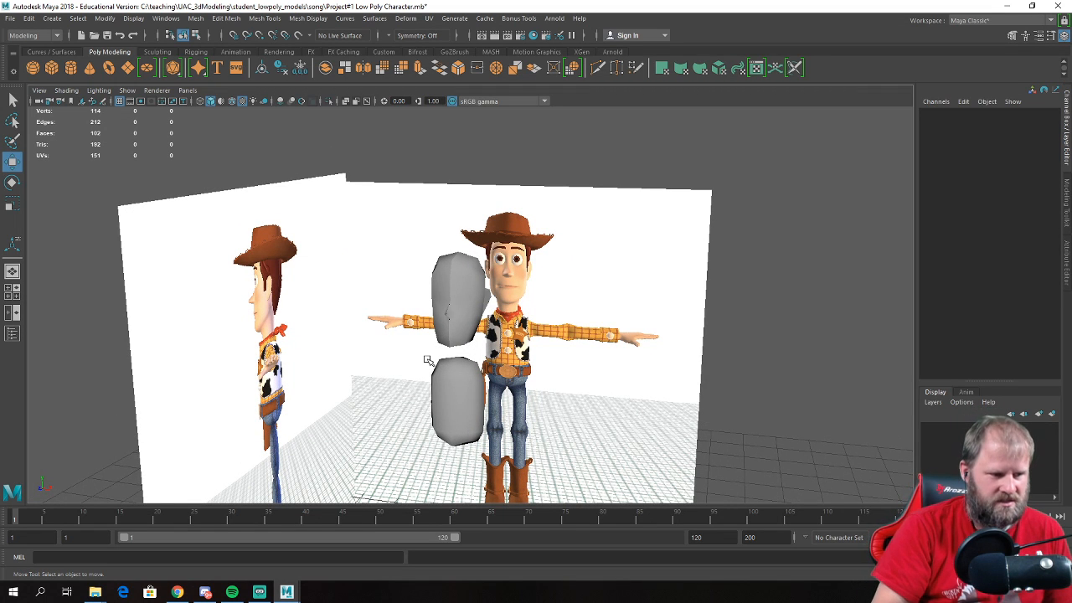
- Duplicate the half head and raise the copy above the original to Translate Y 7.853
{"action": "left_click", "coordinate": [475, 290]}
{"action": "left_click_drag", "start_coordinate": [475, 291], "coordinate": [423, 303], "text": "alt"}
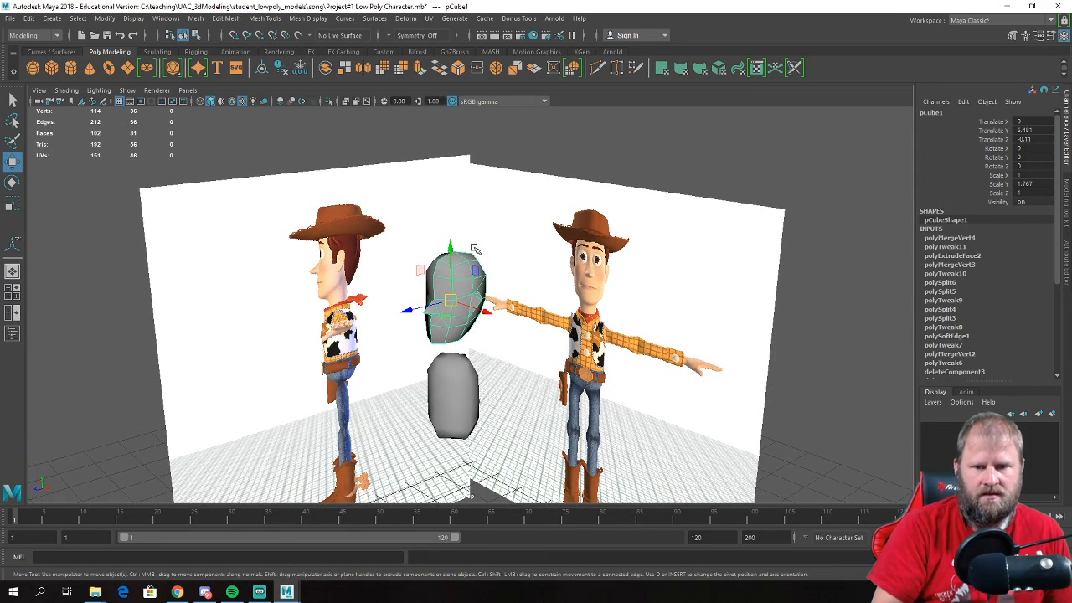
{"action": "scroll", "coordinate": [475, 249], "scroll_direction": "up", "scroll_amount": 4}
{"action": "mouse_move", "coordinate": [465, 246]}
{"action": "left_mouse_down", "text": "alt"}
{"action": "mouse_move", "coordinate": [423, 268]}
{"action": "mouse_move", "coordinate": [462, 266]}
{"action": "left_mouse_up", "text": "alt"}
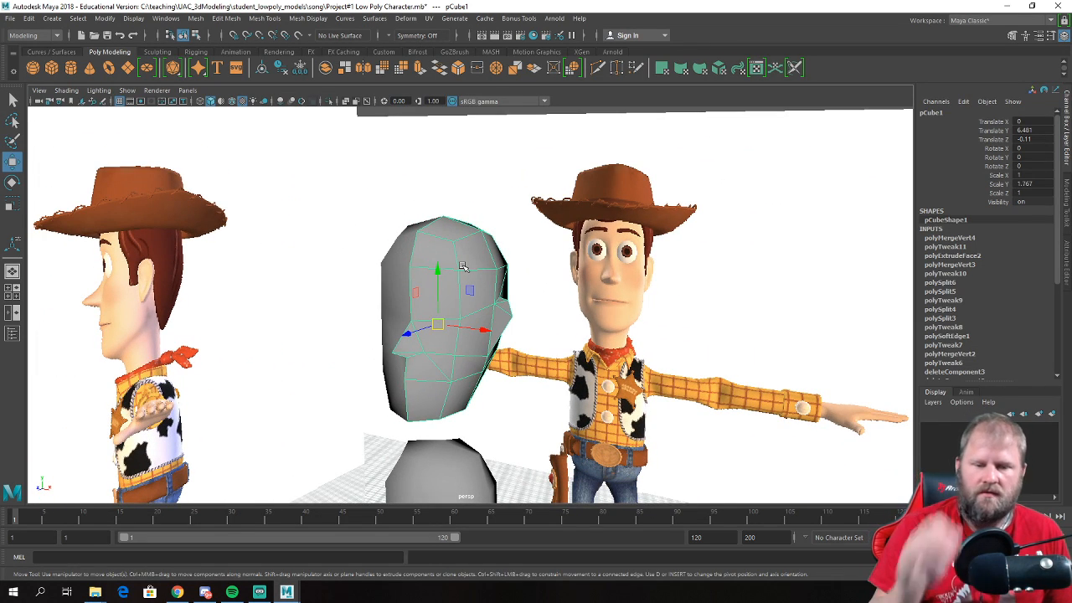
{"action": "mouse_move", "coordinate": [479, 285]}
{"action": "left_mouse_down", "text": "alt"}
{"action": "mouse_move", "coordinate": [535, 292]}
{"action": "mouse_move", "coordinate": [450, 286]}
{"action": "mouse_move", "coordinate": [486, 280]}
{"action": "left_mouse_up", "text": "alt"}
{"action": "key", "text": "ctrl+d"}
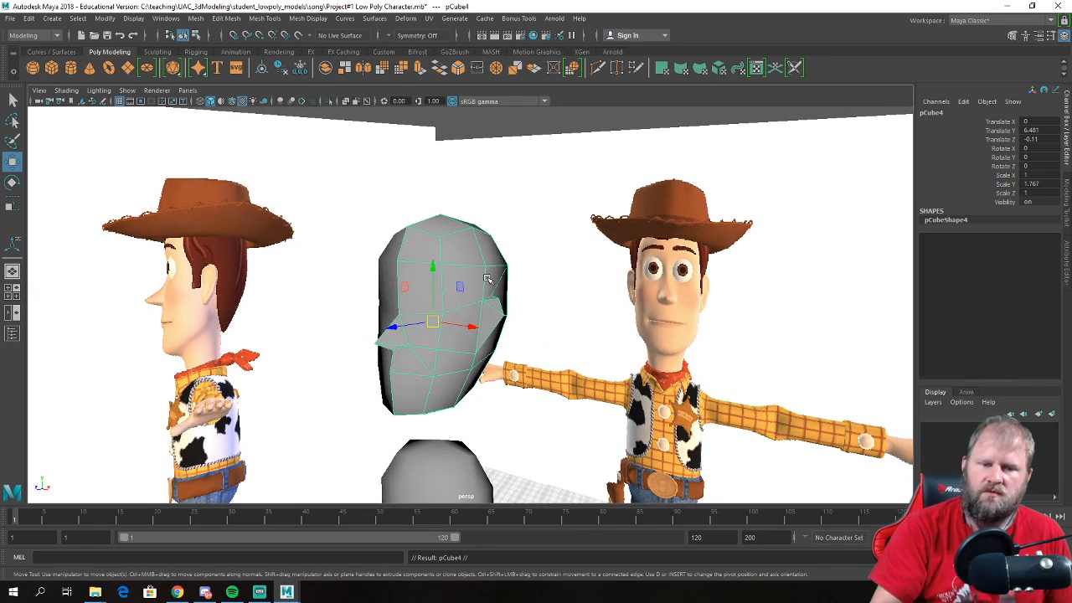
{"action": "left_click_drag", "start_coordinate": [436, 266], "coordinate": [439, 116]}
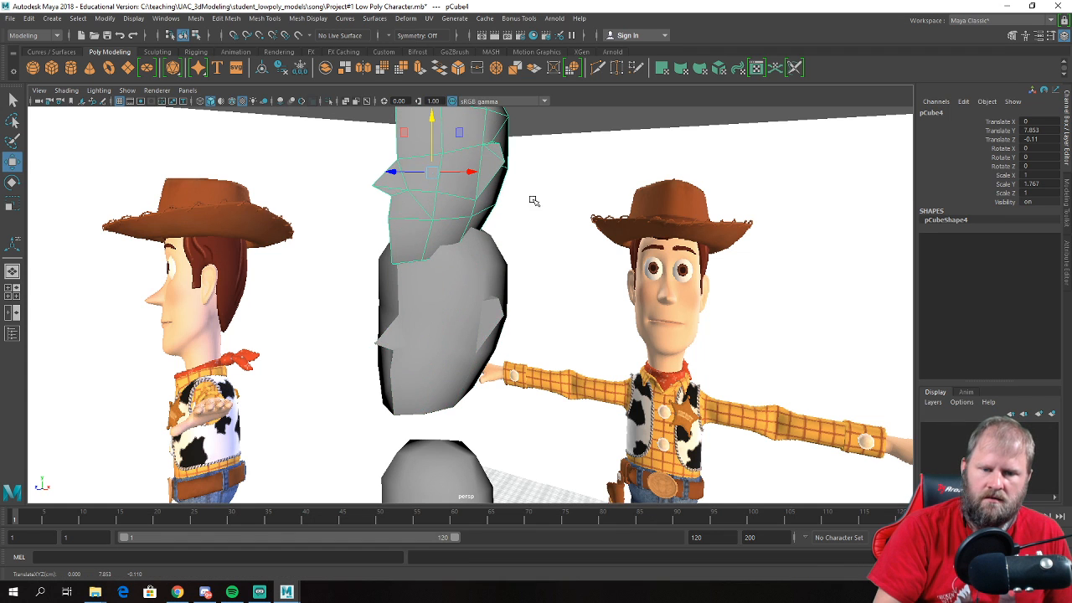
- Delete the lower faces of the duplicated half head, leaving only its top cap for the hat
{"action": "middle_click_drag", "start_coordinate": [521, 203], "coordinate": [520, 305], "text": "alt"}
{"action": "left_click_drag", "start_coordinate": [520, 304], "coordinate": [486, 285], "text": "alt"}
{"action": "right_click_drag", "start_coordinate": [470, 237], "coordinate": [466, 266]}
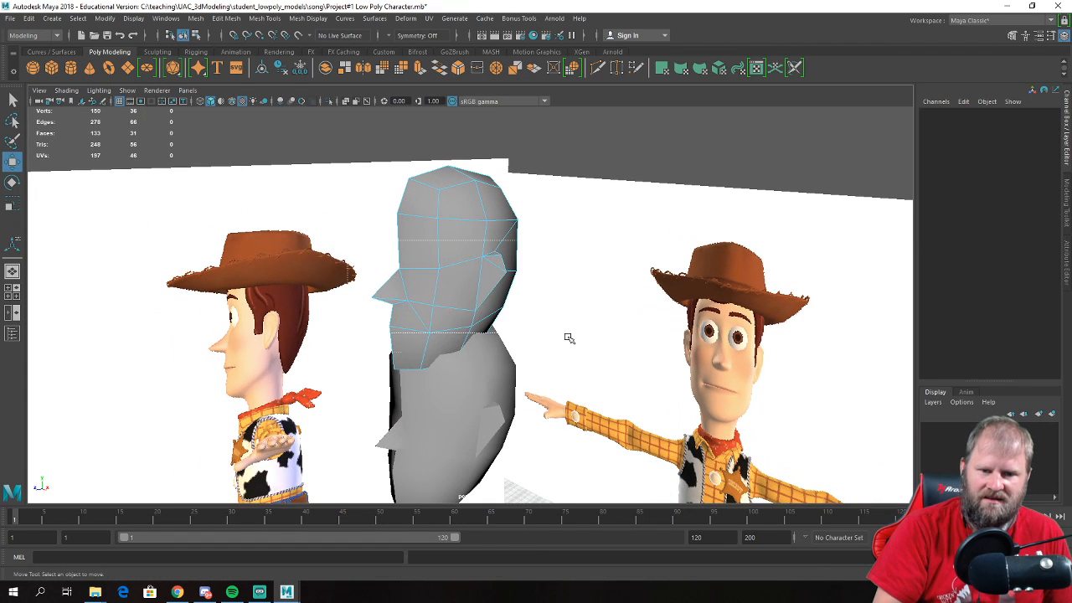
{"action": "left_click_drag", "start_coordinate": [360, 209], "coordinate": [632, 392]}
{"action": "key", "text": "Delete"}
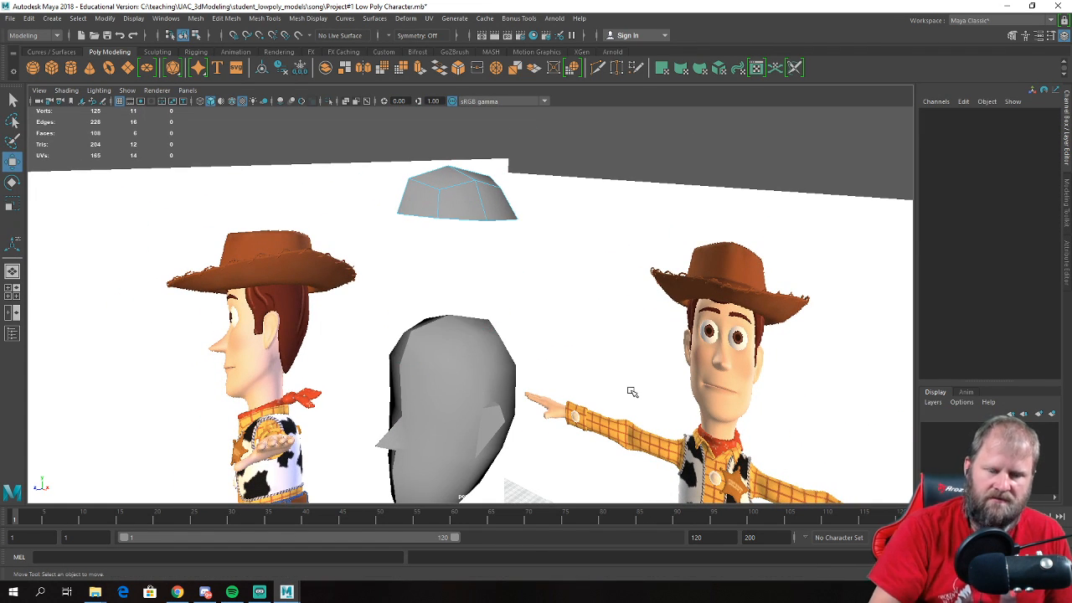
- Select all faces of the remaining cap and lower them onto the top of the head
{"action": "double_click", "coordinate": [461, 183]}
{"action": "left_click_drag", "start_coordinate": [466, 139], "coordinate": [453, 254]}
{"action": "left_click_drag", "start_coordinate": [424, 343], "coordinate": [473, 271], "text": "alt"}
{"action": "key", "text": "e"}
{"action": "key", "text": "r"}
{"action": "key", "text": "ctrl+z"}
{"action": "key", "text": "w"}
- Return the half cap to object mode and create its mirrored other half with Duplicate Special
{"action": "right_click_drag", "start_coordinate": [473, 269], "coordinate": [528, 254]}
{"action": "left_click_drag", "start_coordinate": [465, 322], "coordinate": [499, 310], "text": "alt"}
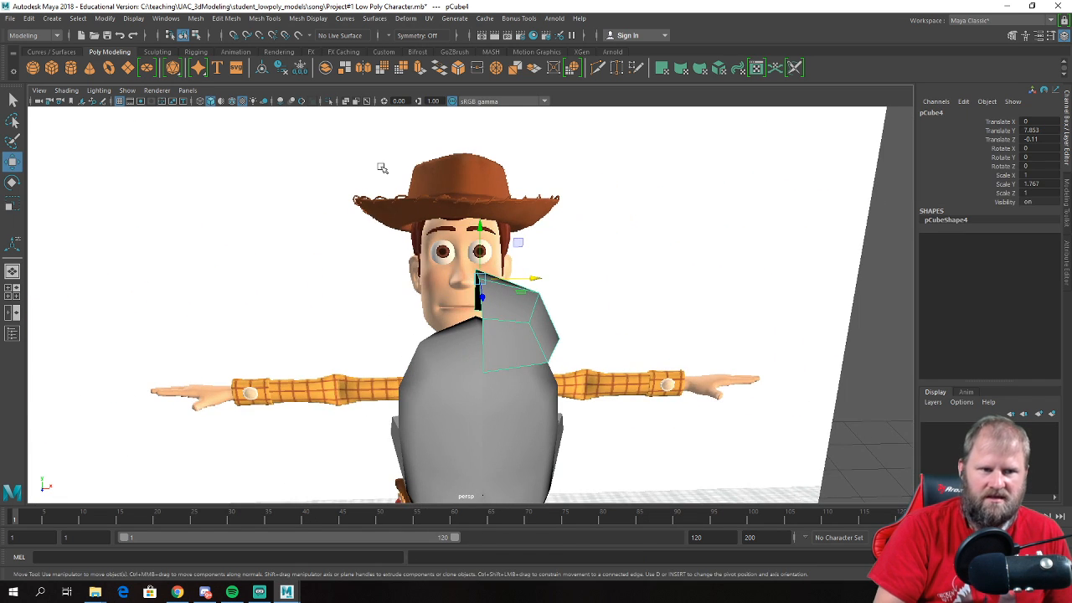
{"action": "left_click", "coordinate": [29, 22]}
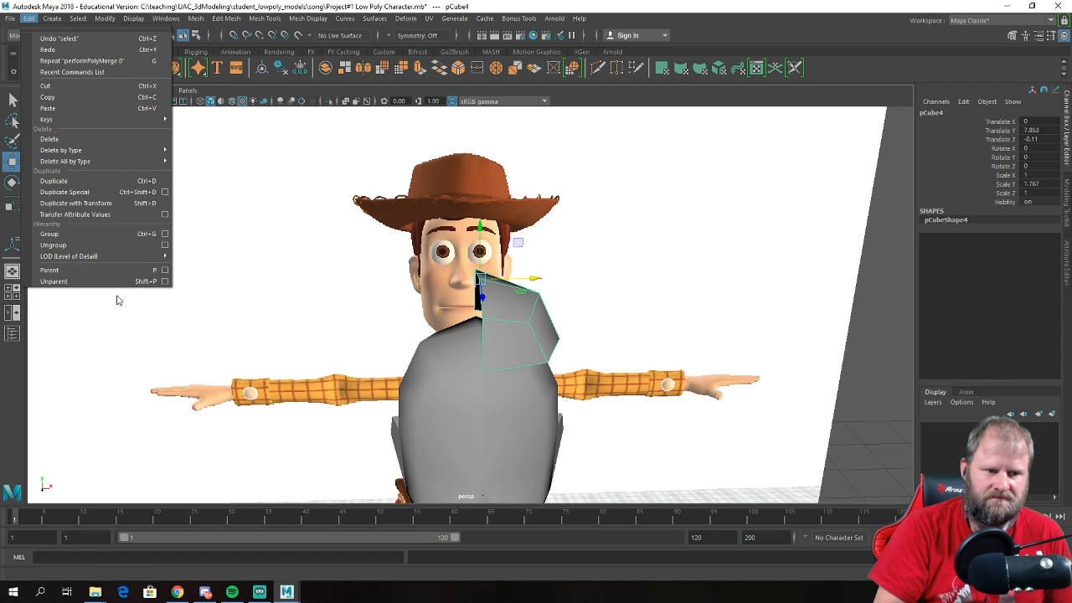
{"action": "left_click", "coordinate": [115, 197]}
{"action": "left_click_drag", "start_coordinate": [115, 201], "coordinate": [512, 289], "text": "alt"}
{"action": "left_click", "coordinate": [509, 290]}
- Select the cap's upper vertices and fit them to the top of Woody's hat crown in the front view
{"action": "right_click_drag", "start_coordinate": [508, 271], "coordinate": [478, 268]}
{"action": "left_click", "coordinate": [478, 264]}
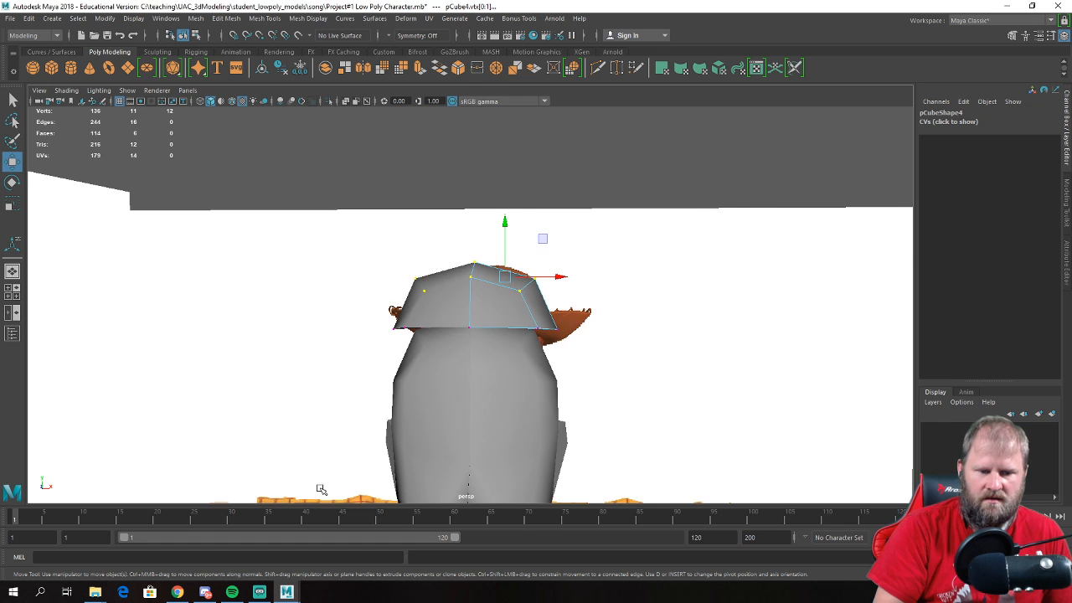
{"action": "key", "text": "space"}
{"action": "key", "text": "space"}
{"action": "right_click_drag", "start_coordinate": [423, 338], "coordinate": [264, 173], "text": "alt"}
{"action": "middle_click_drag", "start_coordinate": [264, 172], "coordinate": [237, 321], "text": "alt"}
{"action": "right_click_drag", "start_coordinate": [237, 321], "coordinate": [360, 456], "text": "alt"}
{"action": "middle_click_drag", "start_coordinate": [360, 457], "coordinate": [448, 353], "text": "alt"}
{"action": "scroll", "coordinate": [448, 352], "scroll_direction": "up", "scroll_amount": 2}
{"action": "left_click_drag", "start_coordinate": [442, 330], "coordinate": [445, 326]}
{"action": "right_click_drag", "start_coordinate": [463, 402], "coordinate": [500, 446], "text": "alt"}
- Adjust the cap's side vertices to the crown outline and lower its bottom row toward the brim in the front view
{"action": "left_click_drag", "start_coordinate": [500, 450], "coordinate": [481, 413]}
{"action": "left_click_drag", "start_coordinate": [376, 396], "coordinate": [376, 393]}
{"action": "left_click_drag", "start_coordinate": [432, 351], "coordinate": [433, 350]}
{"action": "middle_click_drag", "start_coordinate": [501, 475], "coordinate": [497, 400], "text": "alt"}
{"action": "left_click_drag", "start_coordinate": [317, 326], "coordinate": [315, 326]}
{"action": "left_click_drag", "start_coordinate": [445, 333], "coordinate": [446, 345]}
{"action": "key", "text": "space"}
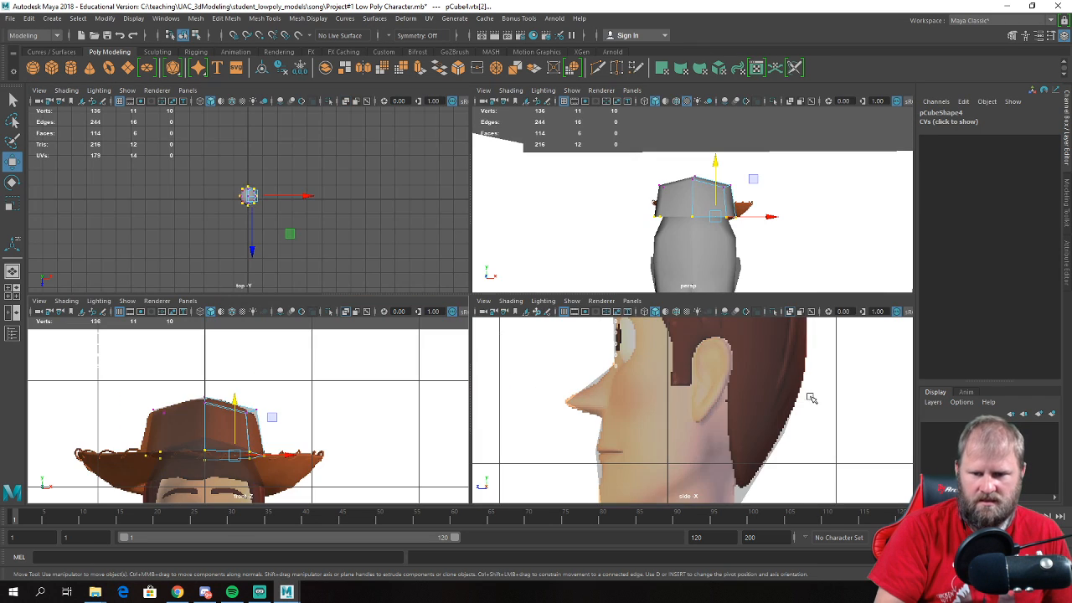
- Lower the back bottom vertices of the hat crown to the brim in the side view
{"action": "key", "text": "space"}
{"action": "scroll", "coordinate": [704, 356], "scroll_direction": "down", "scroll_amount": 10}
{"action": "middle_click_drag", "start_coordinate": [571, 291], "coordinate": [557, 353], "text": "alt"}
{"action": "scroll", "coordinate": [536, 360], "scroll_direction": "up", "scroll_amount": 7}
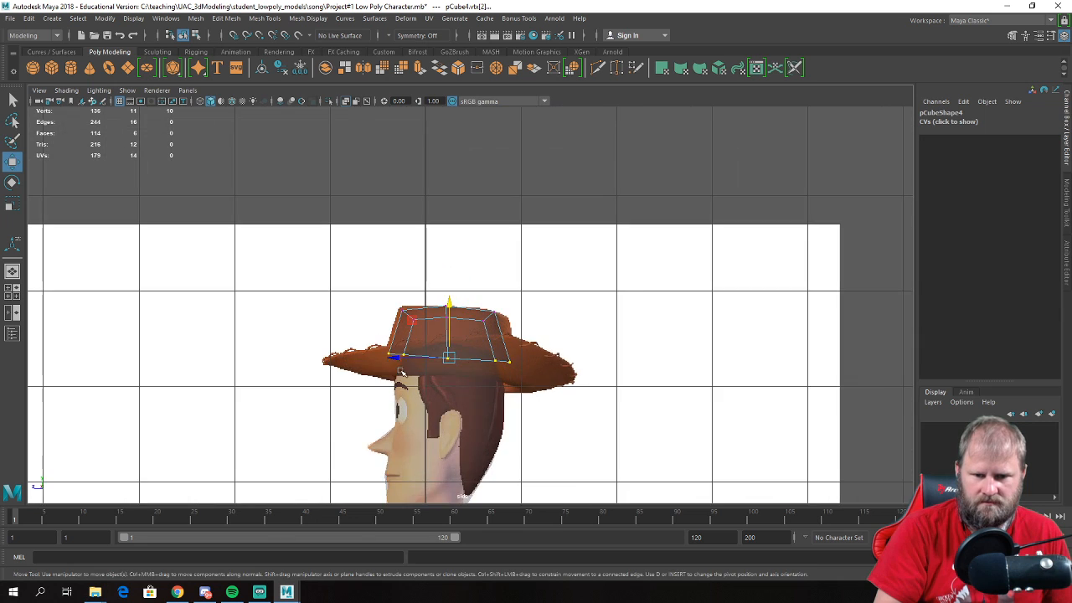
{"action": "middle_click_drag", "start_coordinate": [486, 402], "coordinate": [447, 327], "text": "alt"}
{"action": "left_click_drag", "start_coordinate": [281, 300], "coordinate": [283, 284]}
{"action": "left_click_drag", "start_coordinate": [456, 293], "coordinate": [455, 292]}
{"action": "left_click_drag", "start_coordinate": [492, 262], "coordinate": [492, 292]}
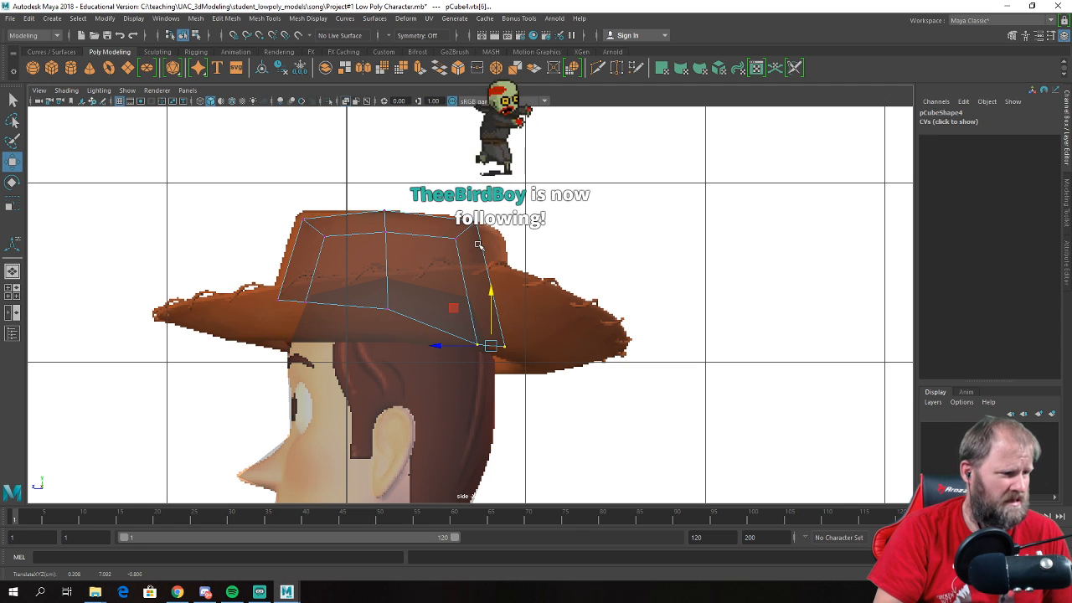
- Move the crown's back bottom vertices outward and lower its front bottom vertices to the brim line in the side view
{"action": "left_click_drag", "start_coordinate": [492, 262], "coordinate": [491, 236]}
{"action": "left_click_drag", "start_coordinate": [458, 298], "coordinate": [503, 346]}
{"action": "left_click_drag", "start_coordinate": [253, 272], "coordinate": [326, 336]}
{"action": "left_click_drag", "start_coordinate": [279, 296], "coordinate": [279, 323]}
- Align the crown's top corner and middle vertices with the hat's profile and lower the middle bottom vertex in the side view
{"action": "left_click_drag", "start_coordinate": [283, 201], "coordinate": [313, 222]}
{"action": "mouse_move", "coordinate": [350, 159]}
{"action": "left_mouse_down"}
{"action": "mouse_move", "coordinate": [428, 231]}
{"action": "mouse_move", "coordinate": [429, 198]}
{"action": "left_mouse_up"}
{"action": "left_click_drag", "start_coordinate": [491, 235], "coordinate": [488, 228]}
{"action": "left_click_drag", "start_coordinate": [364, 182], "coordinate": [431, 264]}
{"action": "left_click_drag", "start_coordinate": [388, 222], "coordinate": [397, 221]}
{"action": "left_click", "coordinate": [396, 311]}
{"action": "left_click_drag", "start_coordinate": [388, 310], "coordinate": [388, 317]}
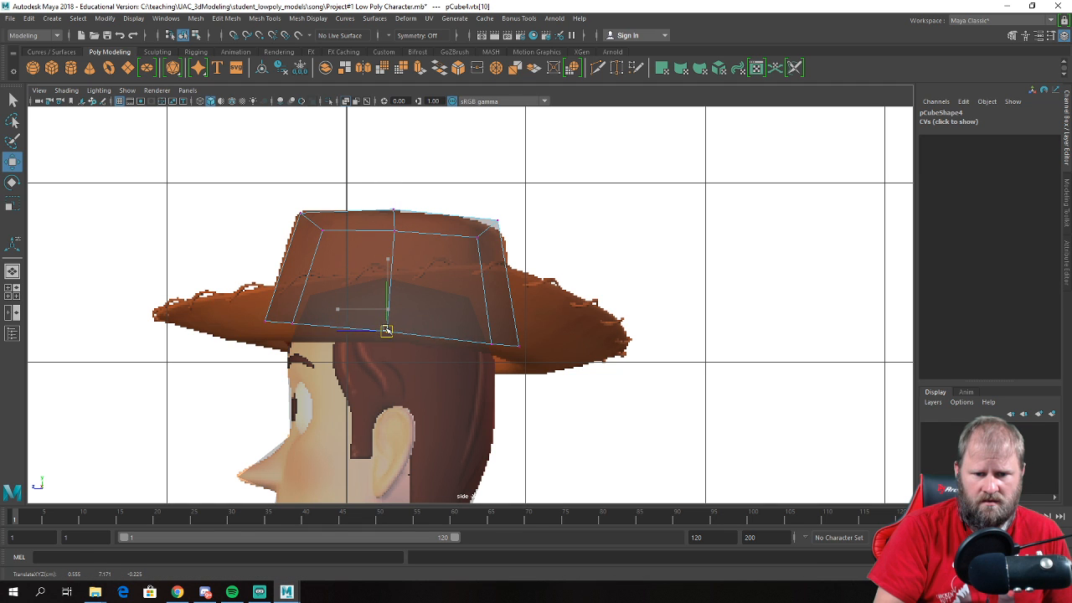
- Move the crown's lower side vertex slightly outward to match the hat in the front view
{"action": "key", "text": "space"}
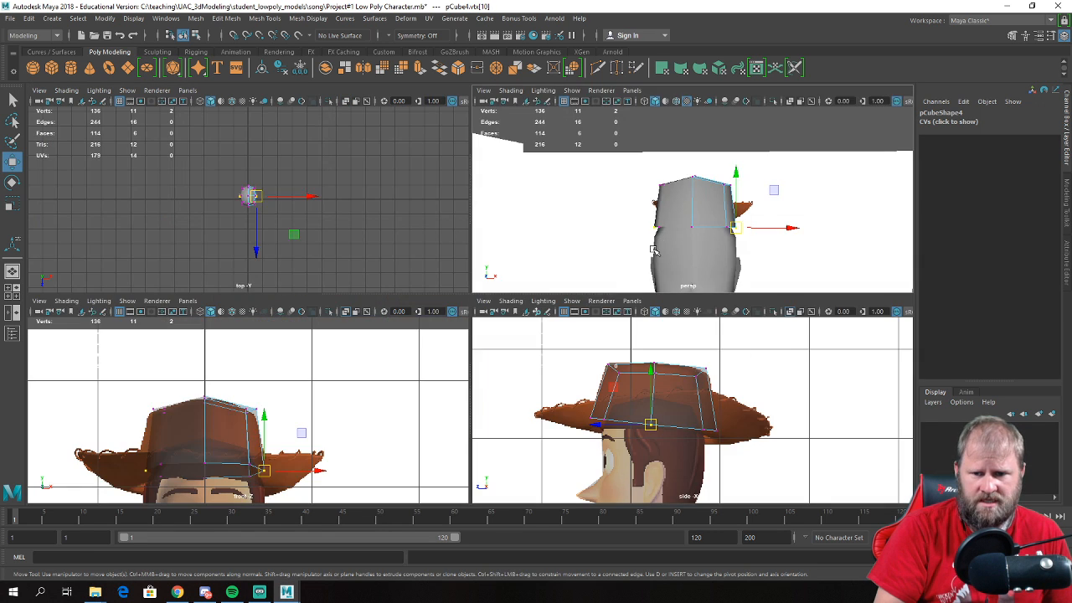
{"action": "key", "text": "space"}
{"action": "key", "text": "space"}
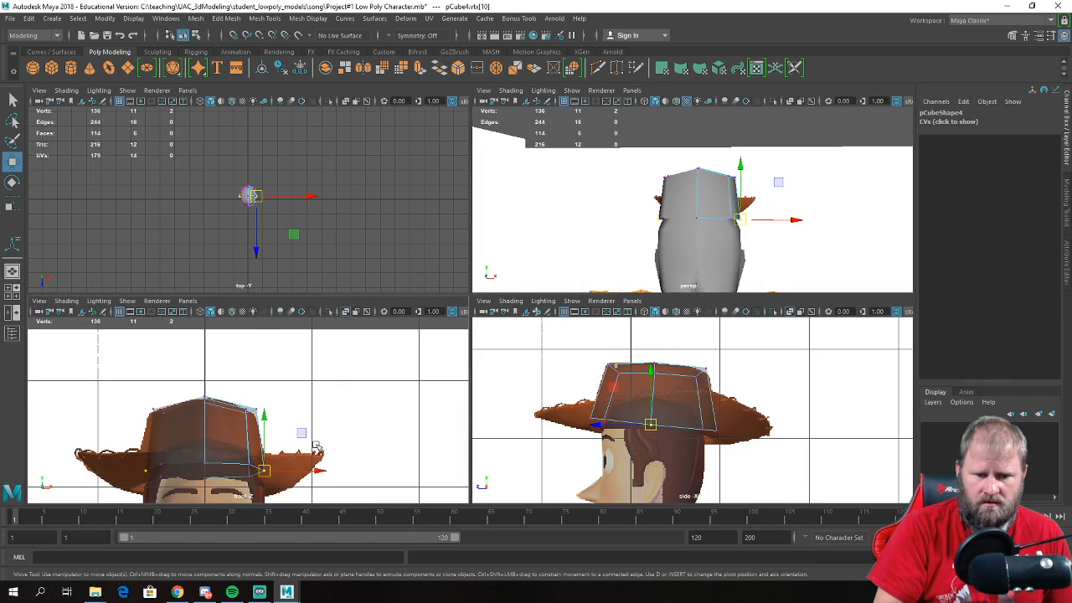
{"action": "key", "text": "space"}
{"action": "left_click_drag", "start_coordinate": [545, 405], "coordinate": [558, 407]}
{"action": "left_click_drag", "start_coordinate": [404, 197], "coordinate": [541, 265]}
{"action": "key", "text": "space"}
{"action": "key", "text": "space"}
- Inspect the hat crown on the head in the perspective view, then select both of its halves
{"action": "left_click_drag", "start_coordinate": [679, 265], "coordinate": [448, 285], "text": "alt"}
{"action": "left_click", "coordinate": [232, 307]}
{"action": "left_click_drag", "start_coordinate": [232, 307], "coordinate": [383, 282], "text": "alt"}
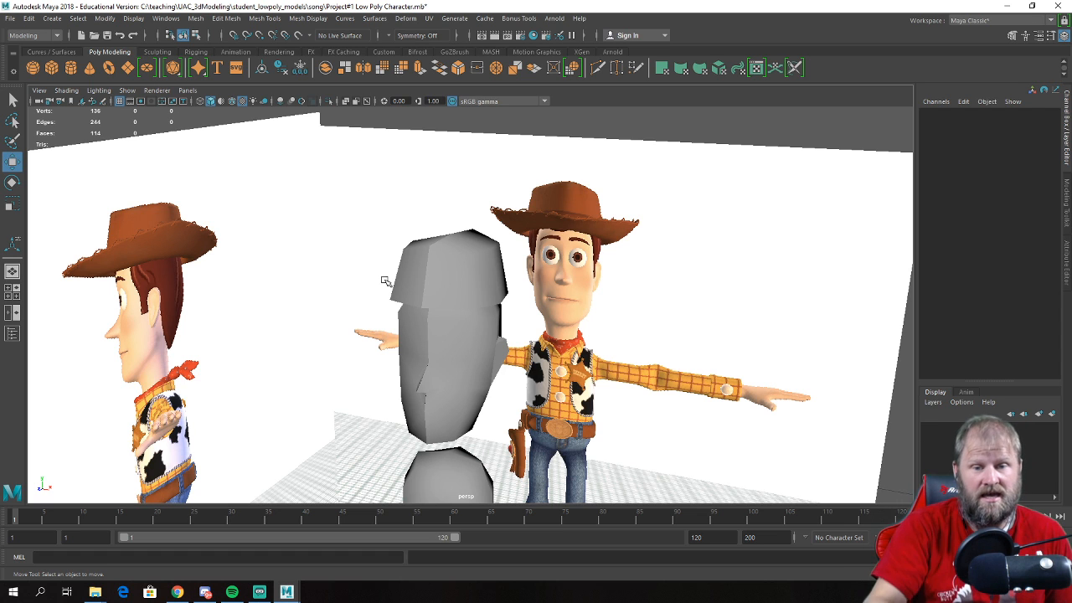
{"action": "scroll", "coordinate": [411, 280], "scroll_direction": "up", "scroll_amount": 4}
{"action": "left_click_drag", "start_coordinate": [414, 280], "coordinate": [458, 286], "text": "alt"}
{"action": "left_click", "coordinate": [459, 273]}
{"action": "left_click", "coordinate": [399, 240], "text": "shift"}
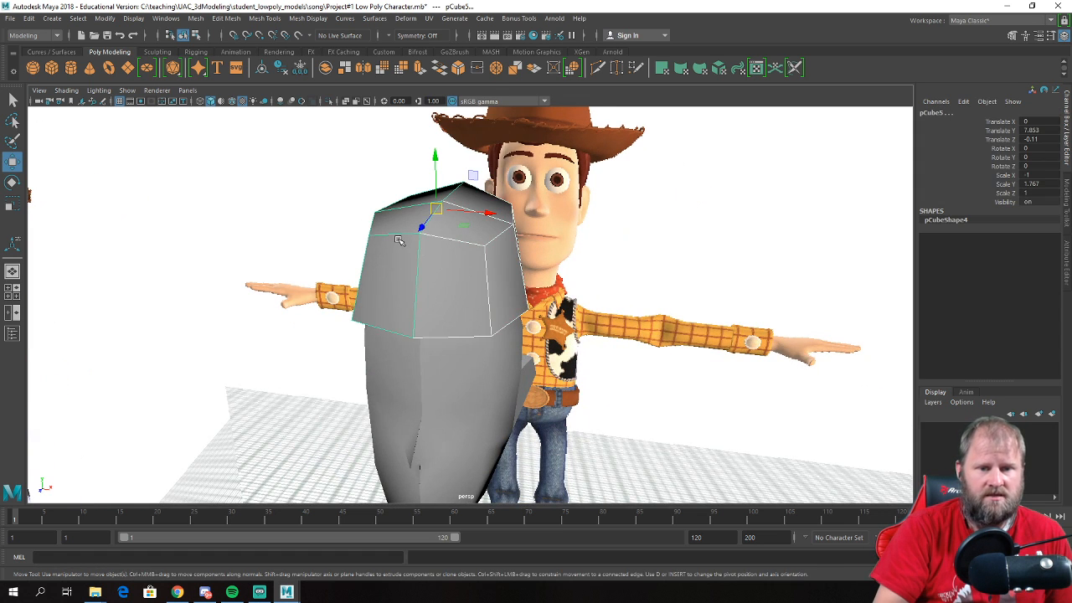
- Adjust the height of the vertices on top of the hat crown
{"action": "left_click_drag", "start_coordinate": [449, 242], "coordinate": [349, 250], "text": "alt"}
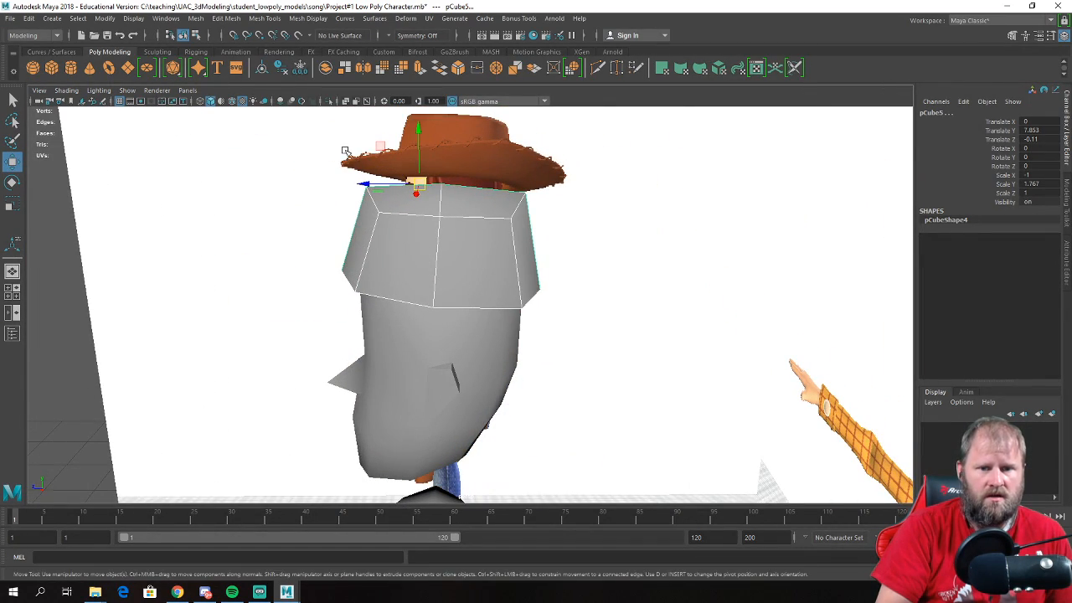
{"action": "left_click_drag", "start_coordinate": [432, 243], "coordinate": [545, 238], "text": "alt"}
{"action": "right_click_drag", "start_coordinate": [464, 210], "coordinate": [419, 205]}
{"action": "left_click_drag", "start_coordinate": [415, 178], "coordinate": [470, 214]}
{"action": "left_click_drag", "start_coordinate": [450, 130], "coordinate": [437, 226]}
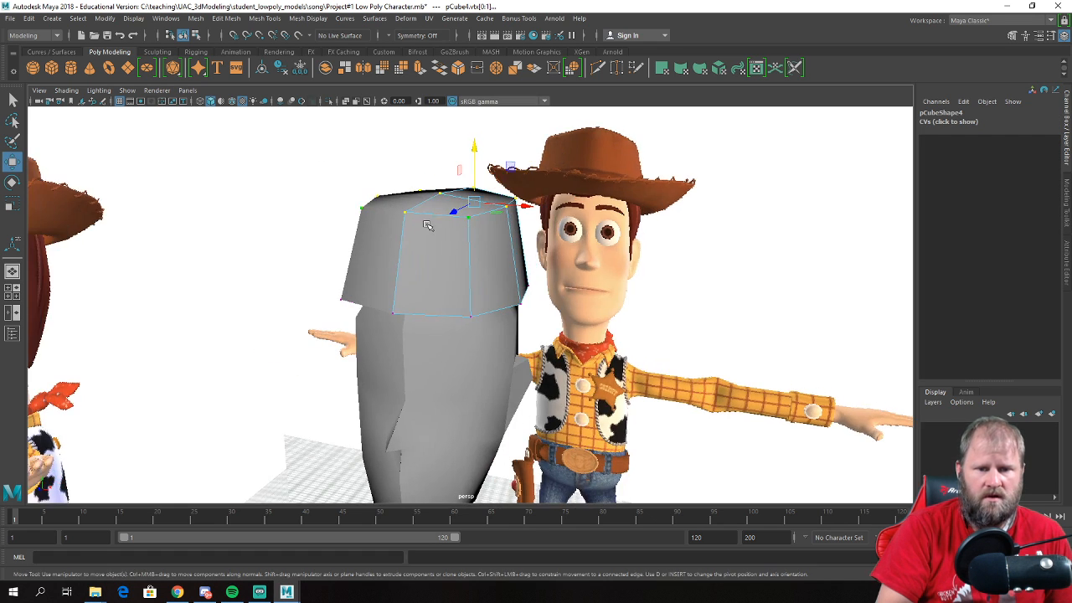
- Combine the two mirrored halves of the hat crown into one mesh
{"action": "right_click_drag", "start_coordinate": [422, 215], "coordinate": [474, 208]}
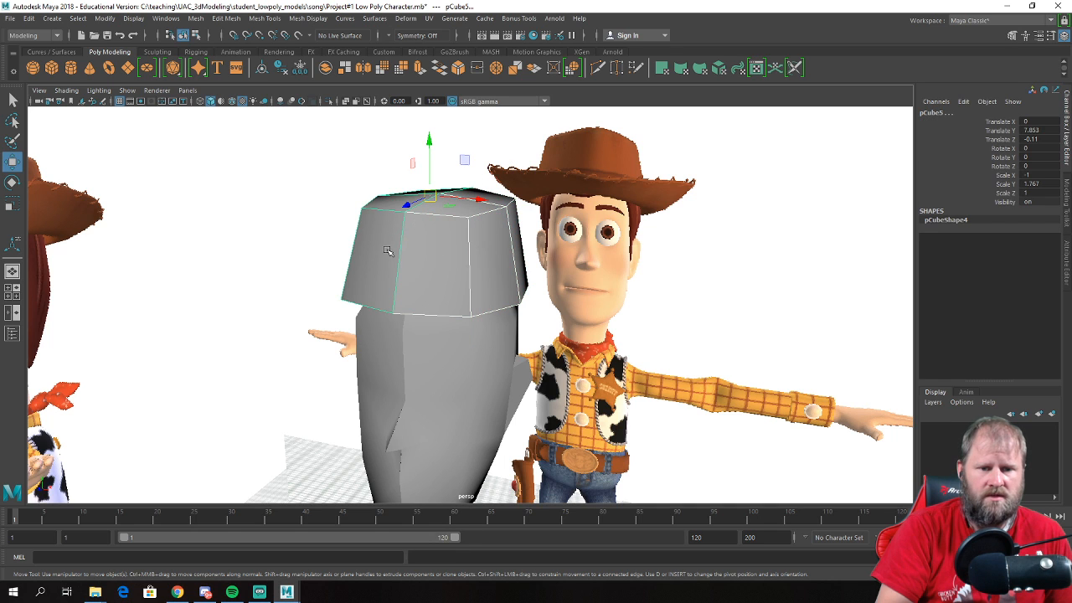
{"action": "left_click", "coordinate": [204, 22]}
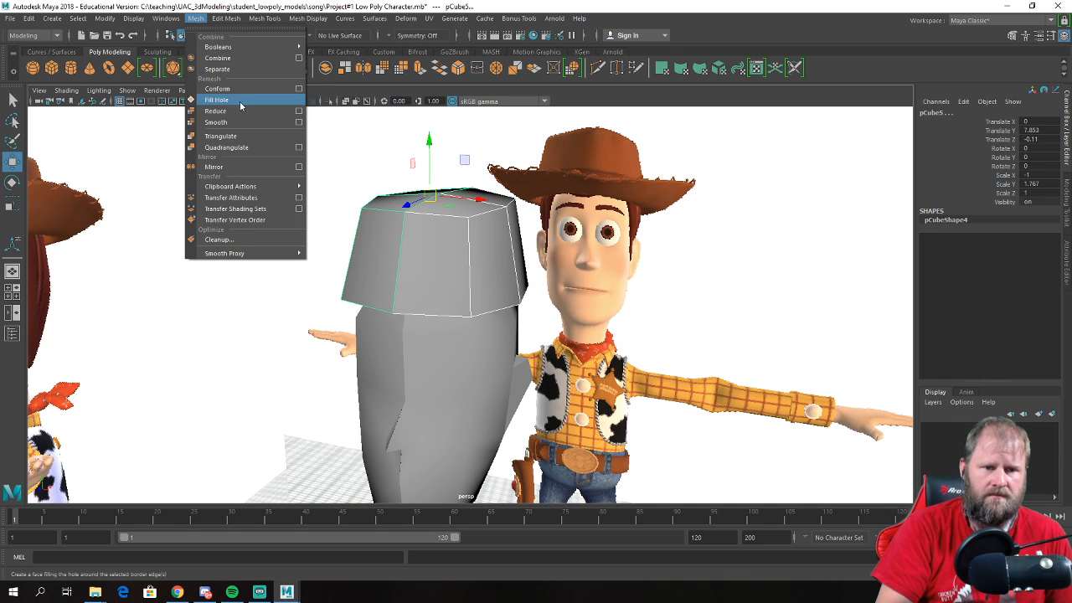
{"action": "left_click", "coordinate": [262, 63]}
- Merge the overlapping vertices along the centre seam of the combined hat crown
{"action": "left_click_drag", "start_coordinate": [377, 179], "coordinate": [433, 209], "text": "alt"}
{"action": "right_click_drag", "start_coordinate": [433, 210], "coordinate": [394, 200]}
{"action": "left_click_drag", "start_coordinate": [426, 147], "coordinate": [459, 370]}
{"action": "right_click_drag", "start_coordinate": [454, 261], "coordinate": [491, 171], "text": "shift"}
{"action": "scroll", "coordinate": [497, 234], "scroll_direction": "up", "scroll_amount": 3}
{"action": "left_click_drag", "start_coordinate": [498, 234], "coordinate": [441, 219], "text": "alt"}
{"action": "right_click_drag", "start_coordinate": [441, 160], "coordinate": [491, 139]}
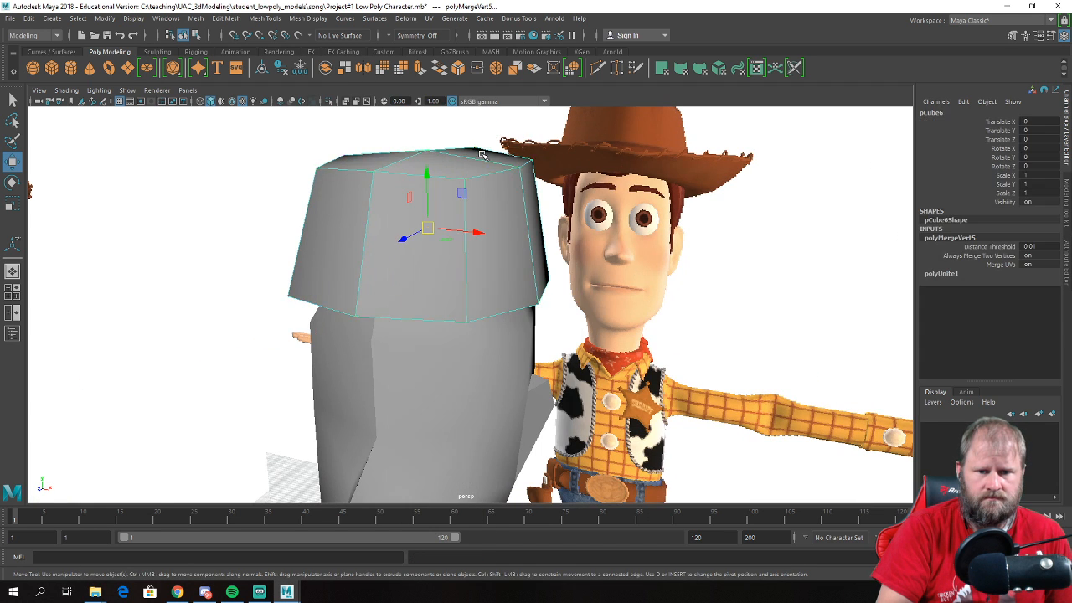
- Examine the hat crown on the head from the front and side against the reference images
{"action": "scroll", "coordinate": [532, 227], "scroll_direction": "down", "scroll_amount": 4}
{"action": "left_click", "coordinate": [660, 290]}
{"action": "scroll", "coordinate": [653, 289], "scroll_direction": "down", "scroll_amount": 5}
{"action": "left_click_drag", "start_coordinate": [593, 283], "coordinate": [465, 279], "text": "alt"}
{"action": "middle_click_drag", "start_coordinate": [408, 322], "coordinate": [408, 302], "text": "alt"}
{"action": "scroll", "coordinate": [392, 308], "scroll_direction": "up", "scroll_amount": 2}
{"action": "left_click_drag", "start_coordinate": [365, 307], "coordinate": [394, 313], "text": "alt"}
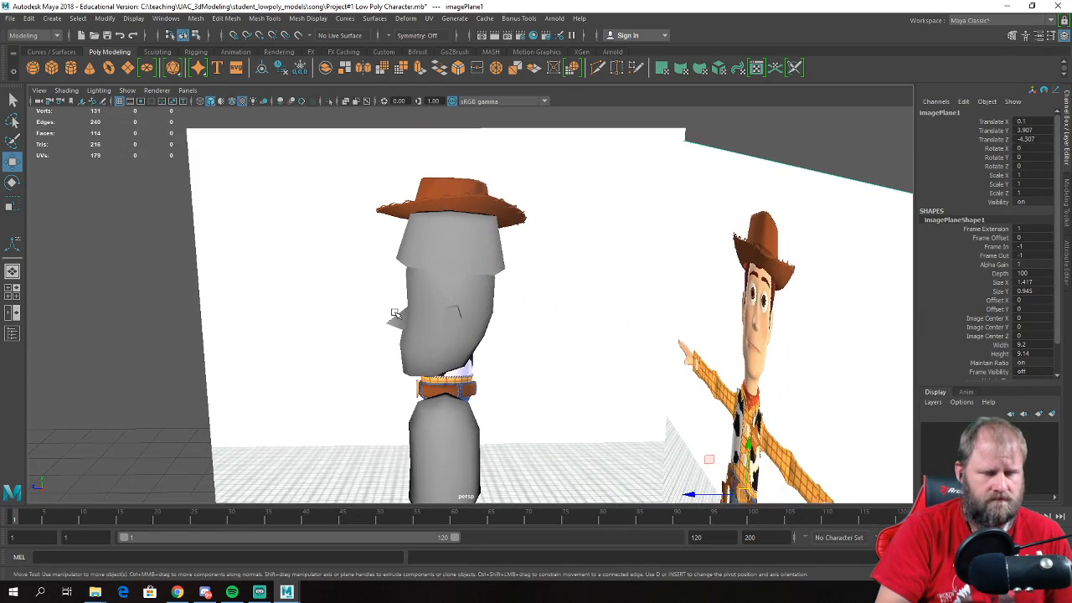
- Extrude the bottom border edge loop of the hat crown and scale it outward to form the brim
{"action": "left_click", "coordinate": [443, 220]}
{"action": "left_click_drag", "start_coordinate": [443, 220], "coordinate": [558, 233], "text": "alt"}
{"action": "scroll", "coordinate": [558, 233], "scroll_direction": "up", "scroll_amount": 2}
{"action": "left_click", "coordinate": [424, 223]}
{"action": "left_click_drag", "start_coordinate": [423, 223], "coordinate": [478, 251], "text": "alt"}
{"action": "right_click_drag", "start_coordinate": [469, 231], "coordinate": [469, 208]}
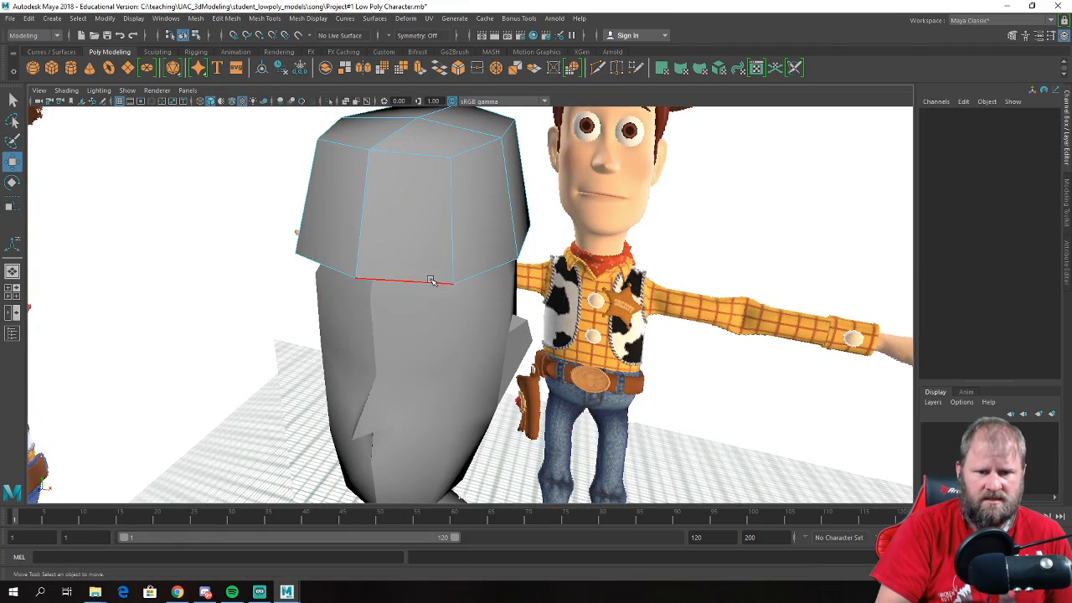
{"action": "left_click", "coordinate": [431, 278]}
{"action": "left_click_drag", "start_coordinate": [430, 278], "coordinate": [477, 265], "text": "alt"}
{"action": "right_click_drag", "start_coordinate": [474, 227], "coordinate": [473, 257], "text": "shift"}
{"action": "key", "text": "e"}
{"action": "key", "text": "r"}
{"action": "left_click_drag", "start_coordinate": [453, 259], "coordinate": [574, 278]}
- Raise the brim's outer edge loop and narrow its width to match the reference hat in the front view
{"action": "key", "text": "space"}
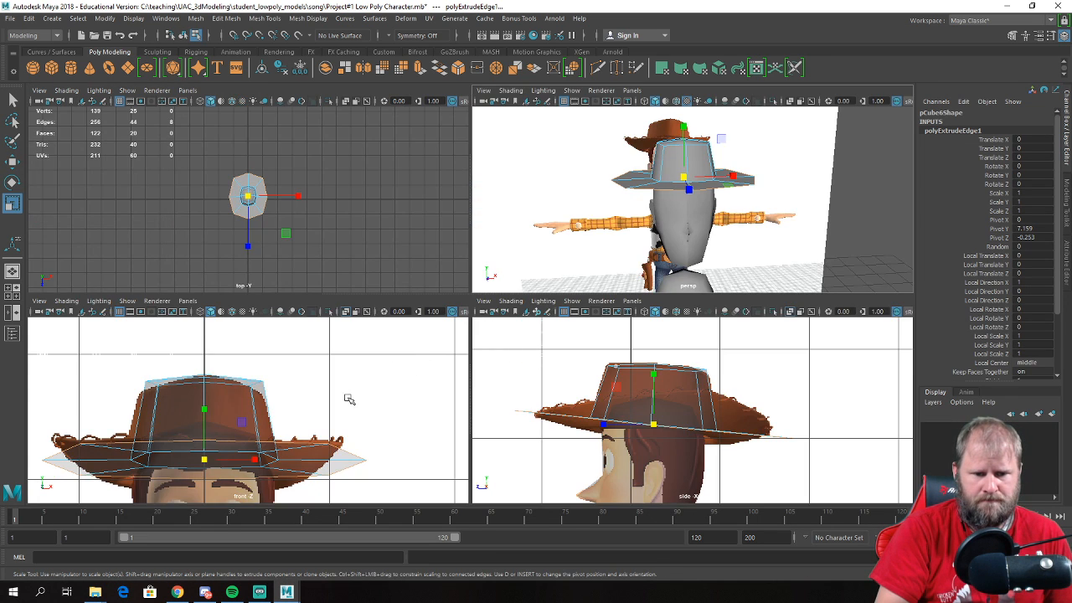
{"action": "key", "text": "space"}
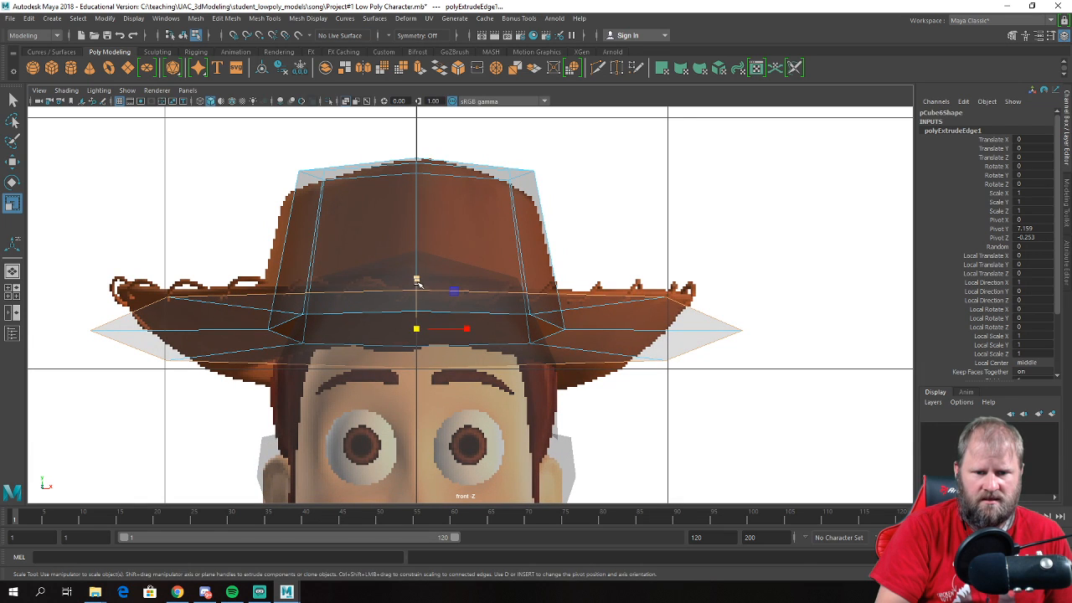
{"action": "key", "text": "w"}
{"action": "mouse_move", "coordinate": [419, 270]}
{"action": "left_mouse_down"}
{"action": "mouse_move", "coordinate": [421, 235]}
{"action": "mouse_move", "coordinate": [425, 265]}
{"action": "left_mouse_up"}
{"action": "key", "text": "e"}
{"action": "key", "text": "r"}
{"action": "left_click_drag", "start_coordinate": [468, 319], "coordinate": [462, 317]}
- Scale the brim's outer edge loop front to back to match the reference hat in the side view
{"action": "key", "text": "space"}
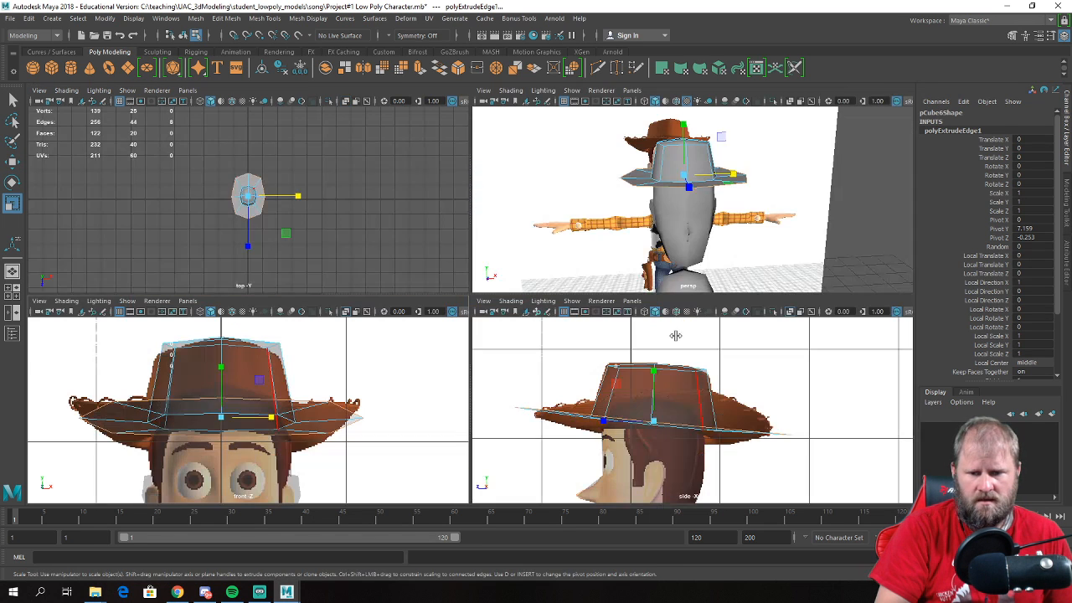
{"action": "key", "text": "space"}
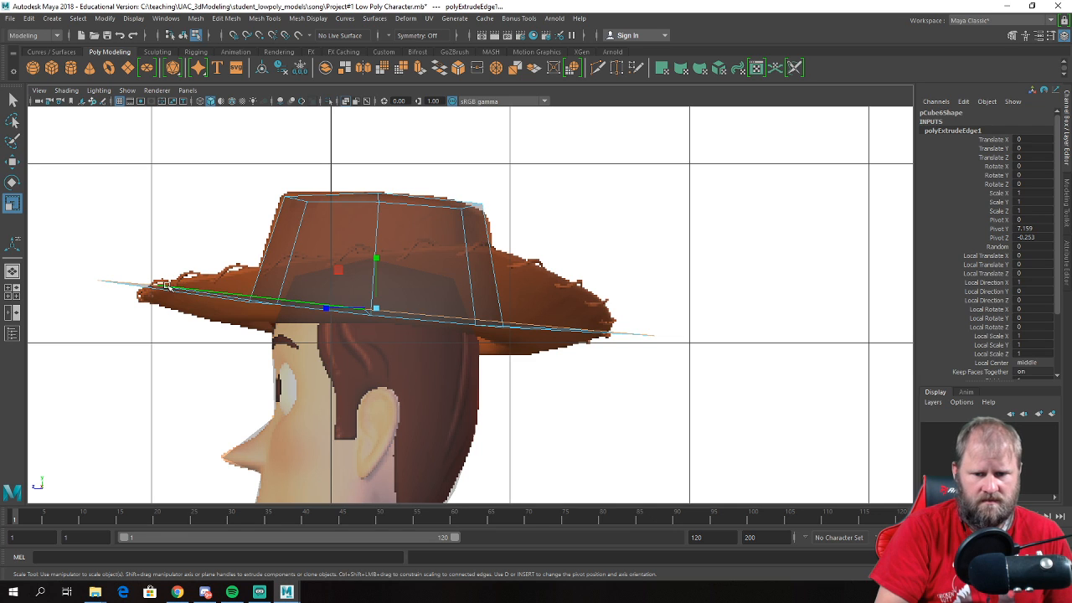
{"action": "left_click_drag", "start_coordinate": [327, 310], "coordinate": [332, 309]}
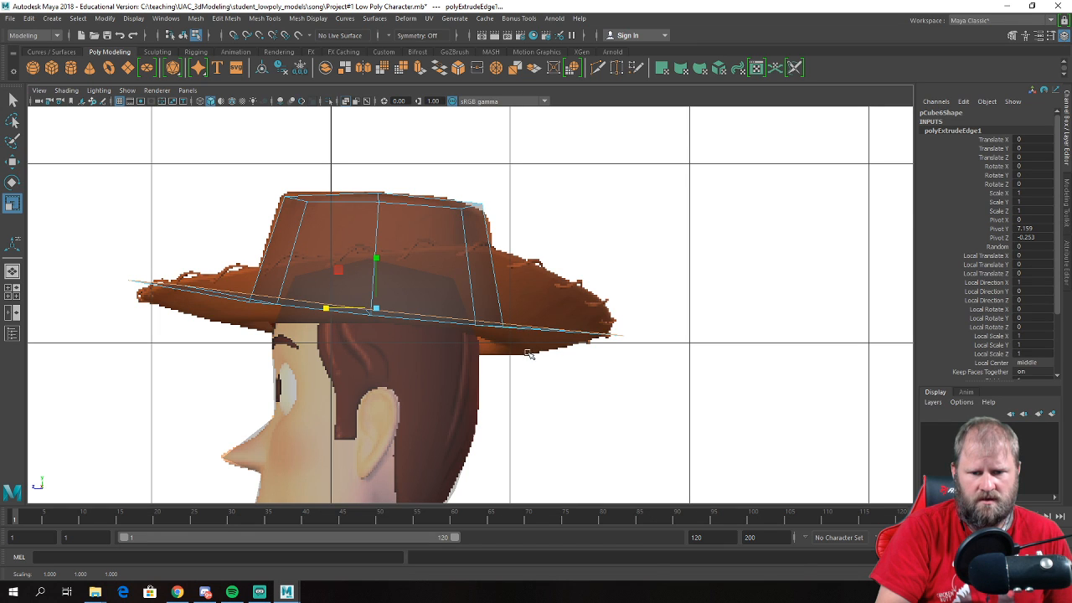
- Adjust the rear crown-base vertices and move the front brim vertices back onto the reference outline in the side view
{"action": "key", "text": "w"}
{"action": "right_click_drag", "start_coordinate": [476, 292], "coordinate": [418, 269]}
{"action": "mouse_move", "coordinate": [467, 299]}
{"action": "left_mouse_down"}
{"action": "mouse_move", "coordinate": [493, 344]}
{"action": "mouse_move", "coordinate": [479, 286]}
{"action": "left_mouse_up"}
{"action": "left_click_drag", "start_coordinate": [538, 353], "coordinate": [504, 278]}
{"action": "left_click_drag", "start_coordinate": [423, 267], "coordinate": [484, 347]}
{"action": "left_click_drag", "start_coordinate": [475, 282], "coordinate": [475, 283]}
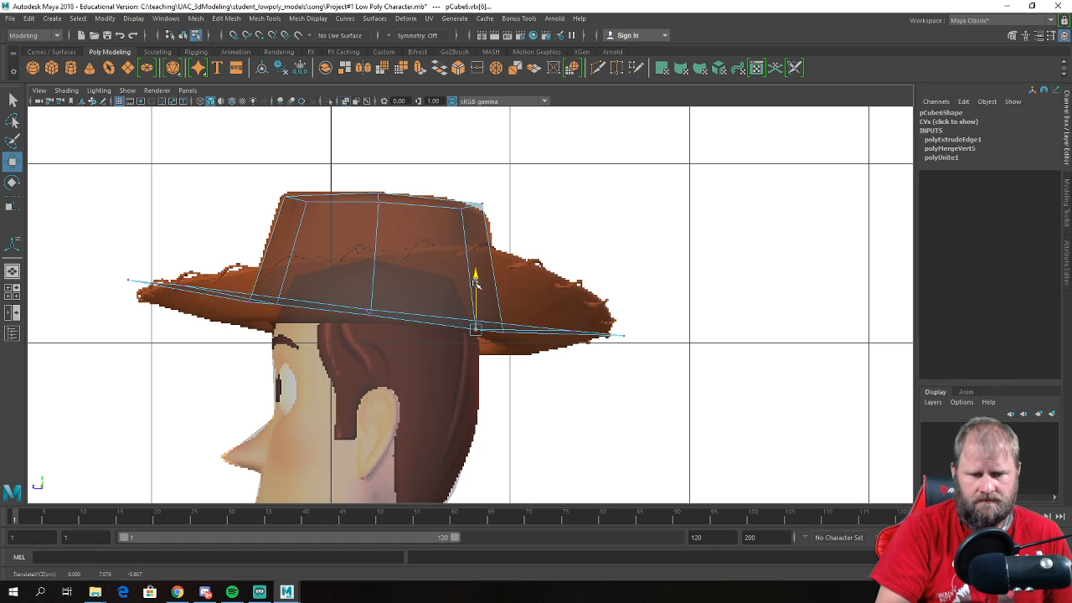
{"action": "left_click", "coordinate": [128, 280]}
{"action": "left_click_drag", "start_coordinate": [128, 280], "coordinate": [192, 291]}
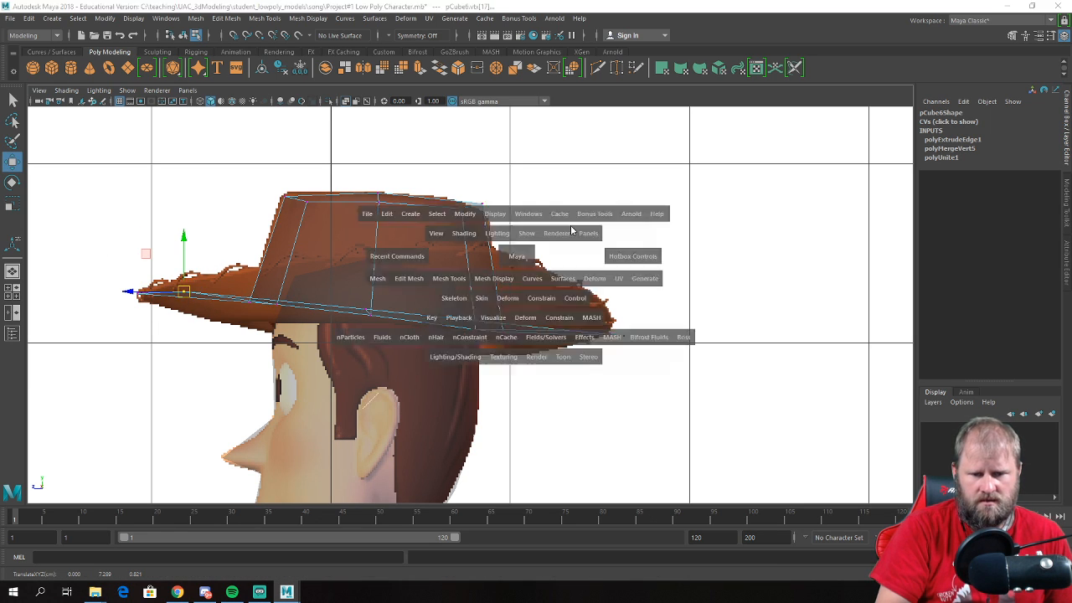
- Raise the outer side vertex of the brim on one side so that the brim curls upward
{"action": "key", "text": "space"}
{"action": "key", "text": "space"}
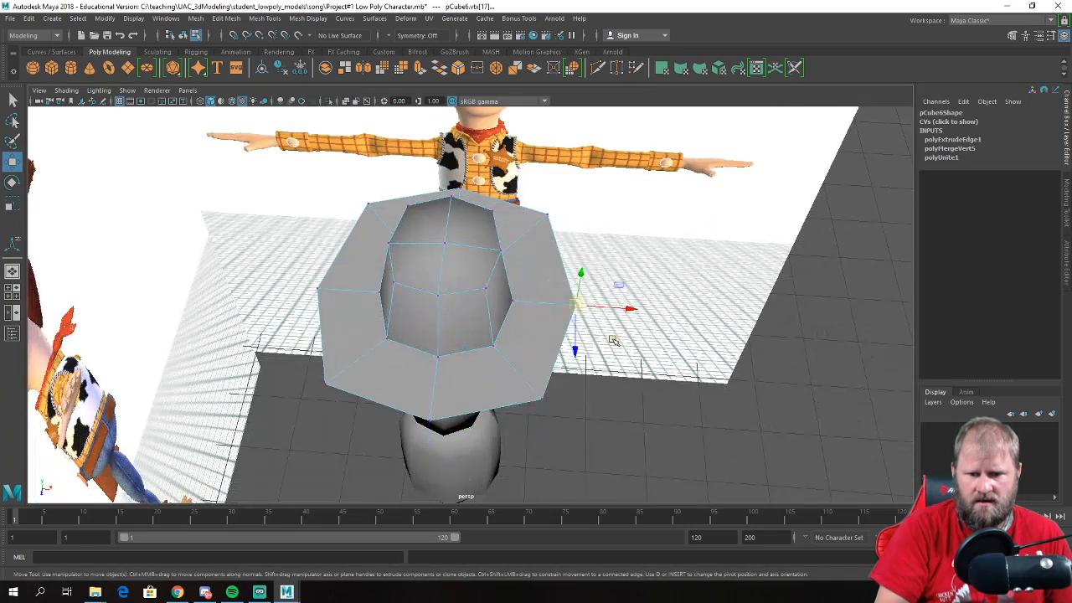
{"action": "left_click_drag", "start_coordinate": [614, 340], "coordinate": [574, 306], "text": "alt"}
{"action": "key", "text": "space"}
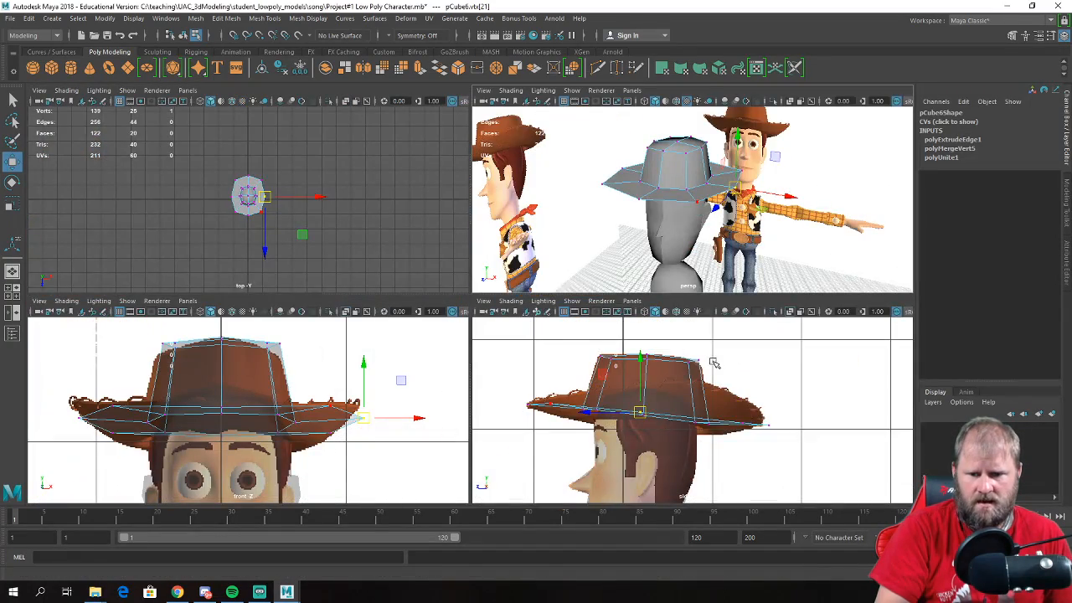
{"action": "key", "text": "space"}
{"action": "left_click_drag", "start_coordinate": [367, 309], "coordinate": [379, 253]}
- Move the rear-side, rear-tip and front brim vertices onto the reference hat outline in the side view
{"action": "left_click", "coordinate": [566, 330]}
{"action": "left_click_drag", "start_coordinate": [566, 330], "coordinate": [549, 272]}
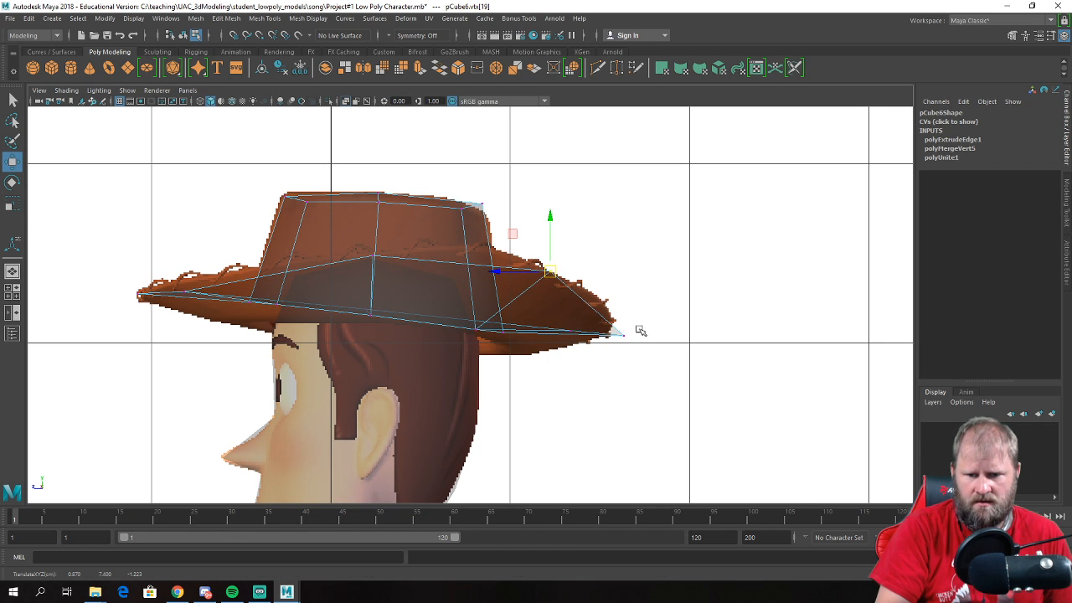
{"action": "left_click_drag", "start_coordinate": [627, 336], "coordinate": [619, 325]}
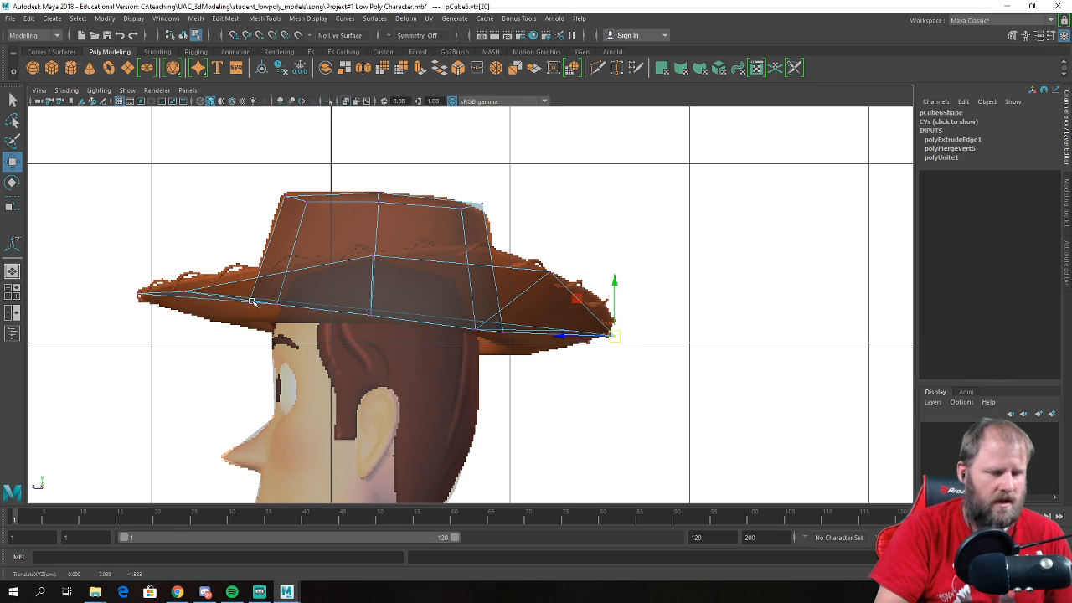
{"action": "mouse_move", "coordinate": [176, 274]}
{"action": "left_mouse_down"}
{"action": "mouse_move", "coordinate": [200, 304]}
{"action": "mouse_move", "coordinate": [187, 287]}
{"action": "left_mouse_up"}
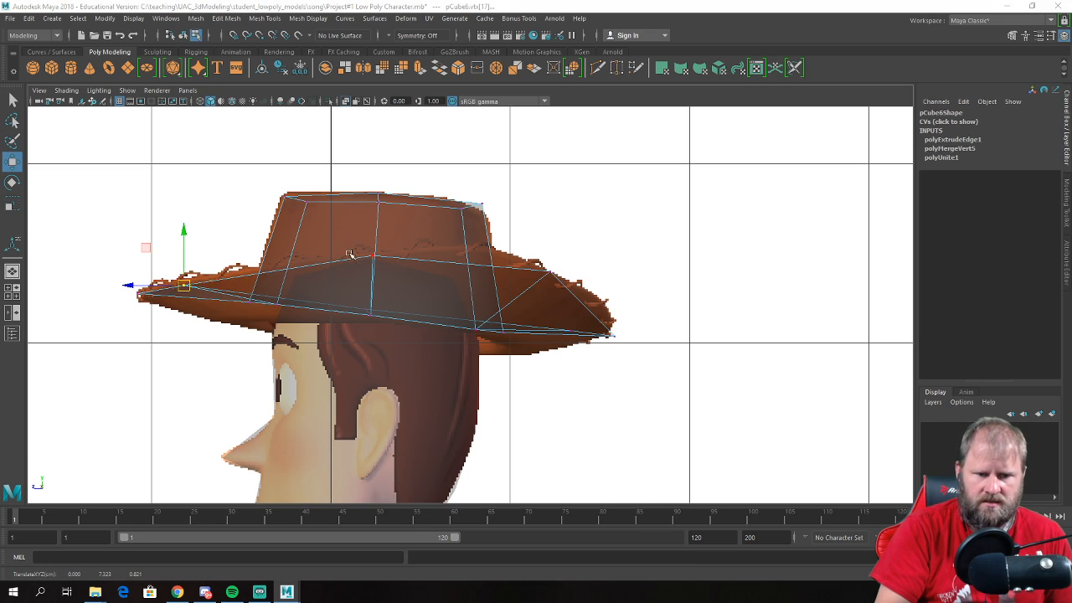
- Try to delete the faces of one half of the hat
{"action": "key", "text": "space"}
{"action": "key", "text": "space"}
{"action": "left_click_drag", "start_coordinate": [624, 240], "coordinate": [537, 240], "text": "alt"}
{"action": "left_click_drag", "start_coordinate": [513, 239], "coordinate": [485, 220], "text": "alt"}
{"action": "right_click_drag", "start_coordinate": [483, 205], "coordinate": [486, 238]}
{"action": "left_click_drag", "start_coordinate": [639, 330], "coordinate": [465, 155]}
{"action": "left_click_drag", "start_coordinate": [586, 191], "coordinate": [570, 218], "text": "alt"}
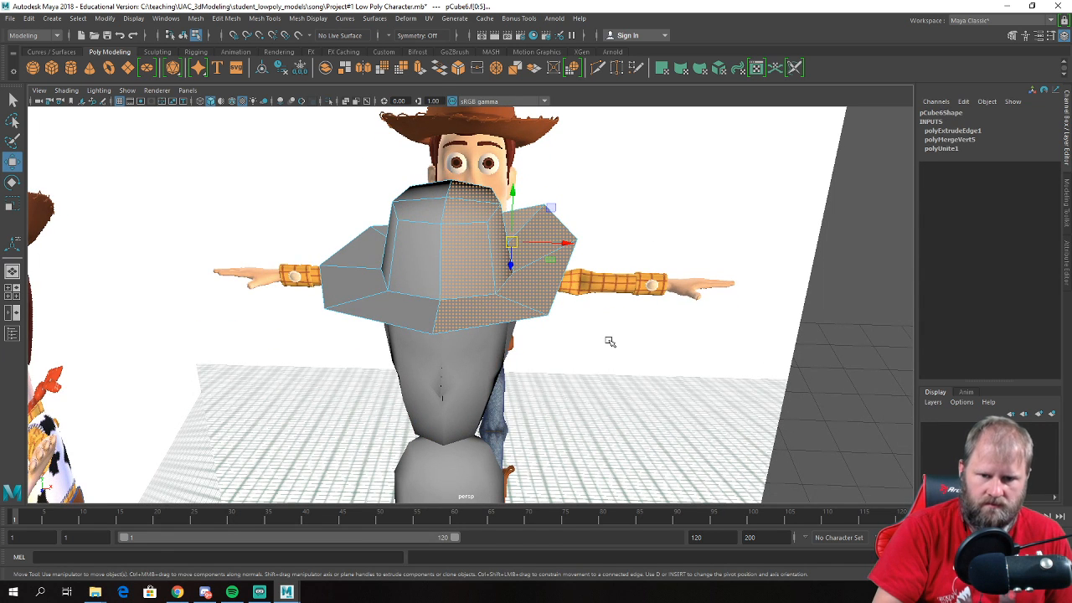
{"action": "key", "text": "Delete"}
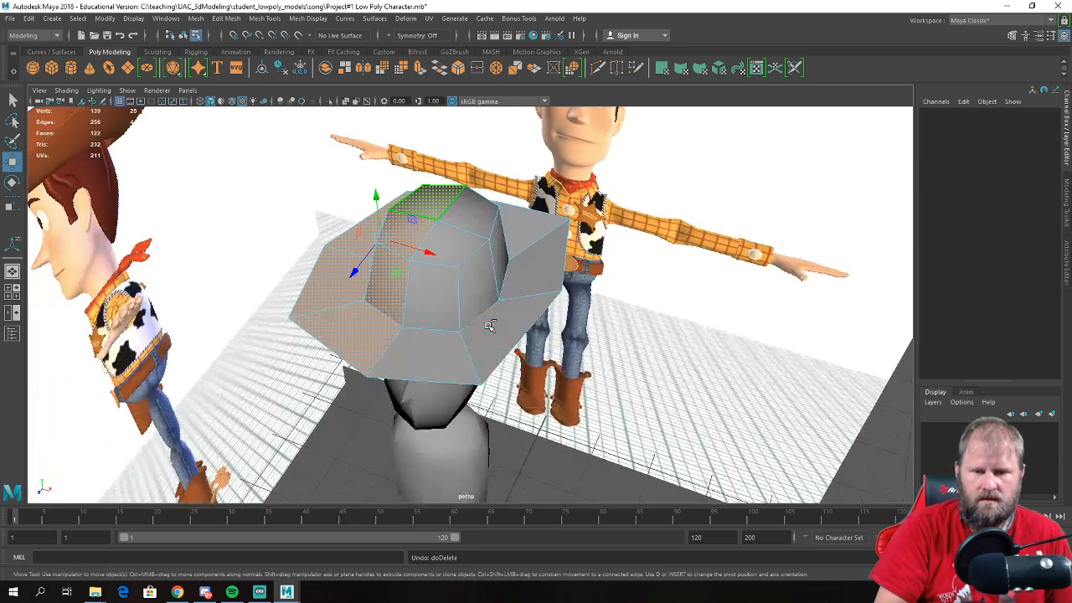
- Insert an edge loop around the middle of the hat brim
{"action": "left_click_drag", "start_coordinate": [490, 318], "coordinate": [502, 276], "text": "alt"}
{"action": "right_click_drag", "start_coordinate": [478, 278], "coordinate": [545, 251]}
{"action": "left_click_drag", "start_coordinate": [546, 298], "coordinate": [535, 249], "text": "alt"}
{"action": "right_click_drag", "start_coordinate": [536, 247], "coordinate": [478, 266], "text": "shift"}
{"action": "left_click_drag", "start_coordinate": [482, 270], "coordinate": [517, 286], "text": "alt"}
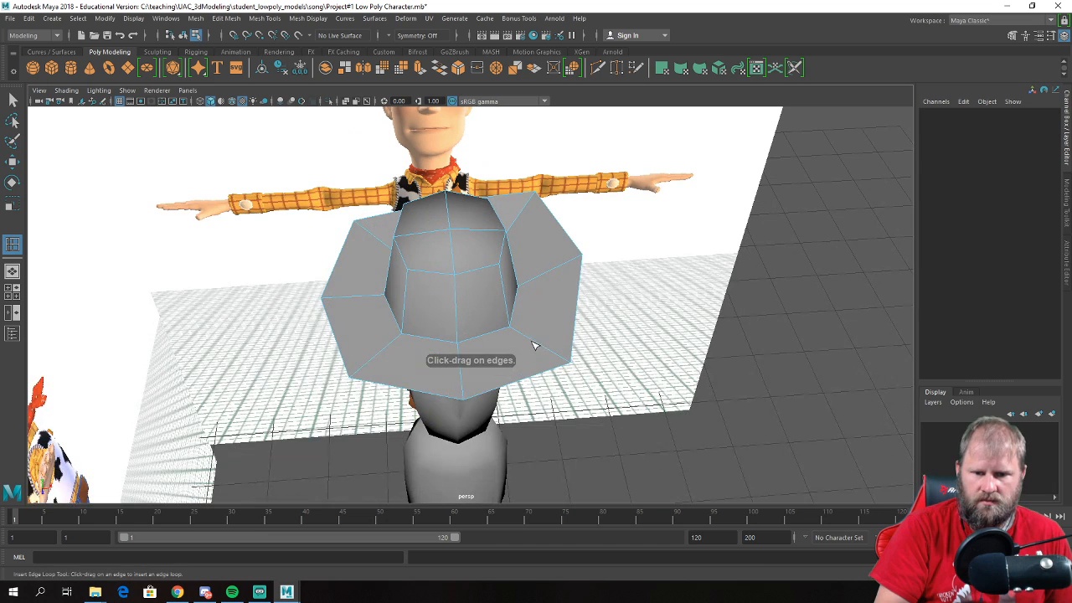
{"action": "left_click_drag", "start_coordinate": [534, 347], "coordinate": [540, 346]}
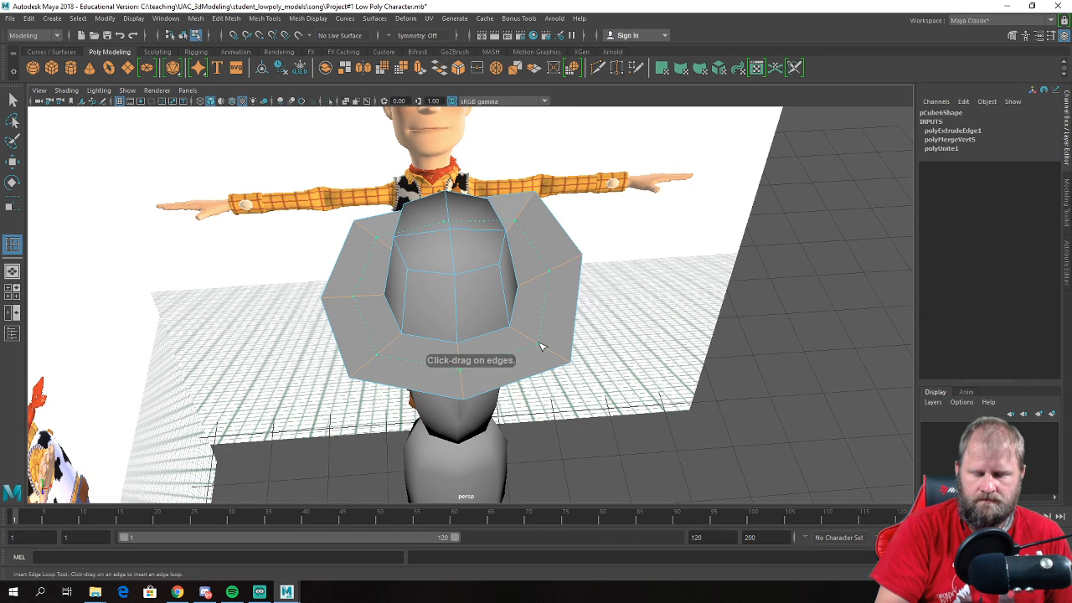
{"action": "left_click_drag", "start_coordinate": [538, 344], "coordinate": [538, 345]}
{"action": "key", "text": "w"}
- Delete the faces of the hat half whose brim has not been curled upward
{"action": "left_click_drag", "start_coordinate": [538, 344], "coordinate": [534, 295], "text": "alt"}
{"action": "right_click_drag", "start_coordinate": [502, 215], "coordinate": [504, 241]}
{"action": "left_click_drag", "start_coordinate": [418, 318], "coordinate": [427, 339], "text": "alt"}
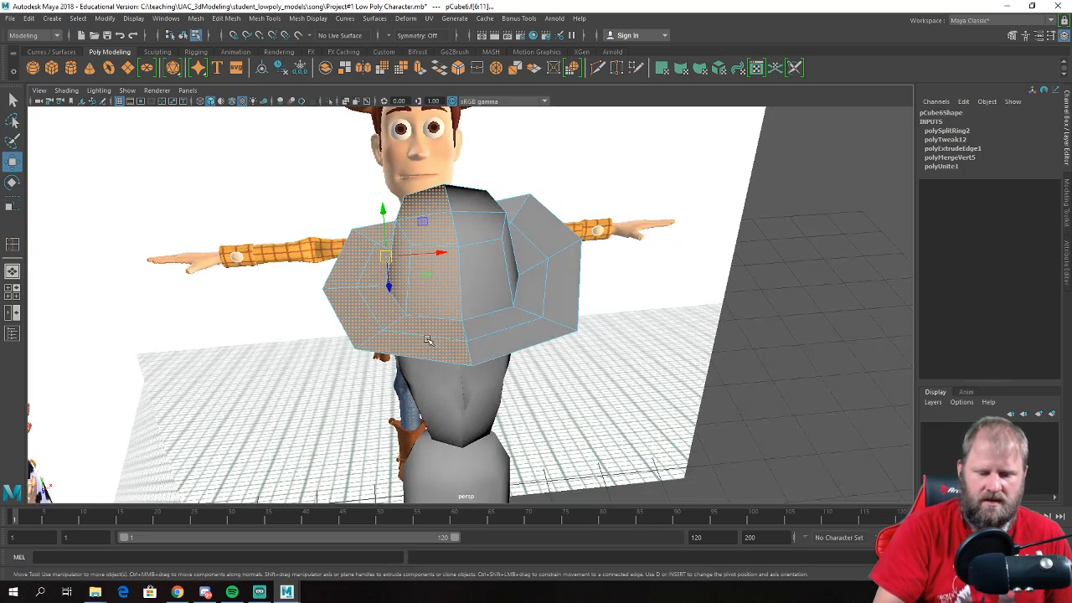
{"action": "left_click", "coordinate": [427, 339]}
{"action": "left_click_drag", "start_coordinate": [595, 341], "coordinate": [494, 306], "text": "alt"}
- Duplicate the remaining hat half with Duplicate Special as one instance, mirrored with an X scale of -1
{"action": "right_click_drag", "start_coordinate": [411, 185], "coordinate": [489, 164]}
{"action": "left_click", "coordinate": [468, 190]}
{"action": "left_click_drag", "start_coordinate": [469, 190], "coordinate": [526, 246], "text": "alt"}
{"action": "left_click", "coordinate": [500, 258]}
{"action": "left_click", "coordinate": [500, 258]}
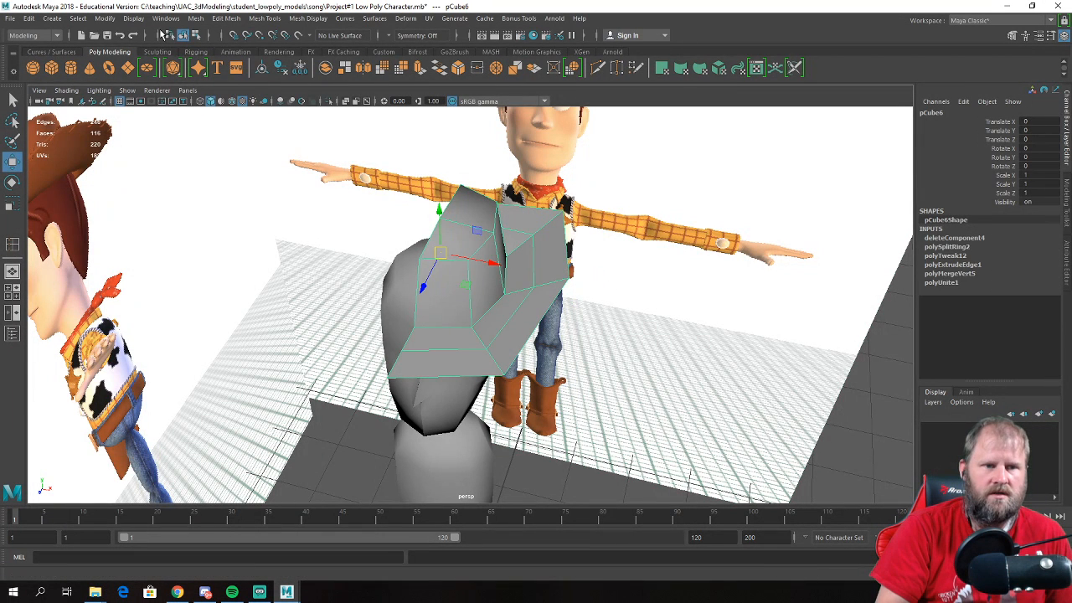
{"action": "left_click", "coordinate": [30, 18]}
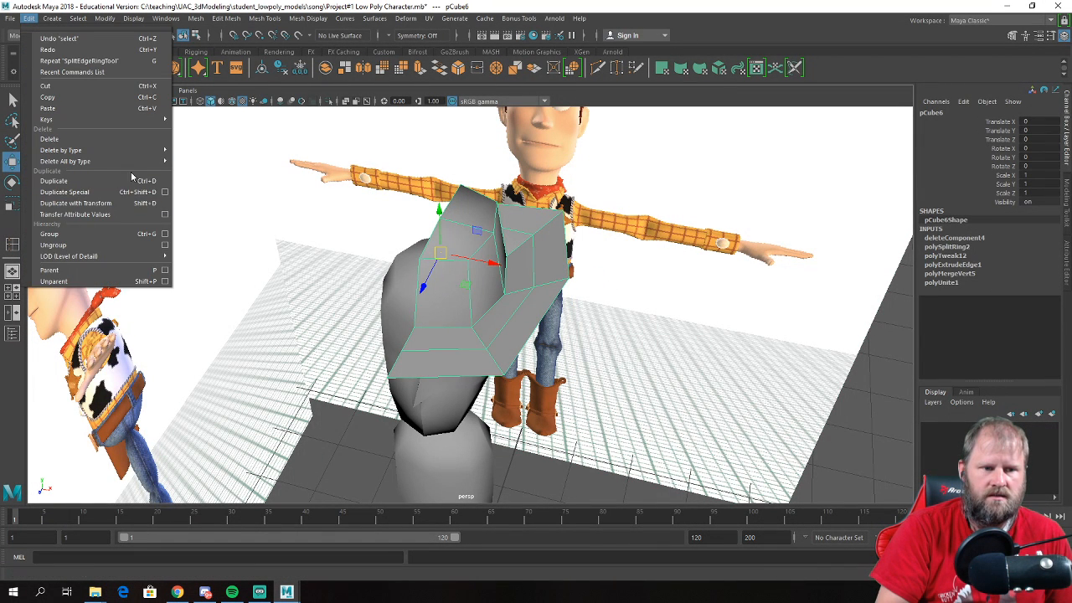
{"action": "left_click", "coordinate": [167, 193]}
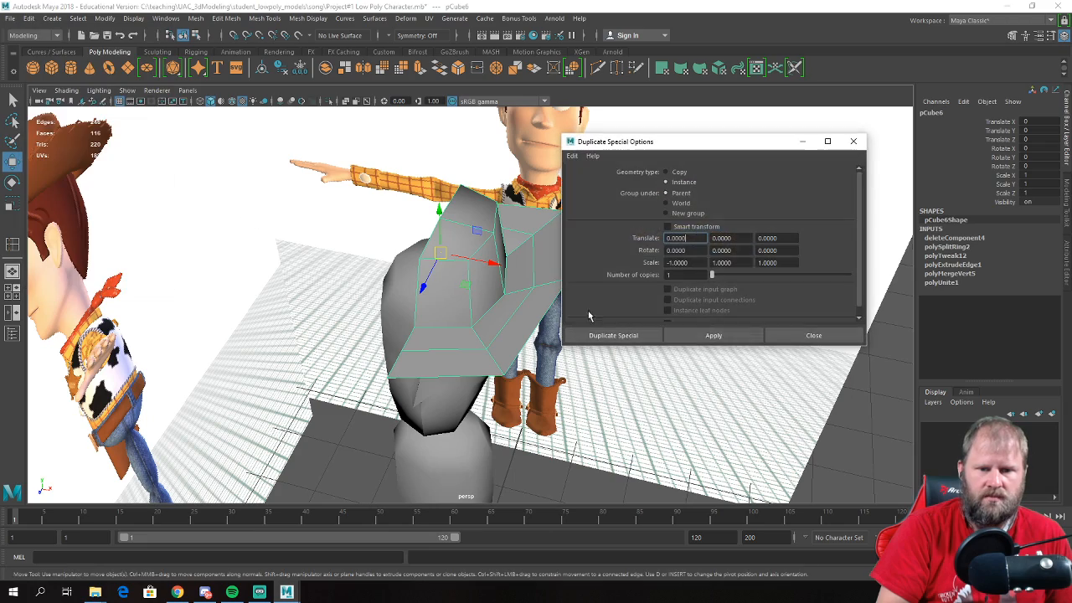
{"action": "left_click", "coordinate": [726, 336]}
{"action": "left_click", "coordinate": [808, 335]}
- Adjust the height of the front-side vertex on the hat brim
{"action": "left_click_drag", "start_coordinate": [651, 335], "coordinate": [539, 200], "text": "alt"}
{"action": "right_click_drag", "start_coordinate": [538, 200], "coordinate": [527, 192]}
{"action": "left_click_drag", "start_coordinate": [528, 192], "coordinate": [578, 205], "text": "alt"}
{"action": "left_click", "coordinate": [565, 195]}
{"action": "left_click", "coordinate": [528, 188]}
{"action": "left_click_drag", "start_coordinate": [536, 132], "coordinate": [474, 190]}
{"action": "left_click", "coordinate": [440, 188]}
{"action": "left_click_drag", "start_coordinate": [591, 205], "coordinate": [453, 170], "text": "alt"}
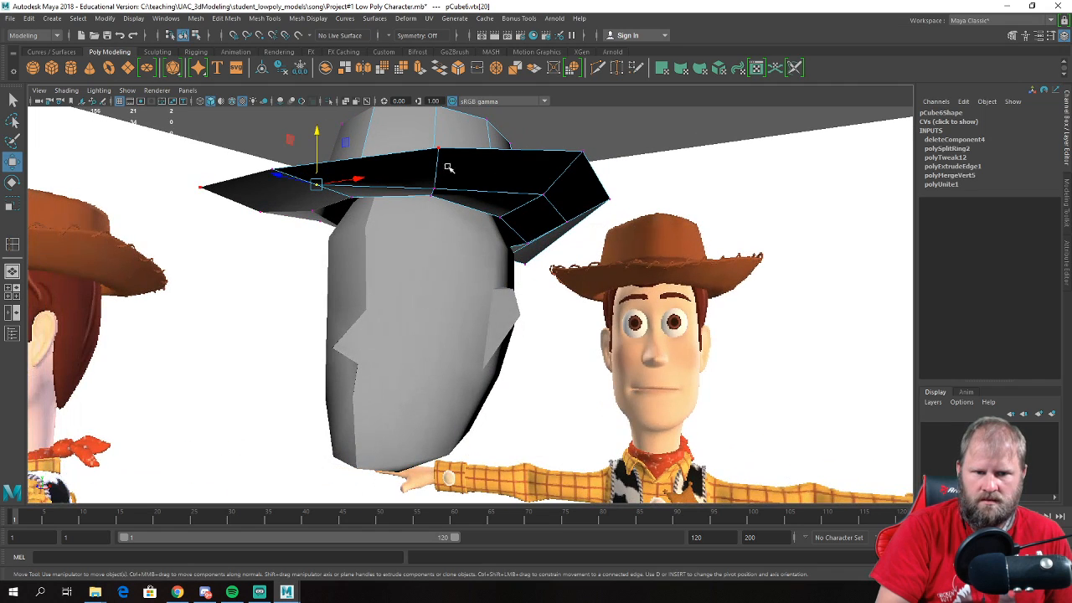
{"action": "left_click_drag", "start_coordinate": [319, 134], "coordinate": [564, 232]}
- Adjust the heights of the side and rear brim vertices to refine the brim's curve
{"action": "right_click_drag", "start_coordinate": [564, 232], "coordinate": [646, 263], "text": "alt"}
{"action": "left_click_drag", "start_coordinate": [646, 263], "coordinate": [601, 216], "text": "alt"}
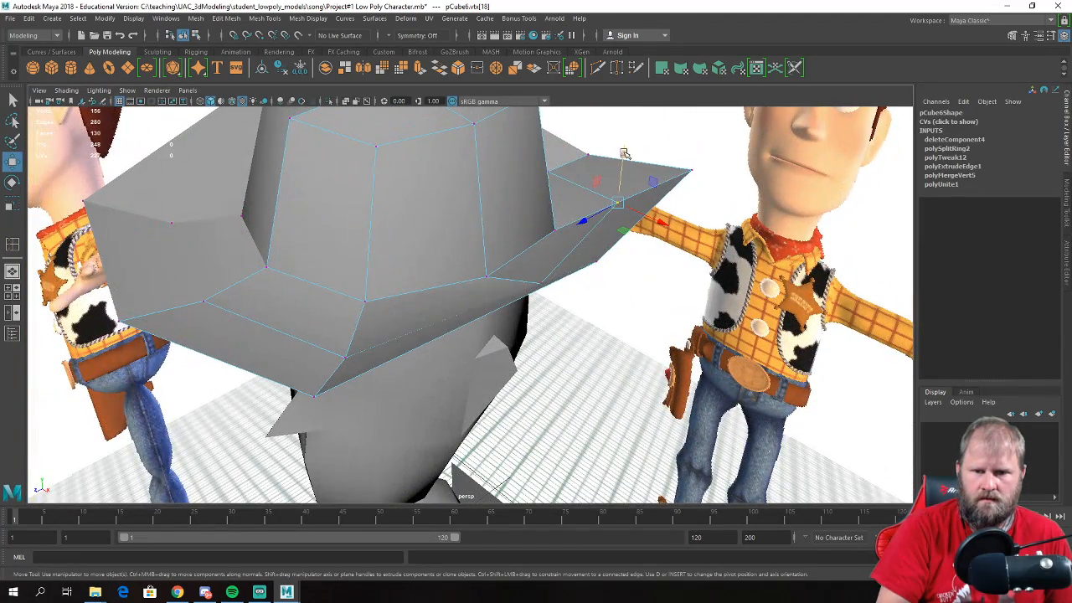
{"action": "left_click_drag", "start_coordinate": [628, 161], "coordinate": [680, 214], "text": "alt"}
{"action": "left_click", "coordinate": [633, 234]}
{"action": "left_click_drag", "start_coordinate": [707, 179], "coordinate": [537, 236]}
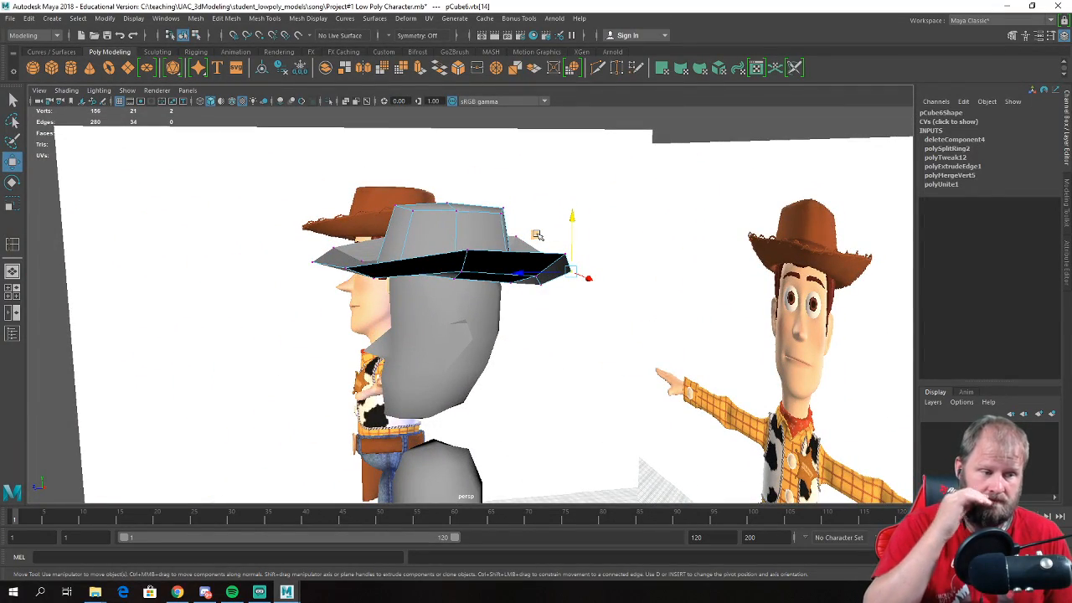
- Select both mirrored halves of the brimmed hat and combine them into one mesh
{"action": "left_click_drag", "start_coordinate": [369, 269], "coordinate": [467, 282], "text": "alt"}
{"action": "scroll", "coordinate": [467, 282], "scroll_direction": "down", "scroll_amount": 2}
{"action": "right_click_drag", "start_coordinate": [468, 267], "coordinate": [504, 243]}
{"action": "left_click", "coordinate": [657, 331]}
{"action": "left_click_drag", "start_coordinate": [657, 330], "coordinate": [576, 290], "text": "alt"}
{"action": "left_click", "coordinate": [581, 285]}
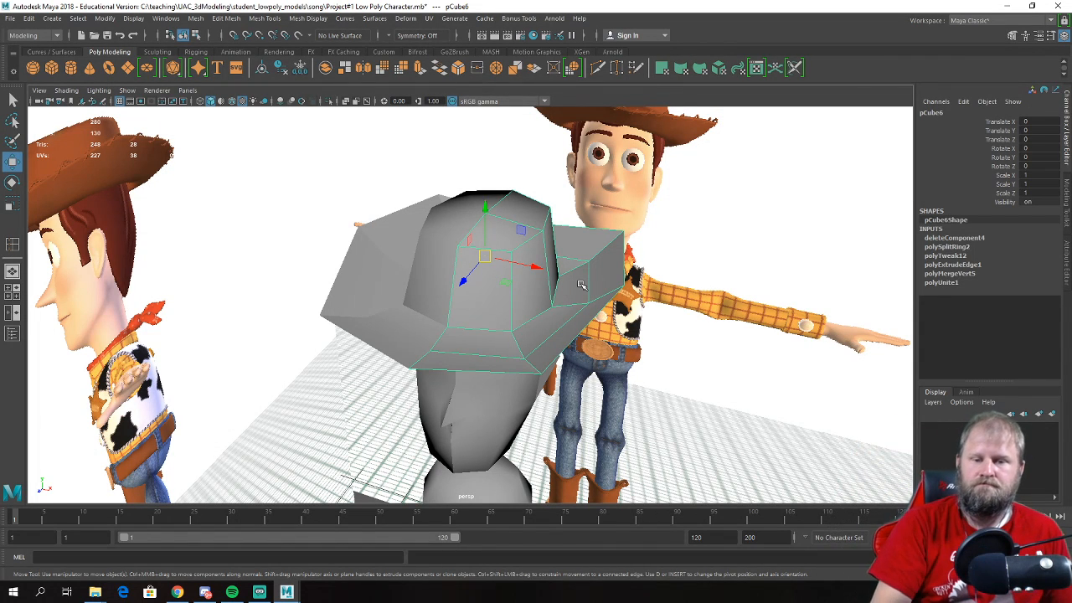
{"action": "left_click_drag", "start_coordinate": [556, 261], "coordinate": [466, 238], "text": "alt"}
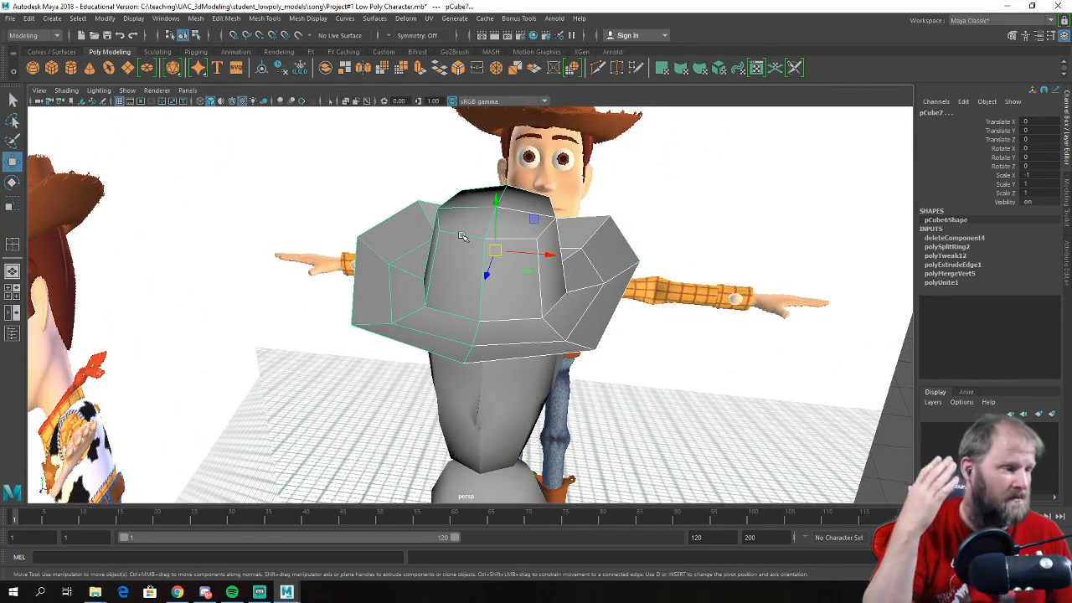
{"action": "left_click_drag", "start_coordinate": [462, 236], "coordinate": [485, 244], "text": "alt"}
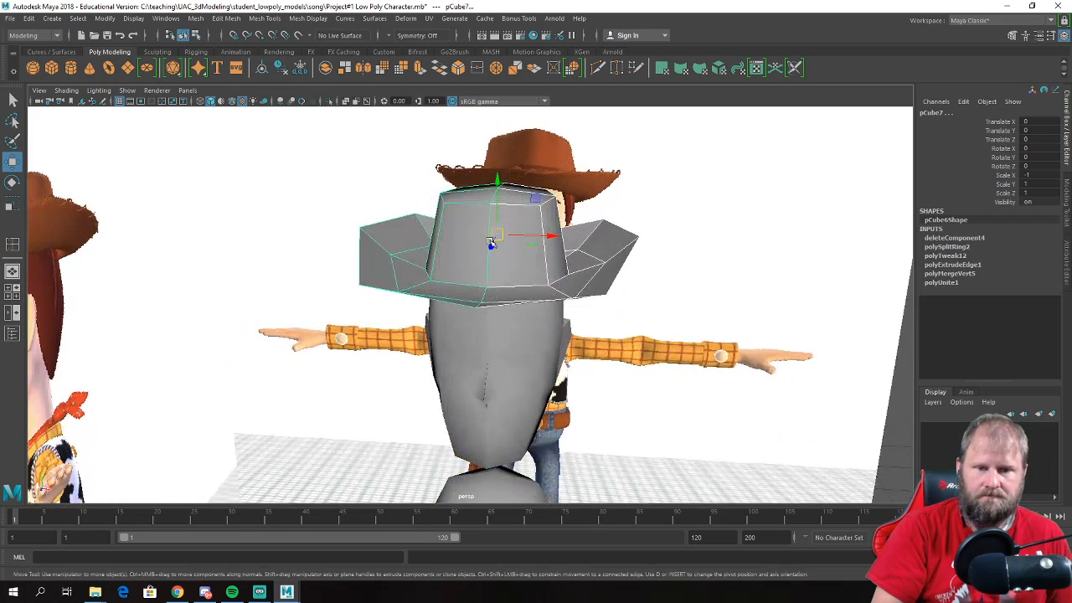
{"action": "left_click", "coordinate": [193, 19]}
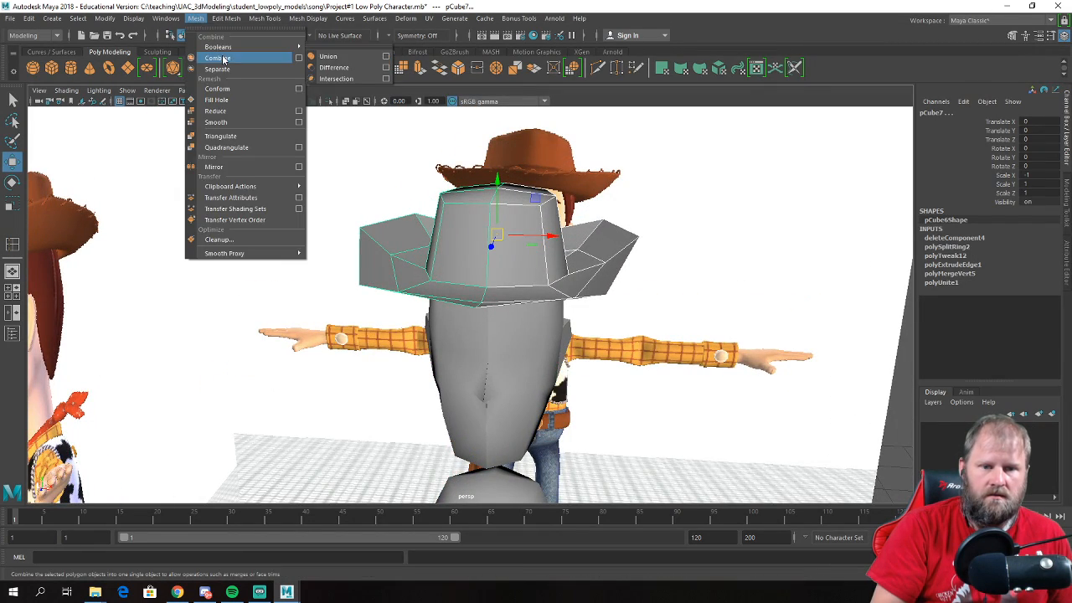
{"action": "left_click", "coordinate": [213, 54]}
- Merge the overlapping vertices along the centre seam of the combined hat
{"action": "right_click", "coordinate": [522, 216]}
{"action": "right_click_drag", "start_coordinate": [522, 216], "coordinate": [467, 216]}
{"action": "left_click_drag", "start_coordinate": [484, 150], "coordinate": [533, 413]}
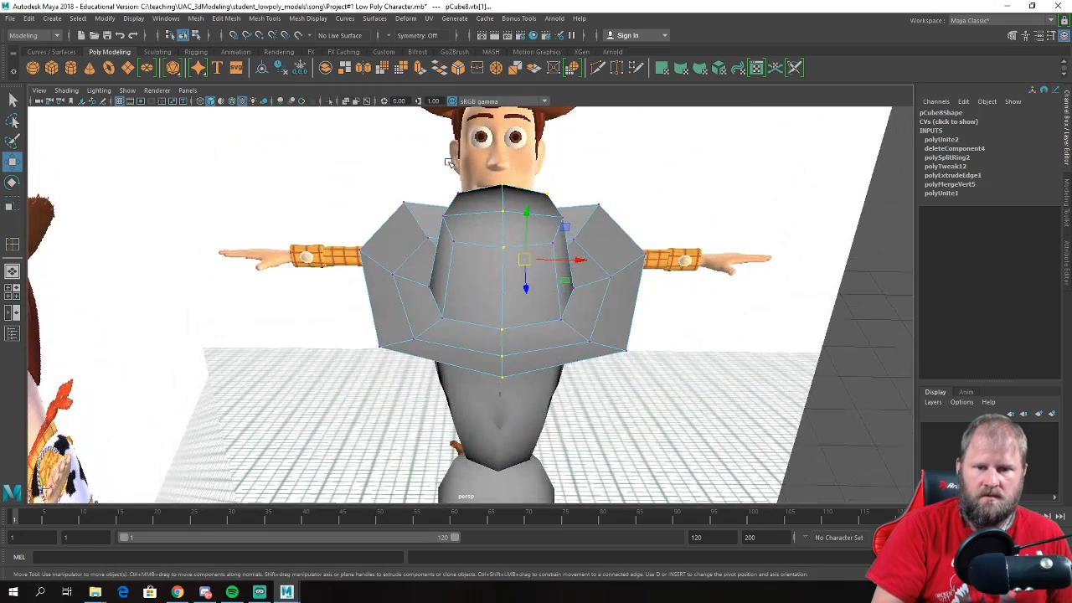
{"action": "right_click", "coordinate": [483, 227], "text": "shift"}
{"action": "right_click_drag", "start_coordinate": [499, 180], "coordinate": [505, 156], "text": "shift"}
{"action": "key", "text": "ctrl+z"}
{"action": "right_click_drag", "start_coordinate": [544, 233], "coordinate": [586, 184], "text": "shift"}
{"action": "left_click_drag", "start_coordinate": [586, 184], "coordinate": [485, 236], "text": "alt"}
{"action": "right_click_drag", "start_coordinate": [484, 236], "coordinate": [512, 244]}
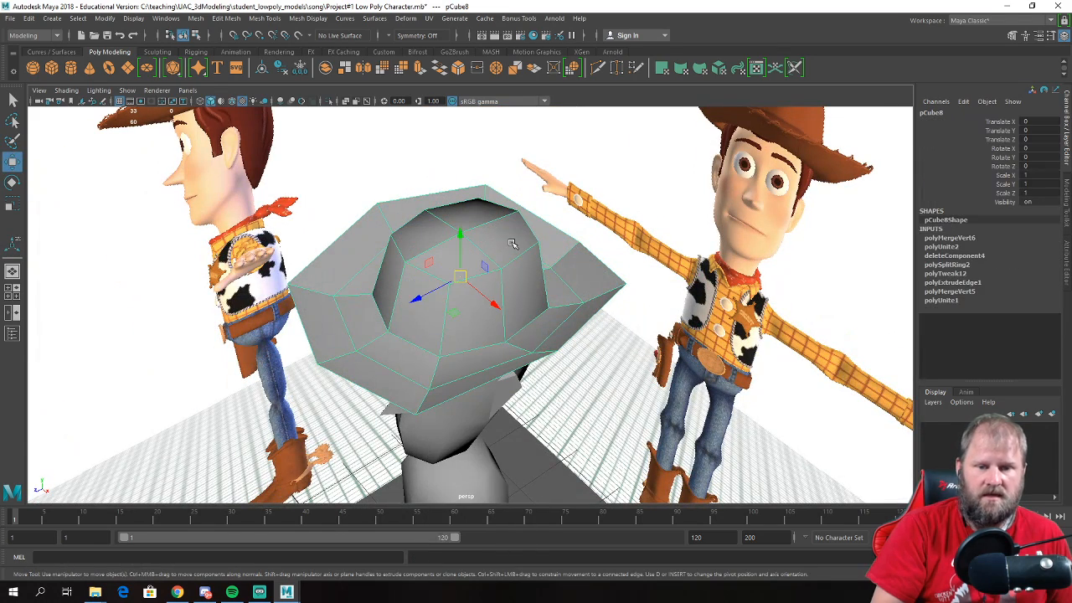
- Isolate the hat, extrude all its faces and scale the extruded shell to about 0.98 for thickness
{"action": "key", "text": "ctrl+1"}
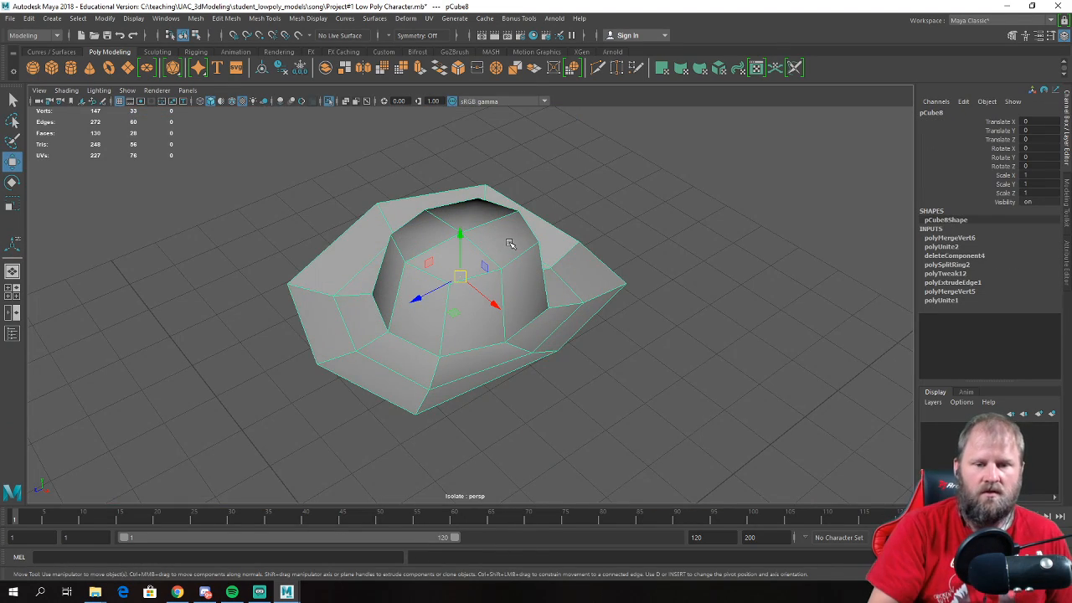
{"action": "left_click_drag", "start_coordinate": [449, 257], "coordinate": [541, 185], "text": "alt"}
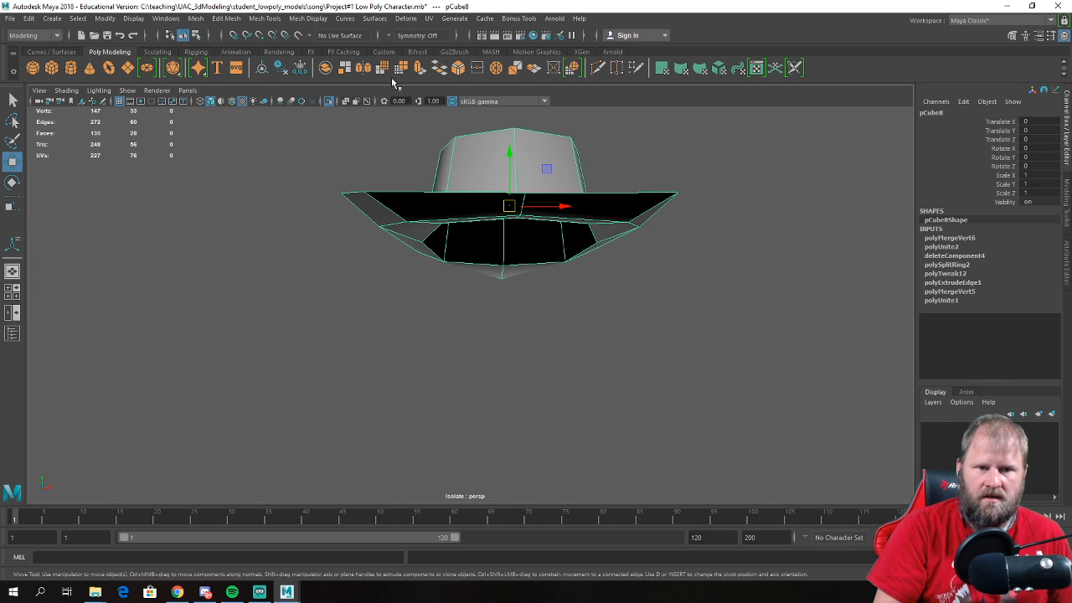
{"action": "left_click", "coordinate": [227, 19]}
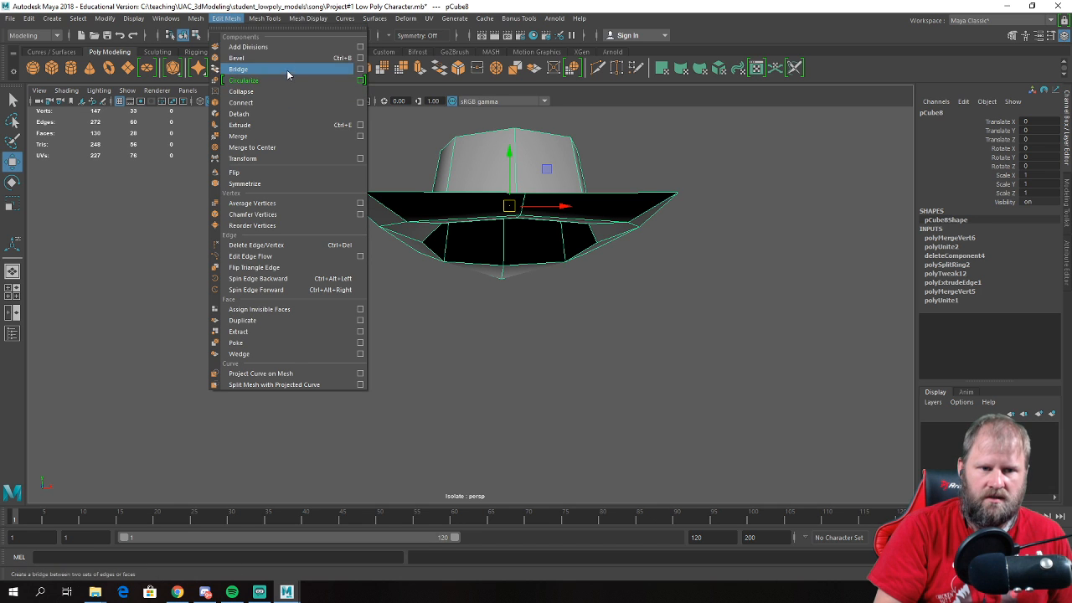
{"action": "left_click", "coordinate": [265, 18]}
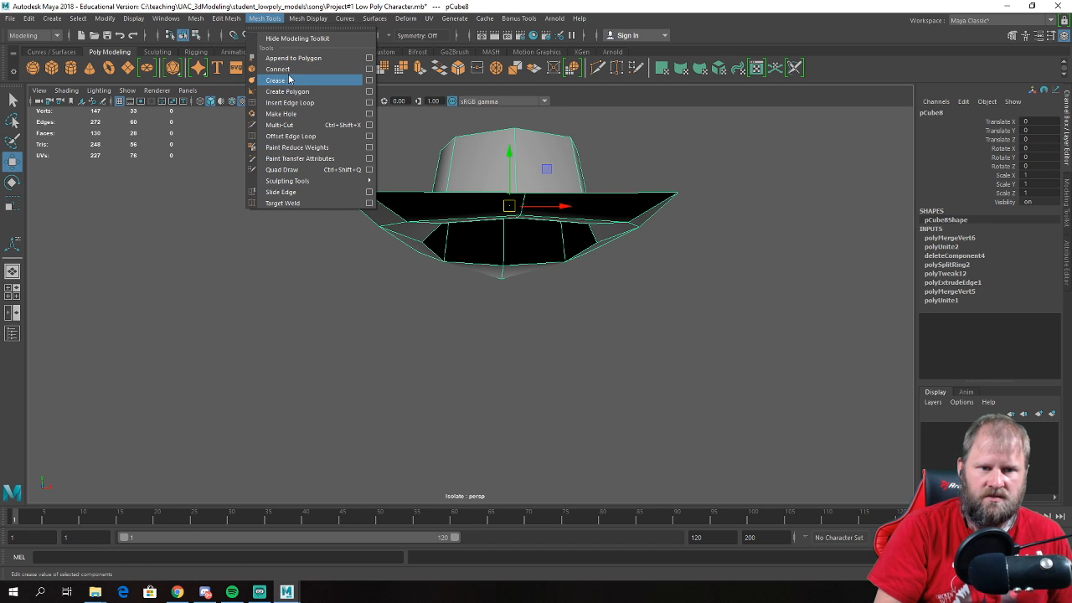
{"action": "mouse_move", "coordinate": [228, 22]}
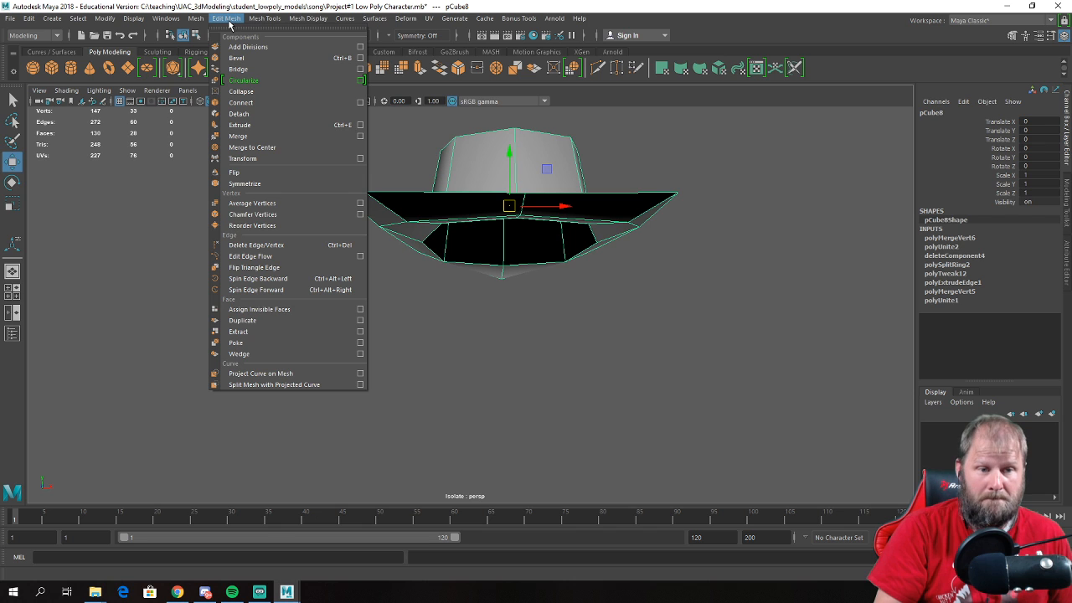
{"action": "left_click", "coordinate": [251, 125]}
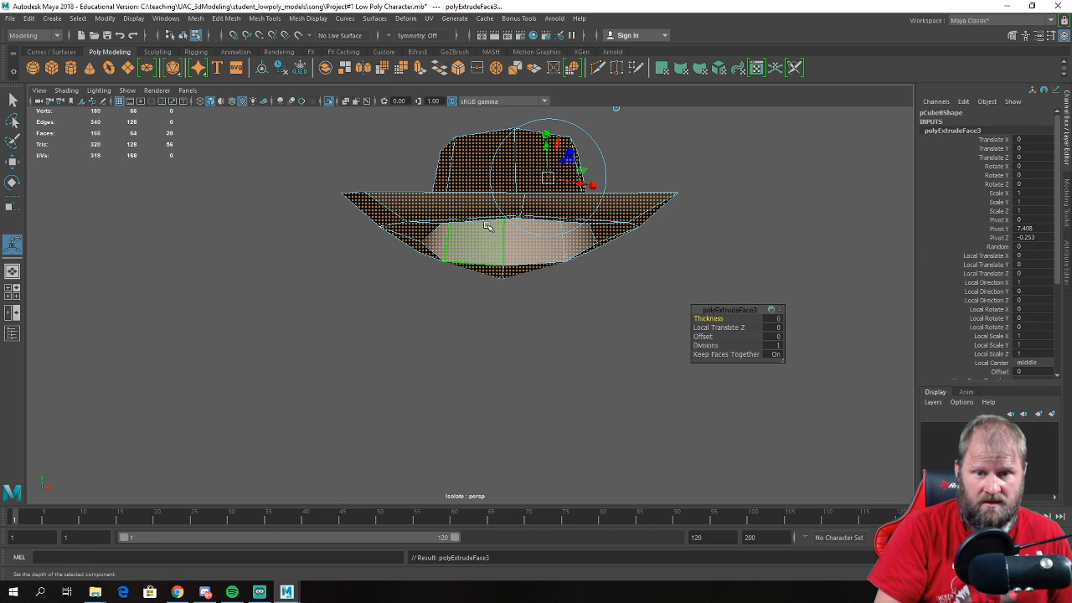
{"action": "left_click_drag", "start_coordinate": [560, 223], "coordinate": [557, 235], "text": "alt"}
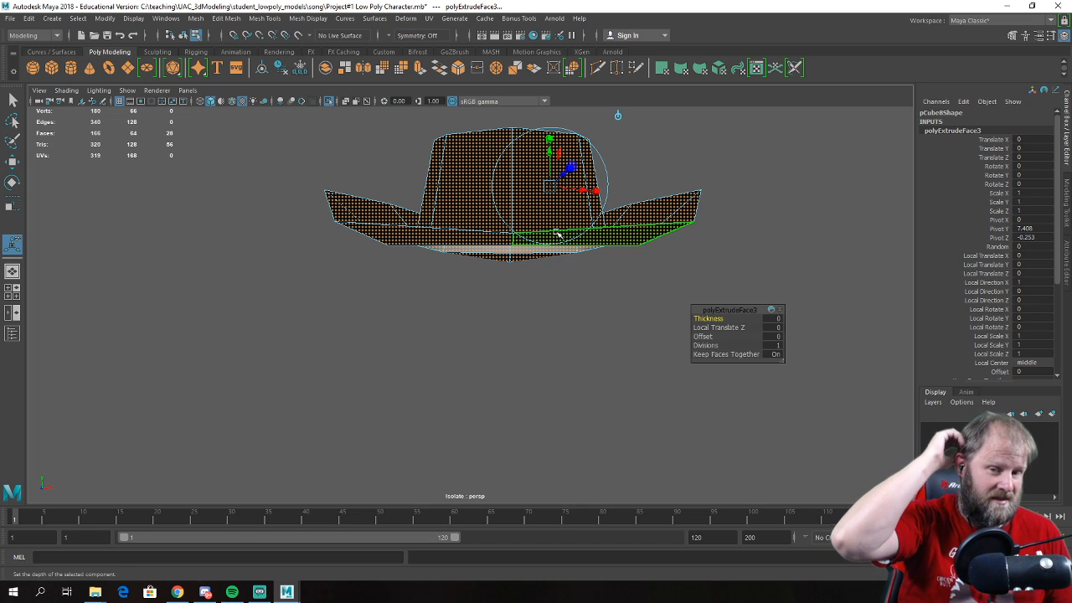
{"action": "key", "text": "r"}
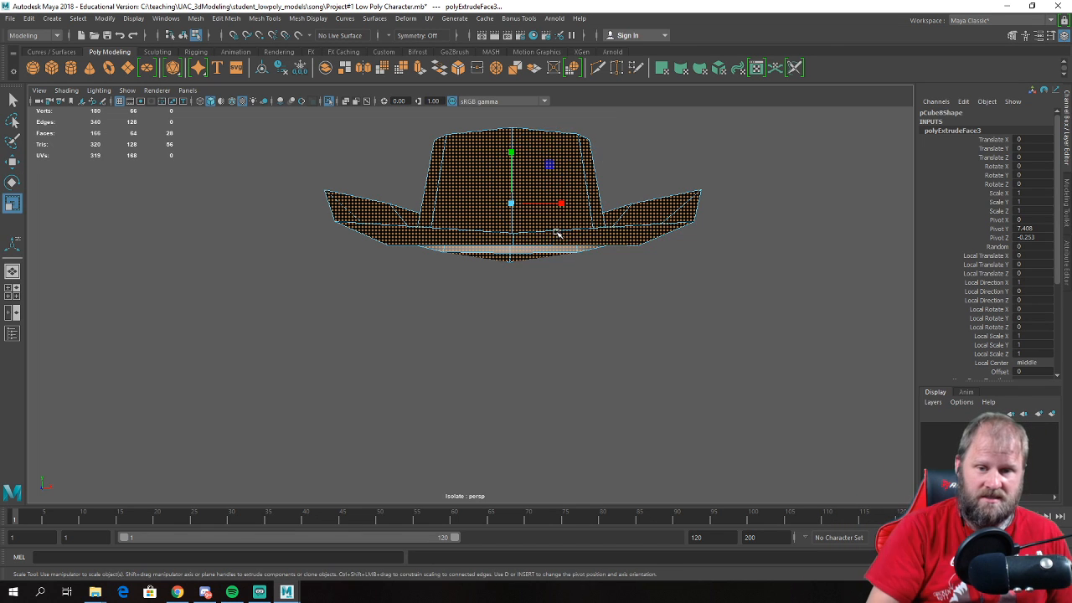
{"action": "left_click_drag", "start_coordinate": [513, 209], "coordinate": [511, 205]}
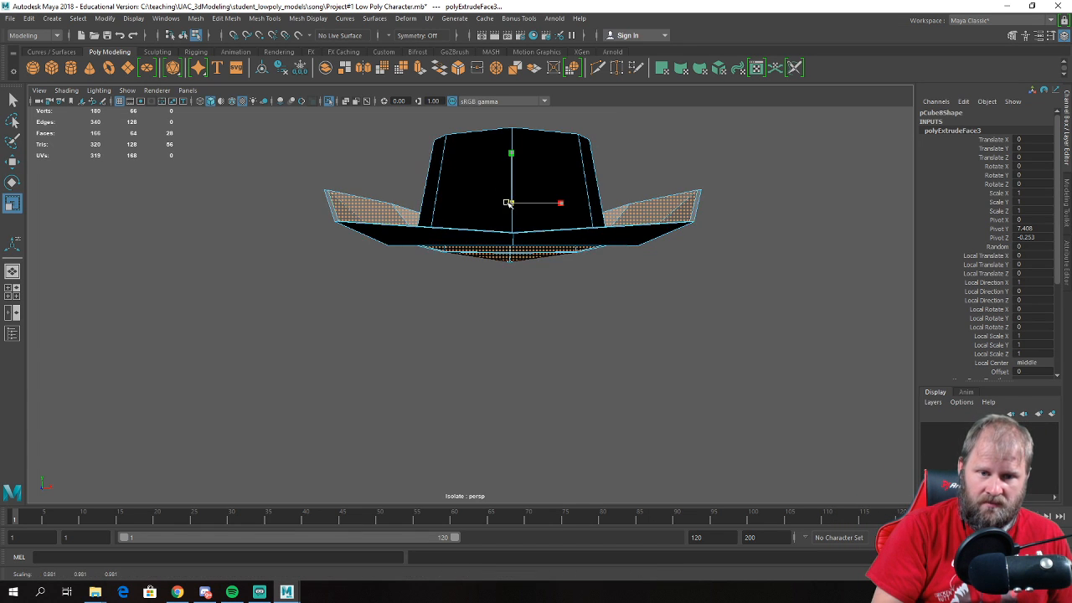
{"action": "key", "text": "w"}
{"action": "left_click_drag", "start_coordinate": [513, 153], "coordinate": [407, 189]}
- Reverse the normals of the whole thickened hat mesh
{"action": "right_click_drag", "start_coordinate": [418, 160], "coordinate": [471, 144]}
{"action": "left_click", "coordinate": [593, 219]}
{"action": "mouse_move", "coordinate": [601, 245]}
{"action": "left_mouse_down", "text": "alt"}
{"action": "mouse_move", "coordinate": [587, 189]}
{"action": "mouse_move", "coordinate": [534, 160]}
{"action": "mouse_move", "coordinate": [517, 223]}
{"action": "mouse_move", "coordinate": [594, 249]}
{"action": "left_mouse_up", "text": "alt"}
{"action": "left_click", "coordinate": [404, 240]}
{"action": "left_click_drag", "start_coordinate": [404, 239], "coordinate": [402, 201], "text": "alt"}
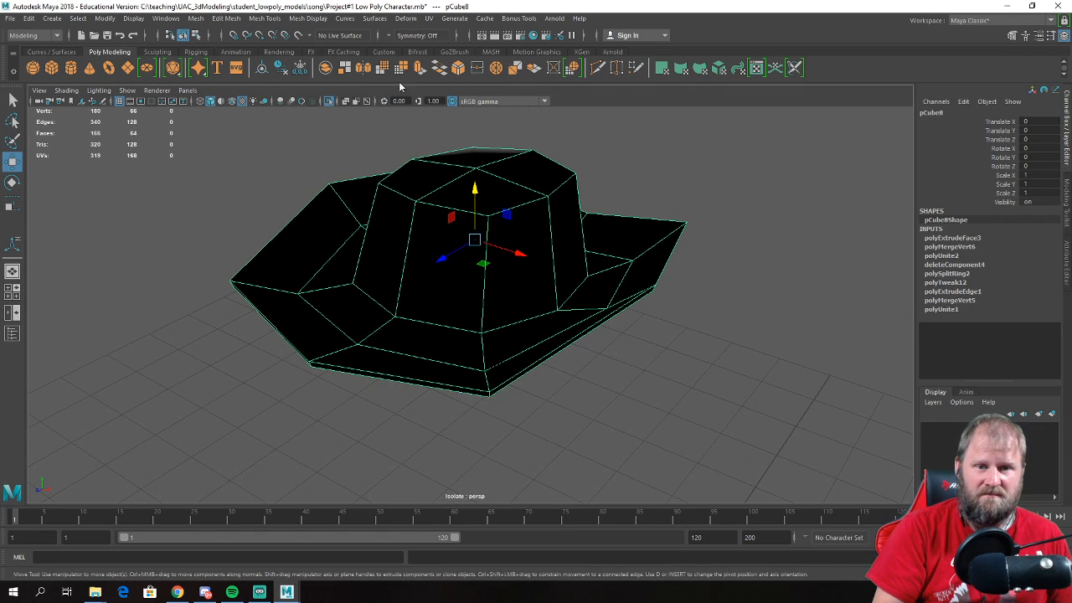
{"action": "left_click", "coordinate": [308, 18]}
{"action": "left_click", "coordinate": [331, 79]}
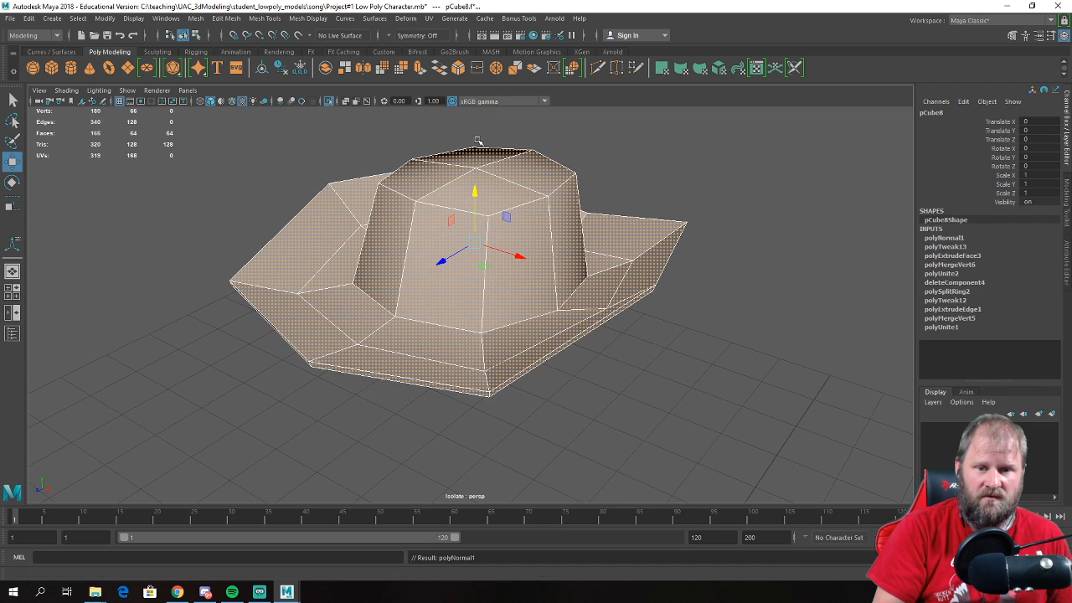
{"action": "left_click", "coordinate": [634, 221]}
{"action": "left_click_drag", "start_coordinate": [634, 220], "coordinate": [506, 175], "text": "alt"}
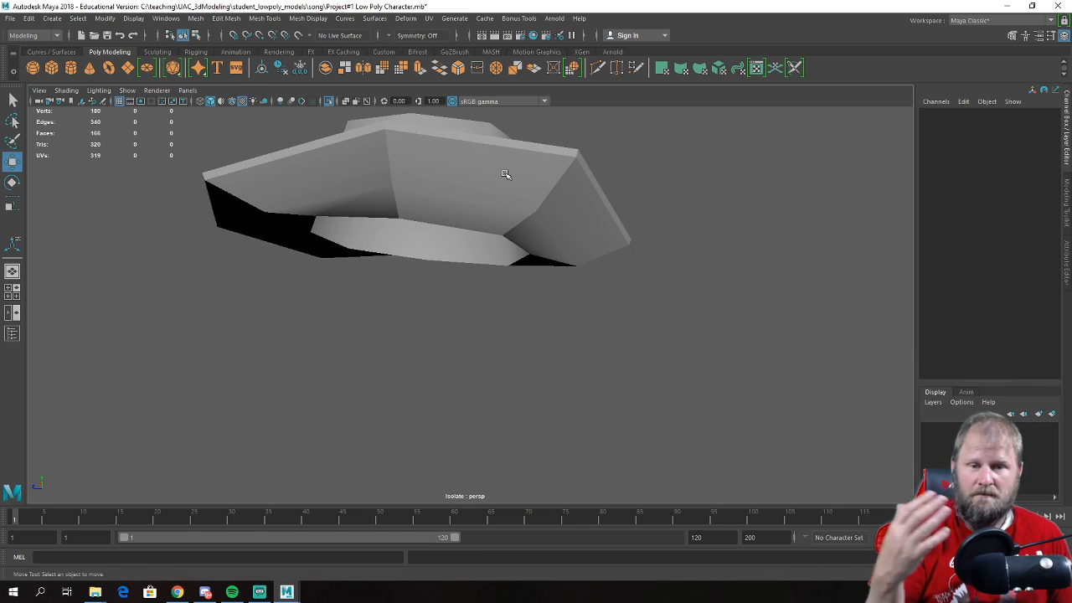
- Examine the underside of the hat, including the brim thickness and the inner shell of the crown
{"action": "left_click_drag", "start_coordinate": [486, 179], "coordinate": [460, 189], "text": "alt"}
{"action": "right_click_drag", "start_coordinate": [458, 189], "coordinate": [466, 173]}
{"action": "double_click", "coordinate": [447, 186]}
{"action": "key", "text": "e"}
{"action": "left_click_drag", "start_coordinate": [417, 230], "coordinate": [468, 208]}
{"action": "key", "text": "w"}
{"action": "right_click_drag", "start_coordinate": [468, 207], "coordinate": [507, 189]}
{"action": "left_click", "coordinate": [593, 366]}
{"action": "left_click_drag", "start_coordinate": [593, 366], "coordinate": [486, 230], "text": "alt"}
{"action": "left_click", "coordinate": [451, 186]}
{"action": "left_click_drag", "start_coordinate": [450, 186], "coordinate": [344, 175], "text": "alt"}
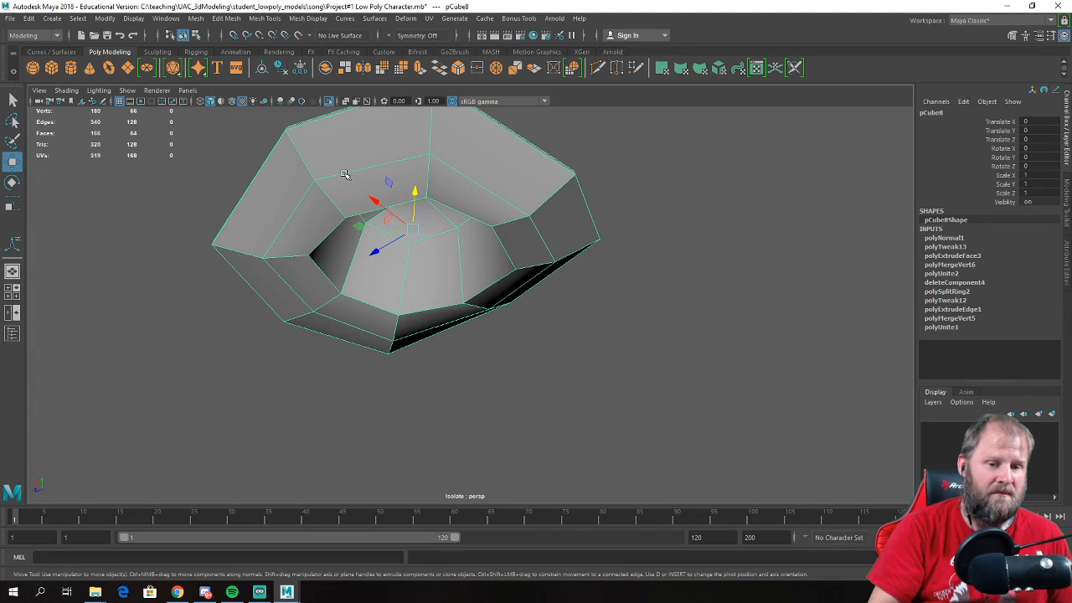
- Merge the top vertices of the hat's inner crown into a single centre point
{"action": "left_click_drag", "start_coordinate": [401, 226], "coordinate": [407, 267], "text": "alt"}
{"action": "right_click_drag", "start_coordinate": [421, 202], "coordinate": [422, 242]}
{"action": "left_click", "coordinate": [410, 196]}
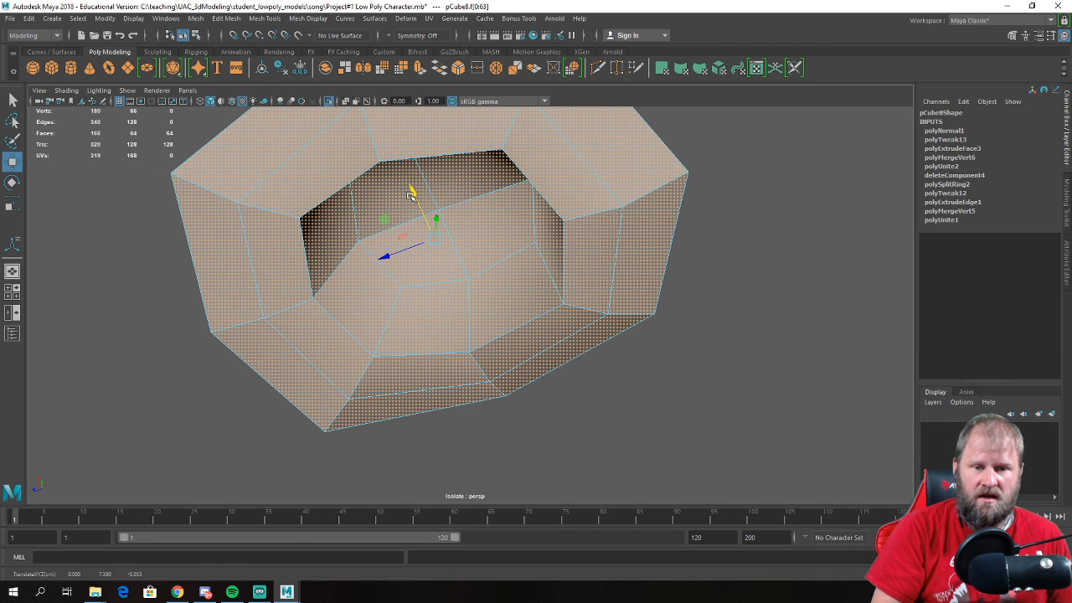
{"action": "left_click", "coordinate": [468, 186]}
{"action": "right_click_drag", "start_coordinate": [428, 236], "coordinate": [427, 205], "text": "shift"}
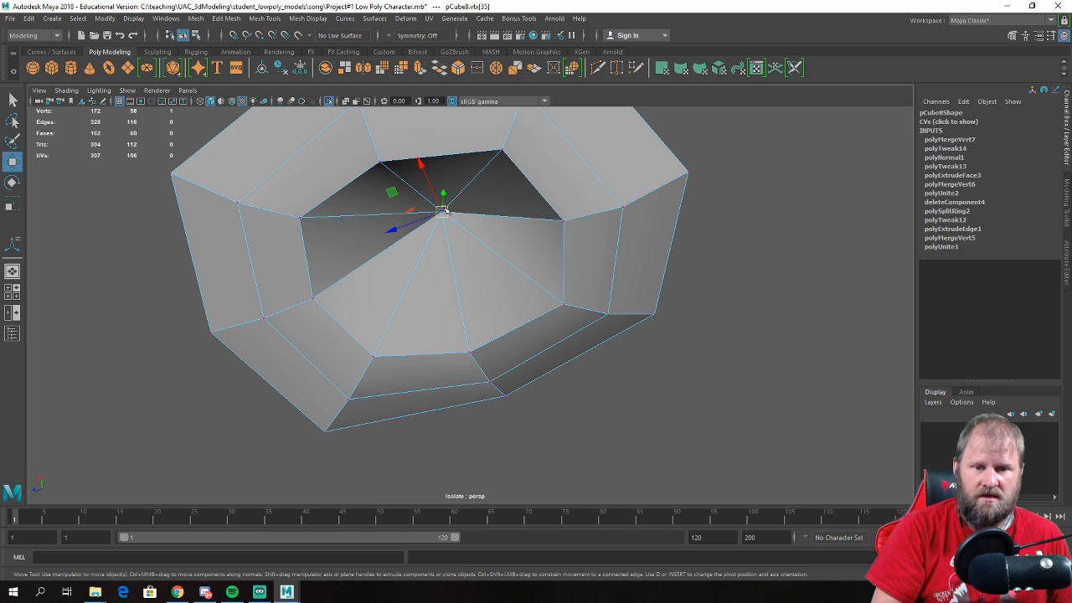
{"action": "left_click_drag", "start_coordinate": [442, 194], "coordinate": [442, 165], "text": "alt"}
{"action": "left_click_drag", "start_coordinate": [442, 124], "coordinate": [502, 246]}
{"action": "scroll", "coordinate": [560, 220], "scroll_direction": "down", "scroll_amount": 3}
{"action": "right_click_drag", "start_coordinate": [427, 208], "coordinate": [506, 171]}
{"action": "left_click", "coordinate": [610, 189]}
{"action": "left_click_drag", "start_coordinate": [612, 191], "coordinate": [591, 238], "text": "alt"}
{"action": "left_click_drag", "start_coordinate": [624, 298], "coordinate": [570, 396], "text": "alt"}
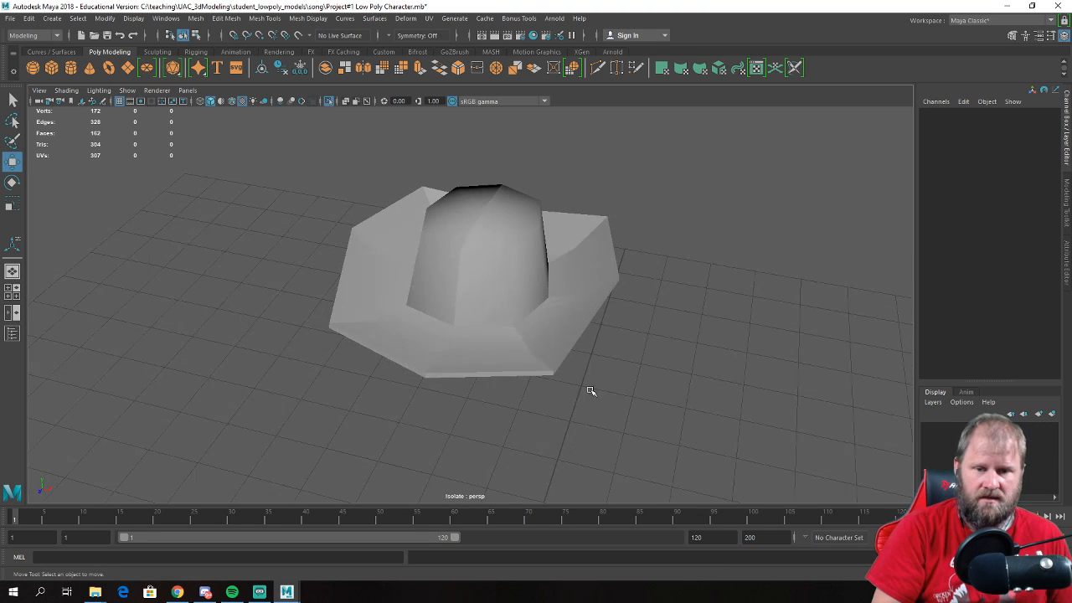
- Turn off the isolated view and compare the hat and head with the front and side reference images
{"action": "key", "text": "ctrl+1"}
{"action": "left_click_drag", "start_coordinate": [640, 334], "coordinate": [506, 296], "text": "alt"}
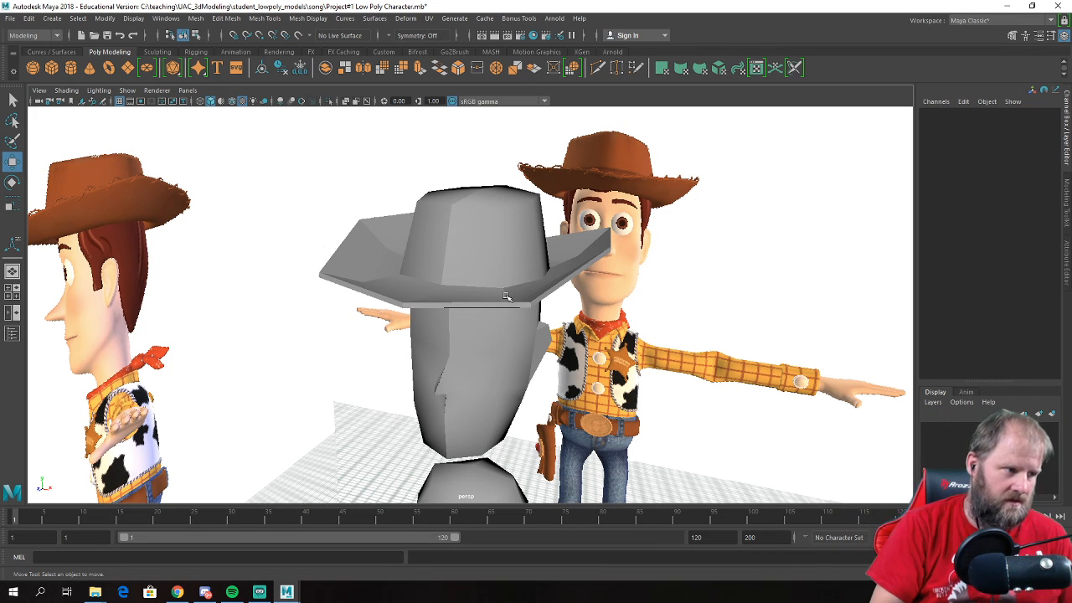
{"action": "left_click_drag", "start_coordinate": [437, 371], "coordinate": [556, 294], "text": "alt"}
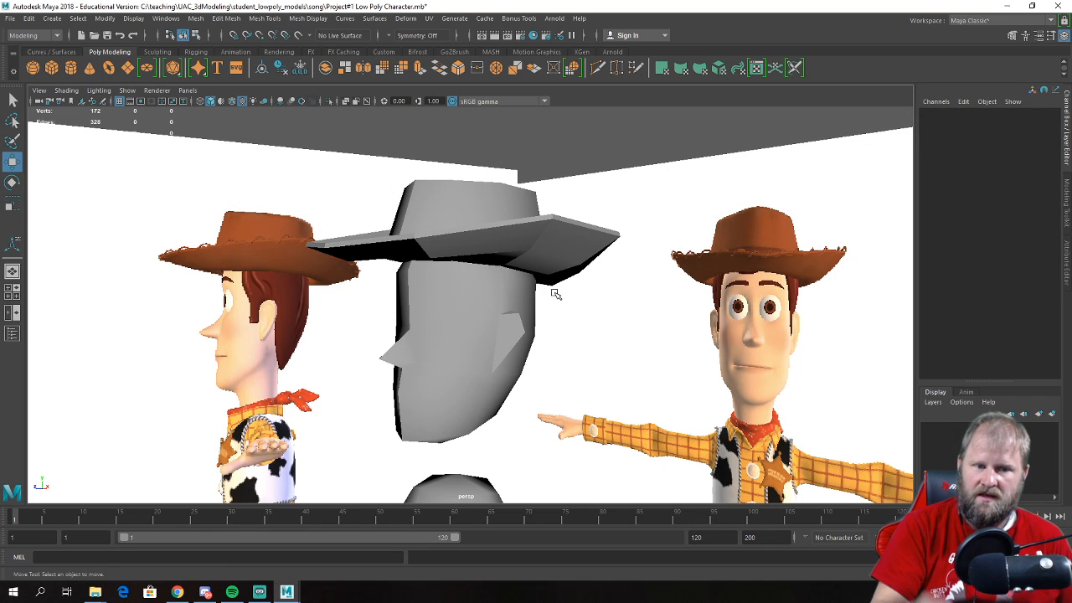
{"action": "left_click_drag", "start_coordinate": [834, 272], "coordinate": [565, 337], "text": "alt"}
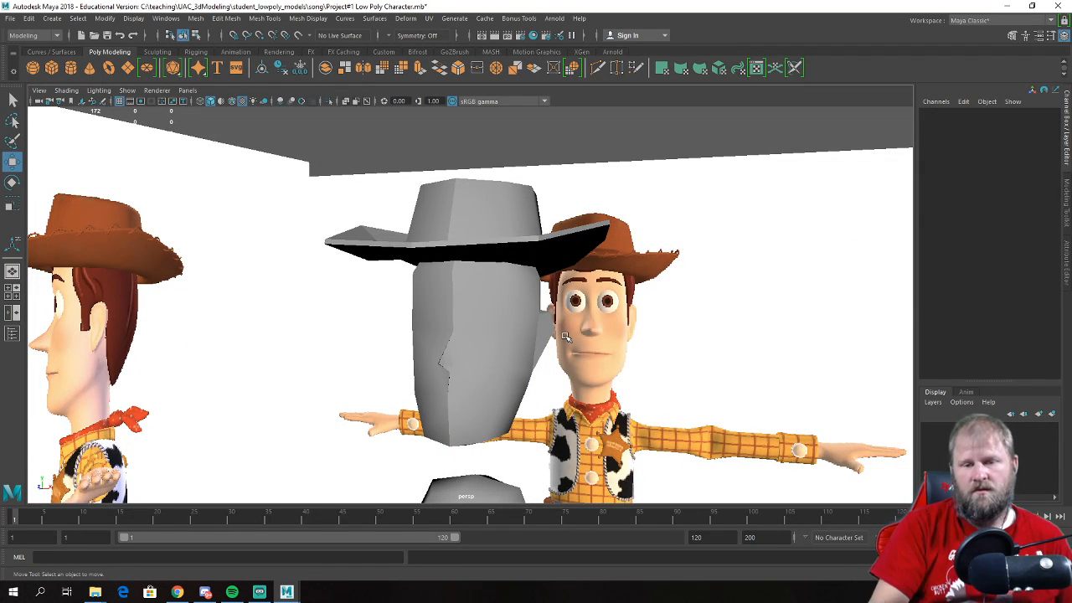
{"action": "left_click_drag", "start_coordinate": [480, 348], "coordinate": [409, 332], "text": "alt"}
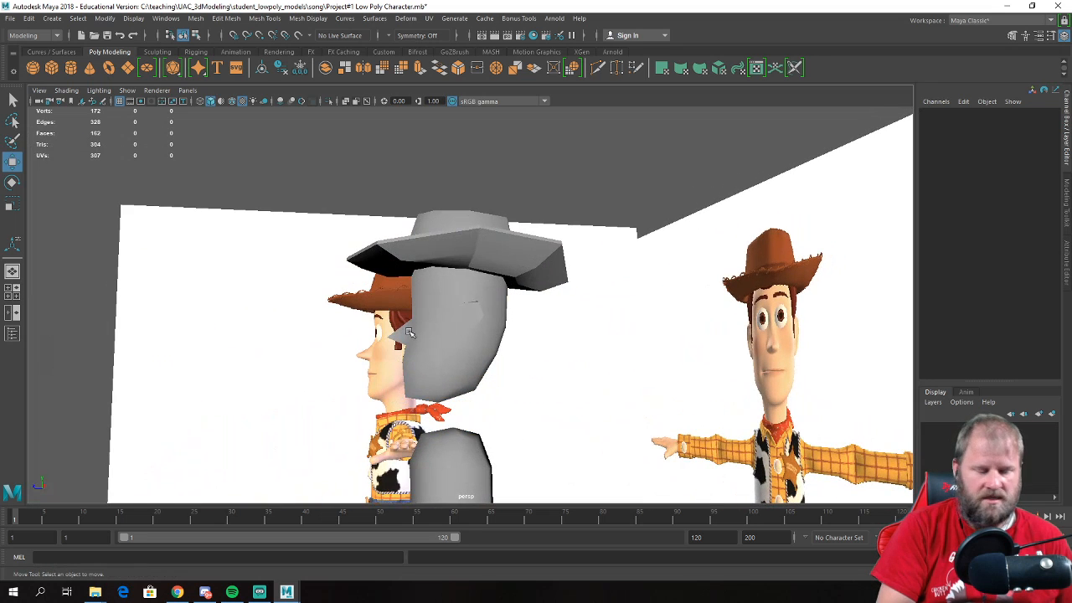
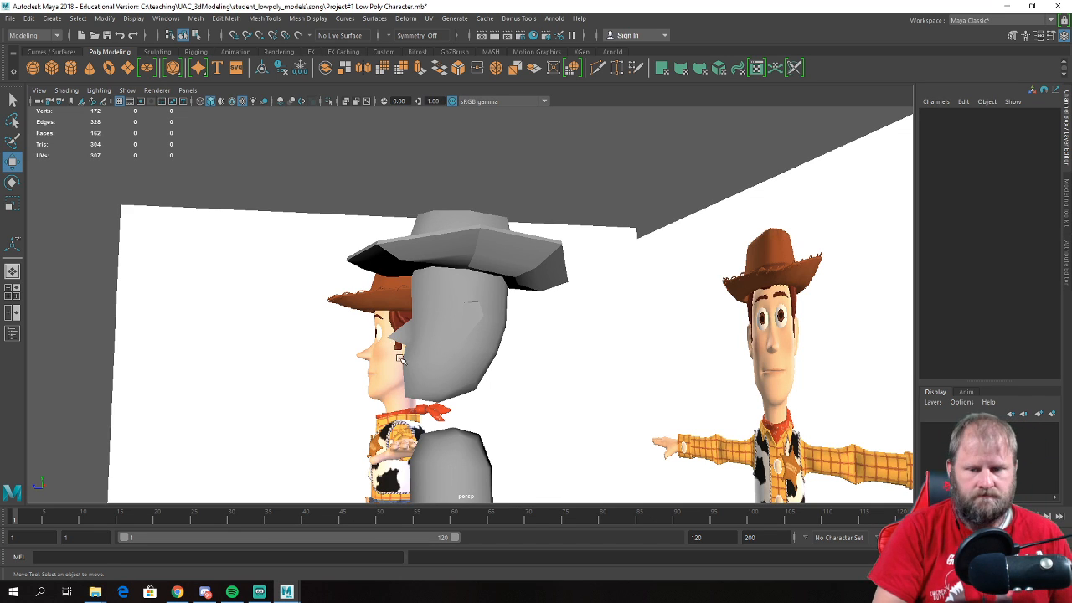
{"action": "left_click", "coordinate": [433, 369]}
{"action": "mouse_move", "coordinate": [502, 380]}
{"action": "left_mouse_down", "text": "alt"}
{"action": "mouse_move", "coordinate": [510, 366]}
{"action": "mouse_move", "coordinate": [486, 352]}
{"action": "mouse_move", "coordinate": [488, 371]}
{"action": "mouse_move", "coordinate": [508, 376]}
{"action": "left_mouse_up", "text": "alt"}
{"action": "left_click_drag", "start_coordinate": [546, 390], "coordinate": [541, 388], "text": "alt"}
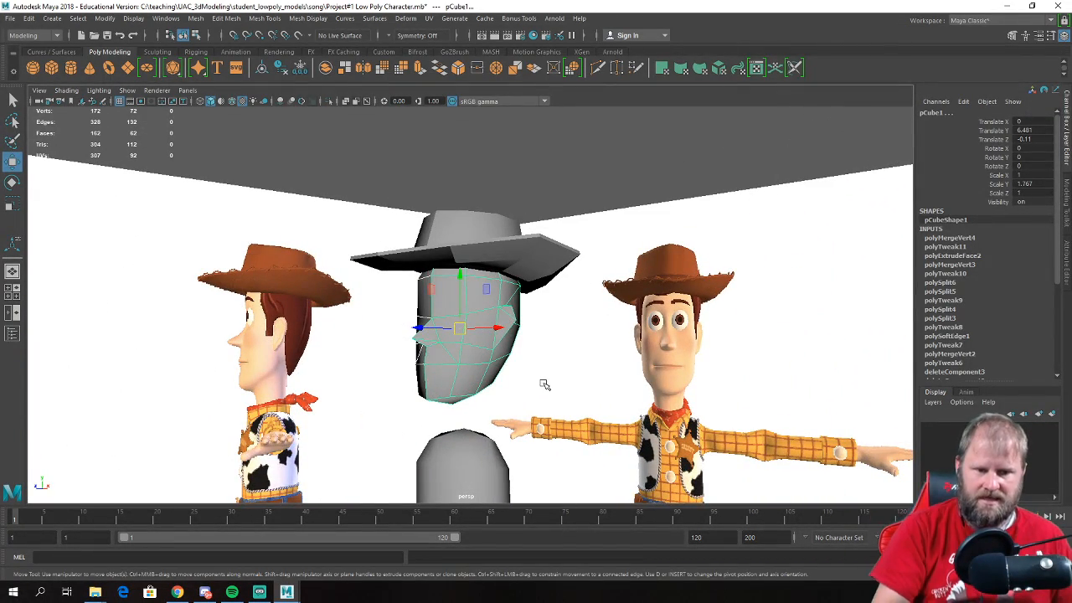
{"action": "scroll", "coordinate": [542, 394], "scroll_direction": "down", "scroll_amount": 3}
{"action": "left_click_drag", "start_coordinate": [543, 394], "coordinate": [585, 401], "text": "alt"}
{"action": "left_click", "coordinate": [546, 401]}
{"action": "left_click", "coordinate": [453, 352]}
{"action": "middle_click_drag", "start_coordinate": [453, 352], "coordinate": [419, 277], "text": "alt"}
{"action": "left_click_drag", "start_coordinate": [440, 276], "coordinate": [418, 279], "text": "alt"}
{"action": "scroll", "coordinate": [418, 279], "scroll_direction": "up", "scroll_amount": 3}
{"action": "left_click", "coordinate": [418, 277]}
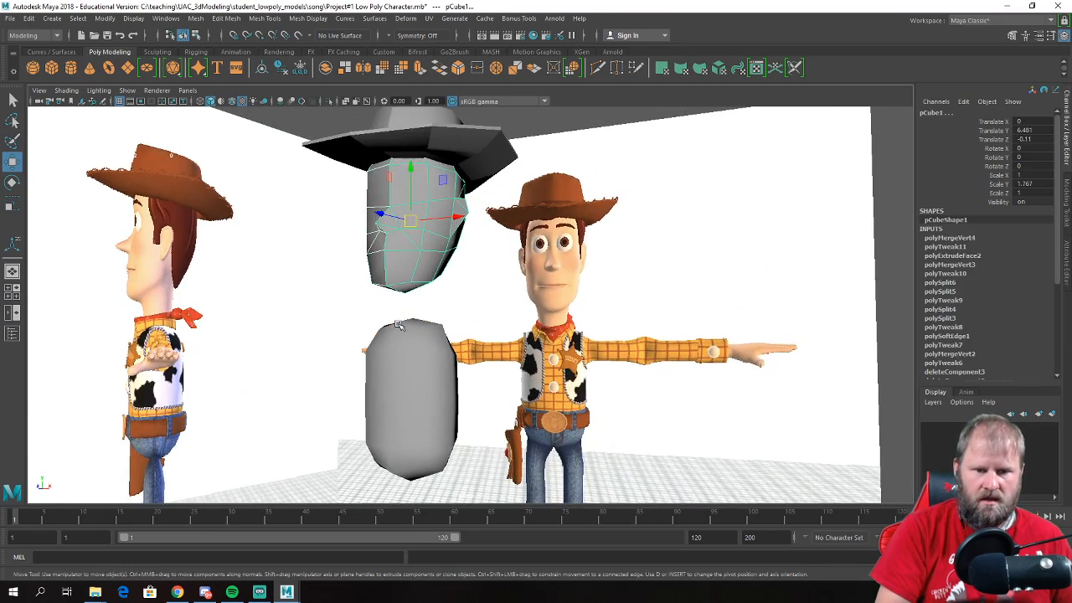
{"action": "scroll", "coordinate": [399, 324], "scroll_direction": "up", "scroll_amount": 3}
{"action": "left_click", "coordinate": [401, 337]}
{"action": "left_click_drag", "start_coordinate": [402, 337], "coordinate": [402, 360], "text": "alt"}
{"action": "scroll", "coordinate": [506, 418], "scroll_direction": "up", "scroll_amount": 2}
{"action": "left_click_drag", "start_coordinate": [507, 423], "coordinate": [509, 397], "text": "alt"}
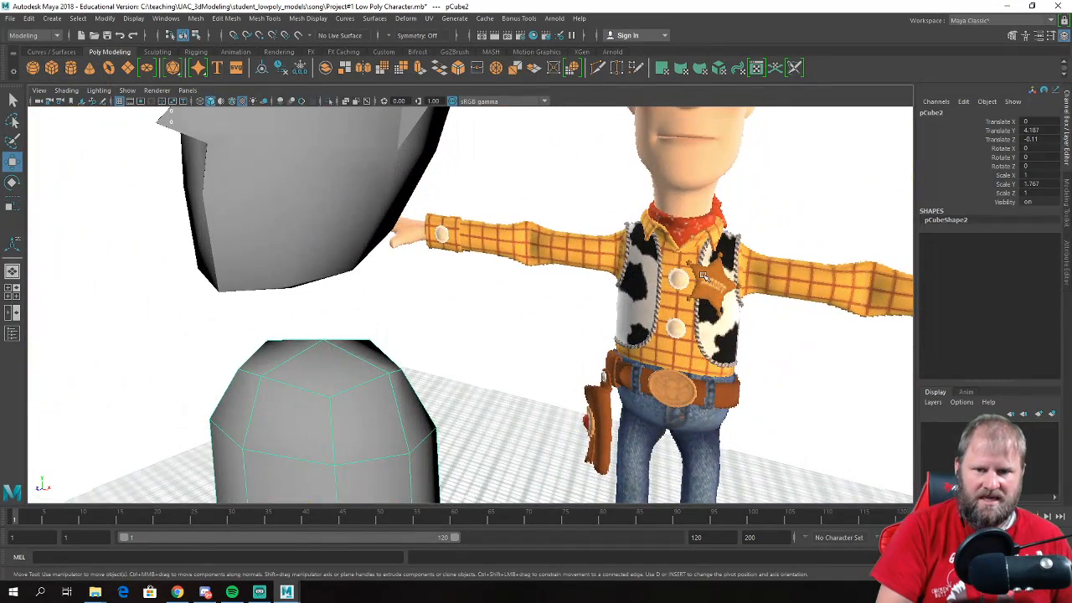
{"action": "right_click_drag", "start_coordinate": [329, 361], "coordinate": [328, 358], "text": "shift"}
{"action": "key", "text": "w"}
{"action": "right_click", "coordinate": [320, 361]}
{"action": "left_click", "coordinate": [321, 361]}
{"action": "left_click", "coordinate": [324, 354]}
{"action": "right_click_drag", "start_coordinate": [325, 352], "coordinate": [327, 308]}
{"action": "left_click", "coordinate": [332, 350]}
{"action": "left_click", "coordinate": [366, 362]}
{"action": "left_click_drag", "start_coordinate": [365, 362], "coordinate": [424, 394], "text": "alt"}
{"action": "left_click", "coordinate": [432, 430], "text": "shift"}
{"action": "left_click", "coordinate": [474, 456], "text": "shift"}
{"action": "left_click", "coordinate": [529, 440], "text": "shift"}
{"action": "scroll", "coordinate": [546, 432], "scroll_direction": "down", "scroll_amount": 3}
{"action": "left_click_drag", "start_coordinate": [546, 432], "coordinate": [433, 421], "text": "alt"}
{"action": "scroll", "coordinate": [431, 418], "scroll_direction": "up", "scroll_amount": 2}
{"action": "left_click", "coordinate": [410, 390]}
{"action": "middle_click_drag", "start_coordinate": [409, 390], "coordinate": [448, 301], "text": "alt"}
{"action": "right_click_drag", "start_coordinate": [372, 270], "coordinate": [497, 269]}
{"action": "right_click_drag", "start_coordinate": [409, 266], "coordinate": [440, 246]}
- Select the four faces capping the top of the torso and switch to the front view
{"action": "left_click_drag", "start_coordinate": [388, 339], "coordinate": [352, 267], "text": "alt"}
{"action": "right_click_drag", "start_coordinate": [351, 266], "coordinate": [354, 290]}
{"action": "left_click", "coordinate": [379, 238]}
{"action": "left_click", "coordinate": [371, 270], "text": "shift"}
{"action": "left_click", "coordinate": [326, 258], "text": "shift"}
{"action": "left_click", "coordinate": [328, 229], "text": "shift"}
{"action": "left_click_drag", "start_coordinate": [335, 312], "coordinate": [366, 291], "text": "alt"}
{"action": "key", "text": "space"}
{"action": "key", "text": "space"}
{"action": "scroll", "coordinate": [334, 441], "scroll_direction": "down", "scroll_amount": 10}
{"action": "middle_click_drag", "start_coordinate": [335, 443], "coordinate": [358, 367], "text": "alt"}
{"action": "right_click_drag", "start_coordinate": [358, 367], "coordinate": [479, 351], "text": "alt"}
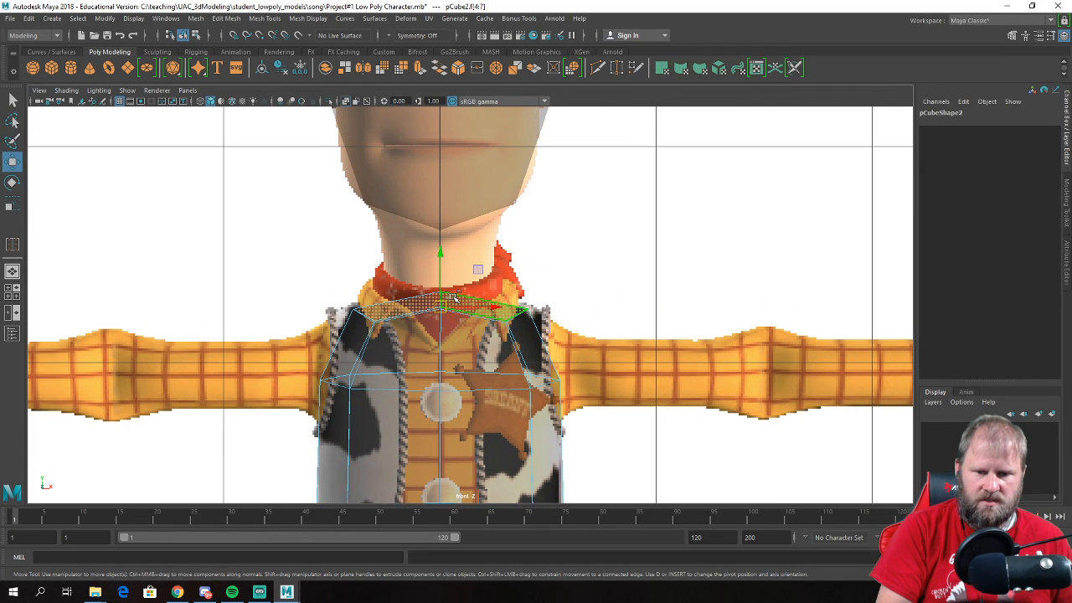
- Extrude the torso's top faces straight up to the chin as a neck and delete the end faces
{"action": "right_click_drag", "start_coordinate": [452, 298], "coordinate": [447, 331], "text": "shift"}
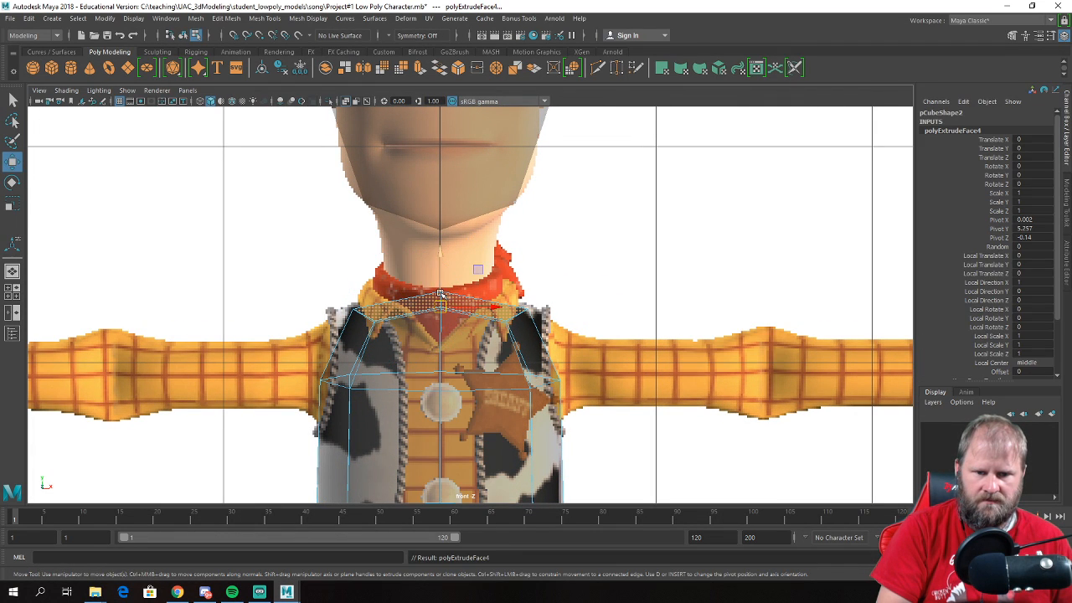
{"action": "left_click_drag", "start_coordinate": [443, 254], "coordinate": [445, 151]}
{"action": "key", "text": "e"}
{"action": "key", "text": "r"}
{"action": "left_click", "coordinate": [431, 204]}
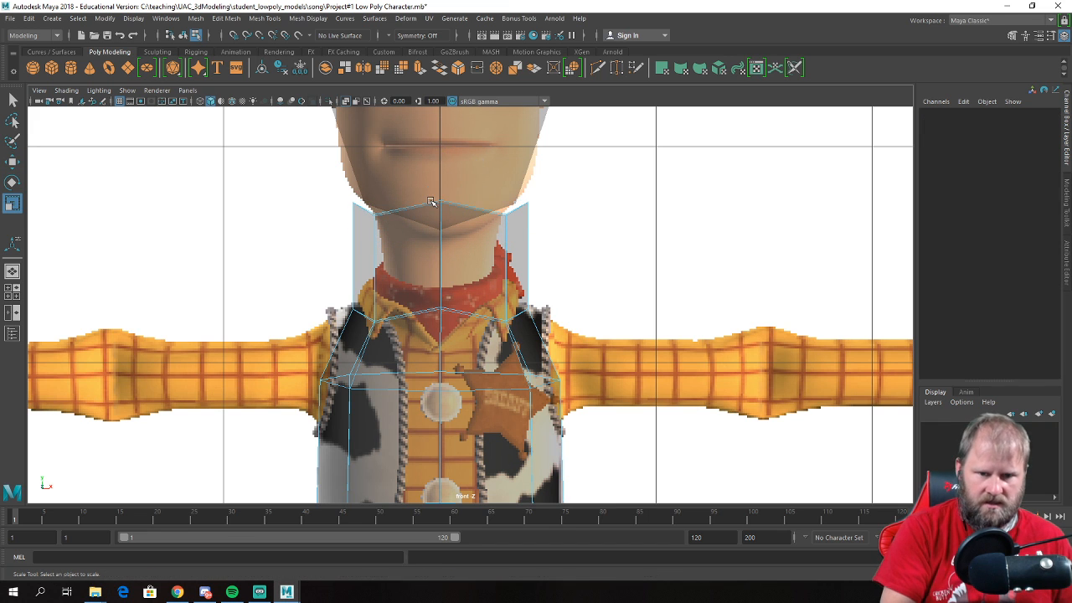
- Flatten the neck's top vertex row and scale it narrower to match the reference neck
{"action": "right_click_drag", "start_coordinate": [528, 234], "coordinate": [510, 237]}
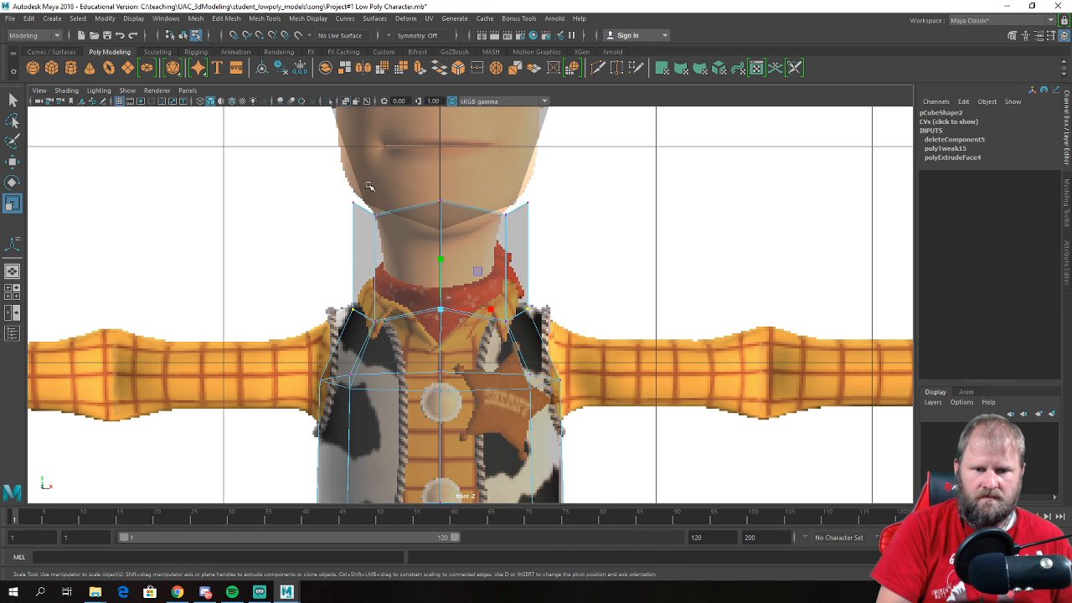
{"action": "left_click_drag", "start_coordinate": [475, 228], "coordinate": [475, 228]}
{"action": "left_click_drag", "start_coordinate": [442, 158], "coordinate": [419, 212]}
{"action": "scroll", "coordinate": [410, 257], "scroll_direction": "up", "scroll_amount": 1}
- Flatten the vertex row at the neck's base, raise it slightly and adjust its width
{"action": "left_click_drag", "start_coordinate": [573, 339], "coordinate": [573, 329]}
{"action": "key", "text": "e"}
{"action": "key", "text": "r"}
{"action": "left_click_drag", "start_coordinate": [432, 254], "coordinate": [433, 303]}
{"action": "key", "text": "w"}
{"action": "left_click_drag", "start_coordinate": [431, 250], "coordinate": [432, 242]}
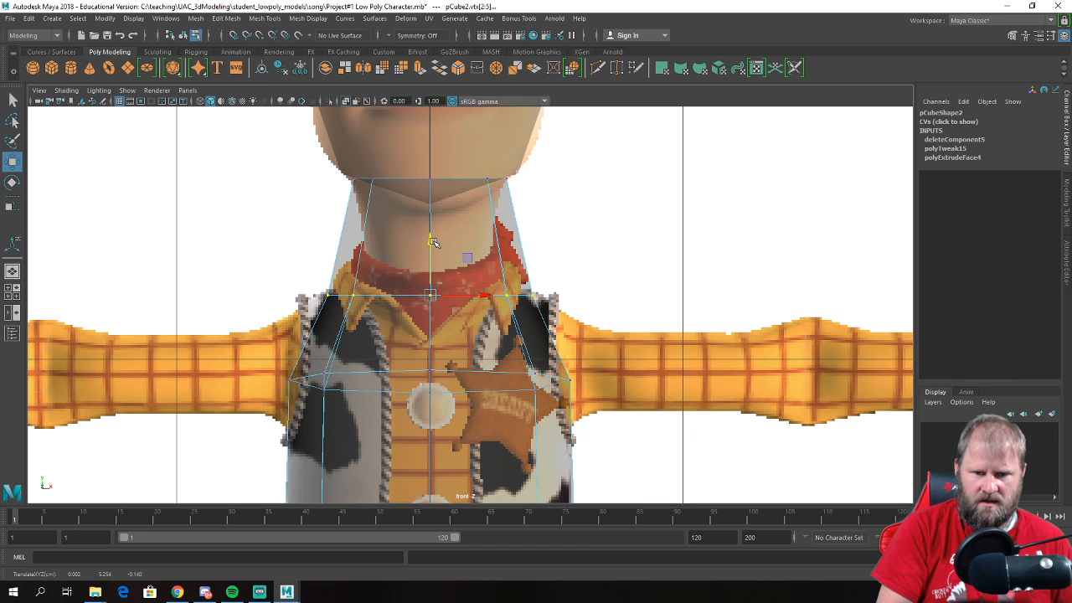
{"action": "key", "text": "r"}
{"action": "left_click_drag", "start_coordinate": [428, 293], "coordinate": [426, 294]}
- Insert an edge loop around the middle of the neck and scale it to about 0.84
{"action": "mouse_move", "coordinate": [441, 256]}
{"action": "right_mouse_down"}
{"action": "mouse_move", "coordinate": [435, 227]}
{"action": "mouse_move", "coordinate": [411, 249]}
{"action": "mouse_move", "coordinate": [444, 251]}
{"action": "right_mouse_up"}
{"action": "left_click", "coordinate": [432, 234]}
{"action": "left_click_drag", "start_coordinate": [434, 239], "coordinate": [410, 236]}
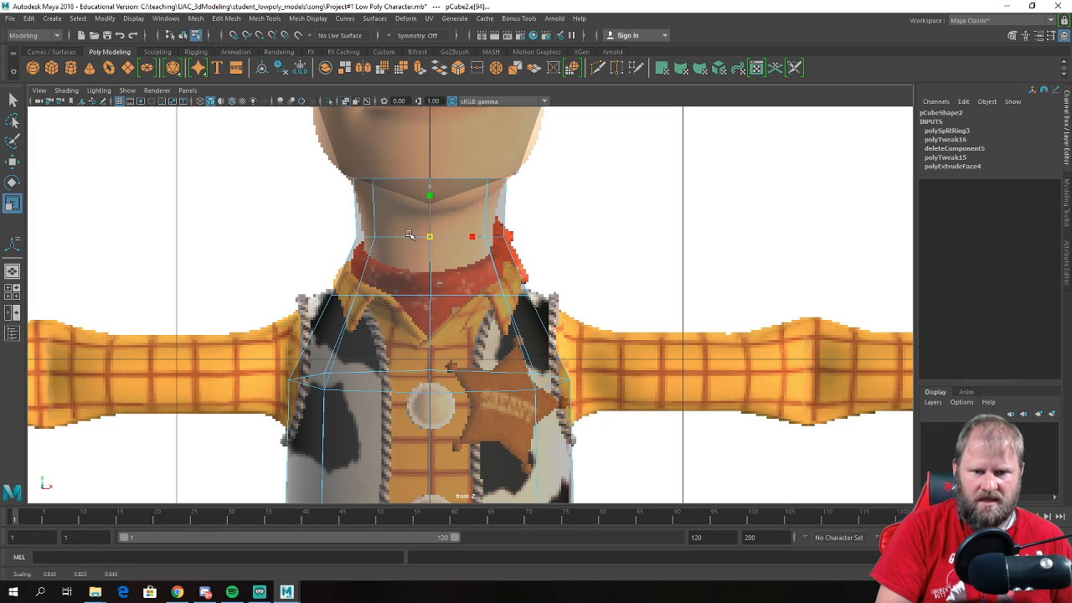
- Select the vertex row at the neck's base and rescale it to fit the reference collar
{"action": "right_click_drag", "start_coordinate": [383, 269], "coordinate": [325, 263]}
{"action": "left_click_drag", "start_coordinate": [282, 268], "coordinate": [598, 317]}
{"action": "left_click_drag", "start_coordinate": [428, 300], "coordinate": [431, 302]}
{"action": "middle_click_drag", "start_coordinate": [444, 283], "coordinate": [431, 309], "text": "alt"}
{"action": "scroll", "coordinate": [431, 309], "scroll_direction": "up", "scroll_amount": 1}
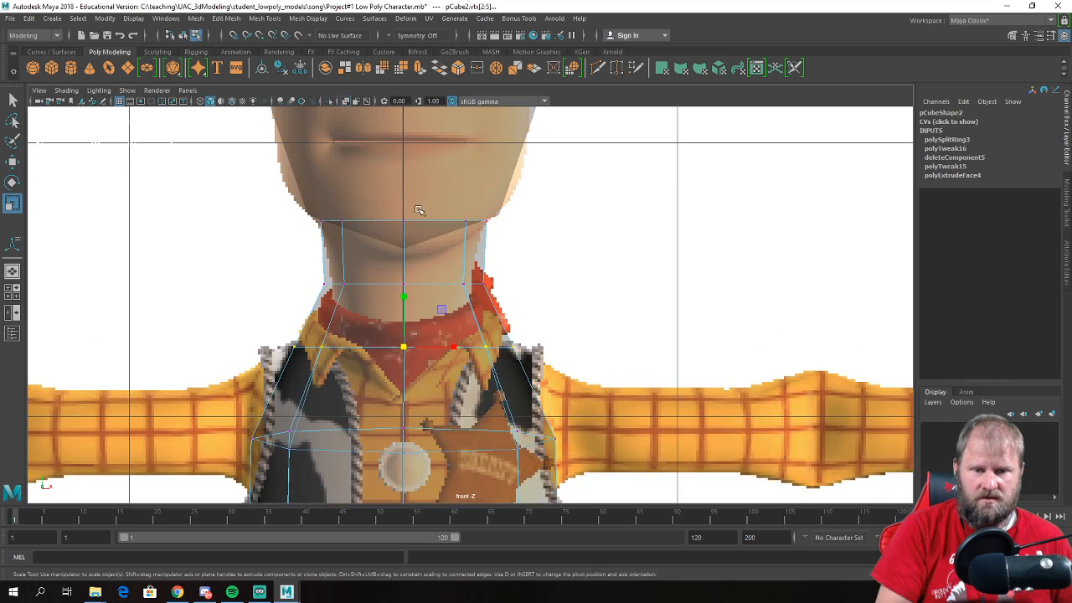
- In the side view, move the front and rear vertices of the neck's base row to match the reference collar outline
{"action": "key", "text": "space"}
{"action": "key", "text": "space"}
{"action": "left_click_drag", "start_coordinate": [651, 201], "coordinate": [551, 432], "text": "alt"}
{"action": "key", "text": "space"}
{"action": "key", "text": "space"}
{"action": "middle_click_drag", "start_coordinate": [667, 348], "coordinate": [755, 176], "text": "alt"}
{"action": "middle_click_drag", "start_coordinate": [595, 357], "coordinate": [618, 216], "text": "alt"}
{"action": "scroll", "coordinate": [618, 216], "scroll_direction": "up", "scroll_amount": 1}
{"action": "middle_click_drag", "start_coordinate": [463, 237], "coordinate": [438, 292], "text": "alt"}
{"action": "scroll", "coordinate": [438, 292], "scroll_direction": "up", "scroll_amount": 1}
{"action": "scroll", "coordinate": [419, 304], "scroll_direction": "up", "scroll_amount": 2}
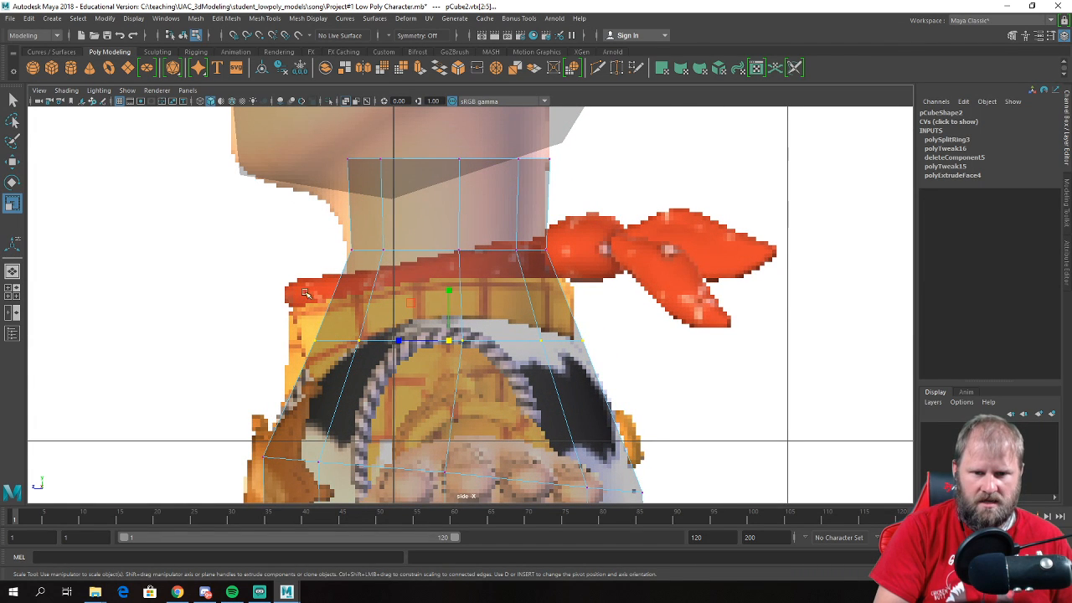
{"action": "right_click_drag", "start_coordinate": [340, 269], "coordinate": [256, 270]}
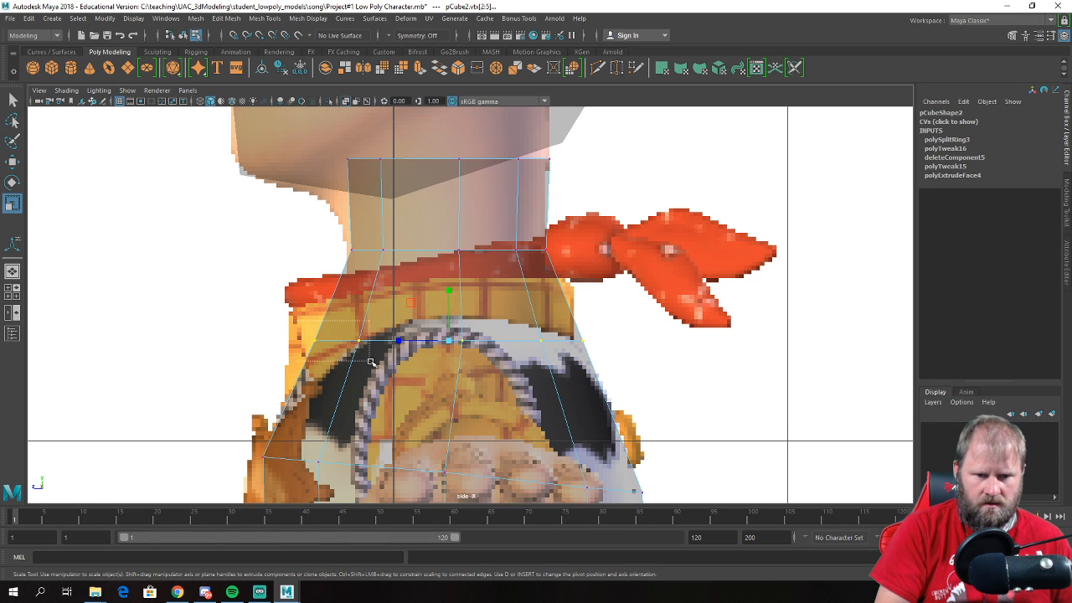
{"action": "left_click_drag", "start_coordinate": [362, 358], "coordinate": [362, 358]}
{"action": "key", "text": "w"}
{"action": "mouse_move", "coordinate": [287, 339]}
{"action": "left_mouse_down"}
{"action": "mouse_move", "coordinate": [260, 344]}
{"action": "mouse_move", "coordinate": [293, 344]}
{"action": "left_mouse_up"}
{"action": "left_click_drag", "start_coordinate": [604, 353], "coordinate": [507, 341]}
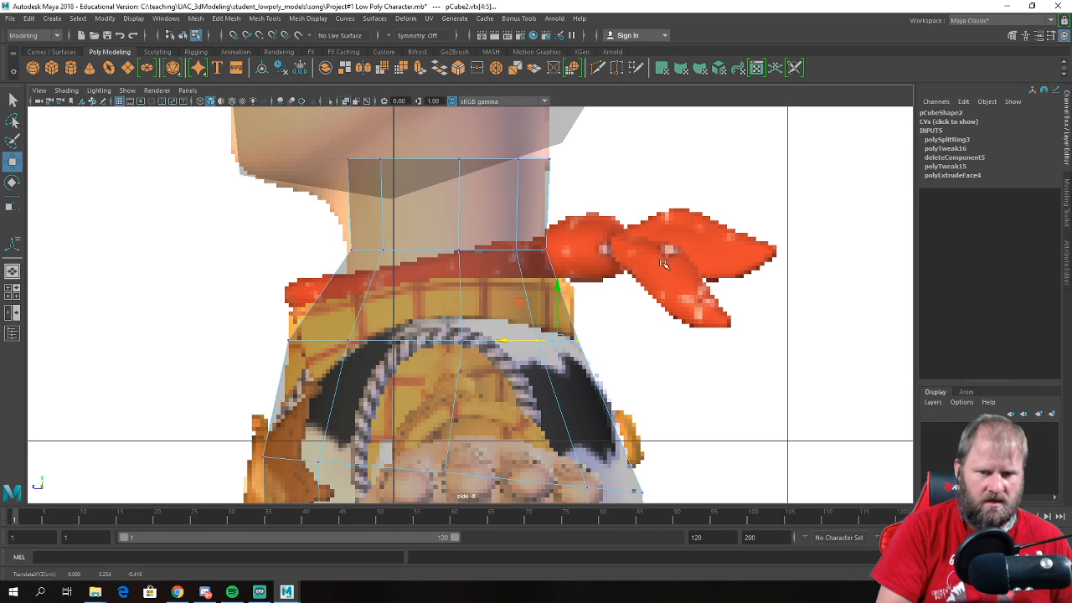
- Tilt the neck's top vertex row upward toward the back and move its front vertices forward to meet the reference jawline
{"action": "middle_click_drag", "start_coordinate": [601, 301], "coordinate": [586, 316], "text": "alt"}
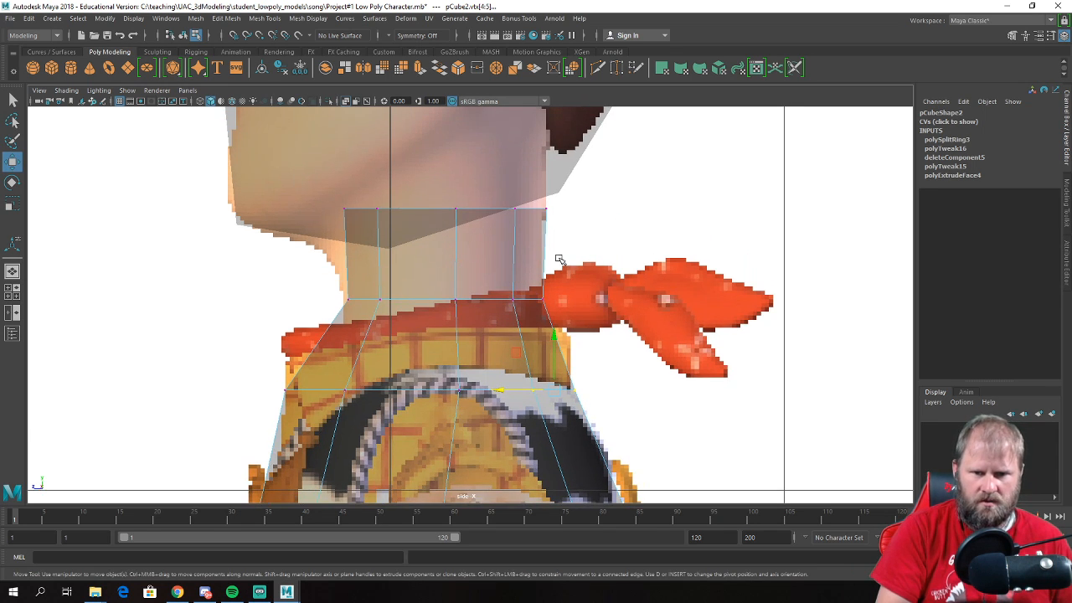
{"action": "left_click_drag", "start_coordinate": [304, 171], "coordinate": [304, 171]}
{"action": "key", "text": "e"}
{"action": "left_click_drag", "start_coordinate": [497, 211], "coordinate": [499, 196]}
{"action": "key", "text": "w"}
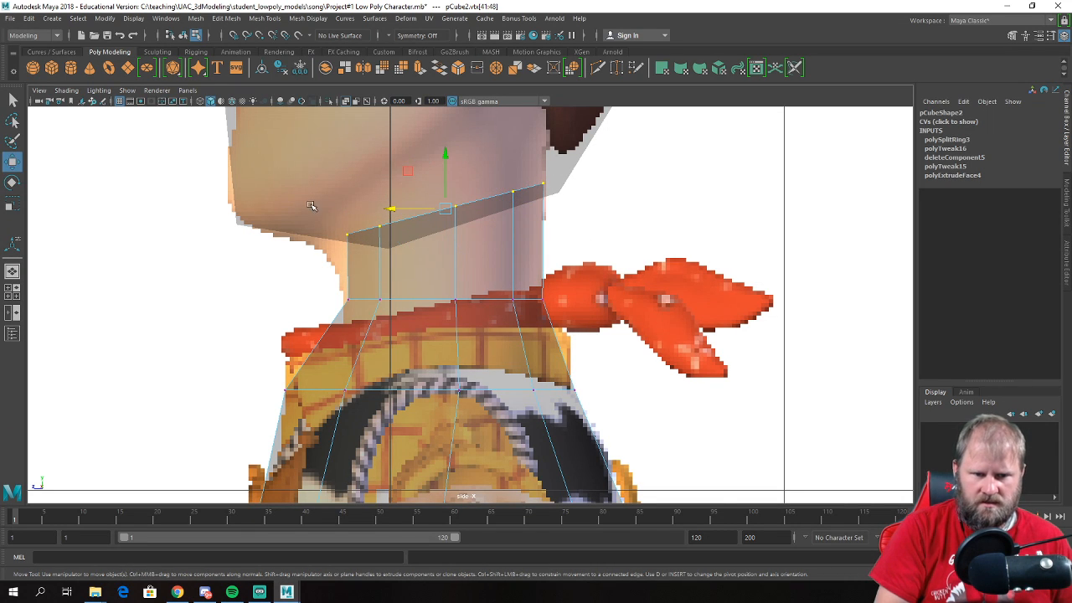
{"action": "mouse_move", "coordinate": [360, 228]}
{"action": "left_mouse_down"}
{"action": "mouse_move", "coordinate": [335, 234]}
{"action": "mouse_move", "coordinate": [371, 229]}
{"action": "left_mouse_up"}
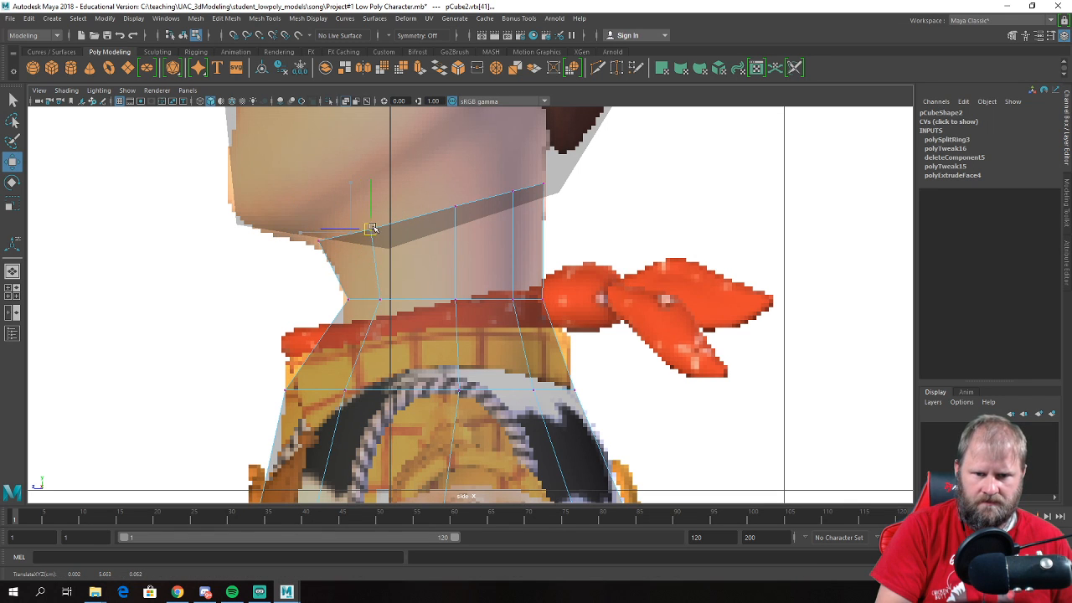
{"action": "left_click", "coordinate": [452, 206]}
- Insert an edge loop through the edges between the middle and base rows of the neck
{"action": "middle_click_drag", "start_coordinate": [405, 263], "coordinate": [416, 197], "text": "alt"}
{"action": "right_click_drag", "start_coordinate": [428, 268], "coordinate": [350, 283]}
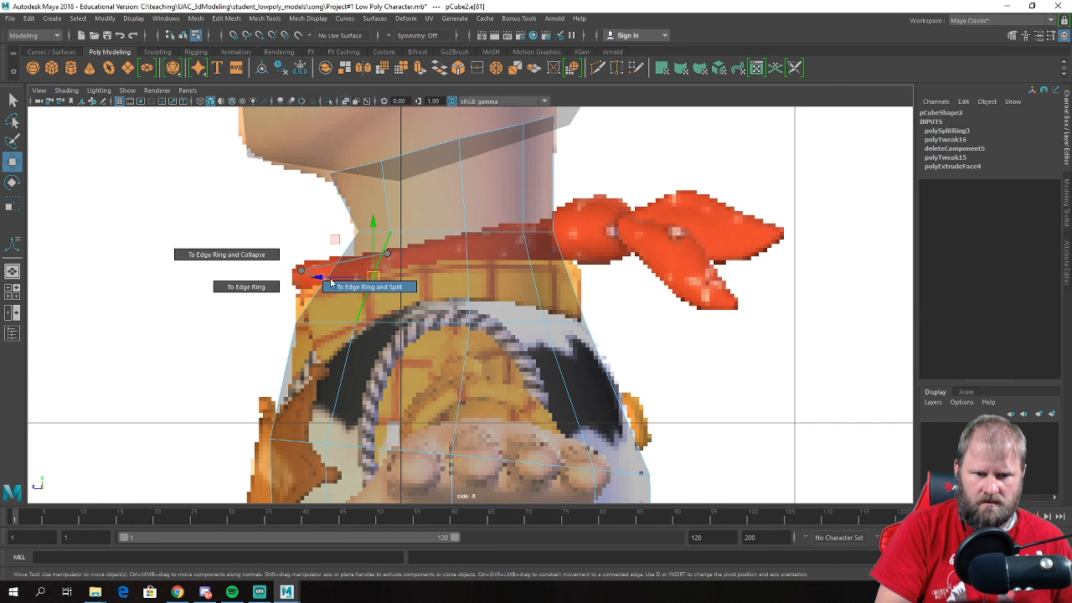
{"action": "left_click", "coordinate": [390, 278]}
{"action": "key", "text": "e"}
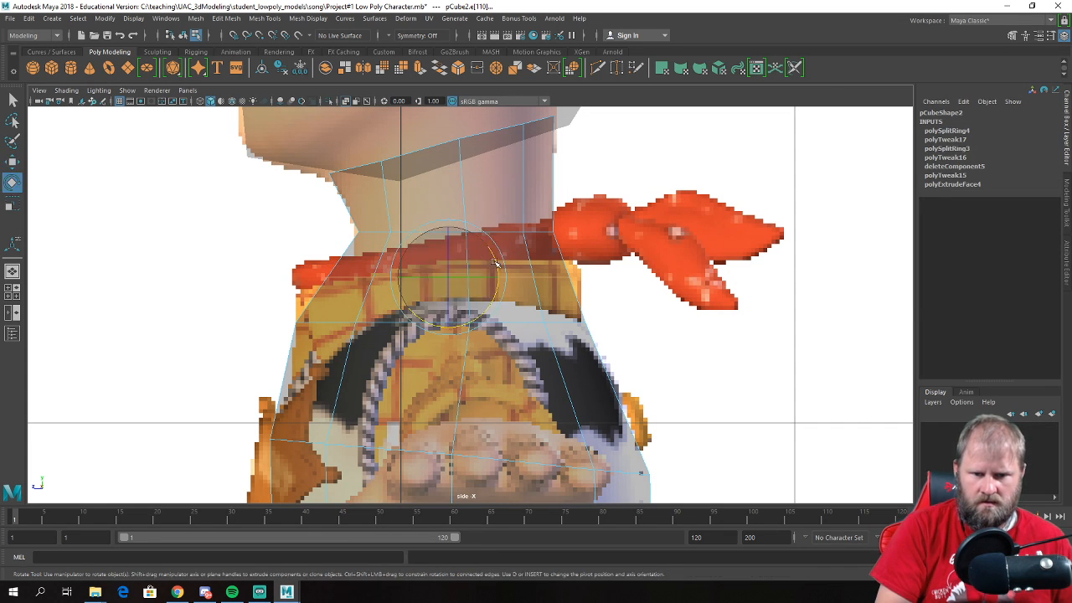
{"action": "key", "text": "r"}
- Rotate the neck's middle vertex row to follow the slope of the reference bandana
{"action": "right_click_drag", "start_coordinate": [389, 237], "coordinate": [329, 219]}
{"action": "left_click_drag", "start_coordinate": [330, 220], "coordinate": [545, 232]}
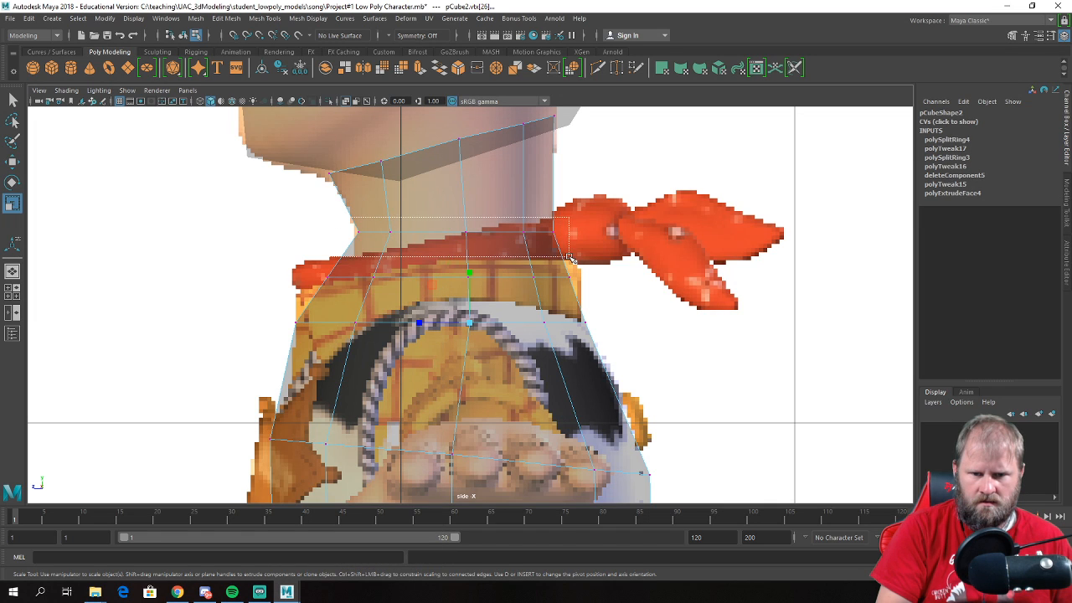
{"action": "key", "text": "e"}
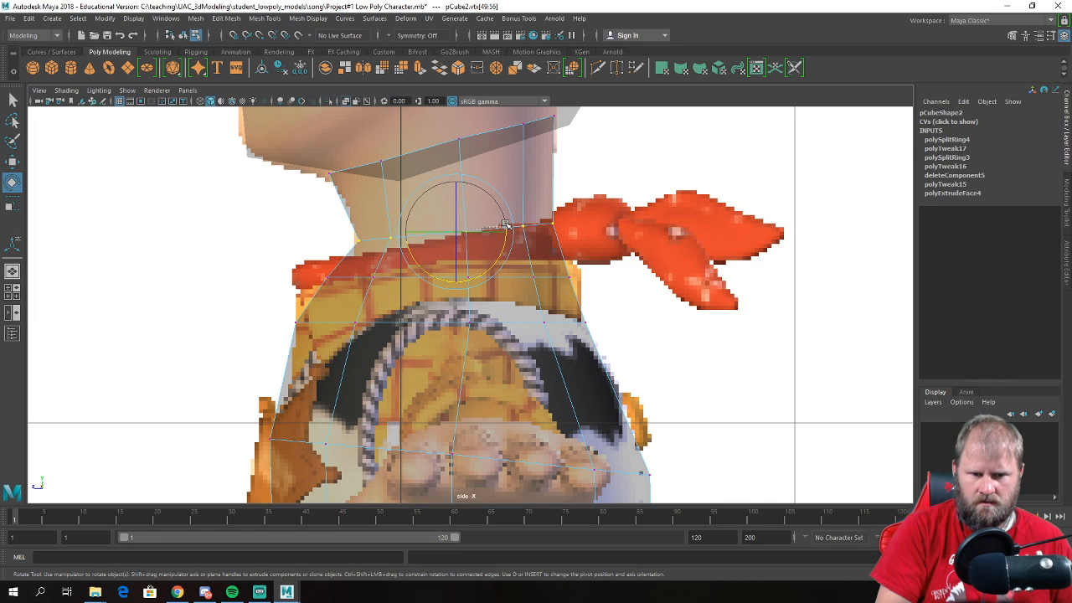
- Scale the new collar row wider and raise it to the lower edge of the reference bandana
{"action": "left_click_drag", "start_coordinate": [319, 260], "coordinate": [598, 291]}
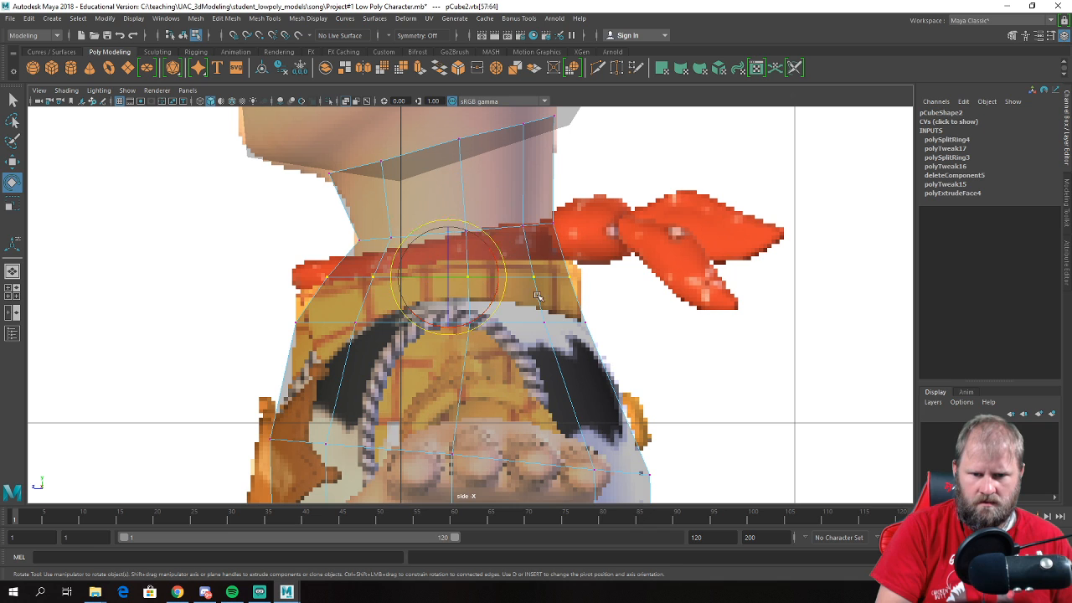
{"action": "key", "text": "r"}
{"action": "mouse_move", "coordinate": [448, 277]}
{"action": "left_mouse_down"}
{"action": "mouse_move", "coordinate": [474, 278]}
{"action": "mouse_move", "coordinate": [437, 267]}
{"action": "left_mouse_up"}
{"action": "key", "text": "w"}
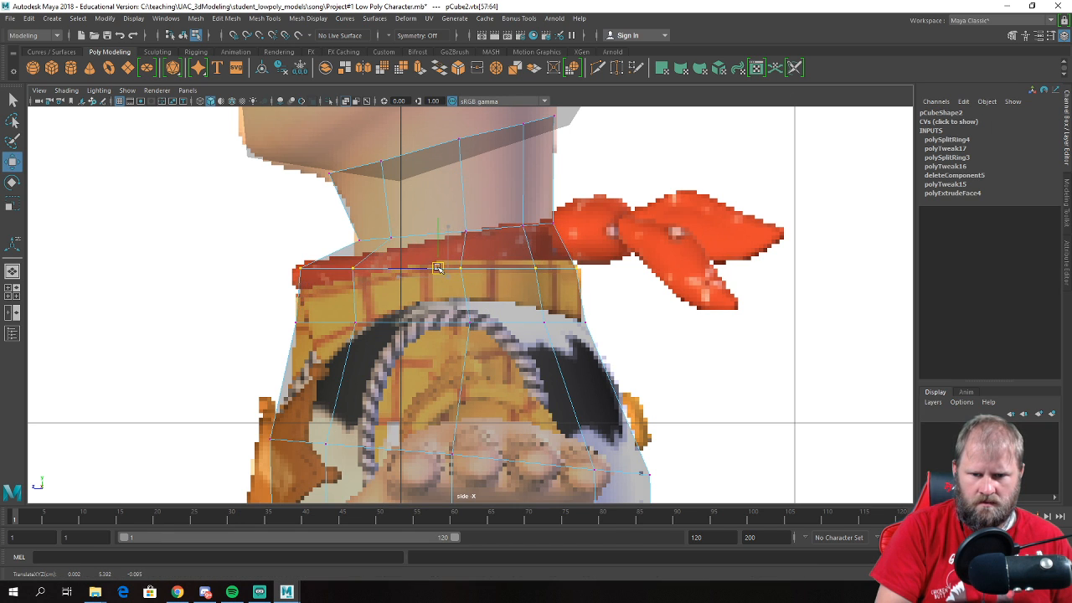
- Adjust the front, middle and rear vertices of the collar row individually to fit the reference collar's top edge
{"action": "right_click_drag", "start_coordinate": [333, 265], "coordinate": [285, 267]}
{"action": "left_click", "coordinate": [292, 267]}
{"action": "left_click_drag", "start_coordinate": [292, 266], "coordinate": [355, 266]}
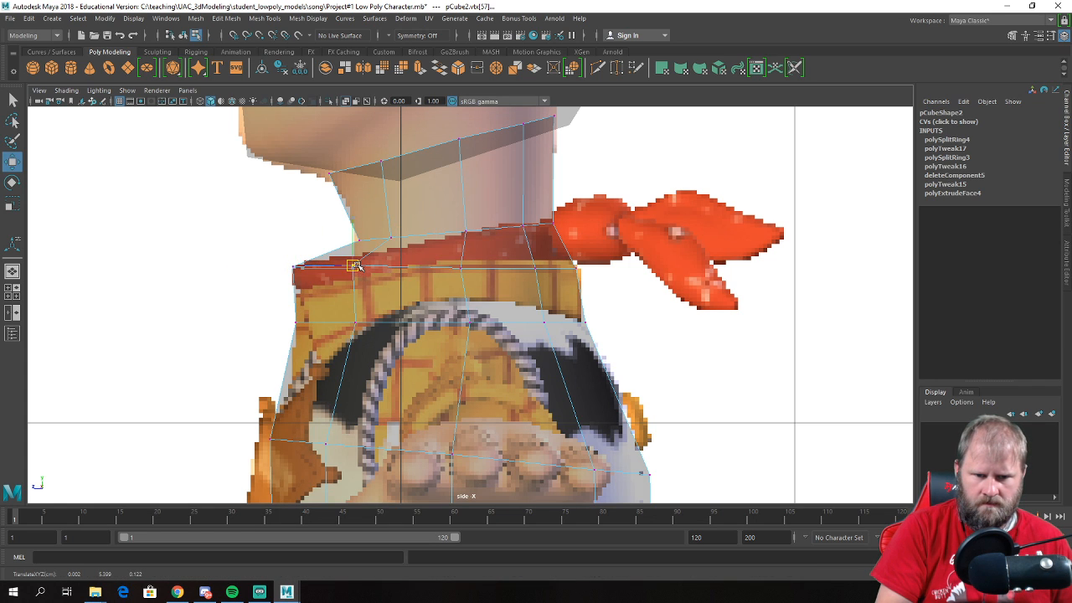
{"action": "left_click", "coordinate": [461, 269]}
{"action": "left_click_drag", "start_coordinate": [461, 269], "coordinate": [460, 261]}
{"action": "left_click", "coordinate": [536, 269]}
{"action": "left_click_drag", "start_coordinate": [537, 269], "coordinate": [573, 268]}
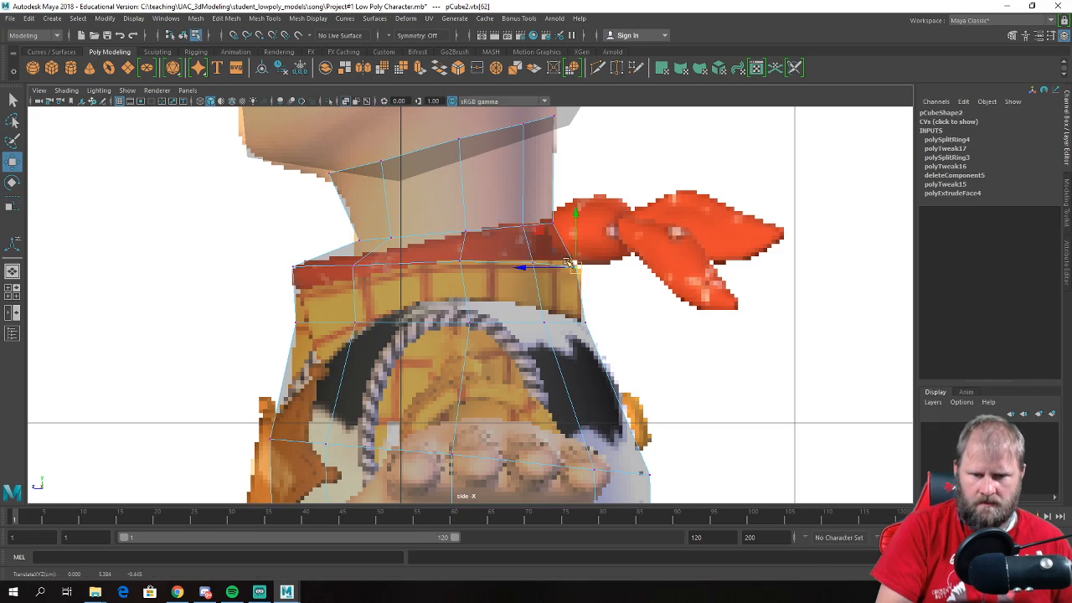
- Examine the head, neck and torso in the perspective view against the reference images
{"action": "key", "text": "space"}
{"action": "key", "text": "space"}
{"action": "scroll", "coordinate": [419, 287], "scroll_direction": "down", "scroll_amount": 4}
{"action": "left_click_drag", "start_coordinate": [418, 286], "coordinate": [423, 324], "text": "alt"}
{"action": "scroll", "coordinate": [421, 325], "scroll_direction": "down", "scroll_amount": 5}
{"action": "right_click_drag", "start_coordinate": [426, 327], "coordinate": [489, 254]}
{"action": "left_click", "coordinate": [492, 329]}
{"action": "mouse_move", "coordinate": [493, 328]}
{"action": "left_mouse_down", "text": "alt"}
{"action": "mouse_move", "coordinate": [538, 348]}
{"action": "mouse_move", "coordinate": [494, 338]}
{"action": "left_mouse_up", "text": "alt"}
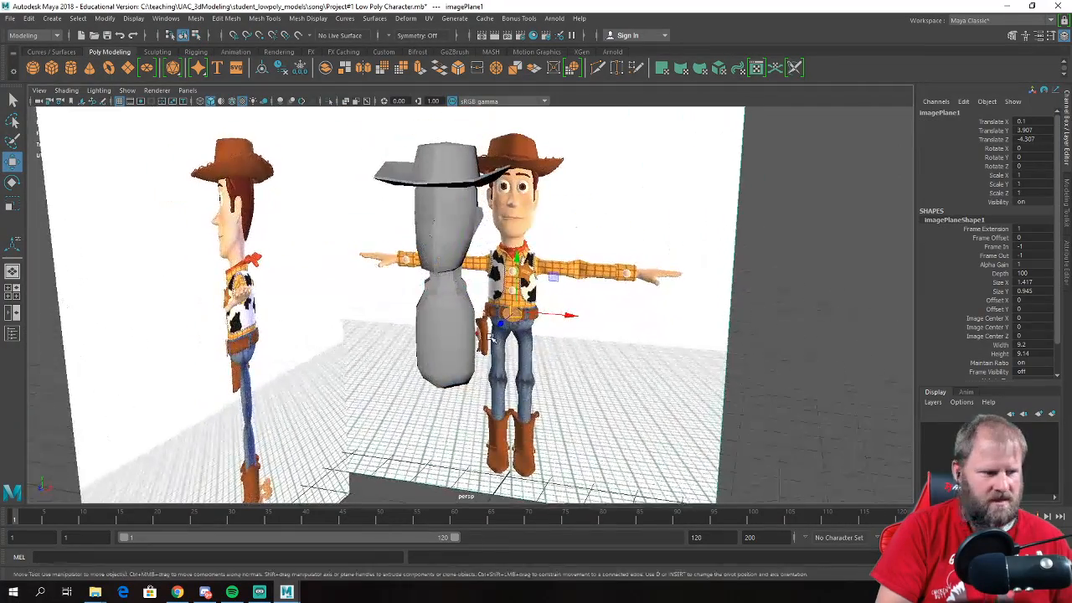
{"action": "scroll", "coordinate": [459, 289], "scroll_direction": "up", "scroll_amount": 10}
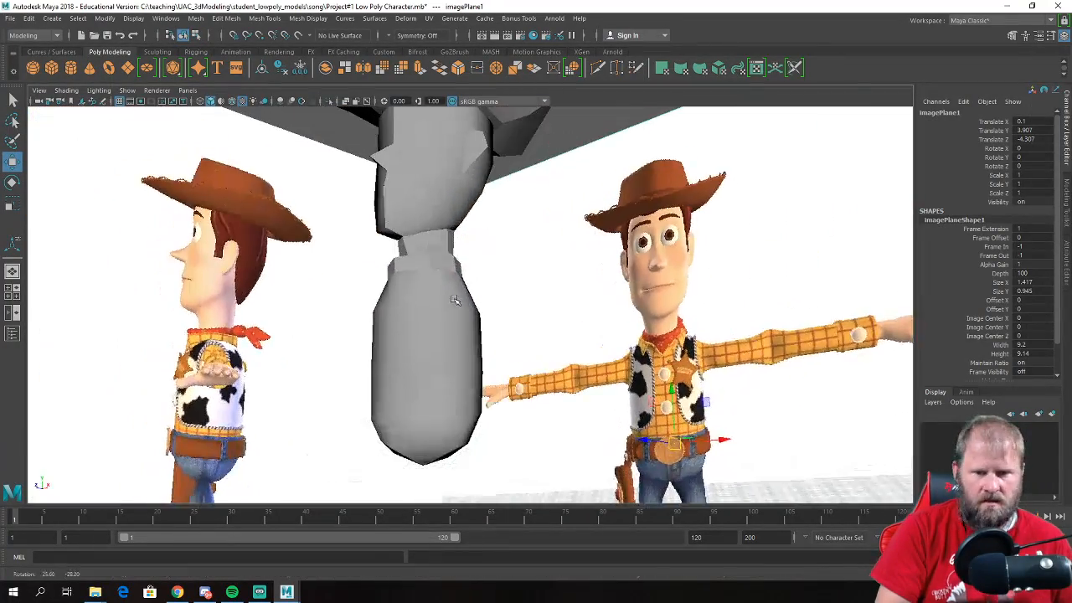
{"action": "left_click", "coordinate": [457, 343]}
{"action": "left_click", "coordinate": [454, 332], "text": "shift"}
{"action": "left_click_drag", "start_coordinate": [457, 329], "coordinate": [452, 271], "text": "alt"}
- Cut an edge on the head with Multi-Cut from the lower jaw corner to the edge beside the neck
{"action": "left_click", "coordinate": [521, 283]}
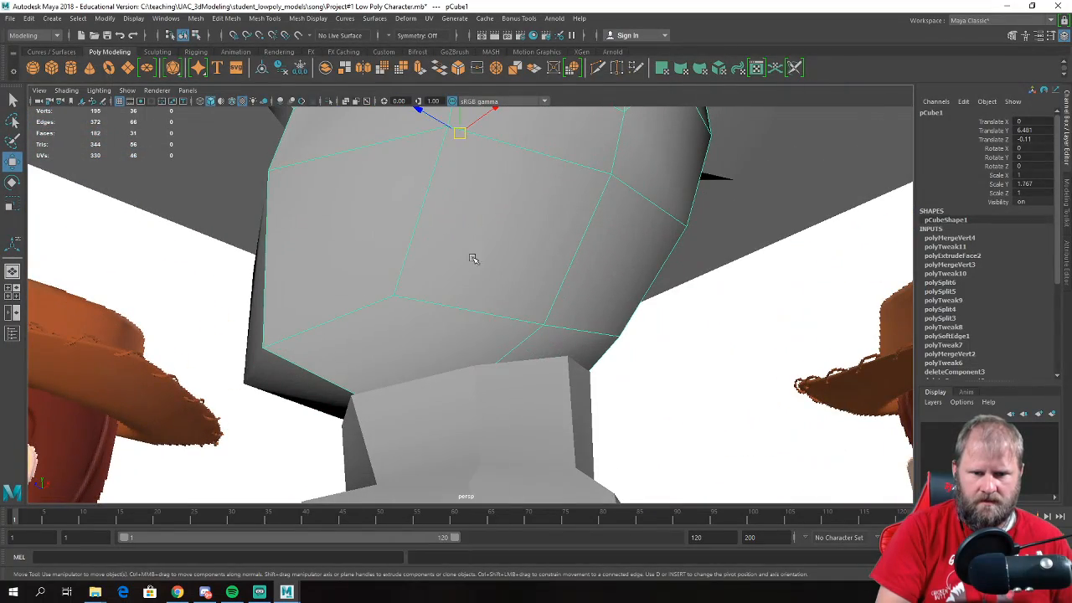
{"action": "right_click_drag", "start_coordinate": [456, 279], "coordinate": [399, 279], "text": "shift"}
{"action": "left_click_drag", "start_coordinate": [505, 356], "coordinate": [575, 353], "text": "alt"}
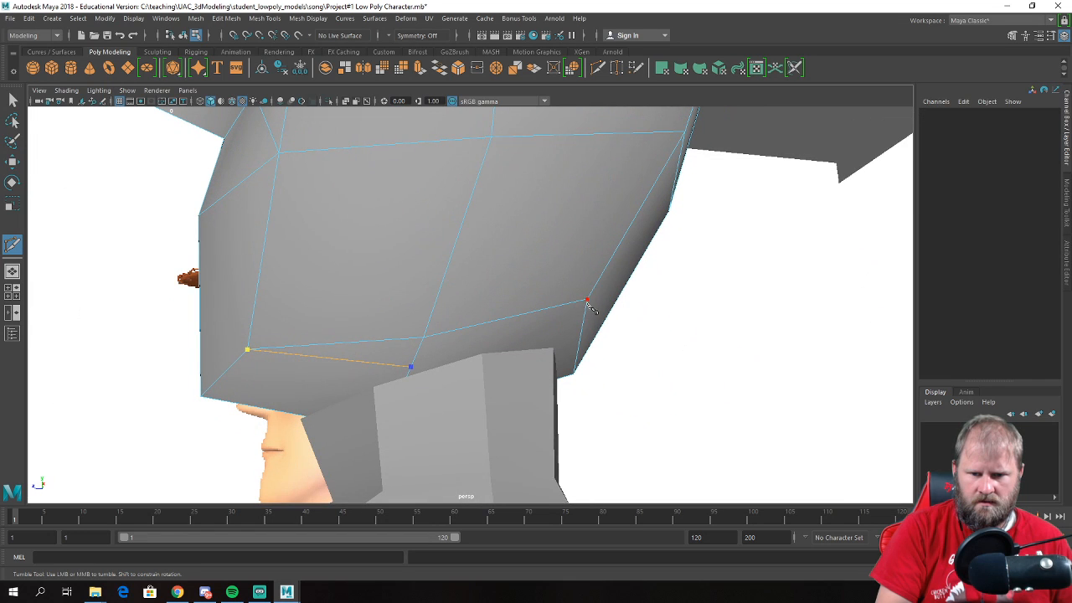
{"action": "left_click_drag", "start_coordinate": [469, 339], "coordinate": [530, 329], "text": "alt"}
{"action": "key", "text": "Return"}
- Continue cutting edges along the back of the head's underside around the neck to the rear centre line
{"action": "left_click", "coordinate": [502, 321]}
{"action": "left_click", "coordinate": [594, 297]}
{"action": "left_click_drag", "start_coordinate": [596, 298], "coordinate": [609, 347], "text": "alt"}
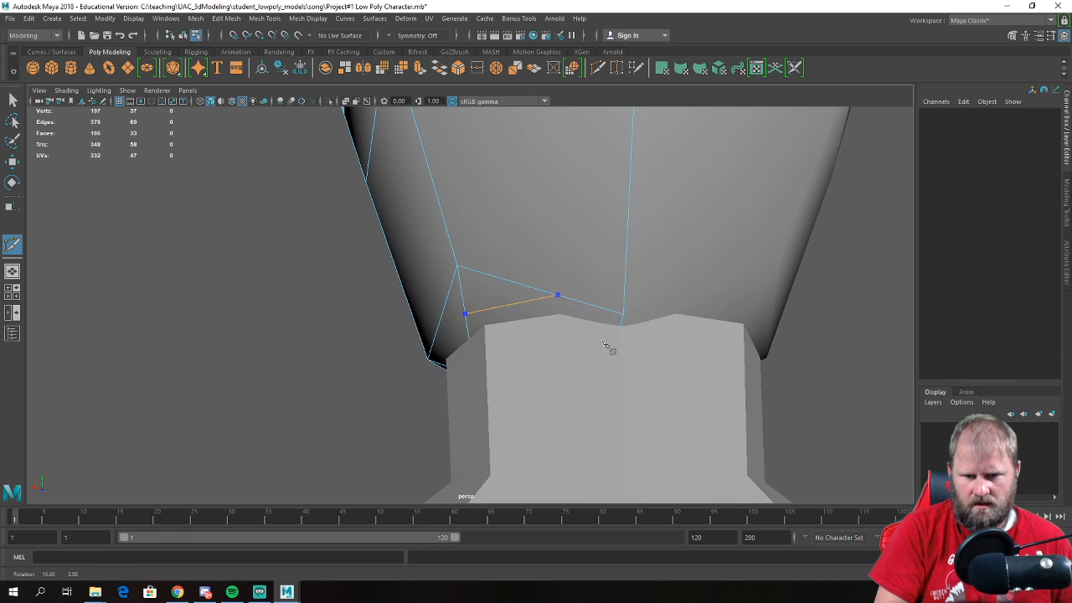
{"action": "key", "text": "Return"}
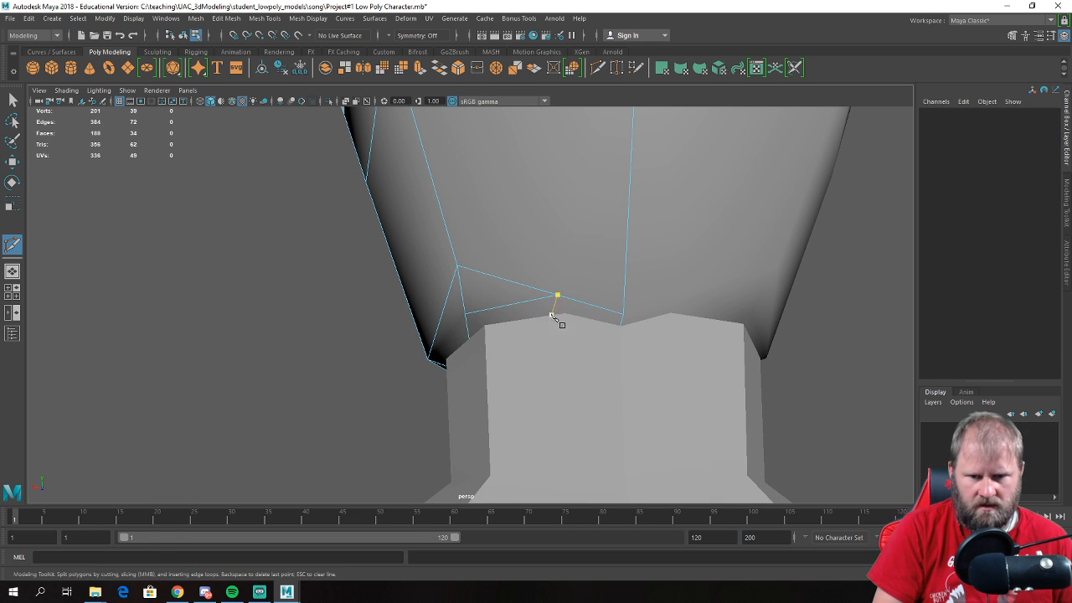
{"action": "left_click", "coordinate": [543, 298]}
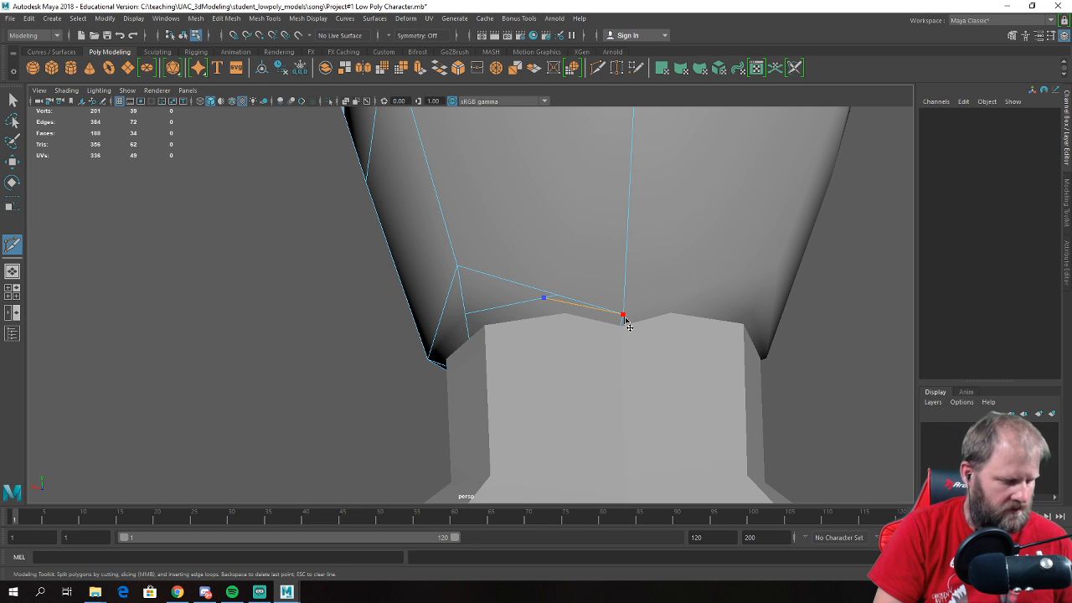
{"action": "left_click", "coordinate": [624, 319]}
{"action": "key", "text": "w"}
- Check the head's underside faces and cut another edge across the jaw's underside in front of the neck
{"action": "scroll", "coordinate": [624, 325], "scroll_direction": "down", "scroll_amount": 5}
{"action": "left_click_drag", "start_coordinate": [622, 327], "coordinate": [469, 293], "text": "alt"}
{"action": "scroll", "coordinate": [609, 352], "scroll_direction": "up", "scroll_amount": 5}
{"action": "right_click_drag", "start_coordinate": [584, 328], "coordinate": [584, 303]}
{"action": "left_click", "coordinate": [506, 326]}
{"action": "left_click_drag", "start_coordinate": [506, 327], "coordinate": [408, 321], "text": "alt"}
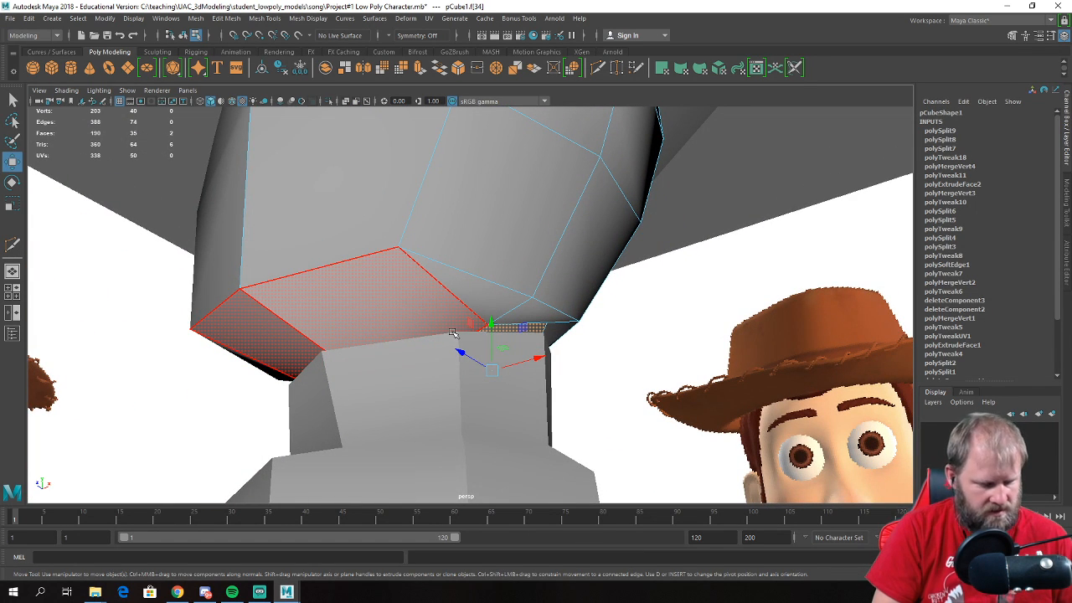
{"action": "key", "text": "y"}
{"action": "left_click_drag", "start_coordinate": [489, 324], "coordinate": [438, 359], "text": "alt"}
{"action": "left_click", "coordinate": [339, 379]}
{"action": "key", "text": "w"}
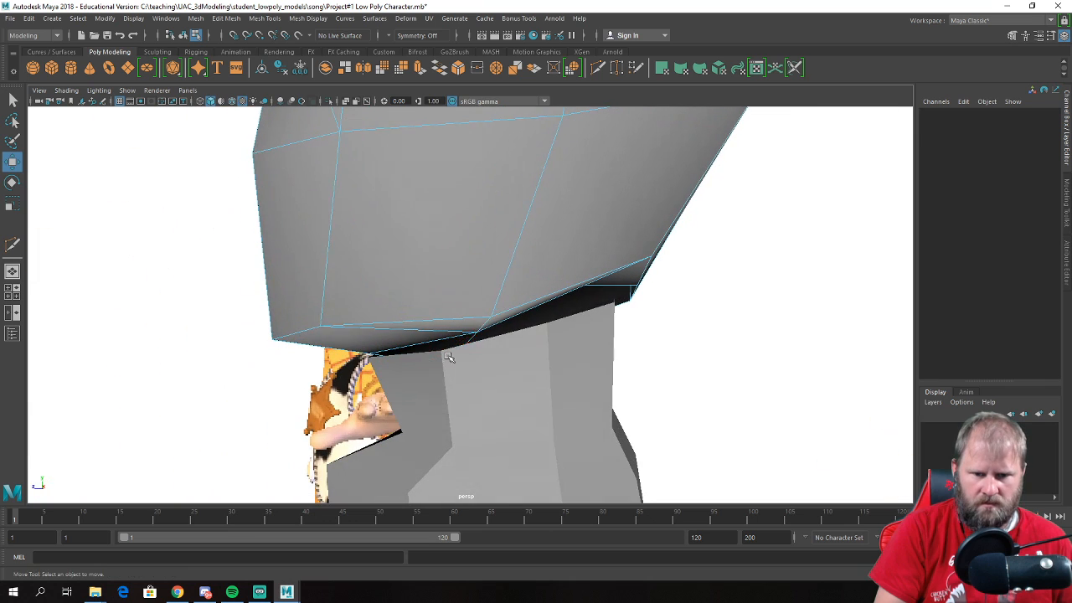
- Delete the faces on the head's underside that lie above the neck opening
{"action": "right_click_drag", "start_coordinate": [478, 270], "coordinate": [479, 310]}
{"action": "left_click", "coordinate": [494, 331]}
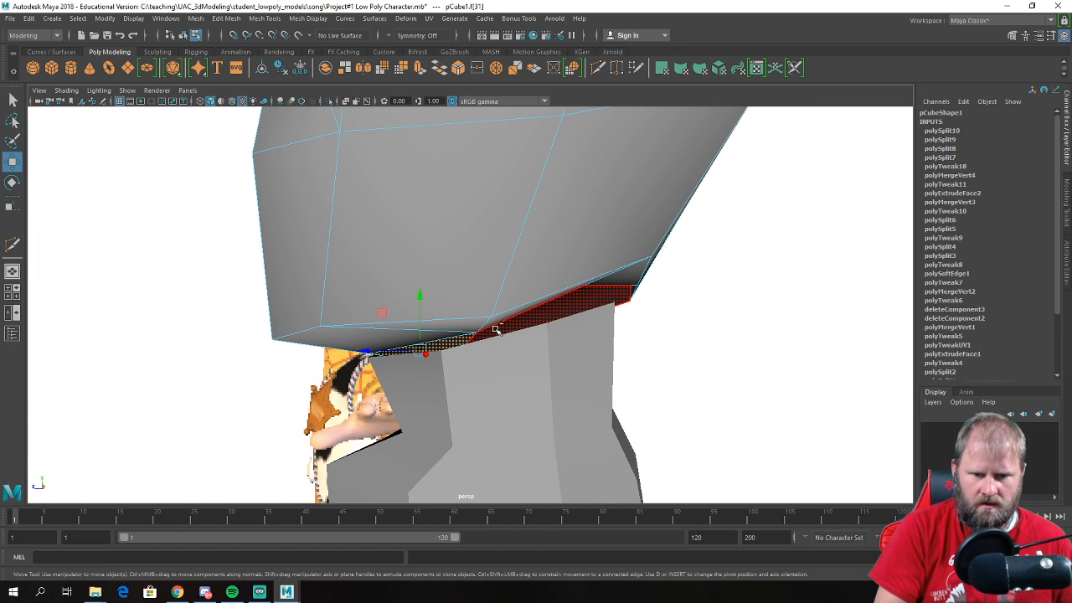
{"action": "key", "text": "Delete"}
- Select the faces of one half of the torso and neck mesh and delete them
{"action": "right_click_drag", "start_coordinate": [492, 331], "coordinate": [505, 273], "text": "alt"}
{"action": "left_click_drag", "start_coordinate": [505, 273], "coordinate": [589, 273], "text": "alt"}
{"action": "right_click_drag", "start_coordinate": [589, 273], "coordinate": [484, 269], "text": "alt"}
{"action": "left_click_drag", "start_coordinate": [485, 270], "coordinate": [519, 280], "text": "alt"}
{"action": "right_click_drag", "start_coordinate": [519, 280], "coordinate": [356, 402], "text": "alt"}
{"action": "left_click_drag", "start_coordinate": [356, 402], "coordinate": [491, 243], "text": "alt"}
{"action": "right_click_drag", "start_coordinate": [493, 244], "coordinate": [494, 261]}
{"action": "left_click", "coordinate": [494, 260]}
{"action": "left_click_drag", "start_coordinate": [494, 260], "coordinate": [483, 309], "text": "alt"}
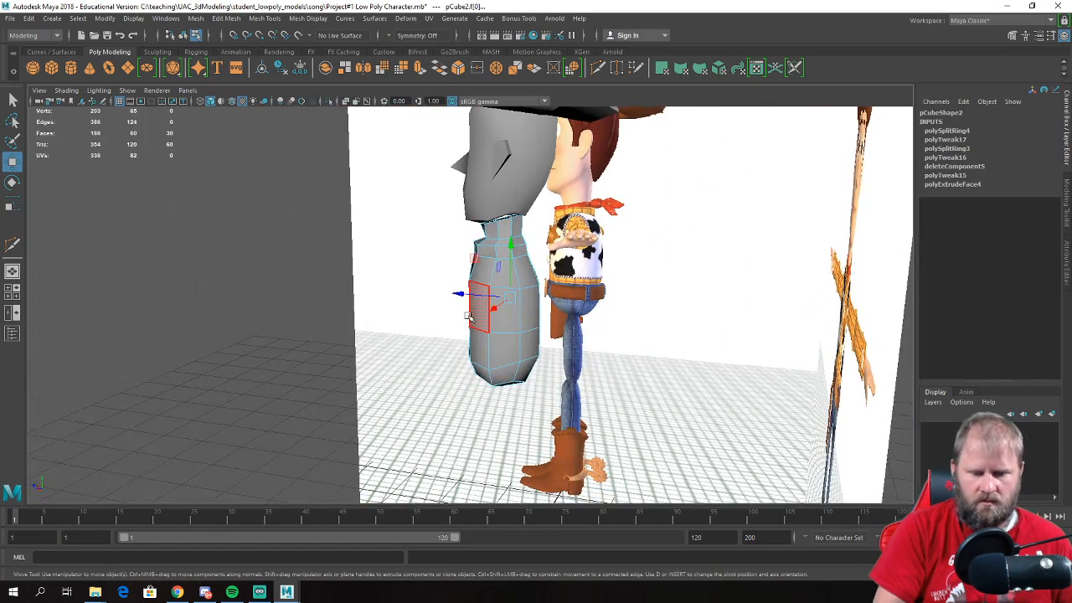
{"action": "left_click", "coordinate": [469, 317]}
- Snap a vertex on the edge of the head's neck opening onto its neighbour and merge the overlapping vertices
{"action": "left_click_drag", "start_coordinate": [640, 318], "coordinate": [630, 252], "text": "alt"}
{"action": "middle_click_drag", "start_coordinate": [629, 251], "coordinate": [531, 395], "text": "alt"}
{"action": "scroll", "coordinate": [490, 372], "scroll_direction": "up", "scroll_amount": 5}
{"action": "left_click_drag", "start_coordinate": [444, 255], "coordinate": [503, 247], "text": "alt"}
{"action": "right_click_drag", "start_coordinate": [498, 257], "coordinate": [548, 230]}
{"action": "scroll", "coordinate": [559, 274], "scroll_direction": "up", "scroll_amount": 4}
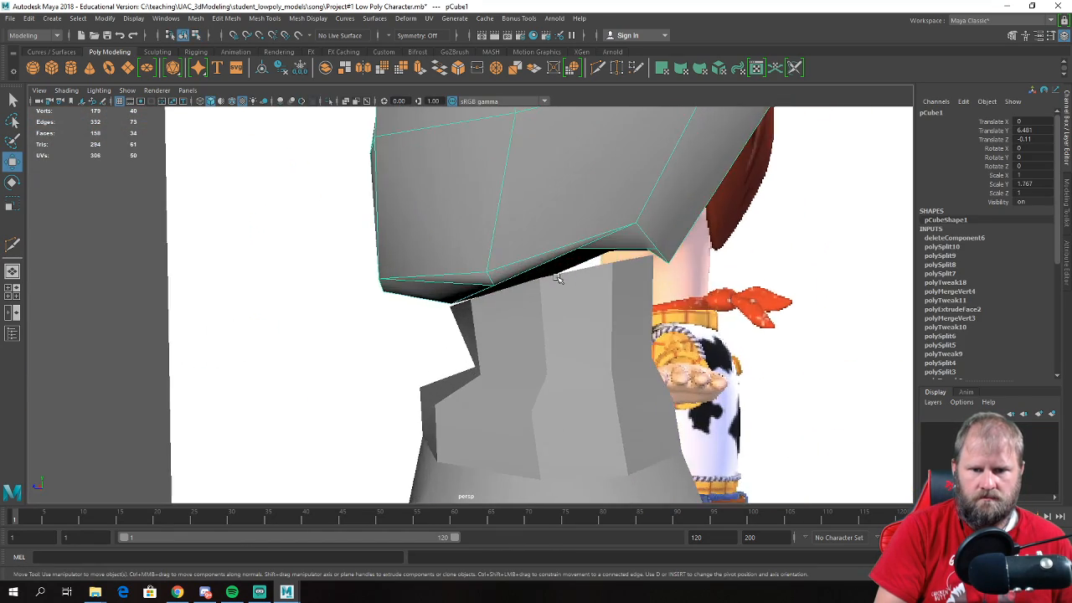
{"action": "left_click_drag", "start_coordinate": [596, 279], "coordinate": [569, 275], "text": "alt"}
{"action": "middle_click_drag", "start_coordinate": [570, 276], "coordinate": [461, 287], "text": "alt"}
{"action": "left_click_drag", "start_coordinate": [461, 287], "coordinate": [467, 268], "text": "alt"}
{"action": "right_click_drag", "start_coordinate": [466, 268], "coordinate": [433, 277]}
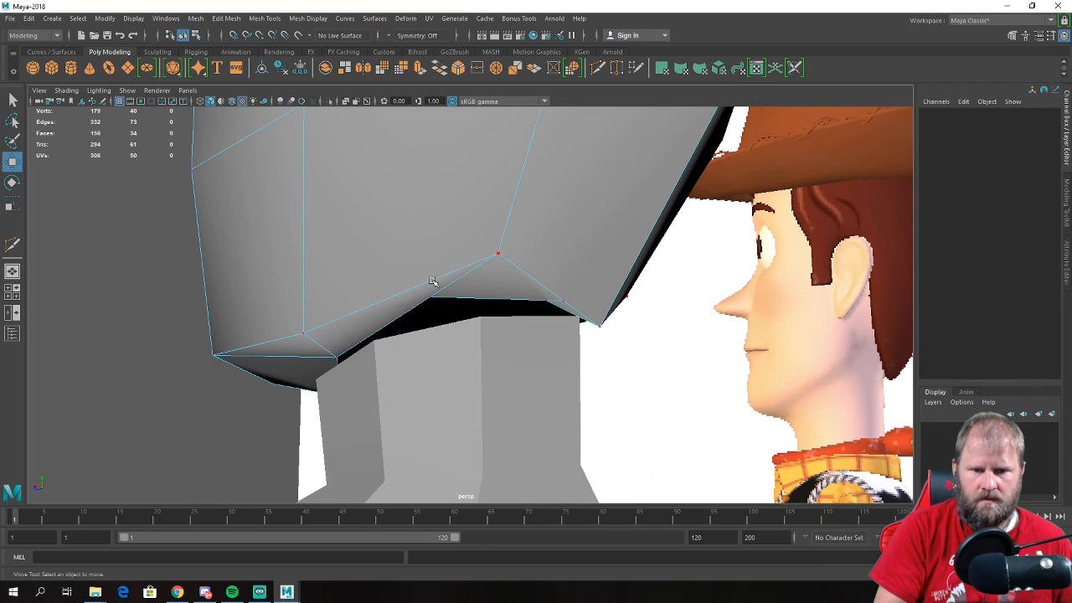
{"action": "left_click", "coordinate": [431, 299]}
{"action": "key", "text": "v"}
{"action": "left_click_drag", "start_coordinate": [430, 299], "coordinate": [600, 258]}
{"action": "key", "text": "F8"}
{"action": "right_click_drag", "start_coordinate": [576, 276], "coordinate": [521, 276]}
{"action": "left_click_drag", "start_coordinate": [544, 269], "coordinate": [591, 305]}
{"action": "right_click_drag", "start_coordinate": [569, 227], "coordinate": [610, 214], "text": "shift"}
- Move the rear vertex of the head's neck opening onto the centre-line vertex and merge the two
{"action": "mouse_move", "coordinate": [537, 235]}
{"action": "left_mouse_down", "text": "alt"}
{"action": "mouse_move", "coordinate": [582, 238]}
{"action": "mouse_move", "coordinate": [545, 238]}
{"action": "left_mouse_up", "text": "alt"}
{"action": "left_click", "coordinate": [571, 287]}
{"action": "key", "text": "w"}
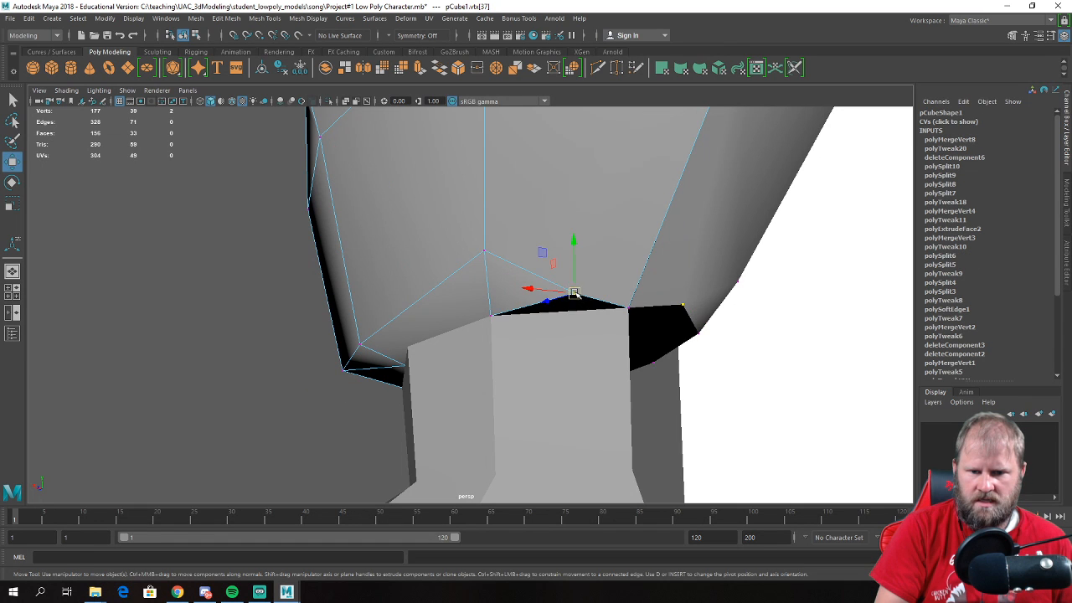
{"action": "left_click_drag", "start_coordinate": [572, 289], "coordinate": [628, 308]}
{"action": "right_click_drag", "start_coordinate": [620, 308], "coordinate": [662, 240], "text": "shift"}
- Adjust the vertex on the neck opening's edge and cut an edge joining the opening to the lower jaw
{"action": "left_click_drag", "start_coordinate": [663, 239], "coordinate": [462, 311], "text": "alt"}
{"action": "left_click", "coordinate": [519, 281]}
{"action": "key", "text": "w"}
{"action": "key", "text": "v"}
{"action": "mouse_move", "coordinate": [553, 278]}
{"action": "left_mouse_down", "text": "alt"}
{"action": "mouse_move", "coordinate": [563, 275]}
{"action": "mouse_move", "coordinate": [545, 268]}
{"action": "mouse_move", "coordinate": [536, 232]}
{"action": "mouse_move", "coordinate": [359, 309]}
{"action": "mouse_move", "coordinate": [660, 313]}
{"action": "mouse_move", "coordinate": [545, 279]}
{"action": "left_mouse_up", "text": "alt"}
{"action": "right_click_drag", "start_coordinate": [523, 268], "coordinate": [490, 263]}
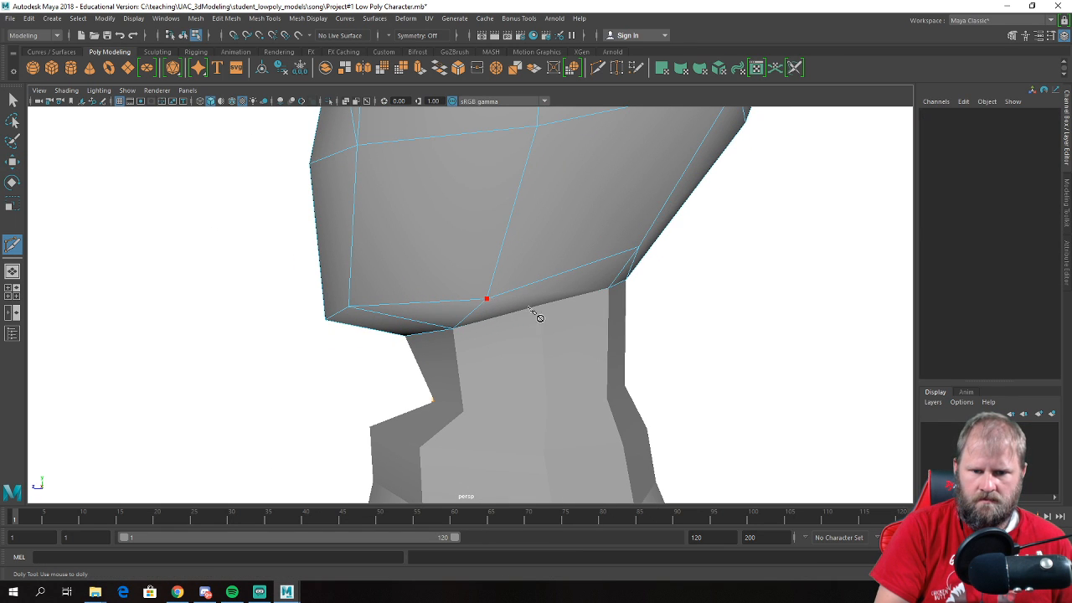
{"action": "key", "text": "w"}
- Move the lower vertex at the back of the jaw down closer to the neck opening
{"action": "right_click_drag", "start_coordinate": [514, 307], "coordinate": [528, 259], "text": "alt"}
{"action": "left_click_drag", "start_coordinate": [563, 292], "coordinate": [543, 250]}
{"action": "key", "text": "v"}
{"action": "scroll", "coordinate": [596, 312], "scroll_direction": "down", "scroll_amount": 5}
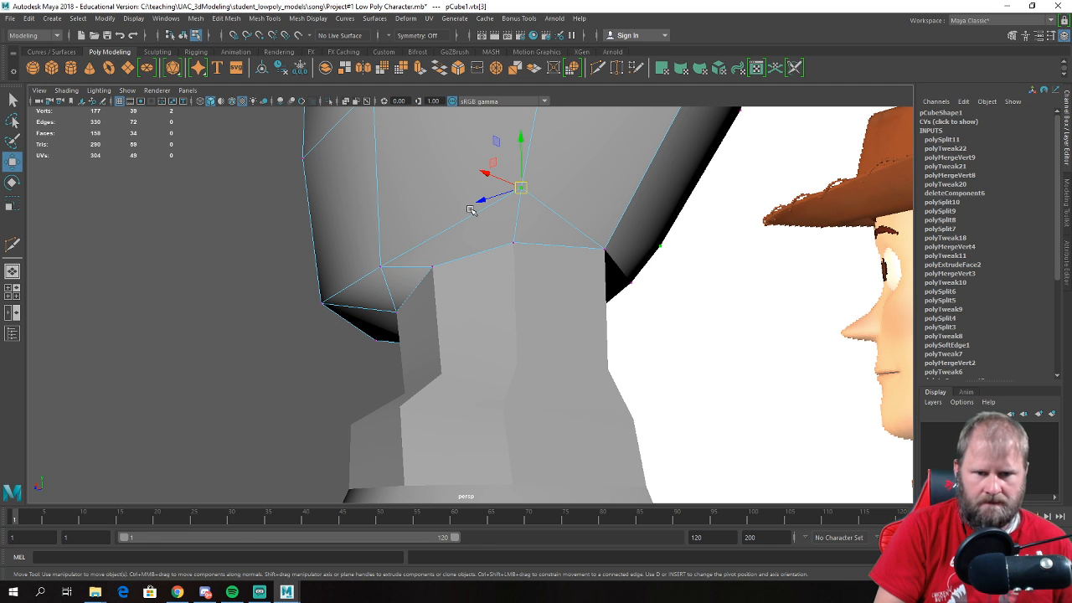
{"action": "middle_click_drag", "start_coordinate": [518, 211], "coordinate": [518, 217]}
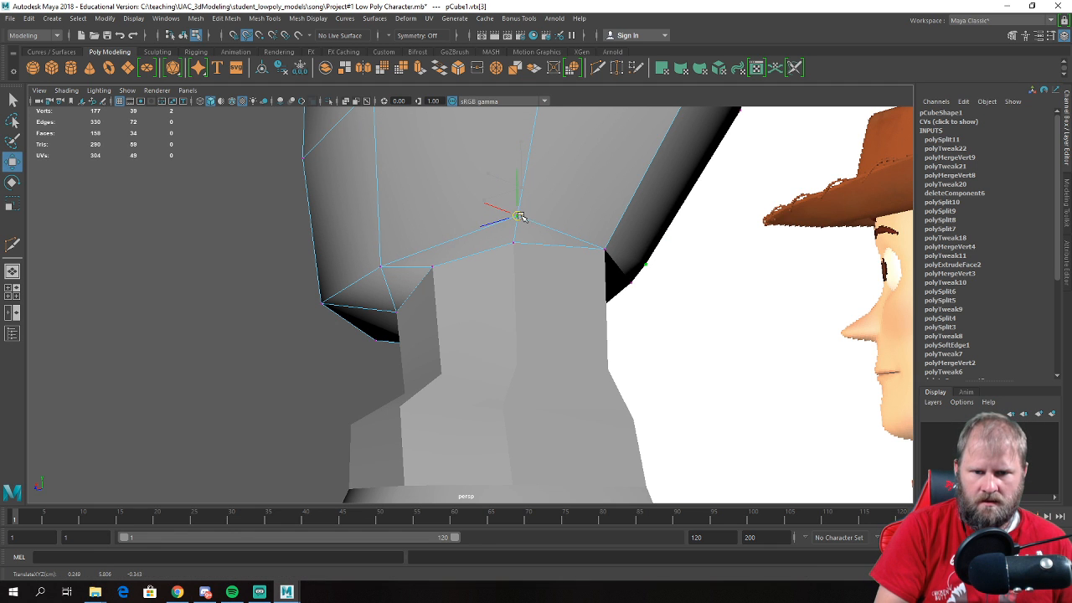
- Cut a new edge from the lower rear jaw vertex to the head's rear centre line just above the neck
{"action": "left_click_drag", "start_coordinate": [419, 261], "coordinate": [513, 266], "text": "alt"}
{"action": "scroll", "coordinate": [513, 266], "scroll_direction": "up", "scroll_amount": 3}
{"action": "right_click_drag", "start_coordinate": [505, 220], "coordinate": [469, 246]}
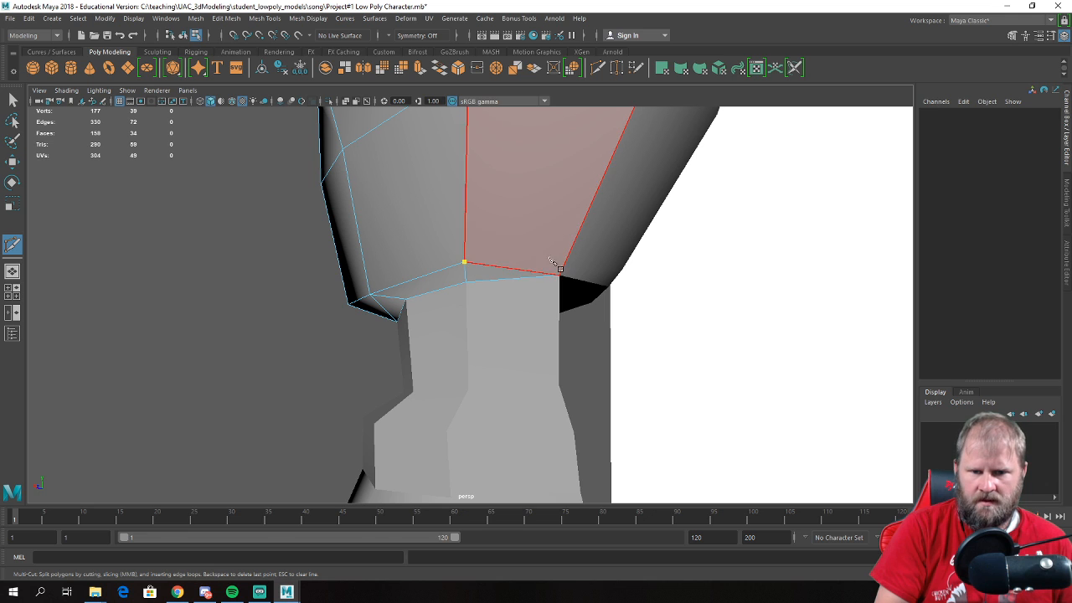
{"action": "key", "text": "w"}
- Delete the old edge above the new cut at the back of the head
{"action": "left_click_drag", "start_coordinate": [566, 260], "coordinate": [551, 200], "text": "alt"}
{"action": "right_click_drag", "start_coordinate": [551, 197], "coordinate": [550, 167]}
{"action": "left_click", "coordinate": [558, 223]}
{"action": "right_click_drag", "start_coordinate": [558, 223], "coordinate": [556, 245], "text": "shift"}
{"action": "left_click_drag", "start_coordinate": [557, 245], "coordinate": [532, 289], "text": "alt"}
{"action": "key", "text": "ctrl+z"}
{"action": "key", "text": "Delete"}
- Delete a redundant edge on the lower jaw beside the neck opening and return the head to object mode
{"action": "right_click_drag", "start_coordinate": [473, 216], "coordinate": [437, 224]}
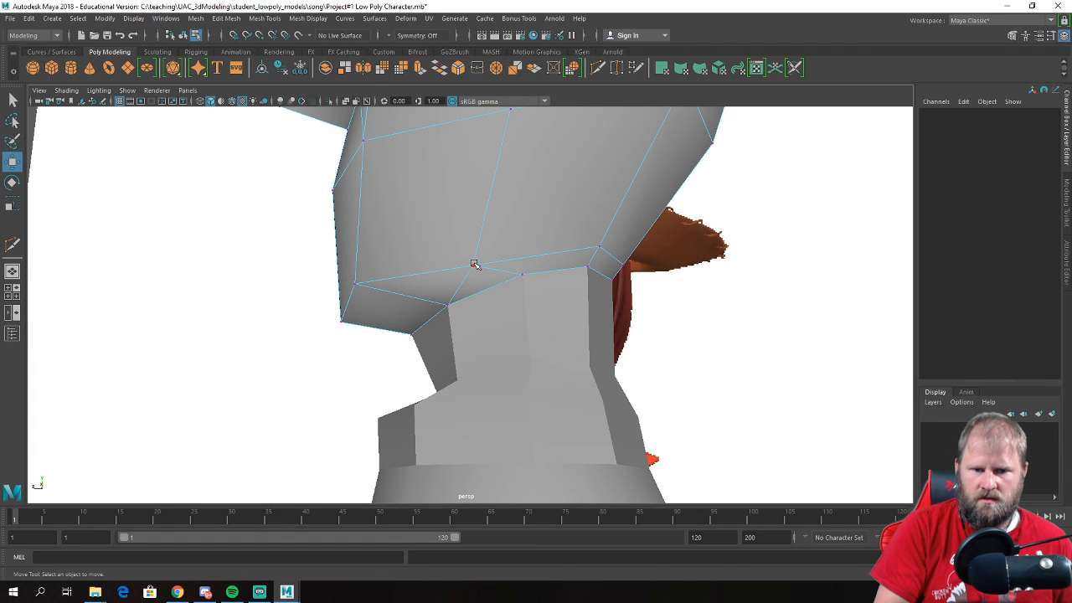
{"action": "left_click", "coordinate": [475, 265]}
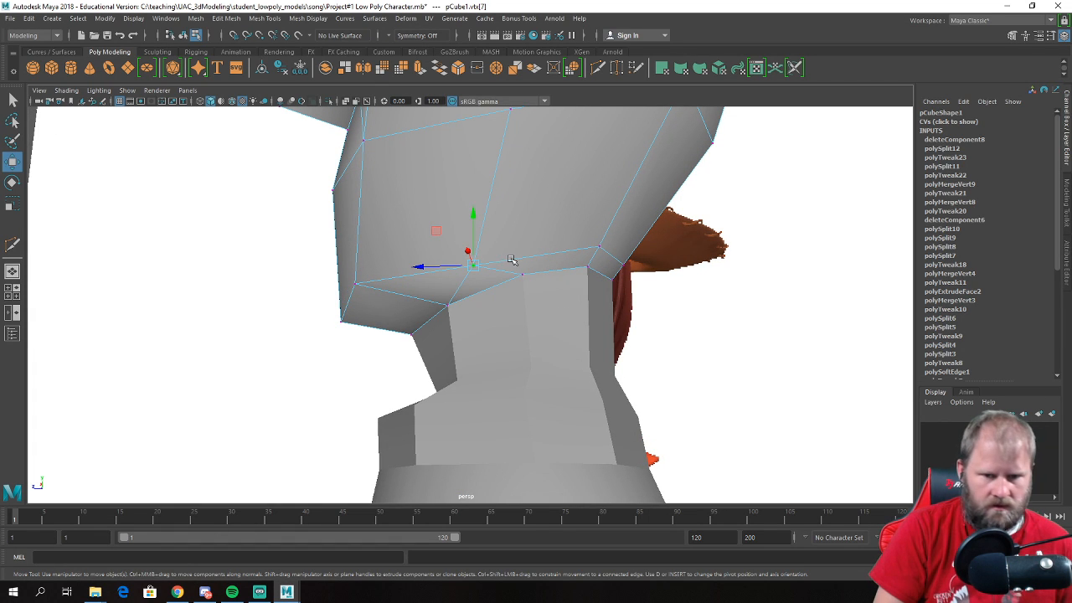
{"action": "left_click_drag", "start_coordinate": [459, 253], "coordinate": [469, 197], "text": "alt"}
{"action": "right_click_drag", "start_coordinate": [469, 192], "coordinate": [469, 162]}
{"action": "left_click", "coordinate": [505, 253]}
{"action": "key", "text": "Delete"}
{"action": "left_click_drag", "start_coordinate": [519, 251], "coordinate": [522, 292], "text": "alt"}
{"action": "right_click_drag", "start_coordinate": [507, 258], "coordinate": [569, 216]}
{"action": "left_click", "coordinate": [625, 249]}
{"action": "scroll", "coordinate": [625, 248], "scroll_direction": "down", "scroll_amount": 5}
{"action": "left_click_drag", "start_coordinate": [585, 306], "coordinate": [523, 308], "text": "alt"}
{"action": "scroll", "coordinate": [522, 309], "scroll_direction": "up", "scroll_amount": 3}
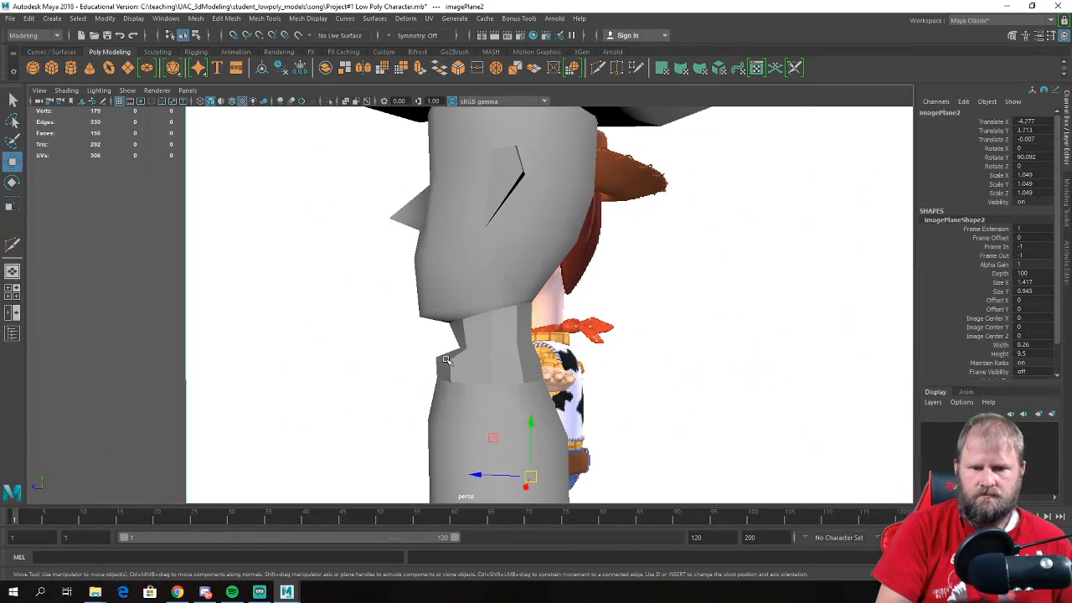
- Combine the head mesh and the neck-and-body mesh into a single object
{"action": "left_click", "coordinate": [495, 335]}
{"action": "scroll", "coordinate": [490, 388], "scroll_direction": "down", "scroll_amount": 3}
{"action": "left_click_drag", "start_coordinate": [490, 388], "coordinate": [531, 304], "text": "alt"}
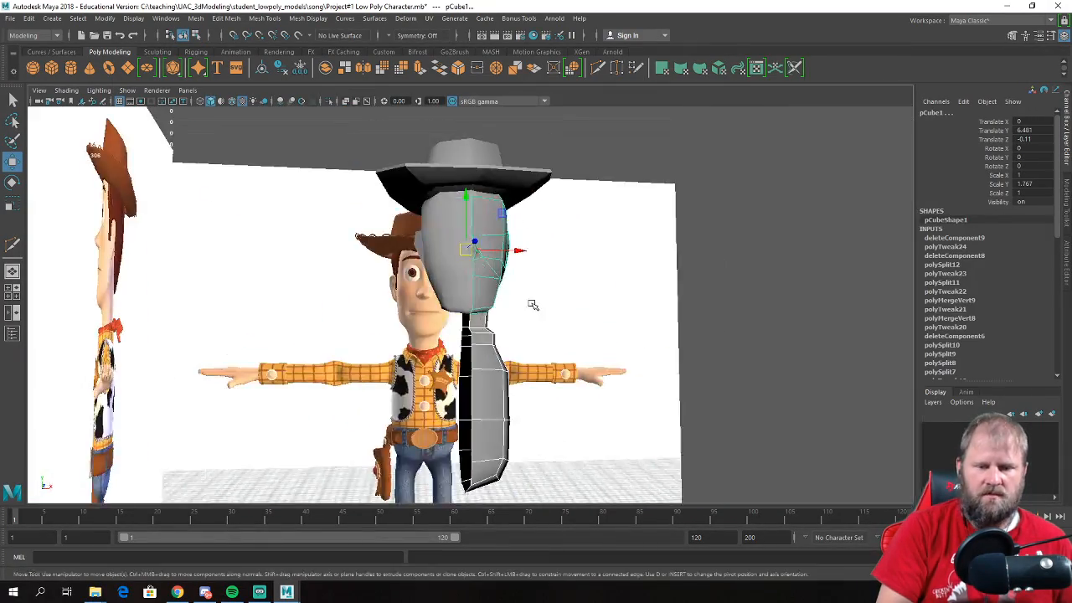
{"action": "left_click", "coordinate": [196, 18]}
{"action": "left_click", "coordinate": [234, 67]}
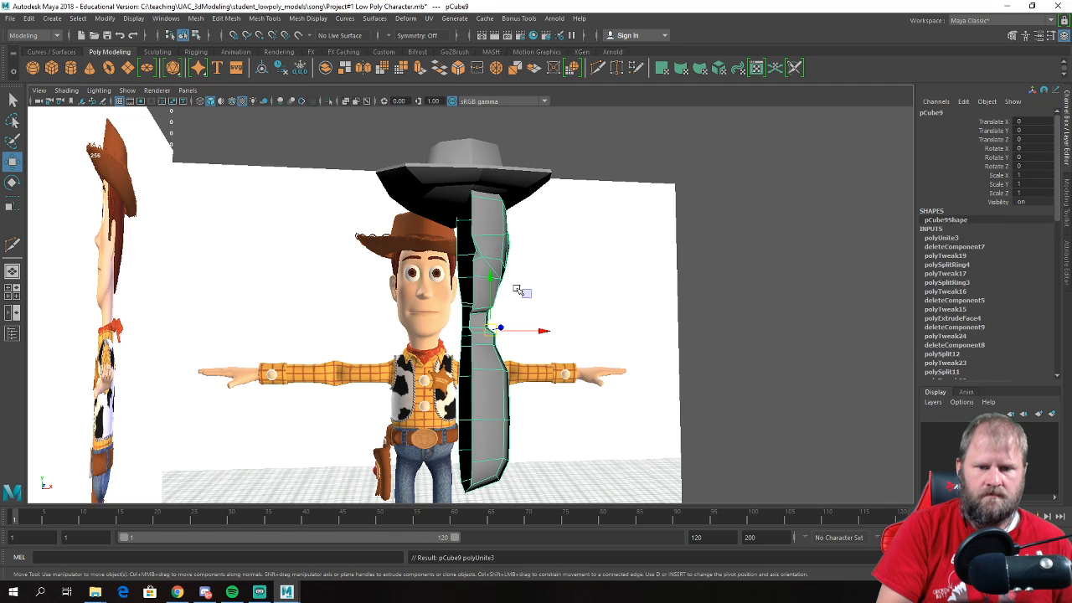
- Merge the combined mesh's overlapping vertices with a 0.01 distance threshold and return to object mode
{"action": "scroll", "coordinate": [522, 292], "scroll_direction": "up", "scroll_amount": 5}
{"action": "right_click", "coordinate": [453, 206]}
{"action": "left_click", "coordinate": [394, 207]}
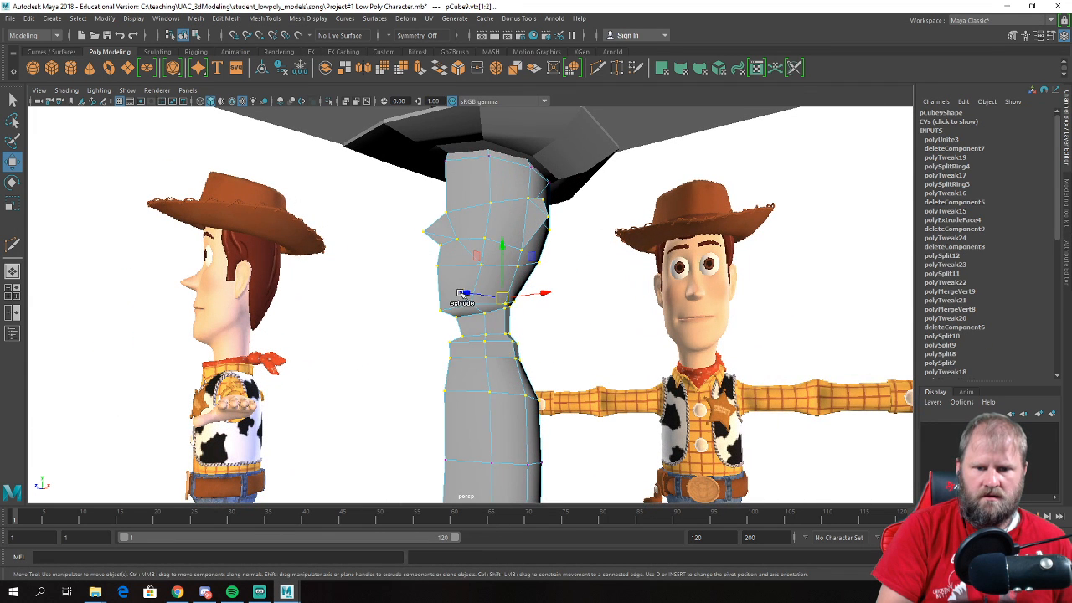
{"action": "right_click_drag", "start_coordinate": [463, 287], "coordinate": [519, 218], "text": "shift"}
{"action": "scroll", "coordinate": [510, 222], "scroll_direction": "down", "scroll_amount": 5}
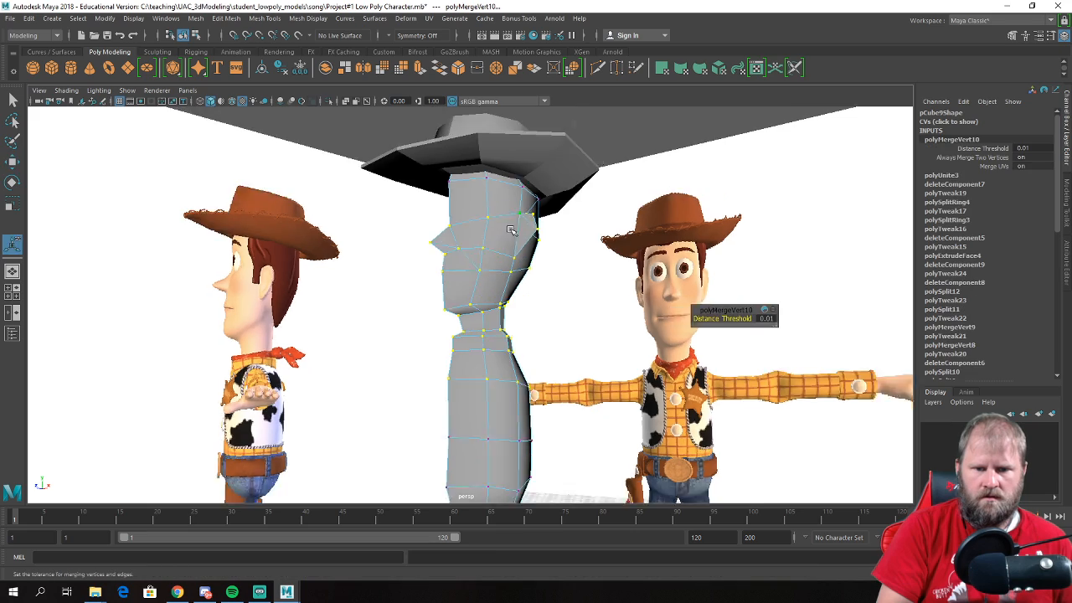
{"action": "left_click_drag", "start_coordinate": [511, 223], "coordinate": [471, 251], "text": "alt"}
{"action": "scroll", "coordinate": [510, 269], "scroll_direction": "up", "scroll_amount": 1}
{"action": "right_click_drag", "start_coordinate": [472, 220], "coordinate": [516, 209]}
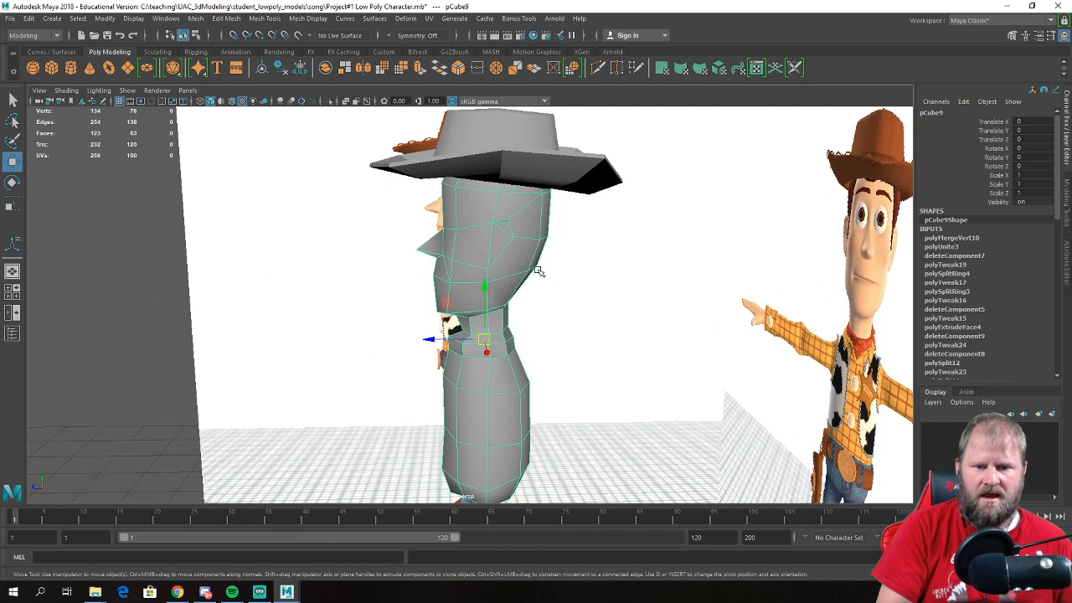
- Run the vertex merge once more on the head-and-body mesh, again with a 0.01 distance threshold
{"action": "left_click", "coordinate": [574, 288]}
{"action": "scroll", "coordinate": [575, 290], "scroll_direction": "down", "scroll_amount": 3}
{"action": "left_click_drag", "start_coordinate": [532, 282], "coordinate": [460, 263], "text": "alt"}
{"action": "right_click_drag", "start_coordinate": [460, 263], "coordinate": [390, 262]}
{"action": "right_click_drag", "start_coordinate": [465, 352], "coordinate": [543, 256], "text": "shift"}
{"action": "scroll", "coordinate": [482, 281], "scroll_direction": "up", "scroll_amount": 5}
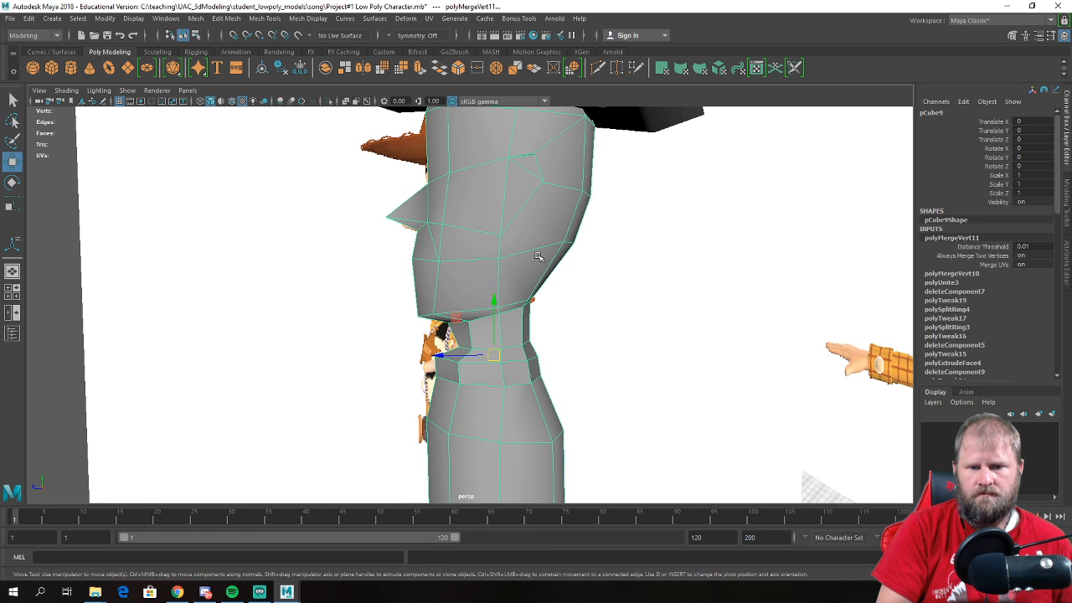
{"action": "left_click", "coordinate": [650, 301]}
{"action": "scroll", "coordinate": [613, 303], "scroll_direction": "down", "scroll_amount": 4}
{"action": "left_click_drag", "start_coordinate": [603, 296], "coordinate": [507, 256], "text": "alt"}
- Soften all edges of the combined head-and-body mesh
{"action": "left_click", "coordinate": [507, 255]}
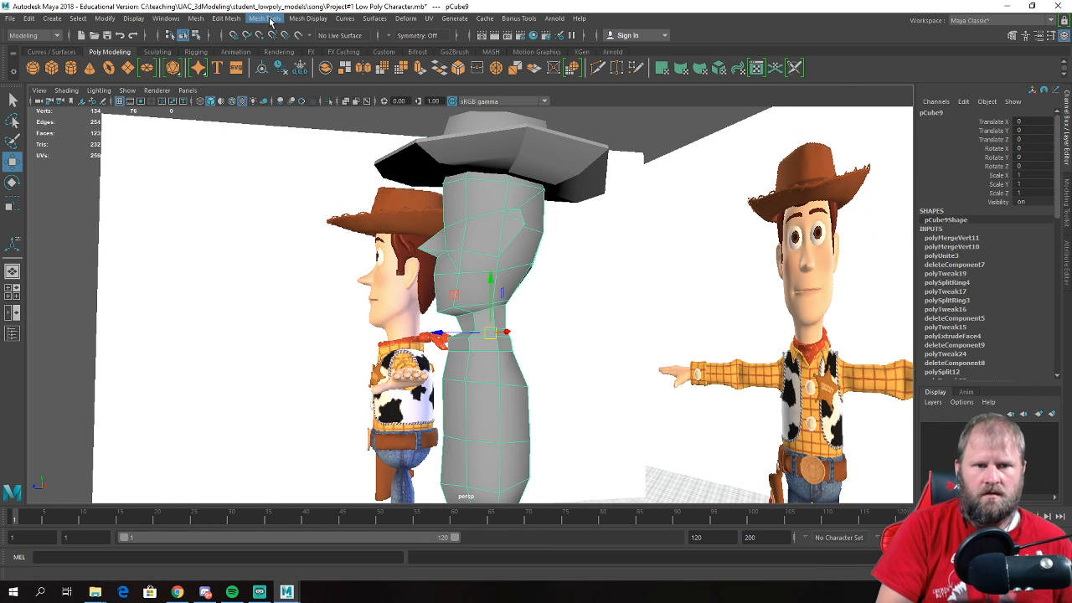
{"action": "left_click", "coordinate": [299, 19]}
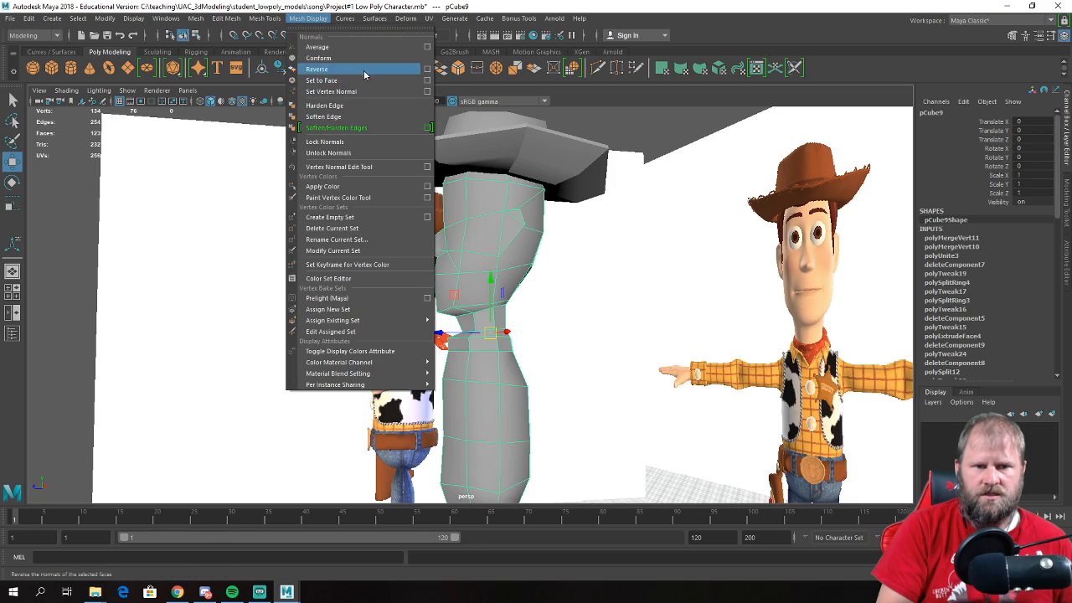
{"action": "left_click", "coordinate": [358, 106]}
{"action": "left_click", "coordinate": [598, 304]}
{"action": "scroll", "coordinate": [598, 304], "scroll_direction": "down", "scroll_amount": 3}
{"action": "left_click_drag", "start_coordinate": [598, 304], "coordinate": [417, 302], "text": "alt"}
{"action": "right_click_drag", "start_coordinate": [416, 302], "coordinate": [497, 307], "text": "alt"}
{"action": "left_click_drag", "start_coordinate": [520, 287], "coordinate": [529, 271], "text": "alt"}
- In the side view, reposition the rear vertex of the lower jaw just in front of the hairline above the neck
{"action": "left_click", "coordinate": [475, 376]}
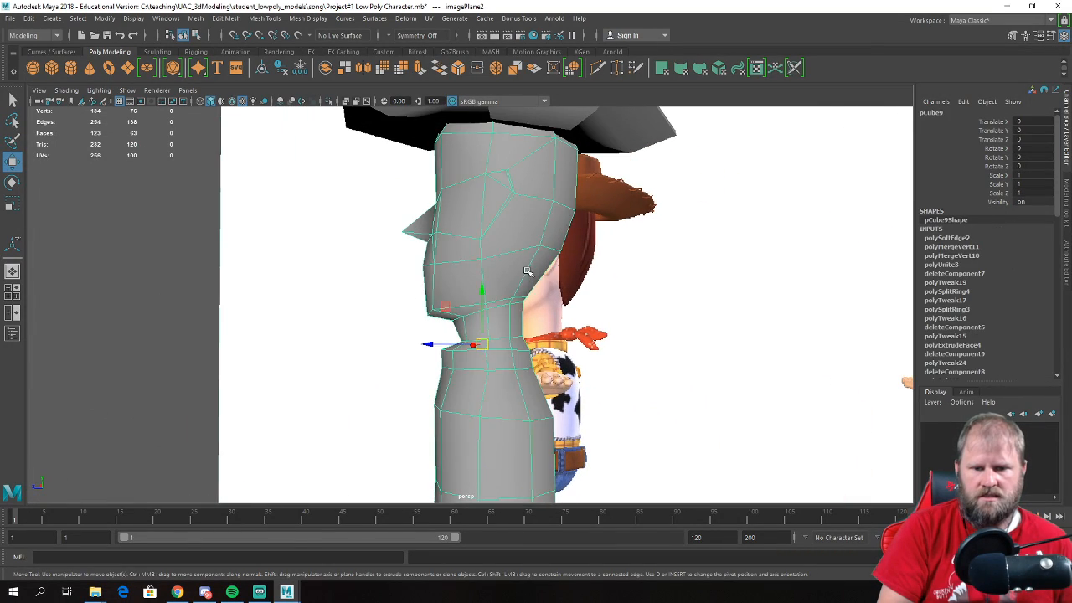
{"action": "key", "text": "space"}
{"action": "key", "text": "space"}
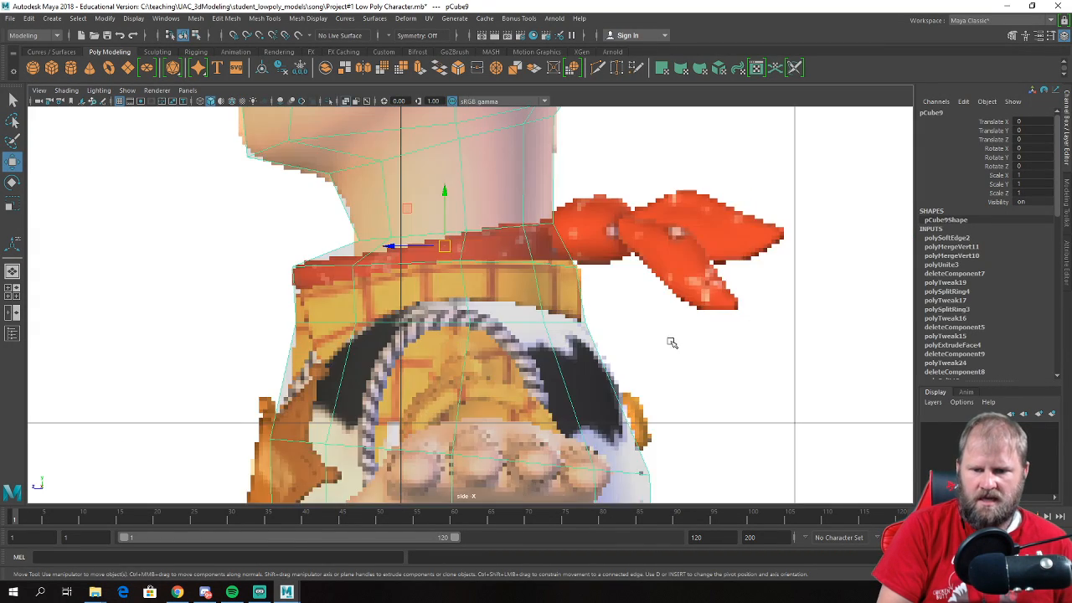
{"action": "scroll", "coordinate": [625, 483], "scroll_direction": "up", "scroll_amount": 3}
{"action": "scroll", "coordinate": [472, 332], "scroll_direction": "up", "scroll_amount": 3}
{"action": "scroll", "coordinate": [472, 352], "scroll_direction": "up", "scroll_amount": 3}
{"action": "right_click_drag", "start_coordinate": [473, 352], "coordinate": [448, 352]}
{"action": "left_click_drag", "start_coordinate": [486, 353], "coordinate": [425, 340]}
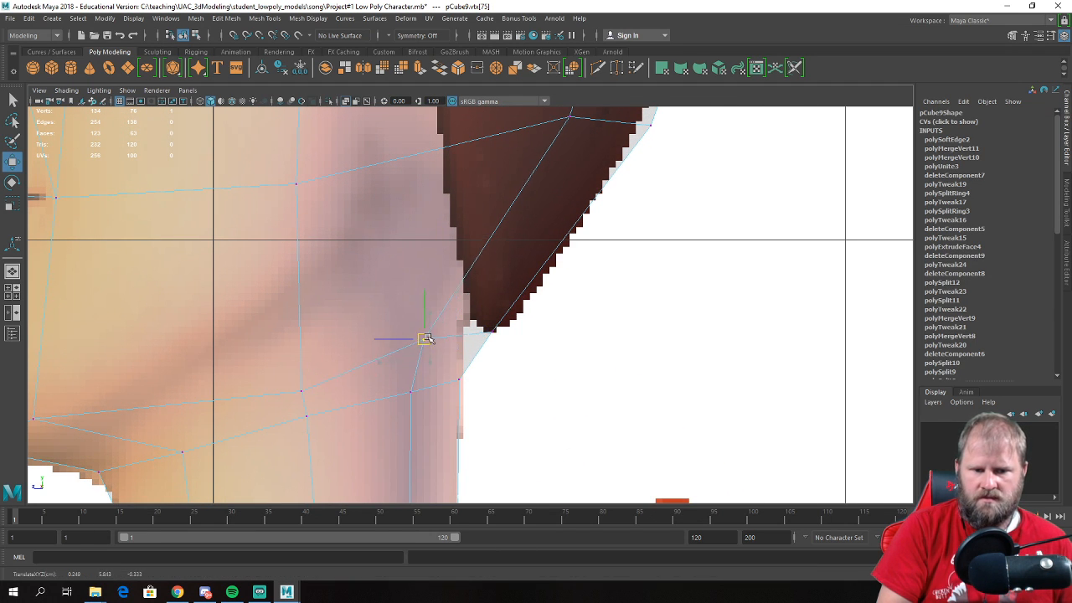
{"action": "scroll", "coordinate": [360, 319], "scroll_direction": "down", "scroll_amount": 5}
{"action": "scroll", "coordinate": [546, 362], "scroll_direction": "up", "scroll_amount": 4}
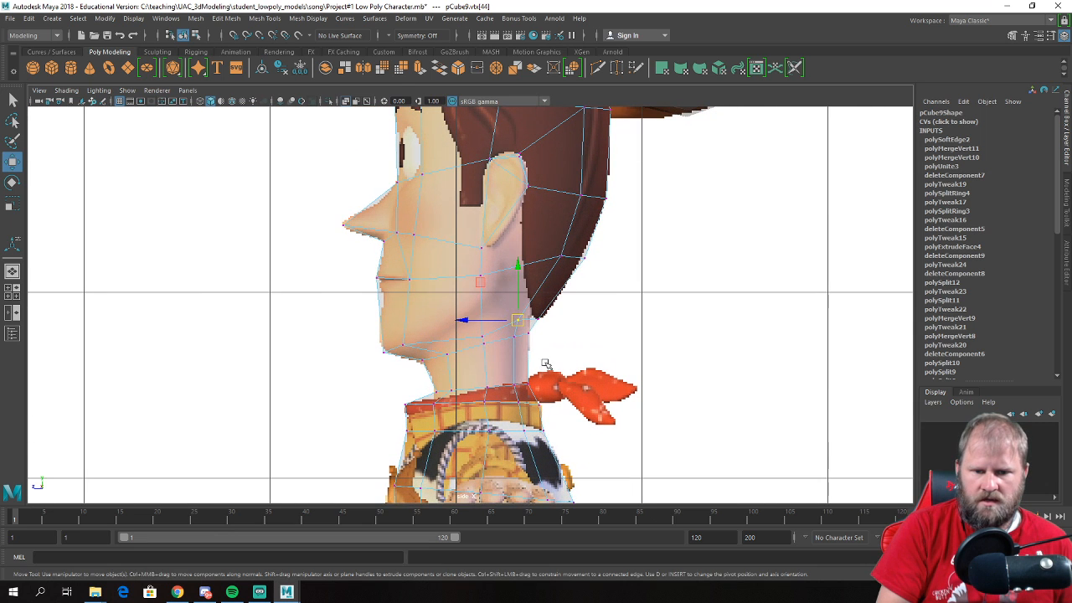
{"action": "left_click_drag", "start_coordinate": [473, 322], "coordinate": [485, 333]}
{"action": "scroll", "coordinate": [477, 332], "scroll_direction": "up", "scroll_amount": 4}
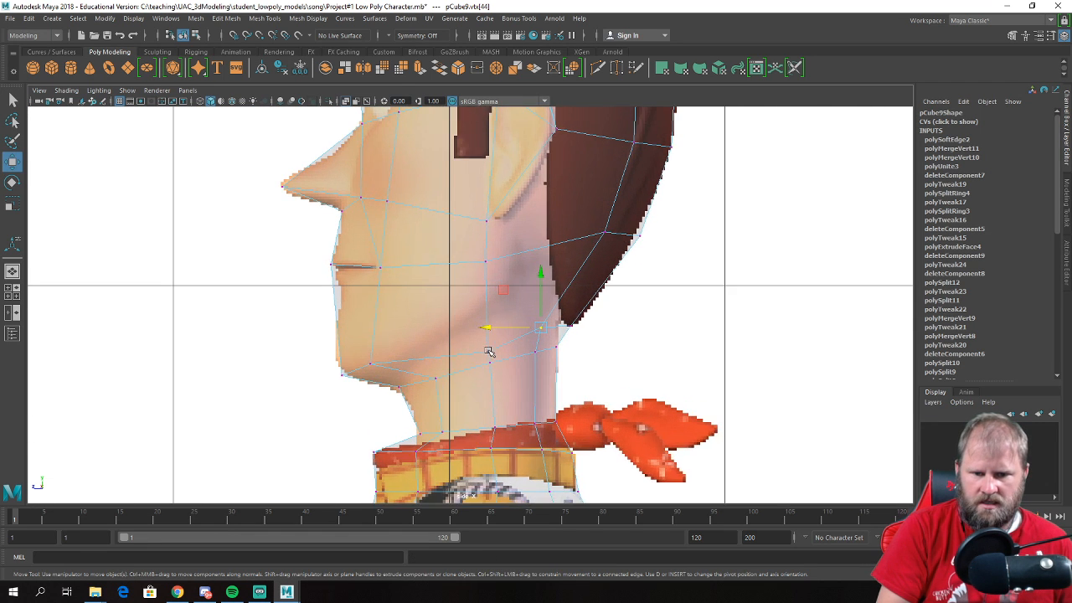
- Adjust the jaw-corner, chin and rear jaw vertices so their edges follow the reference jawline in the side view
{"action": "left_click_drag", "start_coordinate": [493, 367], "coordinate": [482, 310]}
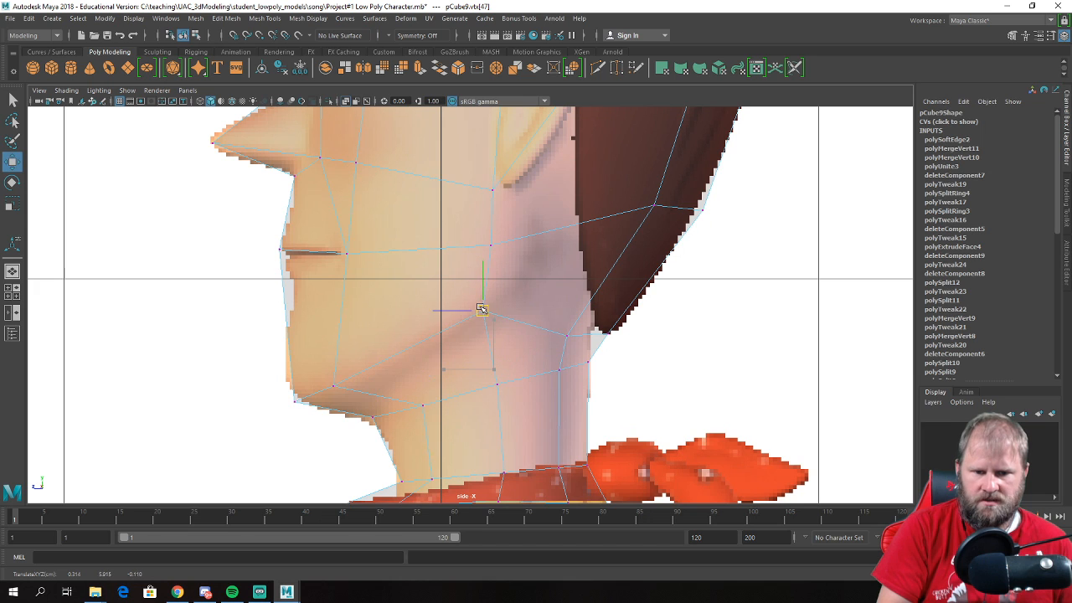
{"action": "left_click_drag", "start_coordinate": [302, 356], "coordinate": [358, 392]}
{"action": "middle_click_drag", "start_coordinate": [557, 358], "coordinate": [454, 366], "text": "alt"}
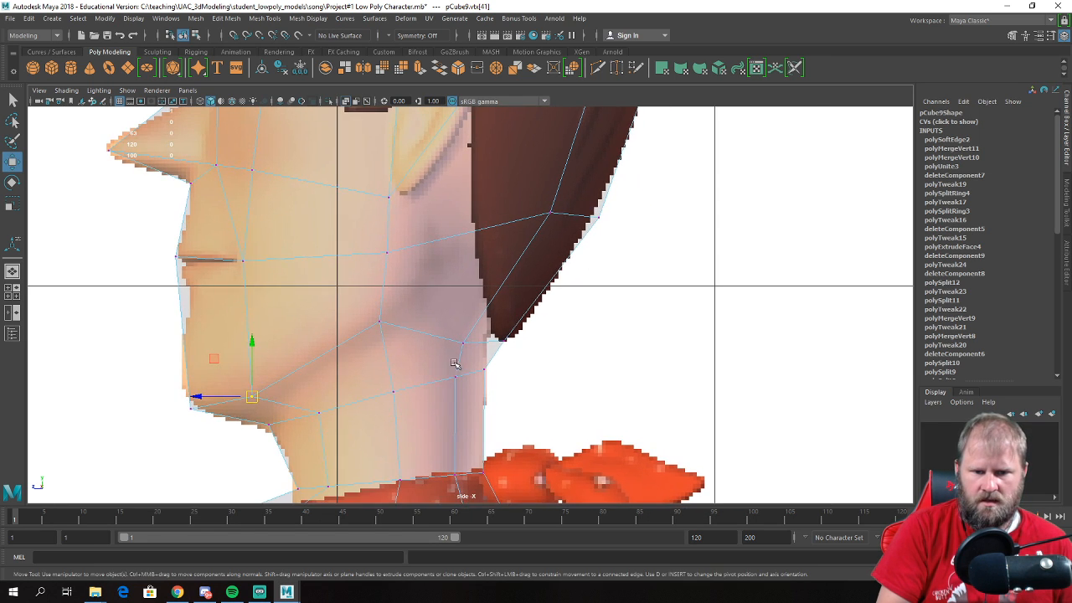
{"action": "mouse_move", "coordinate": [462, 342]}
{"action": "left_mouse_down"}
{"action": "mouse_move", "coordinate": [502, 336]}
{"action": "mouse_move", "coordinate": [485, 366]}
{"action": "mouse_move", "coordinate": [485, 345]}
{"action": "mouse_move", "coordinate": [461, 354]}
{"action": "mouse_move", "coordinate": [455, 374]}
{"action": "mouse_move", "coordinate": [463, 331]}
{"action": "left_mouse_up"}
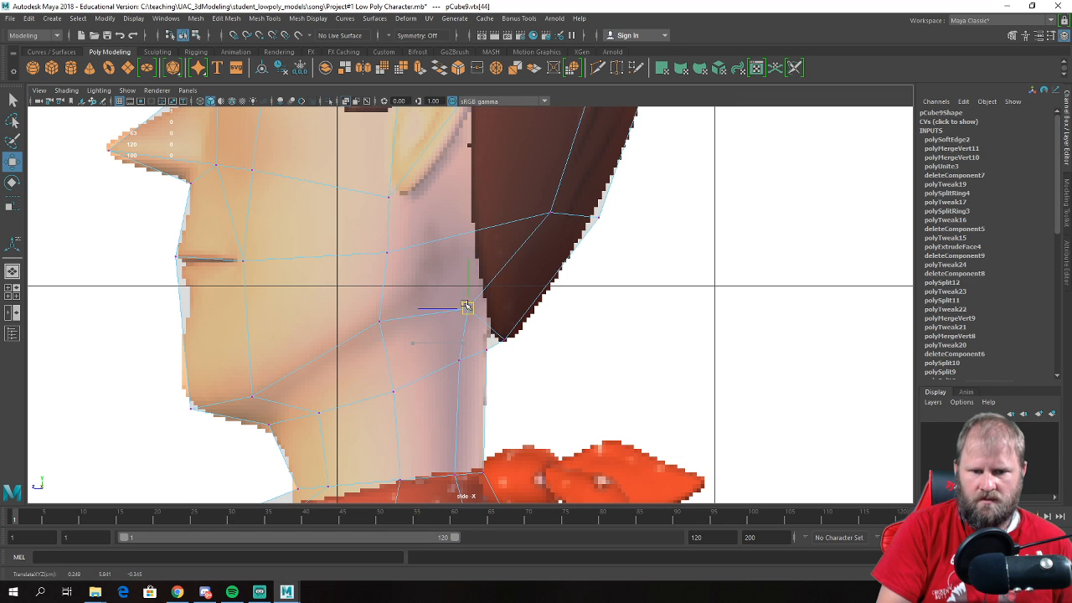
{"action": "left_click", "coordinate": [381, 322]}
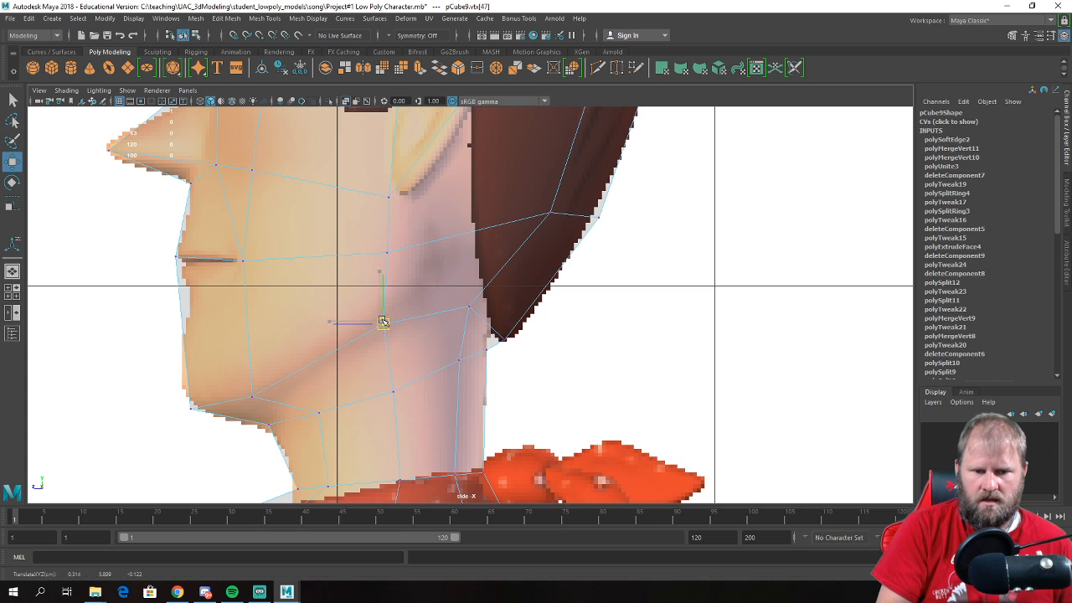
- Shift the two cheek vertices beneath the ear back toward the hairline in the side view
{"action": "left_click", "coordinate": [386, 252]}
{"action": "left_click_drag", "start_coordinate": [387, 252], "coordinate": [416, 253]}
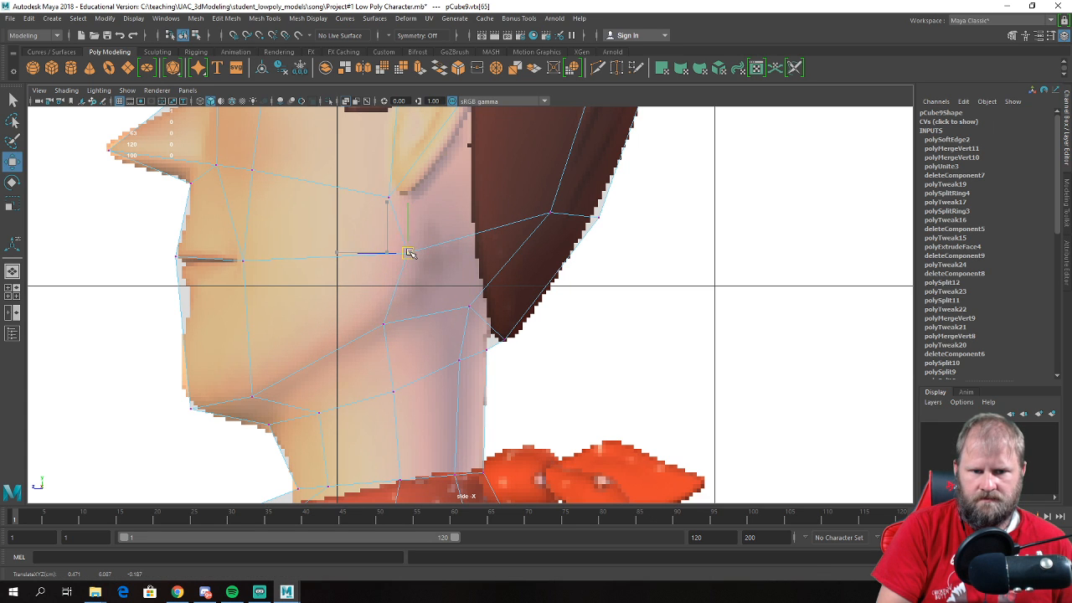
{"action": "key", "text": "F8"}
{"action": "right_click_drag", "start_coordinate": [381, 173], "coordinate": [349, 177]}
{"action": "left_click", "coordinate": [394, 197]}
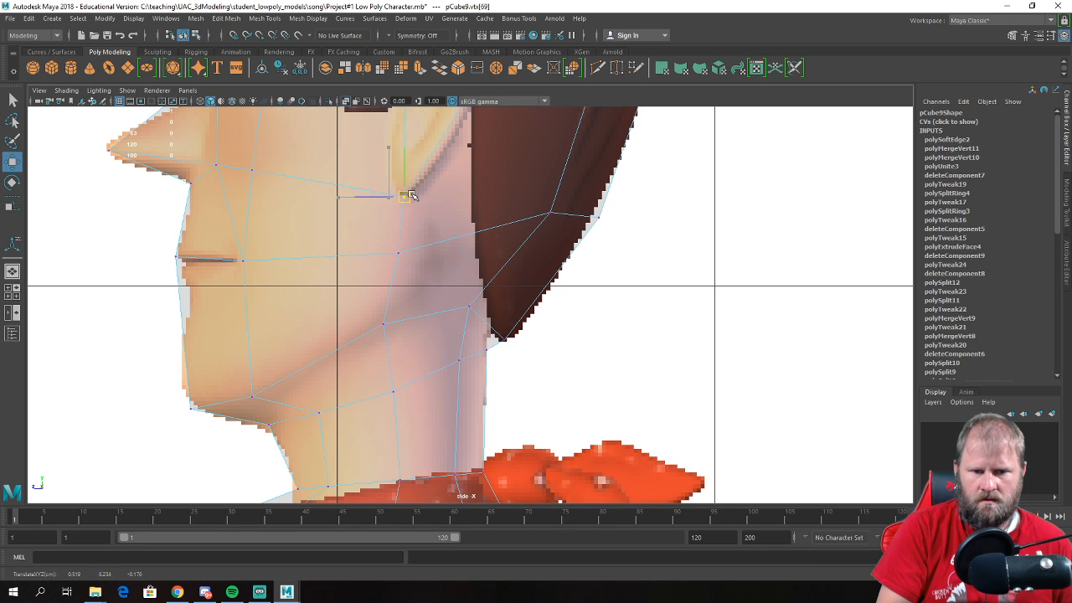
{"action": "left_click_drag", "start_coordinate": [379, 234], "coordinate": [409, 270]}
{"action": "left_click_drag", "start_coordinate": [399, 253], "coordinate": [409, 253]}
{"action": "left_click_drag", "start_coordinate": [391, 181], "coordinate": [427, 203]}
{"action": "left_click_drag", "start_coordinate": [406, 195], "coordinate": [411, 194]}
{"action": "scroll", "coordinate": [423, 200], "scroll_direction": "down", "scroll_amount": 10}
{"action": "middle_click_drag", "start_coordinate": [424, 202], "coordinate": [424, 248], "text": "alt"}
{"action": "scroll", "coordinate": [425, 260], "scroll_direction": "up", "scroll_amount": 5}
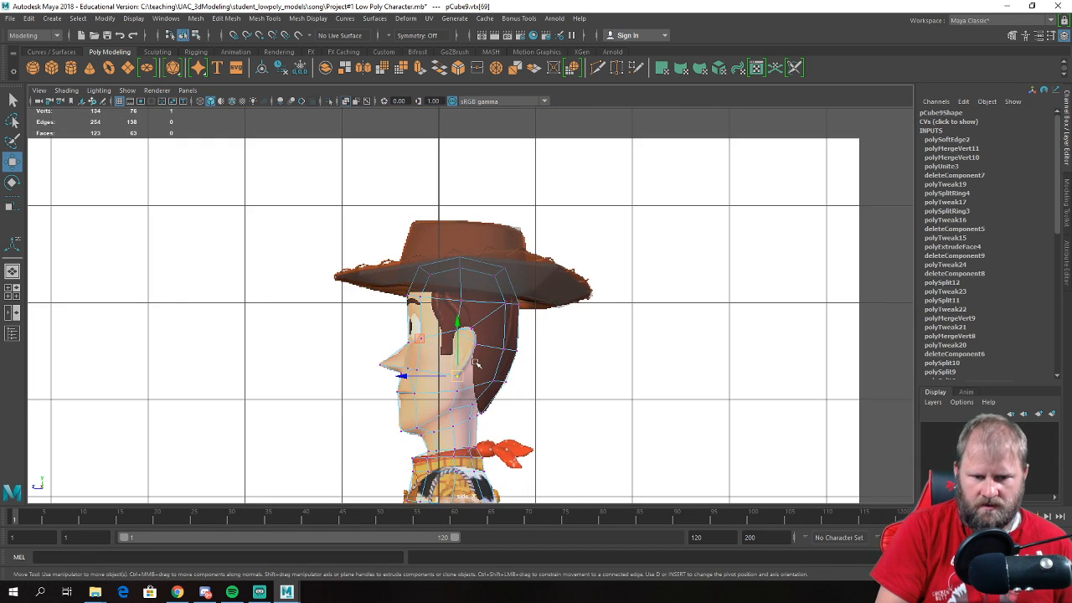
{"action": "scroll", "coordinate": [447, 358], "scroll_direction": "up", "scroll_amount": 2}
{"action": "scroll", "coordinate": [558, 239], "scroll_direction": "up", "scroll_amount": 2}
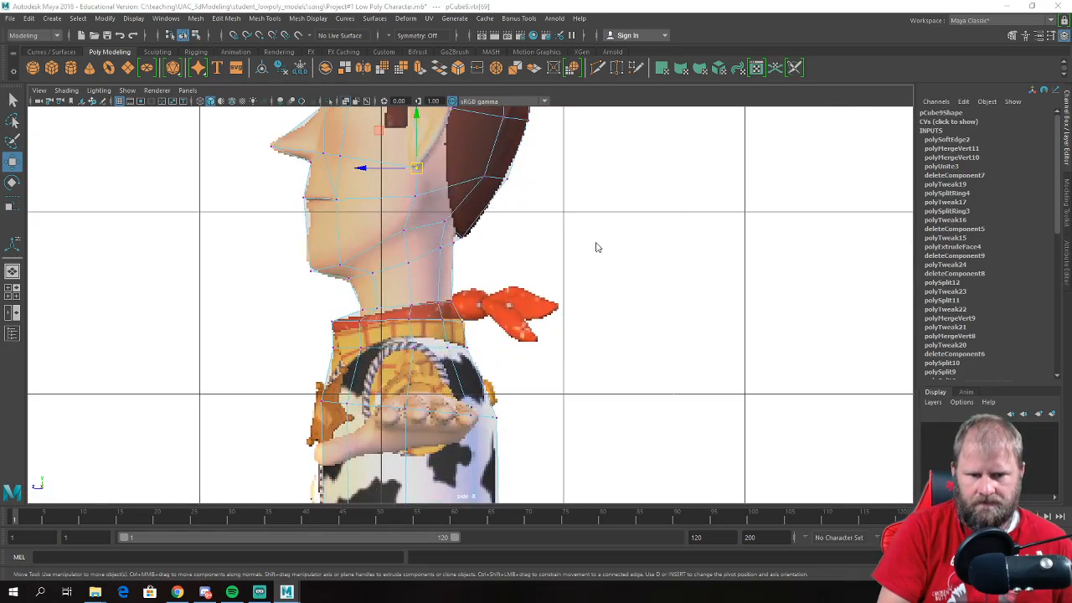
- In the front view, move the jaw-corner vertex outward toward the reference jaw outline, and return the mesh to object mode
{"action": "key", "text": "space"}
{"action": "key", "text": "space"}
{"action": "left_click_drag", "start_coordinate": [627, 240], "coordinate": [530, 280], "text": "alt"}
{"action": "key", "text": "space"}
{"action": "key", "text": "space"}
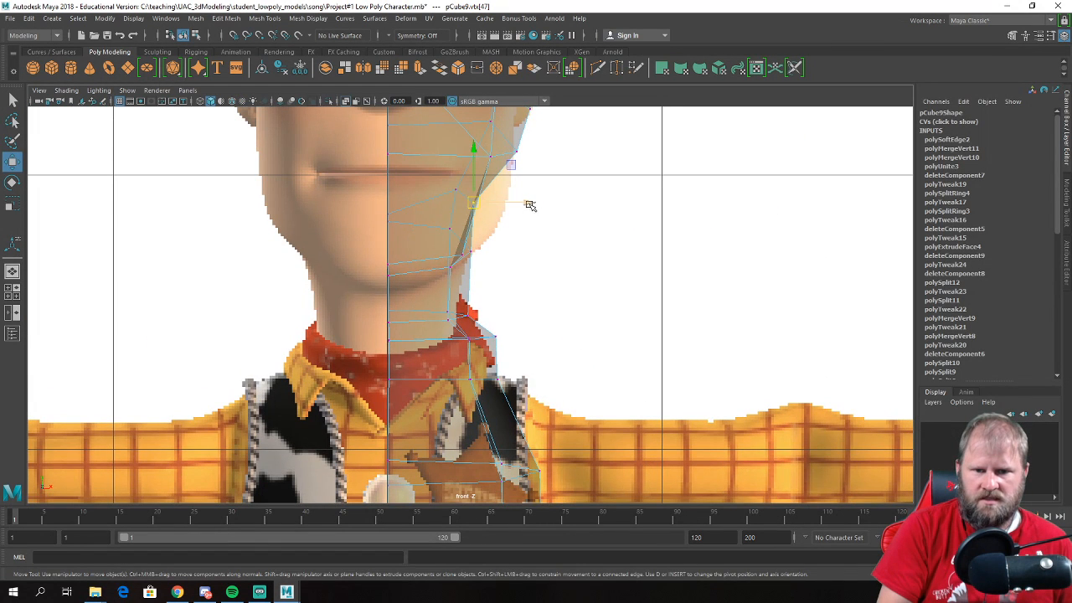
{"action": "left_click_drag", "start_coordinate": [529, 206], "coordinate": [561, 216]}
{"action": "middle_click_drag", "start_coordinate": [545, 222], "coordinate": [465, 319], "text": "alt"}
{"action": "key", "text": "space"}
{"action": "key", "text": "space"}
{"action": "left_click_drag", "start_coordinate": [796, 226], "coordinate": [599, 234], "text": "alt"}
{"action": "right_click_drag", "start_coordinate": [467, 218], "coordinate": [519, 201]}
{"action": "left_click", "coordinate": [248, 254]}
{"action": "scroll", "coordinate": [249, 260], "scroll_direction": "down", "scroll_amount": 5}
{"action": "left_click_drag", "start_coordinate": [251, 283], "coordinate": [272, 313], "text": "alt"}
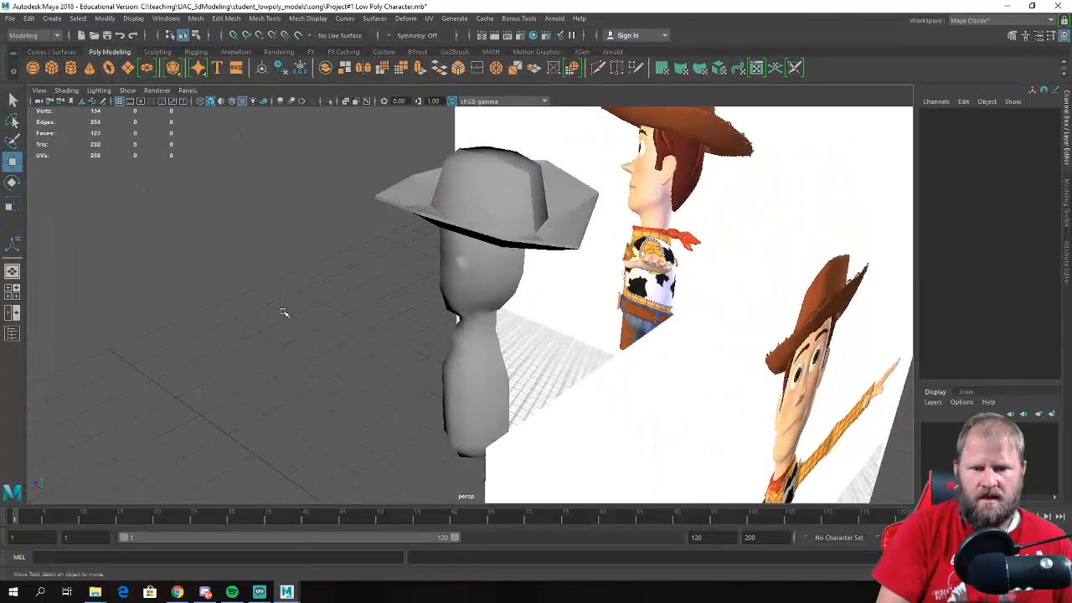
- Fine-tune the rear jaw vertex's depth position above the neck in the perspective view, and return to object mode
{"action": "scroll", "coordinate": [505, 314], "scroll_direction": "up", "scroll_amount": 5}
{"action": "left_click", "coordinate": [475, 262]}
{"action": "key", "text": "f"}
{"action": "right_click_drag", "start_coordinate": [513, 255], "coordinate": [463, 254]}
{"action": "left_click_drag", "start_coordinate": [513, 250], "coordinate": [507, 227]}
{"action": "left_click_drag", "start_coordinate": [507, 227], "coordinate": [584, 243], "text": "alt"}
{"action": "left_click_drag", "start_coordinate": [495, 287], "coordinate": [496, 289]}
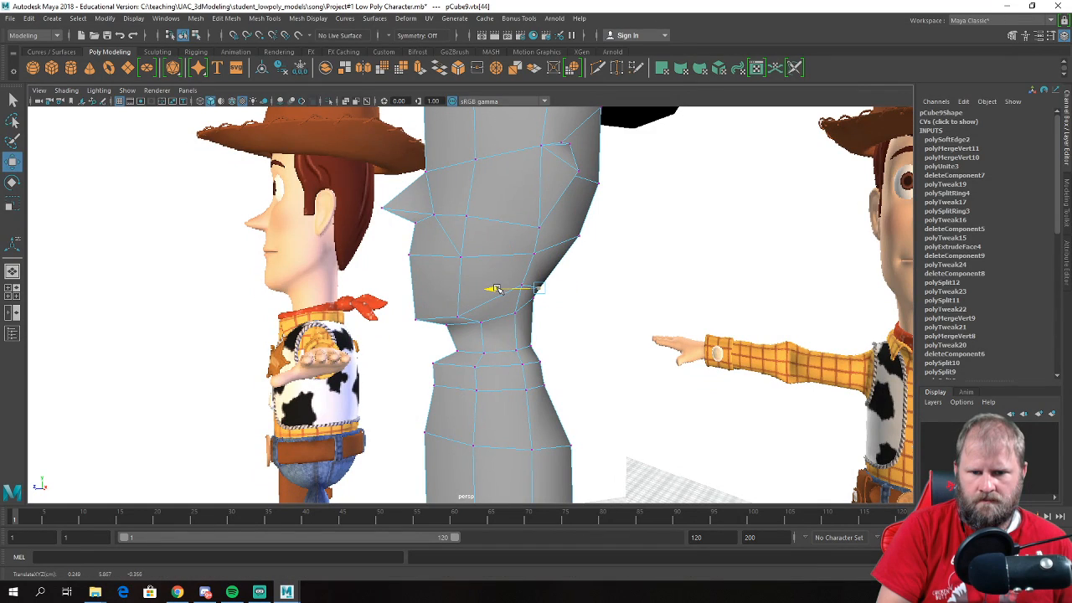
{"action": "scroll", "coordinate": [506, 266], "scroll_direction": "down", "scroll_amount": 4}
{"action": "right_click_drag", "start_coordinate": [504, 220], "coordinate": [544, 193]}
{"action": "left_click", "coordinate": [627, 235]}
{"action": "scroll", "coordinate": [574, 286], "scroll_direction": "down", "scroll_amount": 6}
{"action": "left_click_drag", "start_coordinate": [474, 327], "coordinate": [450, 322], "text": "alt"}
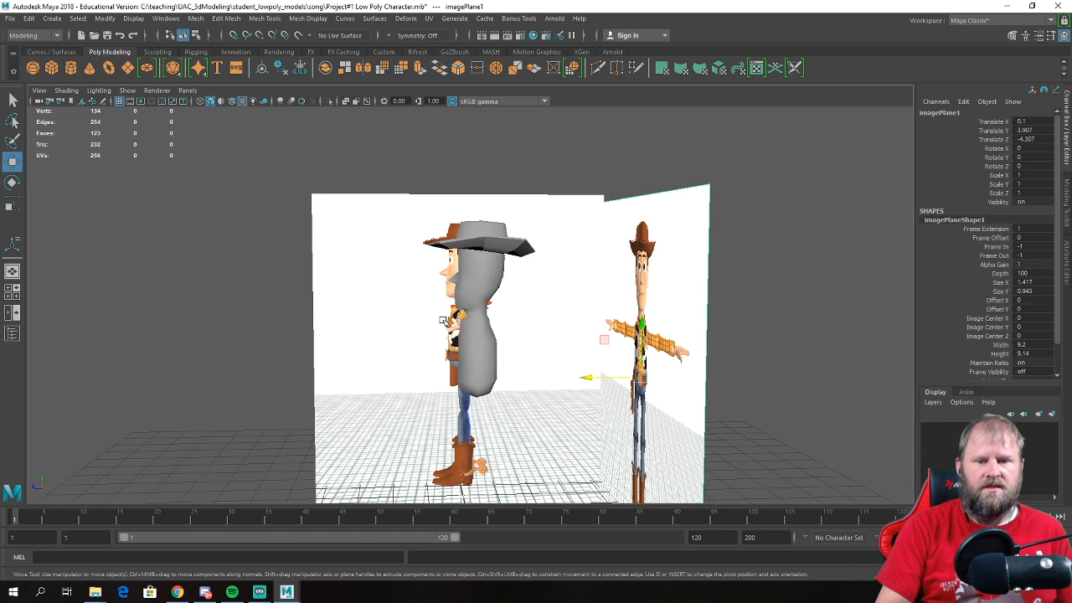
- Soften all edges of the hat mesh
{"action": "left_click_drag", "start_coordinate": [494, 264], "coordinate": [512, 241], "text": "alt"}
{"action": "left_click", "coordinate": [498, 240]}
{"action": "right_click_drag", "start_coordinate": [500, 258], "coordinate": [478, 303], "text": "alt"}
{"action": "left_click", "coordinate": [303, 19]}
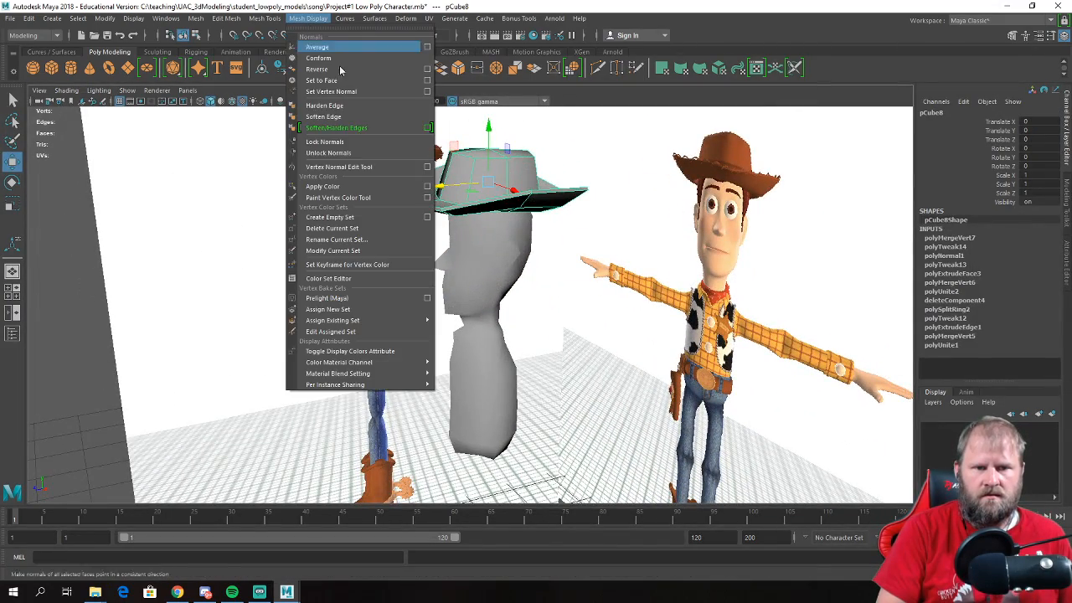
{"action": "left_click", "coordinate": [361, 112]}
{"action": "left_click", "coordinate": [252, 250]}
{"action": "left_click_drag", "start_coordinate": [243, 250], "coordinate": [338, 230], "text": "alt"}
{"action": "right_click_drag", "start_coordinate": [338, 230], "coordinate": [367, 235], "text": "alt"}
{"action": "left_click_drag", "start_coordinate": [428, 181], "coordinate": [438, 151], "text": "alt"}
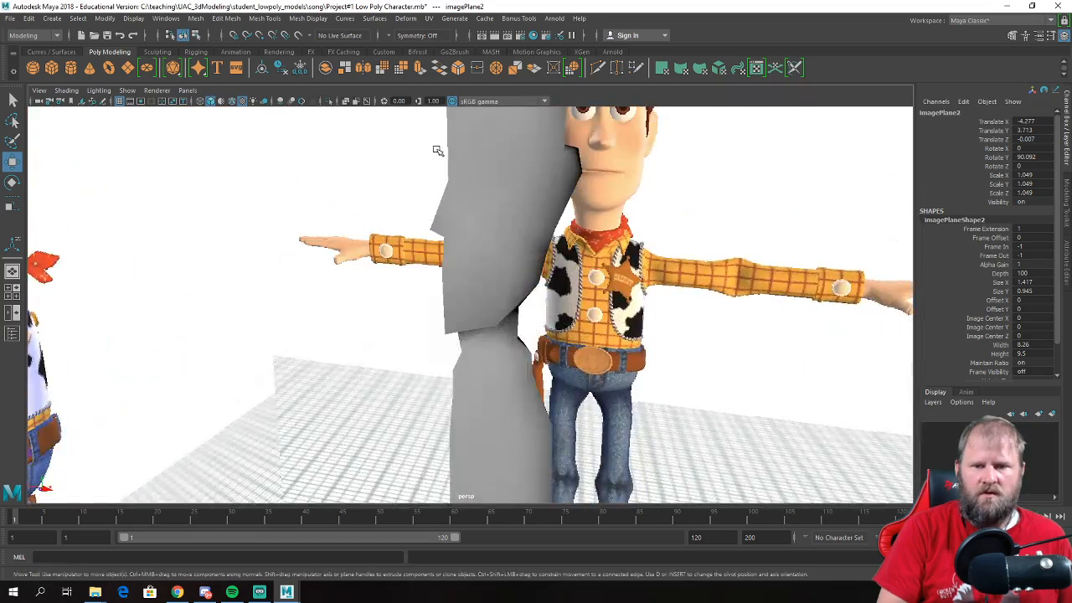
- Harden the edge loops around the outer rim of the hat brim and return the hat to object mode
{"action": "middle_click_drag", "start_coordinate": [438, 151], "coordinate": [383, 424], "text": "alt"}
{"action": "left_click_drag", "start_coordinate": [383, 424], "coordinate": [405, 359], "text": "alt"}
{"action": "right_click_drag", "start_coordinate": [405, 359], "coordinate": [463, 240], "text": "alt"}
{"action": "left_click", "coordinate": [465, 359]}
{"action": "left_click", "coordinate": [450, 337]}
{"action": "double_click", "coordinate": [449, 348]}
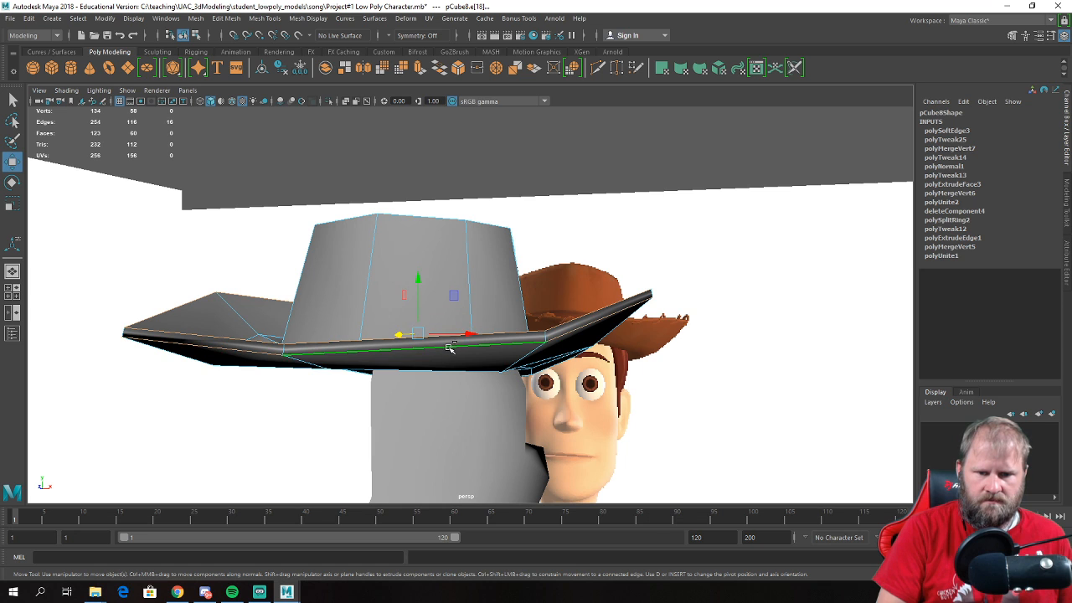
{"action": "left_click", "coordinate": [309, 18]}
{"action": "left_click", "coordinate": [355, 109]}
{"action": "scroll", "coordinate": [503, 292], "scroll_direction": "down", "scroll_amount": 5}
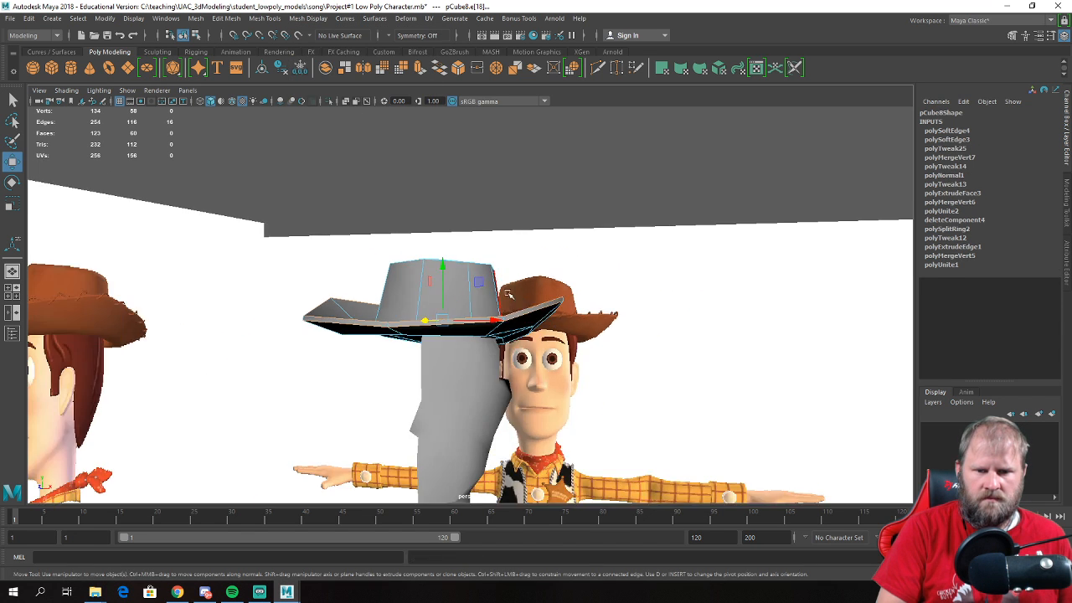
{"action": "left_click_drag", "start_coordinate": [551, 290], "coordinate": [513, 321], "text": "alt"}
{"action": "right_click_drag", "start_coordinate": [511, 270], "coordinate": [580, 255]}
{"action": "left_click", "coordinate": [586, 254]}
- Select the combined head-and-body half and move its pivot onto the open centre line
{"action": "scroll", "coordinate": [586, 254], "scroll_direction": "down", "scroll_amount": 5}
{"action": "left_click_drag", "start_coordinate": [593, 275], "coordinate": [488, 263], "text": "alt"}
{"action": "middle_click_drag", "start_coordinate": [488, 263], "coordinate": [572, 82], "text": "alt"}
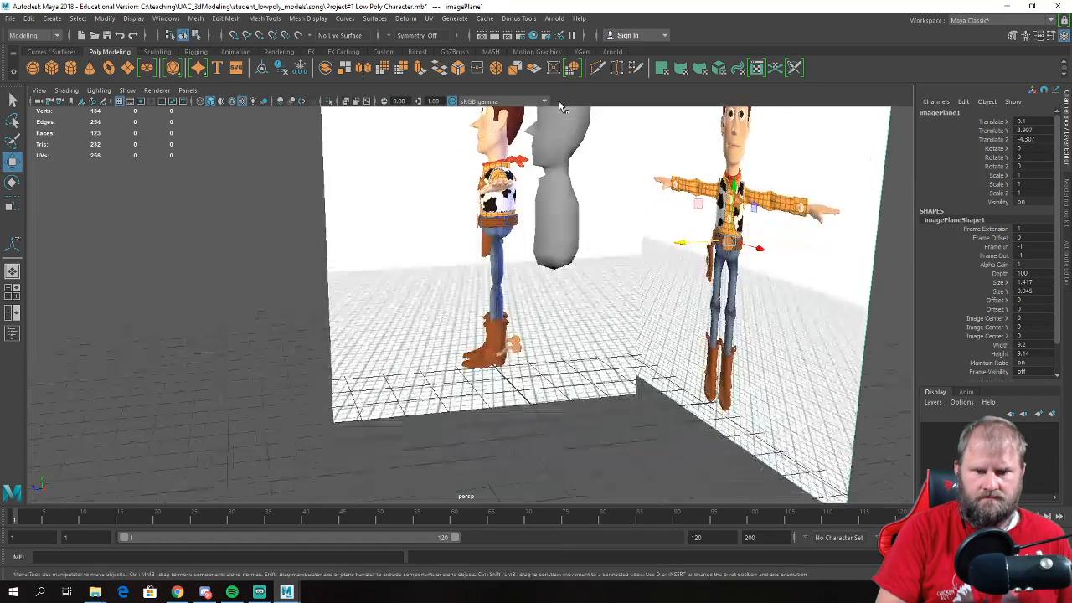
{"action": "left_click_drag", "start_coordinate": [456, 134], "coordinate": [488, 105], "text": "alt"}
{"action": "middle_click_drag", "start_coordinate": [469, 180], "coordinate": [441, 299], "text": "alt"}
{"action": "scroll", "coordinate": [441, 299], "scroll_direction": "up", "scroll_amount": 3}
{"action": "left_click", "coordinate": [510, 292]}
{"action": "left_click", "coordinate": [521, 198]}
{"action": "left_click_drag", "start_coordinate": [490, 185], "coordinate": [562, 220], "text": "alt"}
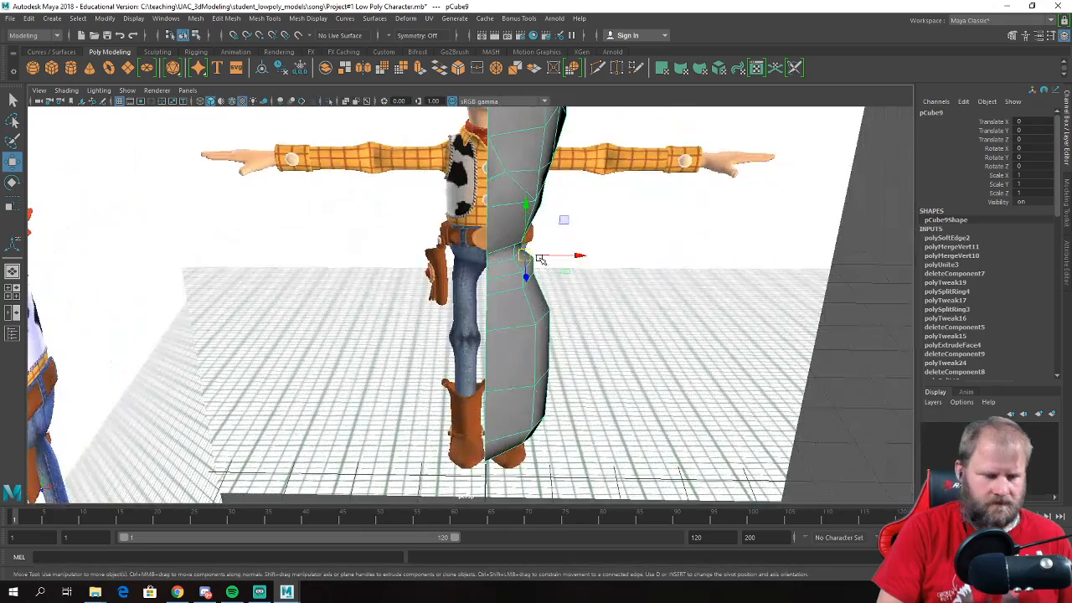
{"action": "key", "text": "d"}
{"action": "key", "text": "d"}
{"action": "left_click_drag", "start_coordinate": [540, 255], "coordinate": [509, 307], "text": "alt"}
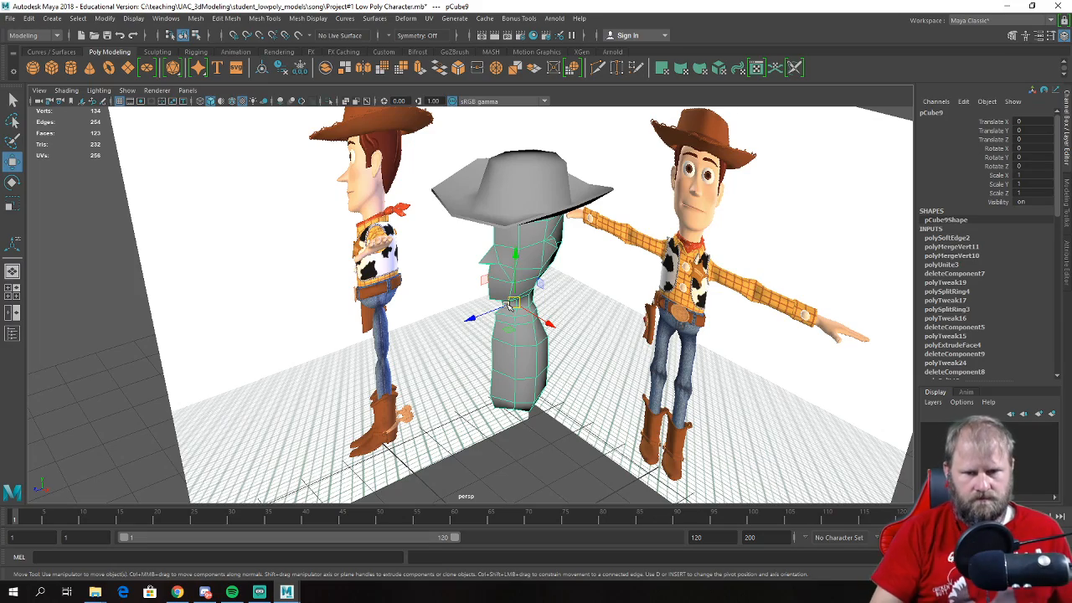
- Examine the joined head, neck and body mesh against the reference images from several angles
{"action": "left_click_drag", "start_coordinate": [592, 267], "coordinate": [553, 247], "text": "alt"}
{"action": "right_click_drag", "start_coordinate": [544, 287], "coordinate": [630, 408], "text": "alt"}
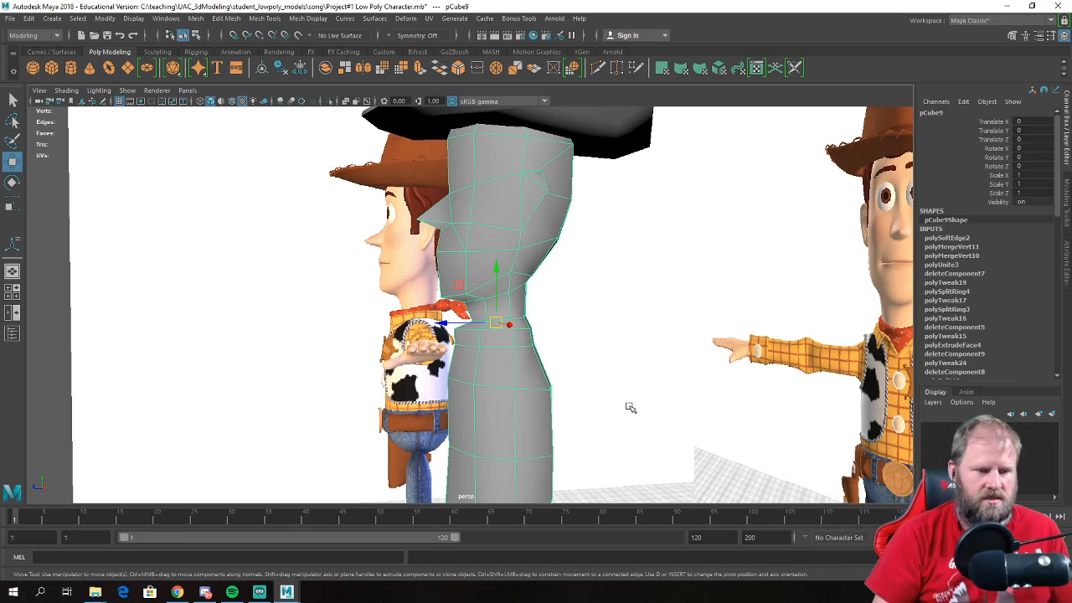
{"action": "left_click_drag", "start_coordinate": [498, 413], "coordinate": [482, 366], "text": "alt"}
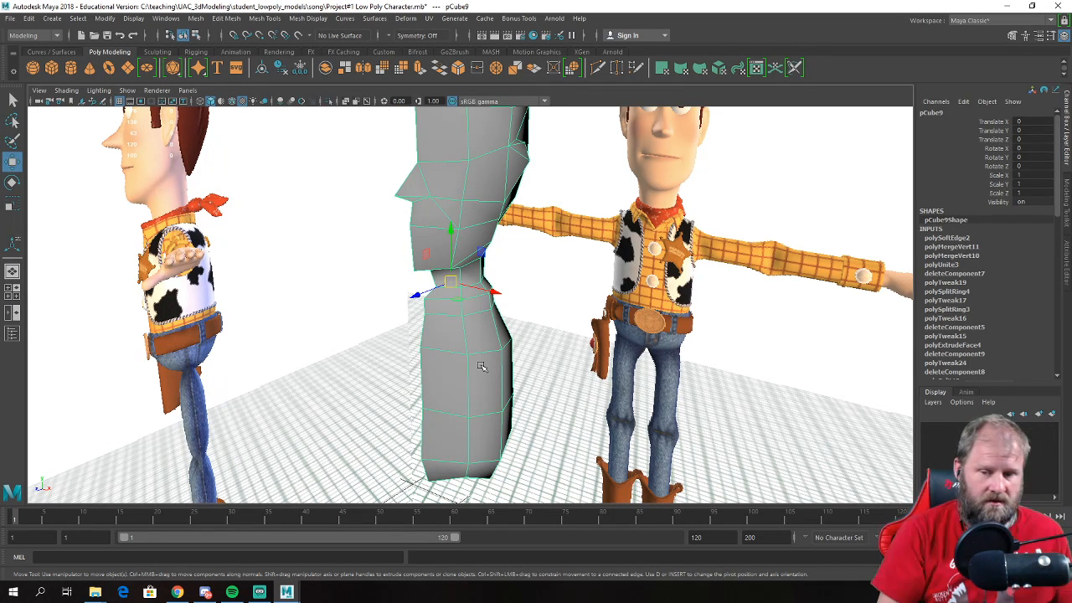
{"action": "left_click_drag", "start_coordinate": [574, 357], "coordinate": [419, 309], "text": "alt"}
{"action": "scroll", "coordinate": [435, 311], "scroll_direction": "down", "scroll_amount": 4}
{"action": "middle_click_drag", "start_coordinate": [457, 314], "coordinate": [491, 290], "text": "alt"}
{"action": "left_click_drag", "start_coordinate": [491, 290], "coordinate": [493, 337], "text": "alt"}
{"action": "scroll", "coordinate": [469, 282], "scroll_direction": "up", "scroll_amount": 4}
{"action": "left_click", "coordinate": [452, 270]}
{"action": "middle_click_drag", "start_coordinate": [452, 270], "coordinate": [459, 310], "text": "alt"}
{"action": "left_click", "coordinate": [414, 311]}
{"action": "left_click_drag", "start_coordinate": [414, 311], "coordinate": [485, 331], "text": "alt"}
{"action": "scroll", "coordinate": [409, 274], "scroll_direction": "down", "scroll_amount": 3}
{"action": "left_click", "coordinate": [481, 325]}
{"action": "left_click", "coordinate": [424, 323]}
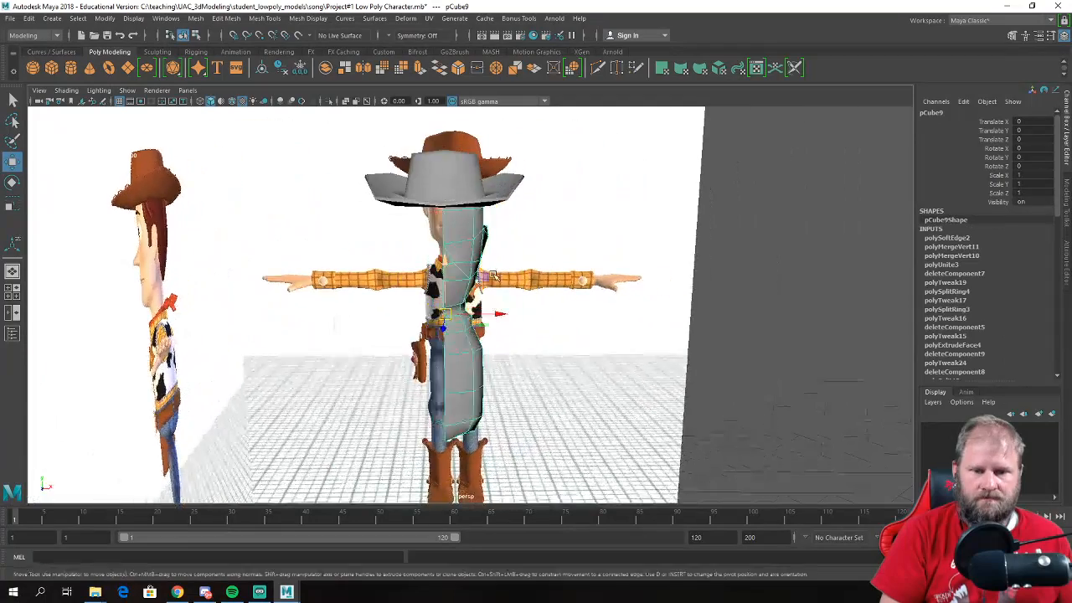
- Create a mirrored duplicate of the half head-and-body mesh across the centre line with Duplicate Special
{"action": "scroll", "coordinate": [476, 333], "scroll_direction": "up", "scroll_amount": 3}
{"action": "middle_click_drag", "start_coordinate": [474, 335], "coordinate": [455, 270], "text": "alt"}
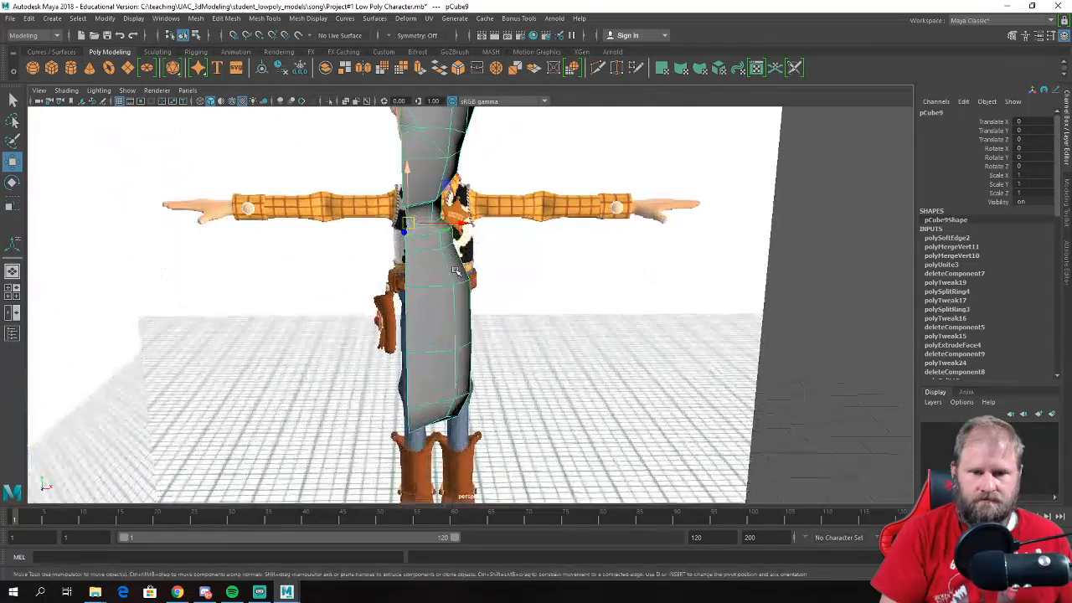
{"action": "left_click", "coordinate": [31, 19]}
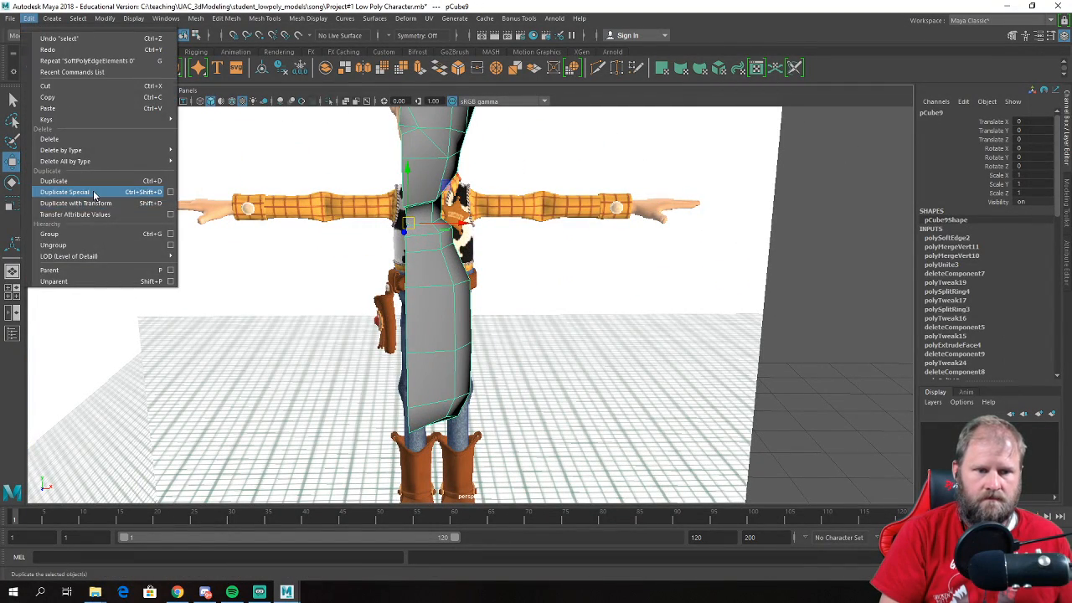
{"action": "left_click", "coordinate": [95, 195]}
{"action": "left_click", "coordinate": [642, 310]}
{"action": "scroll", "coordinate": [578, 297], "scroll_direction": "down", "scroll_amount": 4}
{"action": "mouse_move", "coordinate": [571, 295]}
{"action": "left_mouse_down", "text": "alt"}
{"action": "mouse_move", "coordinate": [586, 290]}
{"action": "mouse_move", "coordinate": [574, 290]}
{"action": "left_mouse_up", "text": "alt"}
{"action": "scroll", "coordinate": [385, 259], "scroll_direction": "up", "scroll_amount": 5}
- Snap the stray centre vertices on the front of the torso onto the centre line to close the seam gaps
{"action": "left_click", "coordinate": [404, 201]}
{"action": "middle_click_drag", "start_coordinate": [399, 188], "coordinate": [416, 287], "text": "alt"}
{"action": "scroll", "coordinate": [416, 288], "scroll_direction": "up", "scroll_amount": 6}
{"action": "right_click_drag", "start_coordinate": [407, 269], "coordinate": [352, 263]}
{"action": "left_click", "coordinate": [322, 300]}
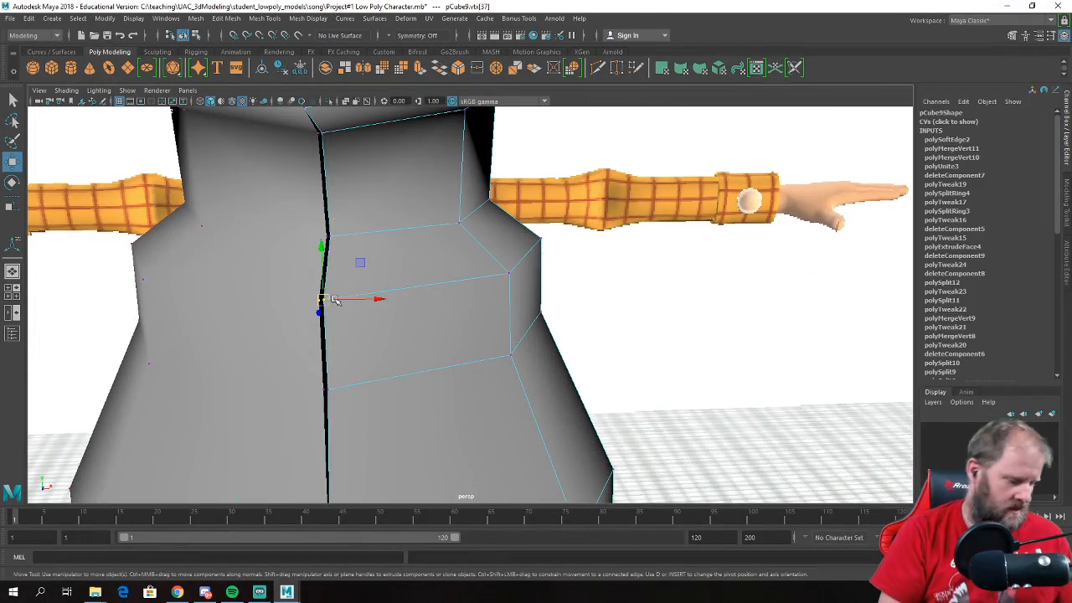
{"action": "left_click_drag", "start_coordinate": [382, 297], "coordinate": [368, 299]}
{"action": "left_click", "coordinate": [329, 236]}
{"action": "key", "text": "x"}
{"action": "left_click_drag", "start_coordinate": [381, 237], "coordinate": [374, 236]}
{"action": "middle_click_drag", "start_coordinate": [363, 309], "coordinate": [367, 250], "text": "alt"}
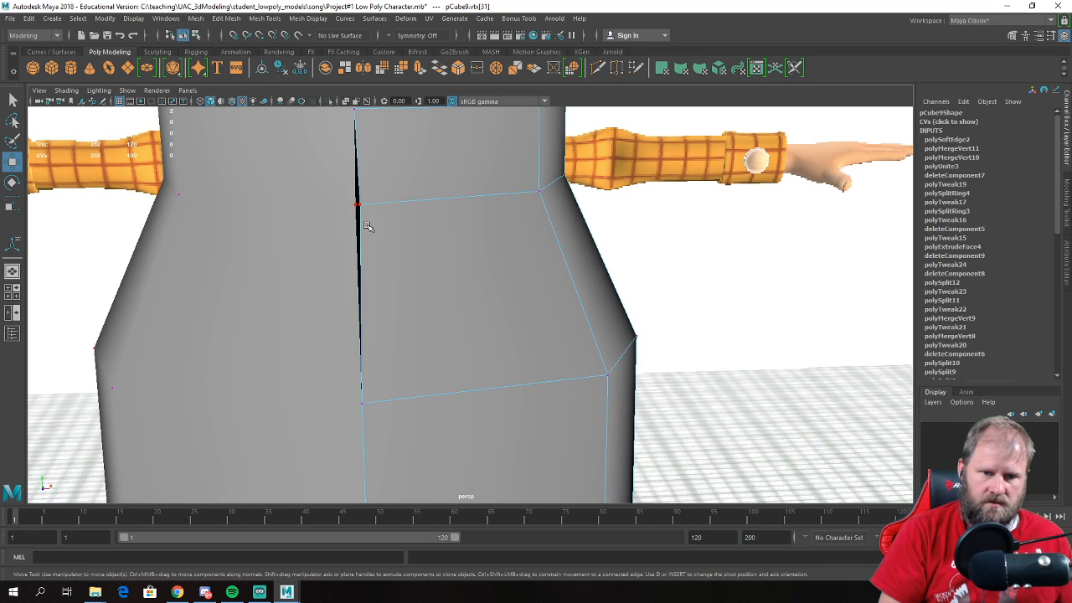
{"action": "left_click_drag", "start_coordinate": [413, 201], "coordinate": [410, 204]}
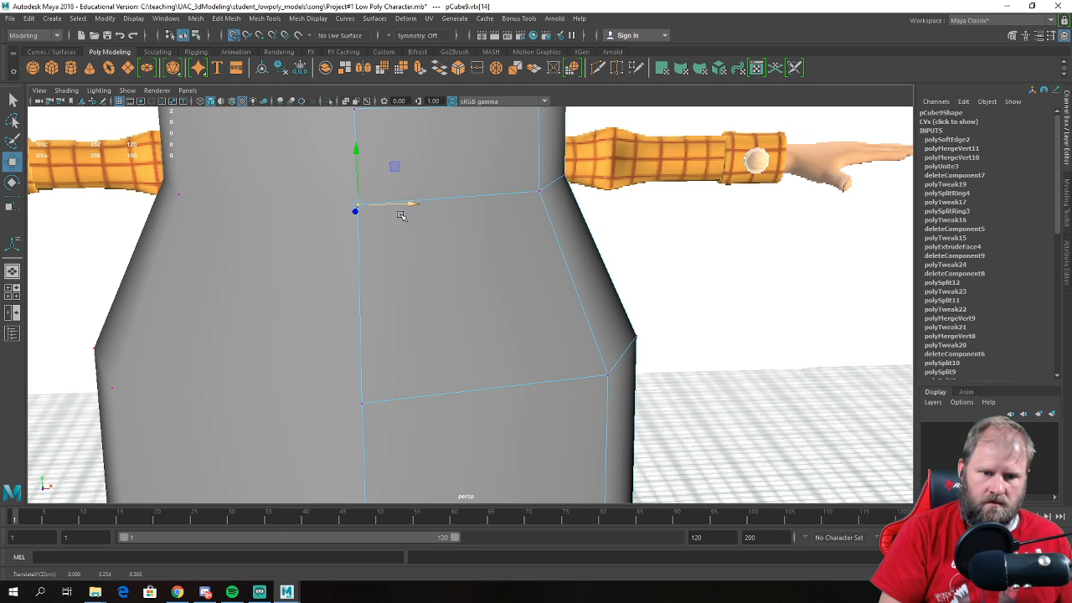
- Snap the stray centre vertex at the top of the neck under the jaw onto the centre line
{"action": "scroll", "coordinate": [410, 208], "scroll_direction": "down", "scroll_amount": 4}
{"action": "middle_click_drag", "start_coordinate": [421, 209], "coordinate": [431, 304], "text": "alt"}
{"action": "scroll", "coordinate": [431, 304], "scroll_direction": "up", "scroll_amount": 6}
{"action": "left_click_drag", "start_coordinate": [342, 311], "coordinate": [363, 230], "text": "alt"}
{"action": "scroll", "coordinate": [363, 229], "scroll_direction": "down", "scroll_amount": 4}
{"action": "middle_click_drag", "start_coordinate": [373, 293], "coordinate": [386, 490], "text": "alt"}
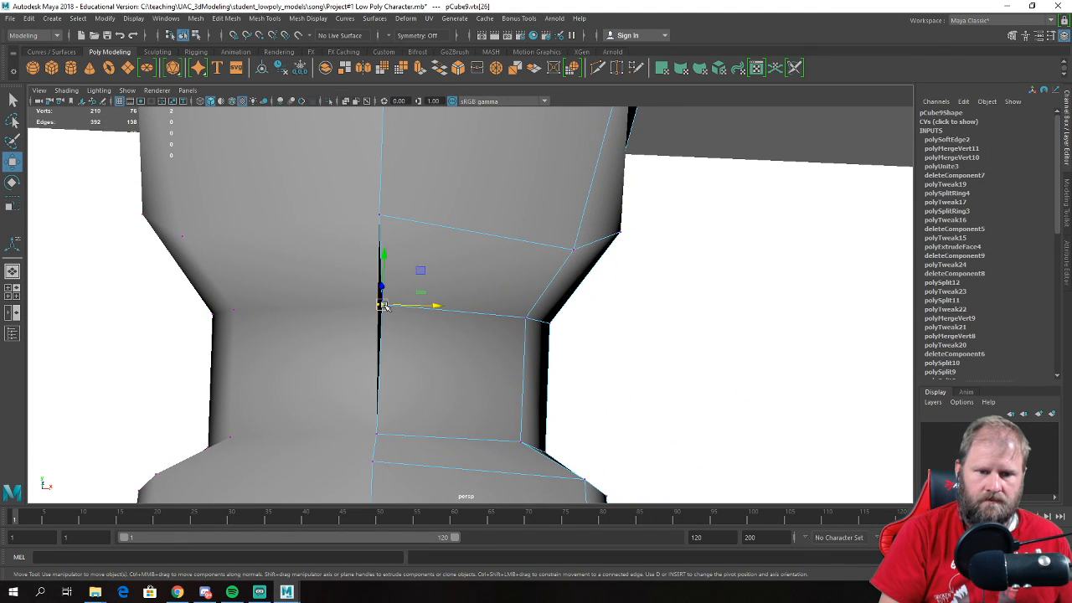
{"action": "left_click_drag", "start_coordinate": [432, 304], "coordinate": [429, 305]}
- Align the centre vertices around the nose with the centre line and return the mesh to object mode
{"action": "middle_click_drag", "start_coordinate": [408, 192], "coordinate": [407, 372], "text": "alt"}
{"action": "left_click_drag", "start_coordinate": [415, 184], "coordinate": [408, 227], "text": "alt"}
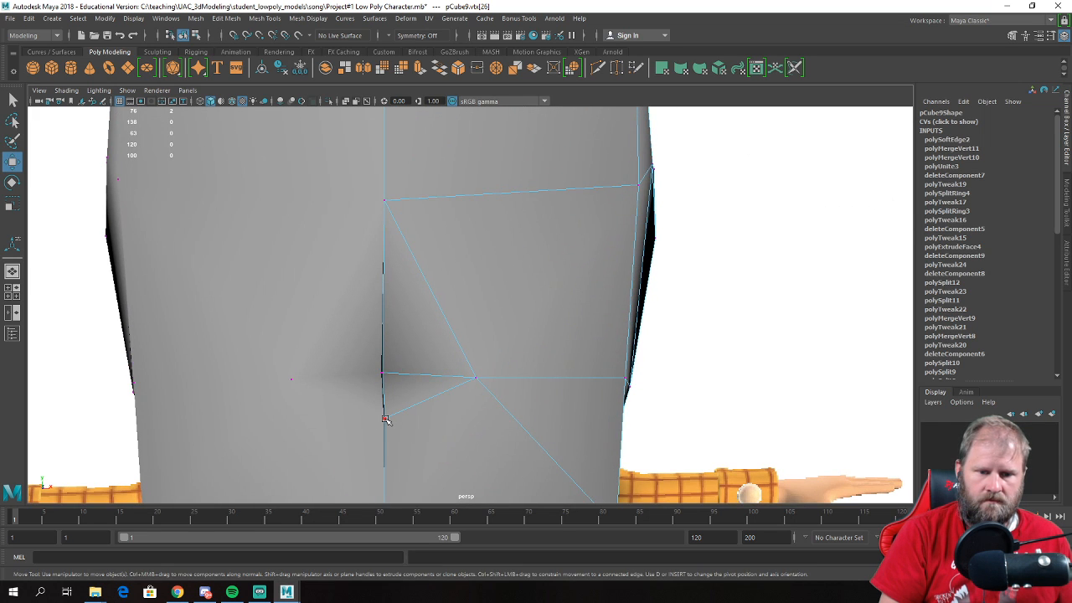
{"action": "left_click_drag", "start_coordinate": [428, 420], "coordinate": [430, 417]}
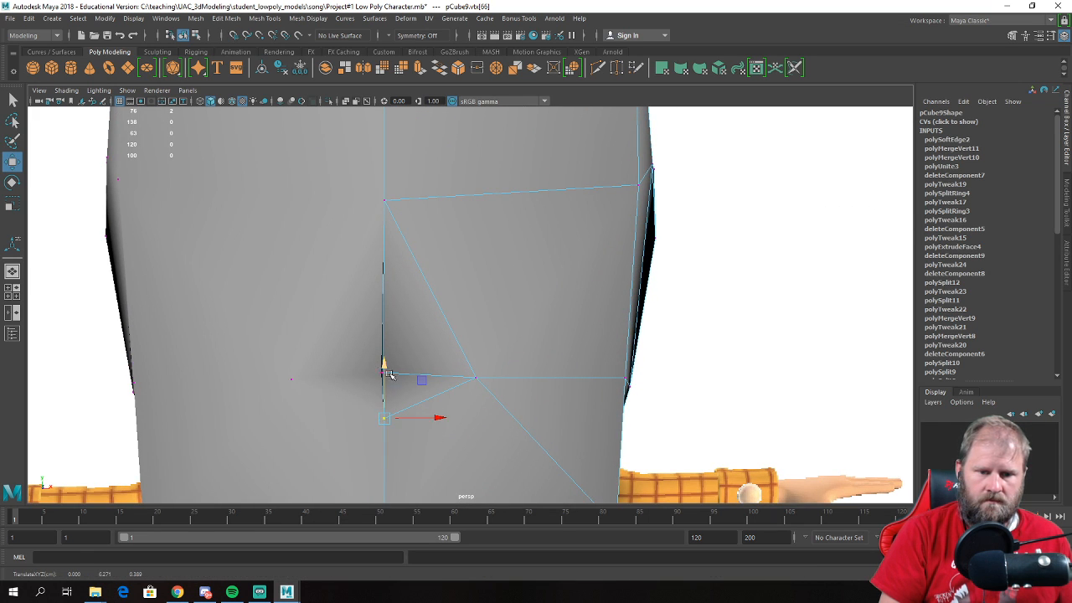
{"action": "left_click_drag", "start_coordinate": [400, 368], "coordinate": [385, 408], "text": "alt"}
{"action": "middle_click_drag", "start_coordinate": [377, 159], "coordinate": [383, 395], "text": "alt"}
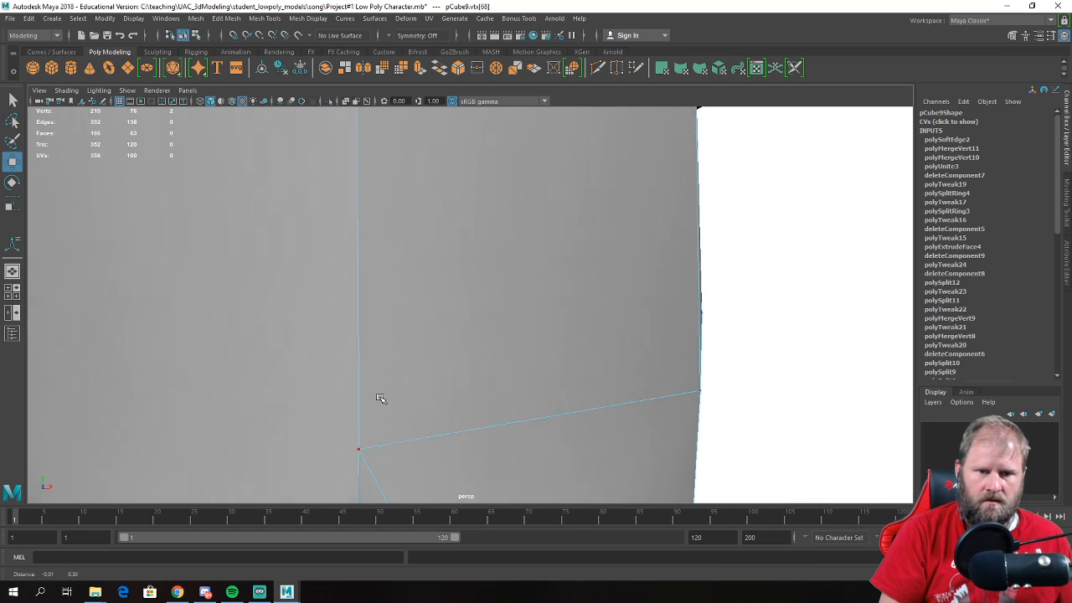
{"action": "scroll", "coordinate": [386, 386], "scroll_direction": "down", "scroll_amount": 5}
{"action": "left_click_drag", "start_coordinate": [593, 357], "coordinate": [538, 260], "text": "alt"}
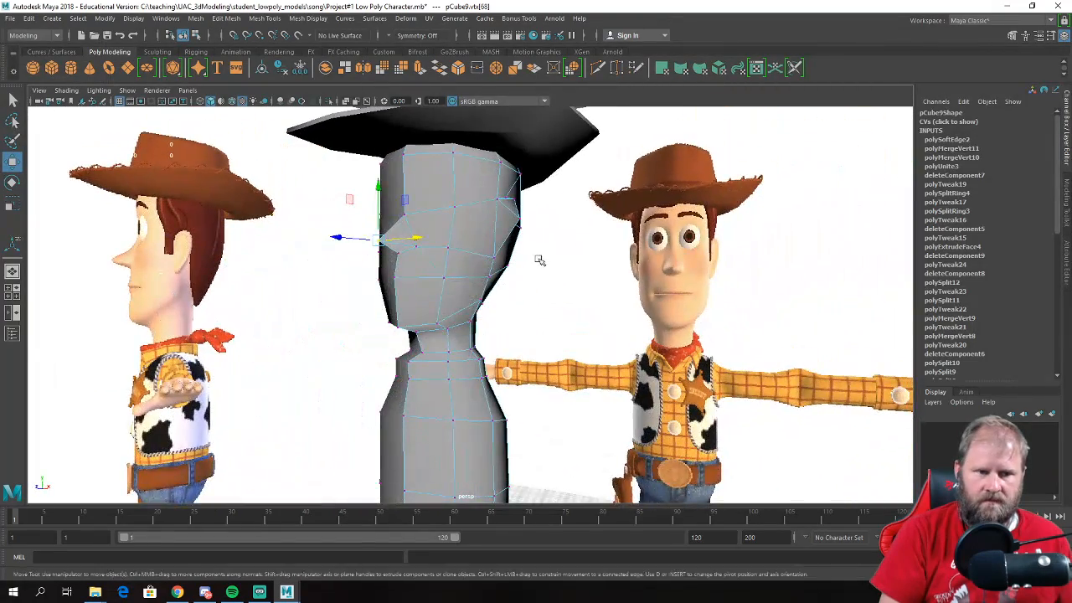
{"action": "middle_click_drag", "start_coordinate": [515, 197], "coordinate": [501, 235], "text": "alt"}
{"action": "right_click_drag", "start_coordinate": [478, 163], "coordinate": [435, 147]}
- Try moving the hat sideways away from the head along X, then undo the move
{"action": "mouse_move", "coordinate": [440, 115]}
{"action": "left_mouse_down"}
{"action": "mouse_move", "coordinate": [476, 74]}
{"action": "mouse_move", "coordinate": [464, 123]}
{"action": "mouse_move", "coordinate": [461, 114]}
{"action": "left_mouse_up"}
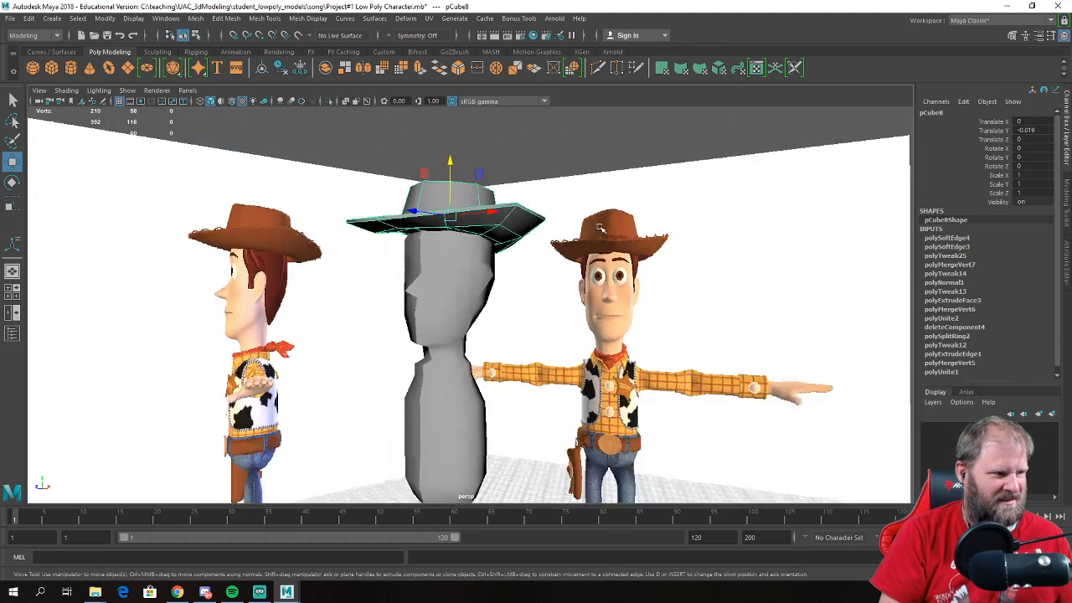
{"action": "scroll", "coordinate": [601, 228], "scroll_direction": "down", "scroll_amount": 4}
{"action": "left_click_drag", "start_coordinate": [601, 228], "coordinate": [663, 315], "text": "alt"}
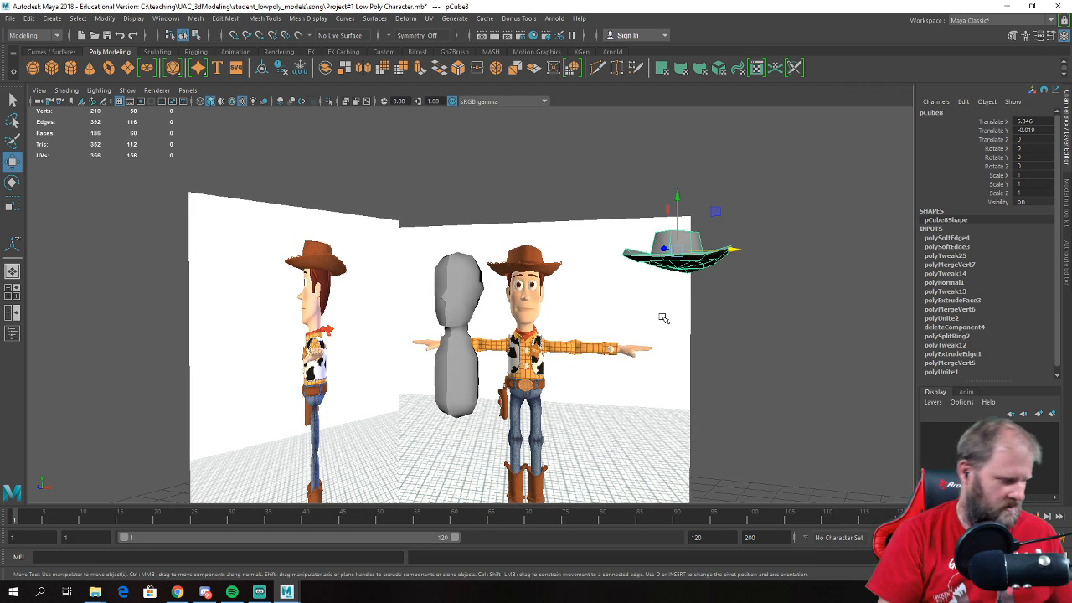
{"action": "key", "text": "ctrl+z"}
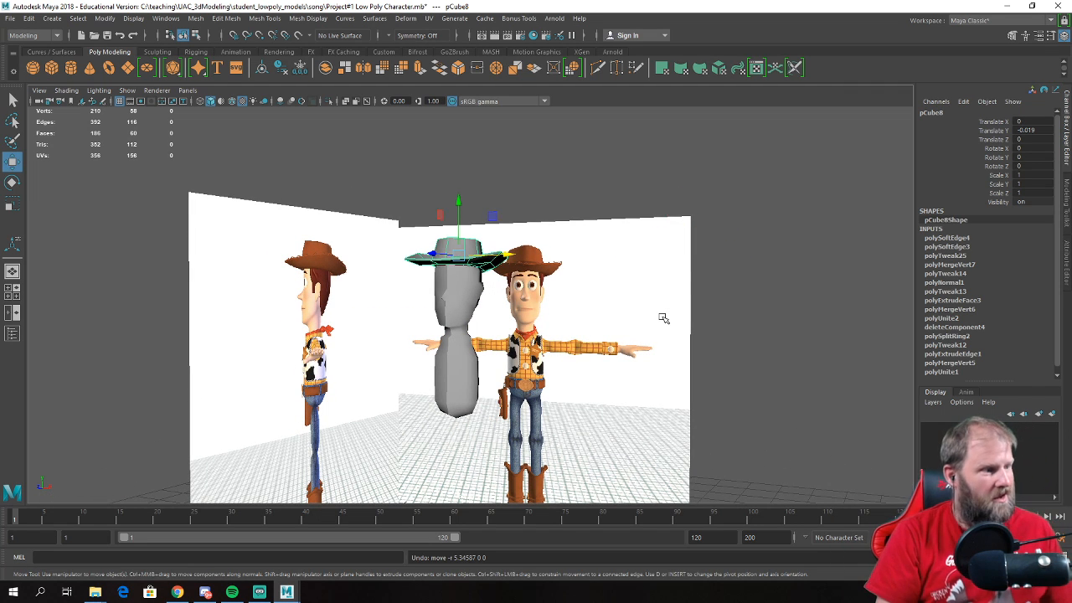
- Examine the mirrored head and body from several angles against the reference images
{"action": "left_click_drag", "start_coordinate": [624, 322], "coordinate": [543, 313], "text": "alt"}
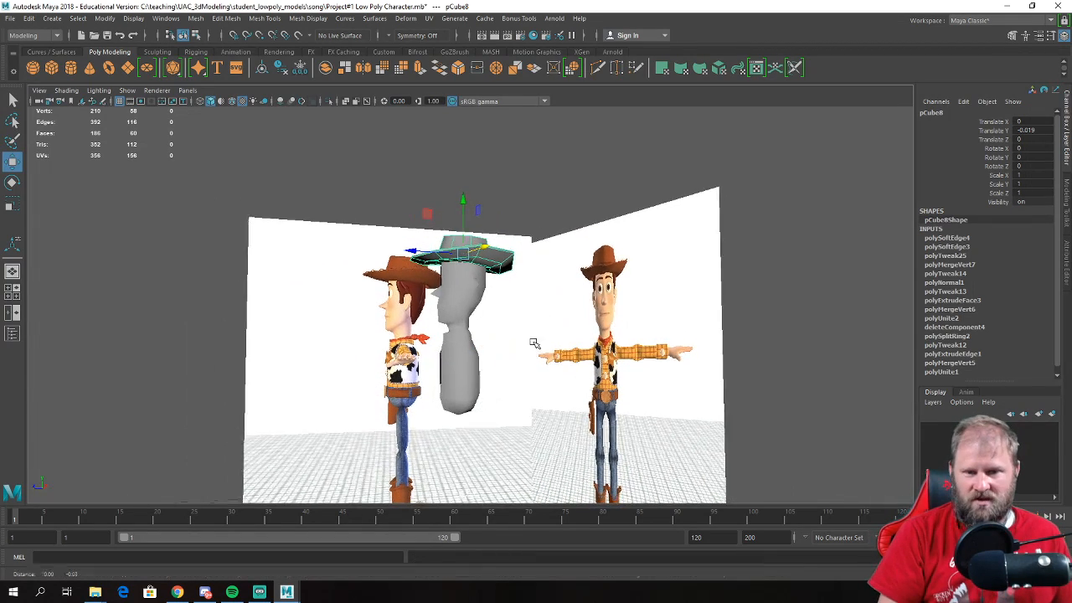
{"action": "scroll", "coordinate": [532, 350], "scroll_direction": "up", "scroll_amount": 4}
{"action": "left_click", "coordinate": [466, 262]}
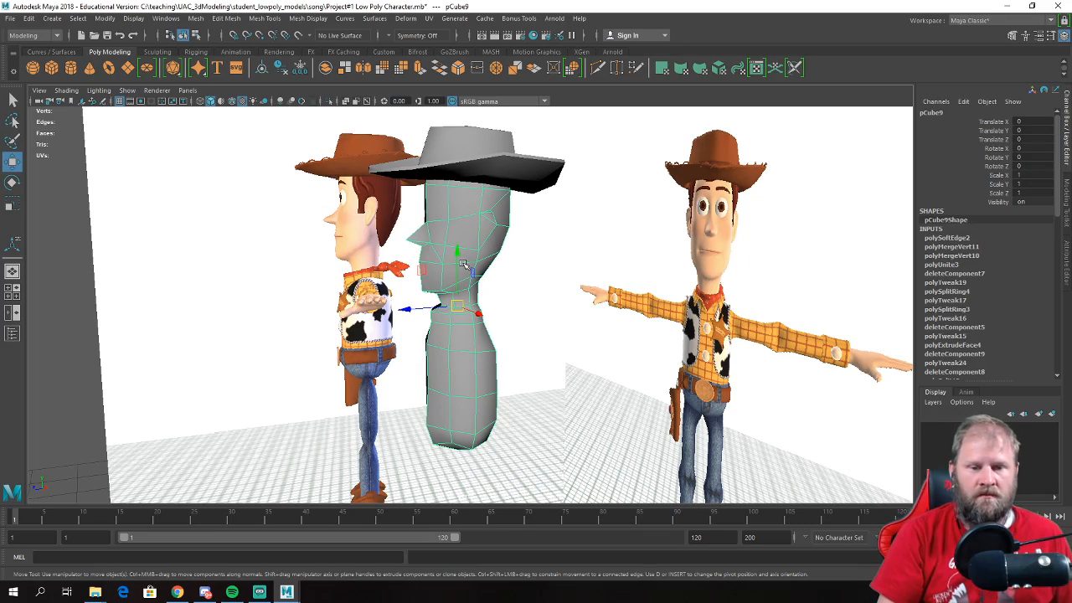
{"action": "left_click_drag", "start_coordinate": [585, 233], "coordinate": [613, 244], "text": "alt"}
{"action": "left_click", "coordinate": [513, 414]}
{"action": "scroll", "coordinate": [520, 413], "scroll_direction": "down", "scroll_amount": 3}
{"action": "left_click_drag", "start_coordinate": [533, 393], "coordinate": [531, 372], "text": "alt"}
{"action": "left_click_drag", "start_coordinate": [516, 419], "coordinate": [553, 392], "text": "alt"}
{"action": "middle_click_drag", "start_coordinate": [553, 392], "coordinate": [534, 380], "text": "alt"}
{"action": "left_click", "coordinate": [784, 407]}
{"action": "left_click_drag", "start_coordinate": [779, 402], "coordinate": [586, 352], "text": "alt"}
- Create a polygon cube for the arm and place it beside the body
{"action": "left_click", "coordinate": [51, 70]}
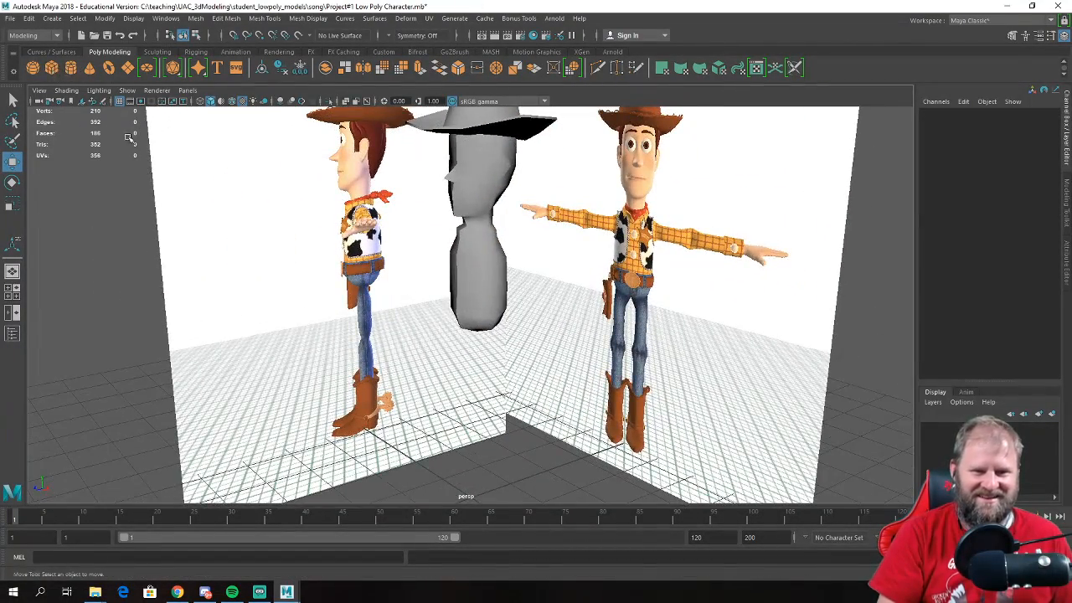
{"action": "scroll", "coordinate": [517, 317], "scroll_direction": "down", "scroll_amount": 4}
{"action": "scroll", "coordinate": [517, 317], "scroll_direction": "up", "scroll_amount": 1}
{"action": "left_click_drag", "start_coordinate": [474, 381], "coordinate": [536, 314]}
{"action": "key", "text": "space"}
{"action": "key", "text": "space"}
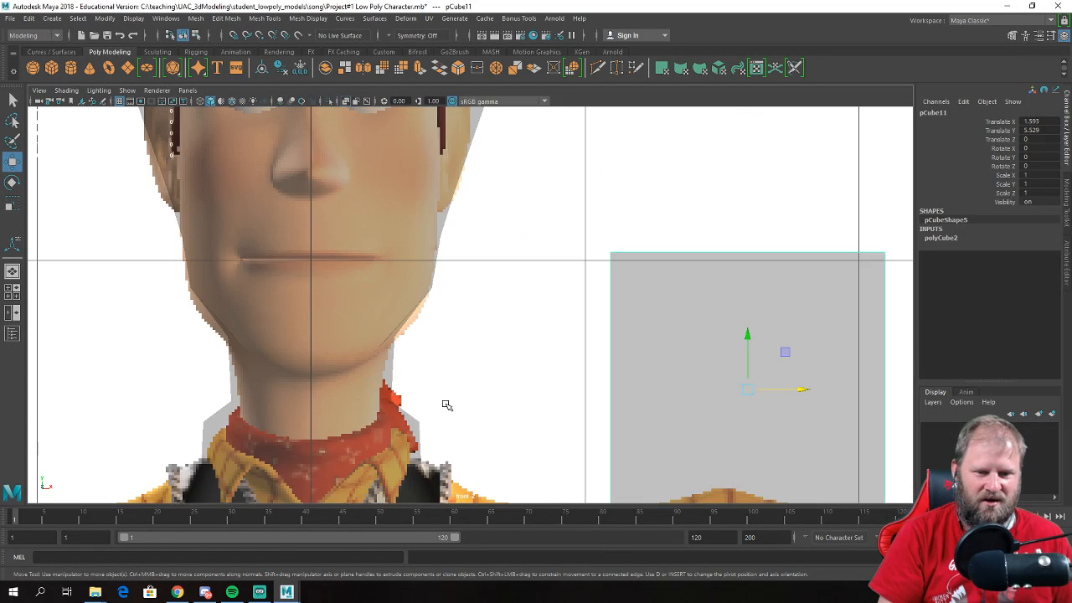
- Scale the cube uniformly to 0.411 and move it onto the sleeve's height at Y 4.958
{"action": "scroll", "coordinate": [452, 394], "scroll_direction": "down", "scroll_amount": 8}
{"action": "scroll", "coordinate": [479, 373], "scroll_direction": "up", "scroll_amount": 2}
{"action": "key", "text": "r"}
{"action": "left_click_drag", "start_coordinate": [499, 300], "coordinate": [462, 303]}
{"action": "key", "text": "w"}
{"action": "left_click_drag", "start_coordinate": [499, 251], "coordinate": [499, 278]}
- Stretch the cube along the sleeve from shoulder to cuff with X scale 2.242, centred at X 1.627
{"action": "scroll", "coordinate": [492, 282], "scroll_direction": "up", "scroll_amount": 2}
{"action": "key", "text": "r"}
{"action": "left_click_drag", "start_coordinate": [444, 355], "coordinate": [667, 359]}
{"action": "key", "text": "w"}
{"action": "scroll", "coordinate": [440, 316], "scroll_direction": "up", "scroll_amount": 2}
{"action": "key", "text": "r"}
{"action": "key", "text": "w"}
{"action": "mouse_move", "coordinate": [473, 359]}
{"action": "left_mouse_down"}
{"action": "mouse_move", "coordinate": [482, 357]}
{"action": "mouse_move", "coordinate": [430, 358]}
{"action": "mouse_move", "coordinate": [482, 358]}
{"action": "left_mouse_up"}
{"action": "key", "text": "r"}
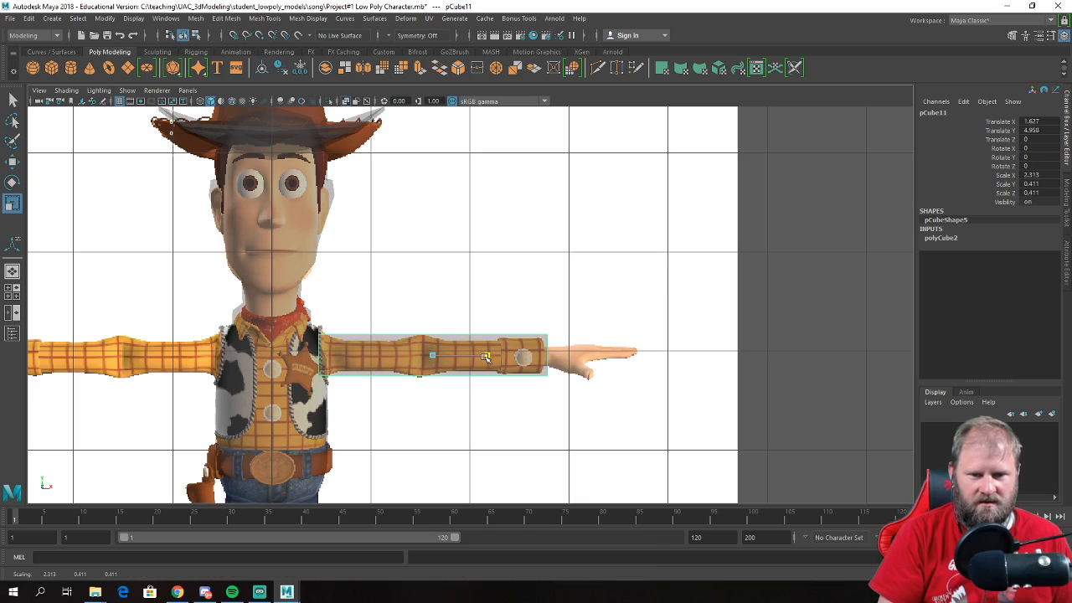
- Move the arm block back in depth to Z -0.196 to match the shoulder in the side reference
{"action": "key", "text": "space"}
{"action": "key", "text": "space"}
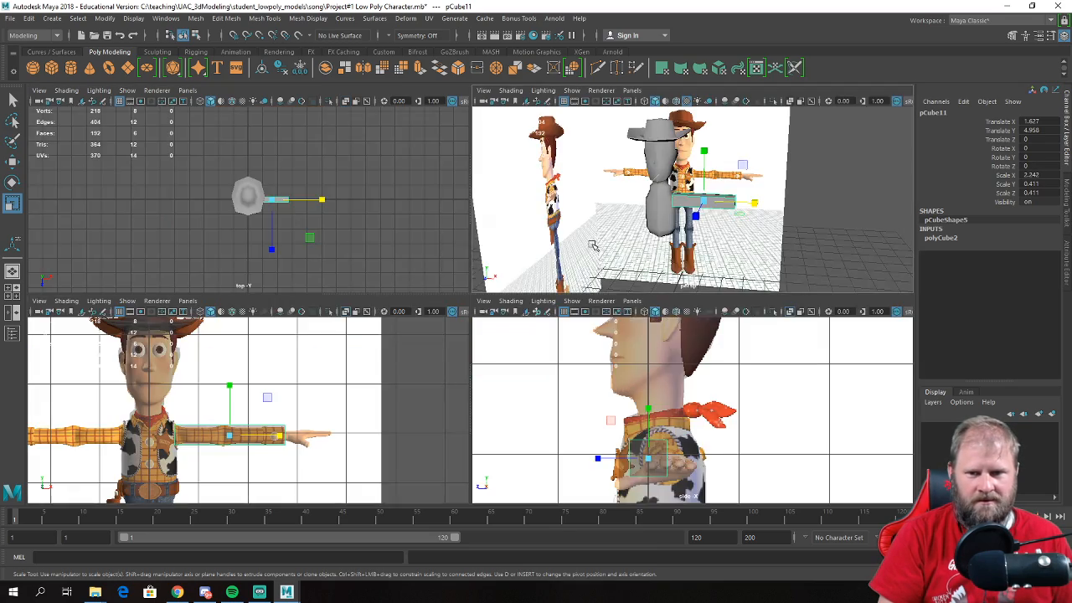
{"action": "key", "text": "w"}
{"action": "left_click_drag", "start_coordinate": [497, 314], "coordinate": [476, 332], "text": "alt"}
{"action": "key", "text": "space"}
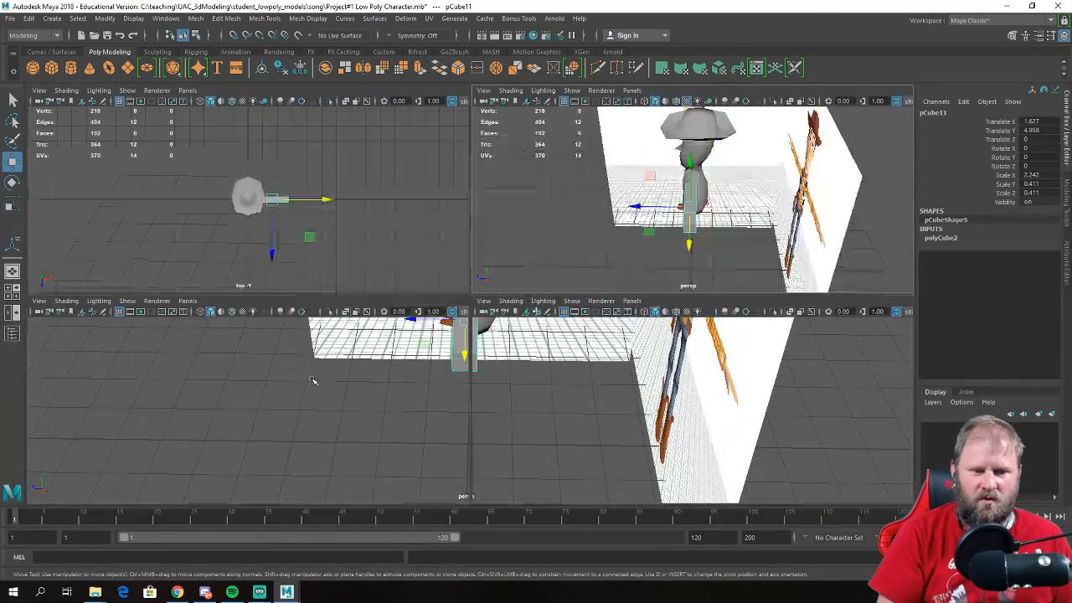
{"action": "key", "text": "space"}
{"action": "scroll", "coordinate": [418, 398], "scroll_direction": "up", "scroll_amount": 3}
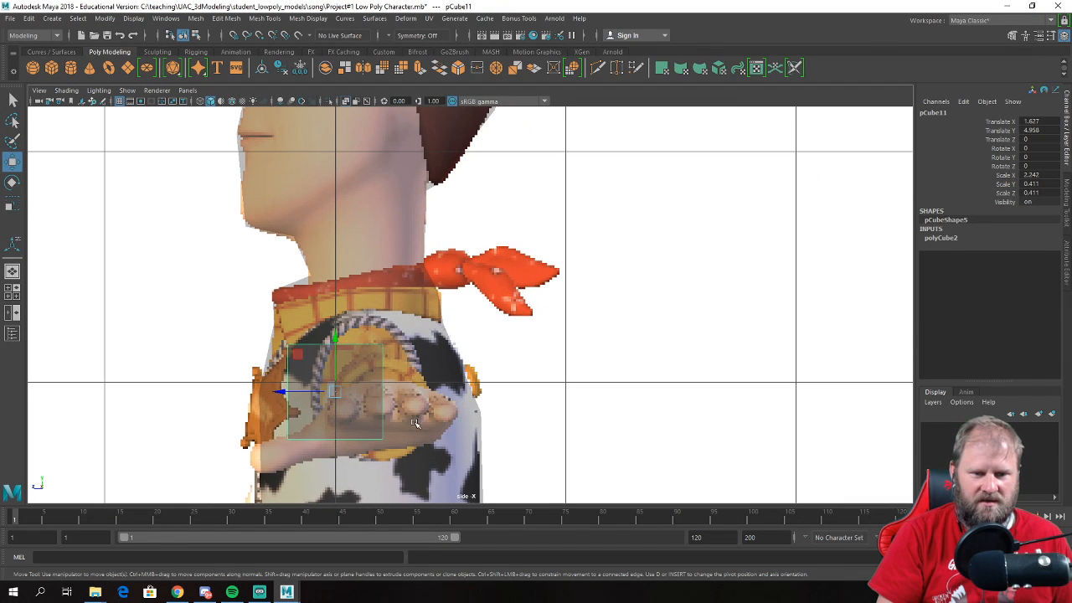
{"action": "mouse_move", "coordinate": [310, 391]}
{"action": "left_mouse_down"}
{"action": "mouse_move", "coordinate": [297, 391]}
{"action": "mouse_move", "coordinate": [328, 391]}
{"action": "left_mouse_up"}
{"action": "key", "text": "space"}
{"action": "key", "text": "space"}
{"action": "left_click_drag", "start_coordinate": [646, 243], "coordinate": [630, 262], "text": "alt"}
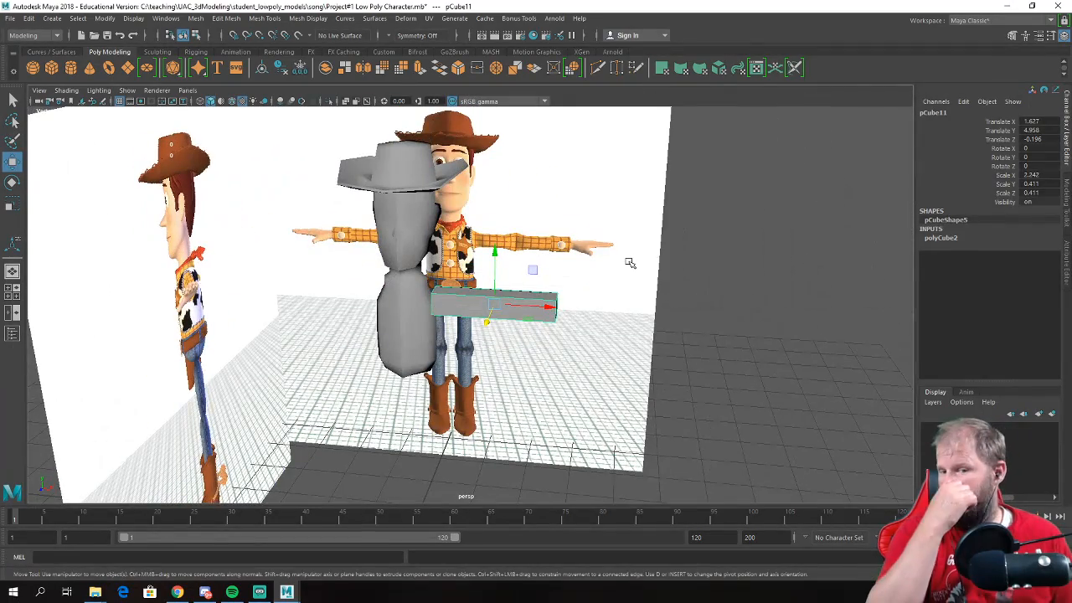
- Split the arm block's lengthwise edge ring with a loop at its middle and return to object mode
{"action": "mouse_move", "coordinate": [589, 298]}
{"action": "left_mouse_down", "text": "alt"}
{"action": "mouse_move", "coordinate": [547, 269]}
{"action": "mouse_move", "coordinate": [601, 283]}
{"action": "left_mouse_up", "text": "alt"}
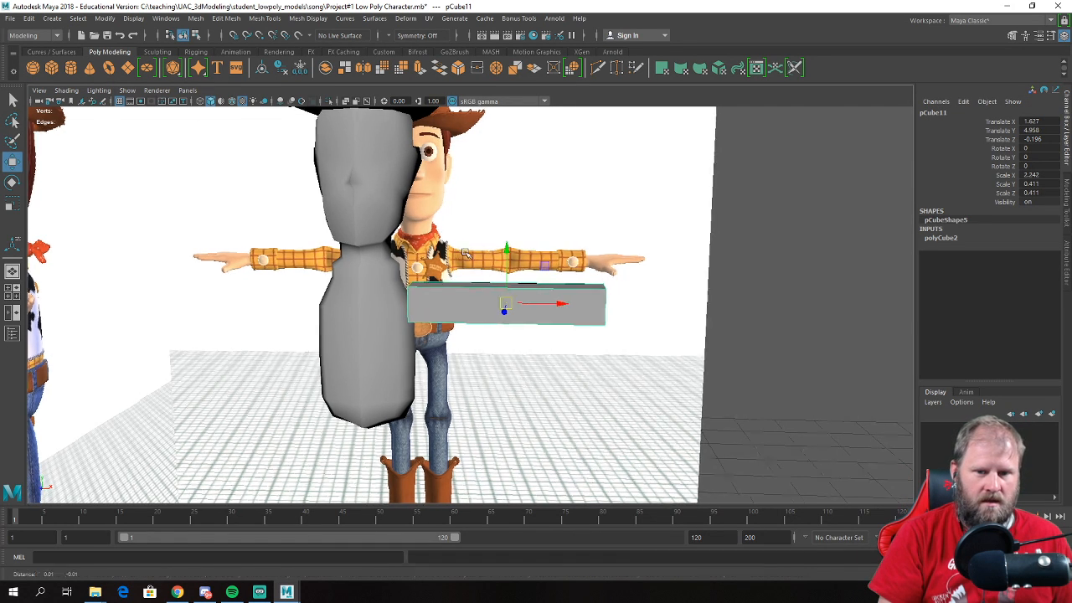
{"action": "scroll", "coordinate": [467, 254], "scroll_direction": "up", "scroll_amount": 3}
{"action": "key", "text": "F10"}
{"action": "left_click", "coordinate": [509, 273]}
{"action": "right_click_drag", "start_coordinate": [509, 273], "coordinate": [529, 296], "text": "ctrl"}
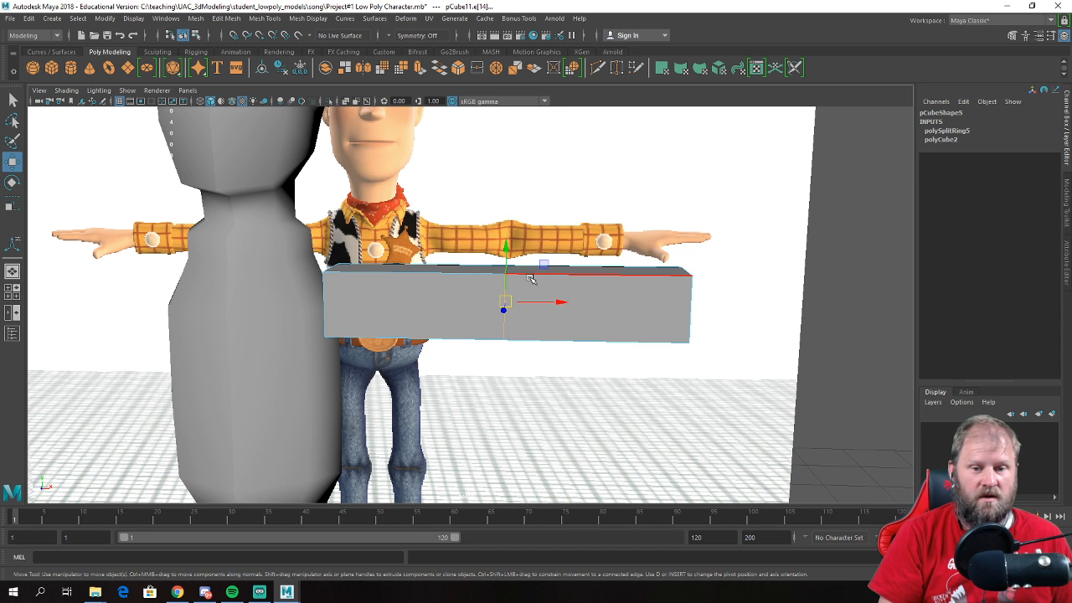
{"action": "left_click_drag", "start_coordinate": [525, 279], "coordinate": [546, 280], "text": "alt"}
{"action": "right_click_drag", "start_coordinate": [548, 270], "coordinate": [589, 256]}
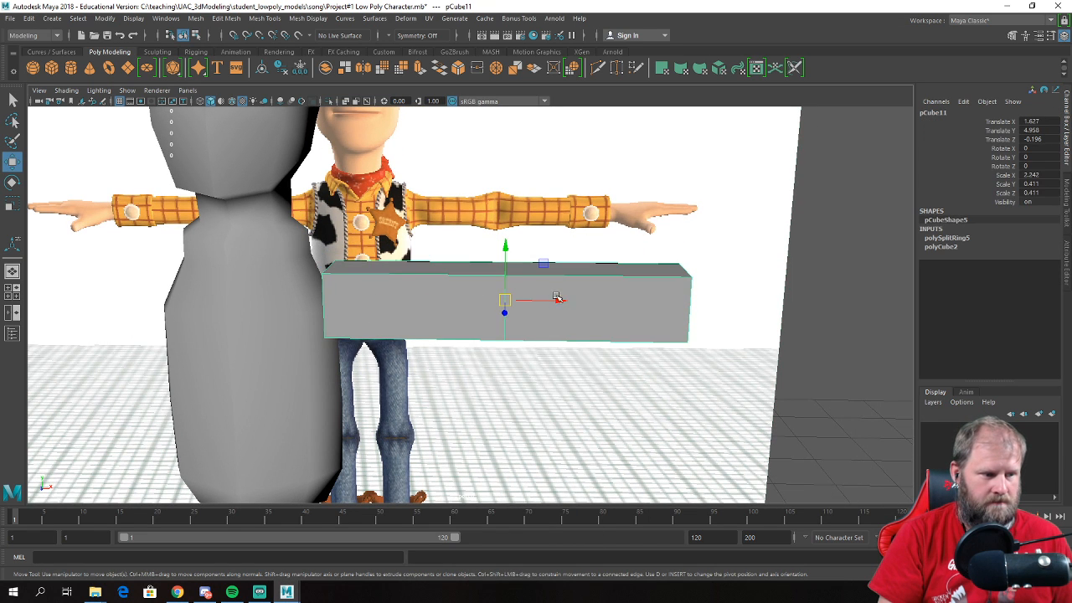
- Smooth the arm block with one division
{"action": "scroll", "coordinate": [550, 287], "scroll_direction": "down", "scroll_amount": 3}
{"action": "middle_click_drag", "start_coordinate": [550, 288], "coordinate": [527, 113], "text": "alt"}
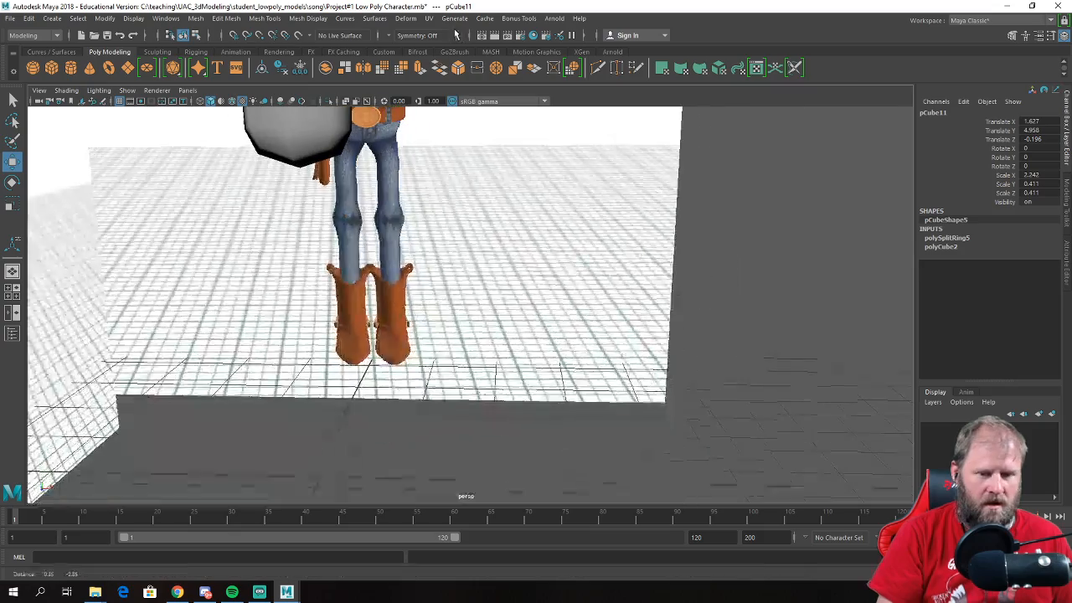
{"action": "left_click_drag", "start_coordinate": [543, 237], "coordinate": [504, 236], "text": "alt"}
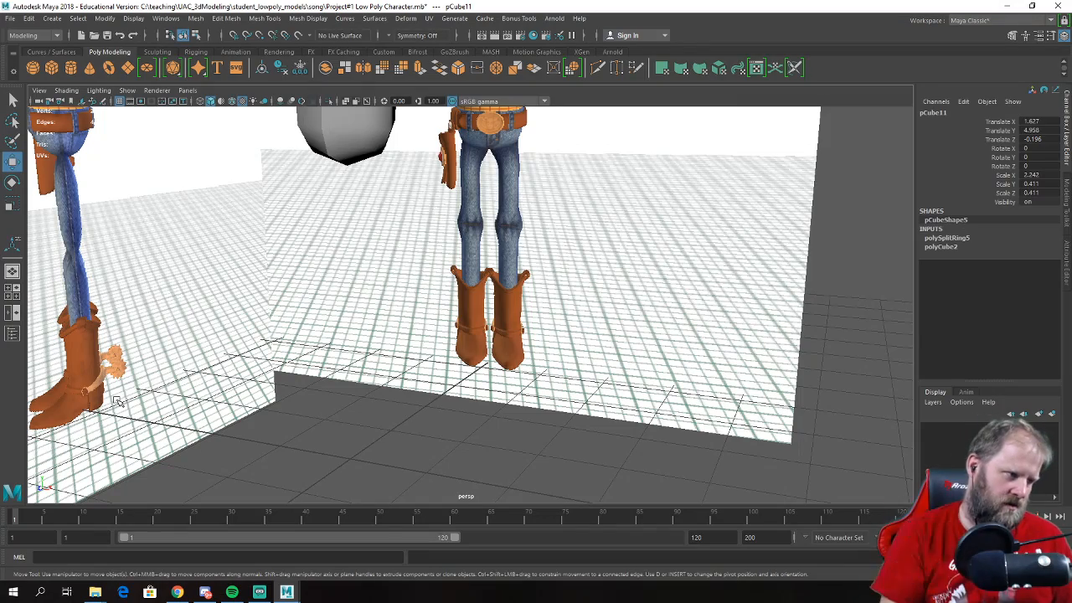
{"action": "middle_click_drag", "start_coordinate": [116, 402], "coordinate": [271, 332], "text": "alt"}
{"action": "left_click_drag", "start_coordinate": [271, 332], "coordinate": [347, 325], "text": "alt"}
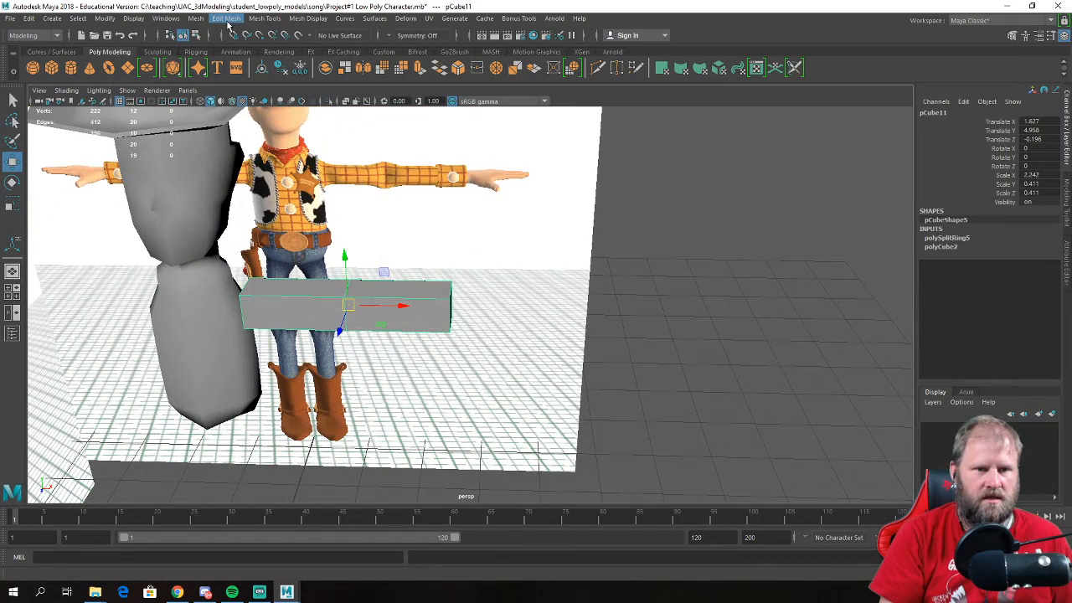
{"action": "left_click", "coordinate": [230, 19]}
{"action": "mouse_move", "coordinate": [246, 19]}
{"action": "mouse_move", "coordinate": [196, 19]}
{"action": "left_click", "coordinate": [243, 120]}
{"action": "mouse_move", "coordinate": [401, 304]}
{"action": "left_mouse_down", "text": "alt"}
{"action": "mouse_move", "coordinate": [402, 273]}
{"action": "mouse_move", "coordinate": [409, 289]}
{"action": "left_mouse_up", "text": "alt"}
- Flatten the vertices at the arm's wrist end and align them with the end of the cuff
{"action": "key", "text": "space"}
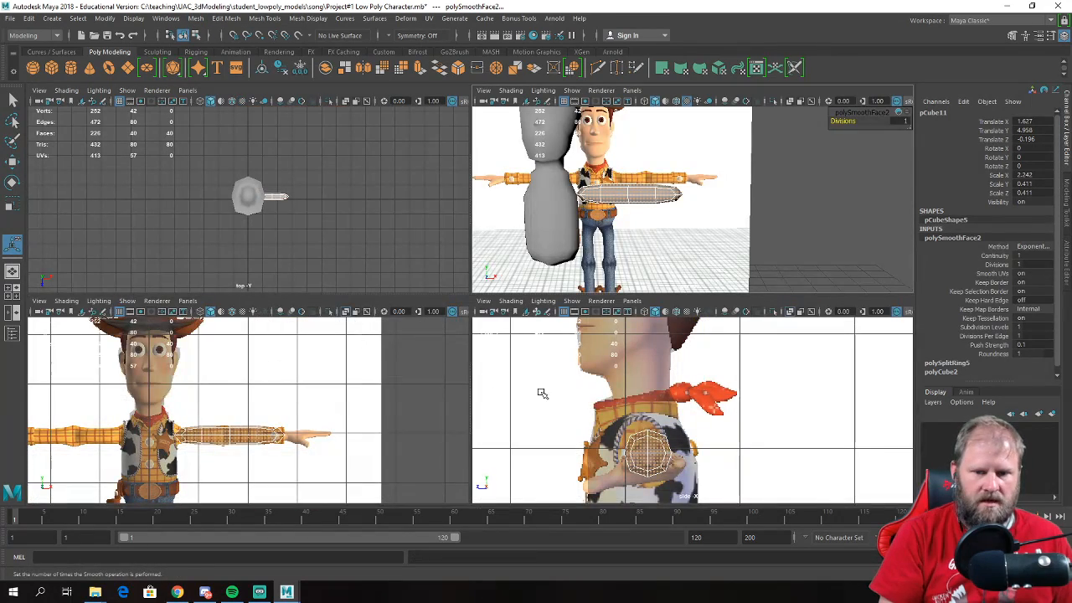
{"action": "key", "text": "space"}
{"action": "scroll", "coordinate": [411, 318], "scroll_direction": "up", "scroll_amount": 6}
{"action": "right_click", "coordinate": [415, 278]}
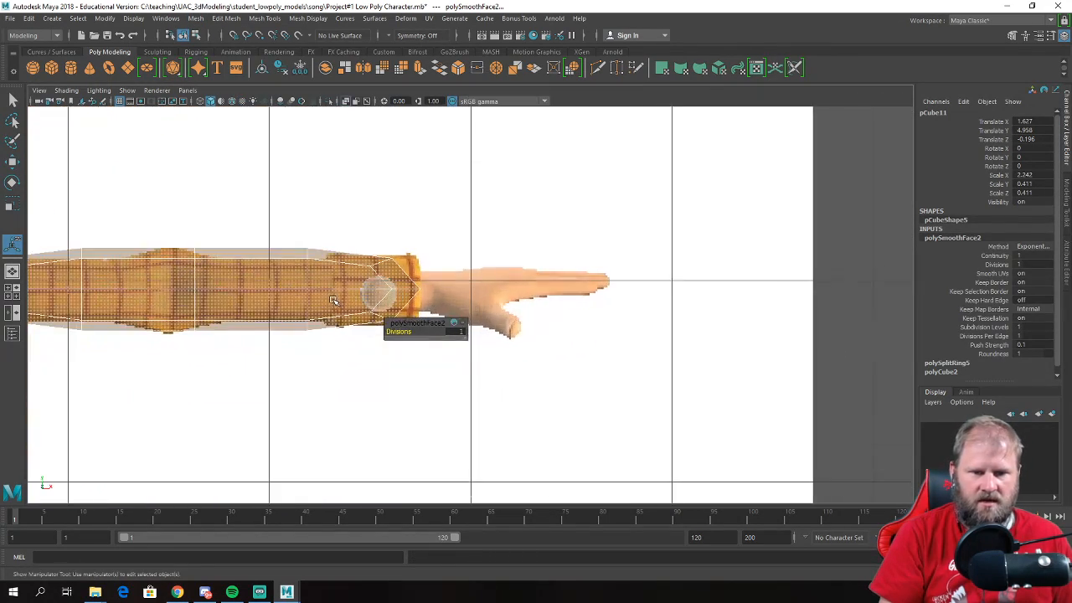
{"action": "right_click_drag", "start_coordinate": [402, 281], "coordinate": [360, 282]}
{"action": "left_click_drag", "start_coordinate": [353, 238], "coordinate": [469, 328]}
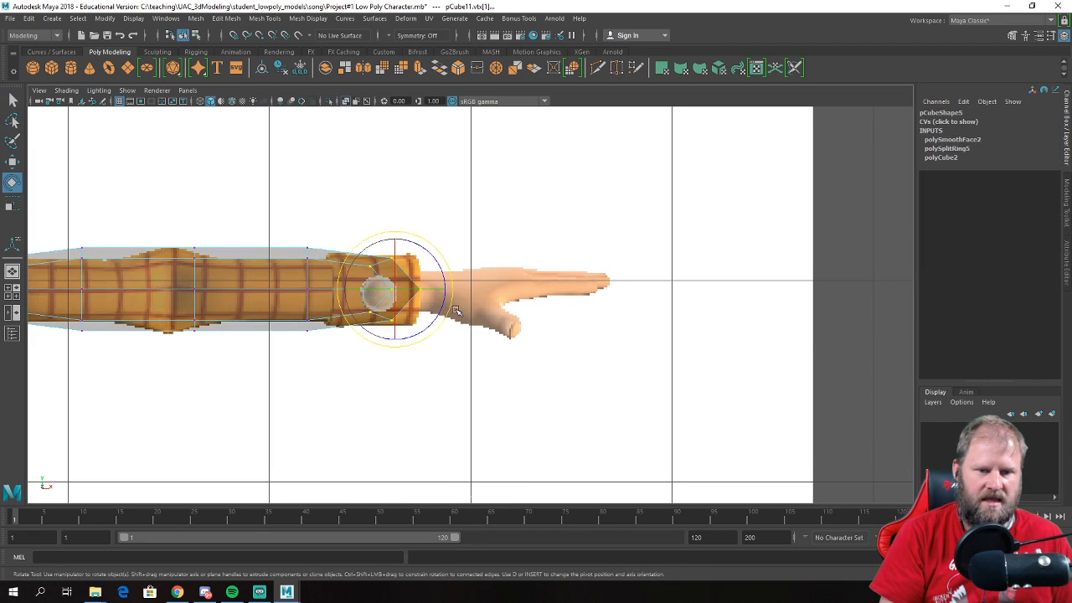
{"action": "key", "text": "r"}
{"action": "mouse_move", "coordinate": [429, 289]}
{"action": "left_mouse_down"}
{"action": "mouse_move", "coordinate": [405, 293]}
{"action": "mouse_move", "coordinate": [471, 290]}
{"action": "mouse_move", "coordinate": [429, 290]}
{"action": "left_mouse_up"}
{"action": "key", "text": "w"}
{"action": "key", "text": "e"}
{"action": "key", "text": "r"}
{"action": "key", "text": "w"}
- Flatten the vertices at the arm's shoulder end into a straight vertical edge
{"action": "middle_click_drag", "start_coordinate": [45, 325], "coordinate": [354, 318], "text": "alt"}
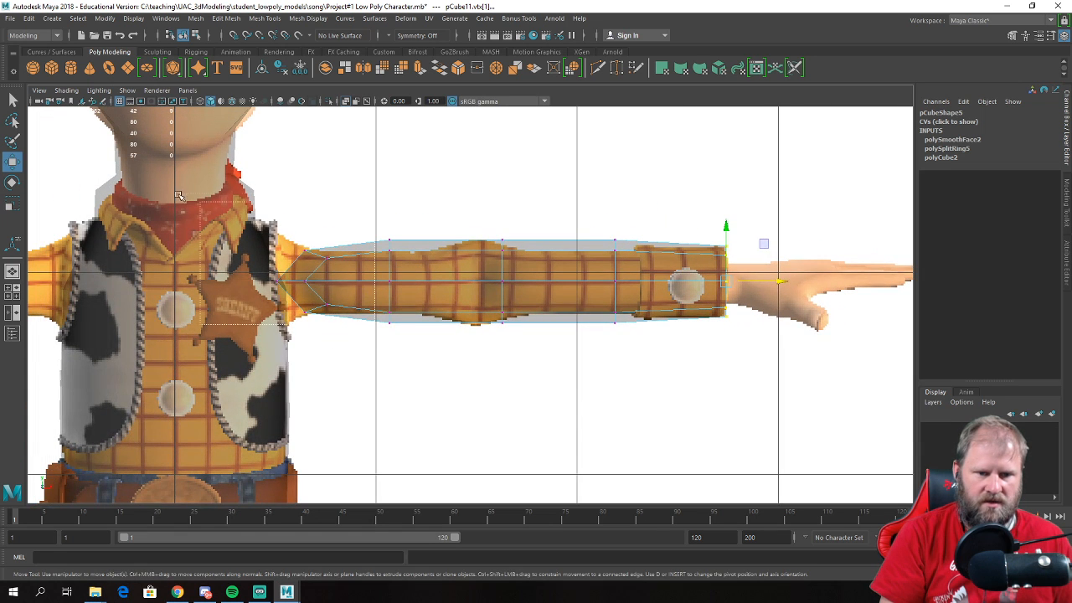
{"action": "left_click_drag", "start_coordinate": [225, 213], "coordinate": [222, 210]}
{"action": "key", "text": "r"}
{"action": "left_click_drag", "start_coordinate": [356, 284], "coordinate": [310, 283]}
{"action": "key", "text": "e"}
{"action": "key", "text": "r"}
- Slide the arm's middle vertex loop along X onto the elbow bulge of the sleeve
{"action": "middle_click_drag", "start_coordinate": [440, 279], "coordinate": [283, 289], "text": "alt"}
{"action": "scroll", "coordinate": [318, 282], "scroll_direction": "up", "scroll_amount": 1}
{"action": "left_click_drag", "start_coordinate": [411, 364], "coordinate": [292, 219]}
{"action": "key", "text": "w"}
{"action": "left_click_drag", "start_coordinate": [376, 285], "coordinate": [370, 286]}
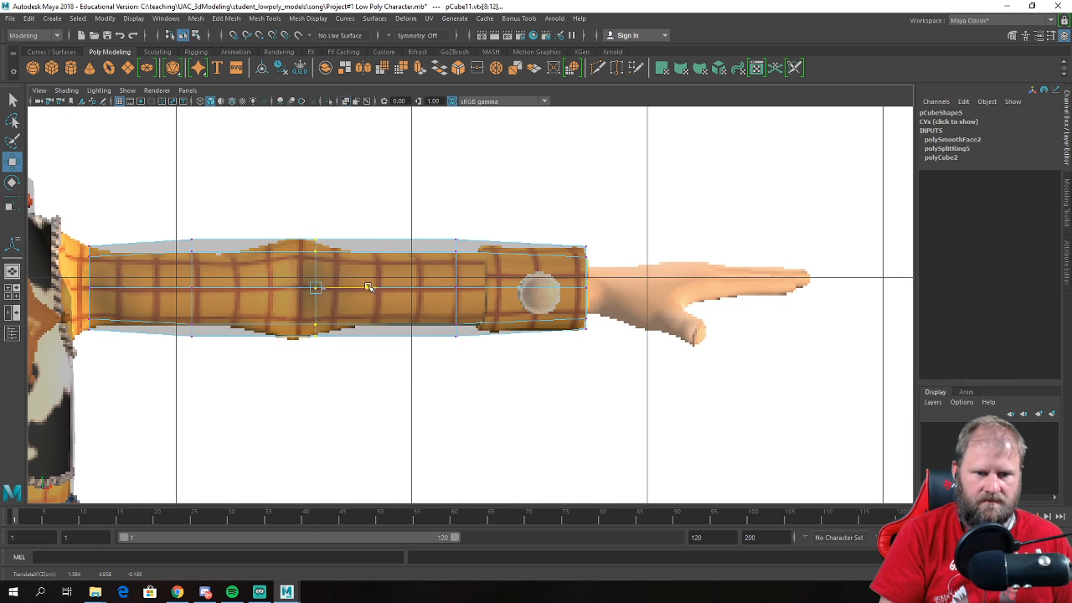
- Narrow the upper-arm vertex loop to about 0.76 in Y and Z and slide it toward the elbow
{"action": "left_click_drag", "start_coordinate": [159, 221], "coordinate": [236, 368]}
{"action": "key", "text": "e"}
{"action": "key", "text": "r"}
{"action": "left_click_drag", "start_coordinate": [192, 291], "coordinate": [176, 293]}
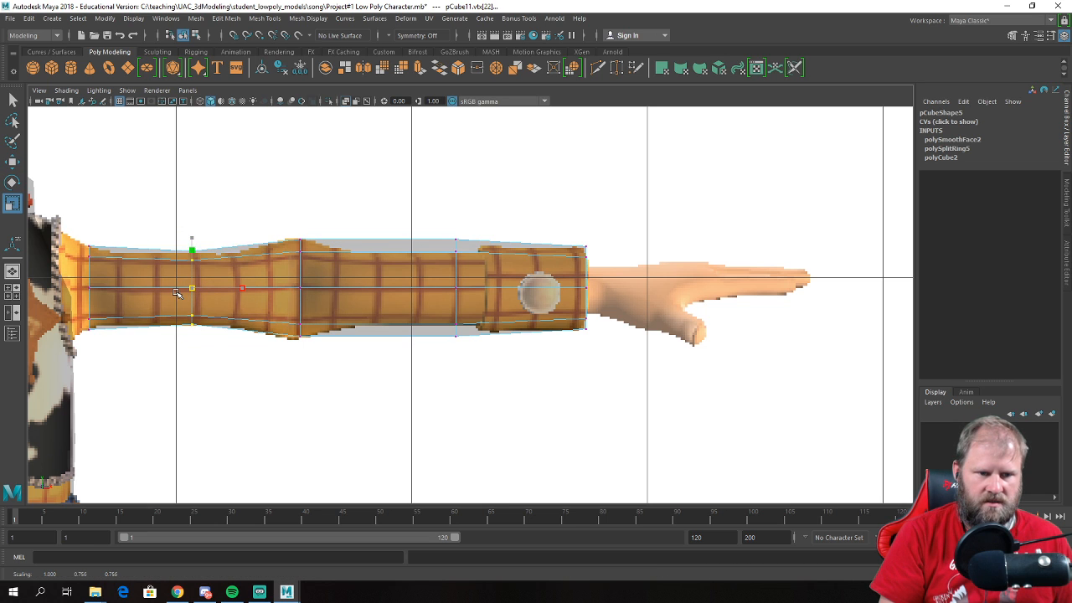
{"action": "key", "text": "w"}
{"action": "left_click_drag", "start_coordinate": [242, 291], "coordinate": [284, 293]}
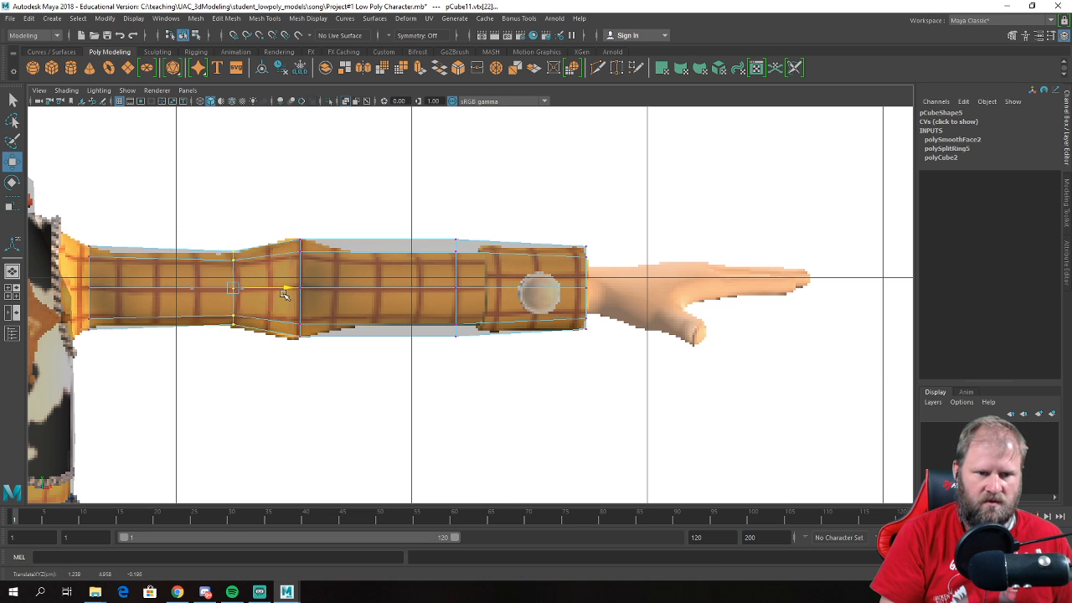
- Slide the forearm vertex loop along X to the elbow bulge's wrist side and narrow it to the sleeve's thickness
{"action": "left_click_drag", "start_coordinate": [419, 217], "coordinate": [513, 338]}
{"action": "left_click_drag", "start_coordinate": [513, 288], "coordinate": [327, 289]}
{"action": "key", "text": "r"}
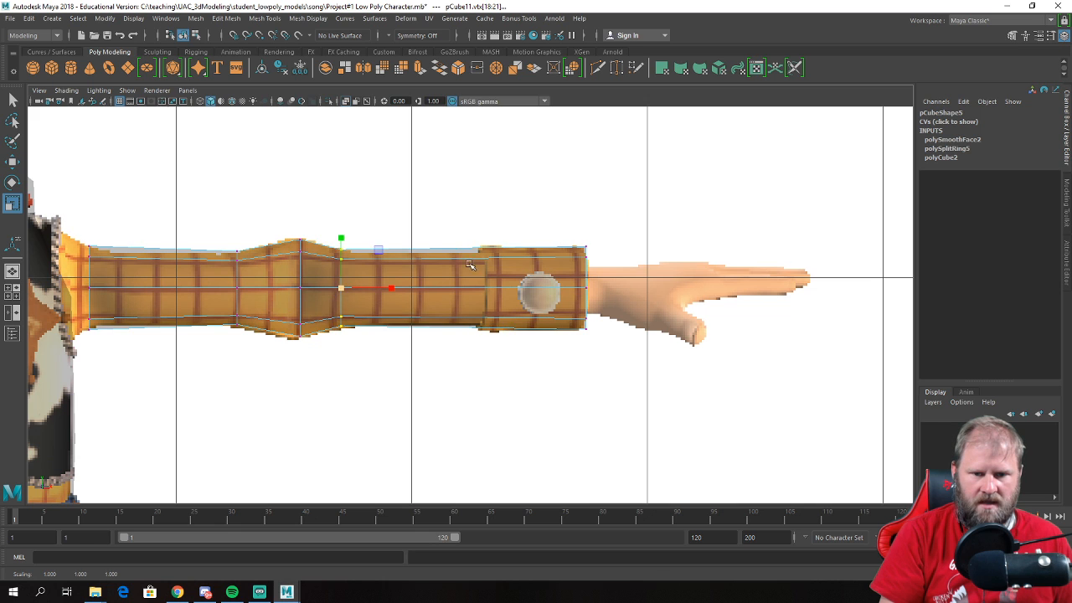
- Insert two edge loops around the arm at the inner edge of the cuff
{"action": "scroll", "coordinate": [492, 265], "scroll_direction": "up", "scroll_amount": 2}
{"action": "middle_click_drag", "start_coordinate": [491, 263], "coordinate": [401, 253], "text": "alt"}
{"action": "right_click_drag", "start_coordinate": [401, 257], "coordinate": [365, 274]}
{"action": "left_click_drag", "start_coordinate": [357, 255], "coordinate": [399, 245]}
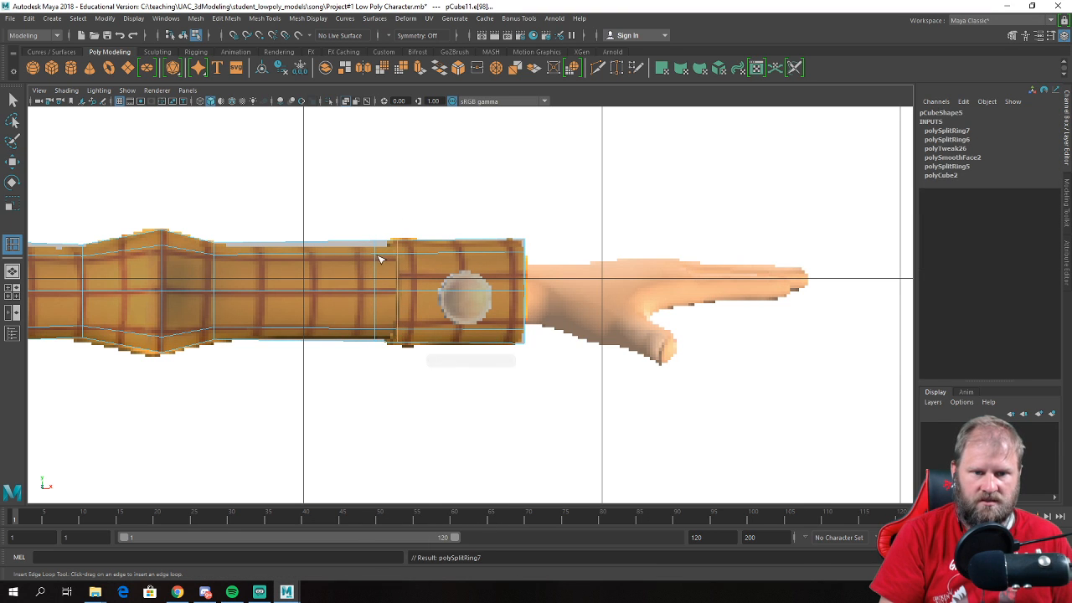
- Scale the vertex loop just before the cuff to about 0.898 so the sleeve steps in there
{"action": "key", "text": "w"}
{"action": "left_click", "coordinate": [341, 222]}
{"action": "left_click_drag", "start_coordinate": [340, 222], "coordinate": [381, 386]}
{"action": "key", "text": "r"}
{"action": "left_click_drag", "start_coordinate": [371, 289], "coordinate": [366, 293]}
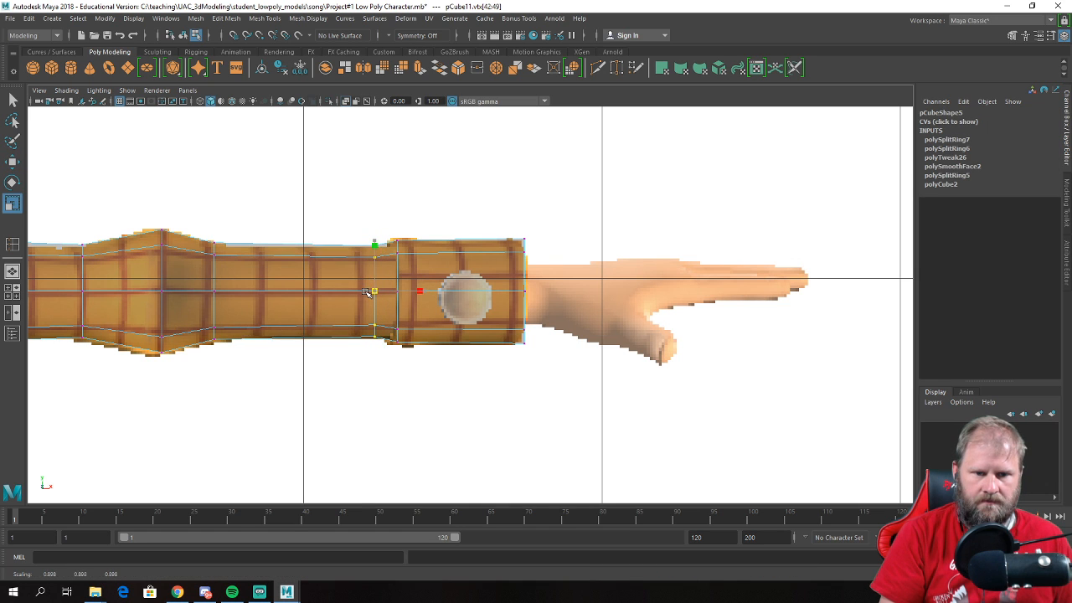
{"action": "key", "text": "w"}
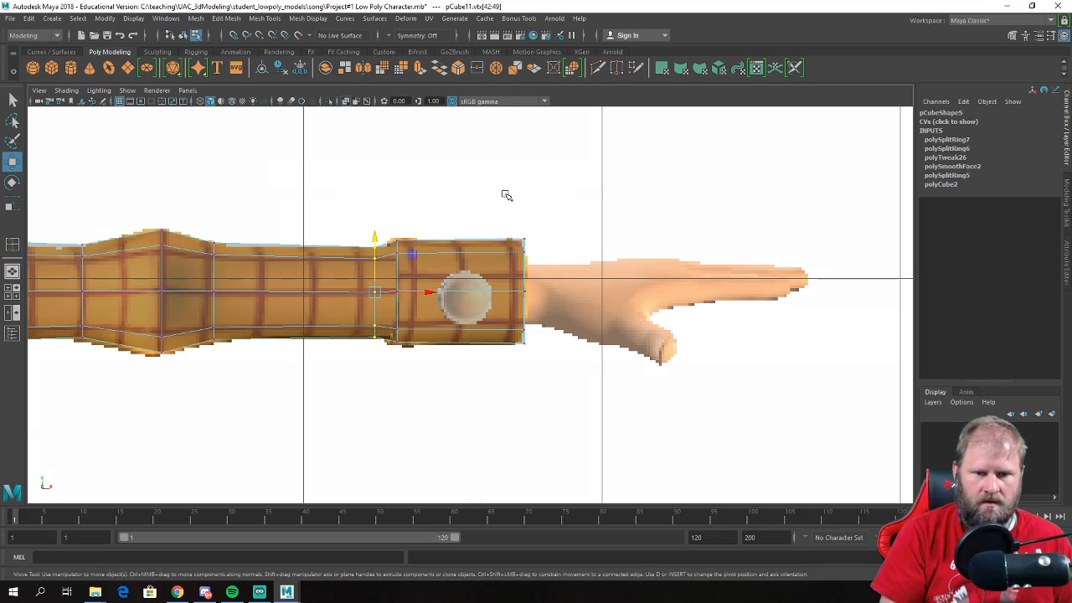
- Return to object mode in the perspective view and delete the cube-based arm
{"action": "key", "text": "space"}
{"action": "key", "text": "space"}
{"action": "left_click_drag", "start_coordinate": [623, 256], "coordinate": [322, 262], "text": "alt"}
{"action": "mouse_move", "coordinate": [433, 277]}
{"action": "left_mouse_down", "text": "alt"}
{"action": "mouse_move", "coordinate": [447, 246]}
{"action": "mouse_move", "coordinate": [425, 271]}
{"action": "left_mouse_up", "text": "alt"}
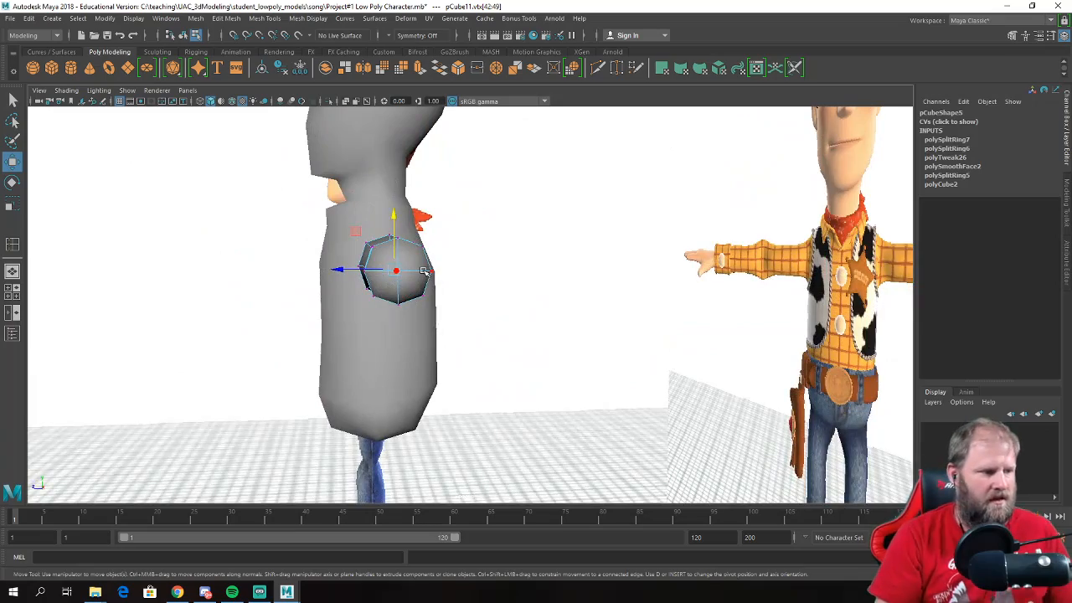
{"action": "left_click_drag", "start_coordinate": [427, 264], "coordinate": [345, 210], "text": "alt"}
{"action": "right_click_drag", "start_coordinate": [344, 205], "coordinate": [390, 186]}
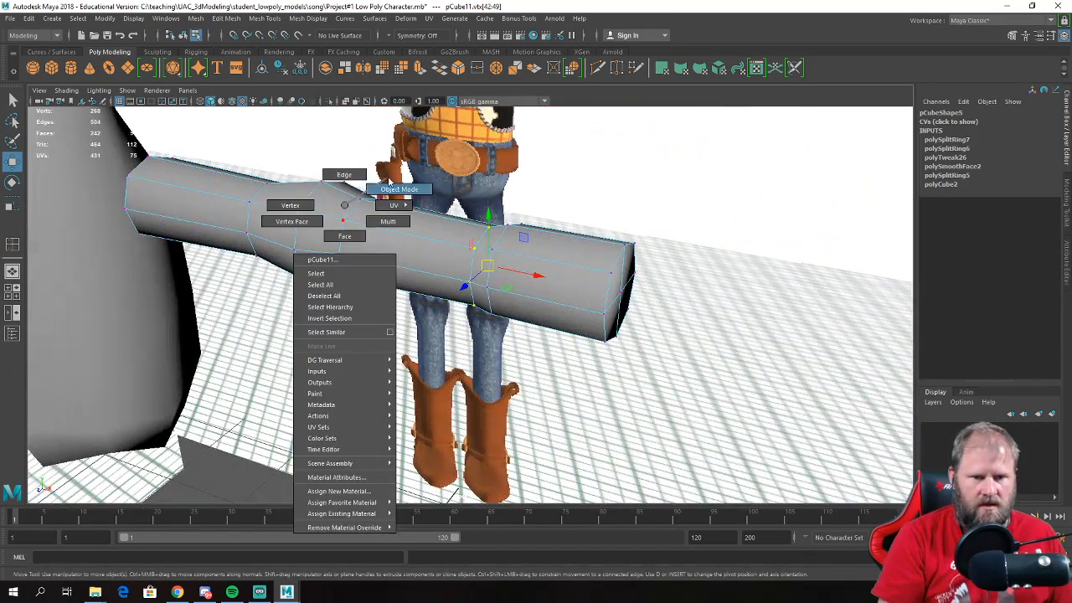
{"action": "key", "text": "Delete"}
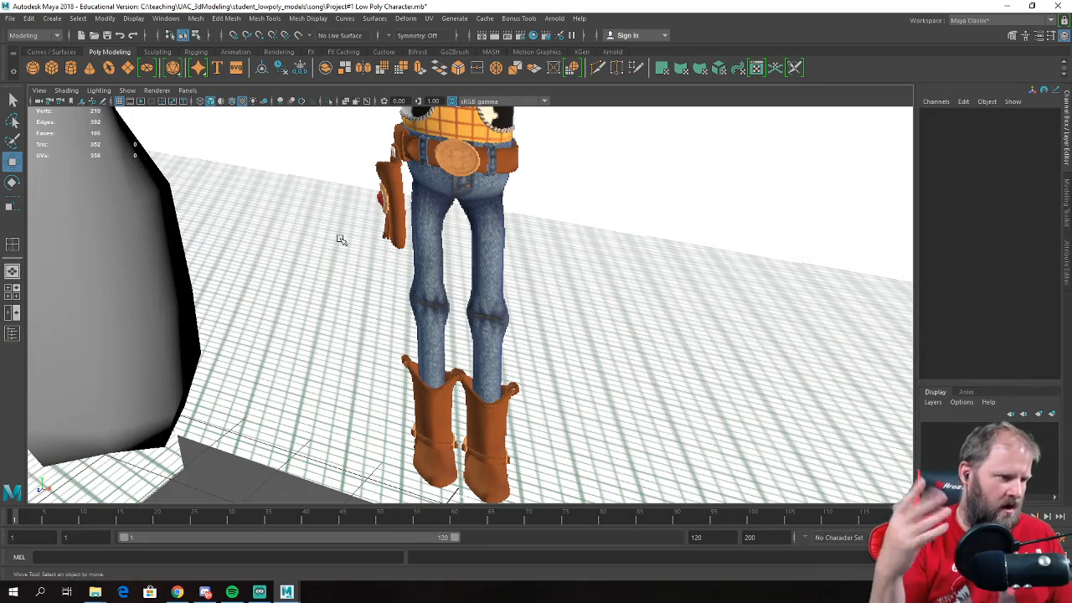
- Create a polygon cylinder and move it beside the body to about X 2.126, Y 5.297
{"action": "scroll", "coordinate": [341, 242], "scroll_direction": "down", "scroll_amount": 5}
{"action": "left_click_drag", "start_coordinate": [349, 254], "coordinate": [58, 237], "text": "alt"}
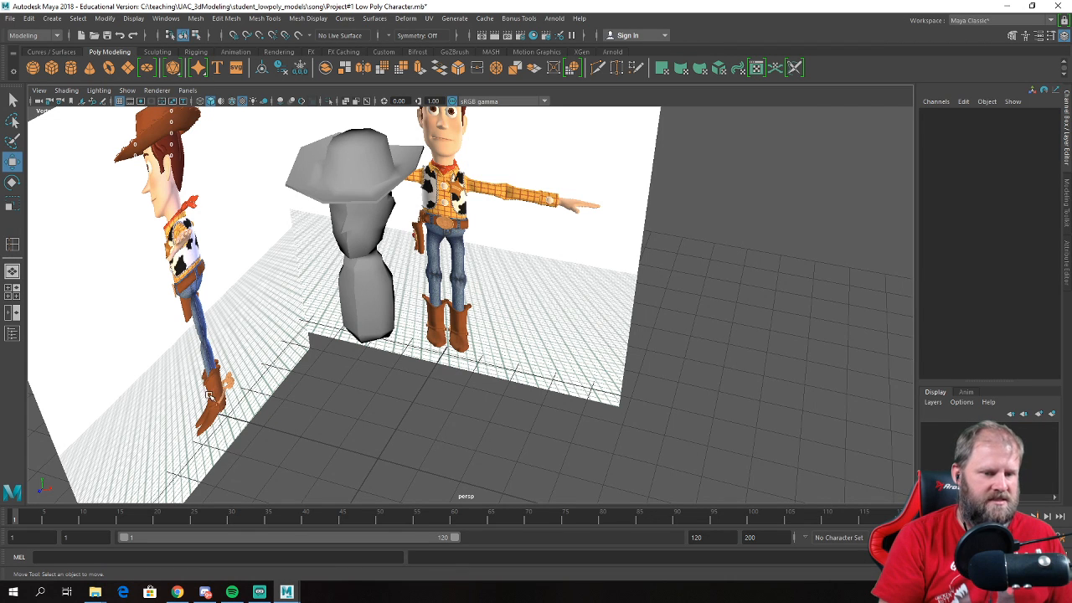
{"action": "left_click", "coordinate": [72, 70]}
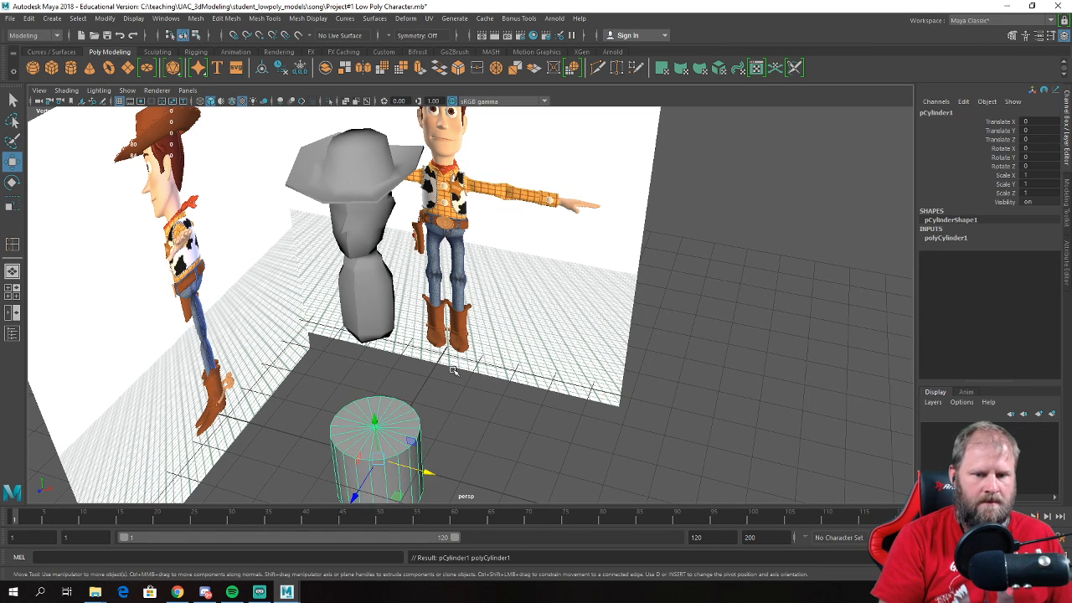
{"action": "left_click_drag", "start_coordinate": [453, 370], "coordinate": [444, 342], "text": "alt"}
{"action": "left_click_drag", "start_coordinate": [369, 456], "coordinate": [491, 288]}
{"action": "scroll", "coordinate": [474, 299], "scroll_direction": "up", "scroll_amount": 5}
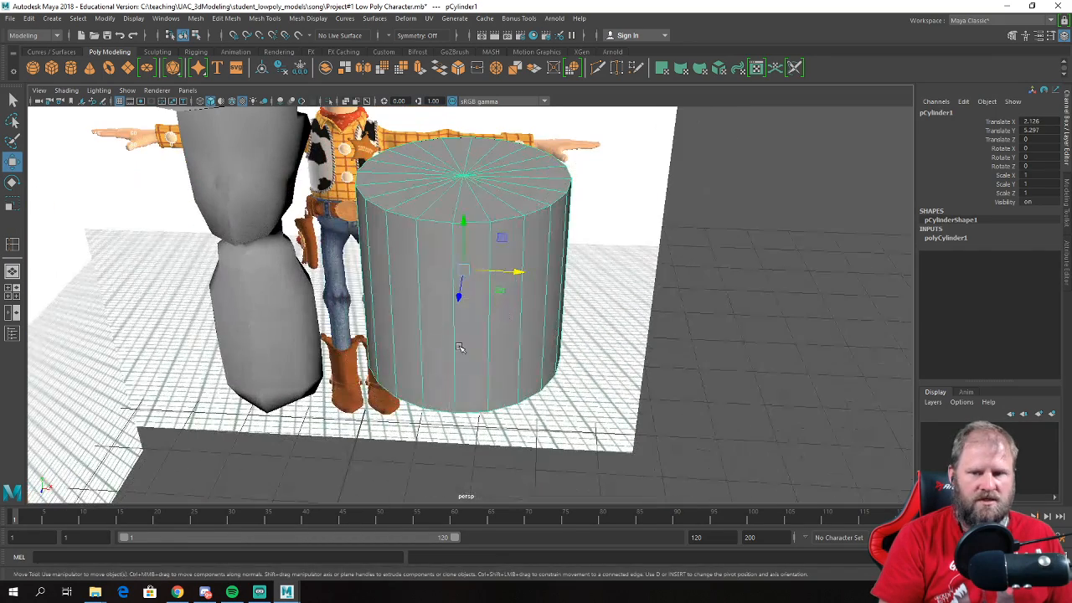
- Set the cylinder's axis subdivisions to 6 and delete its end cap faces
{"action": "left_click", "coordinate": [947, 237]}
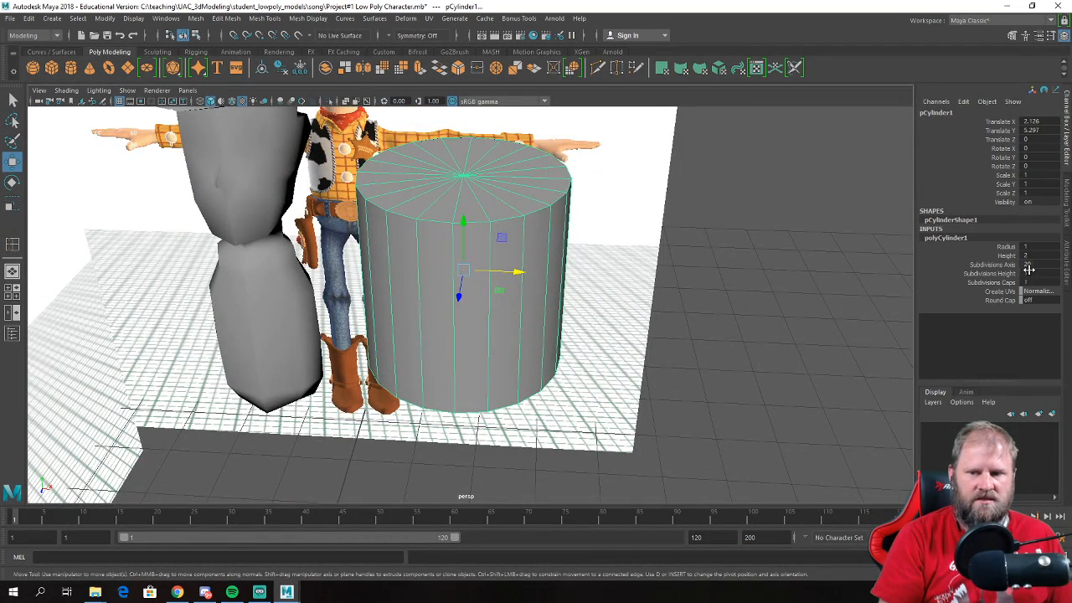
{"action": "key", "text": "Return"}
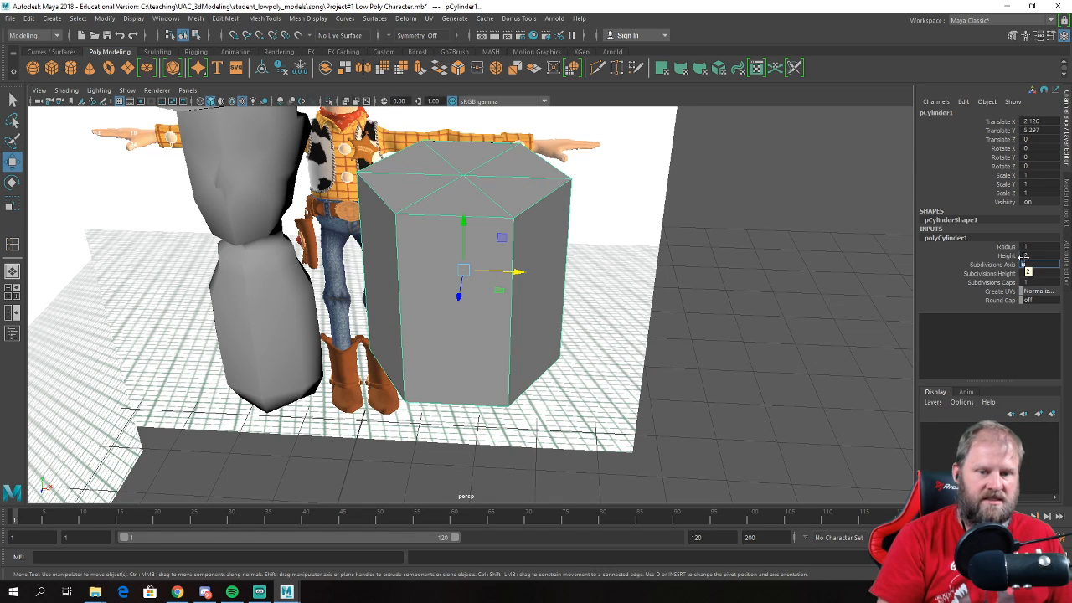
{"action": "left_click_drag", "start_coordinate": [516, 320], "coordinate": [462, 243], "text": "alt"}
{"action": "right_click_drag", "start_coordinate": [430, 182], "coordinate": [429, 217]}
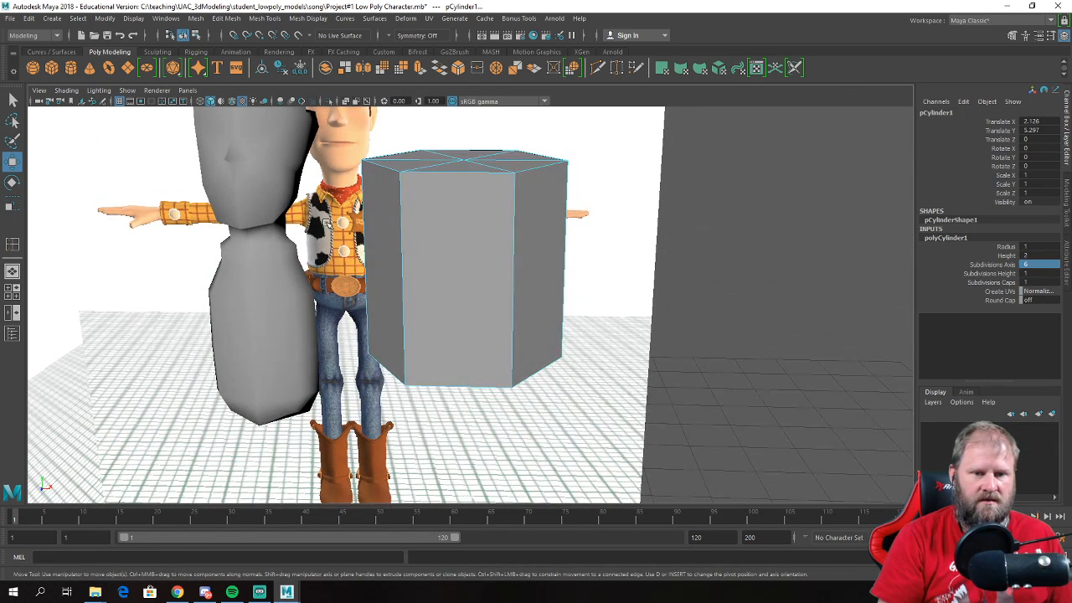
{"action": "left_click_drag", "start_coordinate": [342, 250], "coordinate": [649, 284]}
{"action": "key", "text": "Delete"}
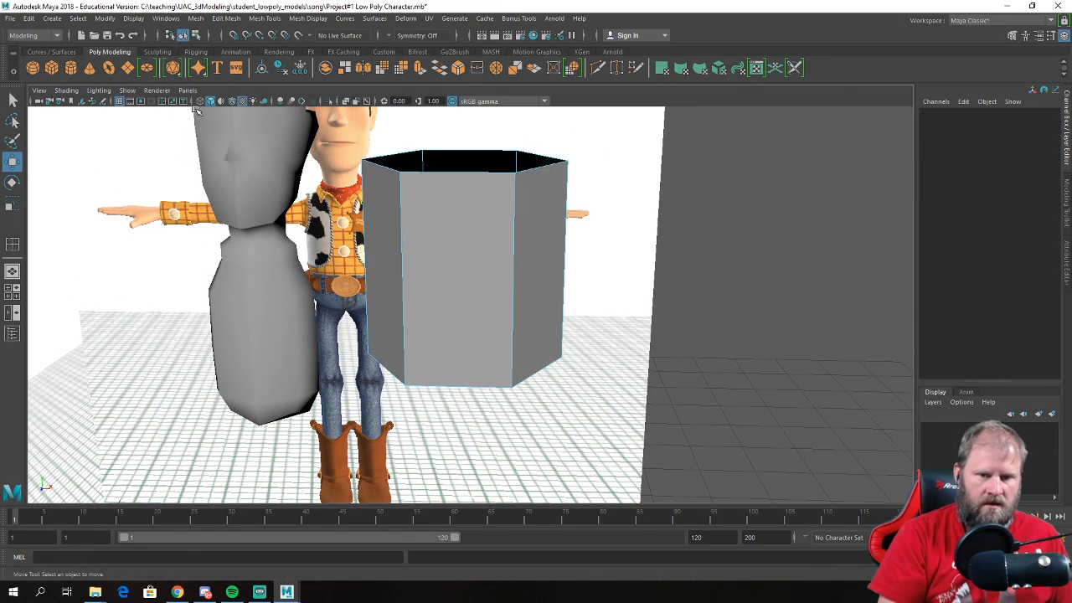
- Scale the open cylinder uniformly to about 0.281 and rotate it -90 degrees around Z
{"action": "middle_click_drag", "start_coordinate": [497, 237], "coordinate": [468, 237], "text": "alt"}
{"action": "right_click_drag", "start_coordinate": [375, 201], "coordinate": [455, 173]}
{"action": "key", "text": "e"}
{"action": "key", "text": "r"}
{"action": "left_click_drag", "start_coordinate": [436, 258], "coordinate": [325, 266]}
{"action": "key", "text": "e"}
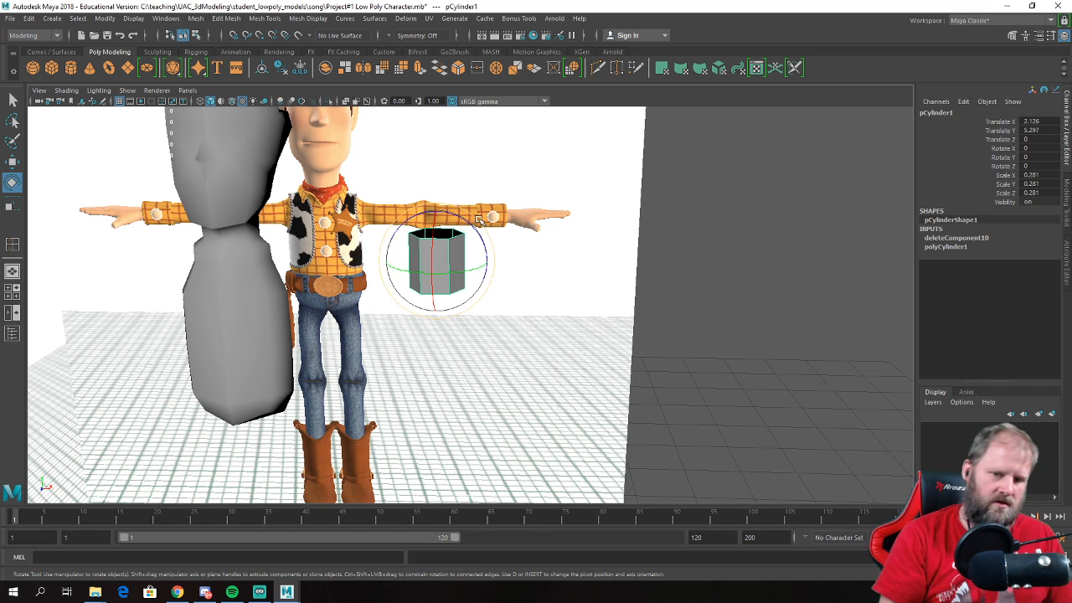
{"action": "left_click_drag", "start_coordinate": [474, 227], "coordinate": [508, 293]}
- Move the cylinder onto the sleeve's elbow bulge in the front view, at about X 1.513, Y 4.938
{"action": "key", "text": "w"}
{"action": "left_click_drag", "start_coordinate": [434, 263], "coordinate": [354, 223]}
{"action": "key", "text": "space"}
{"action": "key", "text": "space"}
{"action": "key", "text": "space"}
{"action": "key", "text": "space"}
{"action": "scroll", "coordinate": [284, 236], "scroll_direction": "up", "scroll_amount": 5}
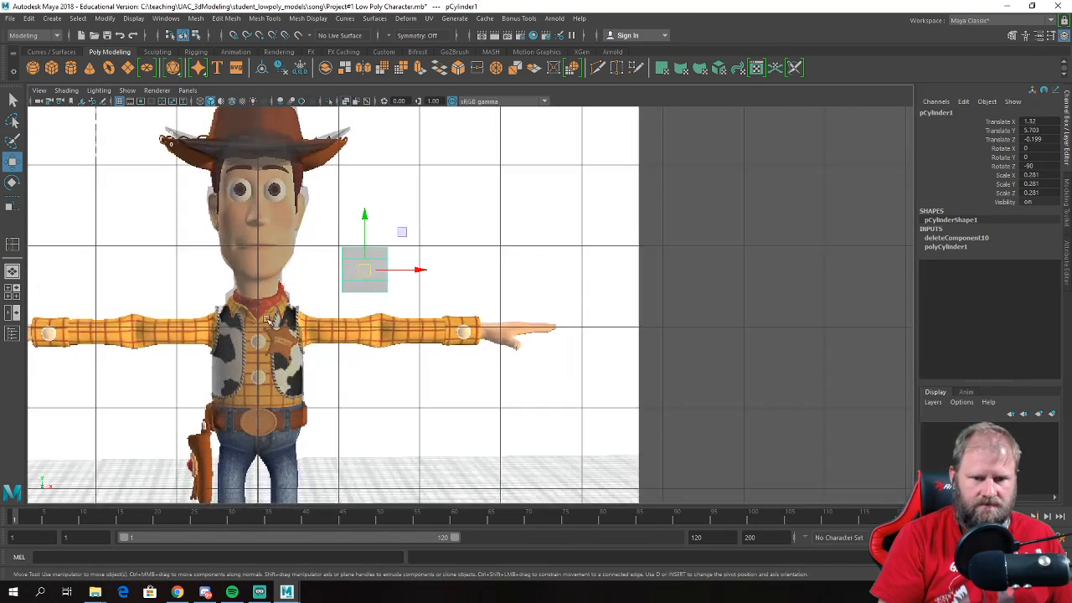
{"action": "left_click_drag", "start_coordinate": [269, 244], "coordinate": [276, 357]}
- Scale the cylinder to about 0.179 in X and Z and 0.921 in Y to match the sleeve
{"action": "key", "text": "r"}
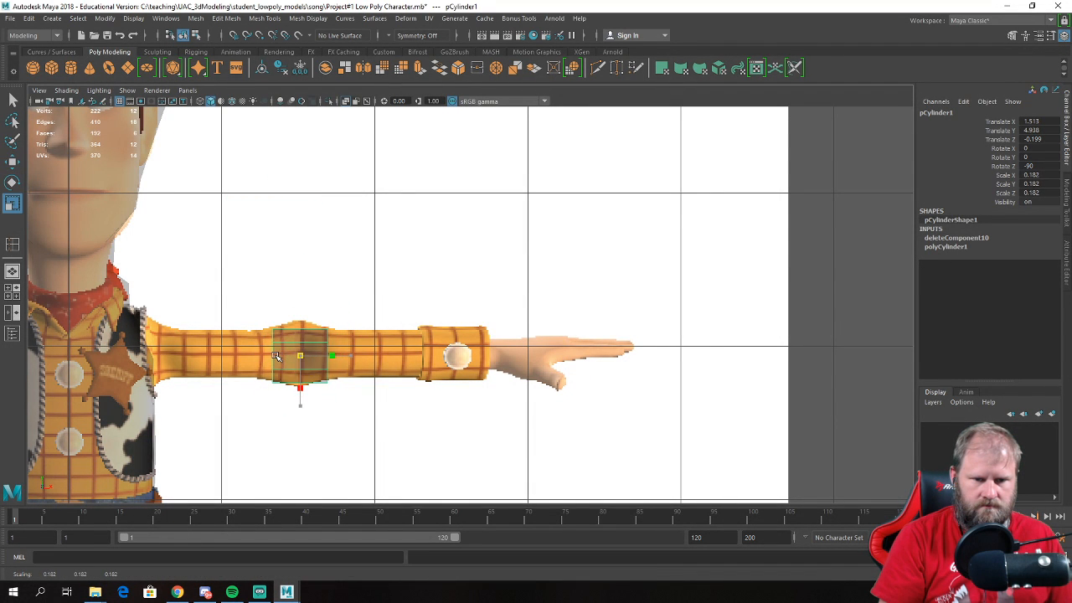
{"action": "left_click_drag", "start_coordinate": [352, 356], "coordinate": [410, 360]}
{"action": "key", "text": "w"}
- Align the cylinder's end vertices with the end of the cuff and the vest's shoulder edge
{"action": "scroll", "coordinate": [411, 369], "scroll_direction": "up", "scroll_amount": 3}
{"action": "right_click_drag", "start_coordinate": [404, 268], "coordinate": [337, 266]}
{"action": "left_click_drag", "start_coordinate": [343, 268], "coordinate": [543, 455]}
{"action": "left_click_drag", "start_coordinate": [483, 371], "coordinate": [545, 374]}
{"action": "middle_click_drag", "start_coordinate": [408, 356], "coordinate": [672, 290], "text": "alt"}
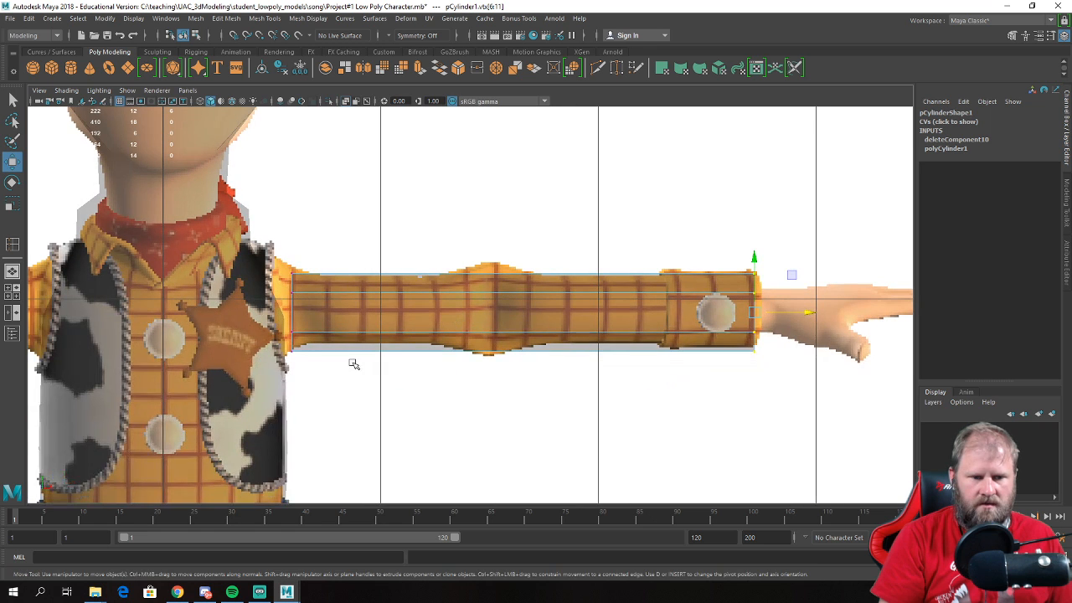
{"action": "left_click_drag", "start_coordinate": [237, 269], "coordinate": [239, 270]}
{"action": "left_click_drag", "start_coordinate": [350, 313], "coordinate": [337, 311]}
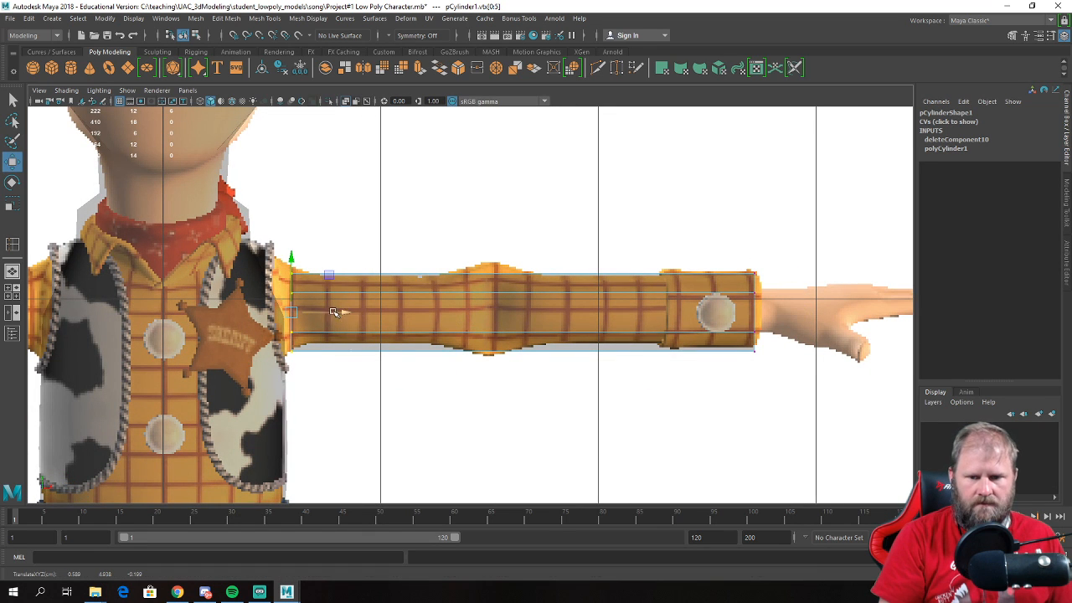
- Scale and move the wrist-end vertices to fit the cuff, and raise the shoulder-end vertices slightly
{"action": "left_click_drag", "start_coordinate": [741, 377], "coordinate": [790, 275]}
{"action": "key", "text": "r"}
{"action": "left_click_drag", "start_coordinate": [766, 313], "coordinate": [756, 313]}
{"action": "key", "text": "w"}
{"action": "left_click_drag", "start_coordinate": [755, 261], "coordinate": [756, 253]}
{"action": "left_click_drag", "start_coordinate": [808, 311], "coordinate": [813, 311]}
{"action": "left_click_drag", "start_coordinate": [212, 237], "coordinate": [355, 381]}
{"action": "left_click_drag", "start_coordinate": [291, 257], "coordinate": [291, 254]}
- Insert six edge loops along the arm: one near the shoulder, three across the elbow and two at the cuff's inner edge
{"action": "scroll", "coordinate": [385, 317], "scroll_direction": "up", "scroll_amount": 2}
{"action": "right_click_drag", "start_coordinate": [433, 268], "coordinate": [417, 295]}
{"action": "left_click", "coordinate": [287, 290]}
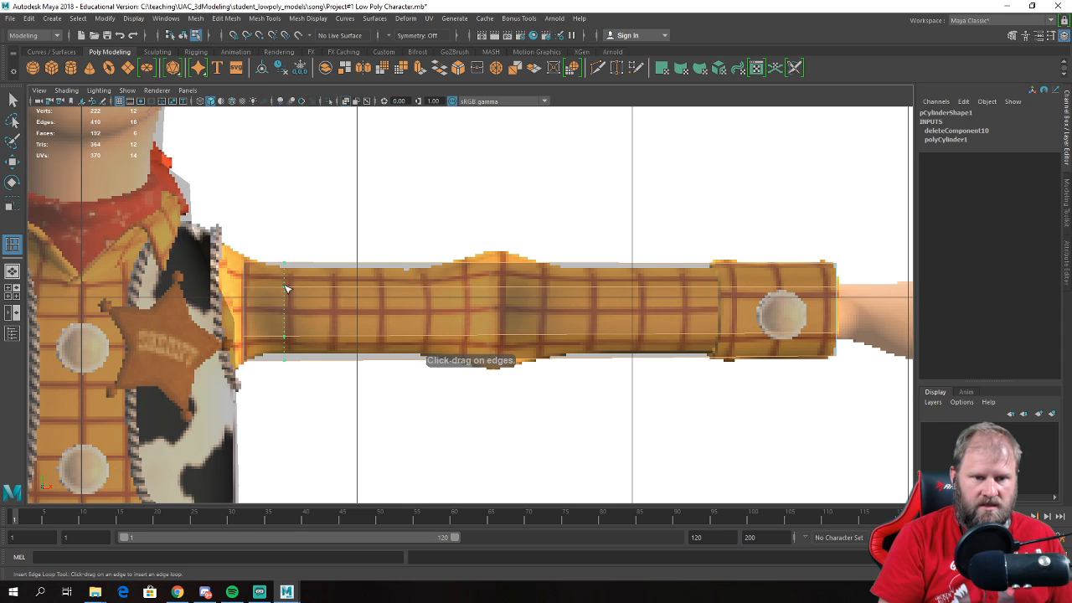
{"action": "left_click", "coordinate": [428, 290]}
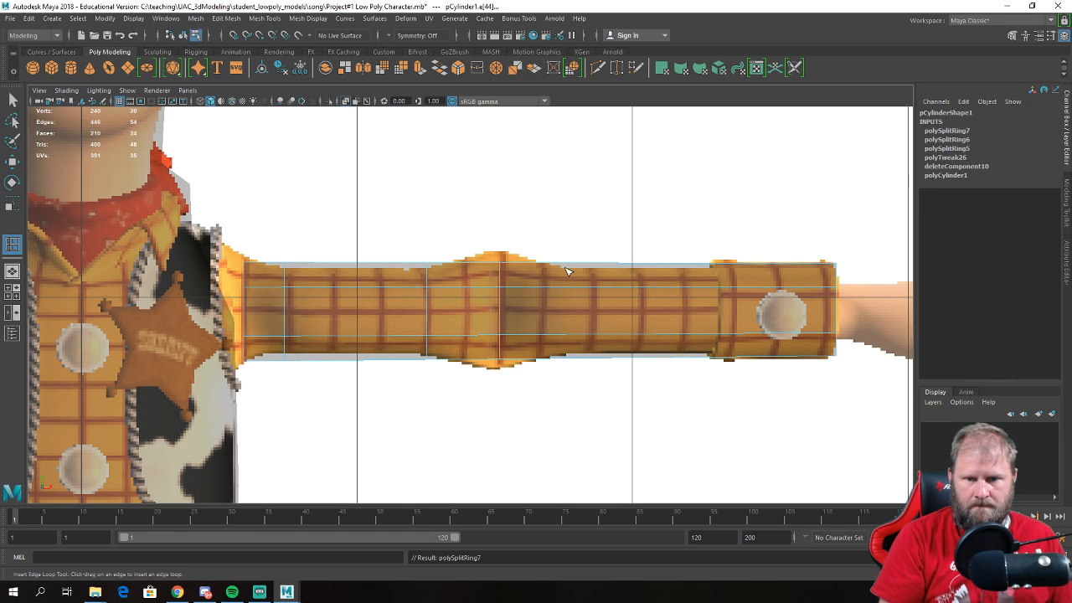
{"action": "left_click", "coordinate": [569, 266]}
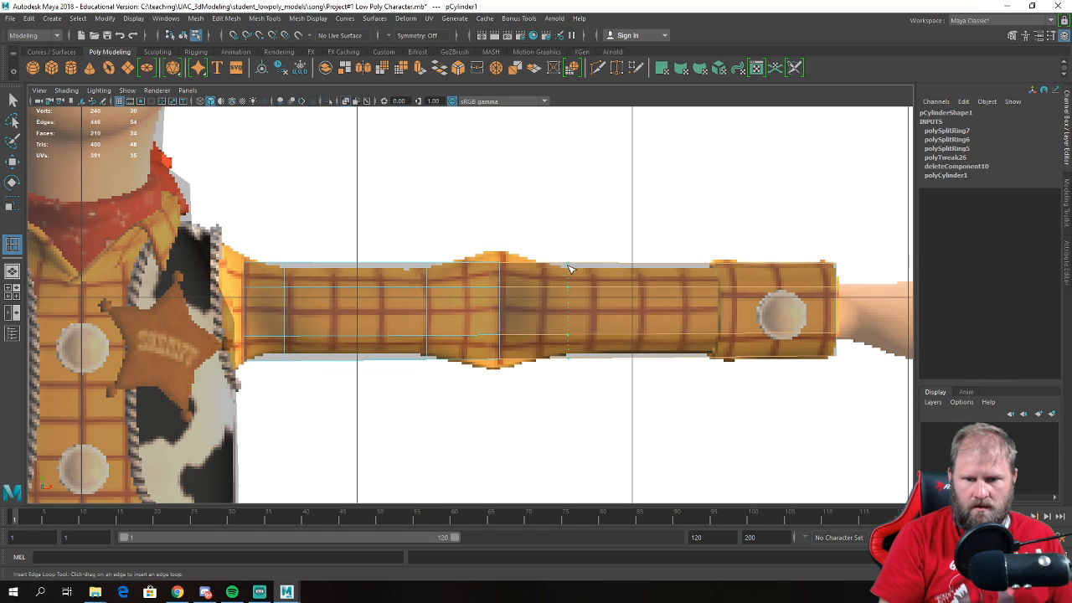
{"action": "left_click_drag", "start_coordinate": [723, 266], "coordinate": [716, 267]}
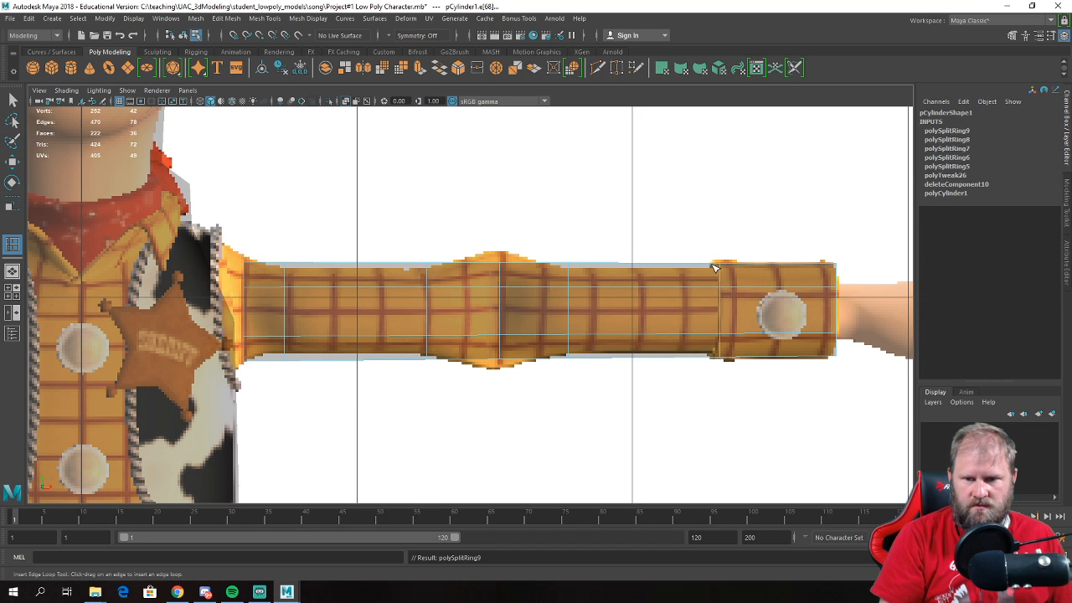
{"action": "left_click", "coordinate": [714, 266]}
- Narrow the vertex loop just before the cuff and scale the loop on the elbow's wrist side to about 0.876
{"action": "key", "text": "e"}
{"action": "key", "text": "r"}
{"action": "left_click_drag", "start_coordinate": [714, 311], "coordinate": [708, 310]}
{"action": "right_click_drag", "start_coordinate": [580, 290], "coordinate": [540, 289]}
{"action": "left_click_drag", "start_coordinate": [545, 246], "coordinate": [603, 371]}
{"action": "left_click_drag", "start_coordinate": [571, 311], "coordinate": [565, 311]}
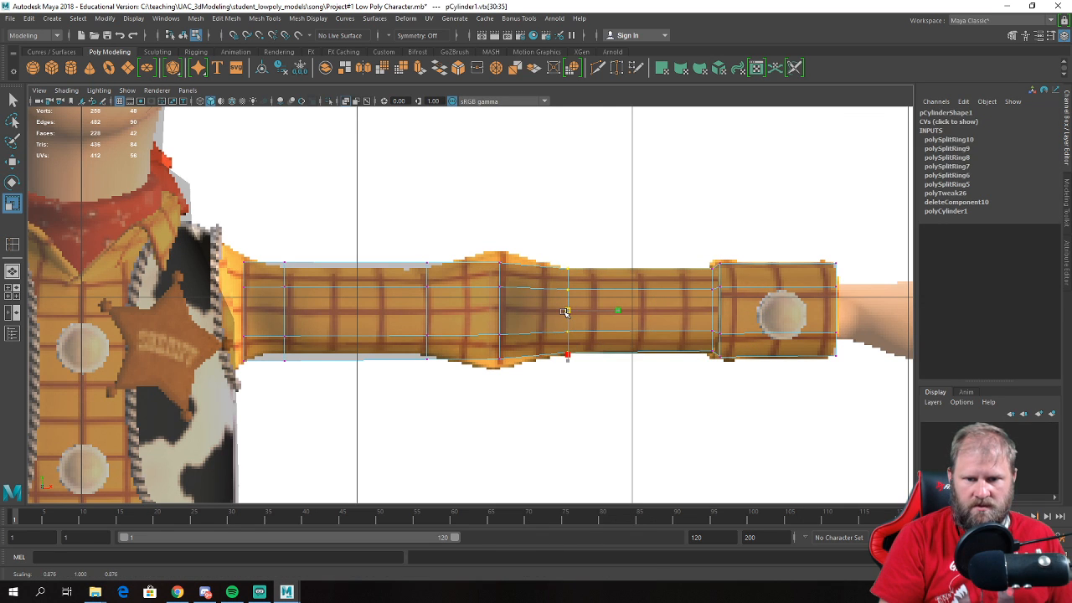
- Enlarge the elbow's middle vertex loop to about 1.263 and narrow the loop on its shoulder side to the sleeve
{"action": "left_click_drag", "start_coordinate": [490, 237], "coordinate": [523, 358]}
{"action": "left_click_drag", "start_coordinate": [500, 313], "coordinate": [517, 314]}
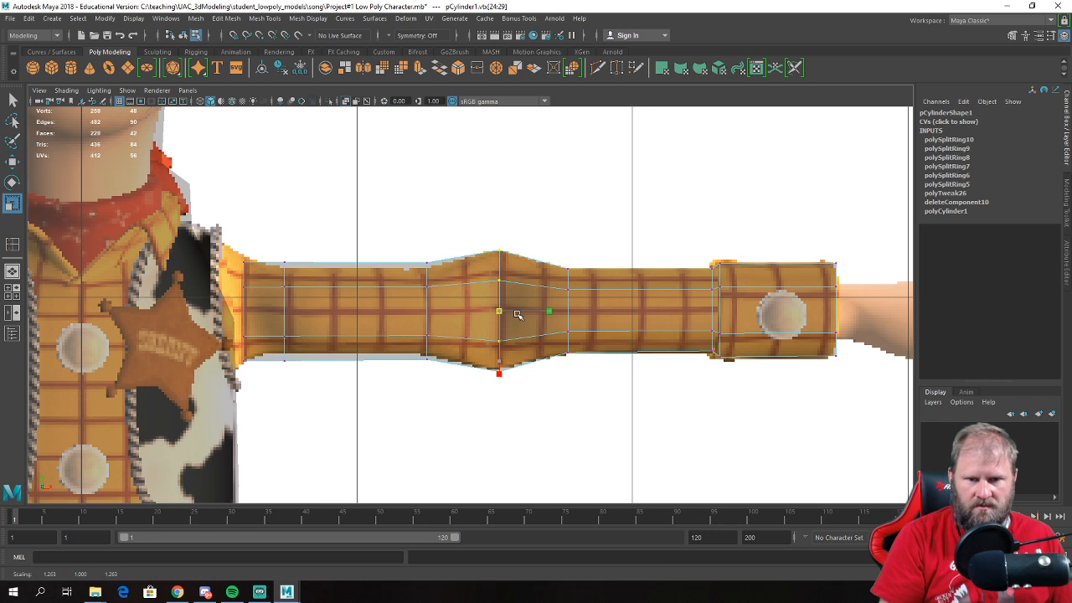
{"action": "left_click_drag", "start_coordinate": [369, 230], "coordinate": [442, 370]}
{"action": "left_click_drag", "start_coordinate": [427, 310], "coordinate": [421, 311]}
- Narrow the vertex loop near the shoulder, then move the shoulder-end vertices toward the vest and enlarge them
{"action": "left_click_drag", "start_coordinate": [356, 405], "coordinate": [263, 250]}
{"action": "left_click_drag", "start_coordinate": [286, 310], "coordinate": [271, 311]}
{"action": "left_click_drag", "start_coordinate": [268, 383], "coordinate": [269, 383]}
{"action": "key", "text": "w"}
{"action": "left_click_drag", "start_coordinate": [297, 313], "coordinate": [287, 314]}
{"action": "key", "text": "e"}
{"action": "key", "text": "r"}
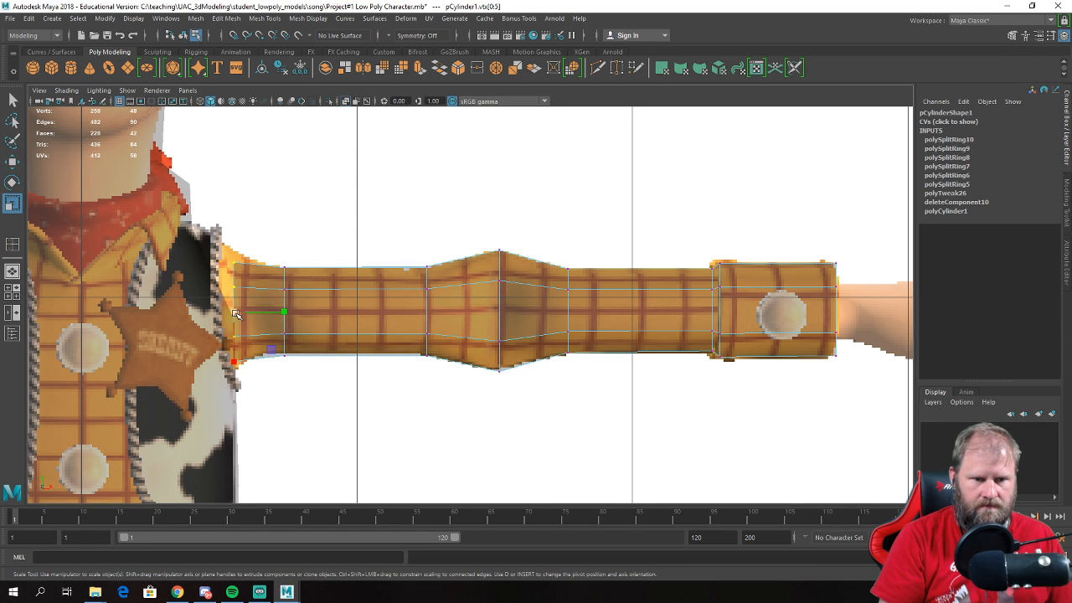
{"action": "key", "text": "w"}
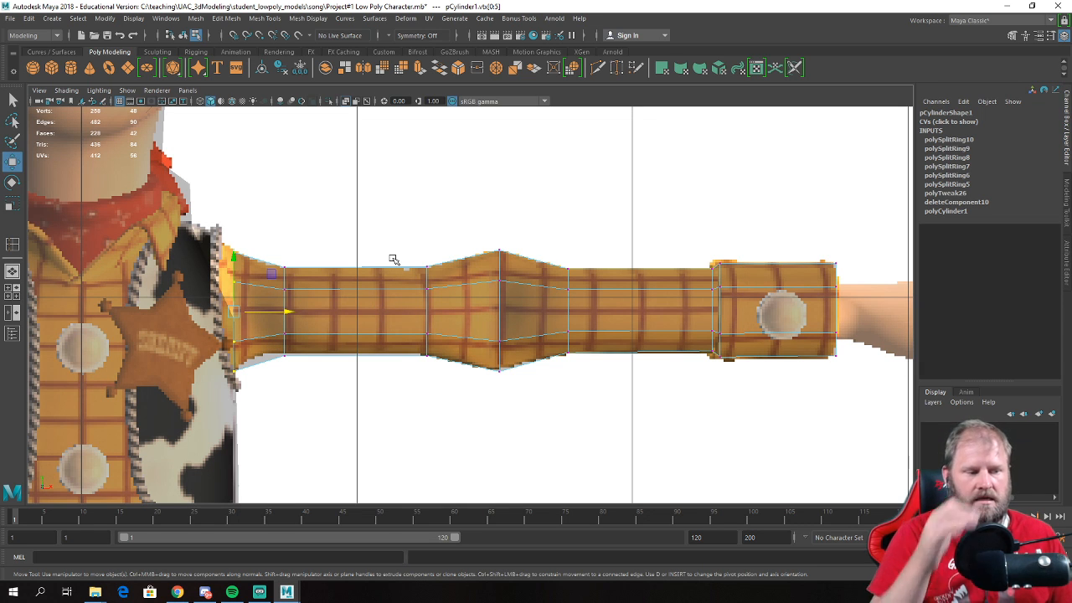
- Reduce the depth of the elbow and shoulder-end vertex loops, scaling the shoulder end to about 0.84 in Z
{"action": "key", "text": "space"}
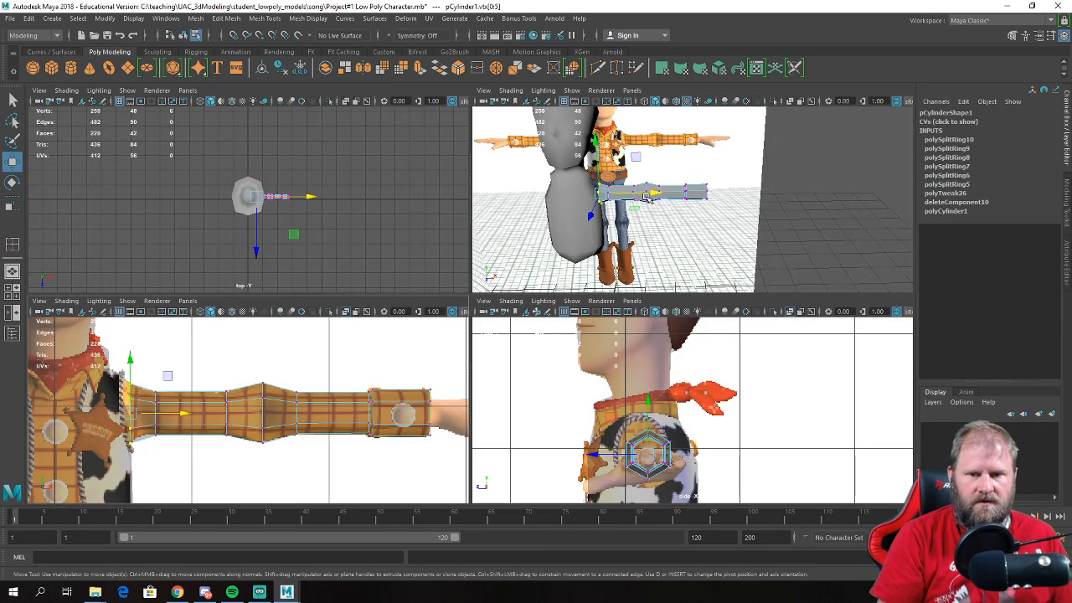
{"action": "key", "text": "space"}
{"action": "left_click_drag", "start_coordinate": [651, 201], "coordinate": [645, 262], "text": "alt"}
{"action": "scroll", "coordinate": [436, 270], "scroll_direction": "up", "scroll_amount": 5}
{"action": "middle_click_drag", "start_coordinate": [424, 270], "coordinate": [510, 256], "text": "alt"}
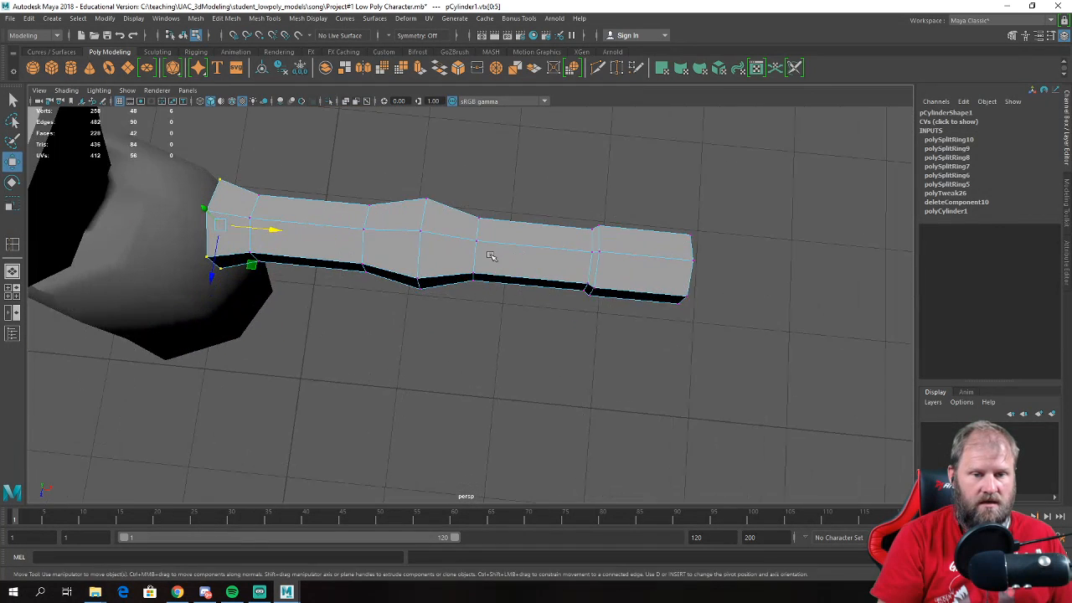
{"action": "left_click_drag", "start_coordinate": [469, 238], "coordinate": [449, 218], "text": "alt"}
{"action": "left_click_drag", "start_coordinate": [418, 269], "coordinate": [265, 216]}
{"action": "key", "text": "r"}
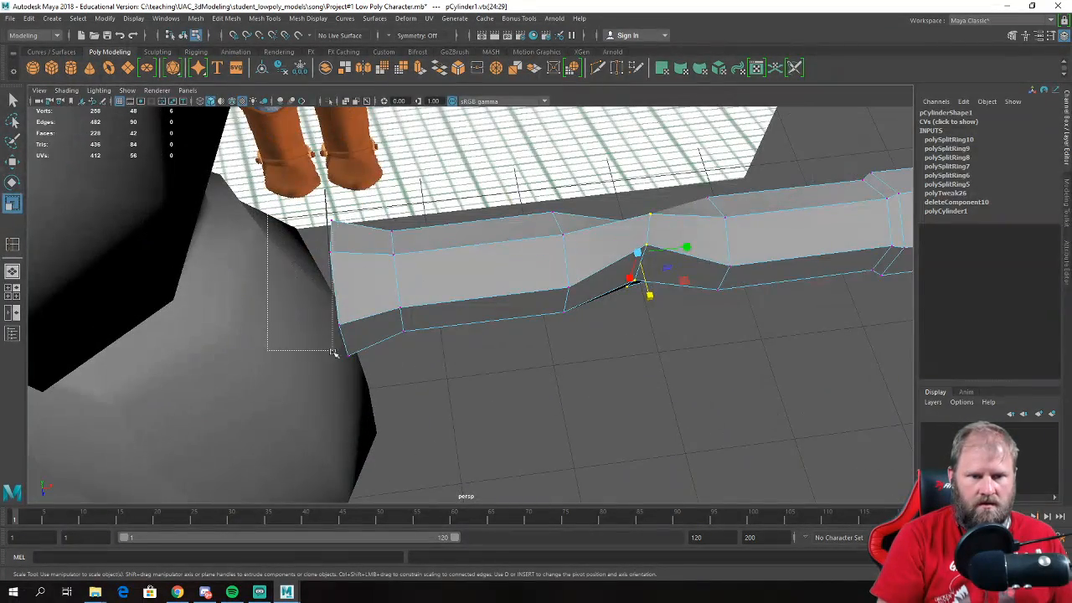
{"action": "left_click_drag", "start_coordinate": [381, 410], "coordinate": [381, 410]}
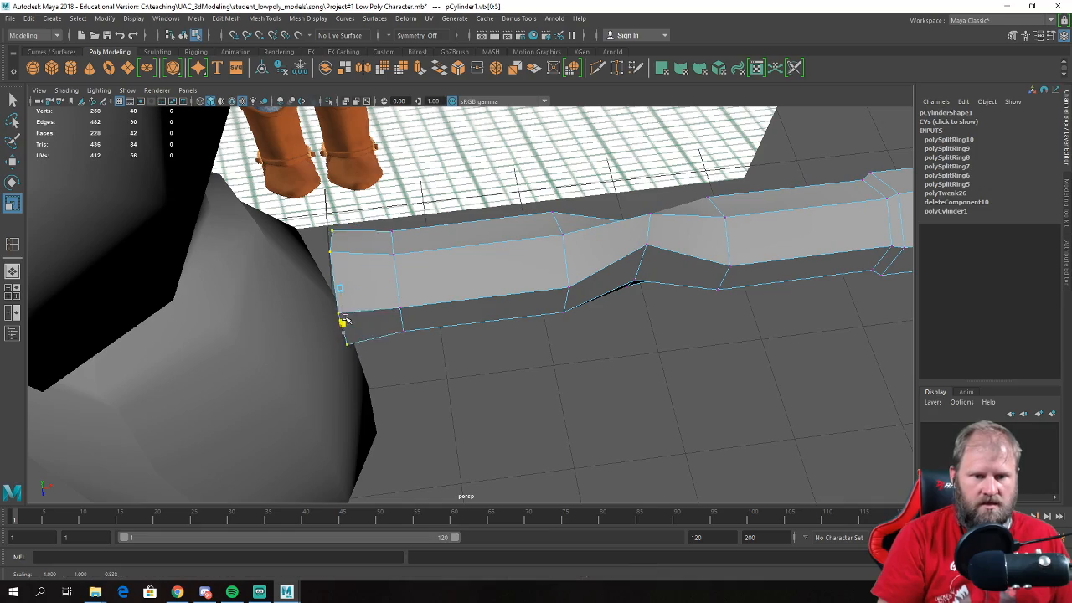
- Return the arm to object mode, soften its edges and select it again
{"action": "left_click_drag", "start_coordinate": [349, 294], "coordinate": [468, 243], "text": "alt"}
{"action": "right_click_drag", "start_coordinate": [450, 258], "coordinate": [508, 234]}
{"action": "left_click", "coordinate": [427, 289]}
{"action": "left_click", "coordinate": [510, 287]}
{"action": "left_click_drag", "start_coordinate": [510, 287], "coordinate": [521, 325], "text": "alt"}
{"action": "key", "text": "w"}
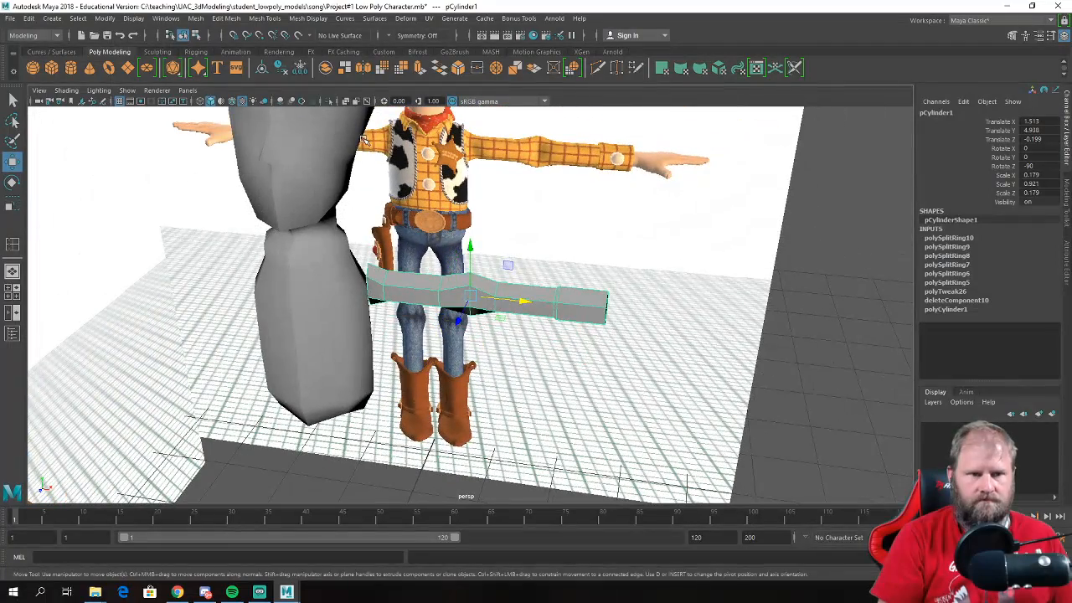
{"action": "left_click", "coordinate": [313, 19]}
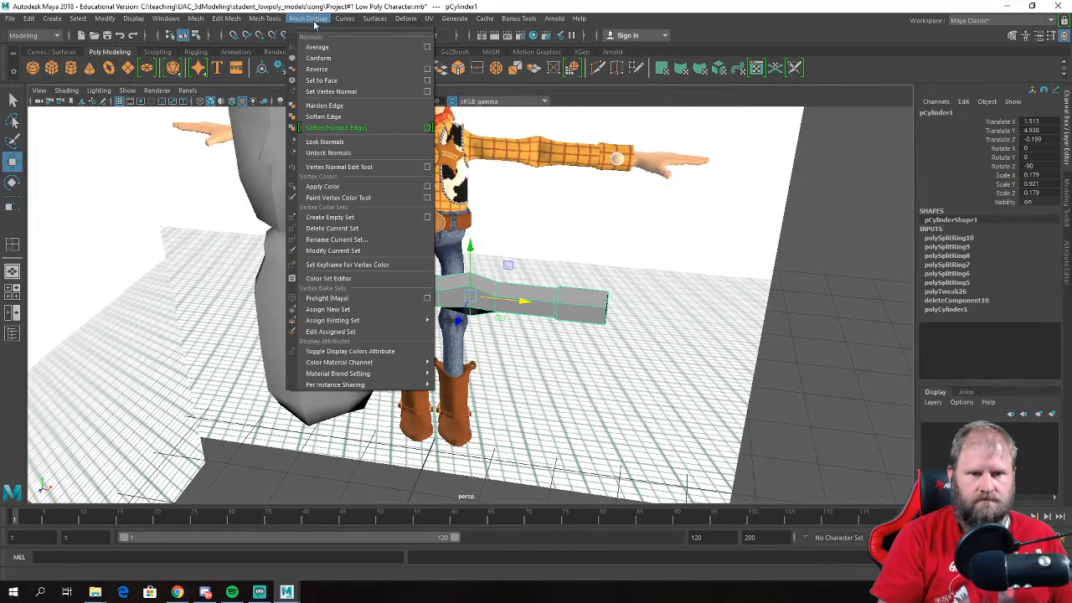
{"action": "left_click", "coordinate": [375, 116]}
{"action": "left_click", "coordinate": [535, 390]}
{"action": "left_click_drag", "start_coordinate": [534, 391], "coordinate": [414, 199], "text": "alt"}
{"action": "left_click", "coordinate": [456, 212]}
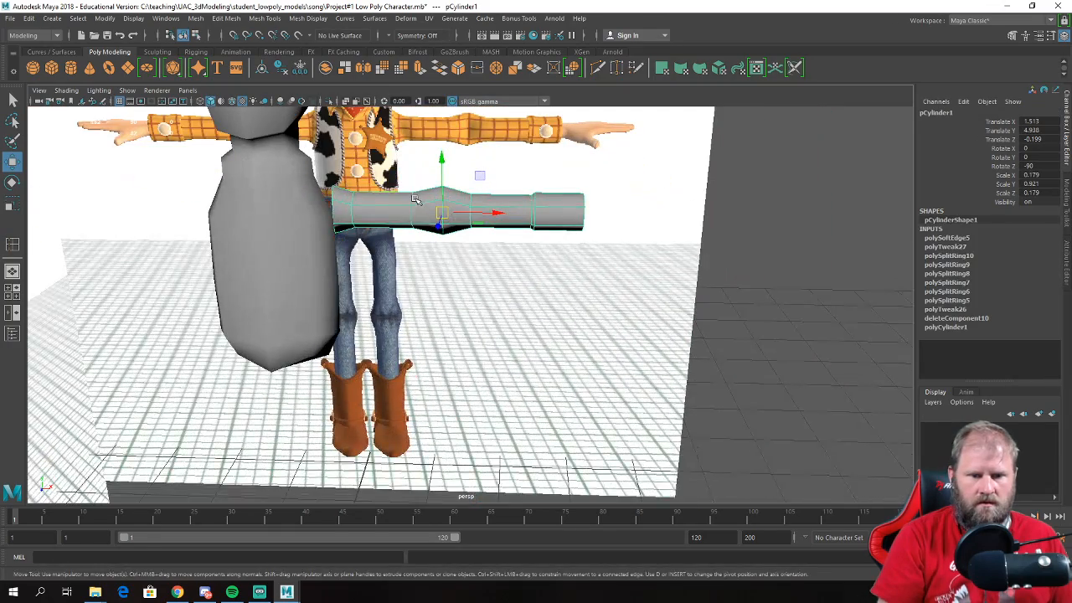
{"action": "middle_click_drag", "start_coordinate": [400, 201], "coordinate": [448, 276], "text": "alt"}
{"action": "scroll", "coordinate": [454, 276], "scroll_direction": "up", "scroll_amount": 4}
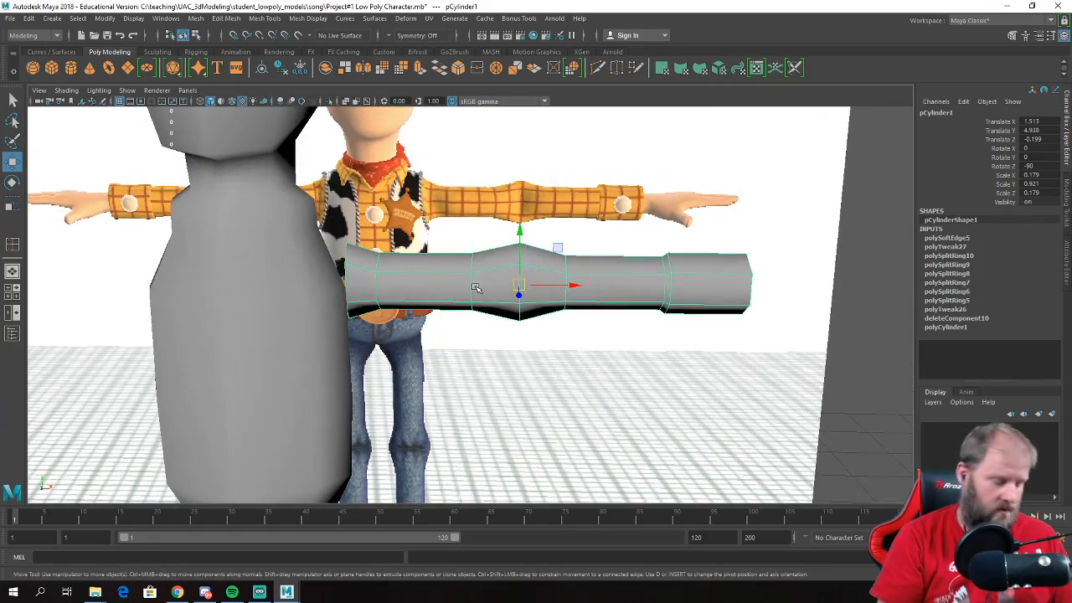
- Move the arm's pivot to its shoulder end, duplicate the arm and lower the copy to about 4.154 in Y
{"action": "key", "text": "d"}
{"action": "left_click_drag", "start_coordinate": [578, 283], "coordinate": [442, 283]}
{"action": "scroll", "coordinate": [406, 277], "scroll_direction": "down", "scroll_amount": 4}
{"action": "middle_click_drag", "start_coordinate": [452, 298], "coordinate": [453, 217], "text": "alt"}
{"action": "key", "text": "ctrl+d"}
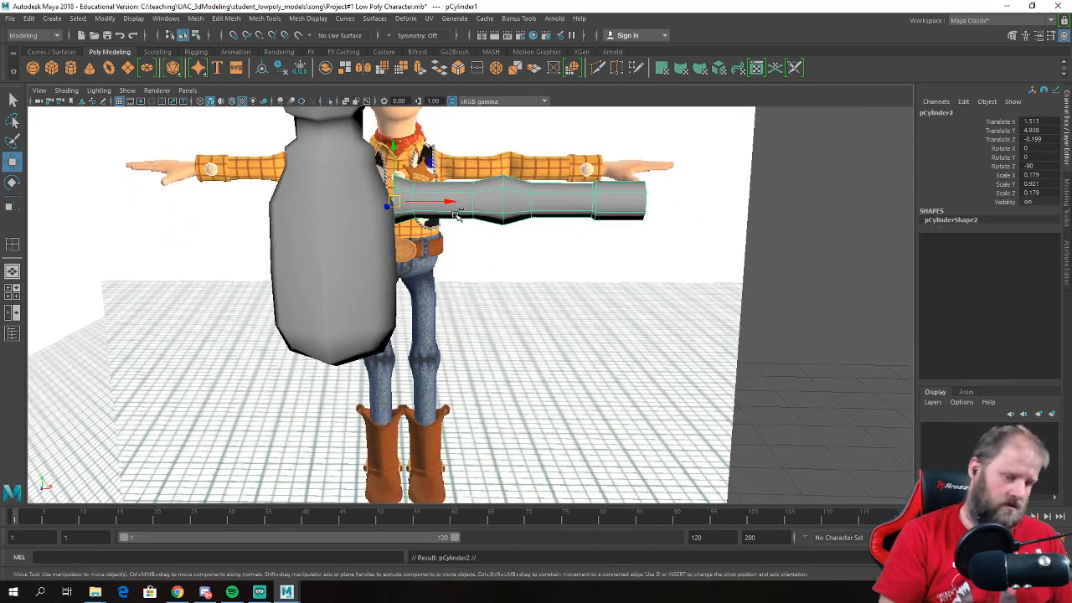
{"action": "left_click_drag", "start_coordinate": [394, 149], "coordinate": [395, 237]}
- Rotate the duplicated arm in the front view so it points straight down, with Rotate Z at -180
{"action": "key", "text": "space"}
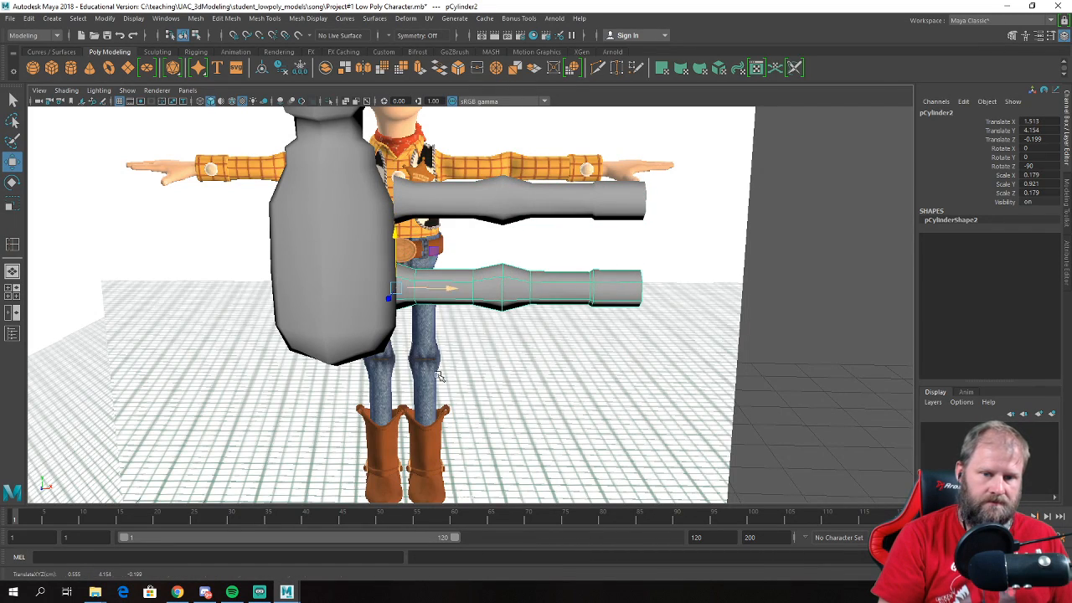
{"action": "key", "text": "space"}
{"action": "middle_click_drag", "start_coordinate": [375, 484], "coordinate": [364, 196], "text": "alt"}
{"action": "key", "text": "e"}
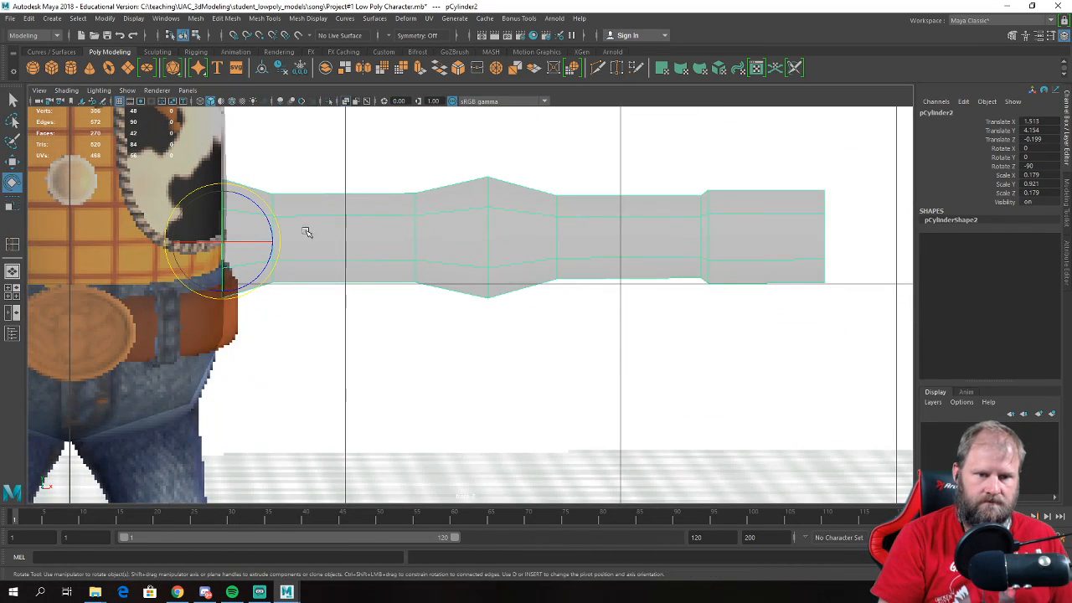
{"action": "left_click_drag", "start_coordinate": [280, 229], "coordinate": [315, 300]}
{"action": "mouse_move", "coordinate": [272, 248]}
{"action": "left_mouse_down"}
{"action": "mouse_move", "coordinate": [266, 272]}
{"action": "mouse_move", "coordinate": [275, 257]}
{"action": "left_mouse_up"}
- Move the vertical copy onto the reference's leg below the hip, at about 1.285 in X and 3.235 in Y
{"action": "scroll", "coordinate": [318, 304], "scroll_direction": "down", "scroll_amount": 12}
{"action": "middle_click_drag", "start_coordinate": [318, 304], "coordinate": [316, 267], "text": "alt"}
{"action": "key", "text": "w"}
{"action": "scroll", "coordinate": [327, 268], "scroll_direction": "up", "scroll_amount": 4}
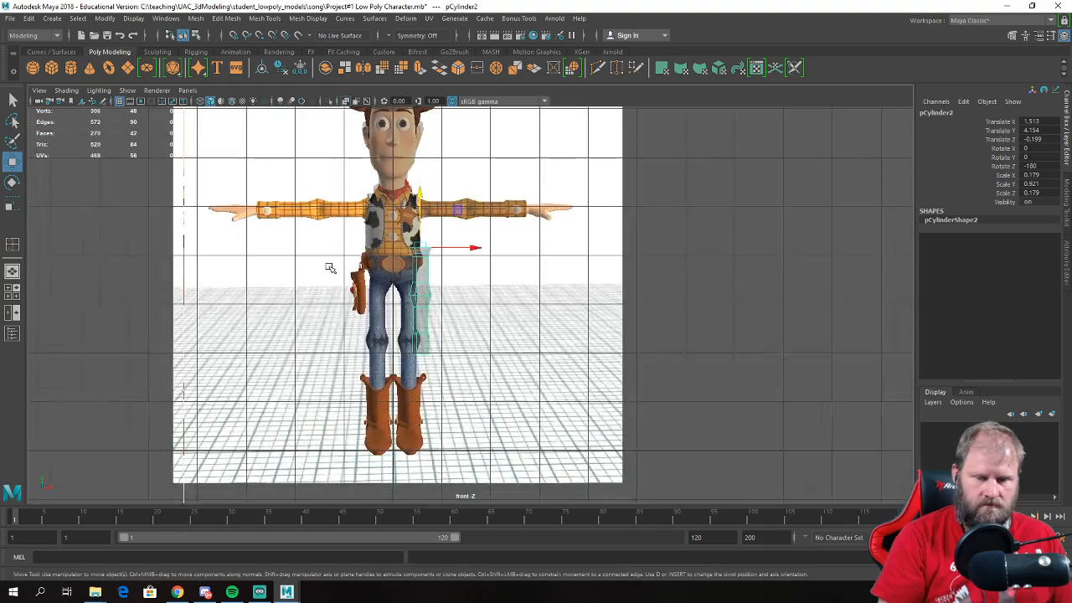
{"action": "left_click_drag", "start_coordinate": [388, 214], "coordinate": [369, 285]}
- Raise the leg's top two vertex loops, tilt them to match the hip line and shift them toward the crotch
{"action": "scroll", "coordinate": [364, 285], "scroll_direction": "up", "scroll_amount": 3}
{"action": "scroll", "coordinate": [363, 284], "scroll_direction": "up", "scroll_amount": 5}
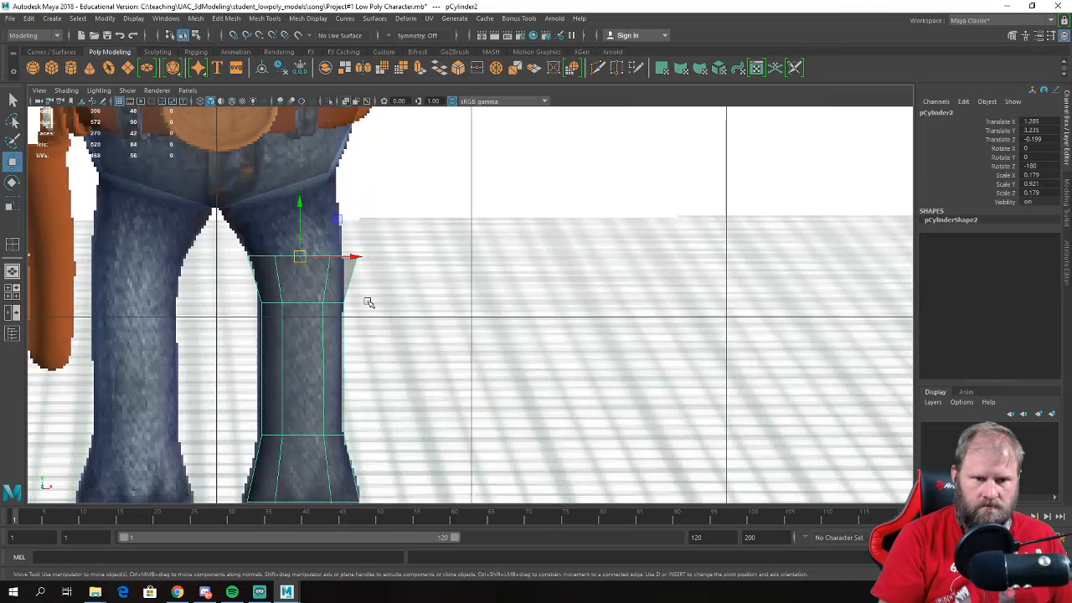
{"action": "right_click", "coordinate": [303, 273]}
{"action": "right_click_drag", "start_coordinate": [303, 272], "coordinate": [249, 269]}
{"action": "left_click_drag", "start_coordinate": [227, 231], "coordinate": [416, 349]}
{"action": "left_click_drag", "start_coordinate": [299, 225], "coordinate": [292, 178]}
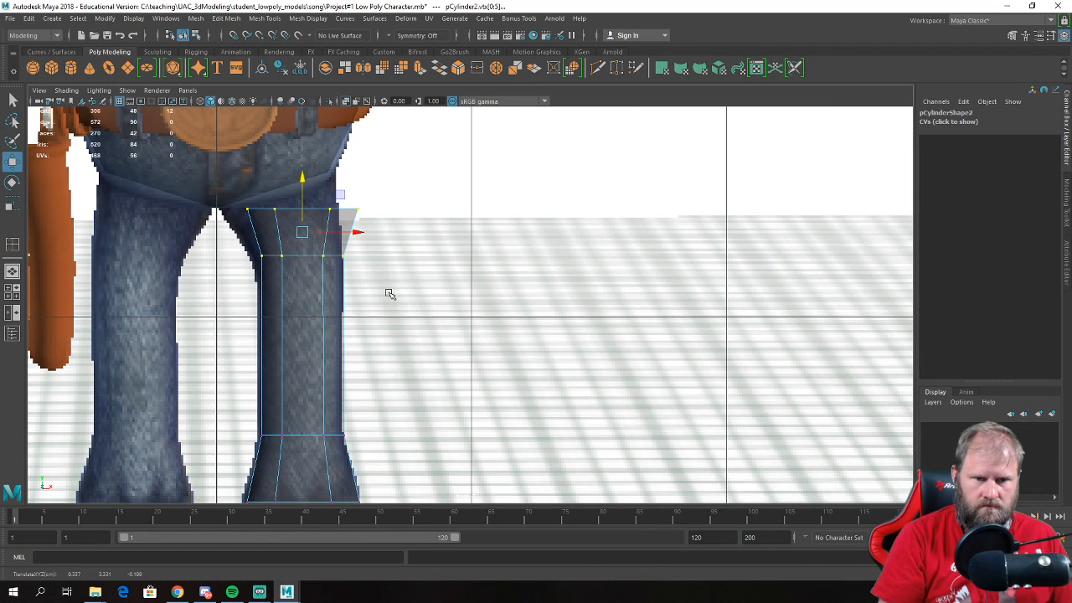
{"action": "key", "text": "e"}
{"action": "left_click_drag", "start_coordinate": [344, 208], "coordinate": [339, 196]}
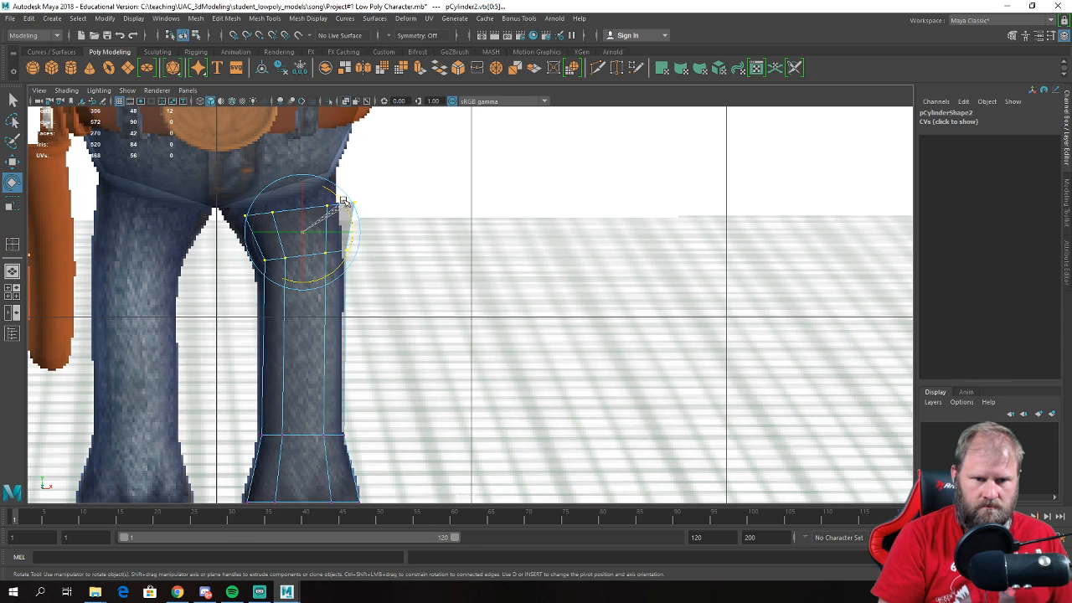
{"action": "key", "text": "w"}
{"action": "left_click_drag", "start_coordinate": [290, 234], "coordinate": [293, 233]}
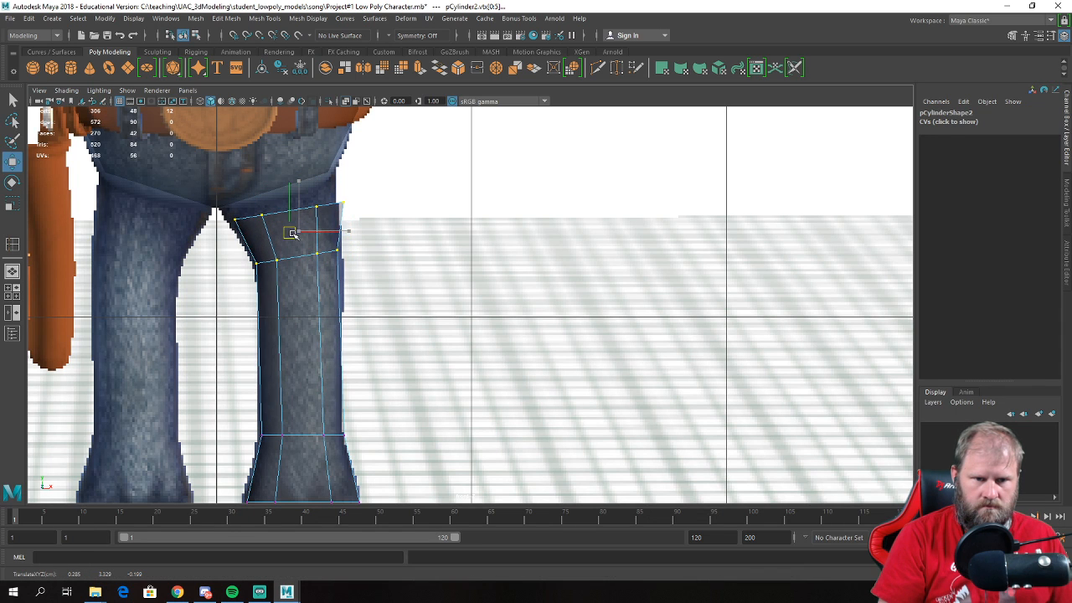
- Move the leg's topmost vertex loop up and inward onto the slanted seam of the jeans
{"action": "left_click_drag", "start_coordinate": [172, 160], "coordinate": [362, 242]}
{"action": "key", "text": "e"}
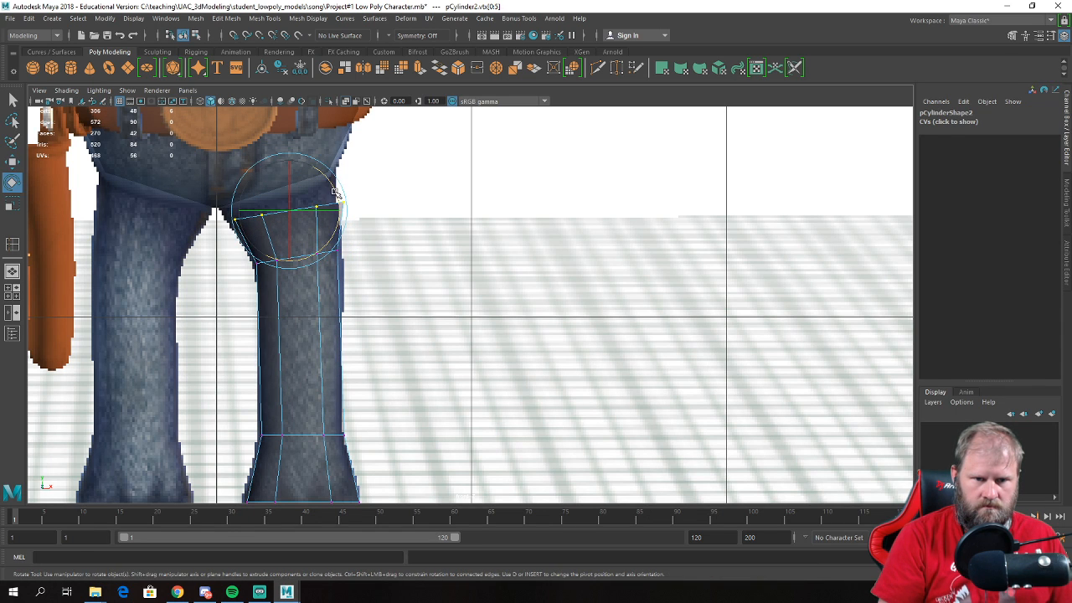
{"action": "key", "text": "w"}
{"action": "left_click_drag", "start_coordinate": [289, 210], "coordinate": [283, 201]}
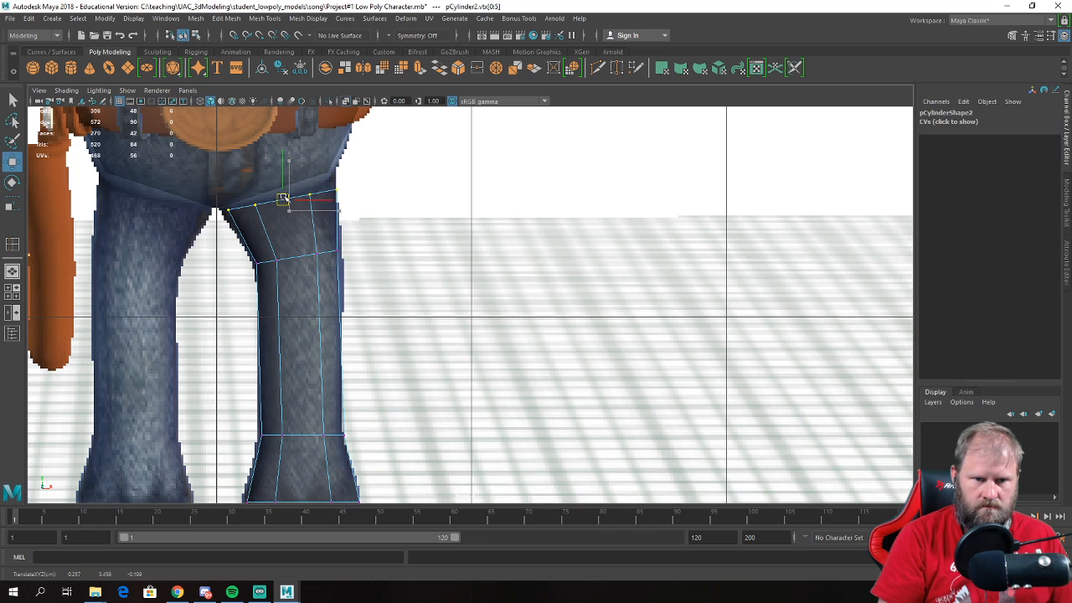
- Delete the former cuff faces at the leg's lower end, over the boot
{"action": "middle_click_drag", "start_coordinate": [312, 436], "coordinate": [323, 156], "text": "alt"}
{"action": "middle_click_drag", "start_coordinate": [320, 405], "coordinate": [336, 294], "text": "alt"}
{"action": "right_click_drag", "start_coordinate": [321, 343], "coordinate": [345, 306]}
{"action": "left_click", "coordinate": [346, 319]}
{"action": "left_click_drag", "start_coordinate": [431, 449], "coordinate": [257, 379]}
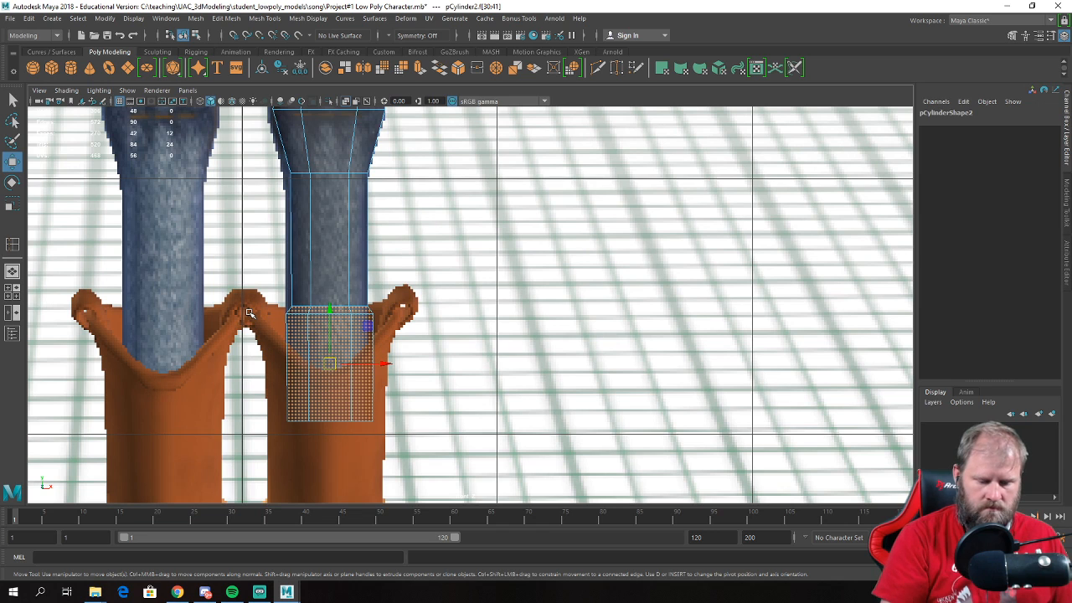
{"action": "key", "text": "Delete"}
- Move the leg's bottom vertex loop down inside the top of the boot and adjust its width to the jeans
{"action": "right_click_drag", "start_coordinate": [337, 228], "coordinate": [283, 227]}
{"action": "left_click_drag", "start_coordinate": [239, 232], "coordinate": [436, 384]}
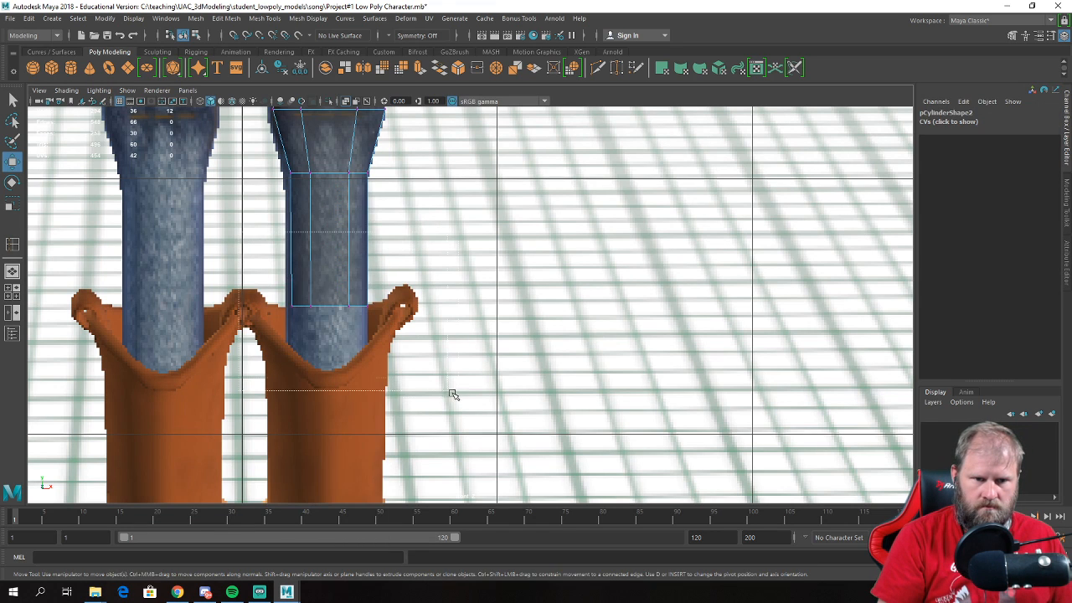
{"action": "left_click_drag", "start_coordinate": [330, 246], "coordinate": [334, 408]}
{"action": "key", "text": "e"}
{"action": "key", "text": "r"}
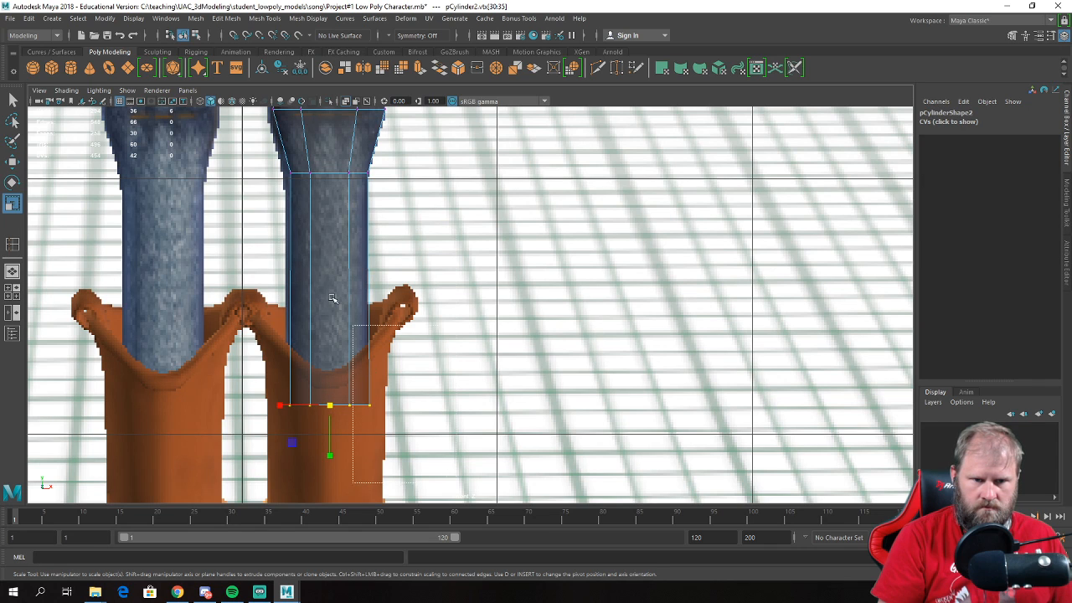
- Shift the two shin vertex loops slightly inward and scale the loop below the knee to about 1.044
{"action": "key", "text": "w"}
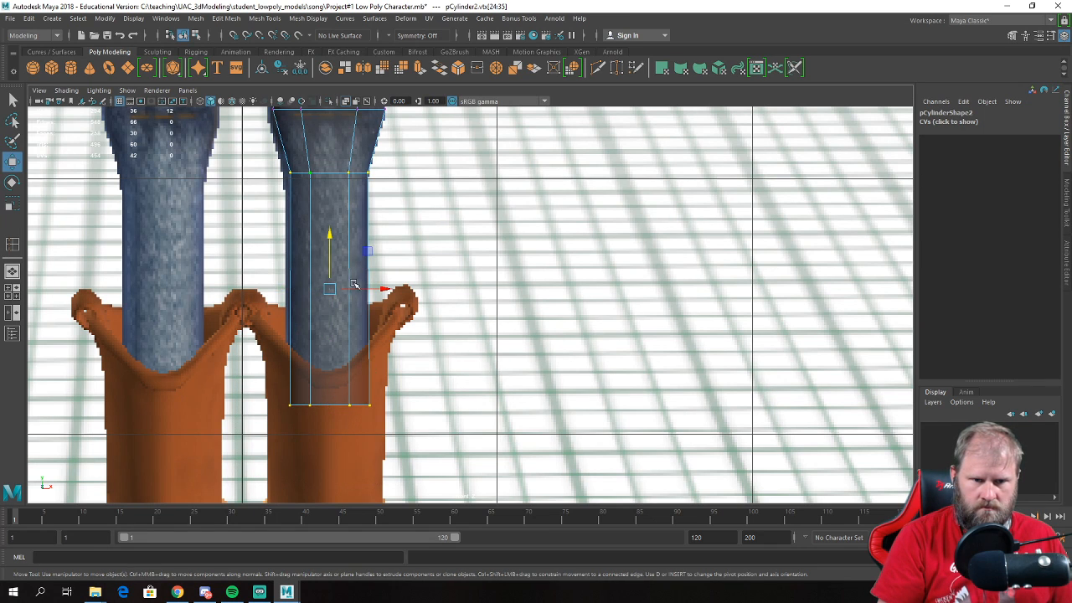
{"action": "left_click_drag", "start_coordinate": [389, 292], "coordinate": [383, 291]}
{"action": "left_click_drag", "start_coordinate": [395, 195], "coordinate": [270, 157]}
{"action": "key", "text": "e"}
{"action": "key", "text": "r"}
{"action": "key", "text": "w"}
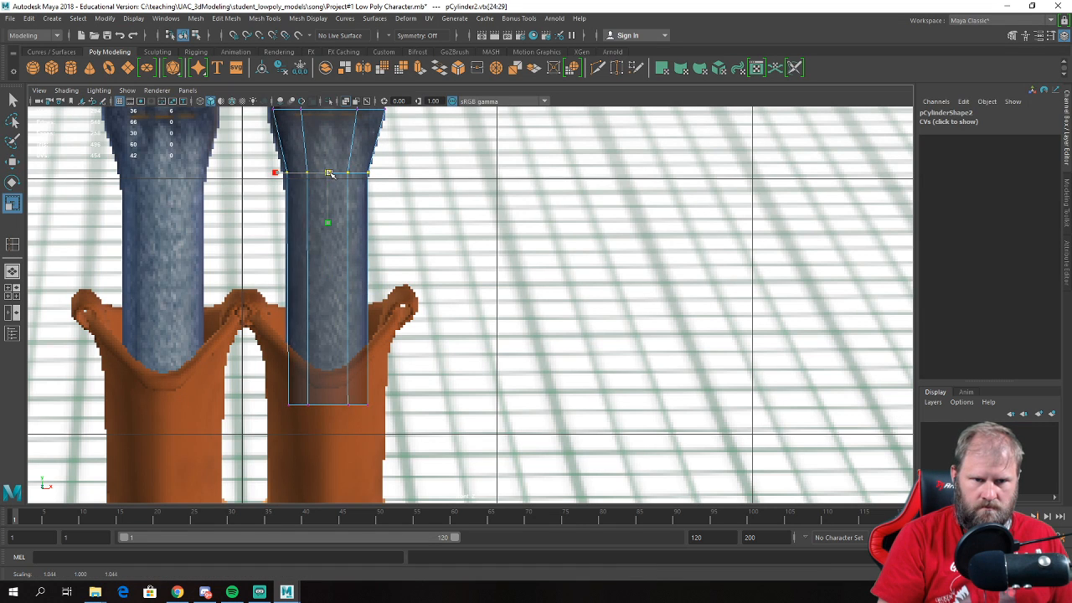
{"action": "left_click_drag", "start_coordinate": [377, 175], "coordinate": [377, 175]}
- Nudge the middle knee vertex loop and the loop above it sideways to line up with the reference leg
{"action": "middle_click_drag", "start_coordinate": [370, 140], "coordinate": [357, 284], "text": "alt"}
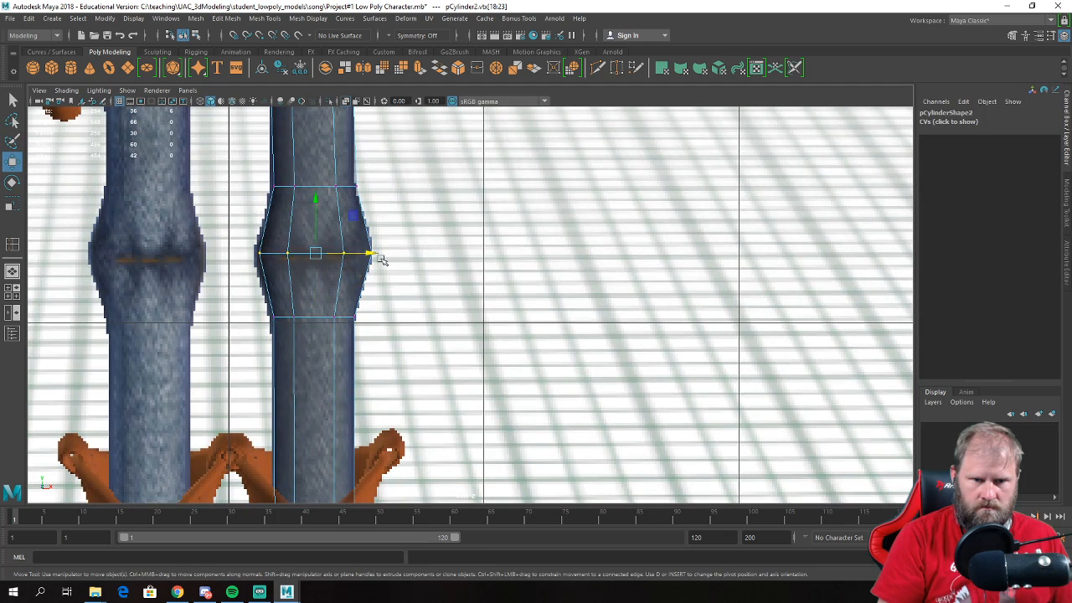
{"action": "left_click_drag", "start_coordinate": [376, 251], "coordinate": [378, 251]}
{"action": "left_click_drag", "start_coordinate": [263, 164], "coordinate": [372, 186]}
{"action": "middle_click_drag", "start_coordinate": [375, 173], "coordinate": [411, 369], "text": "alt"}
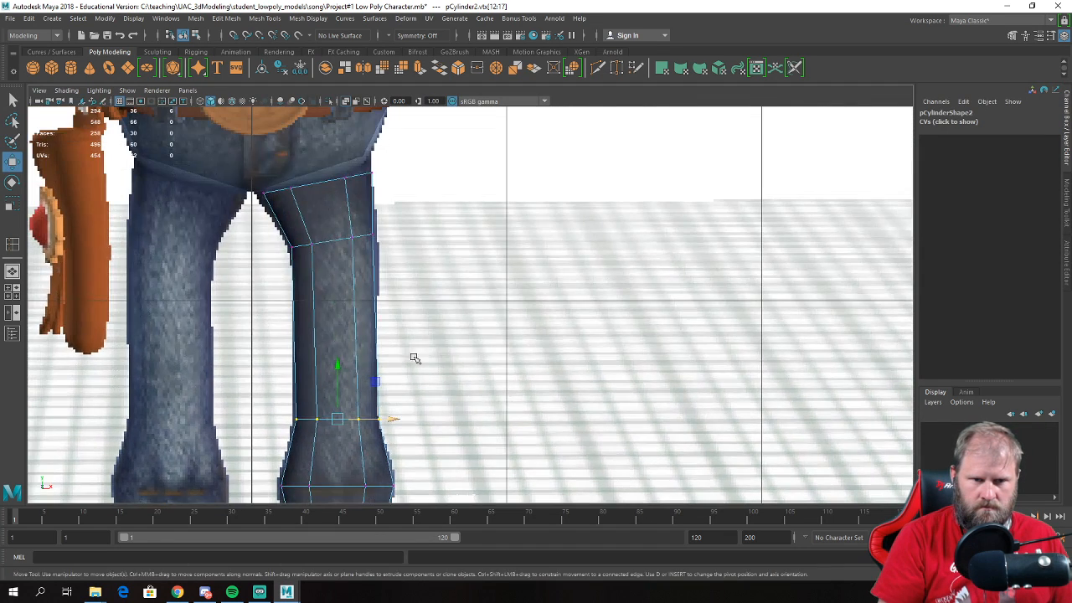
- Return the leg to object mode in the perspective view and deselect it
{"action": "key", "text": "space"}
{"action": "key", "text": "space"}
{"action": "left_click_drag", "start_coordinate": [593, 263], "coordinate": [419, 315], "text": "alt"}
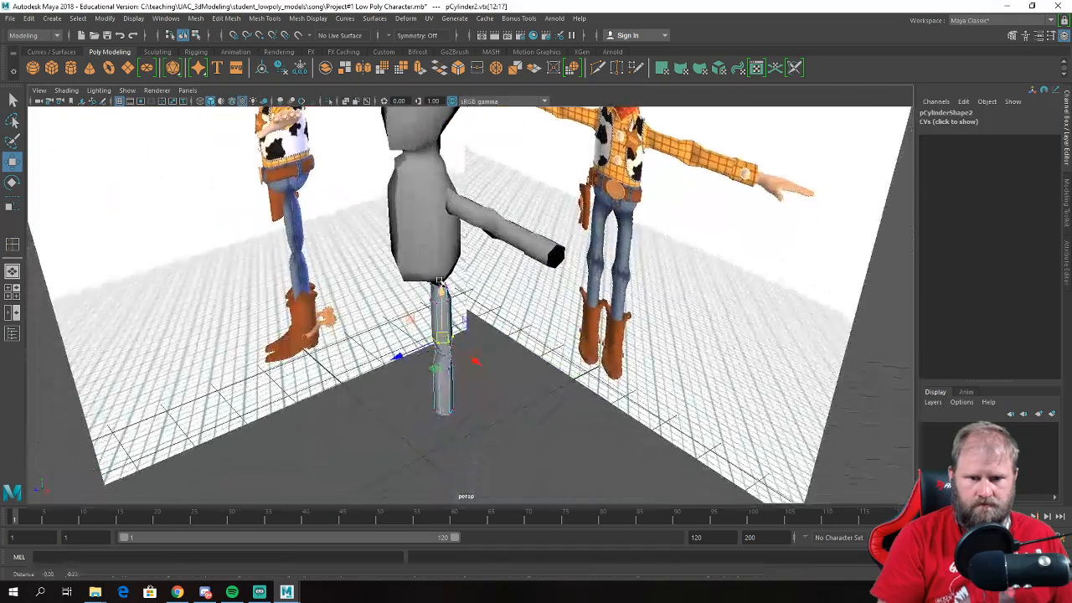
{"action": "scroll", "coordinate": [419, 314], "scroll_direction": "up", "scroll_amount": 3}
{"action": "right_click_drag", "start_coordinate": [417, 315], "coordinate": [416, 241]}
{"action": "left_click_drag", "start_coordinate": [416, 241], "coordinate": [507, 338], "text": "alt"}
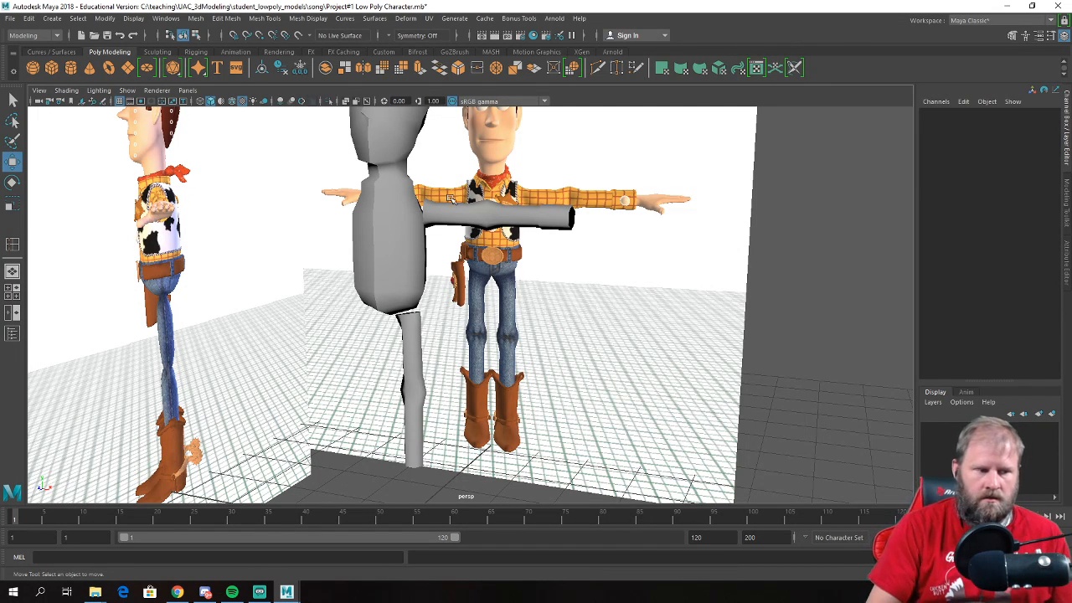
- Create a polygon cylinder at the origin and set its axis subdivisions to 6
{"action": "scroll", "coordinate": [480, 320], "scroll_direction": "down", "scroll_amount": 3}
{"action": "left_click_drag", "start_coordinate": [480, 321], "coordinate": [357, 296], "text": "alt"}
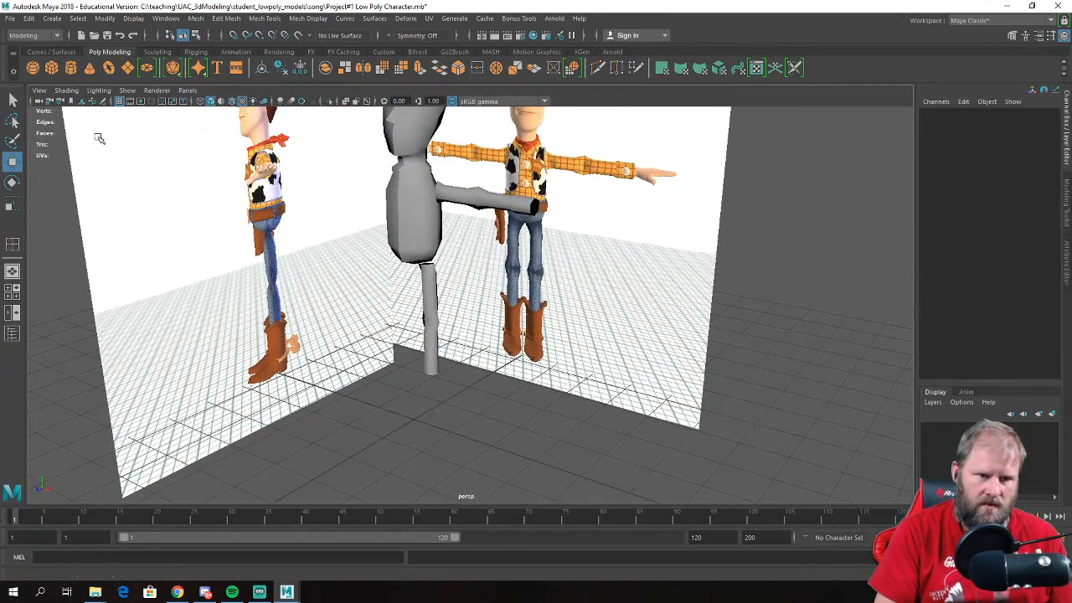
{"action": "left_click", "coordinate": [70, 67]}
{"action": "left_click_drag", "start_coordinate": [521, 344], "coordinate": [521, 315], "text": "alt"}
{"action": "left_click", "coordinate": [958, 238]}
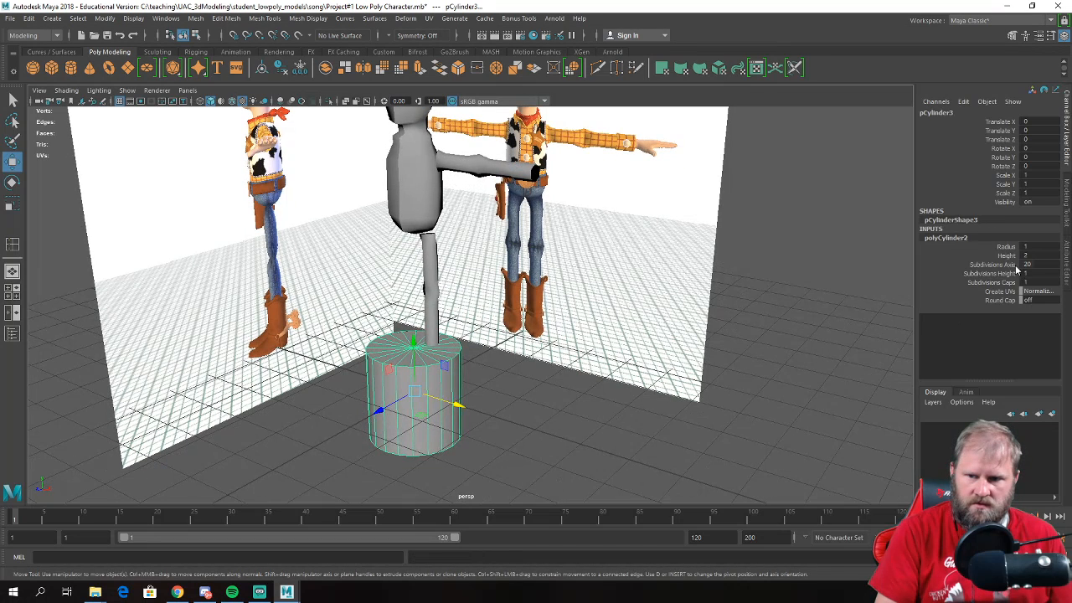
{"action": "left_click", "coordinate": [992, 264]}
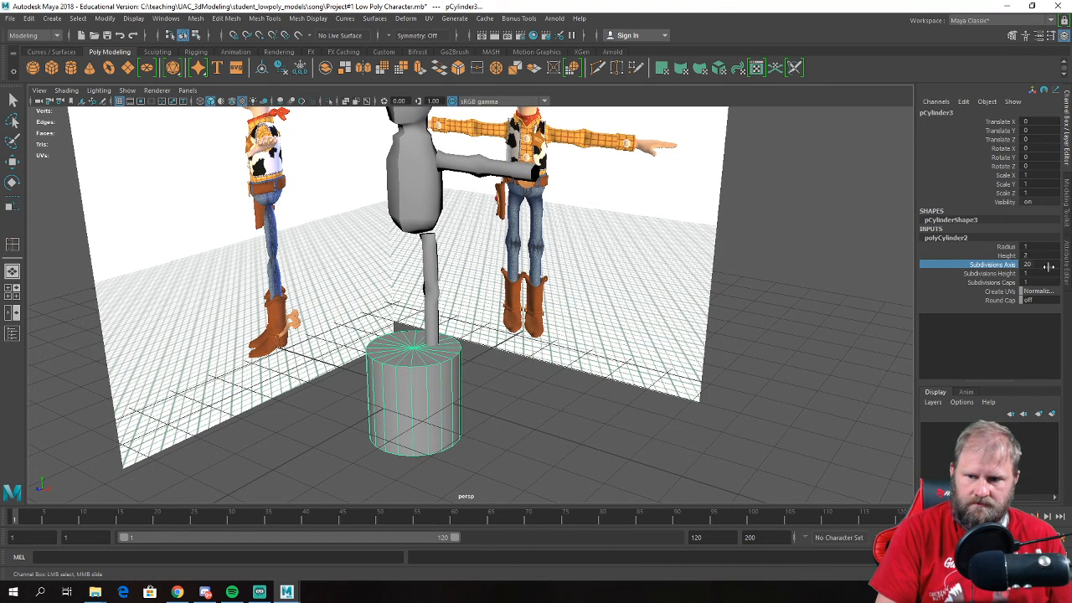
{"action": "middle_click_drag", "start_coordinate": [879, 268], "coordinate": [800, 281]}
- Scale the new cylinder down in the front view and move it over the boot beneath the modelled leg
{"action": "key", "text": "w"}
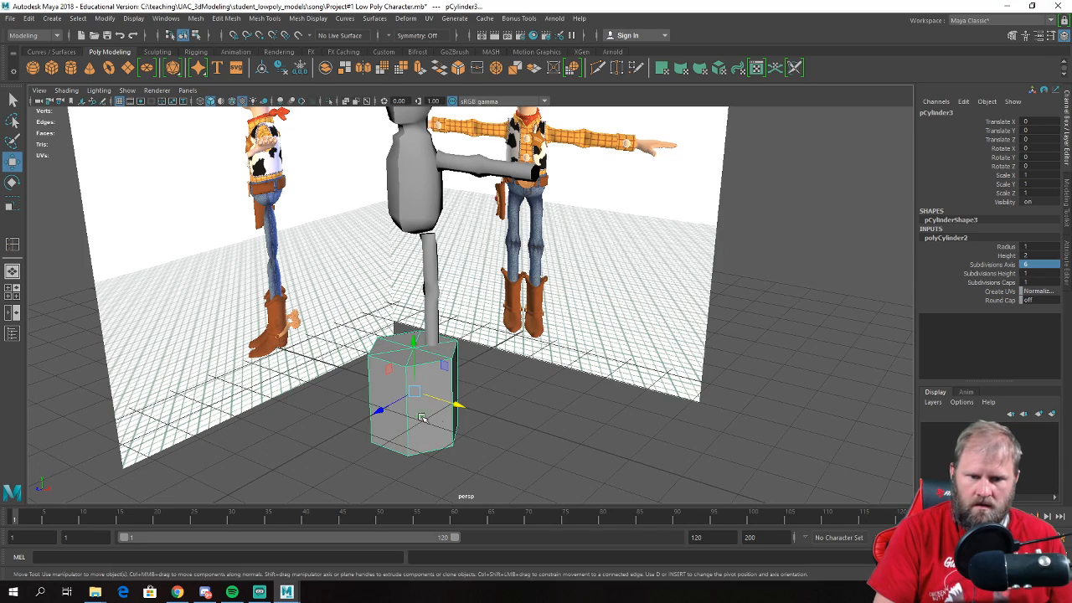
{"action": "scroll", "coordinate": [340, 285], "scroll_direction": "up", "scroll_amount": 3}
{"action": "key", "text": "space"}
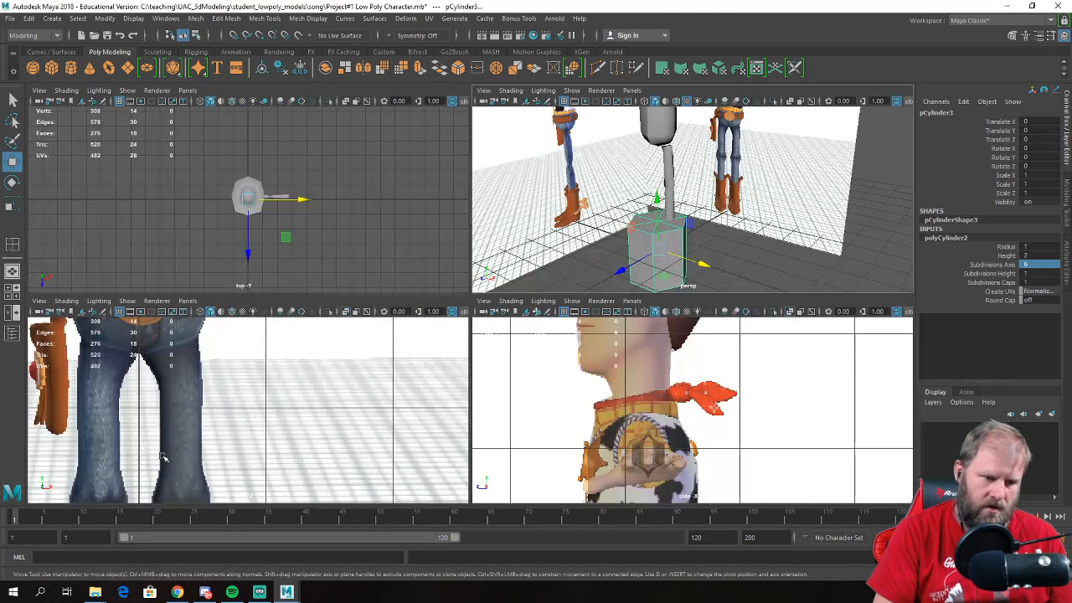
{"action": "key", "text": "space"}
{"action": "scroll", "coordinate": [377, 335], "scroll_direction": "up", "scroll_amount": 5}
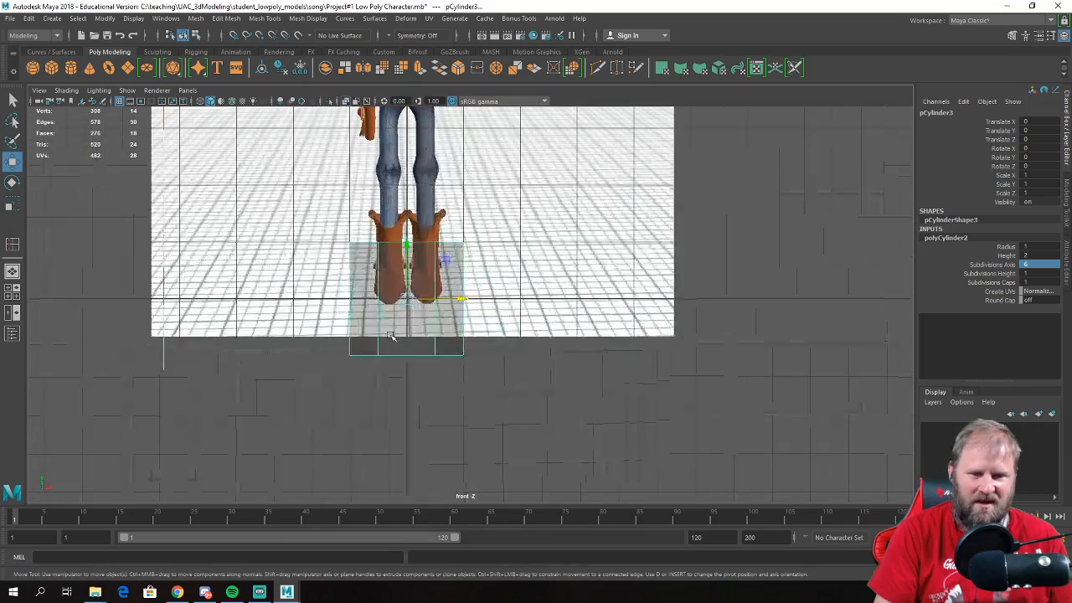
{"action": "key", "text": "r"}
{"action": "left_click_drag", "start_coordinate": [376, 295], "coordinate": [287, 290]}
{"action": "key", "text": "w"}
{"action": "left_click_drag", "start_coordinate": [368, 292], "coordinate": [330, 160]}
{"action": "scroll", "coordinate": [400, 239], "scroll_direction": "up", "scroll_amount": 4}
- Fit the cylinder to the boot shaft, scaling about 0.246 in X and Z and 0.582 in Y, centred at about 0.332 in X
{"action": "key", "text": "e"}
{"action": "key", "text": "r"}
{"action": "key", "text": "w"}
{"action": "scroll", "coordinate": [342, 232], "scroll_direction": "up", "scroll_amount": 2}
{"action": "key", "text": "e"}
{"action": "key", "text": "r"}
{"action": "key", "text": "w"}
{"action": "left_click_drag", "start_coordinate": [331, 225], "coordinate": [333, 207]}
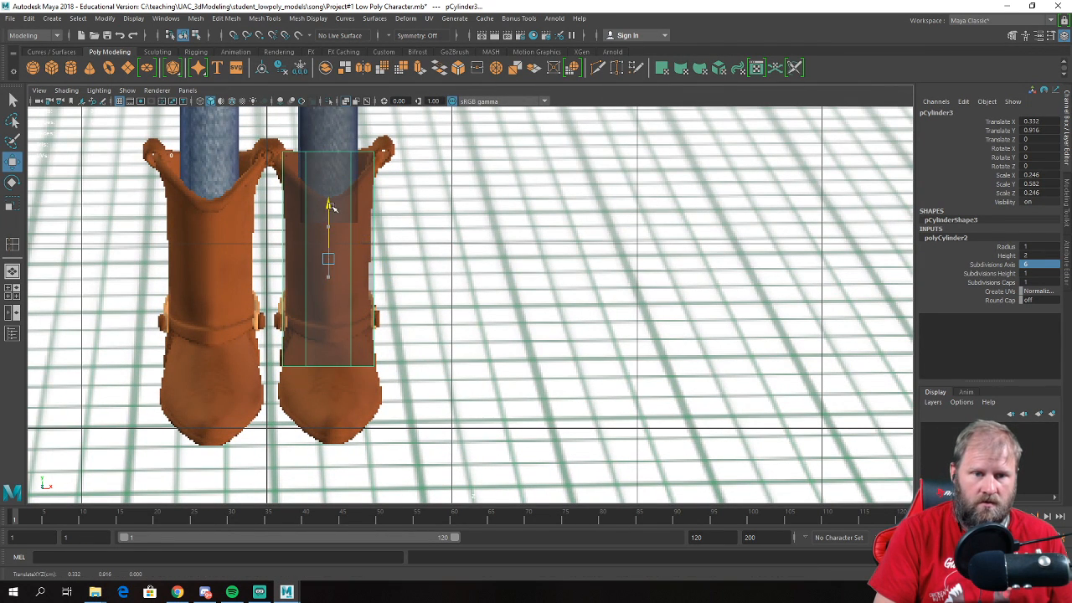
- Align the cylinder with the boot in the side view at about -0.123 in Z and scale its depth to about 0.339
{"action": "key", "text": "space"}
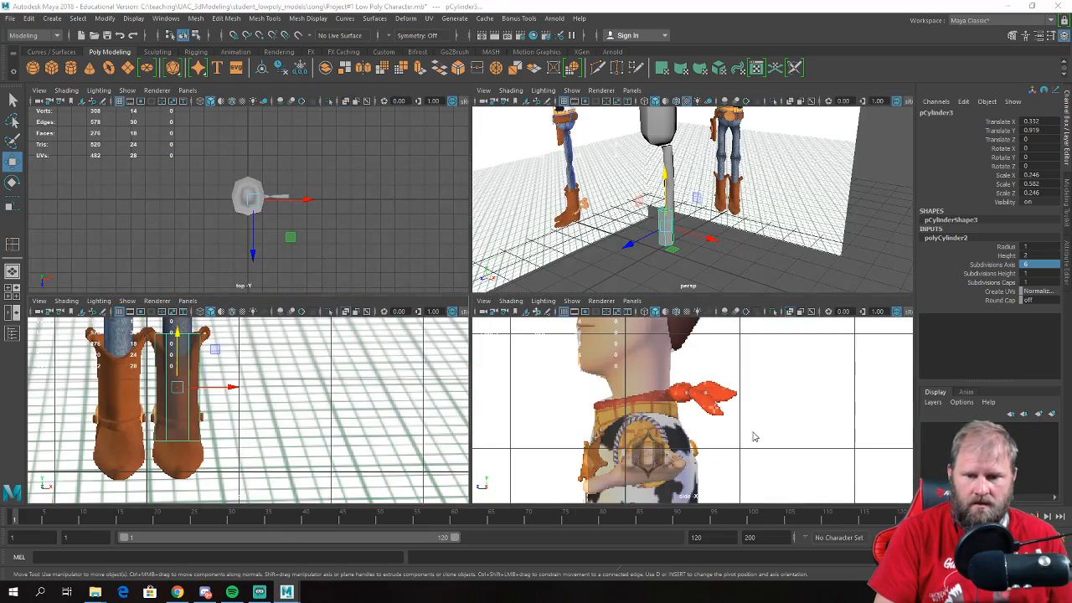
{"action": "key", "text": "space"}
{"action": "scroll", "coordinate": [615, 449], "scroll_direction": "down", "scroll_amount": 5}
{"action": "middle_click_drag", "start_coordinate": [519, 469], "coordinate": [511, 297], "text": "alt"}
{"action": "scroll", "coordinate": [444, 361], "scroll_direction": "up", "scroll_amount": 9}
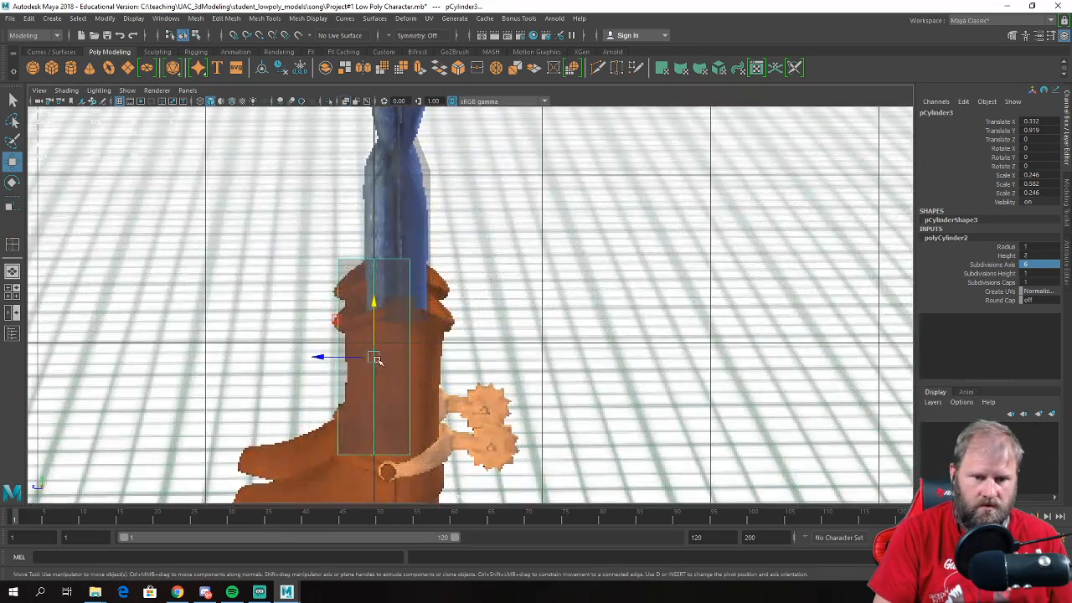
{"action": "mouse_move", "coordinate": [325, 358]}
{"action": "left_mouse_down"}
{"action": "mouse_move", "coordinate": [346, 357]}
{"action": "mouse_move", "coordinate": [330, 356]}
{"action": "left_mouse_up"}
{"action": "key", "text": "r"}
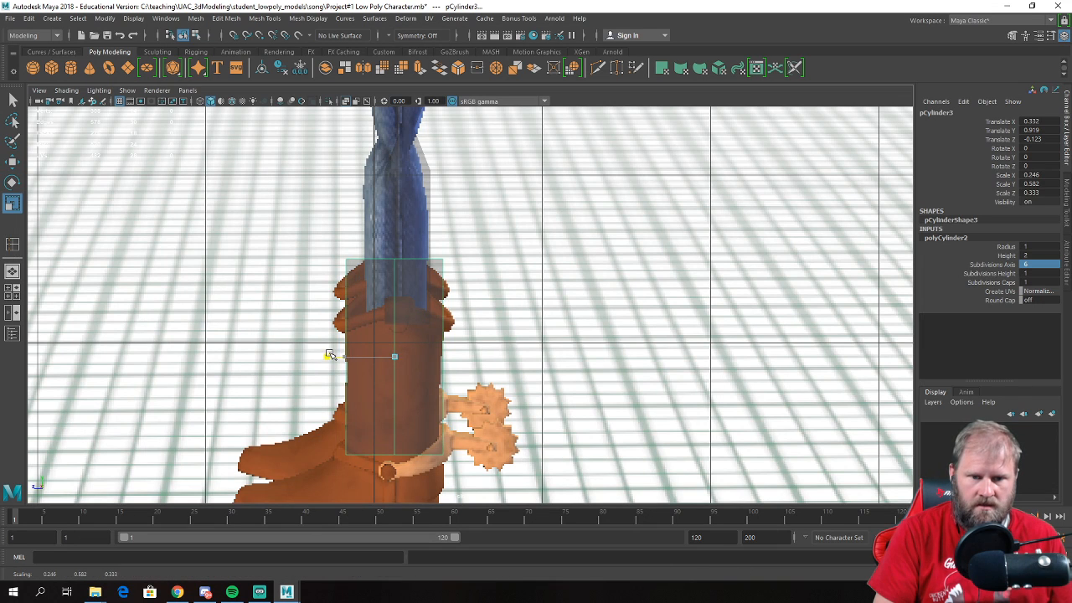
{"action": "middle_click_drag", "start_coordinate": [332, 359], "coordinate": [355, 196], "text": "alt"}
{"action": "key", "text": "w"}
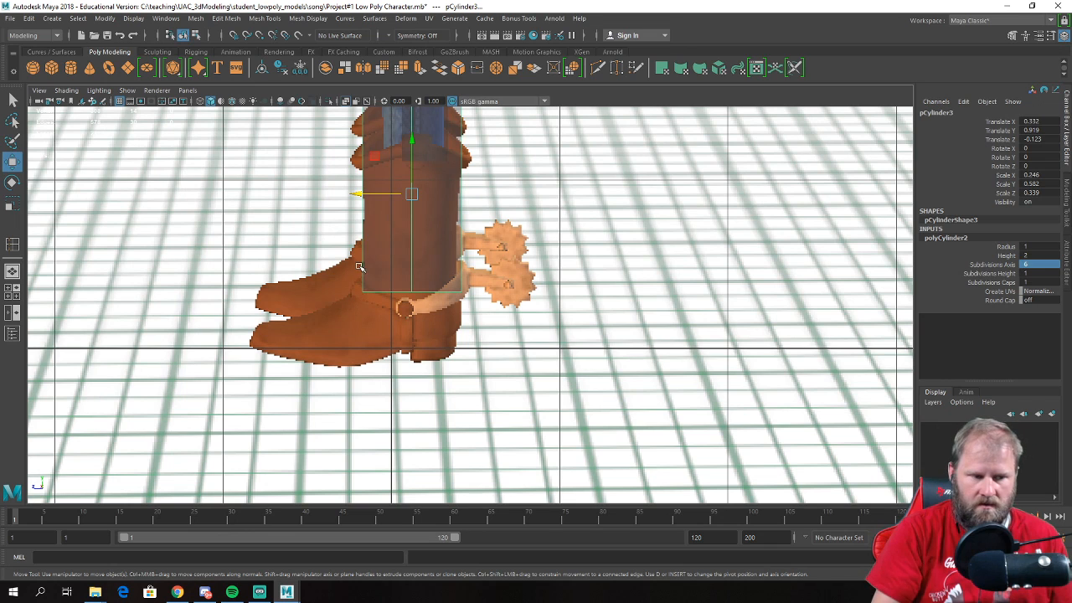
- Lower the boot cylinder in the side view until its base reaches the sole of the heel
{"action": "mouse_move", "coordinate": [370, 287]}
{"action": "middle_mouse_down", "text": "alt"}
{"action": "mouse_move", "coordinate": [365, 316]}
{"action": "mouse_move", "coordinate": [377, 273]}
{"action": "middle_mouse_up", "text": "alt"}
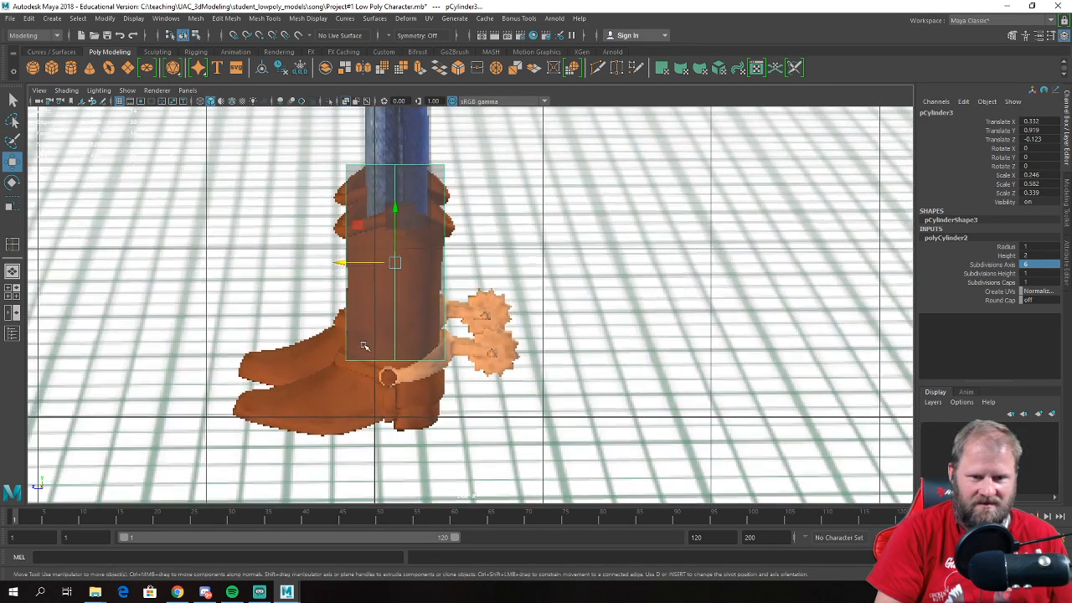
{"action": "key", "text": "space"}
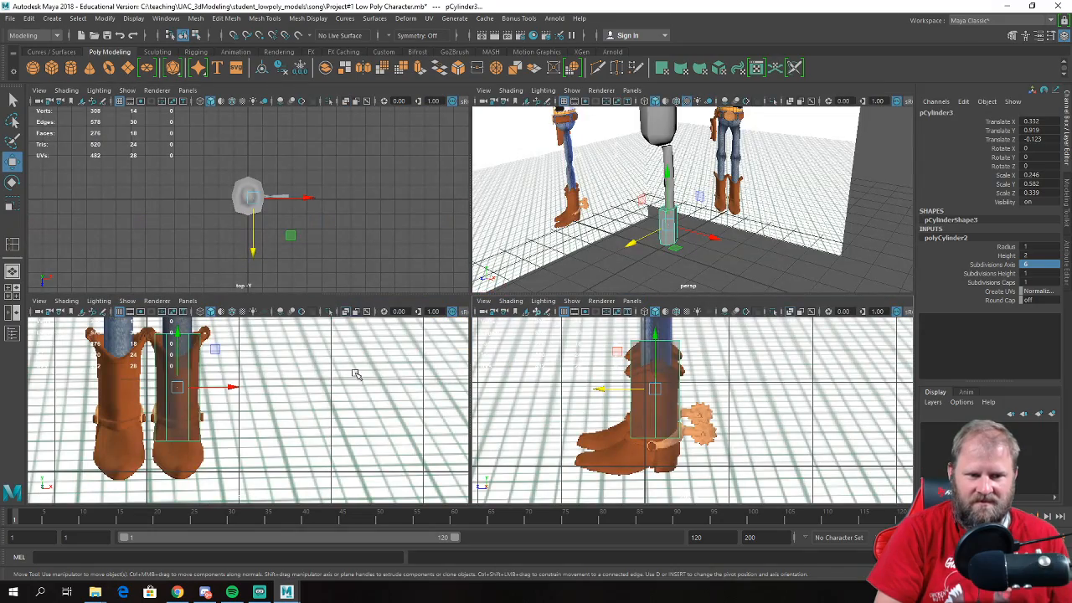
{"action": "key", "text": "space"}
{"action": "middle_click_drag", "start_coordinate": [600, 402], "coordinate": [601, 390], "text": "alt"}
{"action": "scroll", "coordinate": [586, 387], "scroll_direction": "up", "scroll_amount": 2}
{"action": "scroll", "coordinate": [393, 299], "scroll_direction": "down", "scroll_amount": 5}
{"action": "middle_click_drag", "start_coordinate": [384, 304], "coordinate": [403, 311], "text": "alt"}
{"action": "right_click_drag", "start_coordinate": [342, 320], "coordinate": [582, 404], "text": "alt"}
{"action": "middle_click_drag", "start_coordinate": [453, 339], "coordinate": [460, 327], "text": "alt"}
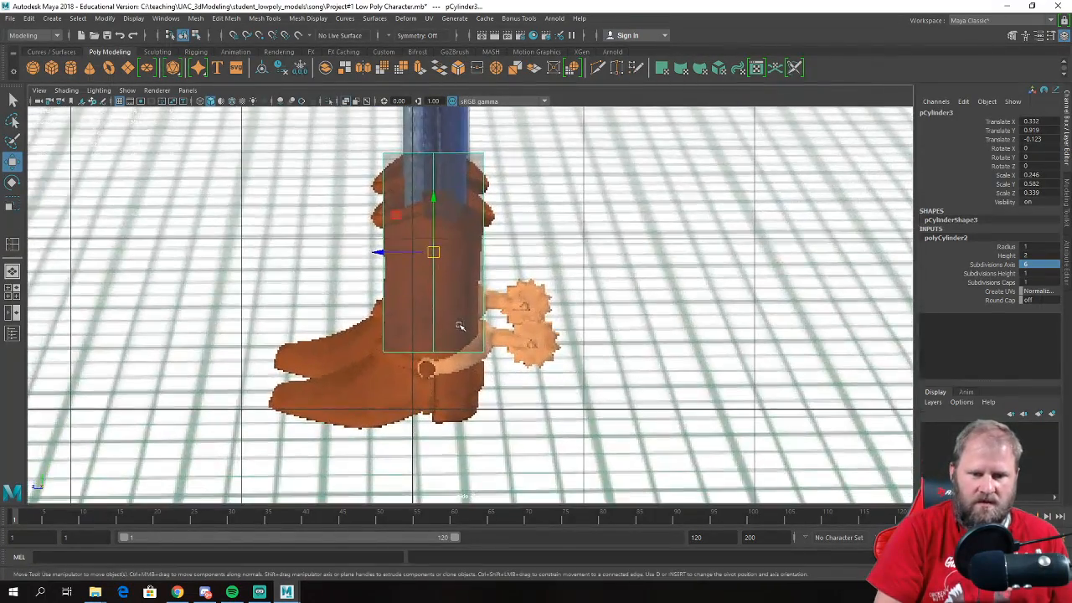
{"action": "left_click_drag", "start_coordinate": [430, 228], "coordinate": [428, 276]}
- Raise the middle vertices of the boot cylinder's top edge to form a shallow peak in the side view
{"action": "right_click_drag", "start_coordinate": [434, 240], "coordinate": [374, 233]}
{"action": "left_click_drag", "start_coordinate": [365, 192], "coordinate": [500, 242]}
{"action": "left_click_drag", "start_coordinate": [433, 173], "coordinate": [445, 265]}
{"action": "left_click_drag", "start_coordinate": [429, 170], "coordinate": [439, 158]}
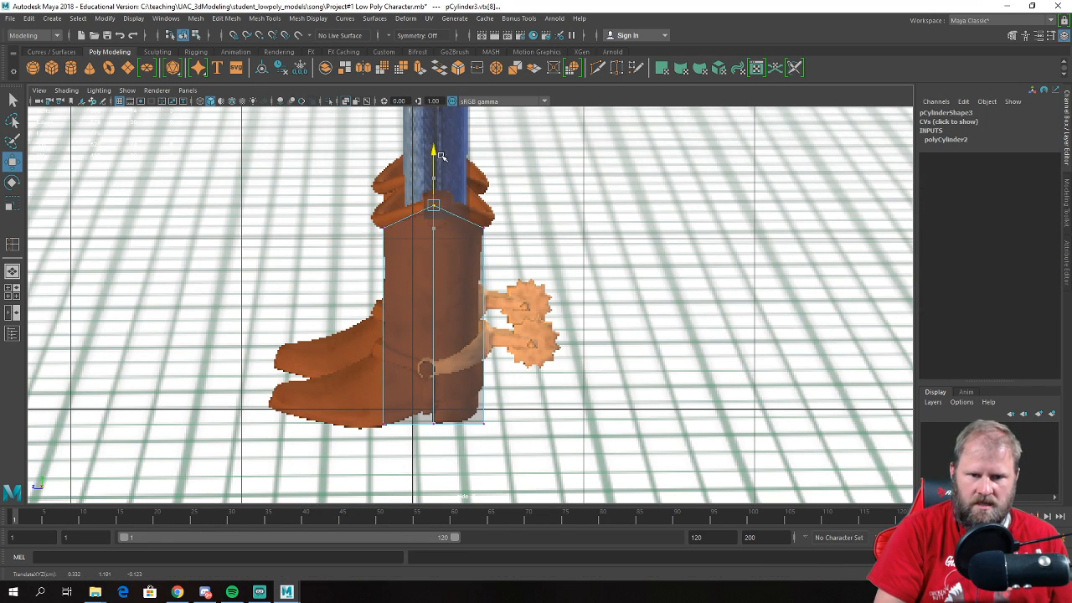
- Insert an edge loop around the boot cylinder at ankle height, flatten it by scaling in Y and lower it slightly
{"action": "left_click_drag", "start_coordinate": [510, 262], "coordinate": [331, 172]}
{"action": "left_click", "coordinate": [434, 157]}
{"action": "middle_click_drag", "start_coordinate": [447, 220], "coordinate": [450, 124], "text": "alt"}
{"action": "scroll", "coordinate": [449, 134], "scroll_direction": "up", "scroll_amount": 1}
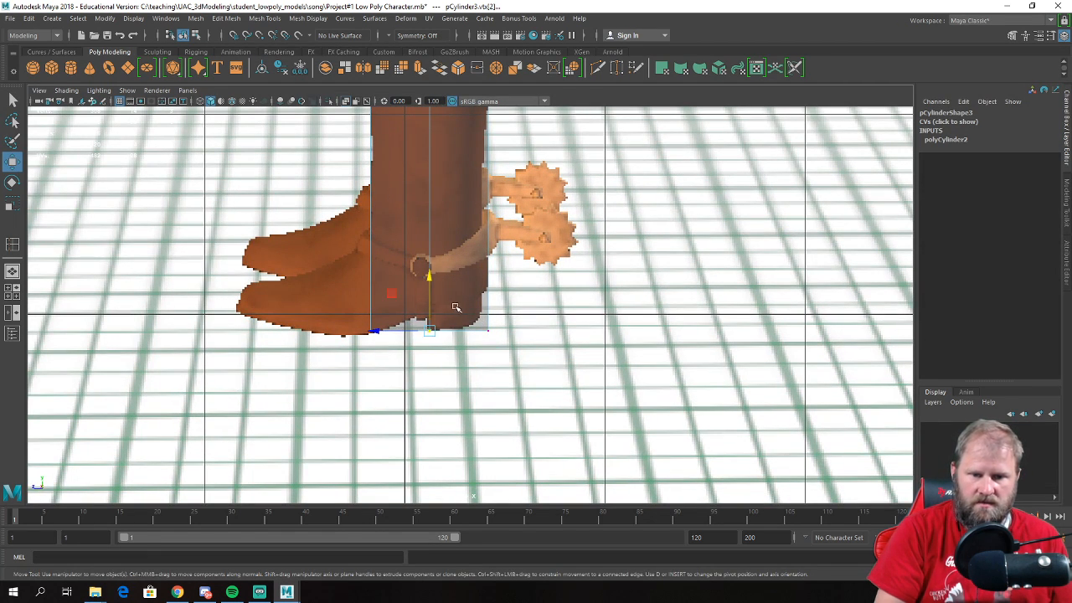
{"action": "right_click_drag", "start_coordinate": [400, 229], "coordinate": [444, 205]}
{"action": "right_click_drag", "start_coordinate": [382, 241], "coordinate": [318, 256], "text": "shift"}
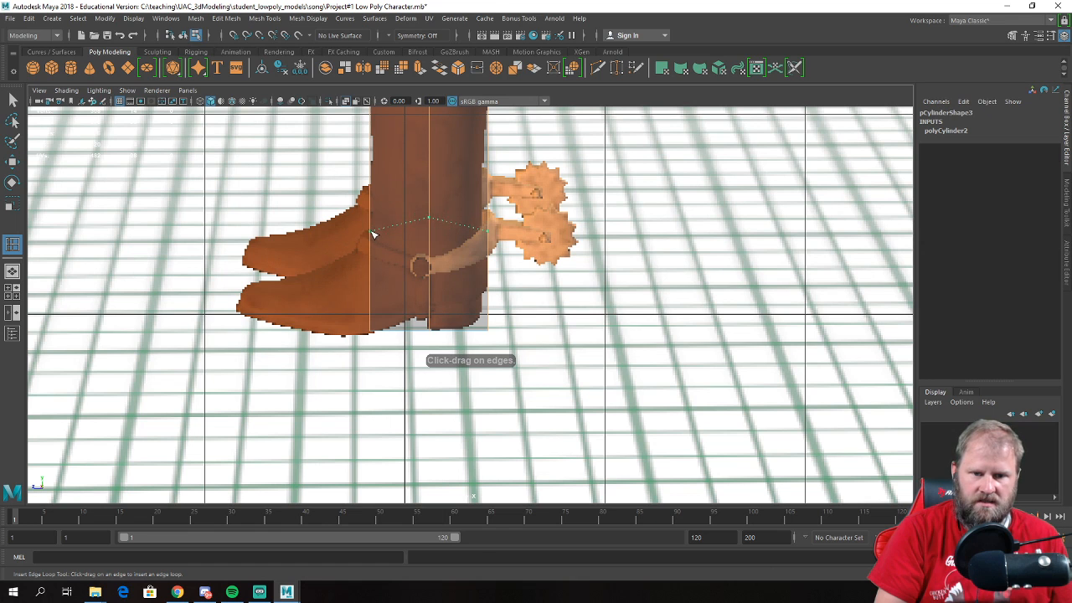
{"action": "left_click", "coordinate": [373, 232]}
{"action": "key", "text": "e"}
{"action": "key", "text": "r"}
{"action": "left_click_drag", "start_coordinate": [429, 176], "coordinate": [429, 215]}
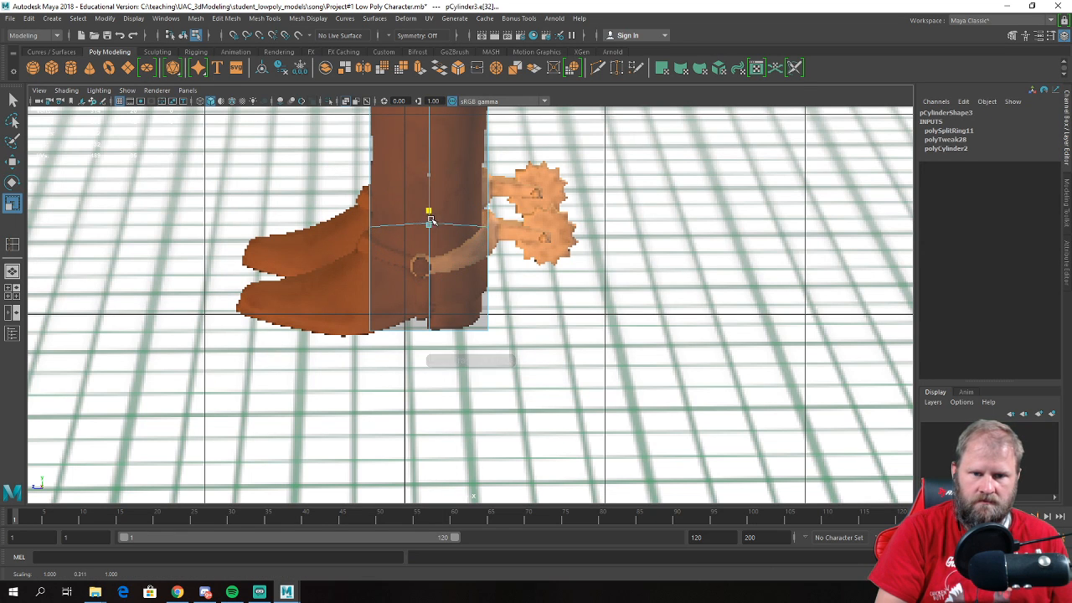
{"action": "key", "text": "w"}
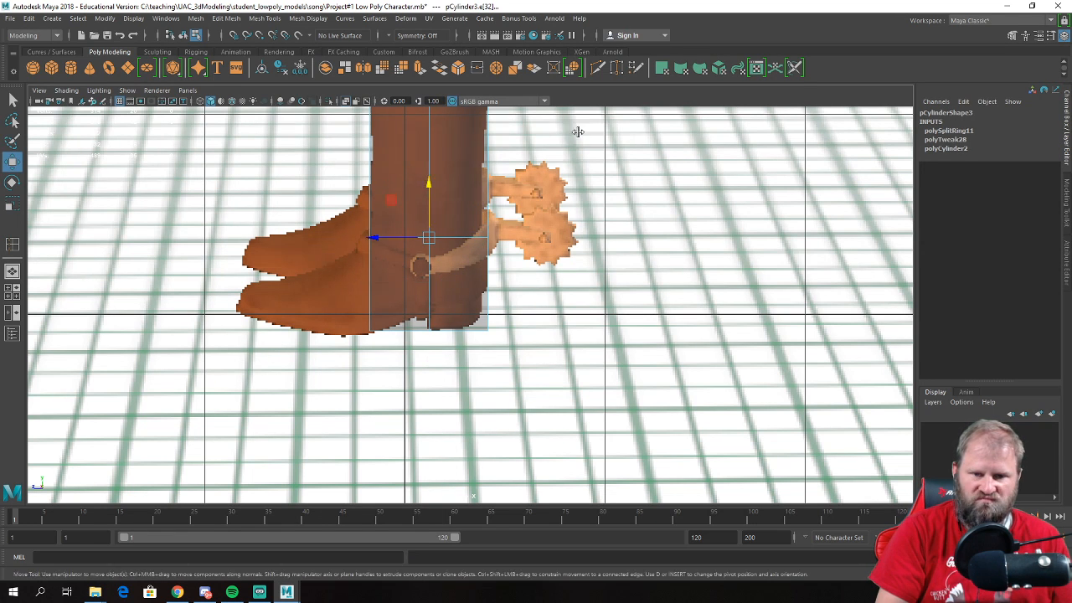
- Select the front faces below the ankle edge loop, extrude them and pull the extrusion forward along Z
{"action": "key", "text": "space"}
{"action": "key", "text": "space"}
{"action": "left_click_drag", "start_coordinate": [577, 126], "coordinate": [570, 300], "text": "alt"}
{"action": "scroll", "coordinate": [383, 400], "scroll_direction": "up", "scroll_amount": 3}
{"action": "middle_click_drag", "start_coordinate": [362, 444], "coordinate": [383, 400], "text": "alt"}
{"action": "left_click_drag", "start_coordinate": [383, 400], "coordinate": [432, 392], "text": "alt"}
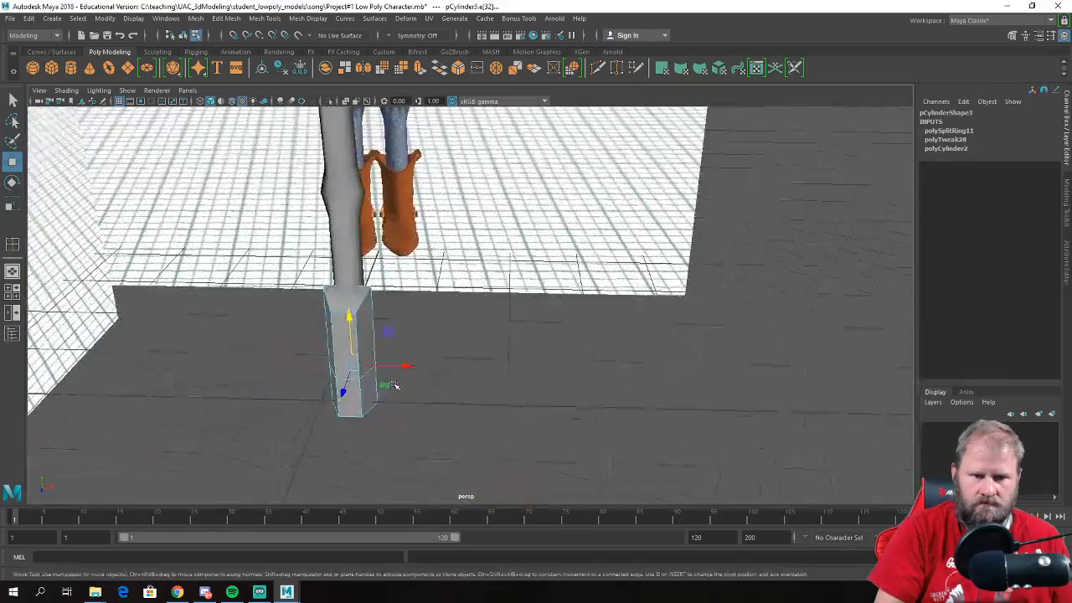
{"action": "scroll", "coordinate": [385, 390], "scroll_direction": "up", "scroll_amount": 3}
{"action": "middle_click_drag", "start_coordinate": [368, 419], "coordinate": [418, 340], "text": "alt"}
{"action": "right_click_drag", "start_coordinate": [418, 269], "coordinate": [415, 314]}
{"action": "left_click", "coordinate": [400, 297]}
{"action": "left_click_drag", "start_coordinate": [486, 305], "coordinate": [562, 270], "text": "alt"}
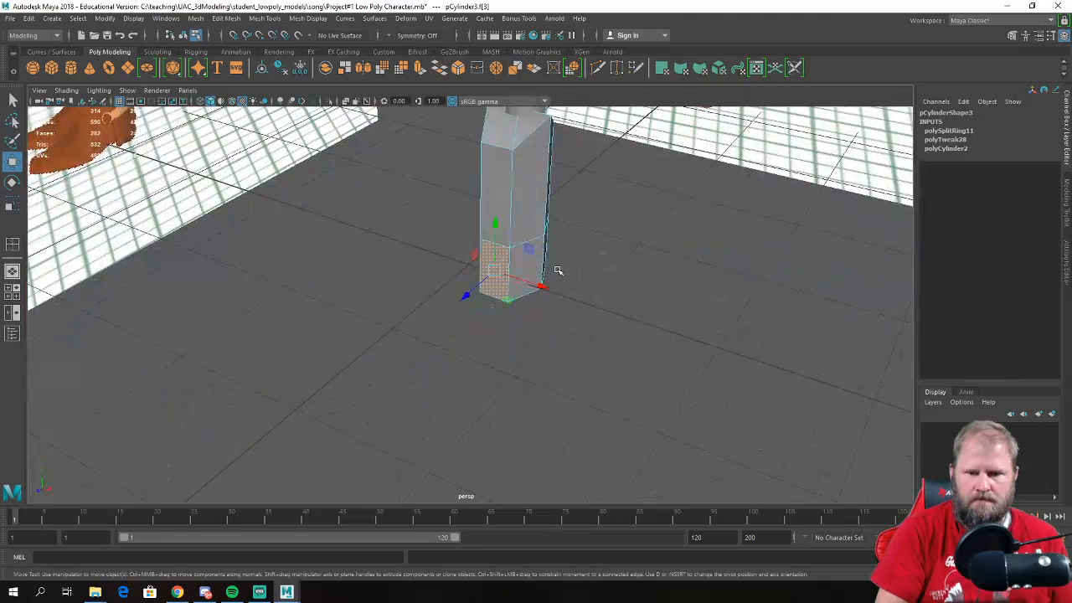
{"action": "left_click_drag", "start_coordinate": [385, 287], "coordinate": [452, 291], "text": "alt"}
{"action": "left_click", "coordinate": [343, 293], "text": "shift"}
{"action": "right_click_drag", "start_coordinate": [350, 294], "coordinate": [349, 317], "text": "shift"}
{"action": "left_click_drag", "start_coordinate": [528, 312], "coordinate": [402, 317], "text": "alt"}
{"action": "key", "text": "w"}
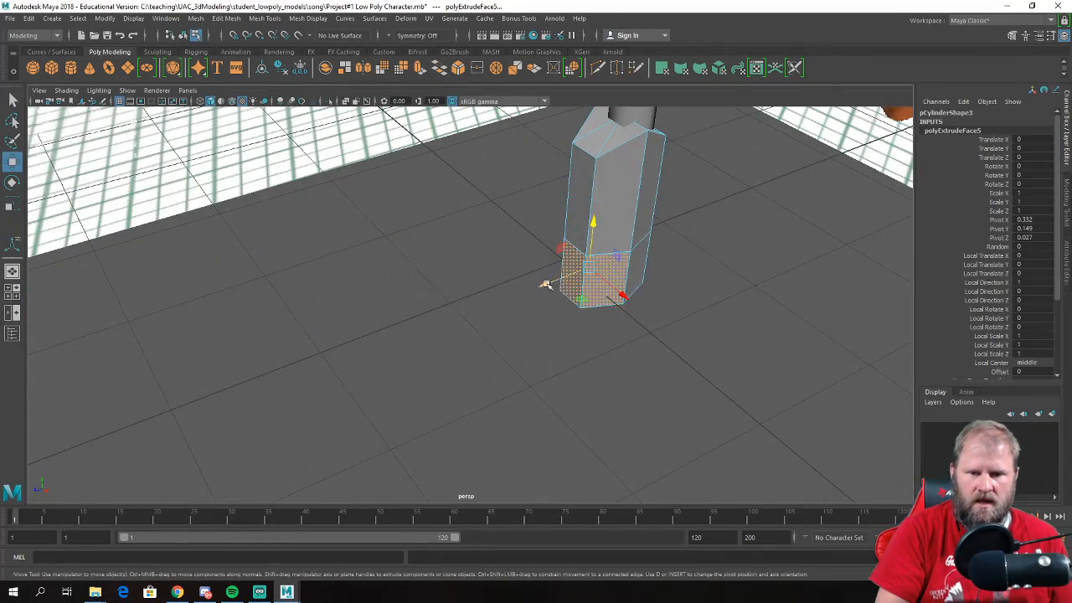
{"action": "left_click_drag", "start_coordinate": [546, 285], "coordinate": [466, 316]}
- Fit the front end of the extrusion to the reference toe tip in the side view
{"action": "key", "text": "space"}
{"action": "key", "text": "space"}
{"action": "scroll", "coordinate": [558, 396], "scroll_direction": "up", "scroll_amount": 2}
{"action": "scroll", "coordinate": [558, 396], "scroll_direction": "up", "scroll_amount": 5}
{"action": "middle_click_drag", "start_coordinate": [283, 335], "coordinate": [577, 338], "text": "alt"}
{"action": "left_click_drag", "start_coordinate": [198, 259], "coordinate": [231, 259]}
- Raise the lower toe-tip vertices and lower the extrusion's upper vertices to follow the reference toe in the side view
{"action": "right_click_drag", "start_coordinate": [229, 218], "coordinate": [171, 219]}
{"action": "left_click_drag", "start_coordinate": [160, 260], "coordinate": [241, 425]}
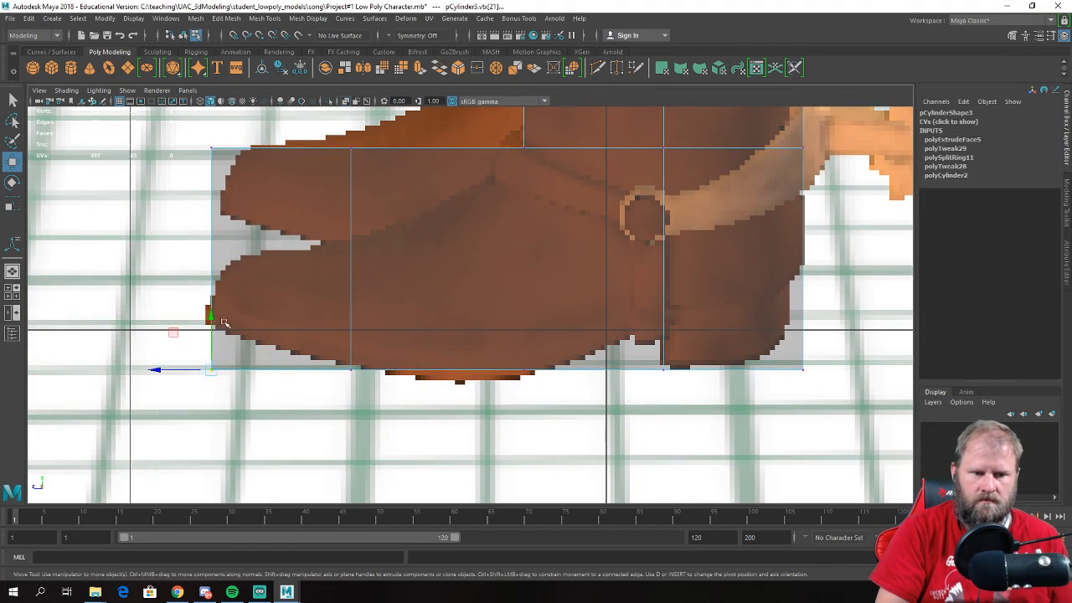
{"action": "left_click_drag", "start_coordinate": [212, 315], "coordinate": [226, 274]}
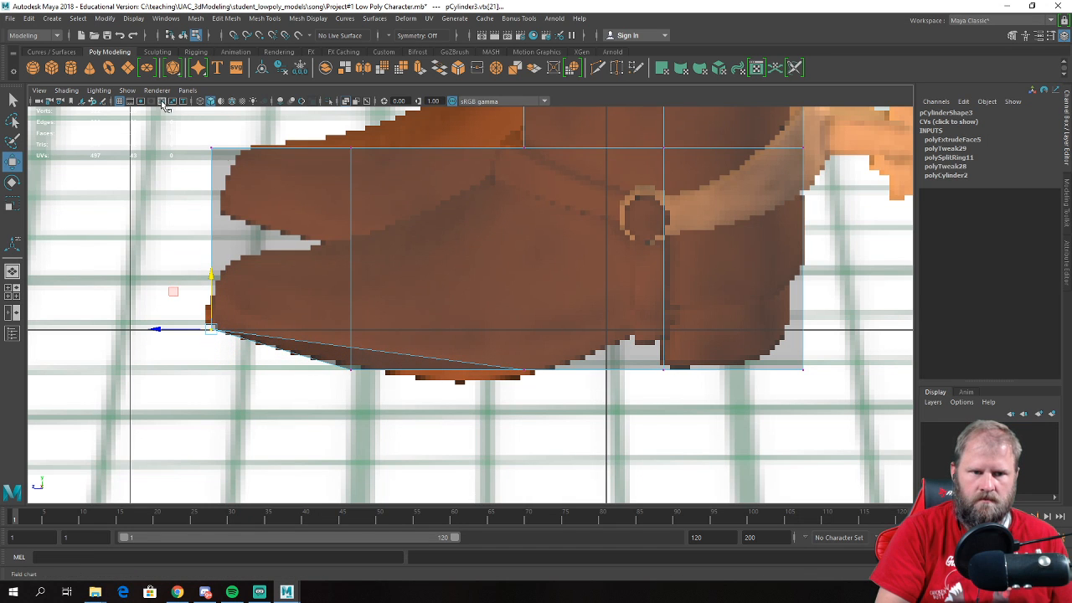
{"action": "left_click_drag", "start_coordinate": [358, 193], "coordinate": [173, 120]}
{"action": "middle_click_drag", "start_coordinate": [344, 131], "coordinate": [326, 183], "text": "alt"}
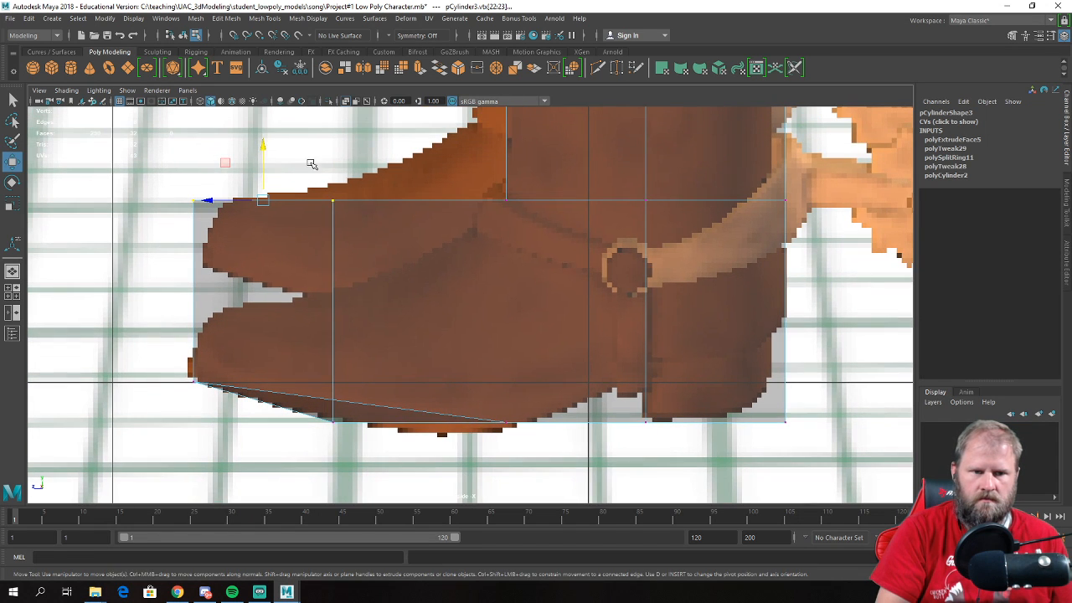
{"action": "left_click_drag", "start_coordinate": [264, 148], "coordinate": [262, 232]}
{"action": "left_click_drag", "start_coordinate": [262, 261], "coordinate": [263, 270]}
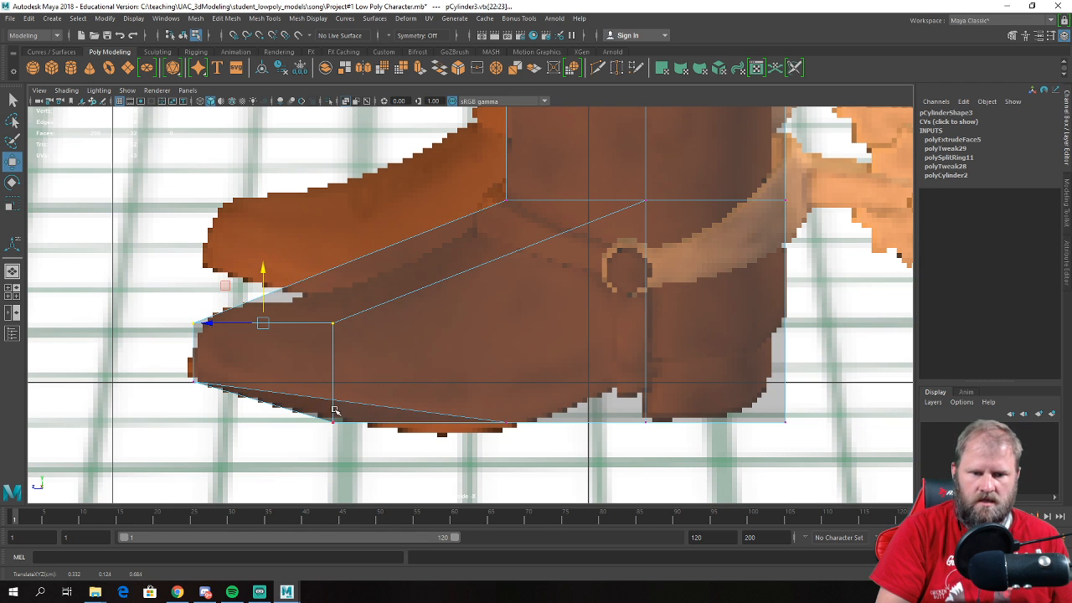
- Select the toe vertices in the perspective view and scale them to shape the front of the boot
{"action": "key", "text": "space"}
{"action": "key", "text": "space"}
{"action": "middle_click_drag", "start_coordinate": [661, 239], "coordinate": [548, 294], "text": "alt"}
{"action": "scroll", "coordinate": [551, 303], "scroll_direction": "up", "scroll_amount": 2}
{"action": "left_click_drag", "start_coordinate": [555, 310], "coordinate": [356, 151]}
{"action": "key", "text": "r"}
{"action": "left_click_drag", "start_coordinate": [523, 217], "coordinate": [456, 259]}
- Cut an edge with Multi-Cut down the side of the foot from the instep corner to the sole edge
{"action": "scroll", "coordinate": [397, 306], "scroll_direction": "up", "scroll_amount": 3}
{"action": "middle_click_drag", "start_coordinate": [456, 260], "coordinate": [528, 239], "text": "alt"}
{"action": "right_click_drag", "start_coordinate": [432, 247], "coordinate": [479, 219]}
{"action": "right_click", "coordinate": [475, 219], "text": "shift"}
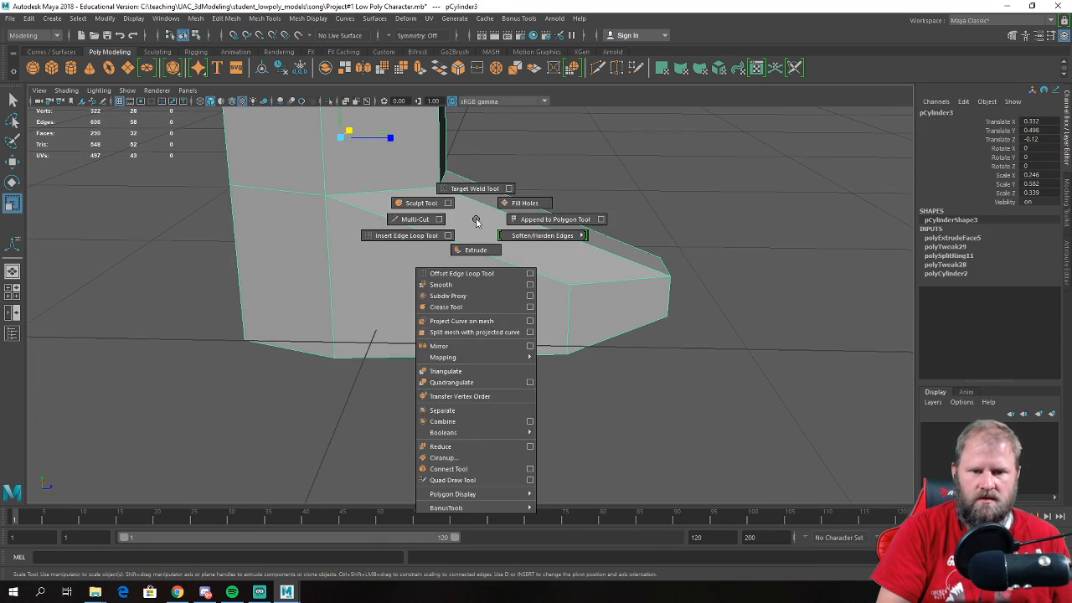
{"action": "left_click", "coordinate": [437, 221]}
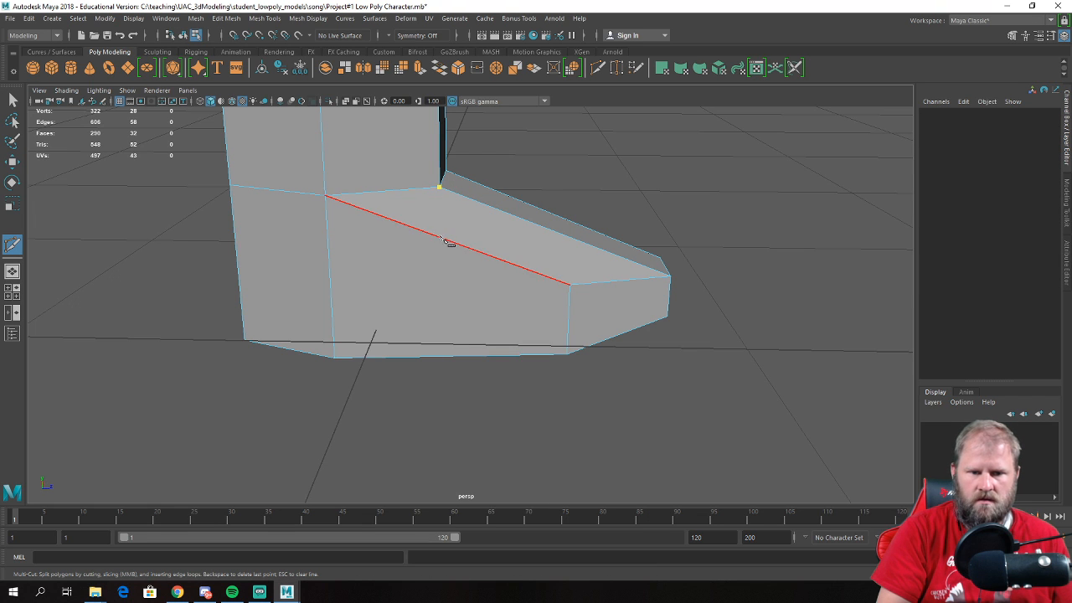
{"action": "left_click_drag", "start_coordinate": [446, 276], "coordinate": [433, 378], "text": "alt"}
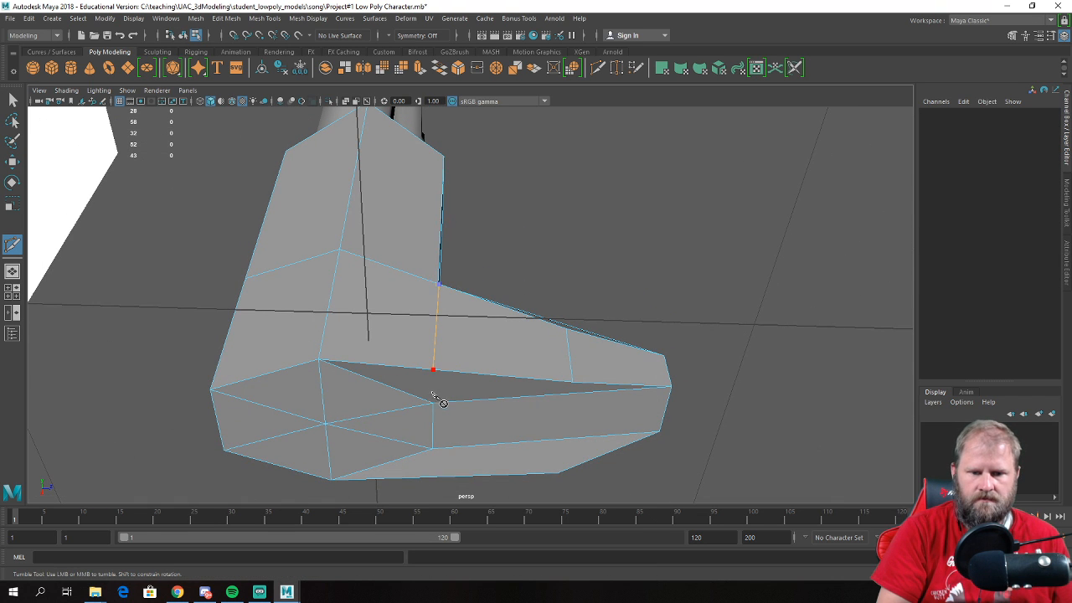
{"action": "key", "text": "Return"}
- Cut a connecting edge across the underside of the boot just behind the toe with Multi-Cut
{"action": "left_click", "coordinate": [433, 404]}
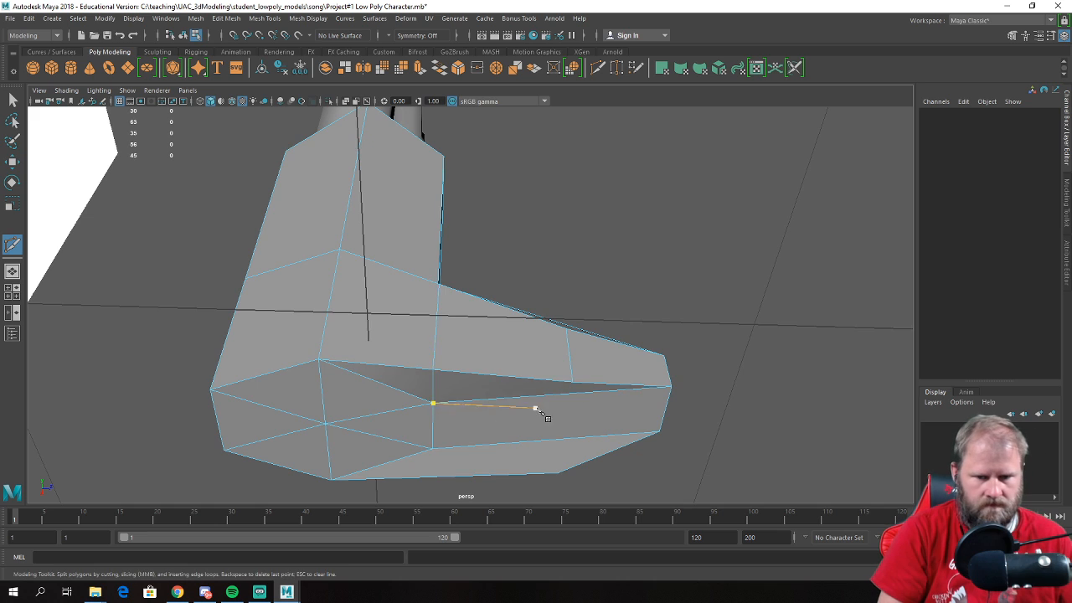
{"action": "scroll", "coordinate": [559, 377], "scroll_direction": "down", "scroll_amount": 3}
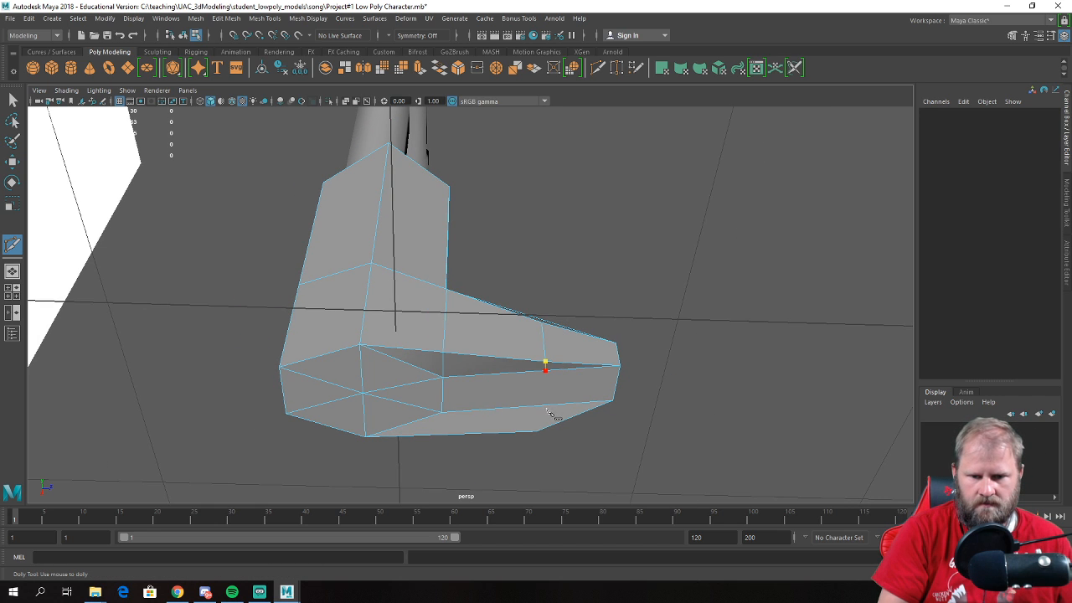
{"action": "left_click_drag", "start_coordinate": [624, 429], "coordinate": [461, 374], "text": "alt"}
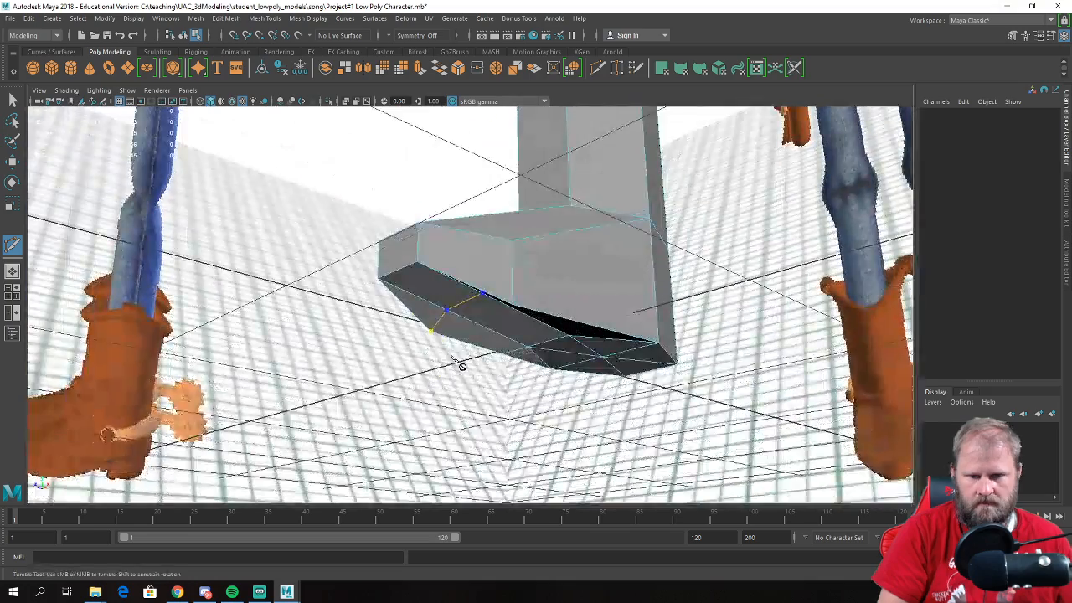
{"action": "left_click_drag", "start_coordinate": [533, 319], "coordinate": [424, 275], "text": "alt"}
{"action": "key", "text": "w"}
- Move the inner sole vertices onto the neighbouring outer vertices using vertex snapping to close the gaps
{"action": "right_click_drag", "start_coordinate": [424, 251], "coordinate": [374, 247]}
{"action": "left_click", "coordinate": [375, 248]}
{"action": "key", "text": "v"}
{"action": "mouse_move", "coordinate": [357, 247]}
{"action": "left_mouse_down"}
{"action": "mouse_move", "coordinate": [340, 246]}
{"action": "mouse_move", "coordinate": [376, 246]}
{"action": "left_mouse_up"}
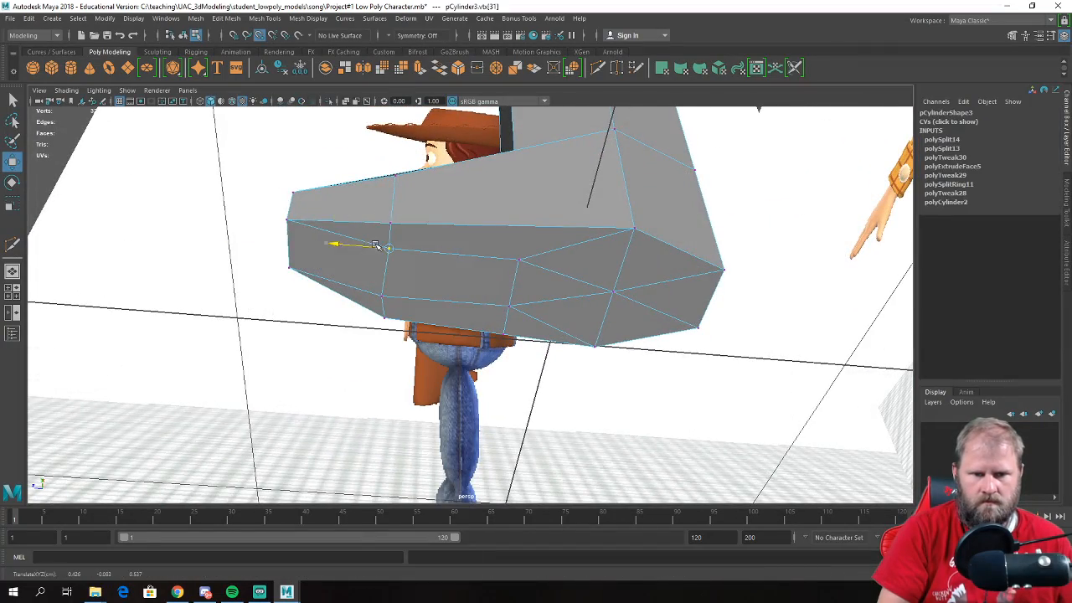
{"action": "left_click", "coordinate": [383, 297]}
{"action": "left_click_drag", "start_coordinate": [503, 283], "coordinate": [488, 248], "text": "alt"}
{"action": "left_click", "coordinate": [591, 234]}
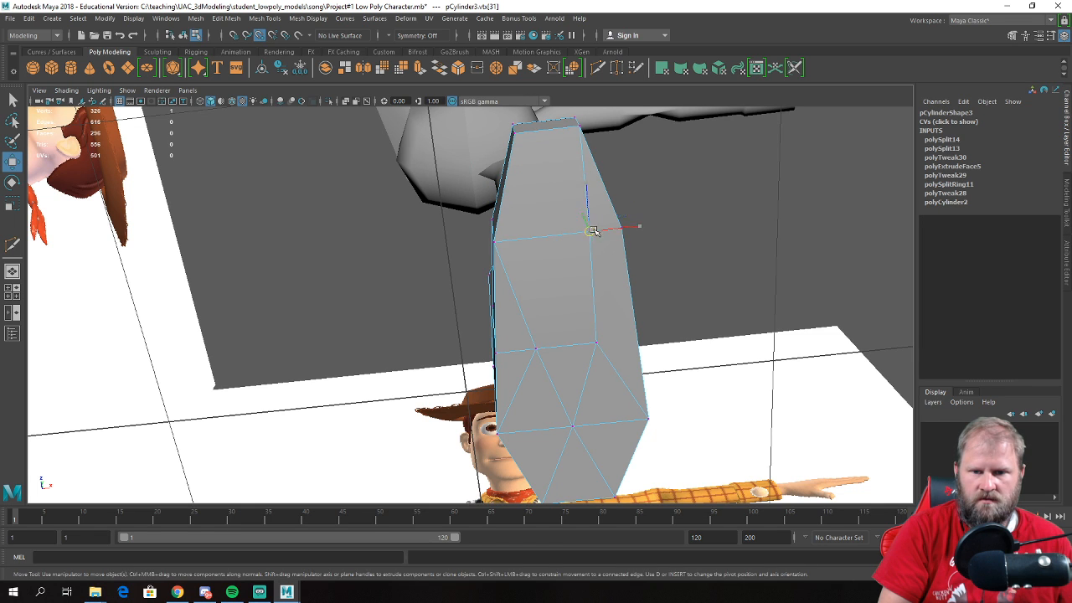
{"action": "left_click_drag", "start_coordinate": [597, 257], "coordinate": [595, 299], "text": "alt"}
{"action": "left_click", "coordinate": [630, 366]}
{"action": "left_click", "coordinate": [528, 313]}
{"action": "left_click_drag", "start_coordinate": [527, 313], "coordinate": [489, 396]}
- Select the vertices of the sole and merge the overlapping ones
{"action": "right_click_drag", "start_coordinate": [540, 387], "coordinate": [524, 249], "text": "alt"}
{"action": "left_click_drag", "start_coordinate": [524, 249], "coordinate": [675, 324], "text": "alt"}
{"action": "left_click_drag", "start_coordinate": [588, 434], "coordinate": [346, 196]}
{"action": "right_click_drag", "start_coordinate": [457, 290], "coordinate": [498, 204], "text": "shift"}
{"action": "left_click_drag", "start_coordinate": [493, 216], "coordinate": [461, 324], "text": "alt"}
{"action": "right_click_drag", "start_coordinate": [533, 270], "coordinate": [461, 290]}
{"action": "left_click_drag", "start_coordinate": [461, 290], "coordinate": [439, 305], "text": "alt"}
- Cut a new edge with Multi-Cut from the side of the instep across the middle of the sole
{"action": "right_click_drag", "start_coordinate": [491, 269], "coordinate": [469, 283]}
{"action": "right_click_drag", "start_coordinate": [429, 232], "coordinate": [369, 234], "text": "shift"}
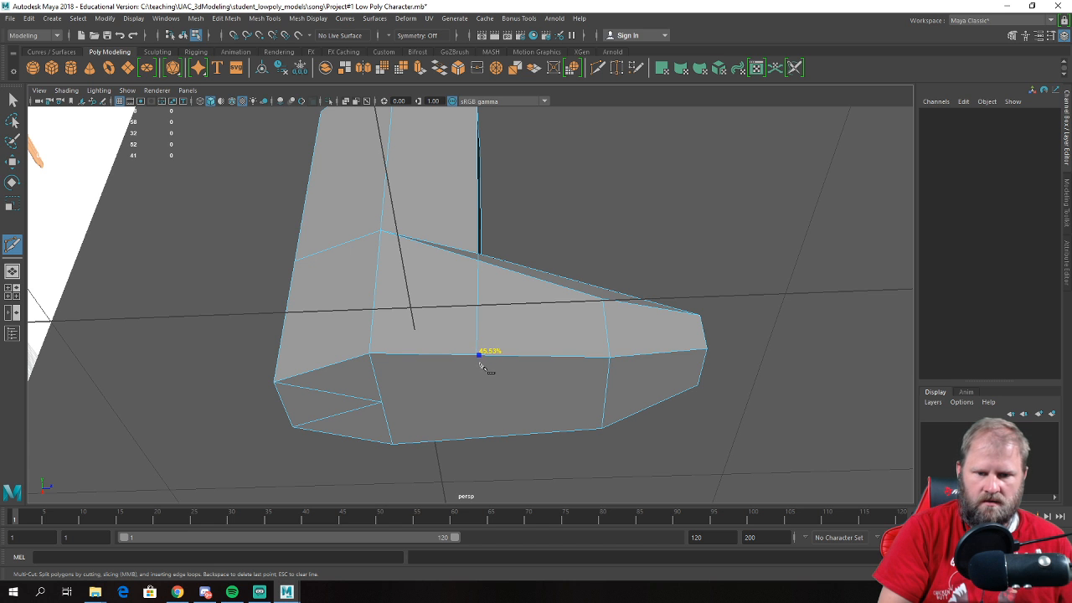
{"action": "left_click_drag", "start_coordinate": [481, 367], "coordinate": [509, 350], "text": "alt"}
{"action": "left_click", "coordinate": [475, 433]}
{"action": "key", "text": "w"}
- Delete the two diagonal edges on the underside of the heel
{"action": "left_click_drag", "start_coordinate": [503, 408], "coordinate": [454, 278], "text": "alt"}
{"action": "right_click_drag", "start_coordinate": [455, 247], "coordinate": [454, 216]}
{"action": "left_click", "coordinate": [459, 216]}
{"action": "left_click", "coordinate": [402, 209], "text": "shift"}
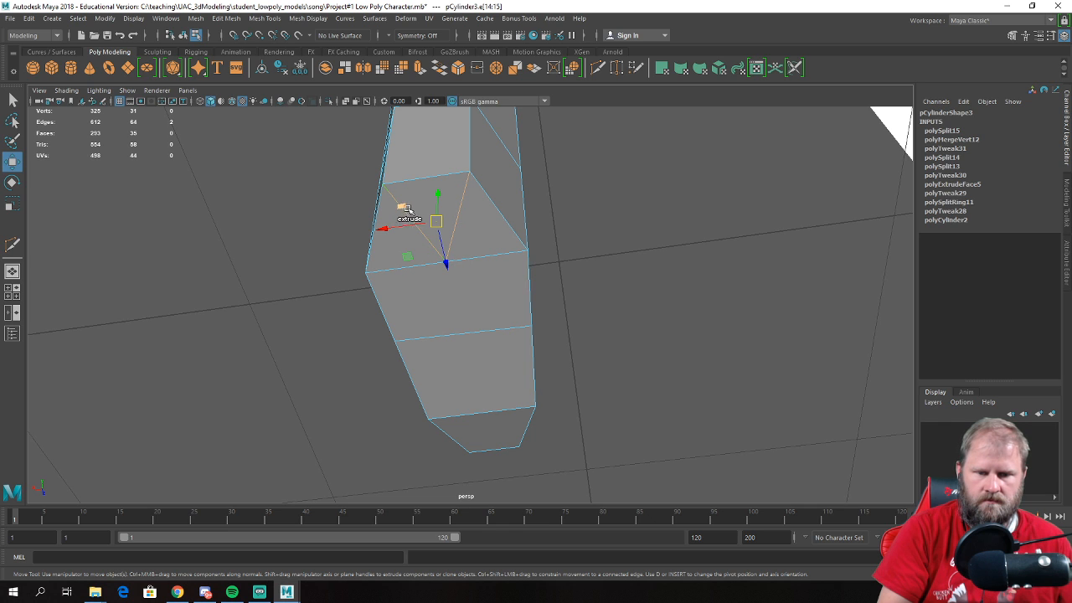
{"action": "key", "text": "Delete"}
- Delete the leftover vertices in the middle of the sole's cross edges
{"action": "right_click_drag", "start_coordinate": [390, 226], "coordinate": [337, 227]}
{"action": "left_click_drag", "start_coordinate": [410, 216], "coordinate": [486, 326]}
{"action": "key", "text": "Delete"}
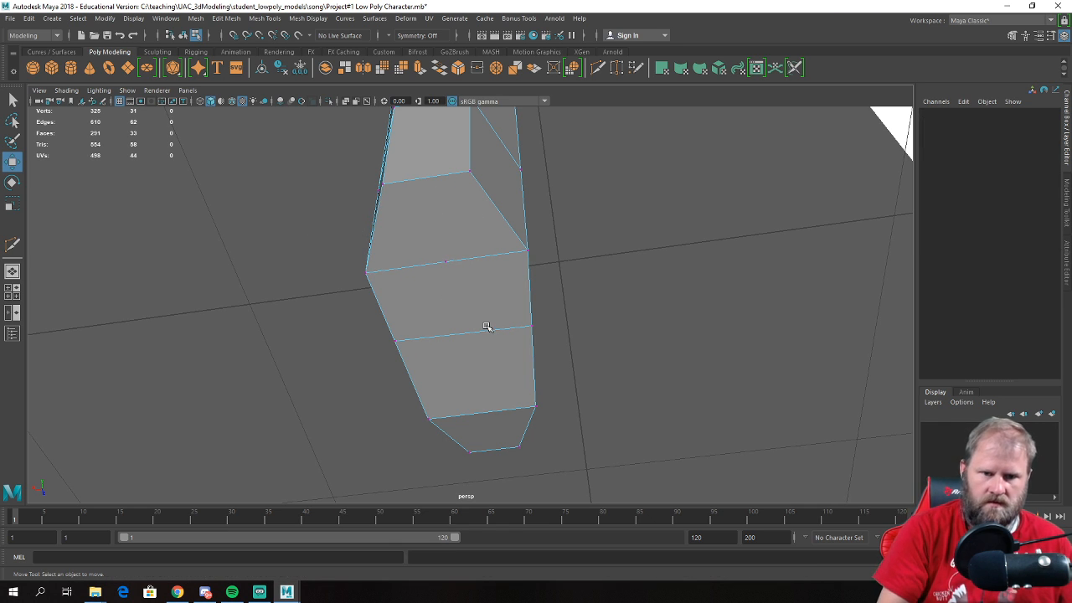
{"action": "left_click", "coordinate": [446, 263]}
{"action": "key", "text": "Delete"}
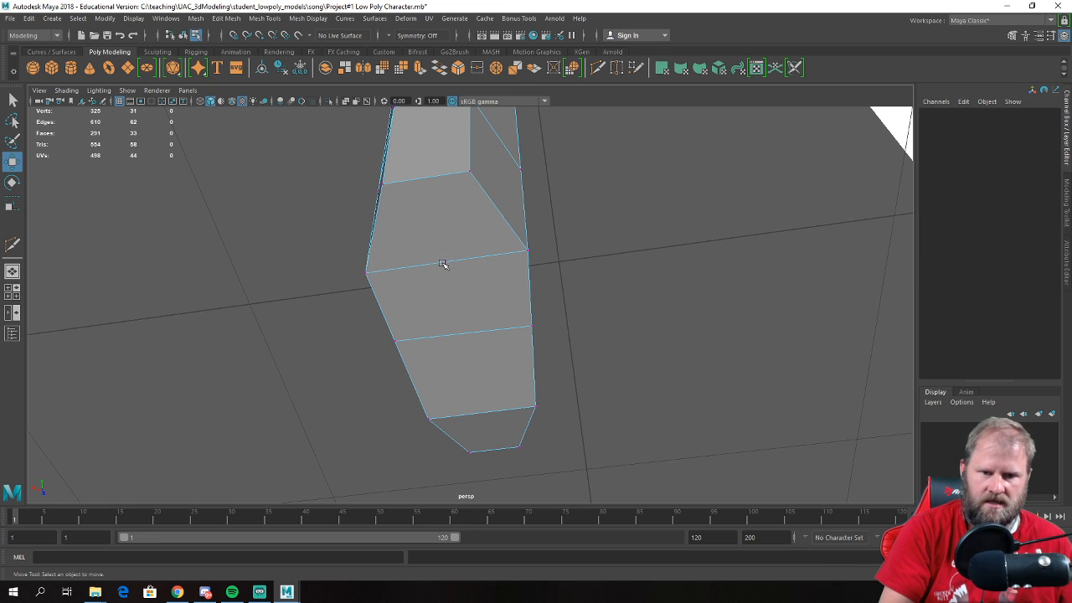
- Merge the remaining stray and overlapping vertices along the sole's cross edges
{"action": "right_click_drag", "start_coordinate": [438, 261], "coordinate": [474, 288], "text": "alt"}
{"action": "left_click", "coordinate": [437, 250]}
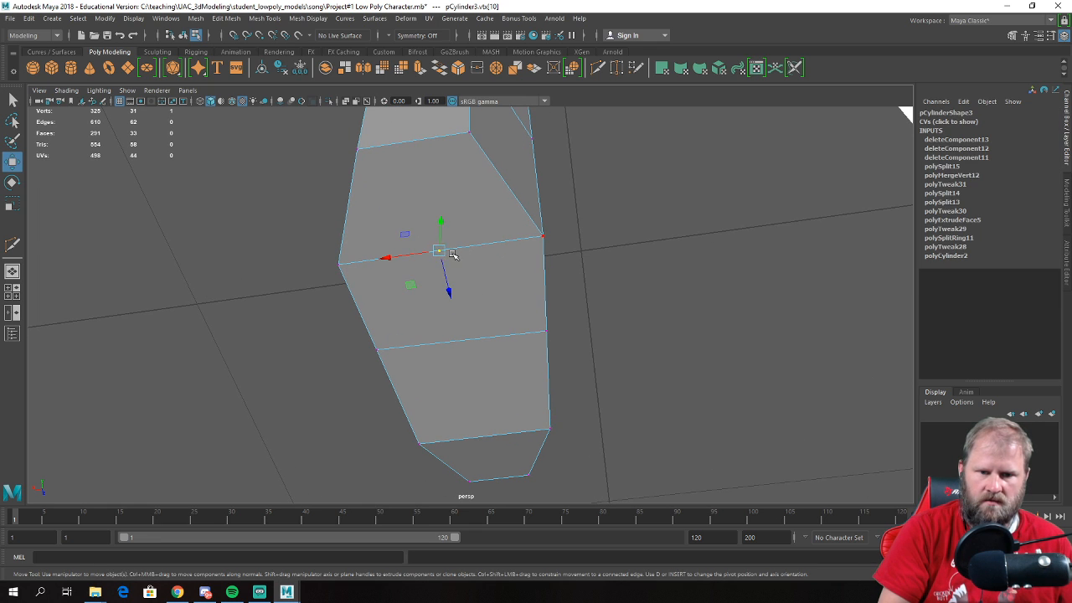
{"action": "left_click_drag", "start_coordinate": [486, 190], "coordinate": [623, 304]}
{"action": "right_click_drag", "start_coordinate": [491, 227], "coordinate": [551, 173], "text": "shift"}
{"action": "left_click_drag", "start_coordinate": [265, 178], "coordinate": [572, 412]}
{"action": "right_click_drag", "start_coordinate": [500, 346], "coordinate": [551, 278], "text": "shift"}
{"action": "left_click_drag", "start_coordinate": [452, 322], "coordinate": [500, 408], "text": "alt"}
{"action": "scroll", "coordinate": [467, 359], "scroll_direction": "up", "scroll_amount": 3}
{"action": "left_click_drag", "start_coordinate": [523, 419], "coordinate": [478, 376]}
{"action": "right_click_drag", "start_coordinate": [505, 355], "coordinate": [502, 273], "text": "shift"}
{"action": "left_click_drag", "start_coordinate": [502, 273], "coordinate": [280, 414], "text": "alt"}
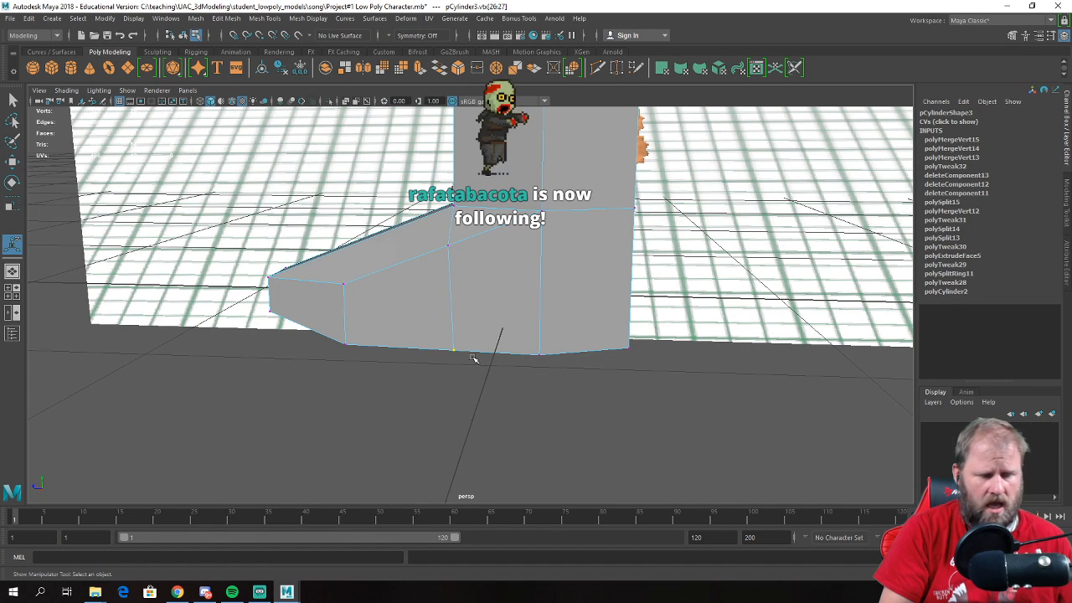
- In the side view, slide the arch vertices back toward the heel and the ball-of-foot vertices to about 0.503 in Z
{"action": "key", "text": "space"}
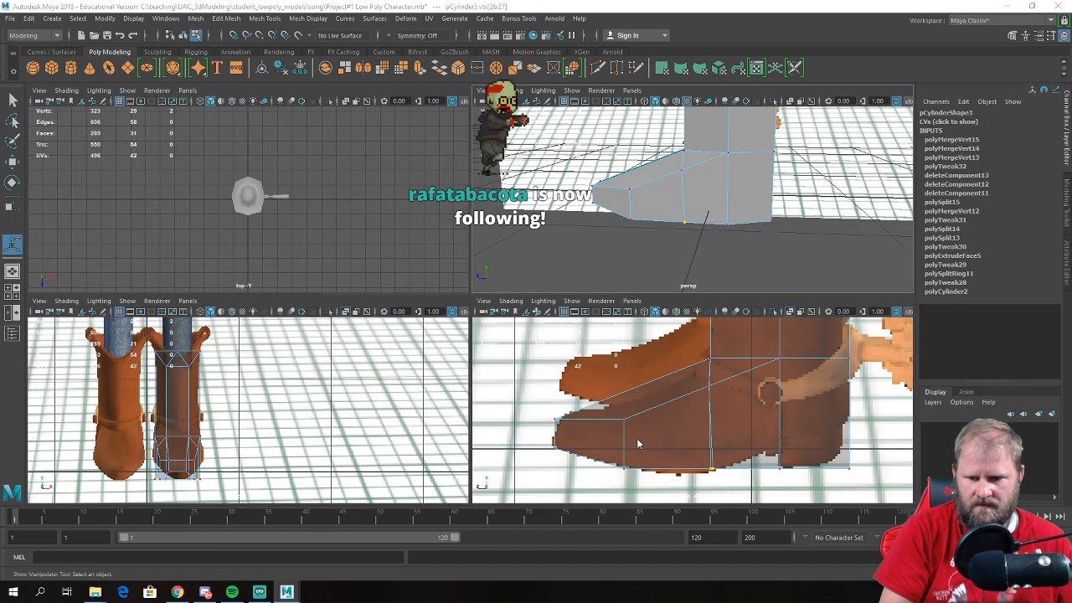
{"action": "key", "text": "space"}
{"action": "middle_click_drag", "start_coordinate": [539, 380], "coordinate": [520, 382], "text": "alt"}
{"action": "scroll", "coordinate": [518, 387], "scroll_direction": "up", "scroll_amount": 1}
{"action": "key", "text": "w"}
{"action": "left_click_drag", "start_coordinate": [349, 397], "coordinate": [390, 398]}
{"action": "left_click_drag", "start_coordinate": [107, 342], "coordinate": [241, 445]}
{"action": "left_click_drag", "start_coordinate": [136, 395], "coordinate": [155, 399]}
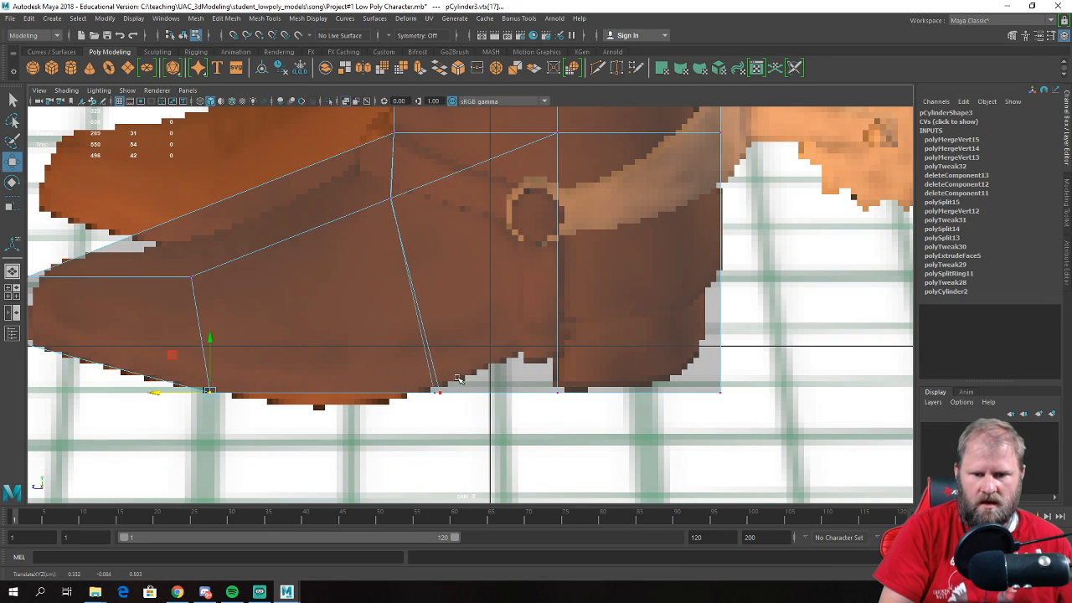
- Lower the side ankle vertices and the instep side vertex, placing the instep one at about 0.205 in Y
{"action": "key", "text": "space"}
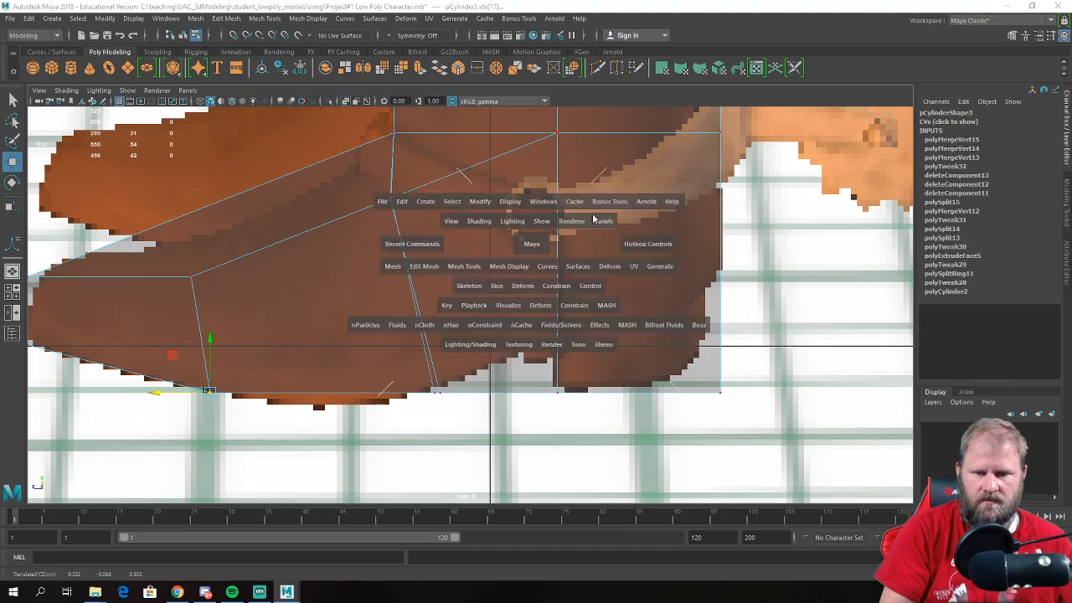
{"action": "key", "text": "space"}
{"action": "left_click_drag", "start_coordinate": [654, 248], "coordinate": [472, 191], "text": "alt"}
{"action": "left_click_drag", "start_coordinate": [373, 206], "coordinate": [515, 218], "text": "alt"}
{"action": "left_click", "coordinate": [551, 235]}
{"action": "left_click_drag", "start_coordinate": [555, 188], "coordinate": [609, 241]}
{"action": "left_click", "coordinate": [402, 240]}
{"action": "left_click_drag", "start_coordinate": [403, 239], "coordinate": [412, 221], "text": "alt"}
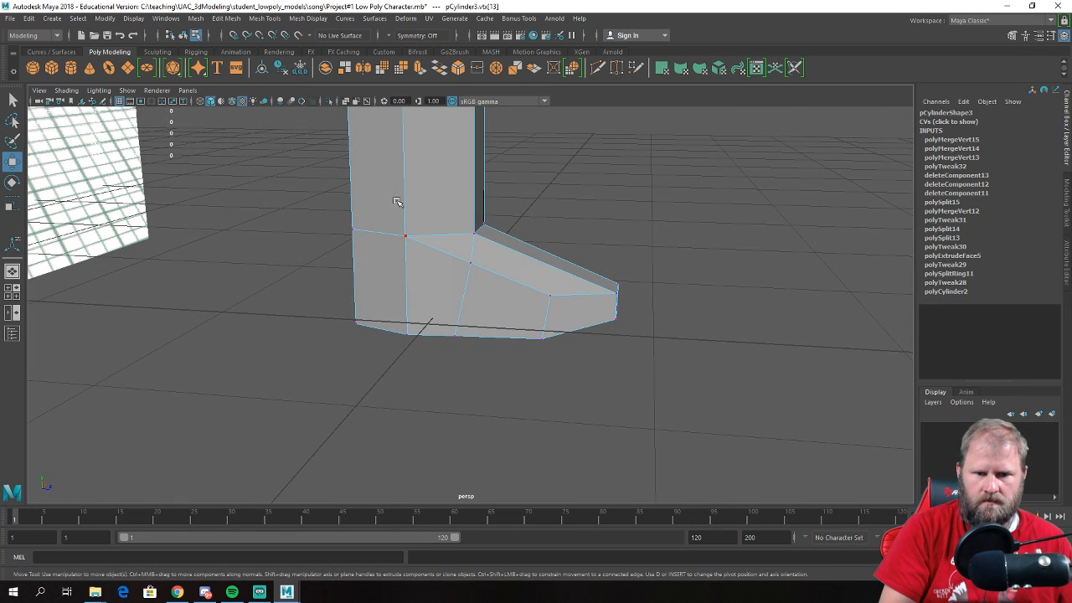
{"action": "left_click", "coordinate": [420, 239]}
{"action": "left_click", "coordinate": [405, 240]}
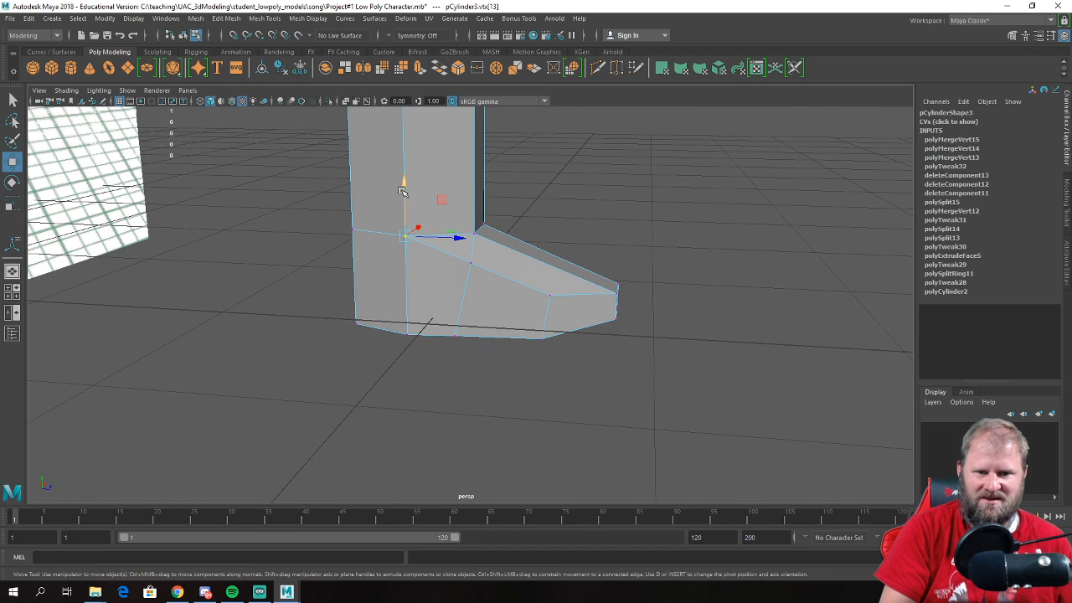
{"action": "left_click", "coordinate": [471, 262]}
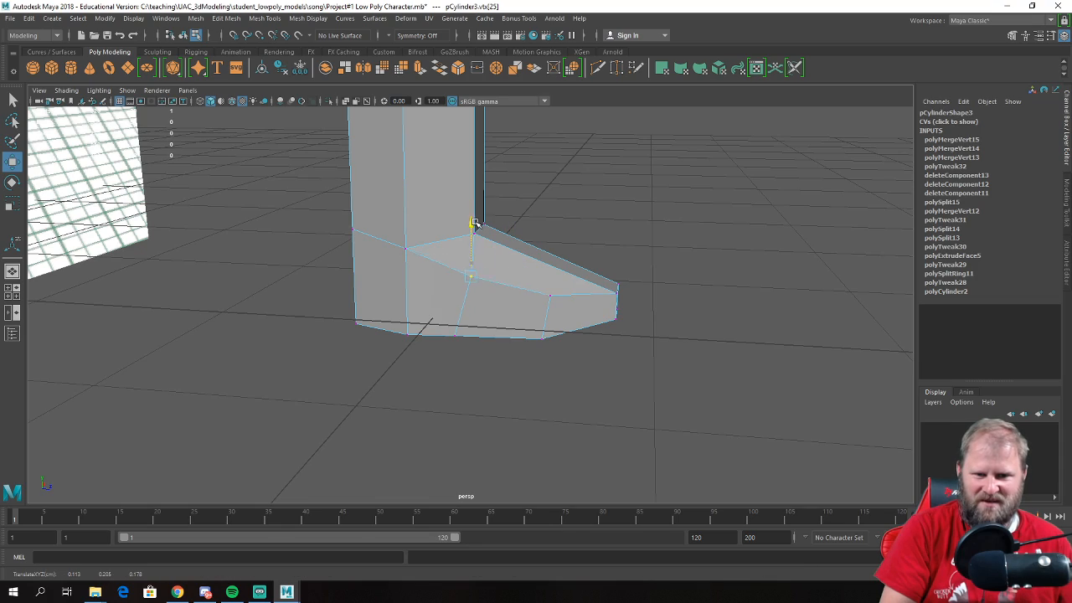
- Cut an edge with Multi-Cut across the top of the foot between the side vertices behind the toe
{"action": "left_click_drag", "start_coordinate": [475, 233], "coordinate": [618, 340], "text": "alt"}
{"action": "scroll", "coordinate": [635, 320], "scroll_direction": "up", "scroll_amount": 3}
{"action": "right_click_drag", "start_coordinate": [527, 237], "coordinate": [577, 201]}
{"action": "left_click", "coordinate": [578, 201]}
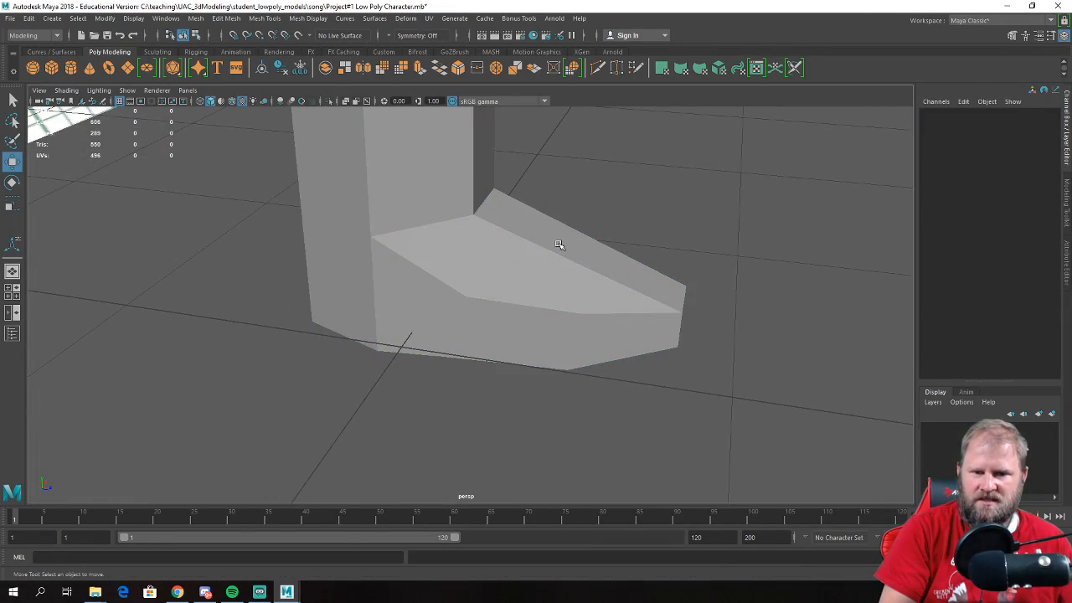
{"action": "left_click", "coordinate": [560, 244]}
{"action": "right_click_drag", "start_coordinate": [562, 242], "coordinate": [578, 291], "text": "shift"}
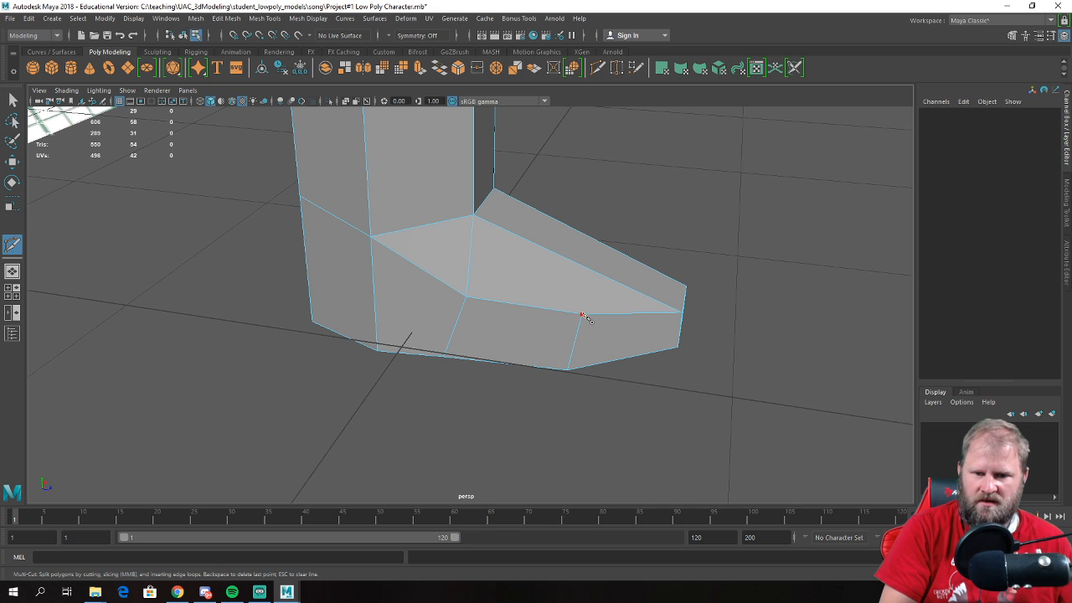
{"action": "left_click_drag", "start_coordinate": [589, 270], "coordinate": [363, 248], "text": "alt"}
{"action": "key", "text": "w"}
- Lower the two new vertices on top of the foot to curve the slope from instep to toe
{"action": "right_click_drag", "start_coordinate": [363, 249], "coordinate": [331, 243]}
{"action": "left_click_drag", "start_coordinate": [330, 243], "coordinate": [336, 207], "text": "alt"}
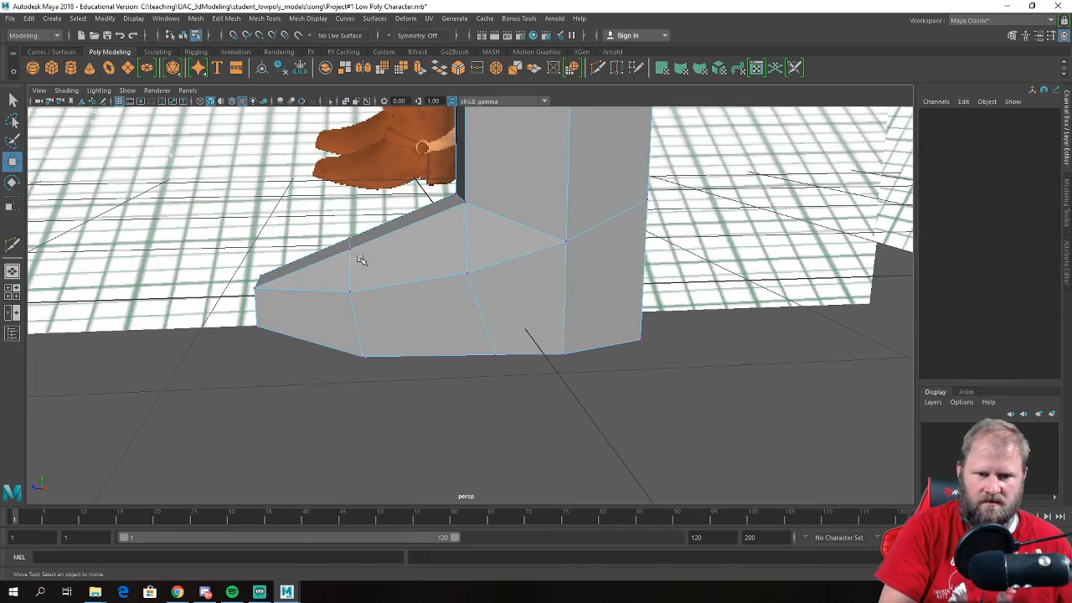
{"action": "left_click_drag", "start_coordinate": [360, 260], "coordinate": [360, 260]}
{"action": "left_click_drag", "start_coordinate": [350, 209], "coordinate": [475, 230]}
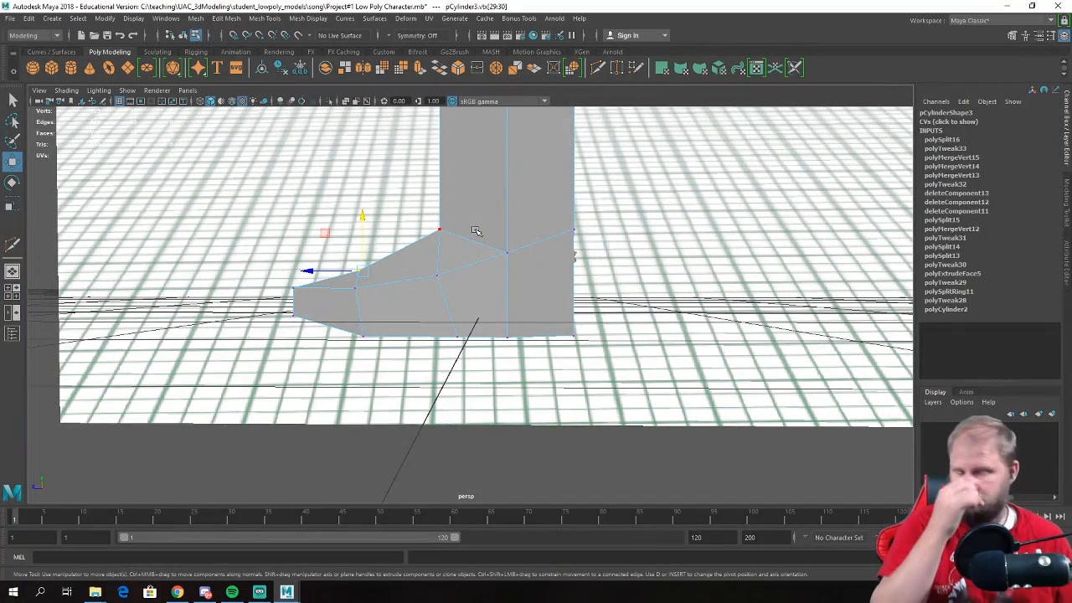
- Lower the back ankle vertices of the boot slightly
{"action": "left_click_drag", "start_coordinate": [651, 223], "coordinate": [545, 262], "text": "alt"}
{"action": "left_click_drag", "start_coordinate": [482, 202], "coordinate": [483, 202]}
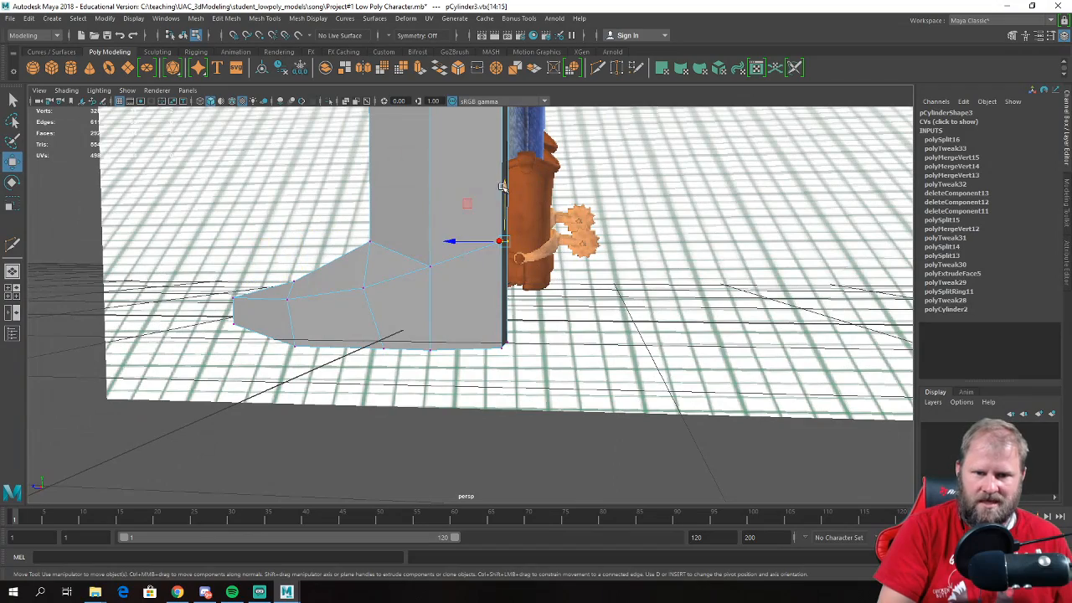
{"action": "key", "text": "e"}
{"action": "key", "text": "r"}
{"action": "key", "text": "w"}
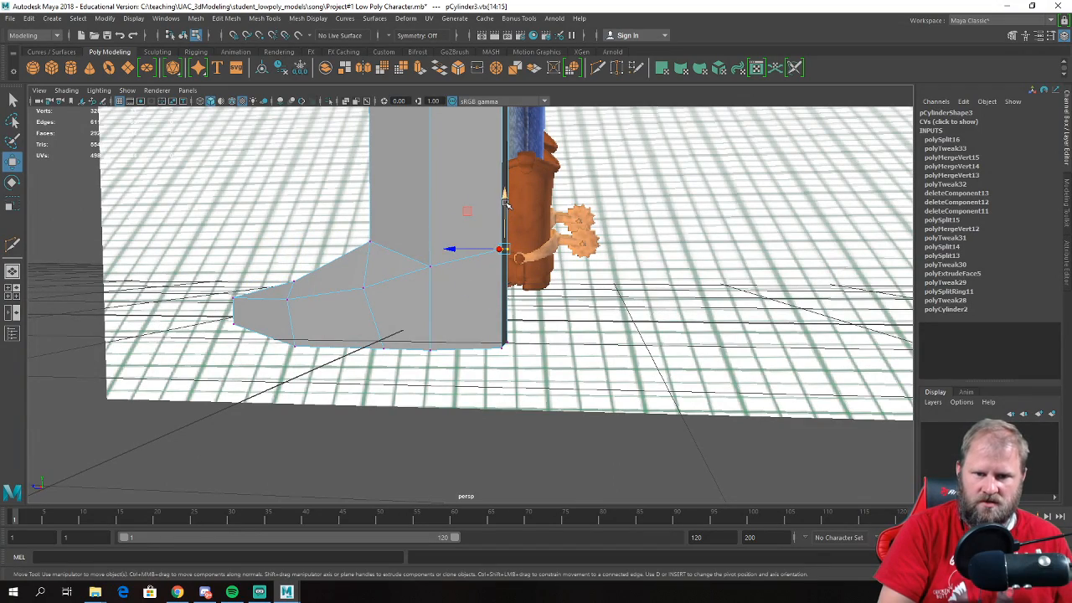
{"action": "left_click_drag", "start_coordinate": [504, 211], "coordinate": [446, 208], "text": "alt"}
- Insert an edge loop around the boot shaft just below its notched top rim
{"action": "right_click_drag", "start_coordinate": [447, 208], "coordinate": [482, 204]}
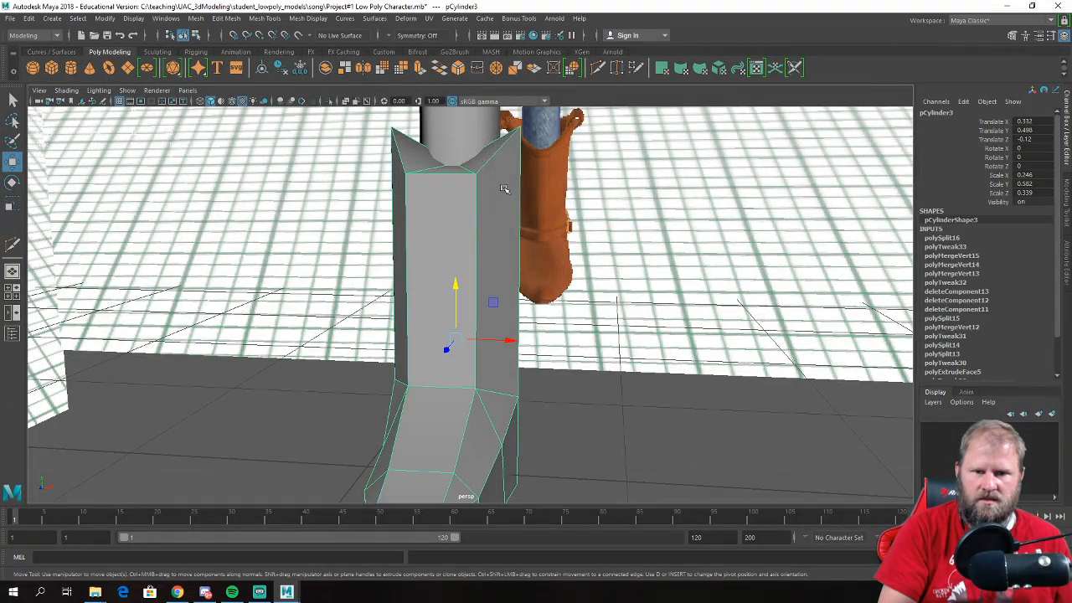
{"action": "left_click_drag", "start_coordinate": [501, 195], "coordinate": [533, 197], "text": "alt"}
{"action": "right_click_drag", "start_coordinate": [493, 196], "coordinate": [459, 209]}
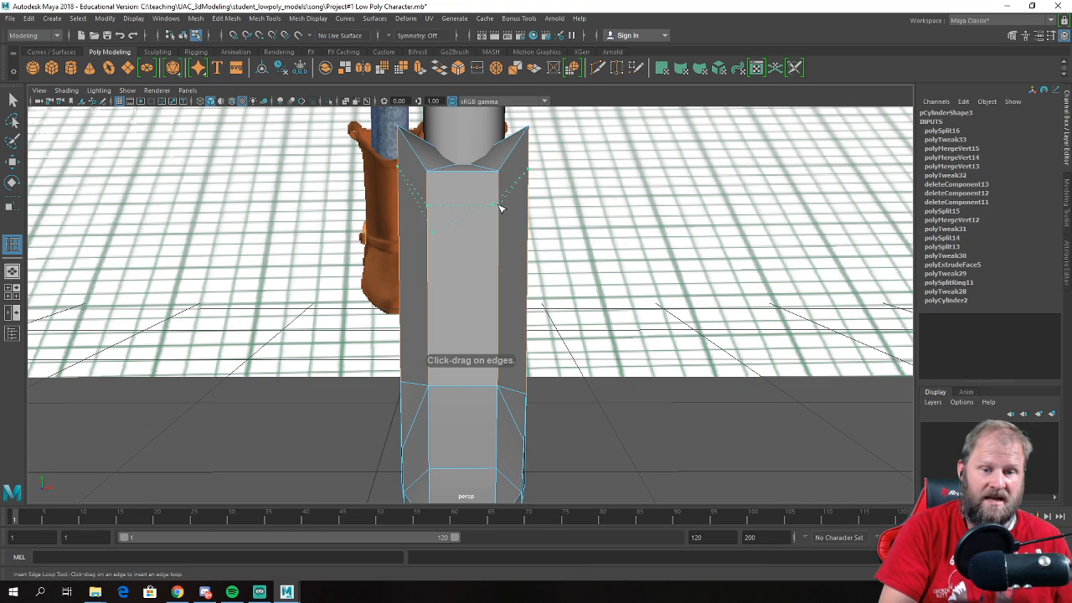
{"action": "left_click_drag", "start_coordinate": [501, 214], "coordinate": [502, 215]}
{"action": "key", "text": "w"}
- Pull the two side peaks of the boot rim outward to about 0.622 and 0.038 in X
{"action": "right_click_drag", "start_coordinate": [486, 187], "coordinate": [513, 151], "text": "alt"}
{"action": "middle_click_drag", "start_coordinate": [513, 151], "coordinate": [483, 215], "text": "alt"}
{"action": "left_click_drag", "start_coordinate": [483, 215], "coordinate": [488, 201], "text": "alt"}
{"action": "right_click_drag", "start_coordinate": [497, 171], "coordinate": [456, 170]}
{"action": "left_click", "coordinate": [518, 140]}
{"action": "left_click_drag", "start_coordinate": [582, 134], "coordinate": [593, 140]}
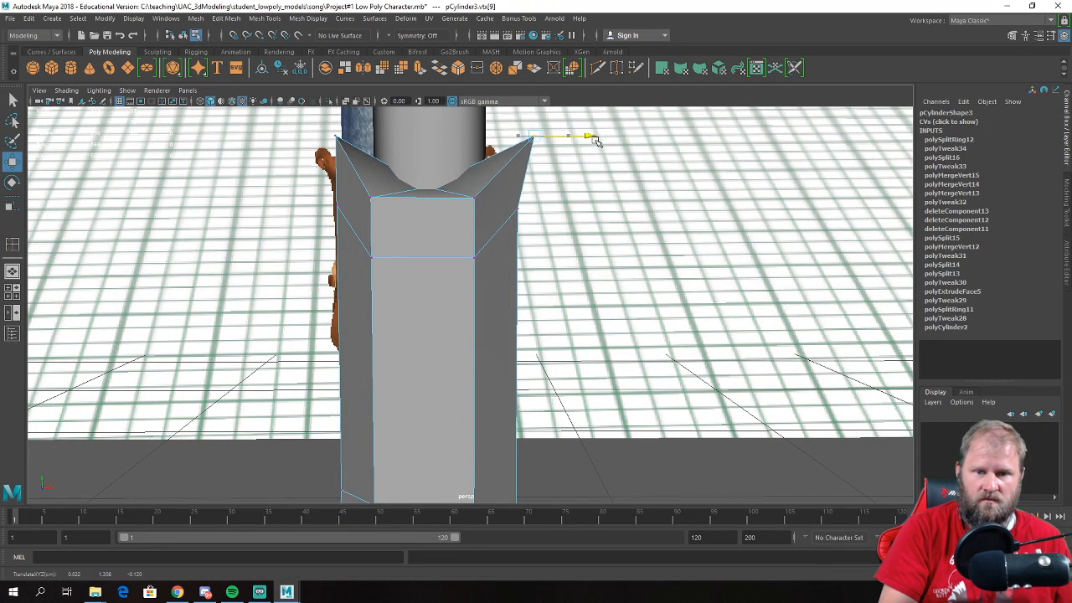
{"action": "left_click_drag", "start_coordinate": [383, 136], "coordinate": [375, 137]}
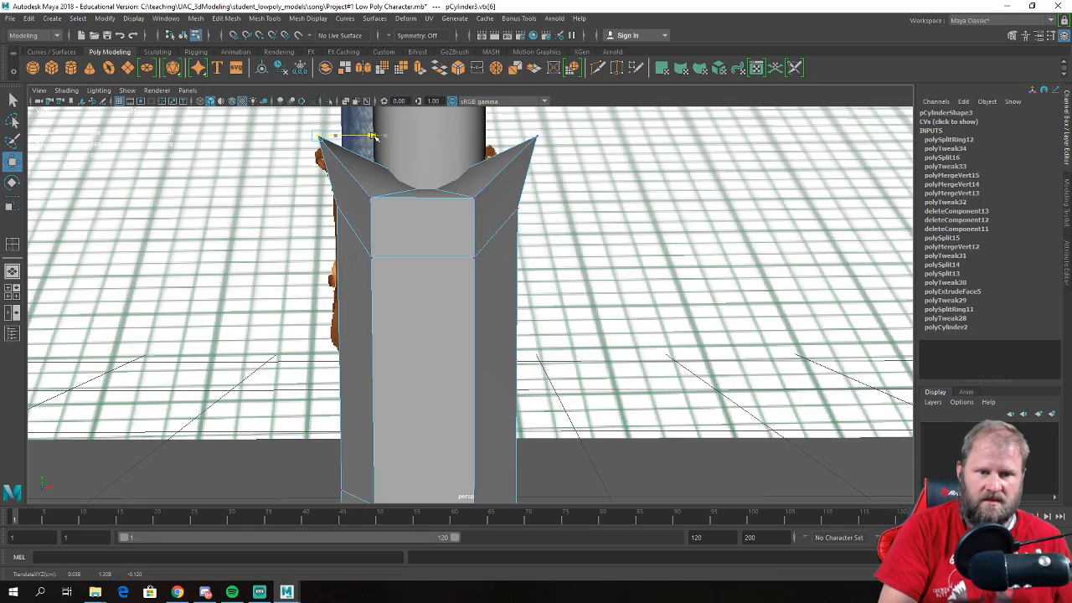
- Flare the front rim vertices of the boot shaft forward, beyond the edge loop below them
{"action": "left_click_drag", "start_coordinate": [521, 199], "coordinate": [434, 206], "text": "alt"}
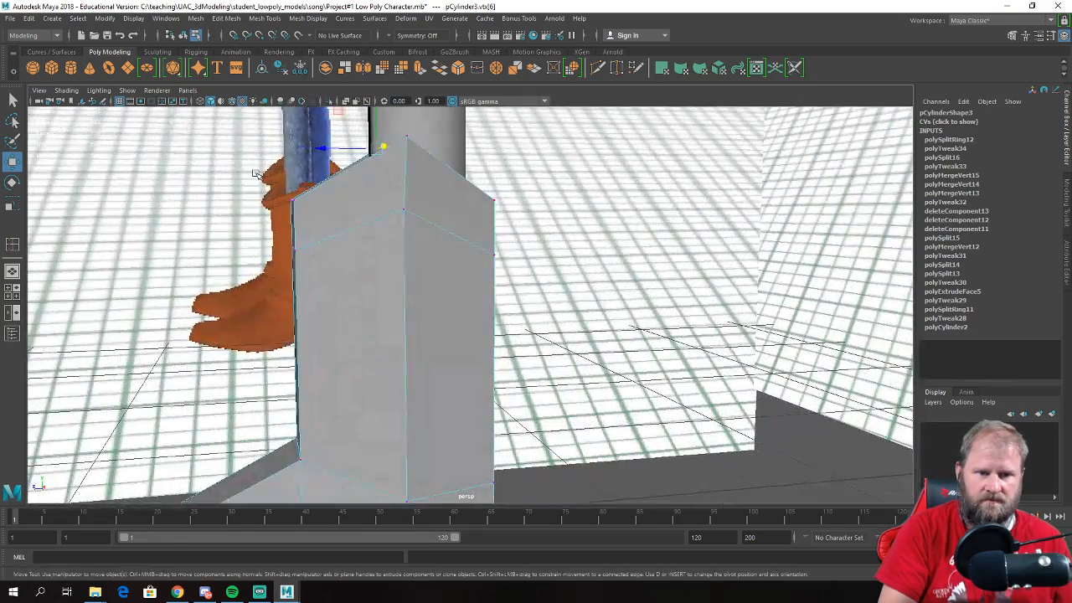
{"action": "left_click_drag", "start_coordinate": [247, 205], "coordinate": [521, 219], "text": "alt"}
{"action": "left_click_drag", "start_coordinate": [473, 178], "coordinate": [360, 226], "text": "alt"}
{"action": "key", "text": "ctrl+z"}
{"action": "left_click_drag", "start_coordinate": [477, 252], "coordinate": [548, 249], "text": "alt"}
{"action": "left_click", "coordinate": [546, 213]}
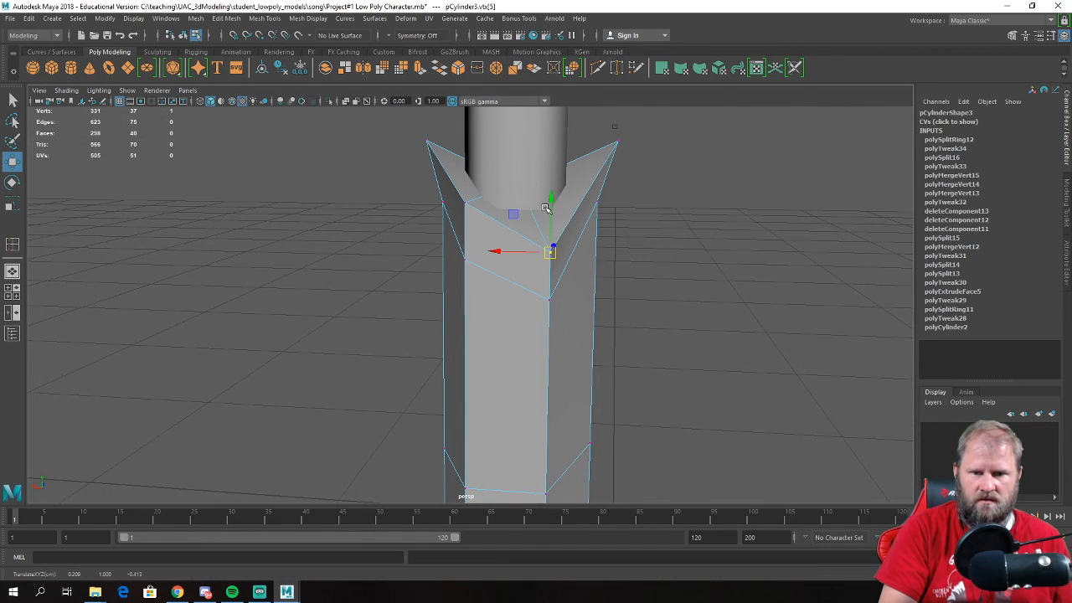
{"action": "left_click", "coordinate": [550, 300]}
{"action": "left_click_drag", "start_coordinate": [553, 246], "coordinate": [605, 281]}
- Move the two back rim vertices outward to about -0.45 in Z
{"action": "left_click_drag", "start_coordinate": [494, 205], "coordinate": [529, 226]}
{"action": "key", "text": "r"}
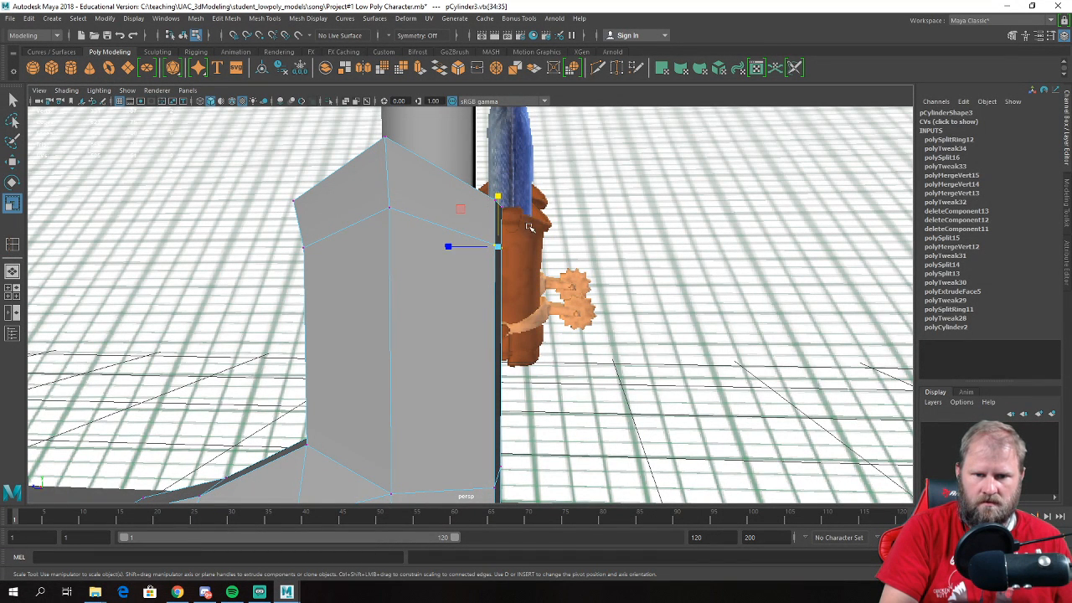
{"action": "key", "text": "w"}
{"action": "key", "text": "e"}
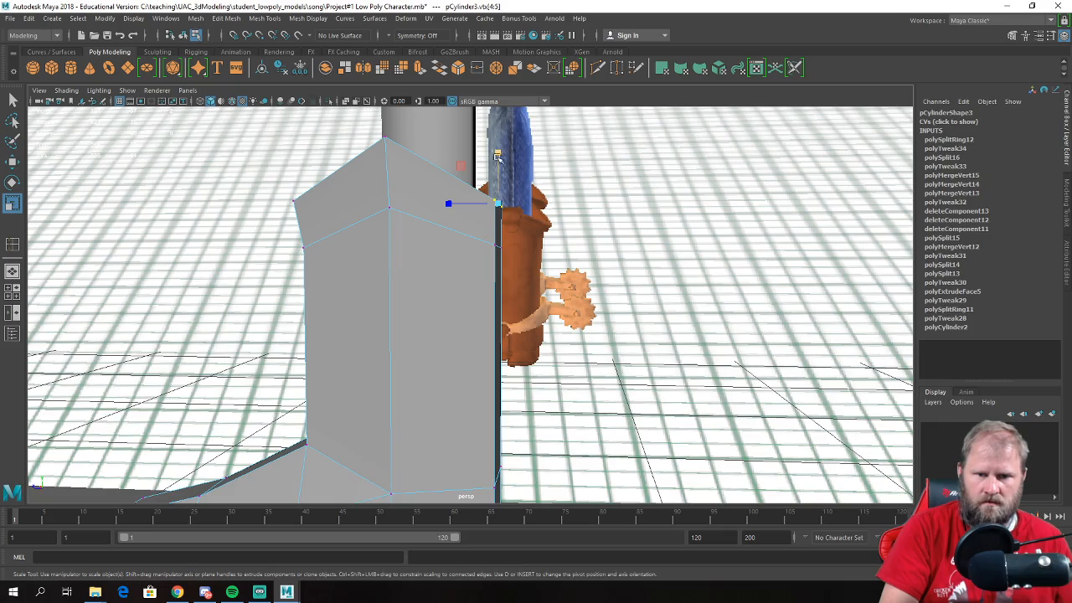
{"action": "key", "text": "w"}
{"action": "left_click_drag", "start_coordinate": [448, 206], "coordinate": [465, 207]}
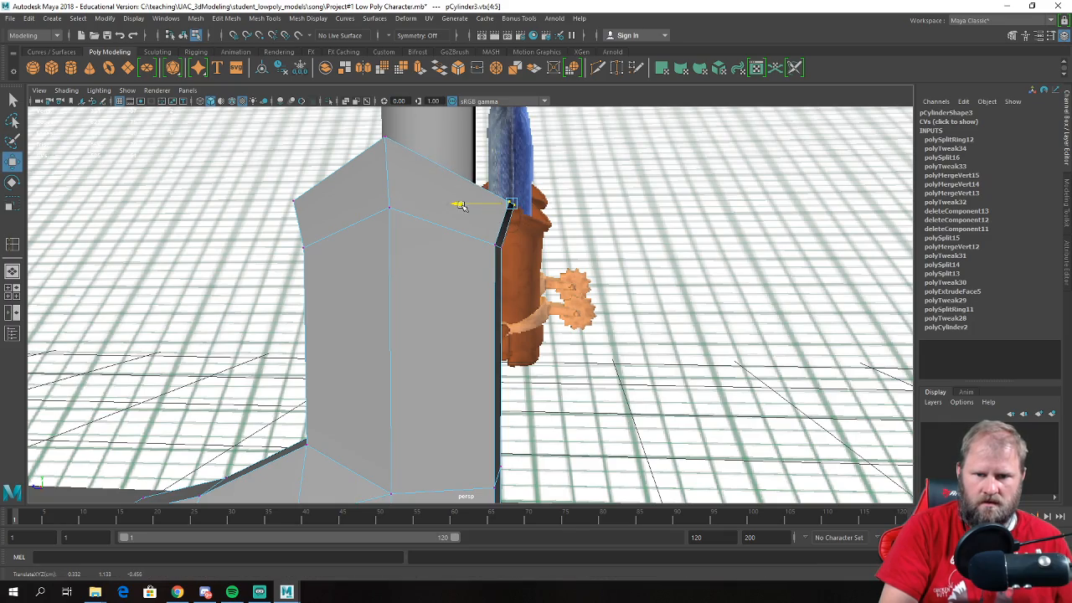
- Return to object mode and slide the whole boot back to -0.182 in Z
{"action": "right_click_drag", "start_coordinate": [462, 206], "coordinate": [381, 243], "text": "alt"}
{"action": "left_click_drag", "start_coordinate": [381, 243], "coordinate": [439, 287], "text": "alt"}
{"action": "right_click_drag", "start_coordinate": [437, 270], "coordinate": [484, 251]}
{"action": "left_click", "coordinate": [527, 320]}
{"action": "right_click_drag", "start_coordinate": [526, 319], "coordinate": [471, 334], "text": "alt"}
{"action": "mouse_move", "coordinate": [470, 334]}
{"action": "left_mouse_down", "text": "alt"}
{"action": "mouse_move", "coordinate": [503, 351]}
{"action": "mouse_move", "coordinate": [570, 356]}
{"action": "mouse_move", "coordinate": [594, 376]}
{"action": "mouse_move", "coordinate": [455, 345]}
{"action": "mouse_move", "coordinate": [463, 335]}
{"action": "left_mouse_up", "text": "alt"}
{"action": "left_click", "coordinate": [463, 335]}
{"action": "left_click_drag", "start_coordinate": [427, 312], "coordinate": [394, 322], "text": "alt"}
{"action": "key", "text": "space"}
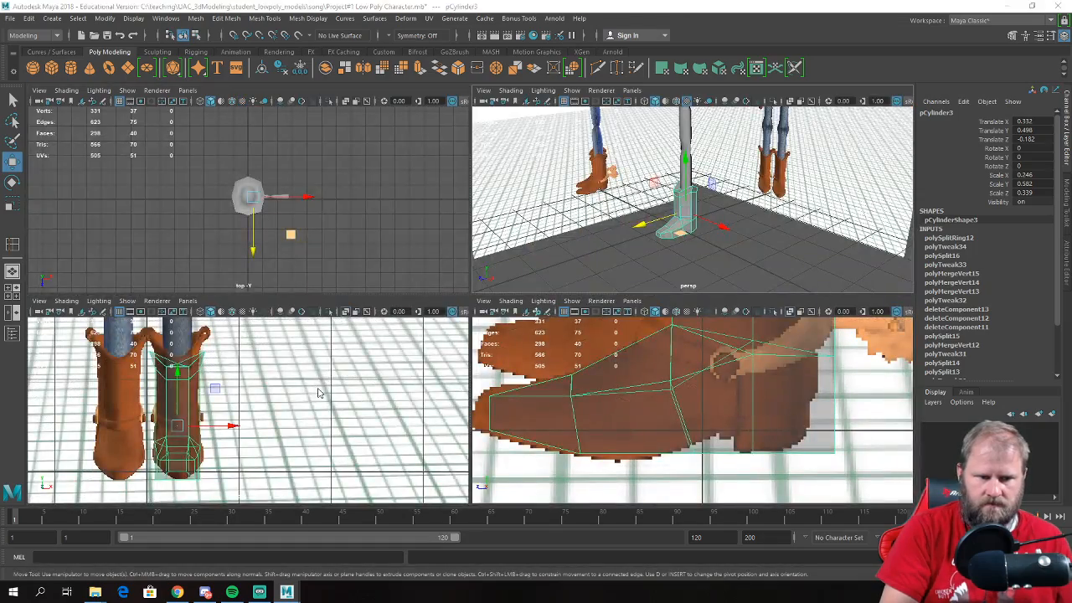
- In the front view, raise the rim and upper edge-loop vertices toward the reference boot top, then return to object mode
{"action": "key", "text": "space"}
{"action": "left_click_drag", "start_coordinate": [325, 296], "coordinate": [320, 266]}
{"action": "right_click", "coordinate": [334, 244]}
{"action": "right_click_drag", "start_coordinate": [334, 245], "coordinate": [280, 244]}
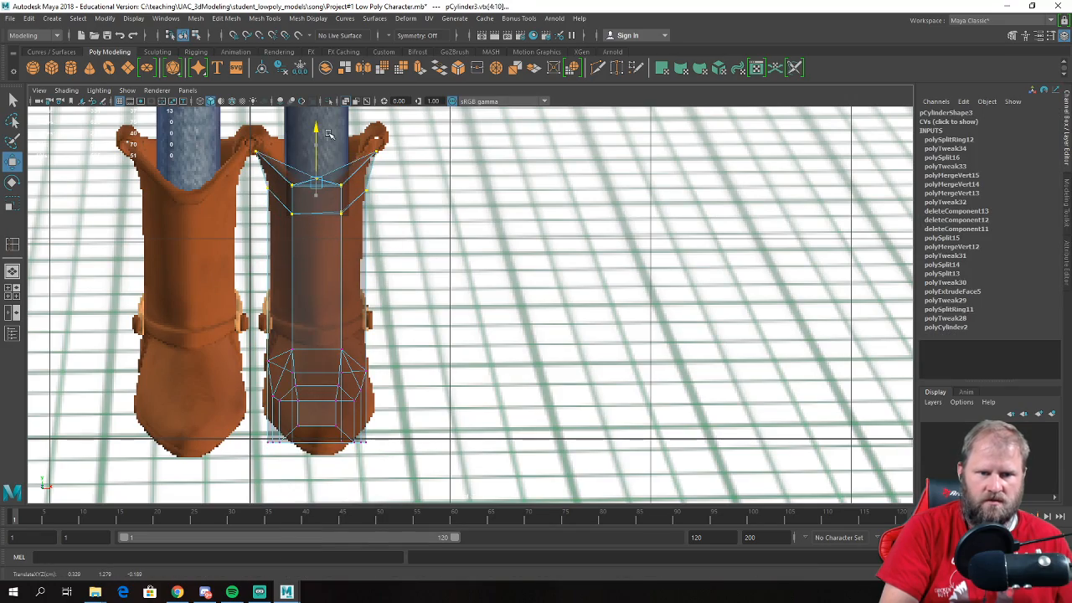
{"action": "key", "text": "space"}
{"action": "key", "text": "space"}
{"action": "left_click_drag", "start_coordinate": [697, 278], "coordinate": [684, 374], "text": "alt"}
{"action": "right_click_drag", "start_coordinate": [472, 270], "coordinate": [530, 255]}
{"action": "left_click", "coordinate": [559, 323]}
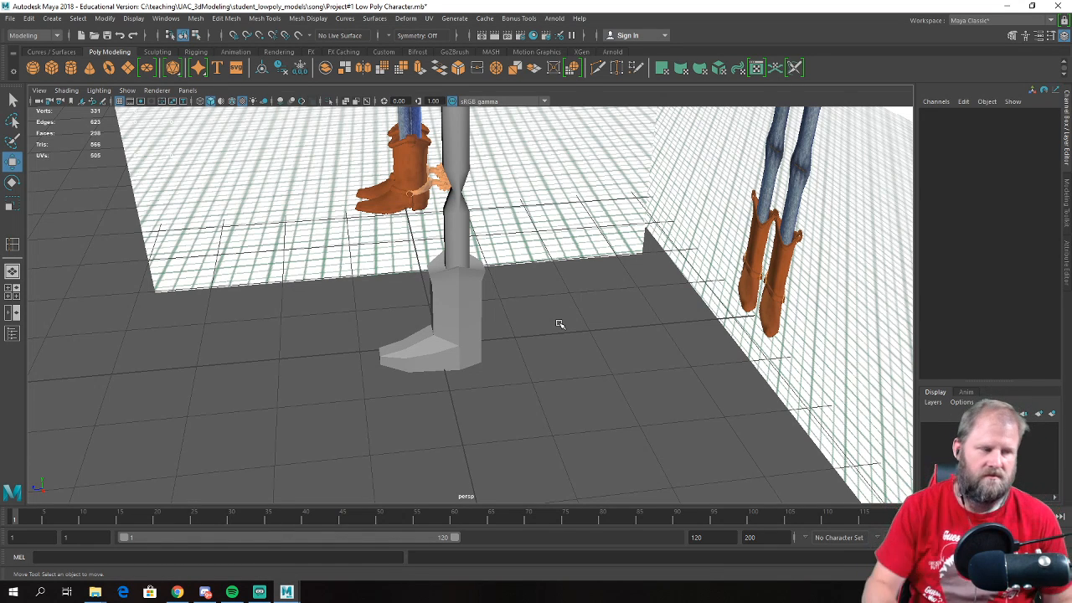
- Cut an edge with Multi-Cut from one side ankle vertex down across the sole ahead of the heel and up the other side
{"action": "left_click", "coordinate": [456, 332]}
{"action": "left_click_drag", "start_coordinate": [457, 333], "coordinate": [425, 330], "text": "alt"}
{"action": "right_click_drag", "start_coordinate": [425, 331], "coordinate": [457, 371], "text": "alt"}
{"action": "left_click_drag", "start_coordinate": [458, 371], "coordinate": [416, 266], "text": "alt"}
{"action": "right_click_drag", "start_coordinate": [413, 254], "coordinate": [383, 255]}
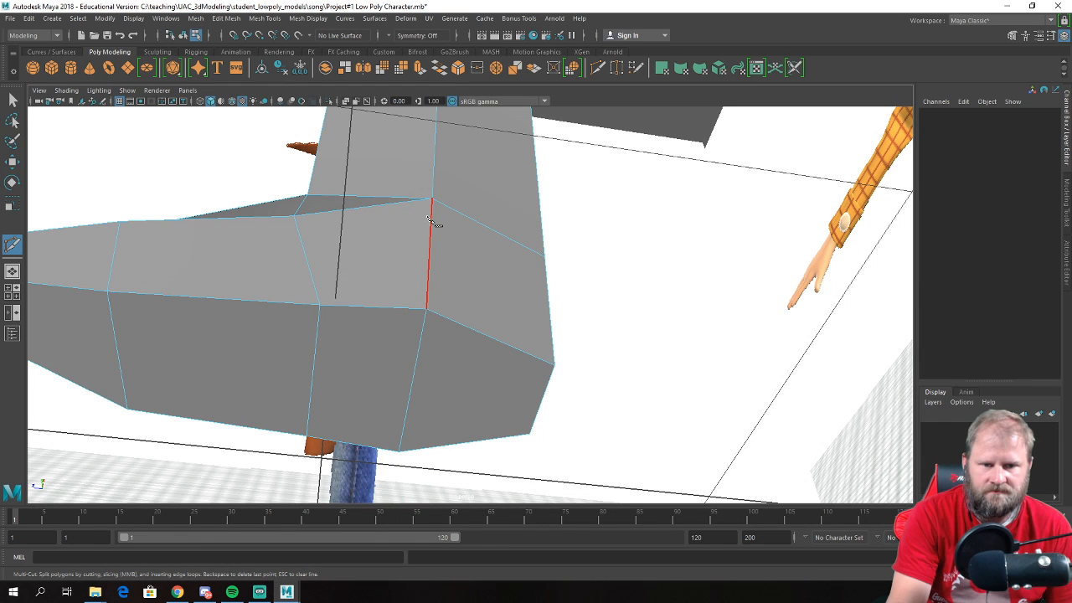
{"action": "left_click", "coordinate": [432, 198]}
{"action": "left_click", "coordinate": [392, 308]}
{"action": "left_click_drag", "start_coordinate": [395, 311], "coordinate": [295, 362], "text": "alt"}
{"action": "left_click", "coordinate": [324, 414]}
{"action": "left_click_drag", "start_coordinate": [326, 413], "coordinate": [487, 273], "text": "alt"}
{"action": "left_click", "coordinate": [518, 320]}
{"action": "key", "text": "w"}
- Select the new edge across the sole and scale it along the foot's length to straighten it
{"action": "right_click", "coordinate": [486, 273]}
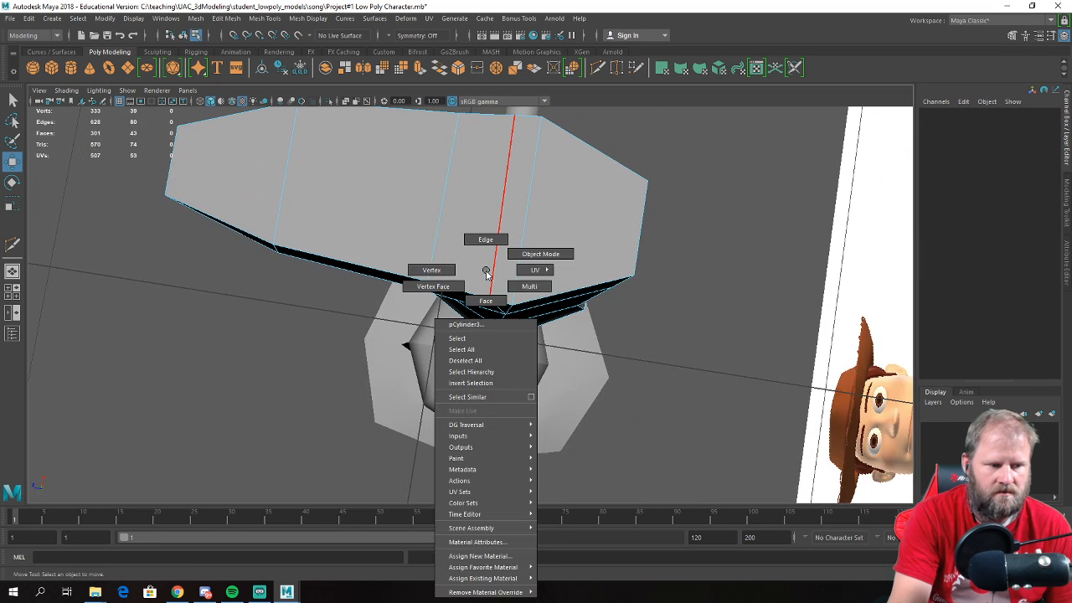
{"action": "right_click_drag", "start_coordinate": [503, 255], "coordinate": [500, 236]}
{"action": "left_click", "coordinate": [503, 231]}
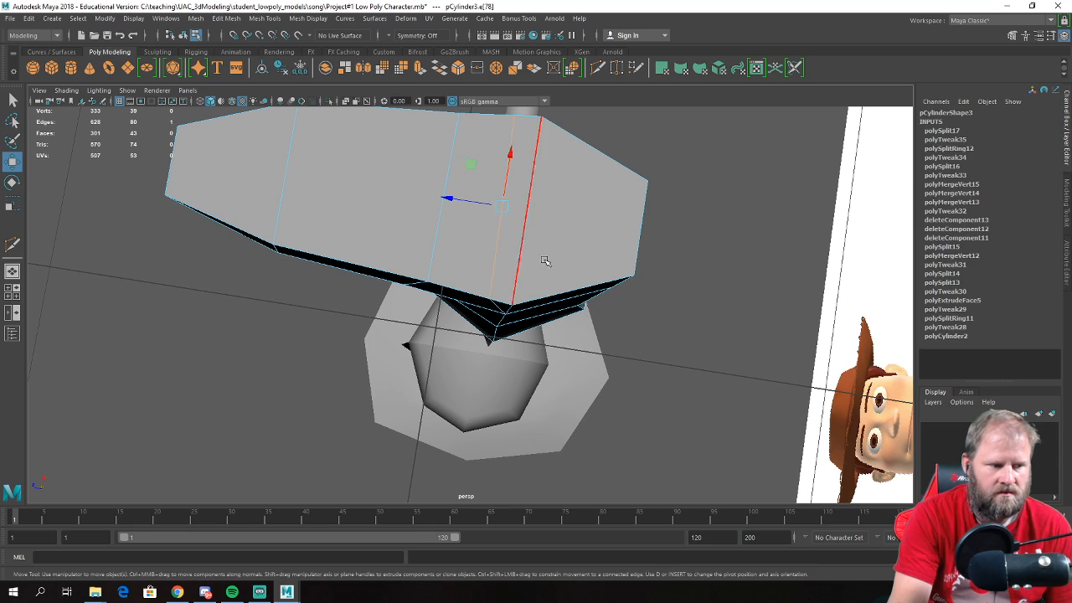
{"action": "left_click_drag", "start_coordinate": [528, 275], "coordinate": [502, 268], "text": "alt"}
{"action": "key", "text": "e"}
{"action": "key", "text": "r"}
{"action": "left_click_drag", "start_coordinate": [445, 240], "coordinate": [472, 242]}
{"action": "key", "text": "w"}
{"action": "left_click_drag", "start_coordinate": [474, 230], "coordinate": [484, 349], "text": "alt"}
- In the side view, raise the new sole edge to about 0.037 in Y to form the arch ahead of the heel
{"action": "key", "text": "space"}
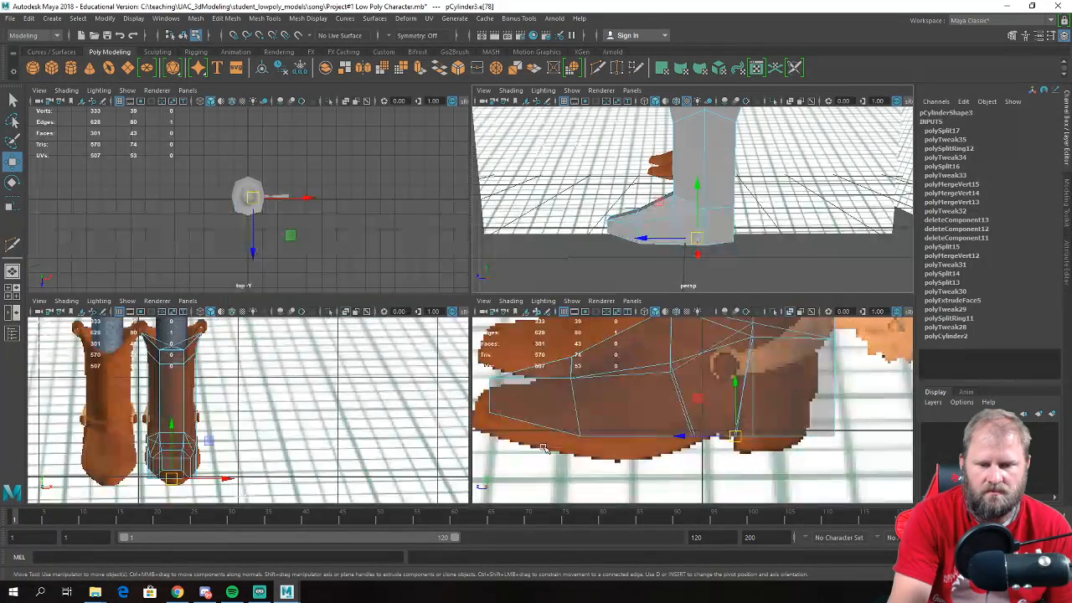
{"action": "key", "text": "space"}
{"action": "scroll", "coordinate": [491, 315], "scroll_direction": "up", "scroll_amount": 2}
{"action": "left_click_drag", "start_coordinate": [432, 304], "coordinate": [444, 262]}
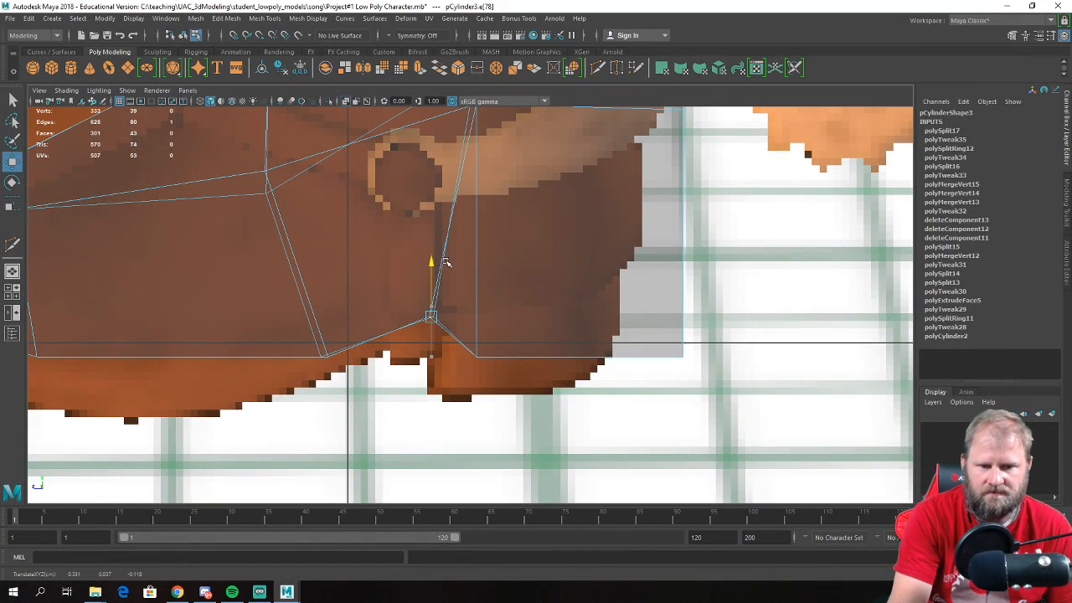
{"action": "scroll", "coordinate": [431, 268], "scroll_direction": "down", "scroll_amount": 10}
{"action": "scroll", "coordinate": [431, 269], "scroll_direction": "up", "scroll_amount": 4}
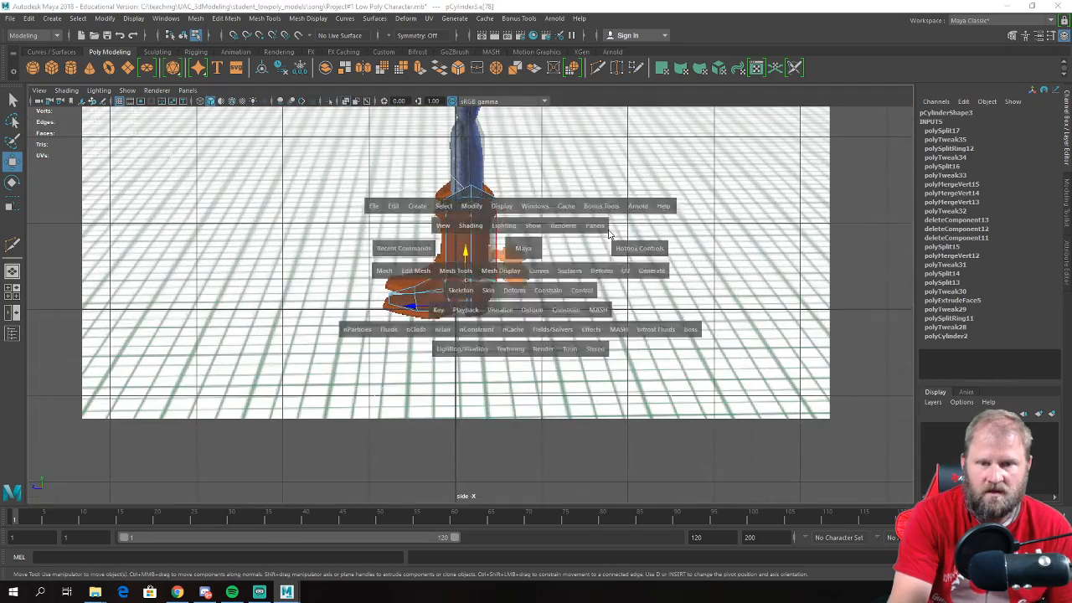
{"action": "key", "text": "space"}
{"action": "key", "text": "space"}
- Select the heel's bottom face and adjust its size with the Scale tool
{"action": "left_click_drag", "start_coordinate": [701, 263], "coordinate": [546, 282], "text": "alt"}
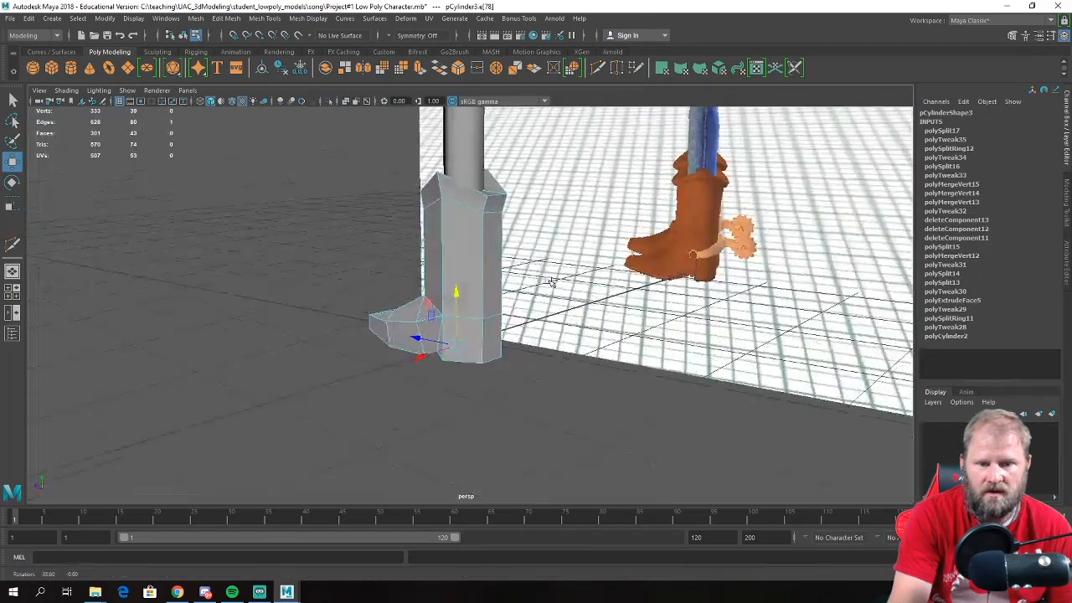
{"action": "right_click_drag", "start_coordinate": [545, 282], "coordinate": [751, 414], "text": "alt"}
{"action": "left_click_drag", "start_coordinate": [750, 414], "coordinate": [545, 302], "text": "alt"}
{"action": "right_click_drag", "start_coordinate": [455, 271], "coordinate": [455, 299]}
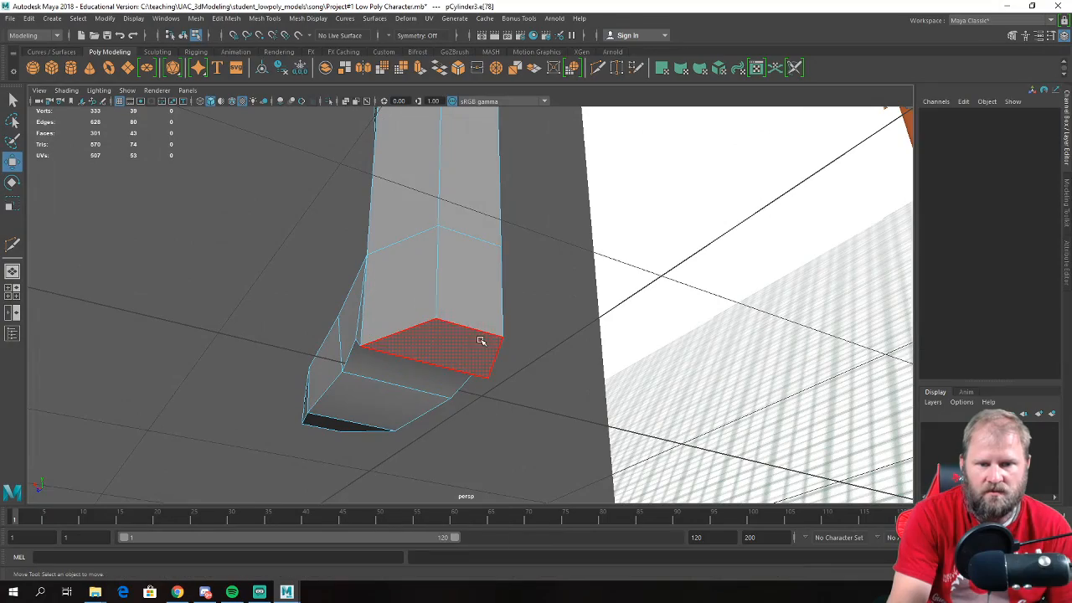
{"action": "left_click", "coordinate": [474, 343]}
{"action": "key", "text": "e"}
{"action": "key", "text": "r"}
{"action": "left_click_drag", "start_coordinate": [373, 335], "coordinate": [453, 264]}
{"action": "left_click", "coordinate": [494, 232]}
{"action": "left_click", "coordinate": [457, 260]}
{"action": "key", "text": "e"}
{"action": "key", "text": "r"}
{"action": "left_click_drag", "start_coordinate": [460, 227], "coordinate": [483, 393]}
- Nudge the inner ball-of-foot side vertices slightly toward the toe and return to object mode
{"action": "right_click_drag", "start_coordinate": [457, 302], "coordinate": [410, 277]}
{"action": "left_click_drag", "start_coordinate": [349, 335], "coordinate": [443, 420]}
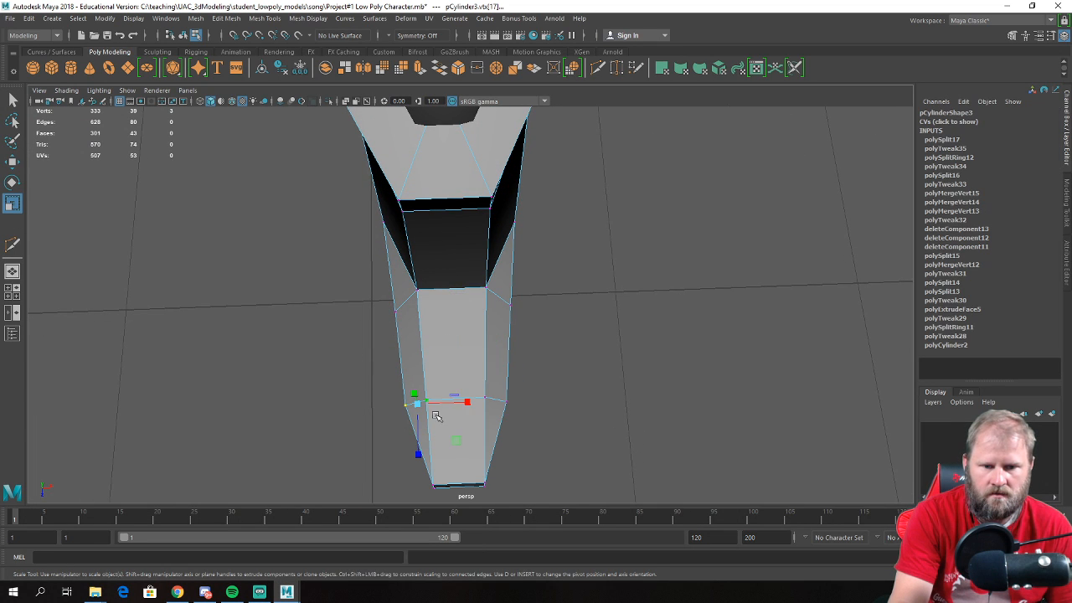
{"action": "key", "text": "w"}
{"action": "left_click_drag", "start_coordinate": [477, 340], "coordinate": [510, 419]}
{"action": "left_click_drag", "start_coordinate": [346, 352], "coordinate": [464, 404]}
{"action": "left_click_drag", "start_coordinate": [412, 460], "coordinate": [415, 466]}
{"action": "left_click_drag", "start_coordinate": [461, 465], "coordinate": [455, 297], "text": "alt"}
{"action": "right_click_drag", "start_coordinate": [457, 275], "coordinate": [505, 243]}
{"action": "left_click", "coordinate": [618, 322]}
- Review the whole figure with the new boot against the front and side reference images
{"action": "scroll", "coordinate": [619, 327], "scroll_direction": "down", "scroll_amount": 3}
{"action": "middle_click_drag", "start_coordinate": [612, 345], "coordinate": [568, 445], "text": "alt"}
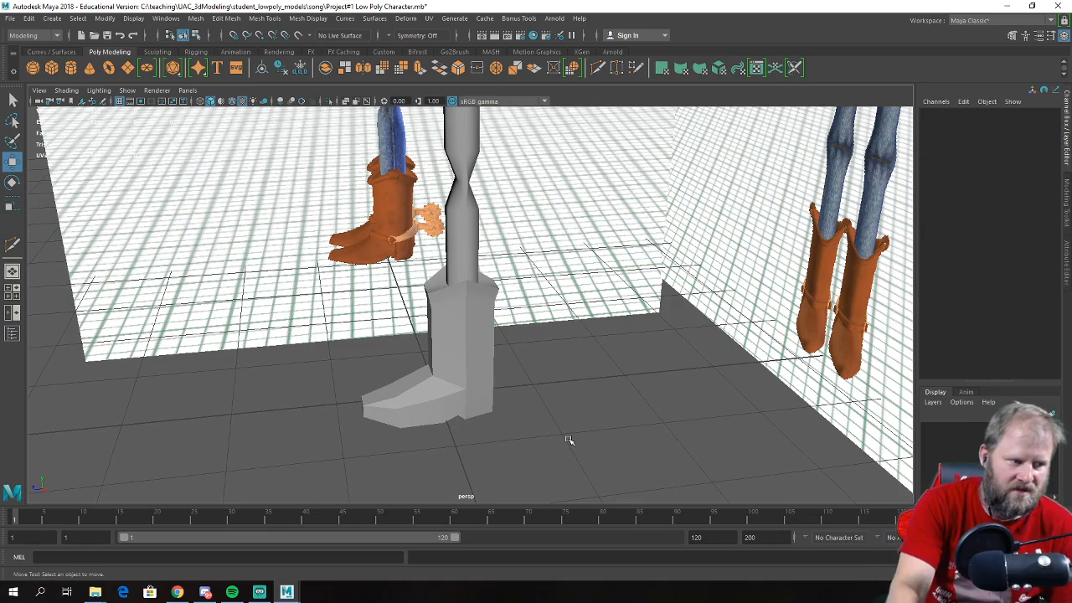
{"action": "scroll", "coordinate": [527, 489], "scroll_direction": "down", "scroll_amount": 5}
{"action": "left_click_drag", "start_coordinate": [438, 383], "coordinate": [526, 328], "text": "alt"}
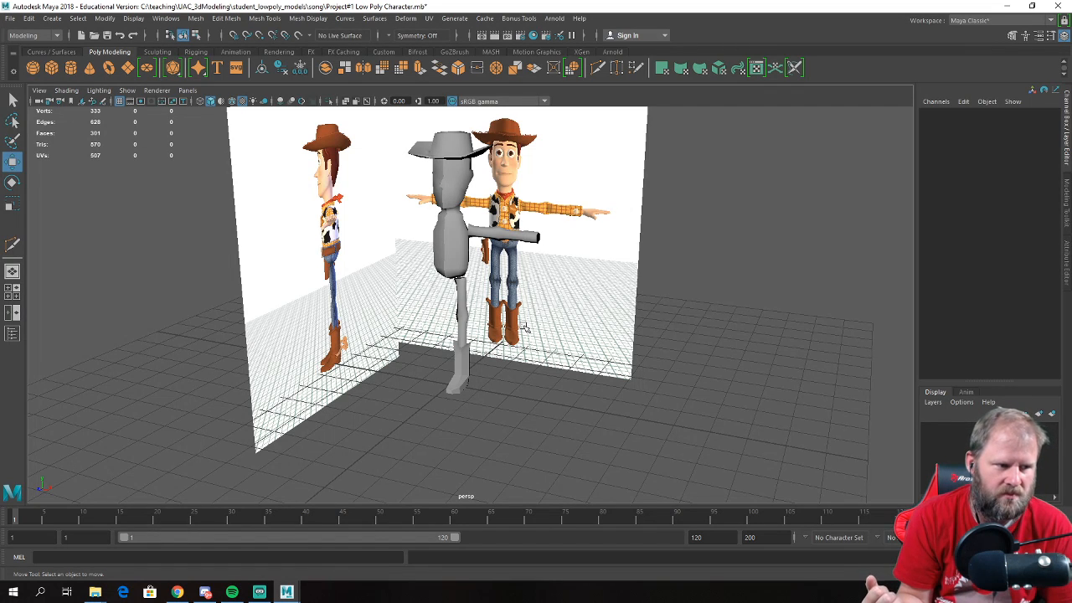
{"action": "left_click_drag", "start_coordinate": [509, 320], "coordinate": [469, 373], "text": "alt"}
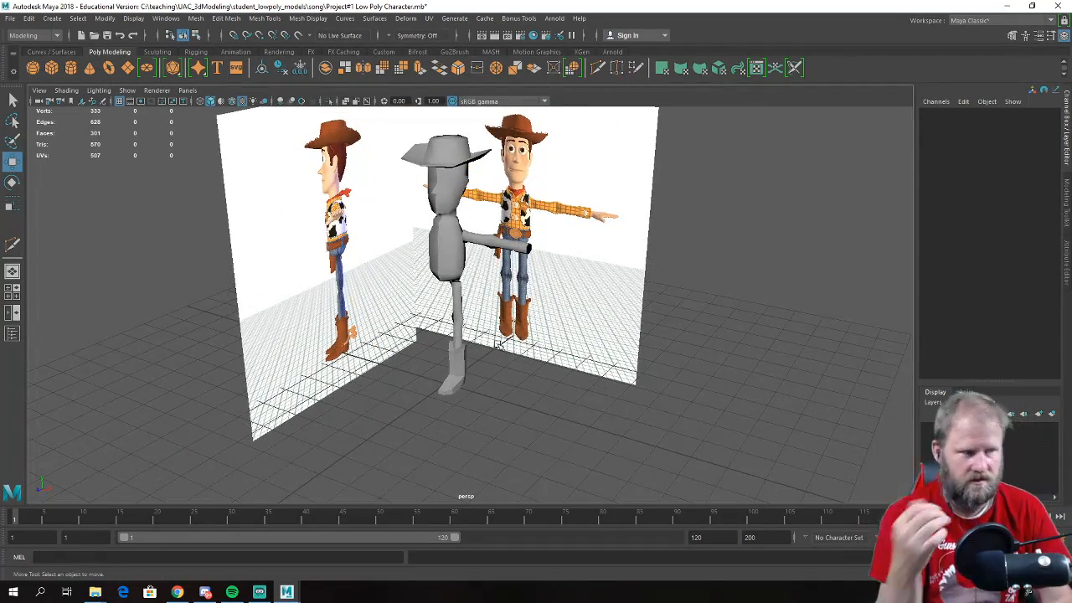
{"action": "scroll", "coordinate": [499, 345], "scroll_direction": "down", "scroll_amount": 5}
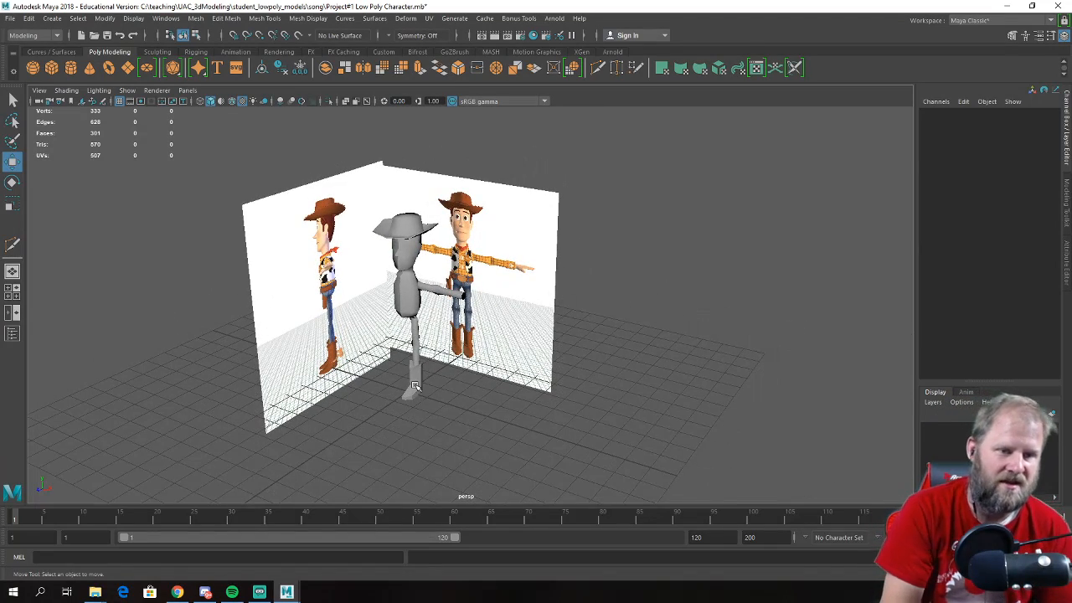
{"action": "mouse_move", "coordinate": [477, 379]}
{"action": "left_mouse_down", "text": "alt"}
{"action": "mouse_move", "coordinate": [507, 368]}
{"action": "mouse_move", "coordinate": [459, 374]}
{"action": "left_mouse_up", "text": "alt"}
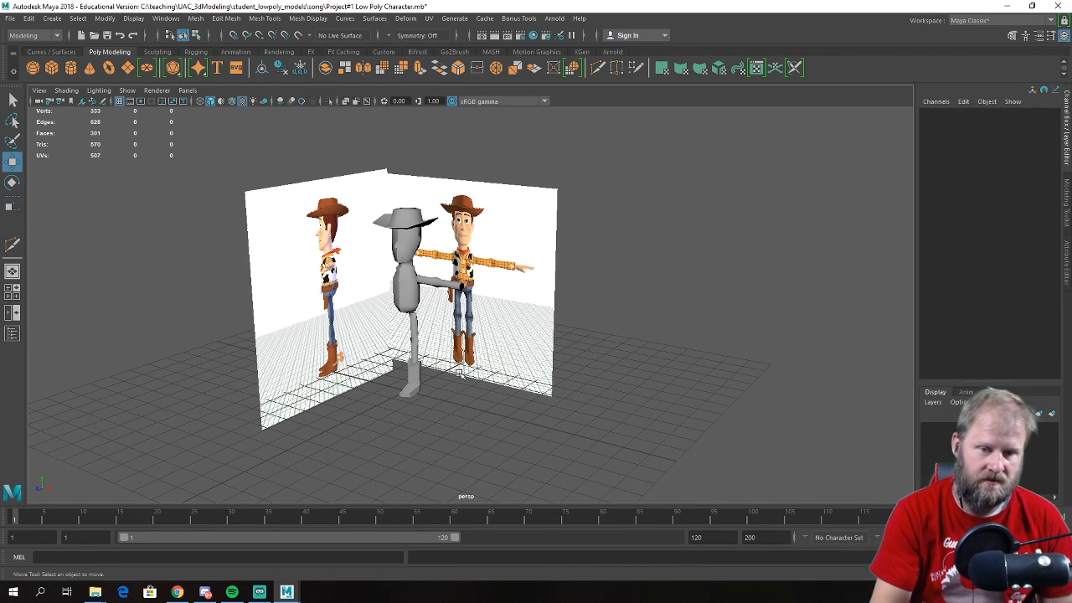
- Inspect the separate torso, boot and arm meshes by selecting them and viewing the model from several angles
{"action": "left_click", "coordinate": [410, 291]}
{"action": "scroll", "coordinate": [404, 296], "scroll_direction": "up", "scroll_amount": 5}
{"action": "left_click_drag", "start_coordinate": [402, 296], "coordinate": [343, 368], "text": "alt"}
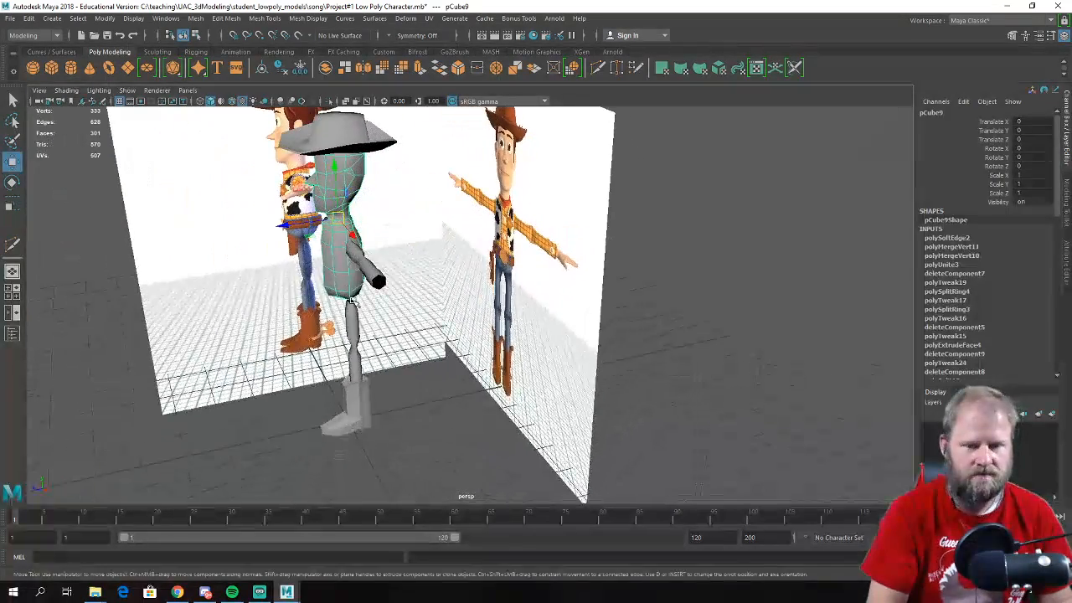
{"action": "left_click", "coordinate": [351, 399]}
{"action": "middle_click_drag", "start_coordinate": [432, 358], "coordinate": [456, 339], "text": "alt"}
{"action": "left_click_drag", "start_coordinate": [443, 363], "coordinate": [458, 385], "text": "alt"}
{"action": "left_click", "coordinate": [456, 385]}
{"action": "middle_click_drag", "start_coordinate": [456, 385], "coordinate": [515, 379], "text": "alt"}
{"action": "left_click_drag", "start_coordinate": [514, 378], "coordinate": [437, 330], "text": "alt"}
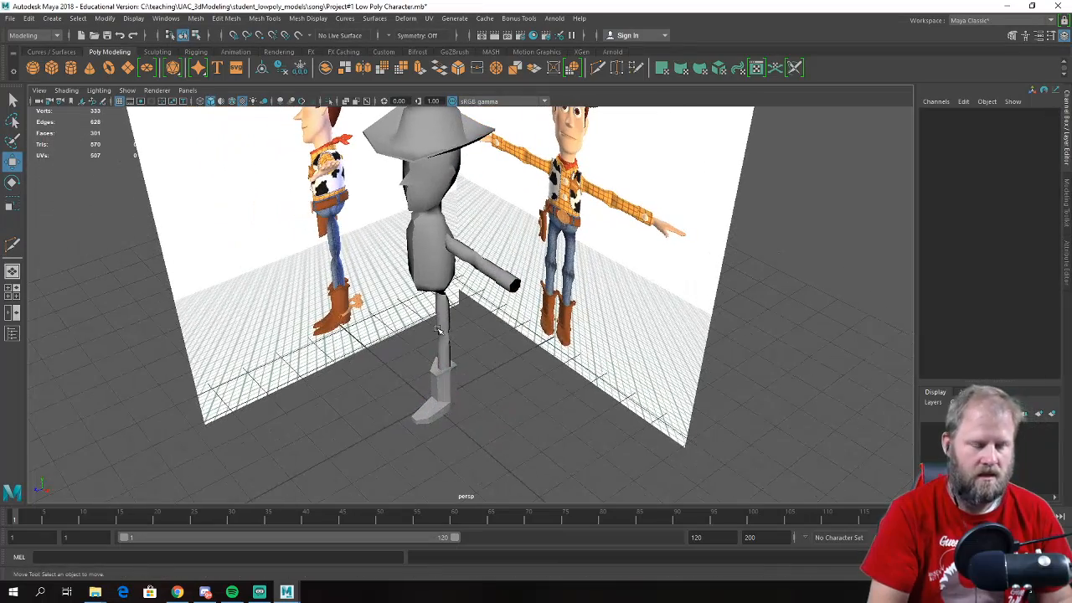
{"action": "left_click", "coordinate": [437, 271]}
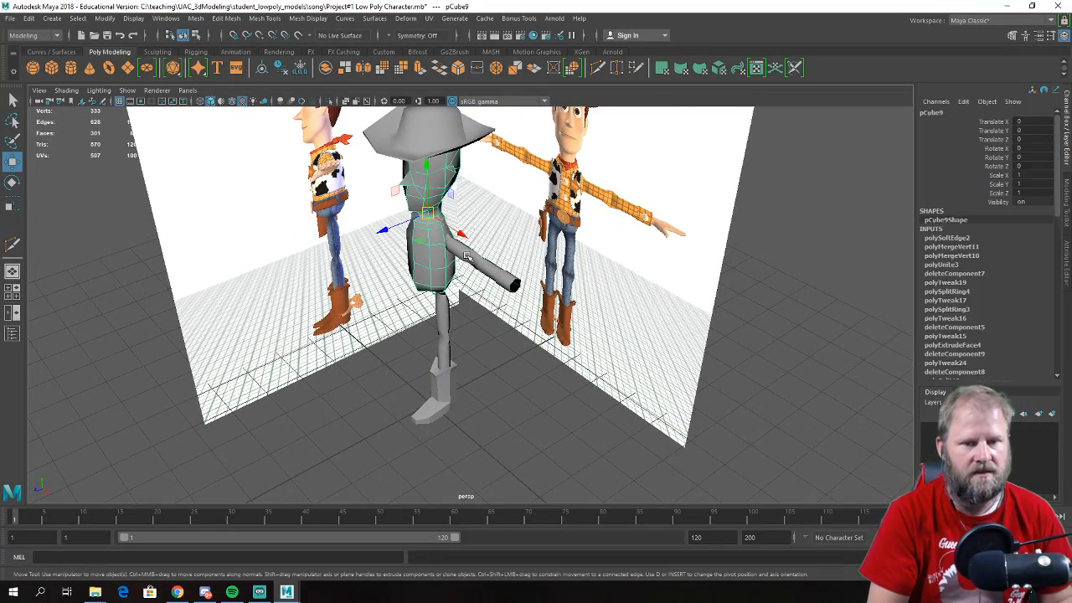
{"action": "left_click", "coordinate": [485, 264]}
{"action": "left_click_drag", "start_coordinate": [497, 326], "coordinate": [523, 308], "text": "alt"}
{"action": "left_click", "coordinate": [495, 336]}
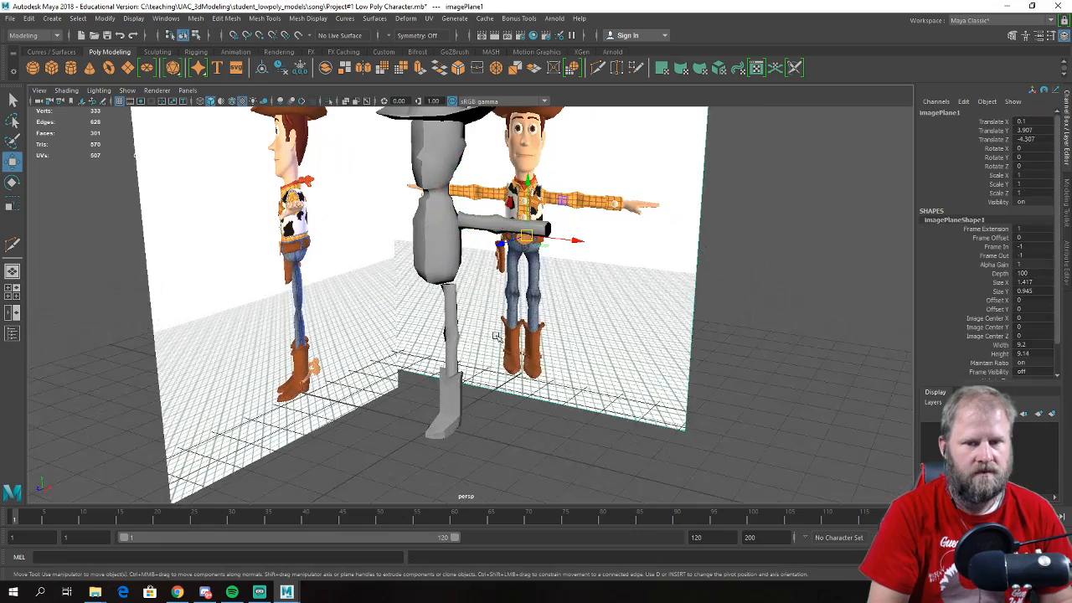
{"action": "scroll", "coordinate": [494, 336], "scroll_direction": "down", "scroll_amount": 3}
{"action": "left_click", "coordinate": [513, 376]}
{"action": "mouse_move", "coordinate": [513, 376]}
{"action": "left_mouse_down", "text": "alt"}
{"action": "mouse_move", "coordinate": [561, 360]}
{"action": "mouse_move", "coordinate": [506, 370]}
{"action": "left_mouse_up", "text": "alt"}
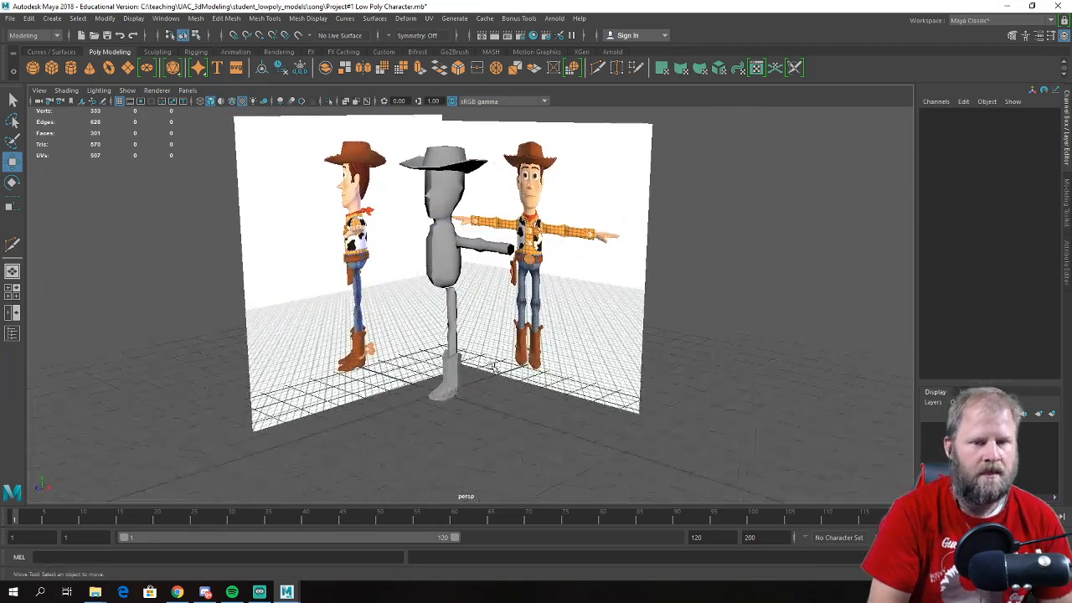
- Save the Woody scene under the new name woody_class_review.ma in the song folder and orbit around the figure
{"action": "left_click", "coordinate": [30, 18]}
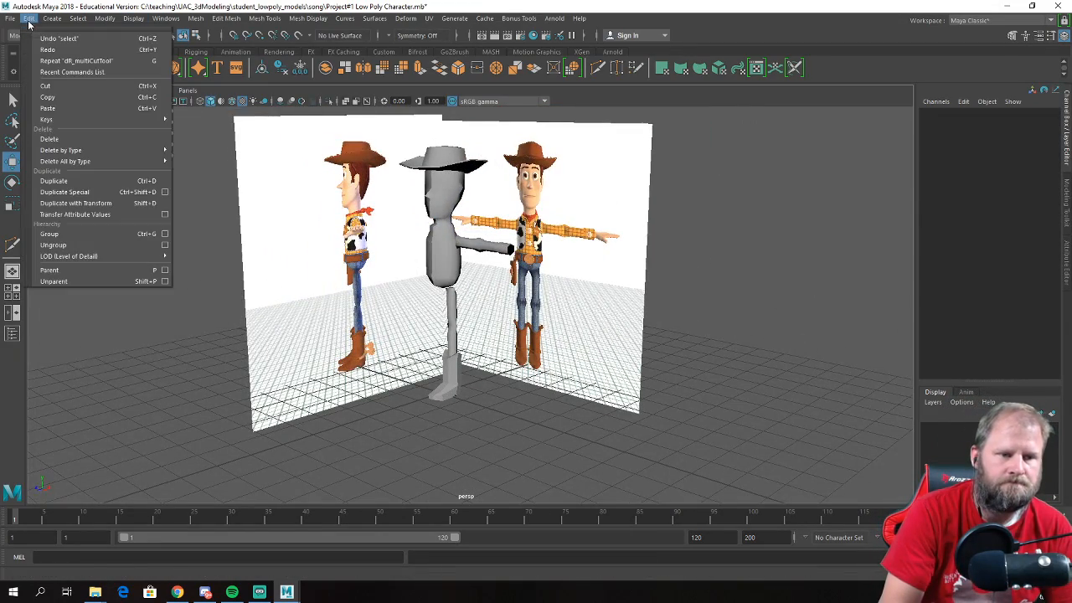
{"action": "mouse_move", "coordinate": [10, 18]}
{"action": "mouse_move", "coordinate": [64, 203]}
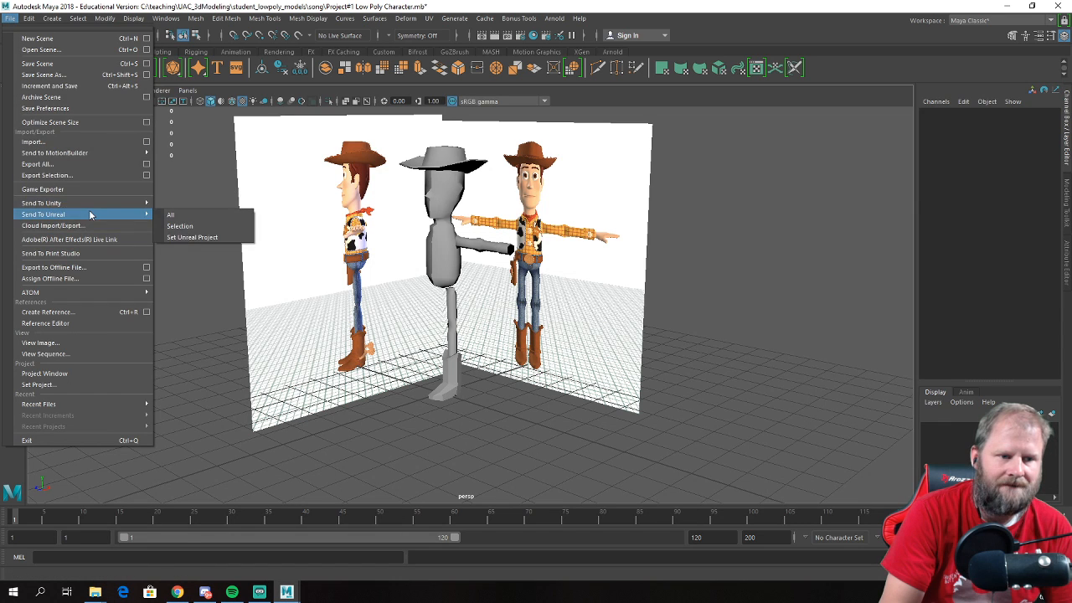
{"action": "left_click", "coordinate": [99, 74]}
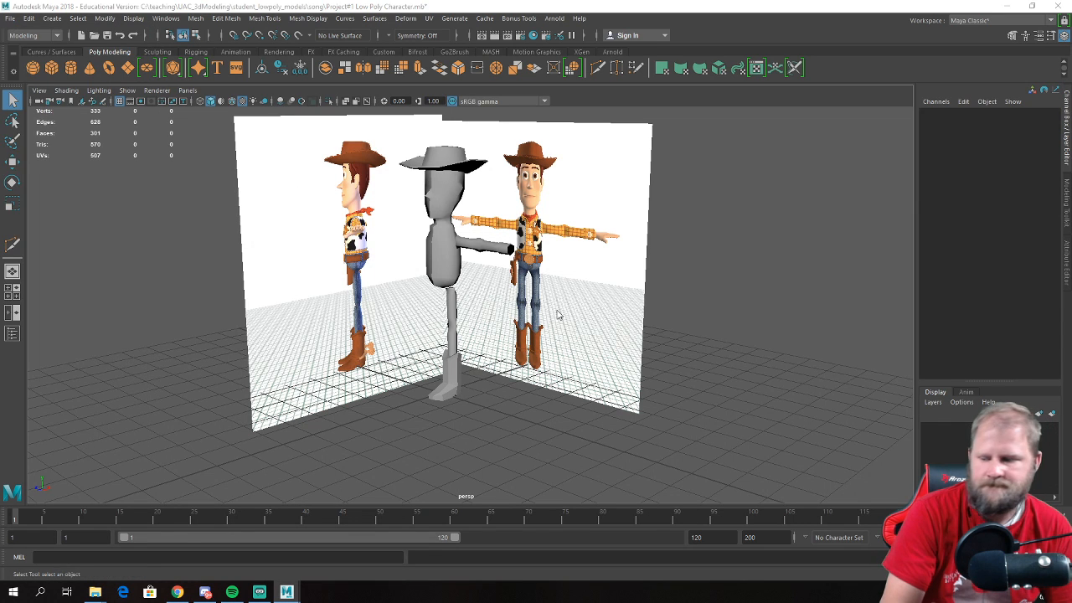
{"action": "left_click_drag", "start_coordinate": [0, 126], "coordinate": [0, 127]}
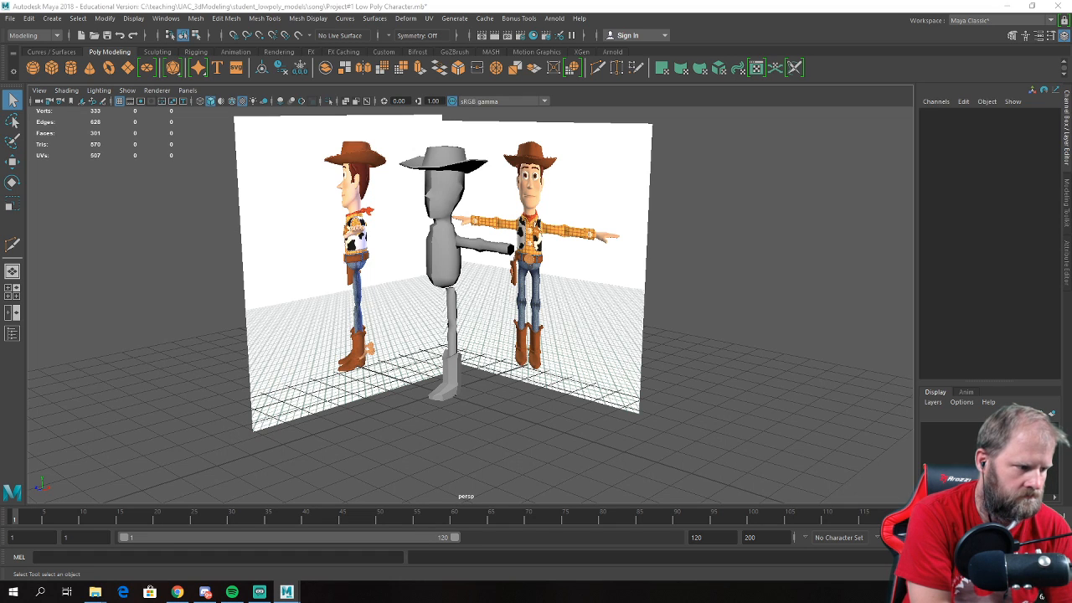
{"action": "key", "text": "w"}
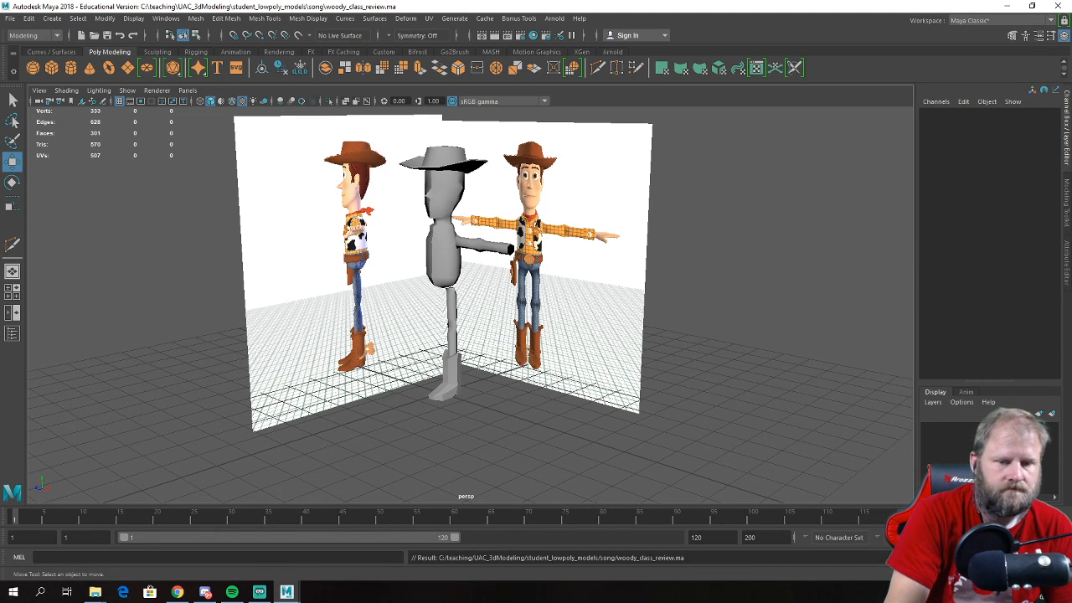
{"action": "left_click_drag", "start_coordinate": [444, 405], "coordinate": [424, 409], "text": "alt"}
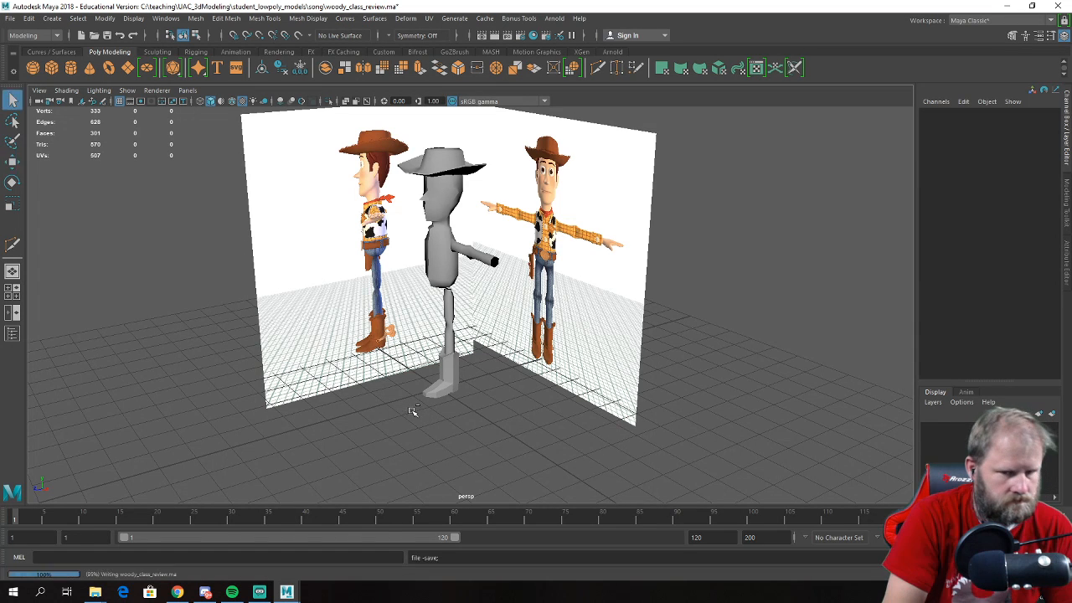
{"action": "left_click_drag", "start_coordinate": [281, 402], "coordinate": [201, 393], "text": "alt"}
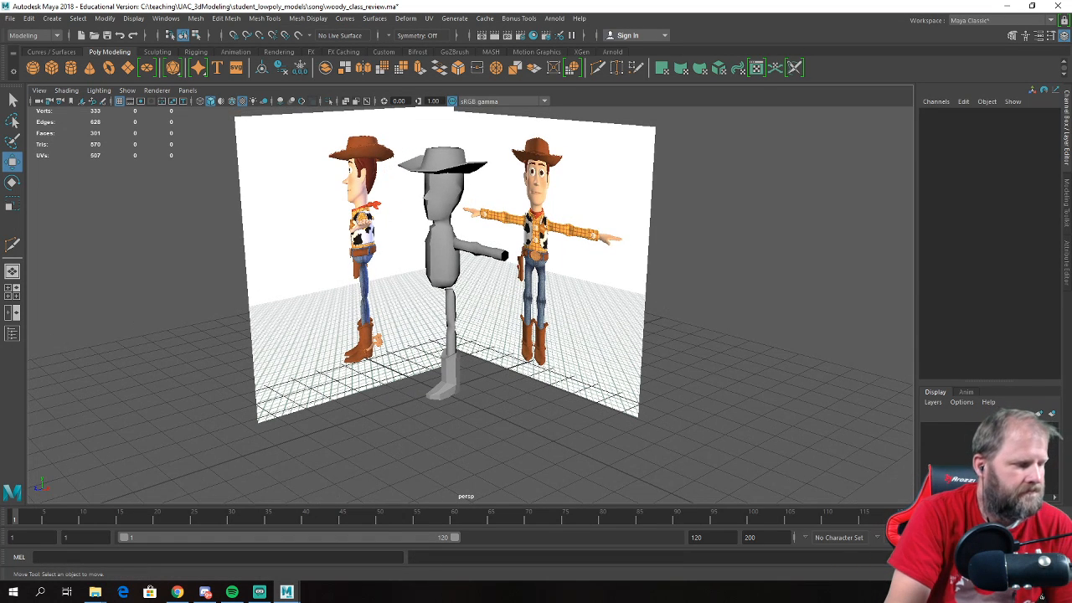
- Open the recent scene rocket_005.ma, saving the changes to woody_class_review.ma
{"action": "key", "text": "alt+Tab"}
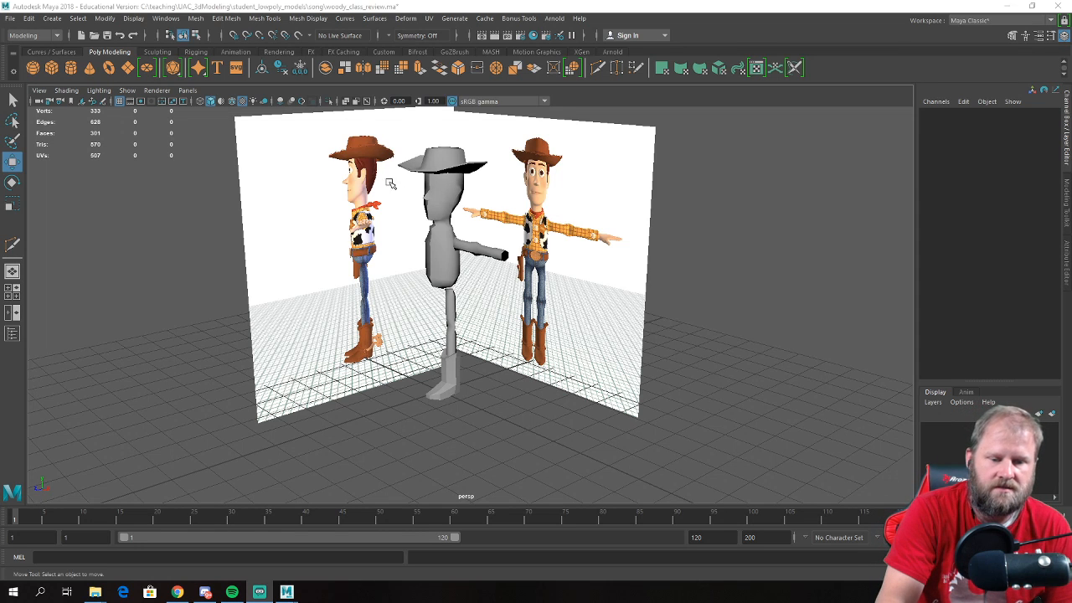
{"action": "left_click", "coordinate": [9, 21]}
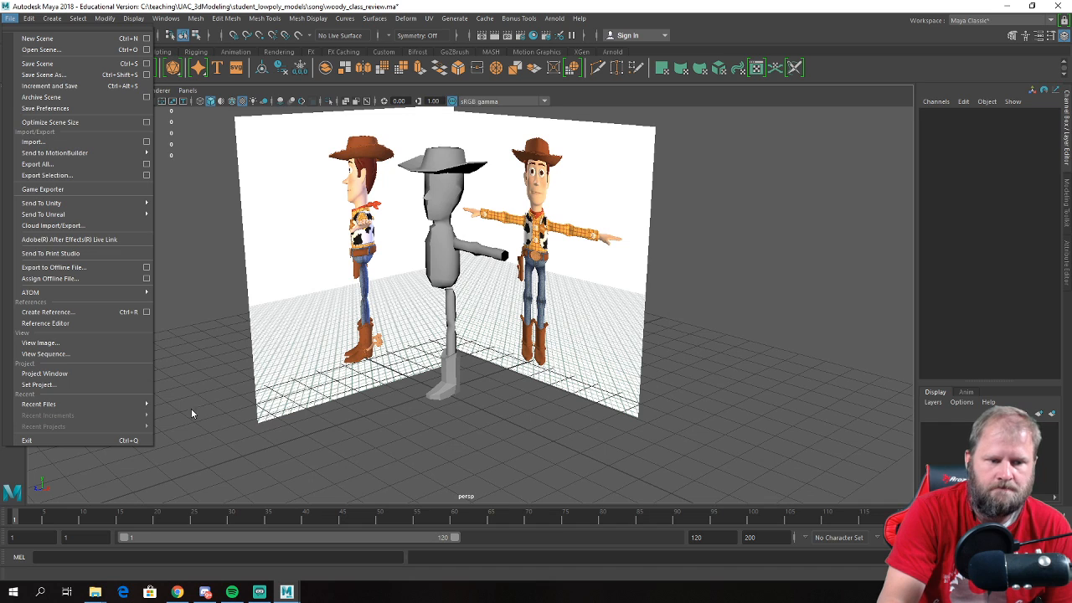
{"action": "mouse_move", "coordinate": [139, 406]}
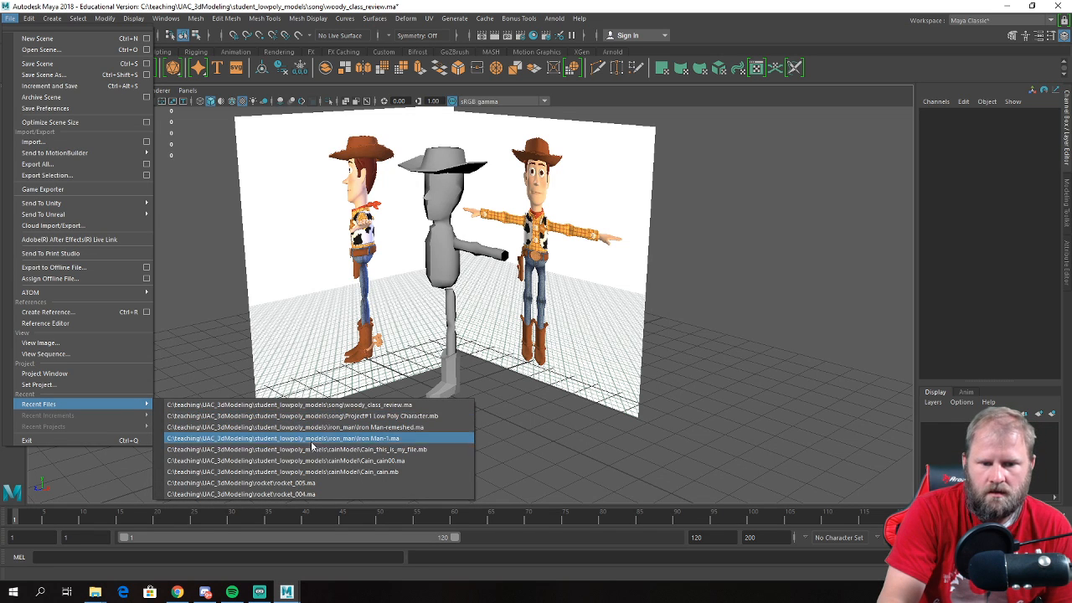
{"action": "left_click", "coordinate": [312, 484]}
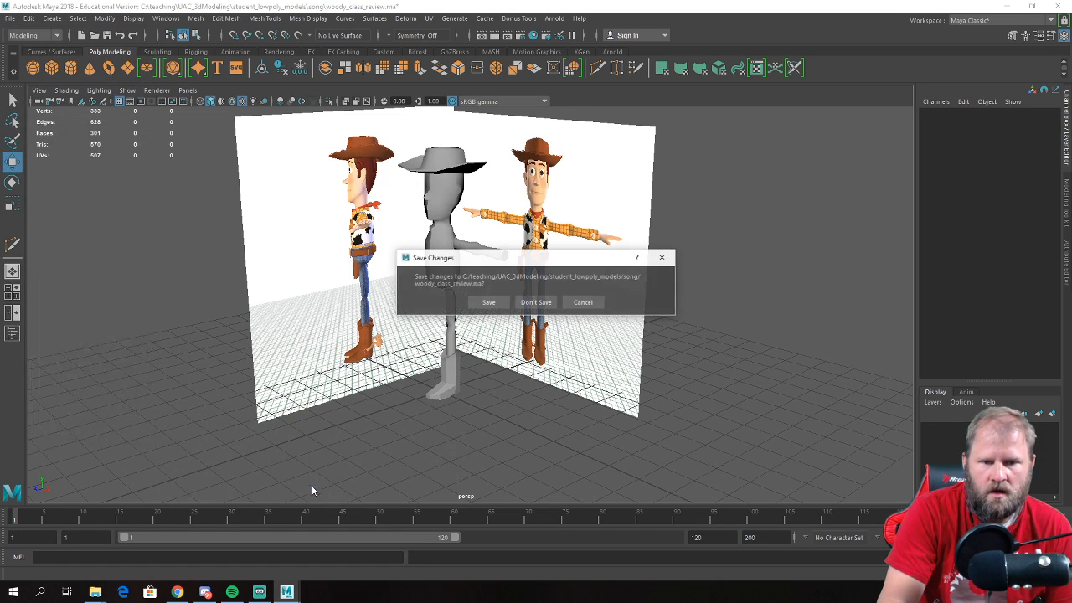
{"action": "left_click", "coordinate": [489, 302]}
- View the raccoon model with its reference images and check the Poly Count option of the heads-up display
{"action": "left_click_drag", "start_coordinate": [474, 334], "coordinate": [500, 316], "text": "alt"}
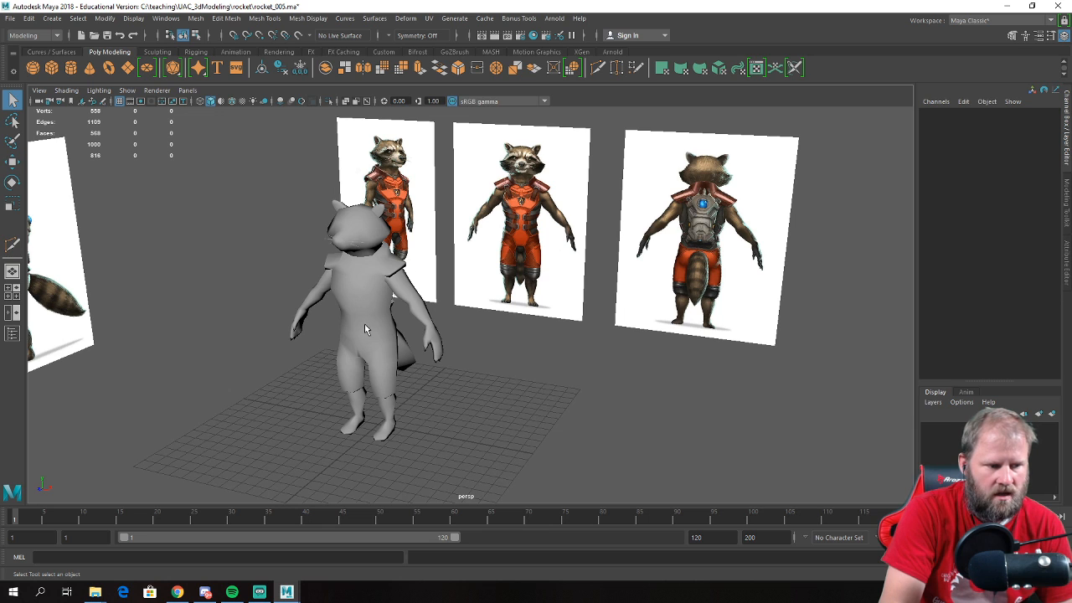
{"action": "scroll", "coordinate": [359, 323], "scroll_direction": "down", "scroll_amount": 5}
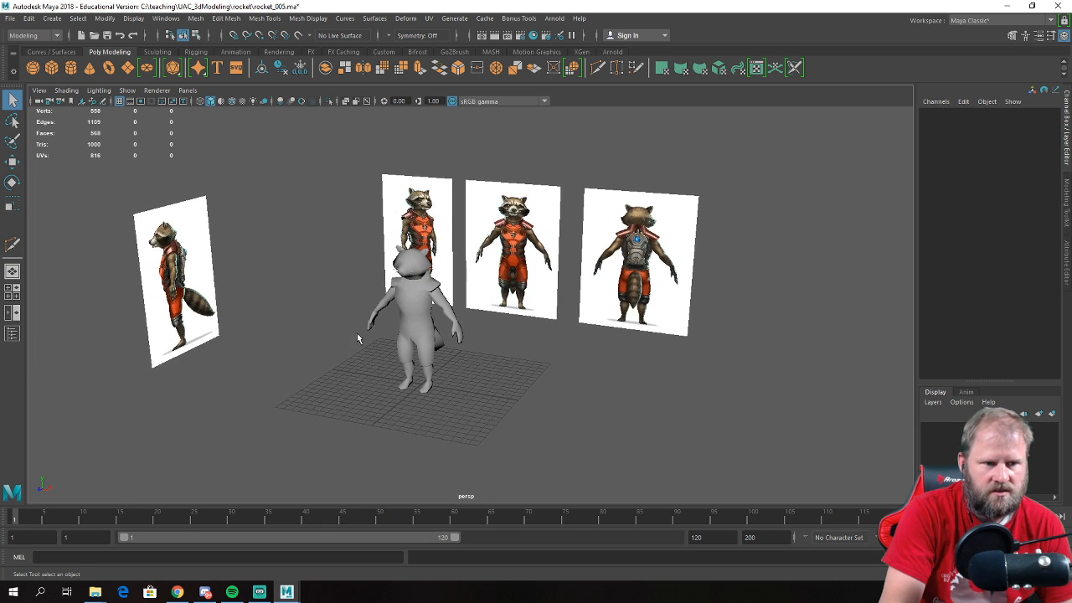
{"action": "left_click", "coordinate": [134, 17]}
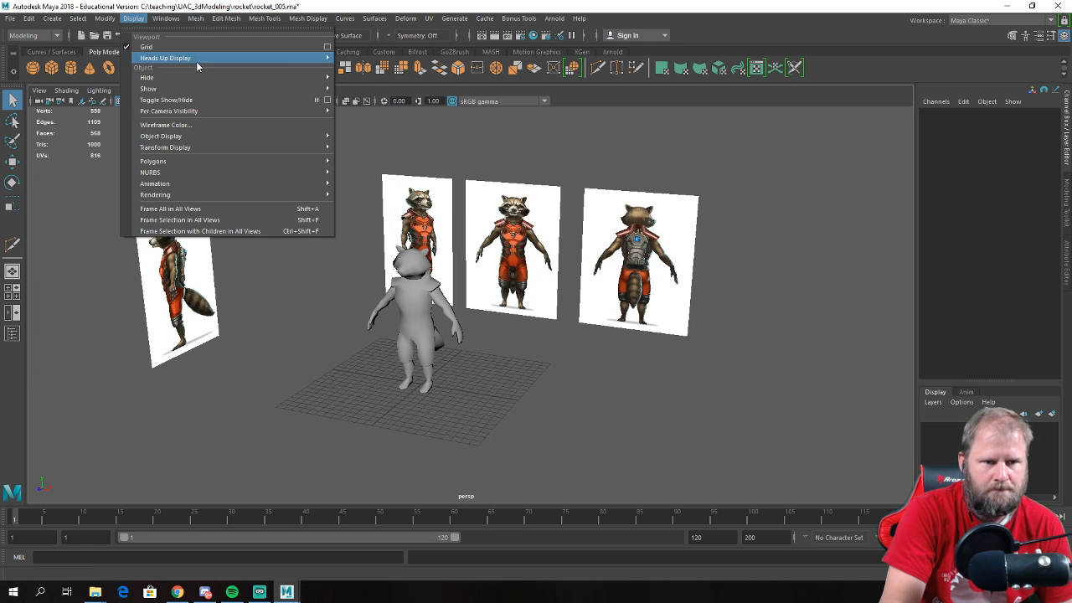
{"action": "mouse_move", "coordinate": [223, 64]}
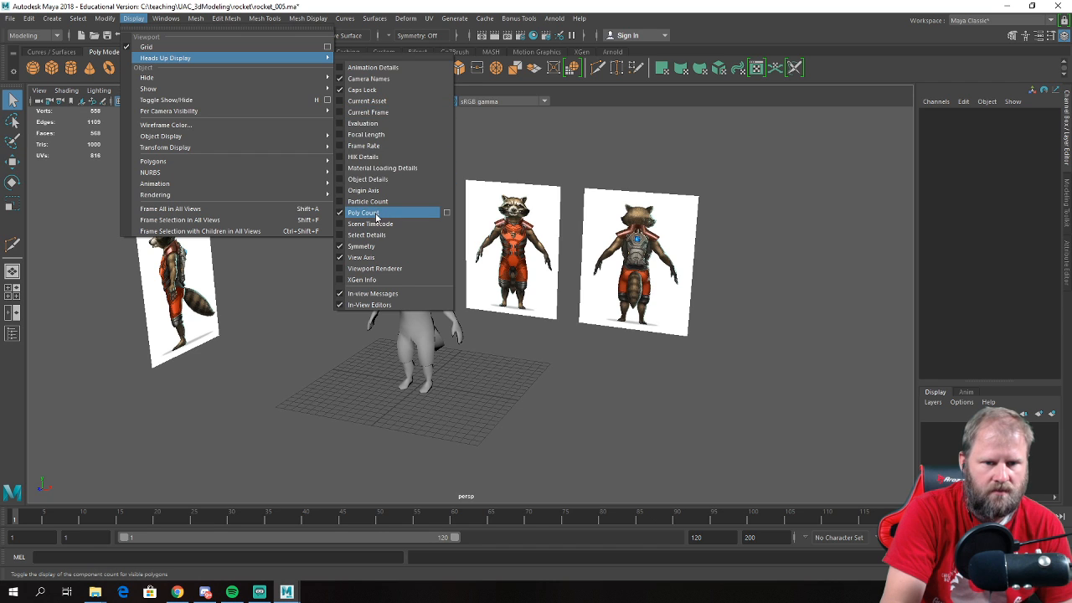
{"action": "left_click", "coordinate": [292, 337]}
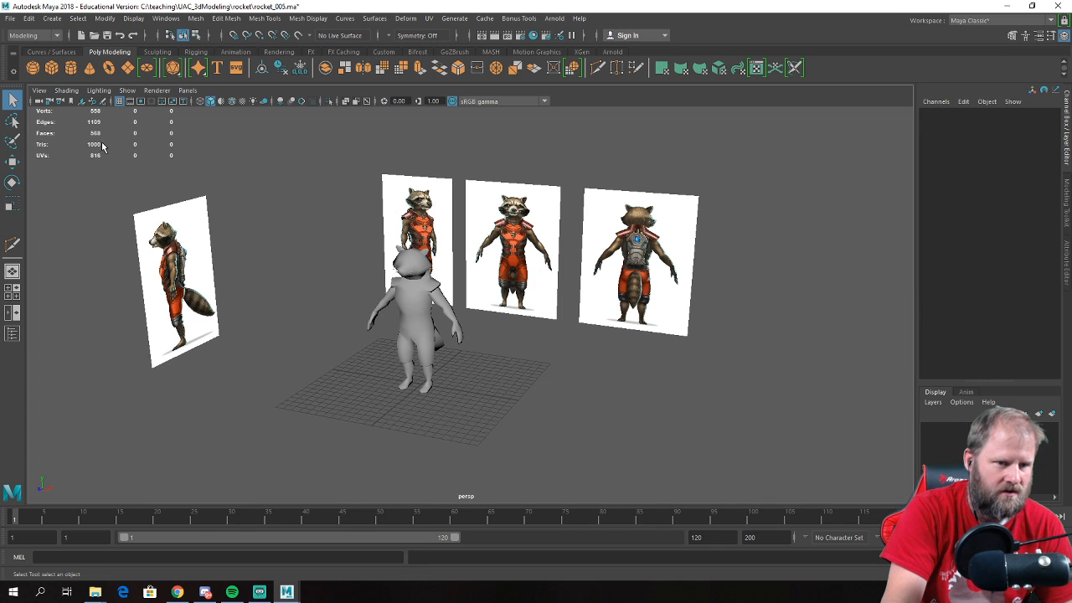
- Select the raccoon mesh to examine its polygon counts and wireframe, viewing it from several angles against the reference images
{"action": "left_click_drag", "start_coordinate": [450, 323], "coordinate": [455, 355], "text": "alt"}
{"action": "left_click_drag", "start_coordinate": [327, 274], "coordinate": [523, 372]}
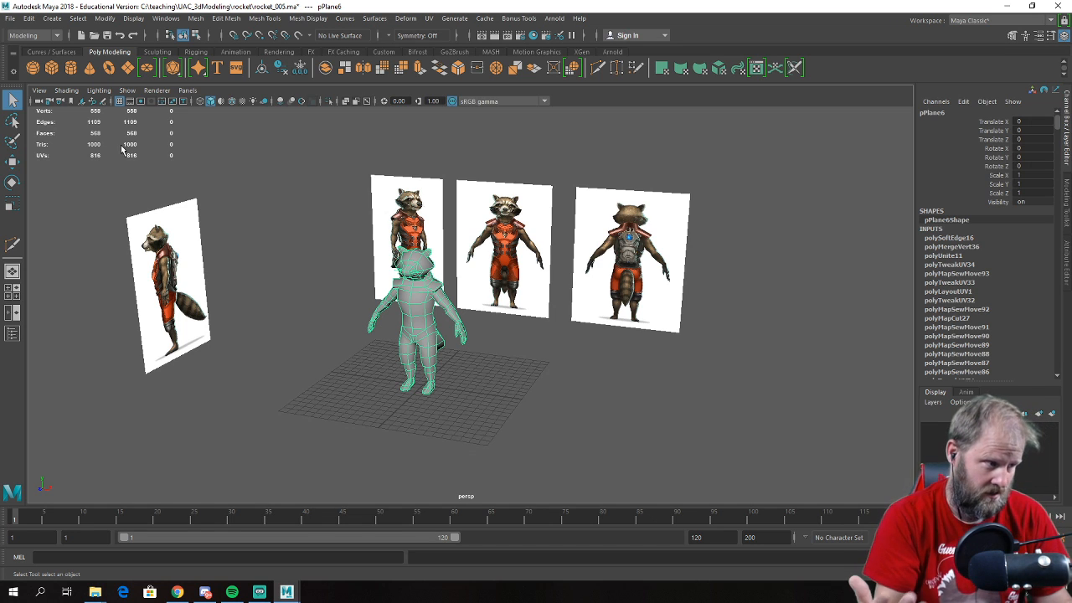
{"action": "left_click_drag", "start_coordinate": [280, 268], "coordinate": [363, 282], "text": "alt"}
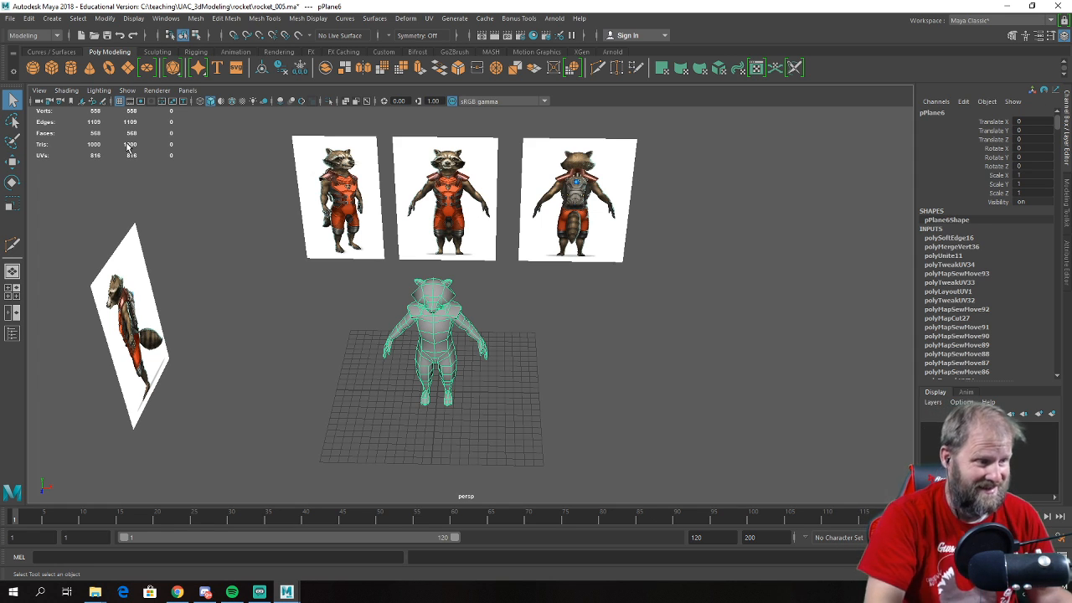
{"action": "left_click_drag", "start_coordinate": [471, 335], "coordinate": [389, 326], "text": "alt"}
{"action": "right_click_drag", "start_coordinate": [388, 326], "coordinate": [417, 327], "text": "alt"}
{"action": "middle_click_drag", "start_coordinate": [326, 377], "coordinate": [351, 322], "text": "alt"}
{"action": "right_click_drag", "start_coordinate": [351, 323], "coordinate": [276, 315], "text": "alt"}
{"action": "left_click", "coordinate": [475, 393]}
{"action": "left_click_drag", "start_coordinate": [518, 380], "coordinate": [398, 328], "text": "alt"}
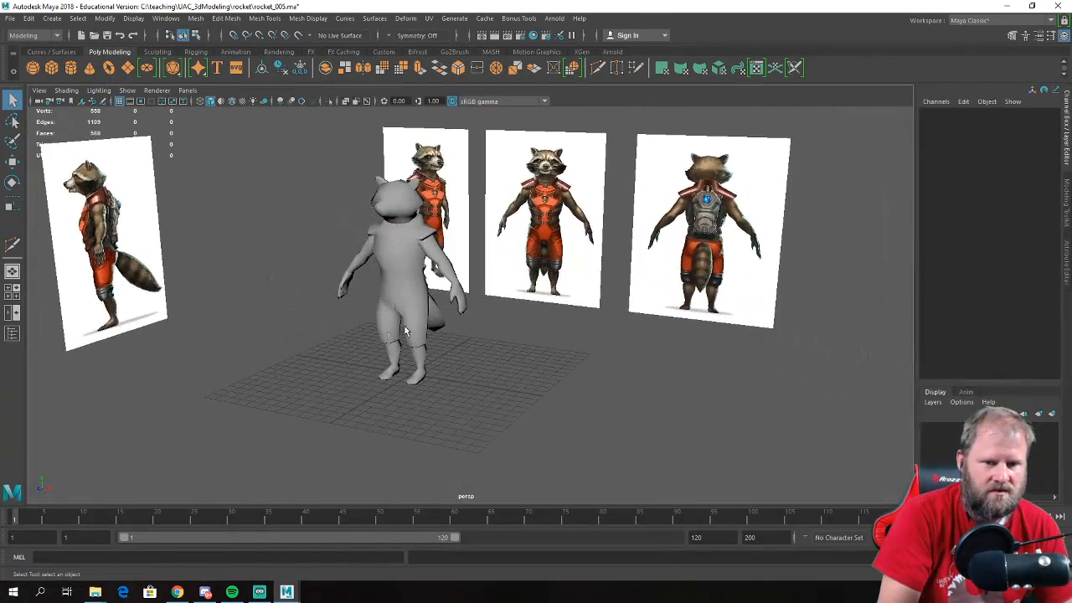
{"action": "left_click", "coordinate": [399, 333]}
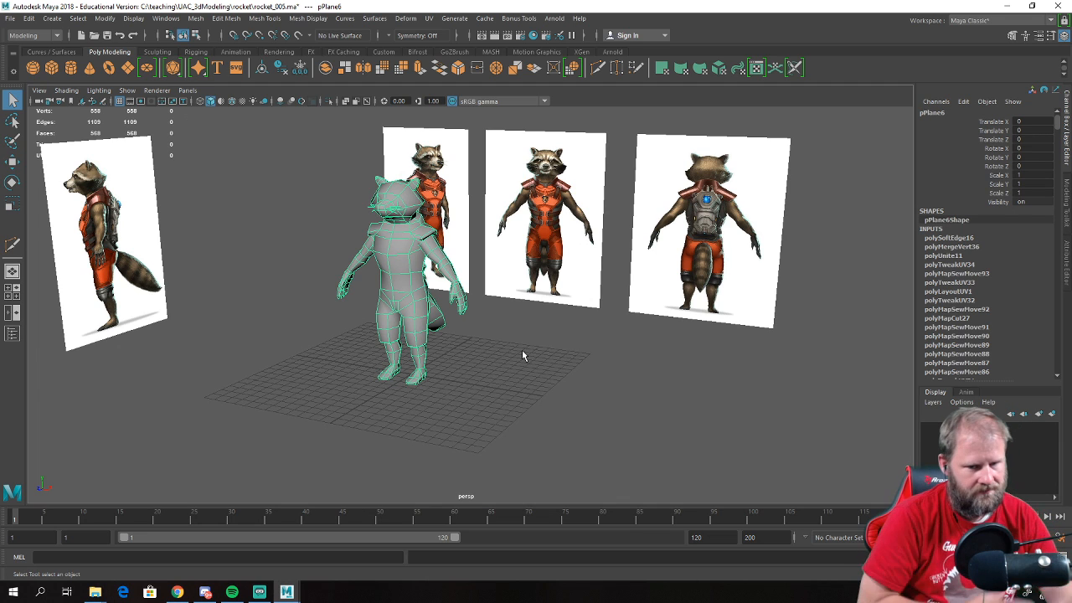
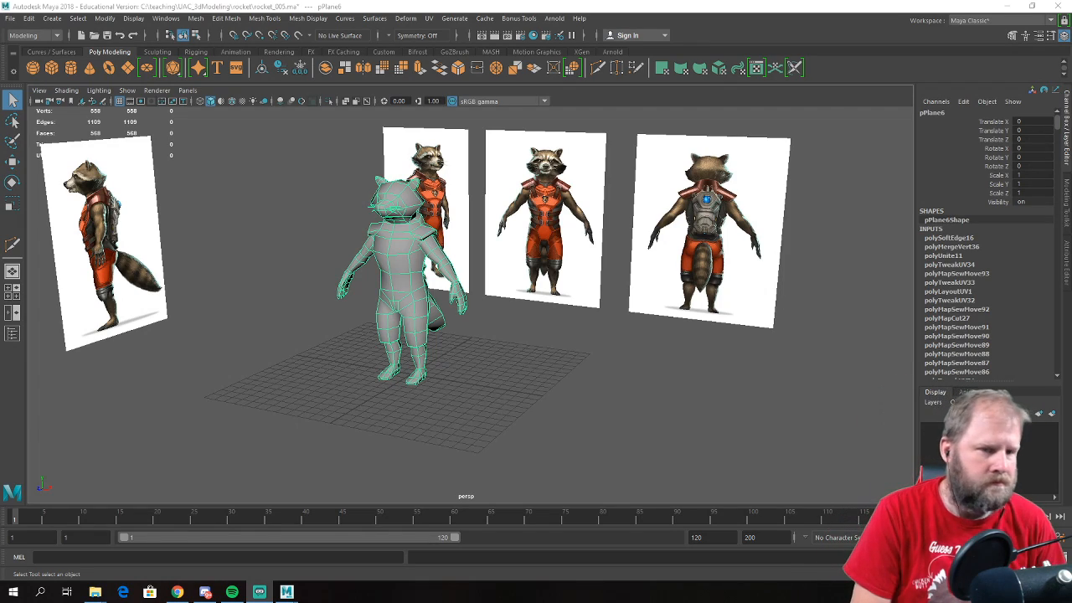
- Move the modelling window off this screen to reveal the desktop
{"action": "left_click_drag", "start_coordinate": [526, 6], "coordinate": [1071, 84]}
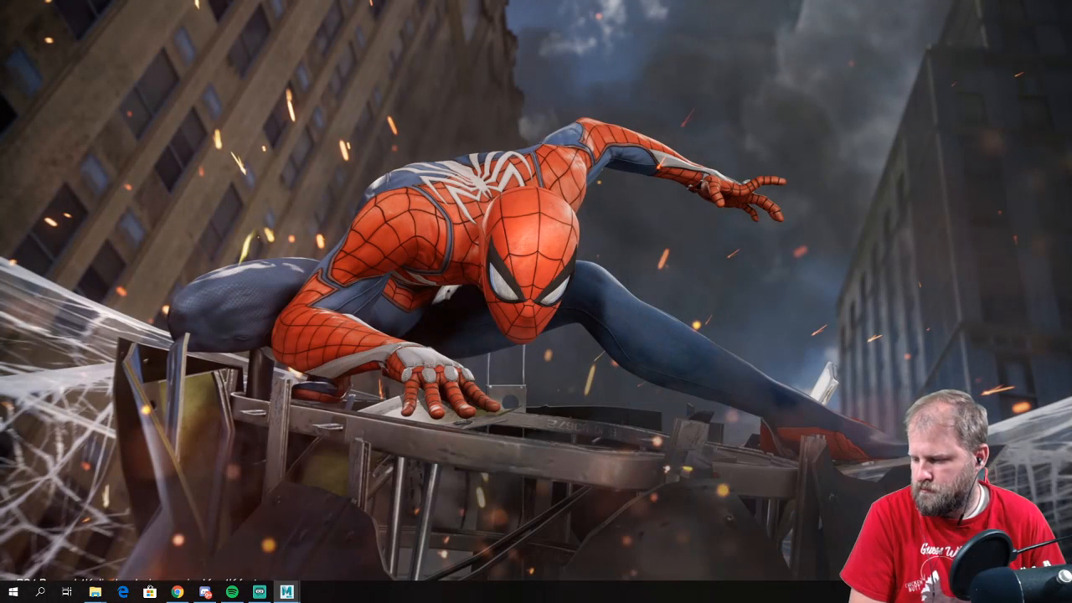